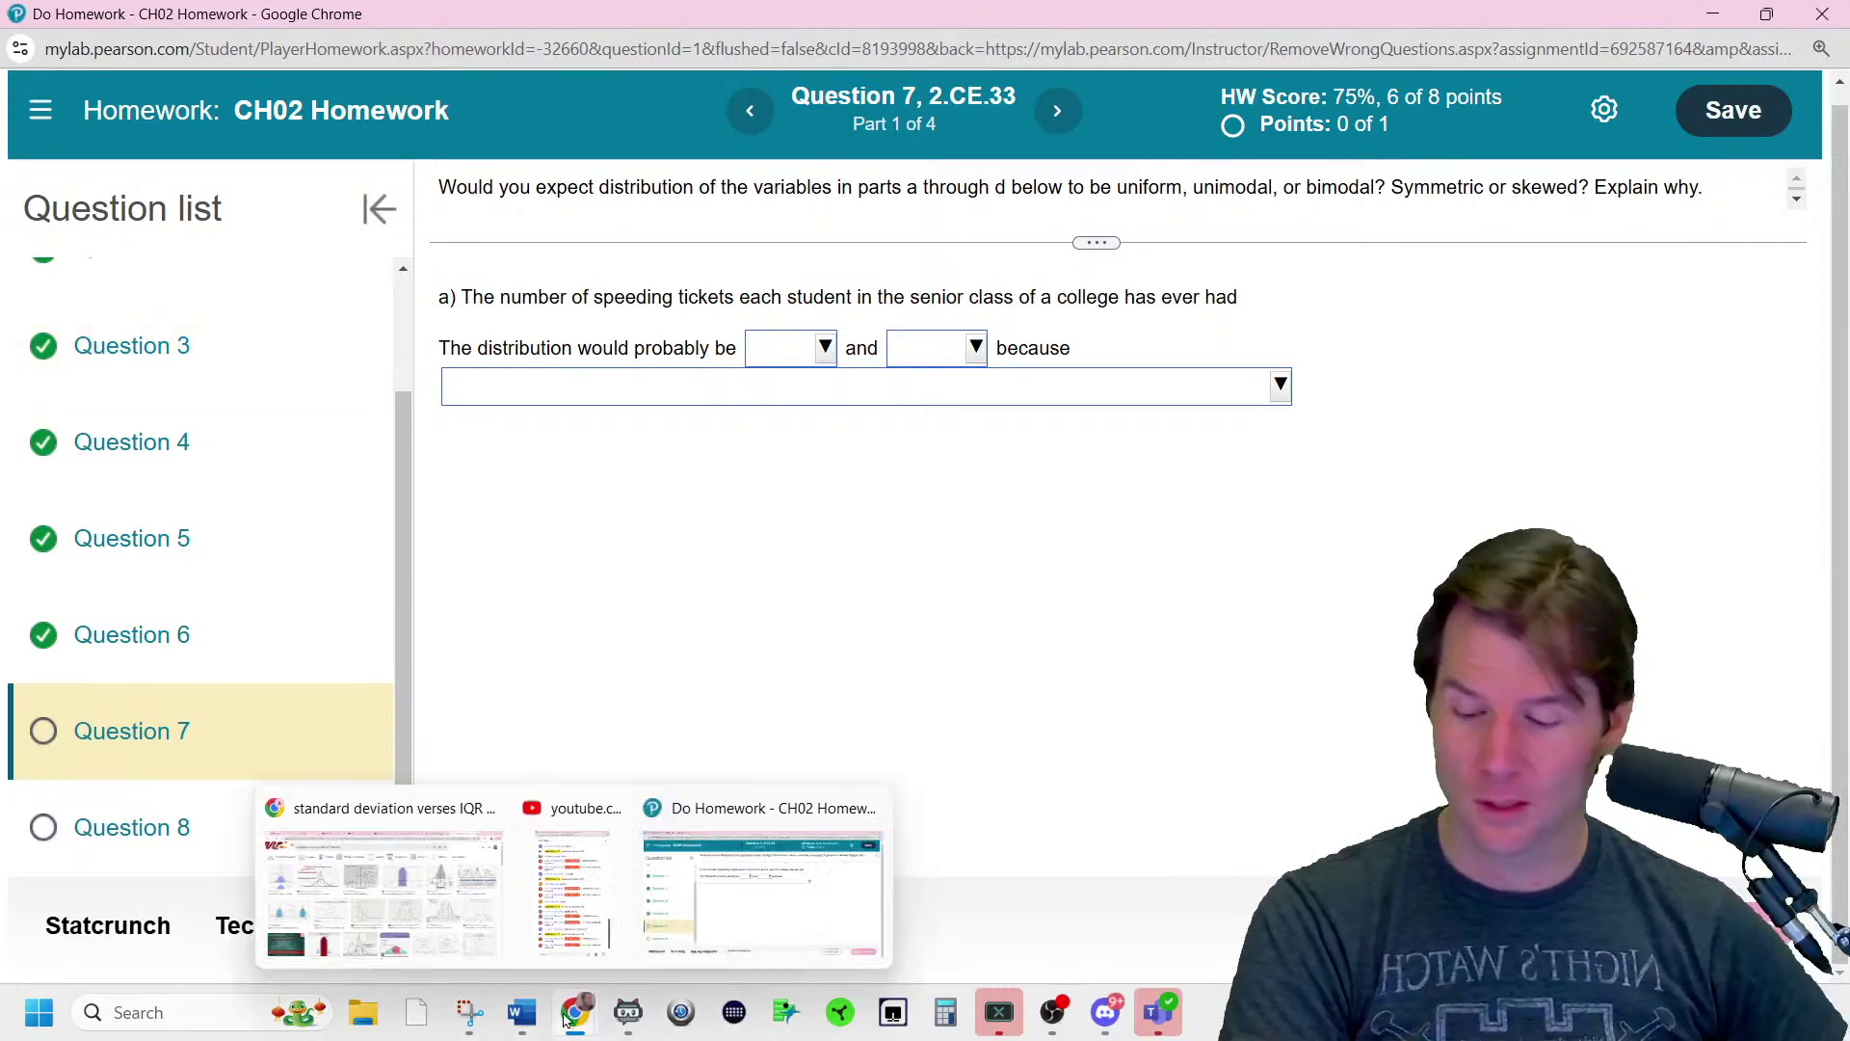
- Switch to Snipping Tool and capture part a of Question 7 with blank space beneath it
{"action": "left_click", "coordinate": [474, 1024]}
{"action": "left_click", "coordinate": [43, 66]}
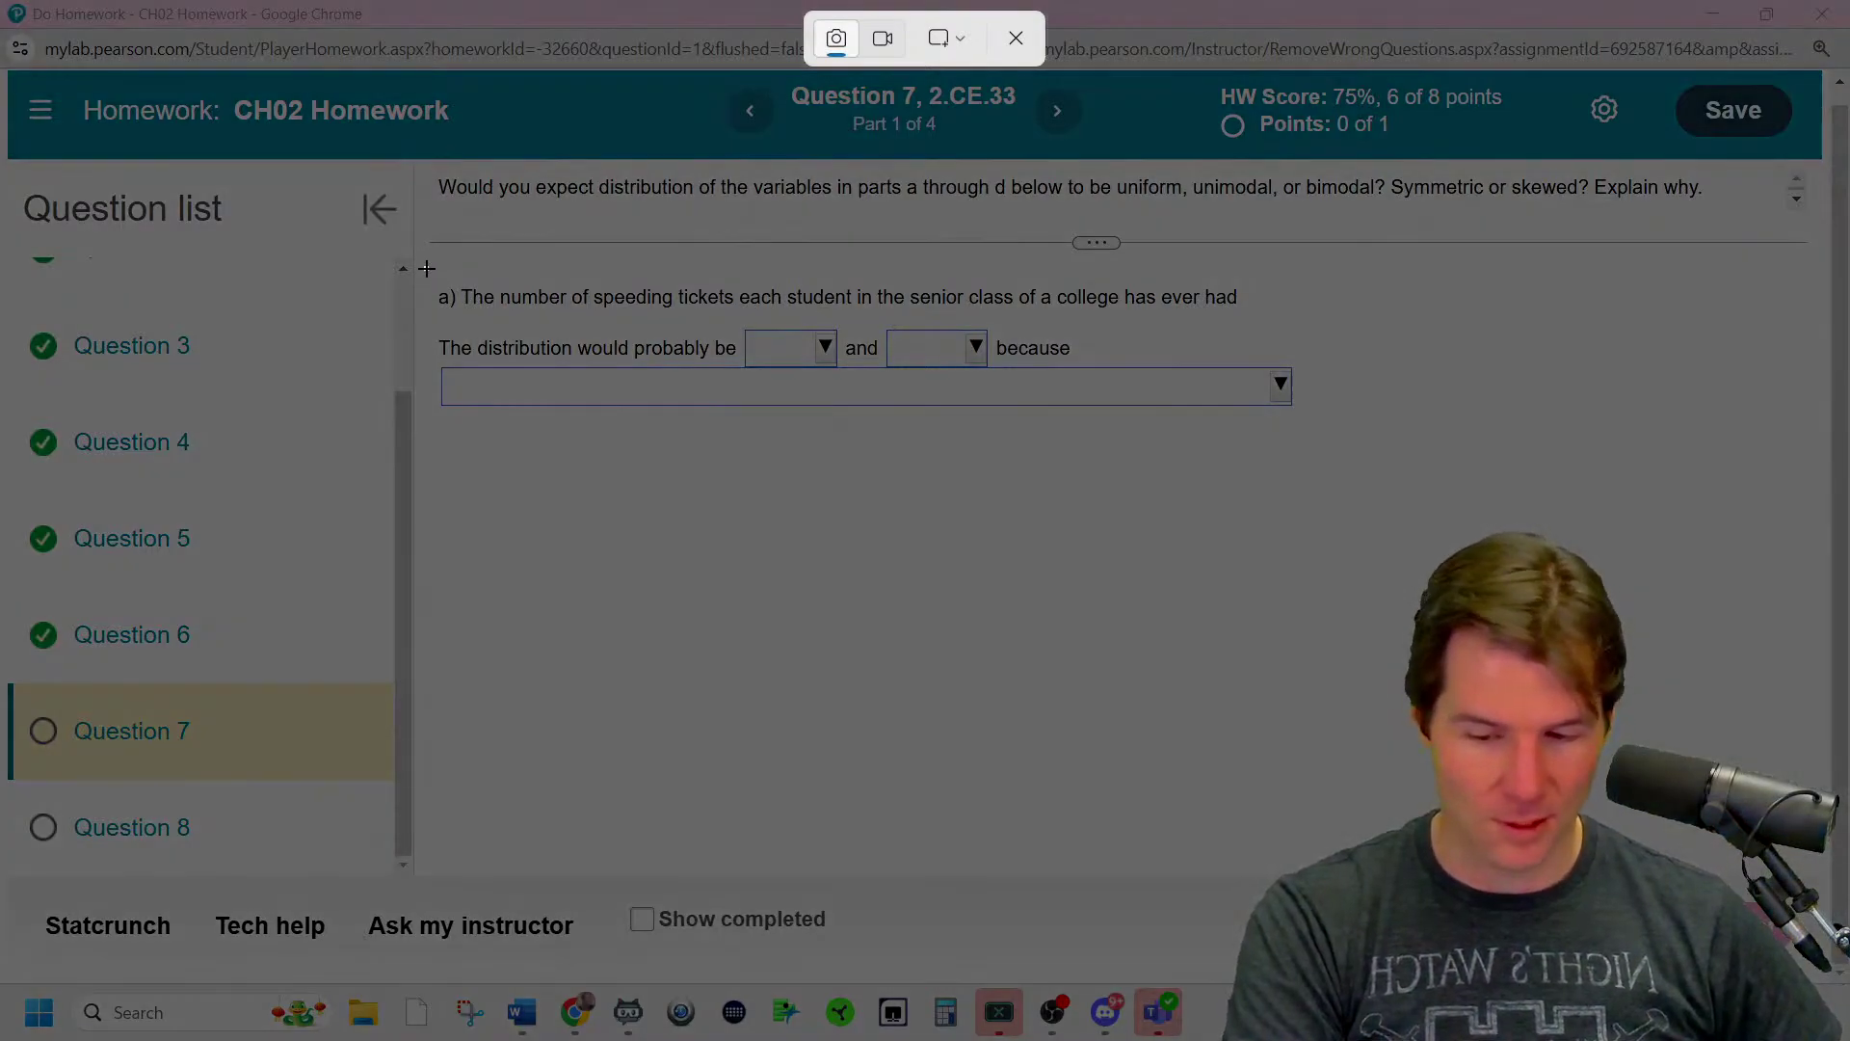
{"action": "left_click_drag", "start_coordinate": [427, 268], "coordinate": [1550, 771]}
{"action": "double_click", "coordinate": [1240, 387]}
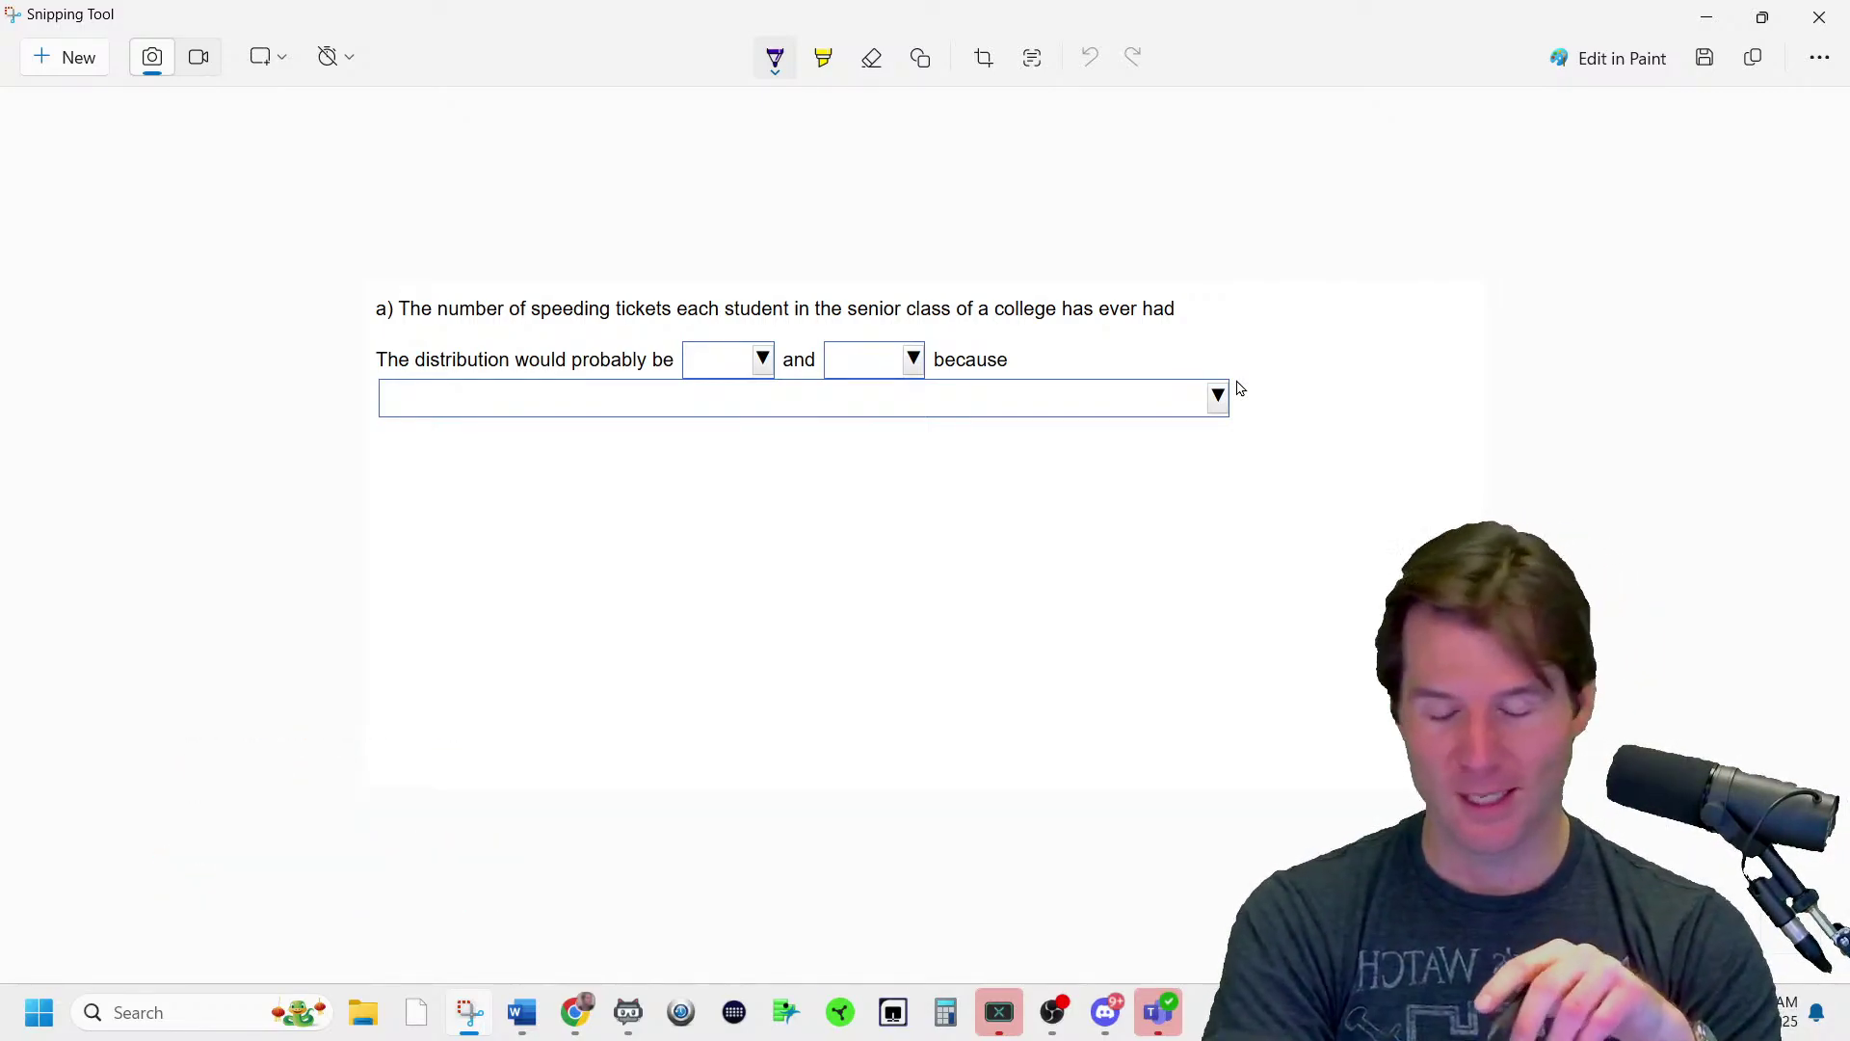
- Sketch a two-humped curve with a long right tail under part a, and add an eye, smile and tooth inside it
{"action": "mouse_move", "coordinate": [618, 799]}
{"action": "left_mouse_down"}
{"action": "mouse_move", "coordinate": [635, 690]}
{"action": "mouse_move", "coordinate": [741, 556]}
{"action": "mouse_move", "coordinate": [896, 582]}
{"action": "mouse_move", "coordinate": [1211, 711]}
{"action": "mouse_move", "coordinate": [1301, 725]}
{"action": "left_mouse_up"}
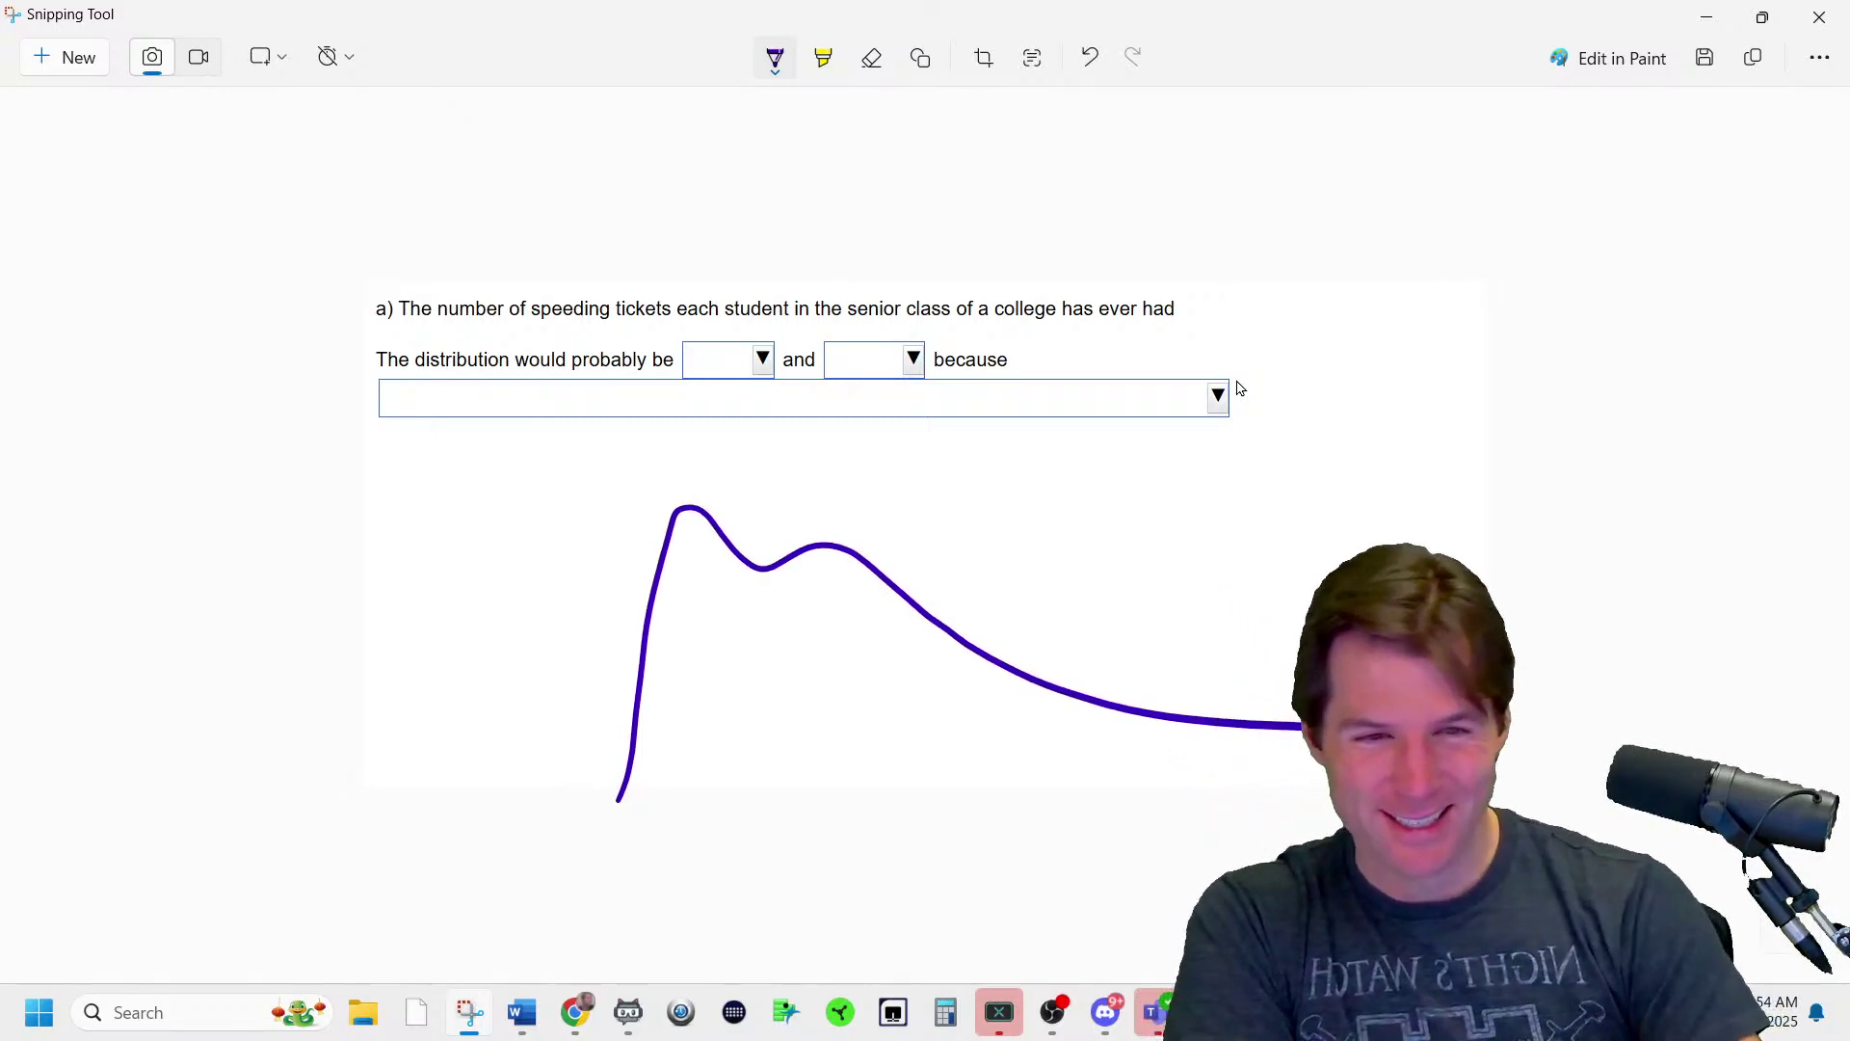
{"action": "mouse_move", "coordinate": [639, 755]}
{"action": "left_mouse_down"}
{"action": "mouse_move", "coordinate": [665, 766]}
{"action": "mouse_move", "coordinate": [796, 675]}
{"action": "left_mouse_up"}
{"action": "left_click_drag", "start_coordinate": [687, 710], "coordinate": [690, 707]}
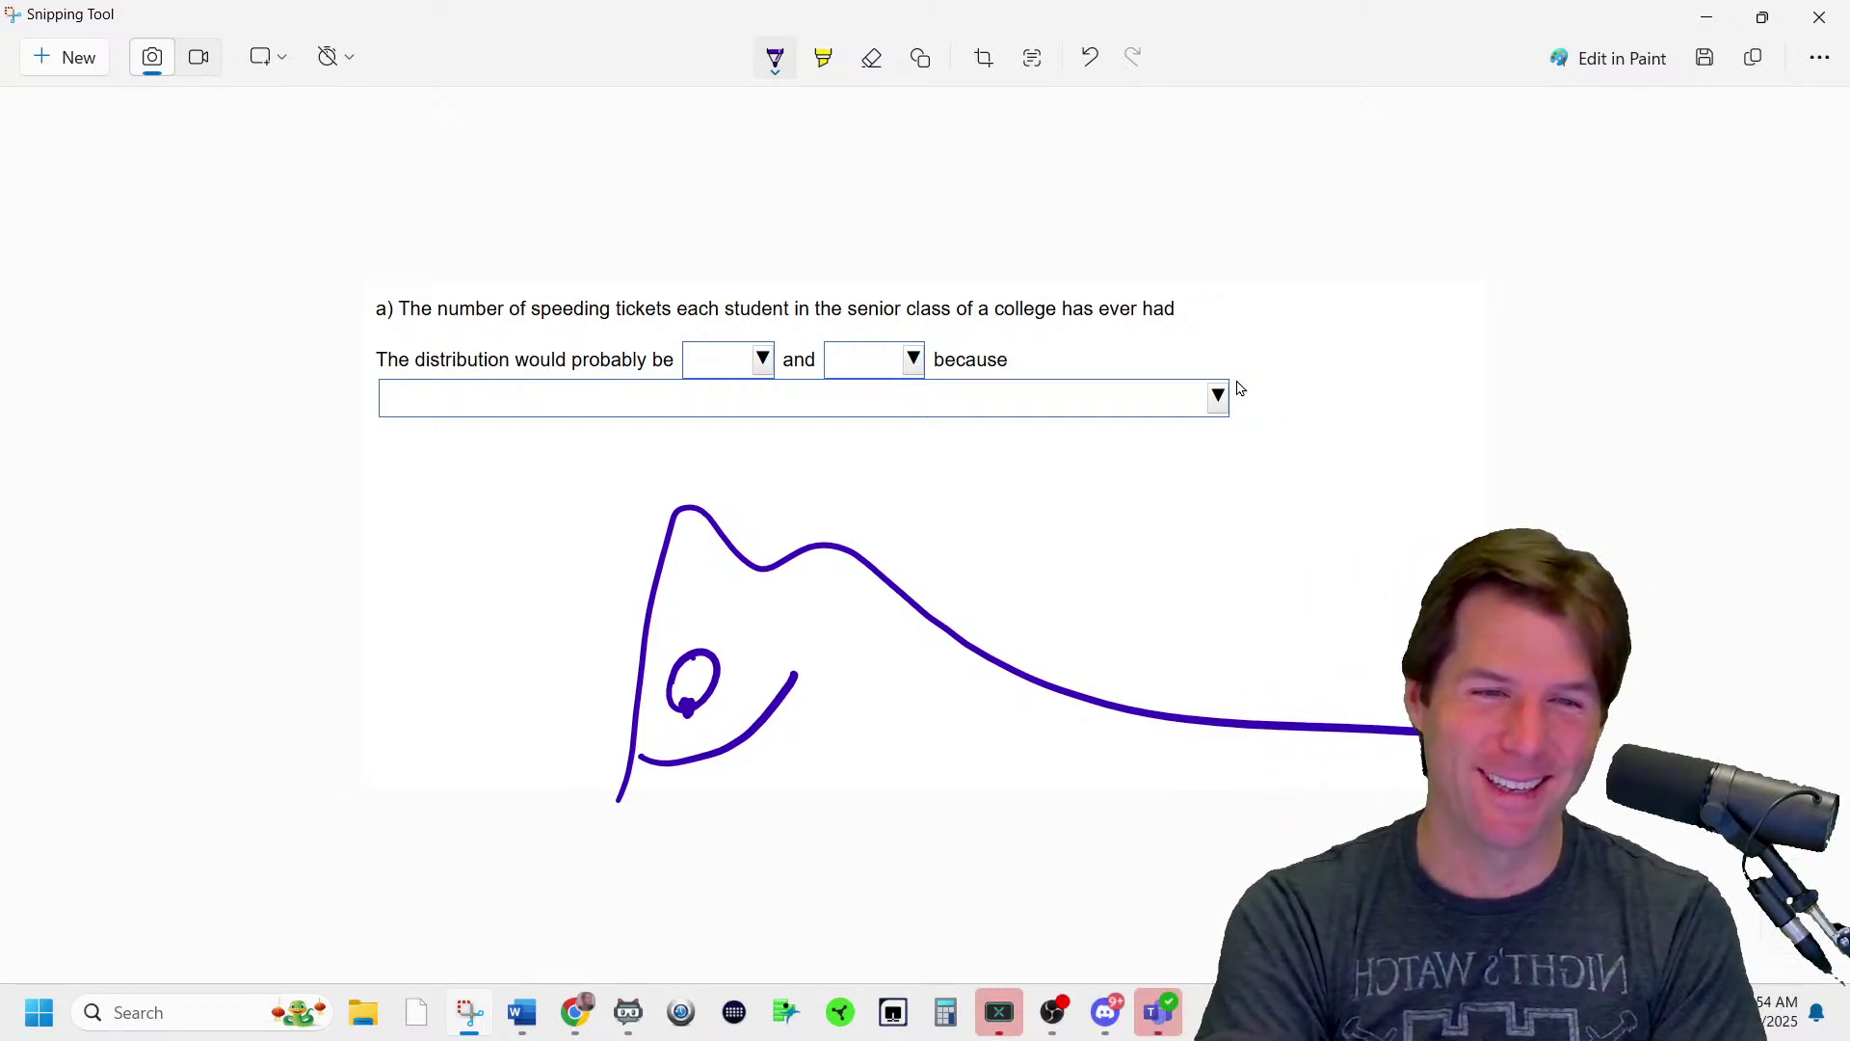
{"action": "left_click_drag", "start_coordinate": [706, 795], "coordinate": [725, 754]}
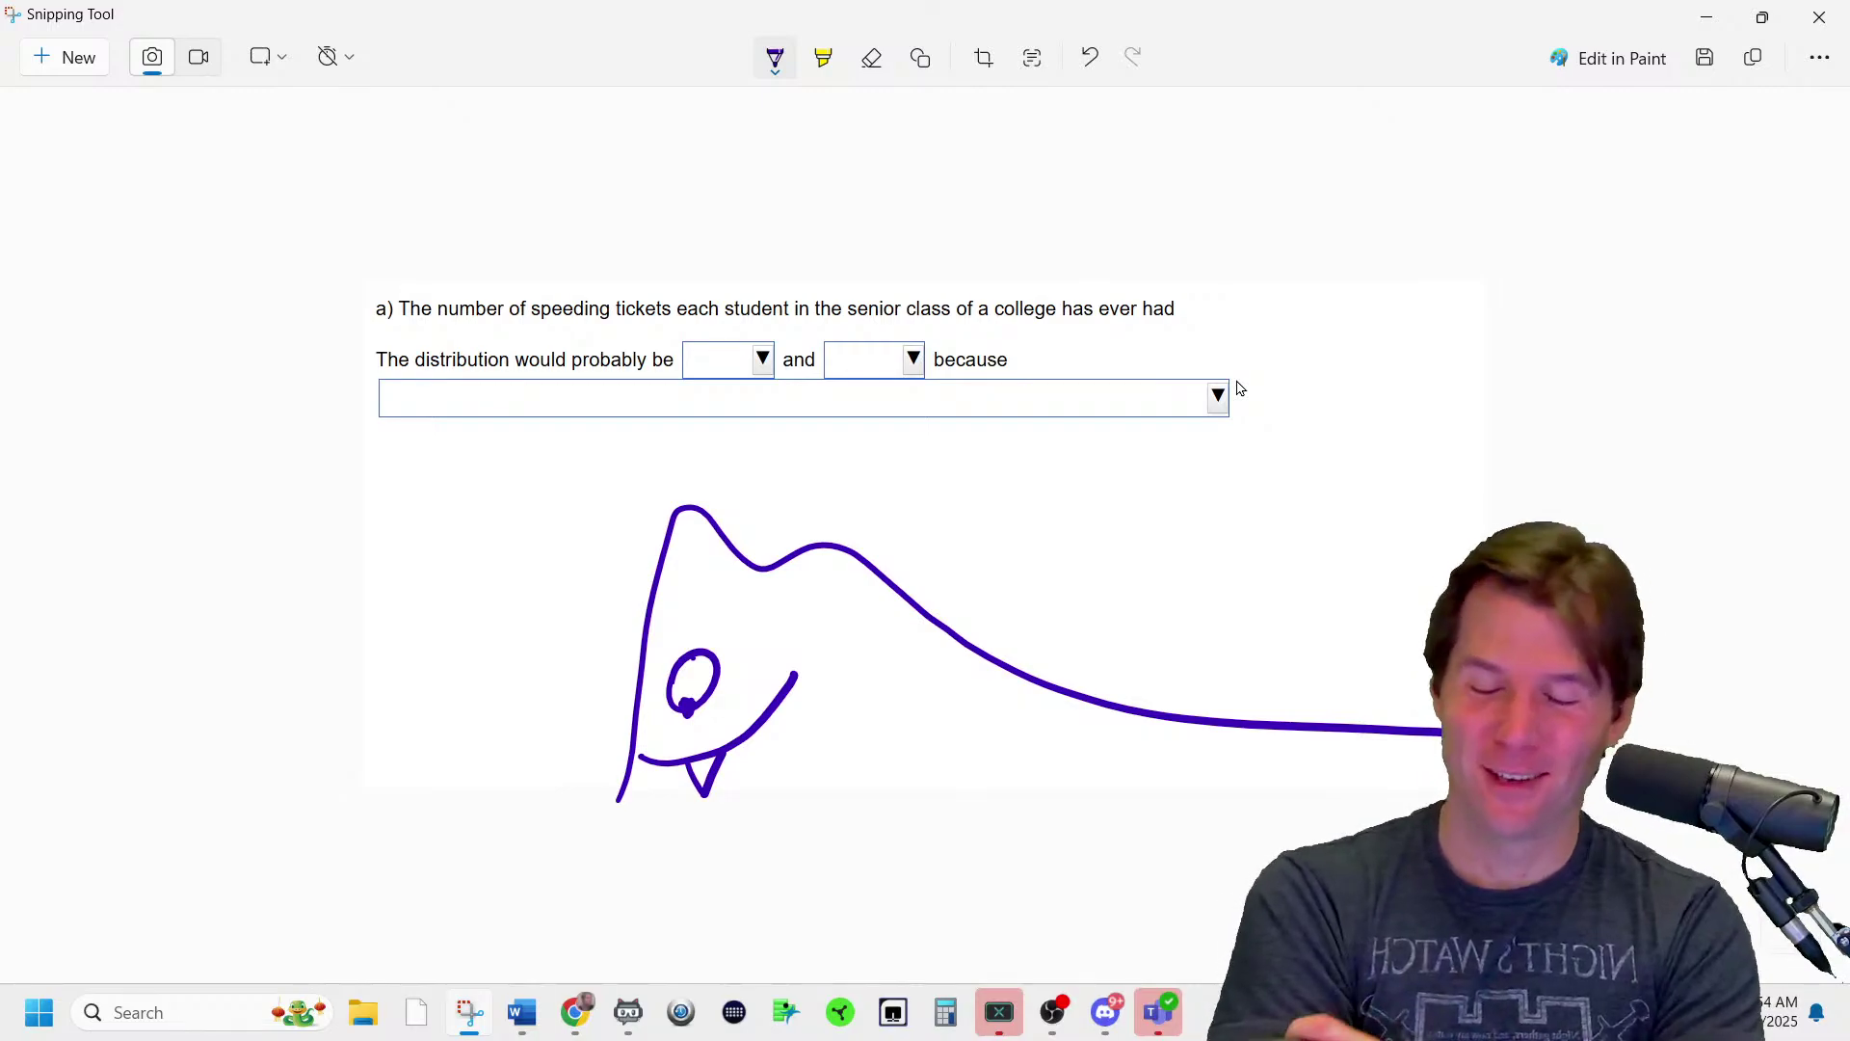
- Label the curve's two humps 1 and 3, and mark 0 and 3 beneath the curve
{"action": "left_click_drag", "start_coordinate": [688, 440], "coordinate": [700, 471]}
{"action": "left_click_drag", "start_coordinate": [680, 488], "coordinate": [715, 478]}
{"action": "left_click_drag", "start_coordinate": [826, 470], "coordinate": [800, 512]}
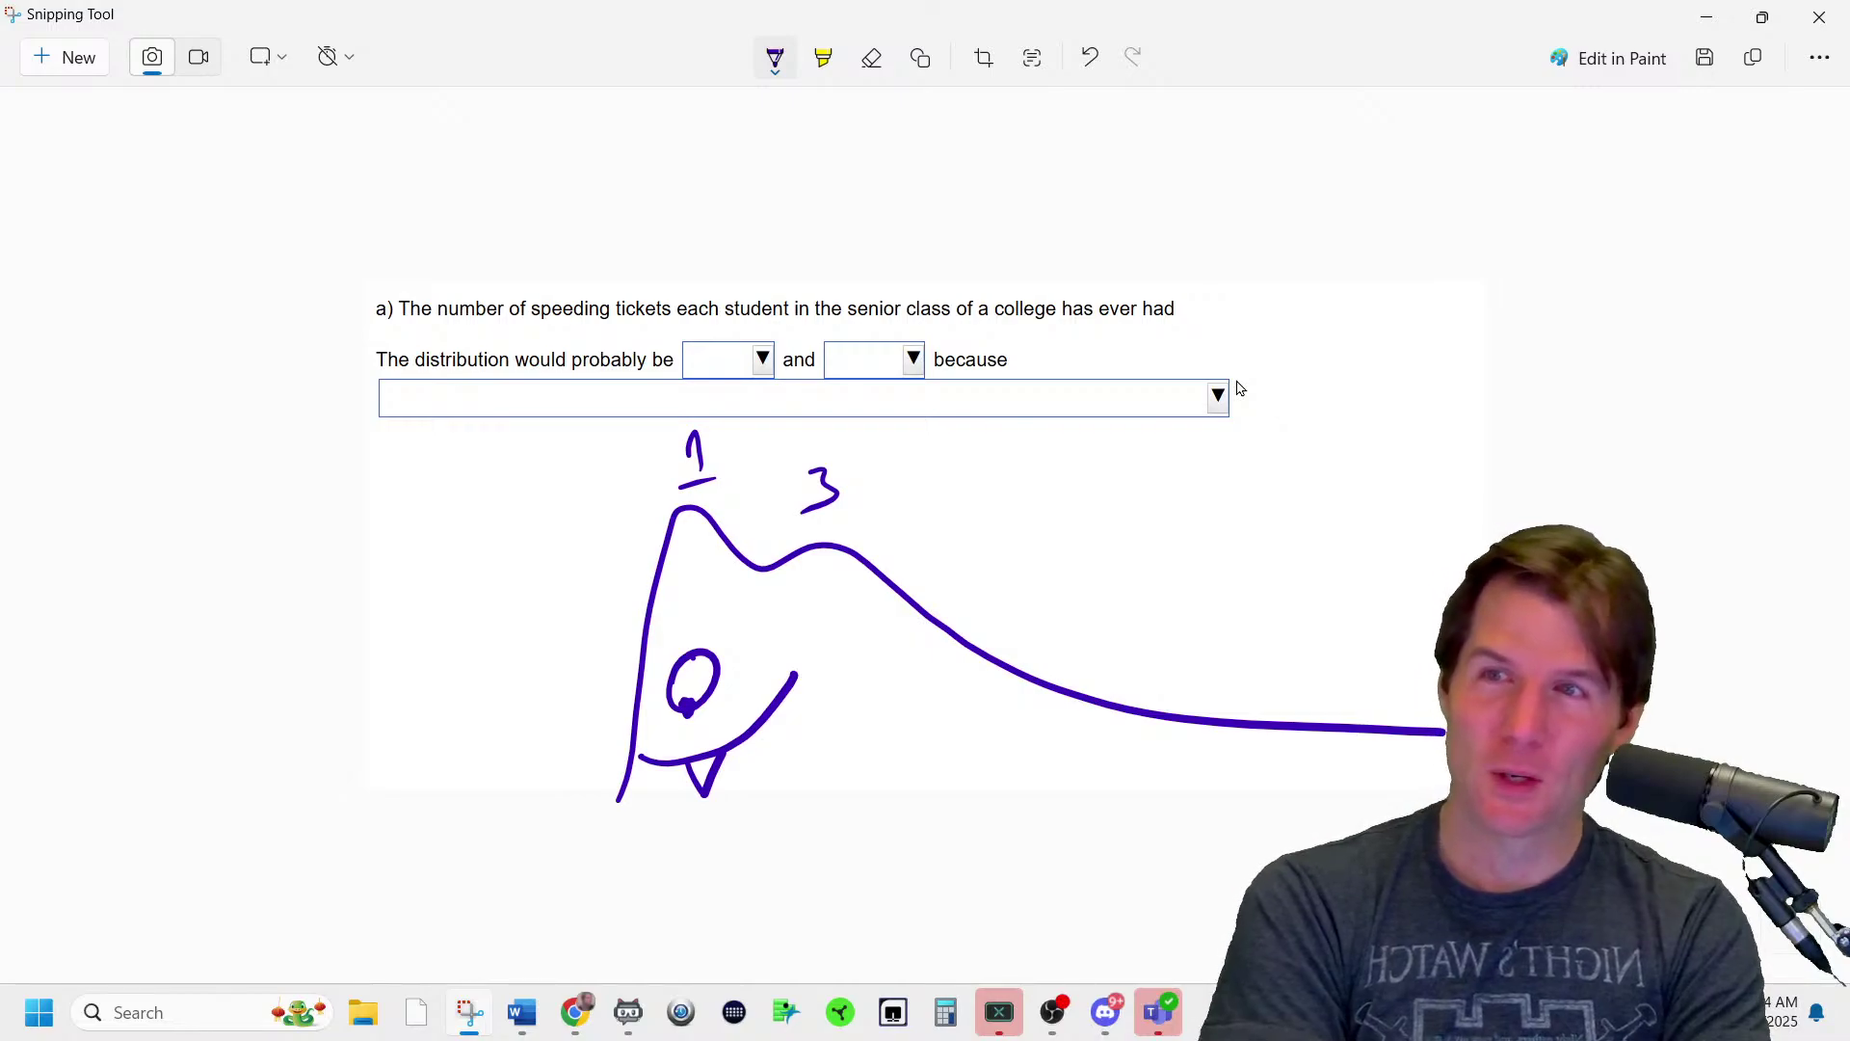
{"action": "left_click_drag", "start_coordinate": [620, 822], "coordinate": [637, 821]}
{"action": "left_click_drag", "start_coordinate": [808, 811], "coordinate": [803, 854]}
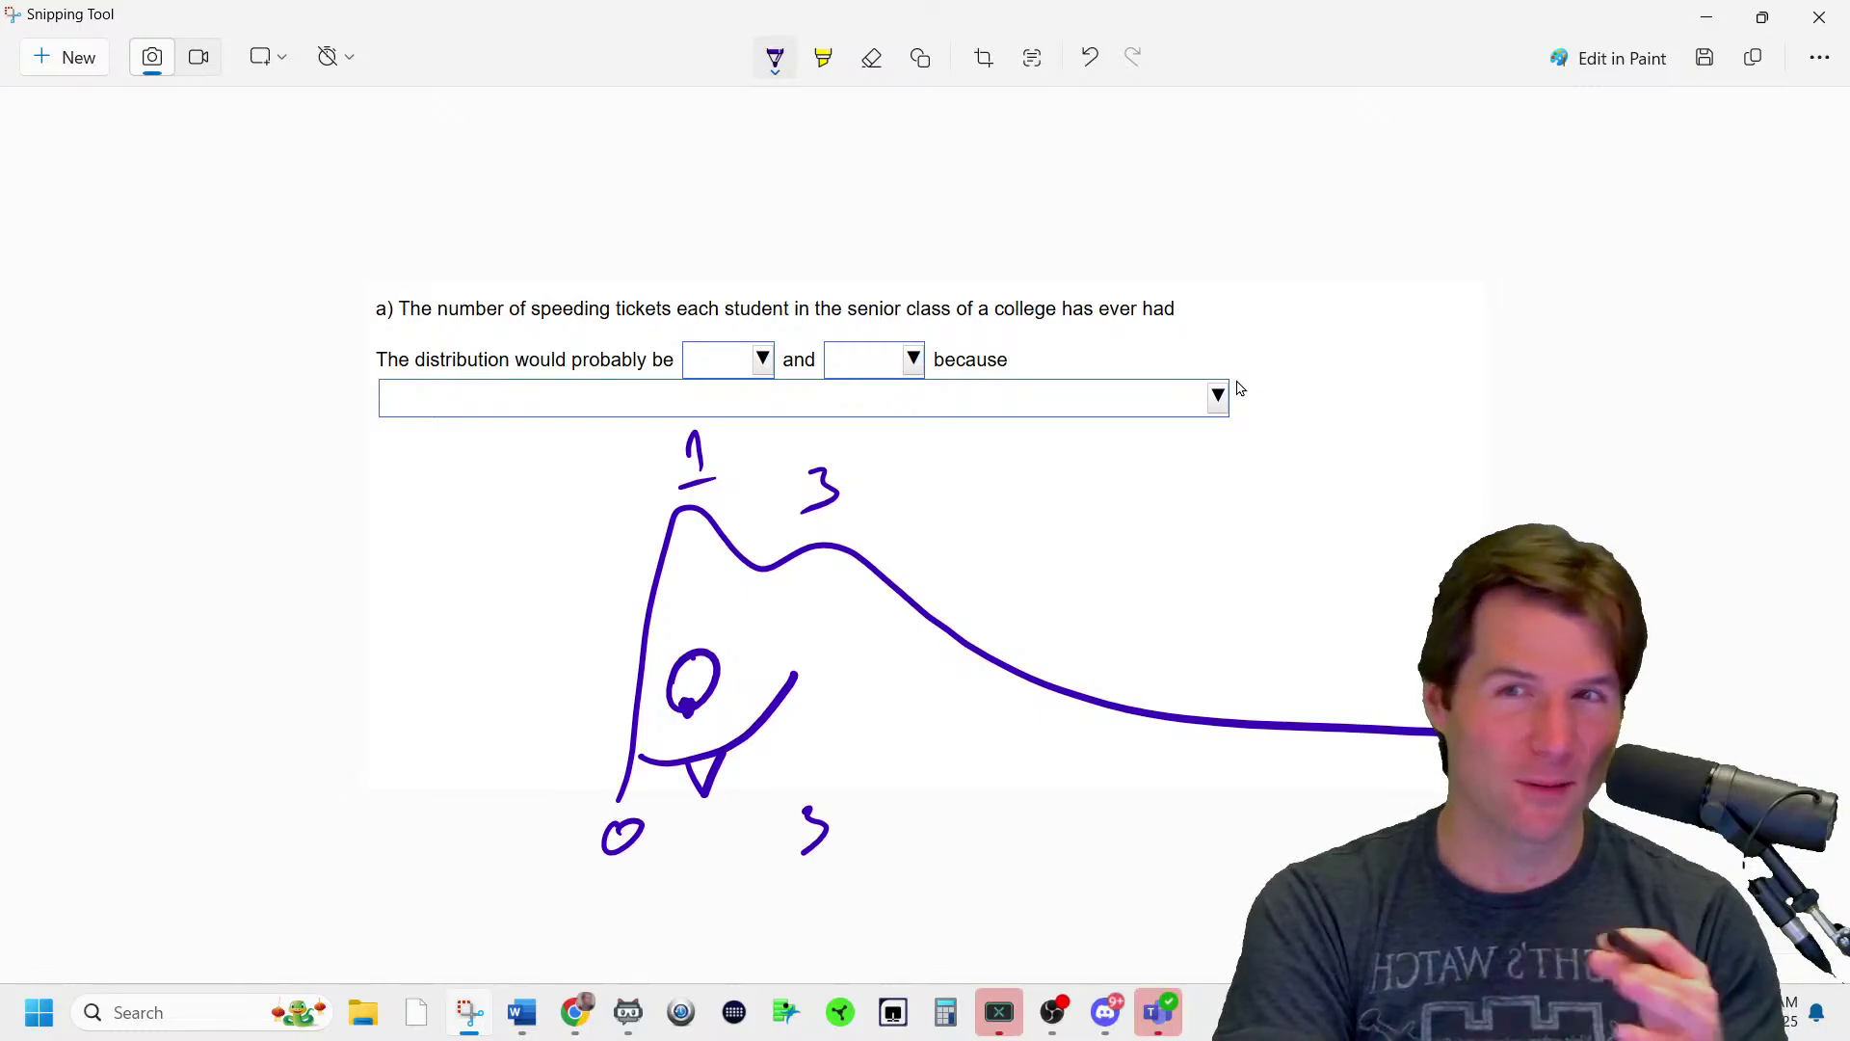
- Switch back to the homework in Chrome and describe the part a distribution as unimodal and skewed
{"action": "left_click", "coordinate": [1708, 19]}
{"action": "left_click", "coordinate": [808, 349]}
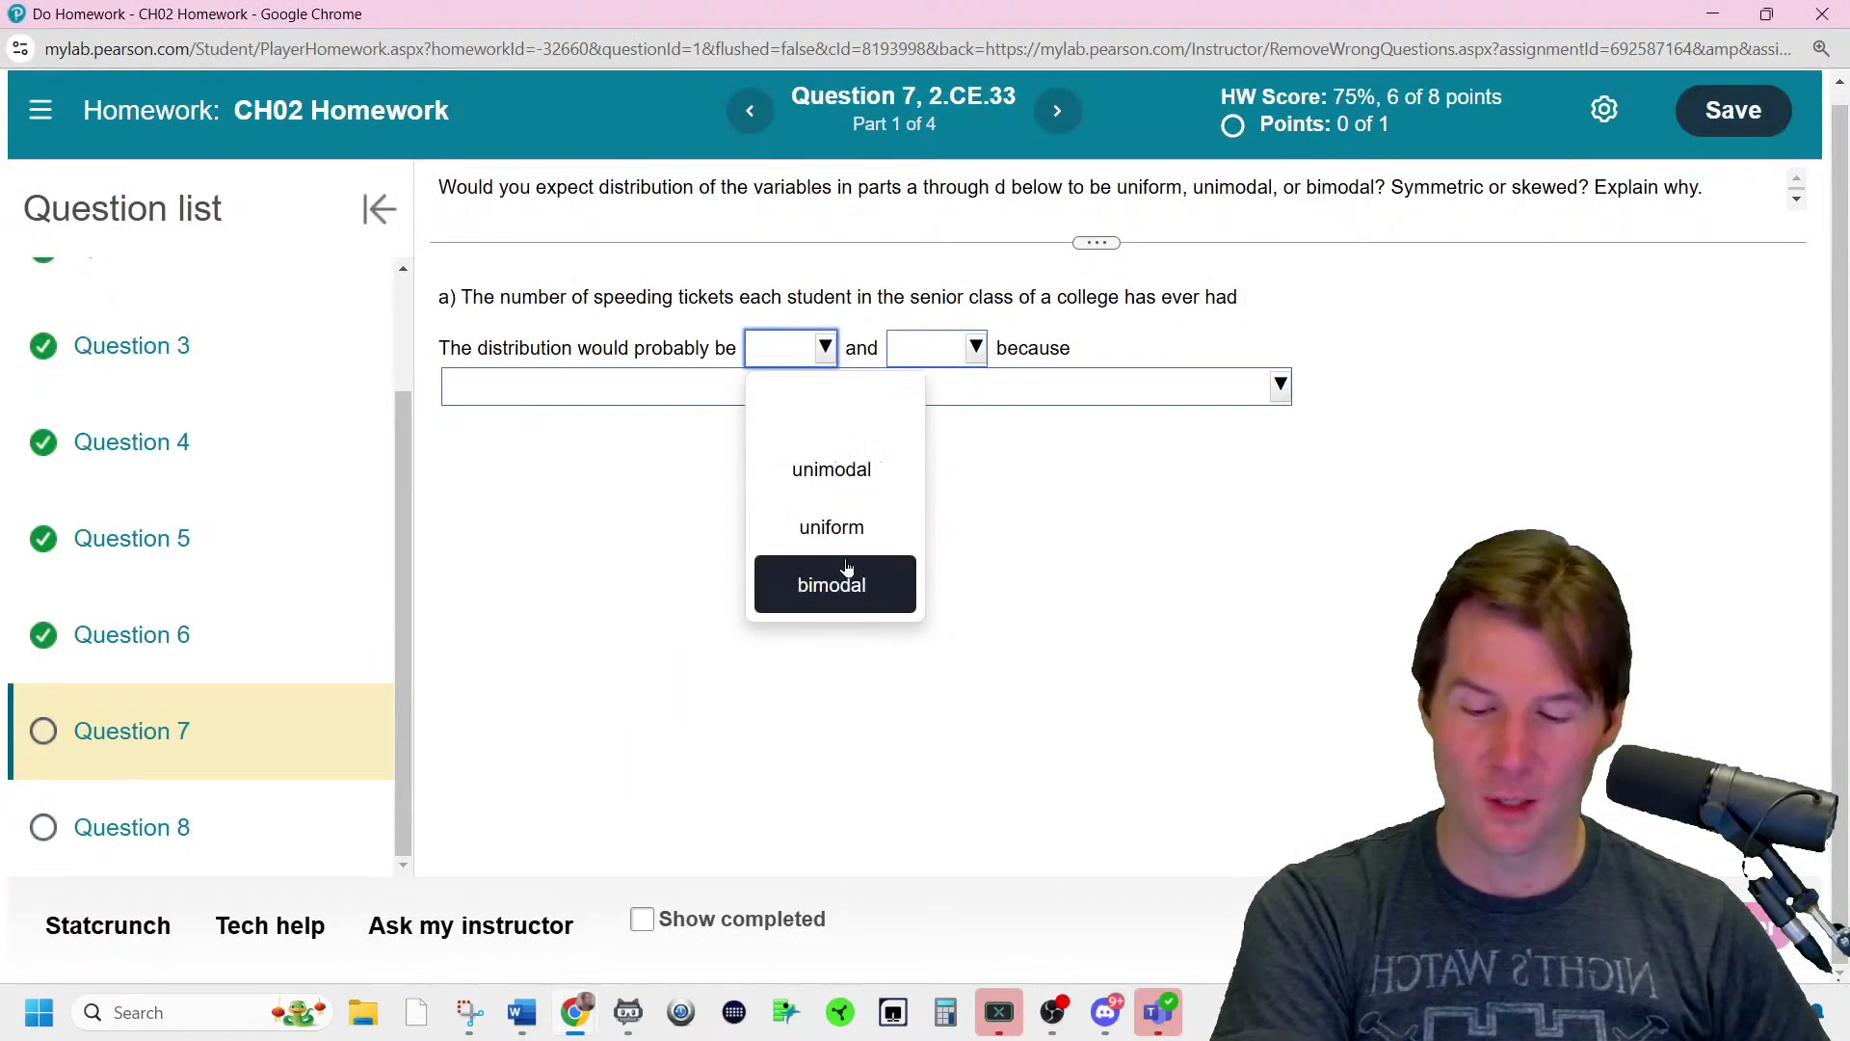
{"action": "left_click", "coordinate": [866, 487]}
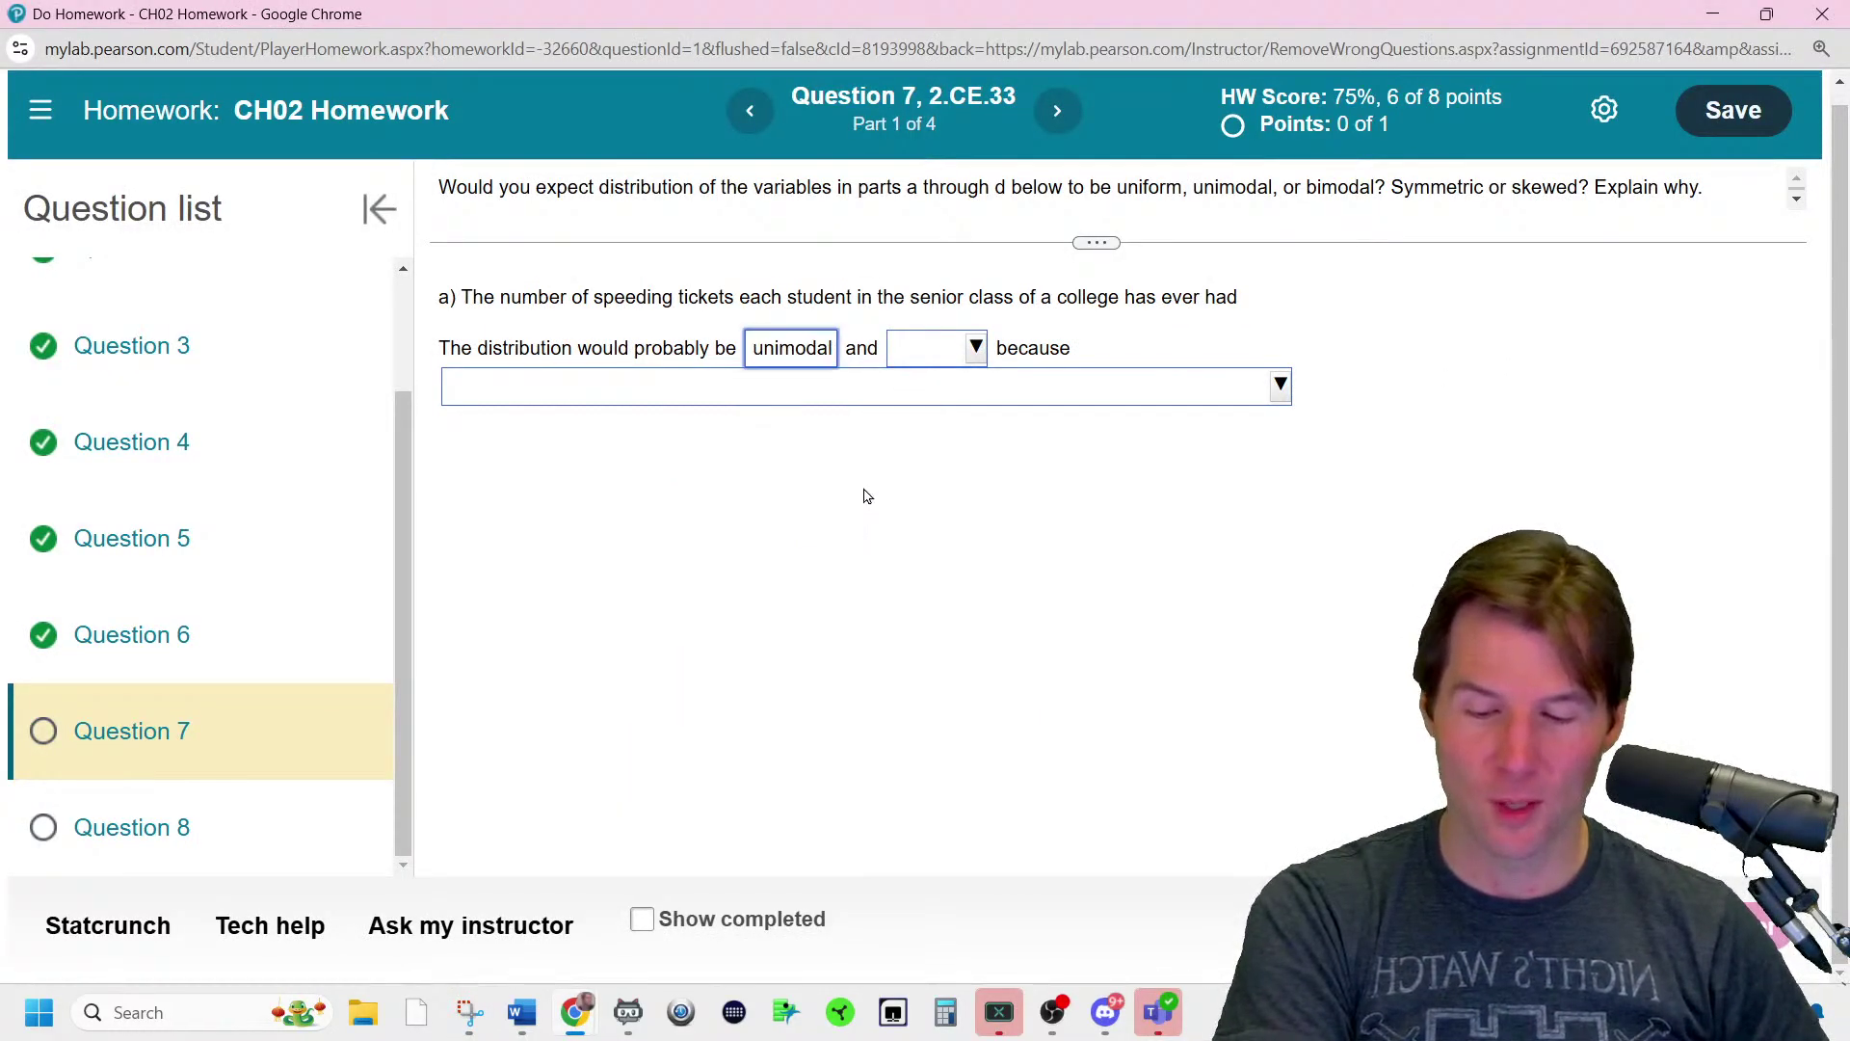
{"action": "left_click", "coordinate": [950, 353]}
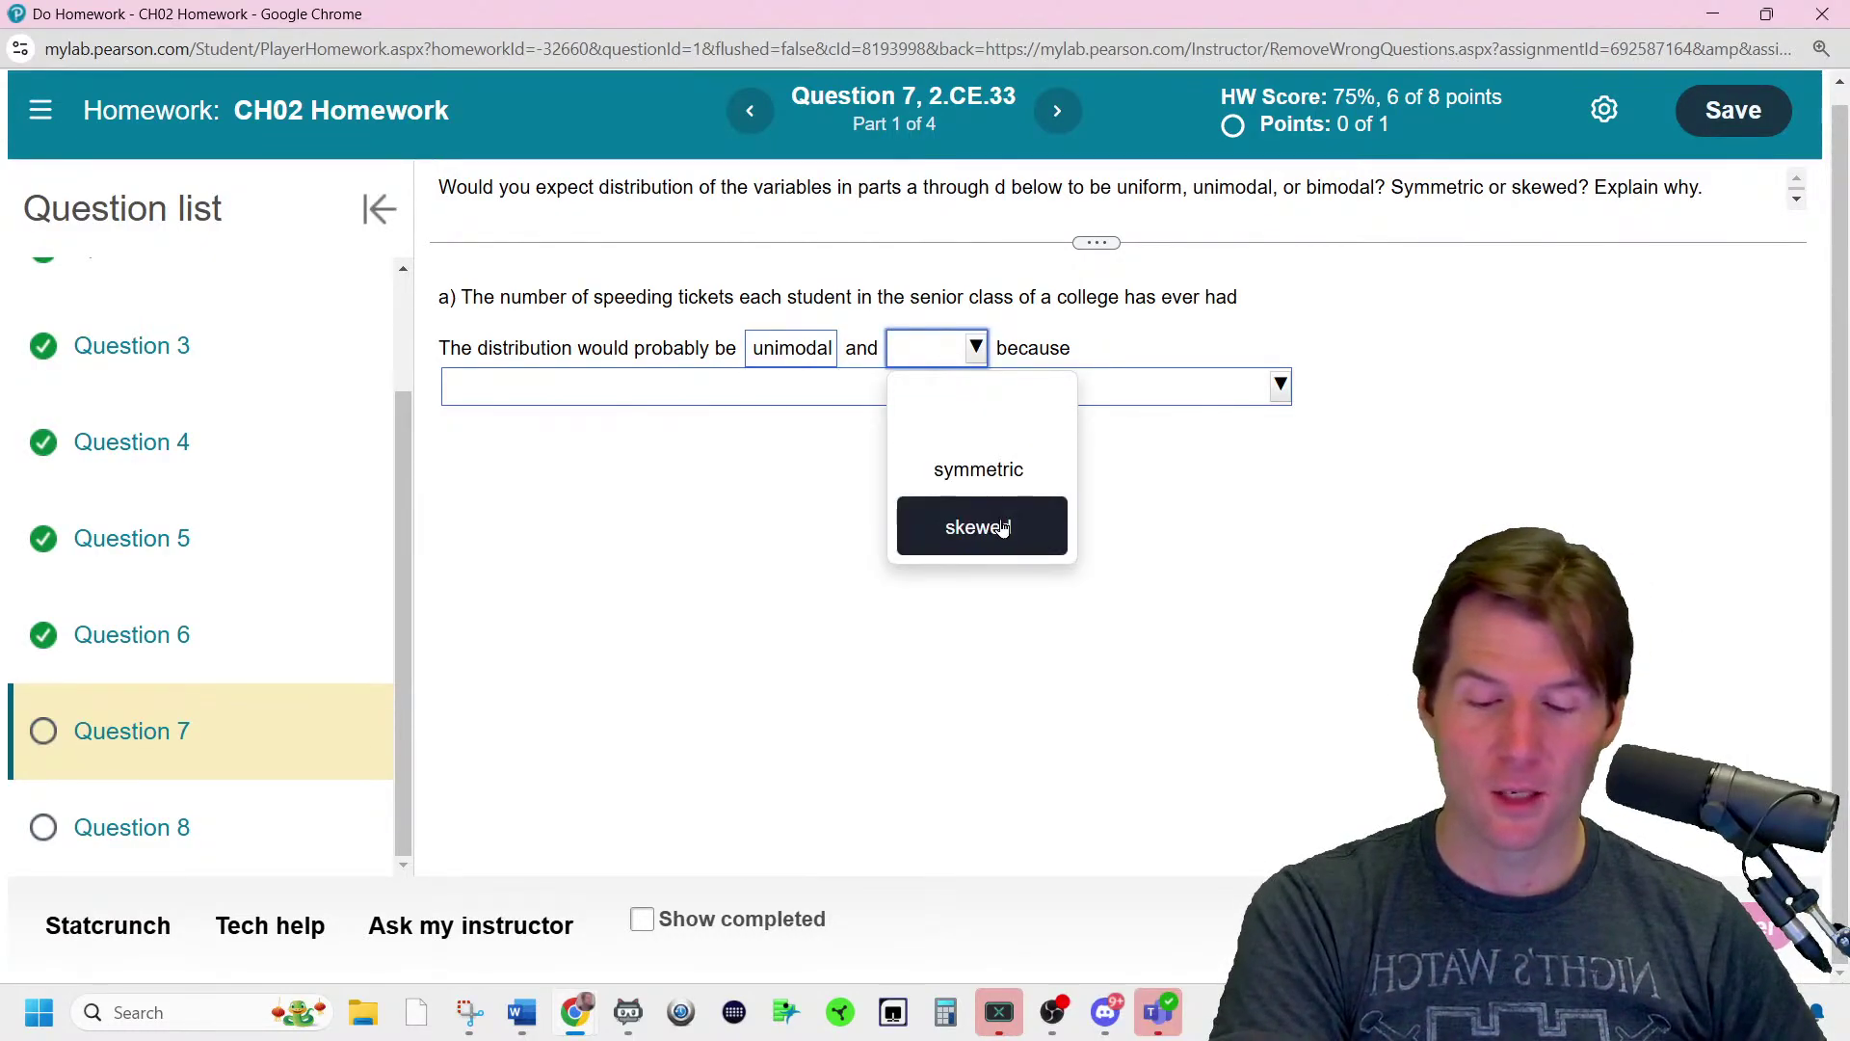
{"action": "left_click", "coordinate": [1000, 526]}
- Give the part a reason "most data values will be either 0 or 1, with a few values much larger than that" and check the answer
{"action": "left_click", "coordinate": [916, 388]}
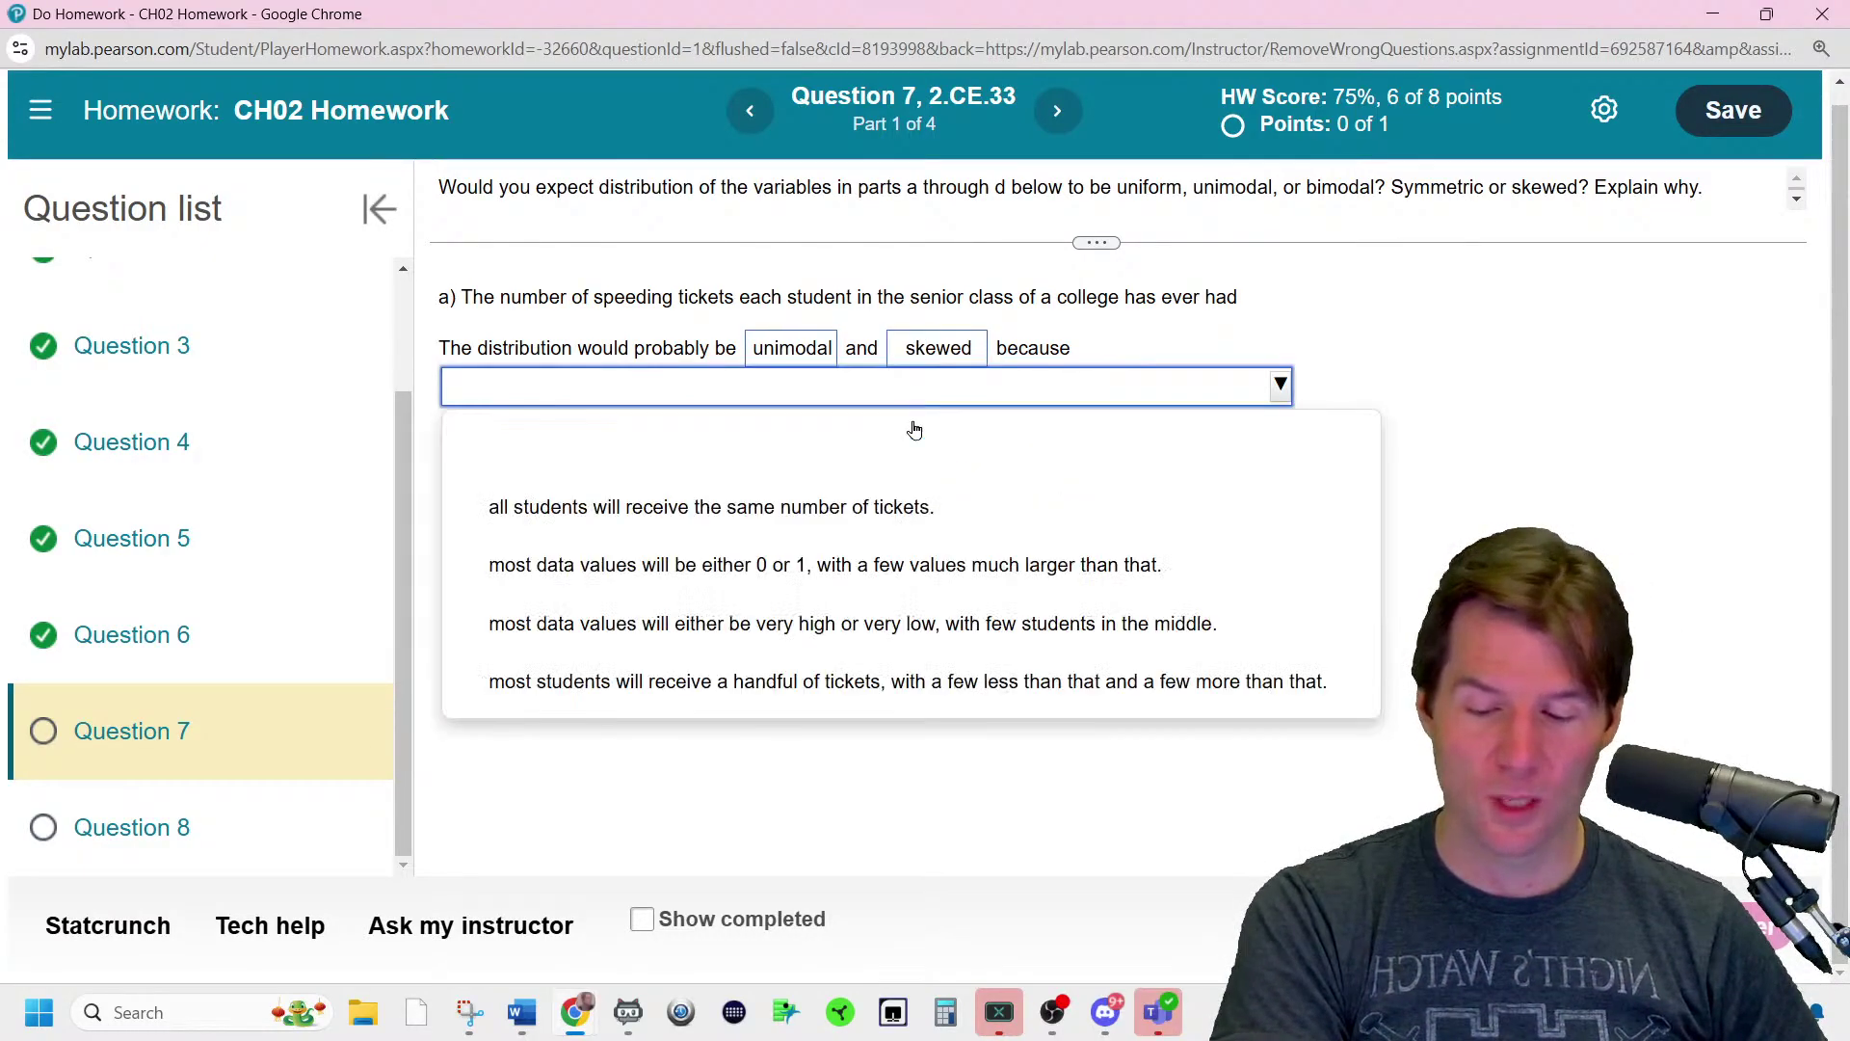
{"action": "left_click", "coordinate": [921, 568]}
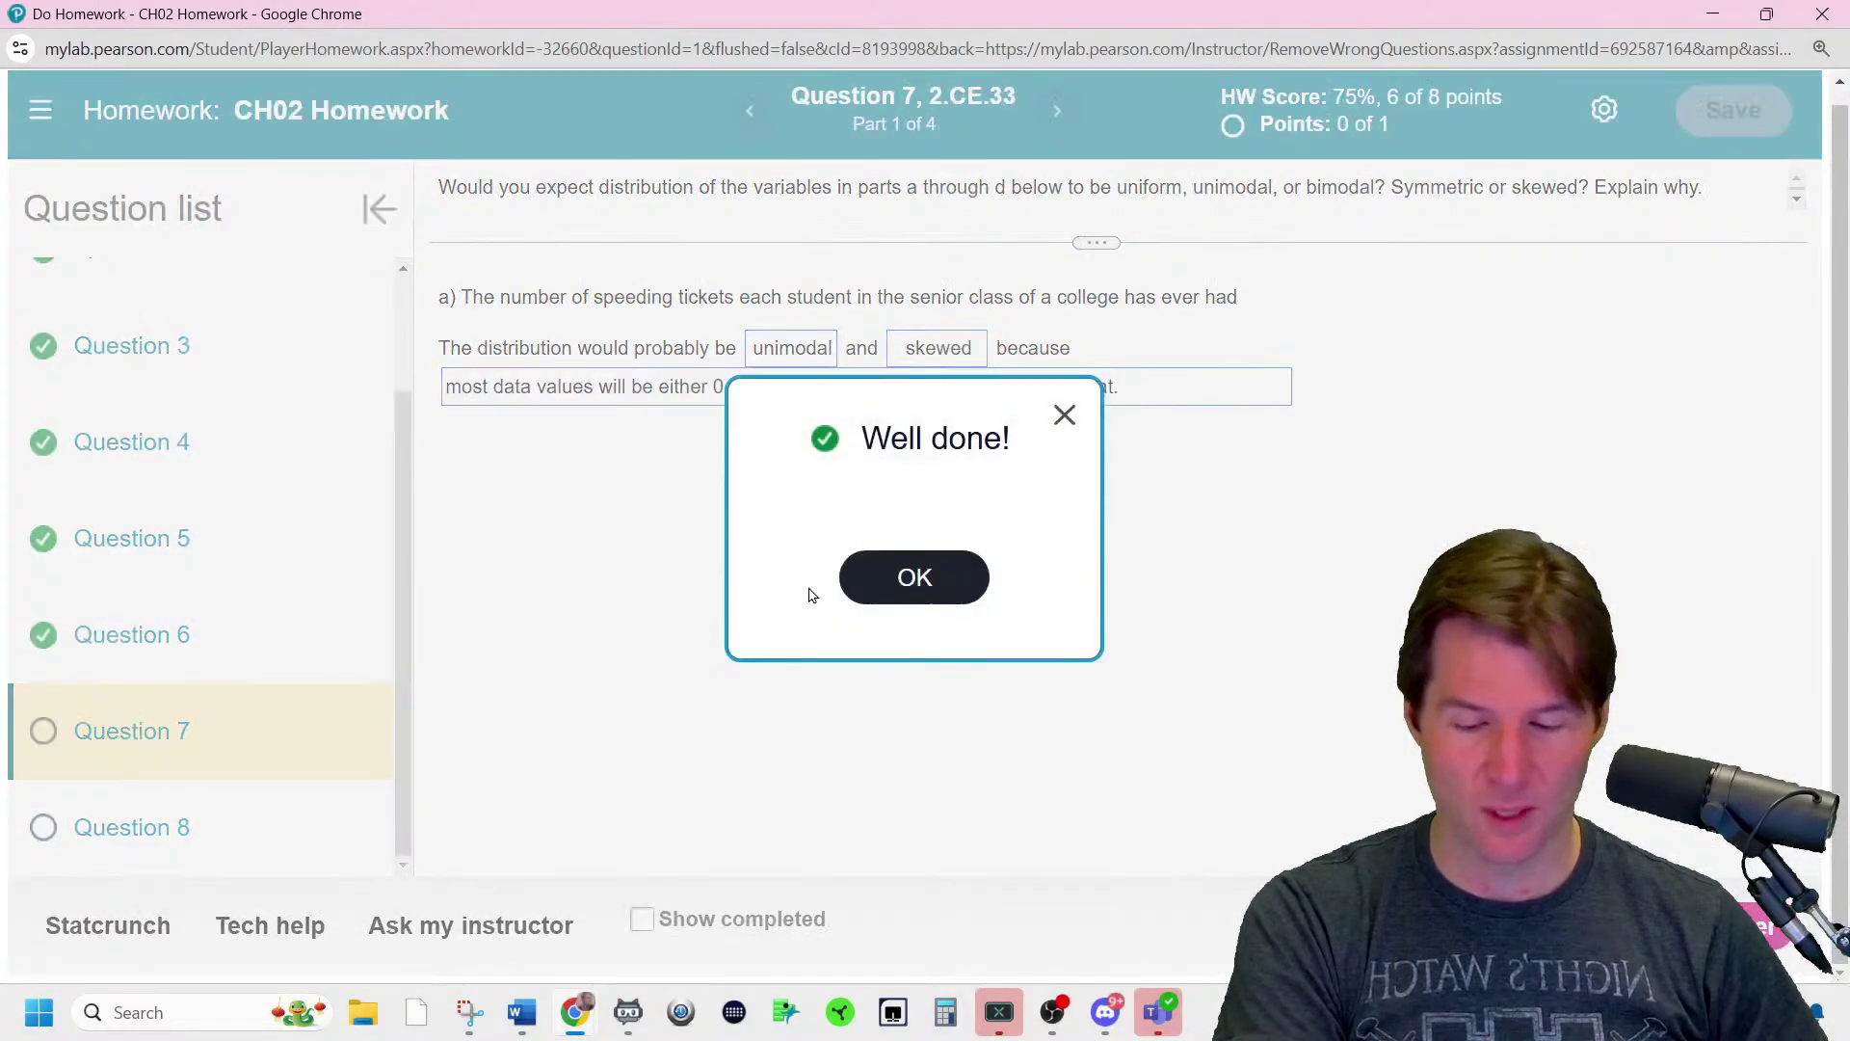
{"action": "left_click", "coordinate": [877, 589]}
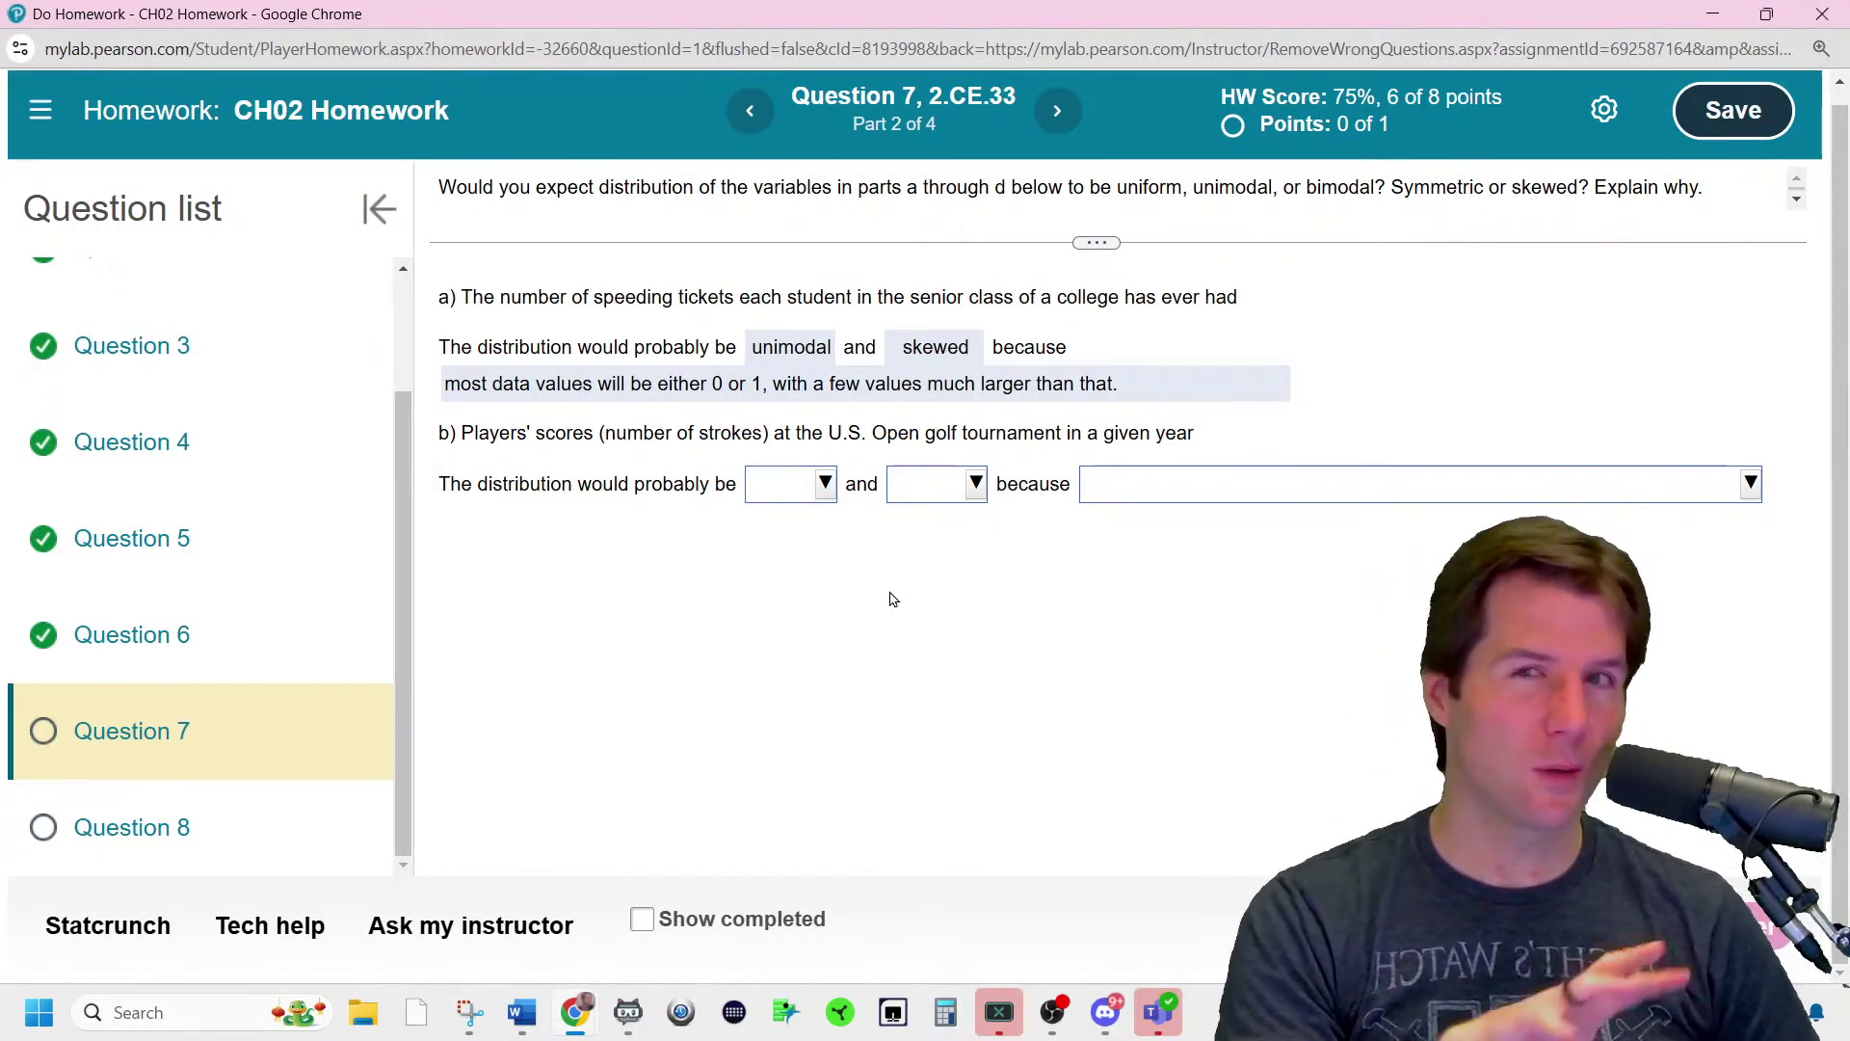
- Switch to Snipping Tool and capture part b about U.S. Open golf scores with blank space beneath it
{"action": "left_click", "coordinate": [470, 1012]}
{"action": "left_click", "coordinate": [79, 75]}
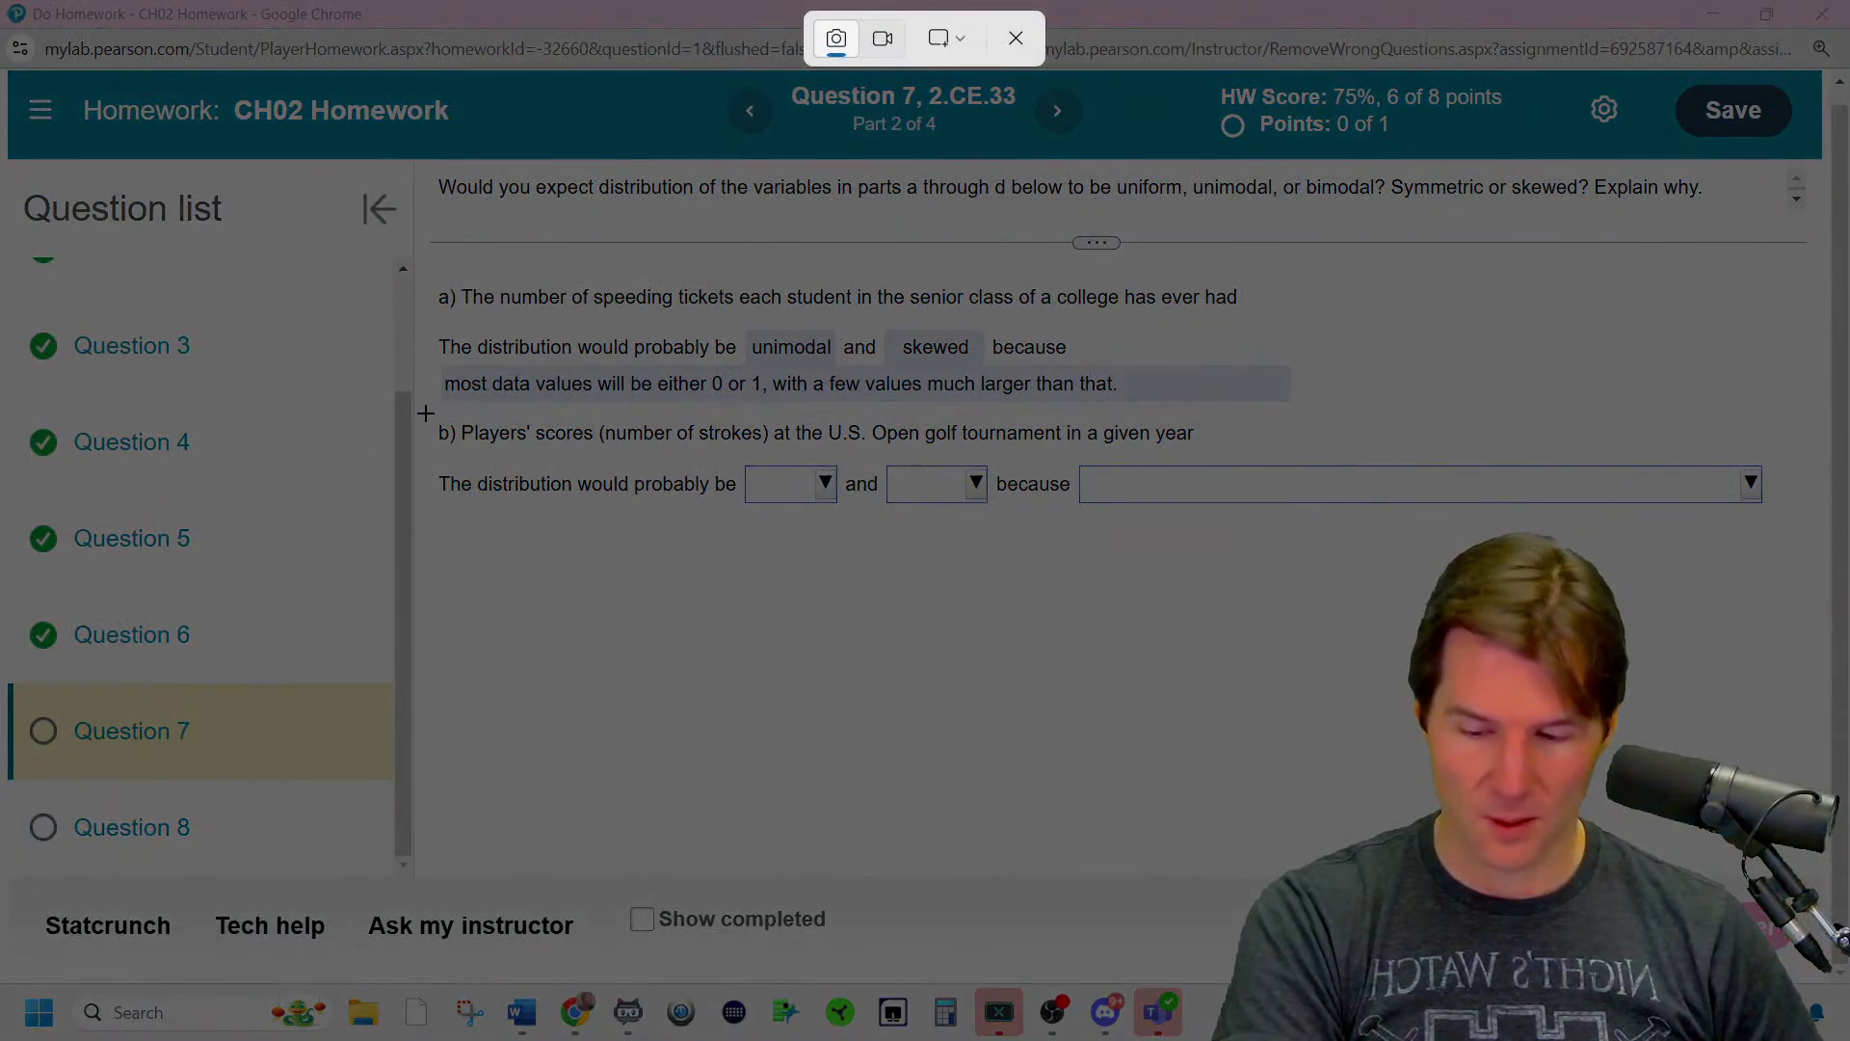
{"action": "left_click_drag", "start_coordinate": [424, 412], "coordinate": [1784, 810]}
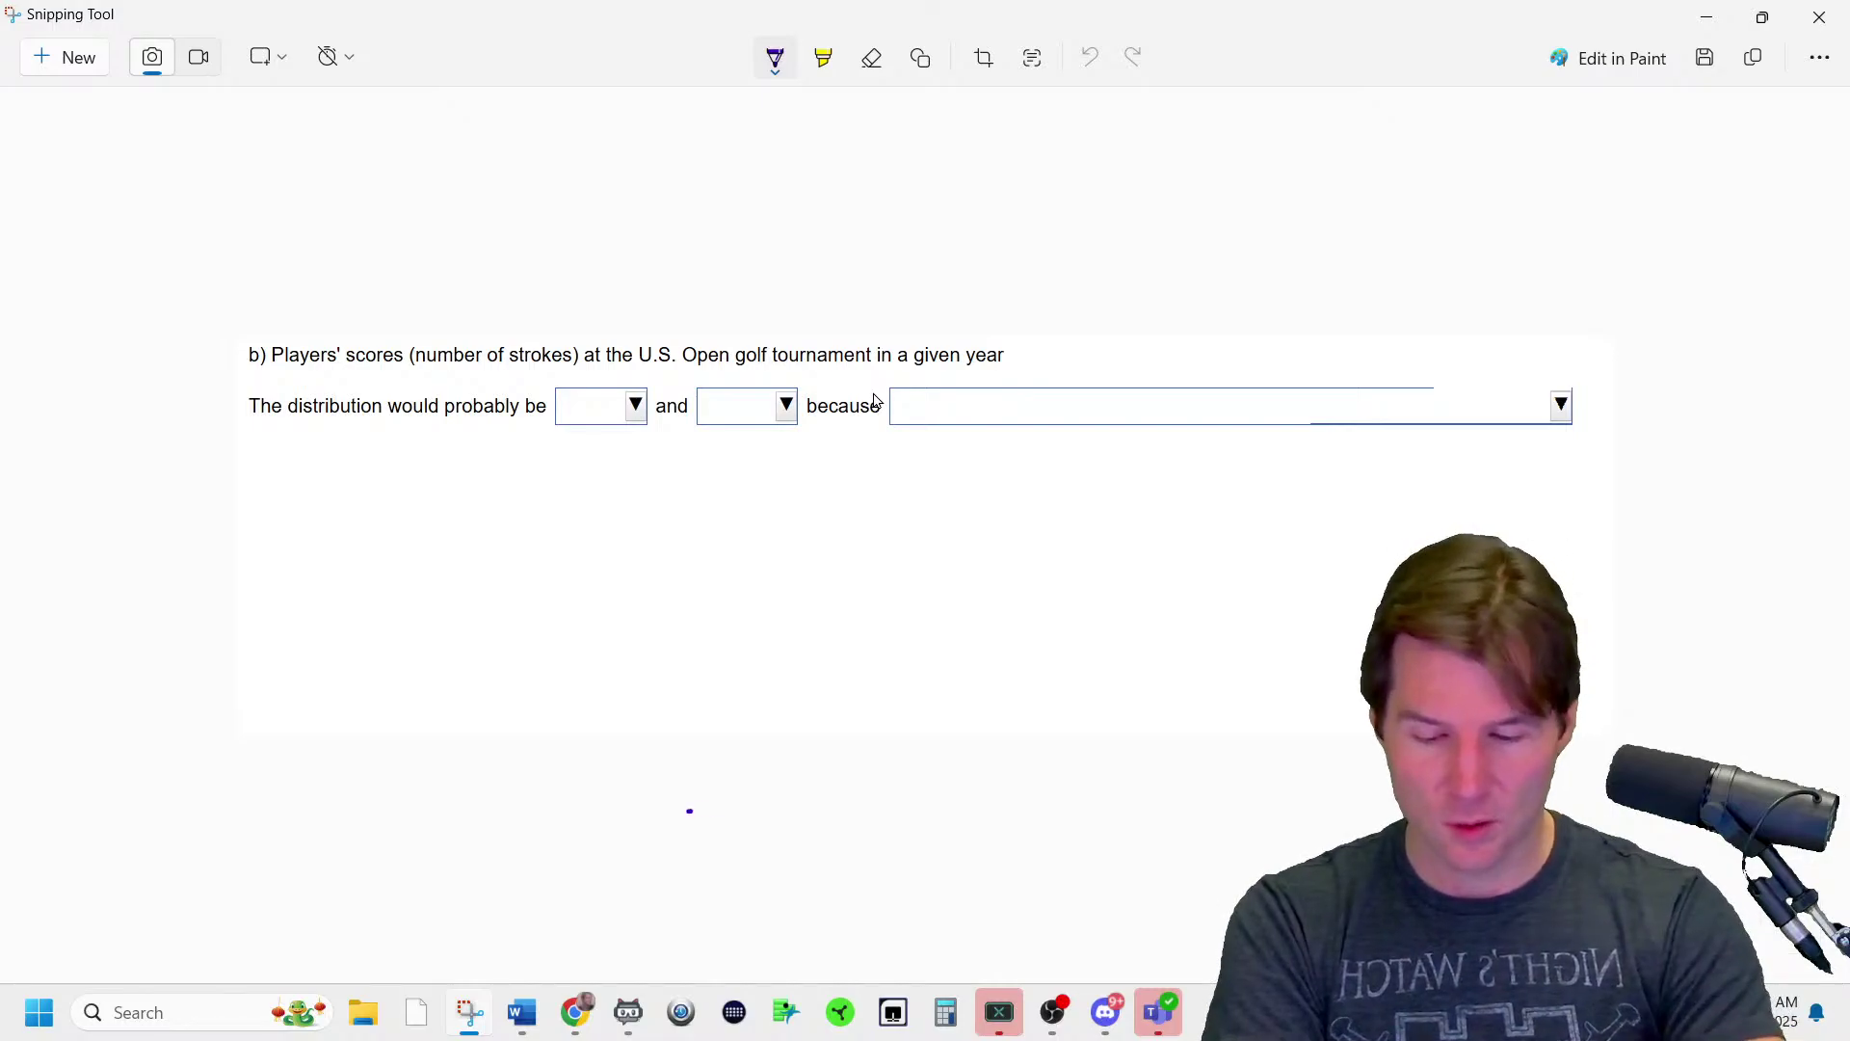
- Sketch a left-skewed curve under part b, labelling its tail "Pros" and its peak end "Not so pro"
{"action": "mouse_move", "coordinate": [689, 812]}
{"action": "left_mouse_down"}
{"action": "mouse_move", "coordinate": [1124, 541]}
{"action": "mouse_move", "coordinate": [1173, 835]}
{"action": "left_mouse_up"}
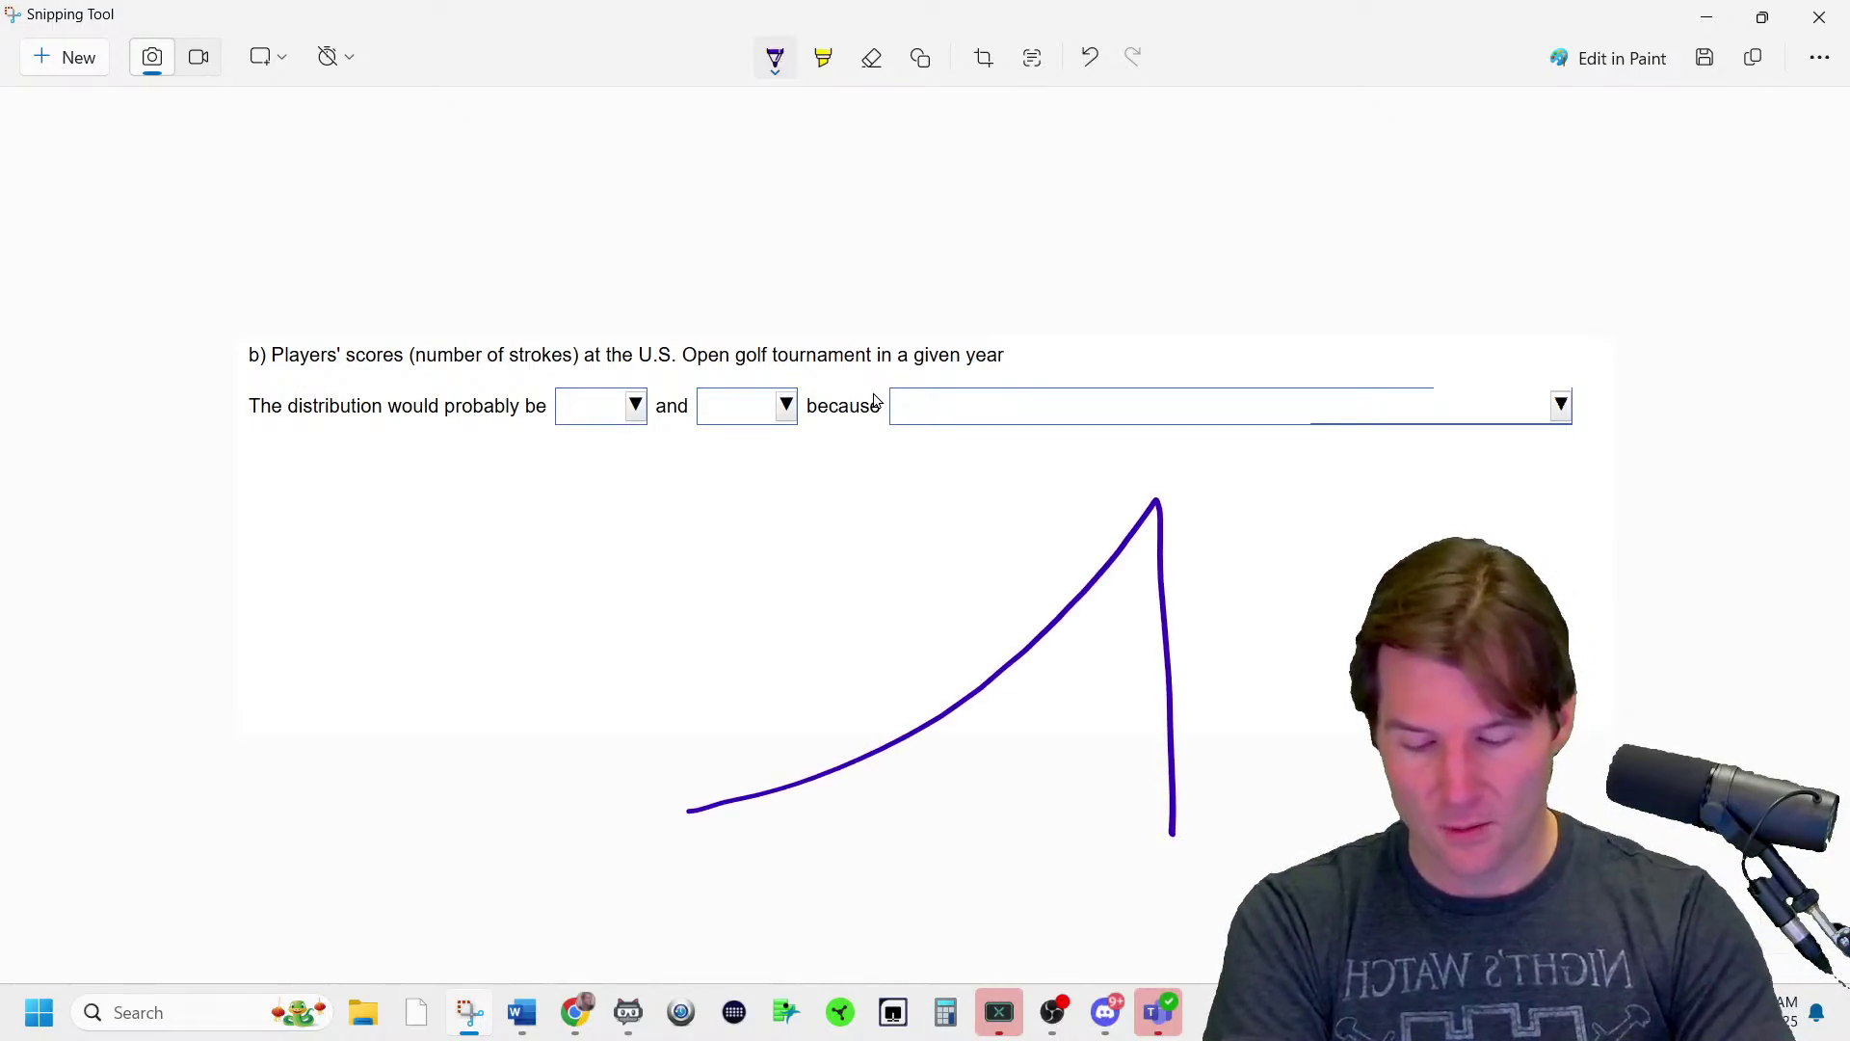
{"action": "mouse_move", "coordinate": [756, 865]}
{"action": "left_mouse_down"}
{"action": "mouse_move", "coordinate": [763, 896]}
{"action": "mouse_move", "coordinate": [829, 899]}
{"action": "left_mouse_up"}
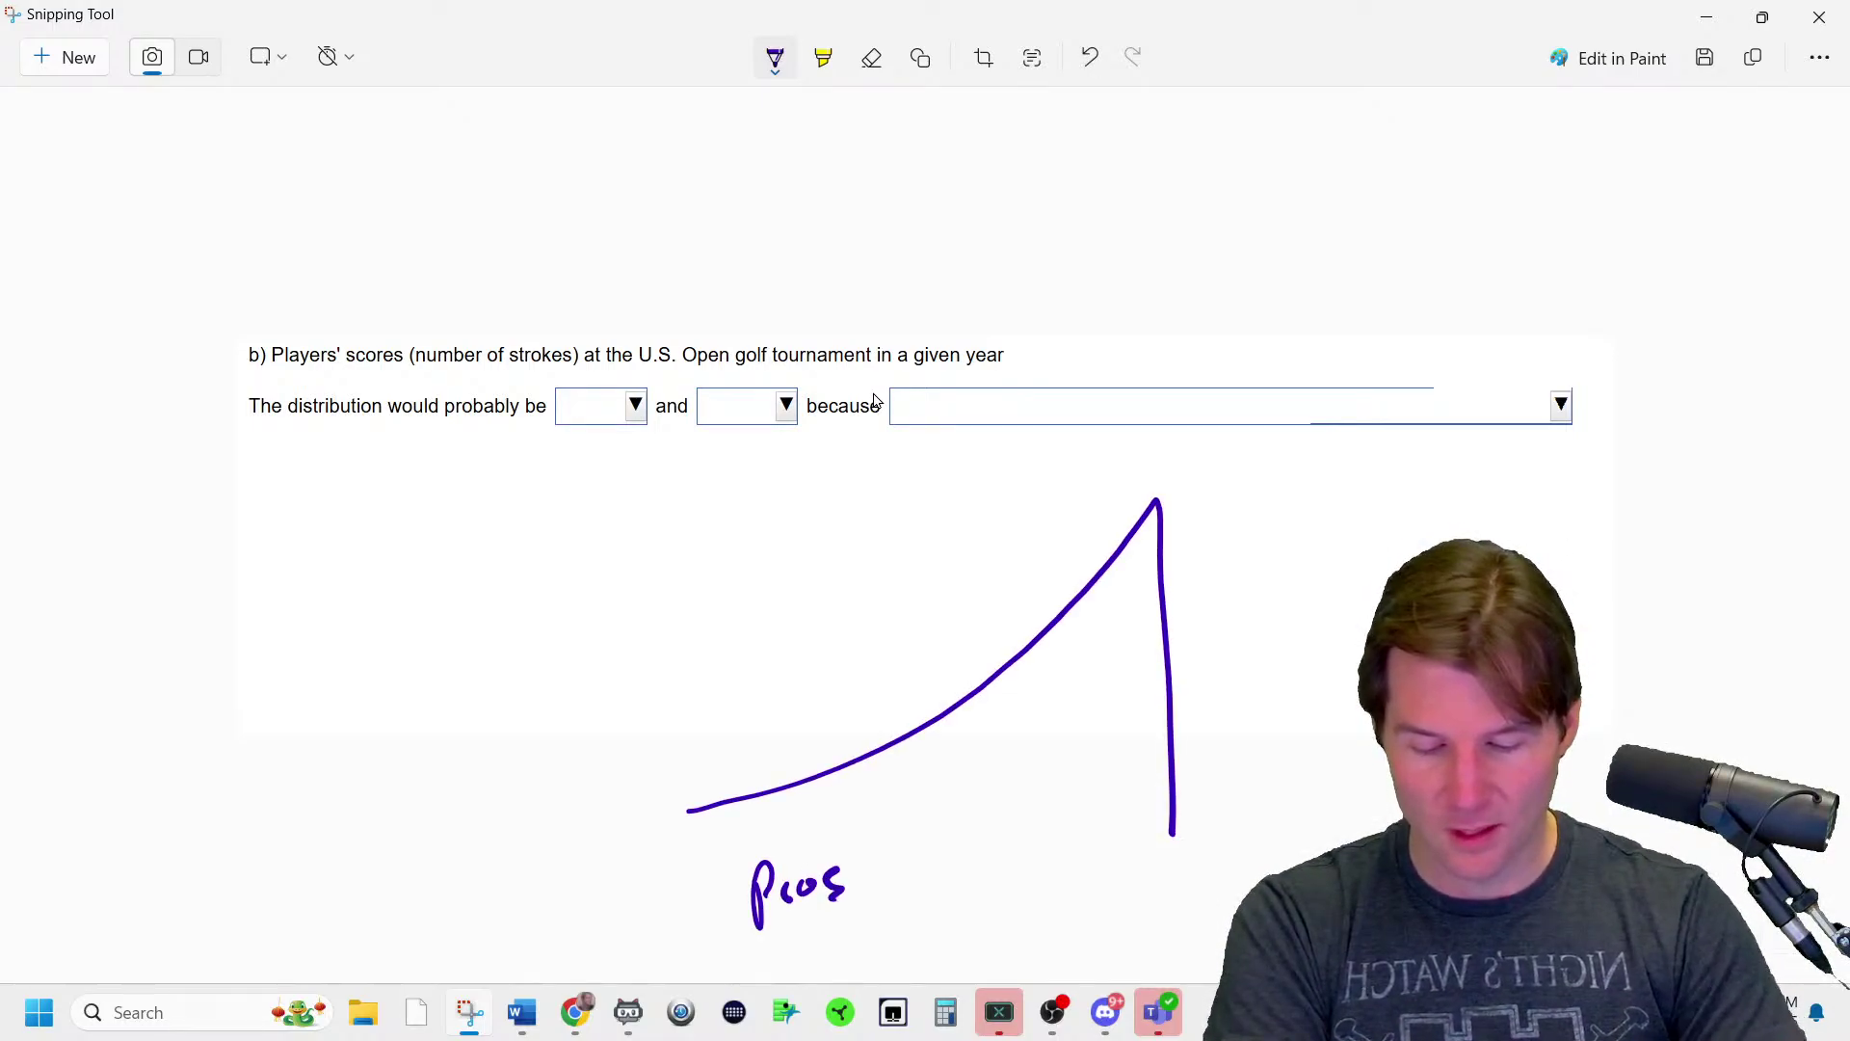
{"action": "mouse_move", "coordinate": [1000, 892]}
{"action": "left_mouse_down"}
{"action": "mouse_move", "coordinate": [1038, 842]}
{"action": "mouse_move", "coordinate": [1093, 894]}
{"action": "mouse_move", "coordinate": [1138, 866]}
{"action": "left_mouse_up"}
{"action": "mouse_move", "coordinate": [1056, 920]}
{"action": "left_mouse_down"}
{"action": "mouse_move", "coordinate": [1060, 944]}
{"action": "mouse_move", "coordinate": [1094, 920]}
{"action": "left_mouse_up"}
{"action": "left_click_drag", "start_coordinate": [1118, 920], "coordinate": [1116, 918]}
- Draw a curved mouth, an eye and a tooth inside the tall end of the golf score curve
{"action": "mouse_move", "coordinate": [1176, 785]}
{"action": "left_mouse_down"}
{"action": "mouse_move", "coordinate": [1079, 789]}
{"action": "mouse_move", "coordinate": [1015, 672]}
{"action": "left_mouse_up"}
{"action": "mouse_move", "coordinate": [1108, 646]}
{"action": "left_mouse_down"}
{"action": "mouse_move", "coordinate": [1083, 694]}
{"action": "mouse_move", "coordinate": [1110, 640]}
{"action": "left_mouse_up"}
{"action": "left_click_drag", "start_coordinate": [1061, 805], "coordinate": [1097, 761]}
- In red, draw a vertical line through the curve with an arrow towards the tail, and label it "Mean"
{"action": "left_click", "coordinate": [775, 57]}
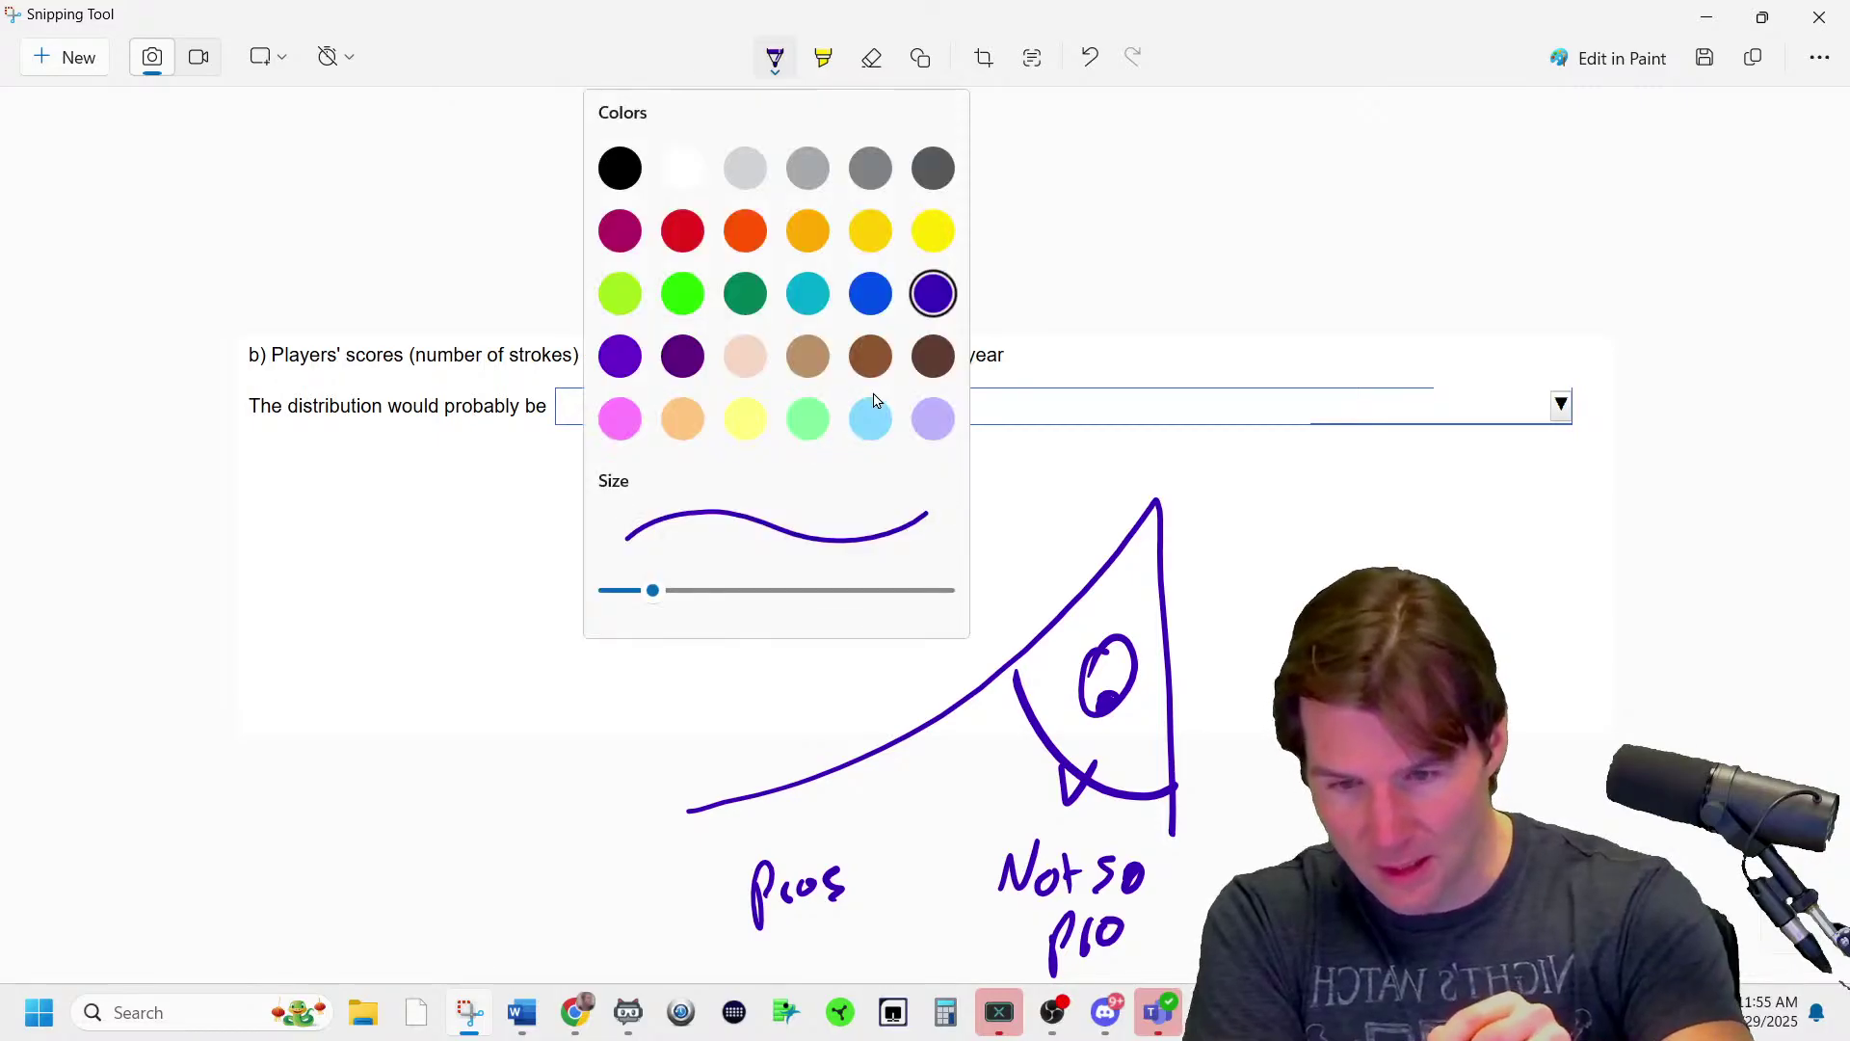
{"action": "left_click", "coordinate": [703, 244]}
{"action": "mouse_move", "coordinate": [873, 609]}
{"action": "left_mouse_down"}
{"action": "mouse_move", "coordinate": [884, 800]}
{"action": "mouse_move", "coordinate": [609, 624]}
{"action": "mouse_move", "coordinate": [645, 664]}
{"action": "left_mouse_up"}
{"action": "left_click_drag", "start_coordinate": [672, 585], "coordinate": [762, 581]}
{"action": "left_click_drag", "start_coordinate": [779, 567], "coordinate": [812, 581]}
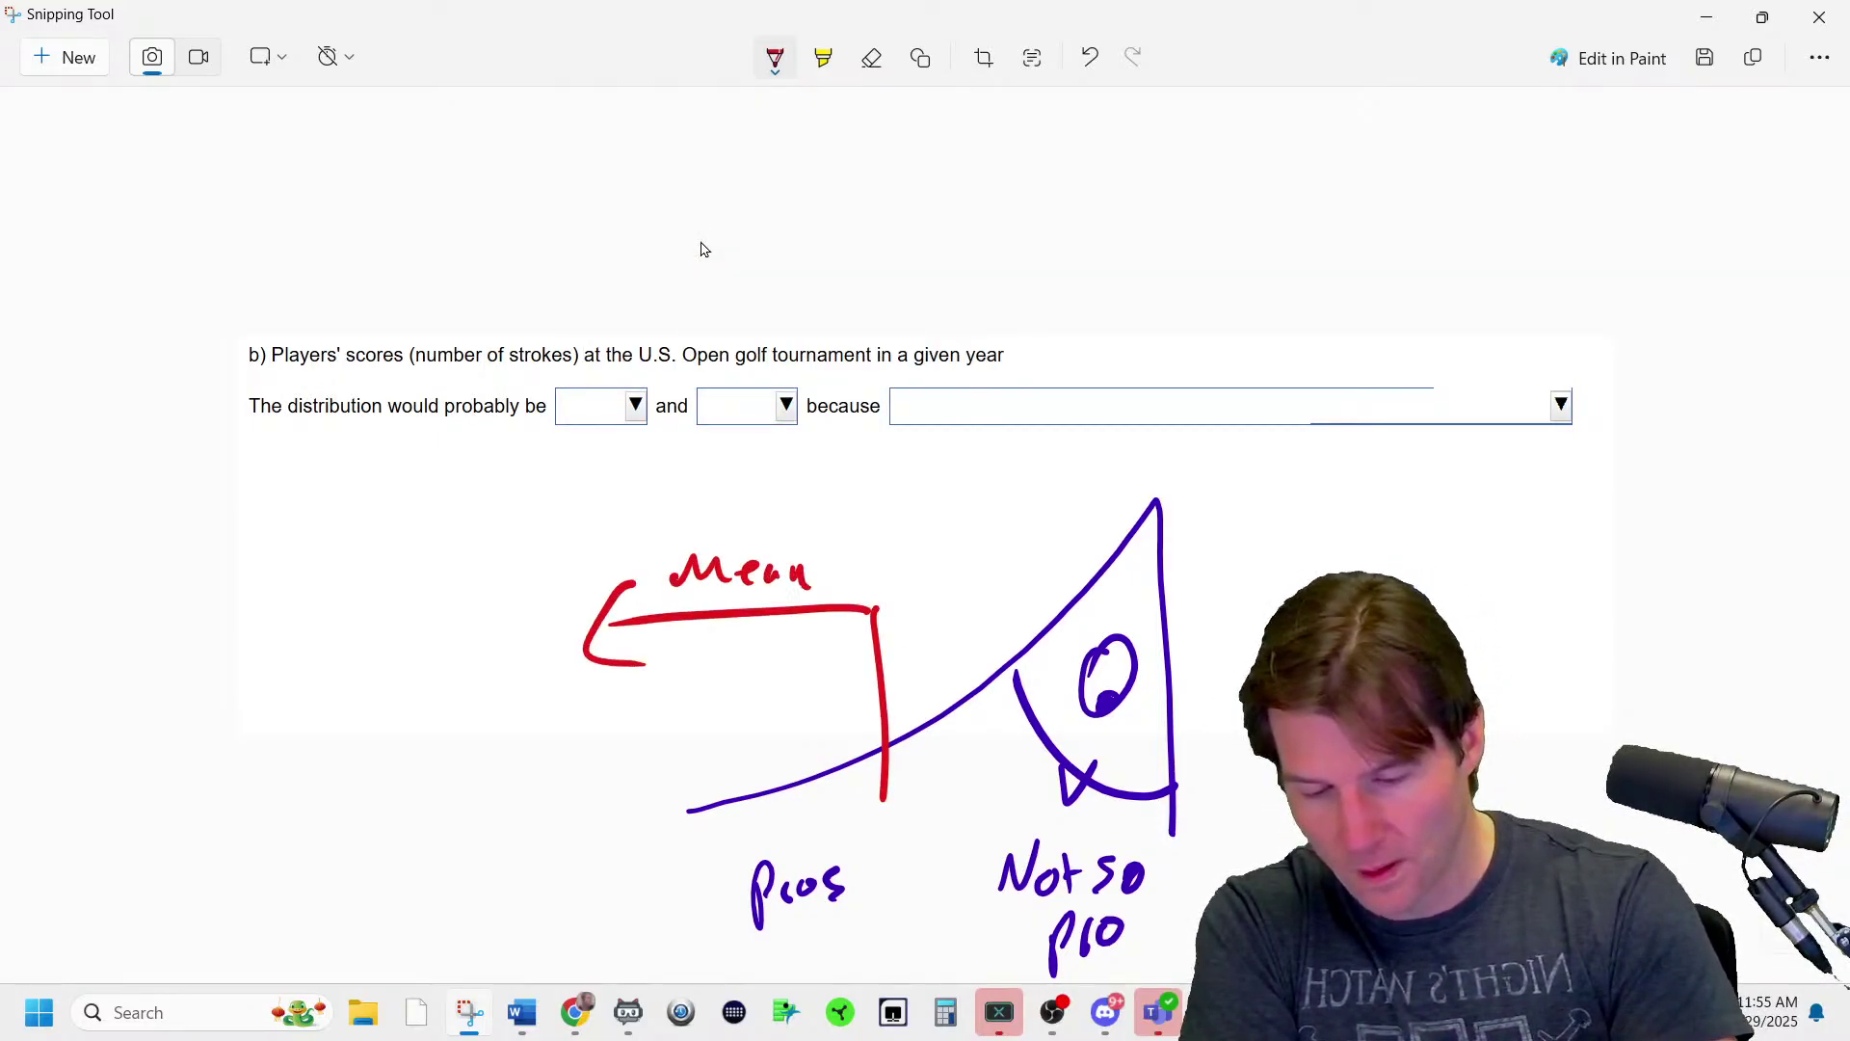
- In green, draw a vertical line just right of the mean line and label it "Median"
{"action": "left_click", "coordinate": [775, 58]}
{"action": "left_click", "coordinate": [813, 90]}
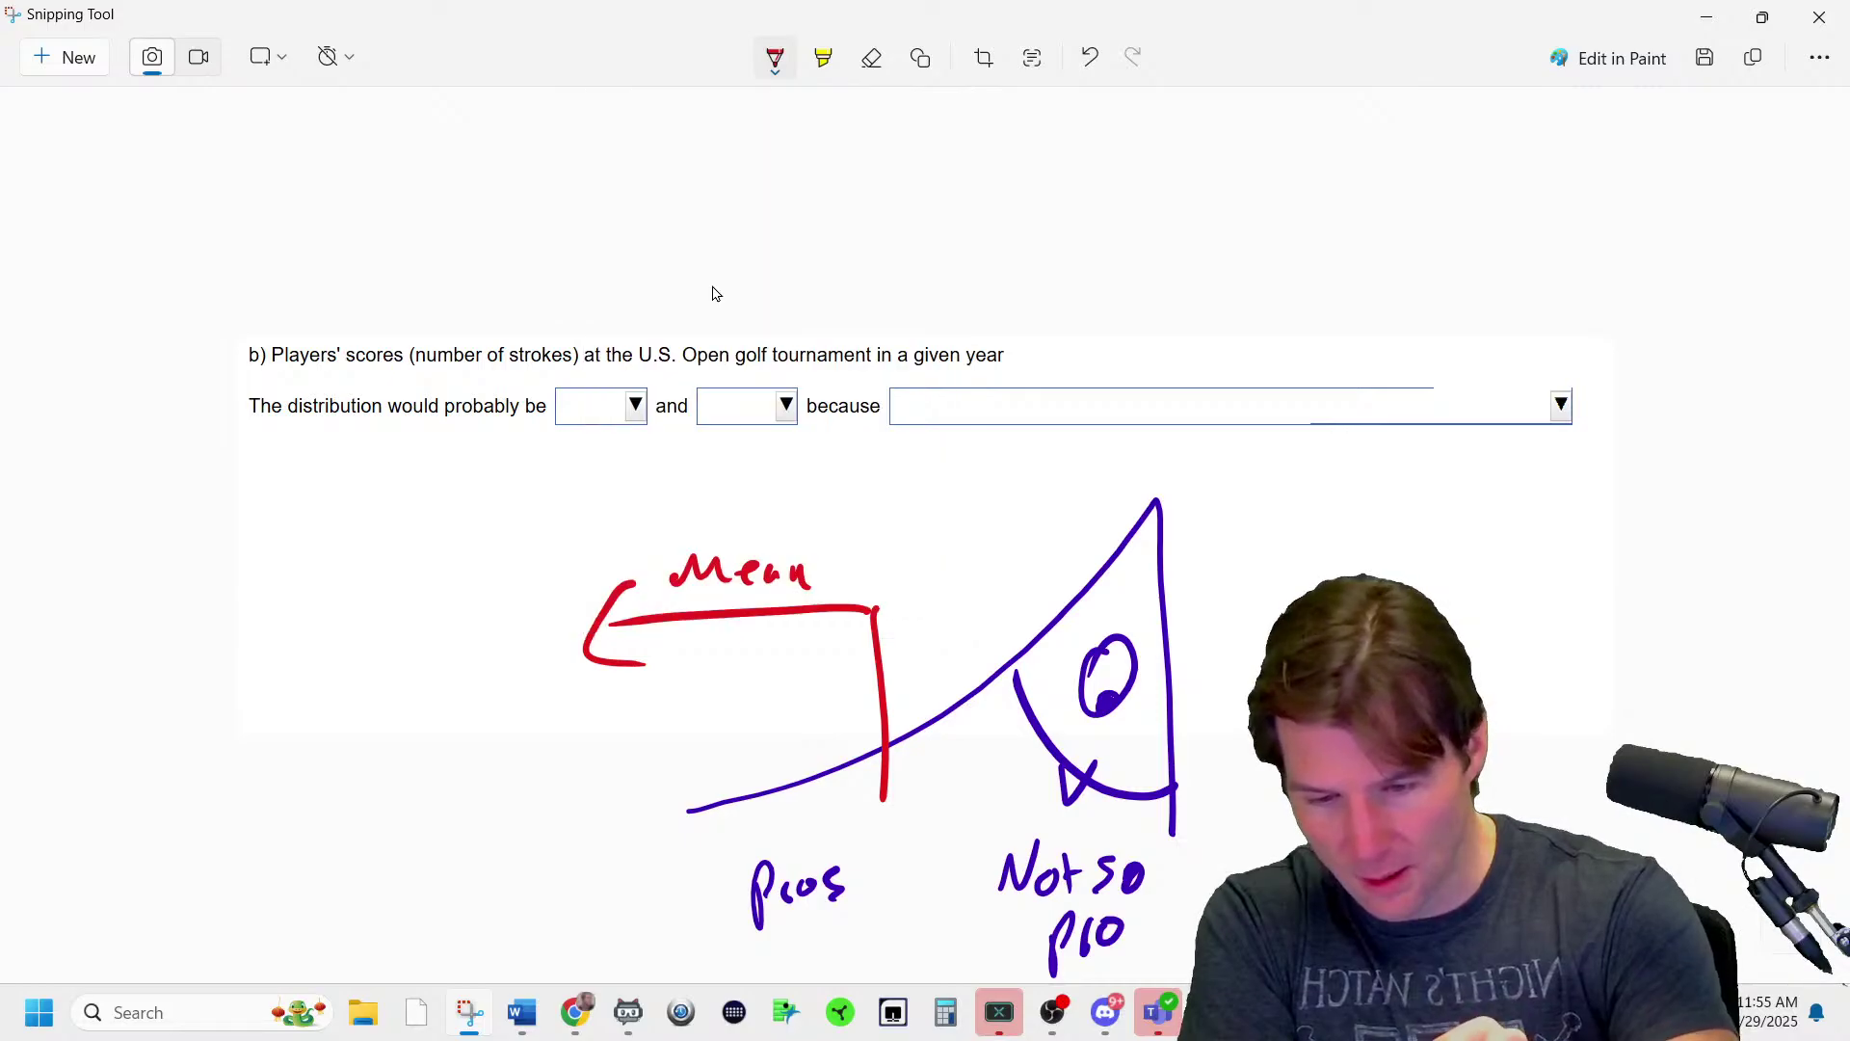
{"action": "left_click", "coordinate": [775, 58]}
{"action": "left_click", "coordinate": [745, 290]}
{"action": "mouse_move", "coordinate": [932, 819]}
{"action": "left_mouse_down"}
{"action": "mouse_move", "coordinate": [940, 523]}
{"action": "mouse_move", "coordinate": [1016, 485]}
{"action": "left_mouse_up"}
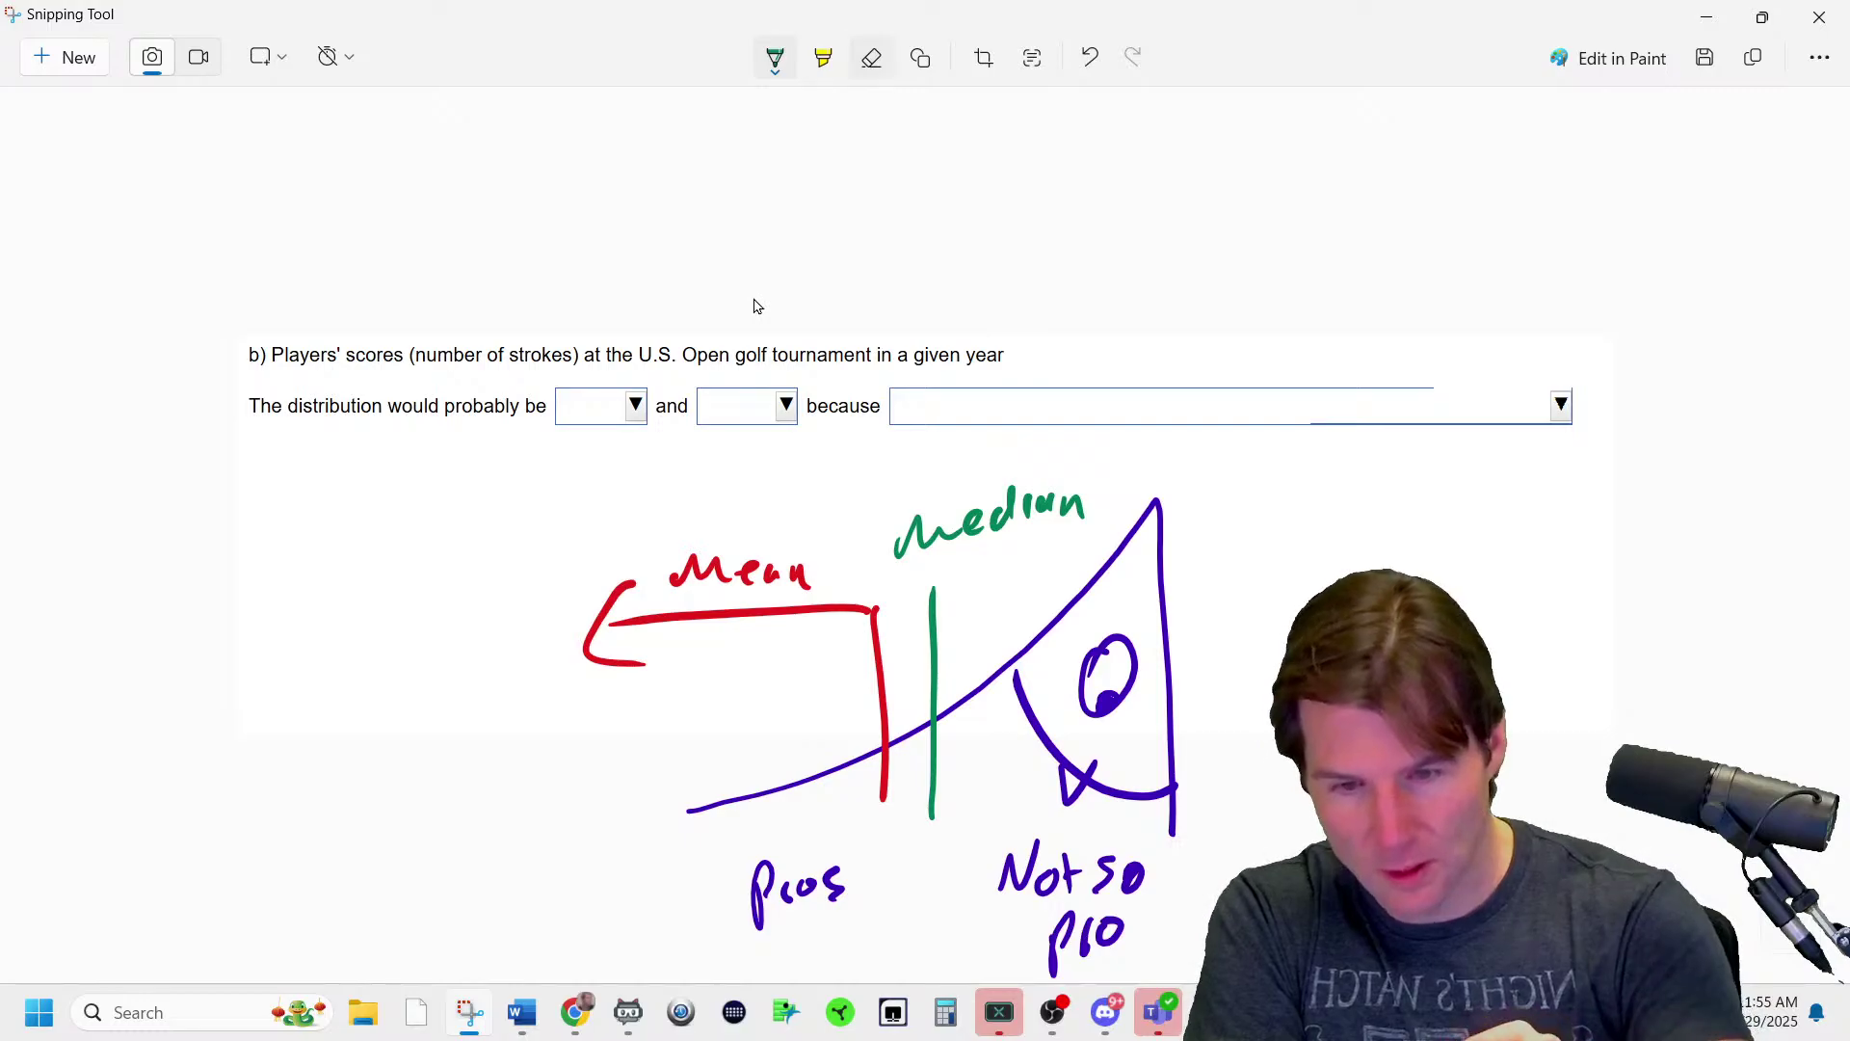
- Highlight in yellow the area under the curve from the mean line to its right edge
{"action": "left_click", "coordinate": [823, 58]}
{"action": "mouse_move", "coordinate": [887, 800]}
{"action": "left_mouse_down"}
{"action": "mouse_move", "coordinate": [940, 693]}
{"action": "mouse_move", "coordinate": [1043, 644]}
{"action": "mouse_move", "coordinate": [1118, 548]}
{"action": "mouse_move", "coordinate": [1137, 791]}
{"action": "mouse_move", "coordinate": [1149, 569]}
{"action": "mouse_move", "coordinate": [1155, 817]}
{"action": "mouse_move", "coordinate": [1116, 814]}
{"action": "left_mouse_up"}
{"action": "left_click_drag", "start_coordinate": [1127, 703], "coordinate": [1150, 843]}
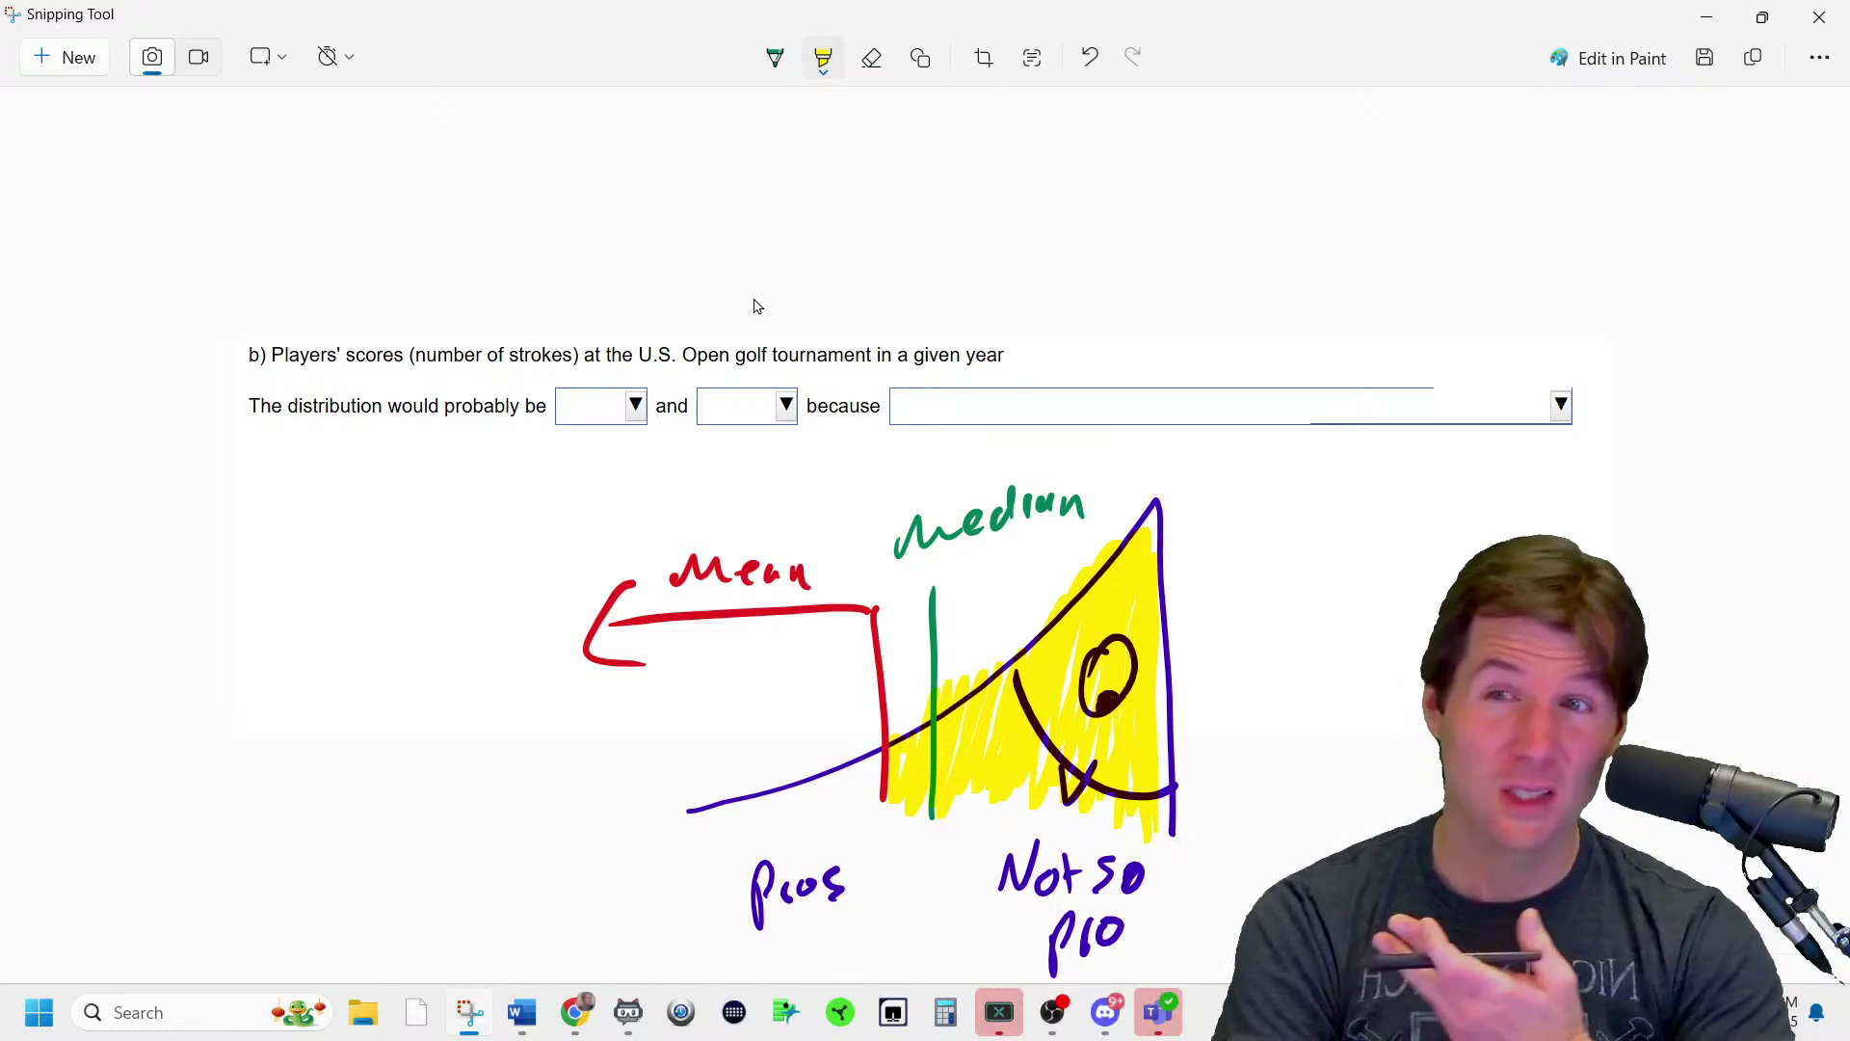
- Write the scores 55 above the mean label and 80 above the curve's peak in green pen
{"action": "key", "text": "alt+p"}
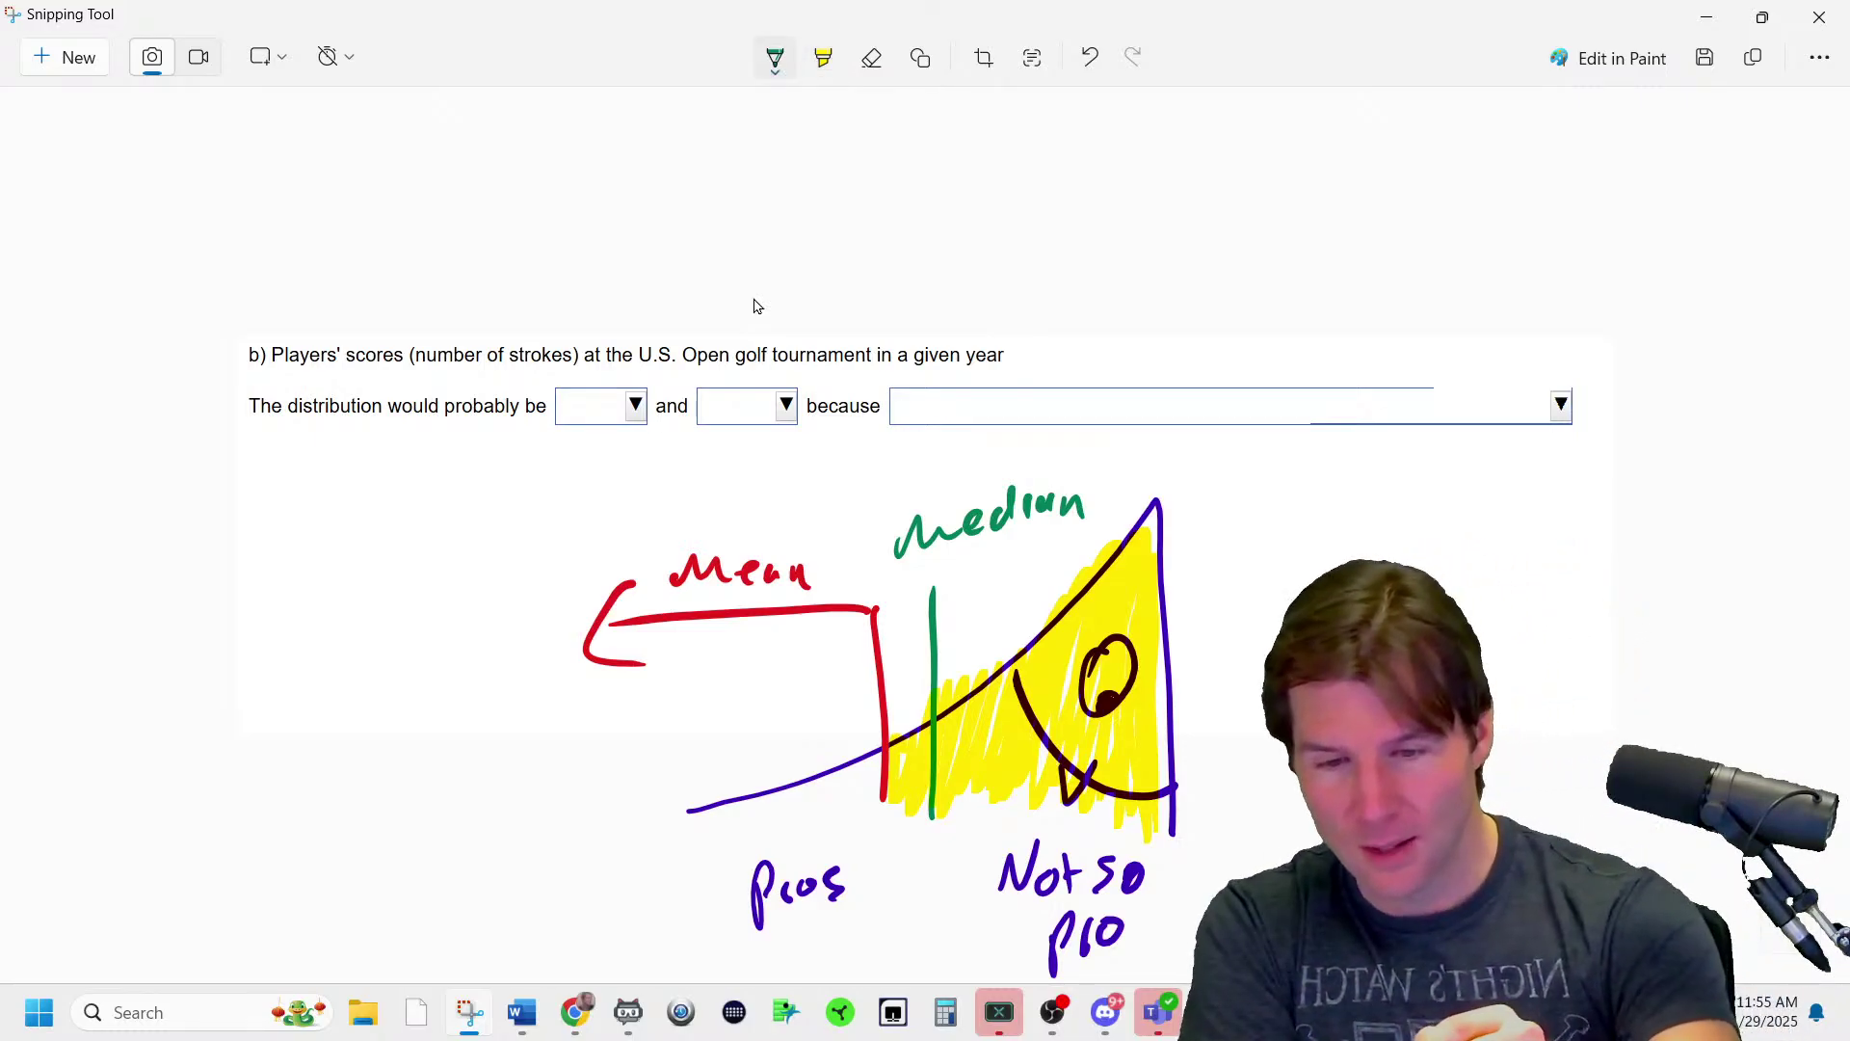
{"action": "mouse_move", "coordinate": [663, 469]}
{"action": "left_mouse_down"}
{"action": "mouse_move", "coordinate": [652, 513]}
{"action": "mouse_move", "coordinate": [687, 511]}
{"action": "left_mouse_up"}
{"action": "mouse_move", "coordinate": [1152, 447]}
{"action": "left_mouse_down"}
{"action": "mouse_move", "coordinate": [1168, 460]}
{"action": "mouse_move", "coordinate": [1160, 426]}
{"action": "left_mouse_up"}
{"action": "mouse_move", "coordinate": [1199, 426]}
{"action": "left_mouse_down"}
{"action": "mouse_move", "coordinate": [1180, 473]}
{"action": "mouse_move", "coordinate": [1203, 424]}
{"action": "left_mouse_up"}
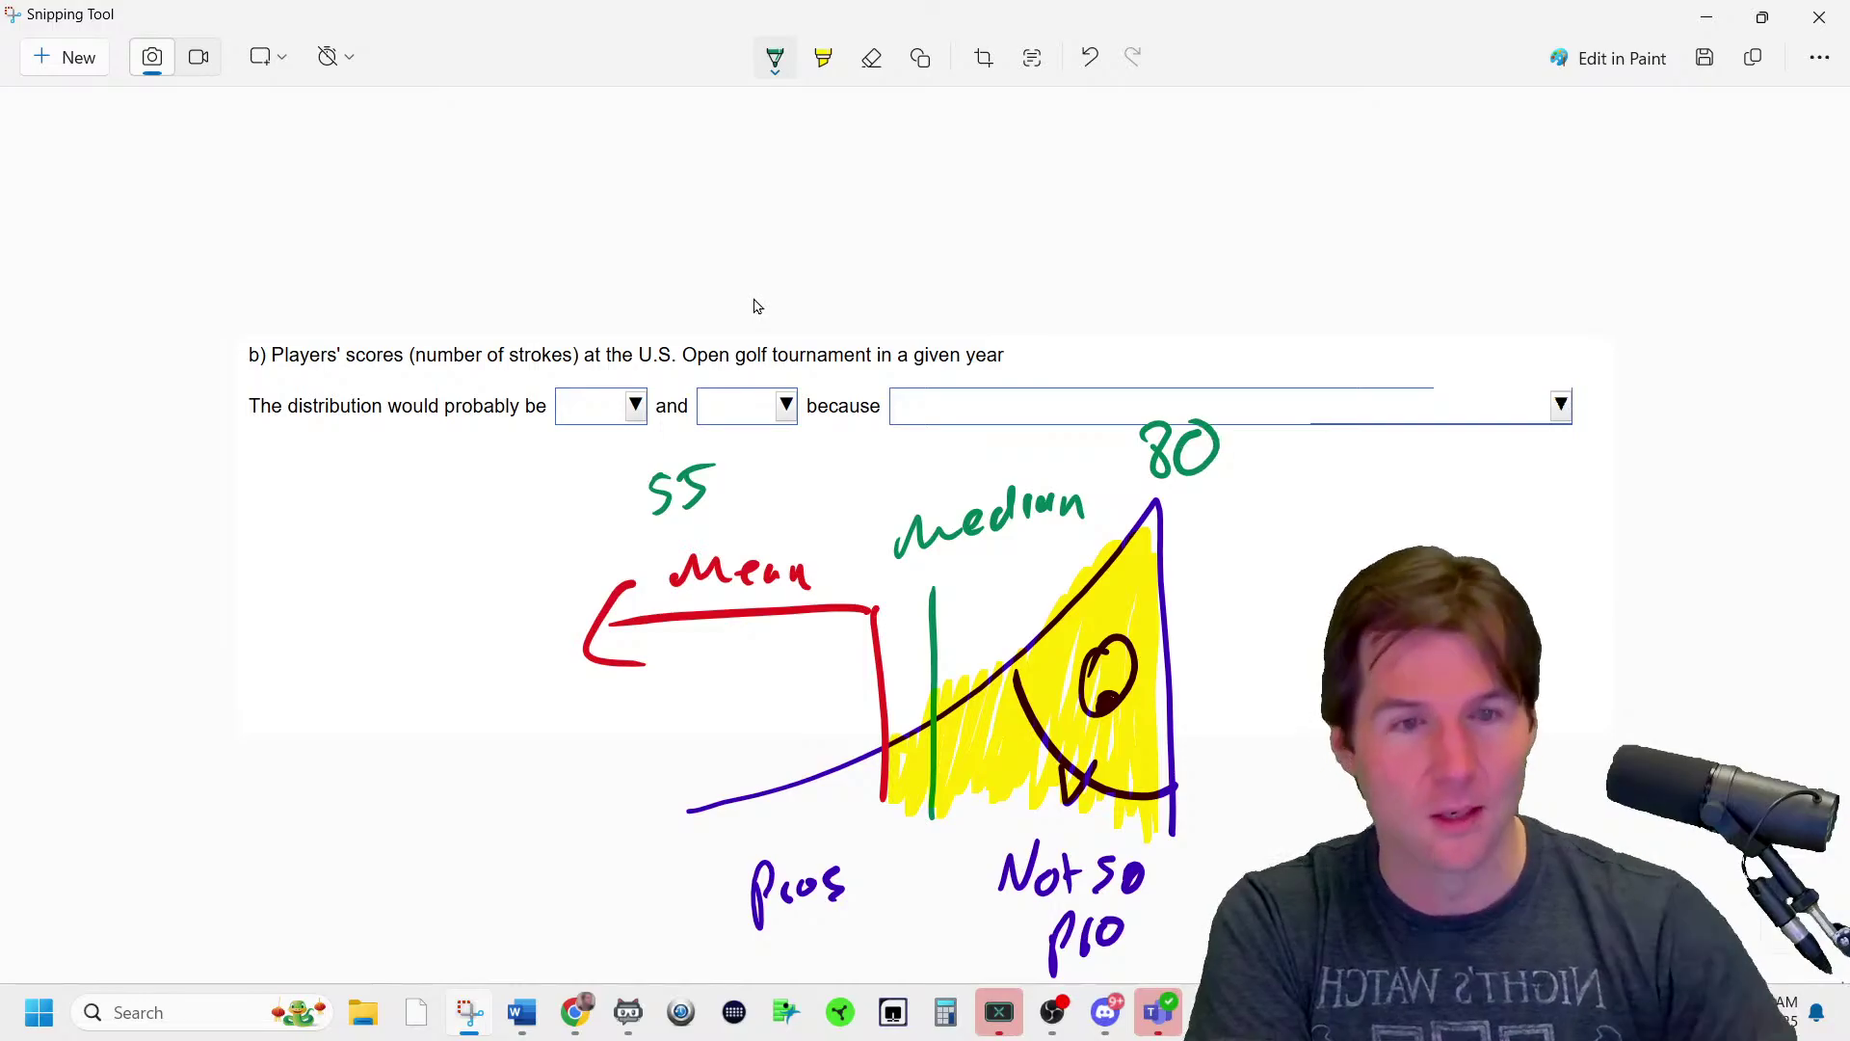
- Switch back to the homework in Chrome and describe the part b distribution as unimodal and skewed
{"action": "left_click", "coordinate": [1706, 17]}
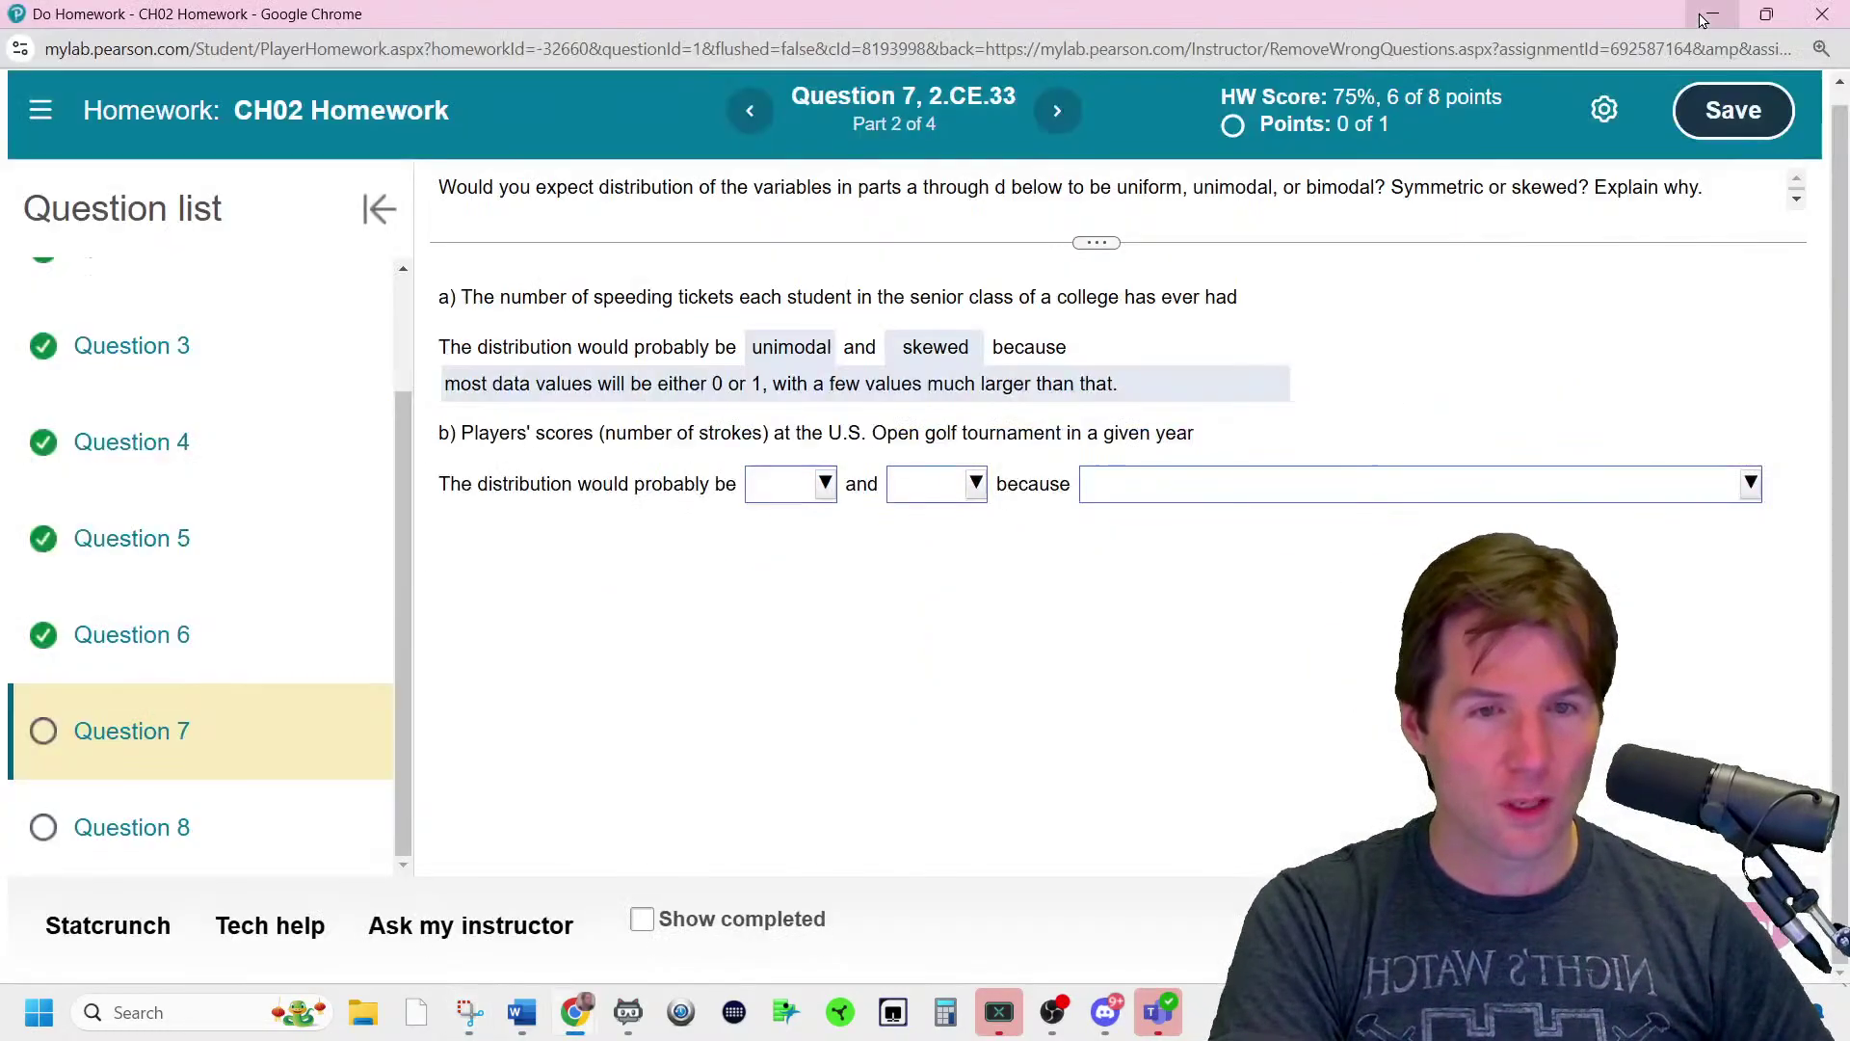
{"action": "left_click", "coordinate": [810, 493]}
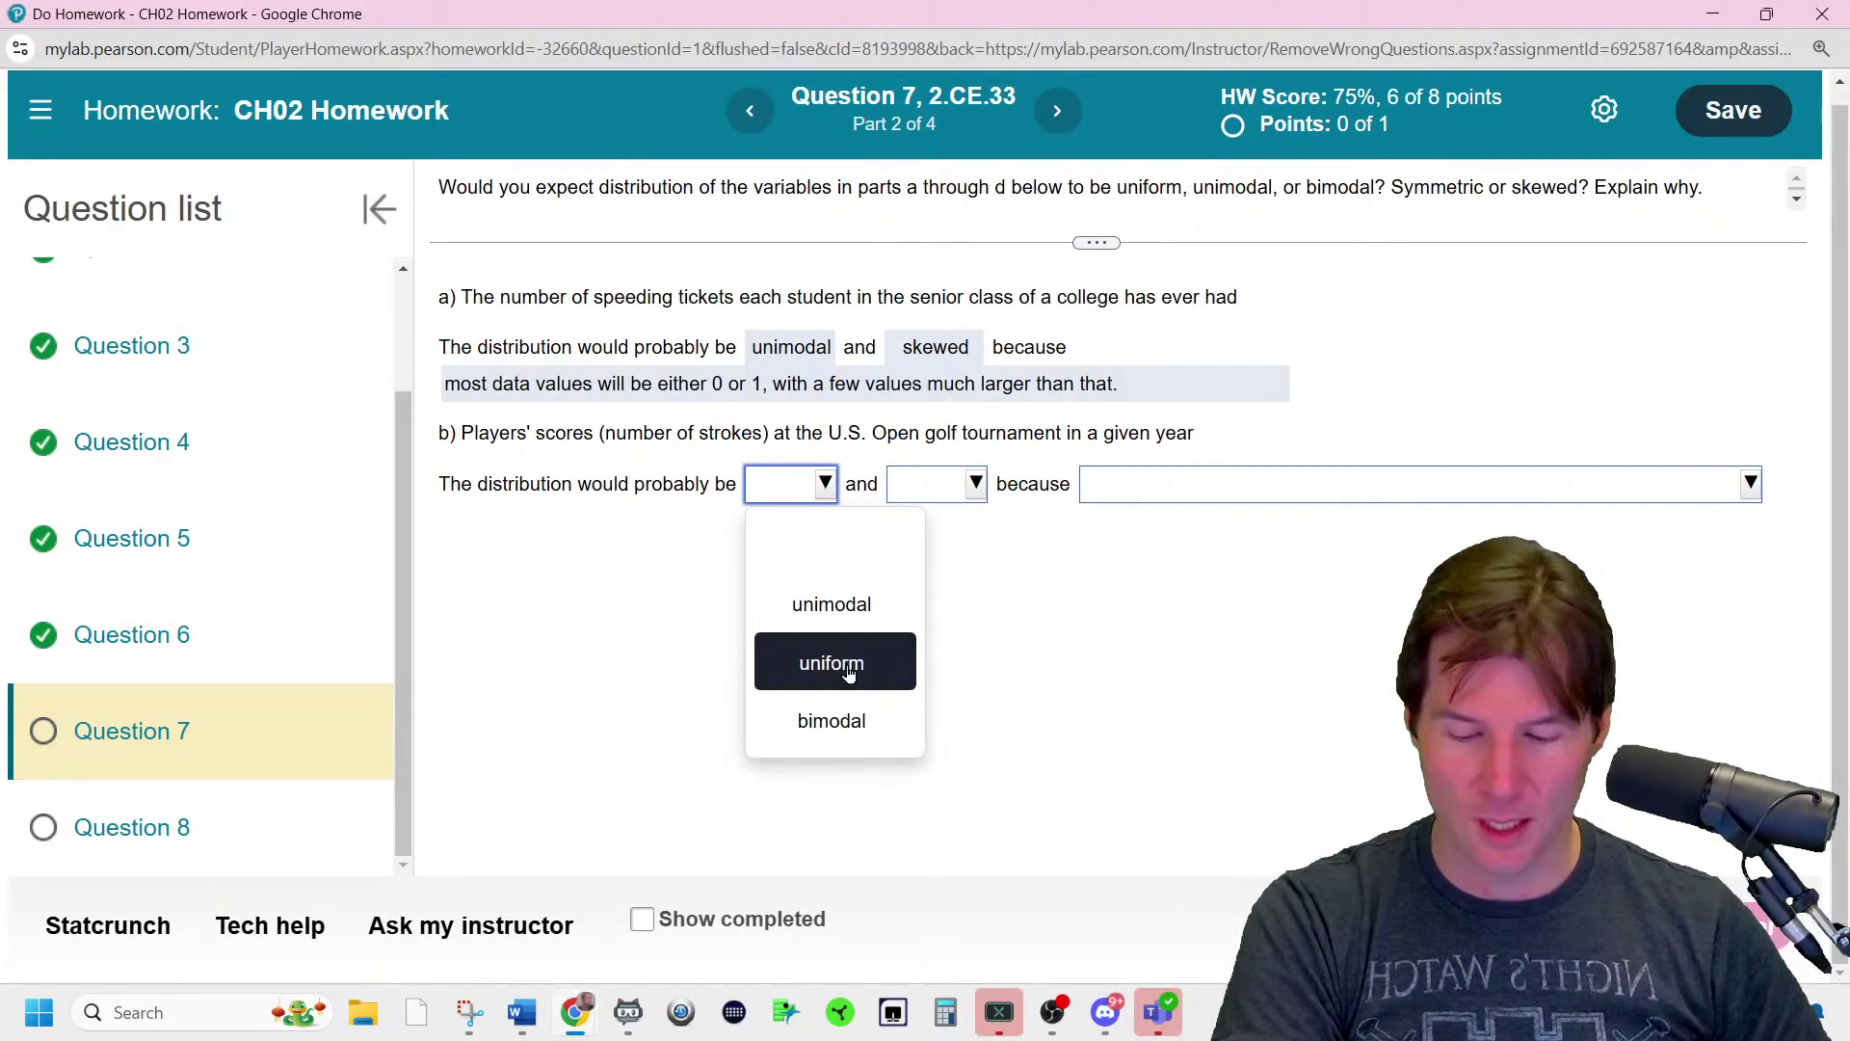
{"action": "left_click", "coordinate": [832, 605]}
{"action": "left_click", "coordinate": [976, 483]}
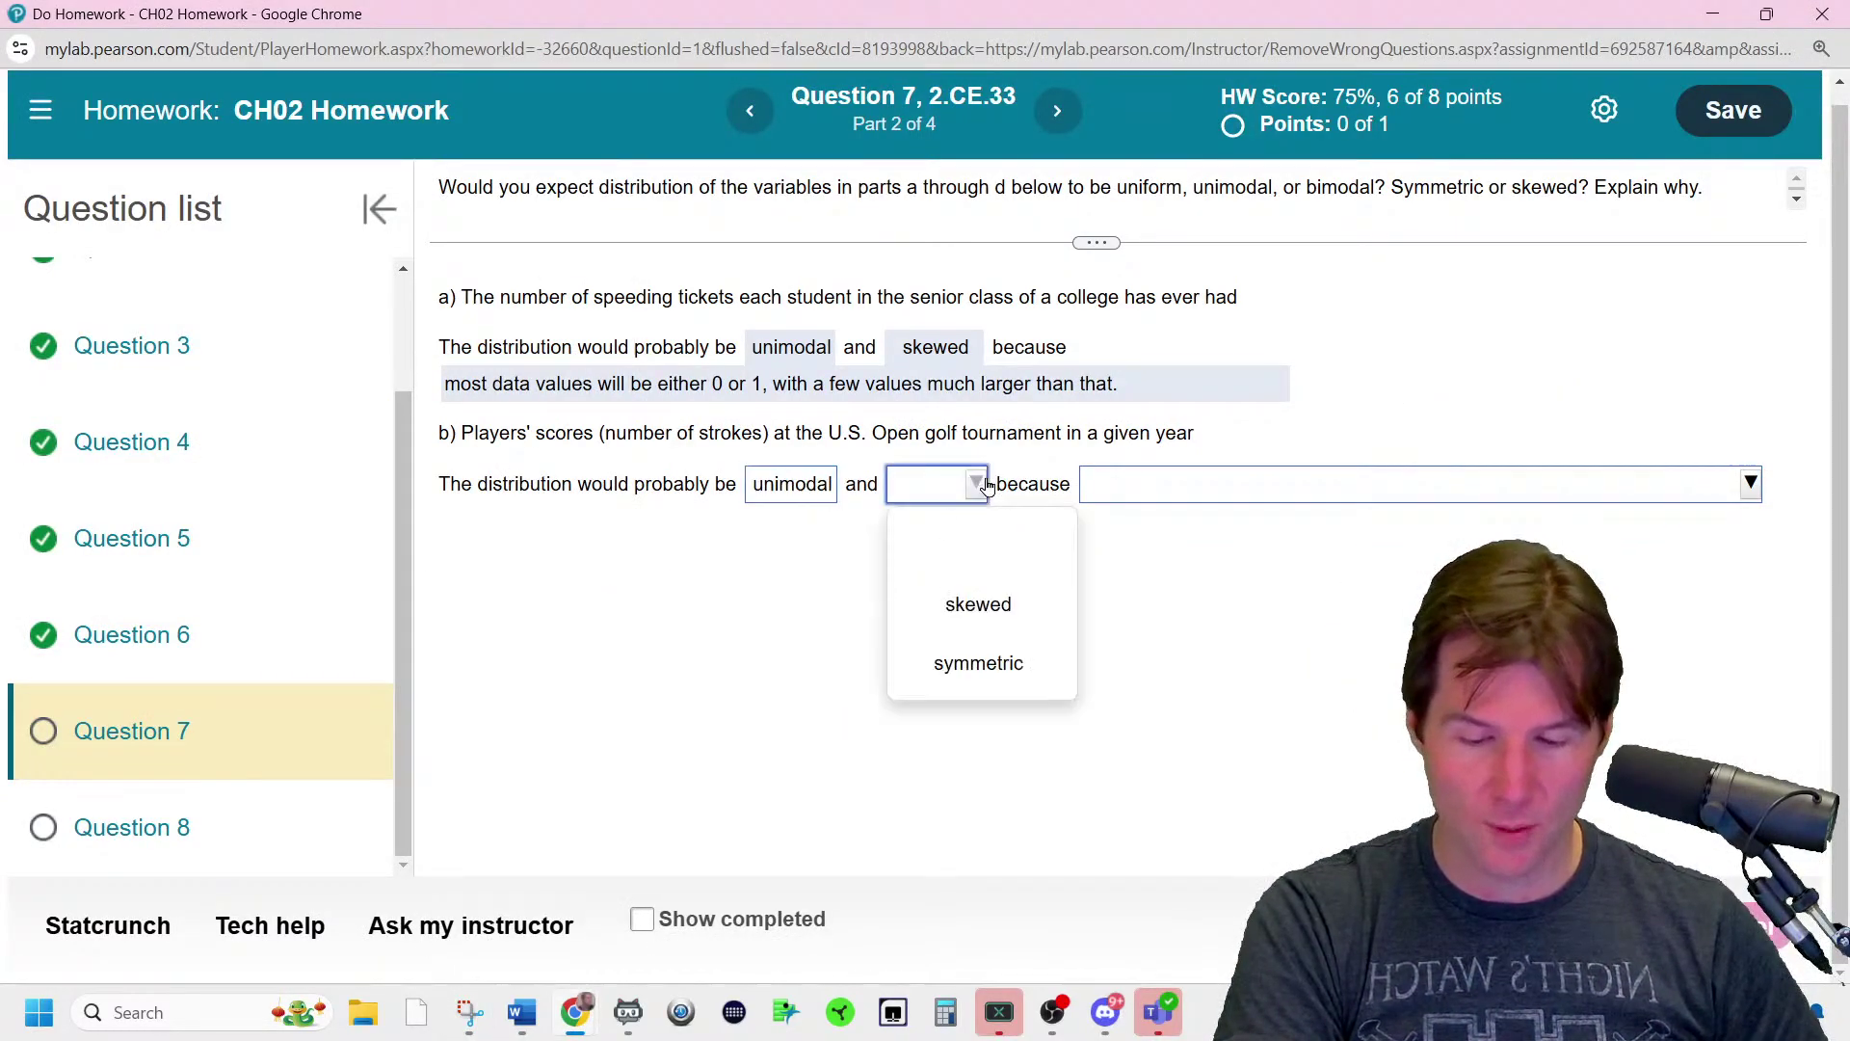
{"action": "left_click", "coordinate": [983, 661]}
{"action": "left_click", "coordinate": [944, 481]}
{"action": "left_click", "coordinate": [975, 602]}
- Give the part b reason "more golfers will score above the mean than below the mean" and check the answer
{"action": "left_click", "coordinate": [1098, 487]}
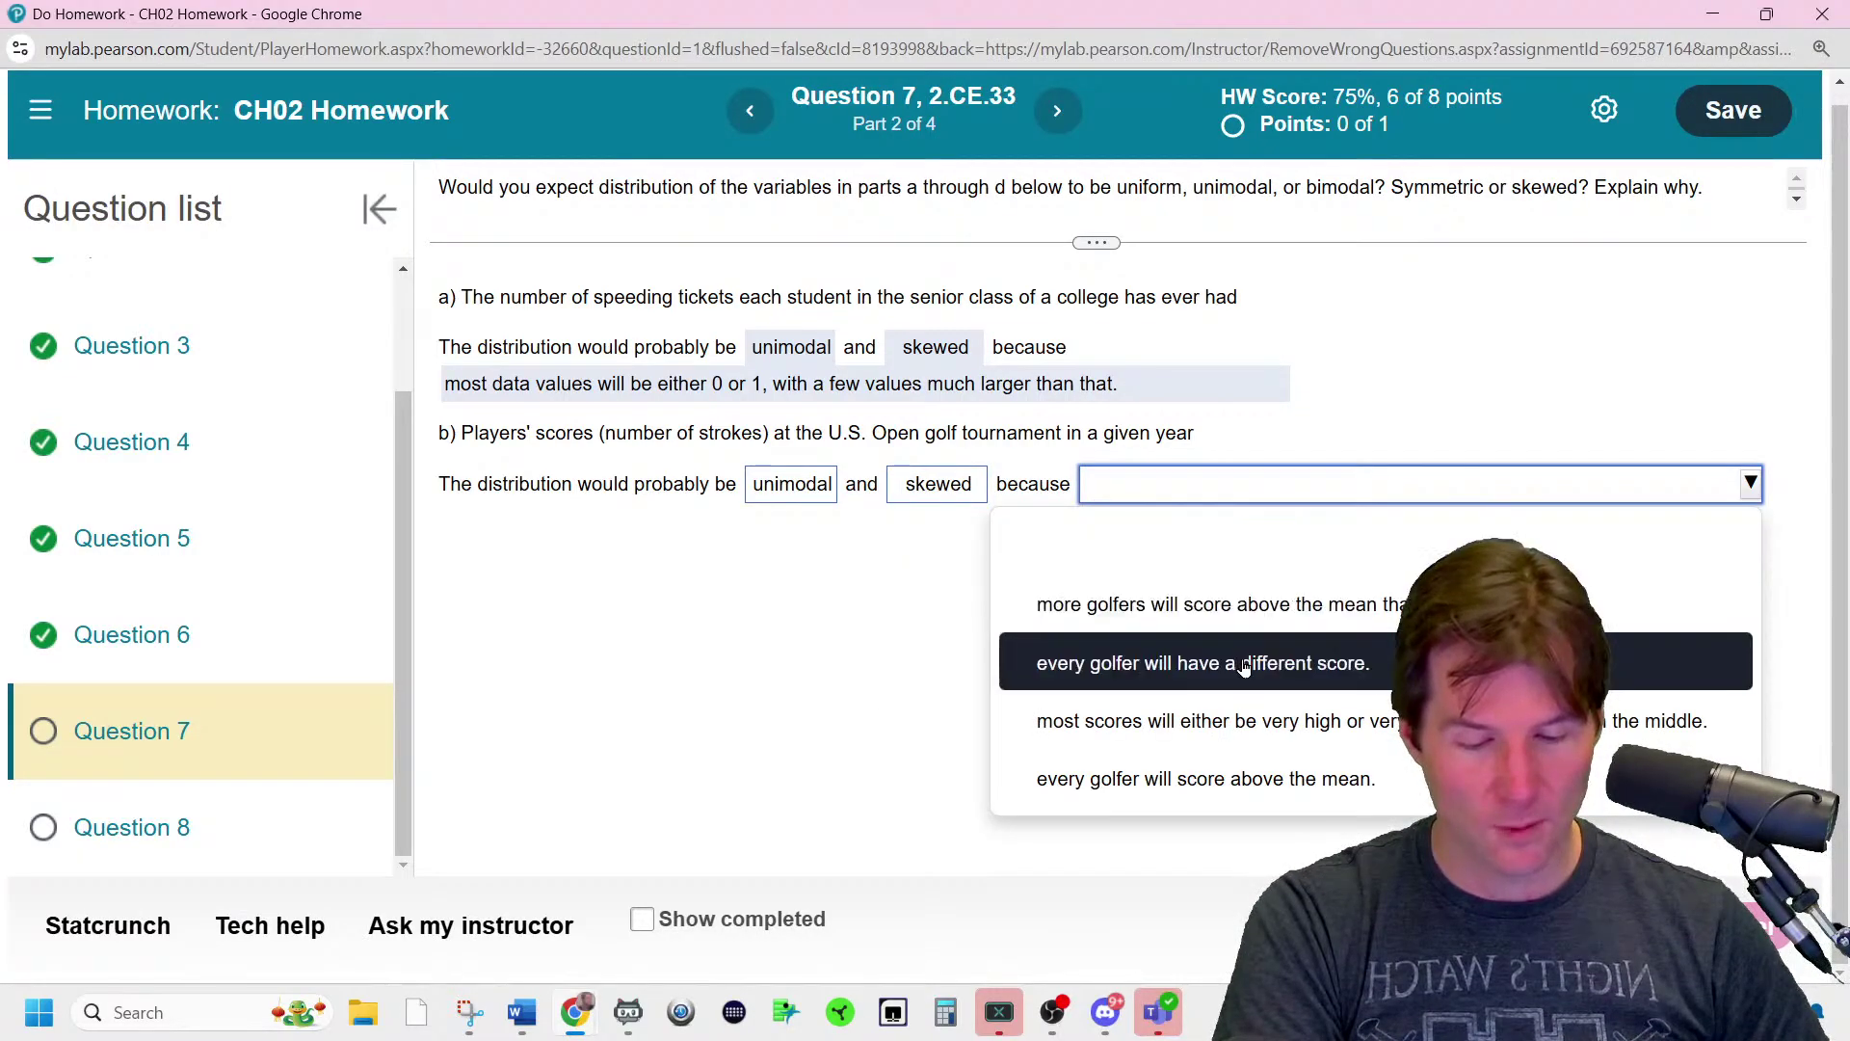
{"action": "left_click", "coordinate": [1267, 605]}
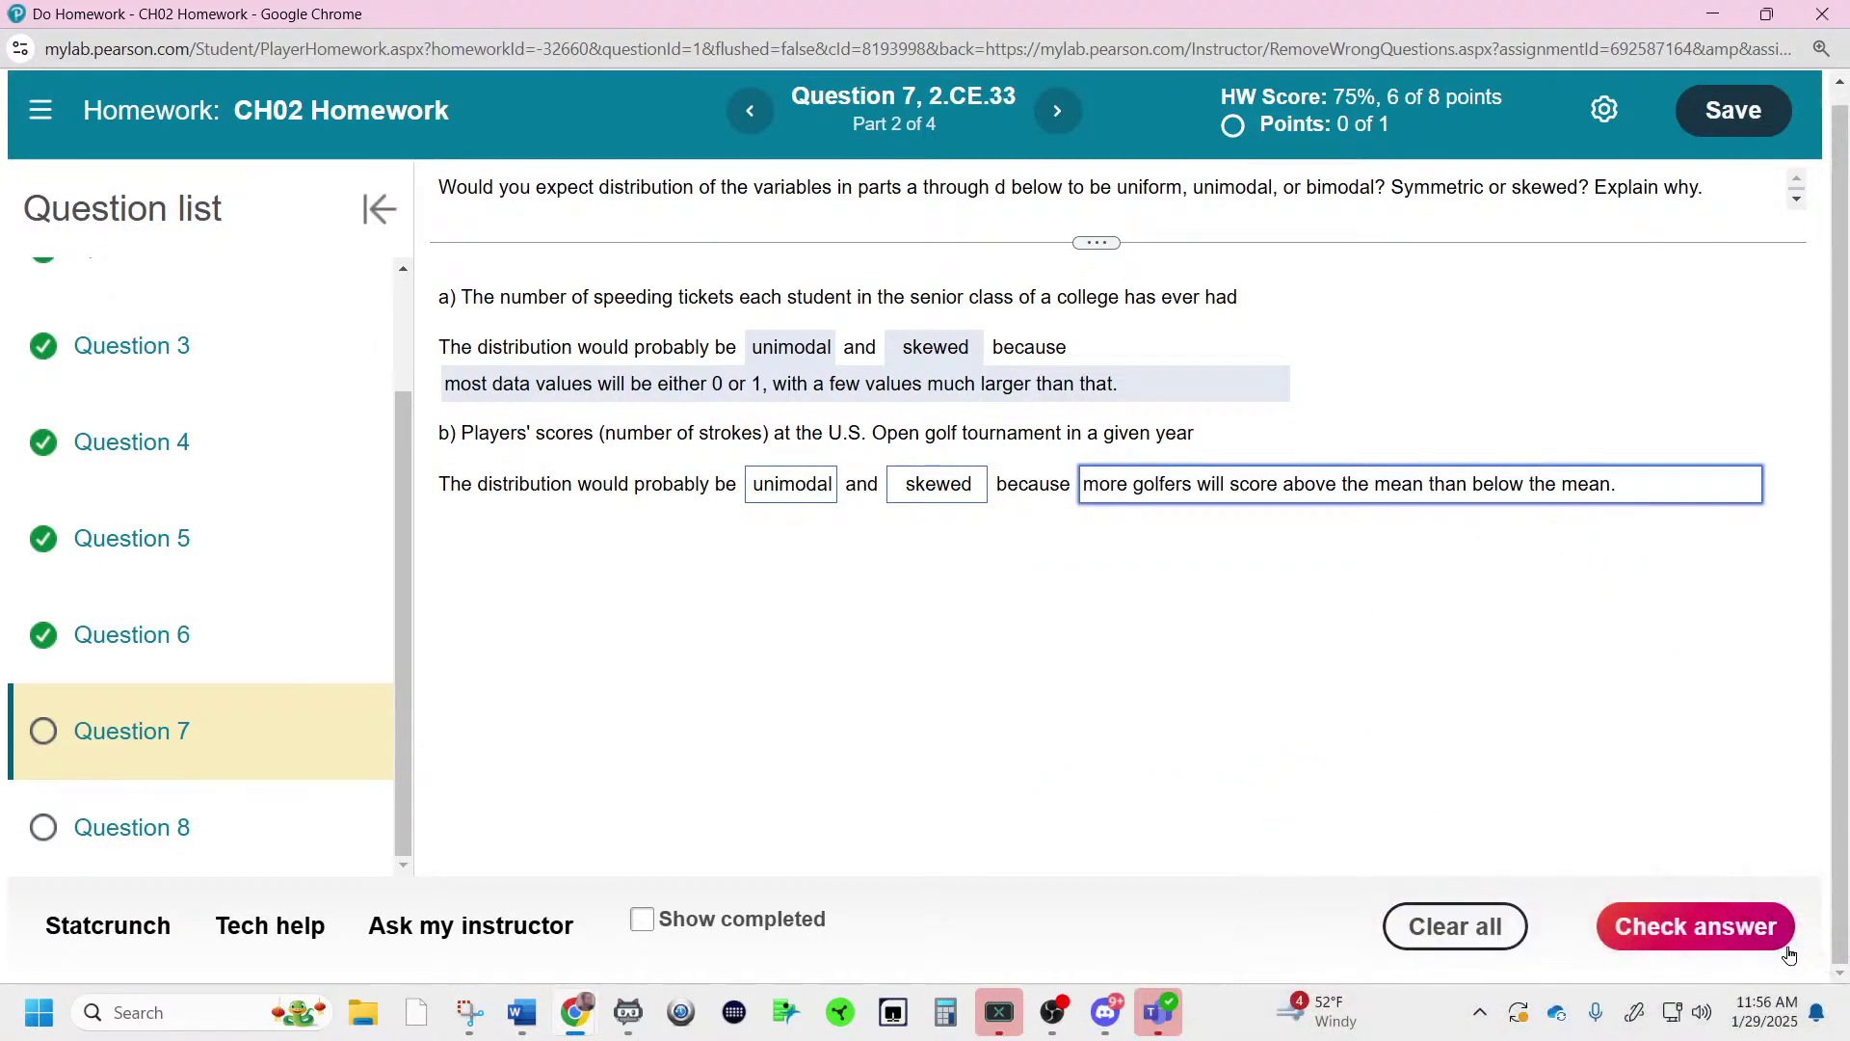
{"action": "left_click", "coordinate": [1788, 954]}
{"action": "left_click", "coordinate": [923, 572]}
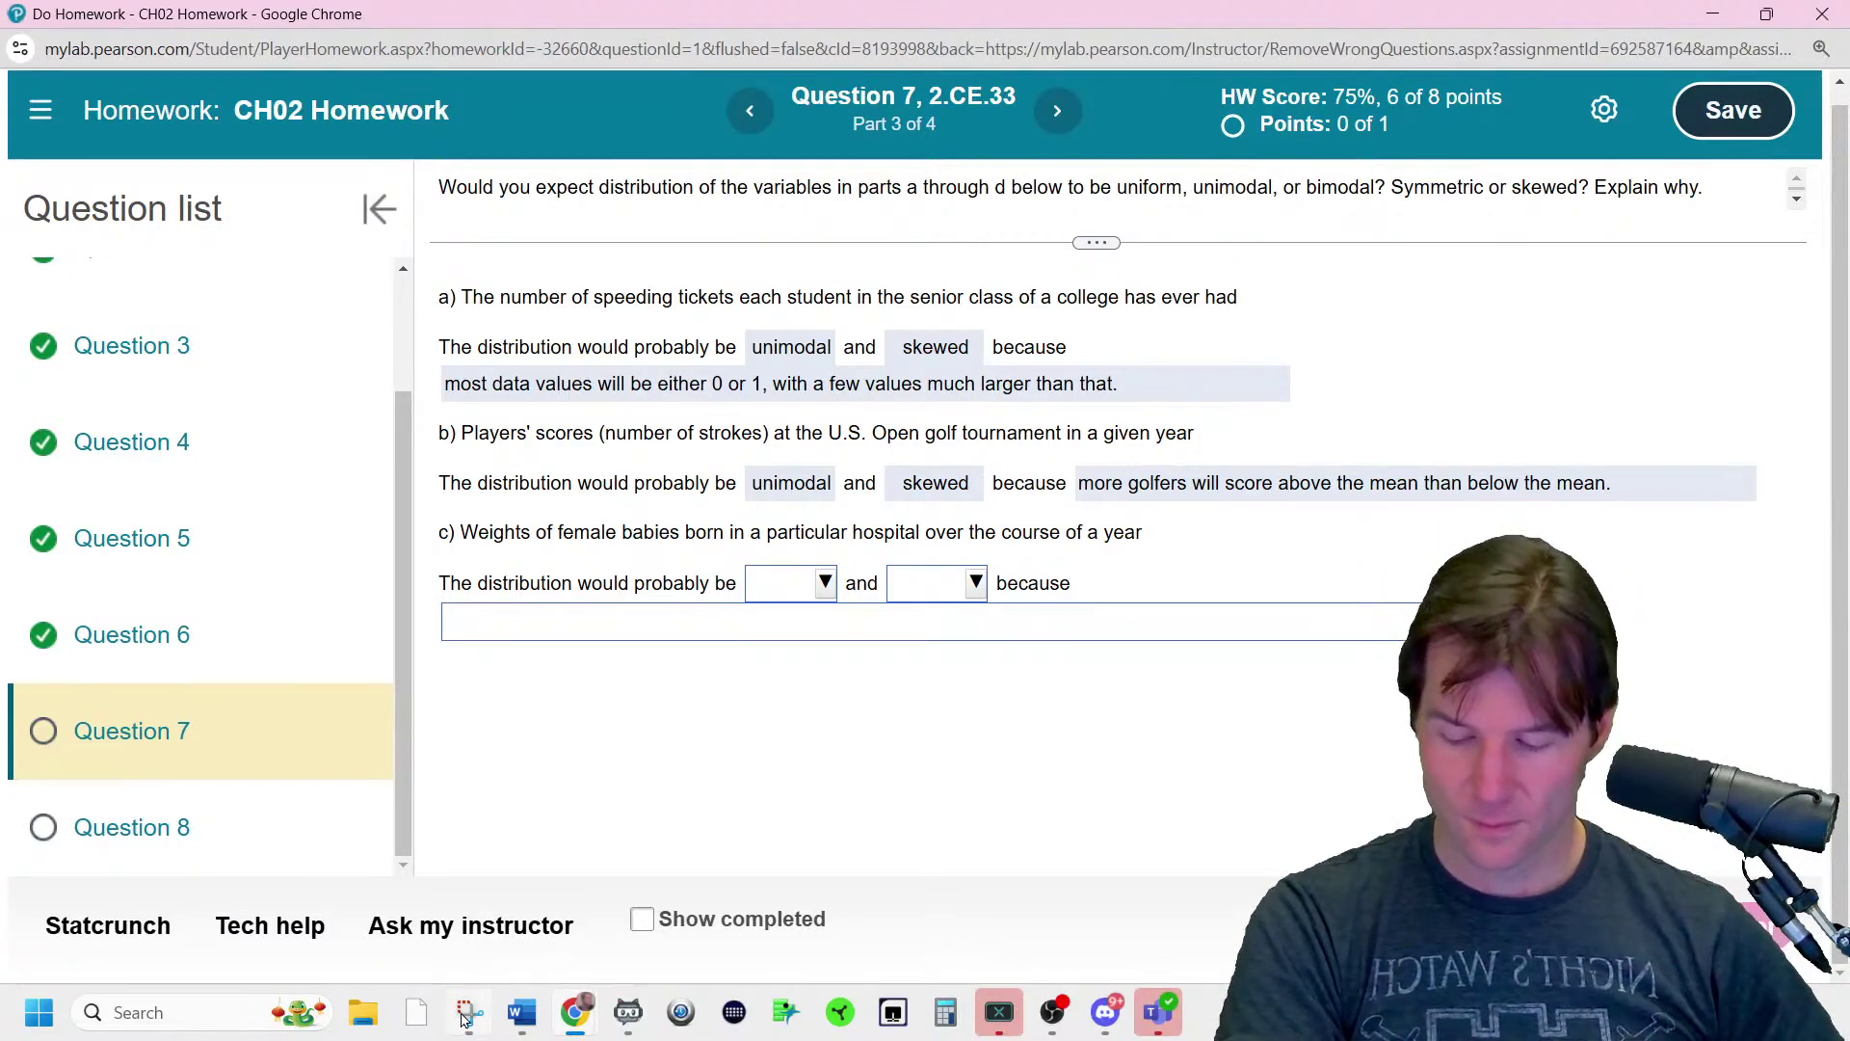
- Switch to Snipping Tool and capture part c about the weights of female babies
{"action": "key", "text": "alt+Tab"}
{"action": "left_click", "coordinate": [48, 68]}
{"action": "left_click_drag", "start_coordinate": [432, 511], "coordinate": [1643, 731]}
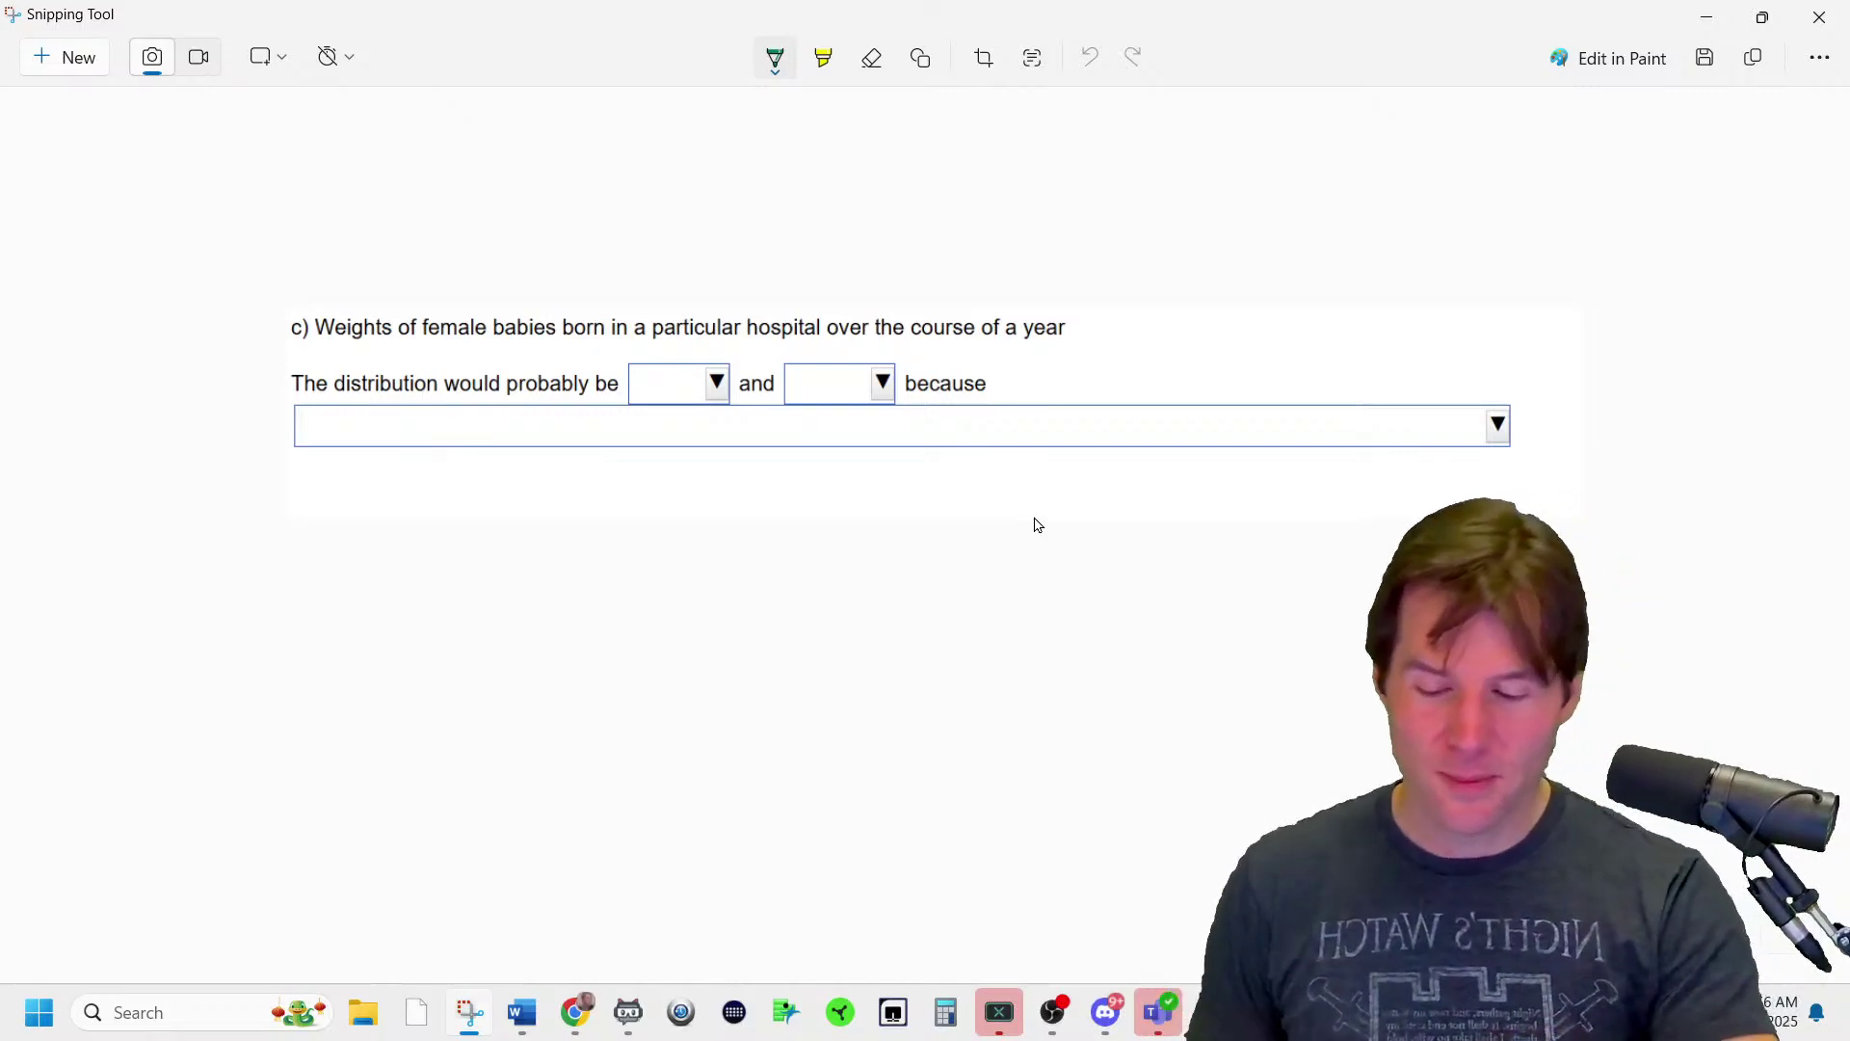
- Sketch a bell-shaped curve with a baseline under part c, and mark 6 and 8 on the baseline
{"action": "mouse_move", "coordinate": [464, 822]}
{"action": "left_mouse_down"}
{"action": "mouse_move", "coordinate": [631, 754]}
{"action": "mouse_move", "coordinate": [1025, 517]}
{"action": "mouse_move", "coordinate": [1349, 737]}
{"action": "left_mouse_up"}
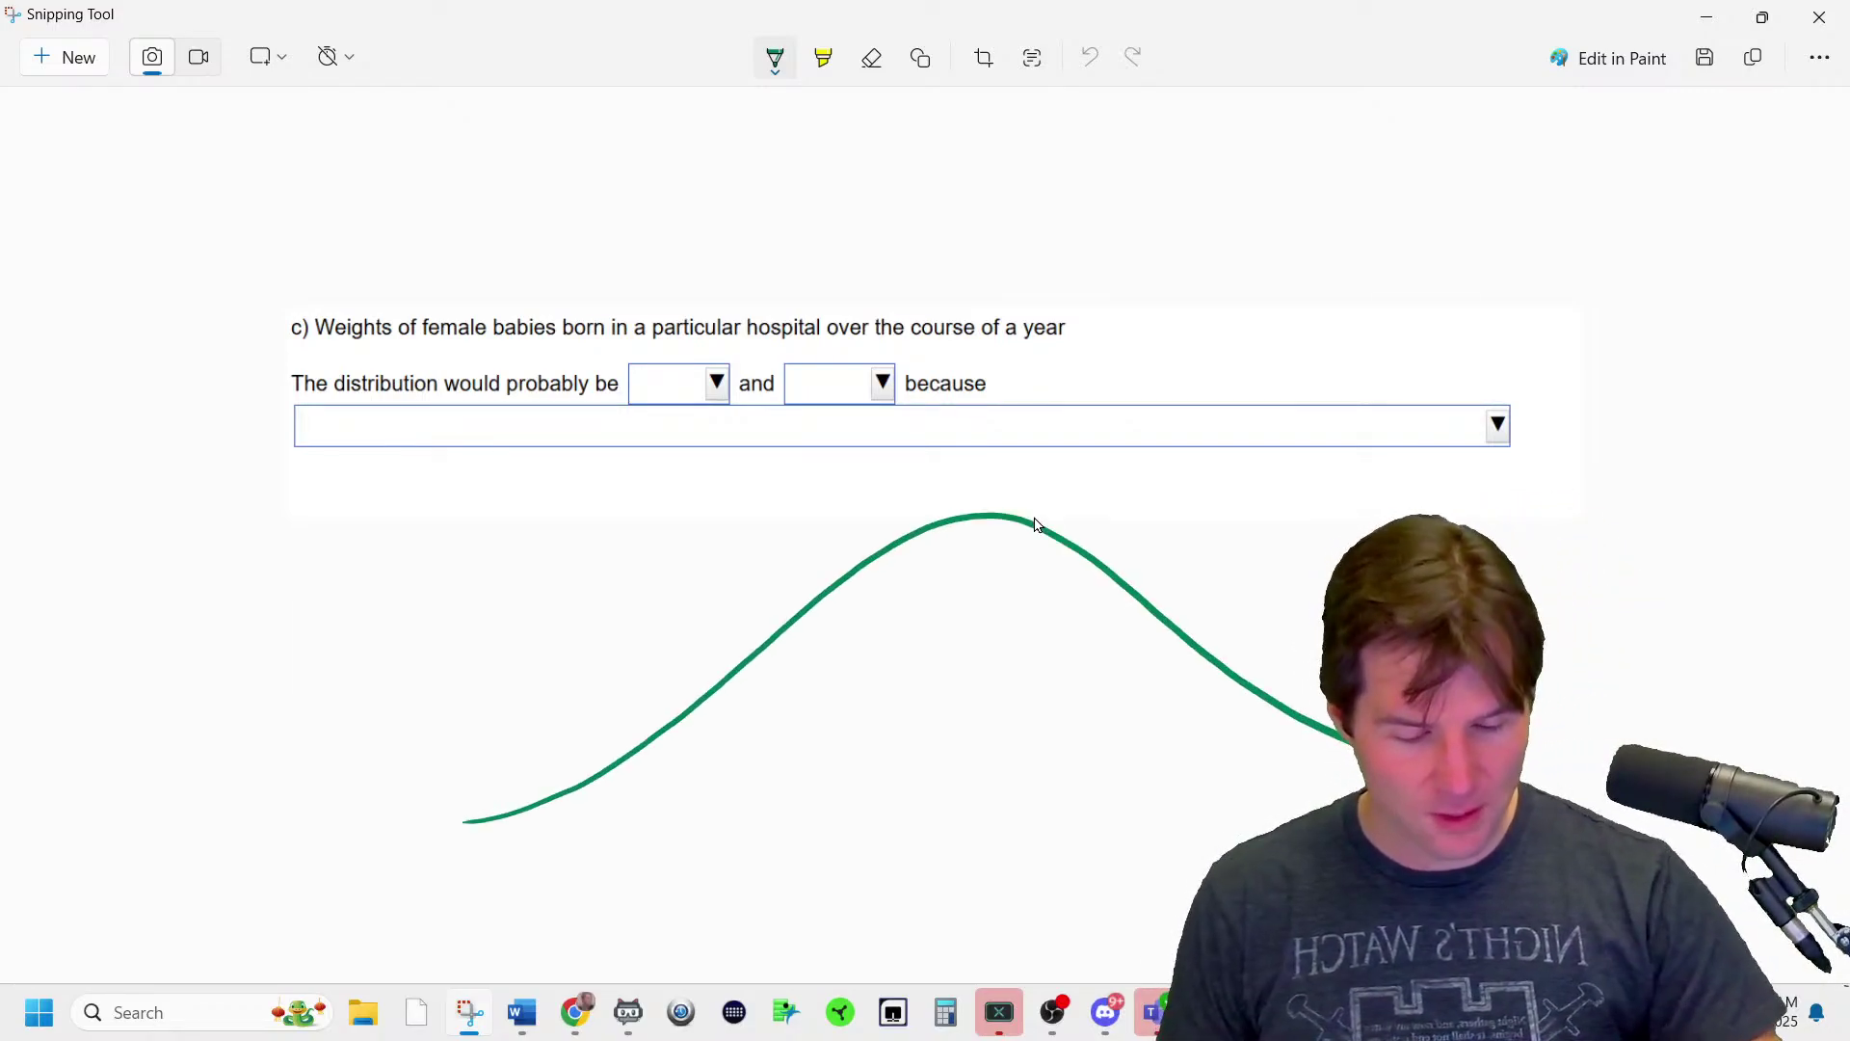
{"action": "mouse_move", "coordinate": [617, 820]}
{"action": "left_mouse_down"}
{"action": "mouse_move", "coordinate": [403, 831]}
{"action": "mouse_move", "coordinate": [1291, 827]}
{"action": "left_mouse_up"}
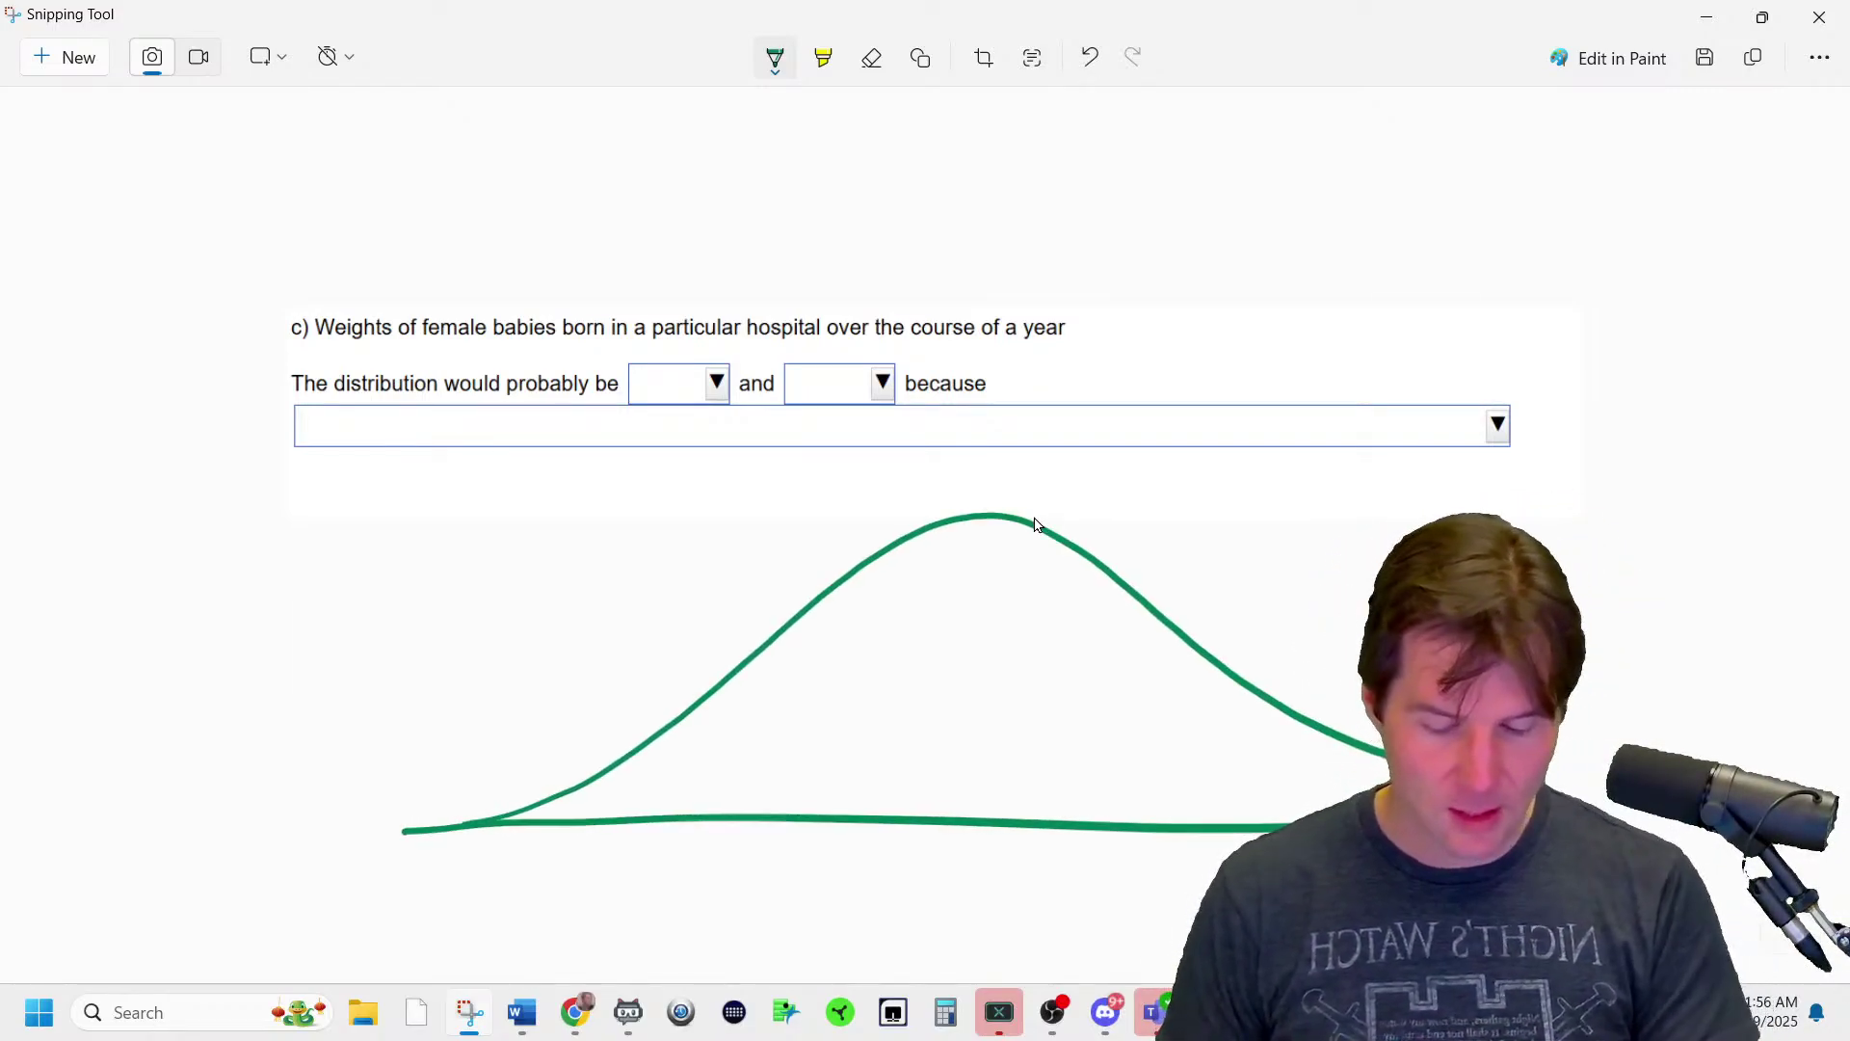
{"action": "left_click_drag", "start_coordinate": [851, 844], "coordinate": [838, 866]}
{"action": "mouse_move", "coordinate": [1120, 835]}
{"action": "left_mouse_down"}
{"action": "mouse_move", "coordinate": [1108, 848]}
{"action": "mouse_move", "coordinate": [1123, 835]}
{"action": "left_mouse_up"}
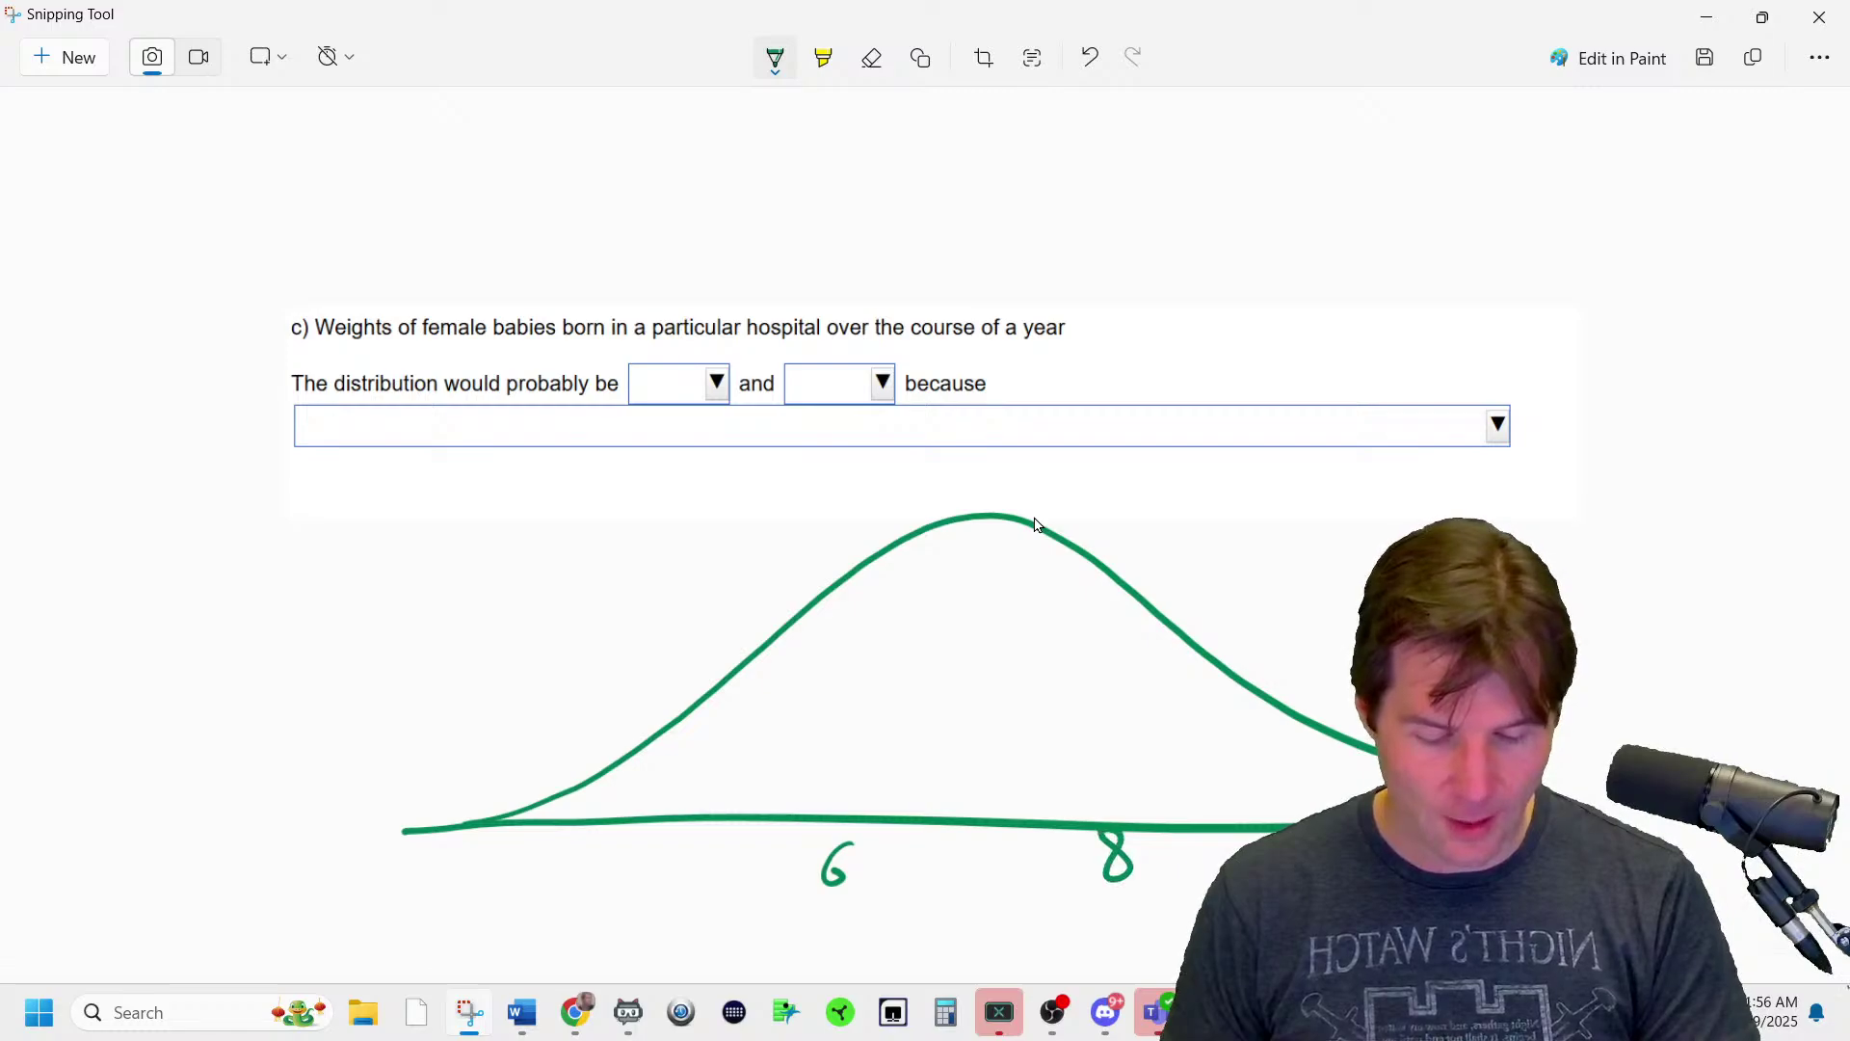
- Label the bell curve "Small" over the left tail, "Avg" at the peak and "Big" over the right tail
{"action": "left_click_drag", "start_coordinate": [1357, 525], "coordinate": [1354, 615]}
{"action": "mouse_move", "coordinate": [1414, 566]}
{"action": "left_mouse_down"}
{"action": "mouse_move", "coordinate": [1410, 622]}
{"action": "mouse_move", "coordinate": [1444, 642]}
{"action": "left_mouse_up"}
{"action": "left_click_drag", "start_coordinate": [529, 546], "coordinate": [497, 638]}
{"action": "mouse_move", "coordinate": [552, 578]}
{"action": "left_mouse_down"}
{"action": "mouse_move", "coordinate": [556, 613]}
{"action": "mouse_move", "coordinate": [610, 607]}
{"action": "left_mouse_up"}
{"action": "left_click_drag", "start_coordinate": [617, 576], "coordinate": [633, 602]}
{"action": "left_click_drag", "start_coordinate": [640, 528], "coordinate": [643, 597]}
{"action": "left_click_drag", "start_coordinate": [665, 525], "coordinate": [661, 617]}
{"action": "left_click_drag", "start_coordinate": [873, 528], "coordinate": [913, 523]}
{"action": "left_click_drag", "start_coordinate": [887, 517], "coordinate": [957, 491]}
{"action": "left_click_drag", "start_coordinate": [981, 487], "coordinate": [969, 544]}
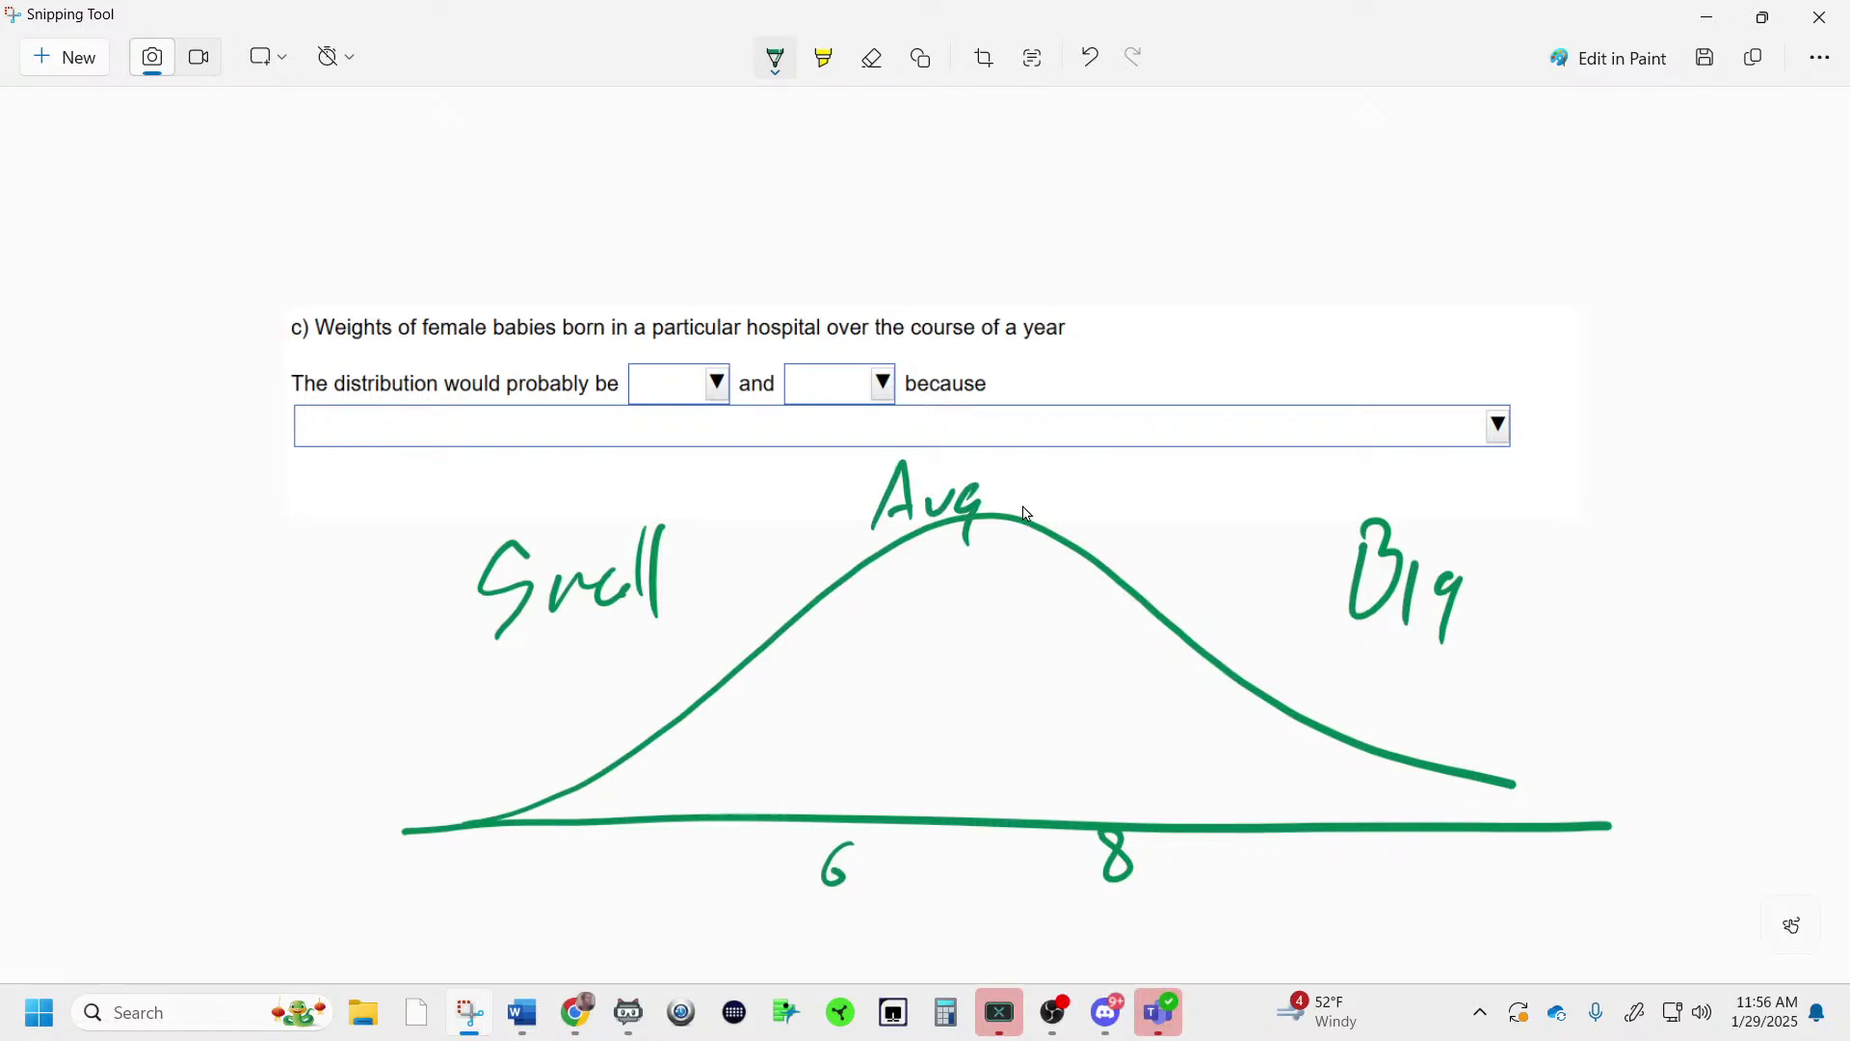
- Draw a smiling cartoon face with an eye, mouth and tooth under each slope of the bell curve
{"action": "left_click_drag", "start_coordinate": [1525, 682], "coordinate": [1518, 730]}
{"action": "key", "text": "ctrl+z"}
{"action": "left_click_drag", "start_coordinate": [675, 728], "coordinate": [847, 717]}
{"action": "left_click_drag", "start_coordinate": [824, 601], "coordinate": [822, 644]}
{"action": "left_click_drag", "start_coordinate": [1101, 692], "coordinate": [1264, 694]}
{"action": "mouse_move", "coordinate": [1147, 605]}
{"action": "left_mouse_down"}
{"action": "mouse_move", "coordinate": [1118, 681]}
{"action": "mouse_move", "coordinate": [1162, 617]}
{"action": "left_mouse_up"}
{"action": "left_click_drag", "start_coordinate": [1143, 652], "coordinate": [1135, 673]}
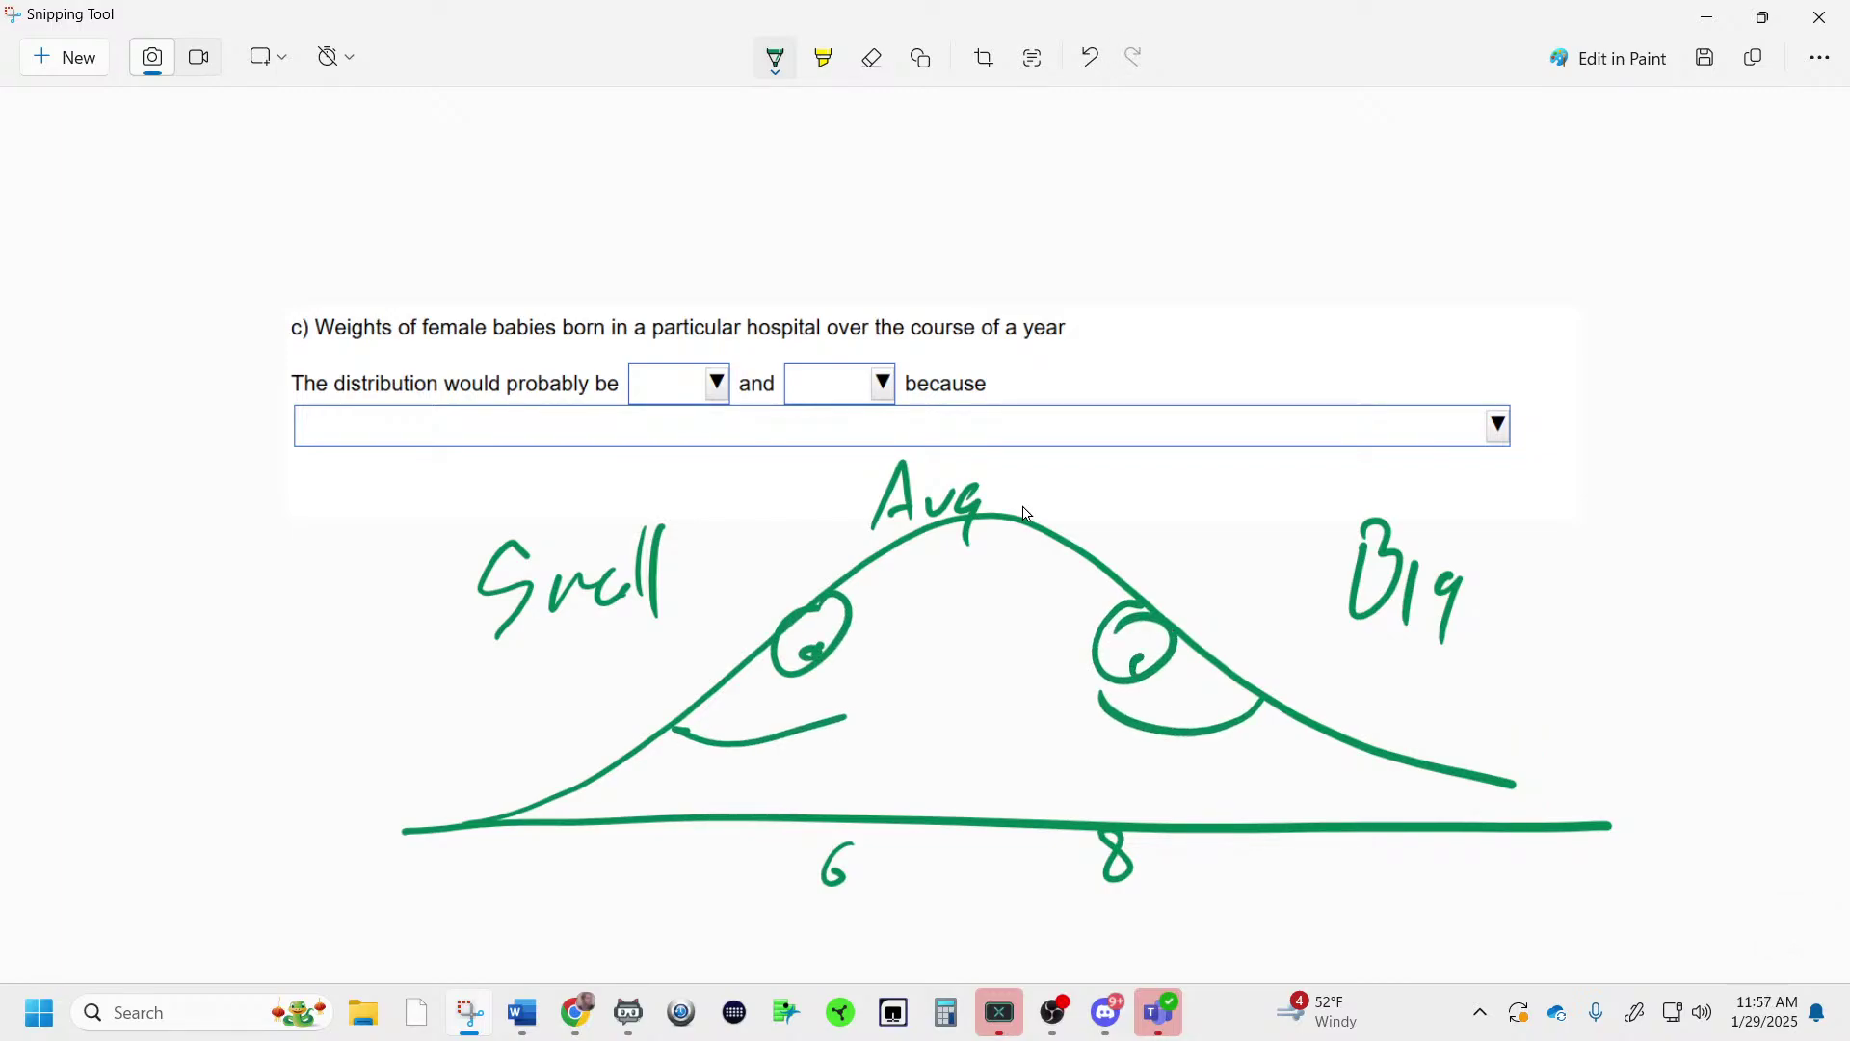
{"action": "mouse_move", "coordinate": [737, 724]}
{"action": "left_mouse_down"}
{"action": "mouse_move", "coordinate": [758, 786]}
{"action": "mouse_move", "coordinate": [780, 720]}
{"action": "left_mouse_up"}
{"action": "left_click_drag", "start_coordinate": [1145, 722], "coordinate": [1195, 721]}
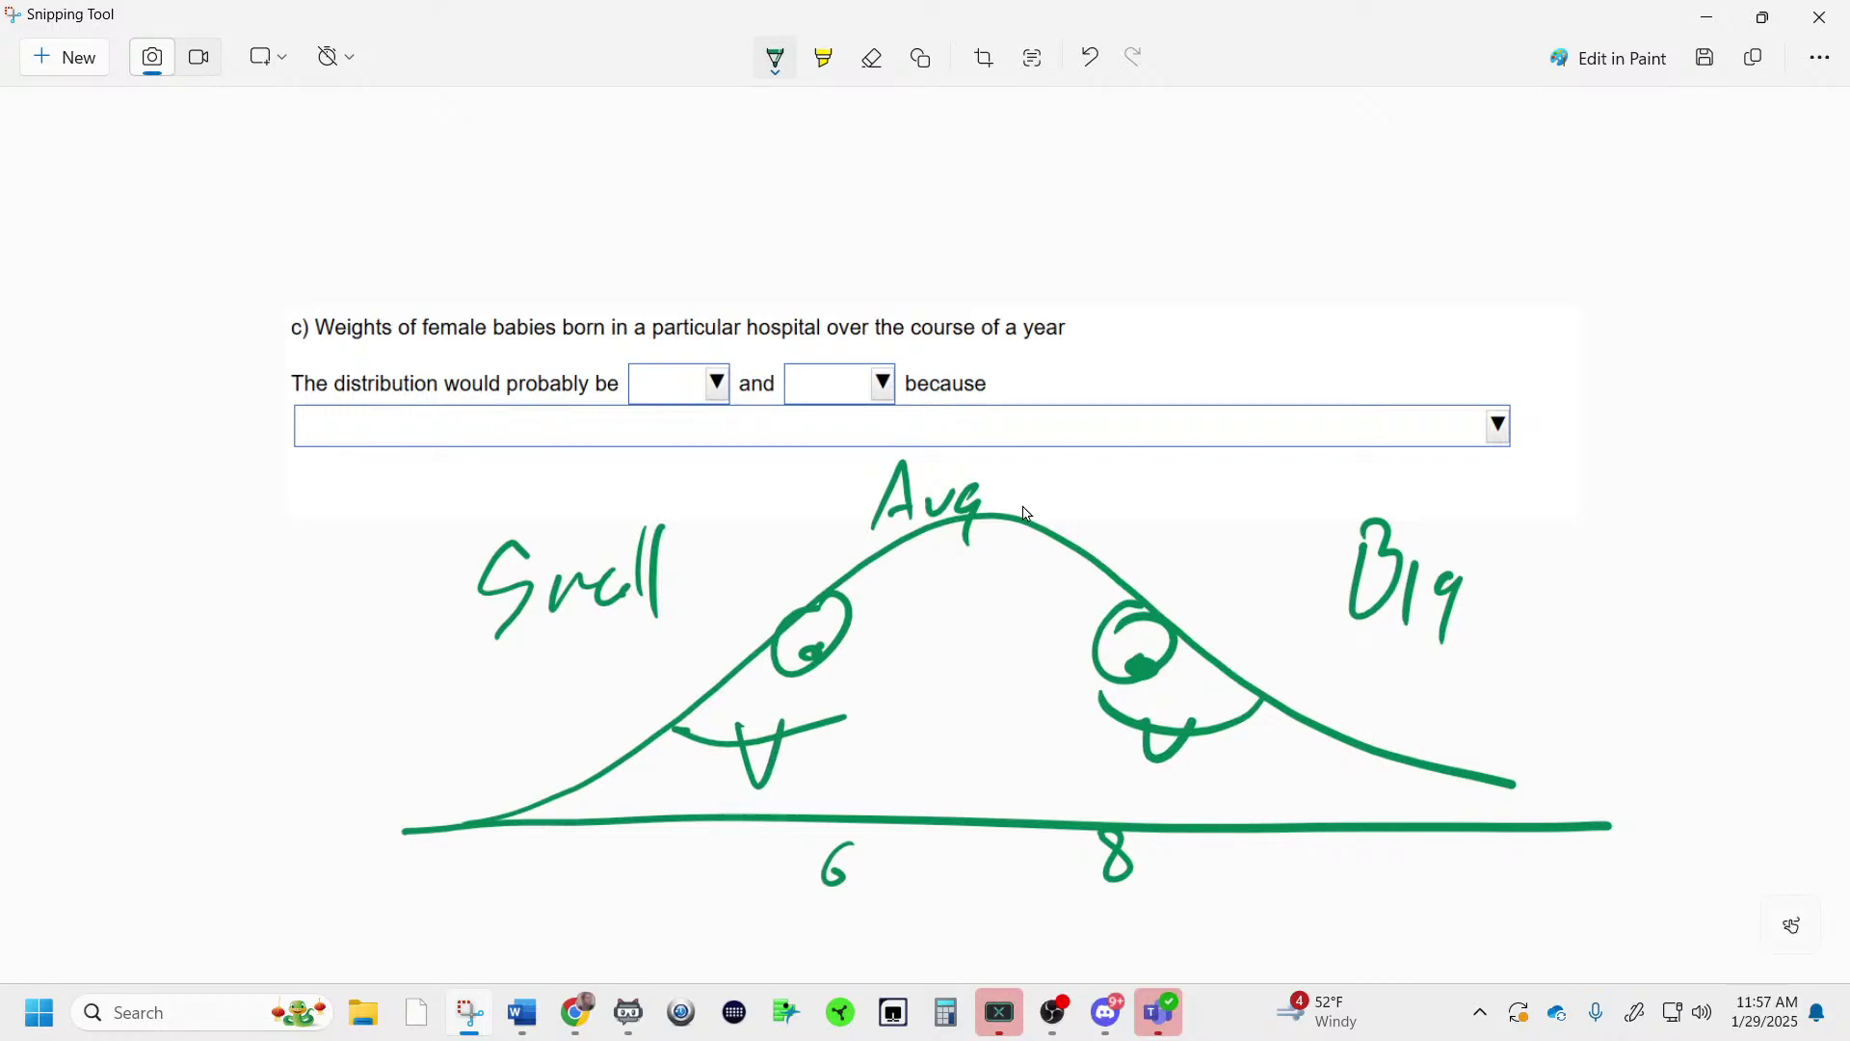
{"action": "key", "text": "h"}
{"action": "left_click_drag", "start_coordinate": [1394, 617], "coordinate": [1426, 897]}
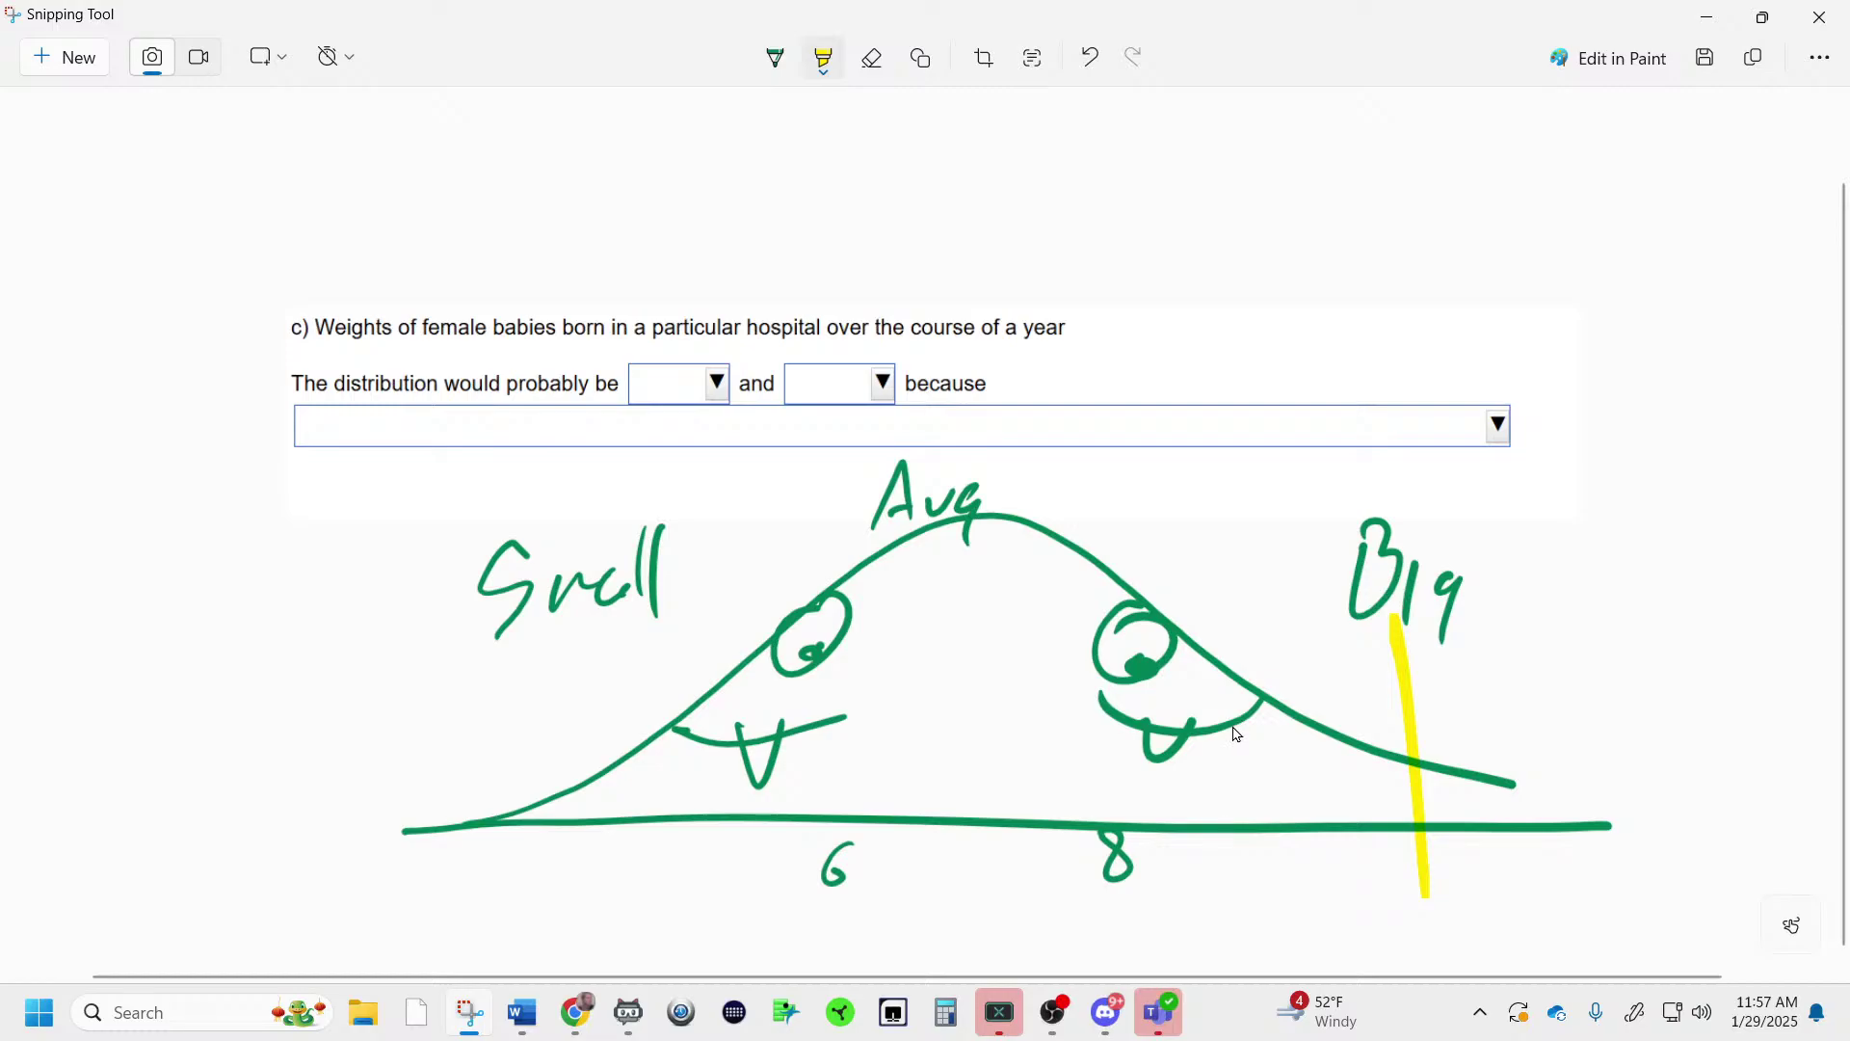
{"action": "key", "text": "ctrl+z"}
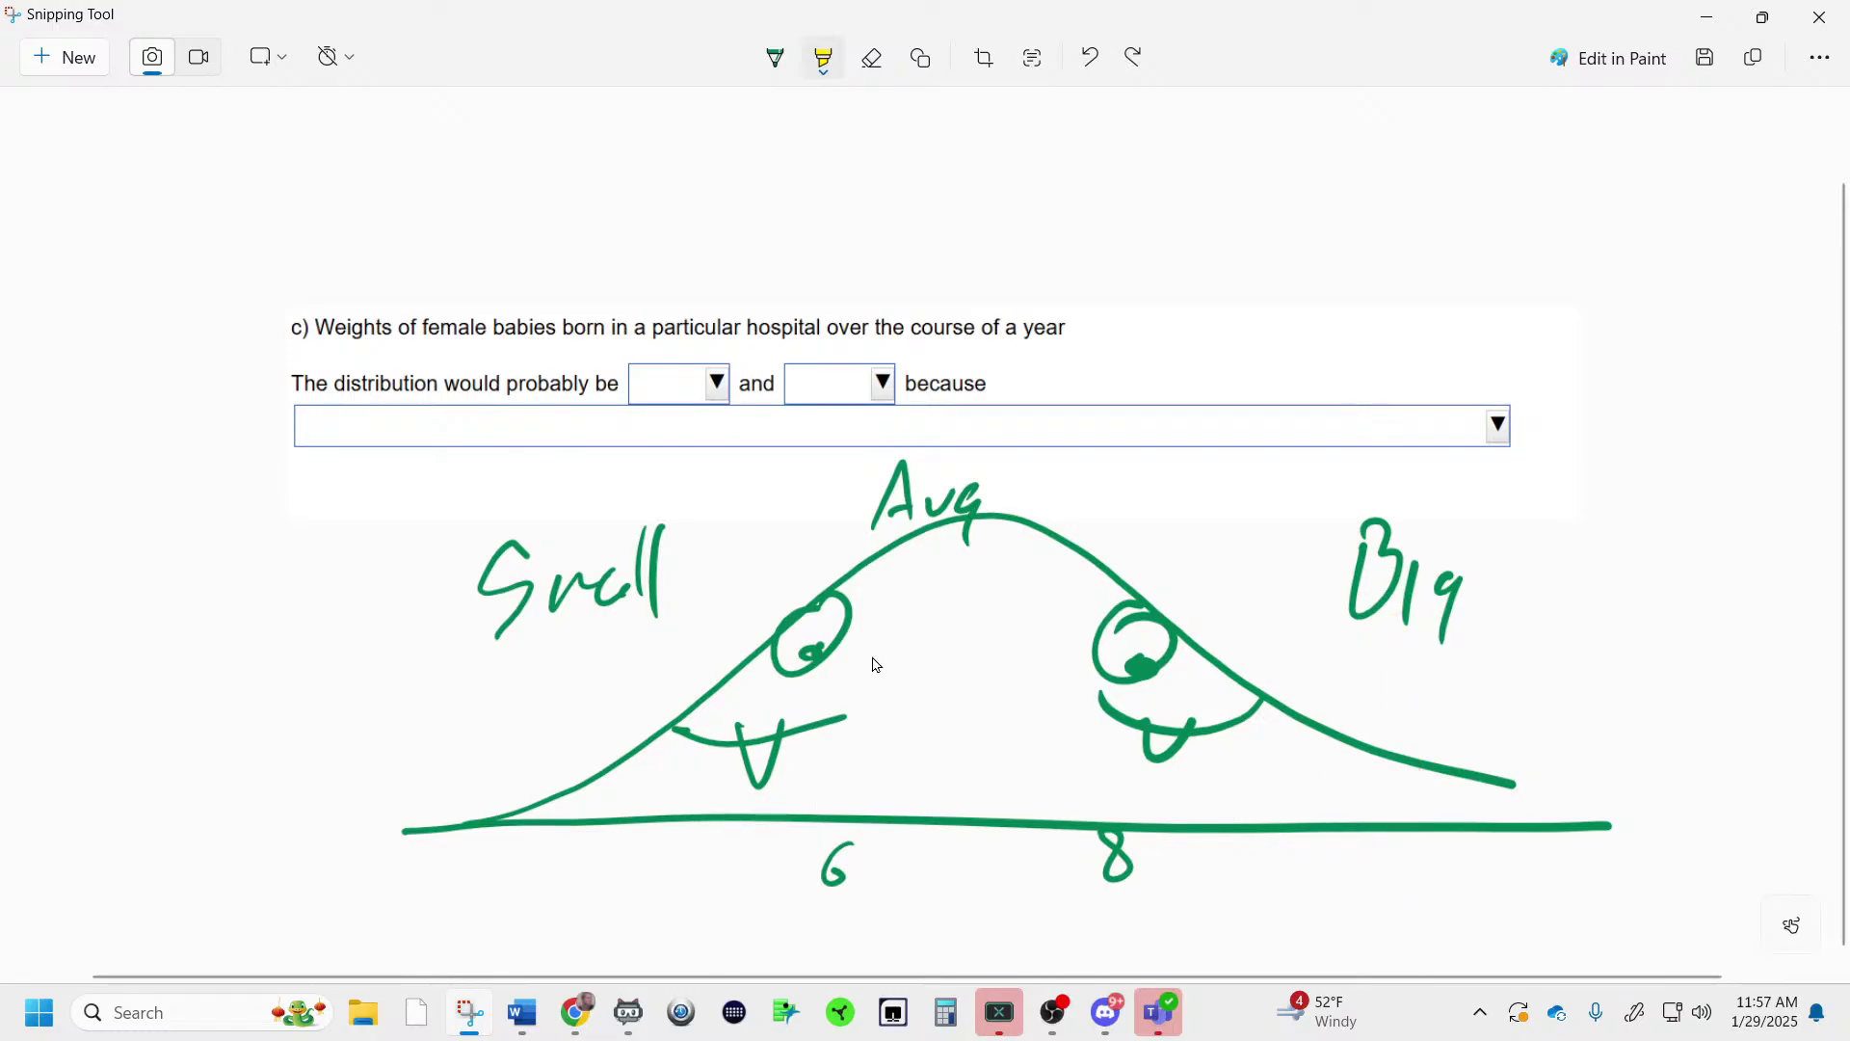
- Return to the homework in Chrome and describe the part c distribution as unimodal and symmetric
{"action": "left_click", "coordinate": [1707, 17]}
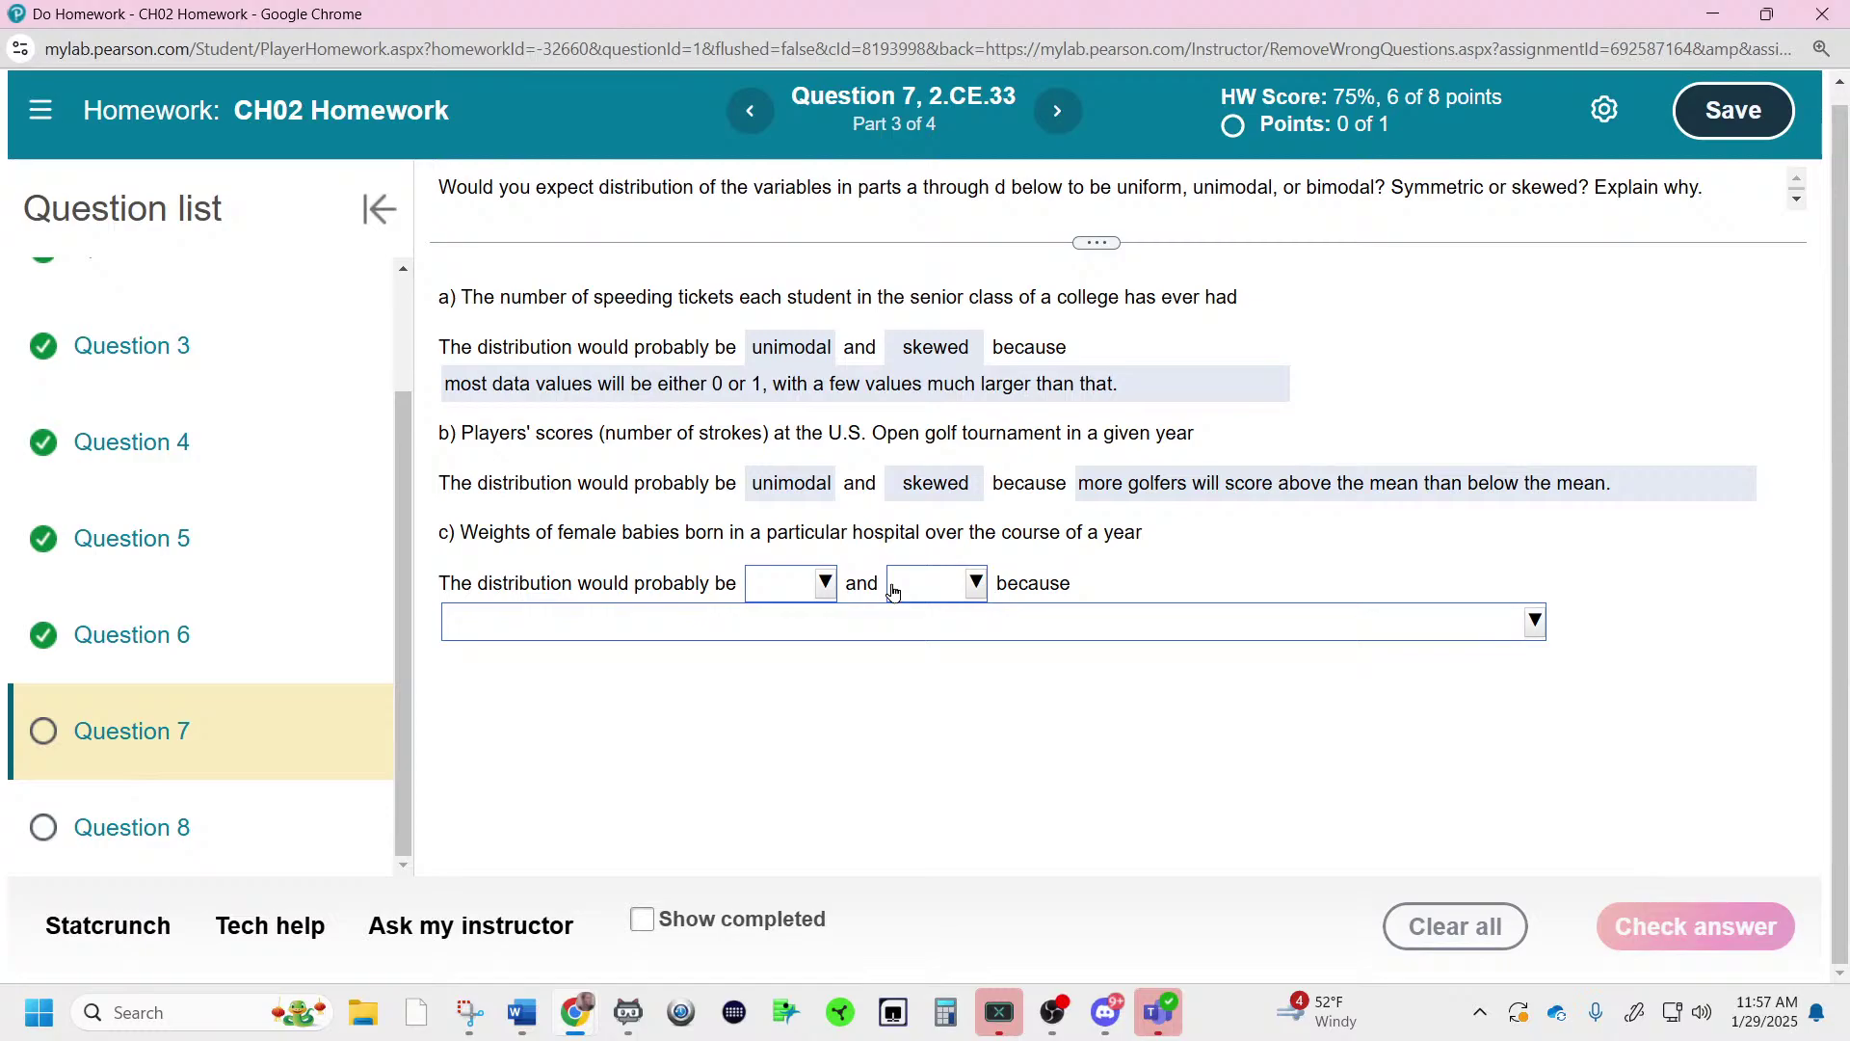
{"action": "left_click", "coordinate": [825, 583]}
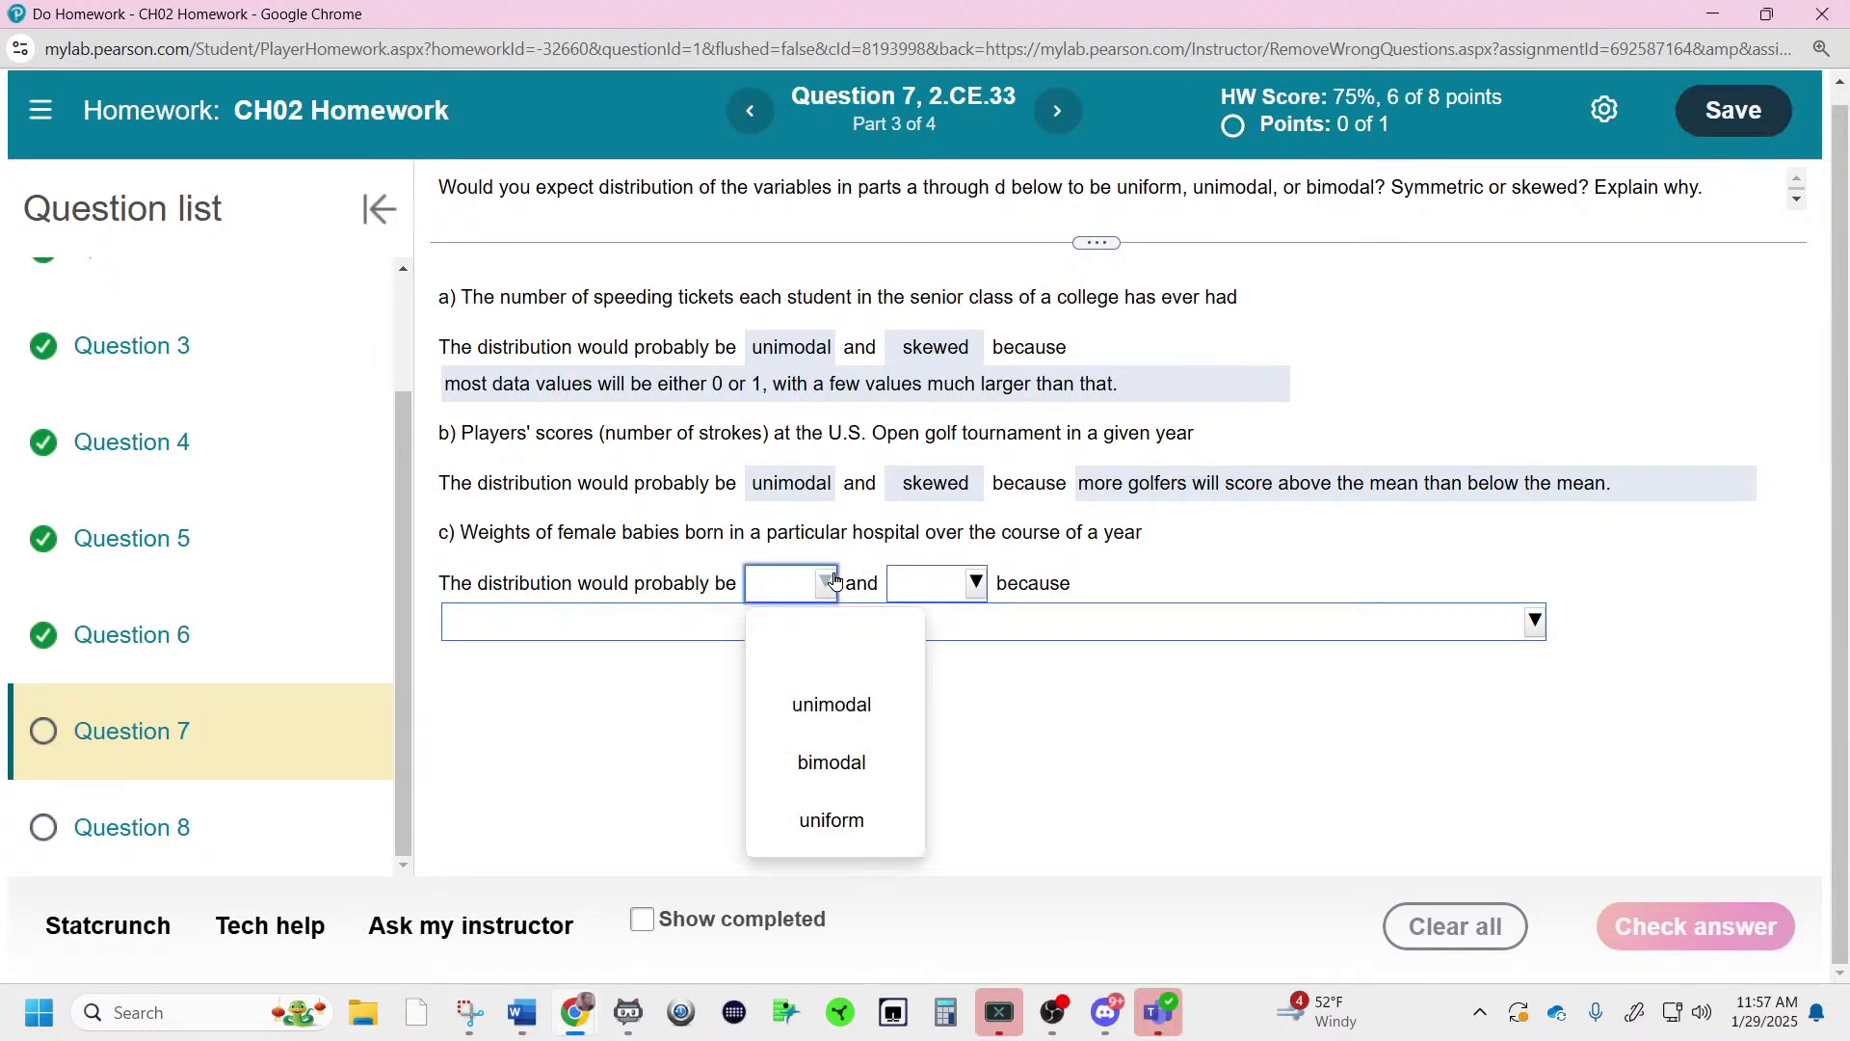
{"action": "left_click", "coordinate": [832, 704]}
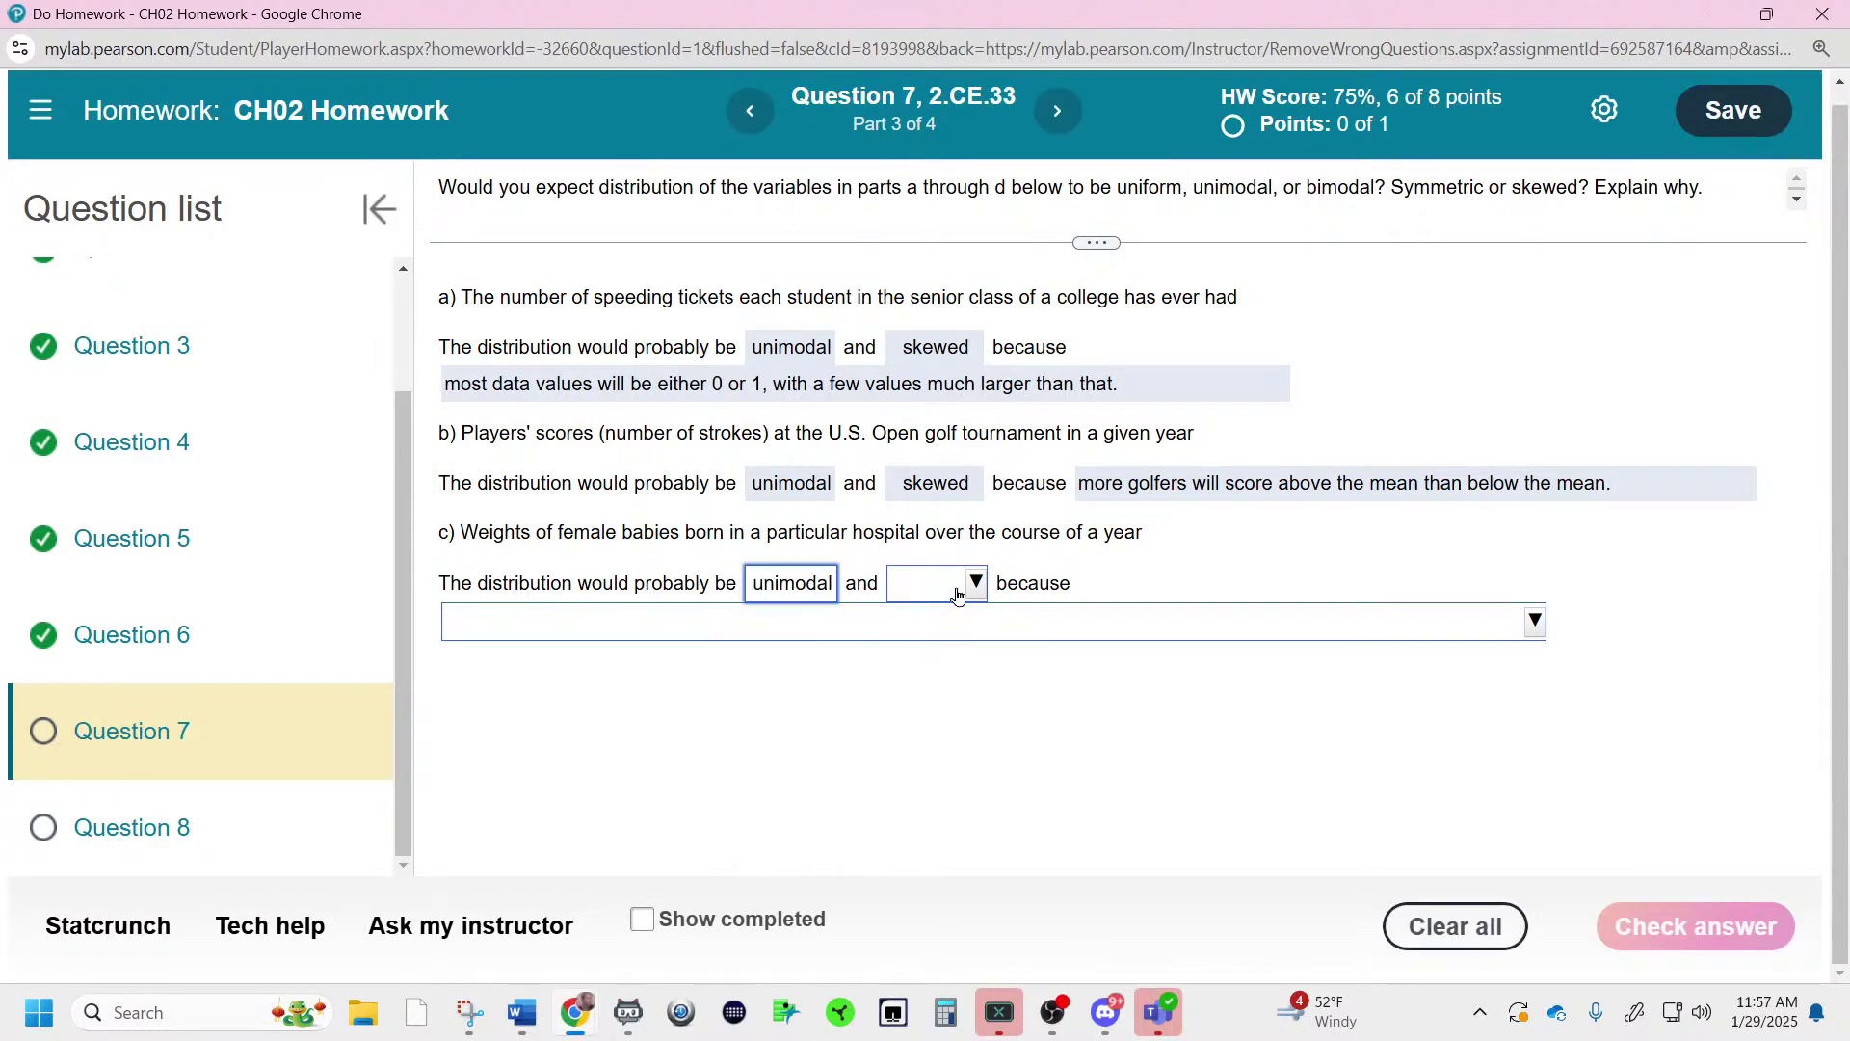
{"action": "left_click", "coordinate": [956, 590]}
{"action": "left_click", "coordinate": [987, 704]}
- Give the part c reason "most babies will have an average weight", with equally many lighter and heavier, and check the answer
{"action": "left_click", "coordinate": [983, 628]}
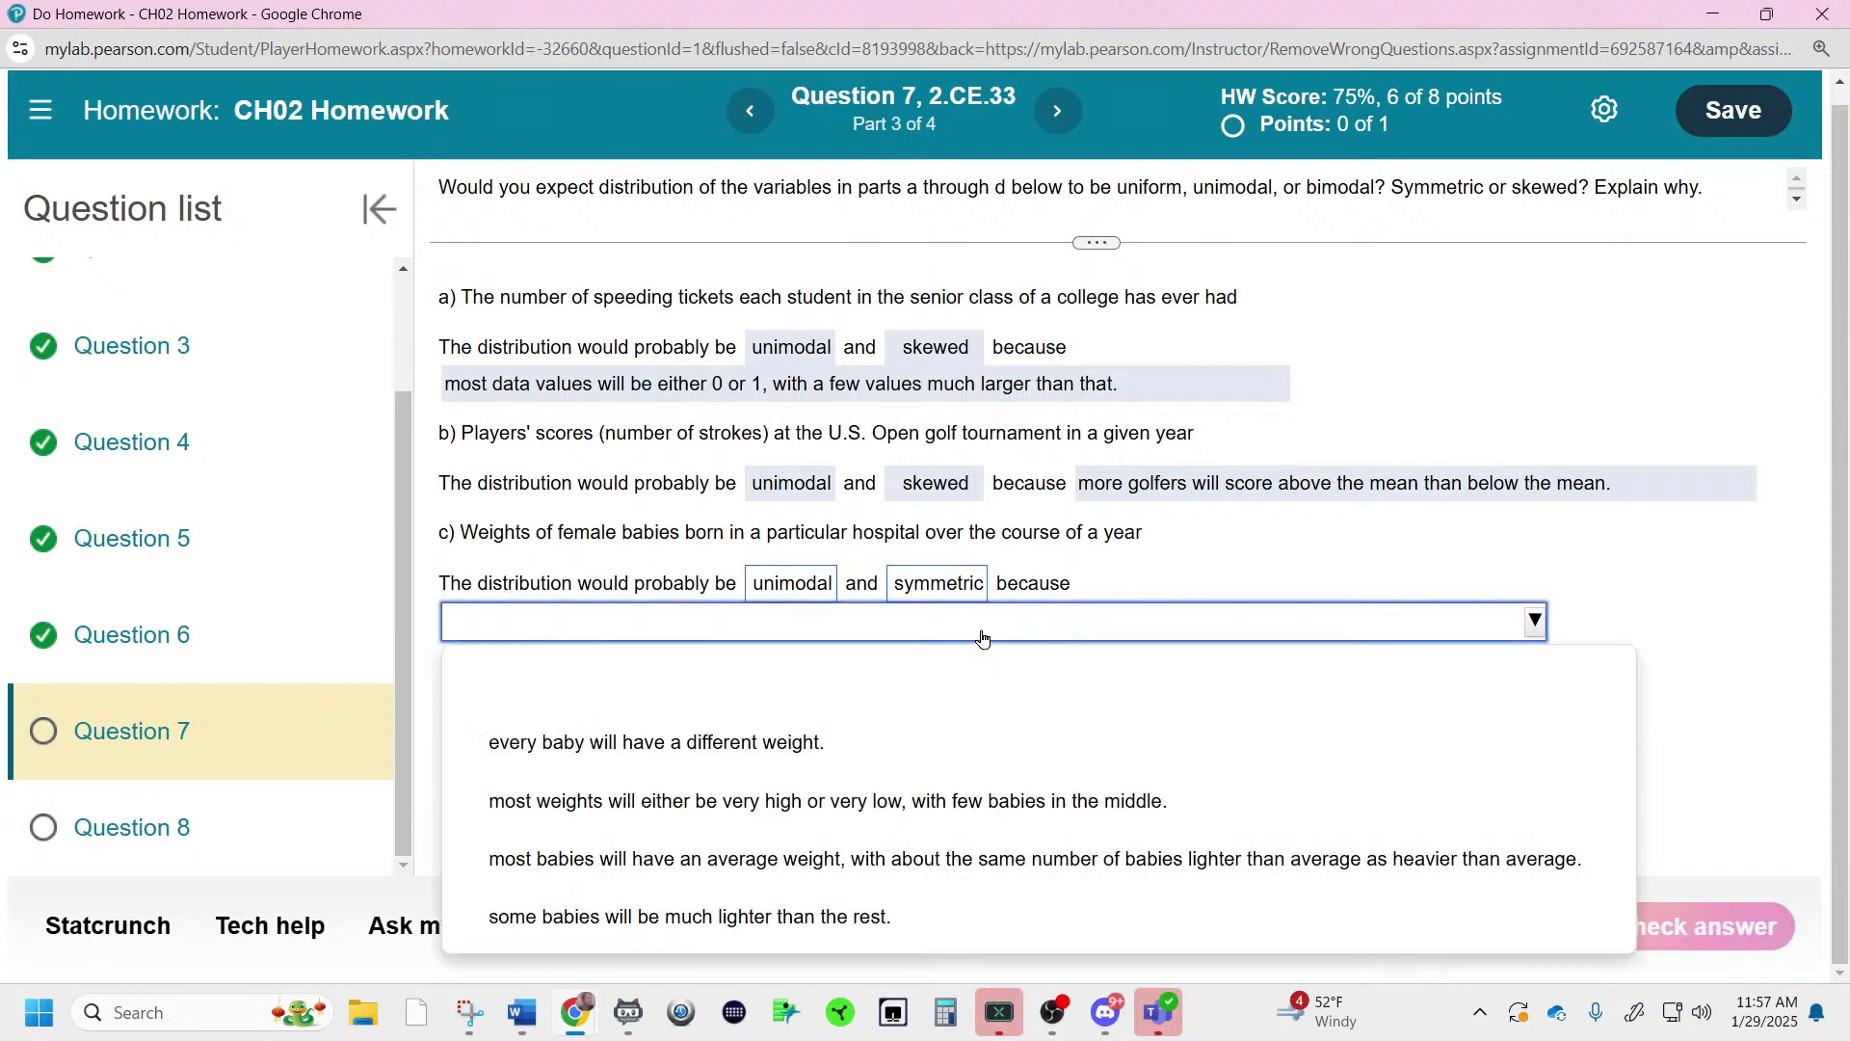
{"action": "left_click", "coordinate": [872, 859]}
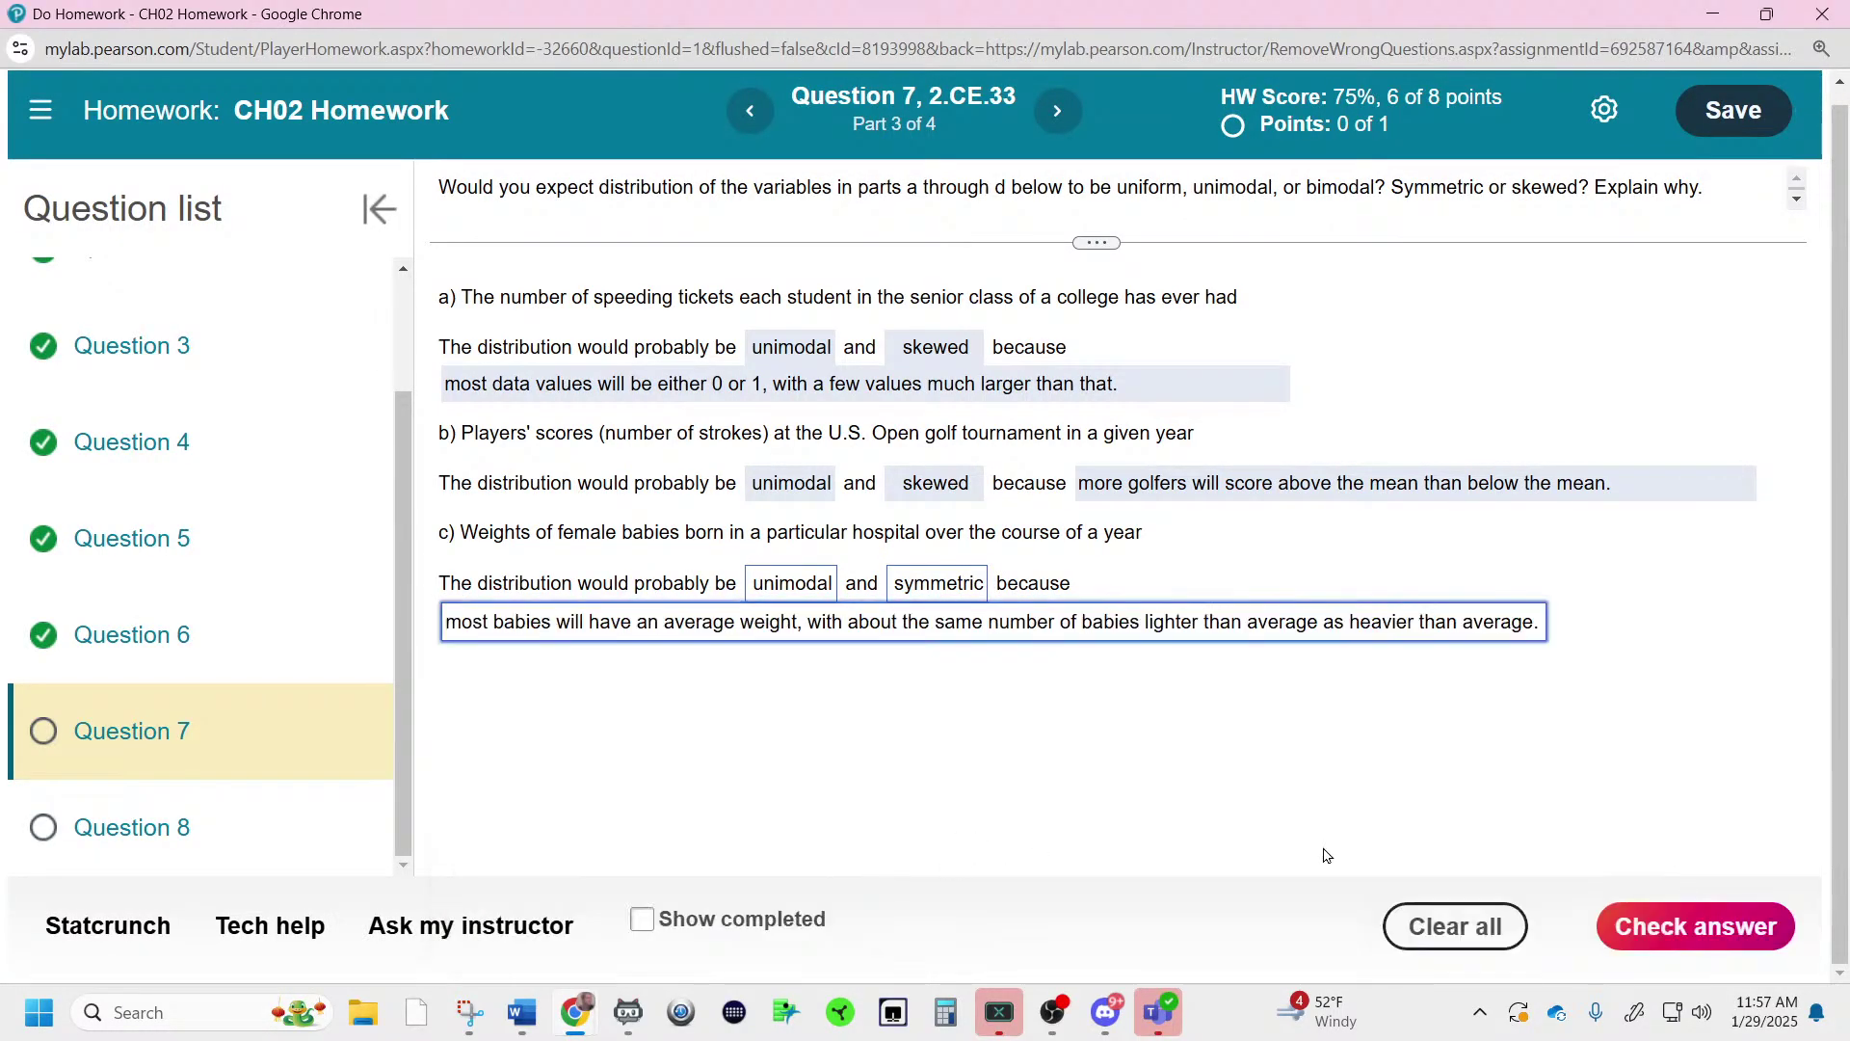
{"action": "left_click", "coordinate": [1638, 925]}
{"action": "left_click", "coordinate": [913, 578]}
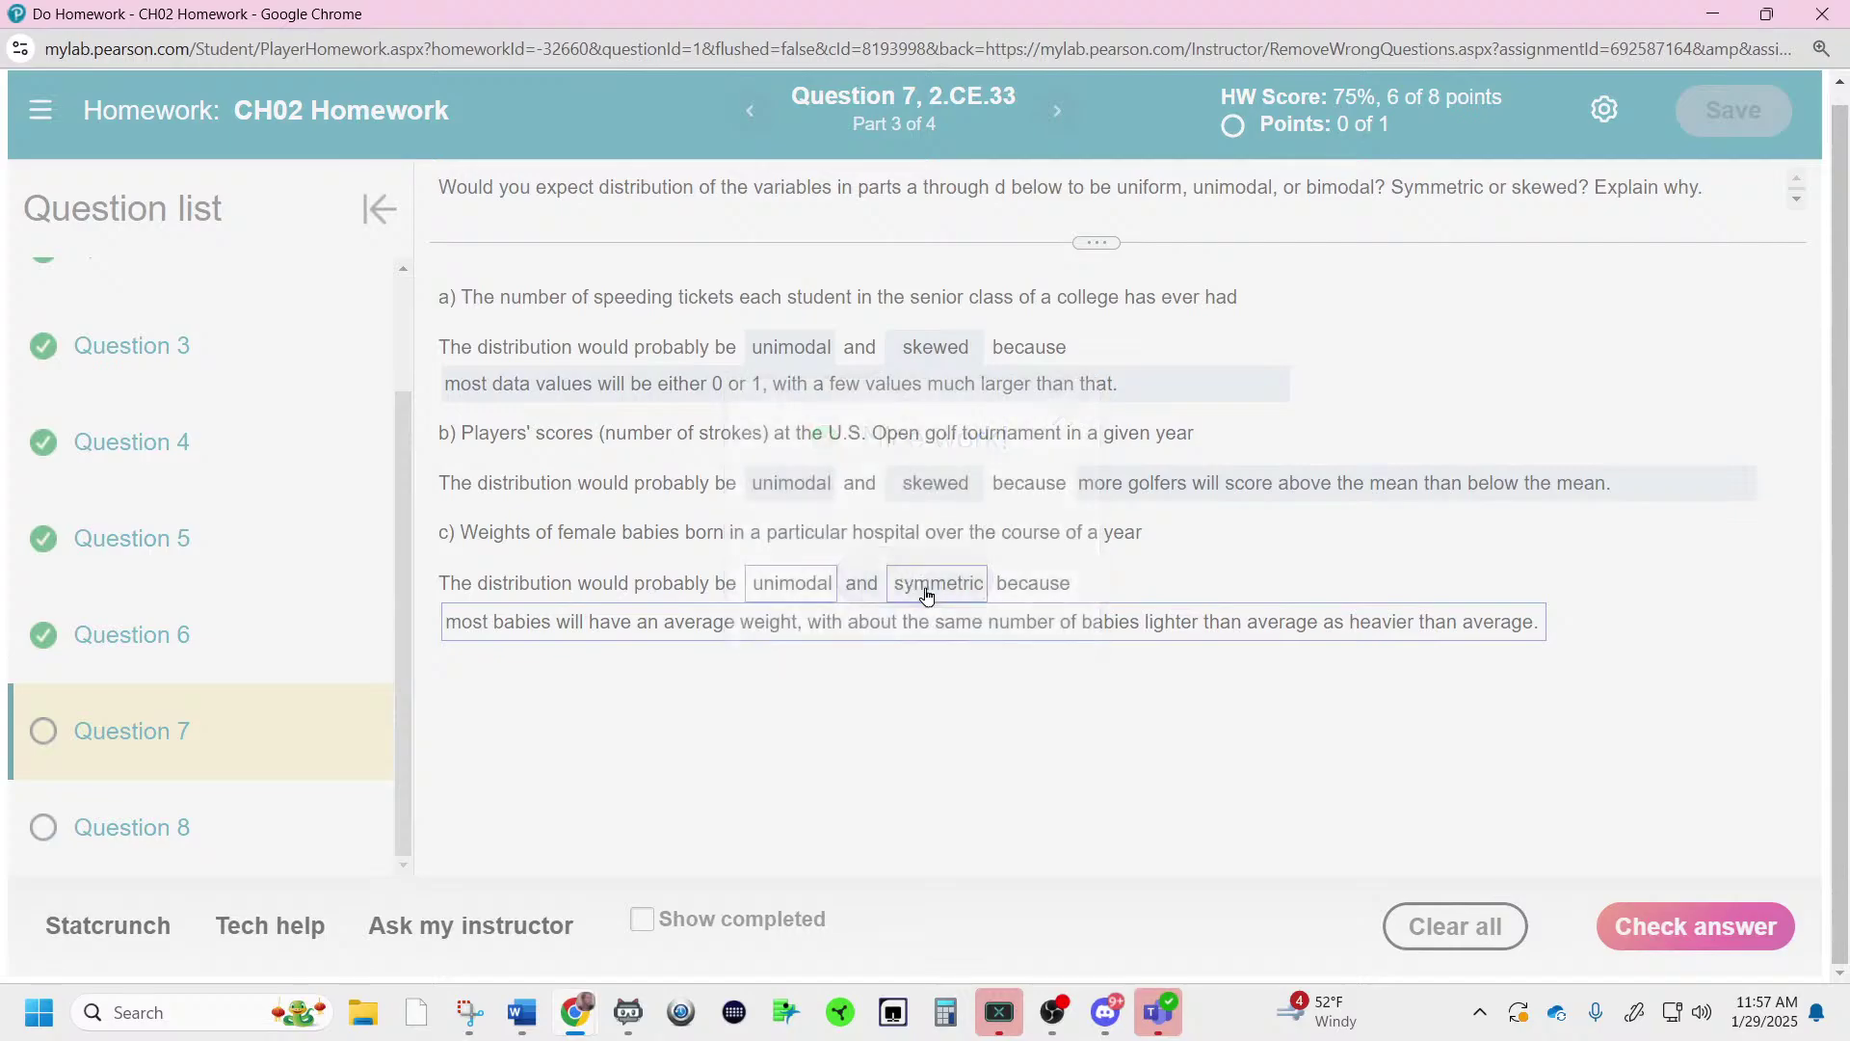
- Switch to Snipping Tool, capture part d about students' hair length, and ready the pen in the maximized window
{"action": "left_click", "coordinate": [467, 1029]}
{"action": "left_click", "coordinate": [44, 66]}
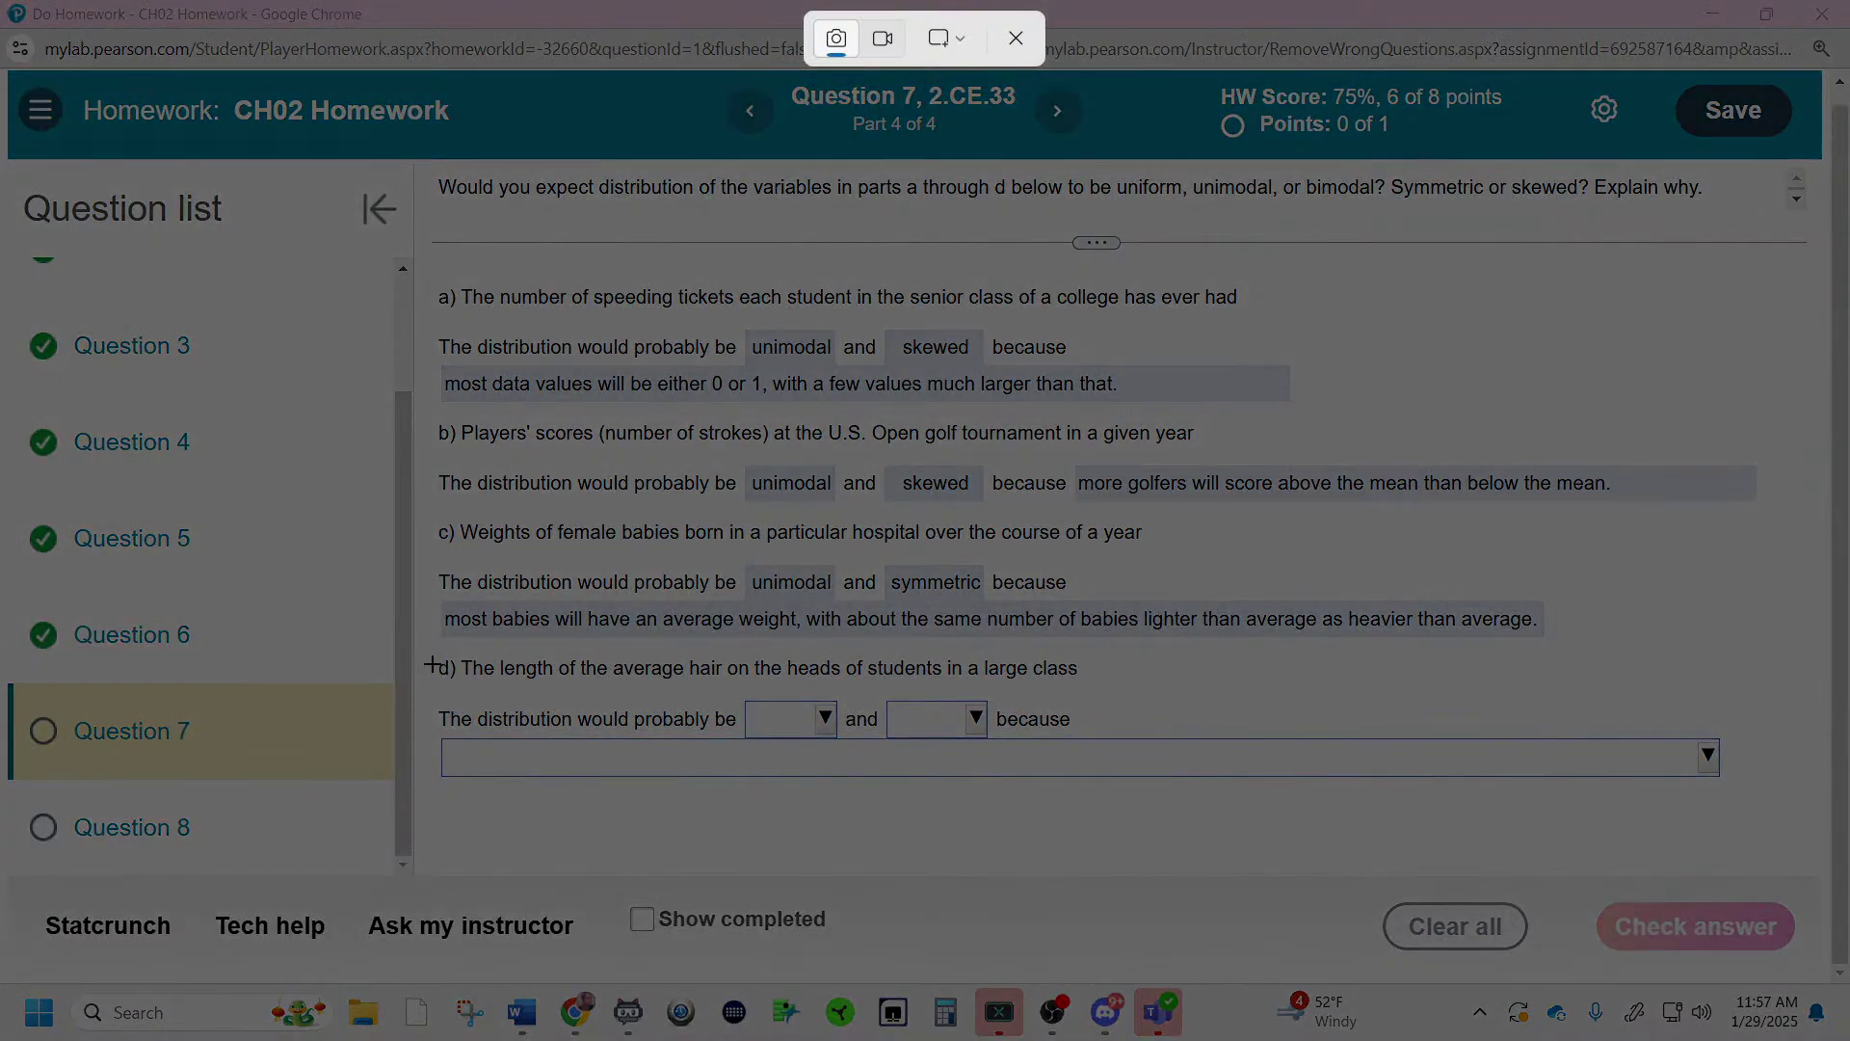
{"action": "left_click_drag", "start_coordinate": [426, 653], "coordinate": [1746, 795]}
{"action": "double_click", "coordinate": [1060, 367]}
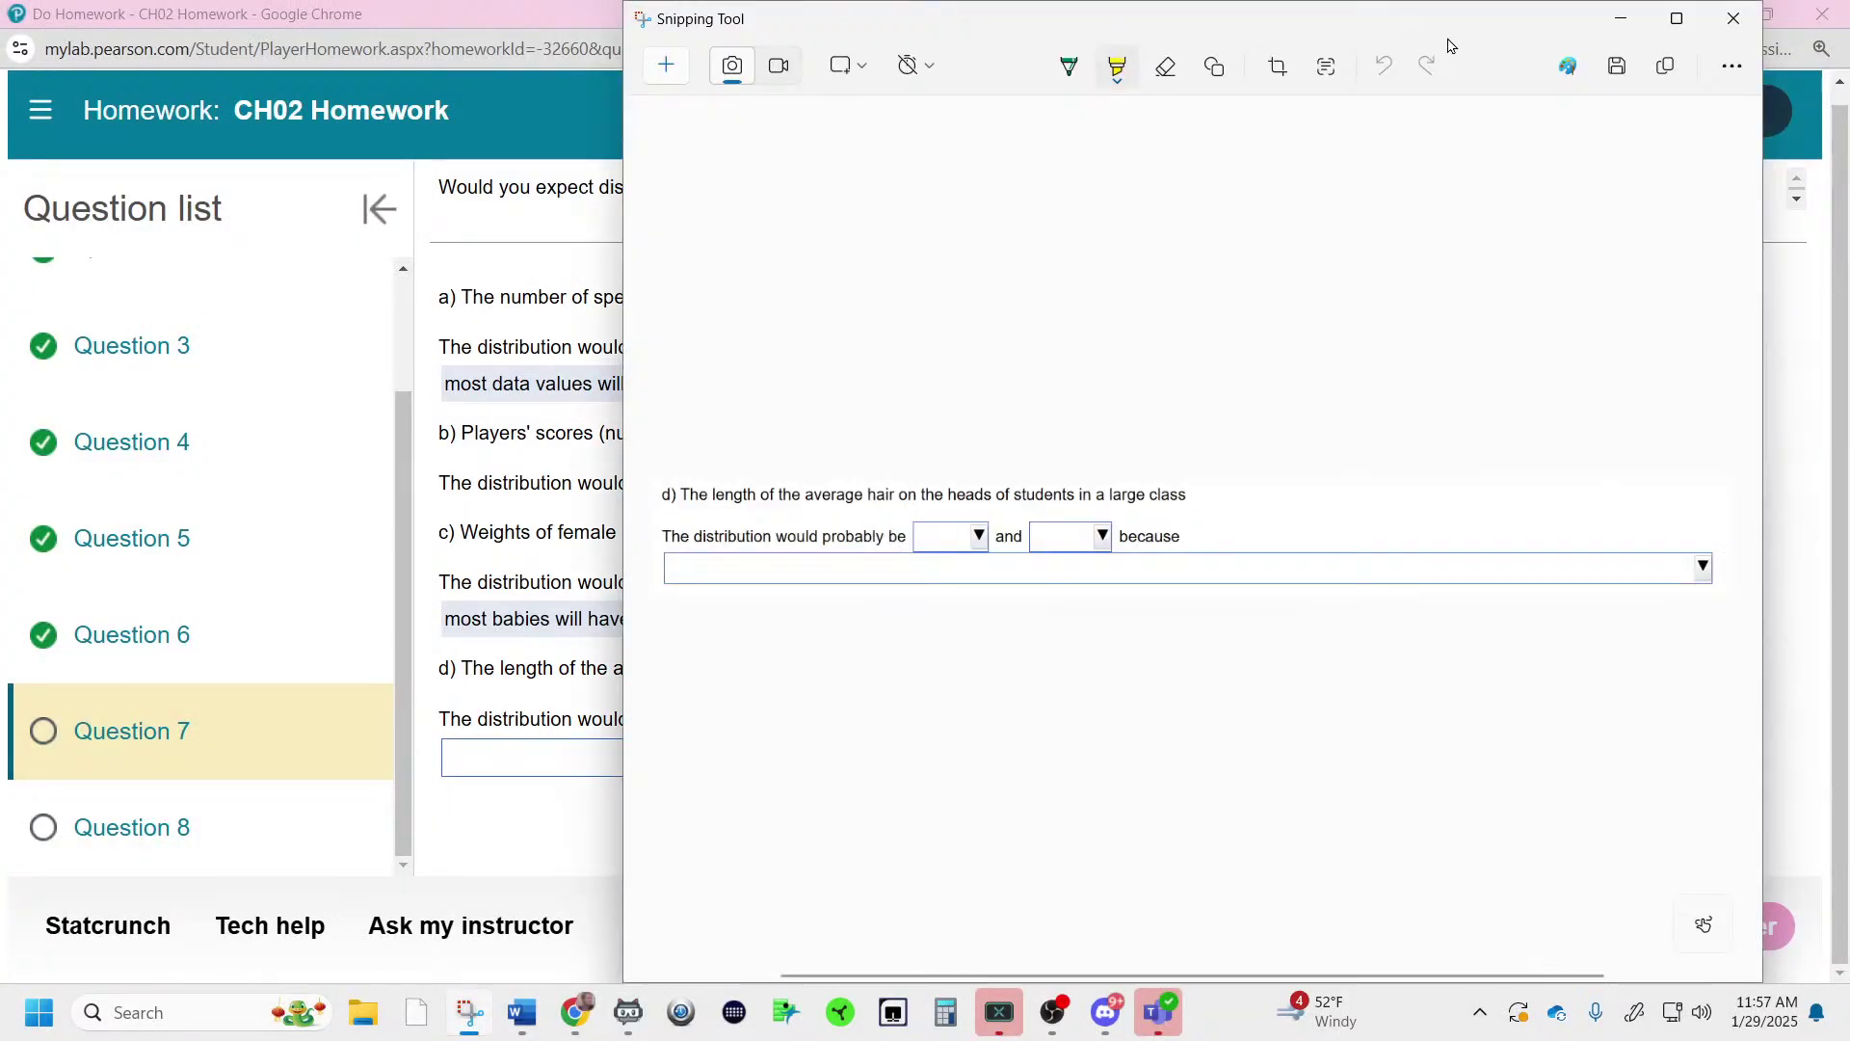
{"action": "left_click", "coordinate": [1696, 27]}
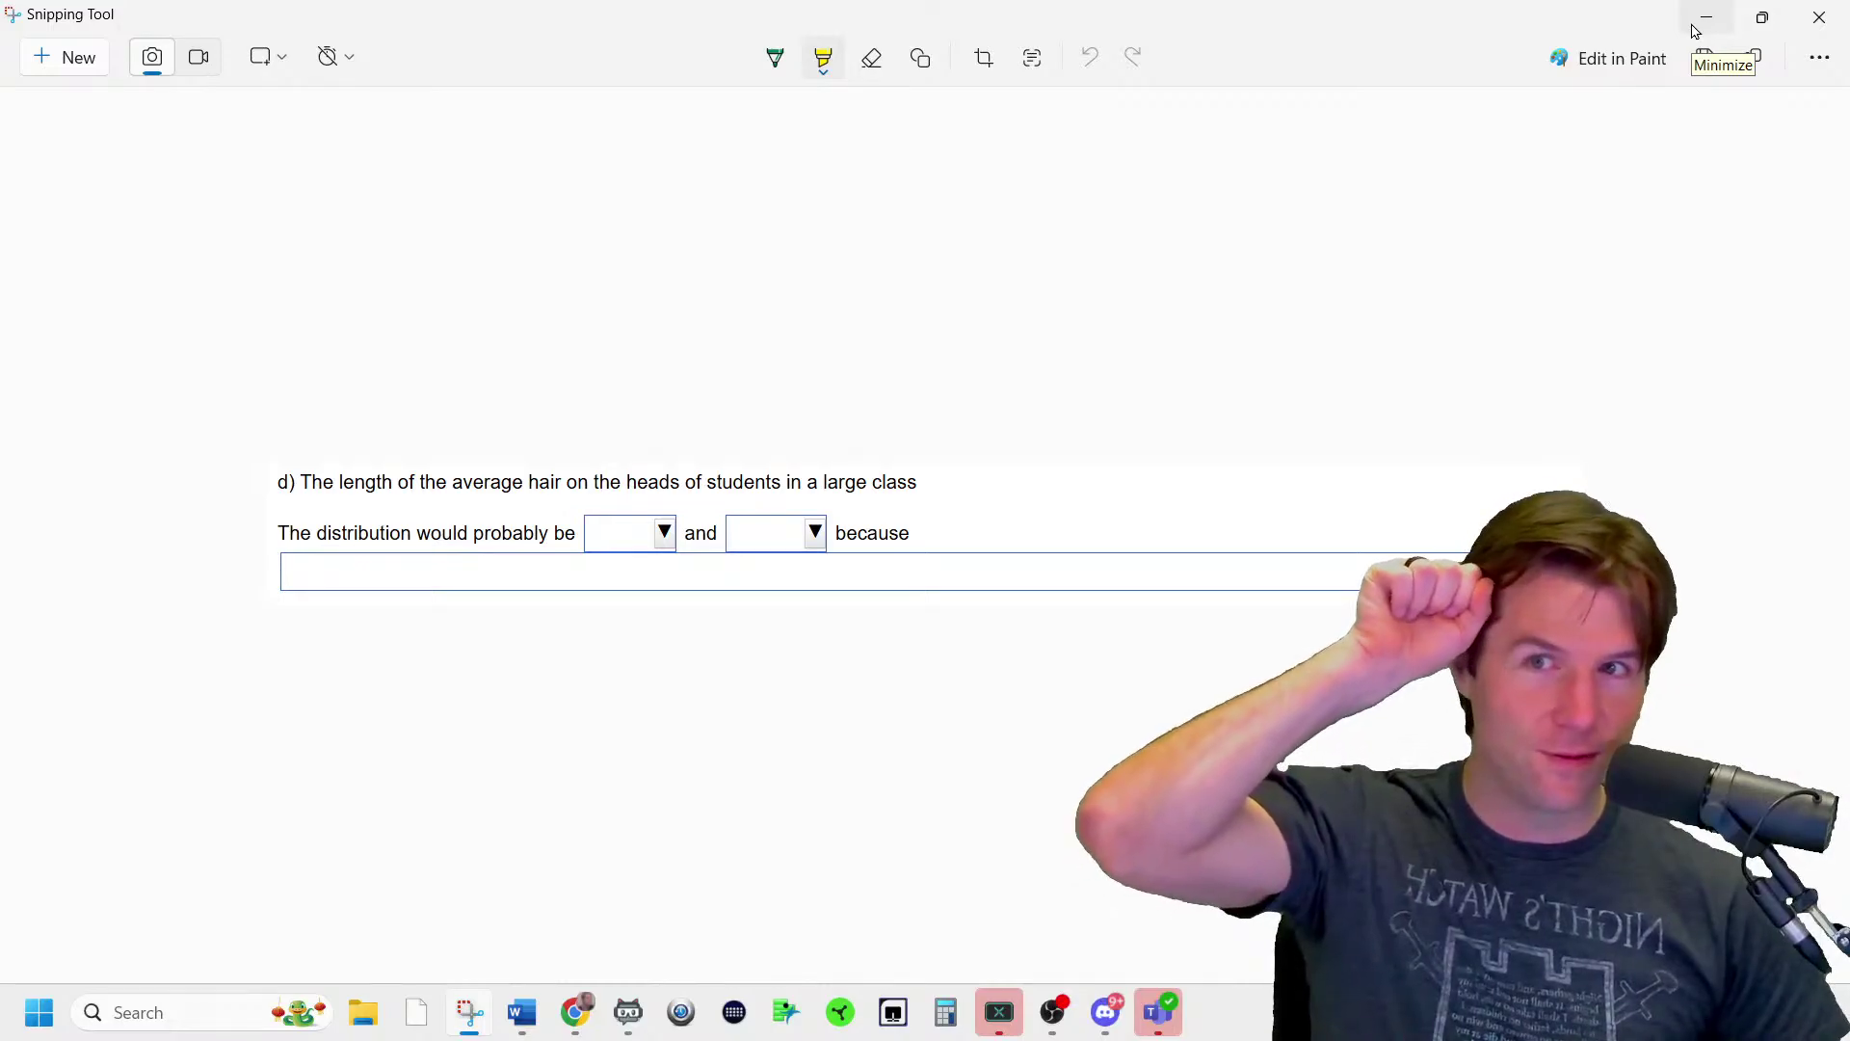
{"action": "scroll", "coordinate": [1144, 698], "scroll_direction": "up", "scroll_amount": 1}
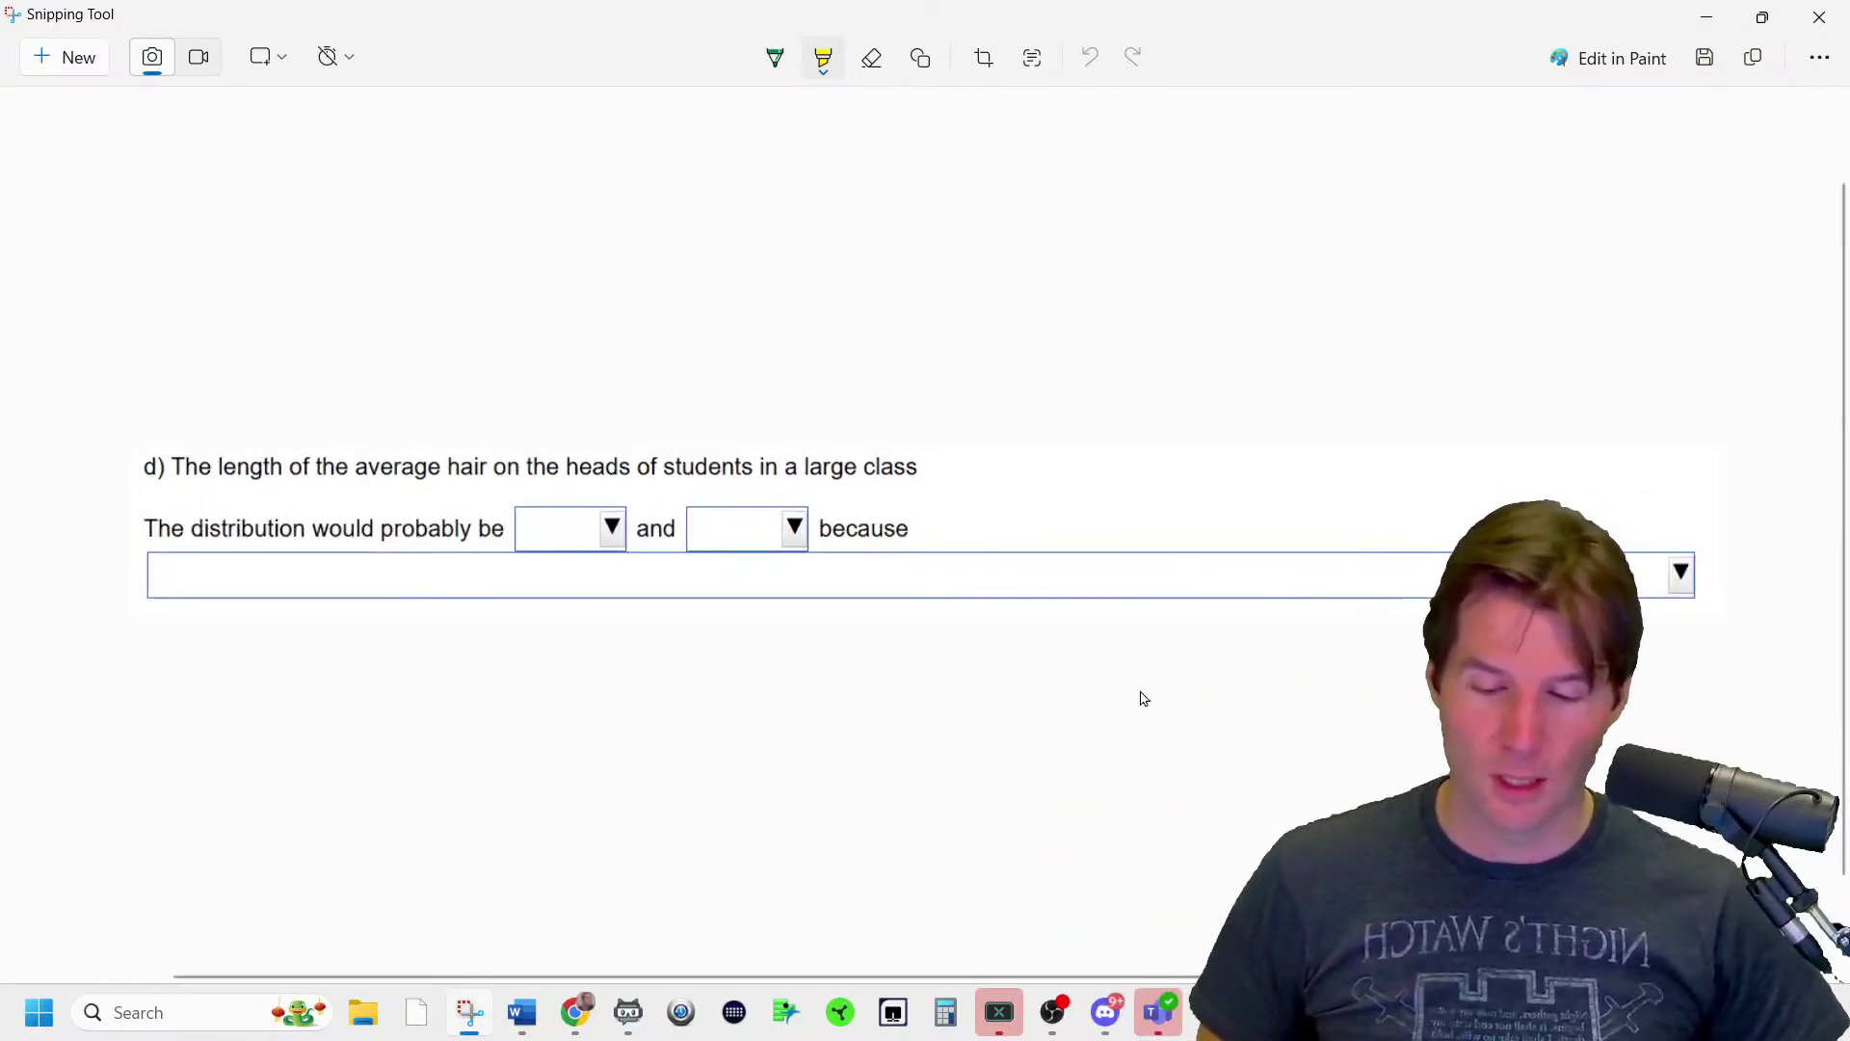
{"action": "scroll", "coordinate": [1144, 698], "scroll_direction": "down", "scroll_amount": 3}
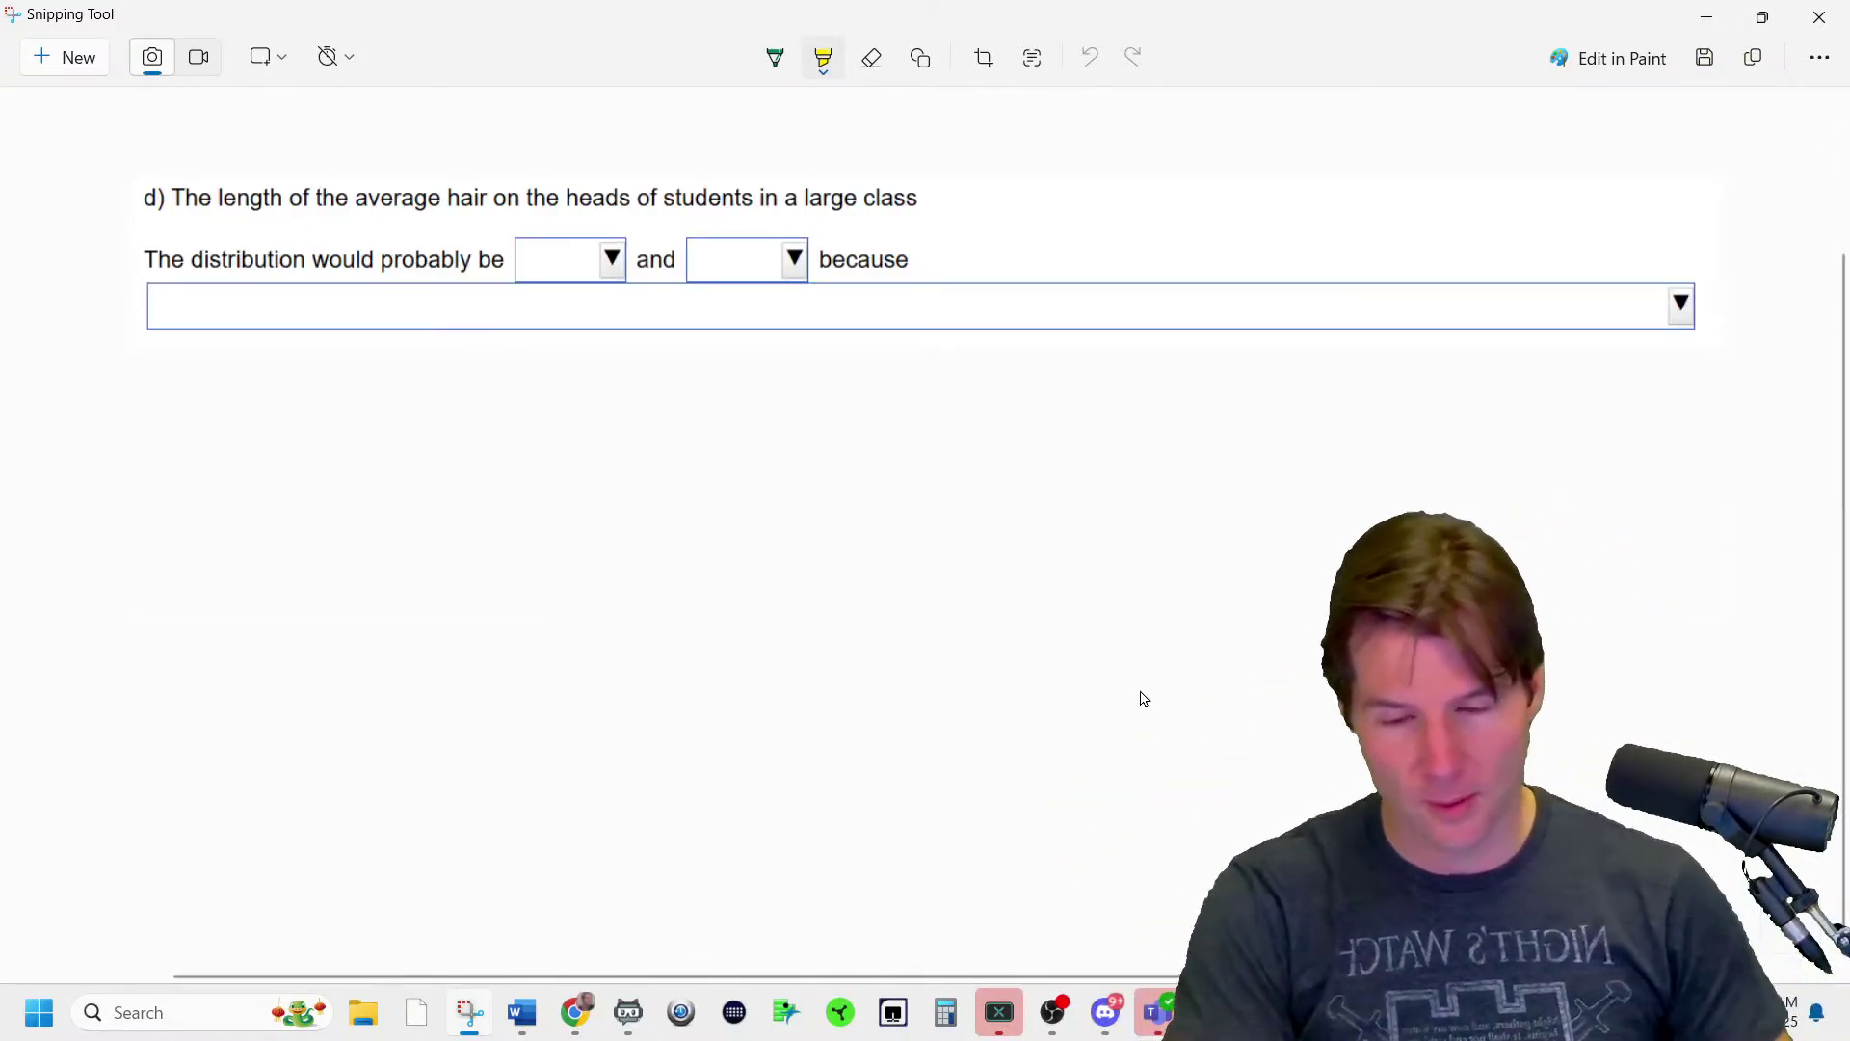
{"action": "key", "text": "alt+b"}
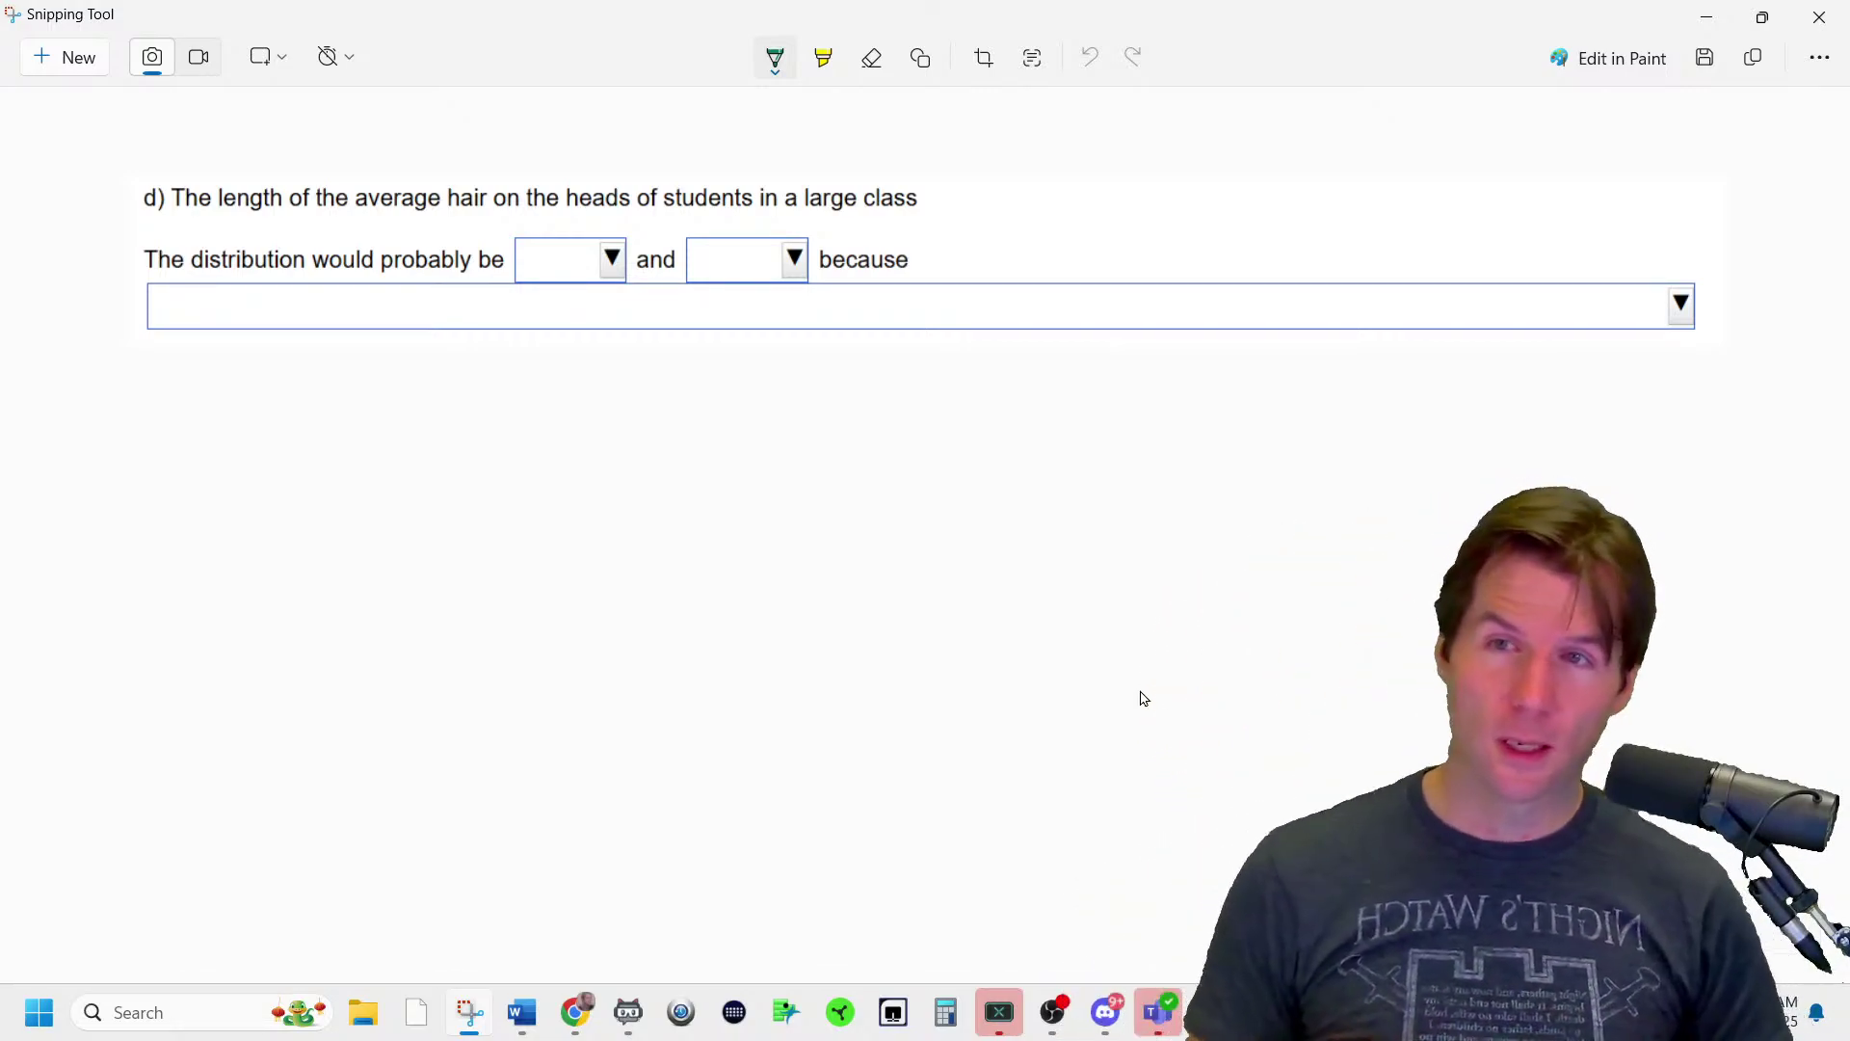
{"action": "left_click_drag", "start_coordinate": [542, 424], "coordinate": [520, 802]}
{"action": "left_click_drag", "start_coordinate": [564, 801], "coordinate": [1368, 774]}
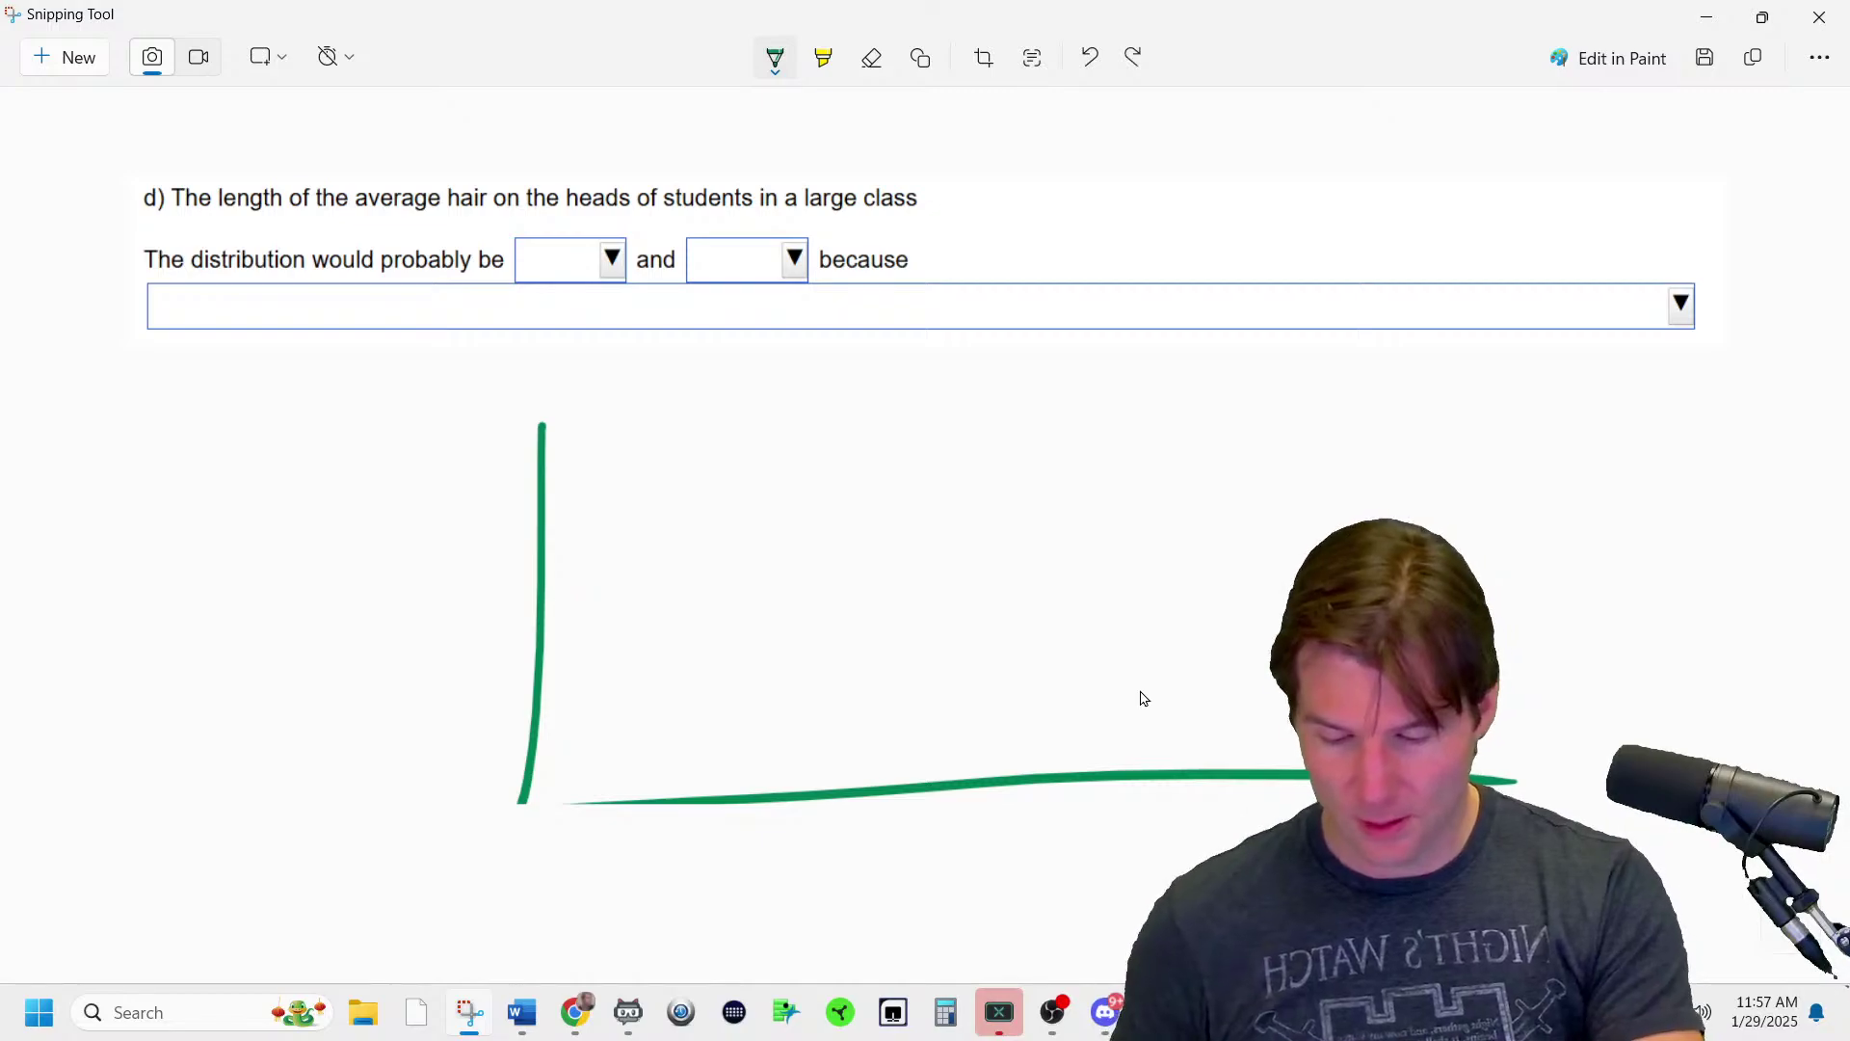
{"action": "key", "text": "ctrl+z"}
{"action": "key", "text": "ctrl+z"}
- Sketch axes with a two-peaked curve and a long right tail under part d, and write "Awk" below the dip
{"action": "mouse_move", "coordinate": [559, 396]}
{"action": "left_mouse_down"}
{"action": "mouse_move", "coordinate": [558, 415]}
{"action": "mouse_move", "coordinate": [934, 591]}
{"action": "mouse_move", "coordinate": [1257, 612]}
{"action": "left_mouse_up"}
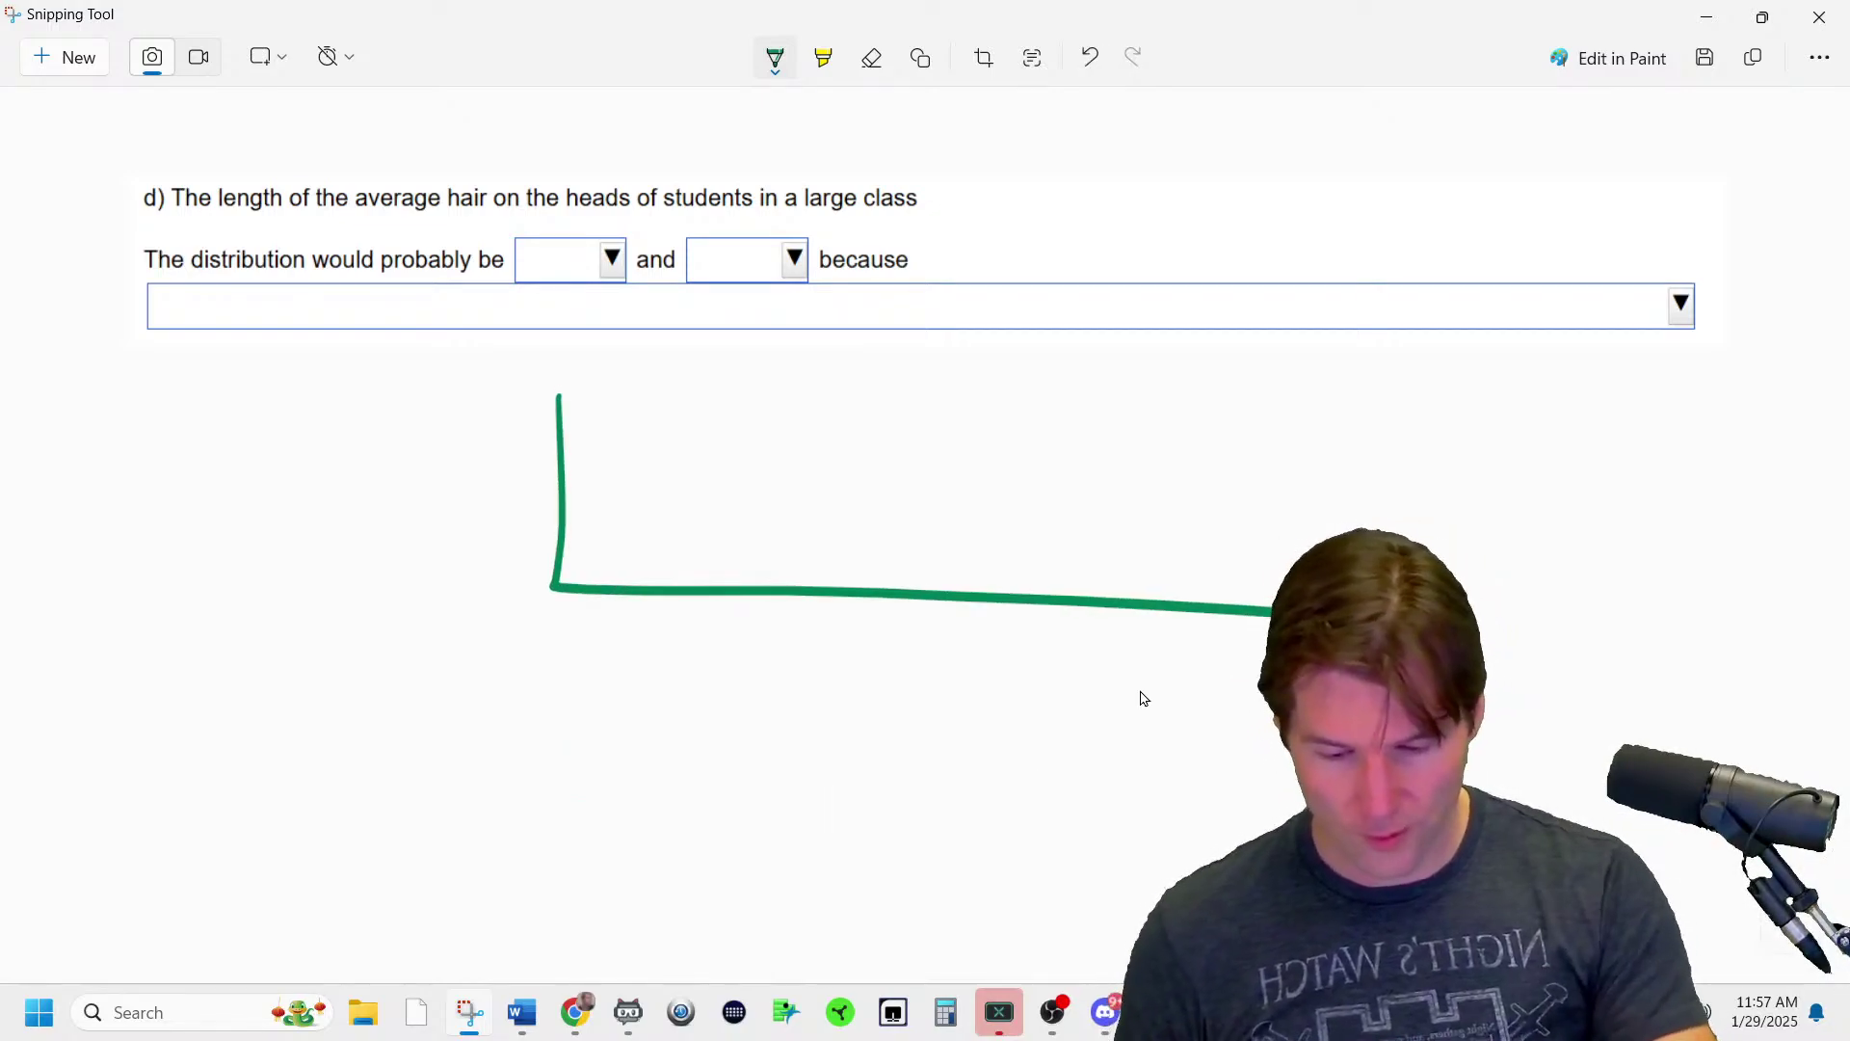
{"action": "mouse_move", "coordinate": [557, 476]}
{"action": "left_mouse_down"}
{"action": "mouse_move", "coordinate": [631, 407]}
{"action": "mouse_move", "coordinate": [814, 488]}
{"action": "mouse_move", "coordinate": [1132, 401]}
{"action": "mouse_move", "coordinate": [1335, 548]}
{"action": "left_mouse_up"}
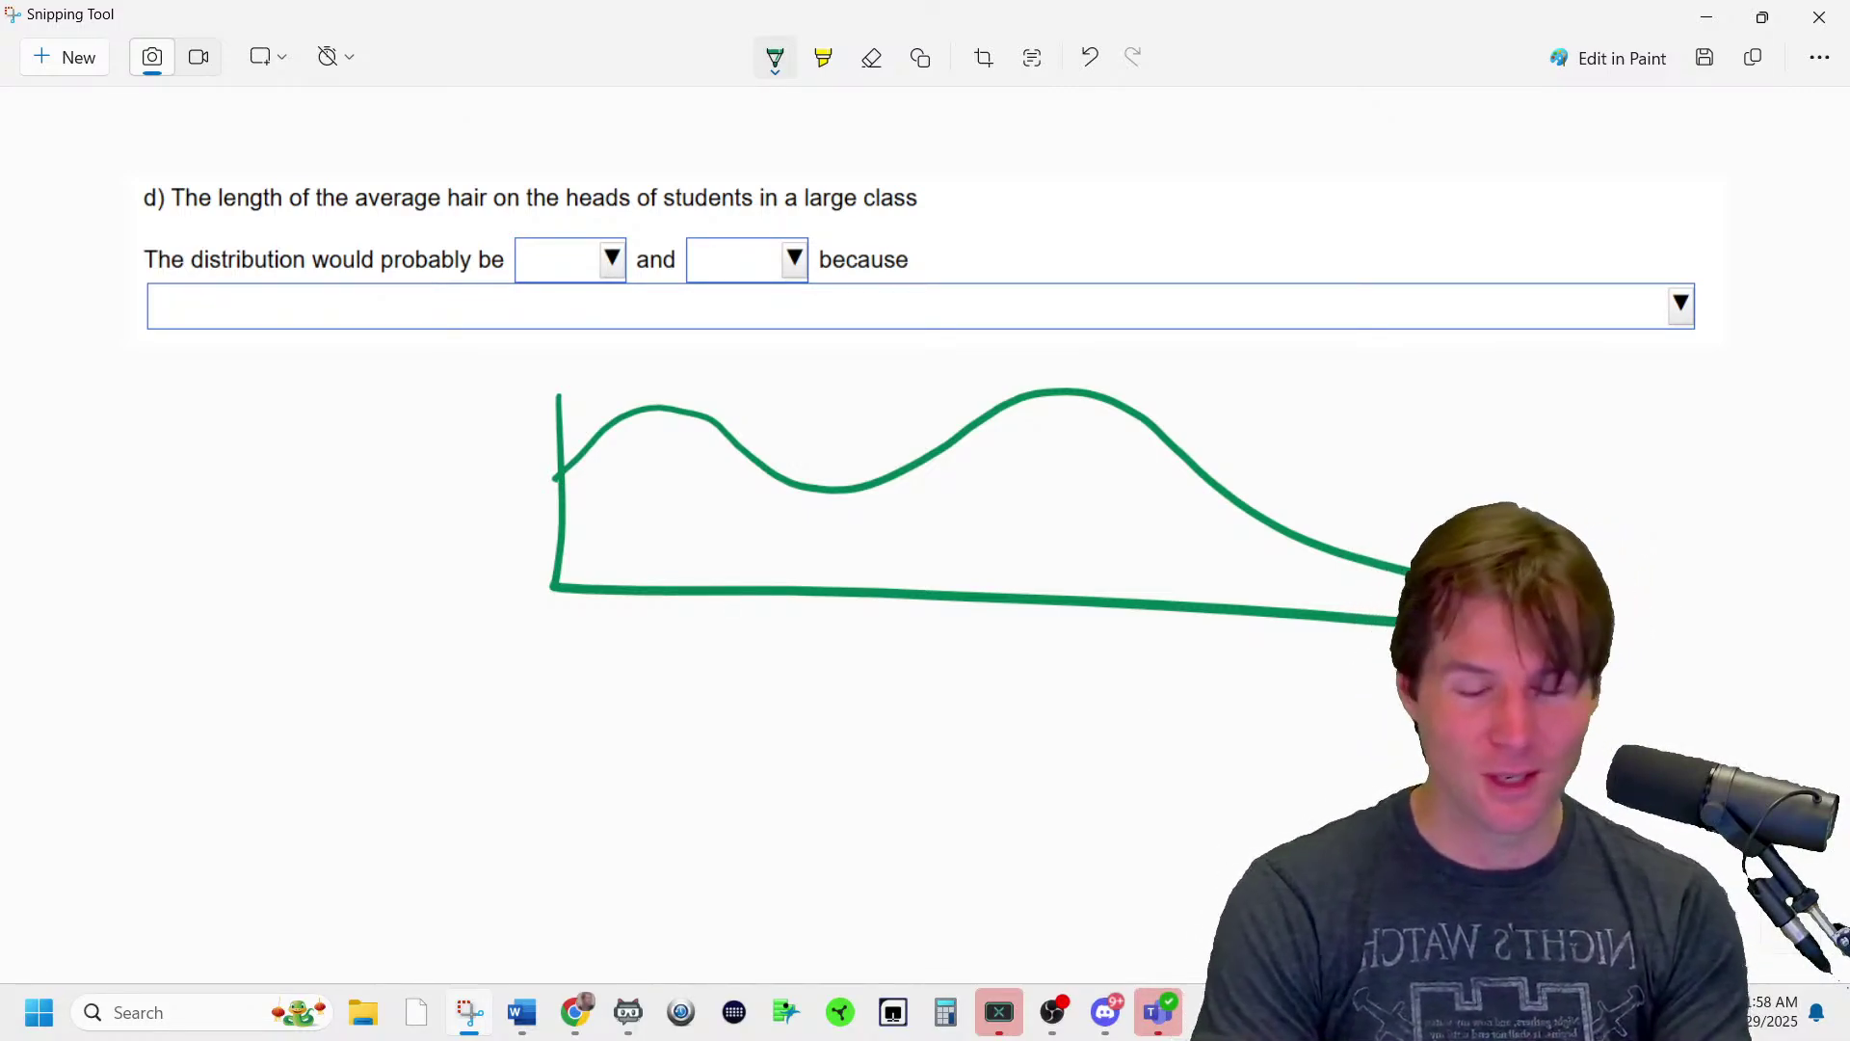
{"action": "left_click_drag", "start_coordinate": [793, 640], "coordinate": [887, 600]}
- Draw face profiles with increasingly long hair below the axis under the first peak, the second peak and the right tail
{"action": "mouse_move", "coordinate": [653, 606]}
{"action": "left_mouse_down"}
{"action": "mouse_move", "coordinate": [671, 604]}
{"action": "mouse_move", "coordinate": [663, 701]}
{"action": "left_mouse_up"}
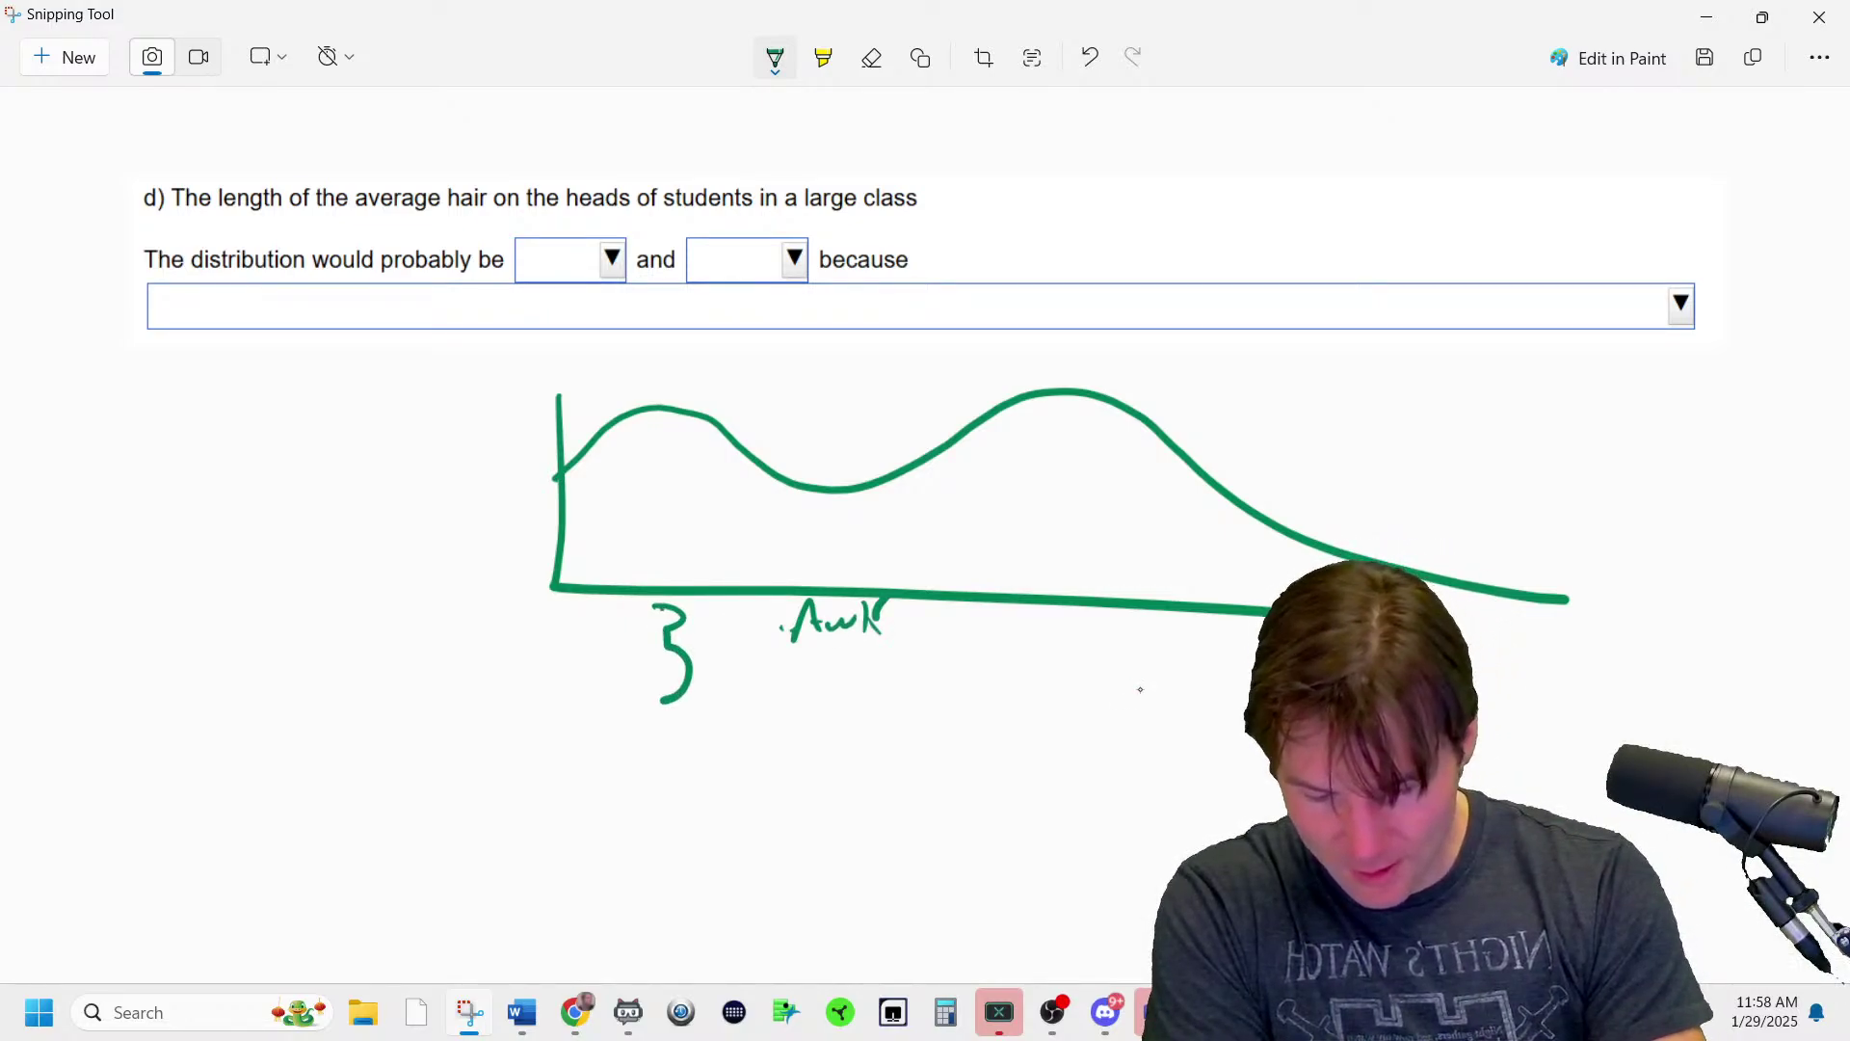
{"action": "mouse_move", "coordinate": [648, 607]}
{"action": "left_mouse_down"}
{"action": "mouse_move", "coordinate": [636, 648]}
{"action": "mouse_move", "coordinate": [679, 617]}
{"action": "mouse_move", "coordinate": [644, 598]}
{"action": "left_mouse_up"}
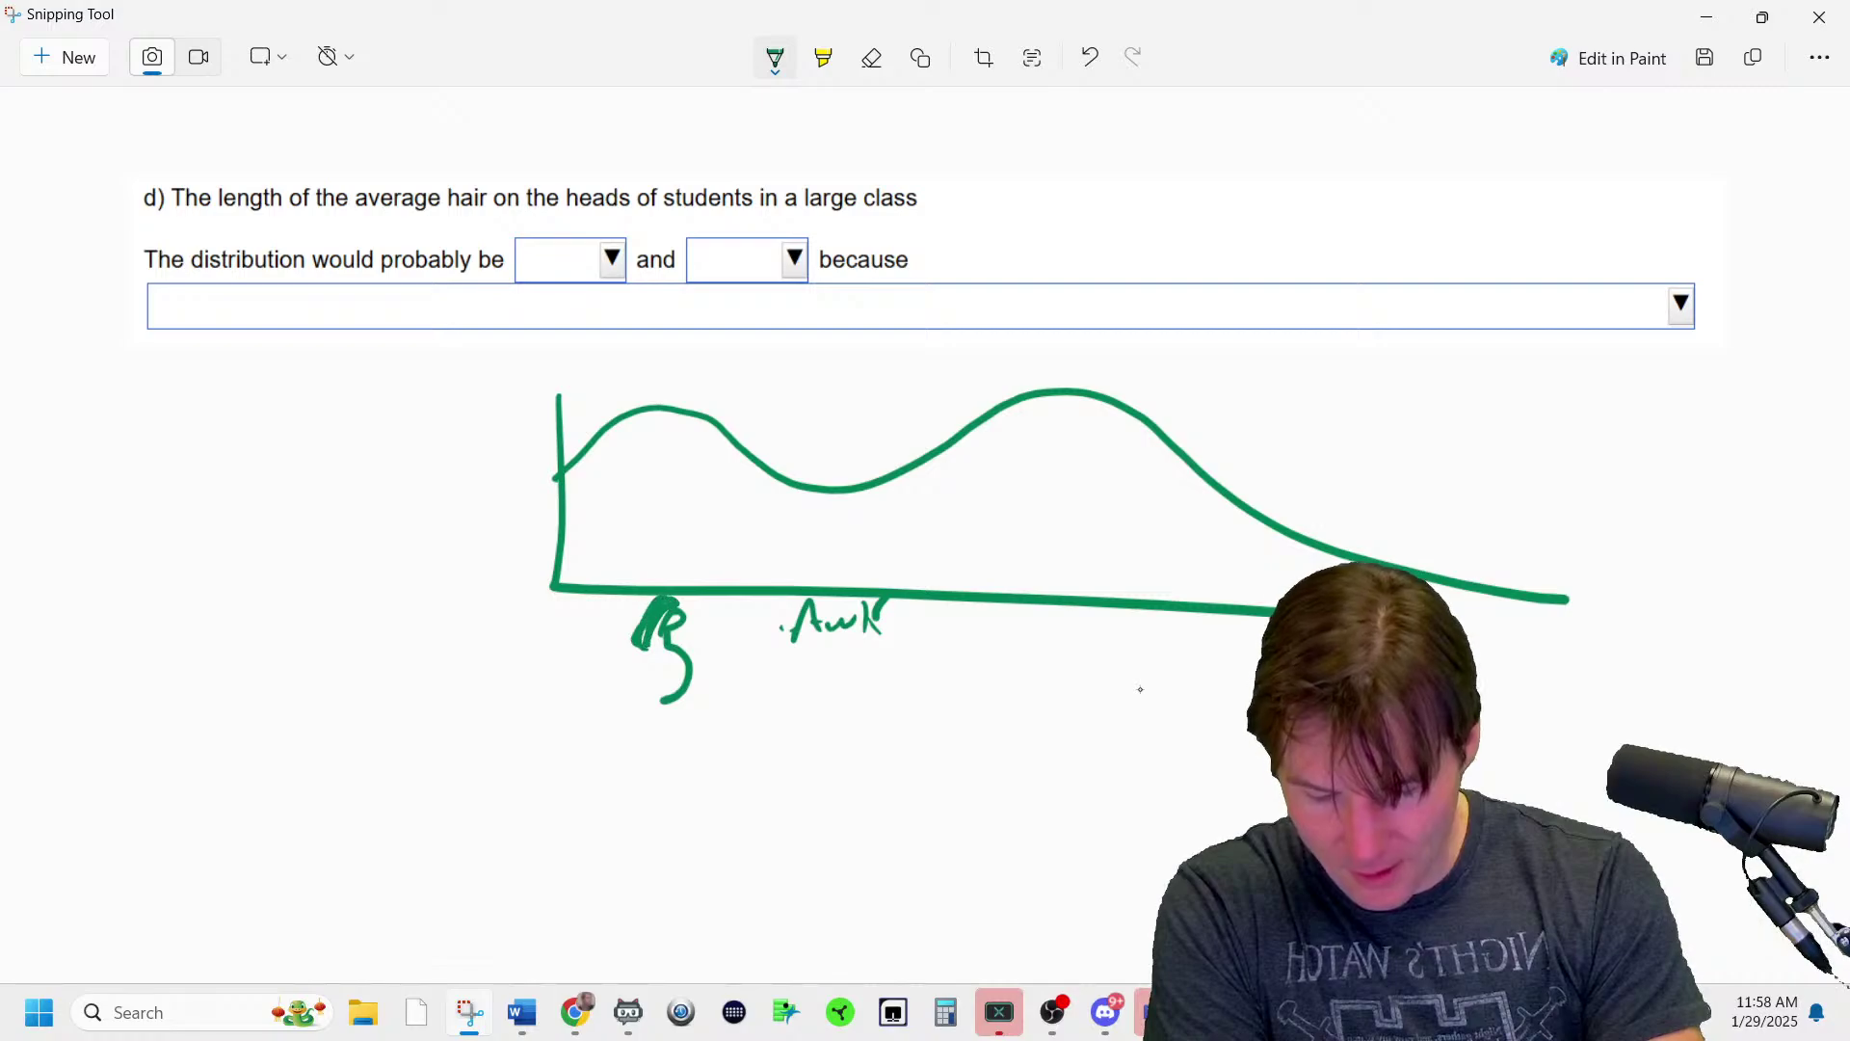
{"action": "left_click_drag", "start_coordinate": [1009, 611], "coordinate": [1040, 725]}
{"action": "mouse_move", "coordinate": [1004, 613]}
{"action": "left_mouse_down"}
{"action": "mouse_move", "coordinate": [978, 699]}
{"action": "mouse_move", "coordinate": [1002, 730]}
{"action": "left_mouse_up"}
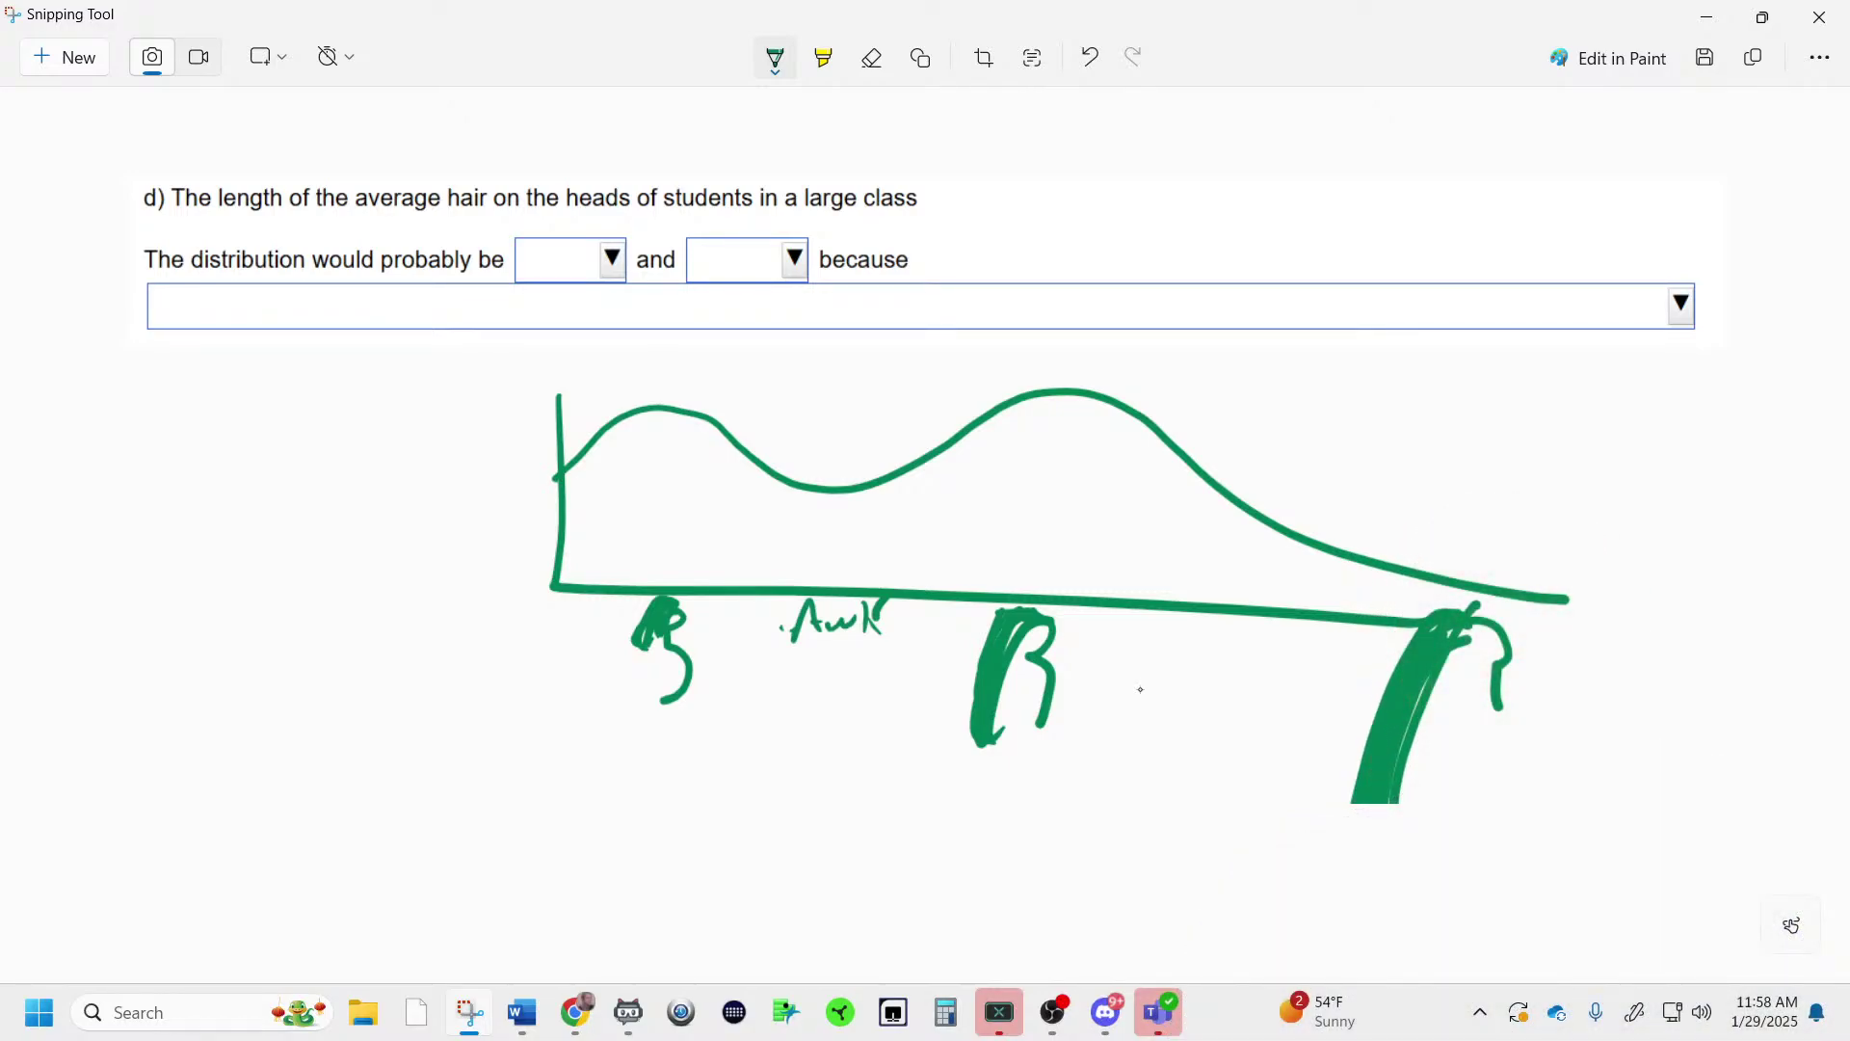
- Draw a smiling cartoon face with an eye, mouth and tooth under each of the two peaks
{"action": "left_click_drag", "start_coordinate": [564, 532], "coordinate": [689, 500]}
{"action": "mouse_move", "coordinate": [636, 446]}
{"action": "left_mouse_down"}
{"action": "mouse_move", "coordinate": [609, 477]}
{"action": "mouse_move", "coordinate": [640, 452]}
{"action": "left_mouse_up"}
{"action": "left_click_drag", "start_coordinate": [632, 533], "coordinate": [666, 526]}
{"action": "mouse_move", "coordinate": [887, 477]}
{"action": "left_mouse_down"}
{"action": "mouse_move", "coordinate": [973, 525]}
{"action": "mouse_move", "coordinate": [1048, 532]}
{"action": "left_mouse_up"}
{"action": "left_click_drag", "start_coordinate": [1027, 421], "coordinate": [1012, 440]}
{"action": "mouse_move", "coordinate": [954, 508]}
{"action": "left_mouse_down"}
{"action": "mouse_move", "coordinate": [959, 566]}
{"action": "mouse_move", "coordinate": [1035, 447]}
{"action": "mouse_move", "coordinate": [1013, 463]}
{"action": "left_mouse_up"}
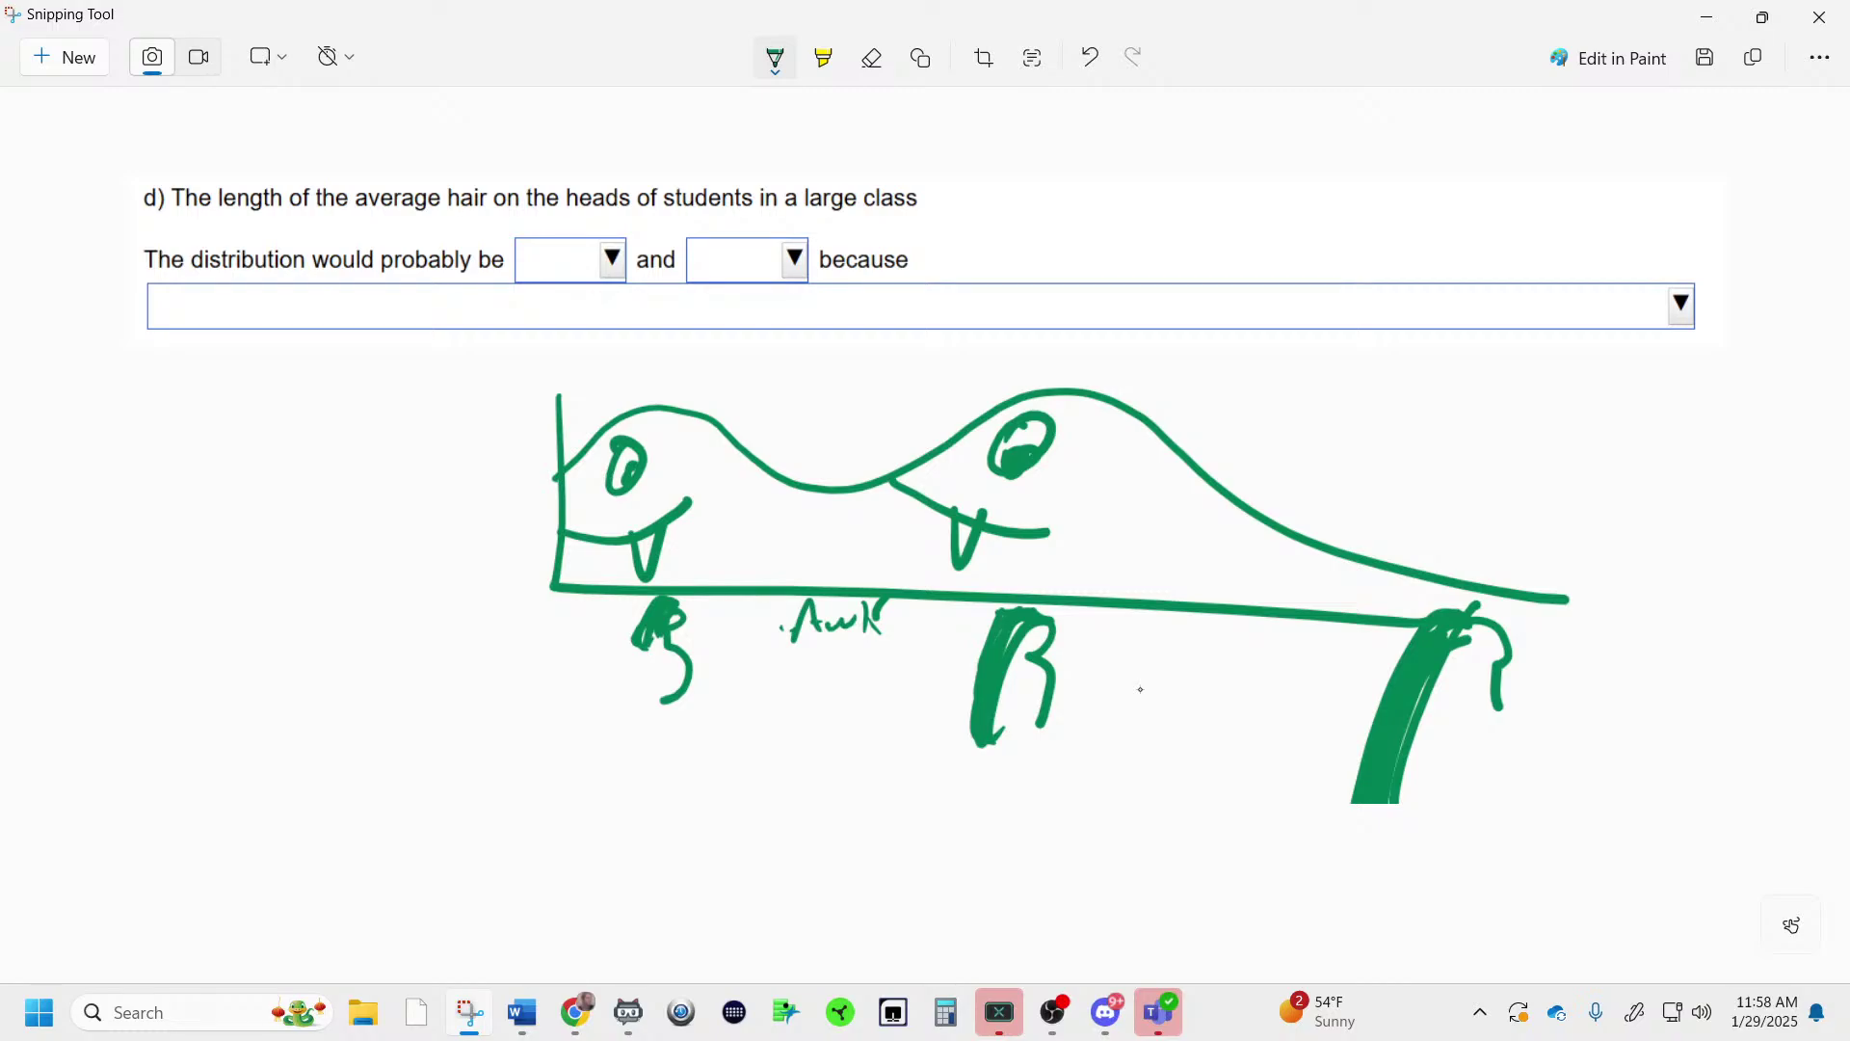
- Highlight both peaks, the eyes of the two faces and the long right tail in yellow
{"action": "key", "text": "ctrl+h"}
{"action": "left_click_drag", "start_coordinate": [667, 390], "coordinate": [644, 422]}
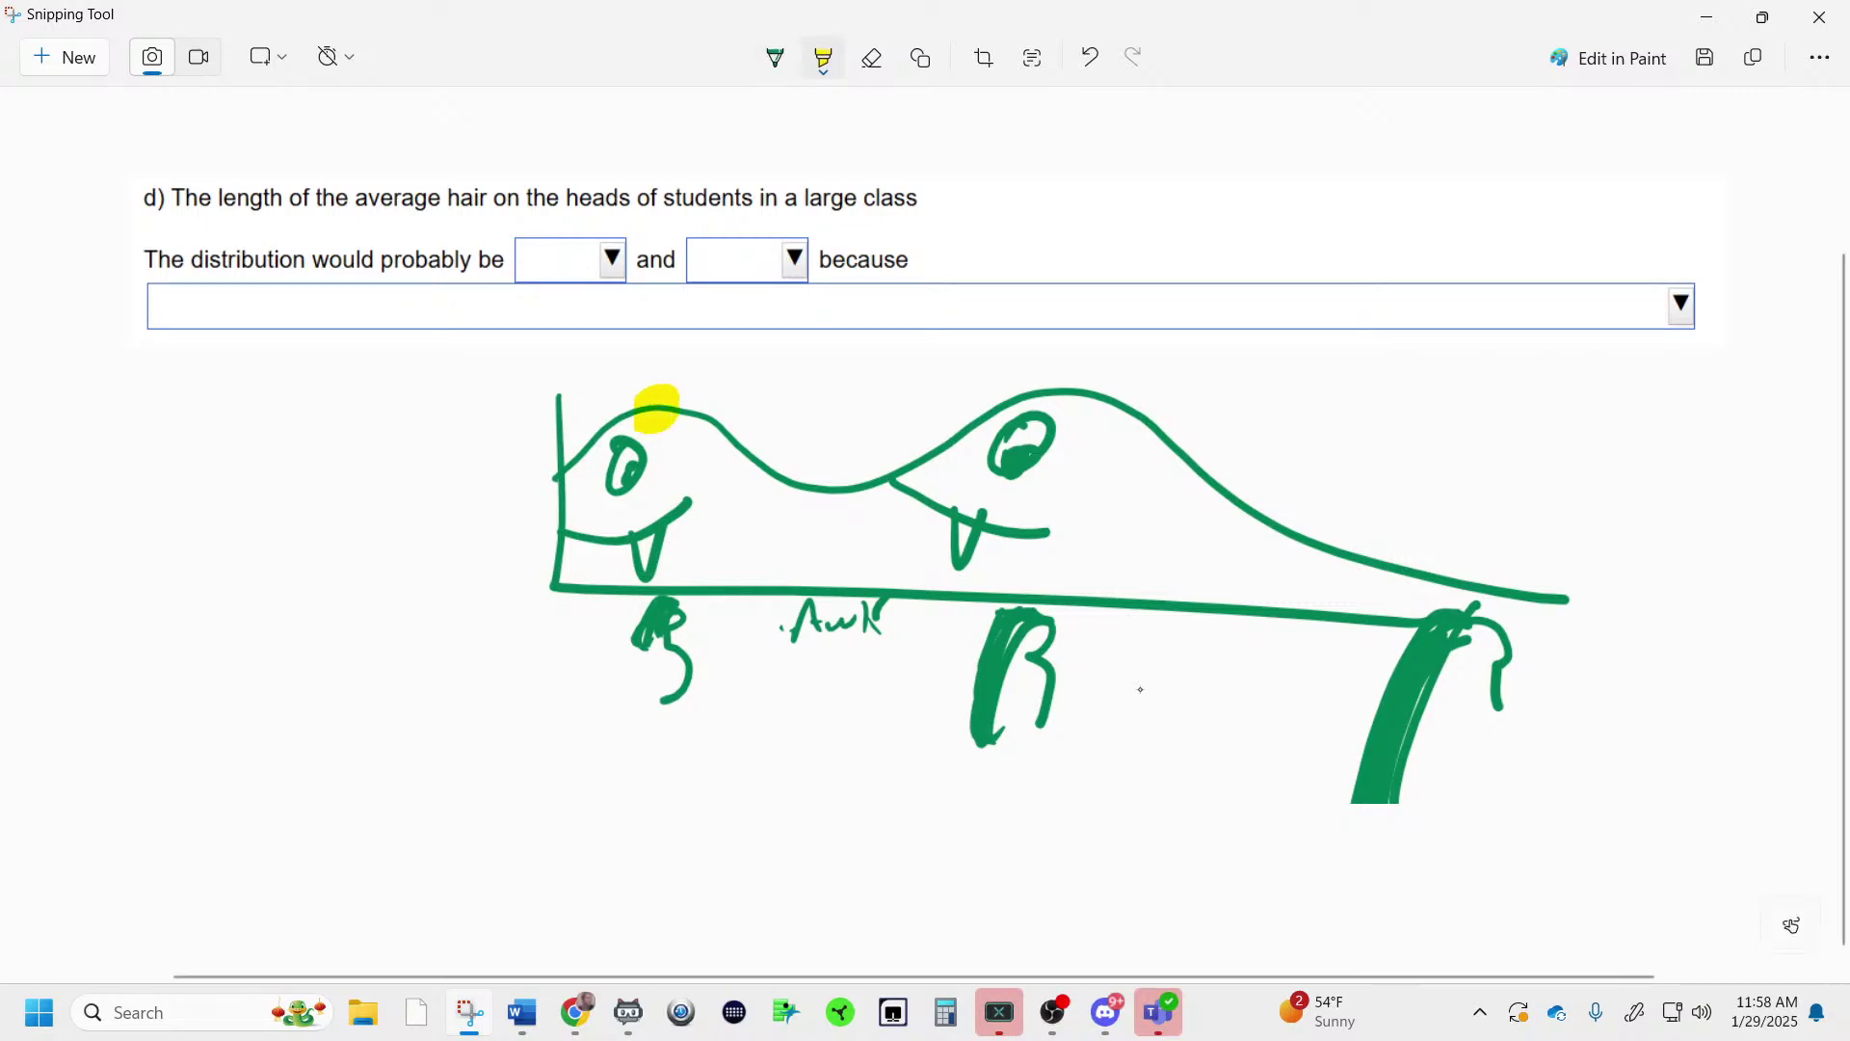
{"action": "left_click_drag", "start_coordinate": [1064, 407], "coordinate": [1070, 361]}
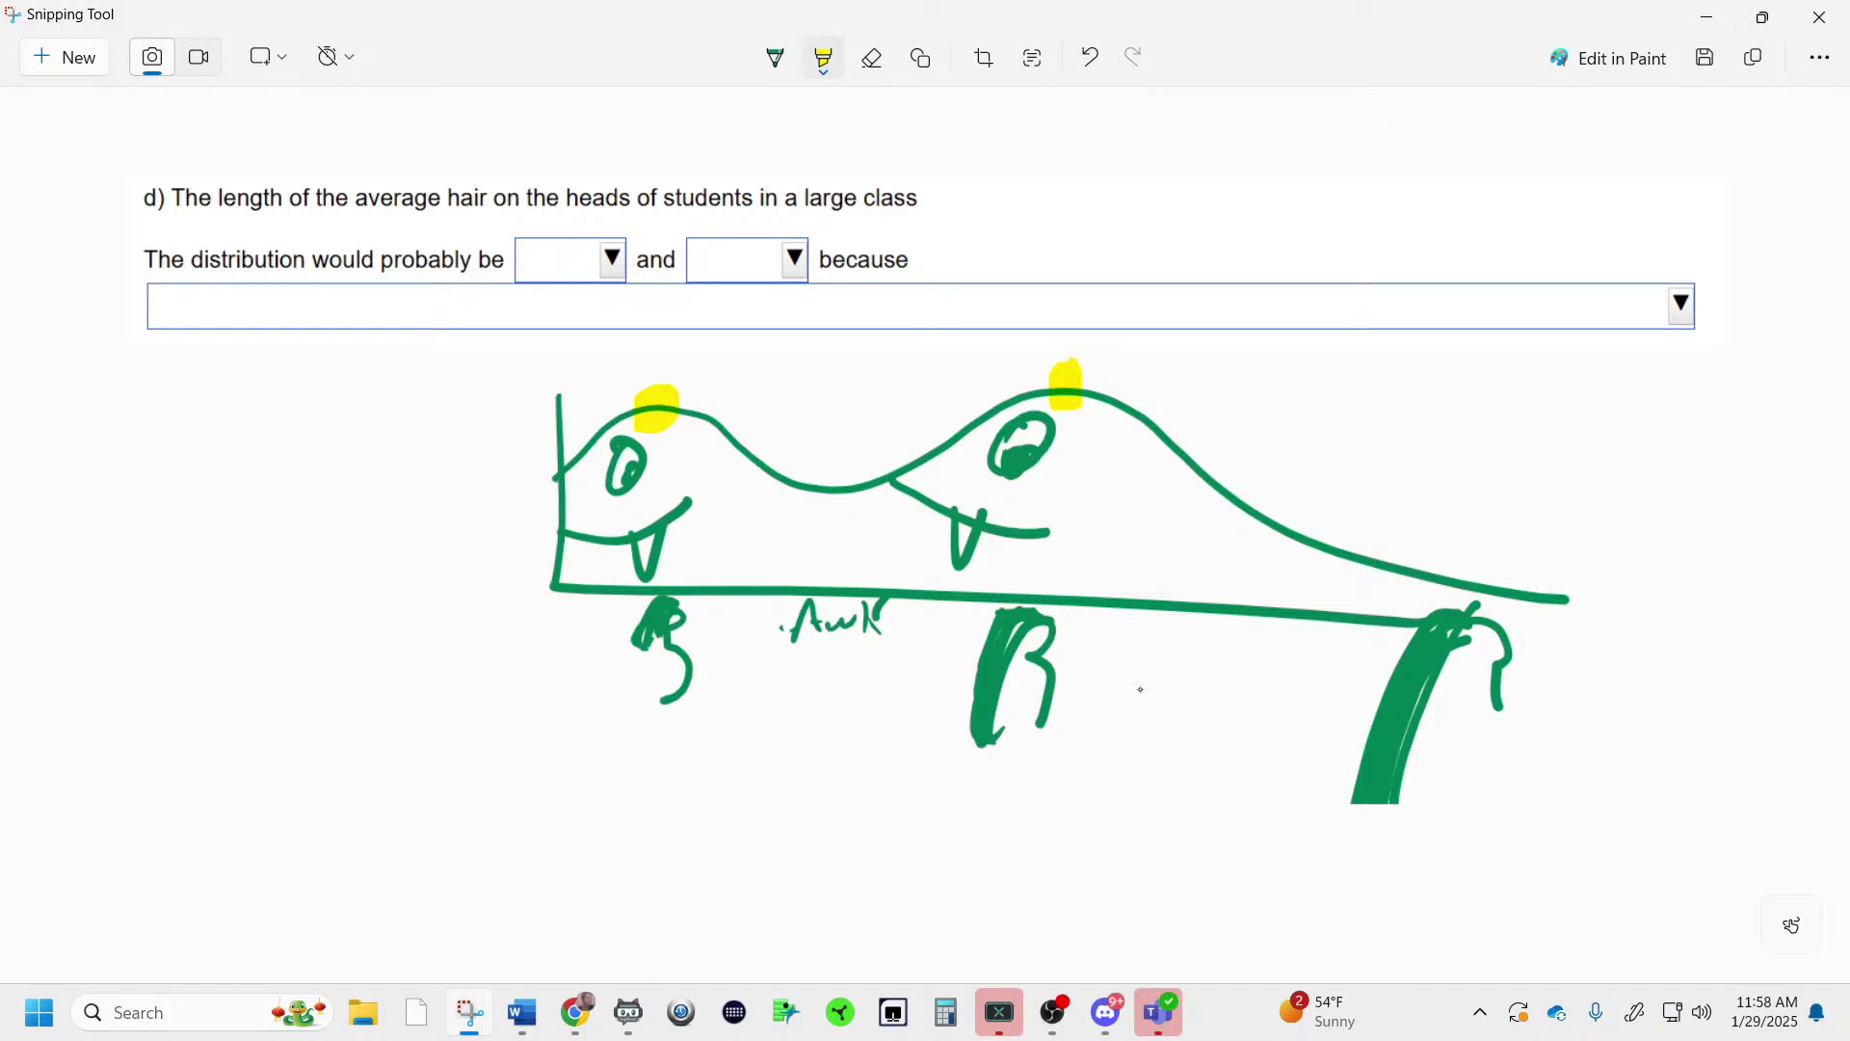
{"action": "mouse_move", "coordinate": [1043, 457]}
{"action": "left_mouse_down"}
{"action": "mouse_move", "coordinate": [1024, 474]}
{"action": "mouse_move", "coordinate": [1008, 453]}
{"action": "left_mouse_up"}
{"action": "left_click_drag", "start_coordinate": [644, 465], "coordinate": [631, 490]}
{"action": "mouse_move", "coordinate": [1628, 632]}
{"action": "left_mouse_down"}
{"action": "mouse_move", "coordinate": [1630, 660]}
{"action": "mouse_move", "coordinate": [1243, 608]}
{"action": "mouse_move", "coordinate": [1147, 619]}
{"action": "left_mouse_up"}
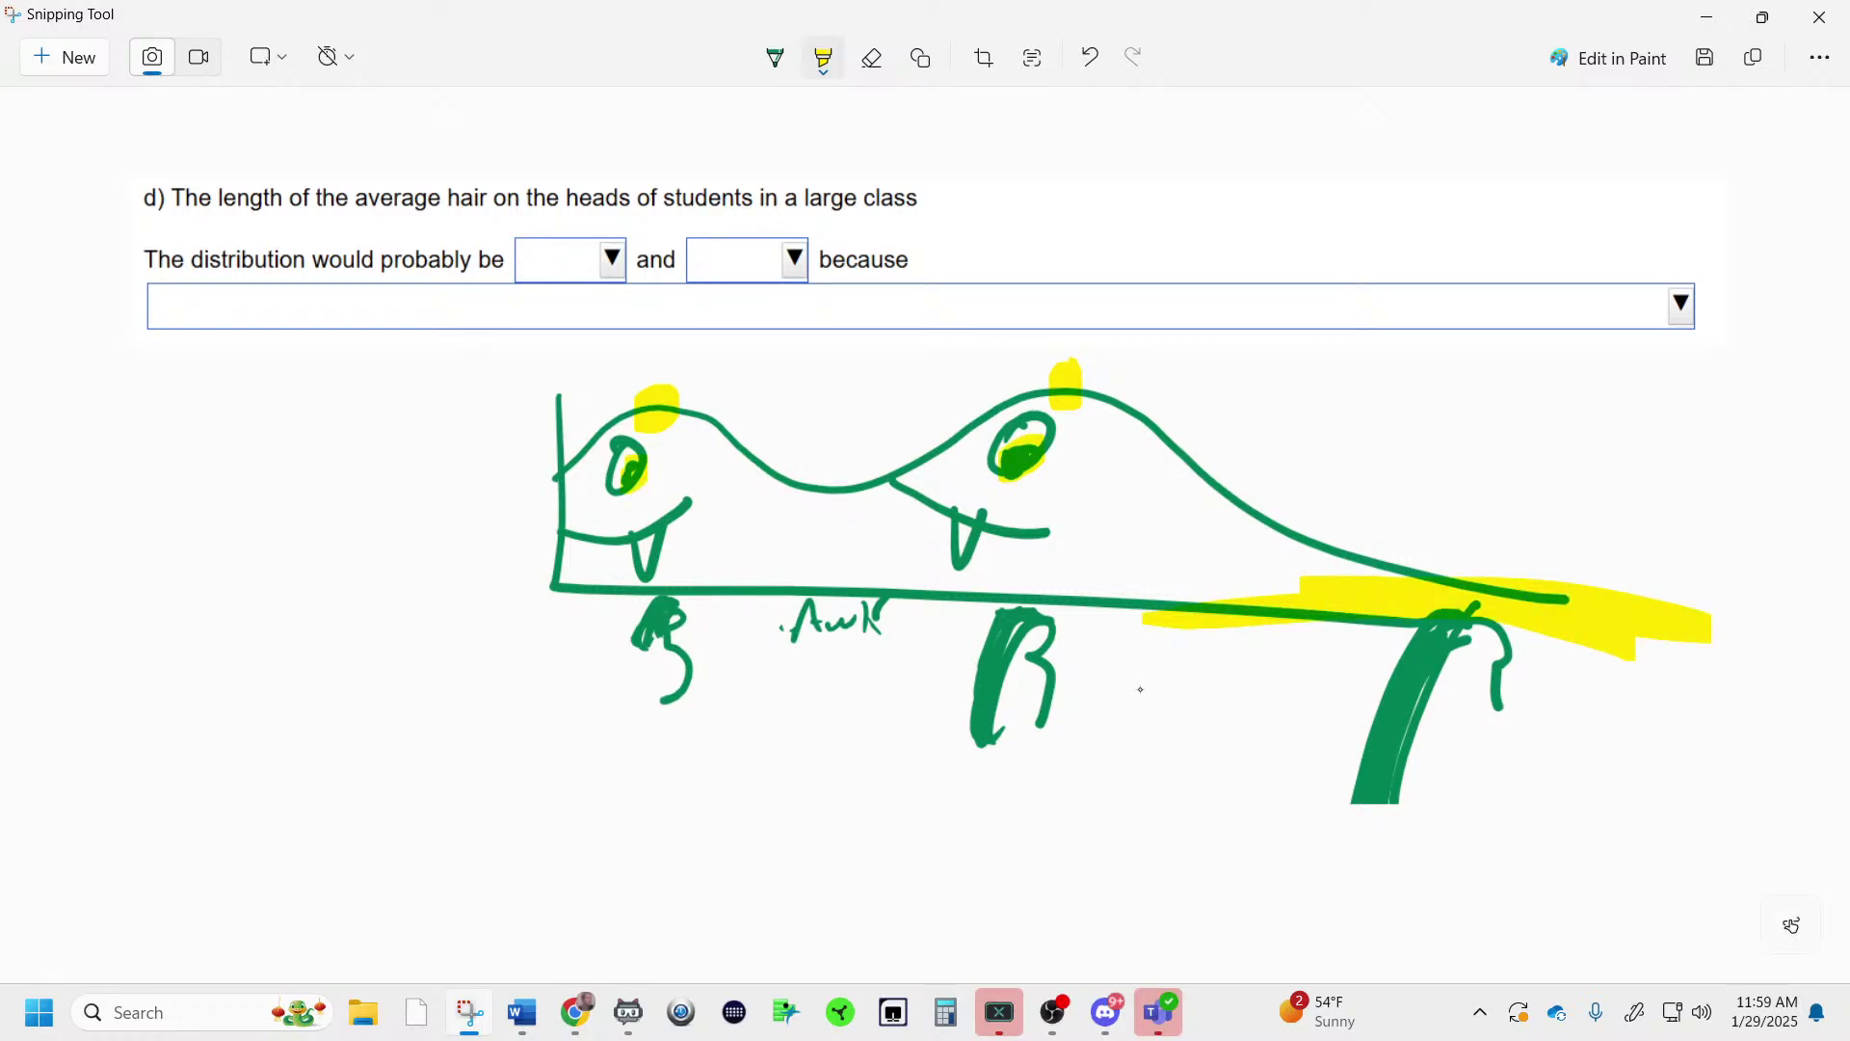
- Return to the homework in Chrome and describe the part d distribution as bimodal and skewed
{"action": "left_click", "coordinate": [1707, 16]}
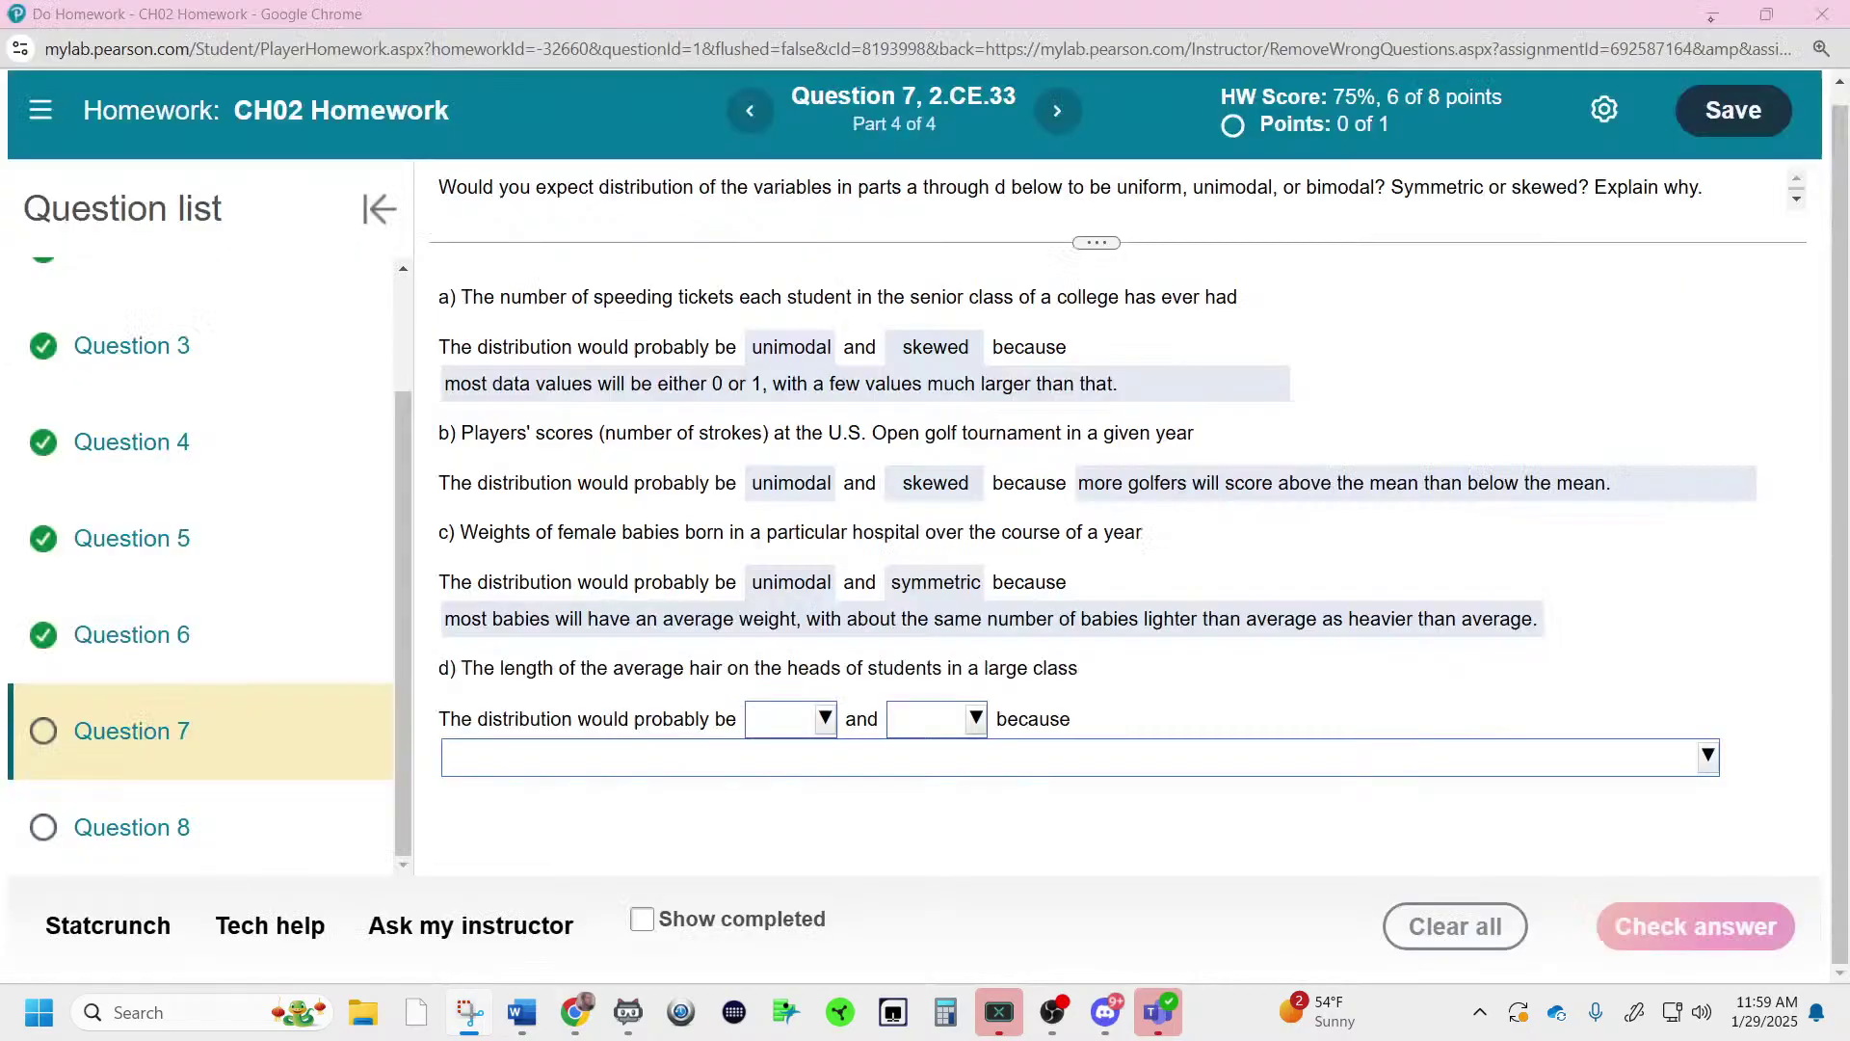
{"action": "left_click", "coordinate": [812, 738]}
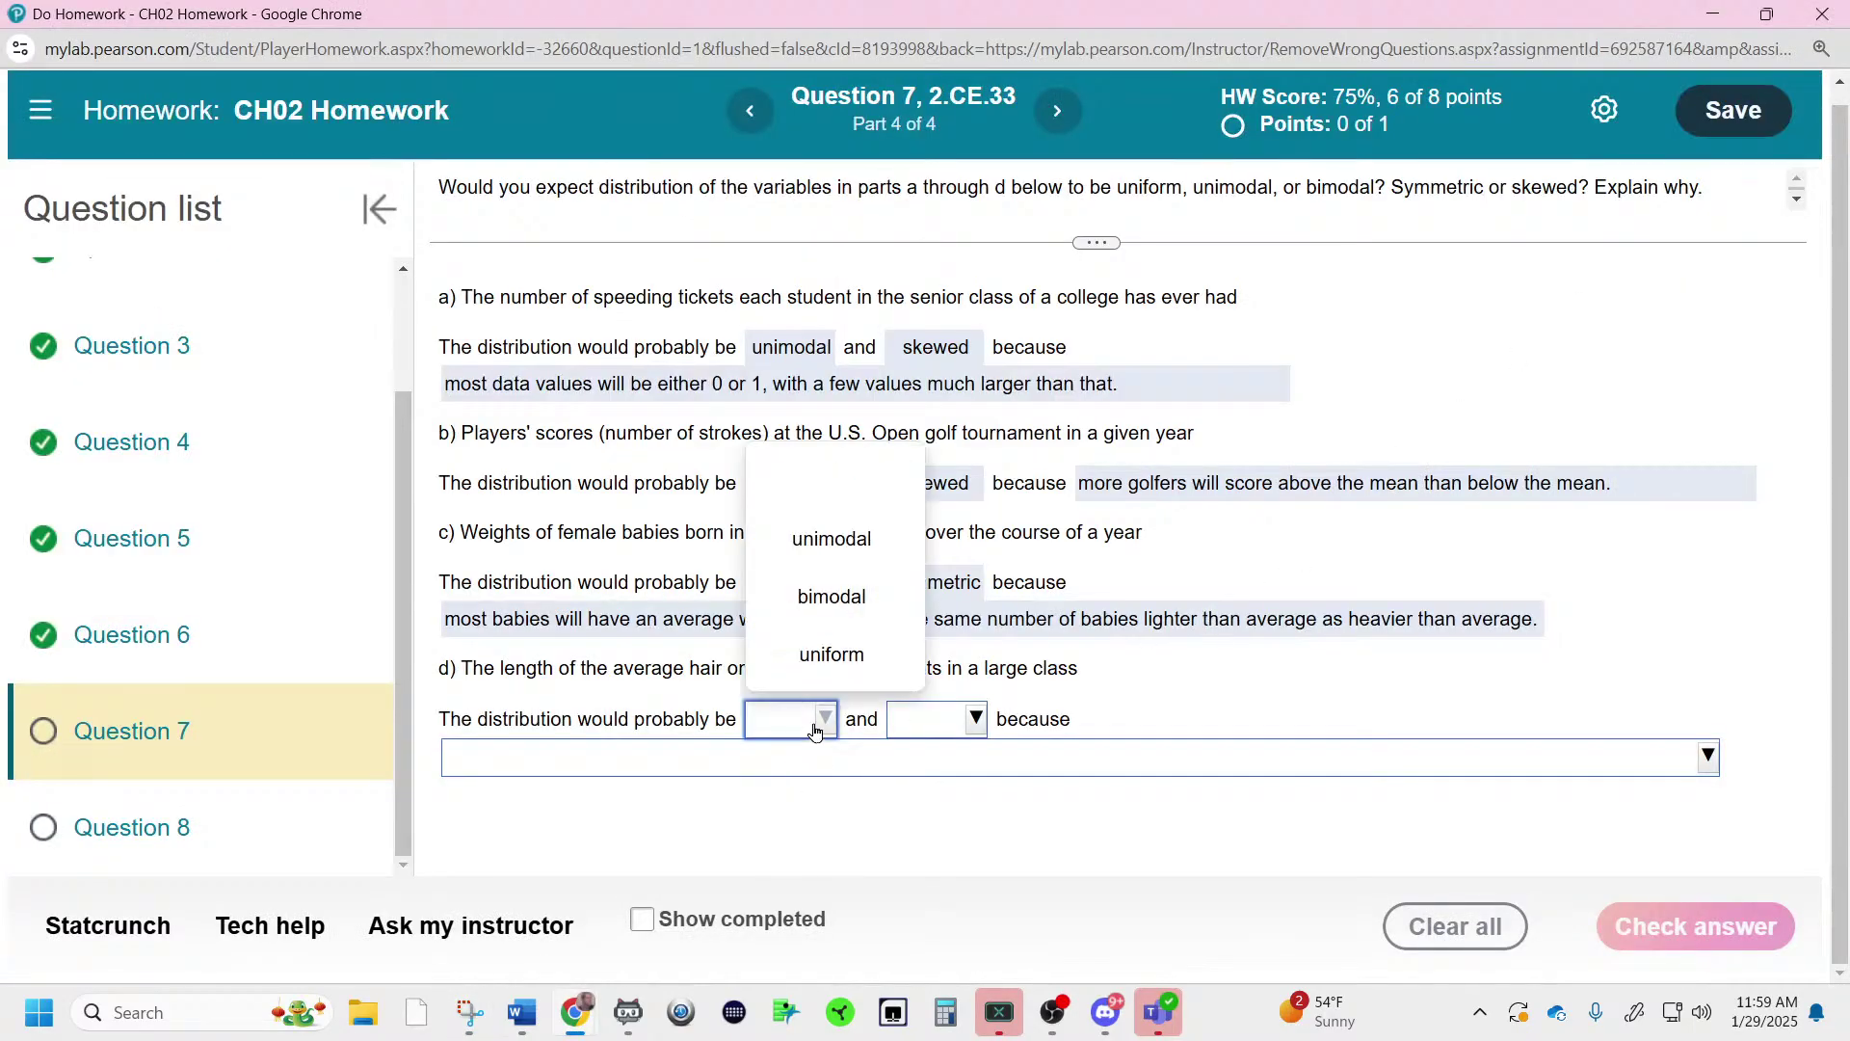
{"action": "left_click", "coordinate": [872, 598]}
{"action": "left_click", "coordinate": [964, 733]}
{"action": "left_click", "coordinate": [978, 841]}
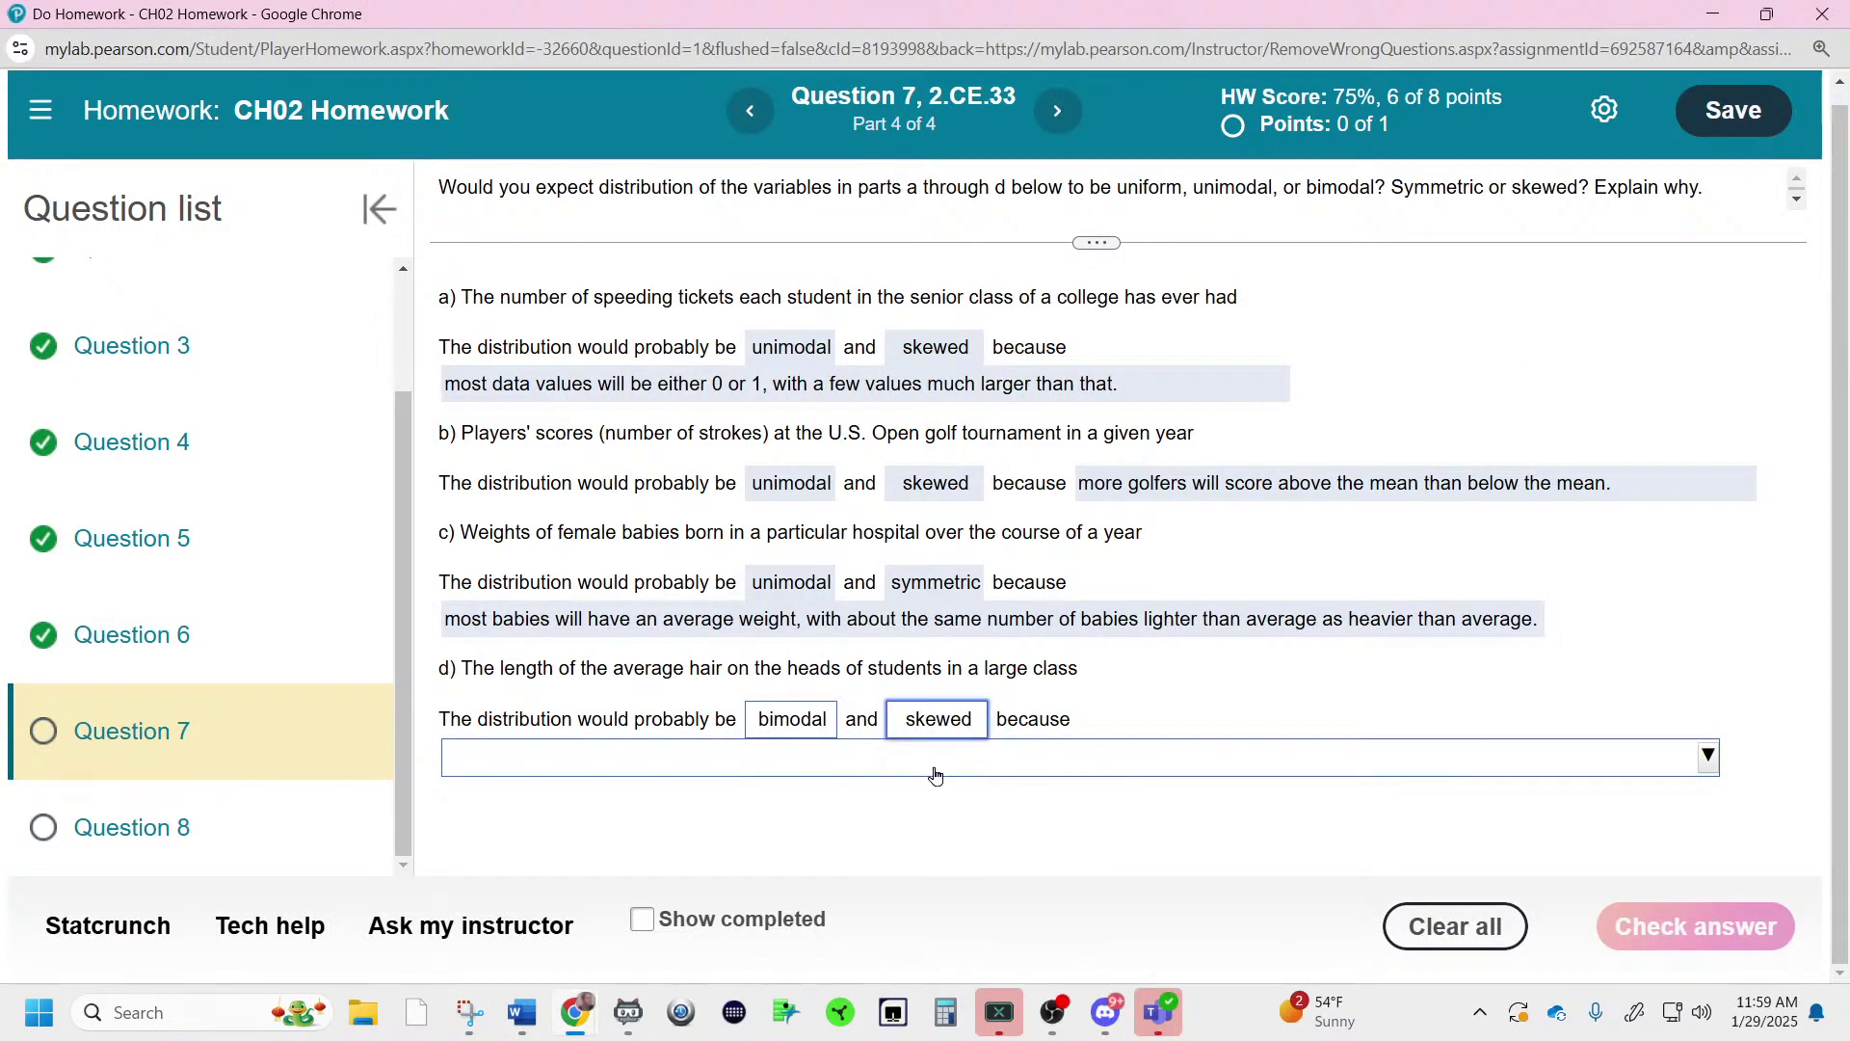
- Give the part d reason starting "men's and women's distributions may have different modes", check the answer and go to the next question
{"action": "left_click", "coordinate": [934, 772]}
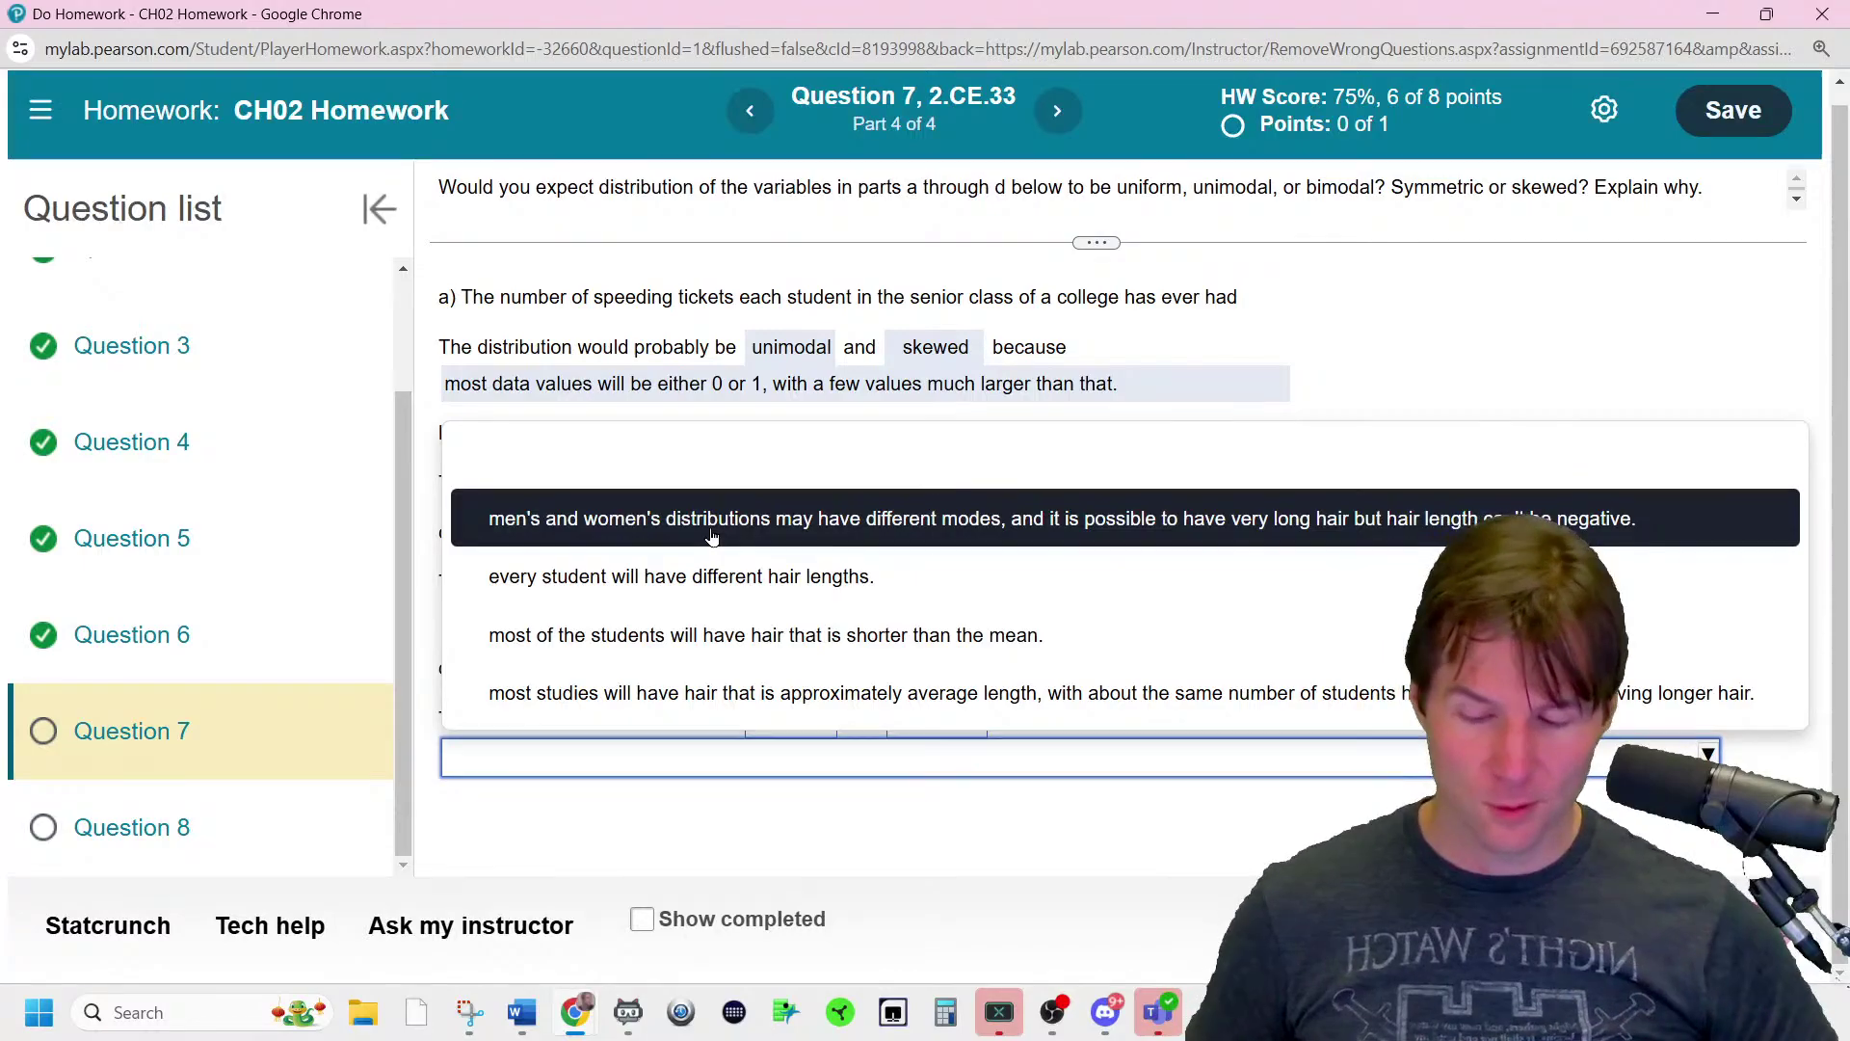
{"action": "left_click", "coordinate": [712, 537]}
{"action": "left_click", "coordinate": [1725, 926]}
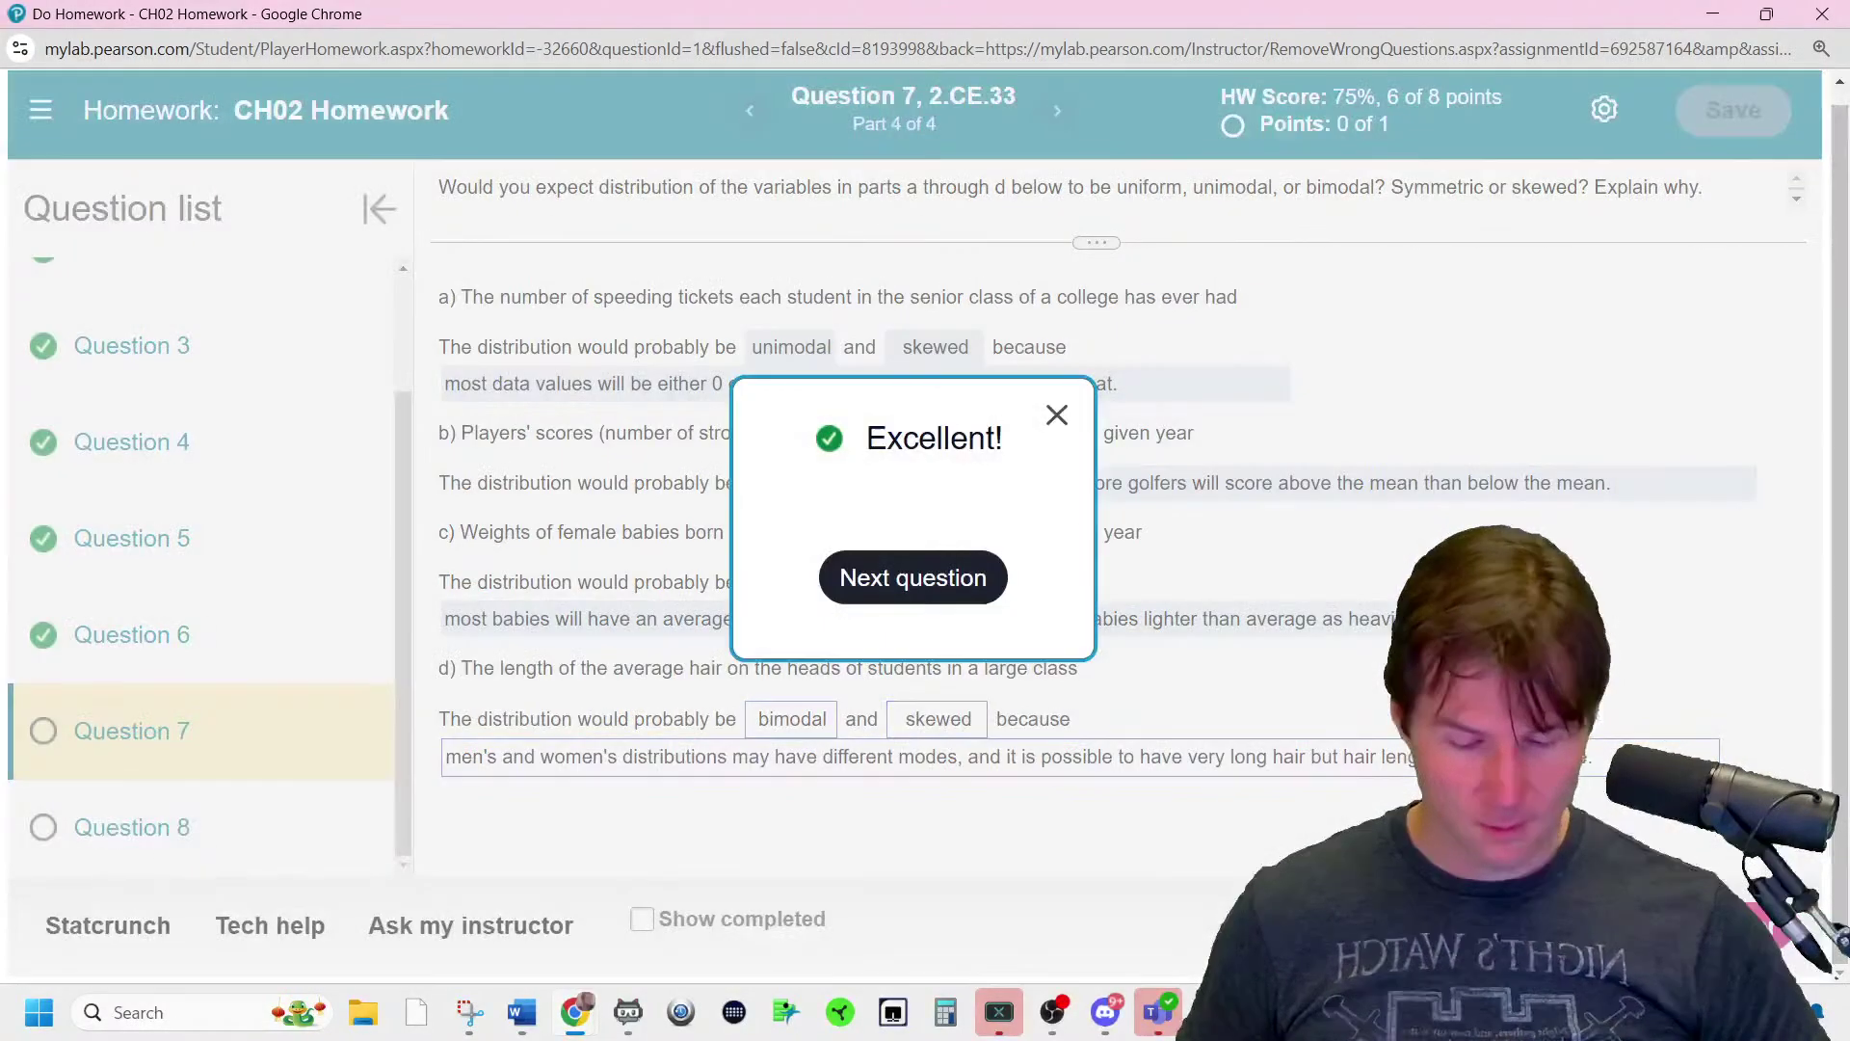
{"action": "left_click", "coordinate": [955, 597]}
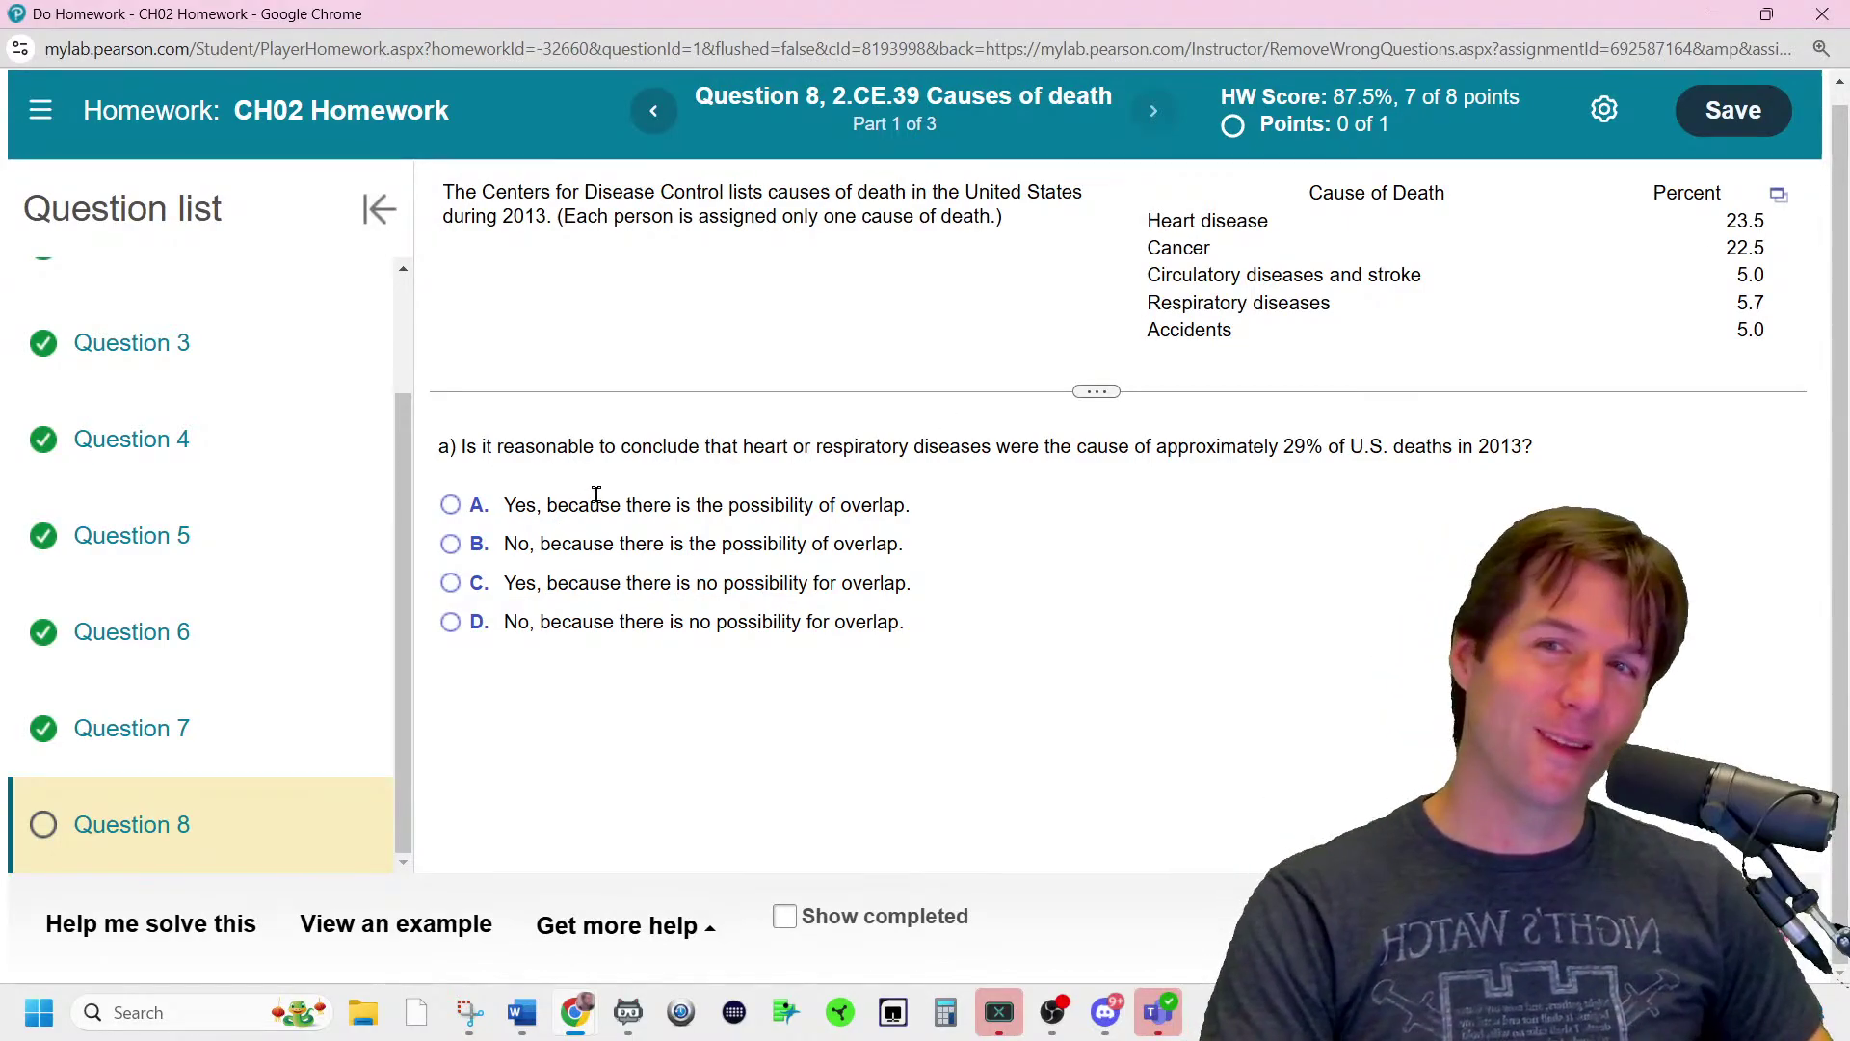
- Try answer A, "Yes, because there is the possibility of overlap", for part a of the causes of death question
{"action": "left_click", "coordinate": [687, 502]}
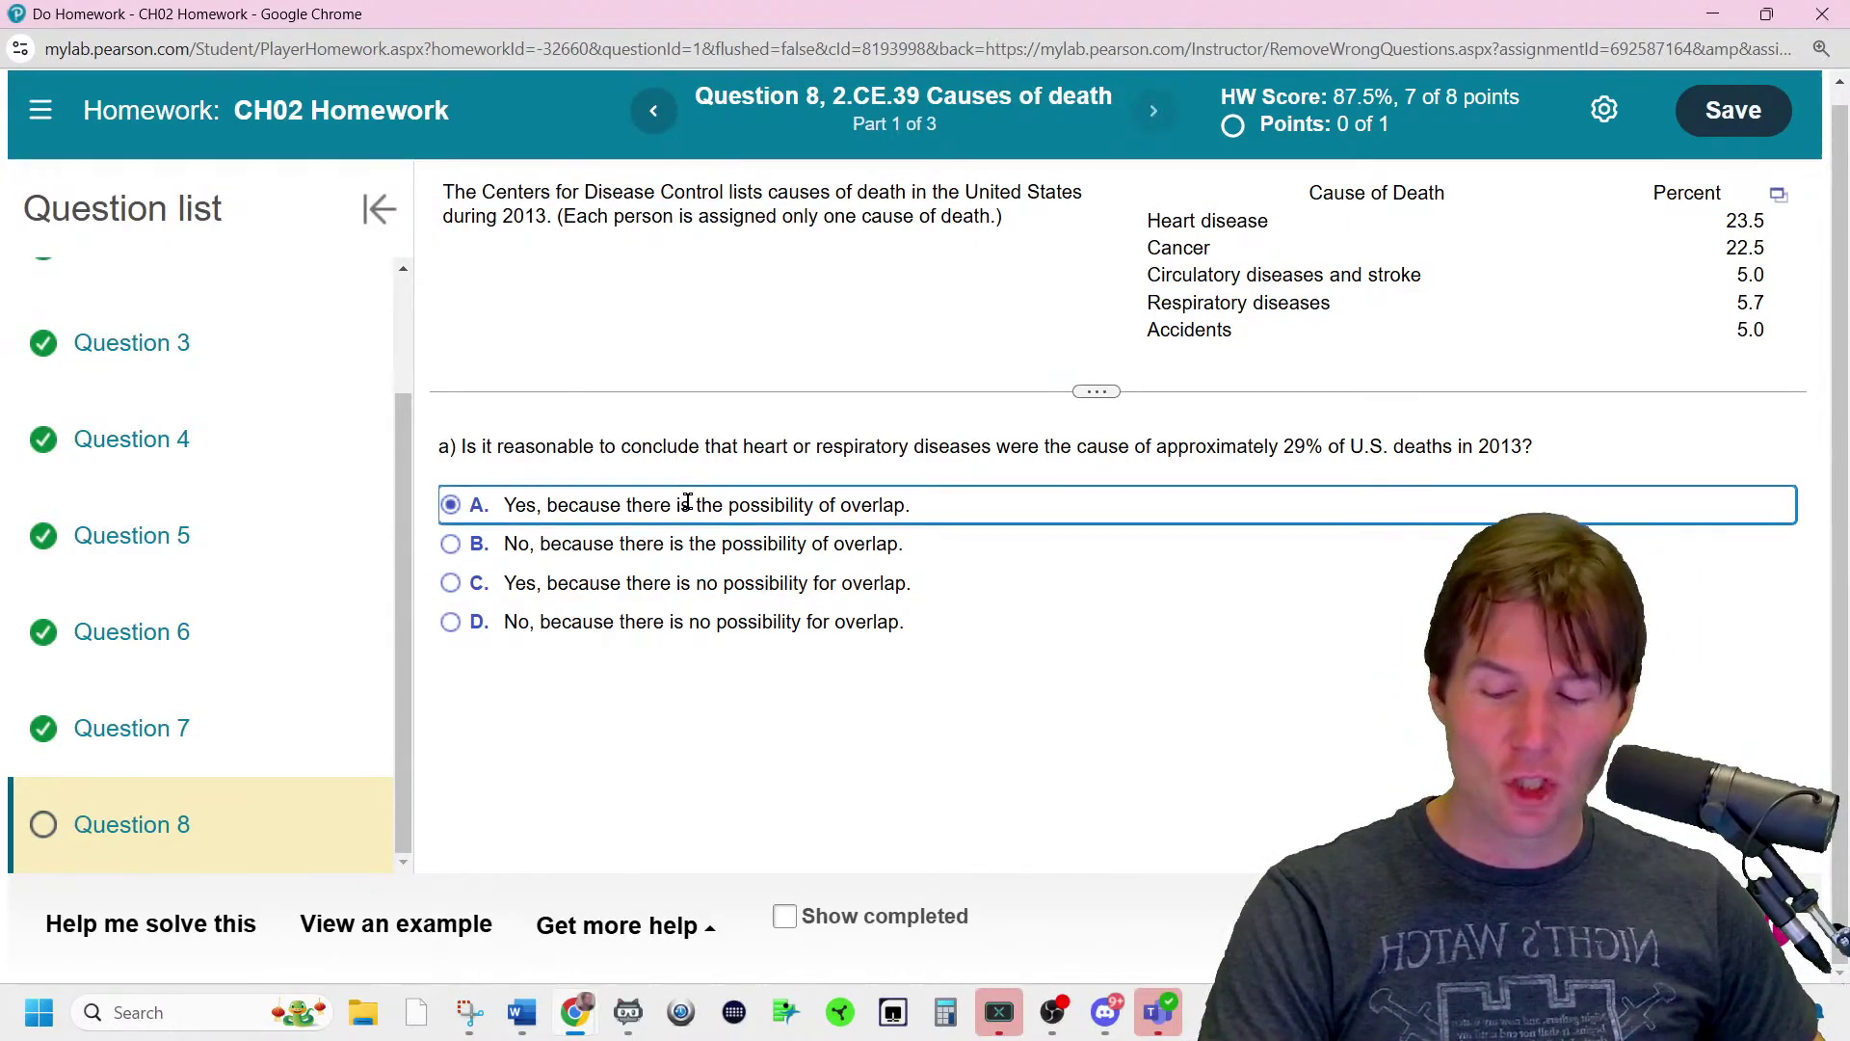
{"action": "left_click", "coordinate": [1730, 923]}
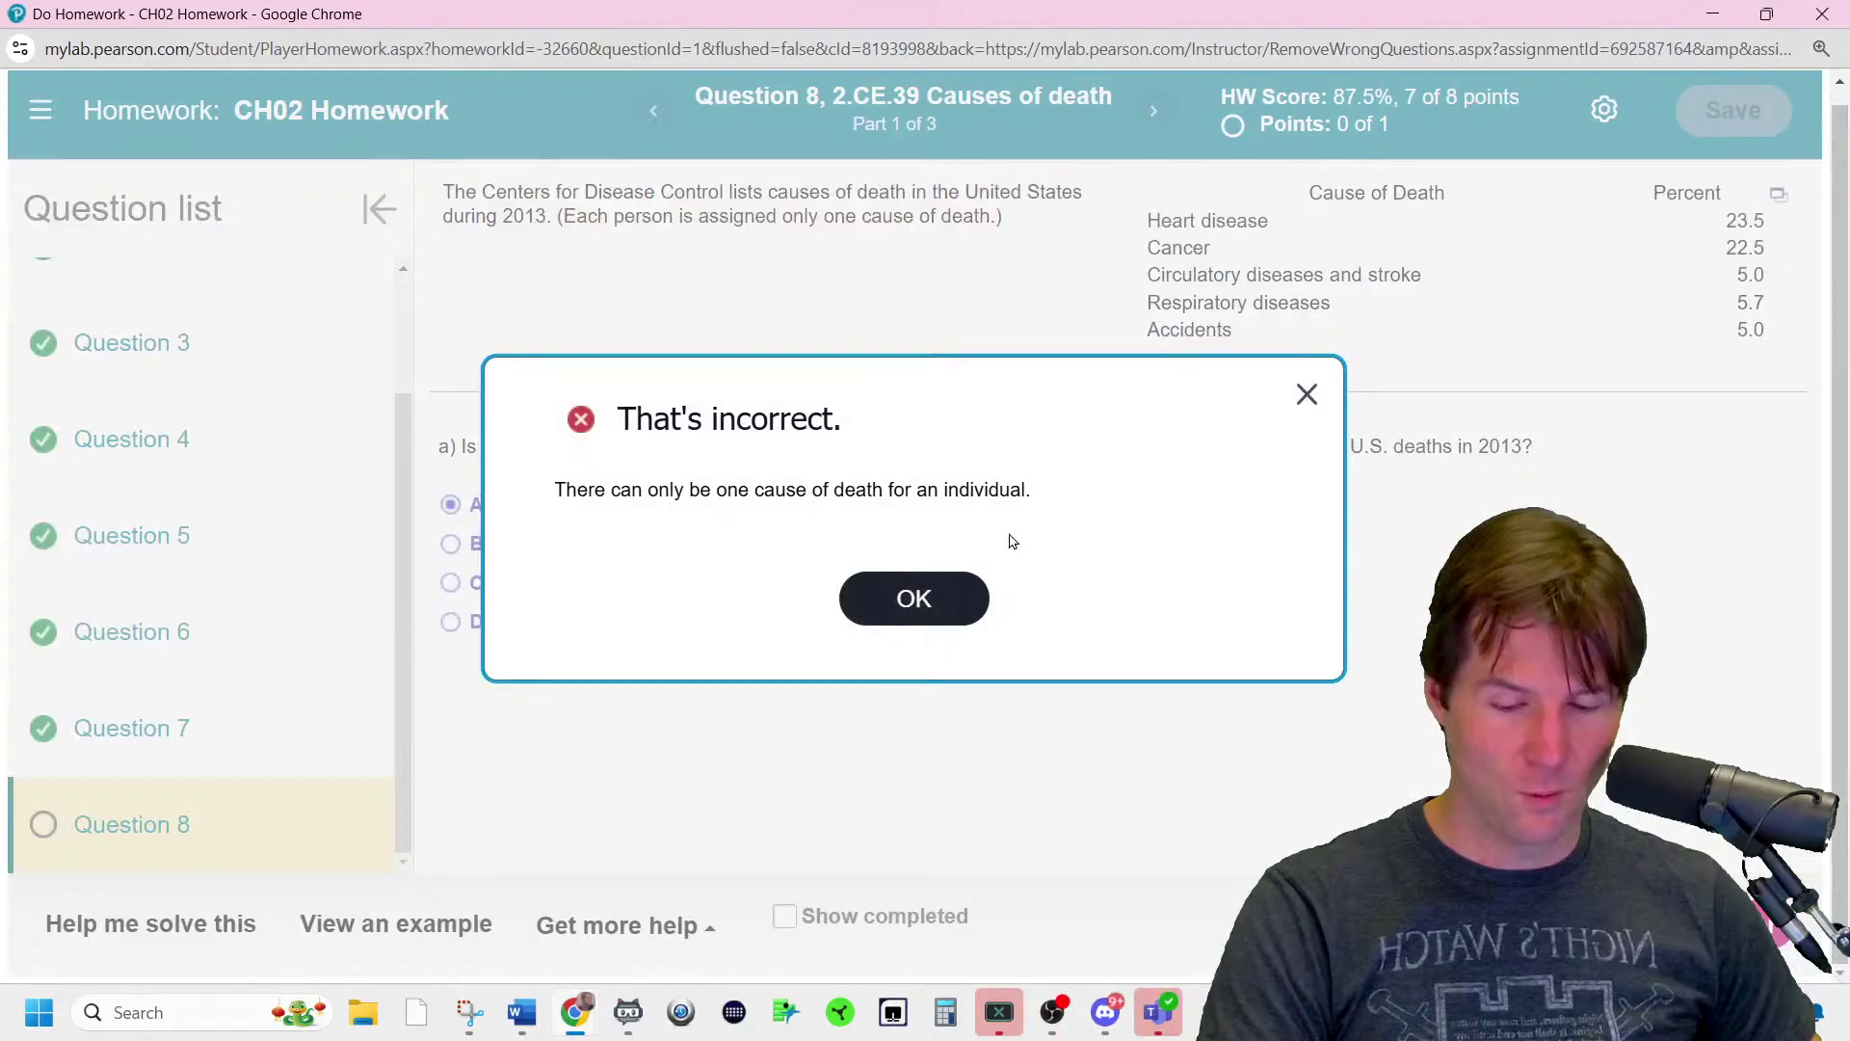
{"action": "left_click", "coordinate": [1307, 394]}
- Answer part a with C, "Yes, because there is no possibility for overlap", and check the answer
{"action": "left_click", "coordinate": [827, 578]}
{"action": "left_click", "coordinate": [1730, 923]}
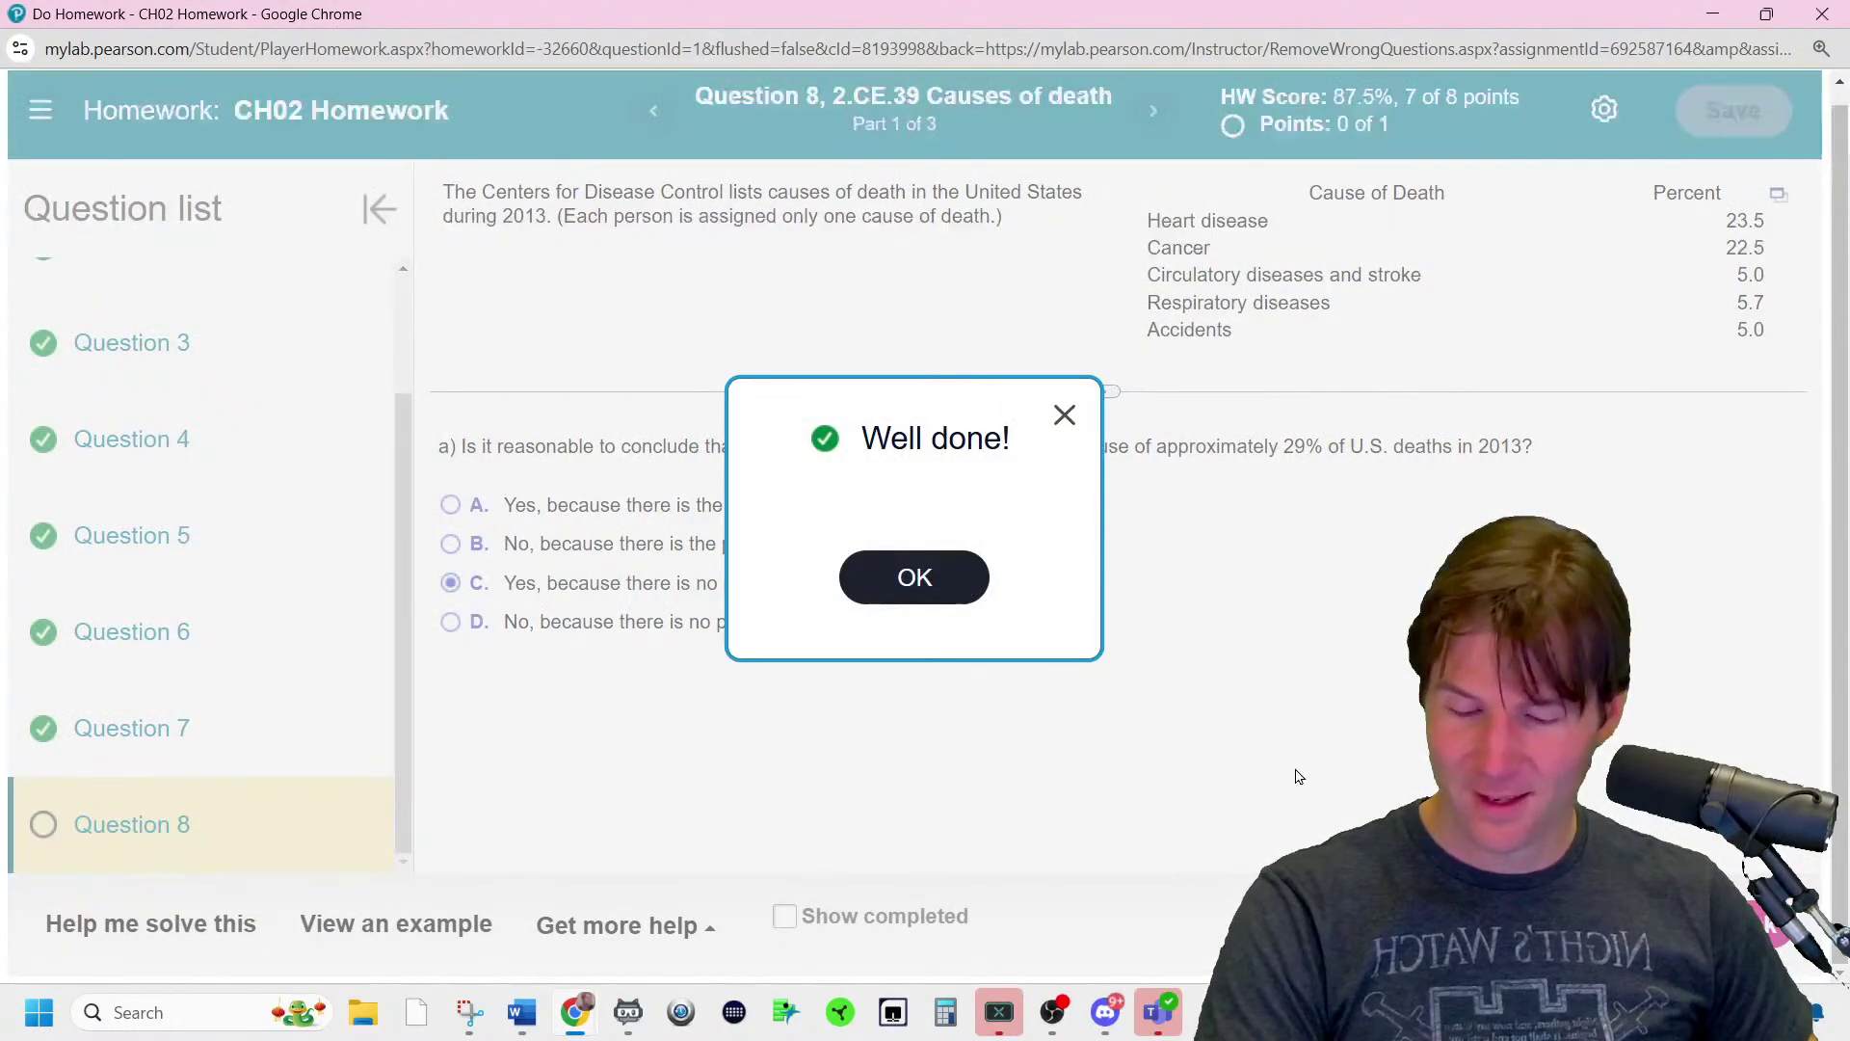
- In Calculator, add the listed percentages 23.5, 22.5, 5, 5.7 and 5, and subtract the sum from 100
{"action": "left_click", "coordinate": [882, 585]}
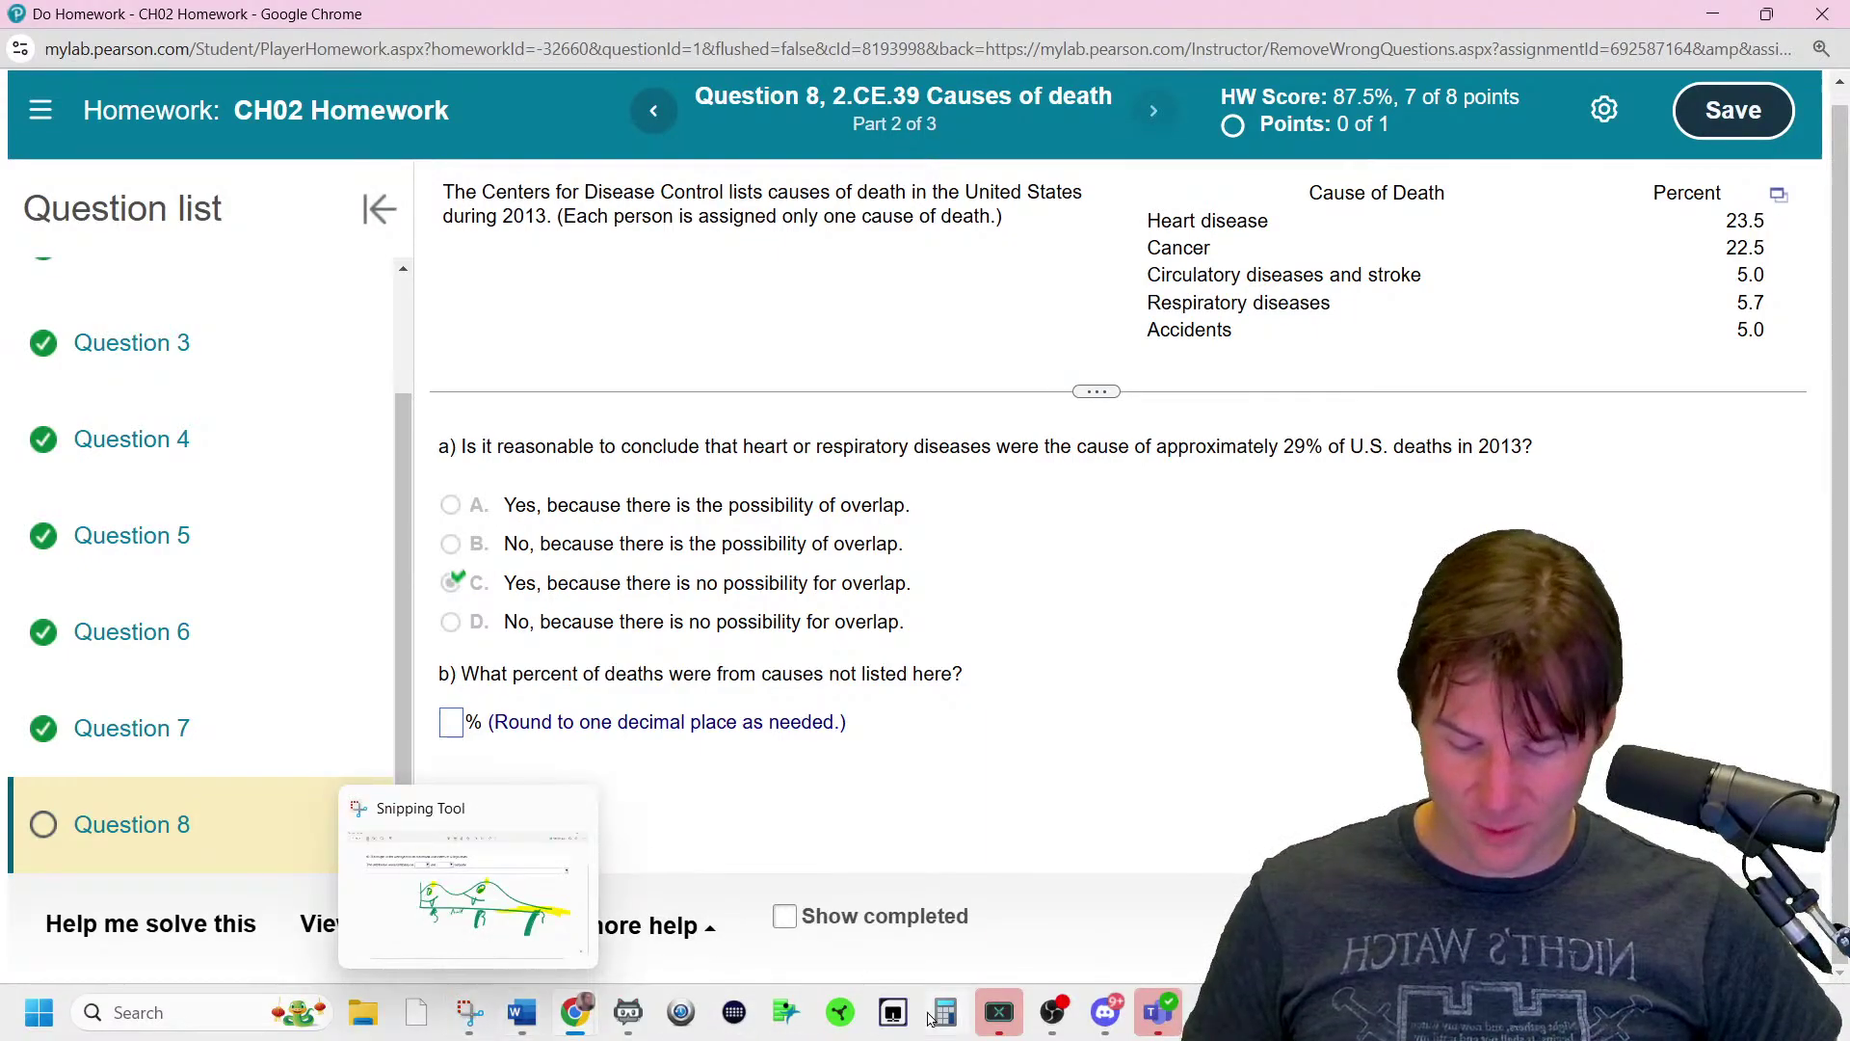
{"action": "left_click", "coordinate": [501, 897]}
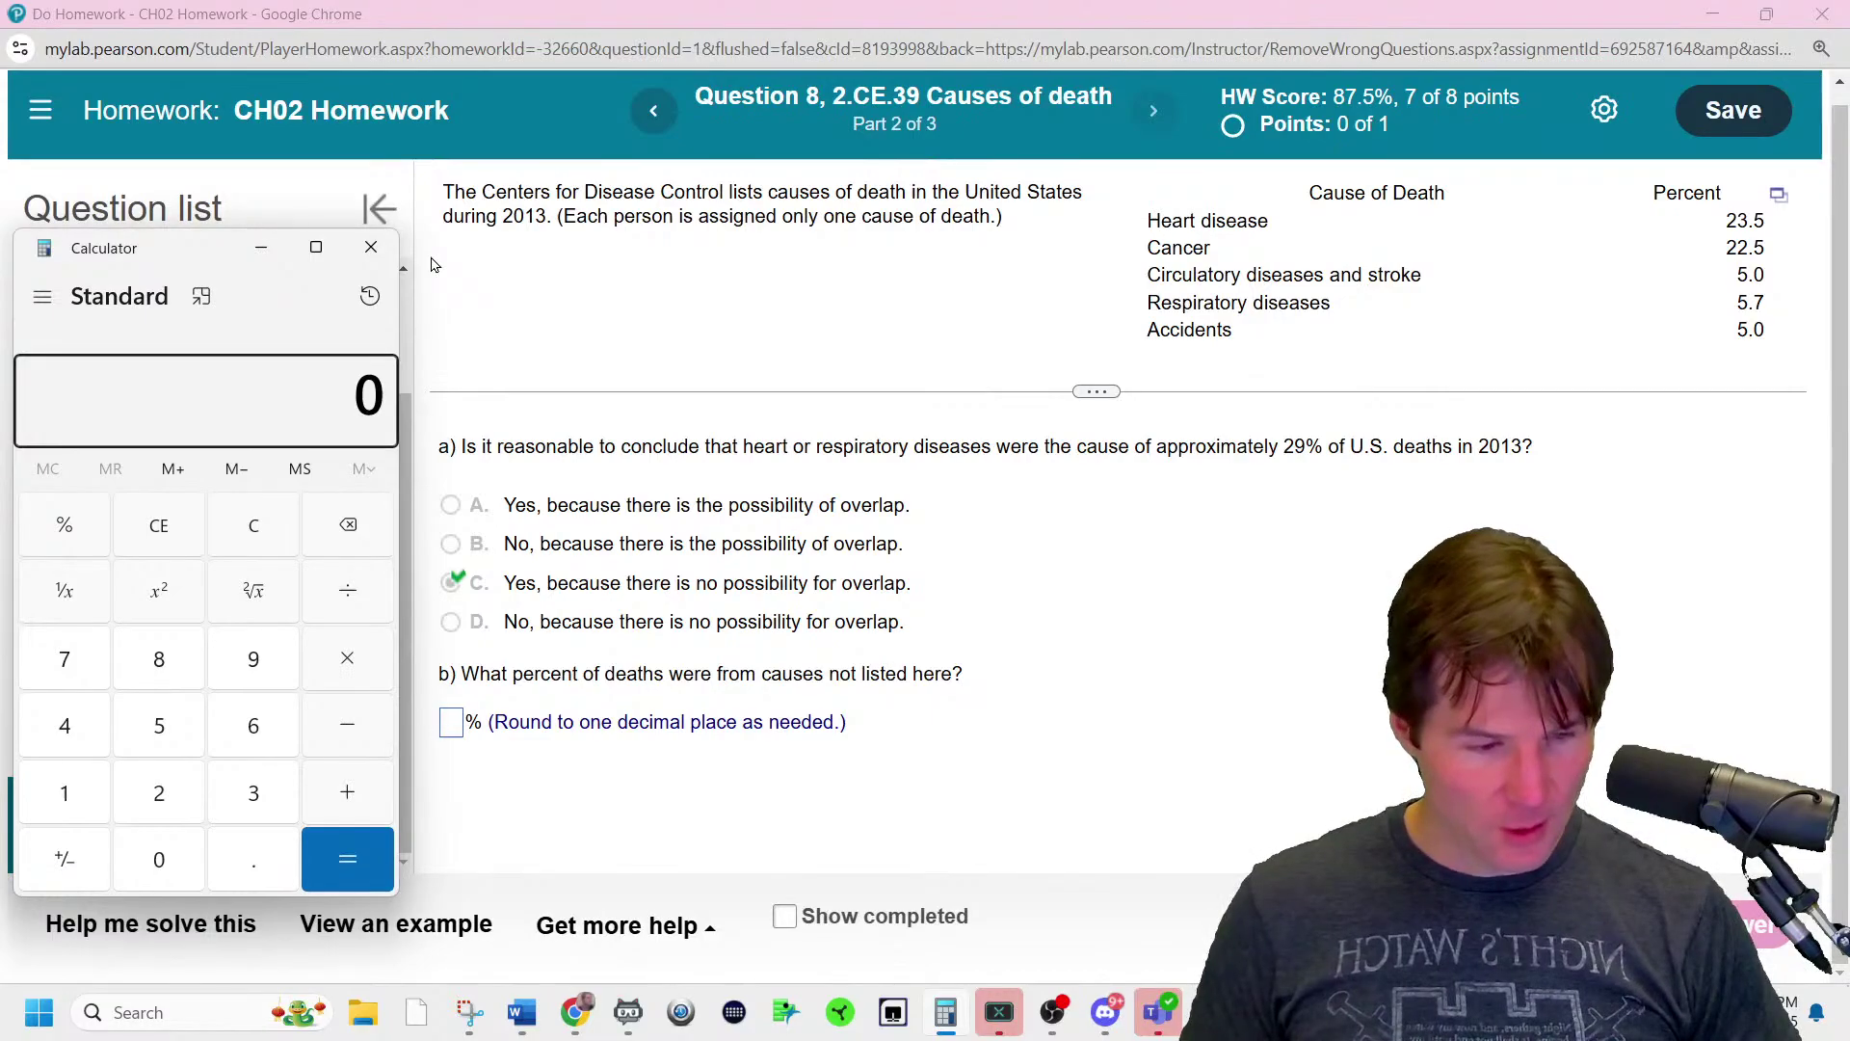
{"action": "type", "text": "23.5"}
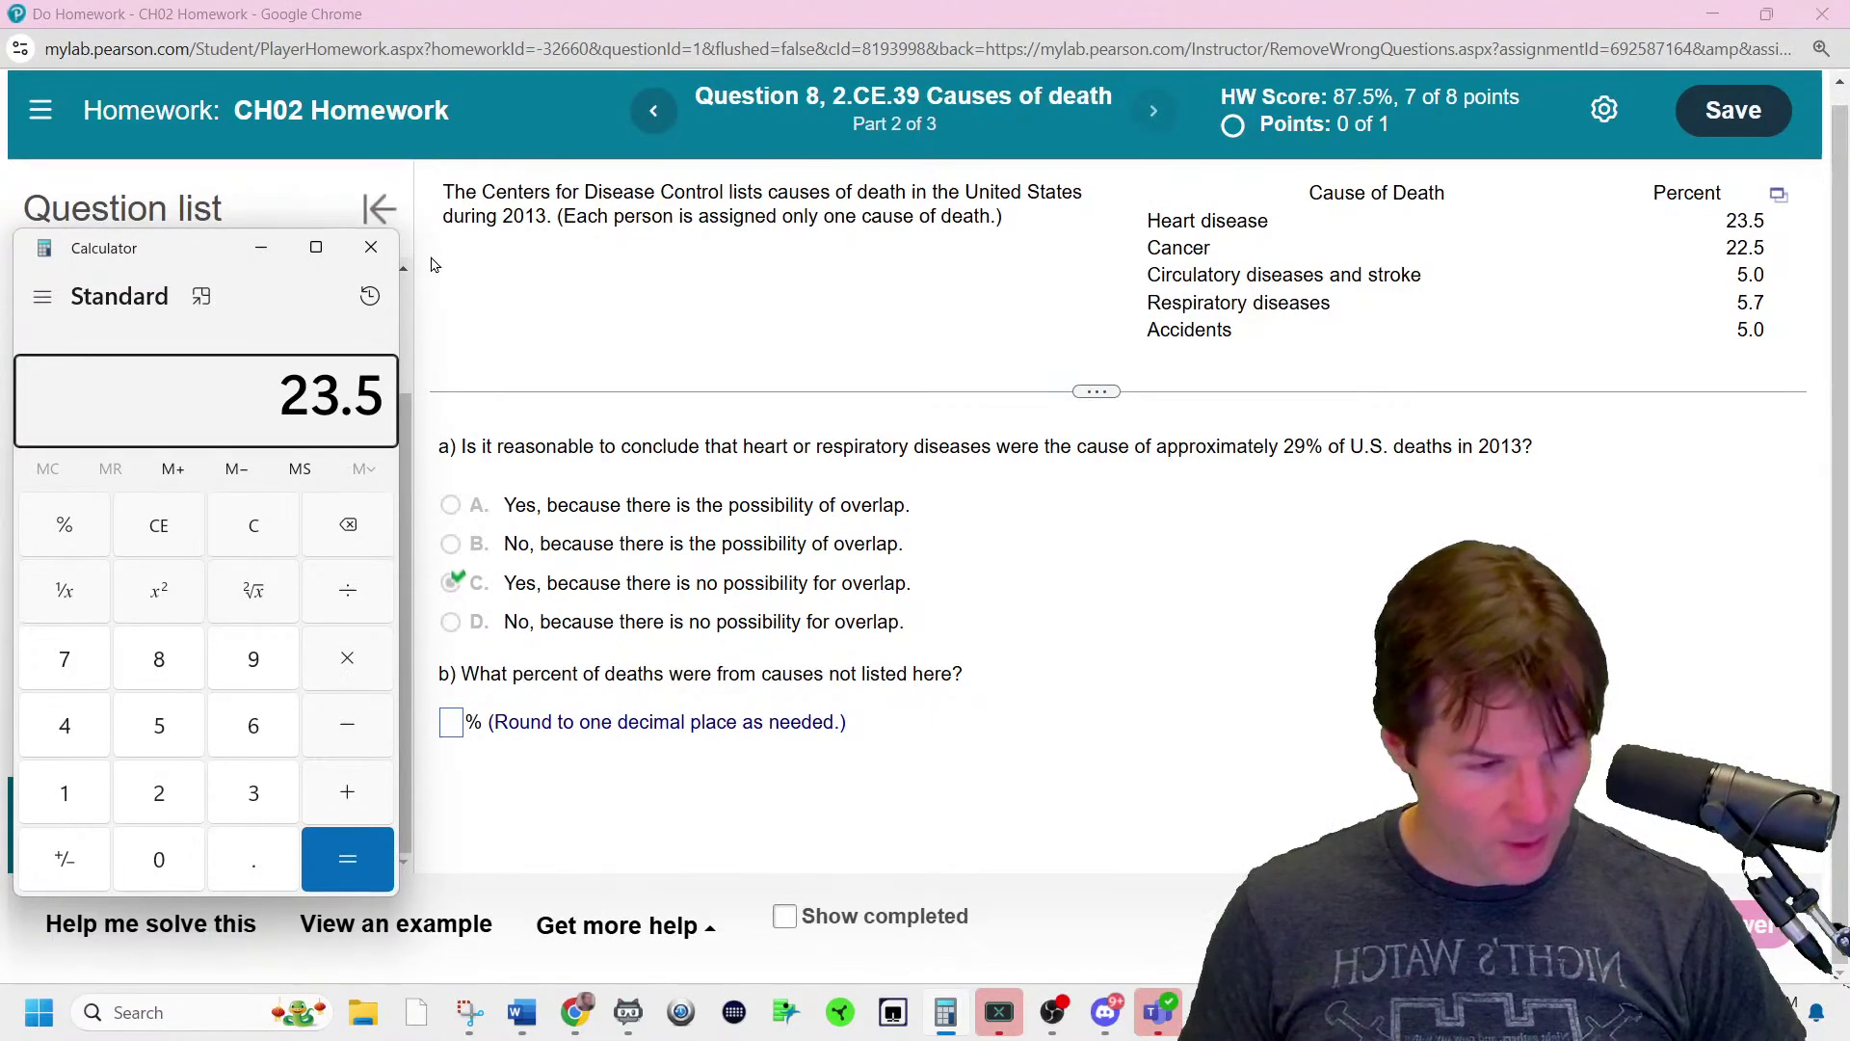
{"action": "type", "text": "+22.5+"}
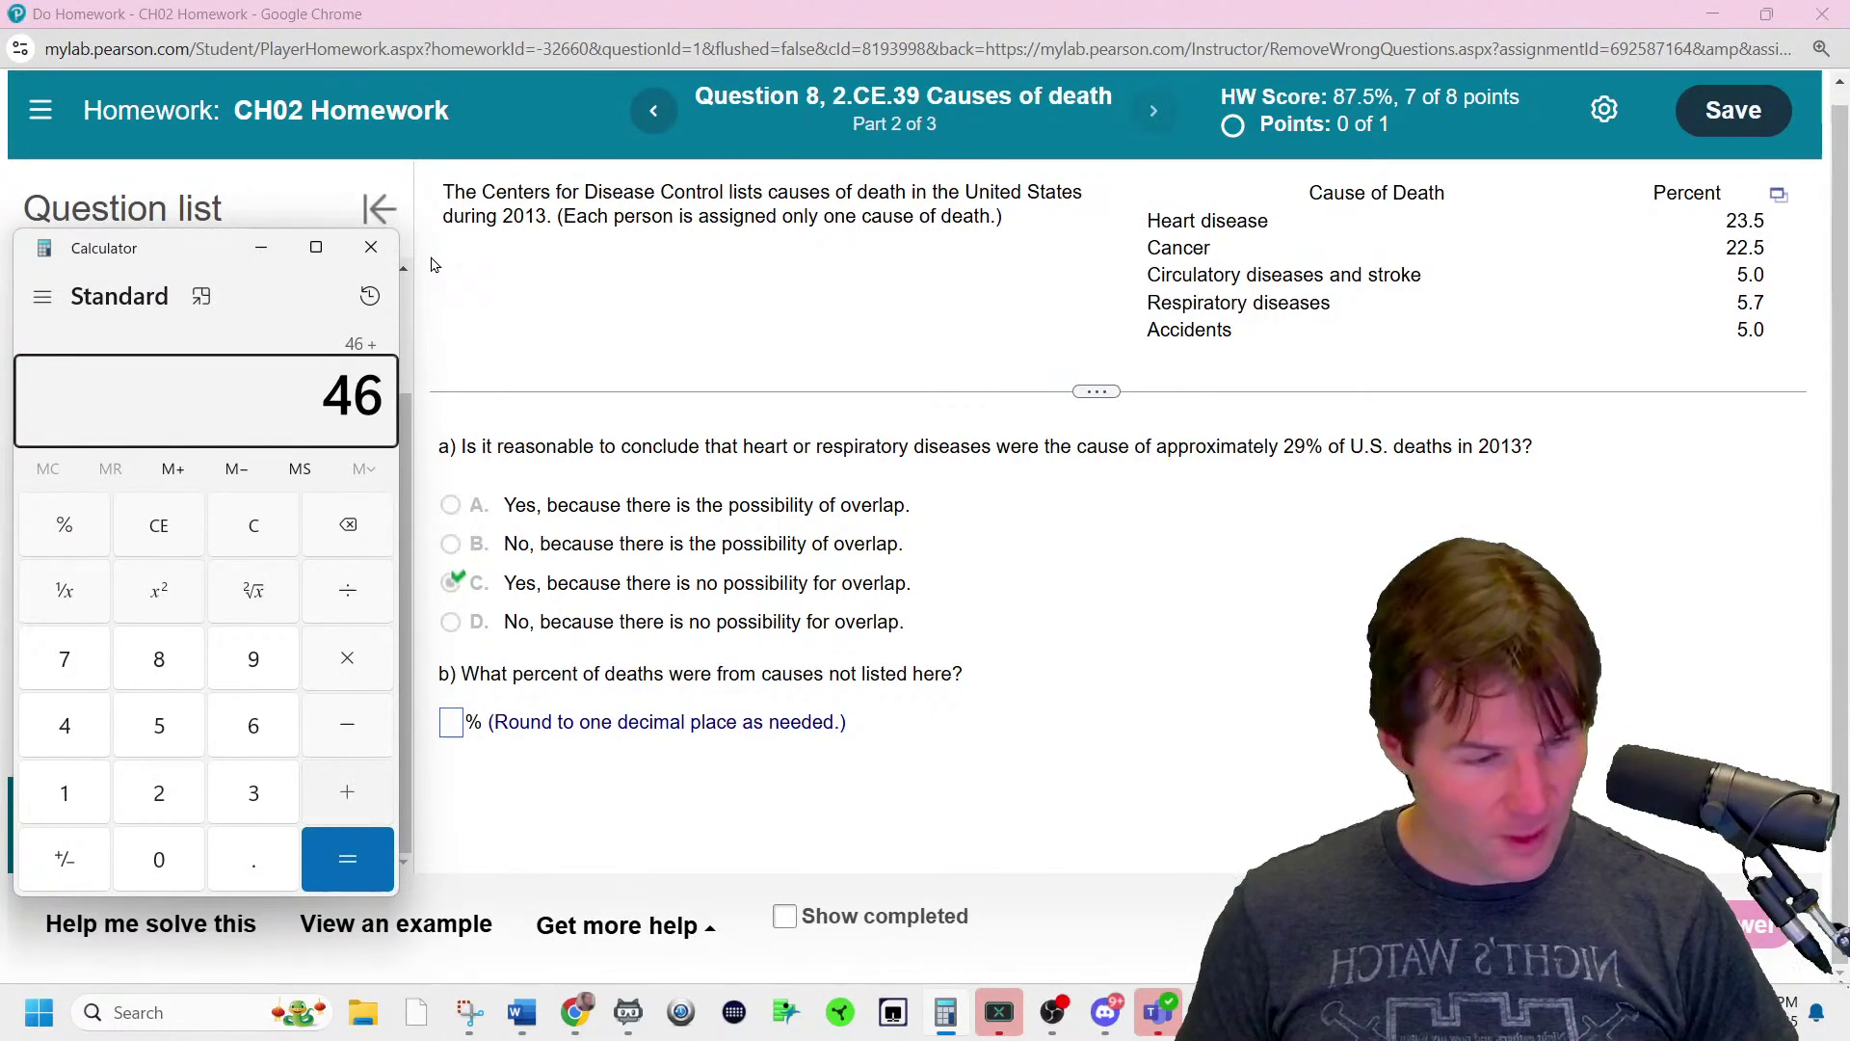
{"action": "type", "text": "5+5.7+5="}
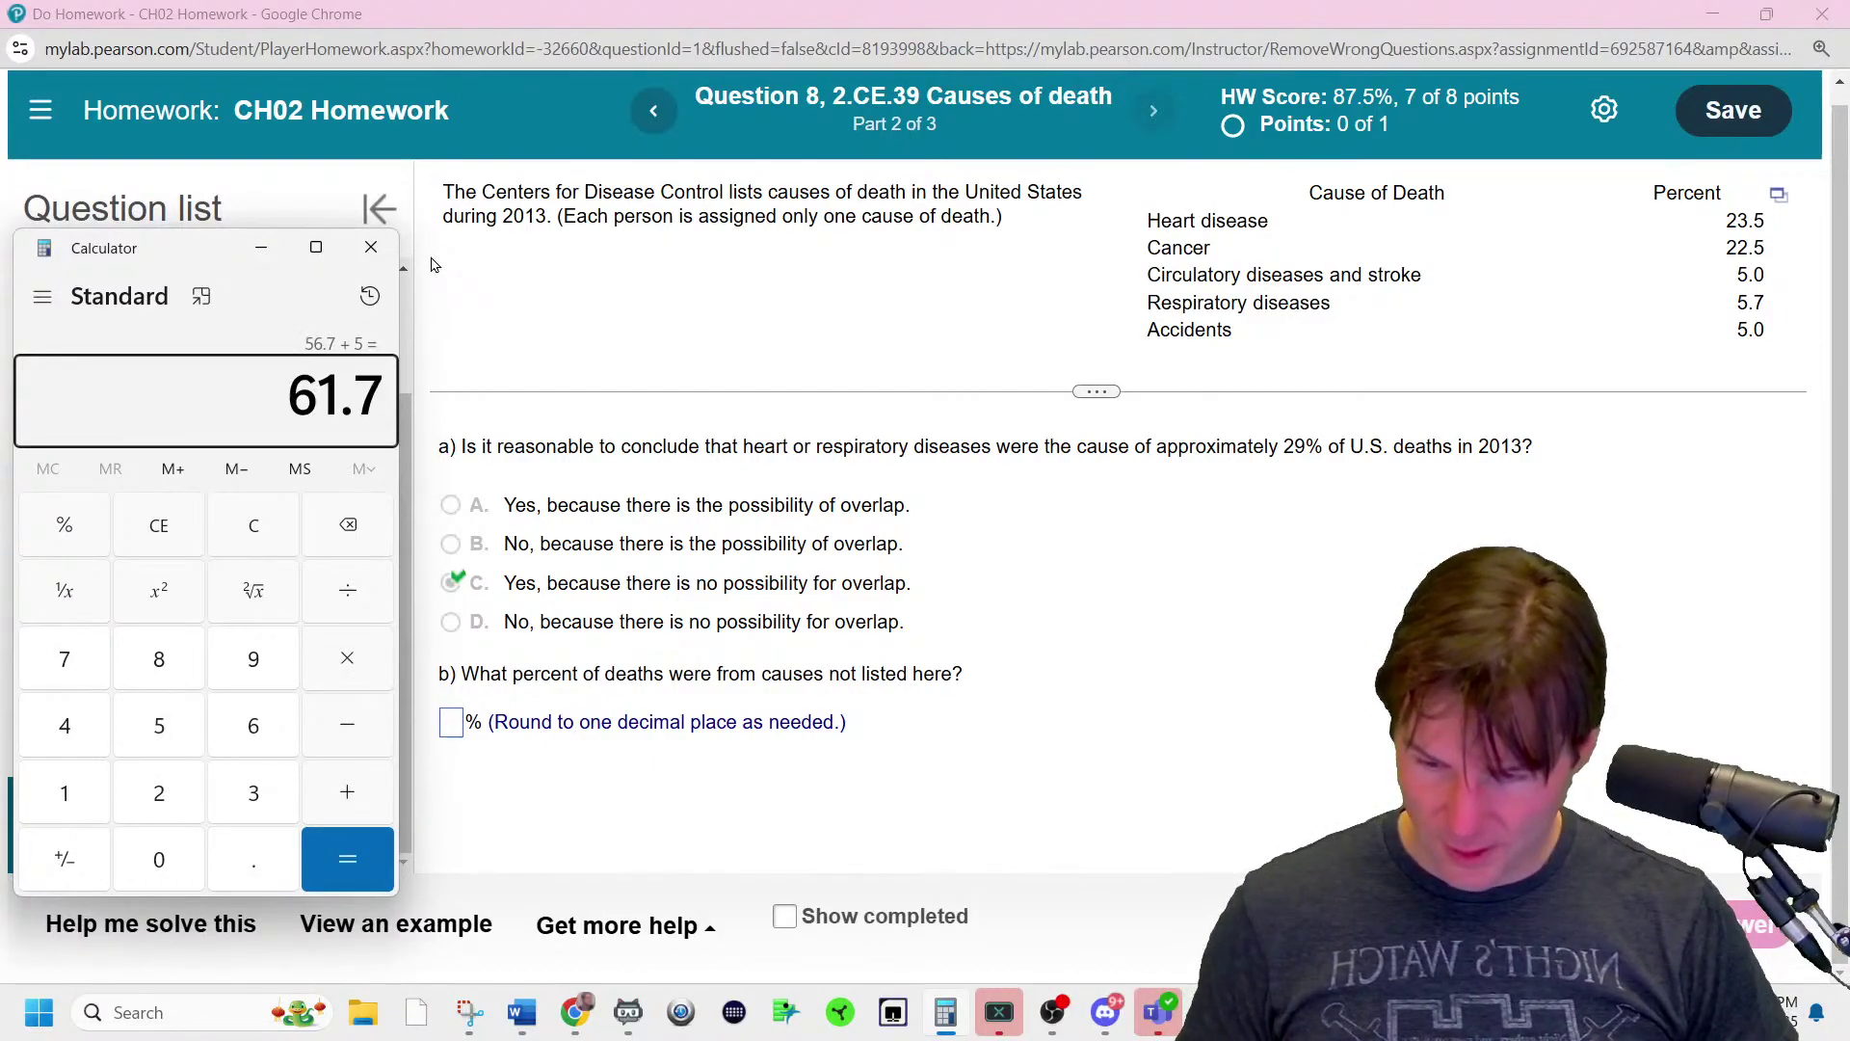
{"action": "type", "text": "100-61.7="}
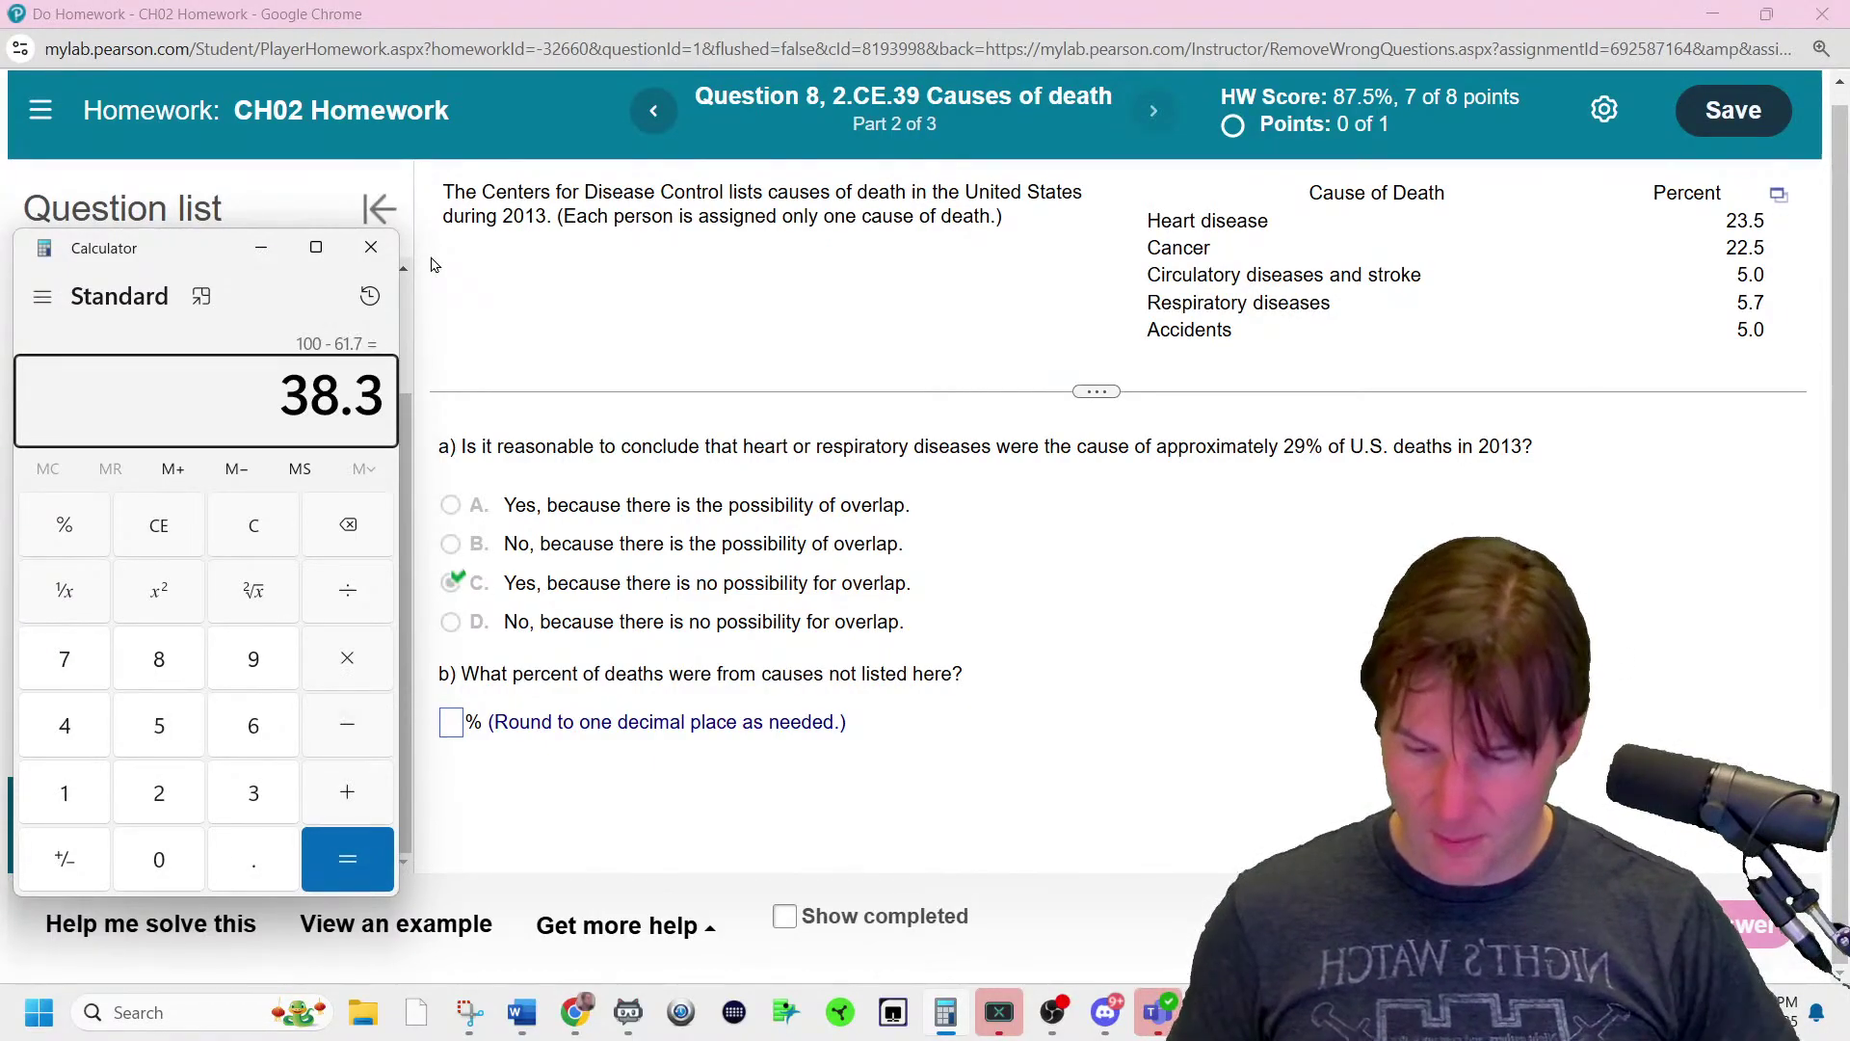
- Answer part b of the causes of death question with 38.3% and check the answer
{"action": "left_click", "coordinate": [452, 723]}
{"action": "type", "text": "38.3"}
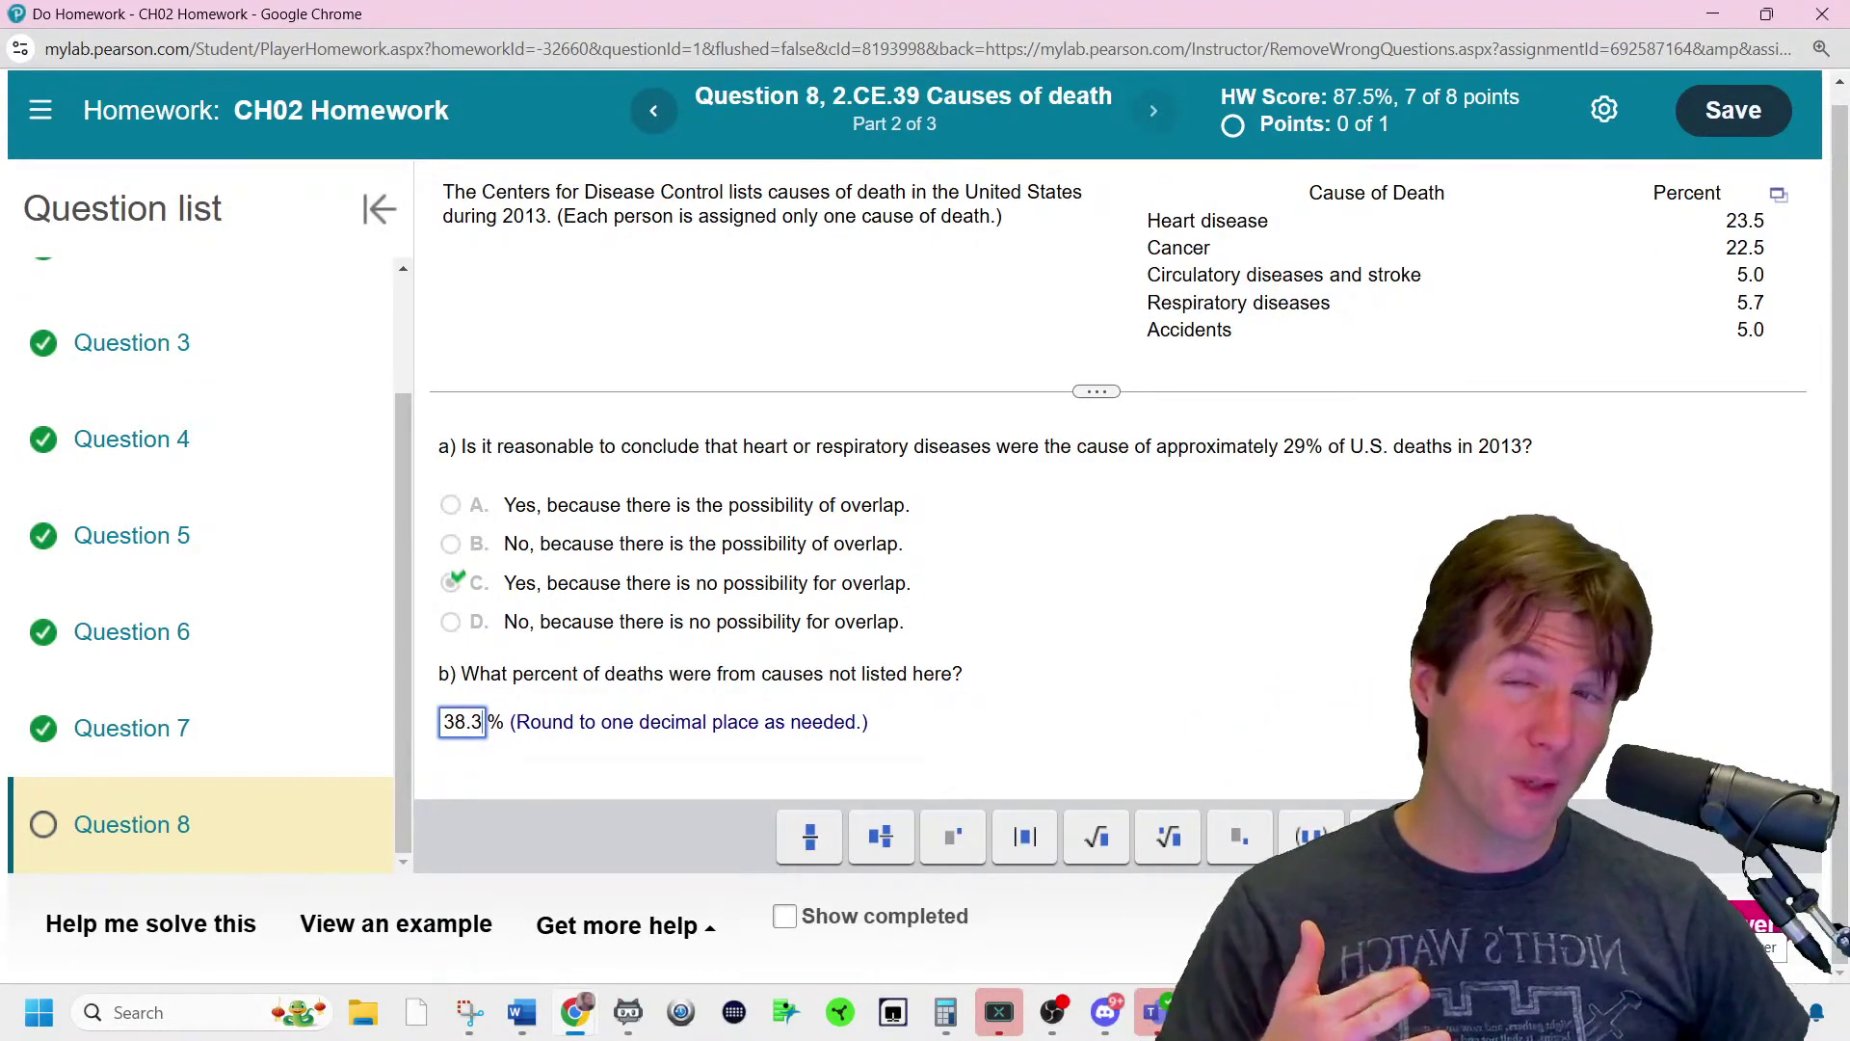
{"action": "key", "text": "Return"}
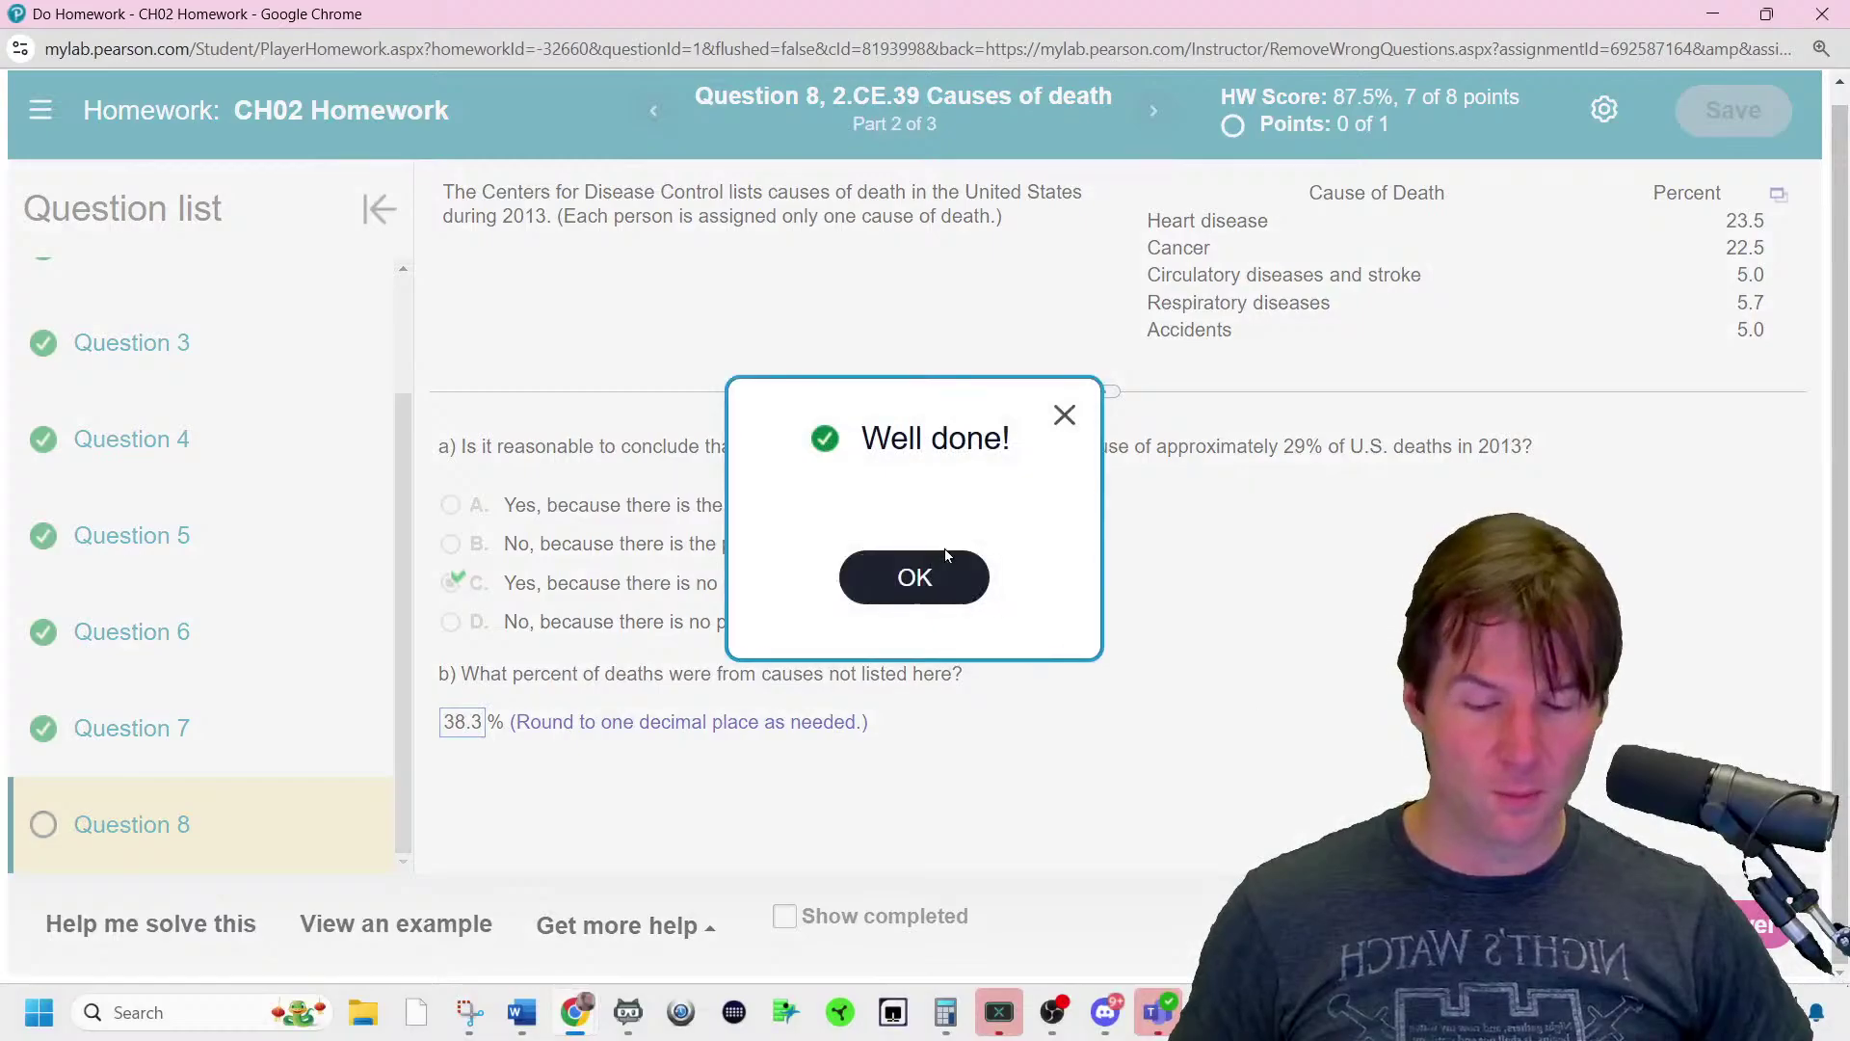
{"action": "left_click", "coordinate": [958, 575]}
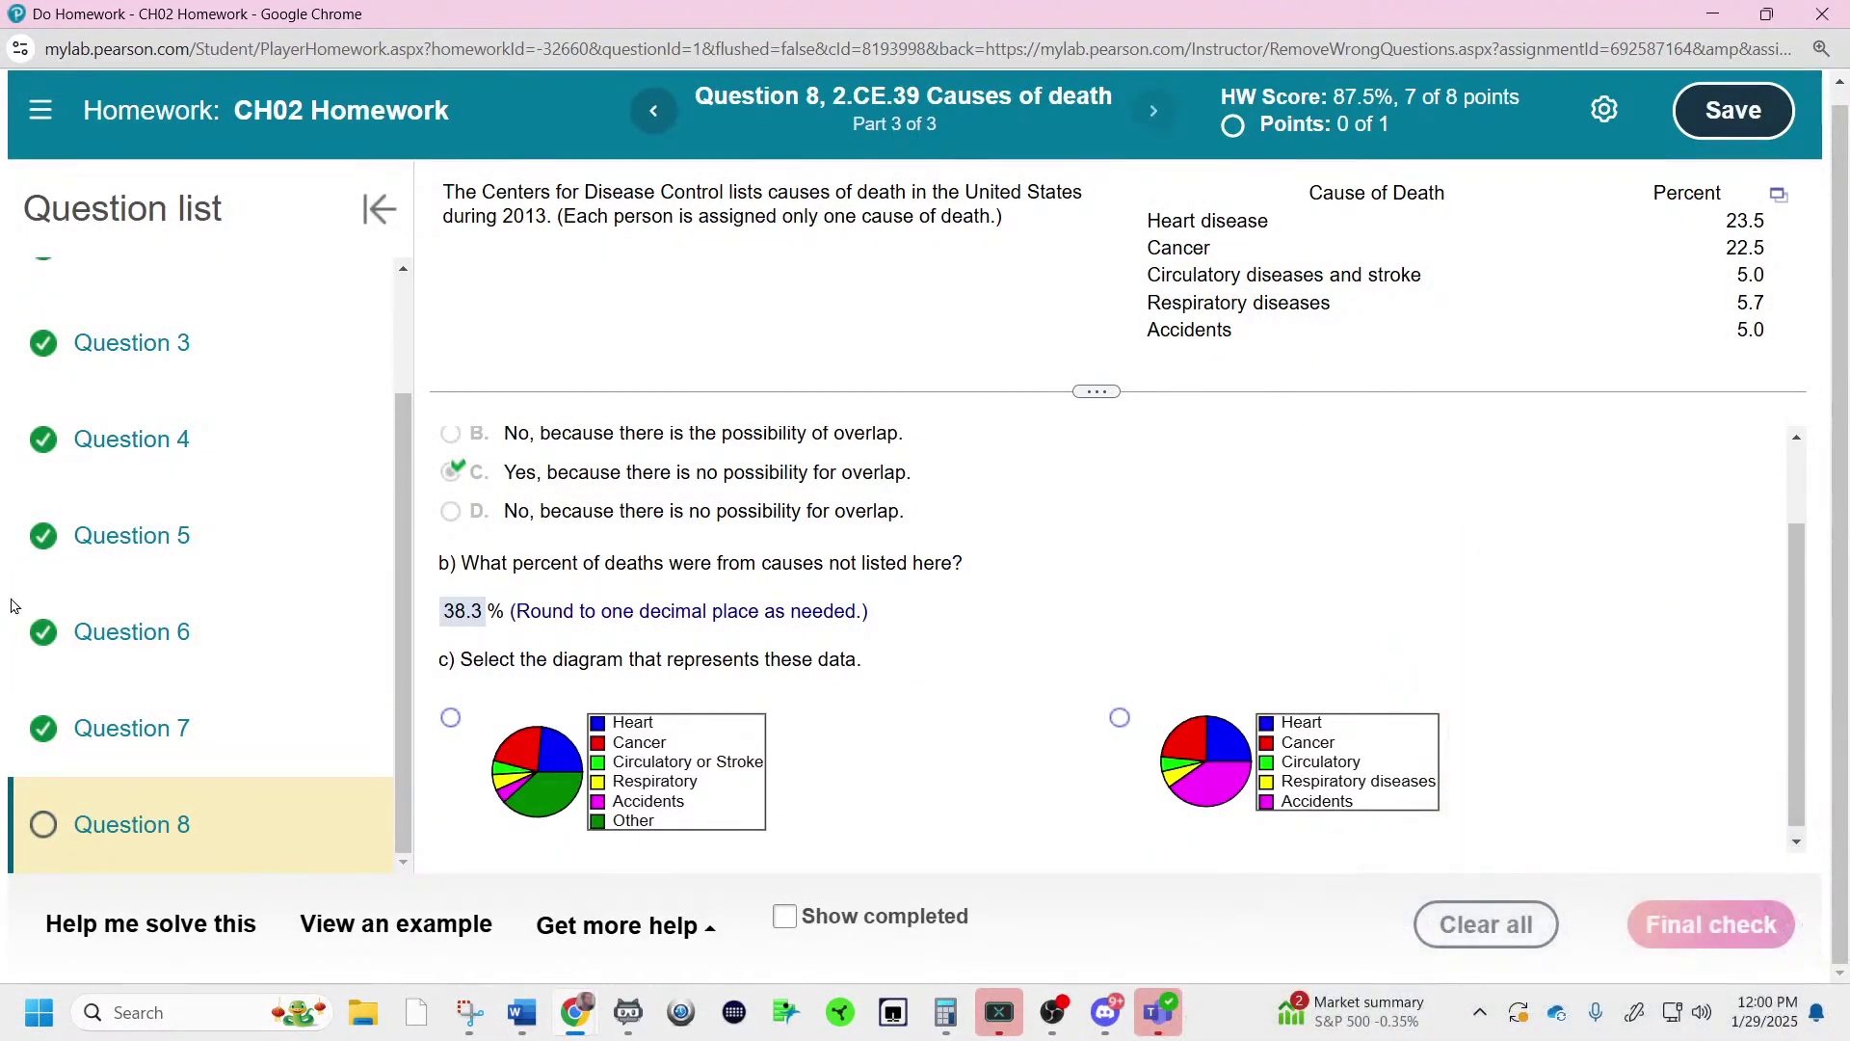
- For part c, select the pie chart that includes the Other category and run the final check
{"action": "left_click", "coordinate": [450, 718]}
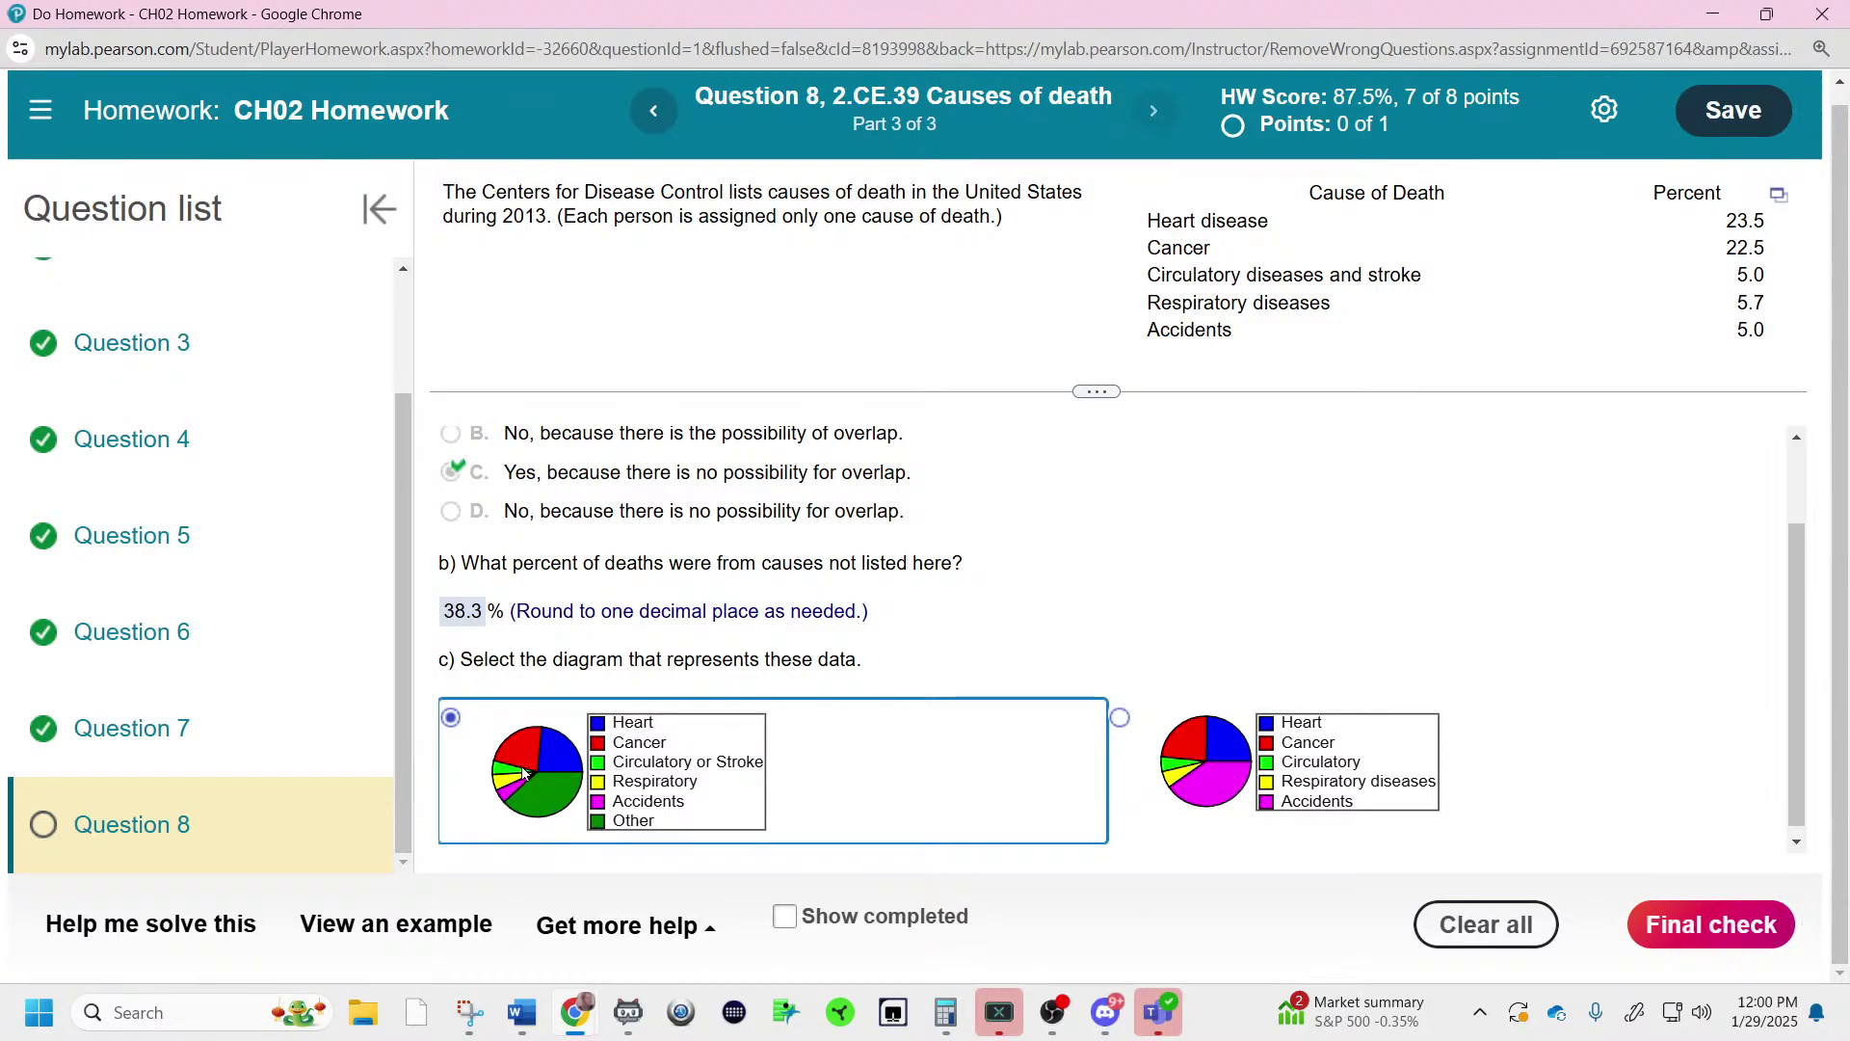
{"action": "left_click", "coordinate": [1712, 924]}
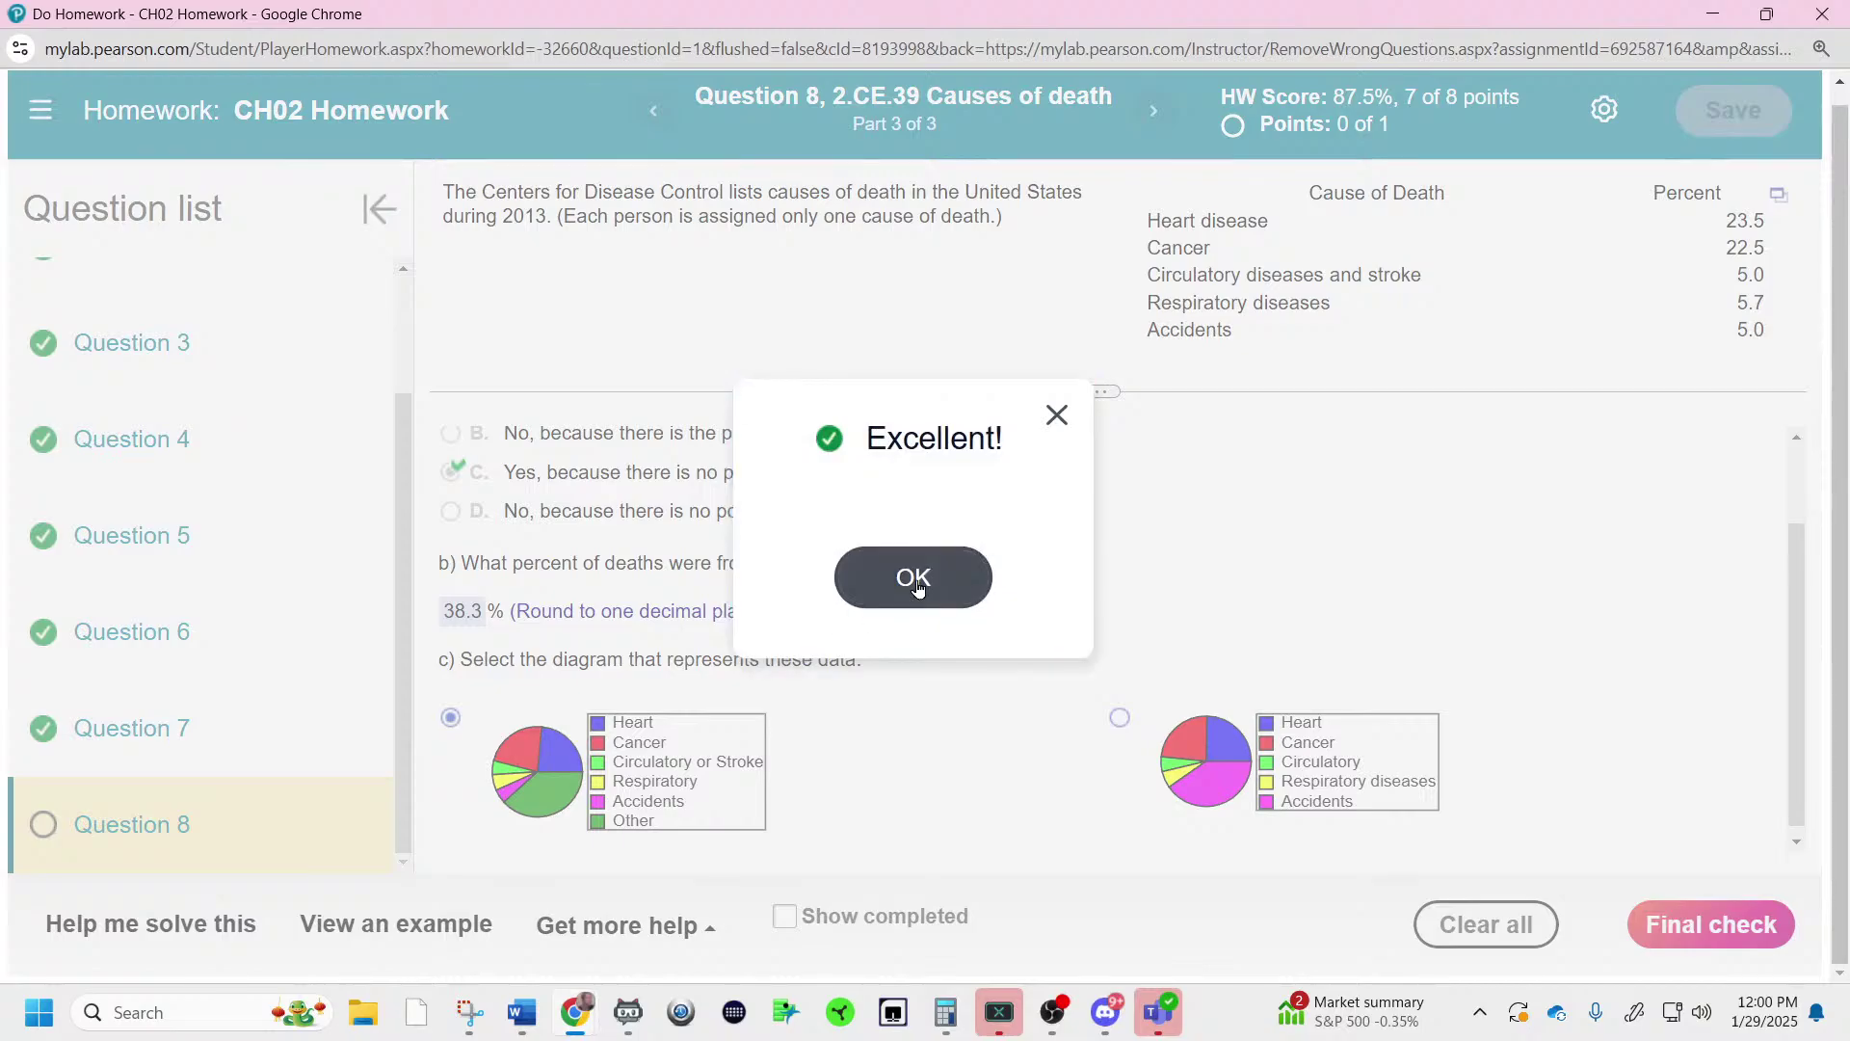
{"action": "left_click", "coordinate": [912, 584]}
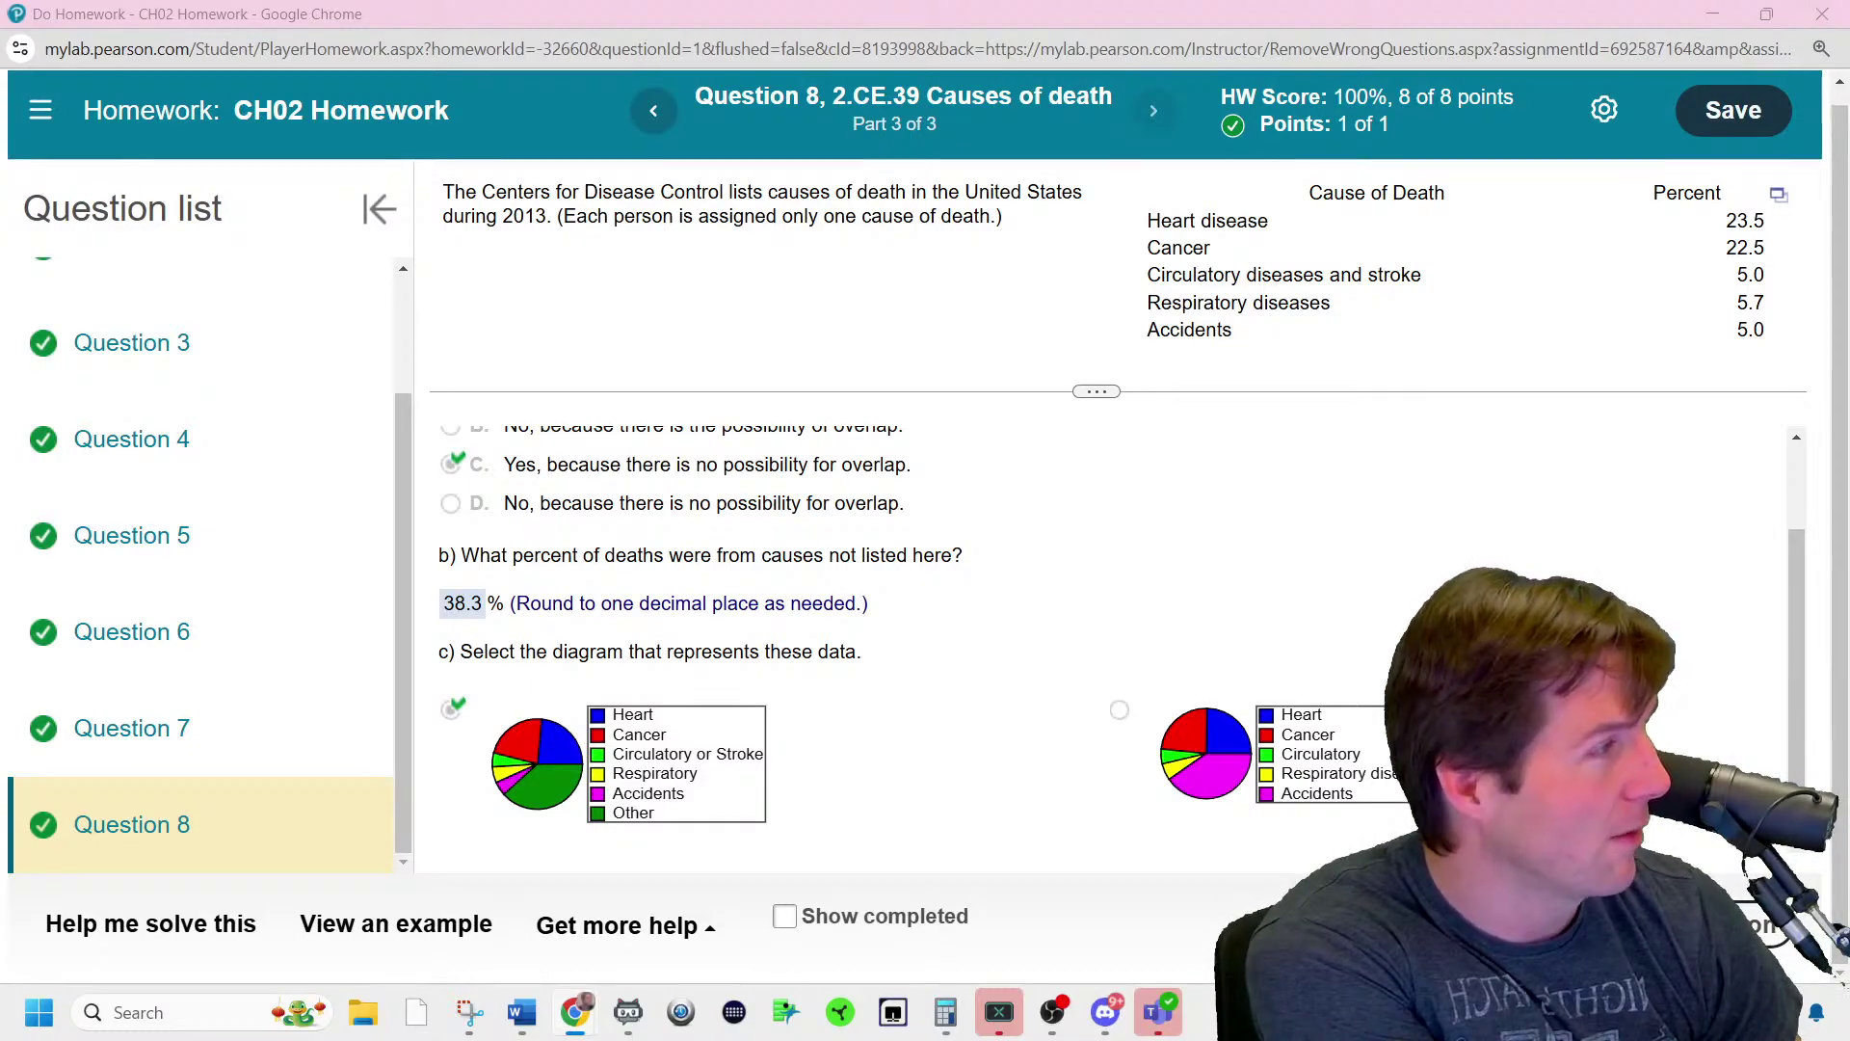
- Switch to the YouTube Studio window, maximize it and look back through the channel's live streams to September 9, 2021
{"action": "key", "text": "alt+Tab"}
{"action": "left_click_drag", "start_coordinate": [917, 260], "coordinate": [703, 112]}
{"action": "double_click", "coordinate": [703, 111]}
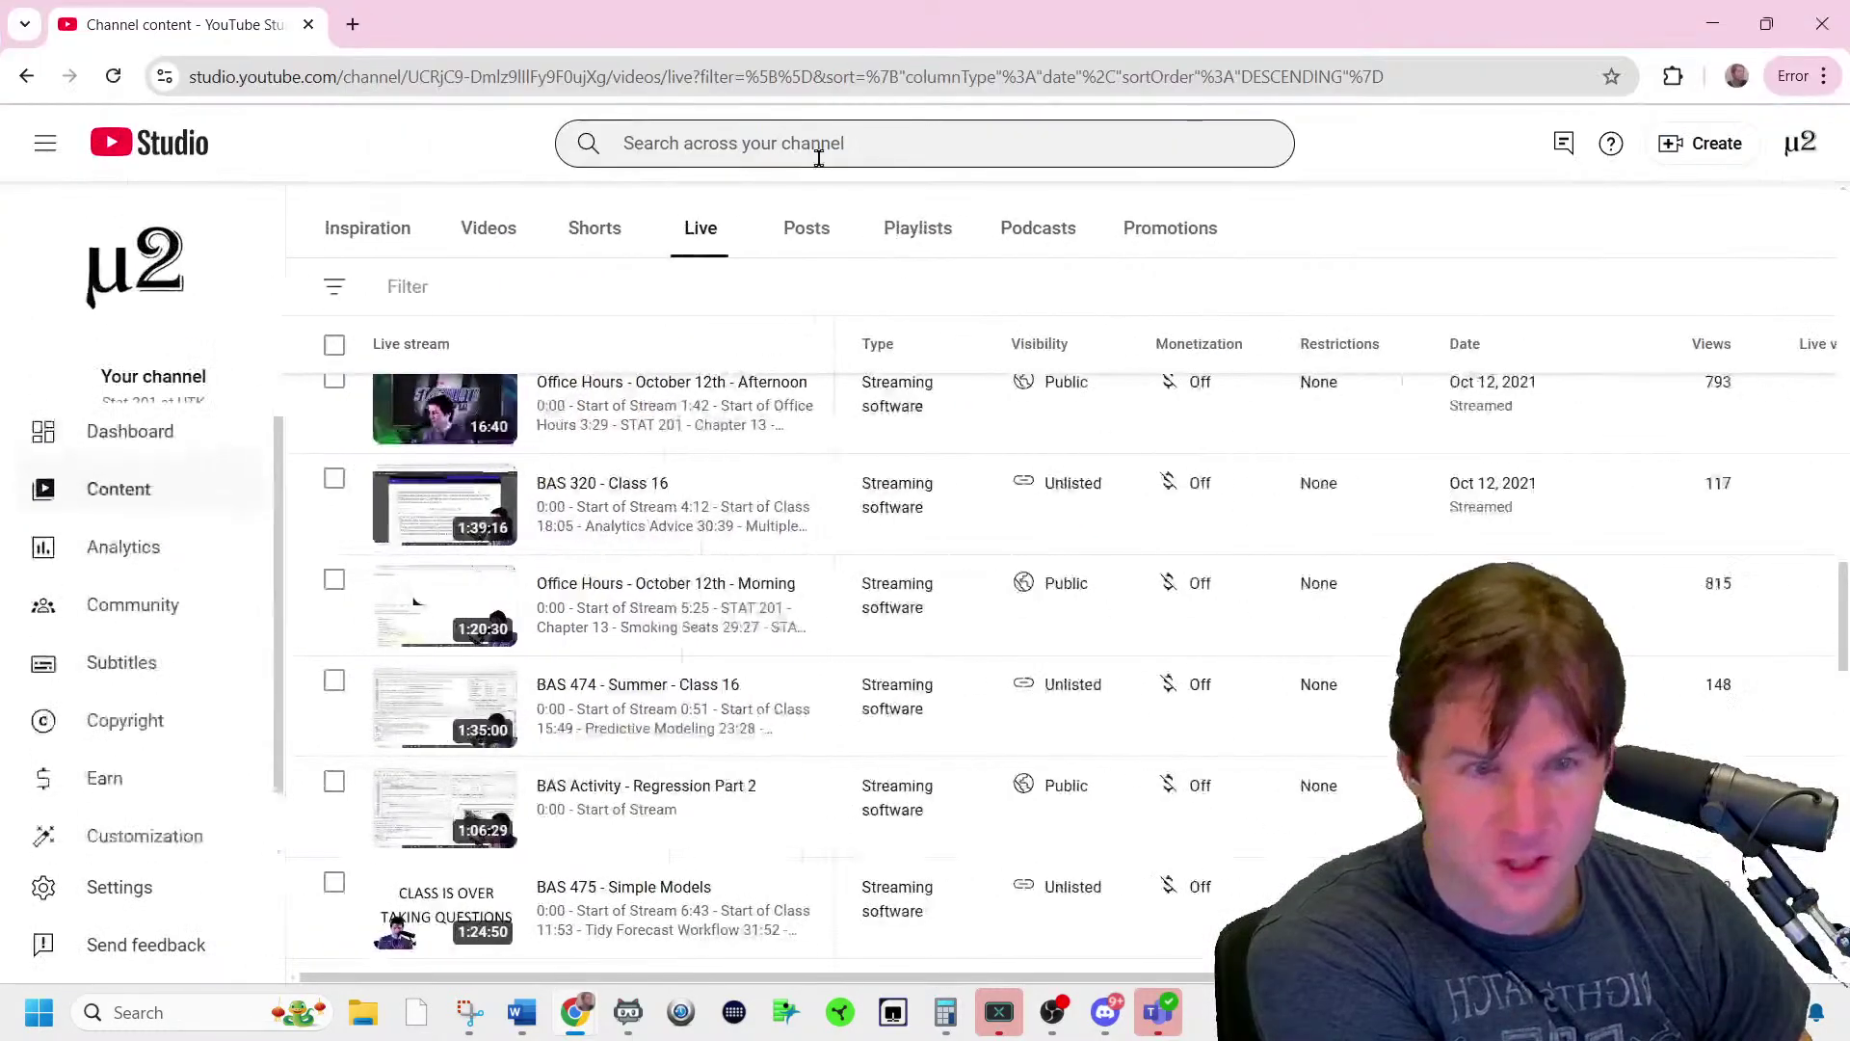
{"action": "scroll", "coordinate": [1095, 392], "scroll_direction": "down", "scroll_amount": 10}
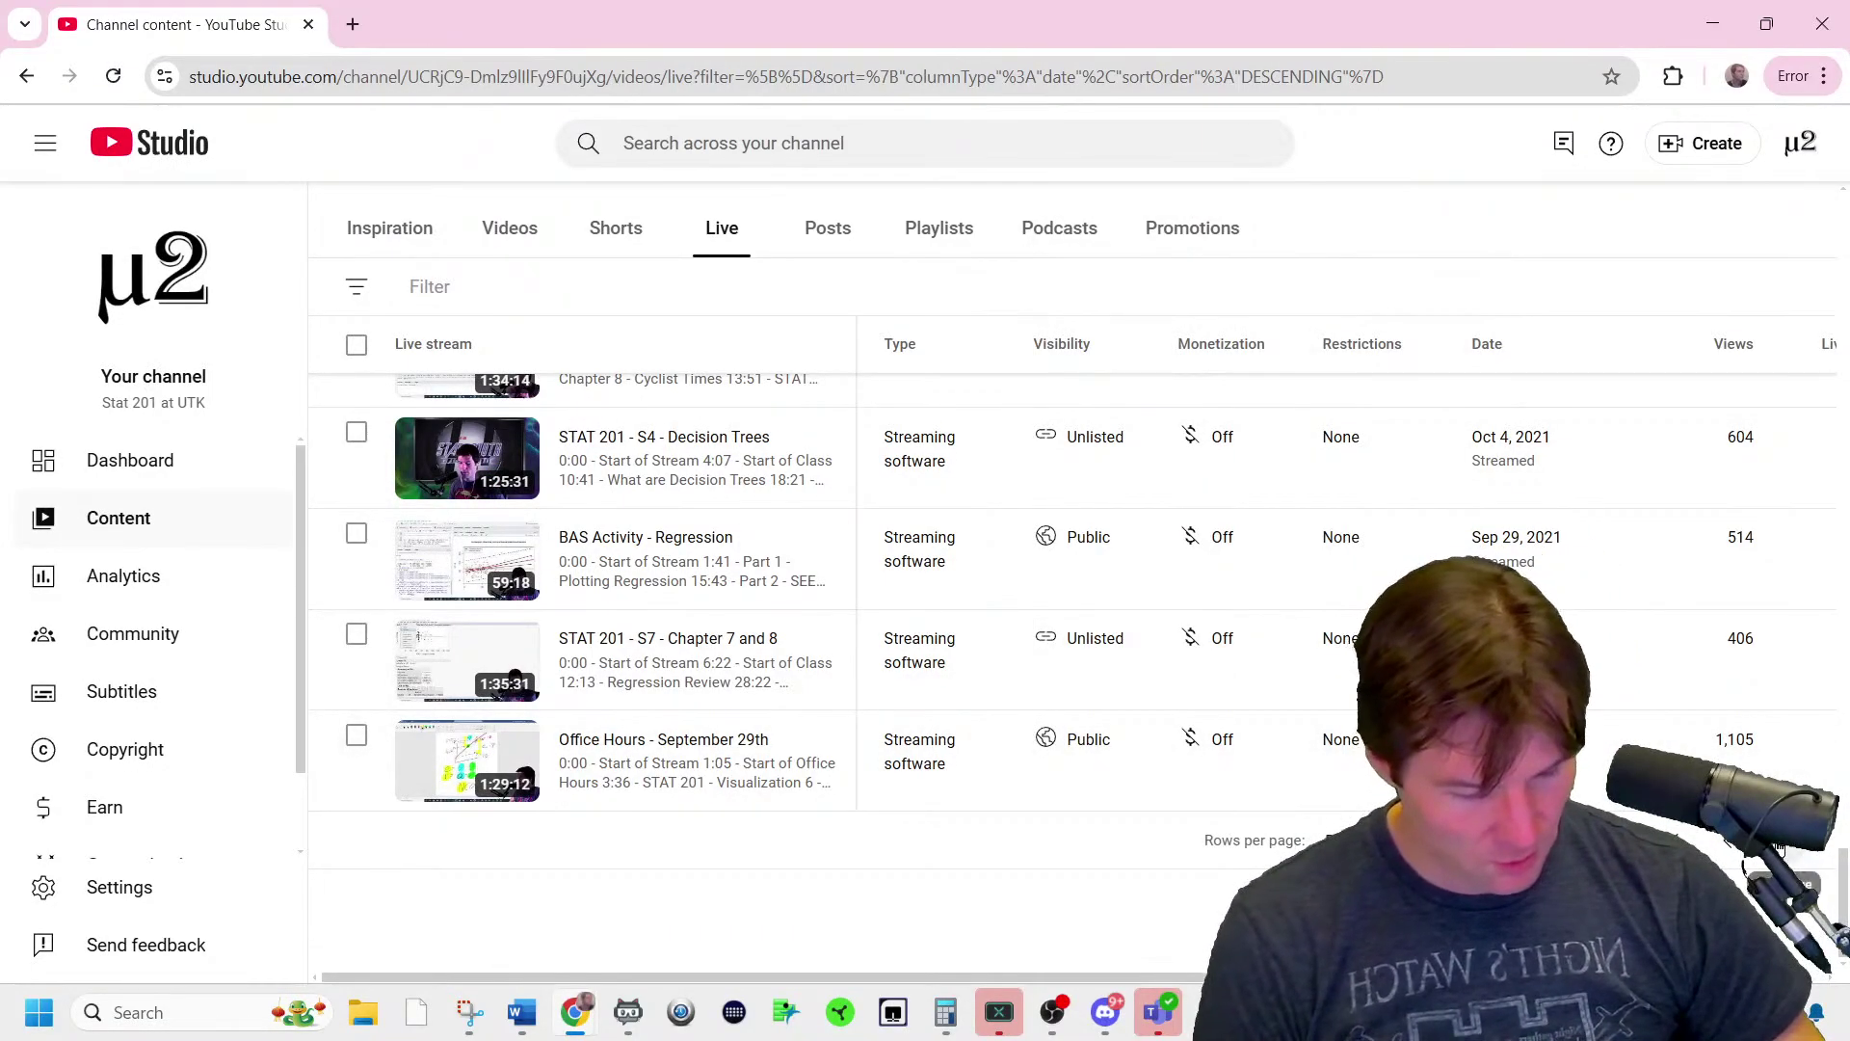
{"action": "left_click", "coordinate": [1780, 848]}
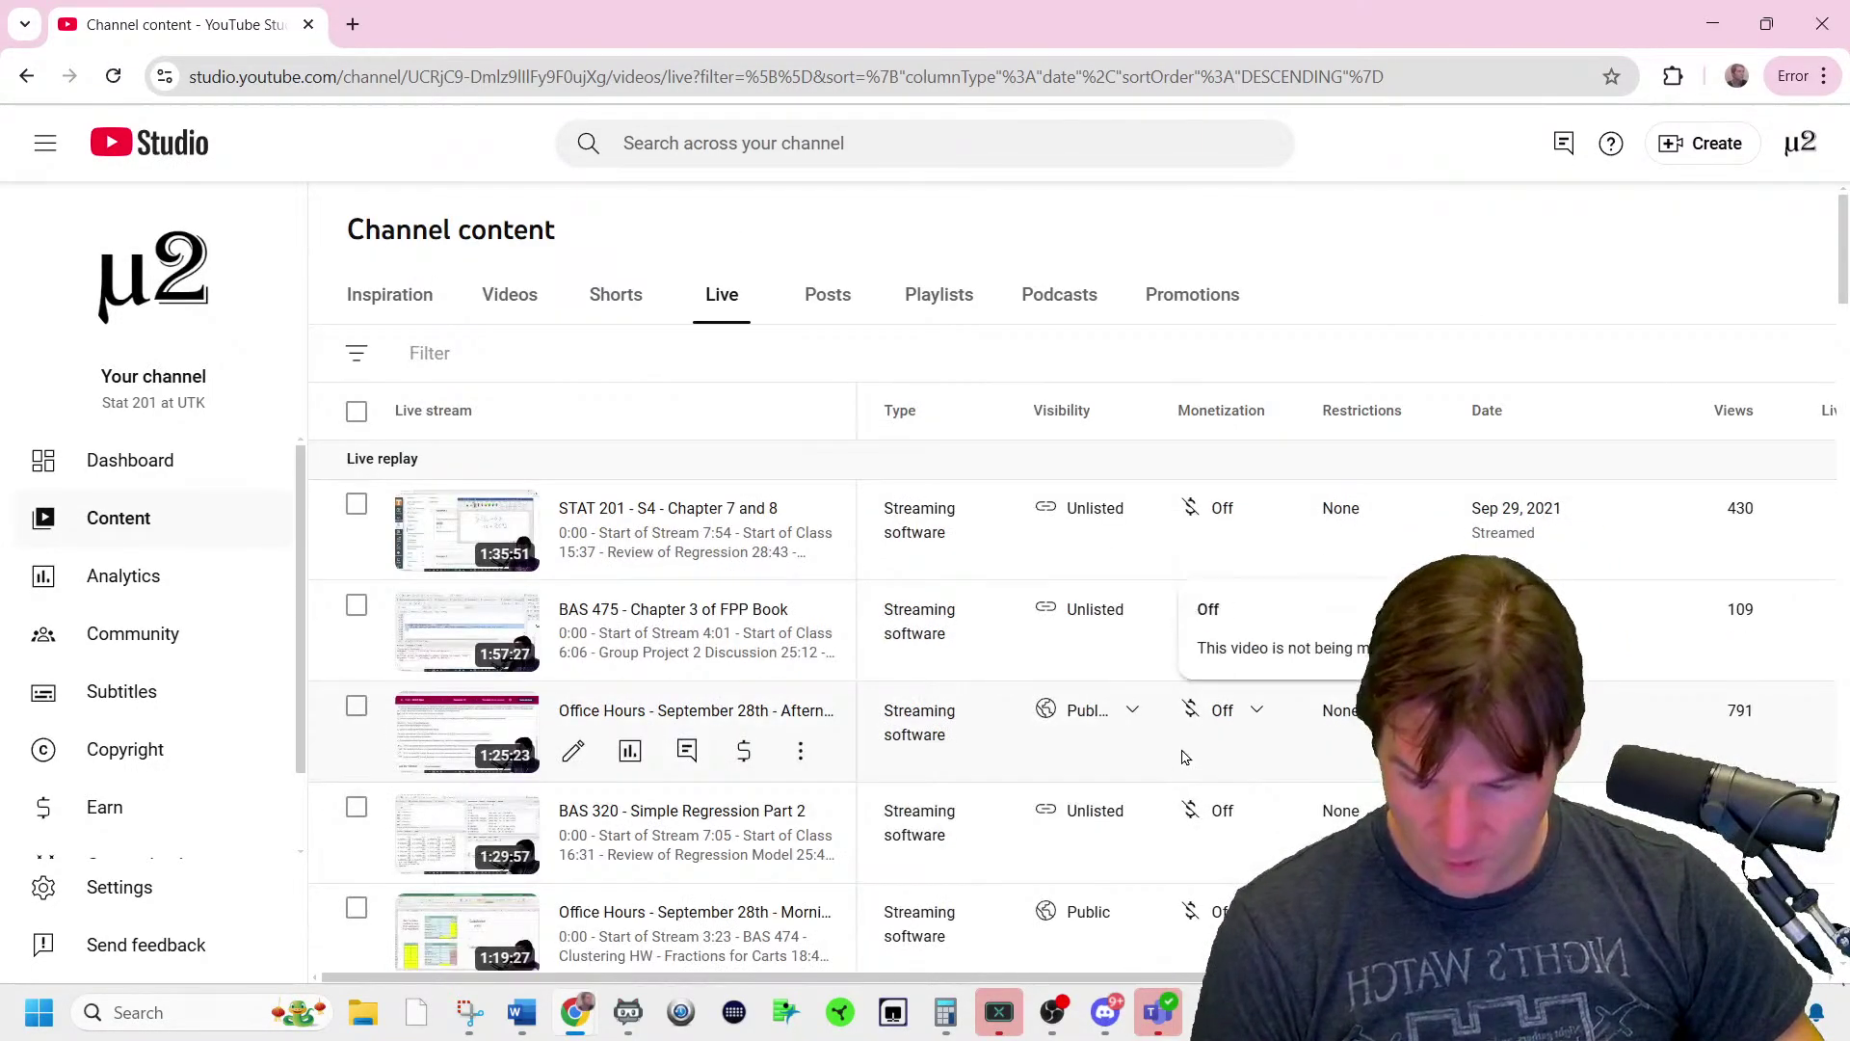
{"action": "scroll", "coordinate": [1195, 783], "scroll_direction": "down", "scroll_amount": 5}
{"action": "scroll", "coordinate": [1202, 783], "scroll_direction": "down", "scroll_amount": 15}
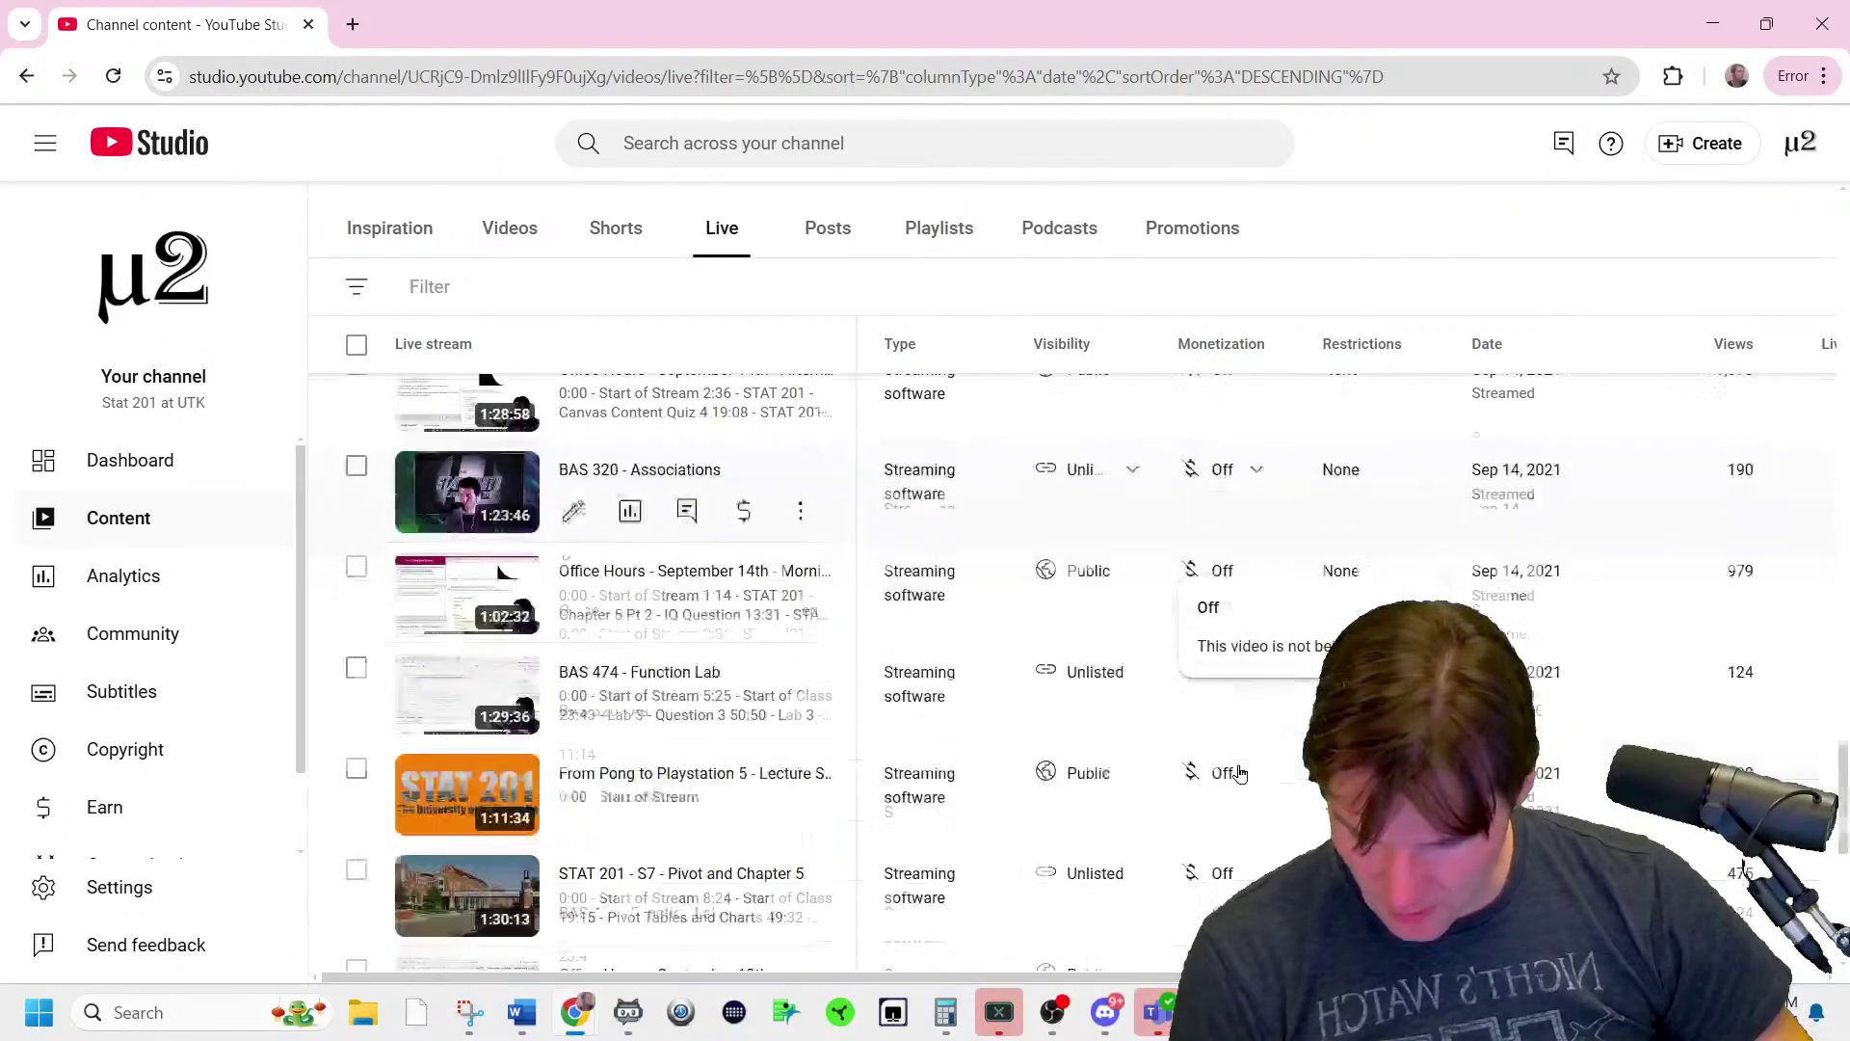
{"action": "scroll", "coordinate": [1240, 774], "scroll_direction": "down", "scroll_amount": 10}
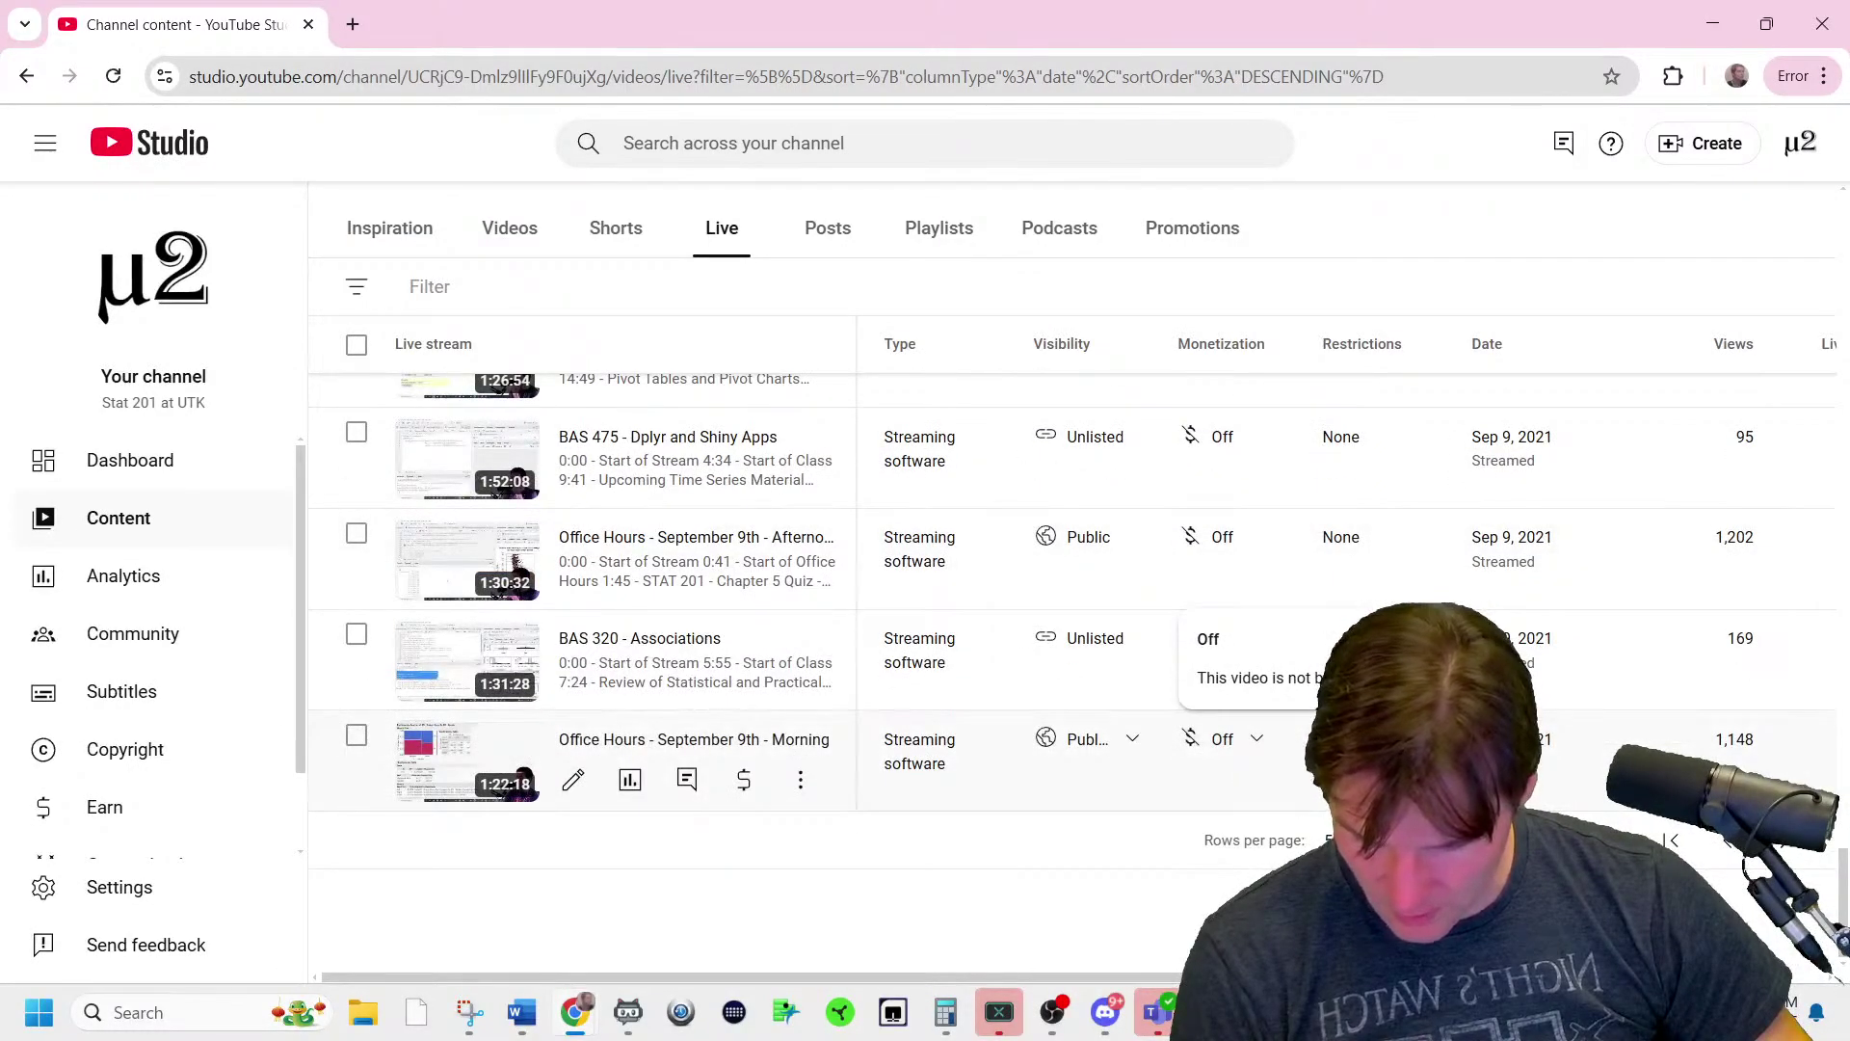
- Look through the older live streams from early September back to mid-July 2021
{"action": "left_click", "coordinate": [1783, 843]}
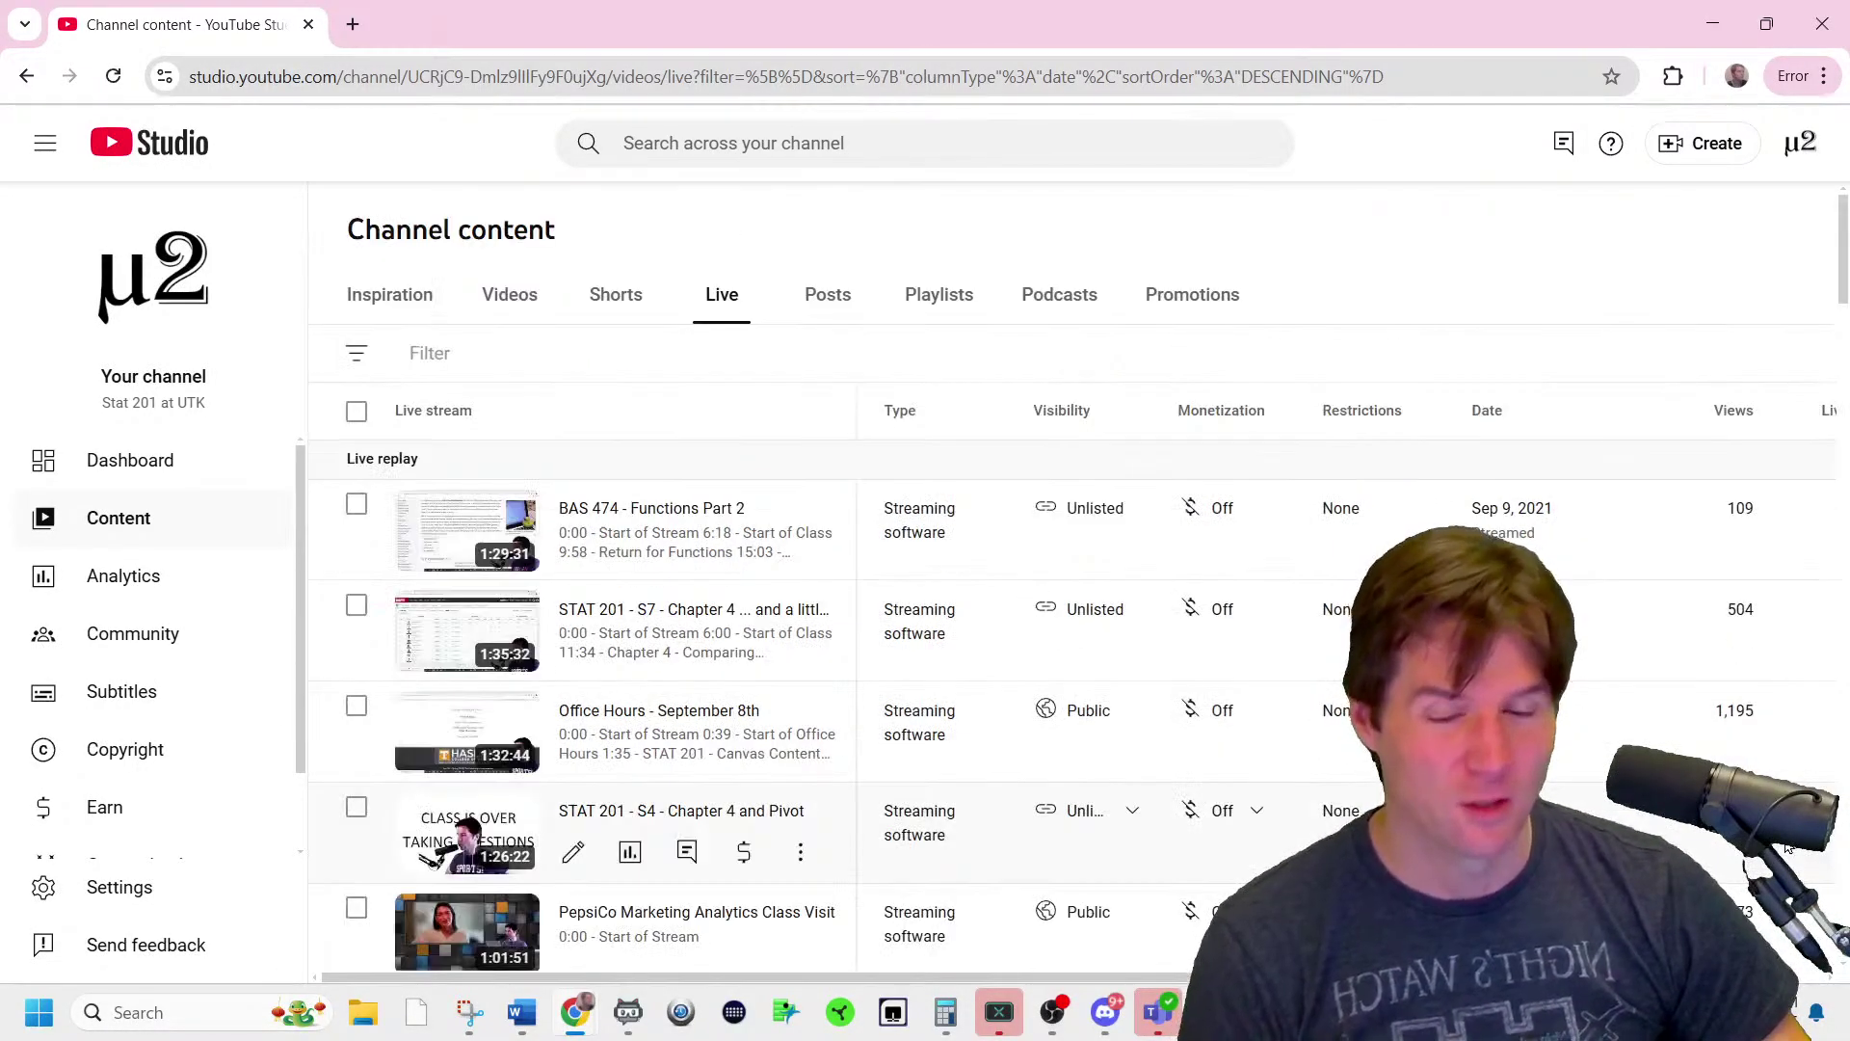
{"action": "scroll", "coordinate": [1089, 808], "scroll_direction": "down", "scroll_amount": 4}
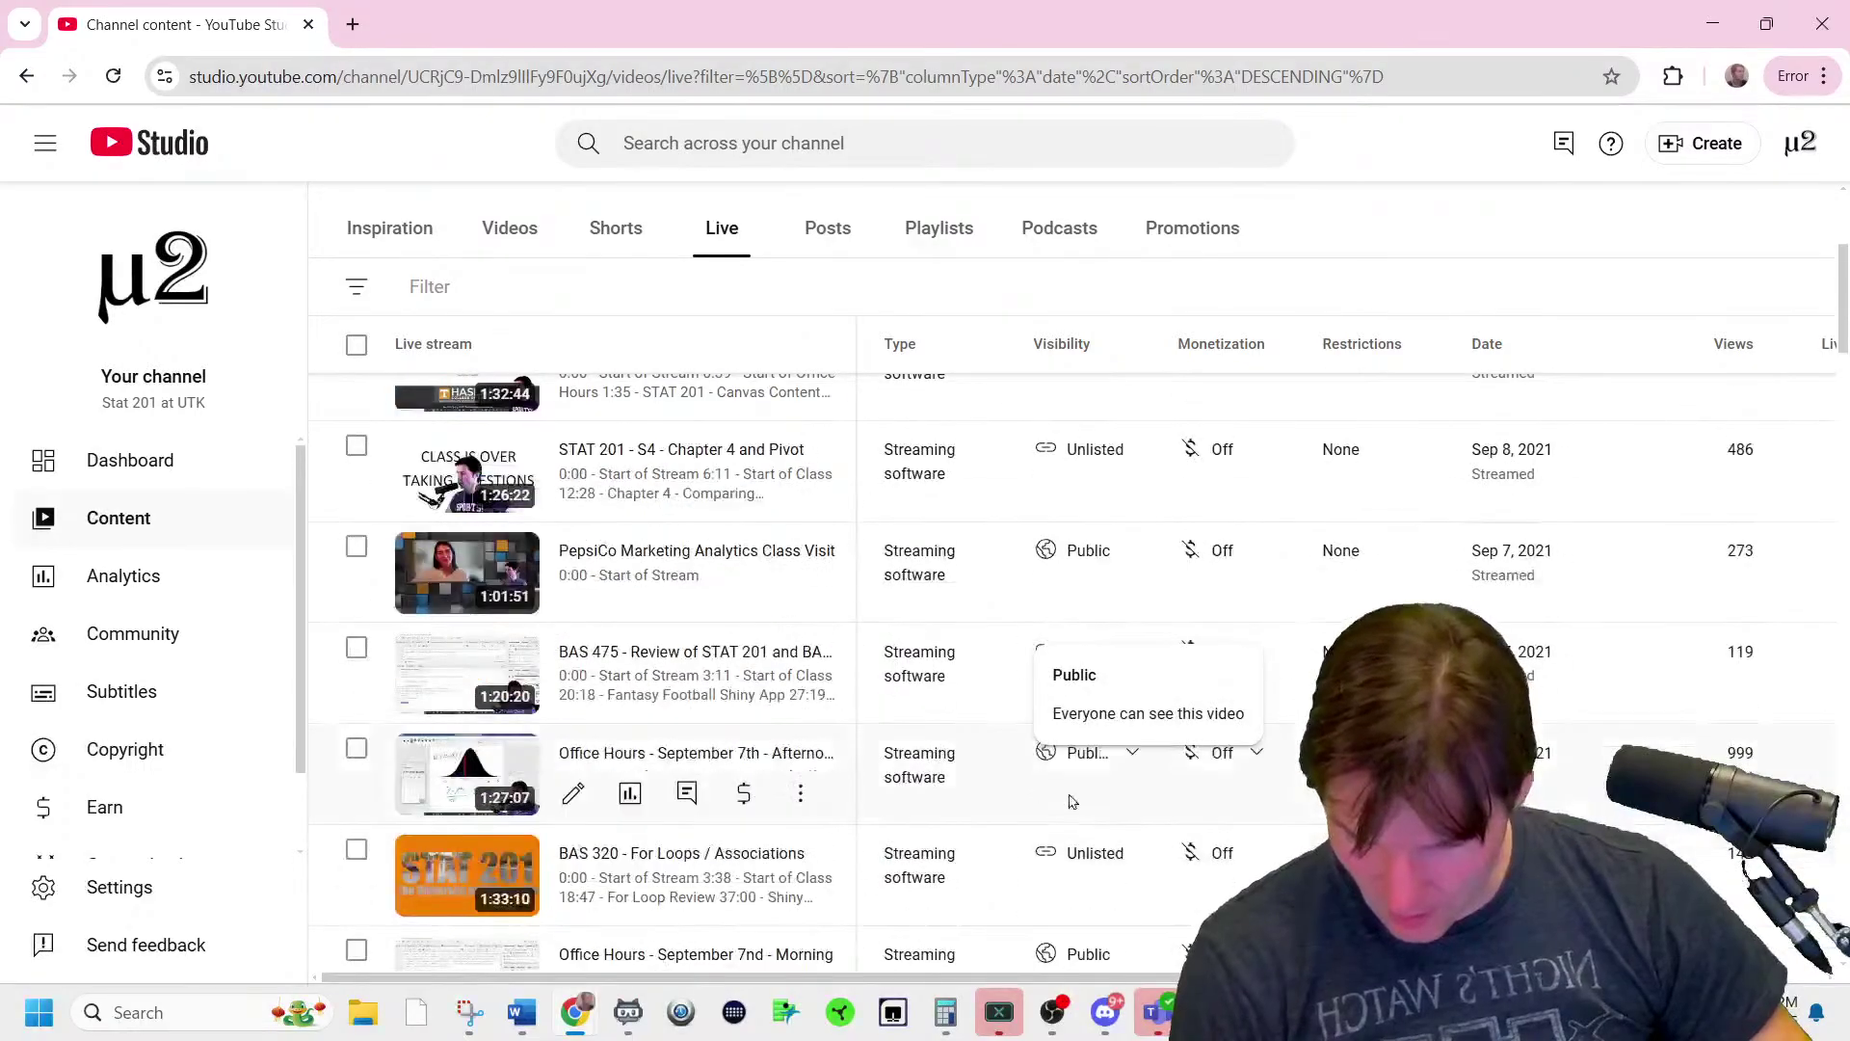
{"action": "scroll", "coordinate": [812, 751], "scroll_direction": "down", "scroll_amount": 8}
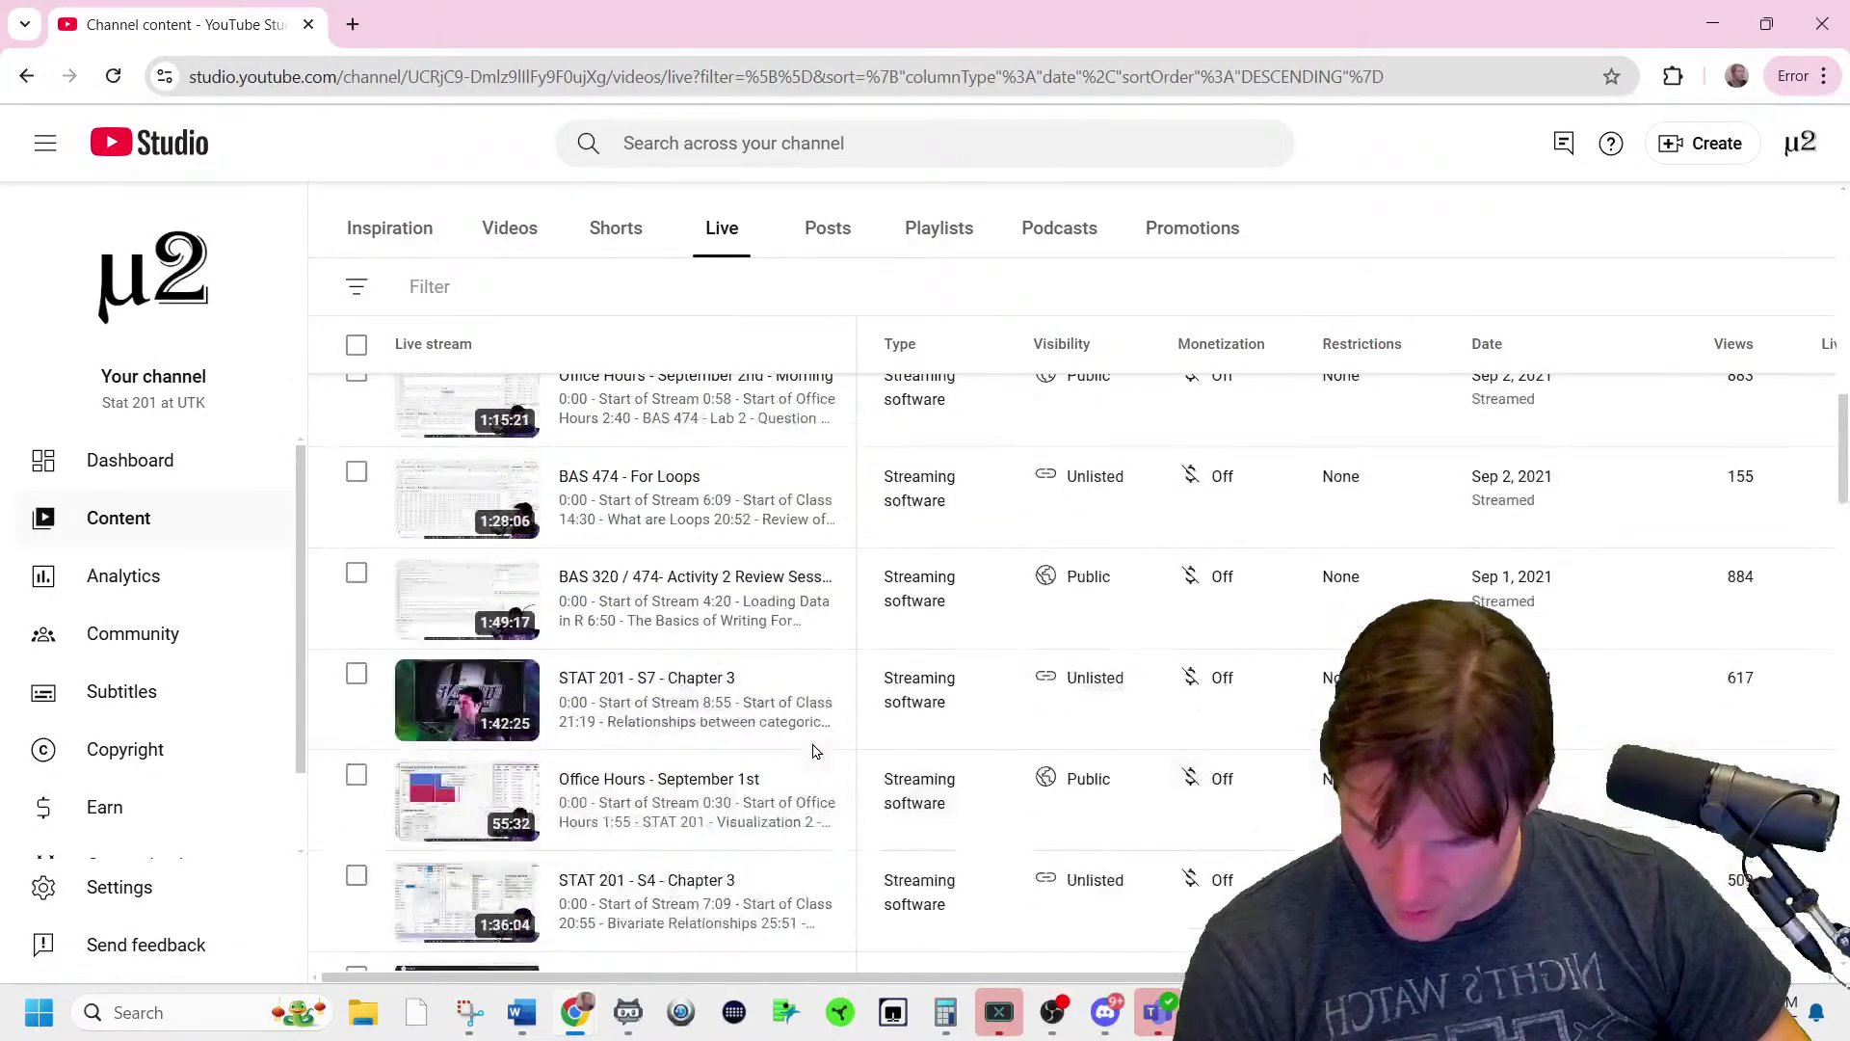
{"action": "scroll", "coordinate": [813, 751], "scroll_direction": "down", "scroll_amount": 10}
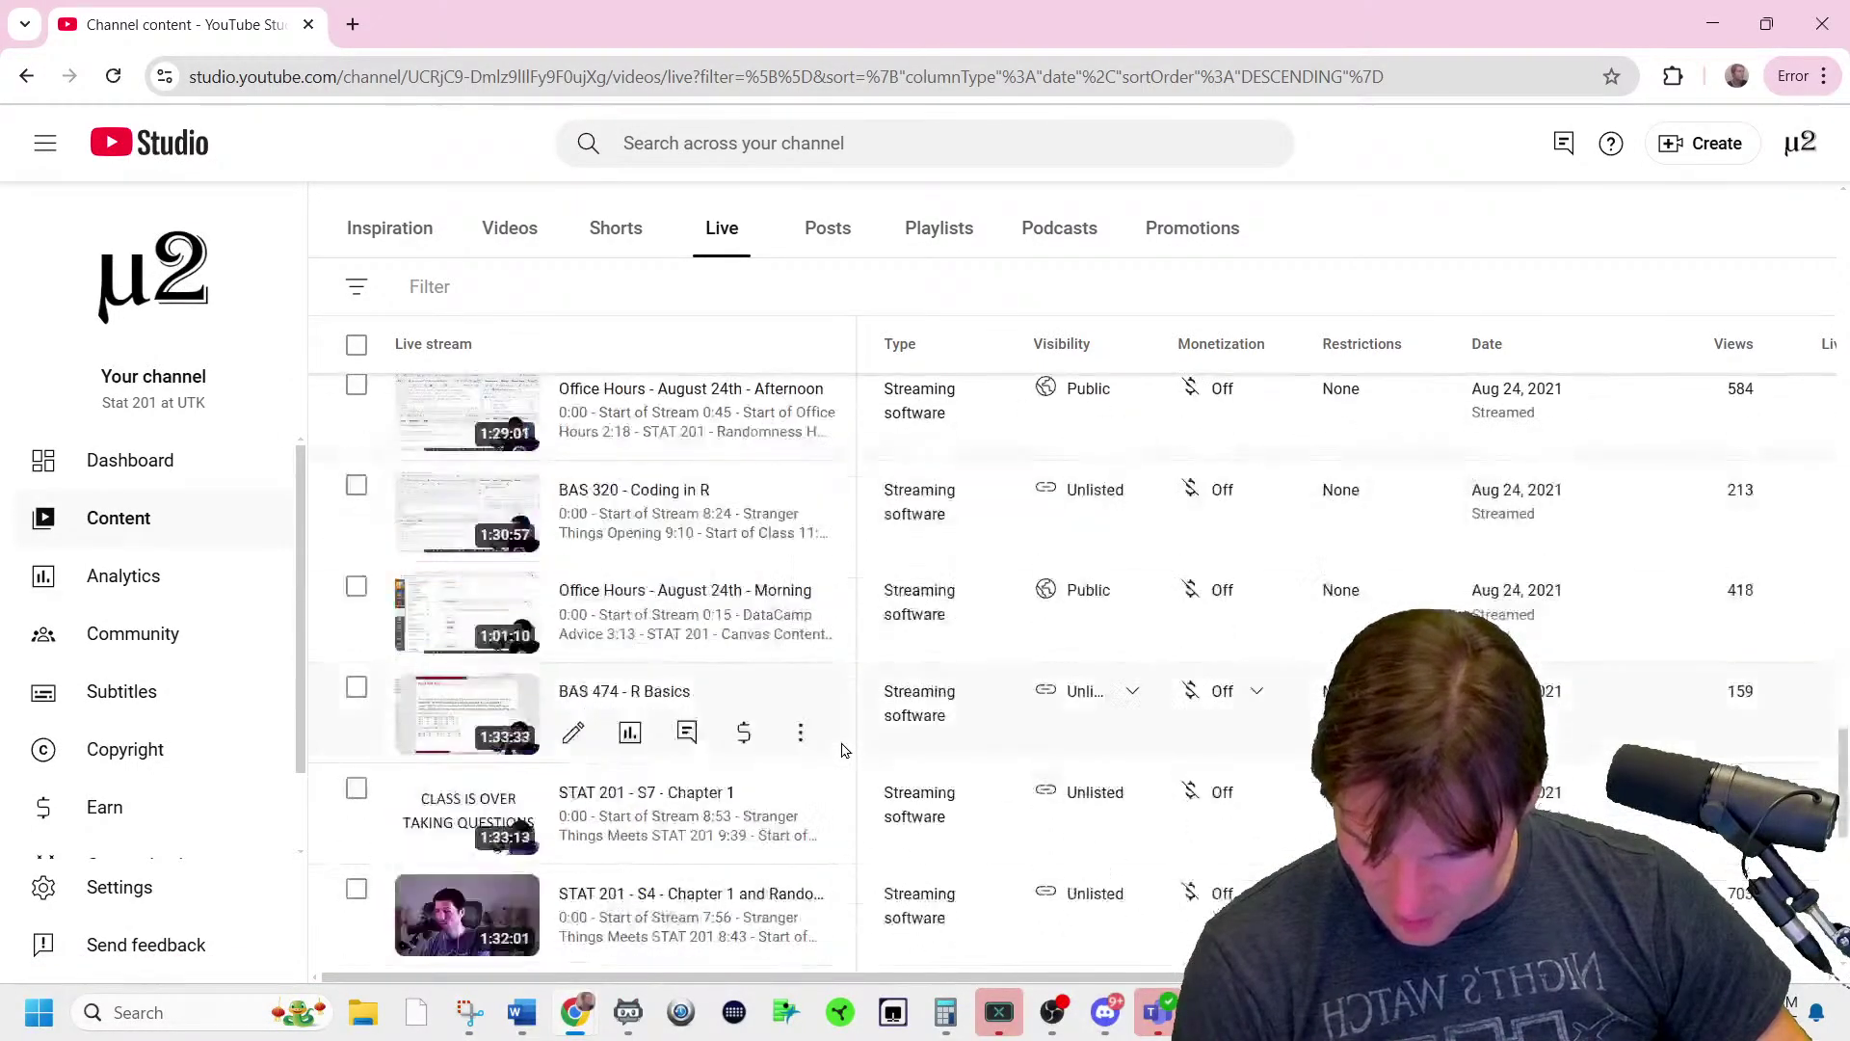
{"action": "scroll", "coordinate": [844, 751], "scroll_direction": "down", "scroll_amount": 8}
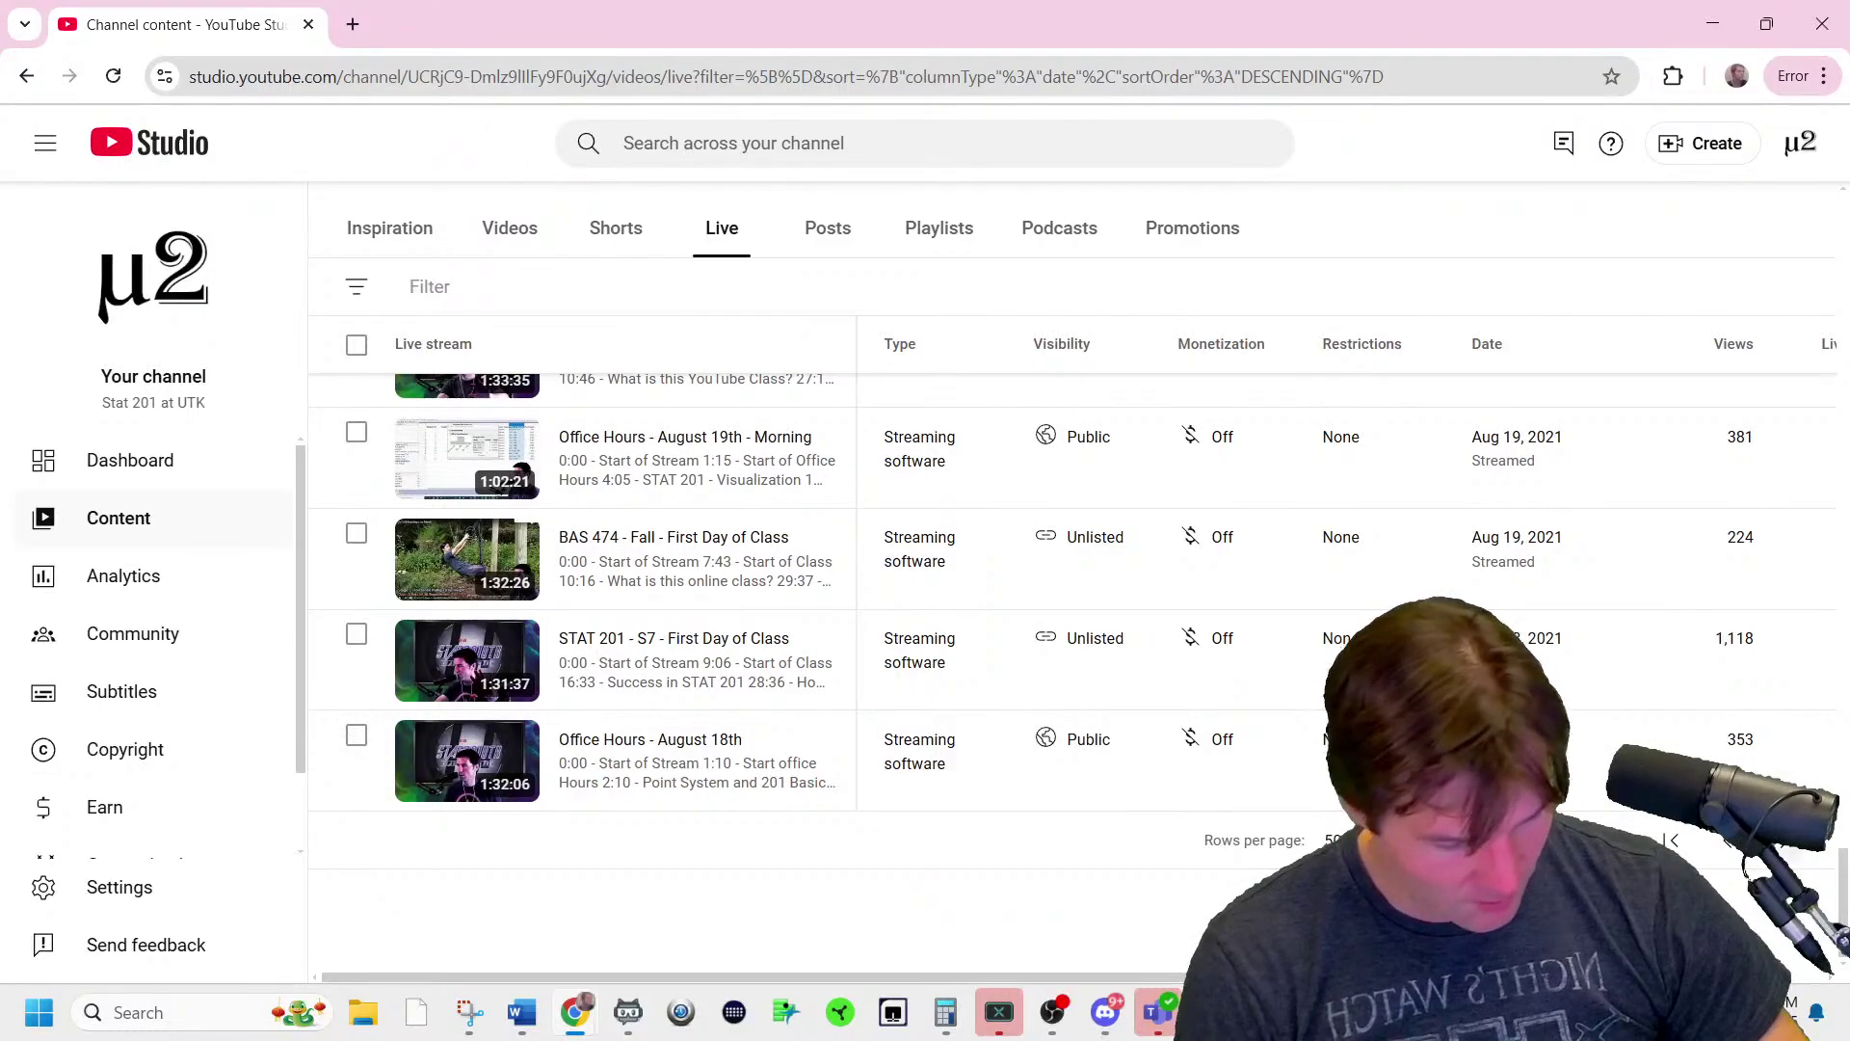
{"action": "left_click", "coordinate": [1778, 840]}
{"action": "scroll", "coordinate": [882, 782], "scroll_direction": "down", "scroll_amount": 8}
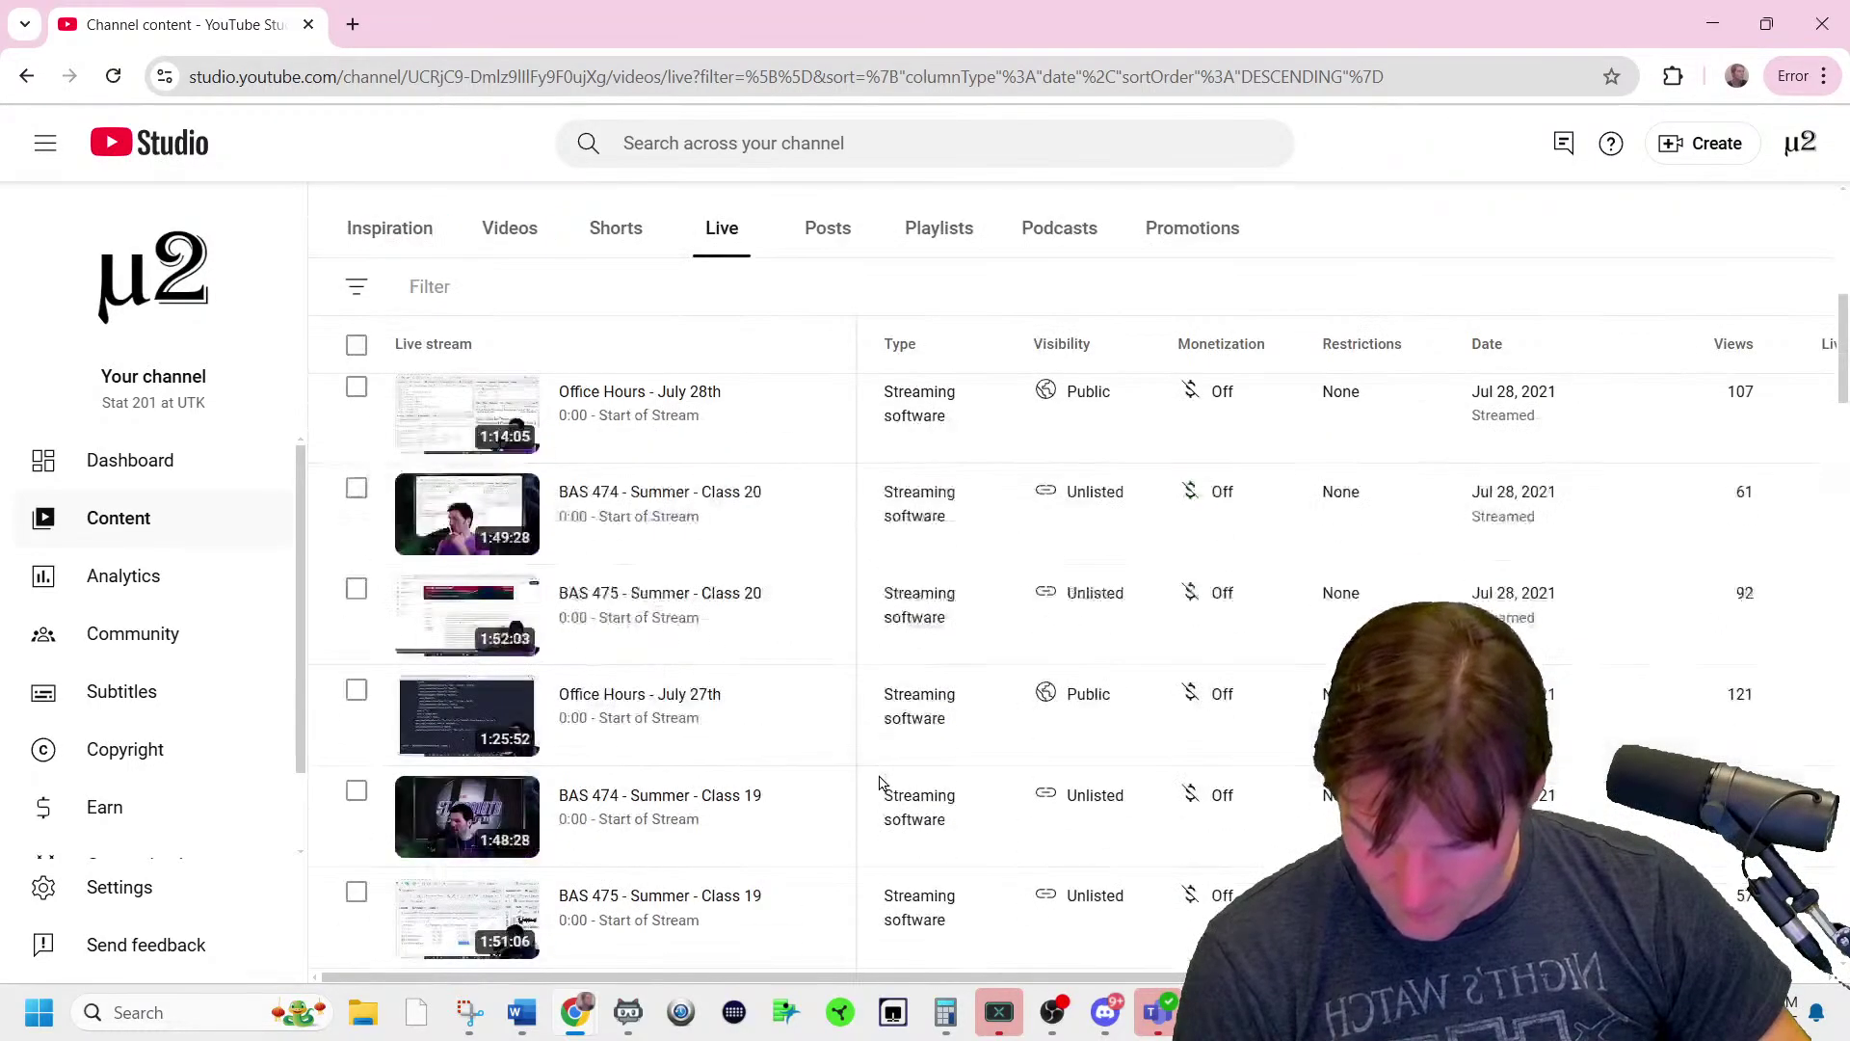
{"action": "scroll", "coordinate": [880, 783], "scroll_direction": "down", "scroll_amount": 12}
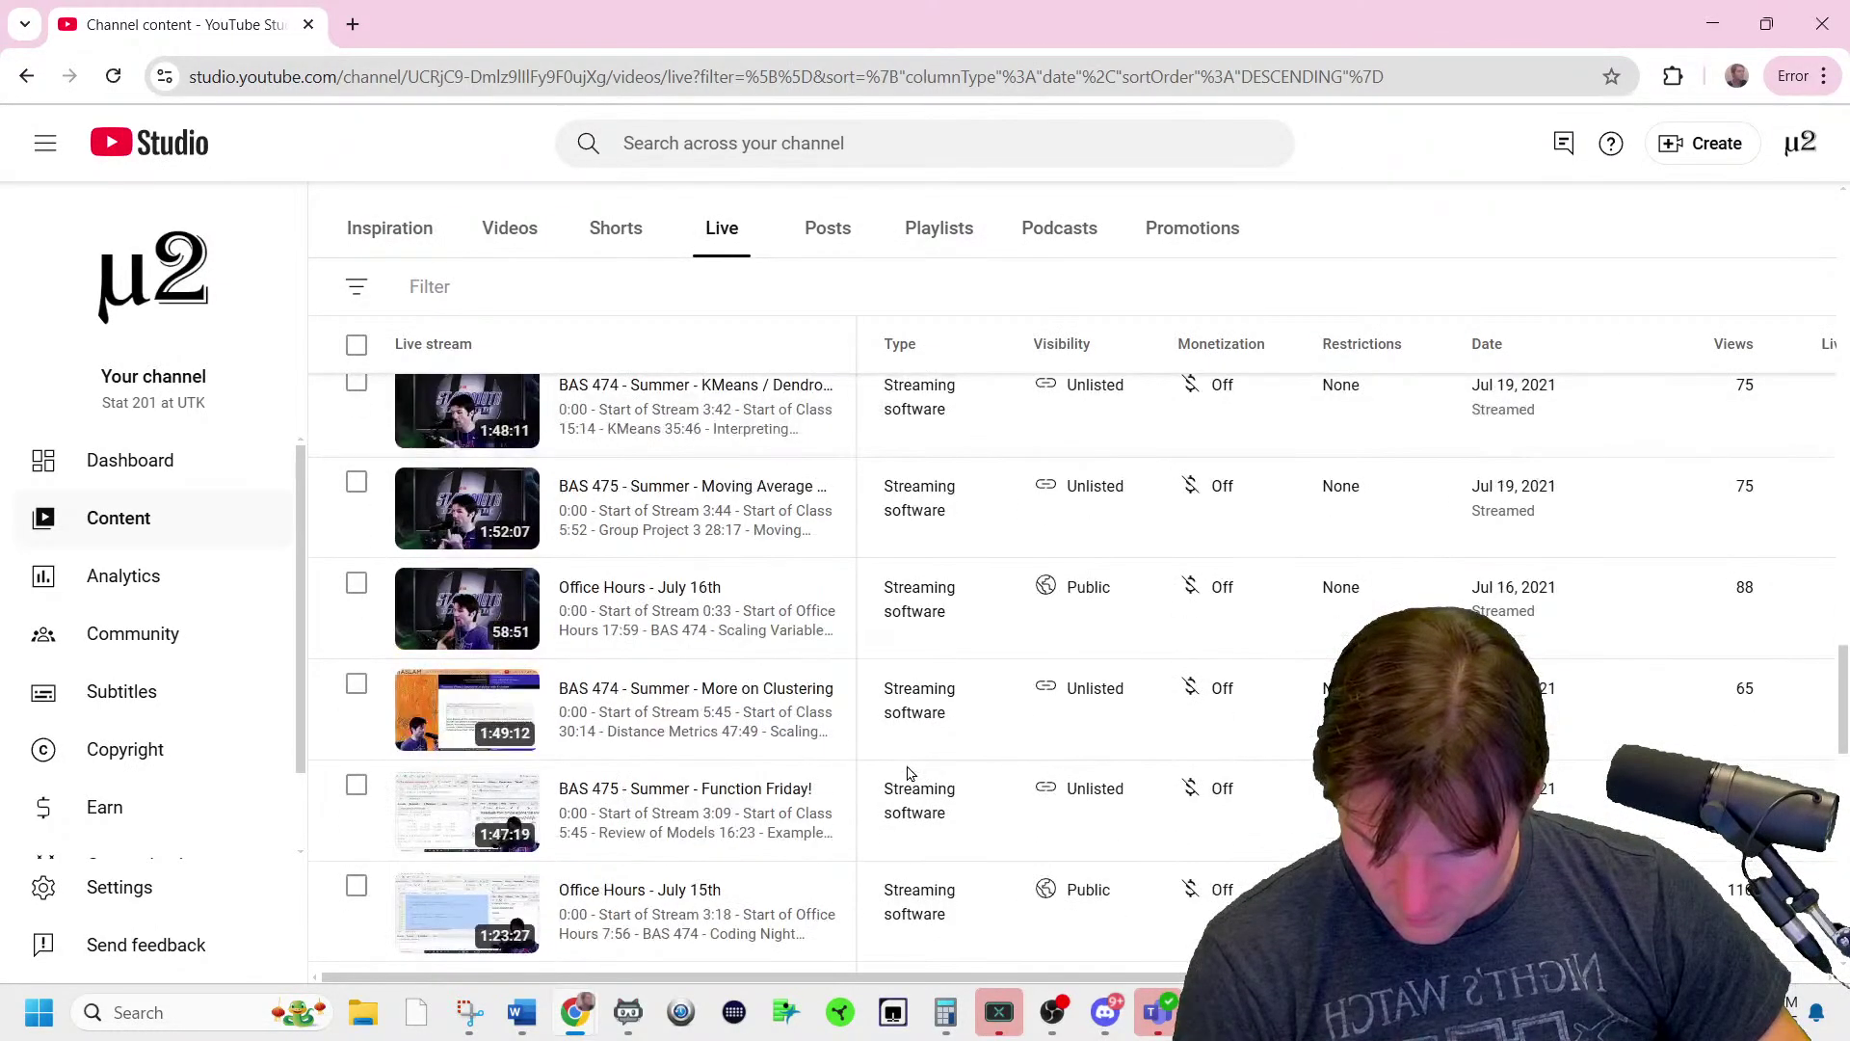
{"action": "scroll", "coordinate": [909, 773], "scroll_direction": "down", "scroll_amount": 10}
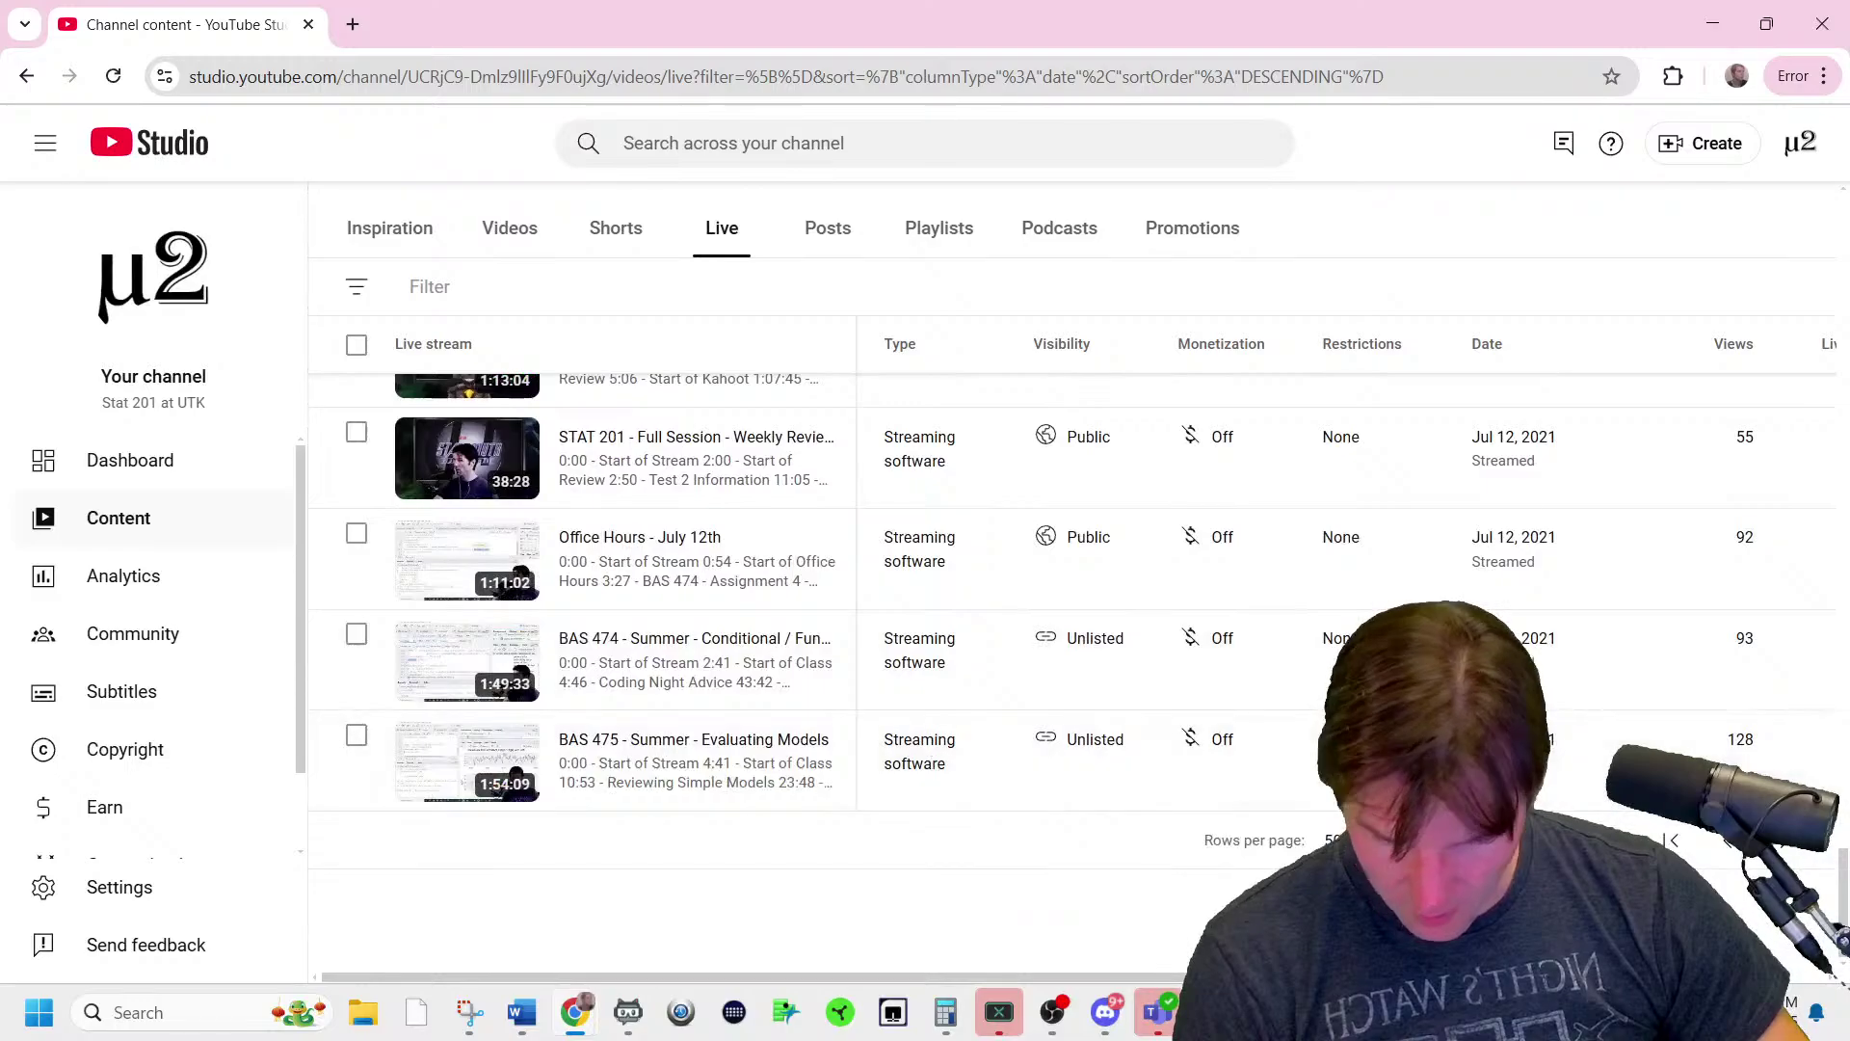
- Look further back through the live streams, from July to mid-May 2021
{"action": "left_click", "coordinate": [1784, 841]}
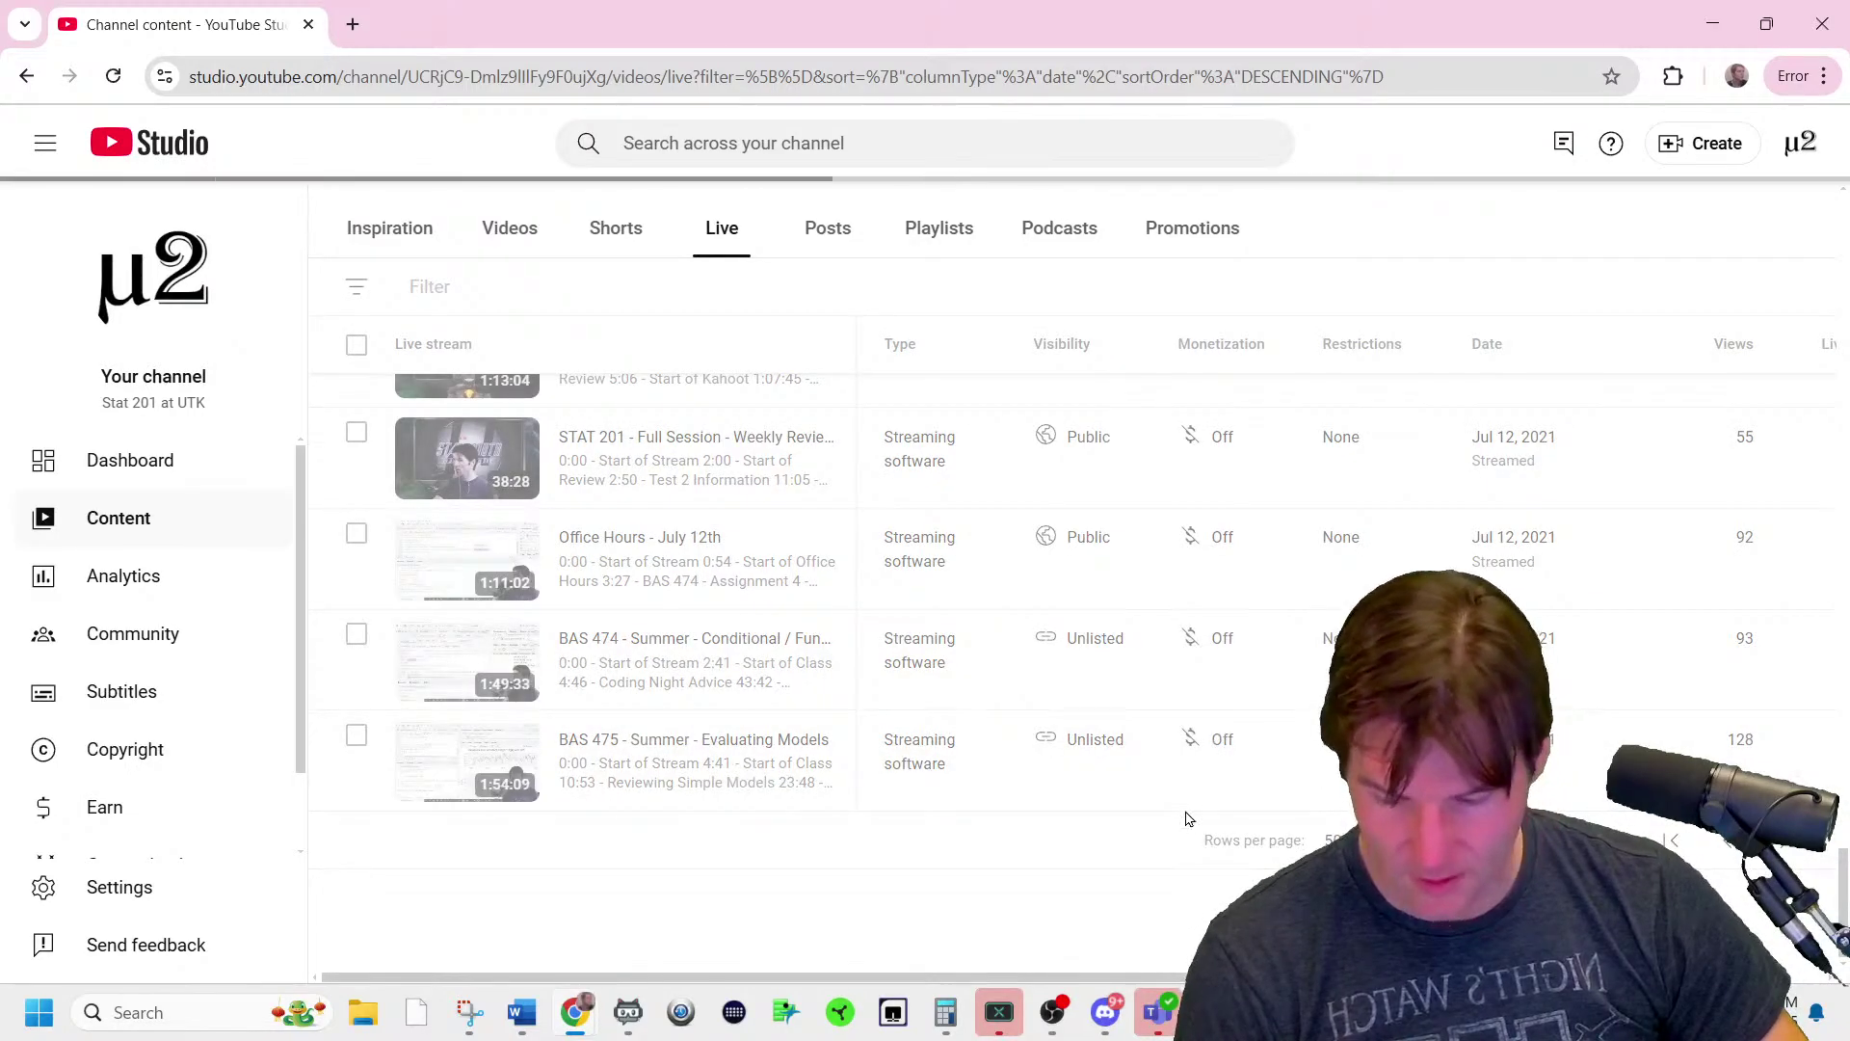
{"action": "scroll", "coordinate": [1067, 712], "scroll_direction": "down", "scroll_amount": 15}
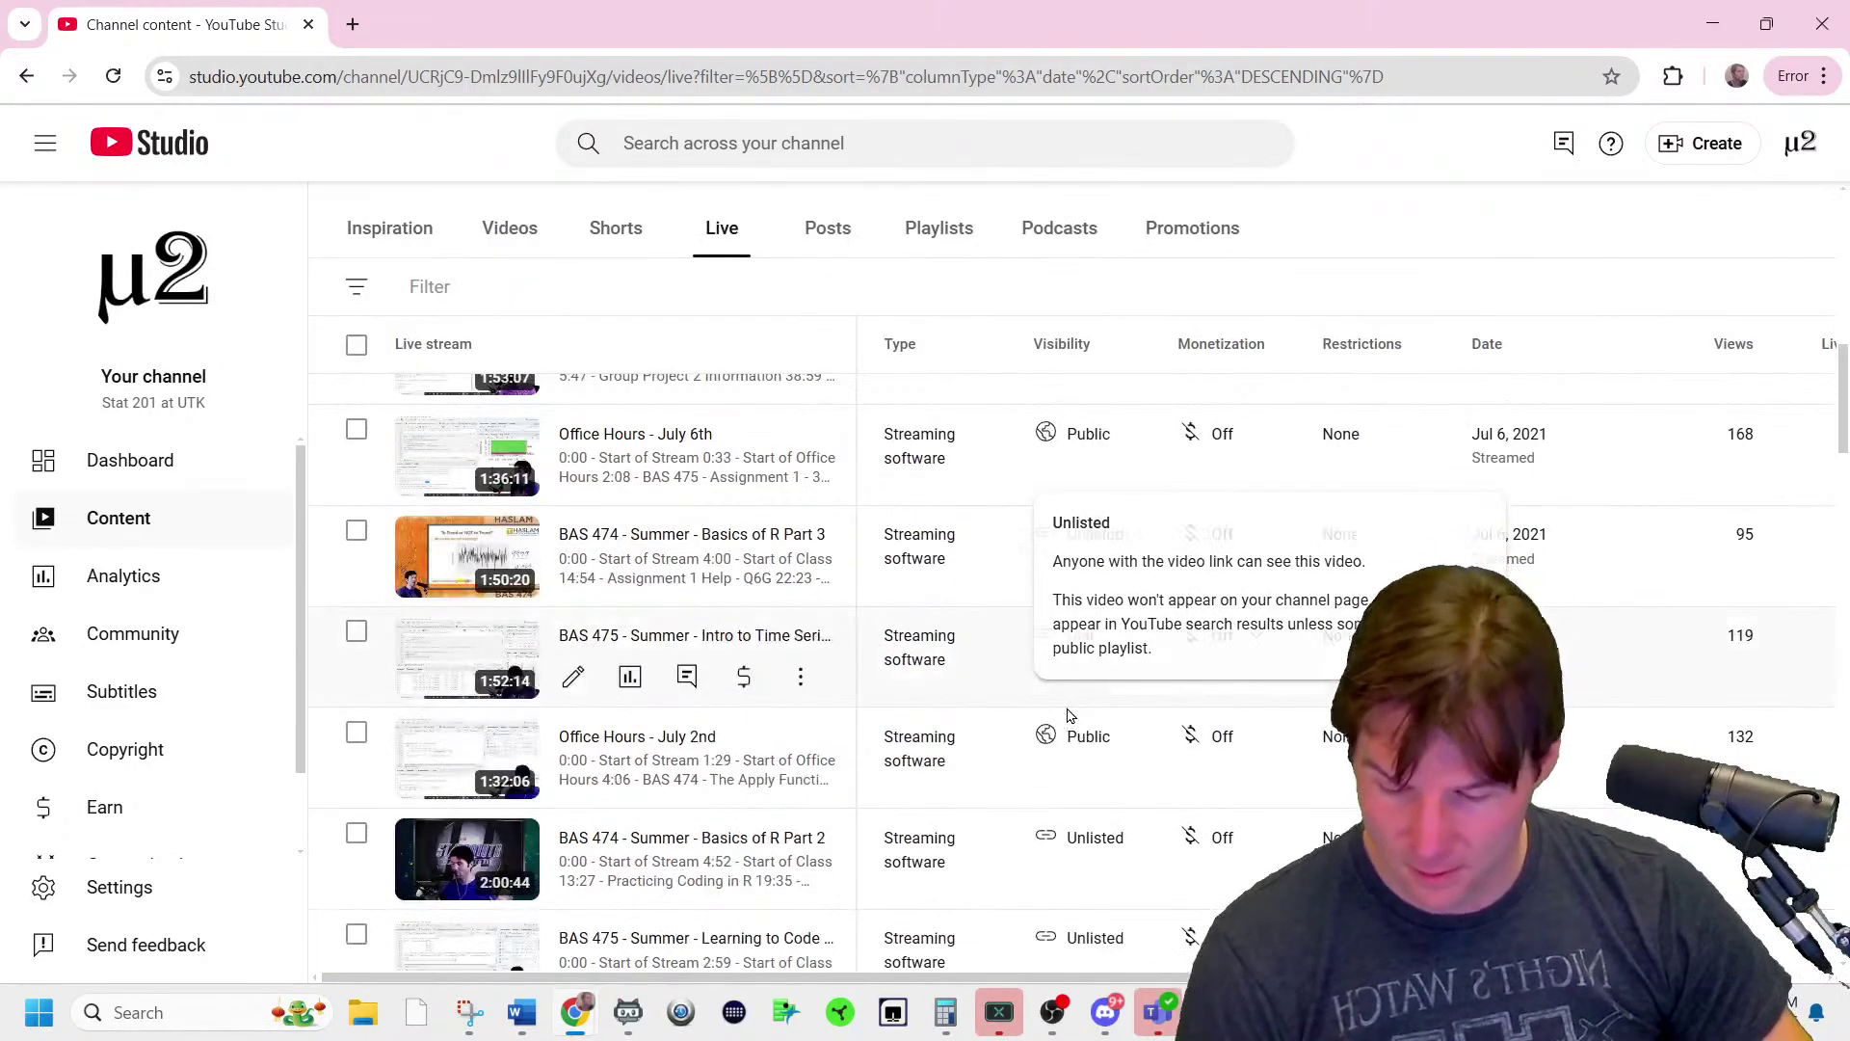
{"action": "scroll", "coordinate": [1069, 713], "scroll_direction": "down", "scroll_amount": 8}
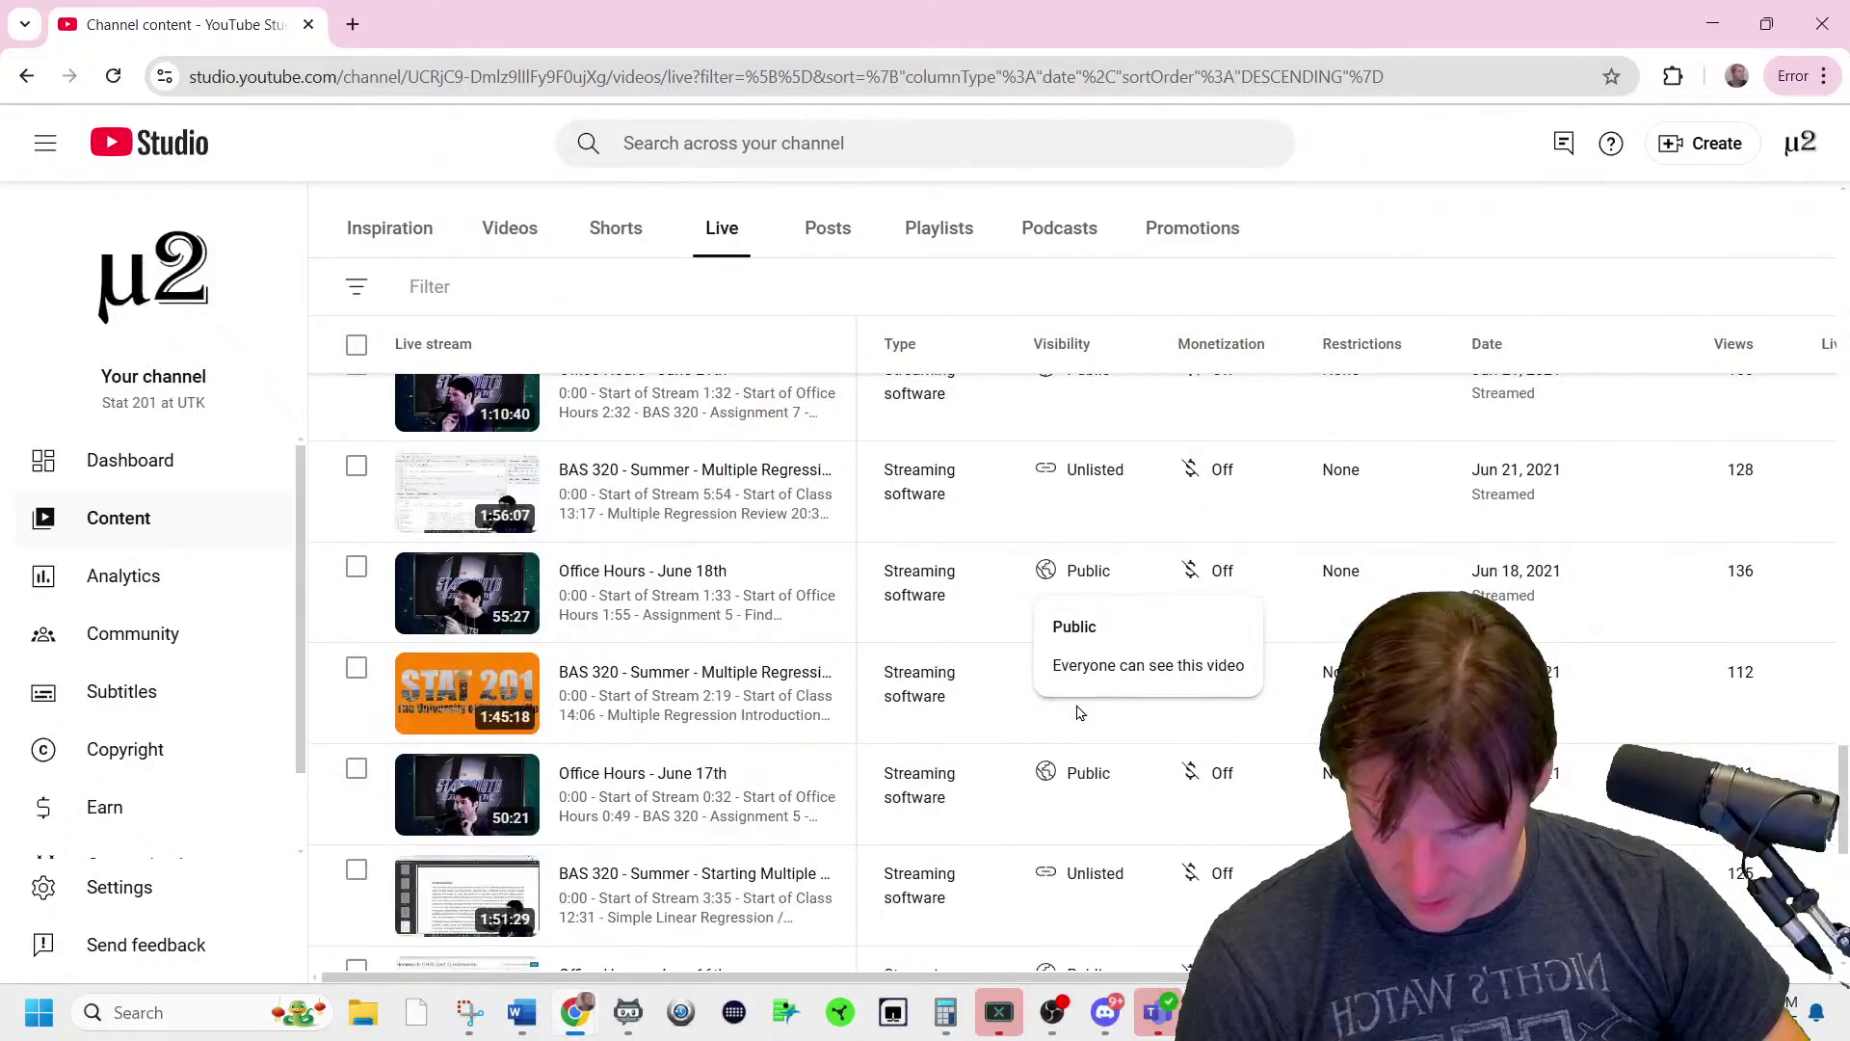
{"action": "left_click", "coordinate": [1784, 841]}
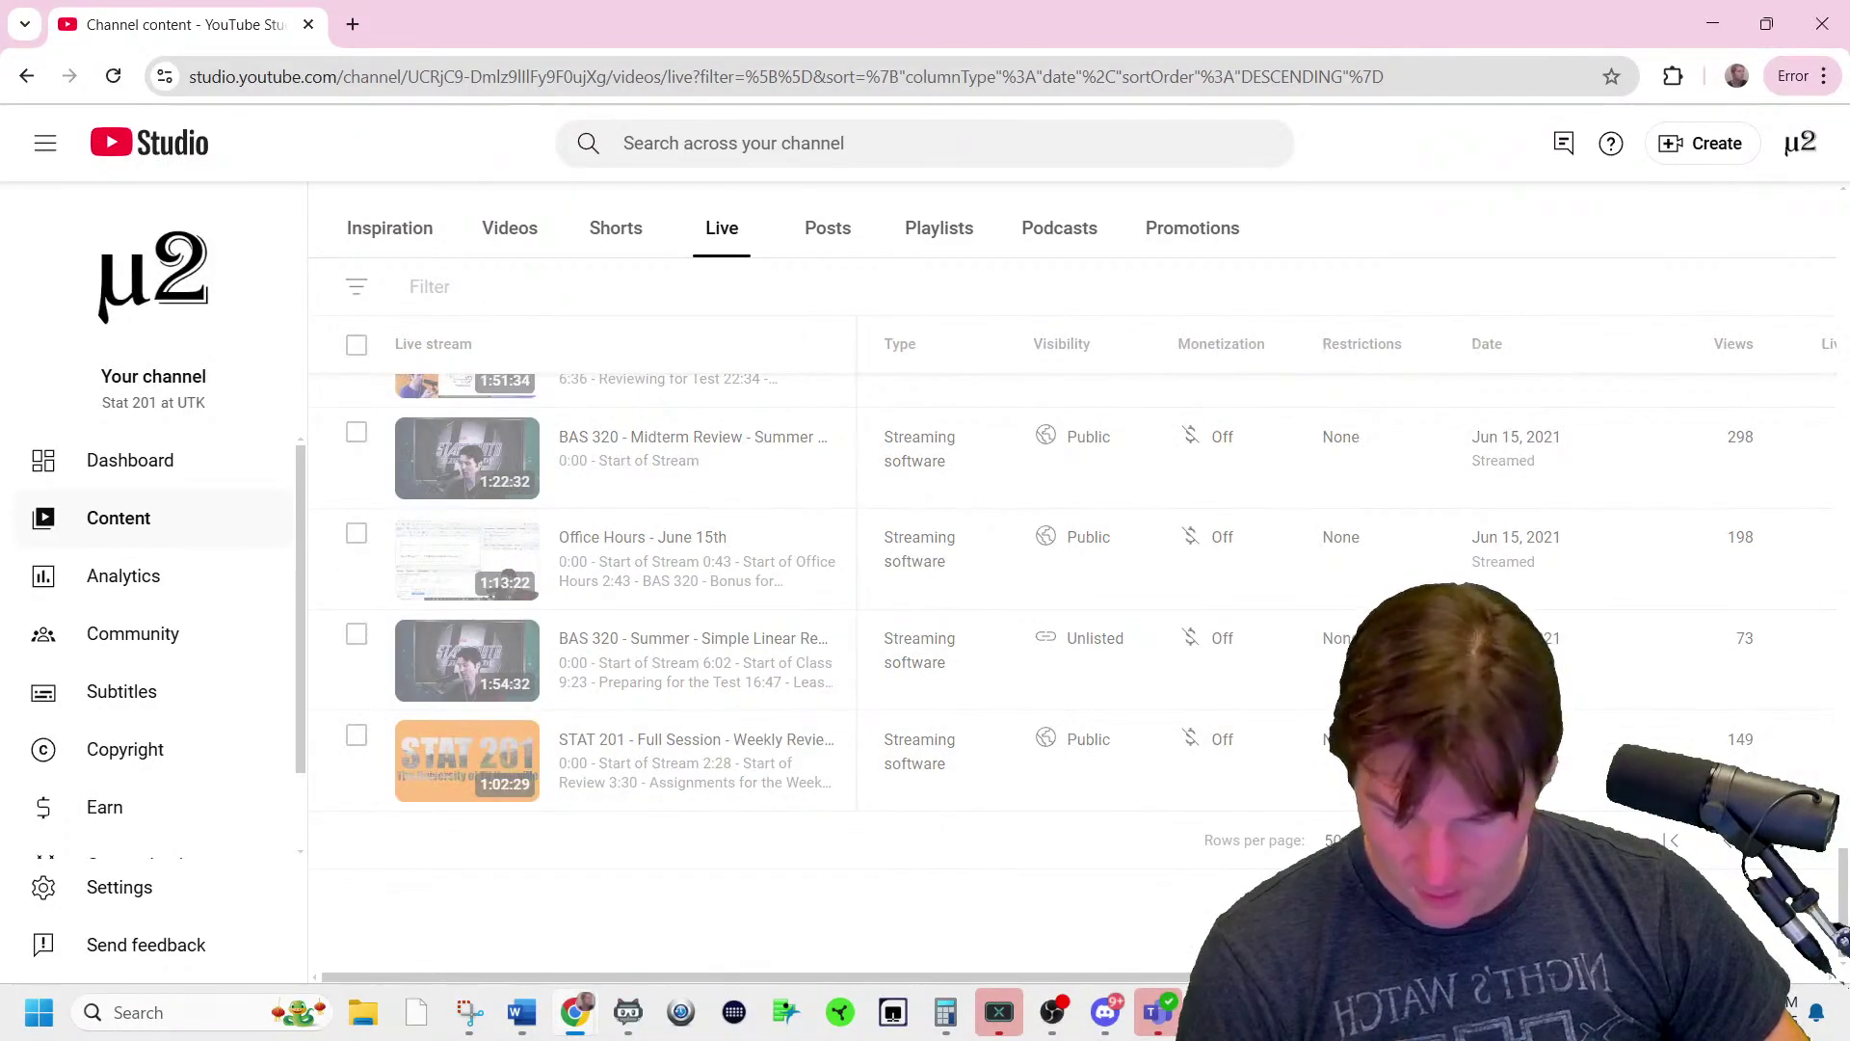
{"action": "scroll", "coordinate": [1253, 713], "scroll_direction": "down", "scroll_amount": 4}
{"action": "scroll", "coordinate": [1253, 713], "scroll_direction": "down", "scroll_amount": 15}
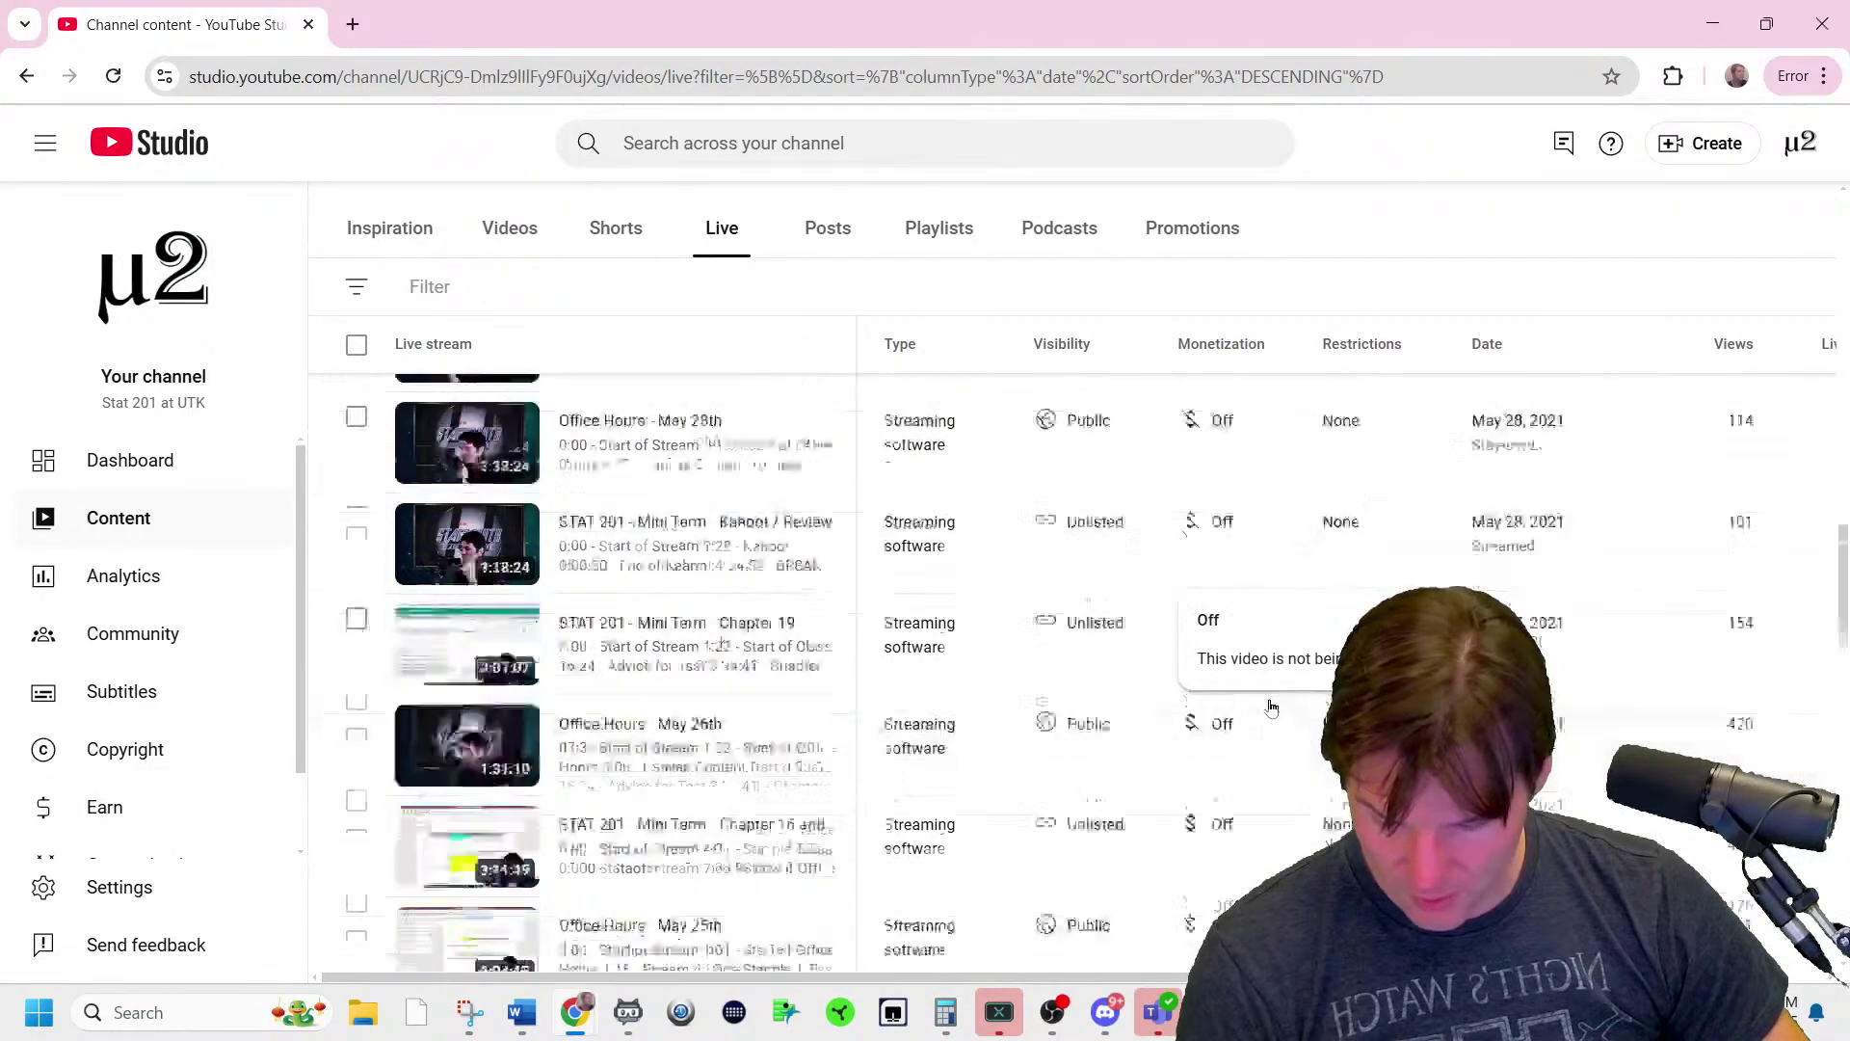
{"action": "scroll", "coordinate": [1316, 697], "scroll_direction": "down", "scroll_amount": 8}
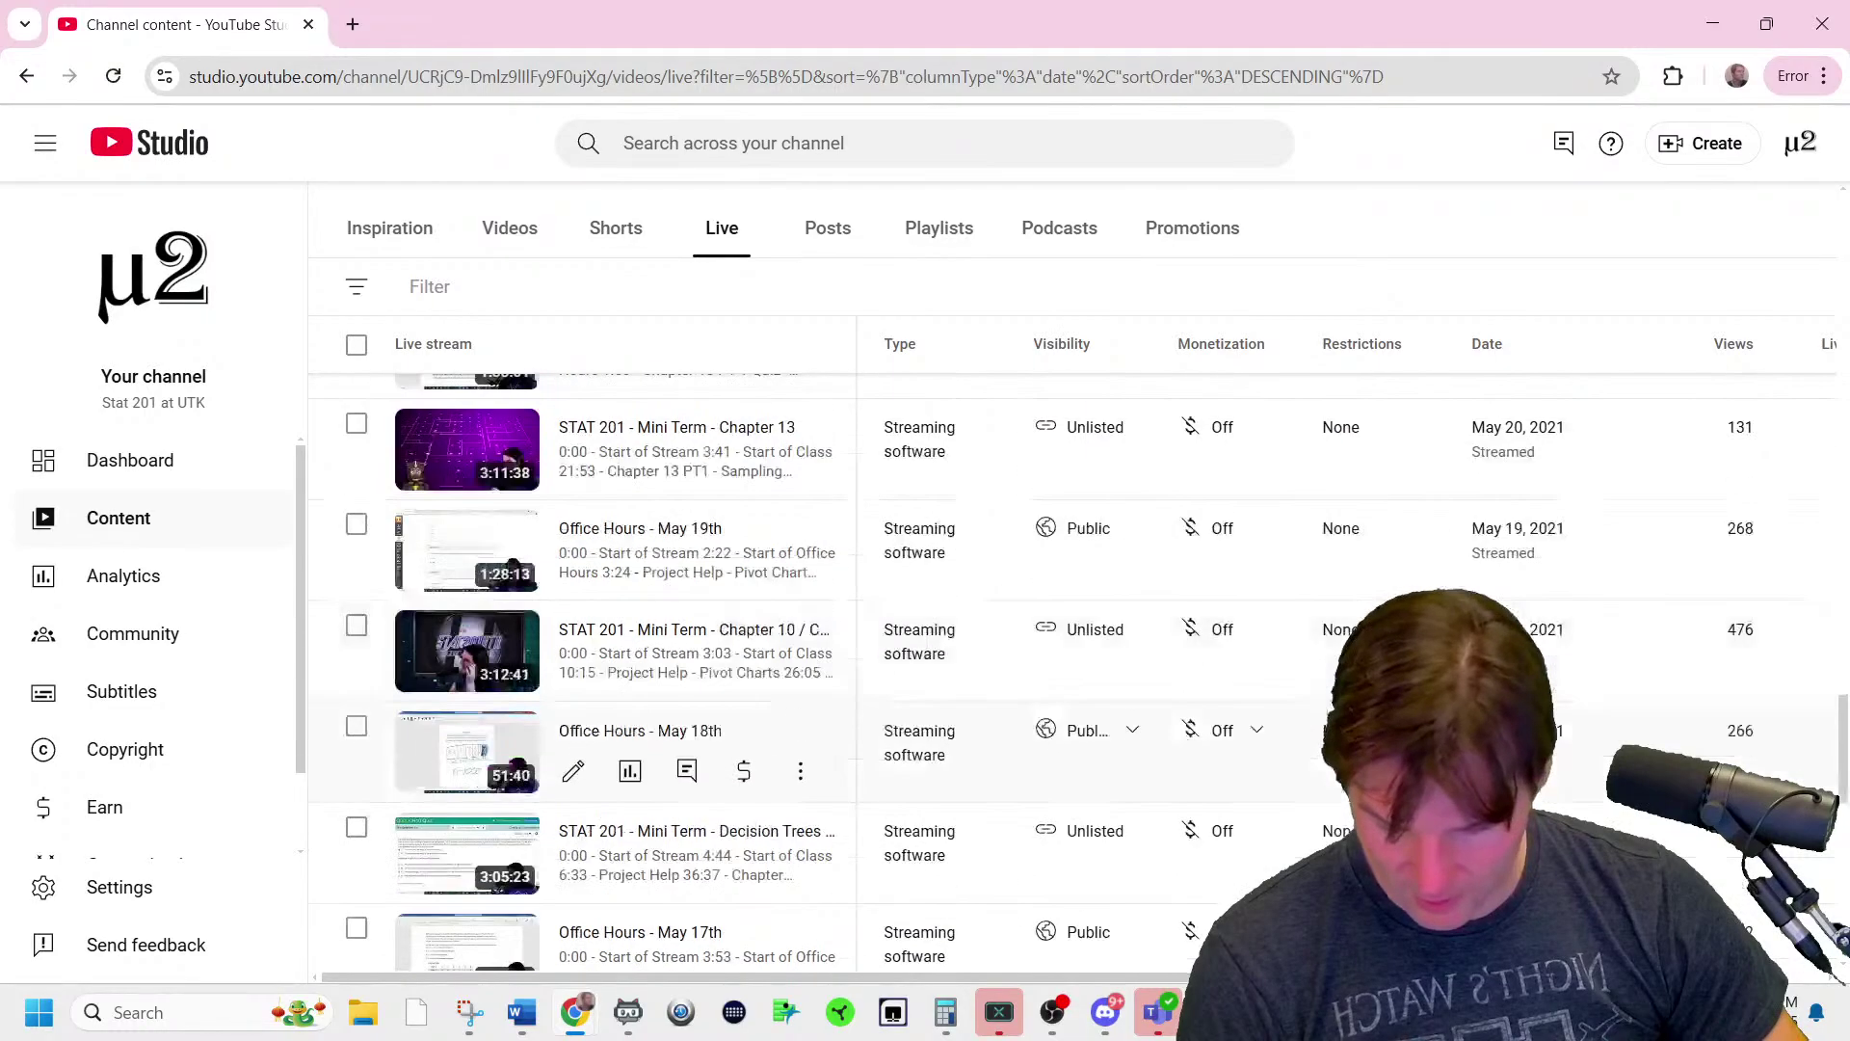
- Look back up through the live streams to the May 21 office hours and open that stream's YouTube watch page
{"action": "scroll", "coordinate": [917, 731], "scroll_direction": "up", "scroll_amount": 4}
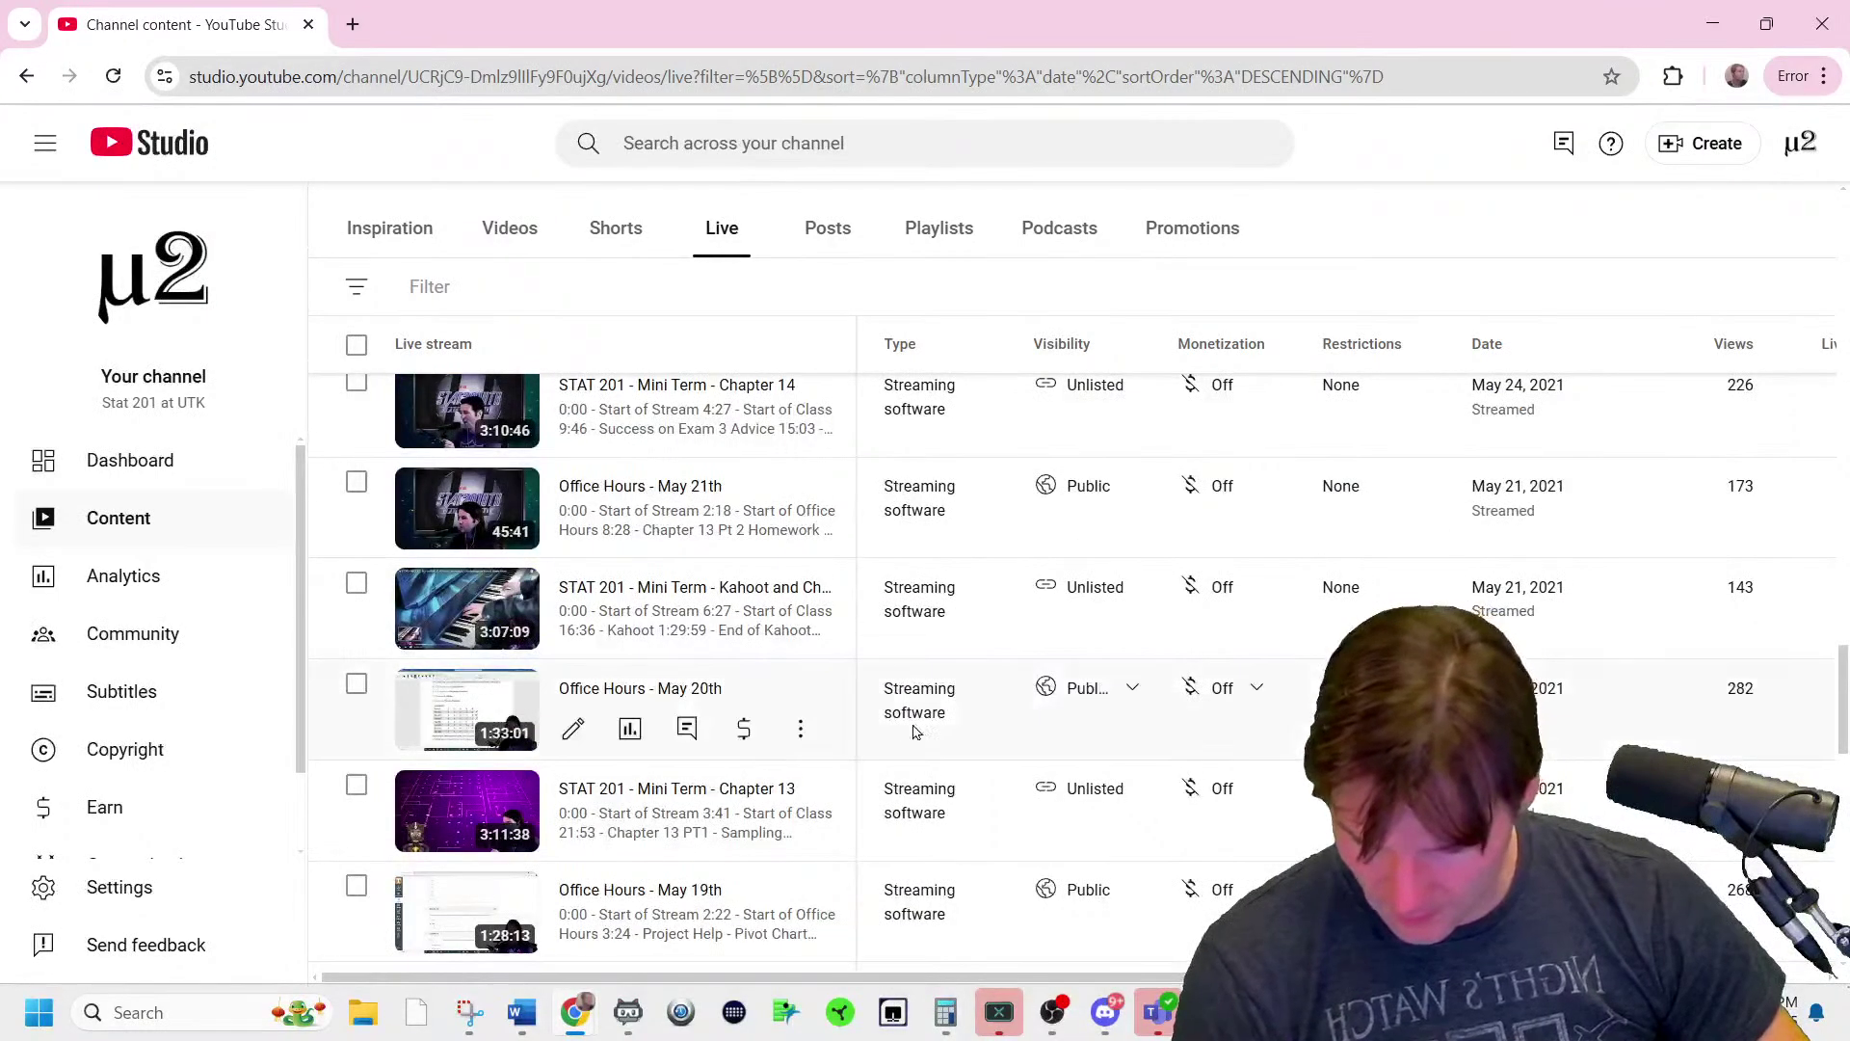
{"action": "scroll", "coordinate": [724, 694], "scroll_direction": "up", "scroll_amount": 4}
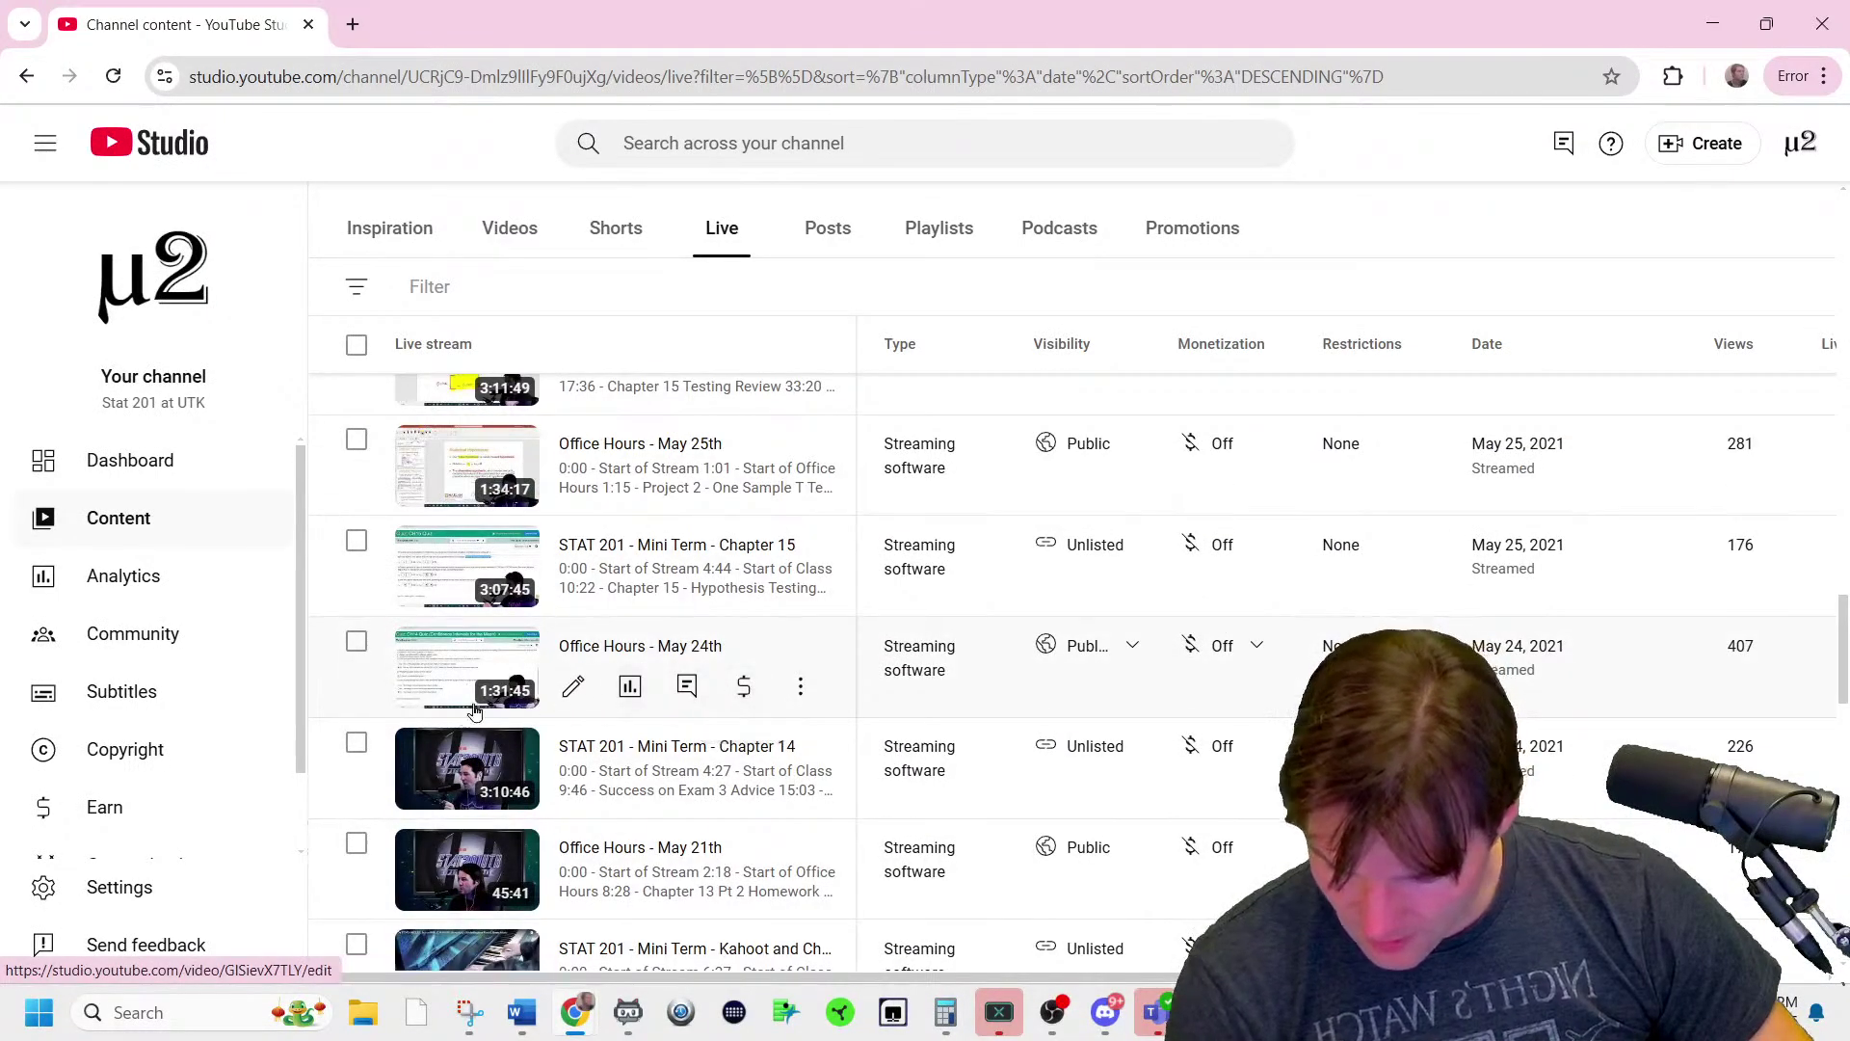
{"action": "scroll", "coordinate": [540, 703], "scroll_direction": "up", "scroll_amount": 2}
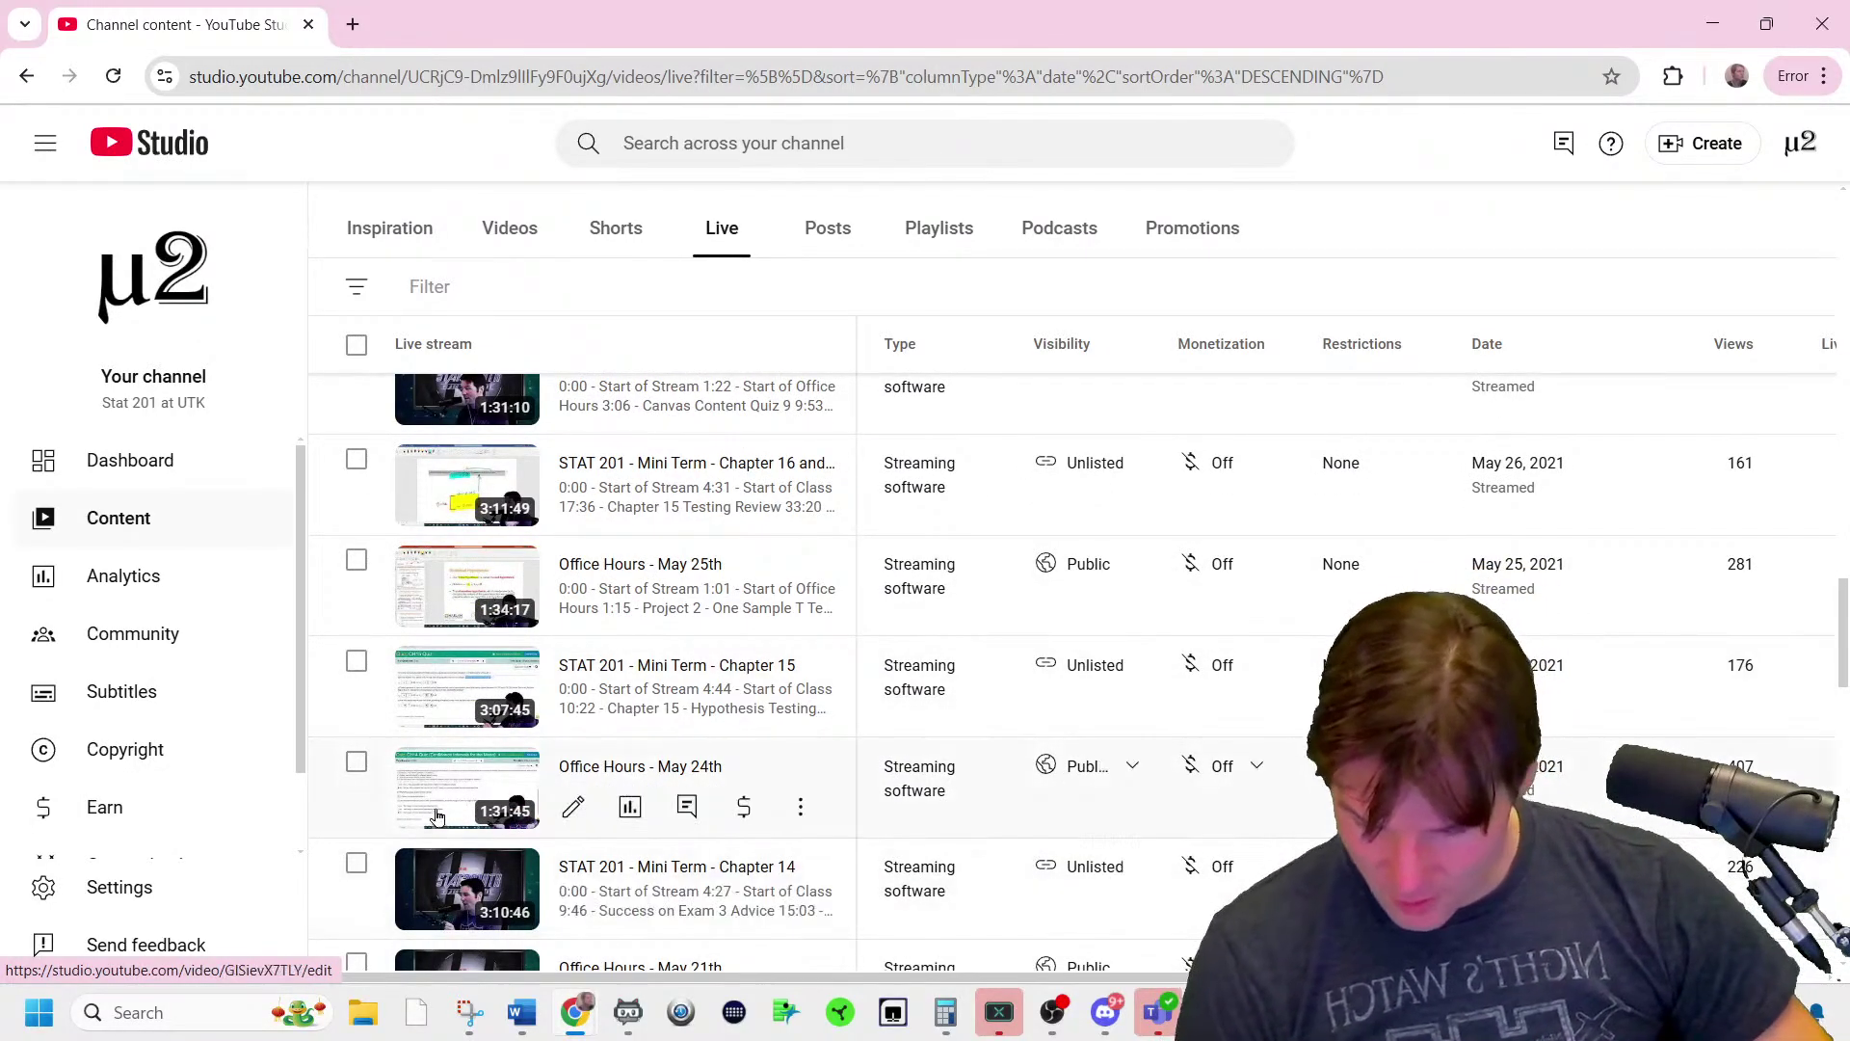
{"action": "scroll", "coordinate": [467, 771], "scroll_direction": "down", "scroll_amount": 3}
{"action": "right_click", "coordinate": [463, 749]}
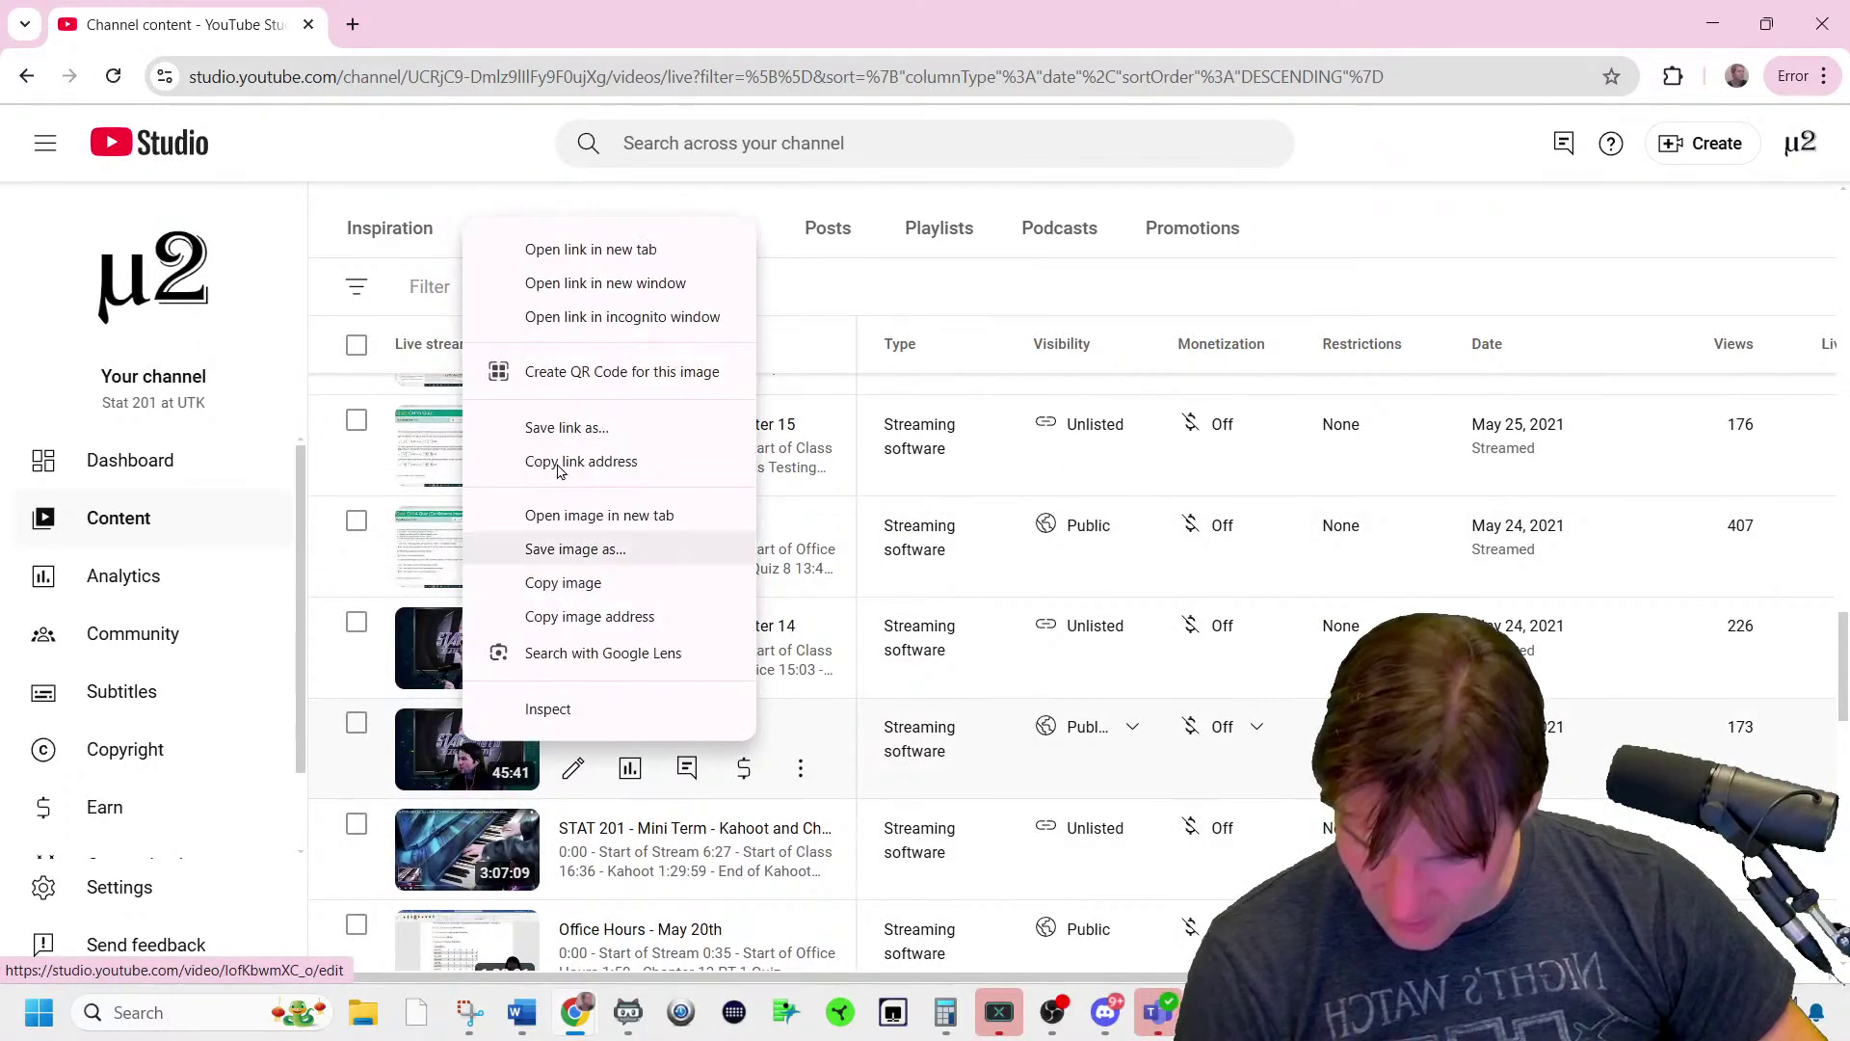
{"action": "left_click", "coordinate": [581, 251]}
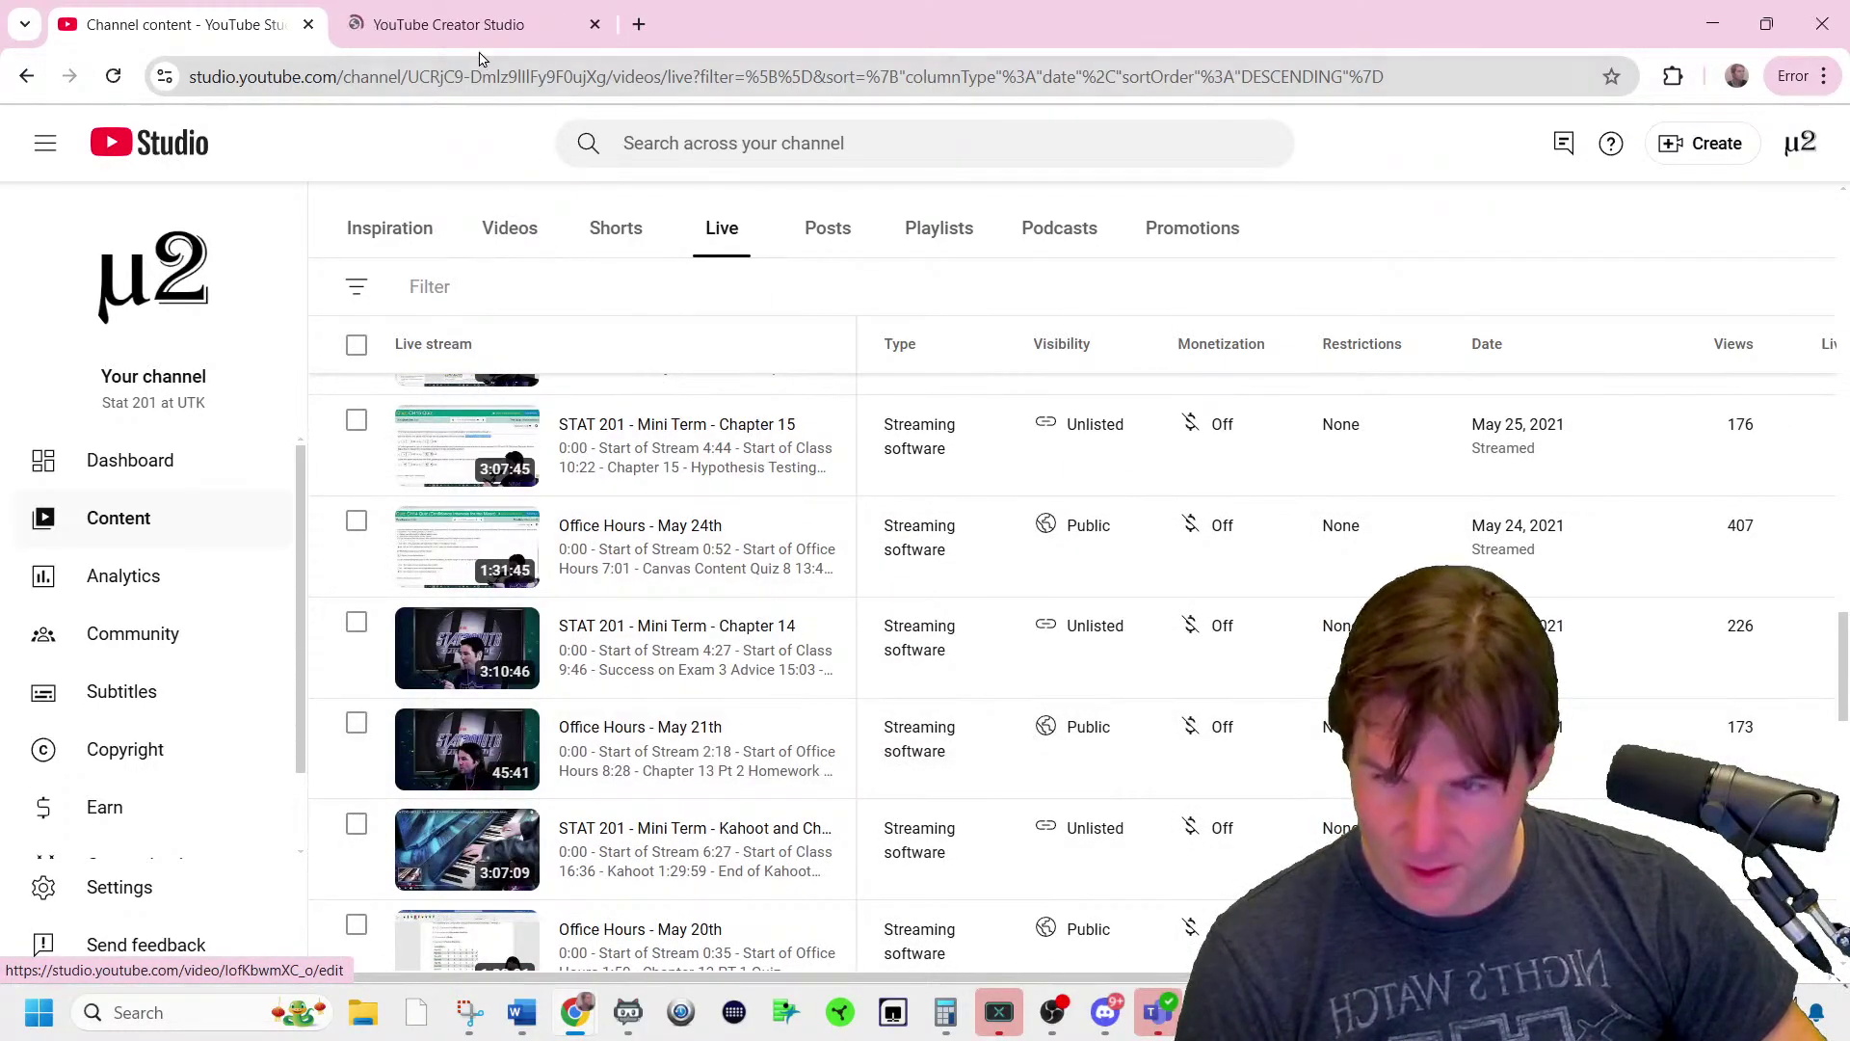
{"action": "left_click", "coordinate": [601, 728]}
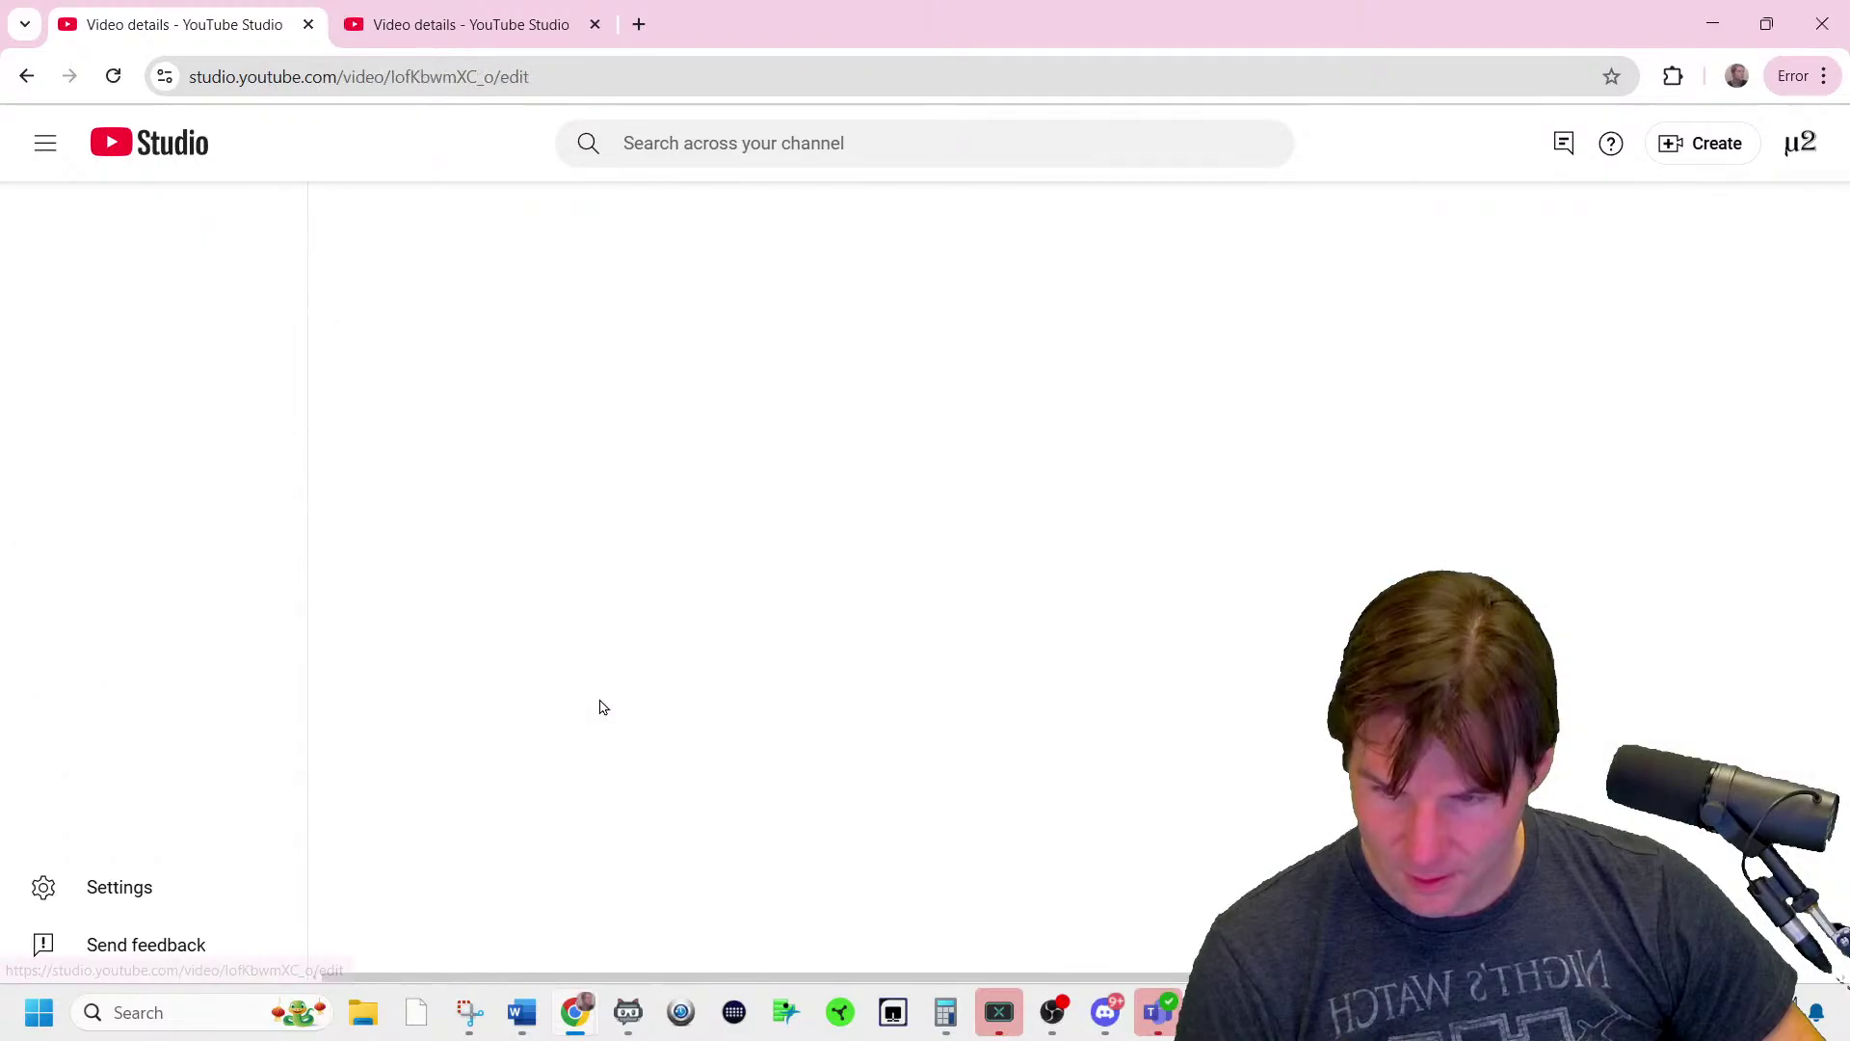
{"action": "left_click", "coordinate": [1376, 552]}
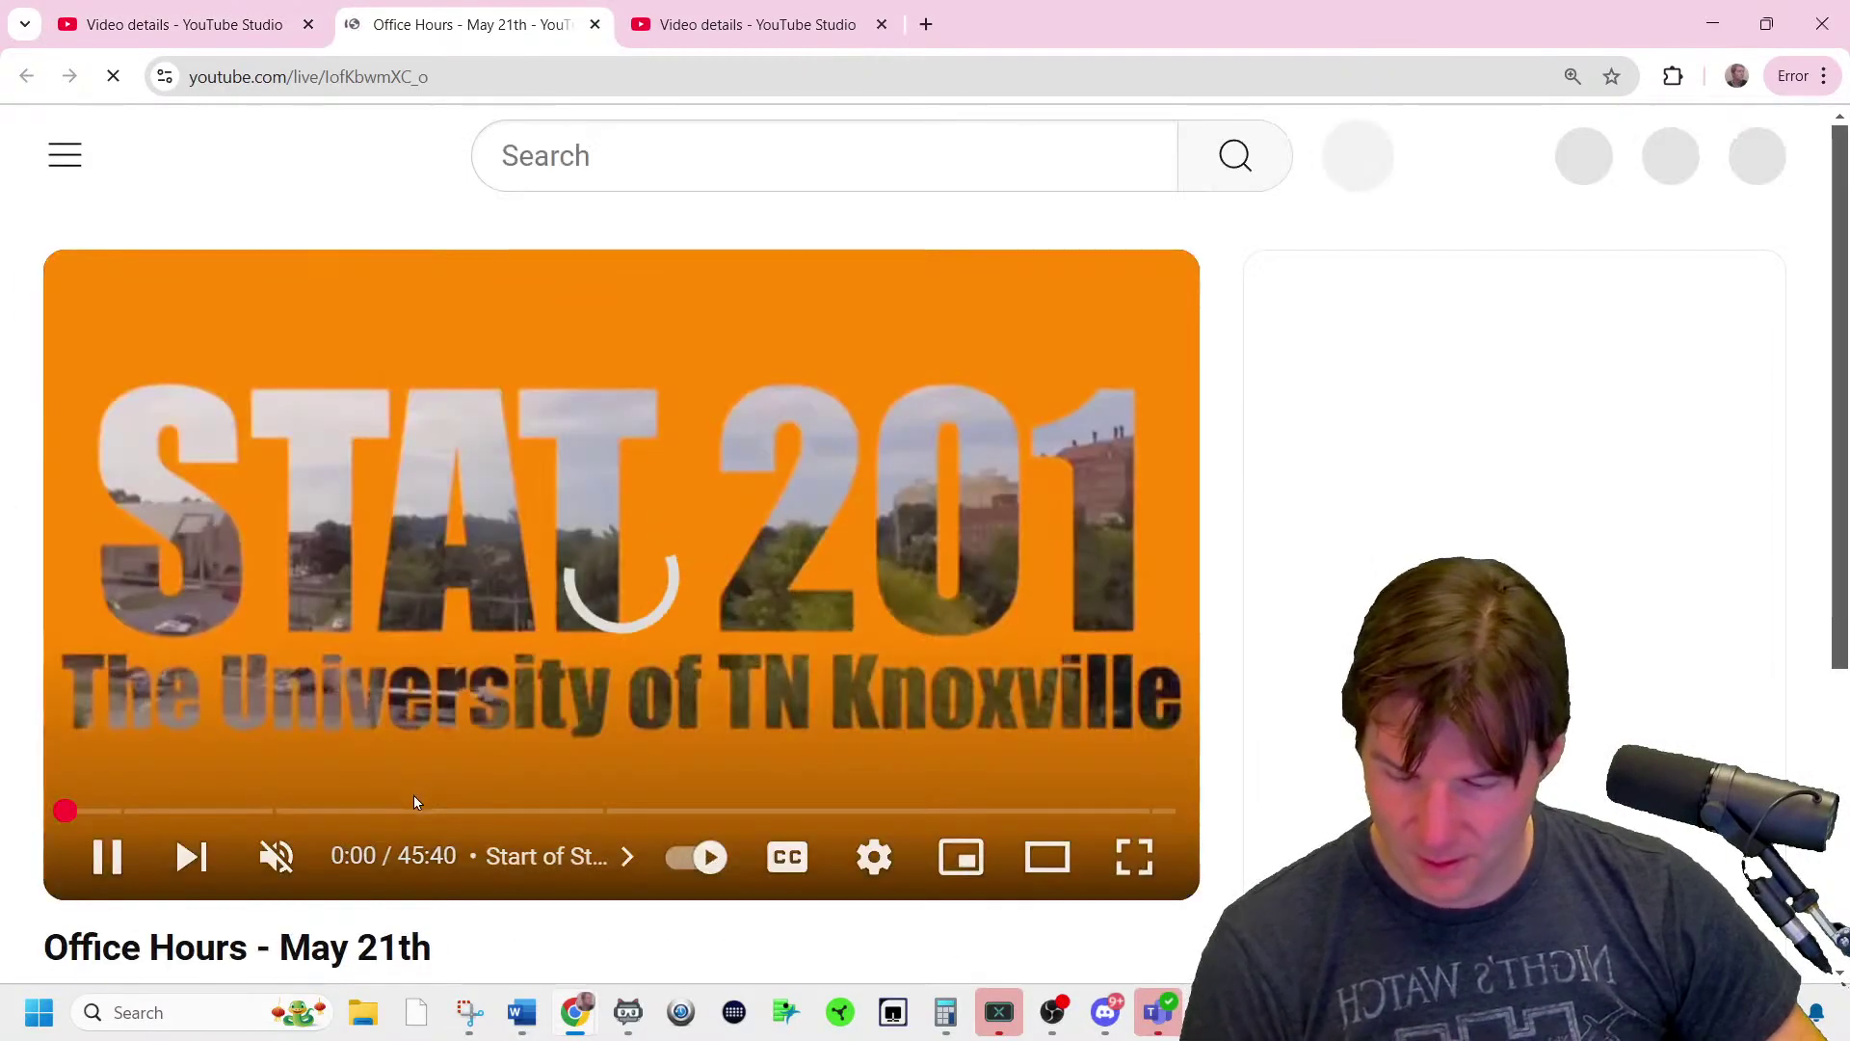
- Skip the stream ahead to the Chapter 13 Pt 2 Homework - Junk Mail chapter, show it full screen and pause it
{"action": "left_click", "coordinate": [414, 810]}
{"action": "left_click", "coordinate": [1135, 857]}
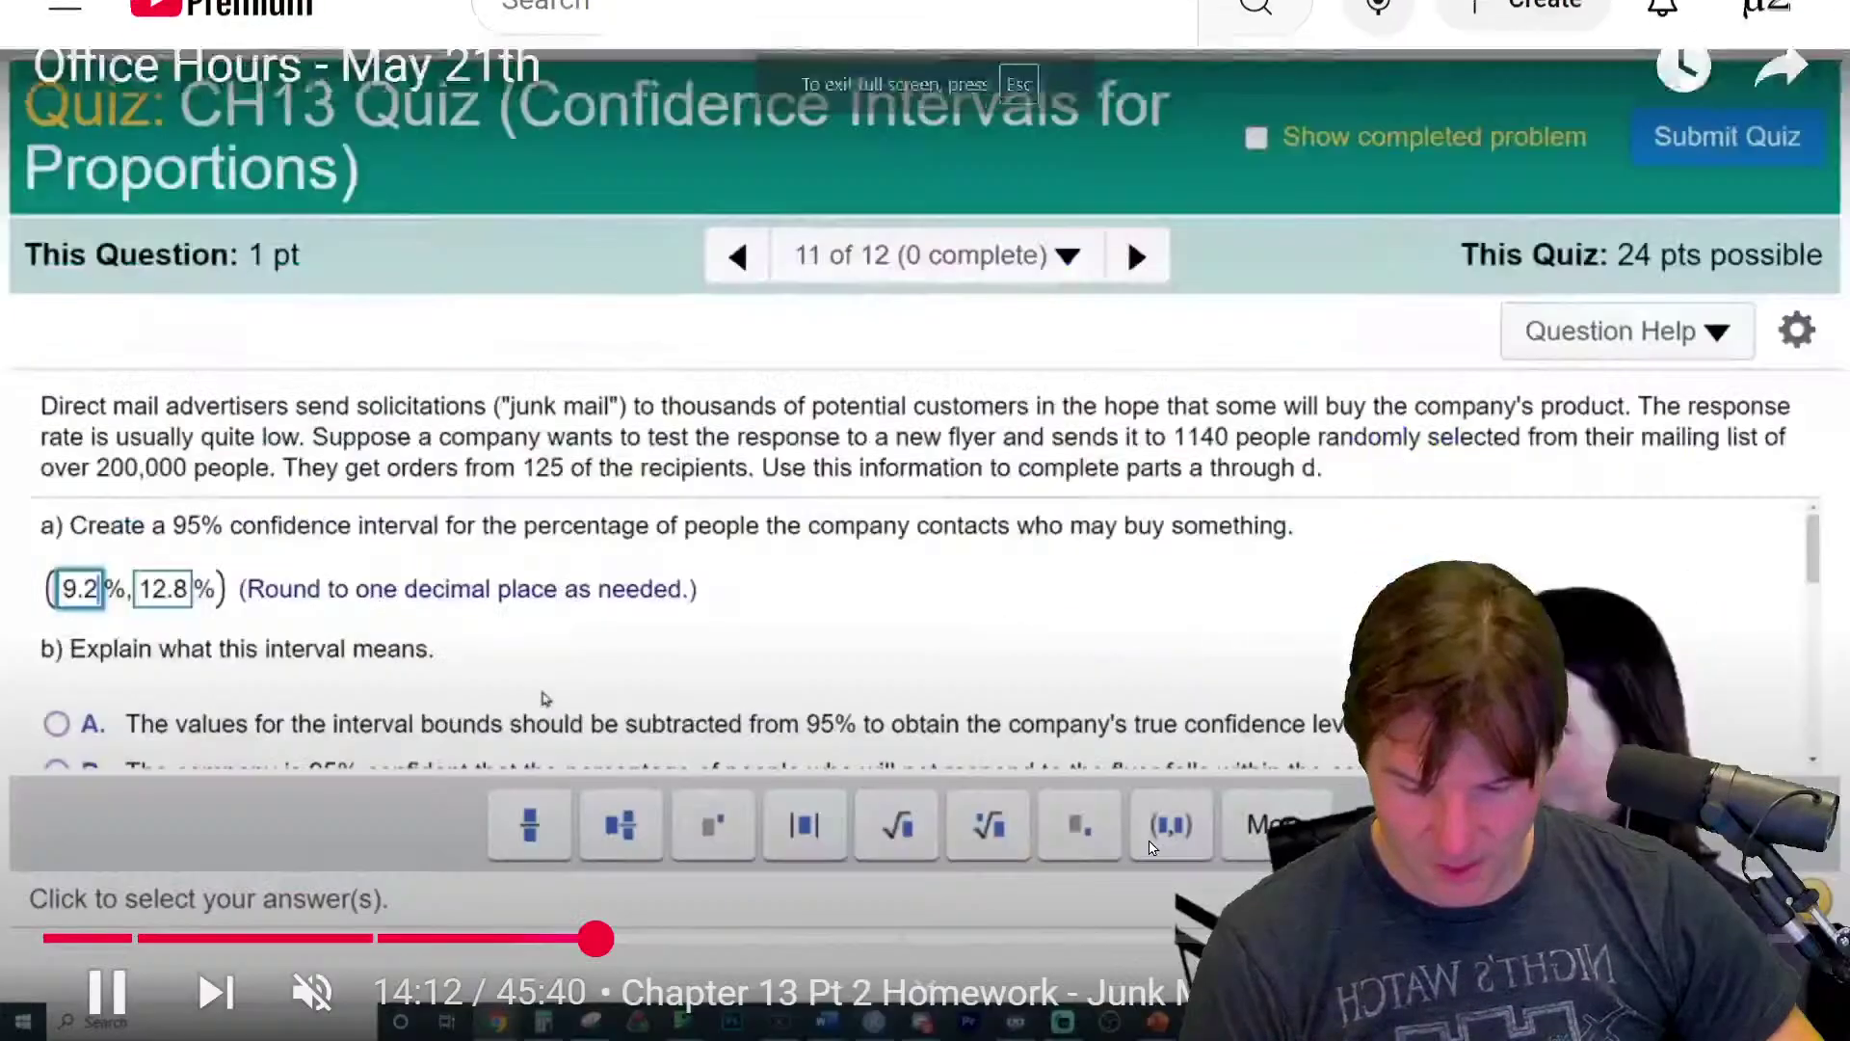
{"action": "left_click", "coordinate": [1149, 747]}
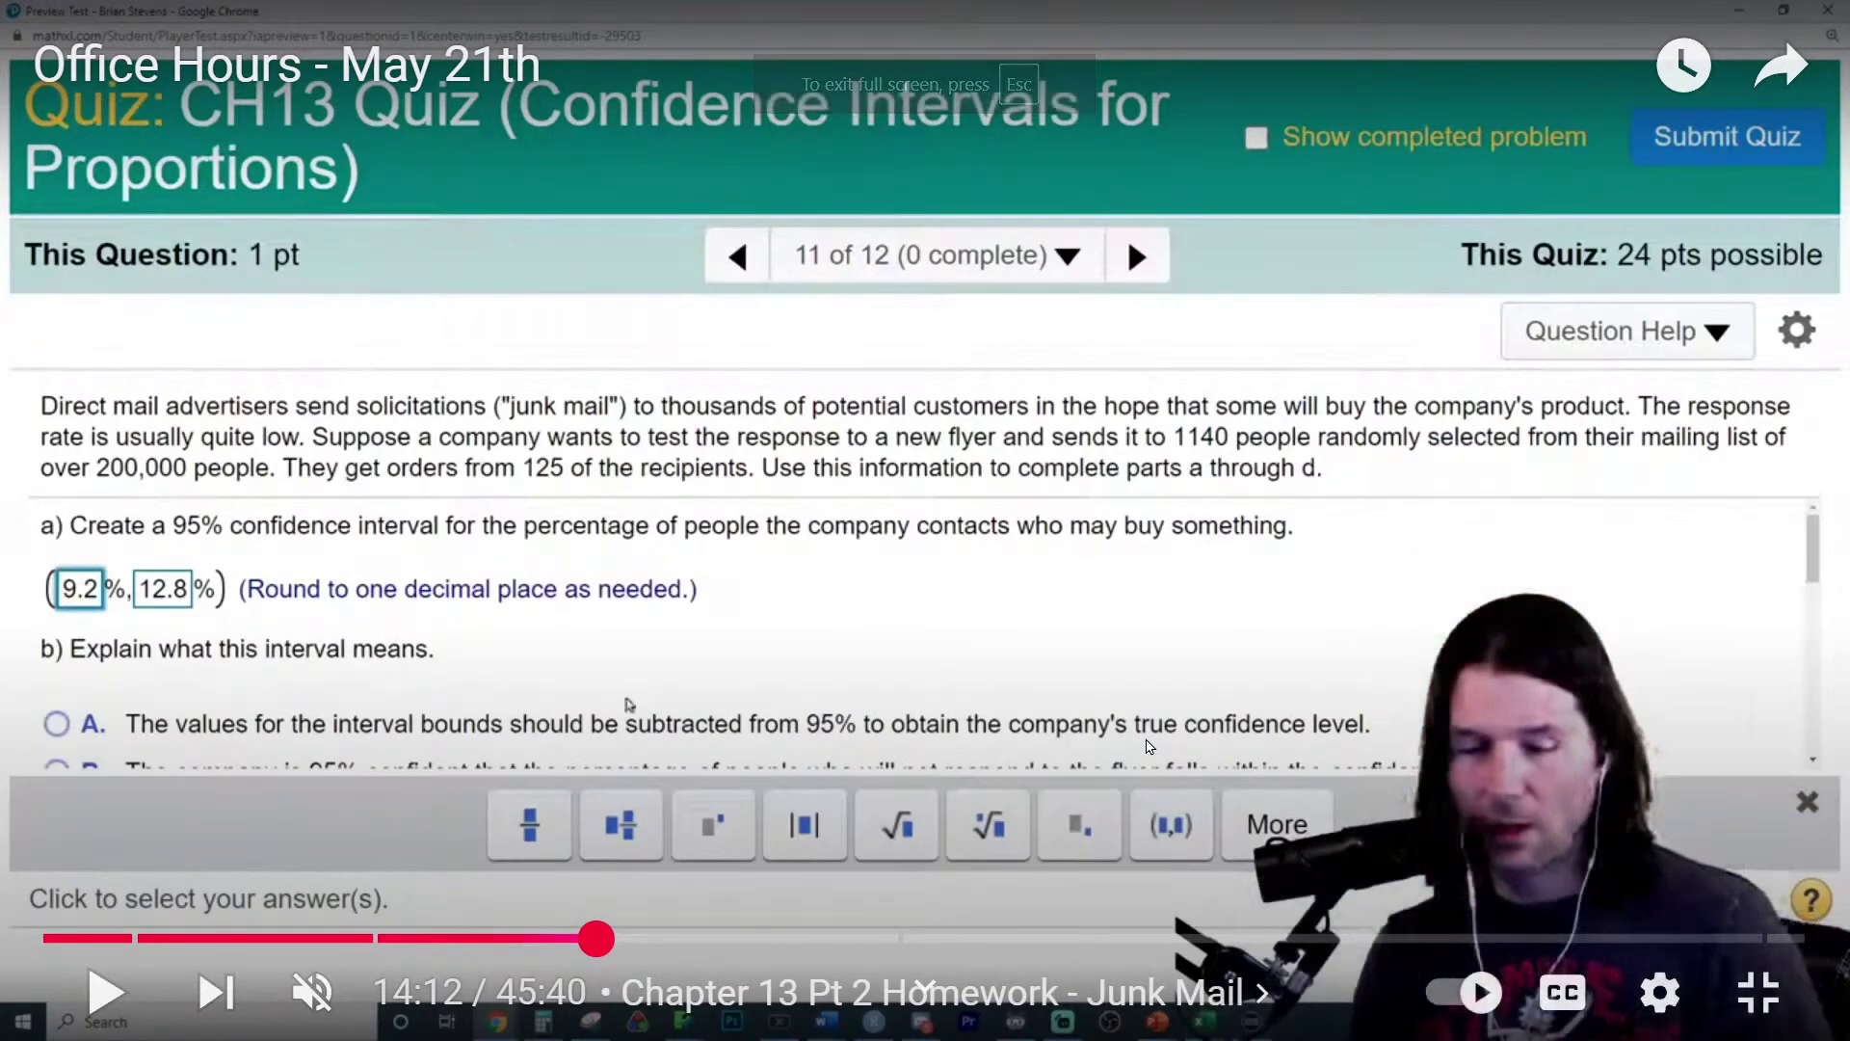
{"action": "key", "text": "Right"}
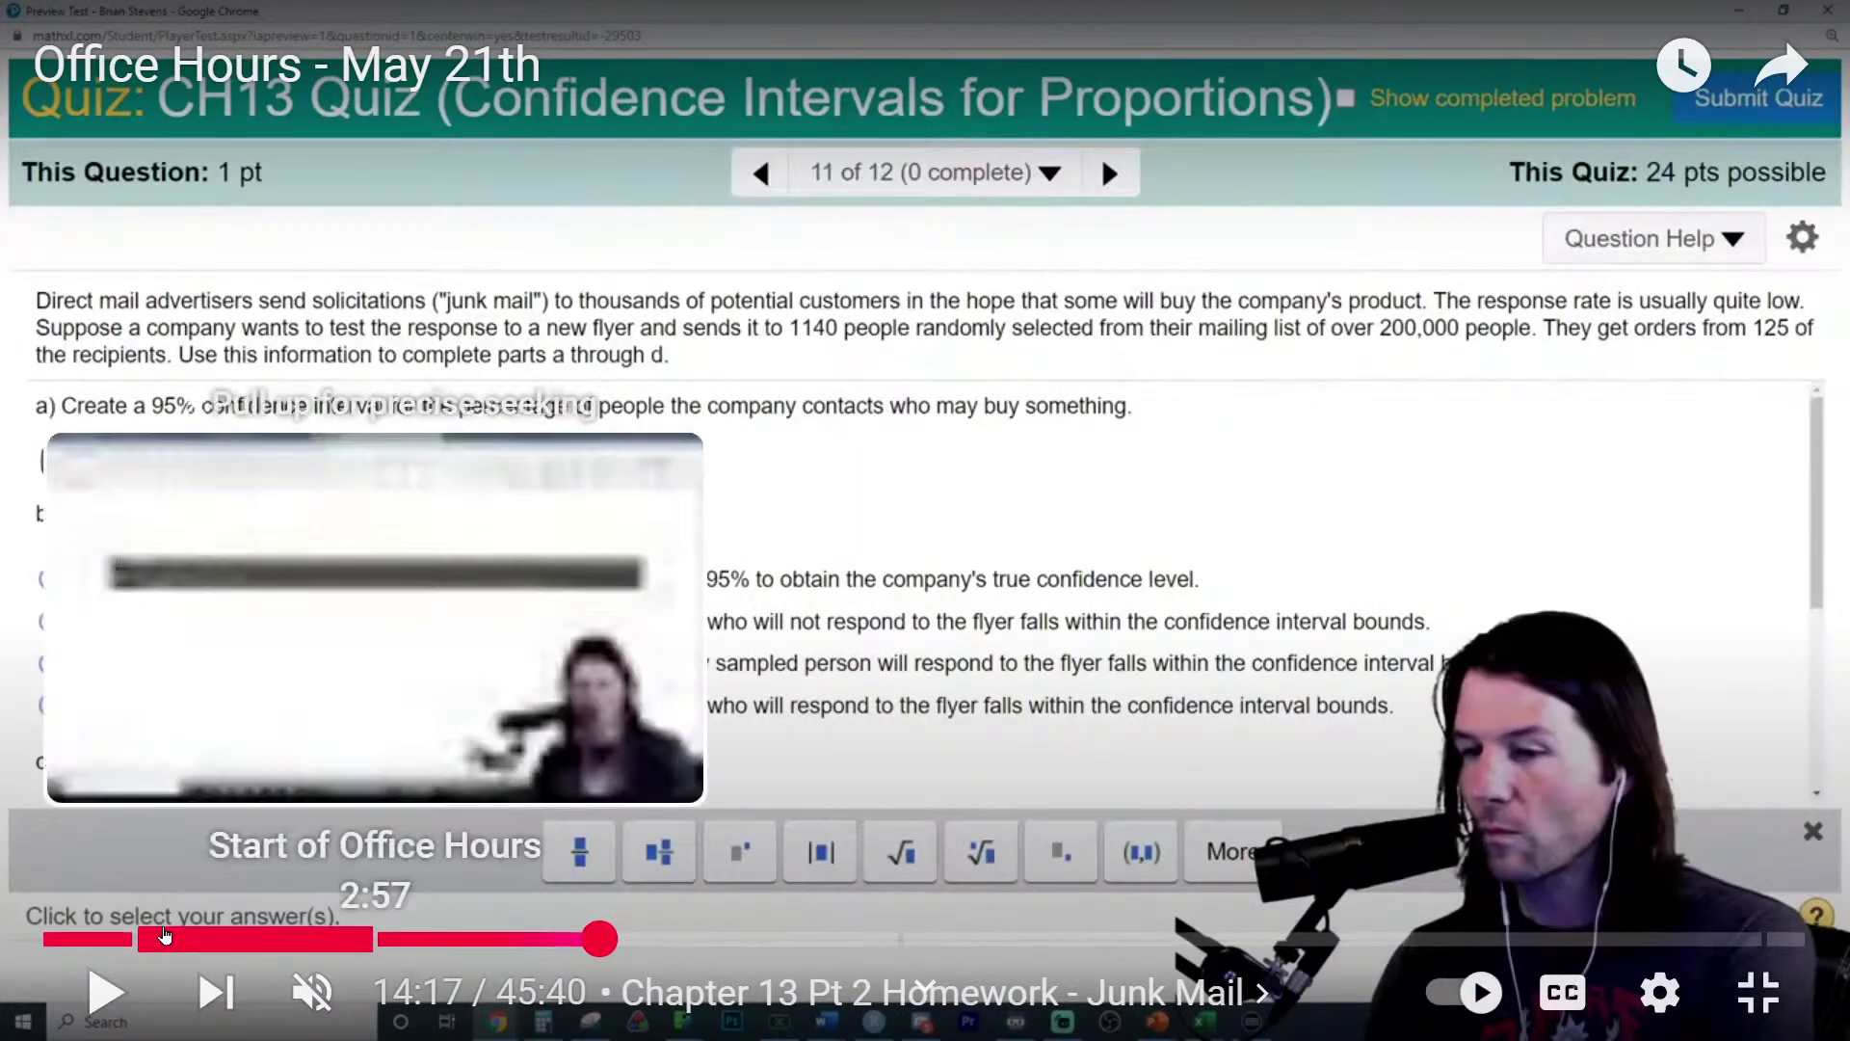
- Play the stream from the Start of Office Hours chapter and skip ahead to the End of Office Hours chapter
{"action": "left_click", "coordinate": [135, 933]}
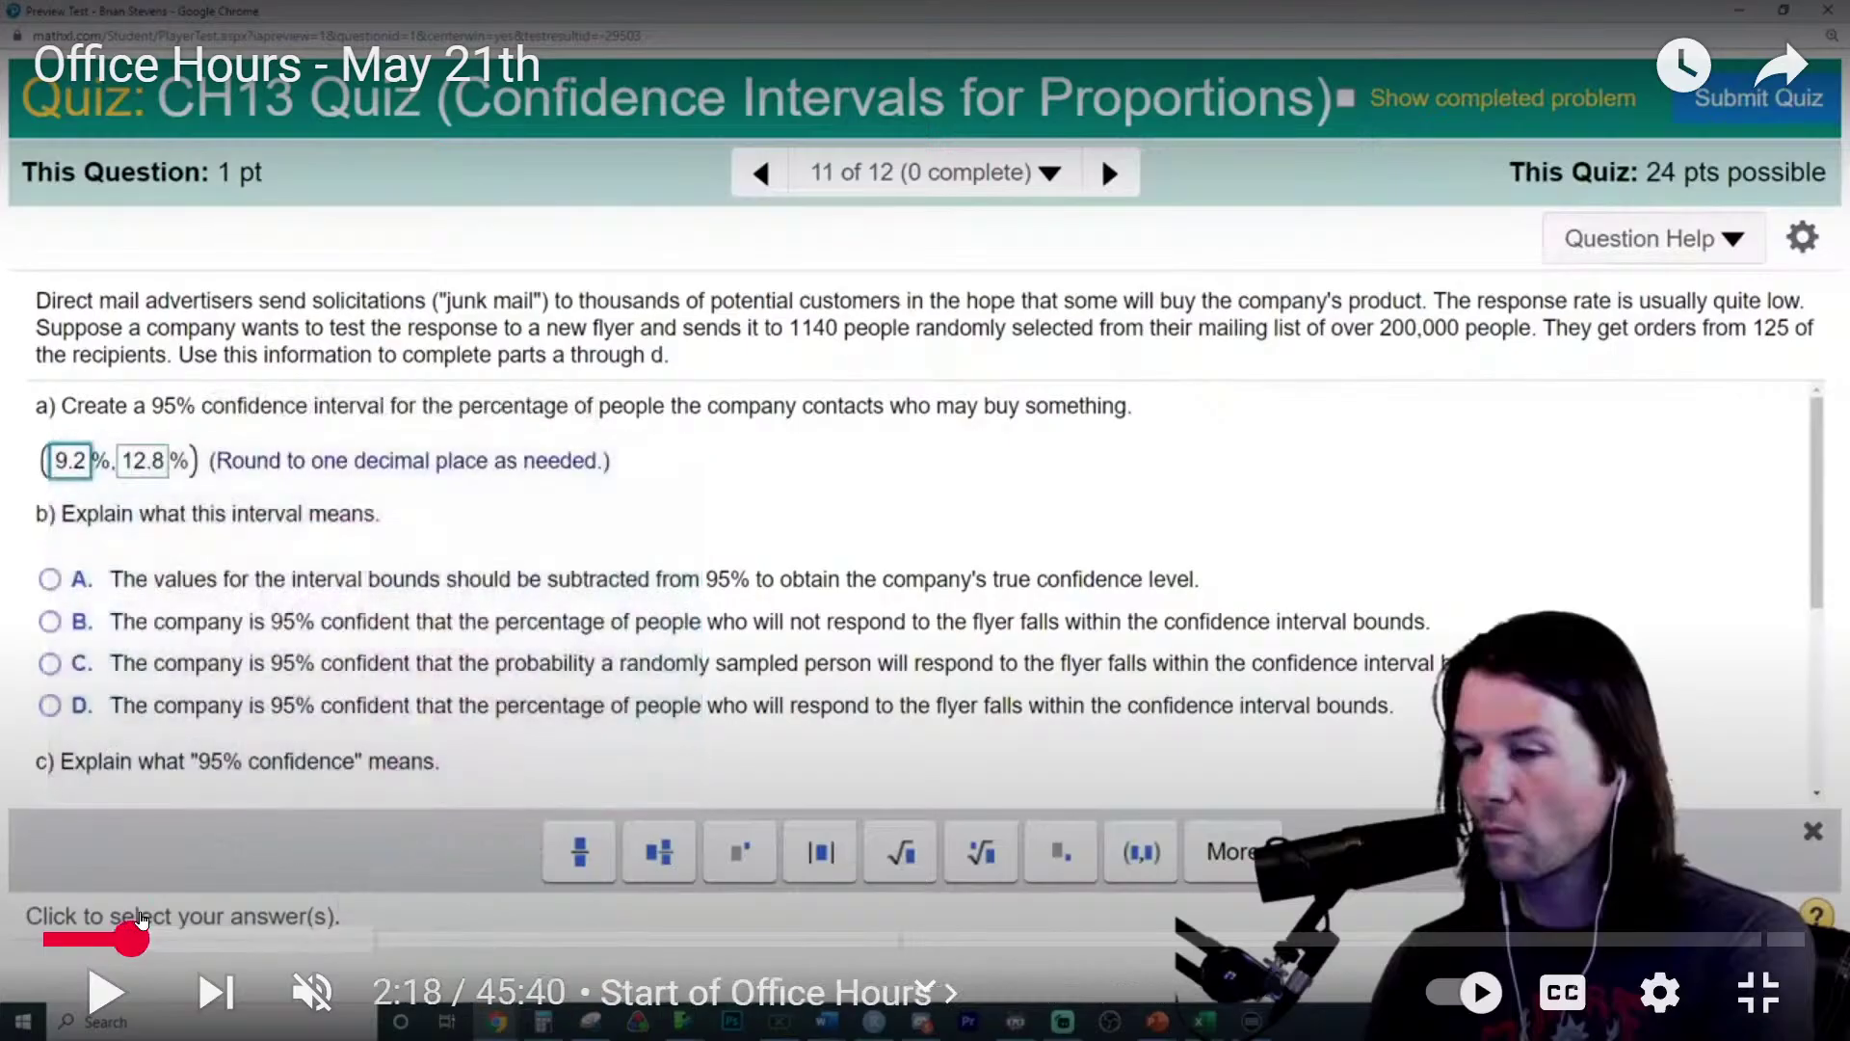
{"action": "key", "text": "space"}
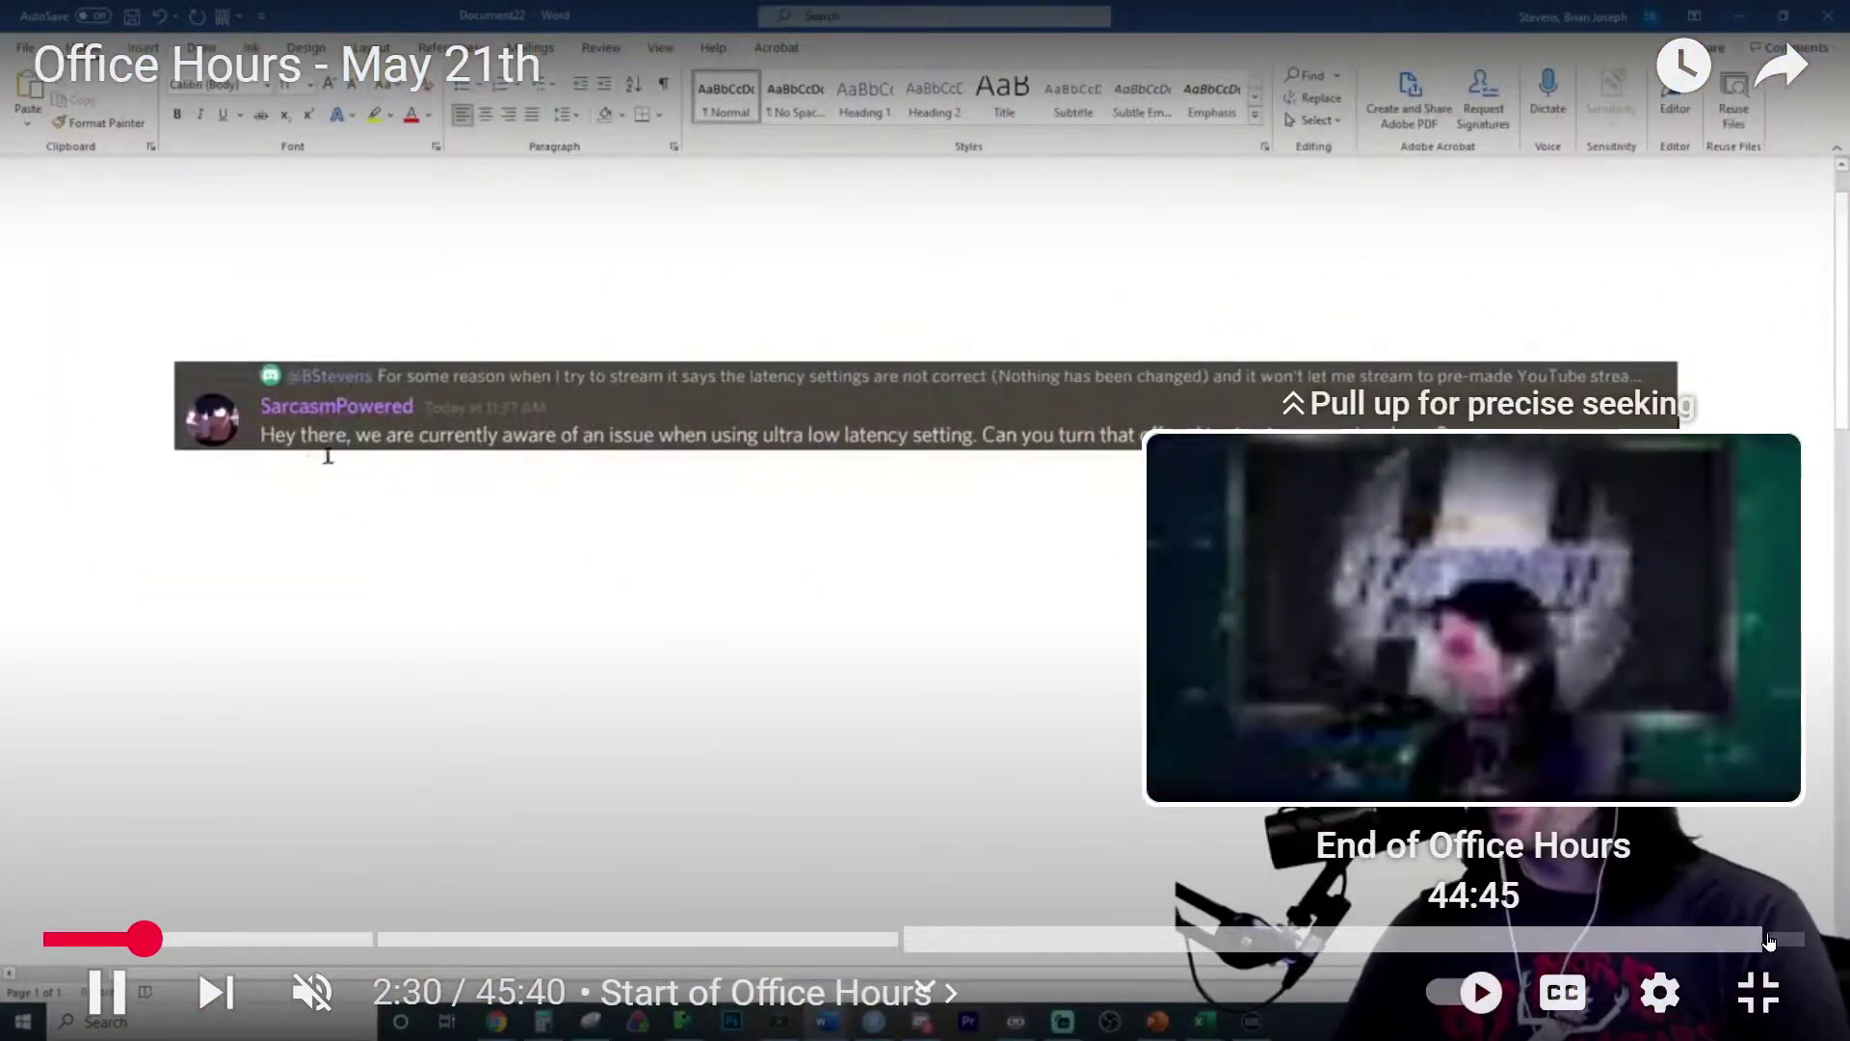
{"action": "left_click", "coordinate": [1769, 940]}
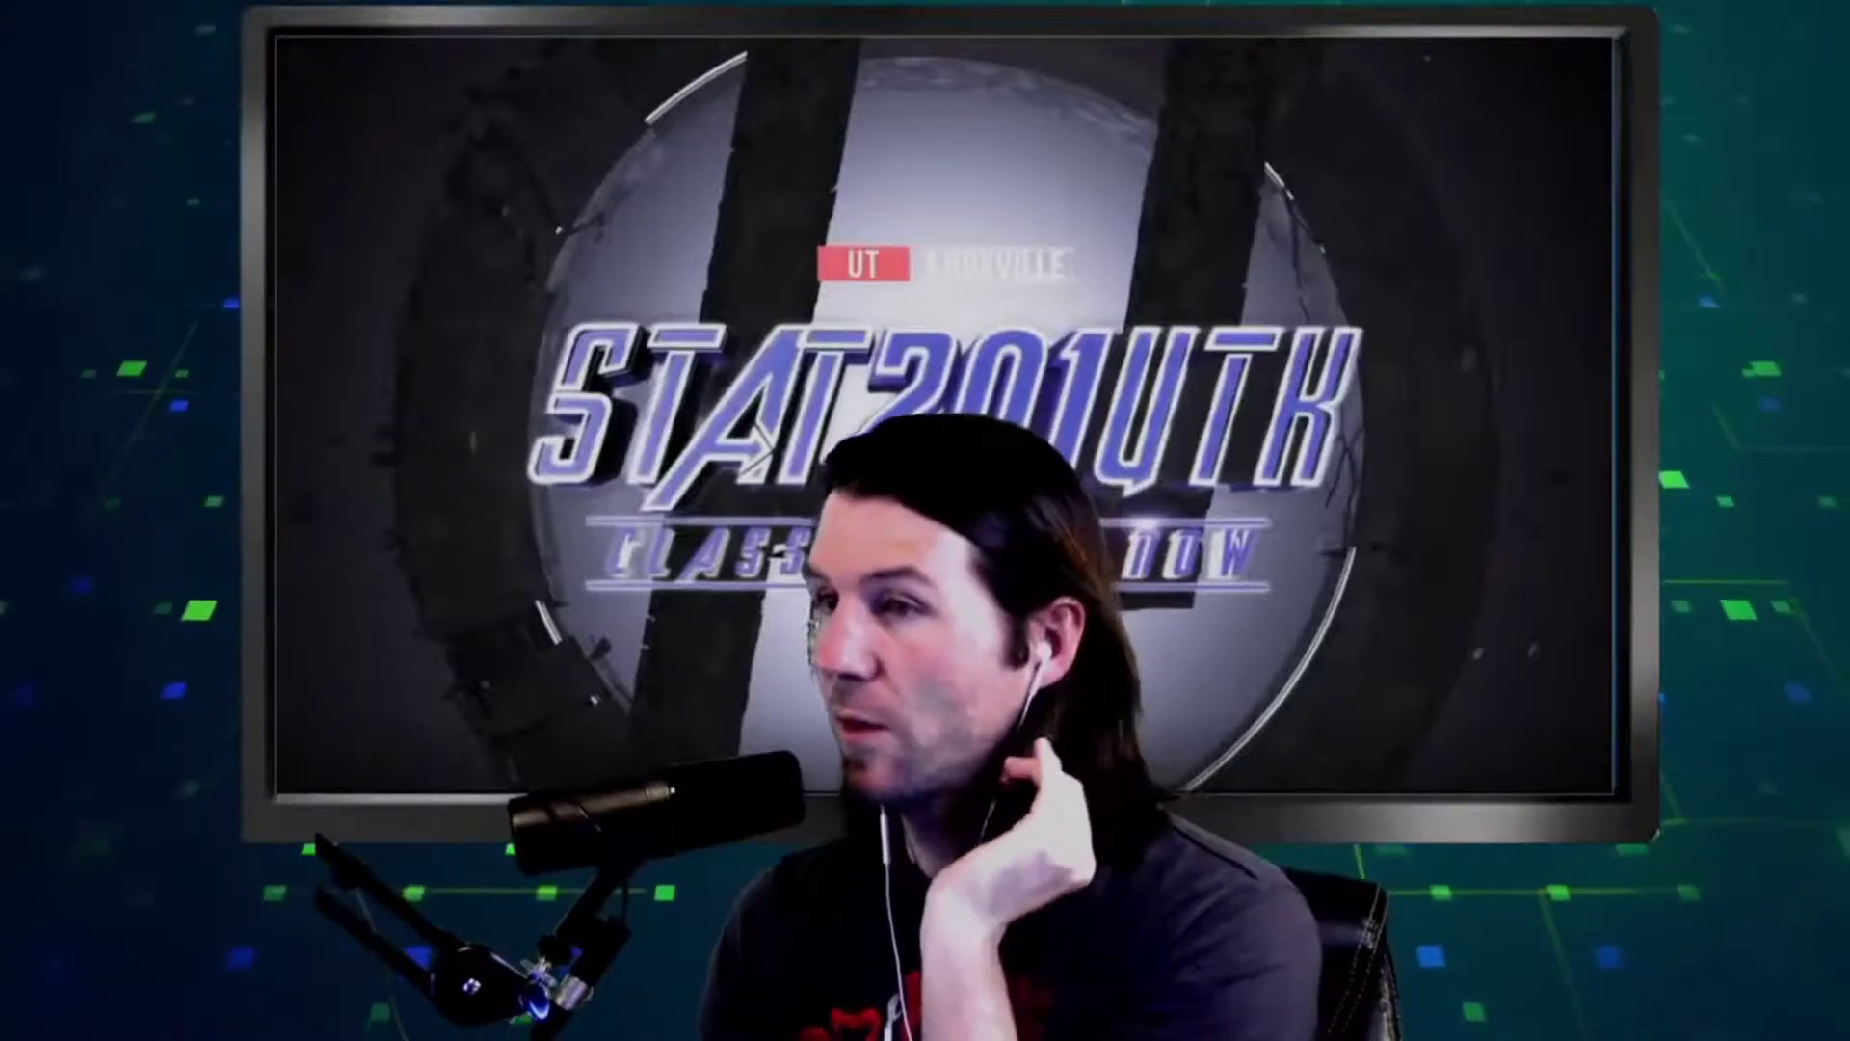
{"action": "mouse_move", "coordinate": [1165, 418]}
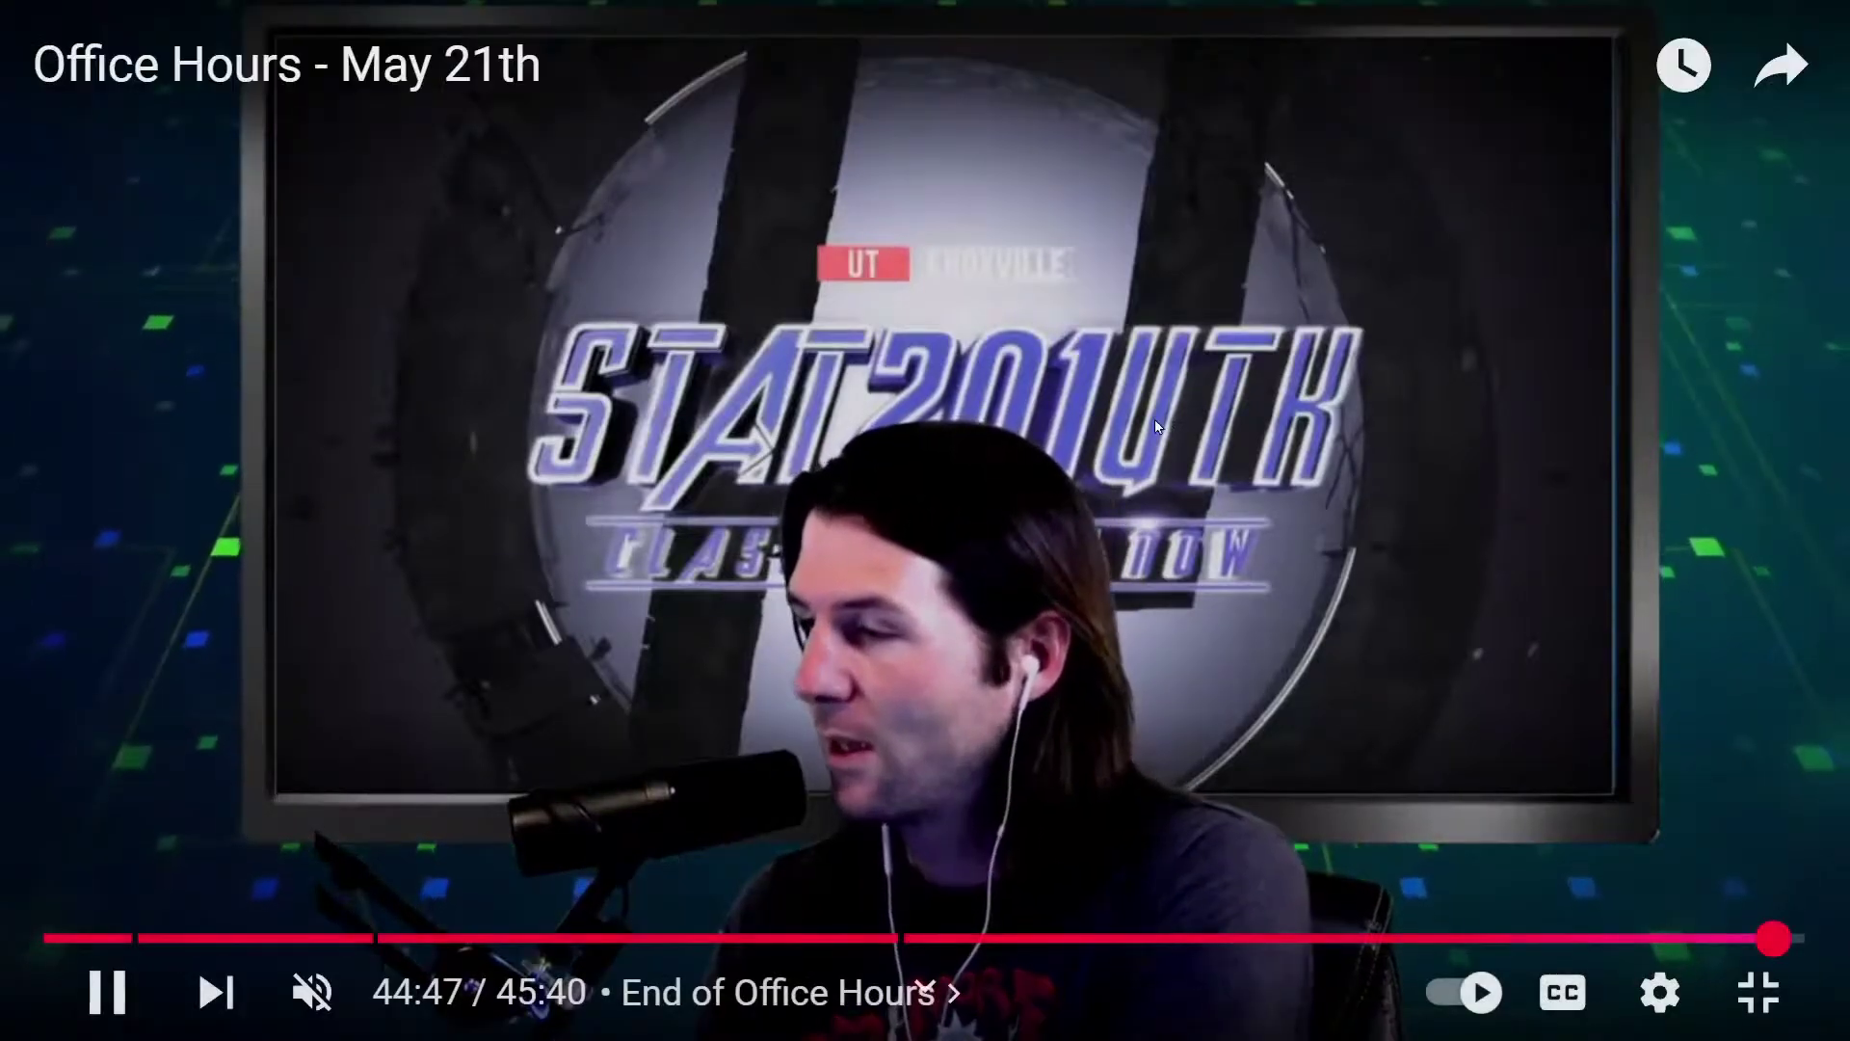
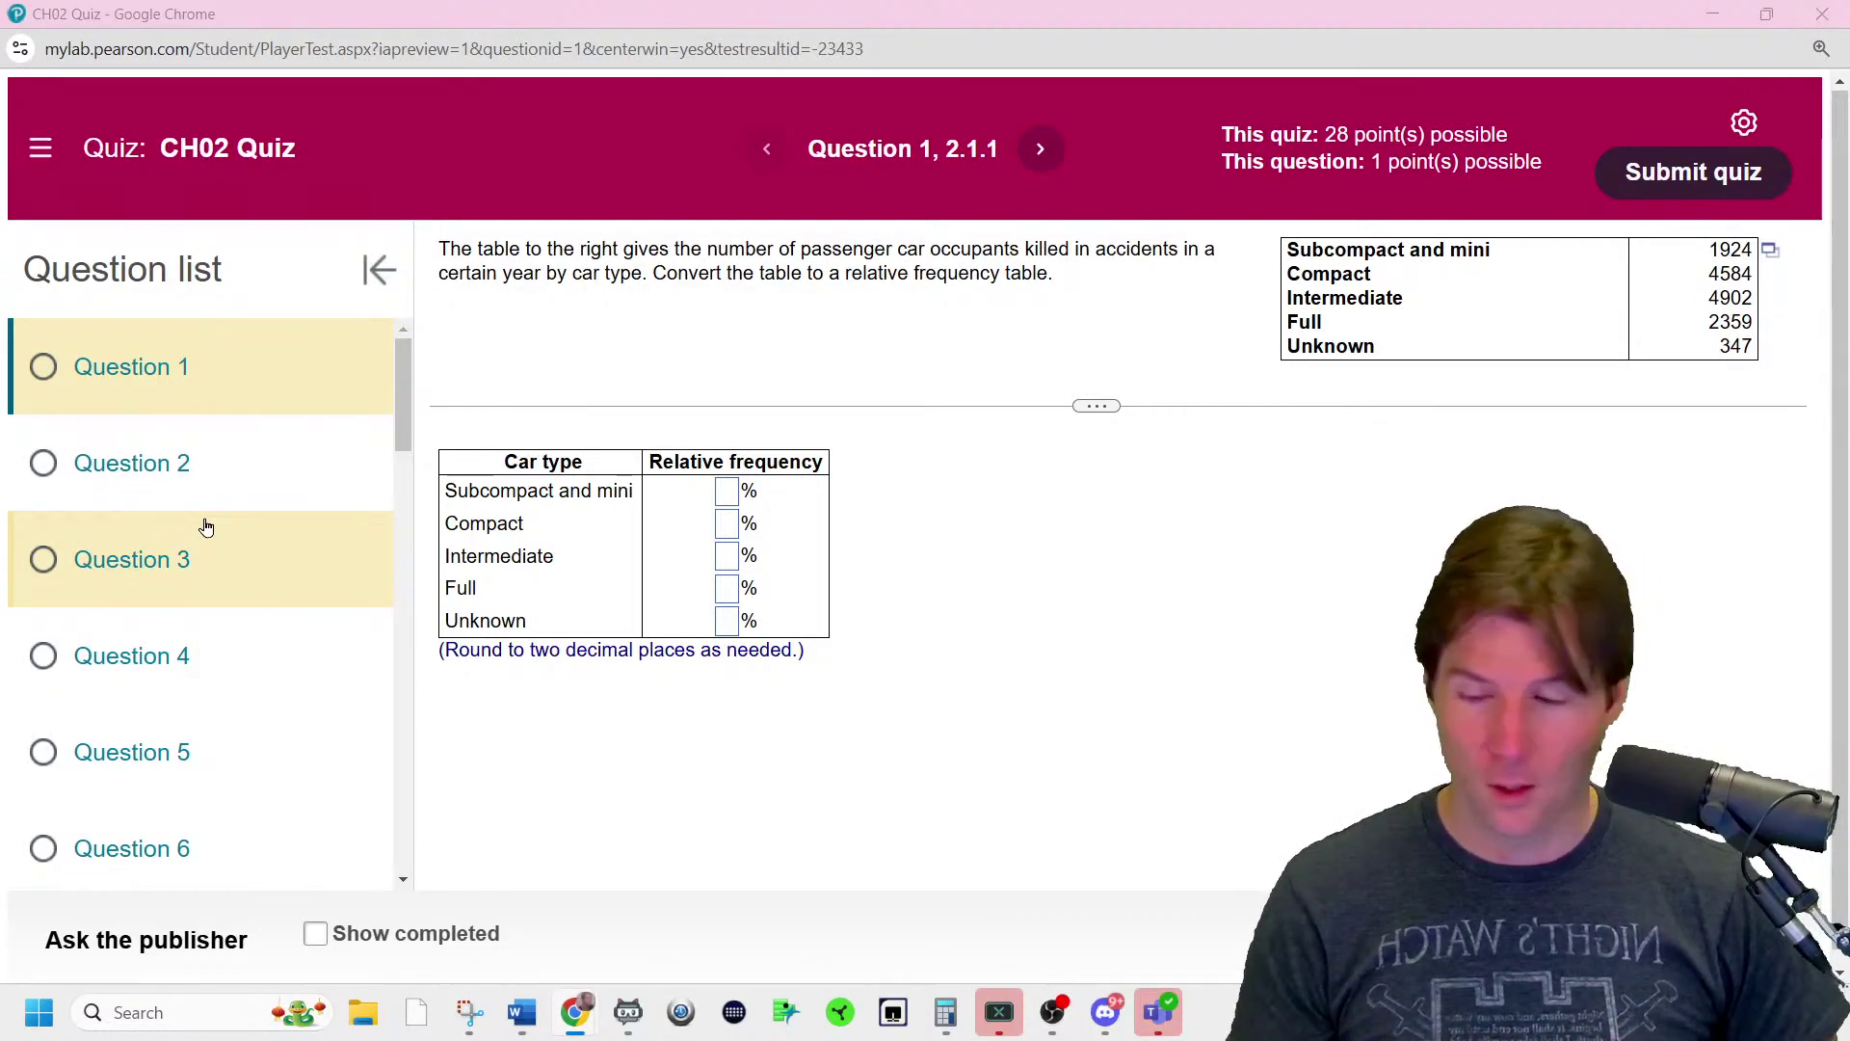
- Switch to the CH02 Quiz, go to question 4 on traffic fatalities and examine the whole yearly fatality data table
{"action": "left_click", "coordinate": [215, 459]}
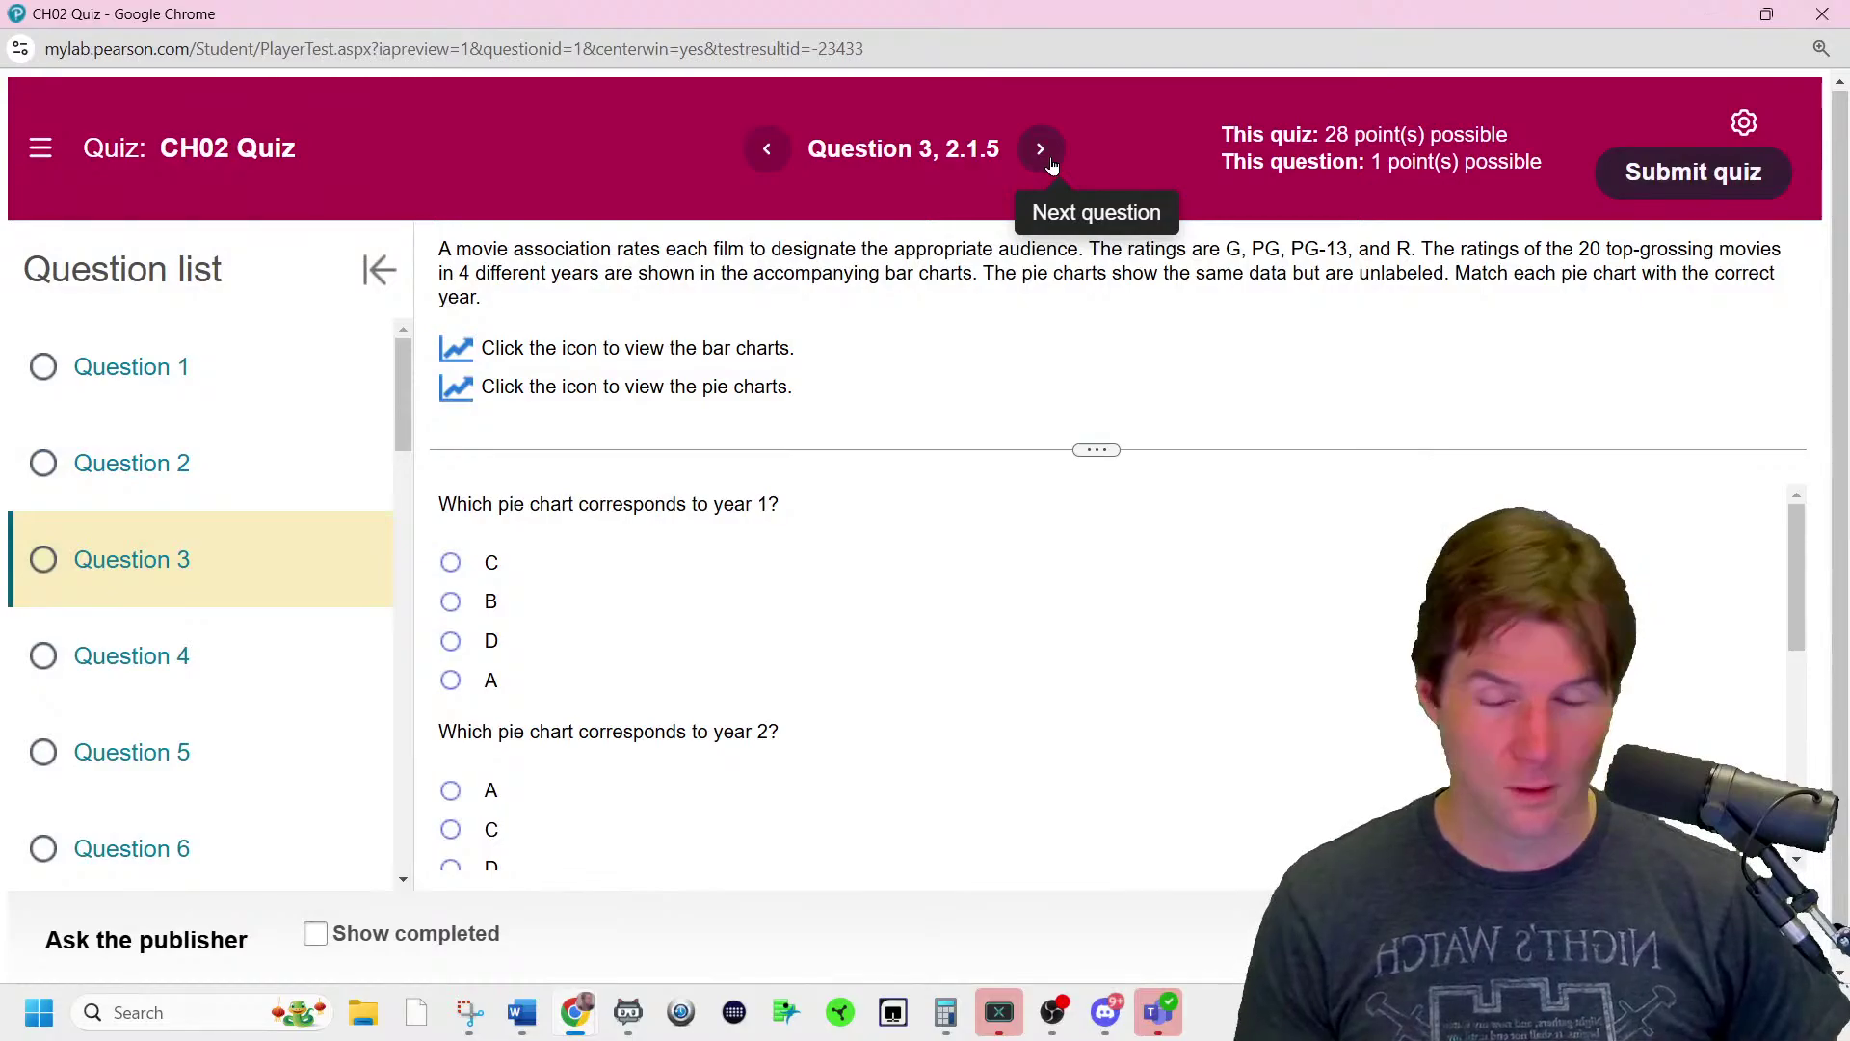
{"action": "left_click", "coordinate": [1051, 161]}
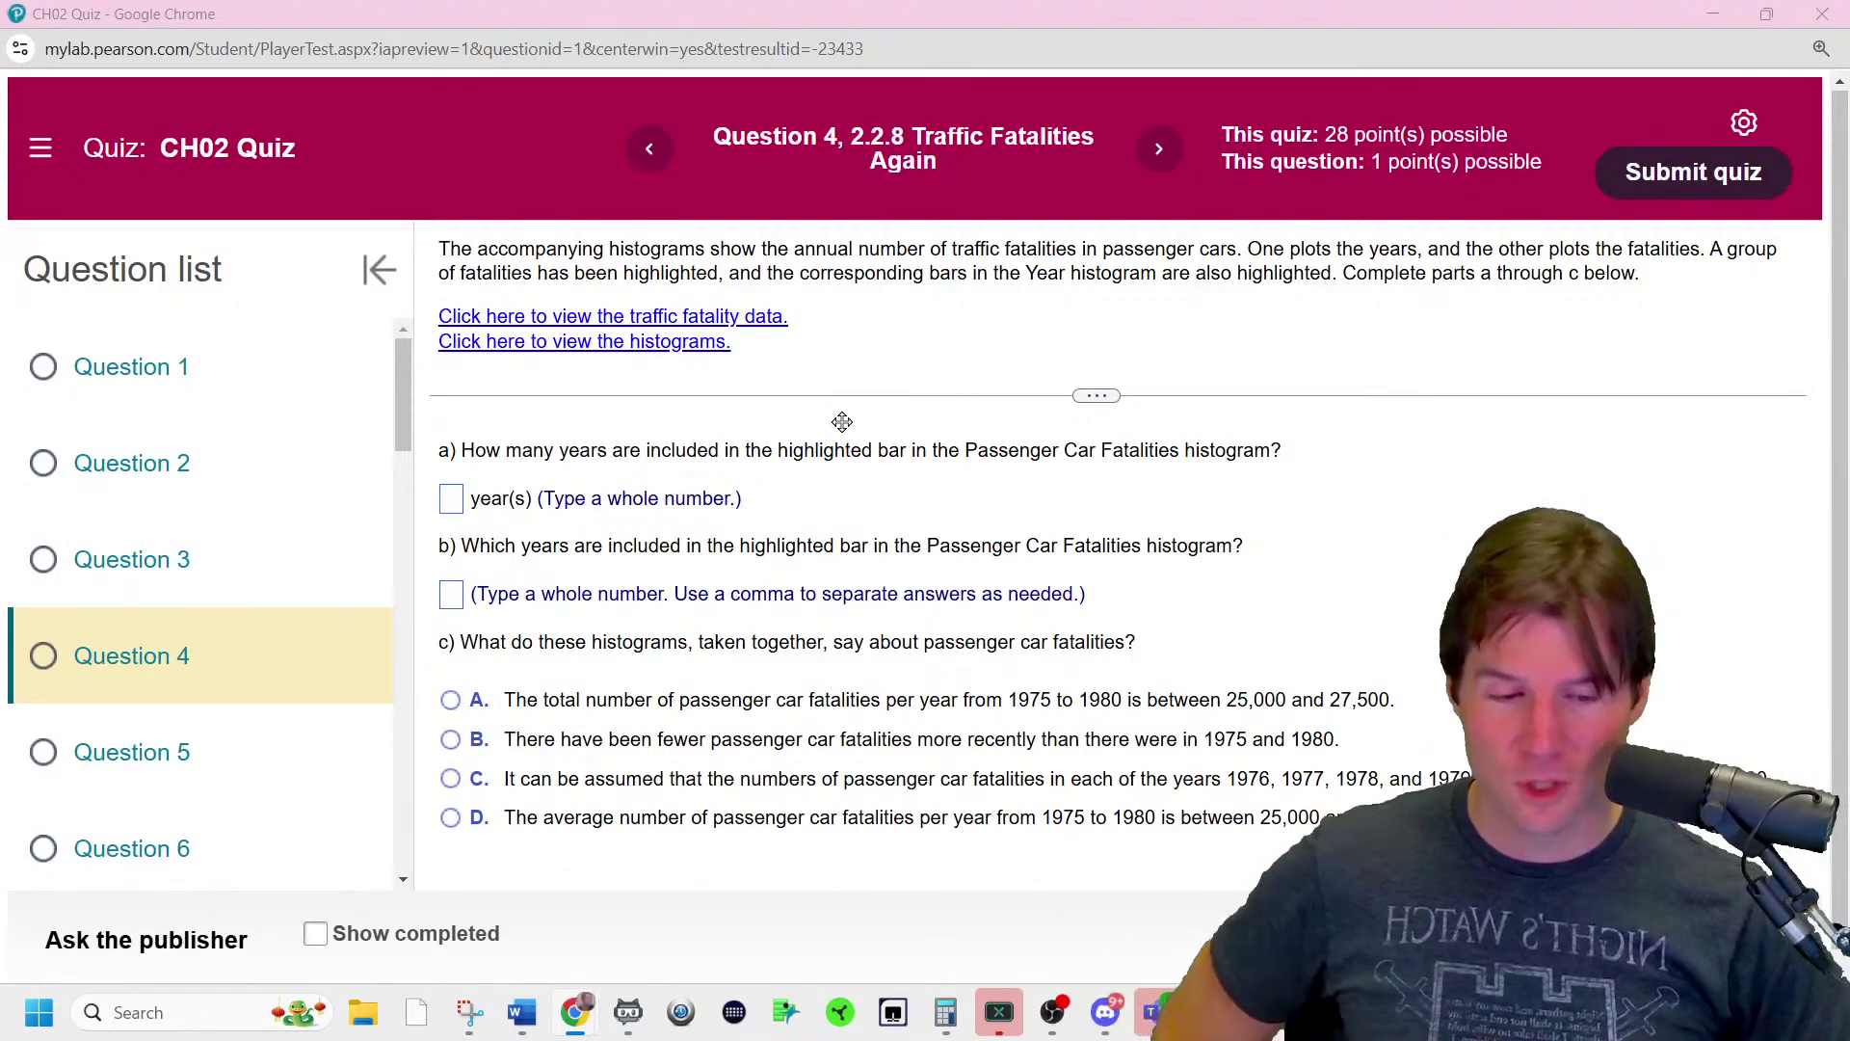
{"action": "left_click", "coordinate": [771, 318]}
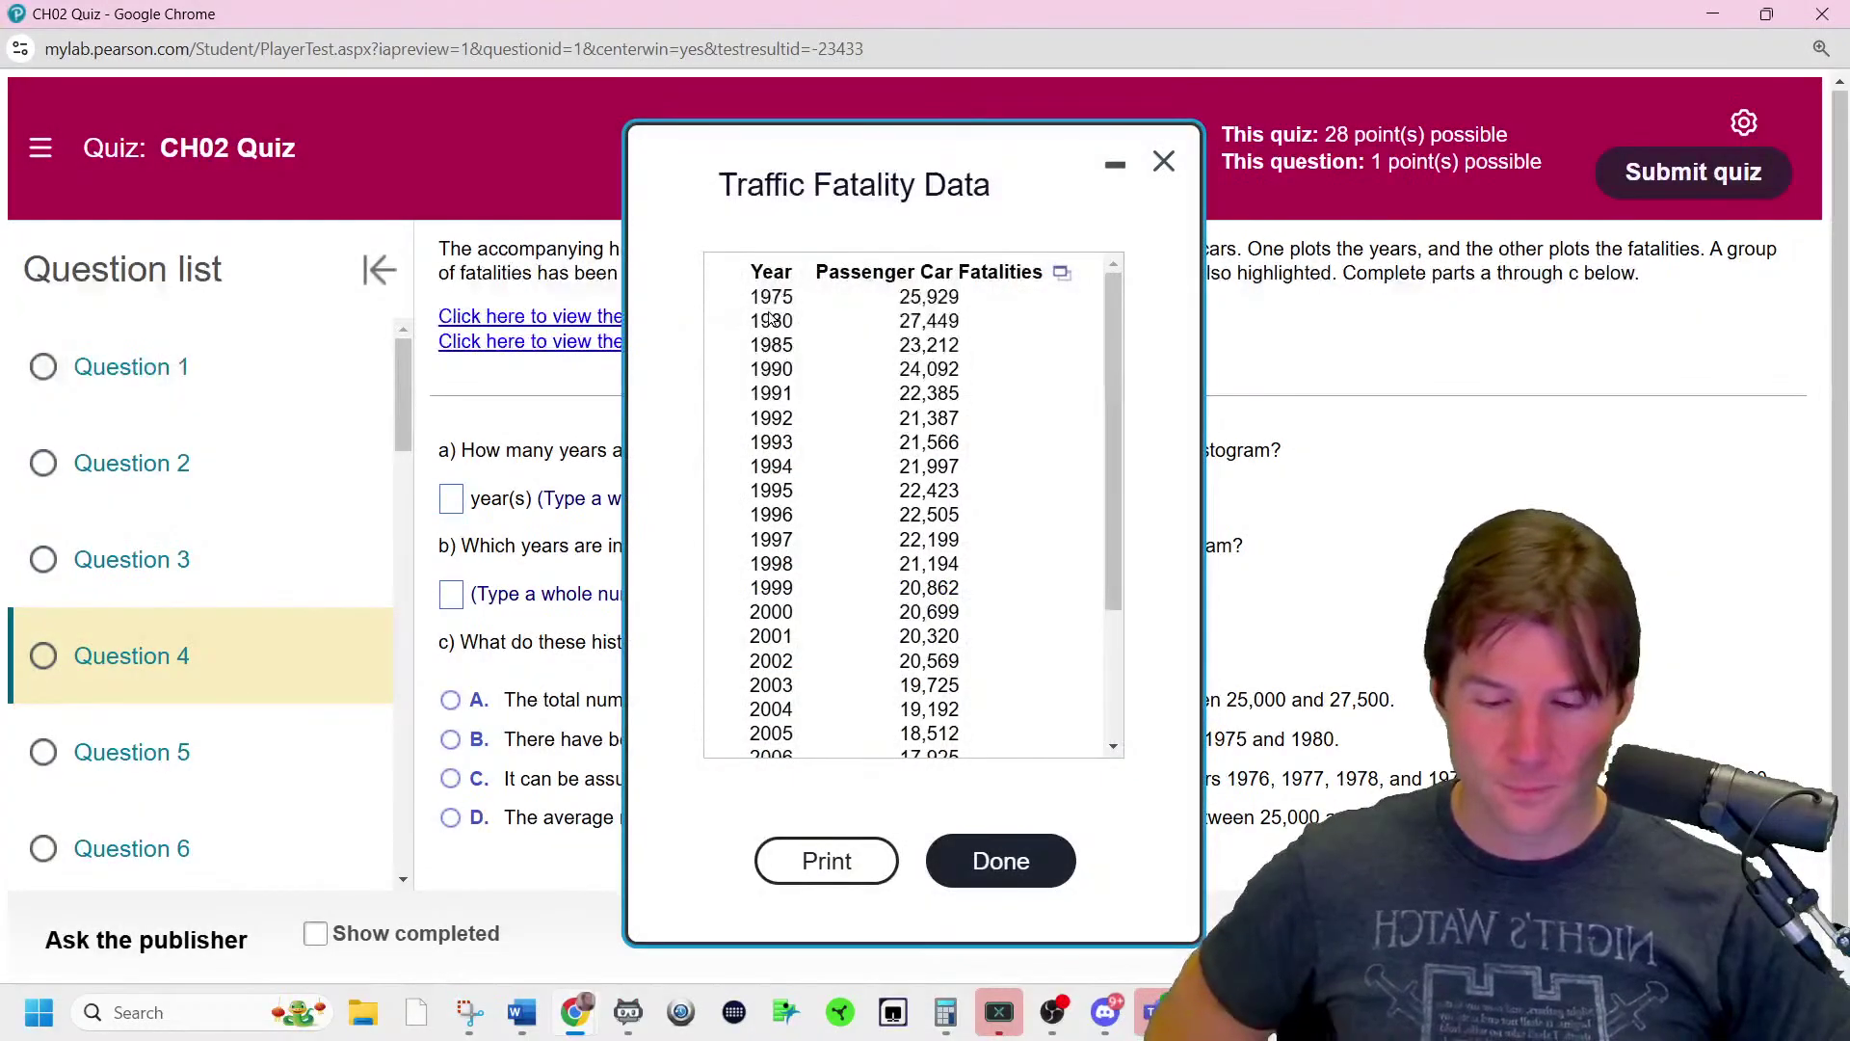
{"action": "scroll", "coordinate": [1040, 543], "scroll_direction": "down", "scroll_amount": 5}
{"action": "scroll", "coordinate": [1041, 543], "scroll_direction": "up", "scroll_amount": 5}
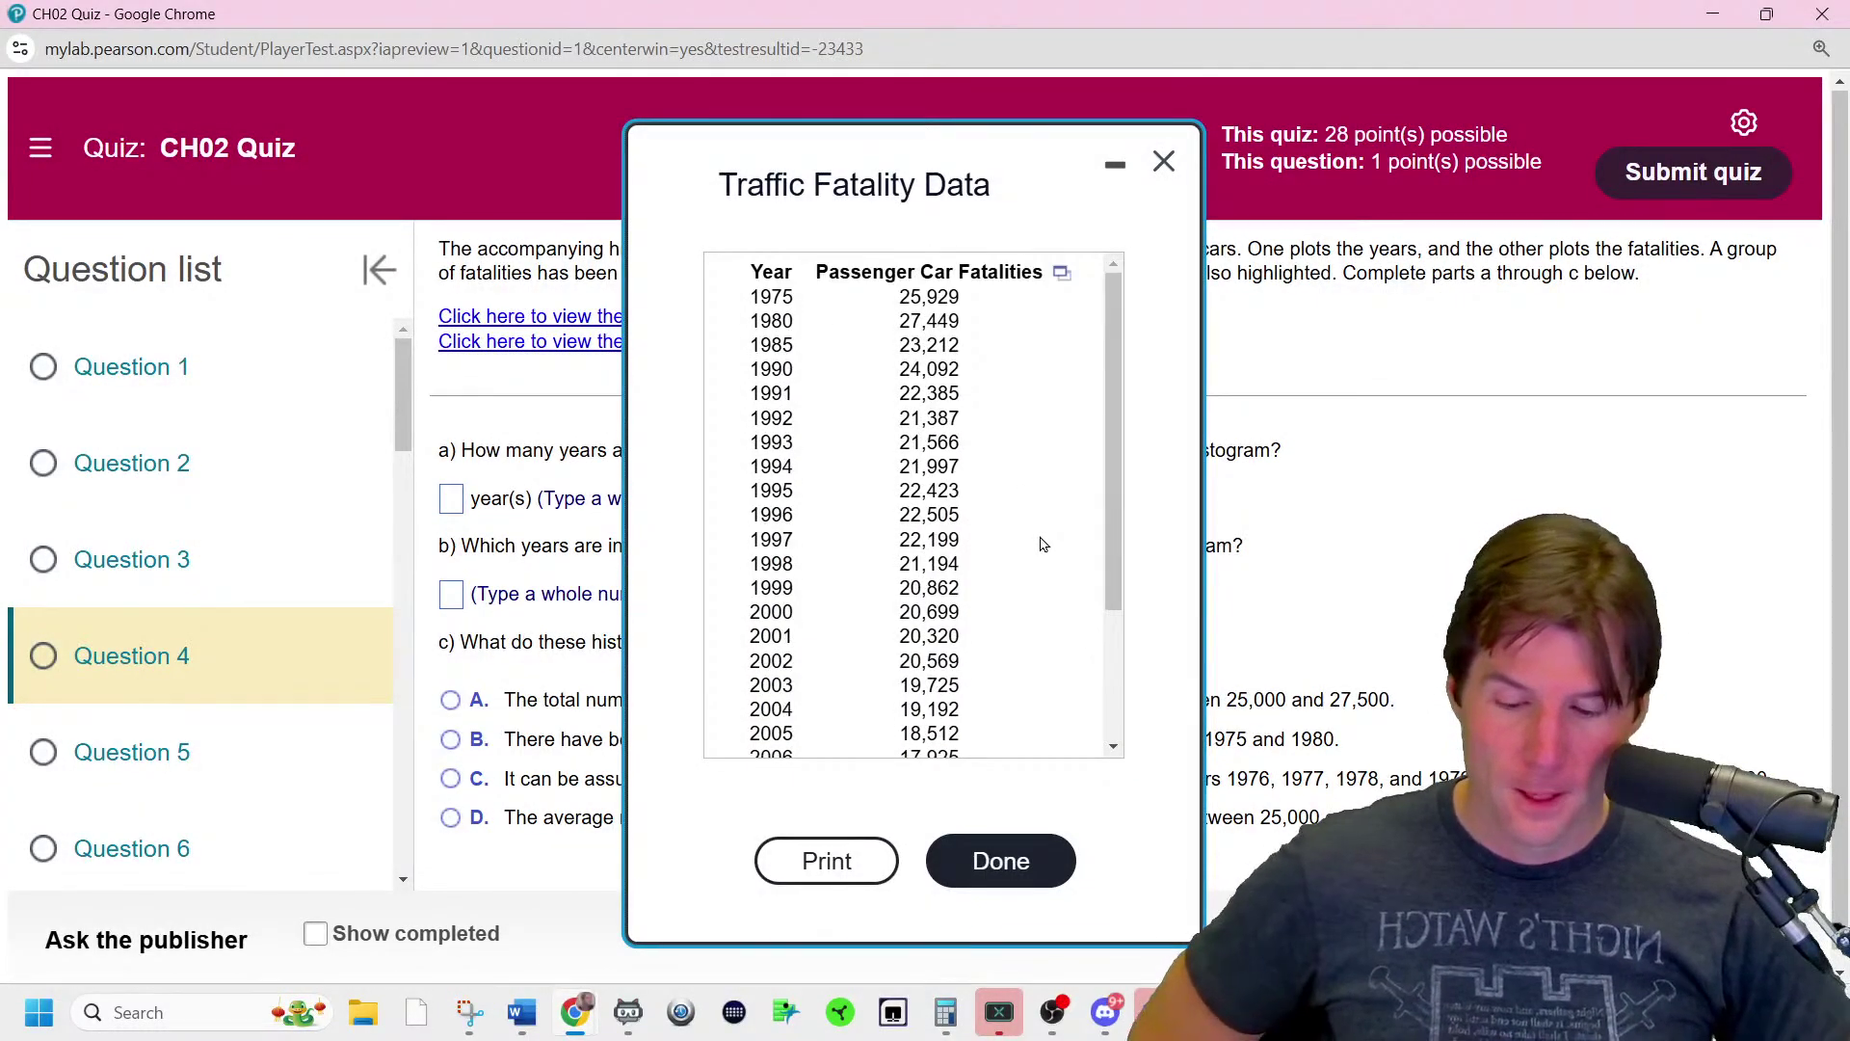
{"action": "scroll", "coordinate": [1041, 543], "scroll_direction": "down", "scroll_amount": 5}
{"action": "scroll", "coordinate": [1040, 535], "scroll_direction": "up", "scroll_amount": 5}
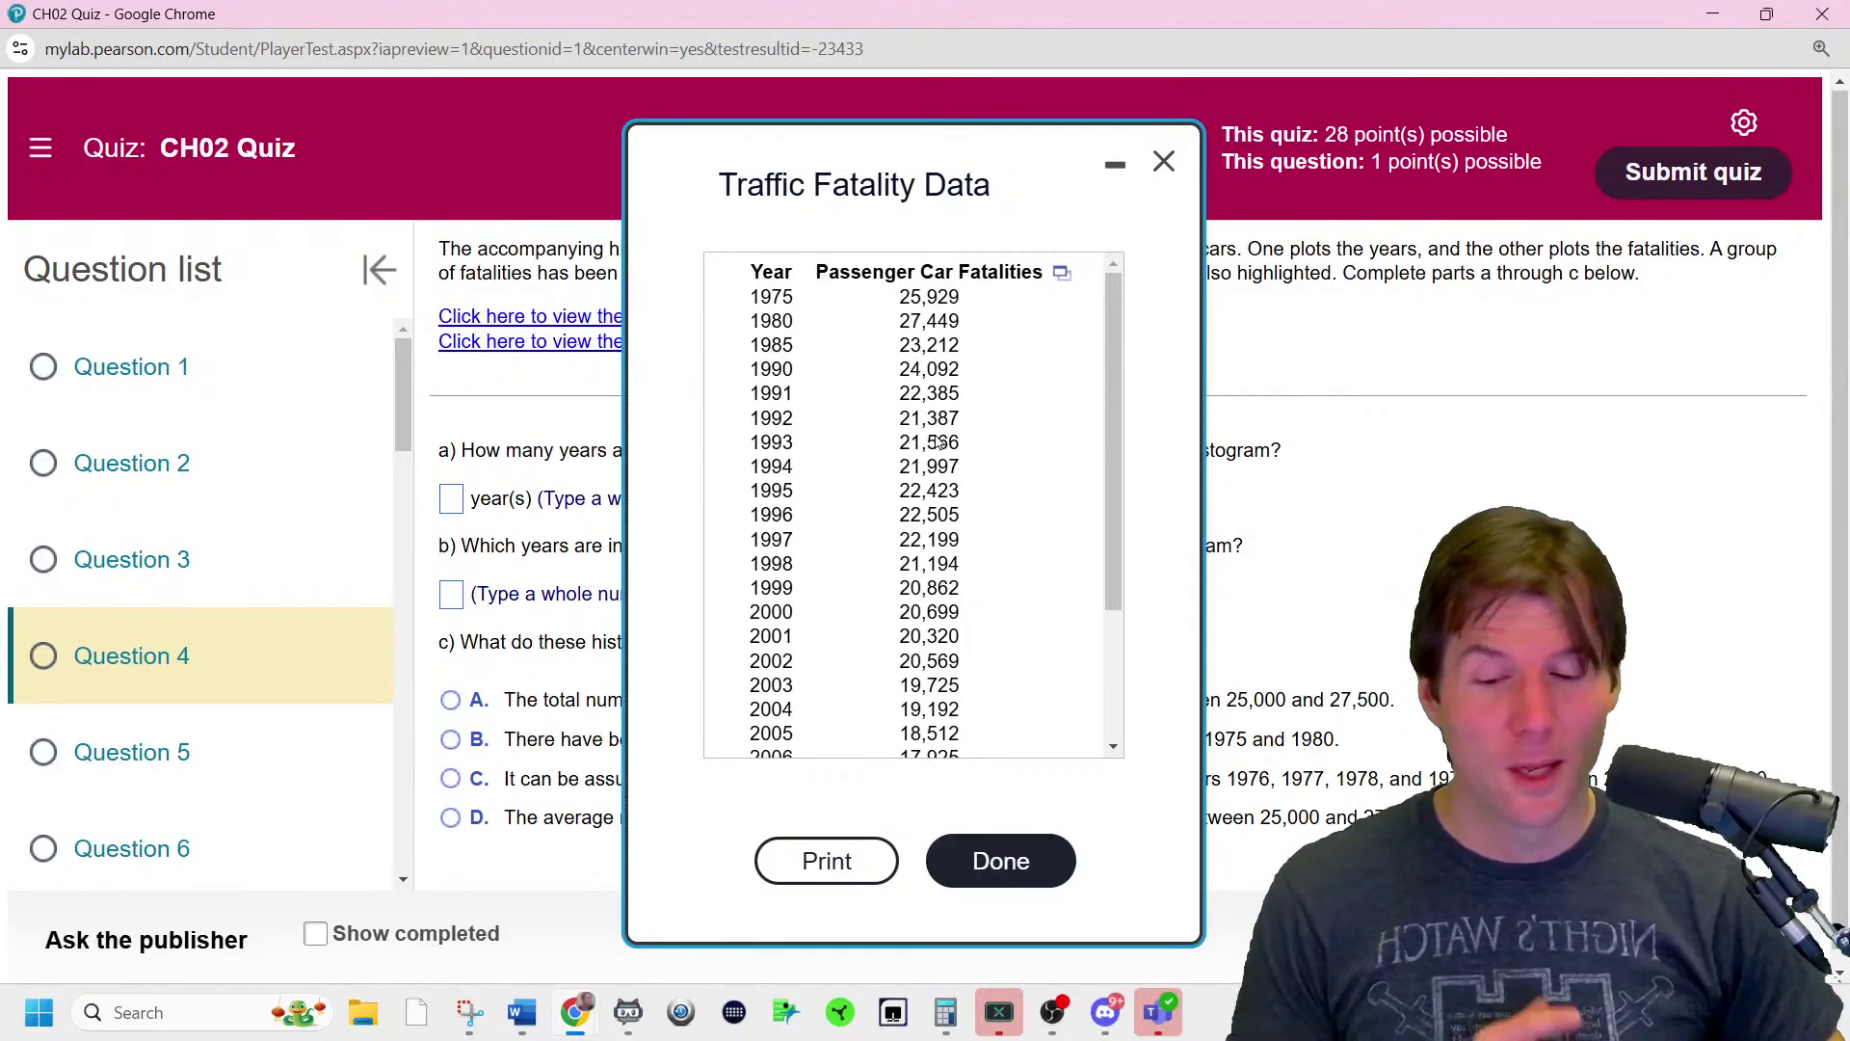
{"action": "scroll", "coordinate": [949, 538], "scroll_direction": "down", "scroll_amount": 3}
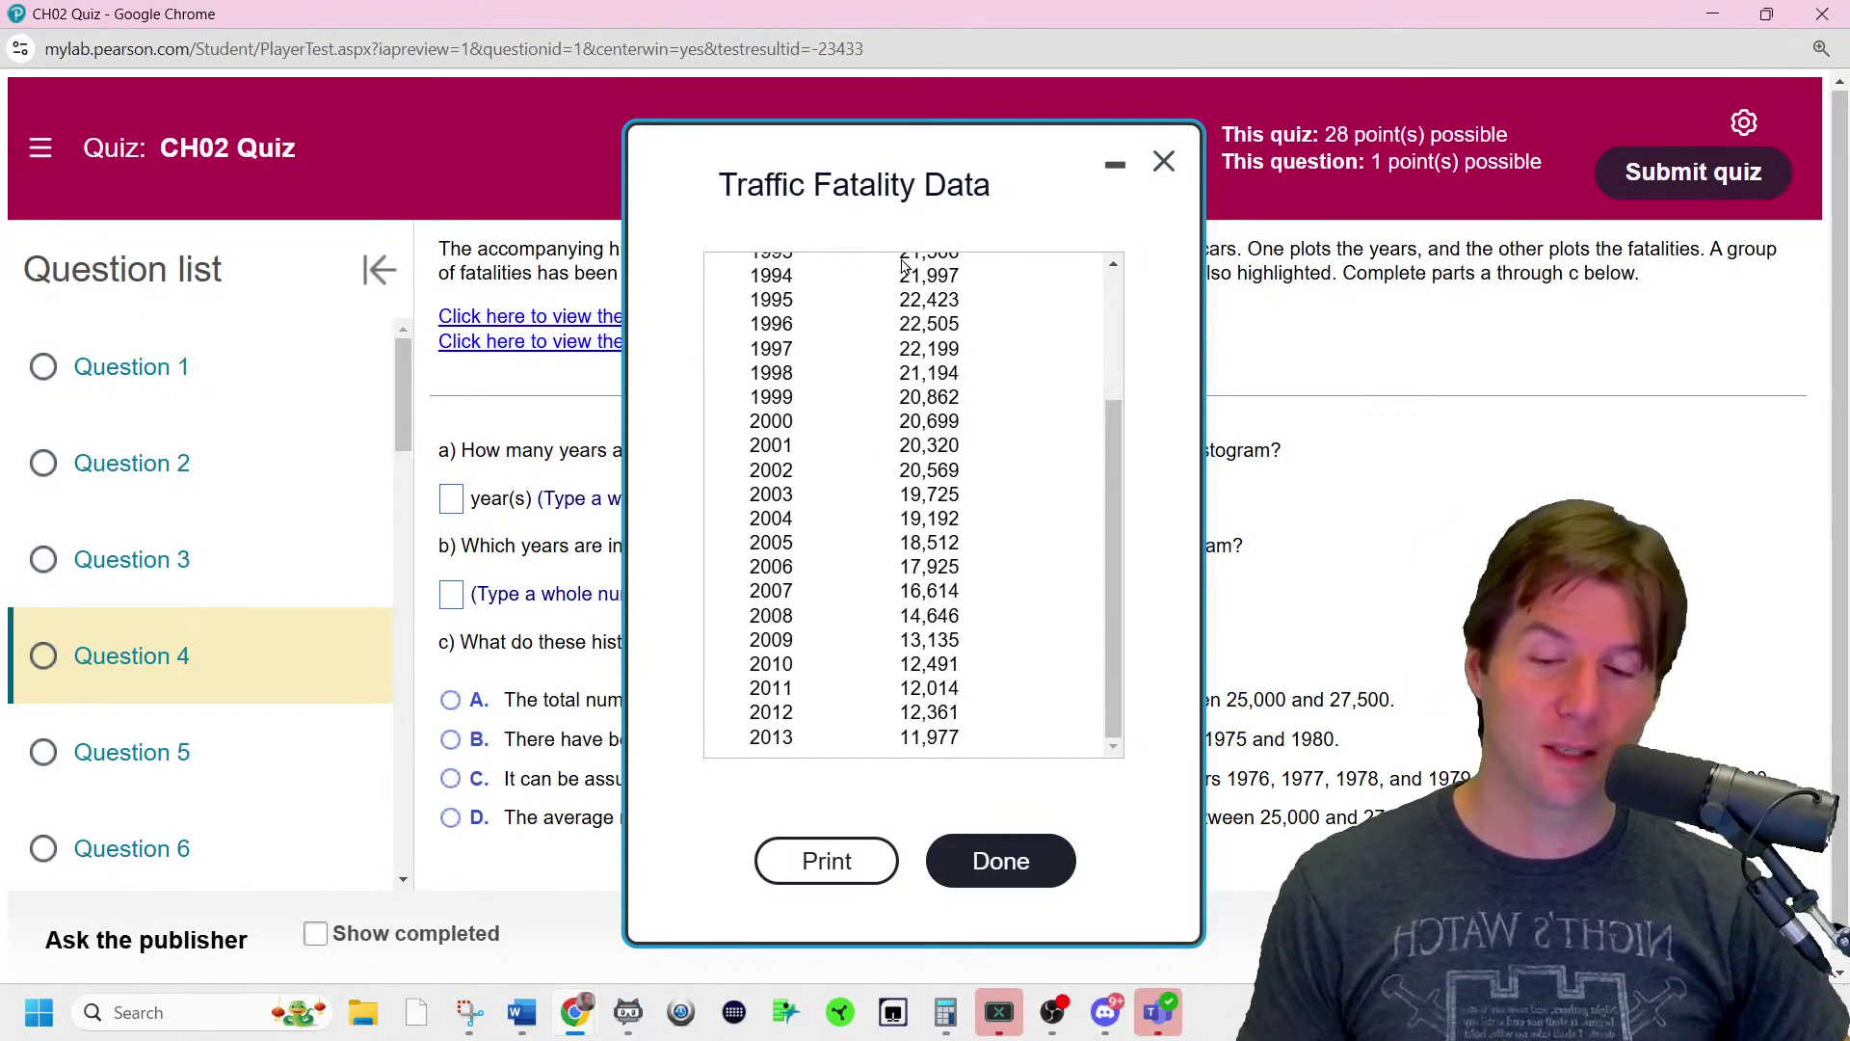
{"action": "scroll", "coordinate": [941, 373], "scroll_direction": "up", "scroll_amount": 3}
{"action": "scroll", "coordinate": [964, 446], "scroll_direction": "down", "scroll_amount": 5}
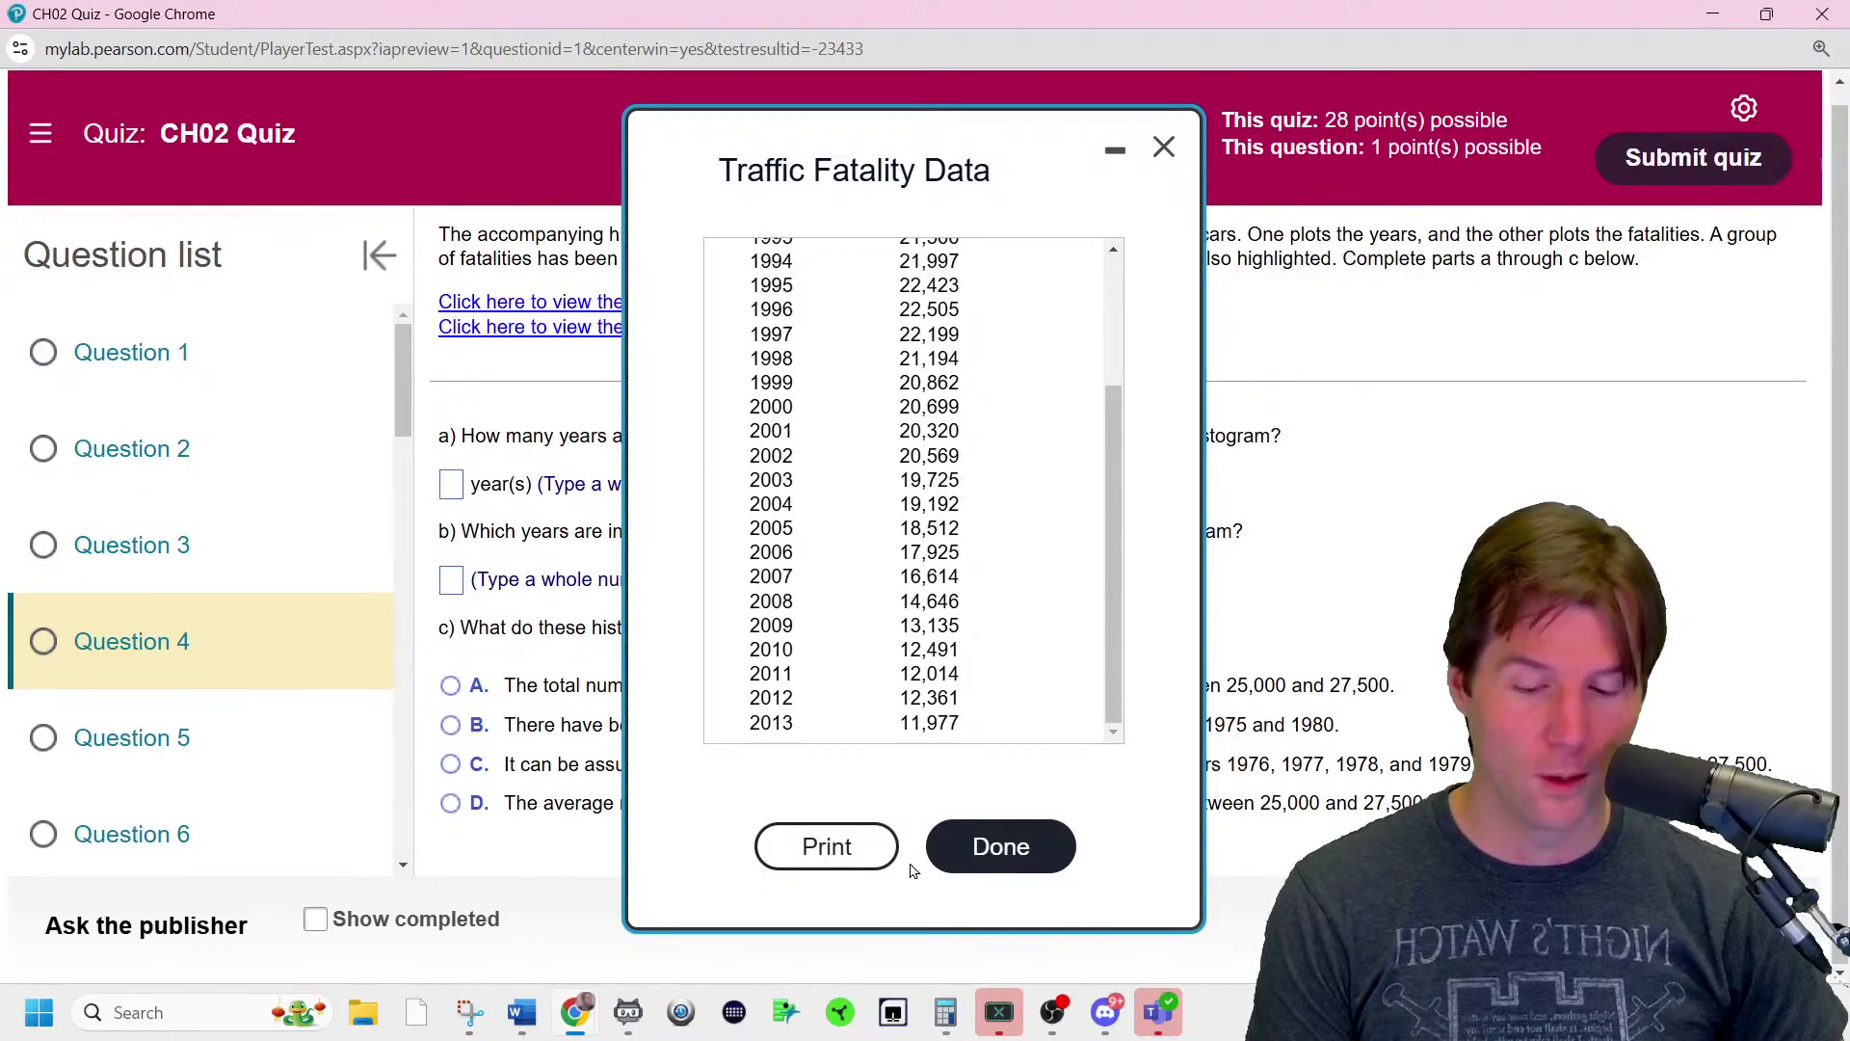
{"action": "scroll", "coordinate": [983, 463], "scroll_direction": "up", "scroll_amount": 5}
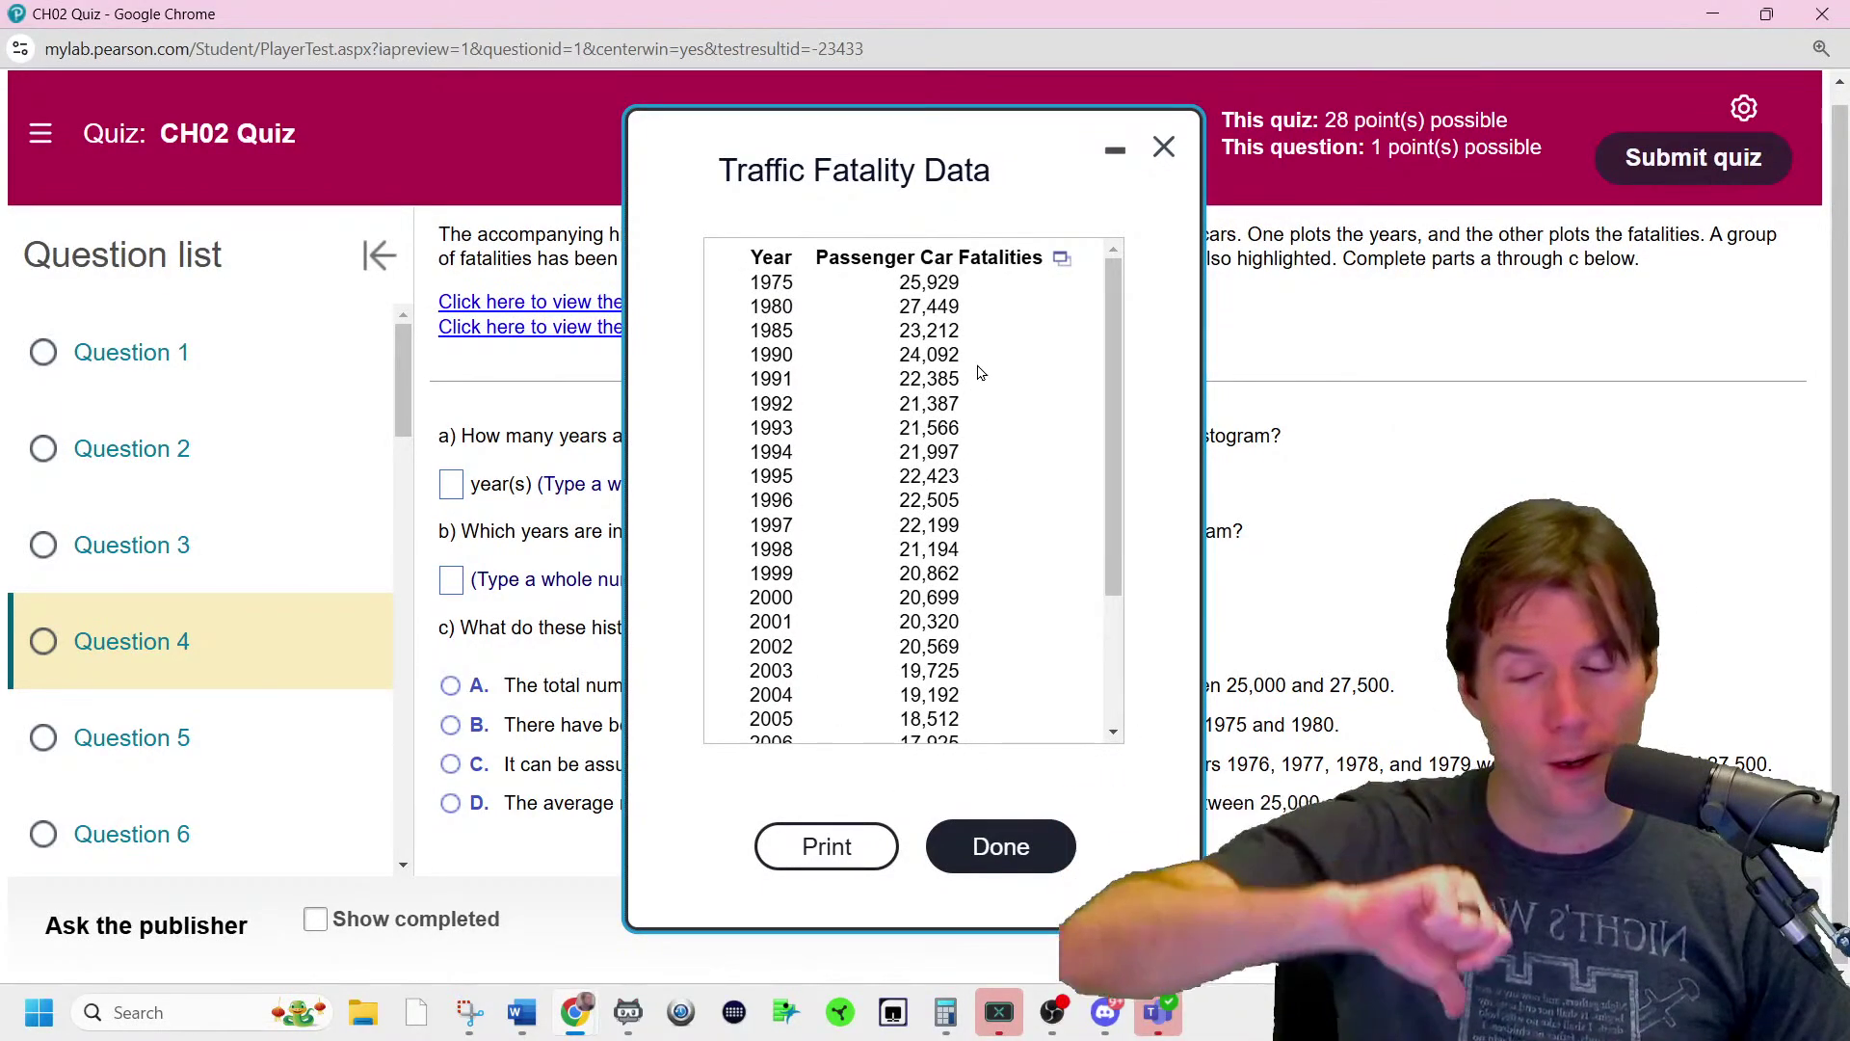
{"action": "scroll", "coordinate": [975, 366], "scroll_direction": "up", "scroll_amount": 1}
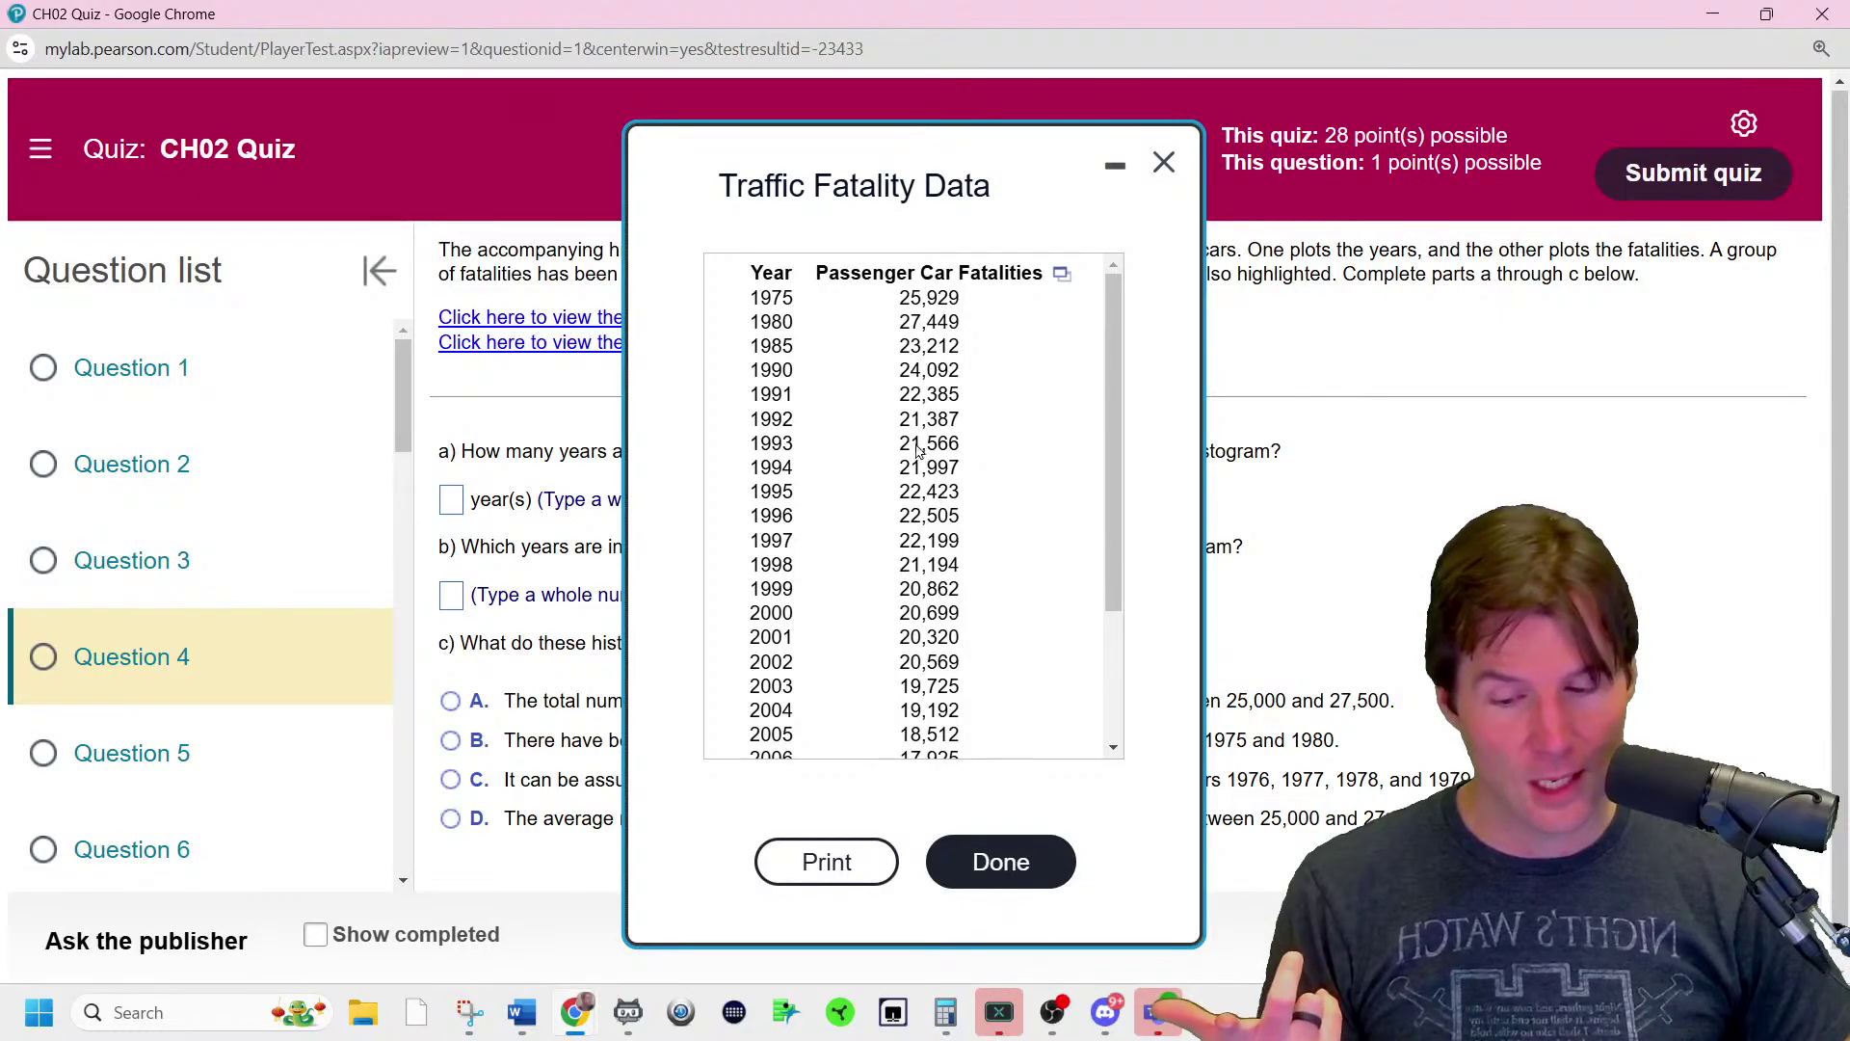
{"action": "scroll", "coordinate": [925, 640], "scroll_direction": "down", "scroll_amount": 3}
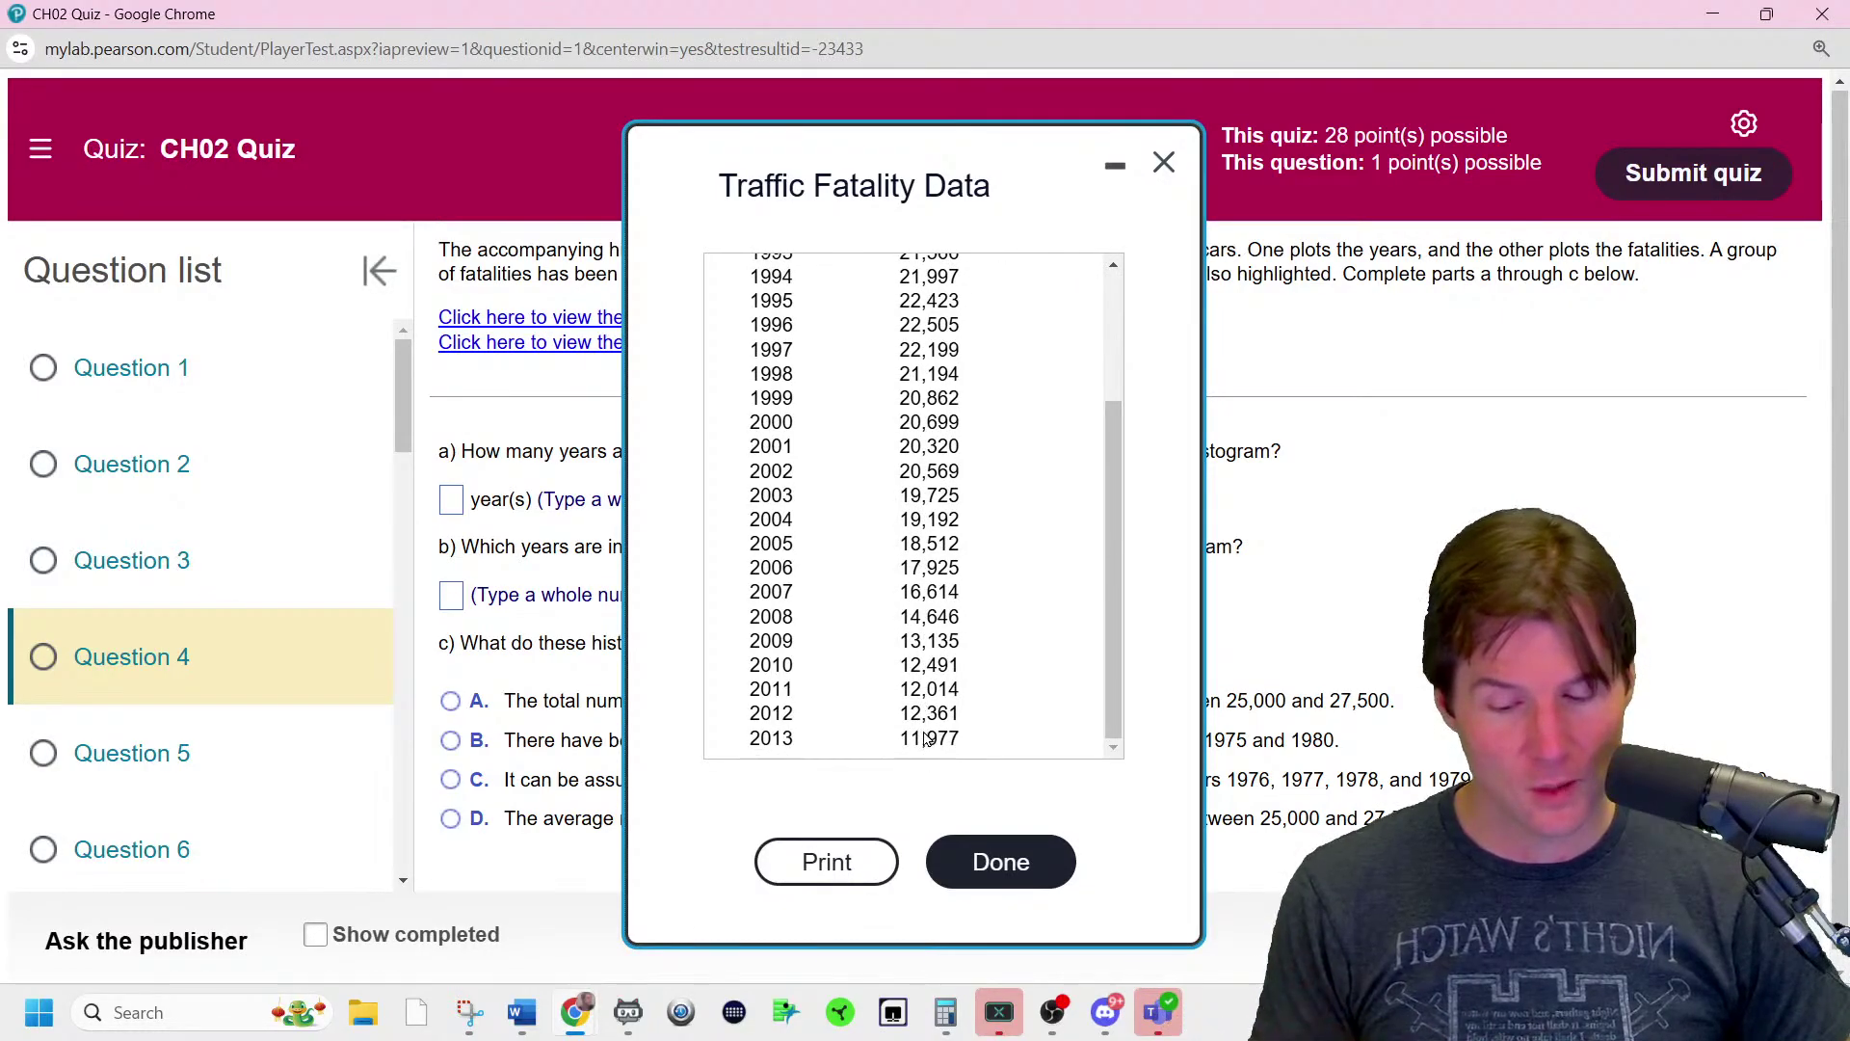
{"action": "scroll", "coordinate": [929, 737], "scroll_direction": "up", "scroll_amount": 3}
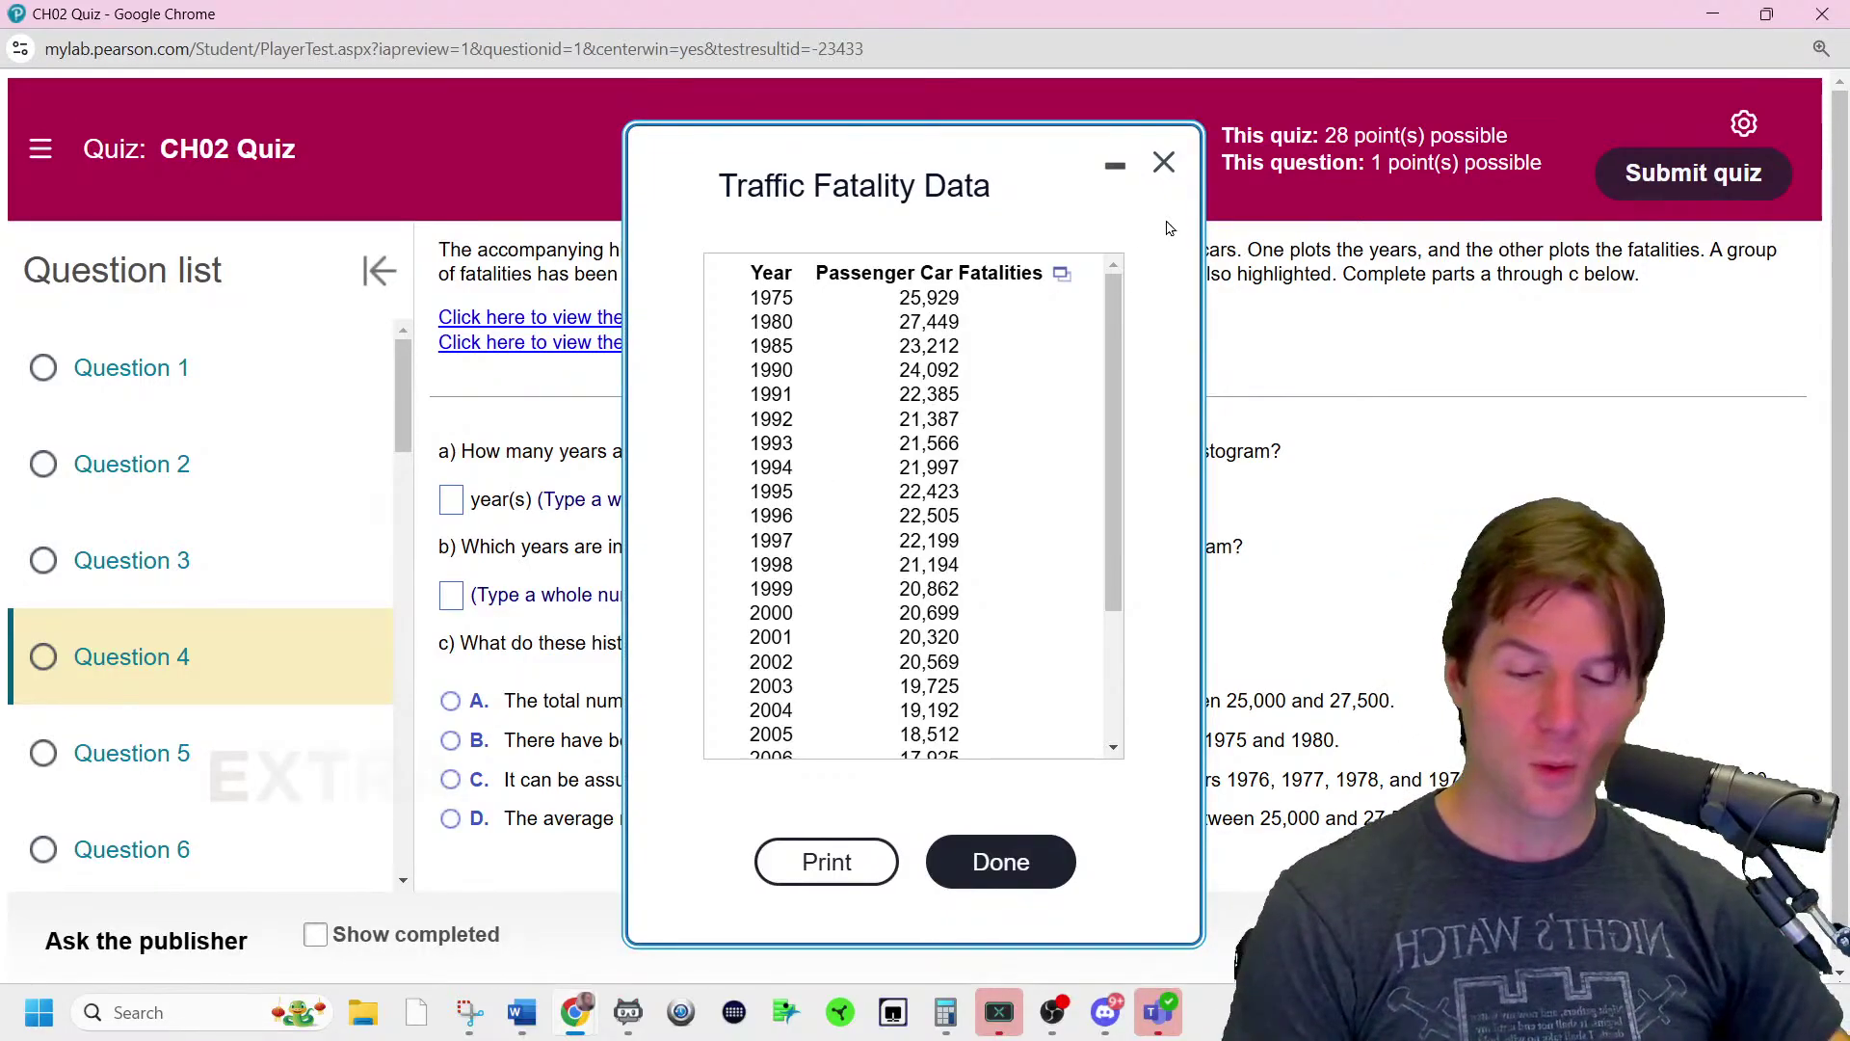
{"action": "left_click", "coordinate": [1164, 161]}
- View the question's Year and Passenger Car Fatalities histograms together at a smaller page zoom
{"action": "left_click", "coordinate": [556, 343]}
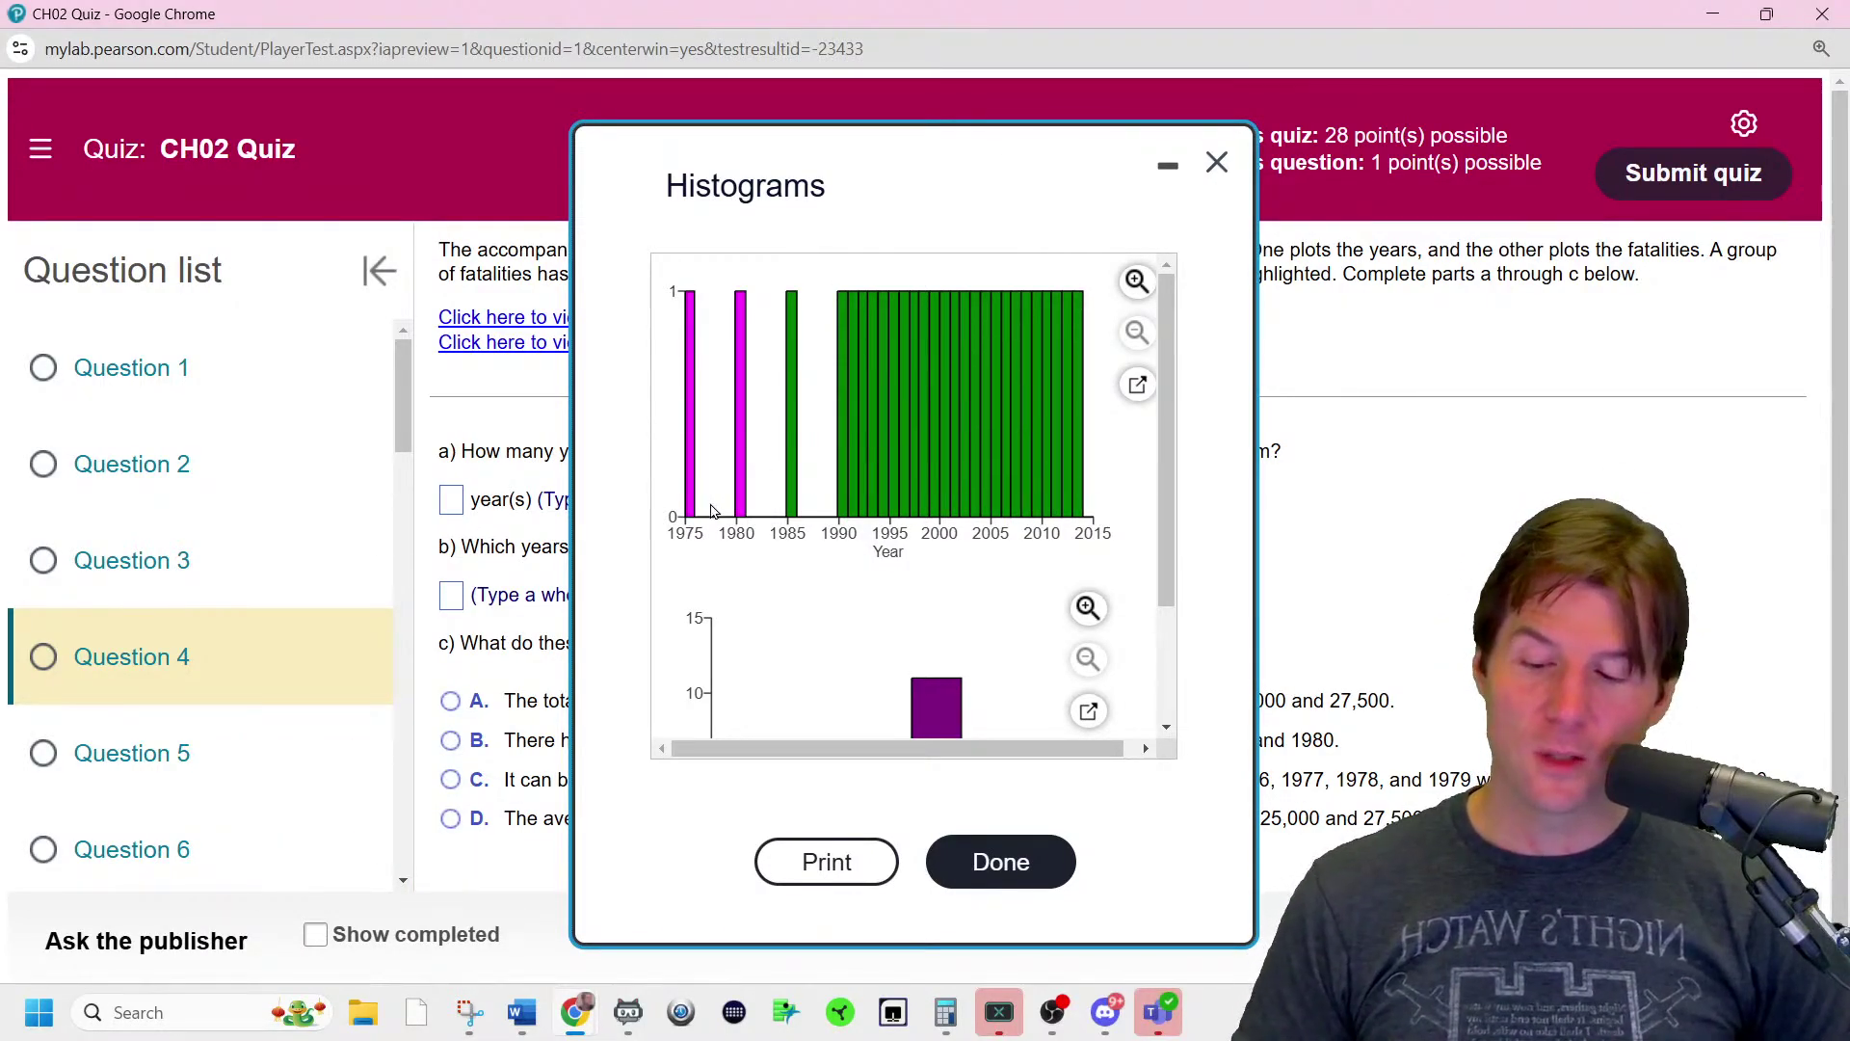
{"action": "key", "text": "ctrl+minus"}
{"action": "key", "text": "ctrl+minus"}
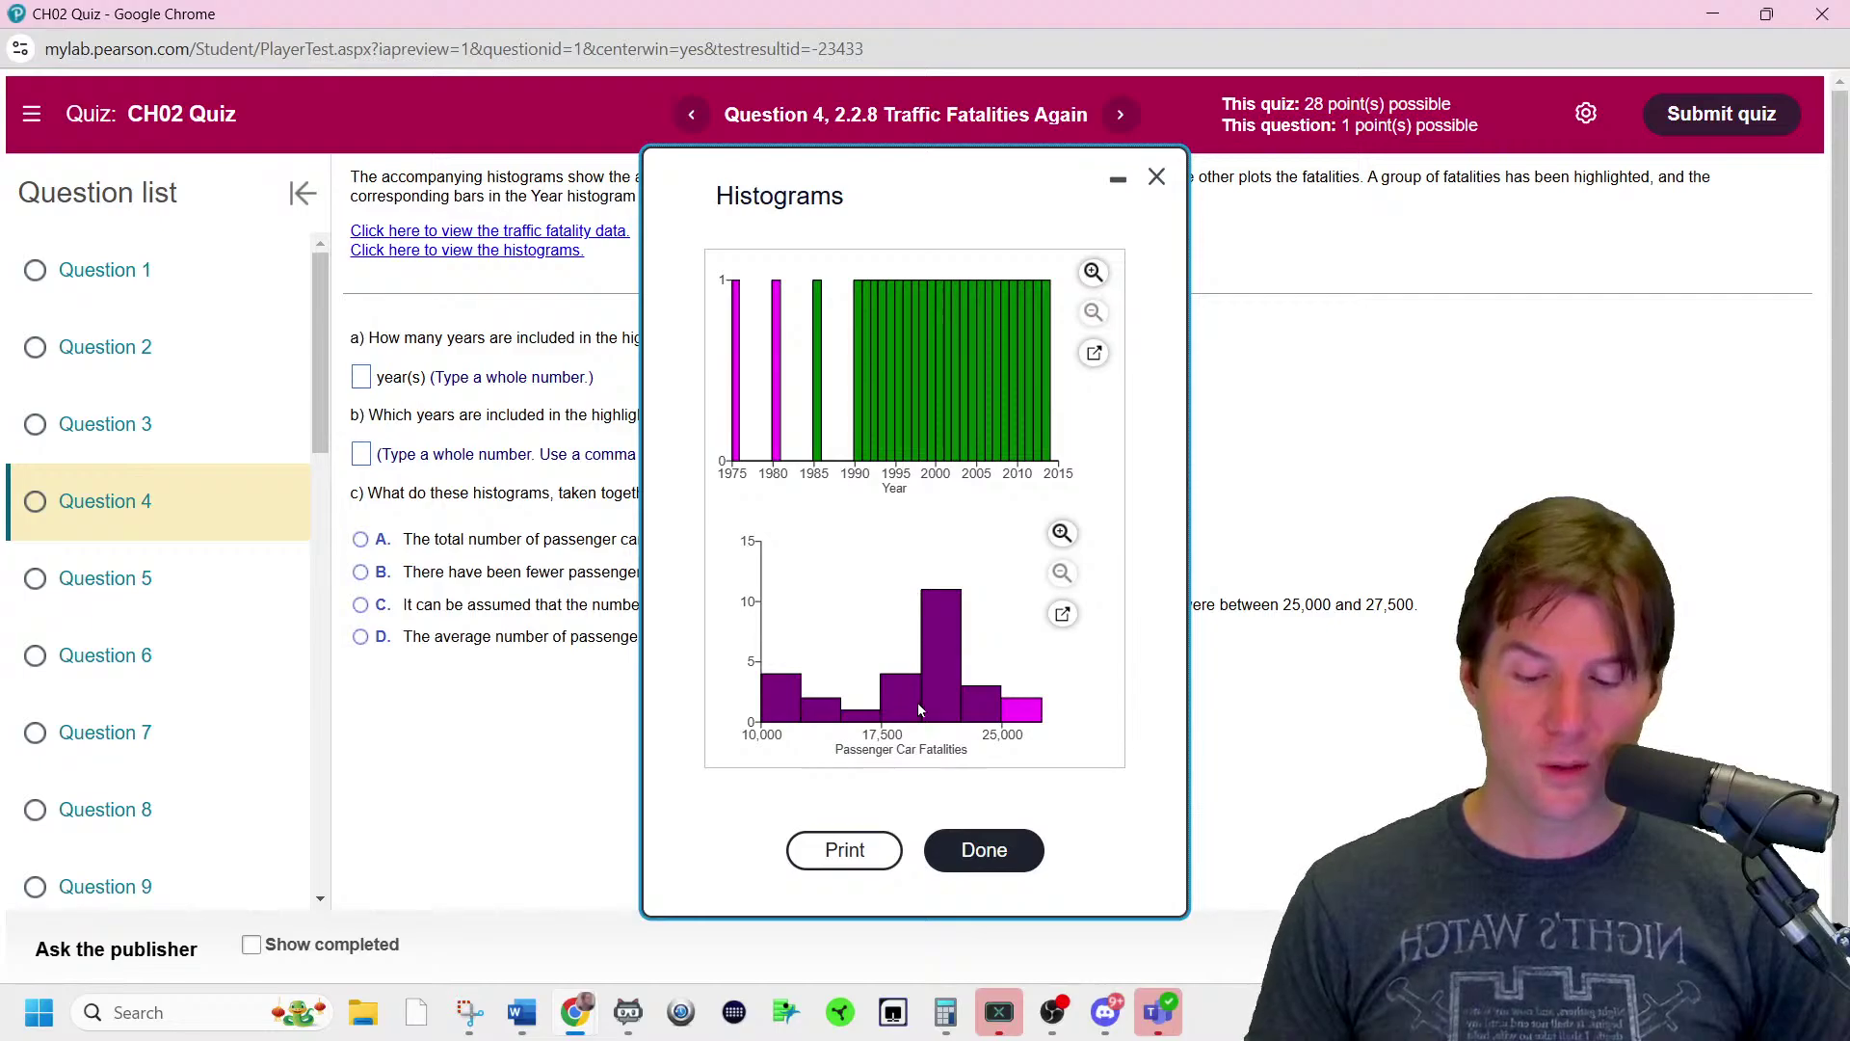
{"action": "left_click", "coordinate": [1156, 176]}
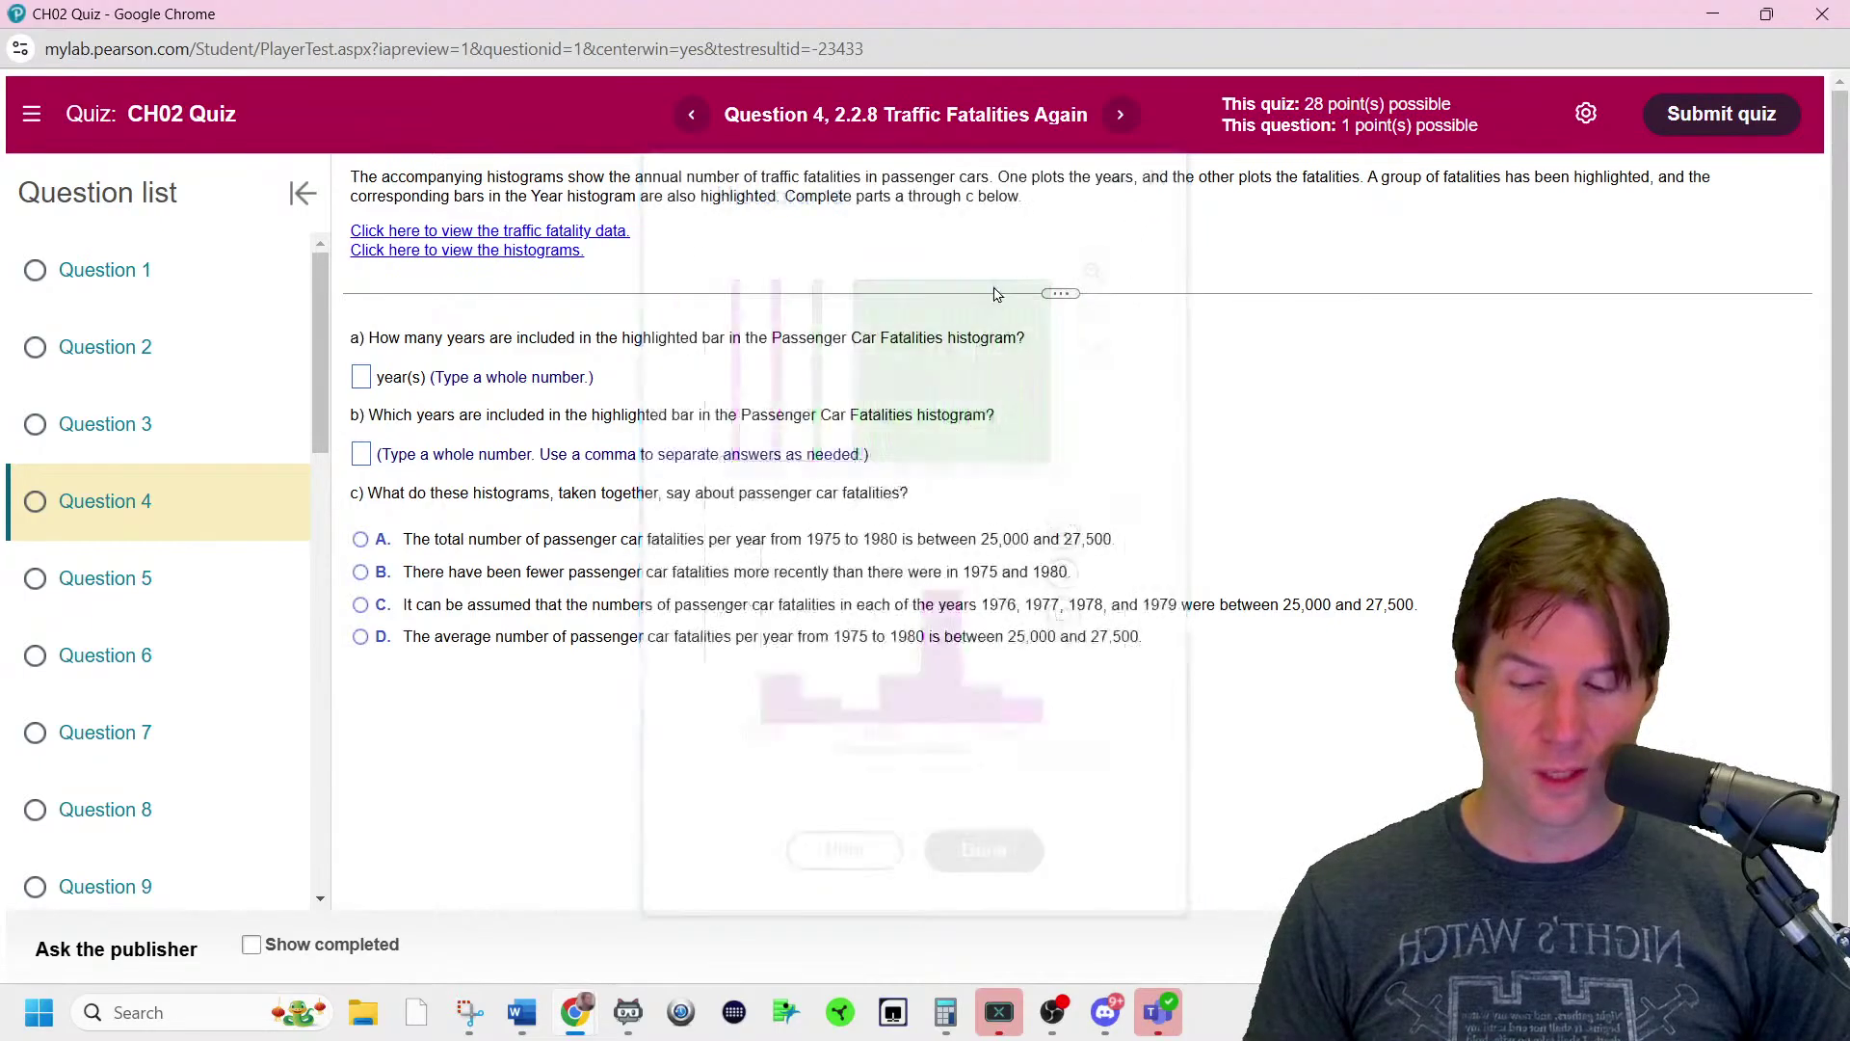
- Compare the full traffic fatality data table with the highlighted bars in the histograms, and restore the larger page zoom
{"action": "left_click", "coordinate": [567, 231]}
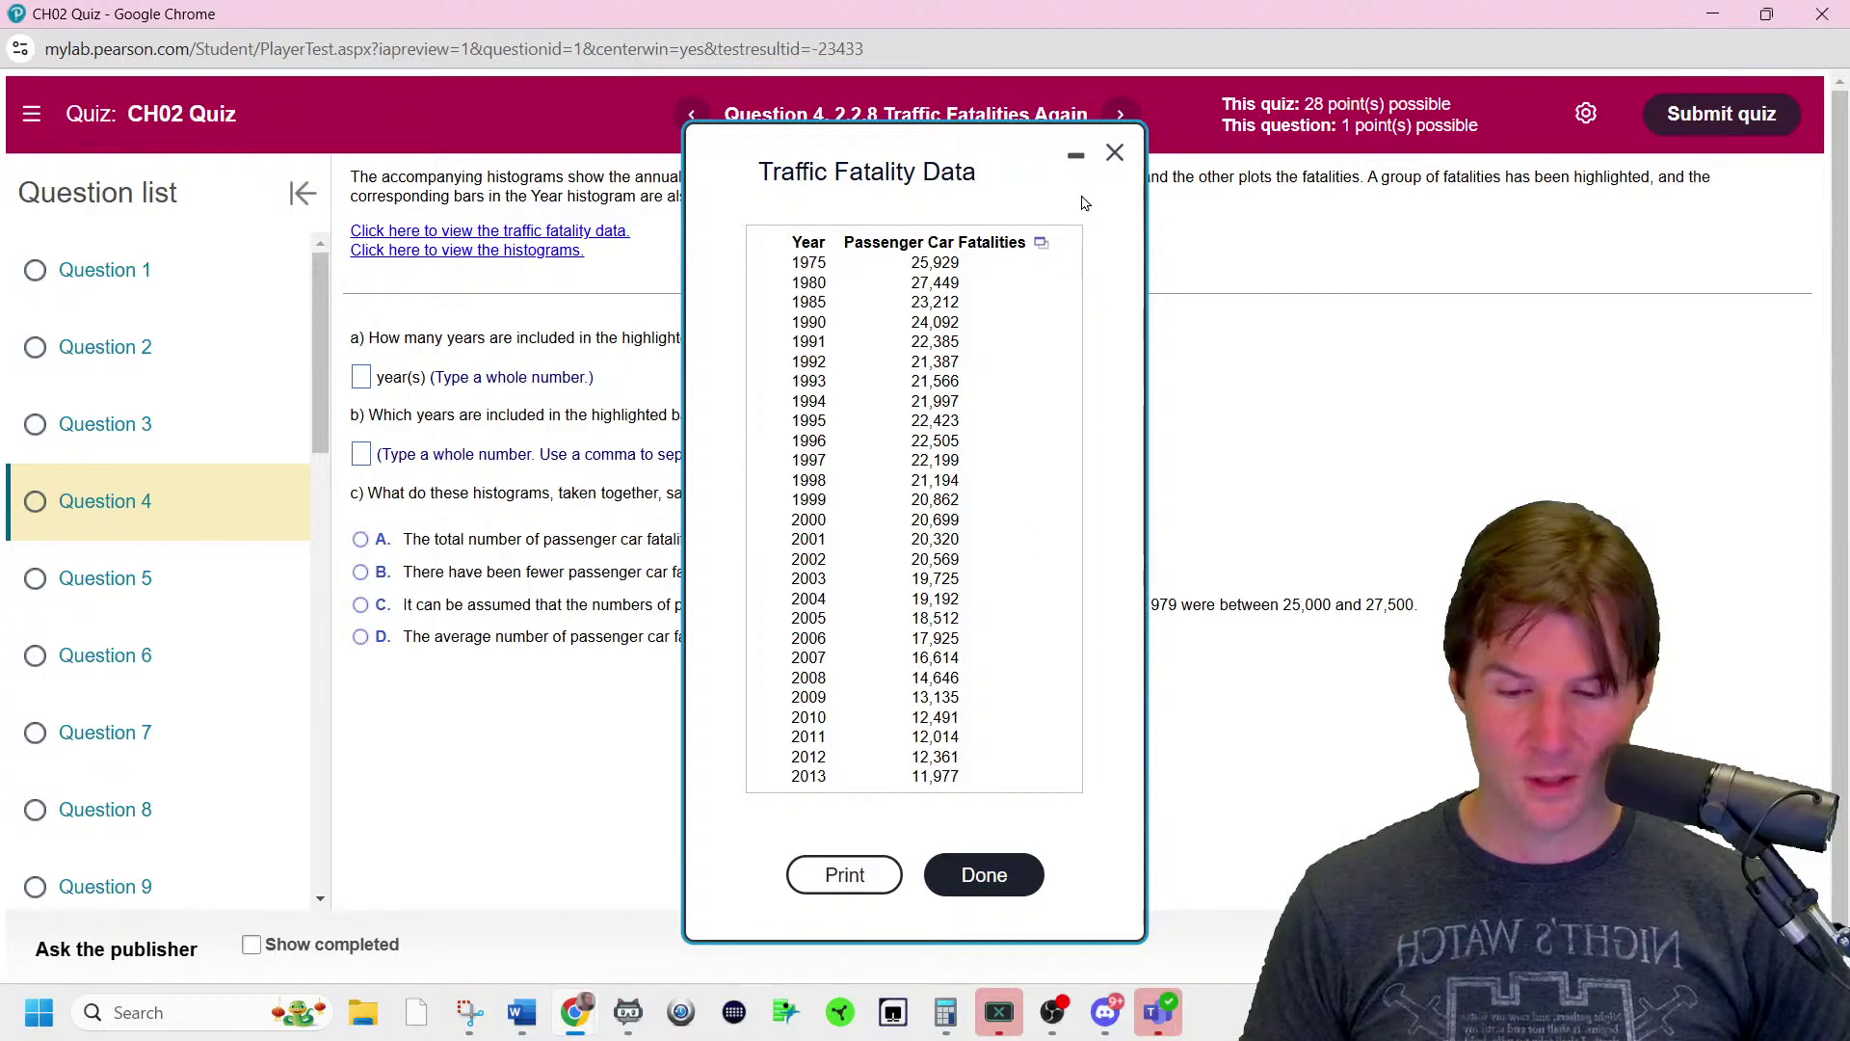
{"action": "left_click", "coordinate": [1114, 152]}
{"action": "left_click", "coordinate": [554, 252]}
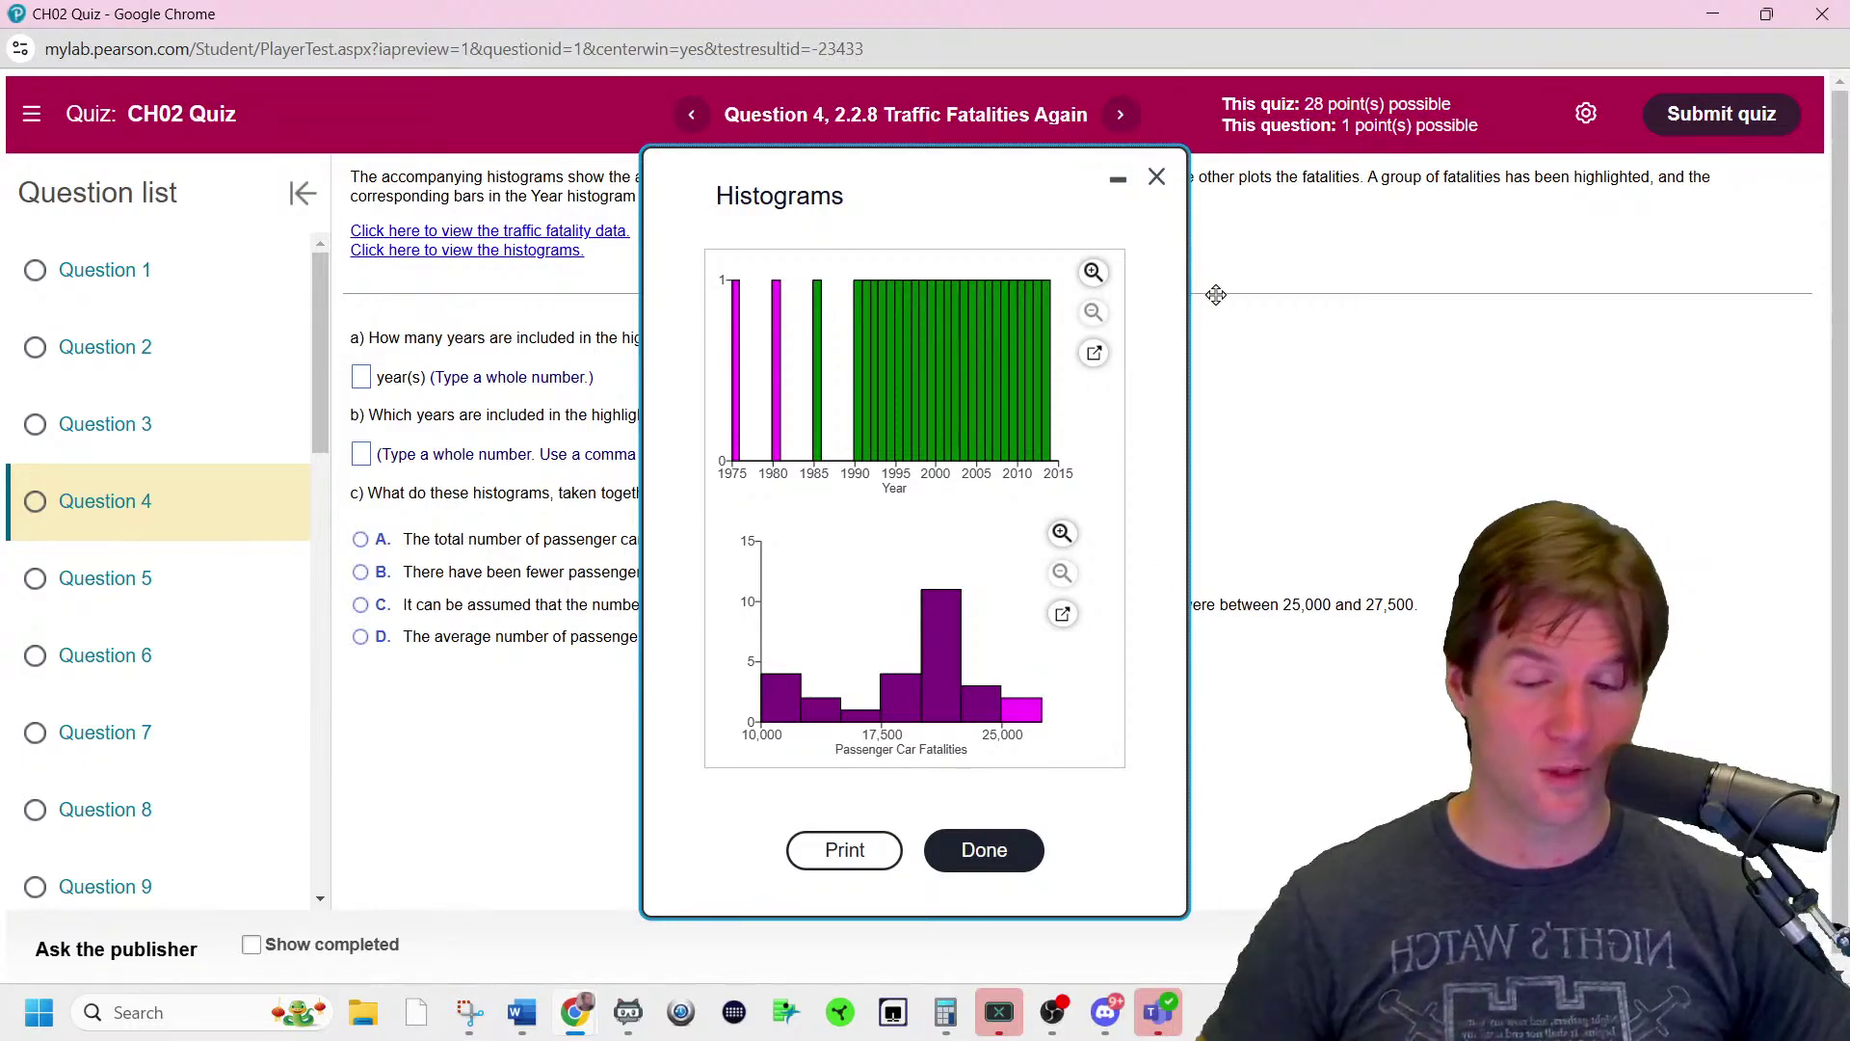
{"action": "left_click", "coordinate": [1153, 181]}
{"action": "key", "text": "ctrl+plus"}
{"action": "key", "text": "ctrl+plus"}
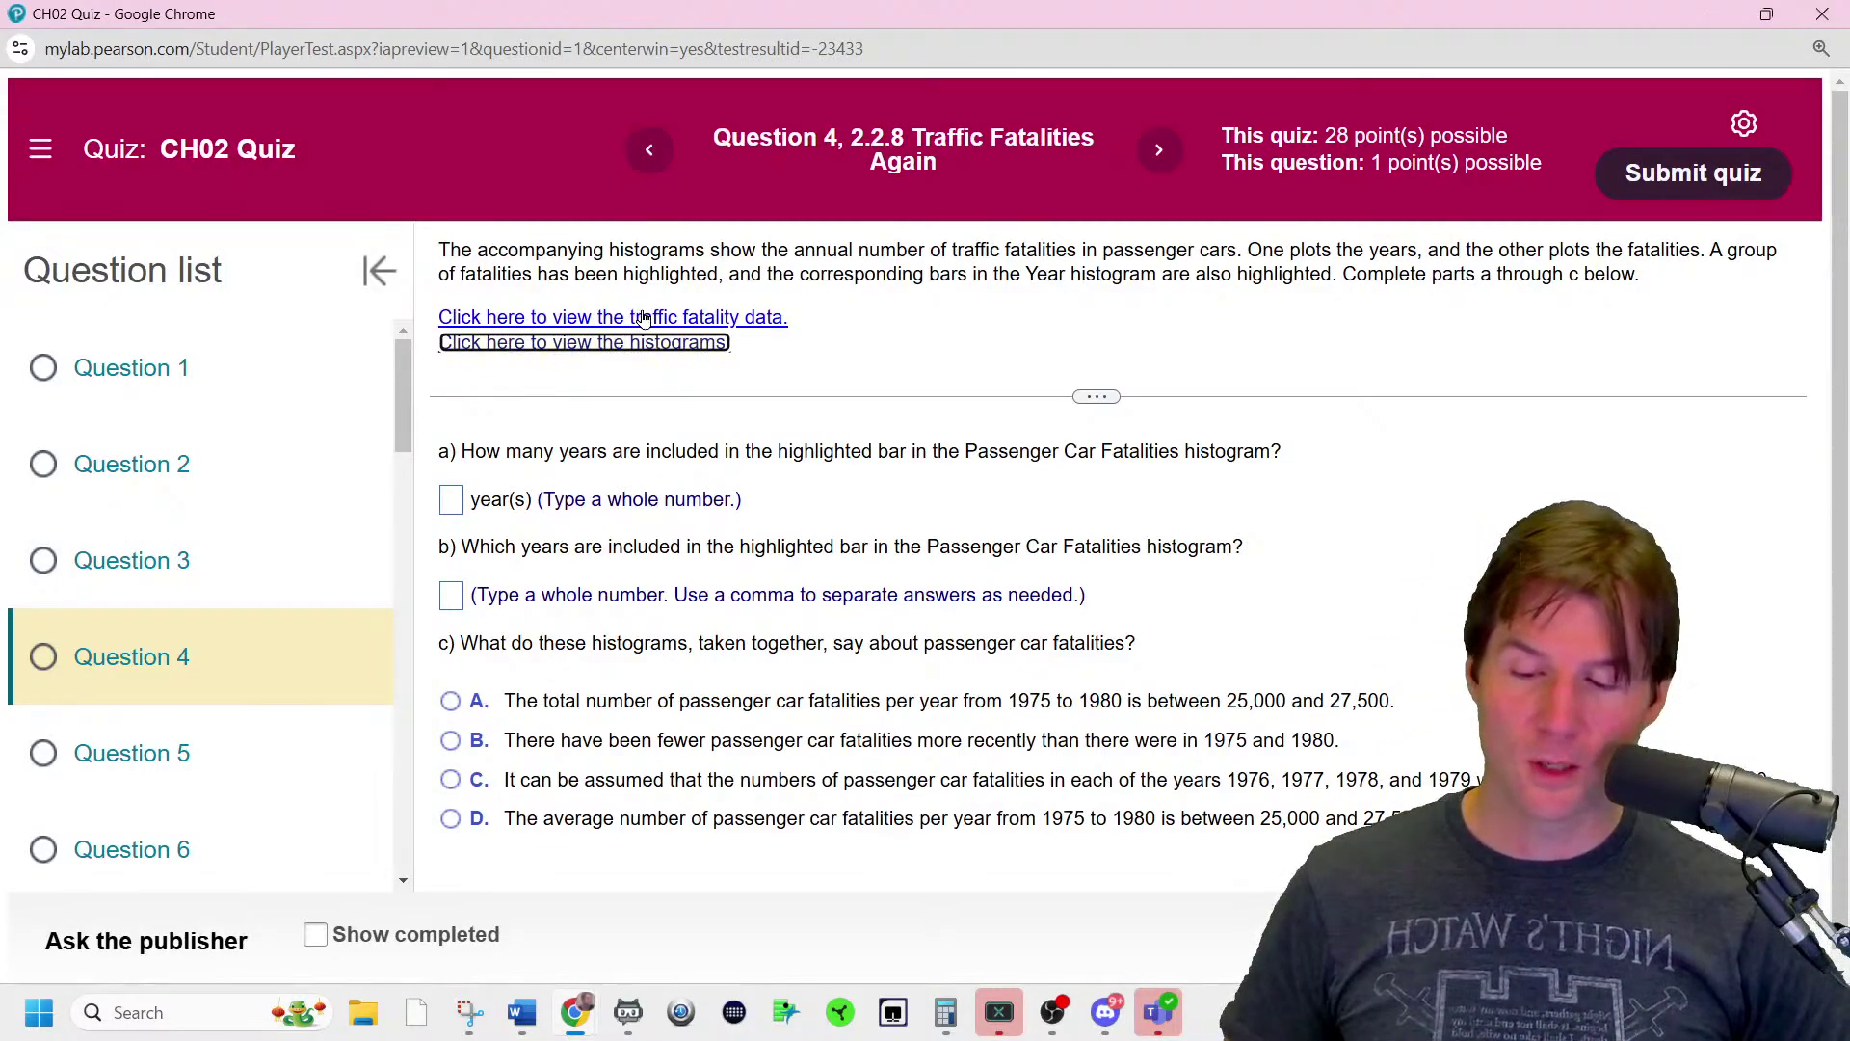
- Check the highlighted bars in the Year histogram and answer part a with 2 years
{"action": "left_click", "coordinate": [654, 345]}
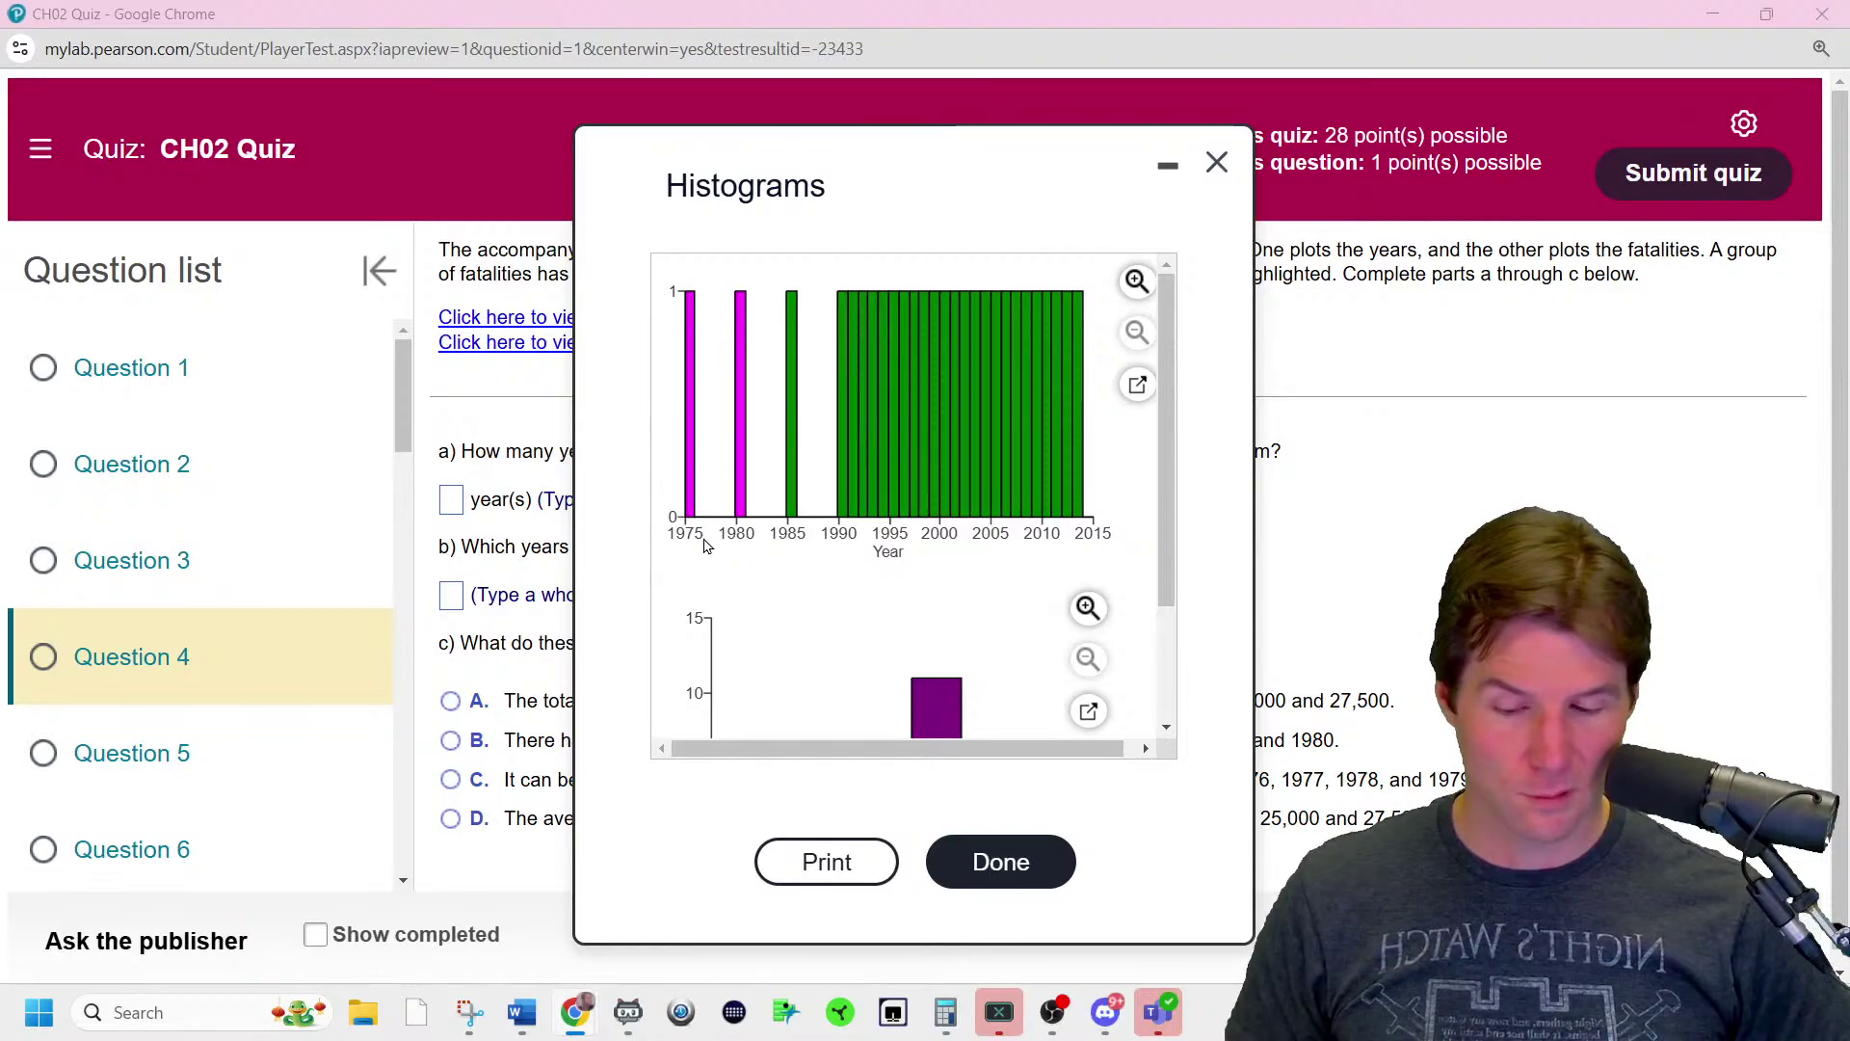
{"action": "left_click", "coordinate": [1217, 164]}
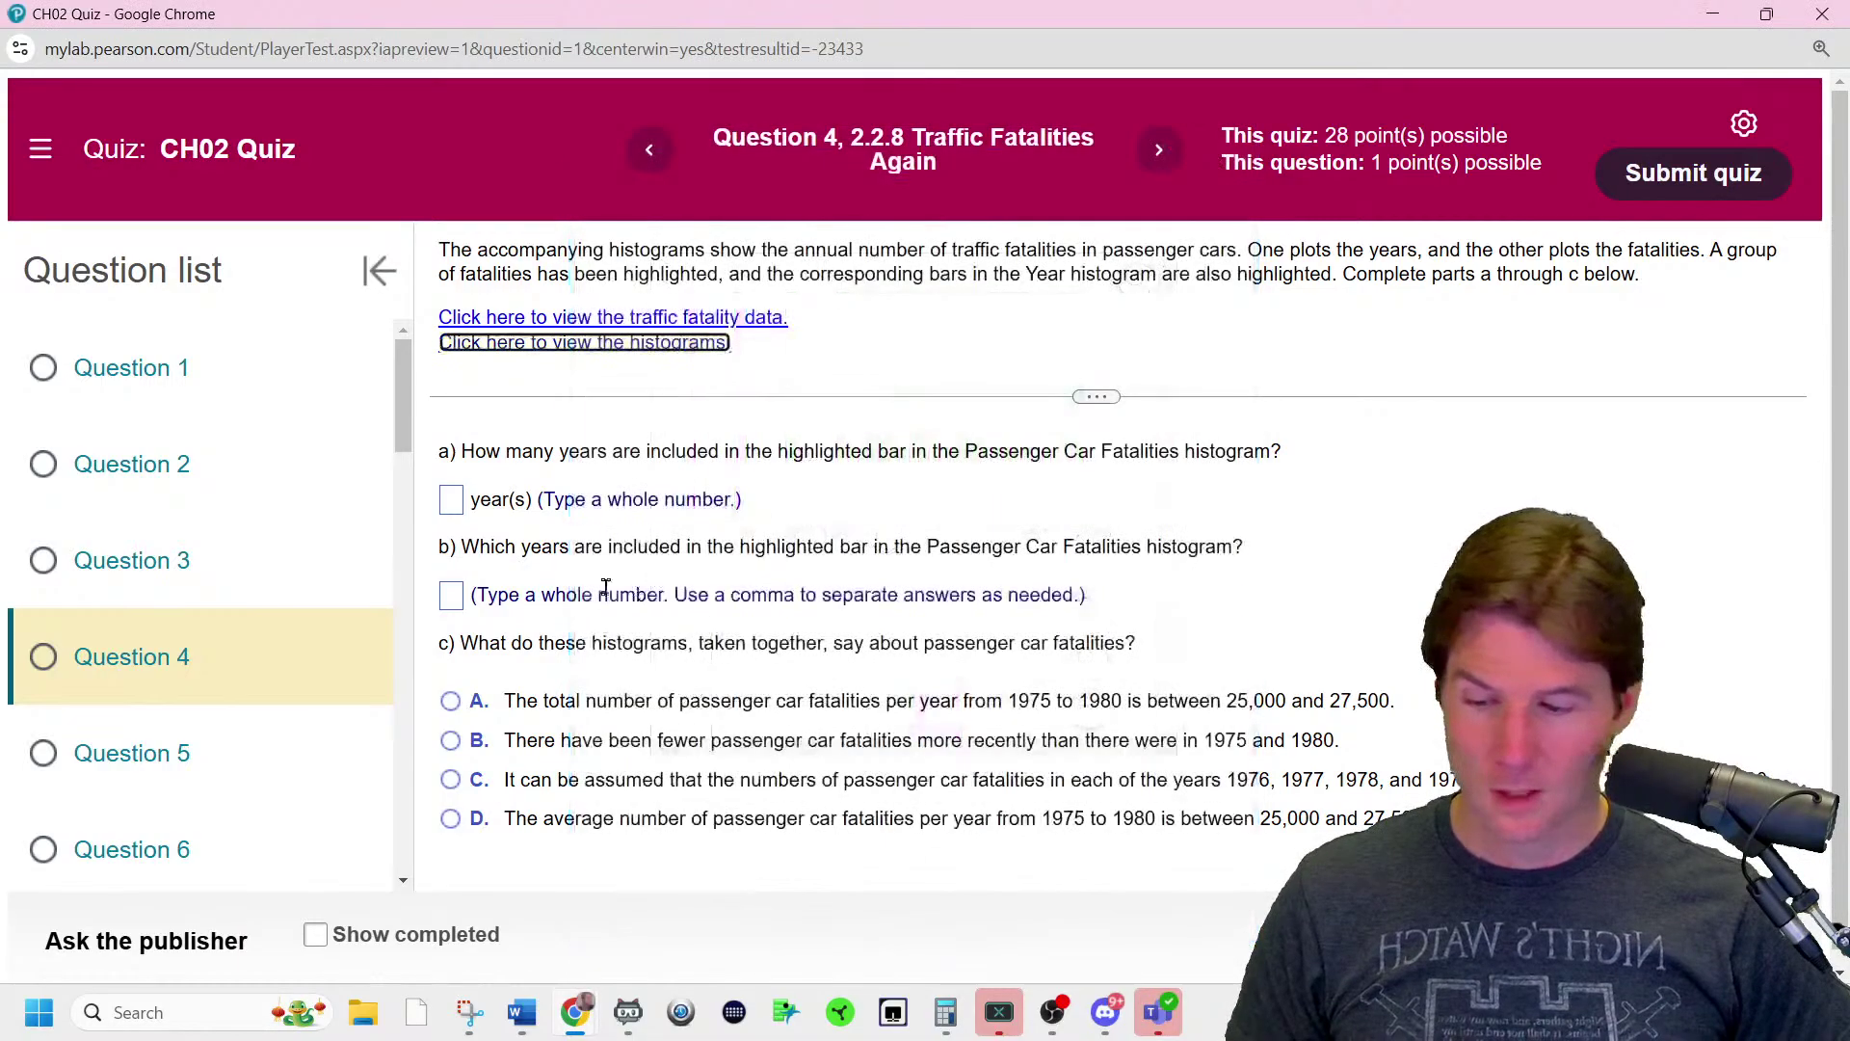
{"action": "left_click", "coordinate": [451, 500]}
{"action": "type", "text": "2"}
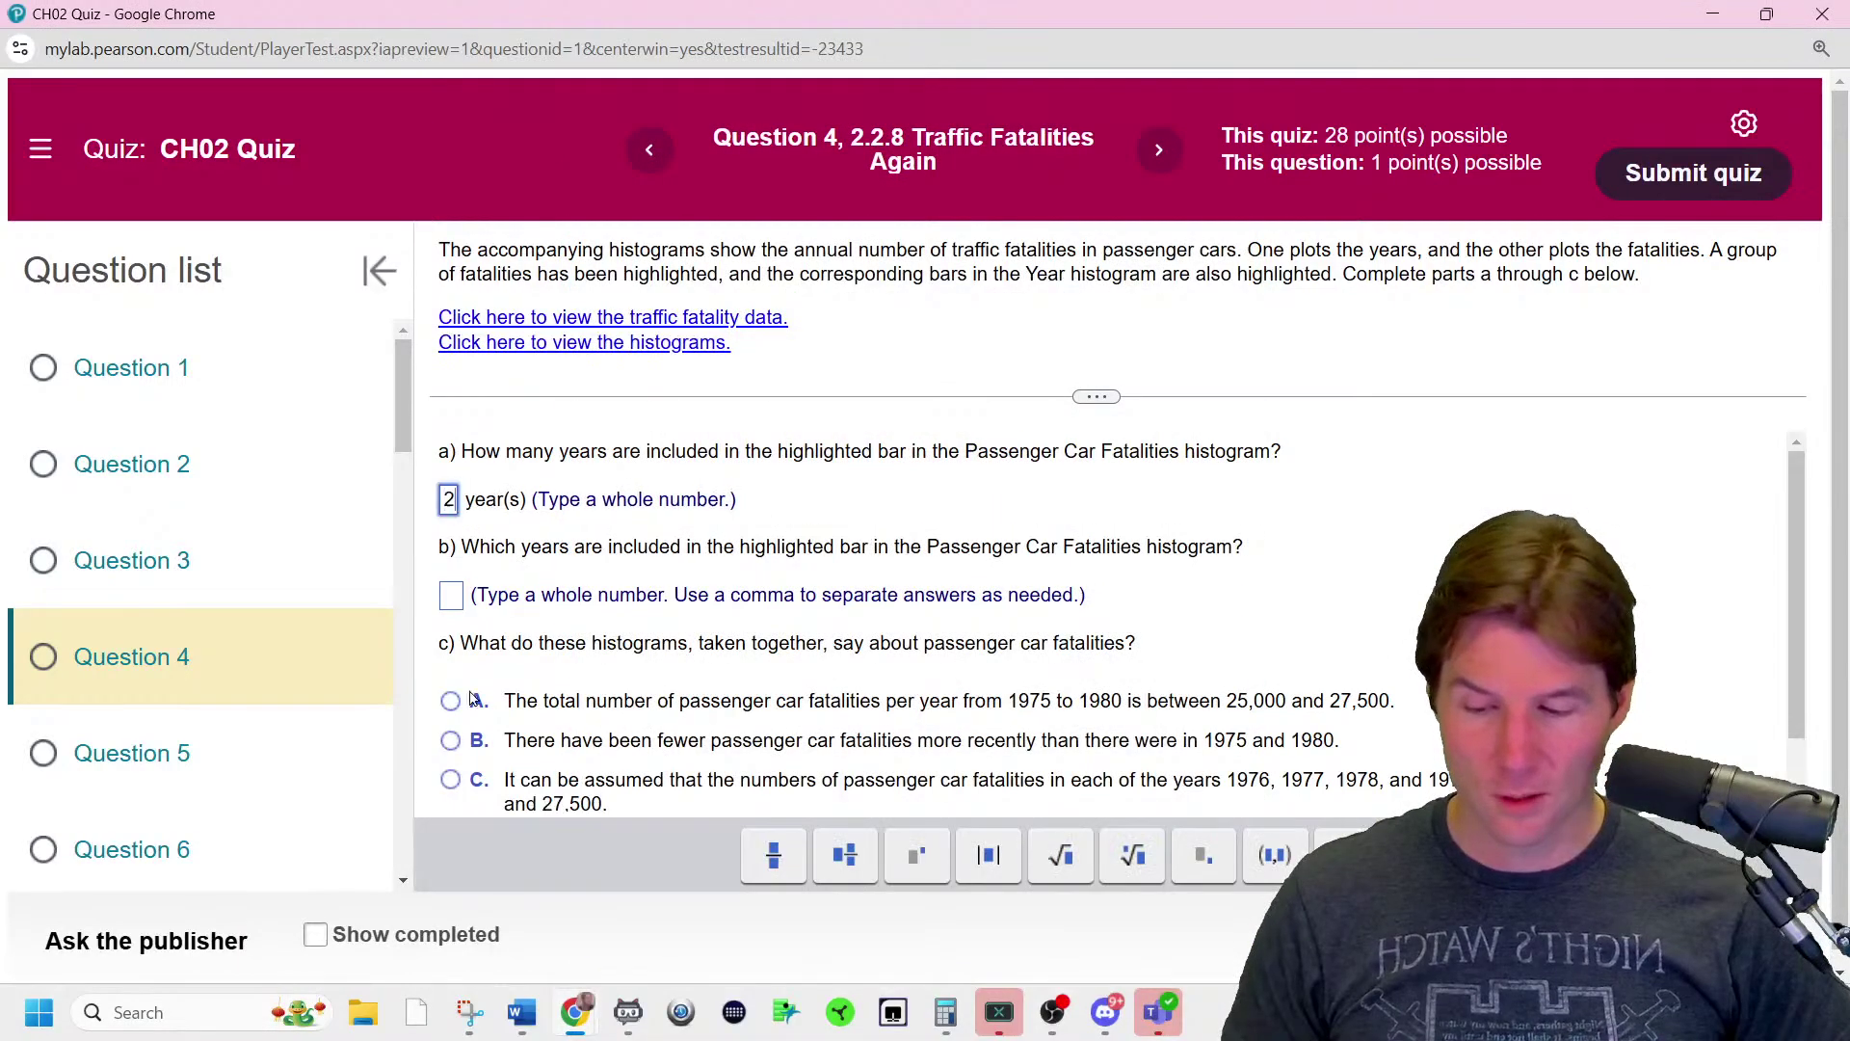
- Answer part b with 1975,1980 and part c with option B, fewer passenger car fatalities more recently than in 1975 and 1980
{"action": "left_click", "coordinate": [451, 600]}
{"action": "type", "text": "1975,1980"}
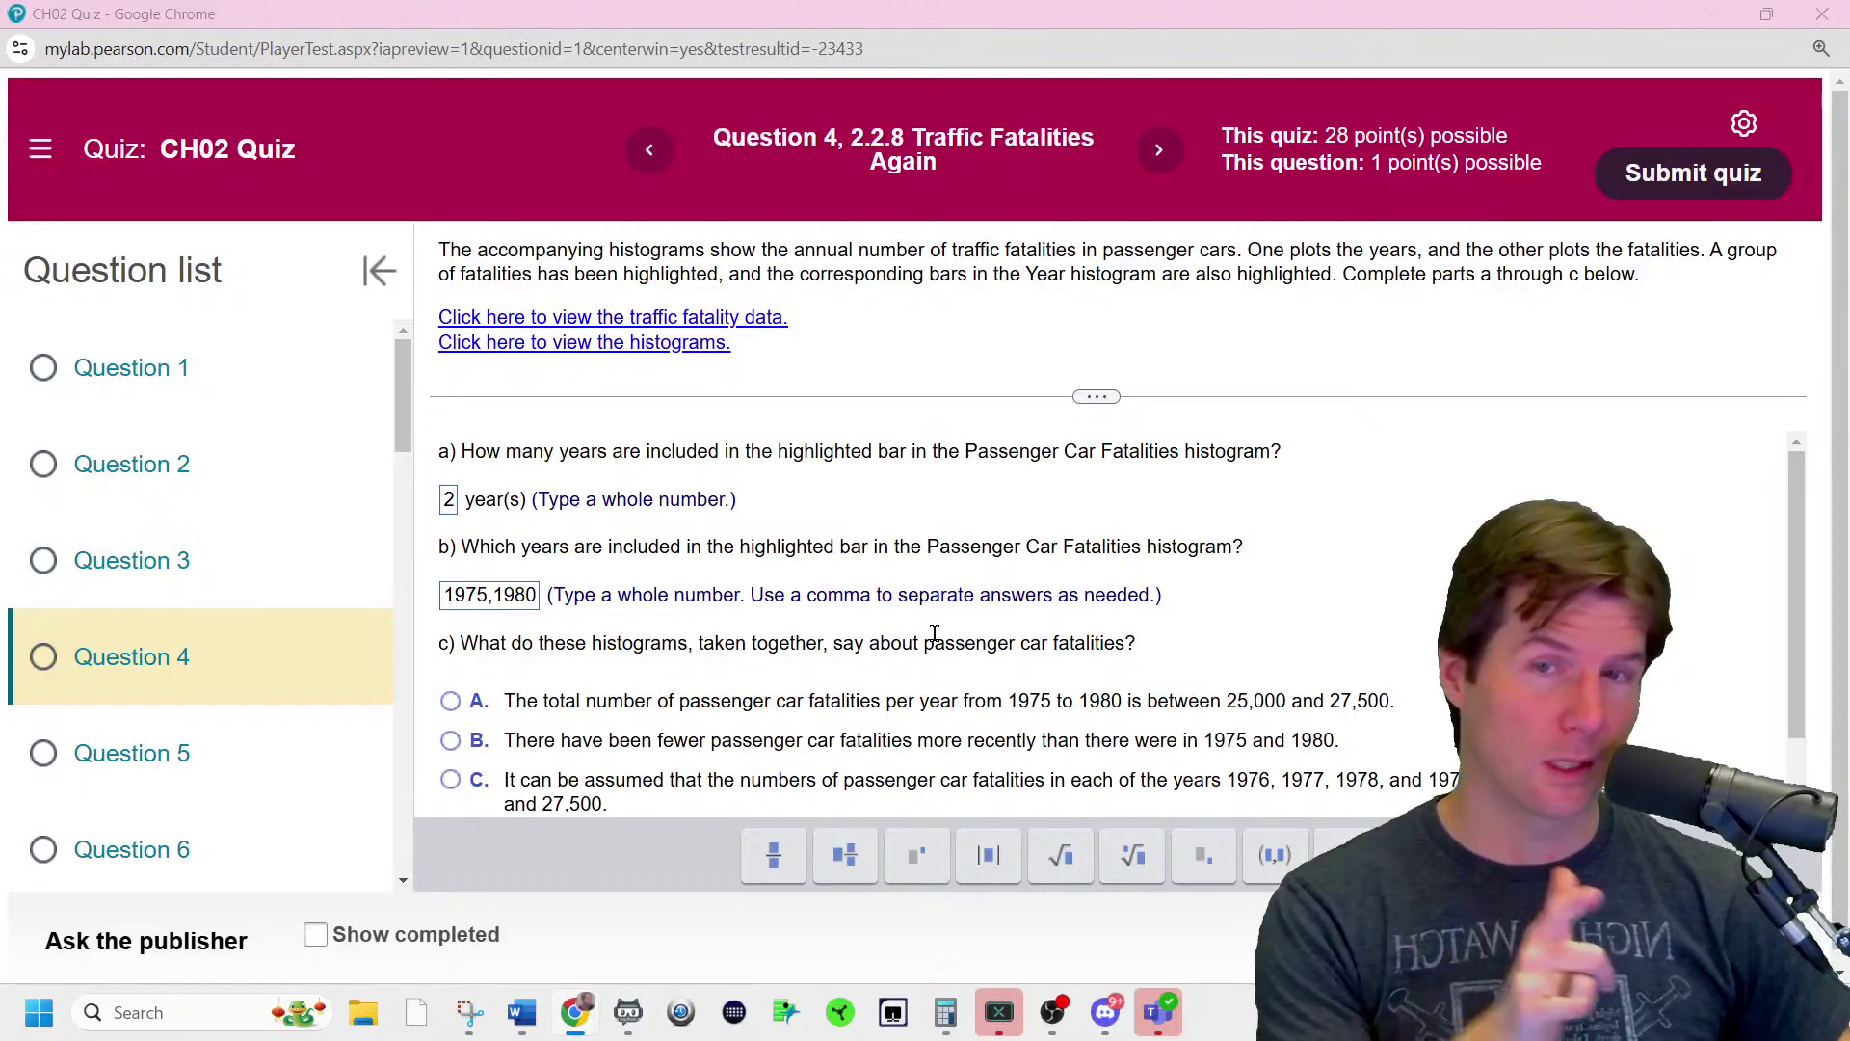
{"action": "scroll", "coordinate": [934, 633], "scroll_direction": "down", "scroll_amount": 1}
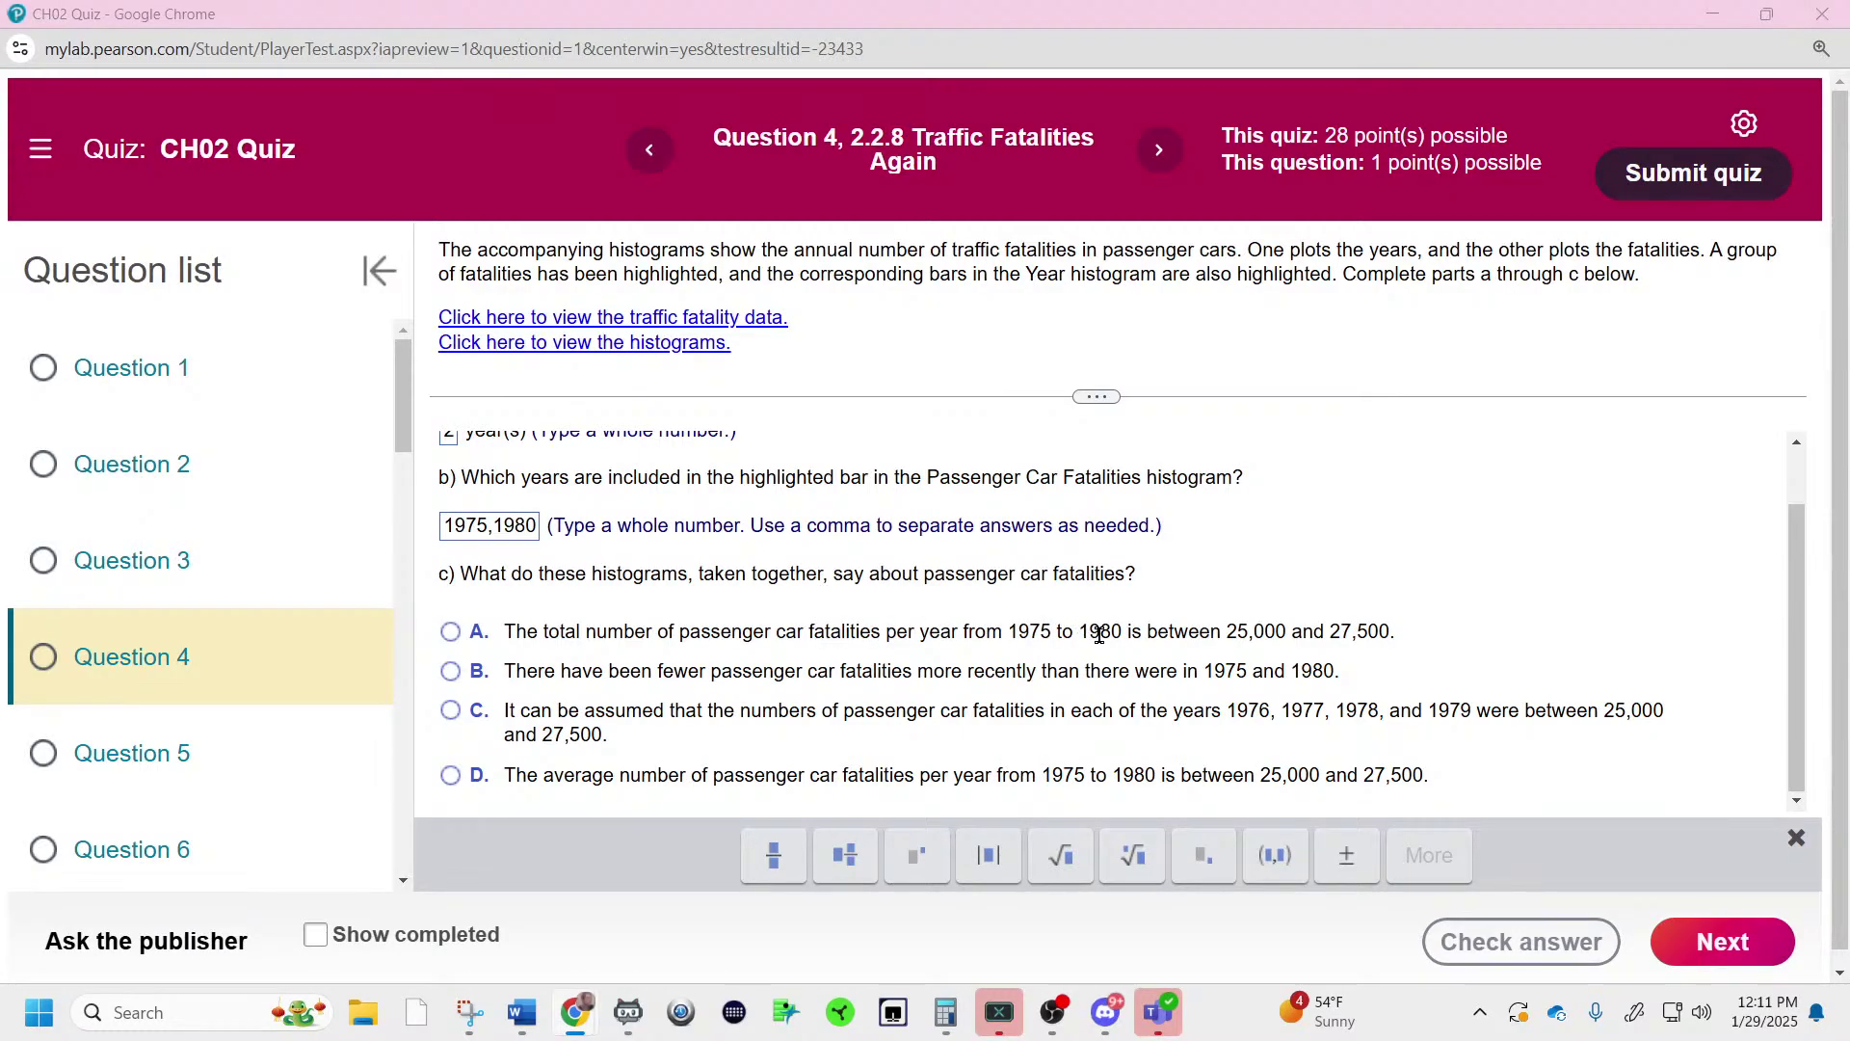
{"action": "left_click", "coordinate": [933, 676]}
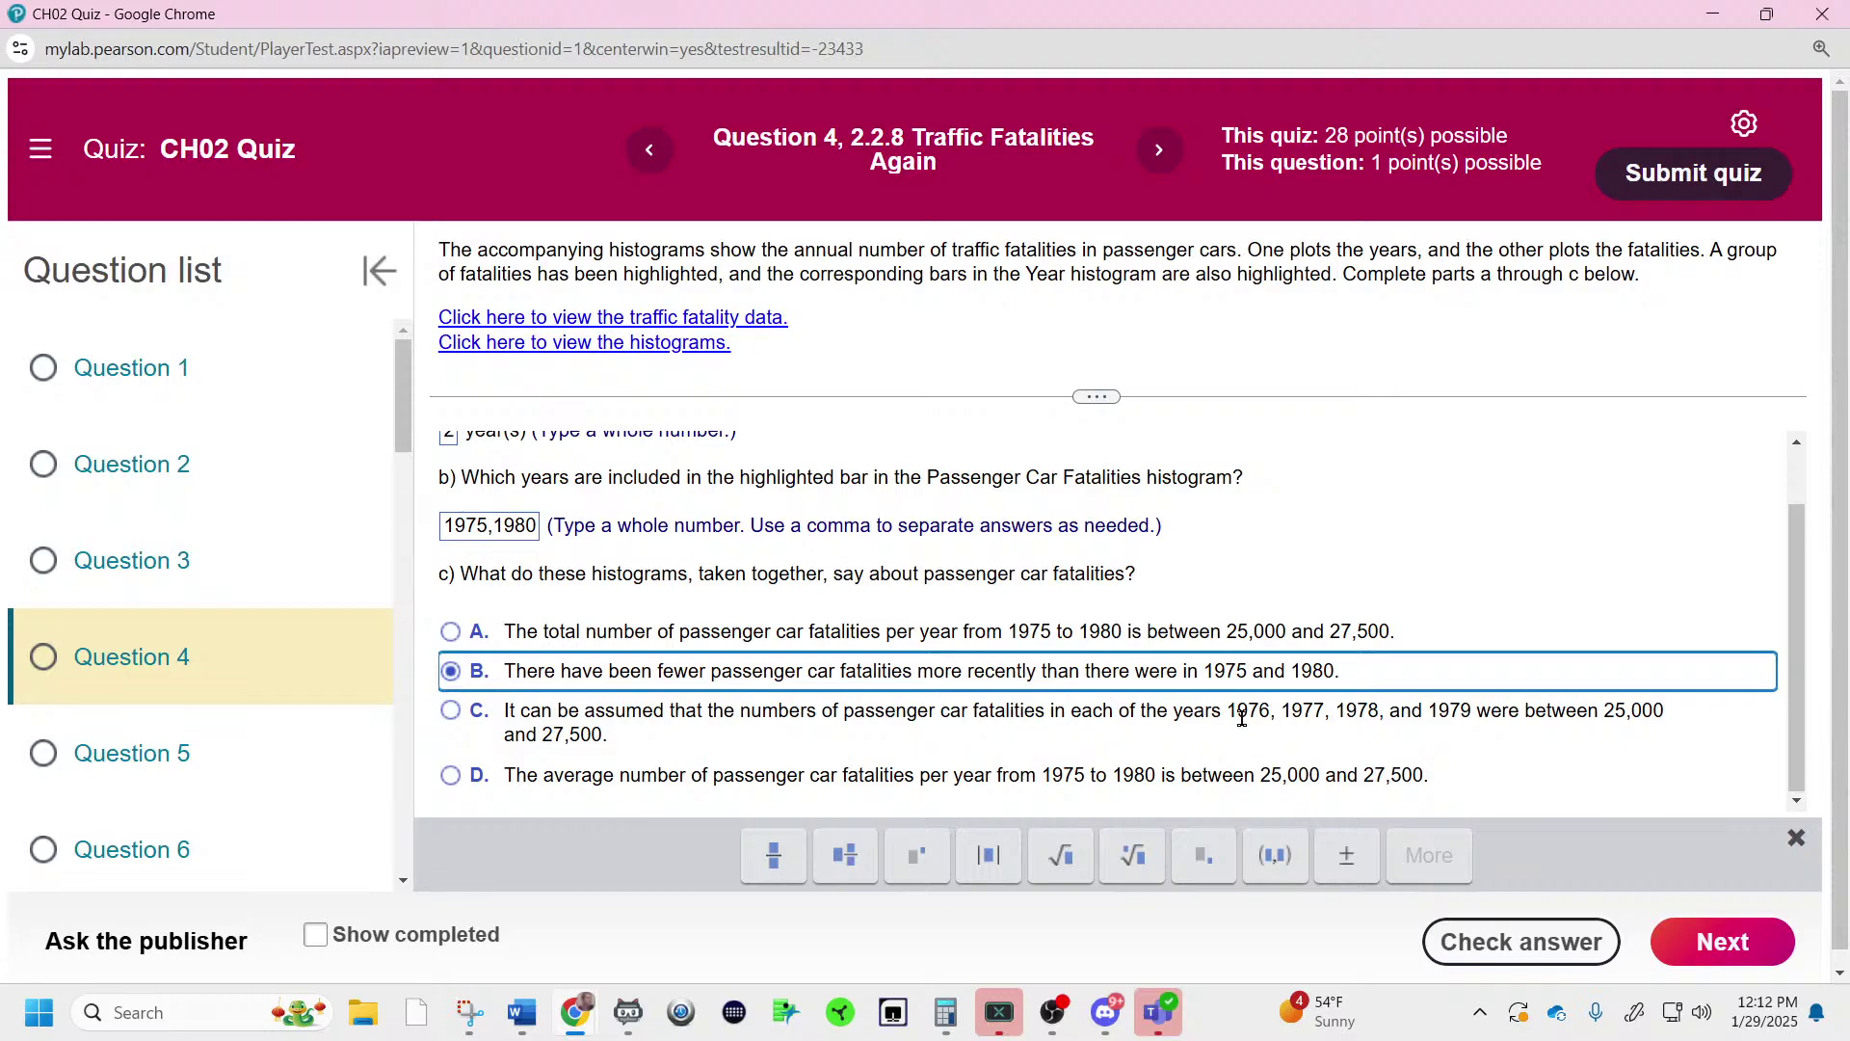
{"action": "left_click_drag", "start_coordinate": [1205, 711], "coordinate": [1474, 710]}
{"action": "left_click", "coordinate": [777, 673]}
- Check the answers to question 4 and move ahead in the quiz to question 8
{"action": "left_click", "coordinate": [1503, 940]}
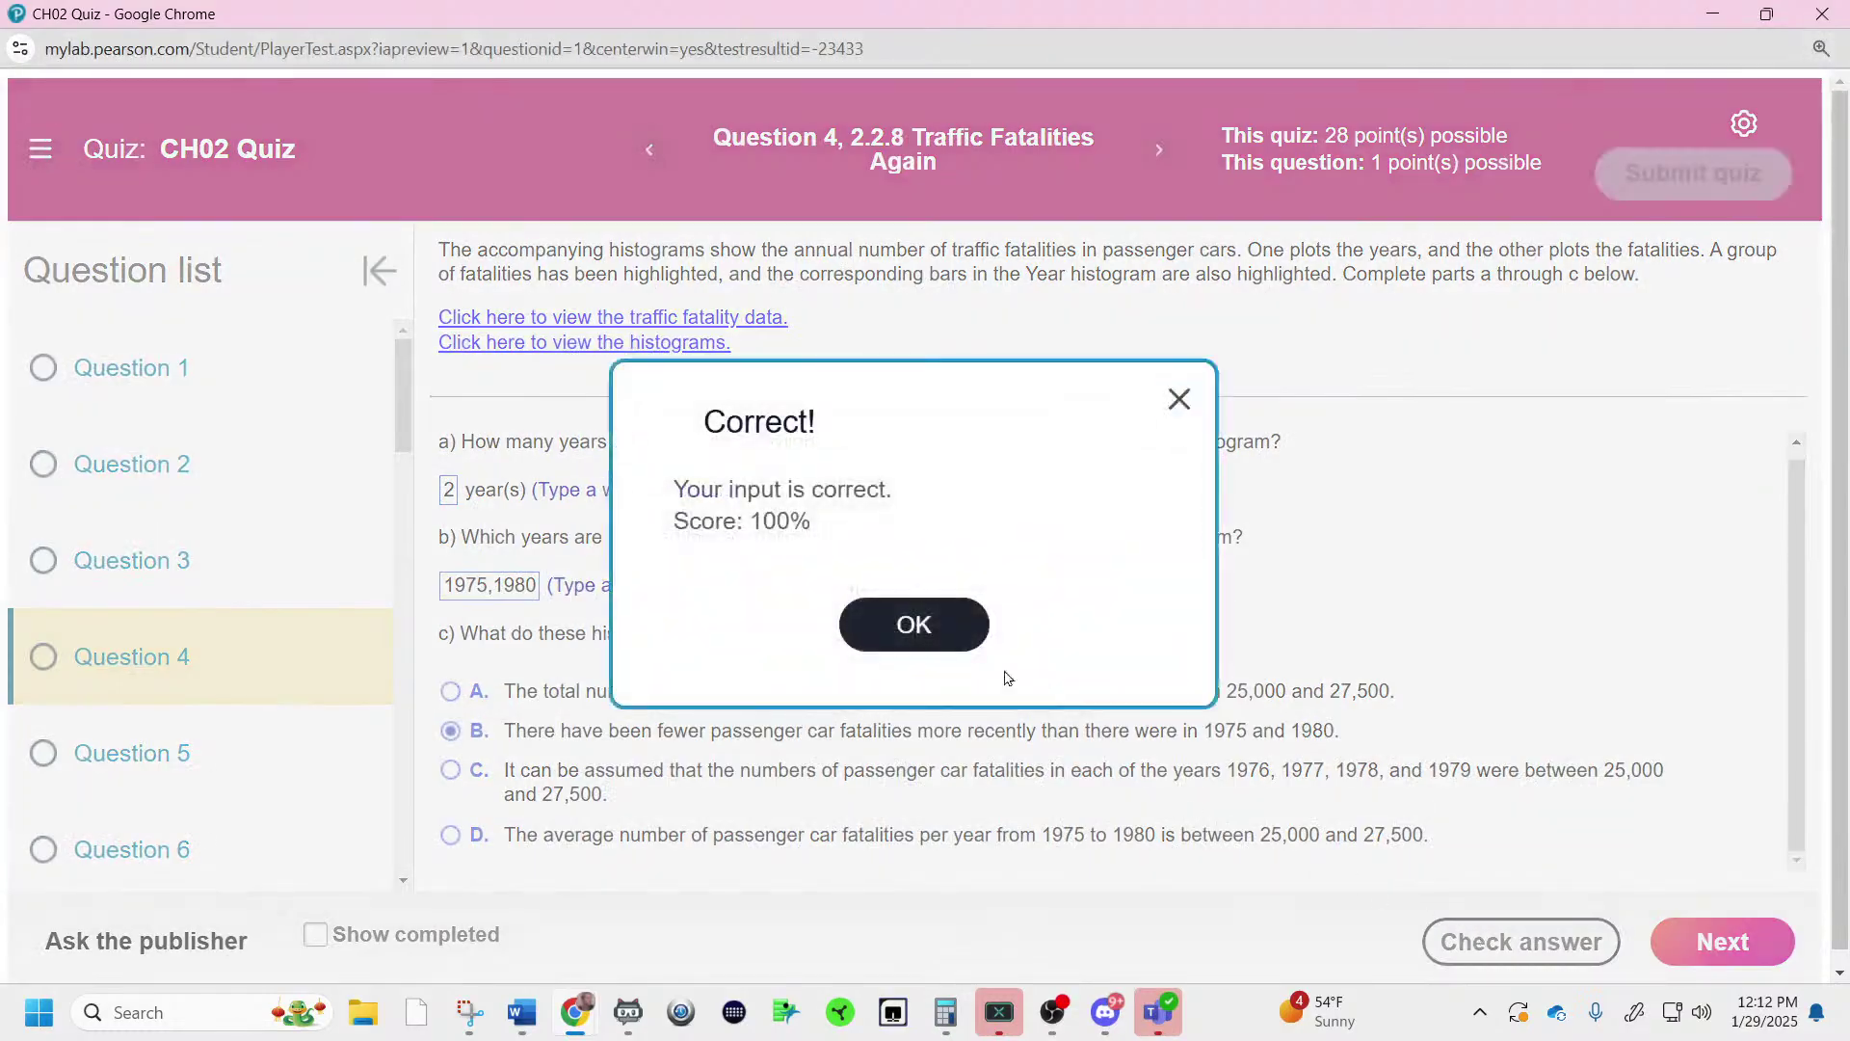
{"action": "left_click", "coordinate": [952, 631]}
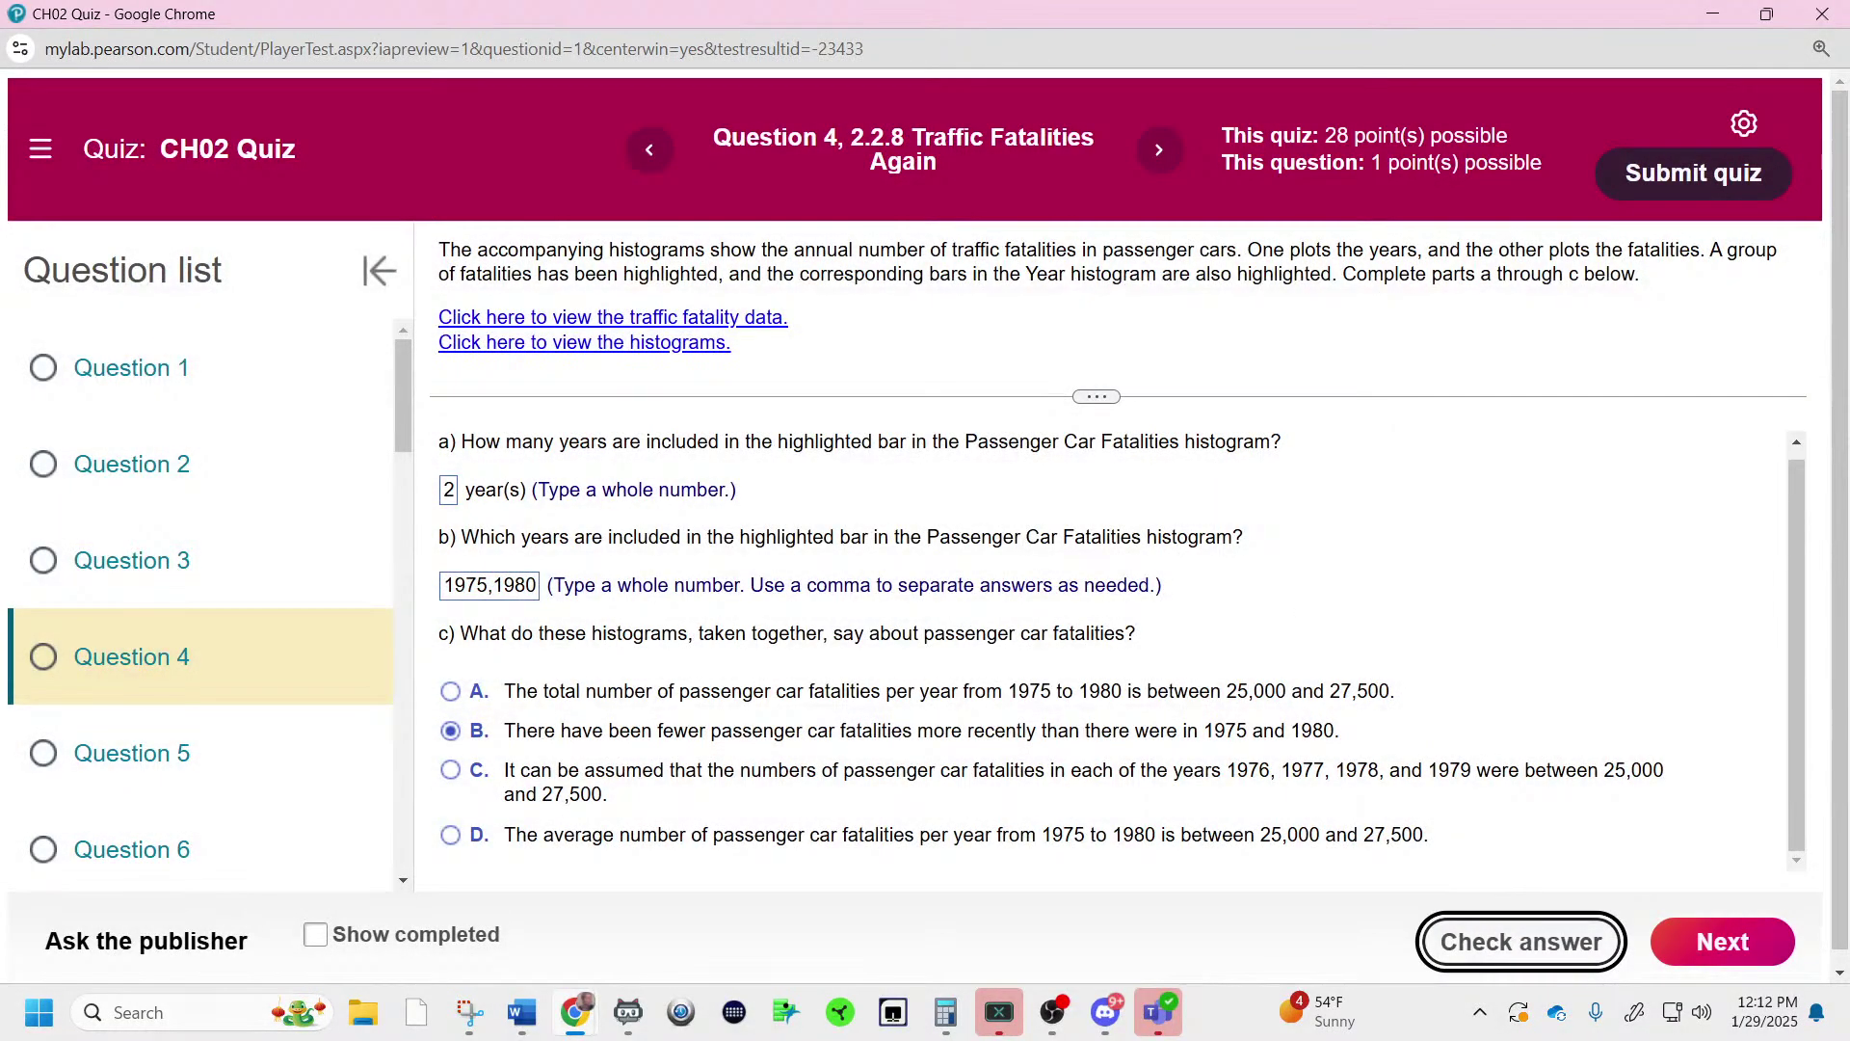
{"action": "left_click", "coordinate": [192, 725]}
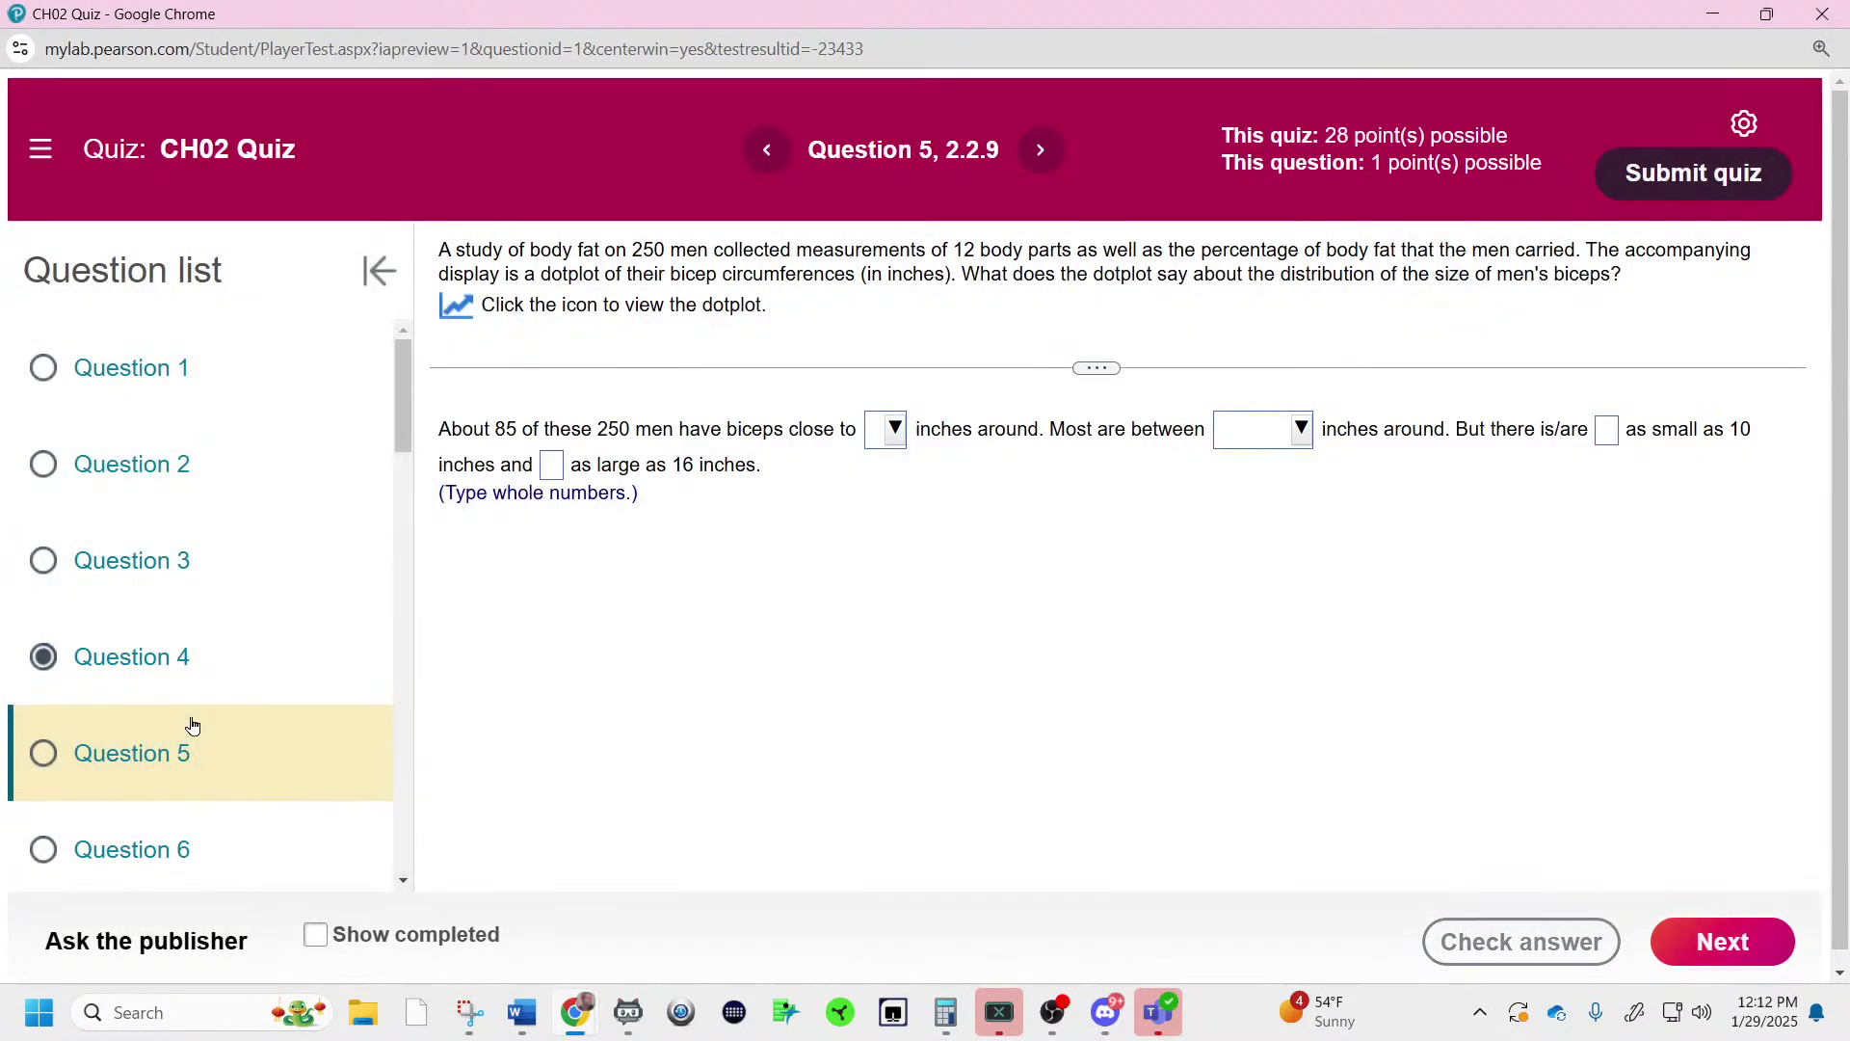
{"action": "left_click", "coordinate": [154, 847]}
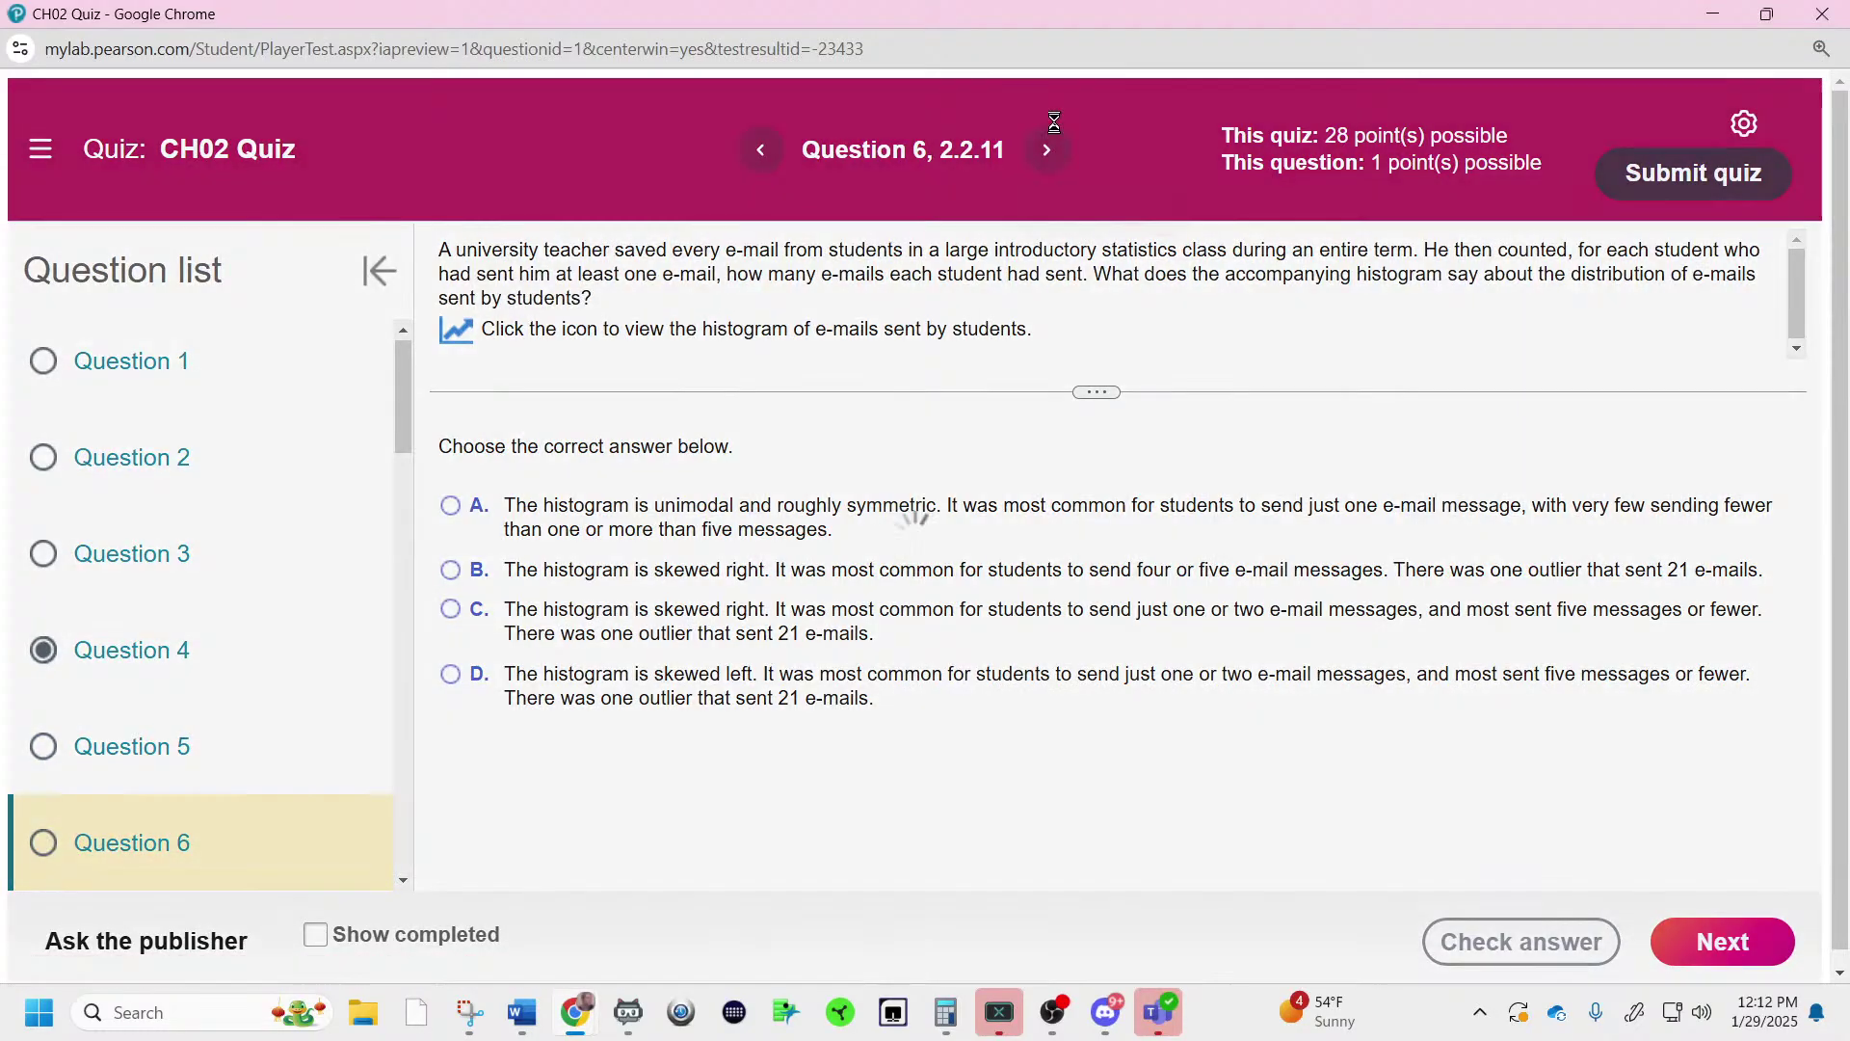
{"action": "left_click", "coordinate": [1047, 149]}
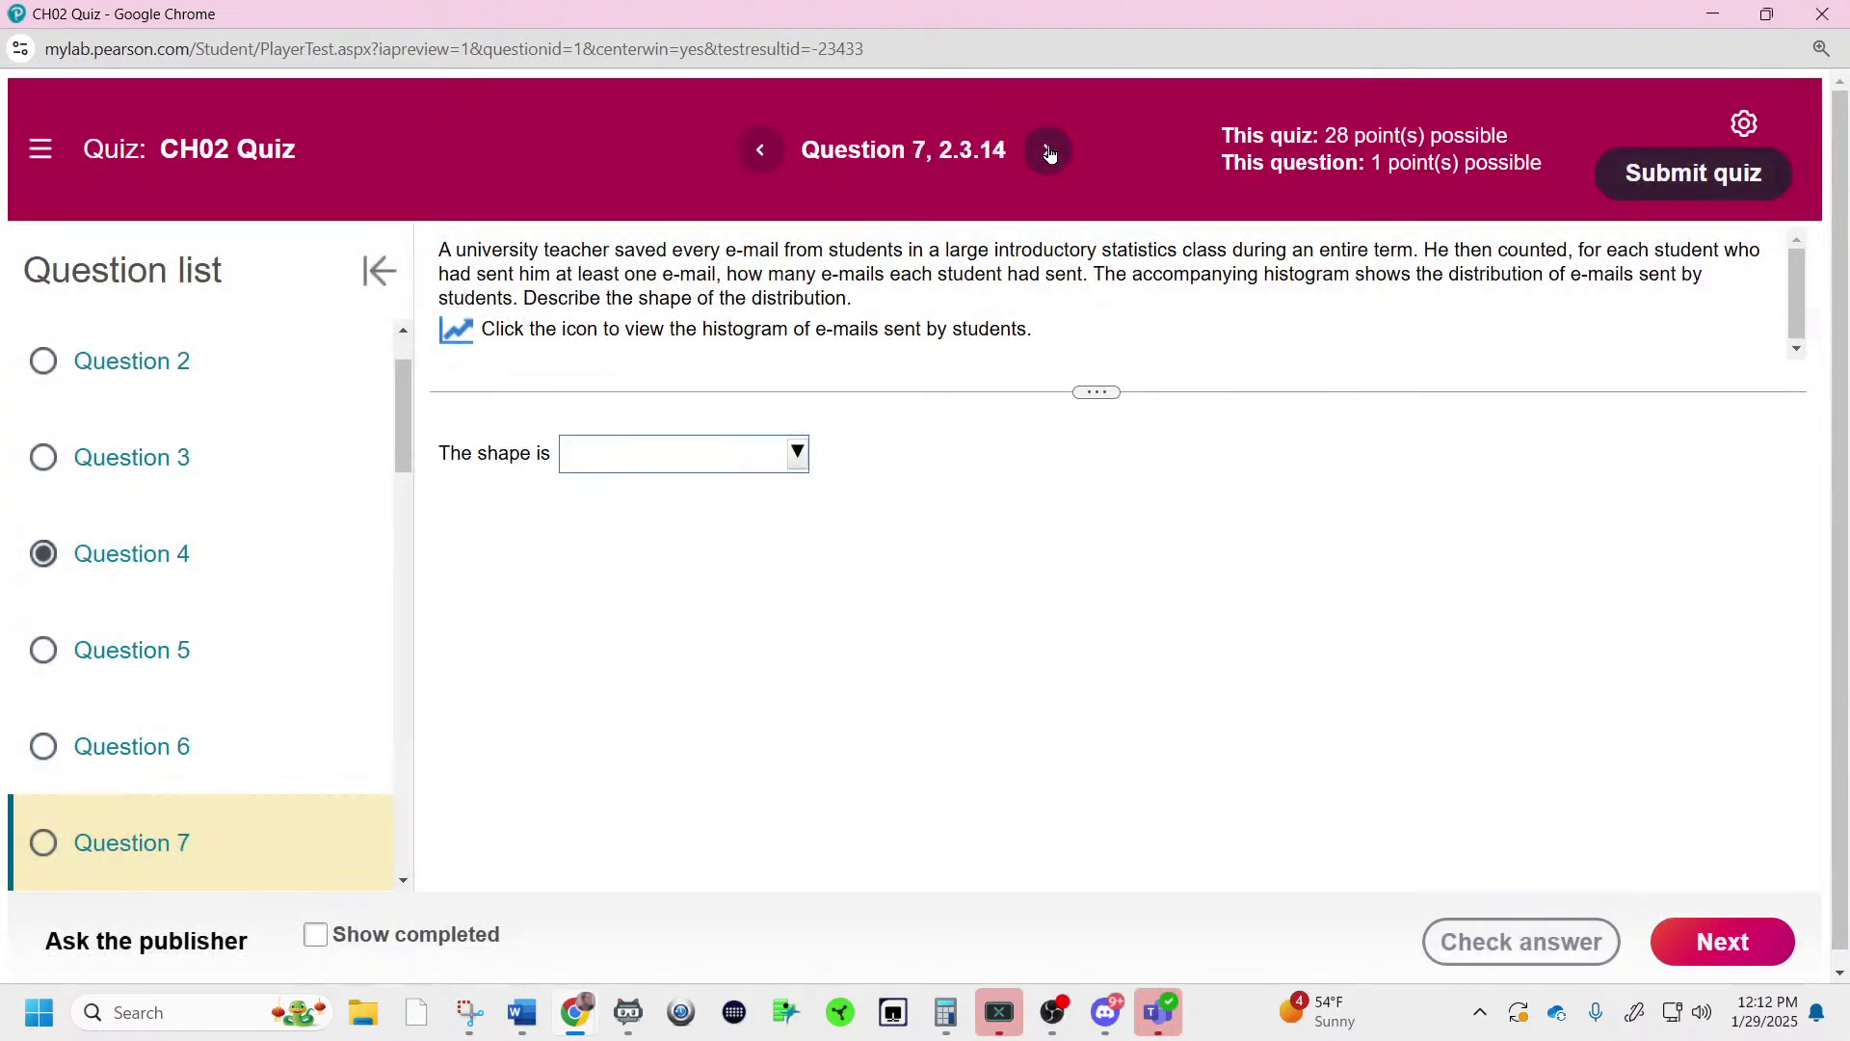
{"action": "left_click", "coordinate": [1048, 151]}
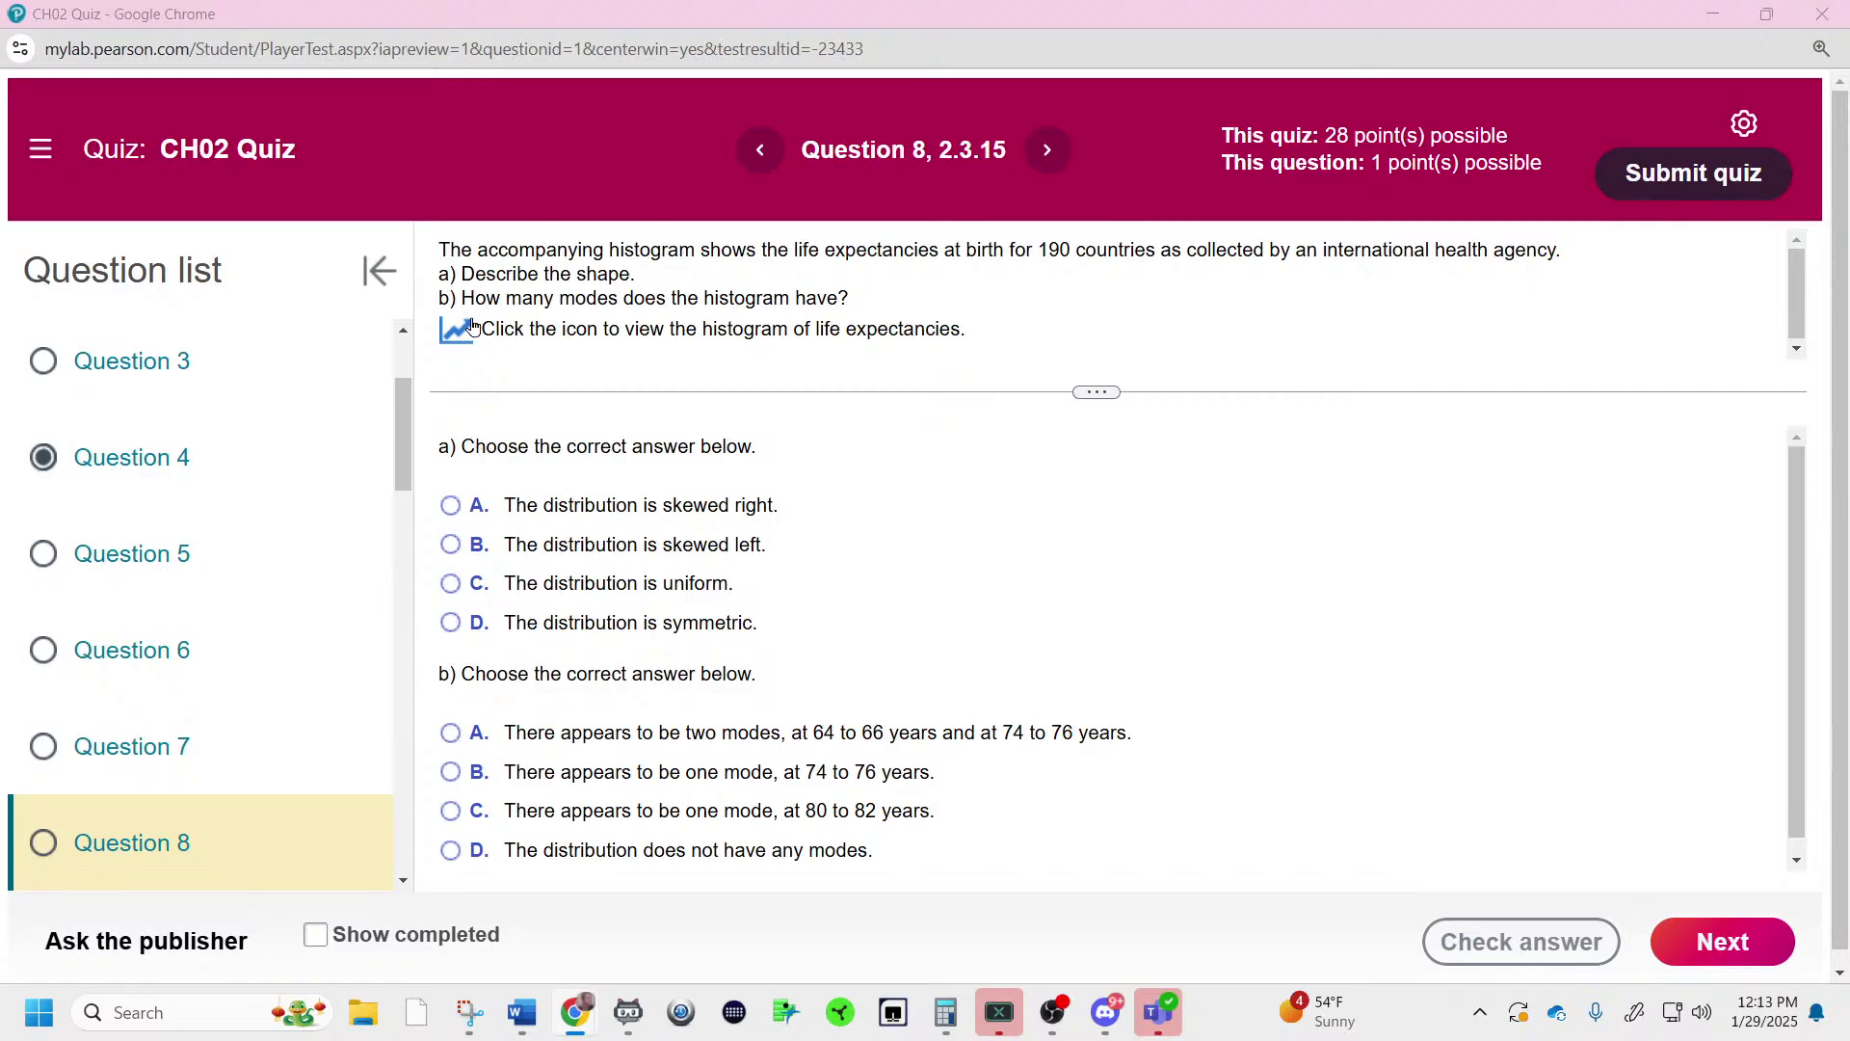
- Open question 8's Life Expectancy at Birth histogram and capture the chart in Snipping Tool in an enlarged window
{"action": "left_click", "coordinate": [452, 345]}
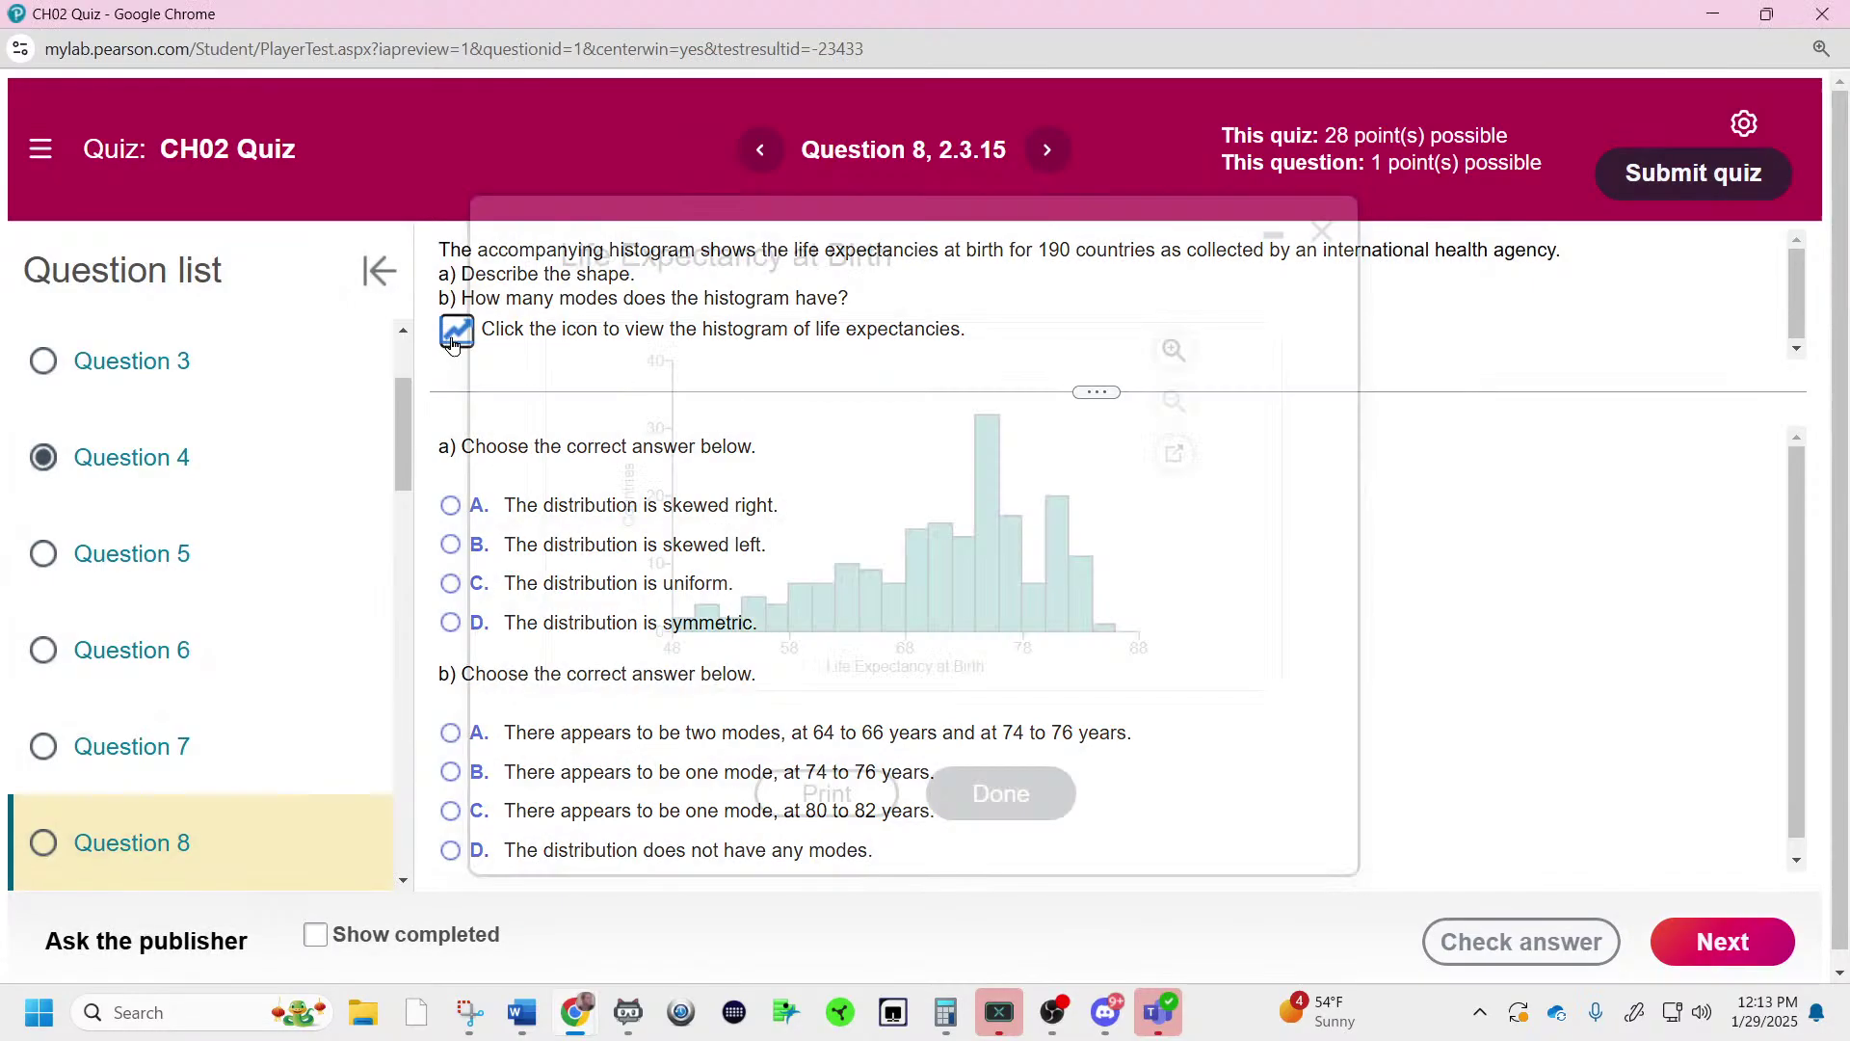
{"action": "left_click", "coordinate": [469, 1012]}
{"action": "left_click", "coordinate": [82, 60]}
{"action": "left_click_drag", "start_coordinate": [607, 339], "coordinate": [1148, 679]}
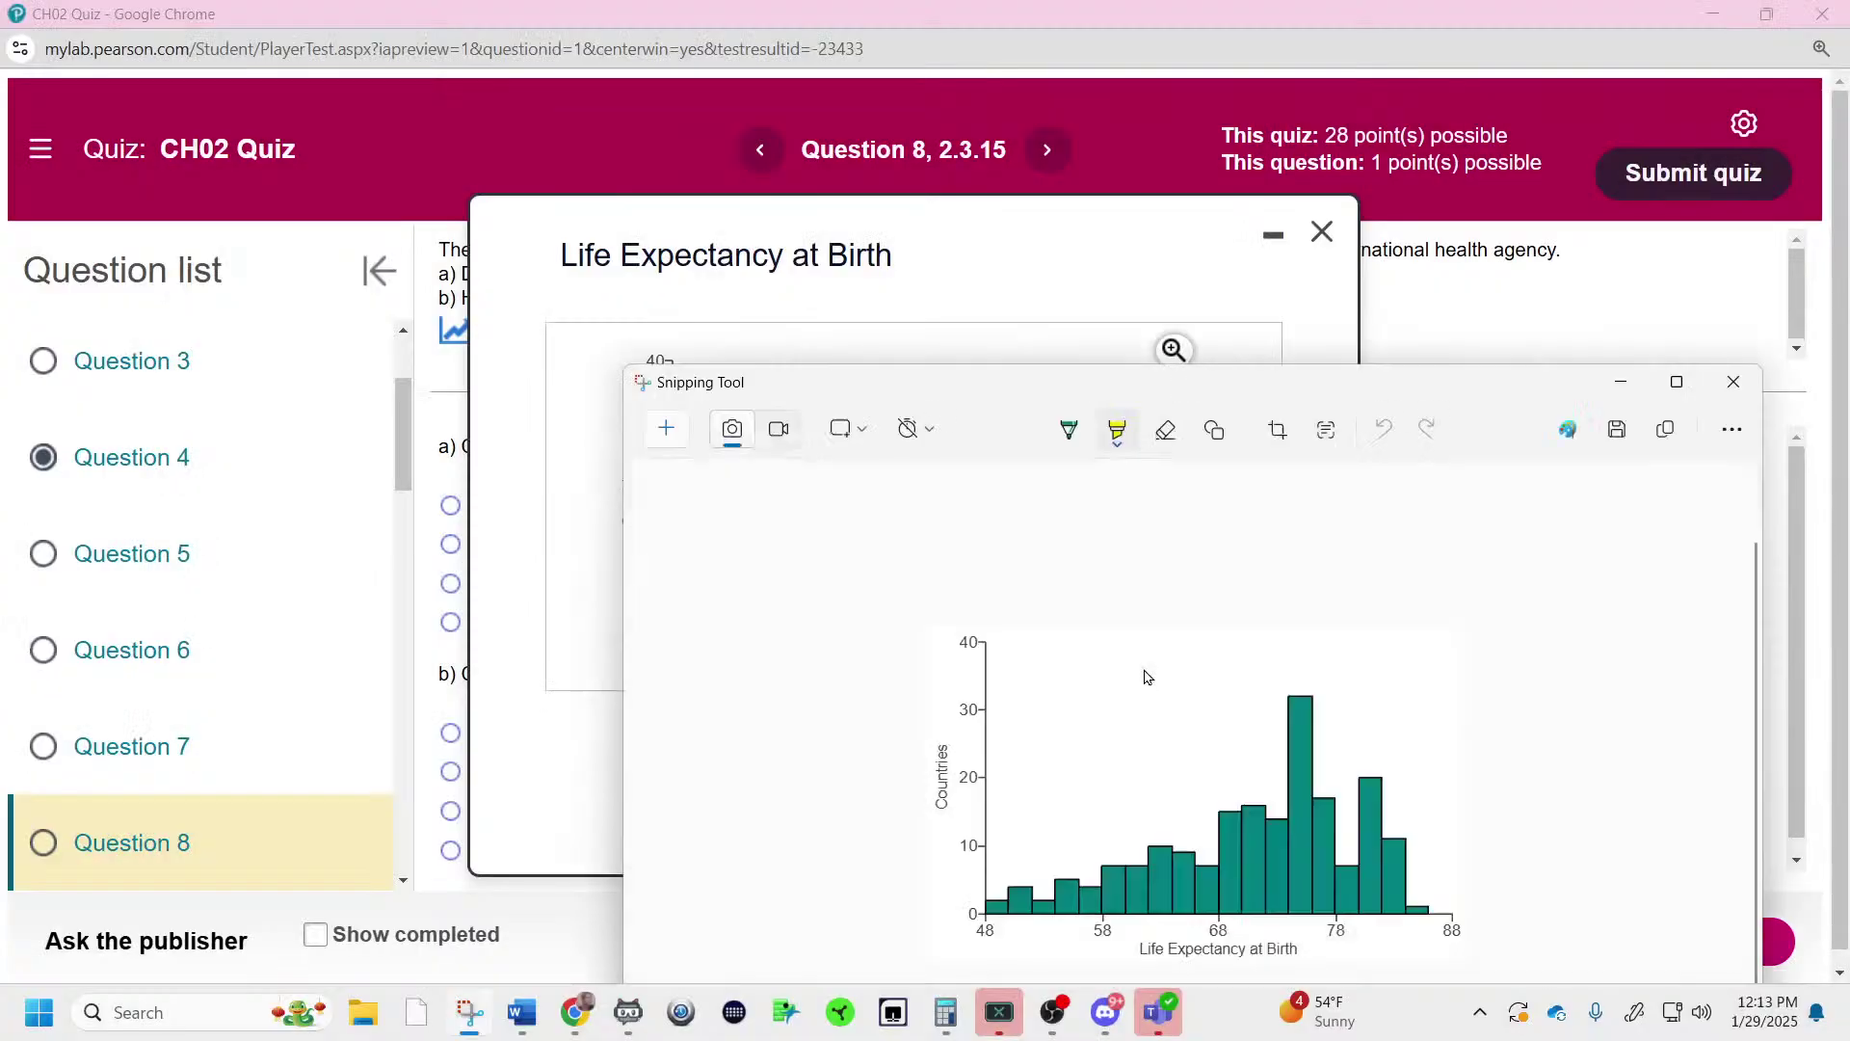
{"action": "double_click", "coordinate": [1041, 382]}
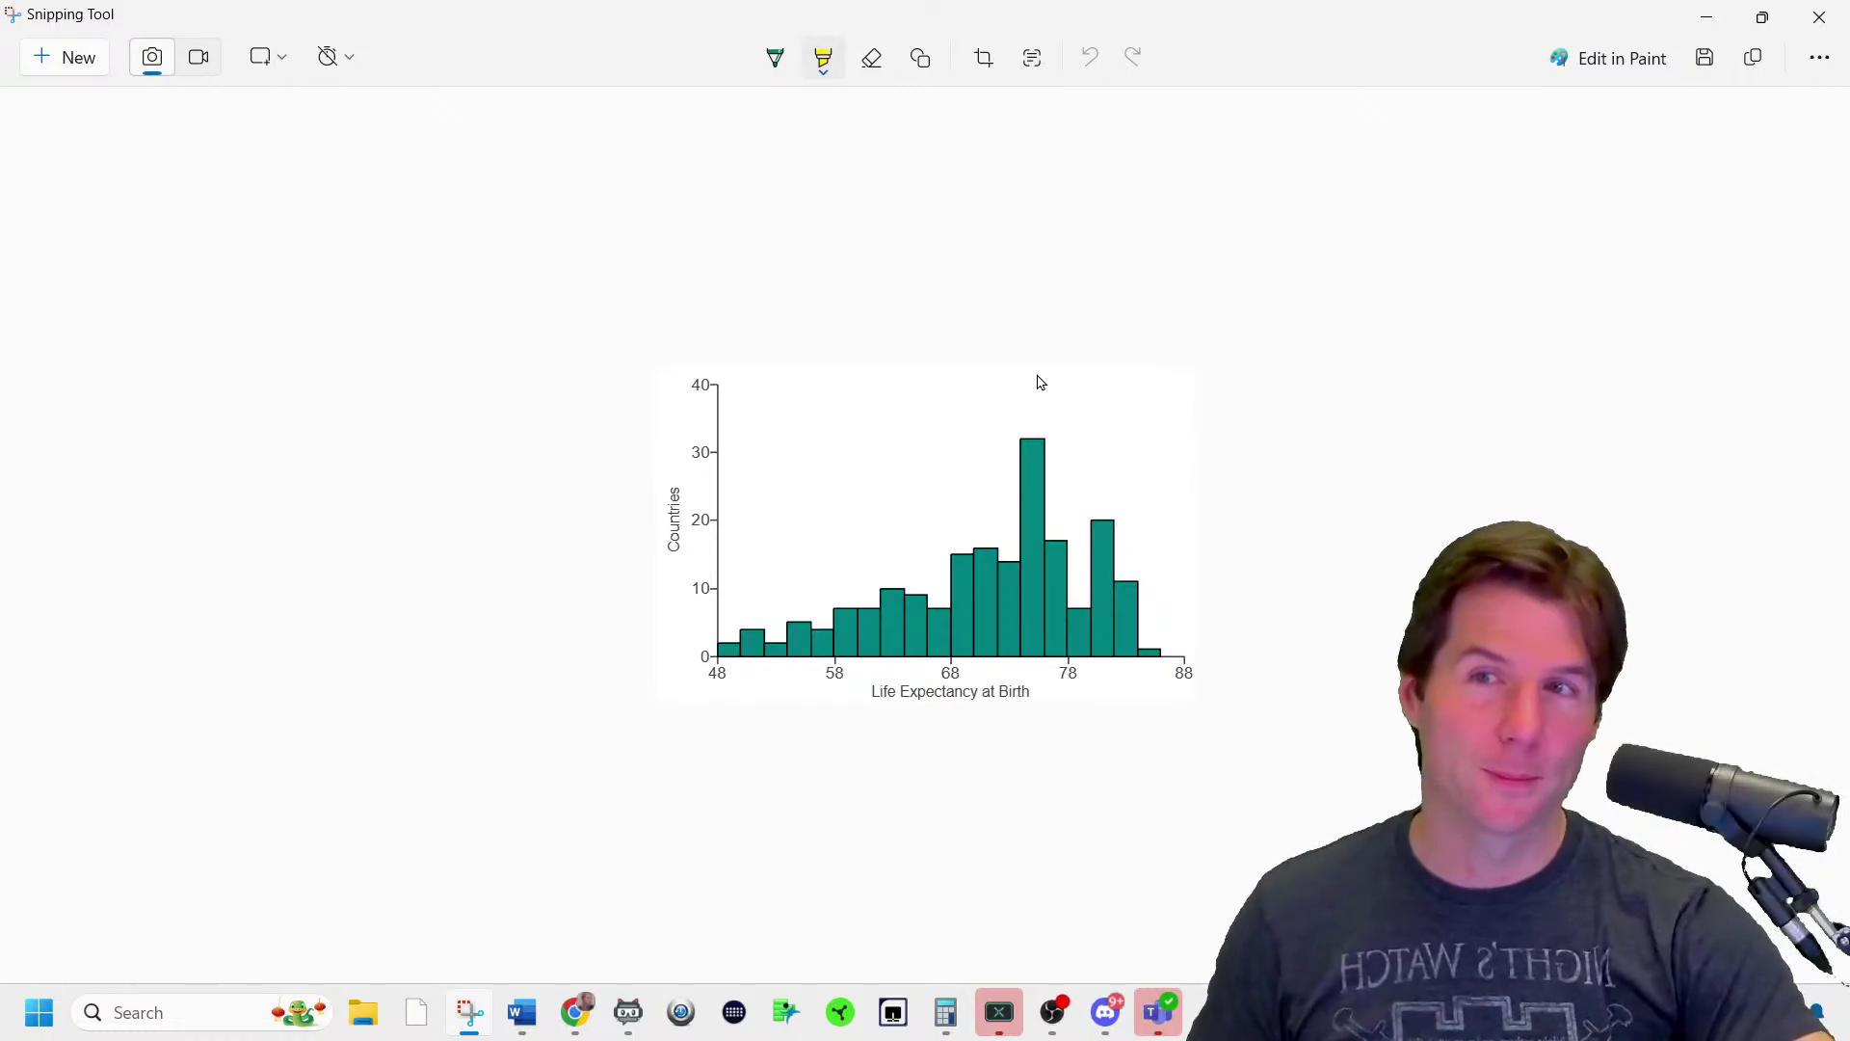
{"action": "scroll", "coordinate": [1039, 382], "scroll_direction": "up", "scroll_amount": 2}
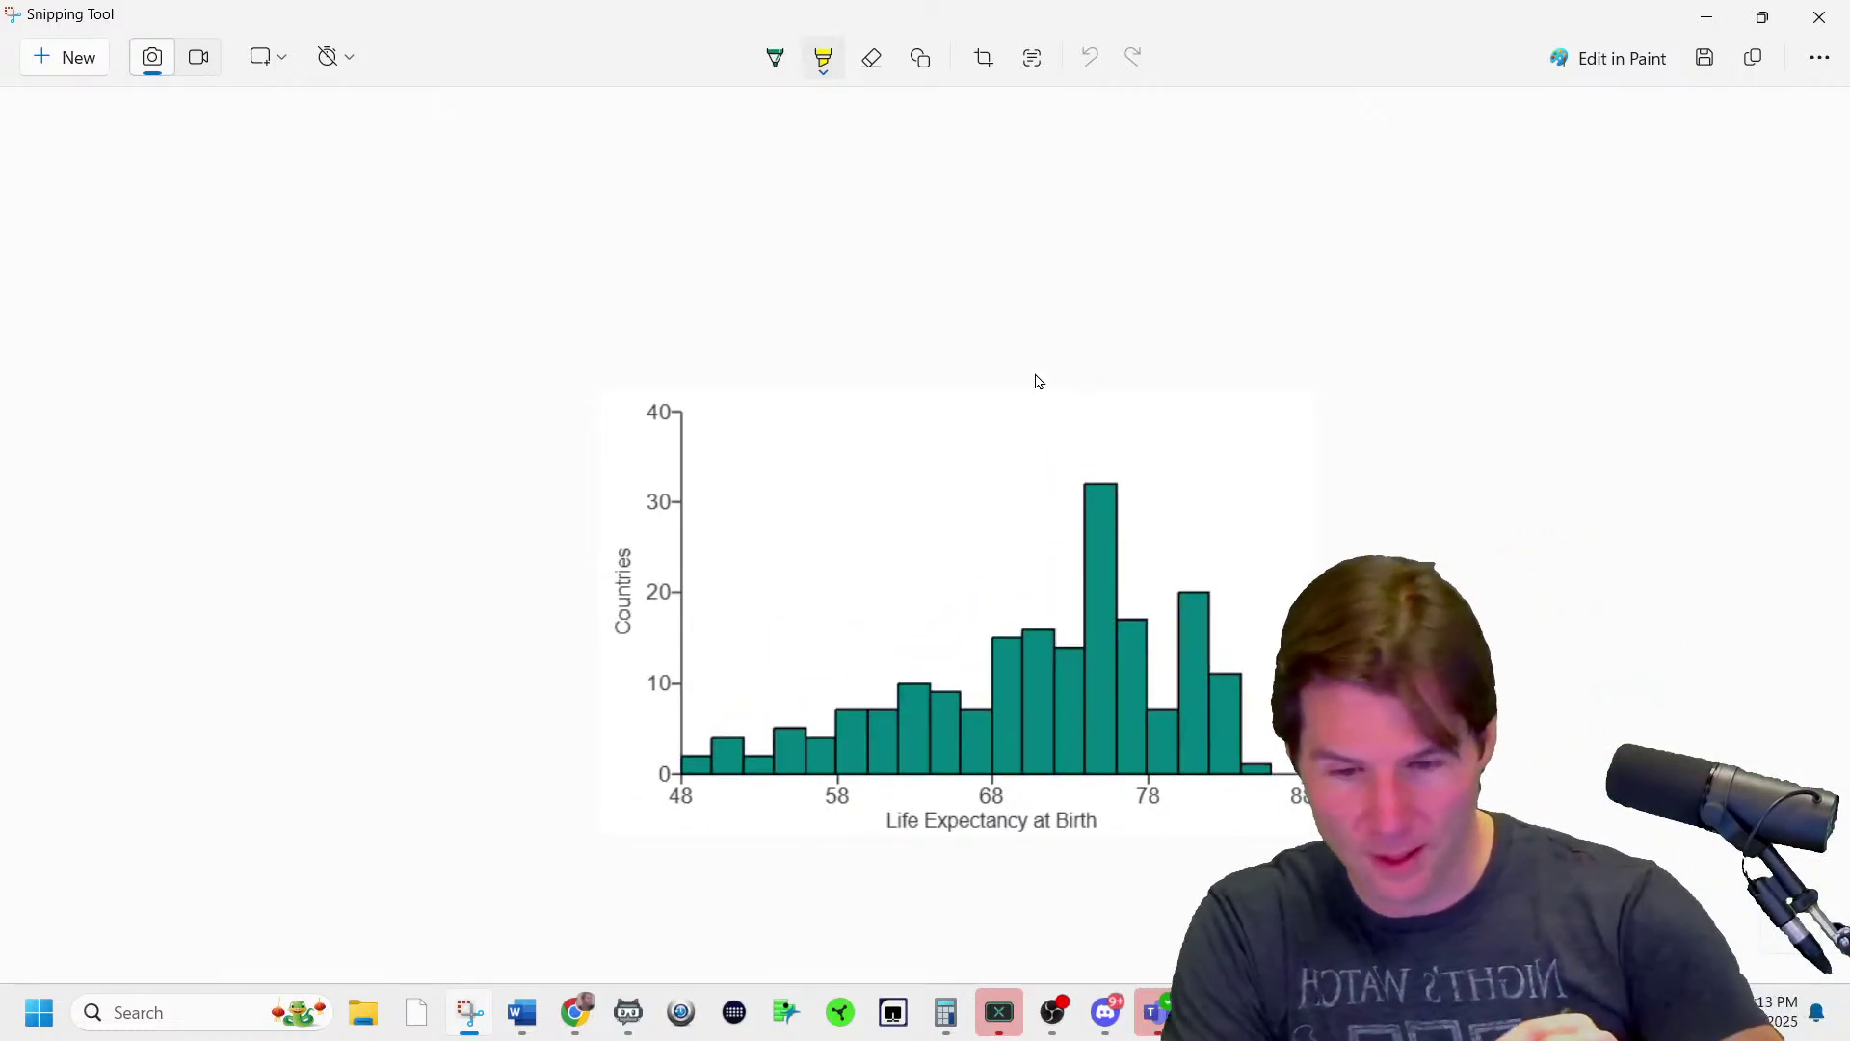
- Draw an orange-red left-skewed curve over the histogram's bars, with a small freehand doodle beneath its peak
{"action": "left_click", "coordinate": [775, 58]}
{"action": "left_click", "coordinate": [775, 58]}
{"action": "left_click", "coordinate": [761, 237]}
{"action": "mouse_move", "coordinate": [1067, 633]}
{"action": "left_mouse_down"}
{"action": "mouse_move", "coordinate": [1238, 763]}
{"action": "mouse_move", "coordinate": [1195, 647]}
{"action": "mouse_move", "coordinate": [1171, 708]}
{"action": "left_mouse_up"}
{"action": "mouse_move", "coordinate": [708, 758]}
{"action": "left_mouse_down"}
{"action": "mouse_move", "coordinate": [926, 684]}
{"action": "mouse_move", "coordinate": [1233, 713]}
{"action": "mouse_move", "coordinate": [1277, 776]}
{"action": "left_mouse_up"}
{"action": "left_click_drag", "start_coordinate": [1108, 744], "coordinate": [1147, 753]}
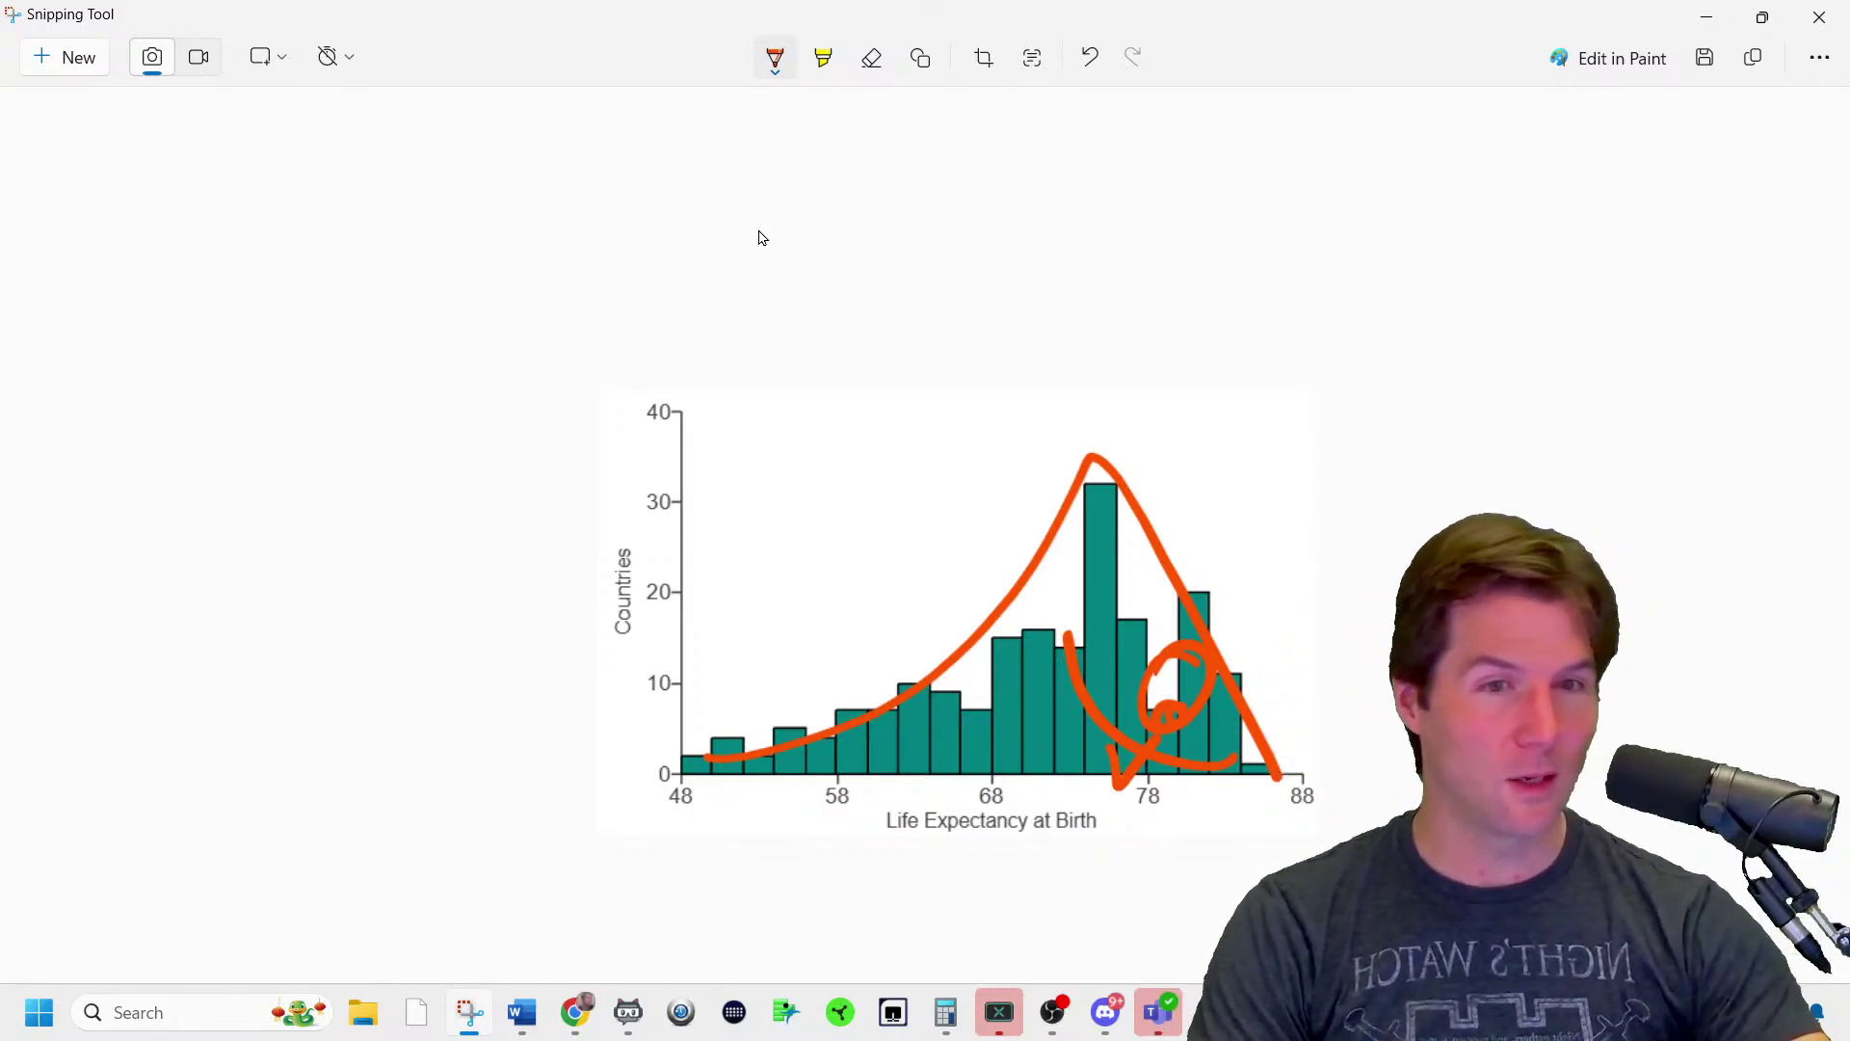
- Handwrite "Left" and "low" in orange-red above the curve's long tail
{"action": "mouse_move", "coordinate": [729, 339]}
{"action": "left_mouse_down"}
{"action": "mouse_move", "coordinate": [766, 413]}
{"action": "mouse_move", "coordinate": [814, 390]}
{"action": "left_mouse_up"}
{"action": "left_click_drag", "start_coordinate": [827, 297], "coordinate": [824, 395]}
{"action": "mouse_move", "coordinate": [872, 307]}
{"action": "left_mouse_down"}
{"action": "mouse_move", "coordinate": [879, 379]}
{"action": "mouse_move", "coordinate": [896, 354]}
{"action": "left_mouse_up"}
{"action": "mouse_move", "coordinate": [752, 453]}
{"action": "left_mouse_down"}
{"action": "mouse_move", "coordinate": [768, 499]}
{"action": "mouse_move", "coordinate": [812, 477]}
{"action": "left_mouse_up"}
{"action": "mouse_move", "coordinate": [827, 464]}
{"action": "left_mouse_down"}
{"action": "mouse_move", "coordinate": [853, 482]}
{"action": "mouse_move", "coordinate": [904, 400]}
{"action": "left_mouse_up"}
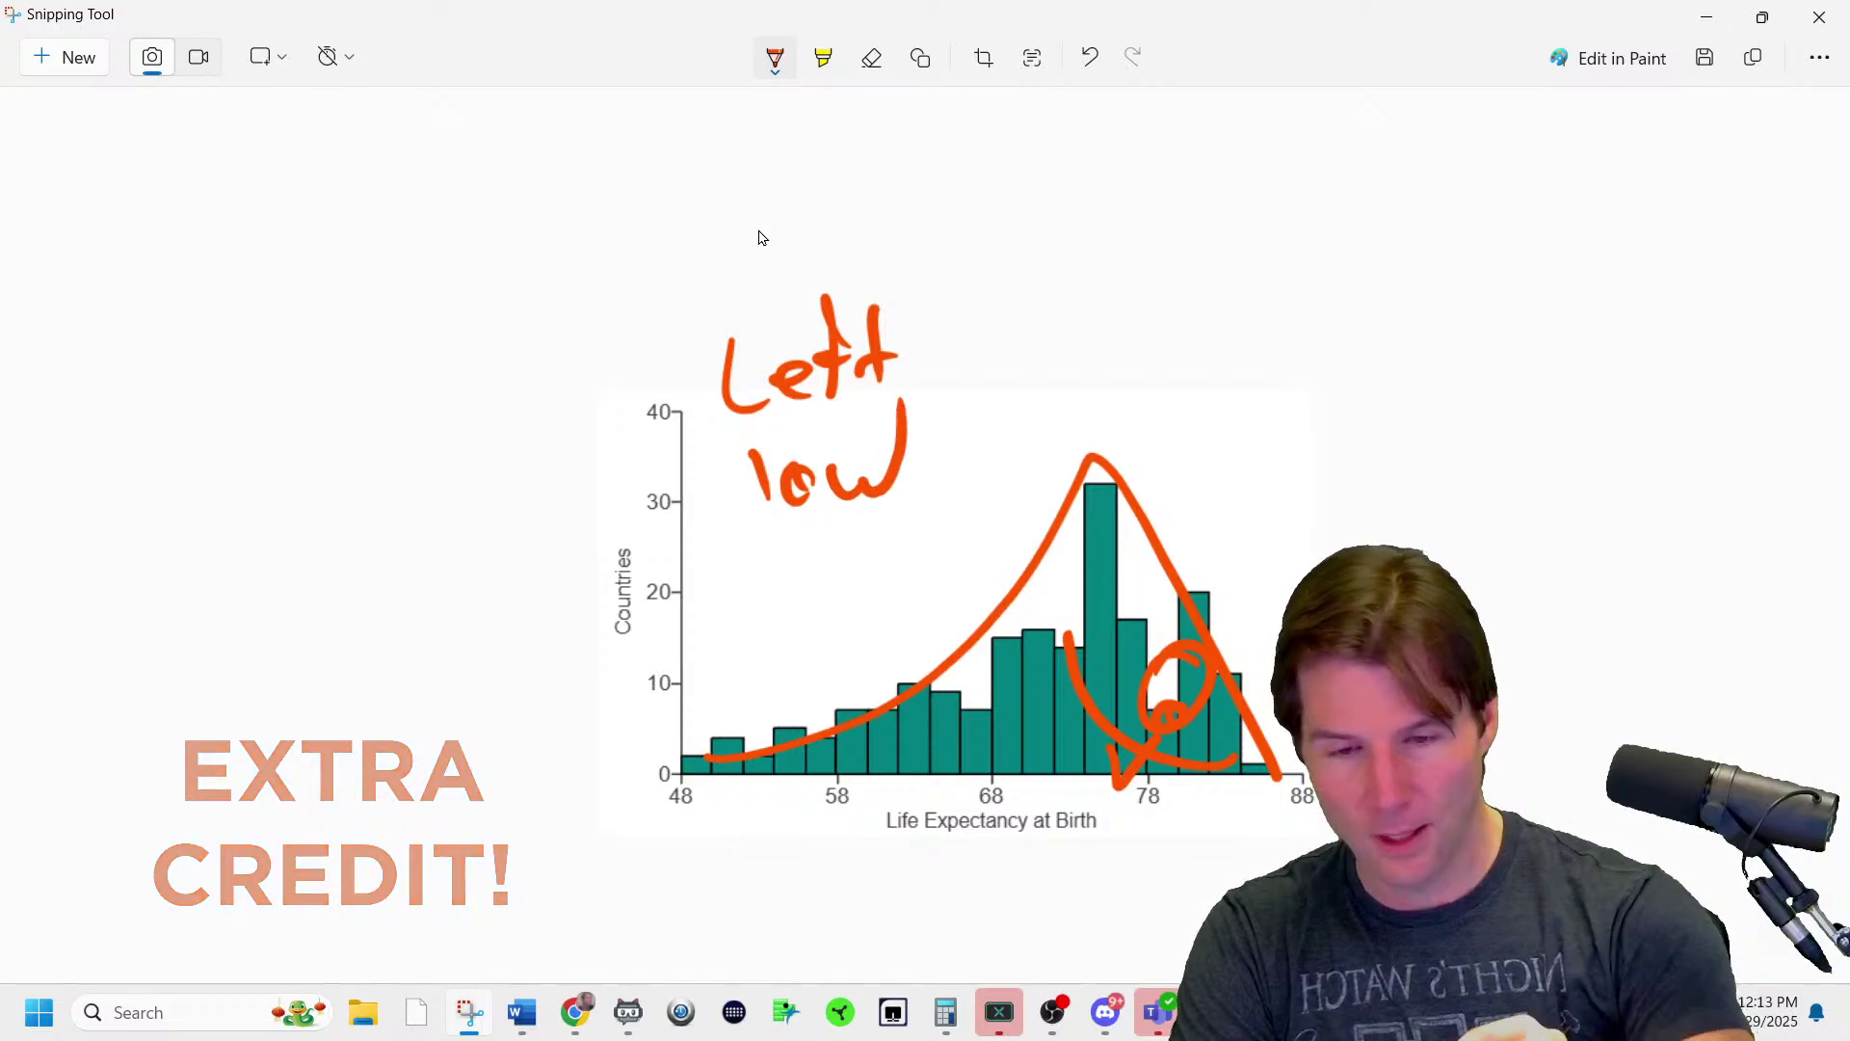
- Highlight the histogram's low tail from 48 to about 58 and the doodle's small circle in yellow
{"action": "left_click", "coordinate": [823, 57]}
{"action": "left_click_drag", "start_coordinate": [686, 771], "coordinate": [782, 723]}
{"action": "left_click_drag", "start_coordinate": [650, 809], "coordinate": [856, 776]}
{"action": "left_click_drag", "start_coordinate": [1151, 701], "coordinate": [1166, 738]}
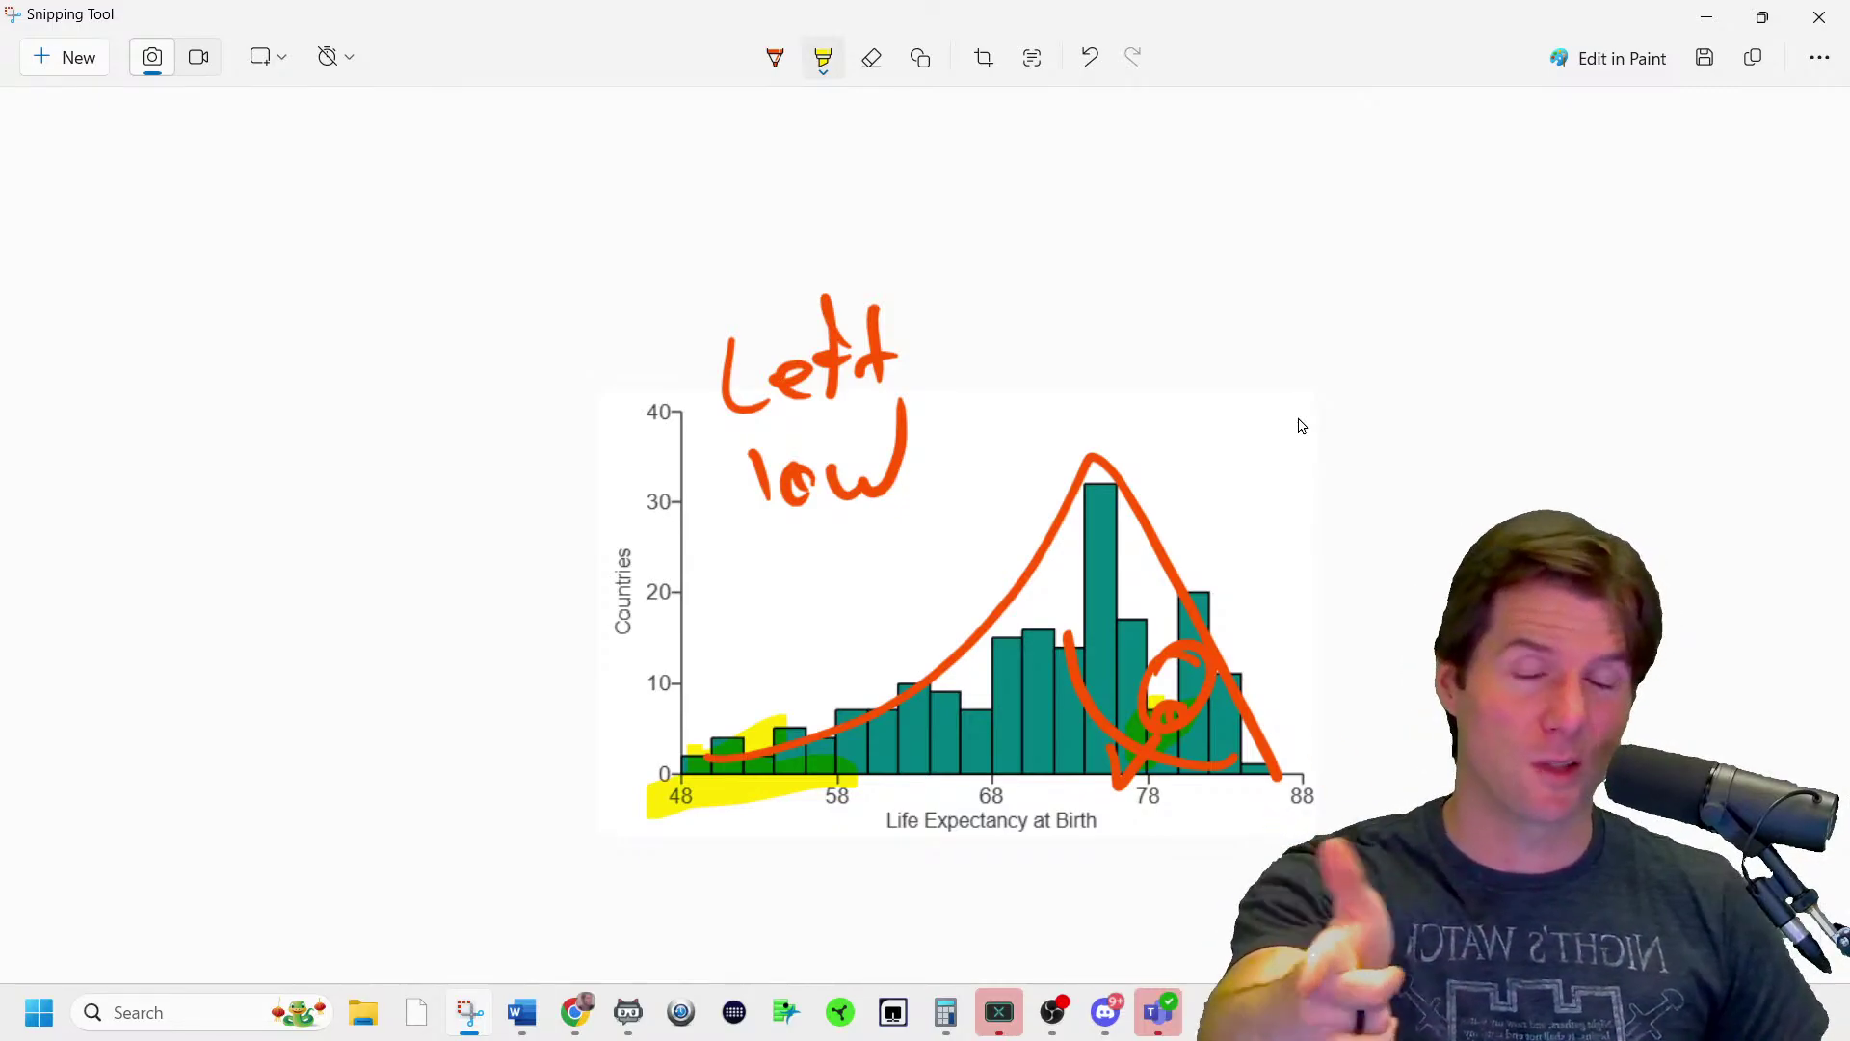
- Return to the quiz, close the histogram and answer part a with option B, the distribution is skewed left
{"action": "left_click", "coordinate": [1706, 18]}
{"action": "left_click", "coordinate": [1322, 232]}
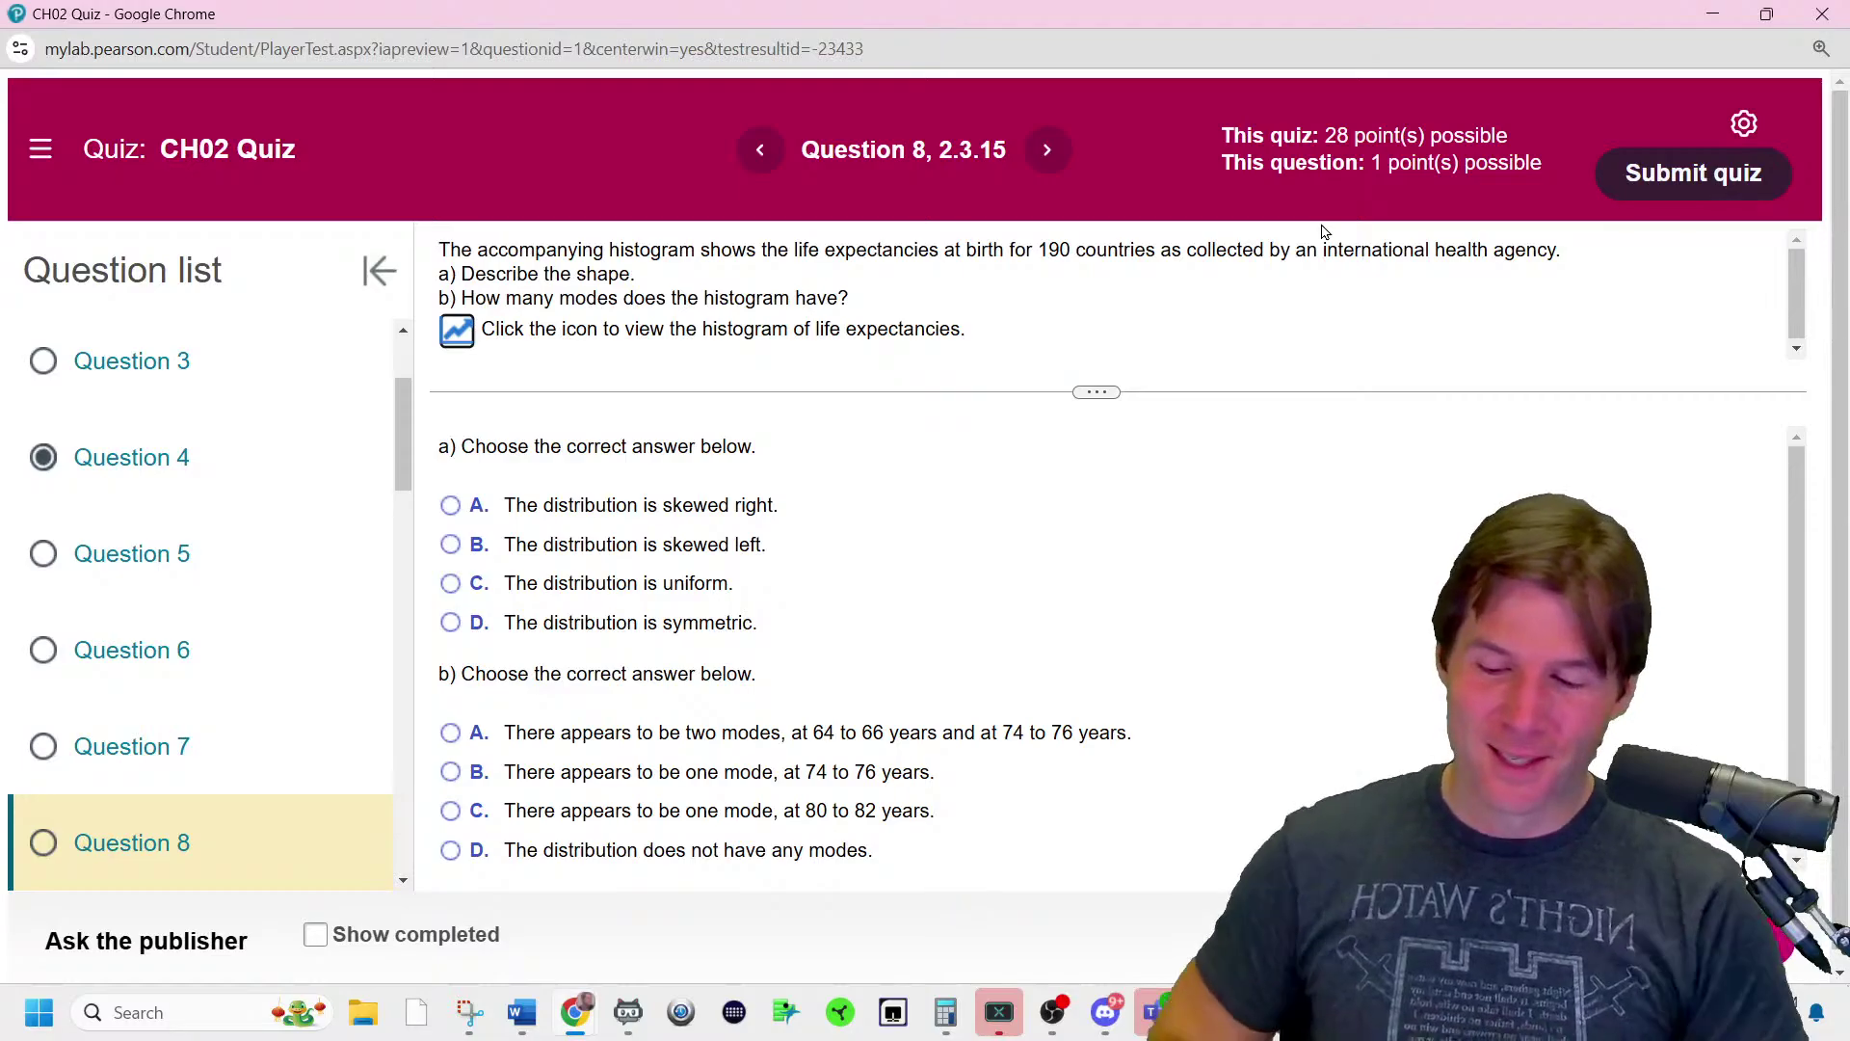
{"action": "left_click", "coordinate": [674, 535]}
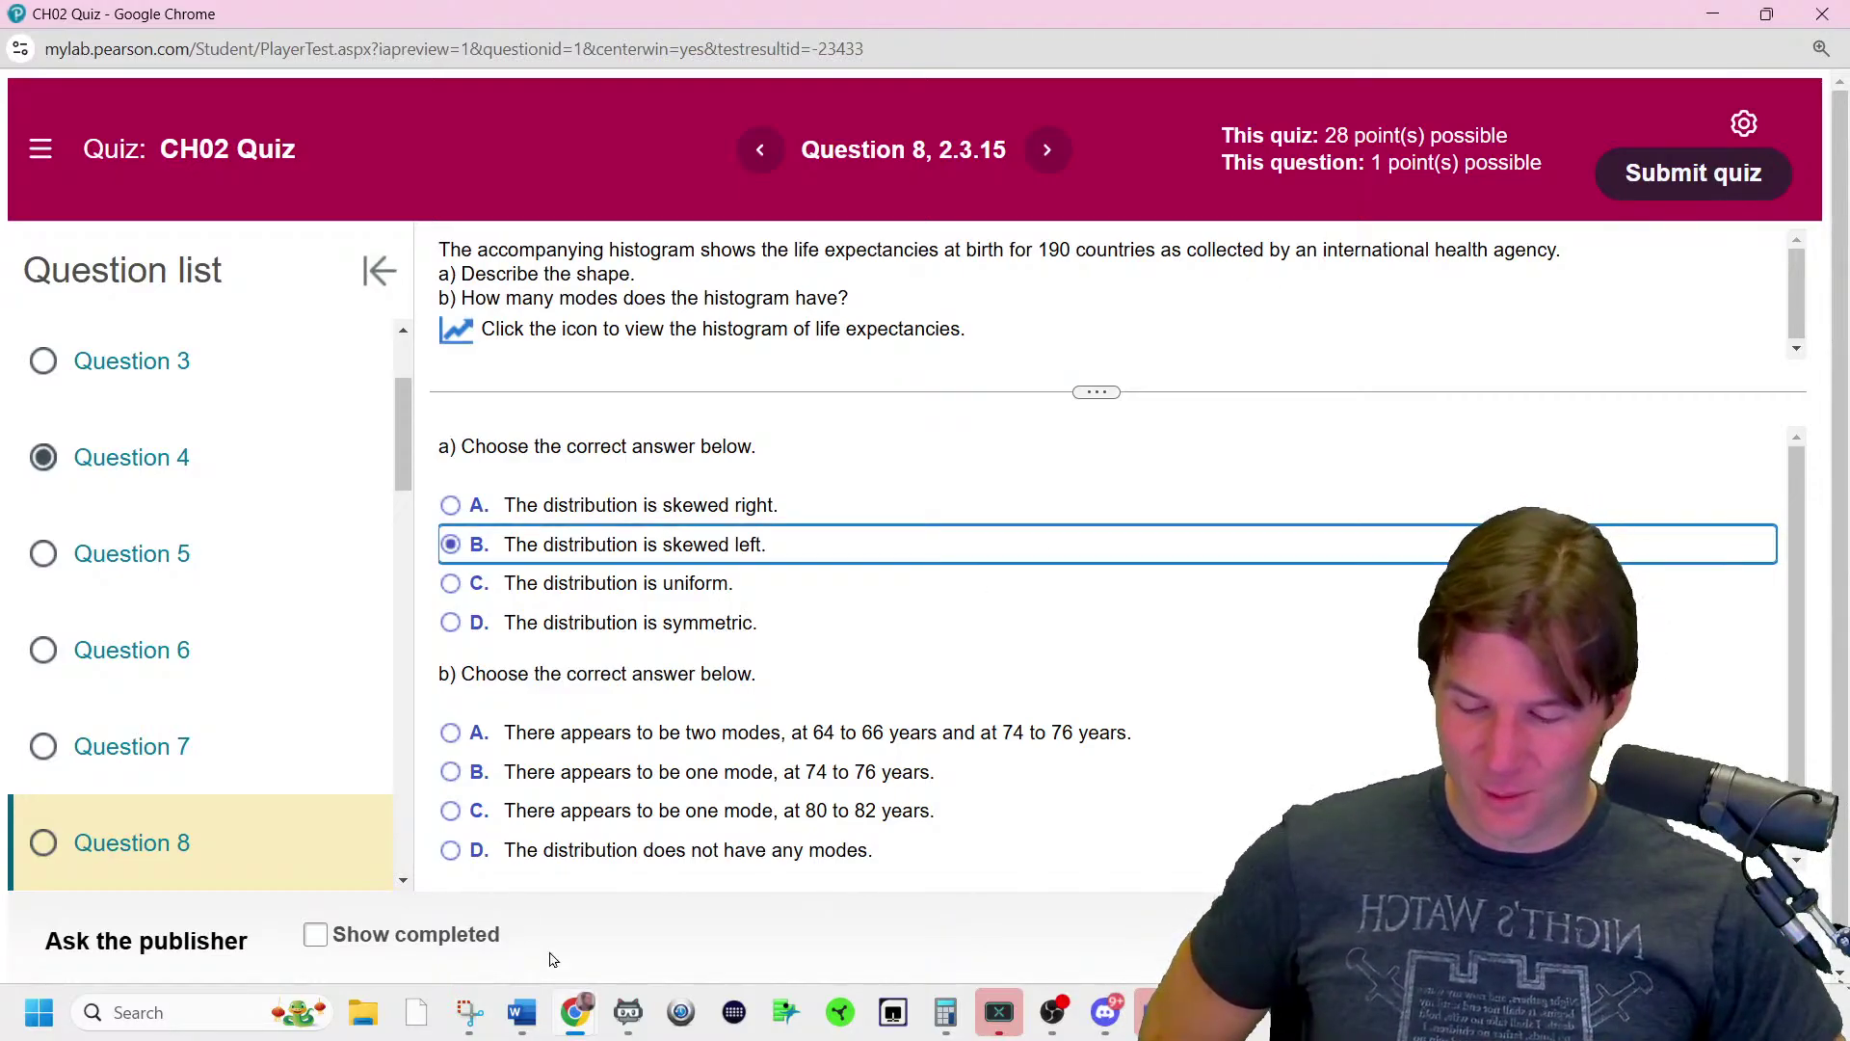
- Bring back the annotated snip, circle the histogram's highest peak in light blue and mark its bar down to the axis
{"action": "left_click", "coordinate": [466, 1028]}
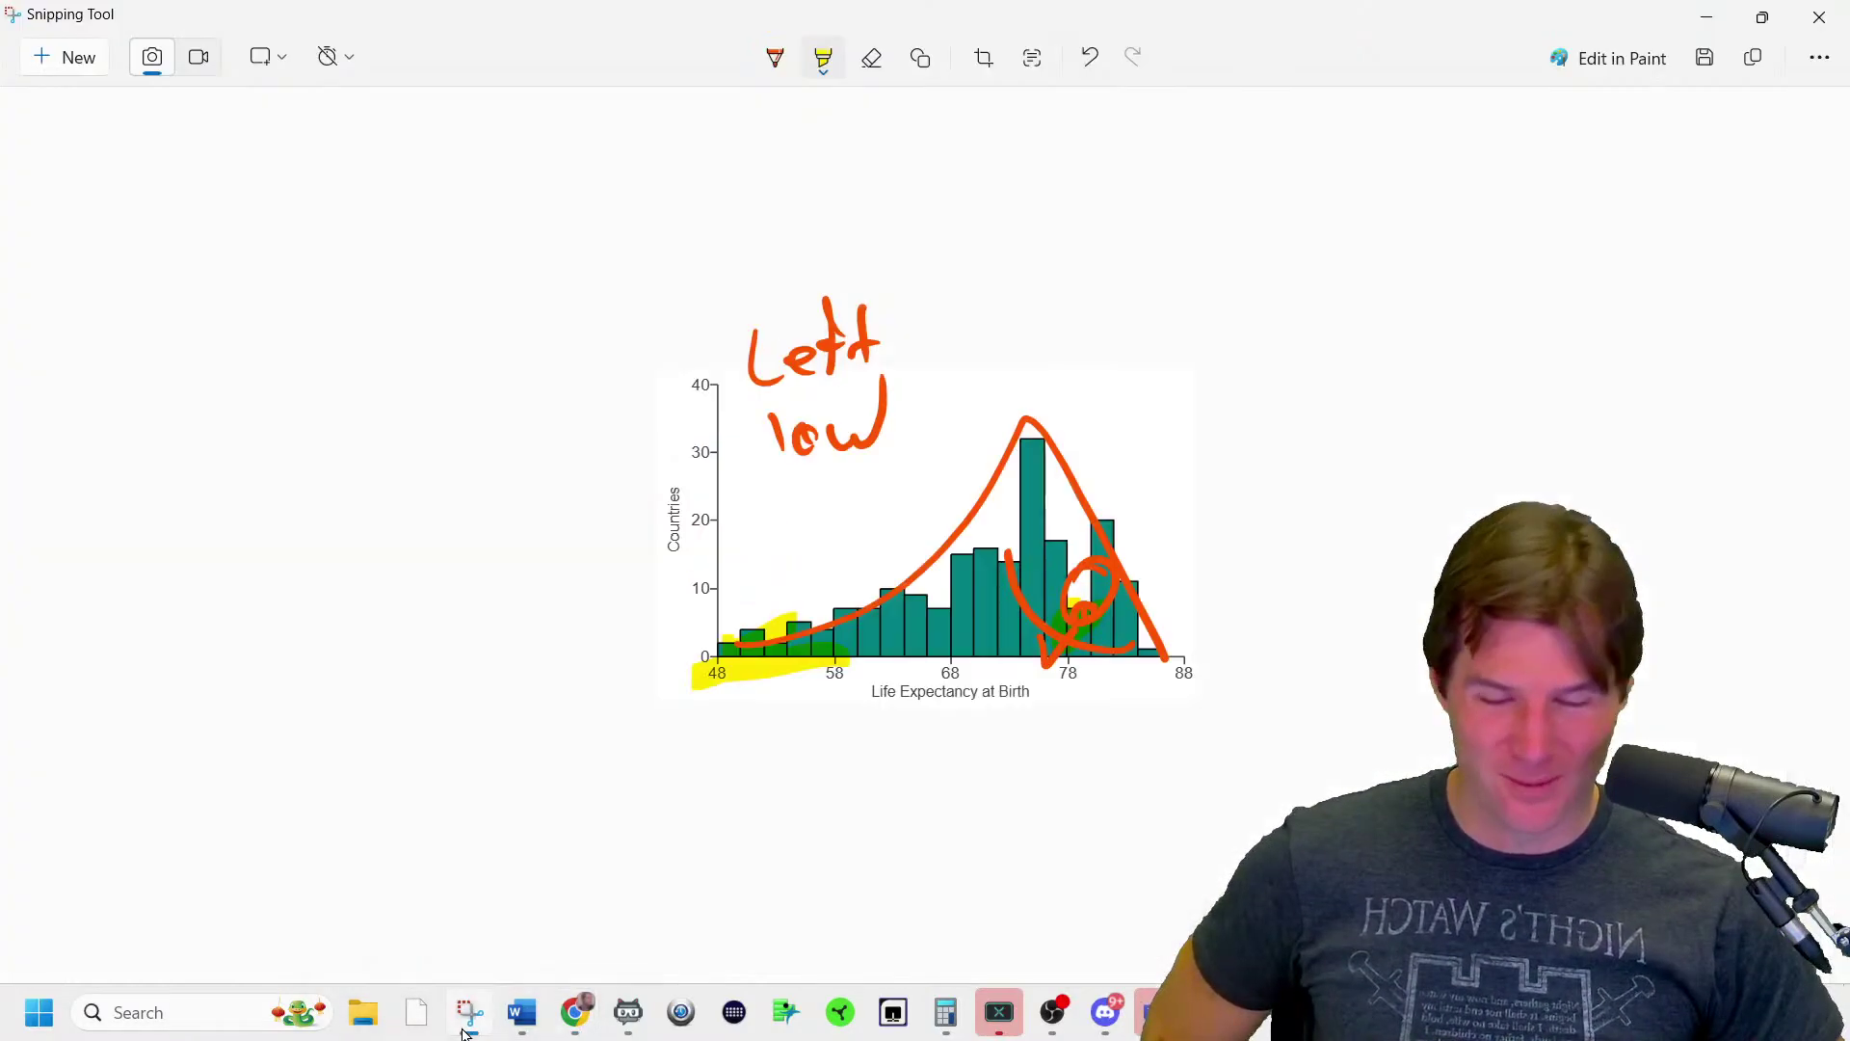
{"action": "left_click", "coordinate": [466, 1028]}
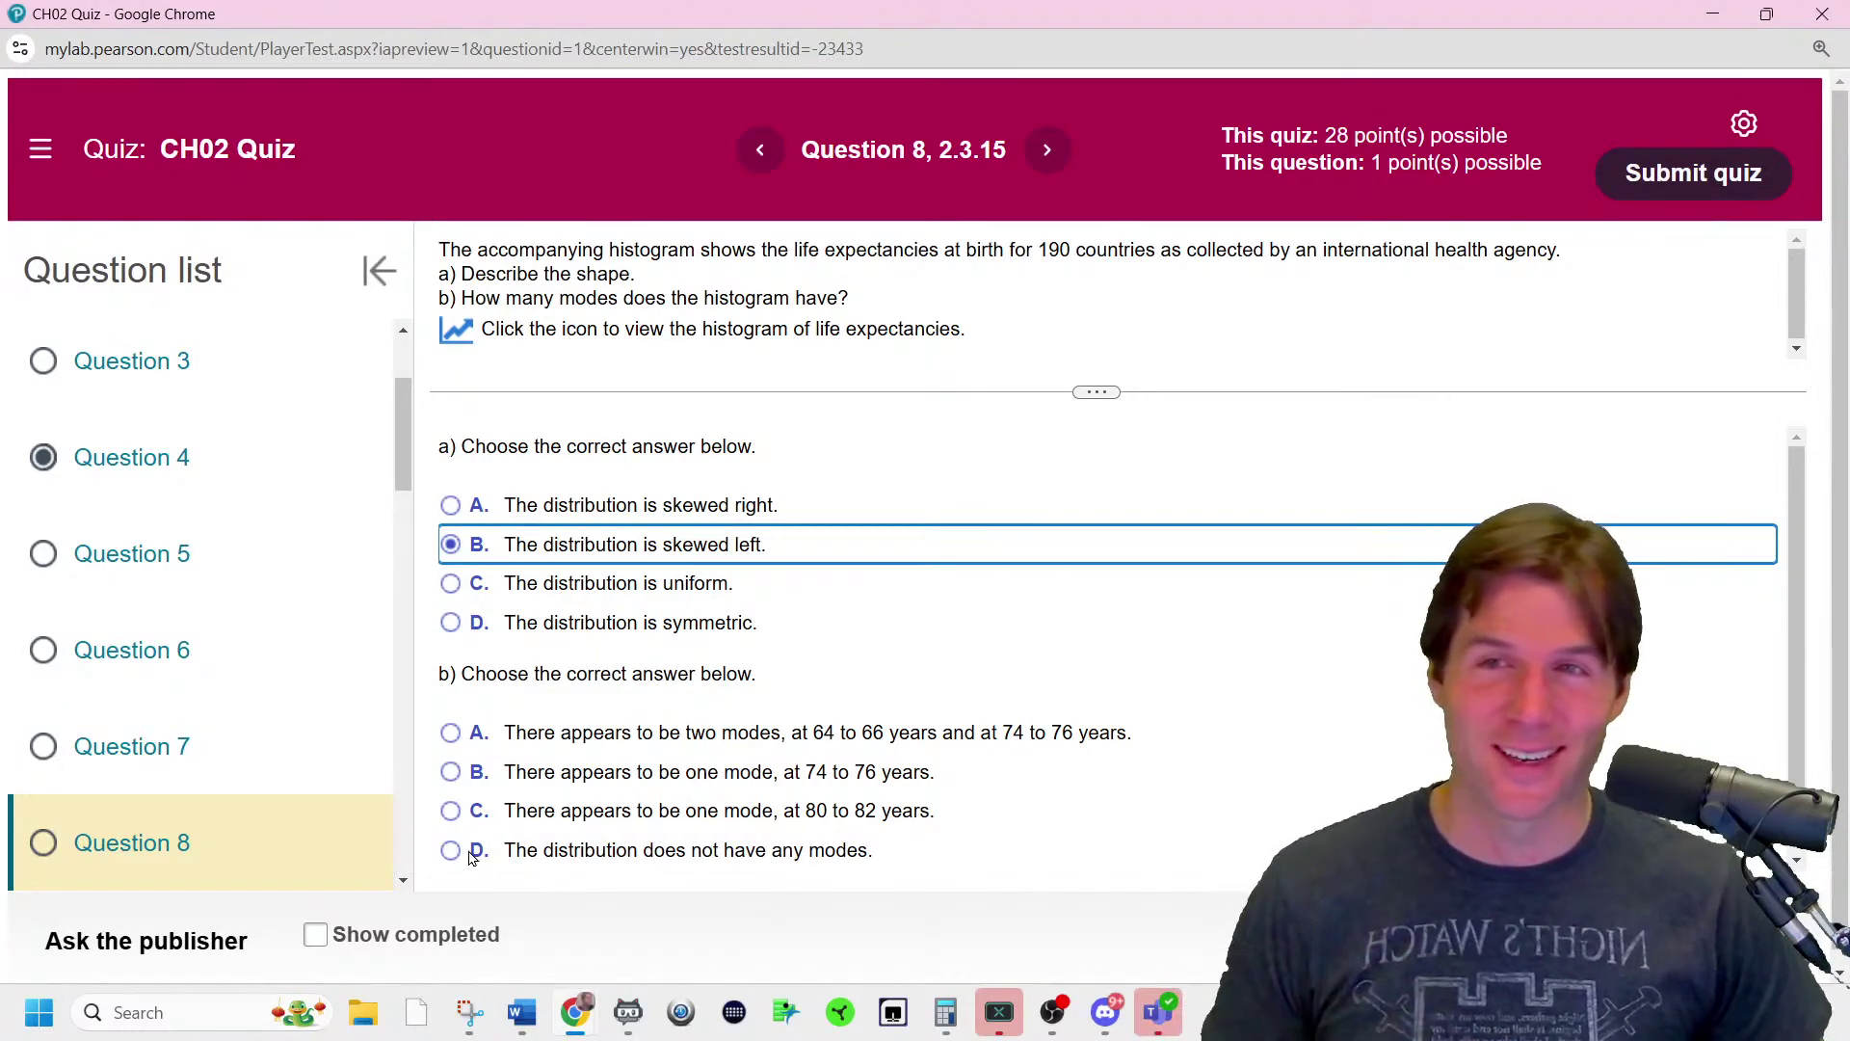
{"action": "scroll", "coordinate": [742, 757], "scroll_direction": "down", "scroll_amount": 1}
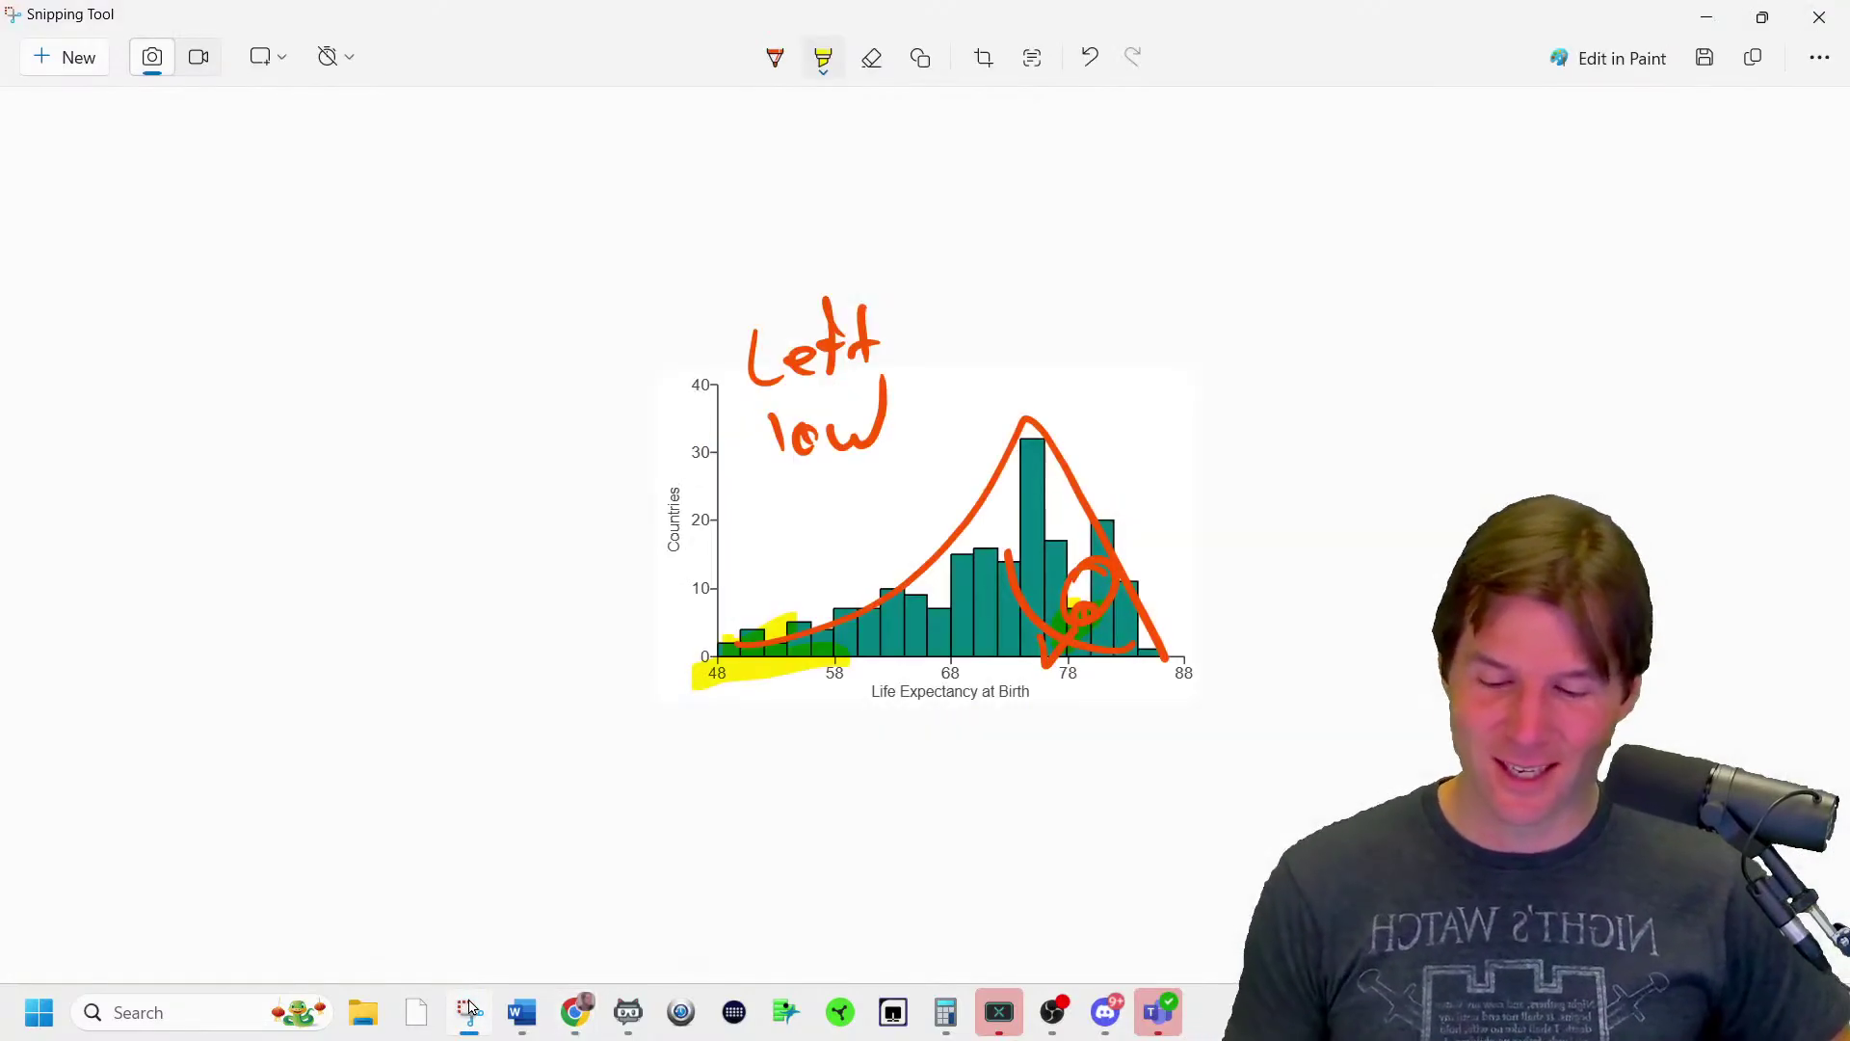
{"action": "left_click", "coordinate": [468, 1011]}
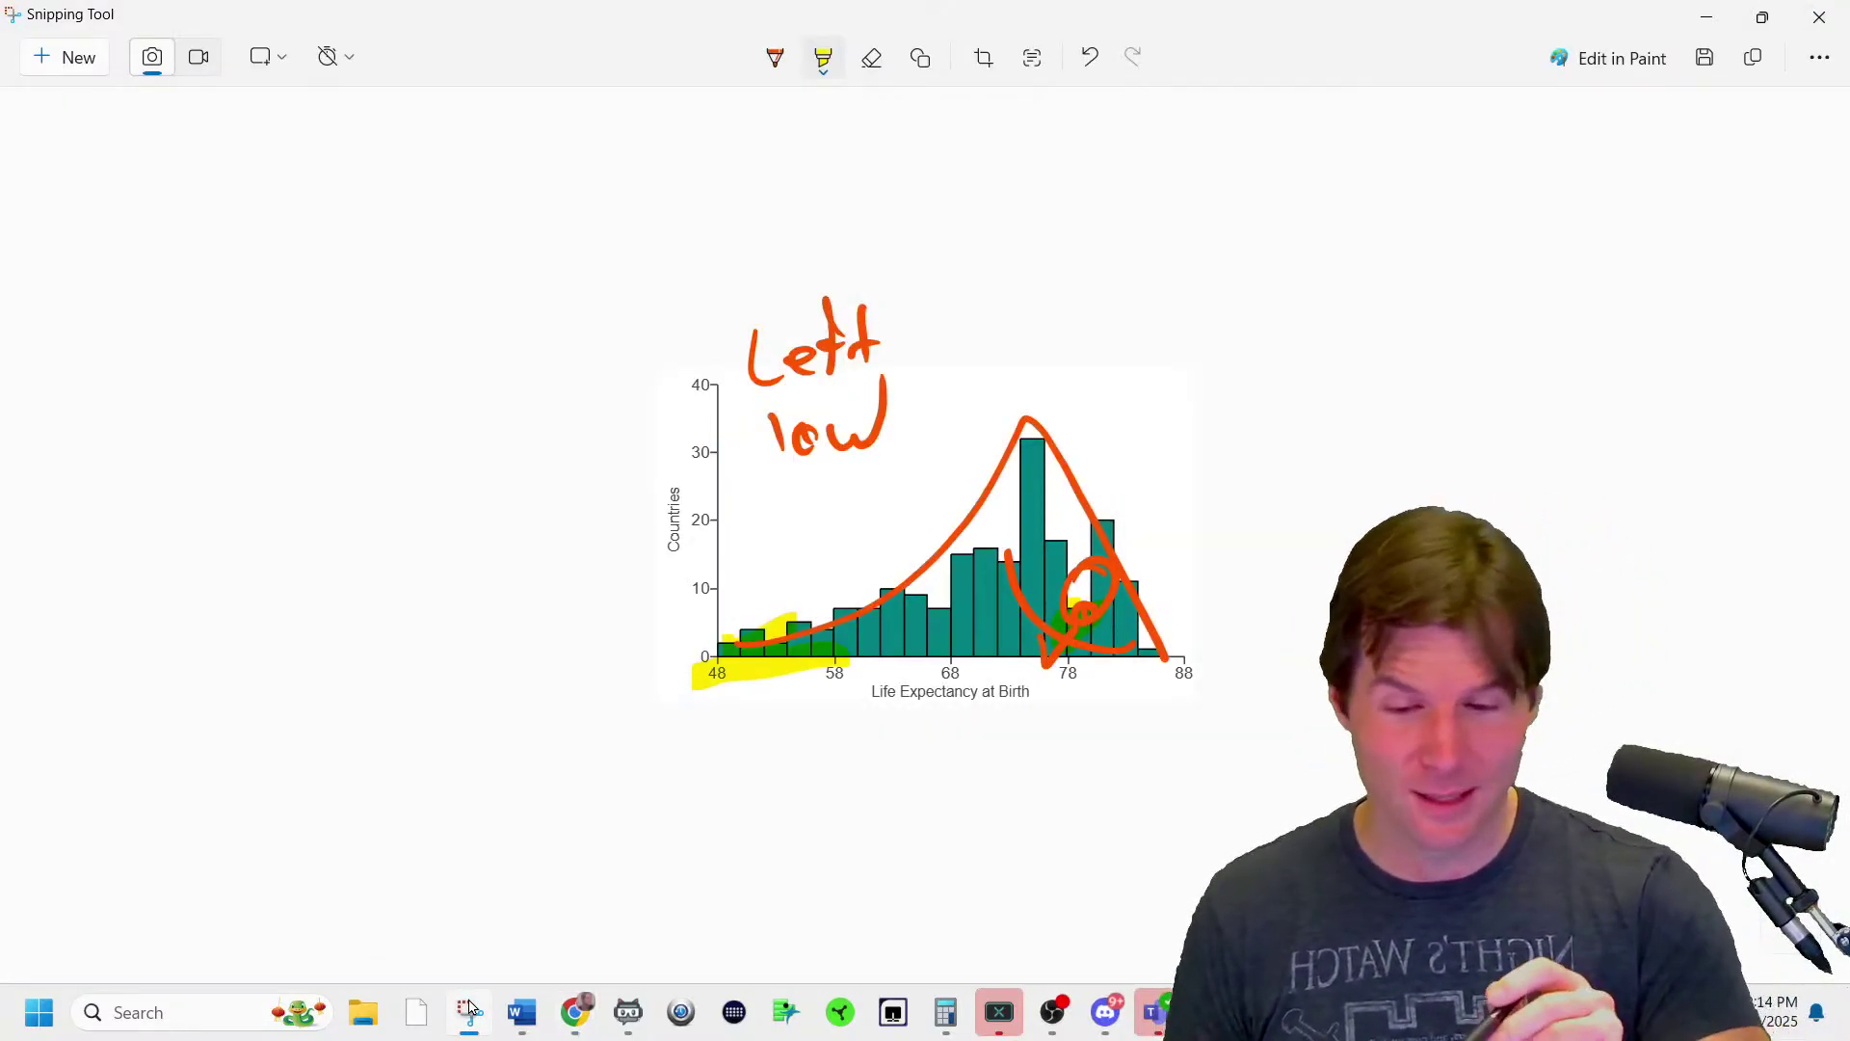
{"action": "left_click", "coordinate": [823, 57]}
{"action": "left_click", "coordinate": [793, 165]}
{"action": "left_click_drag", "start_coordinate": [1060, 323], "coordinate": [1077, 332]}
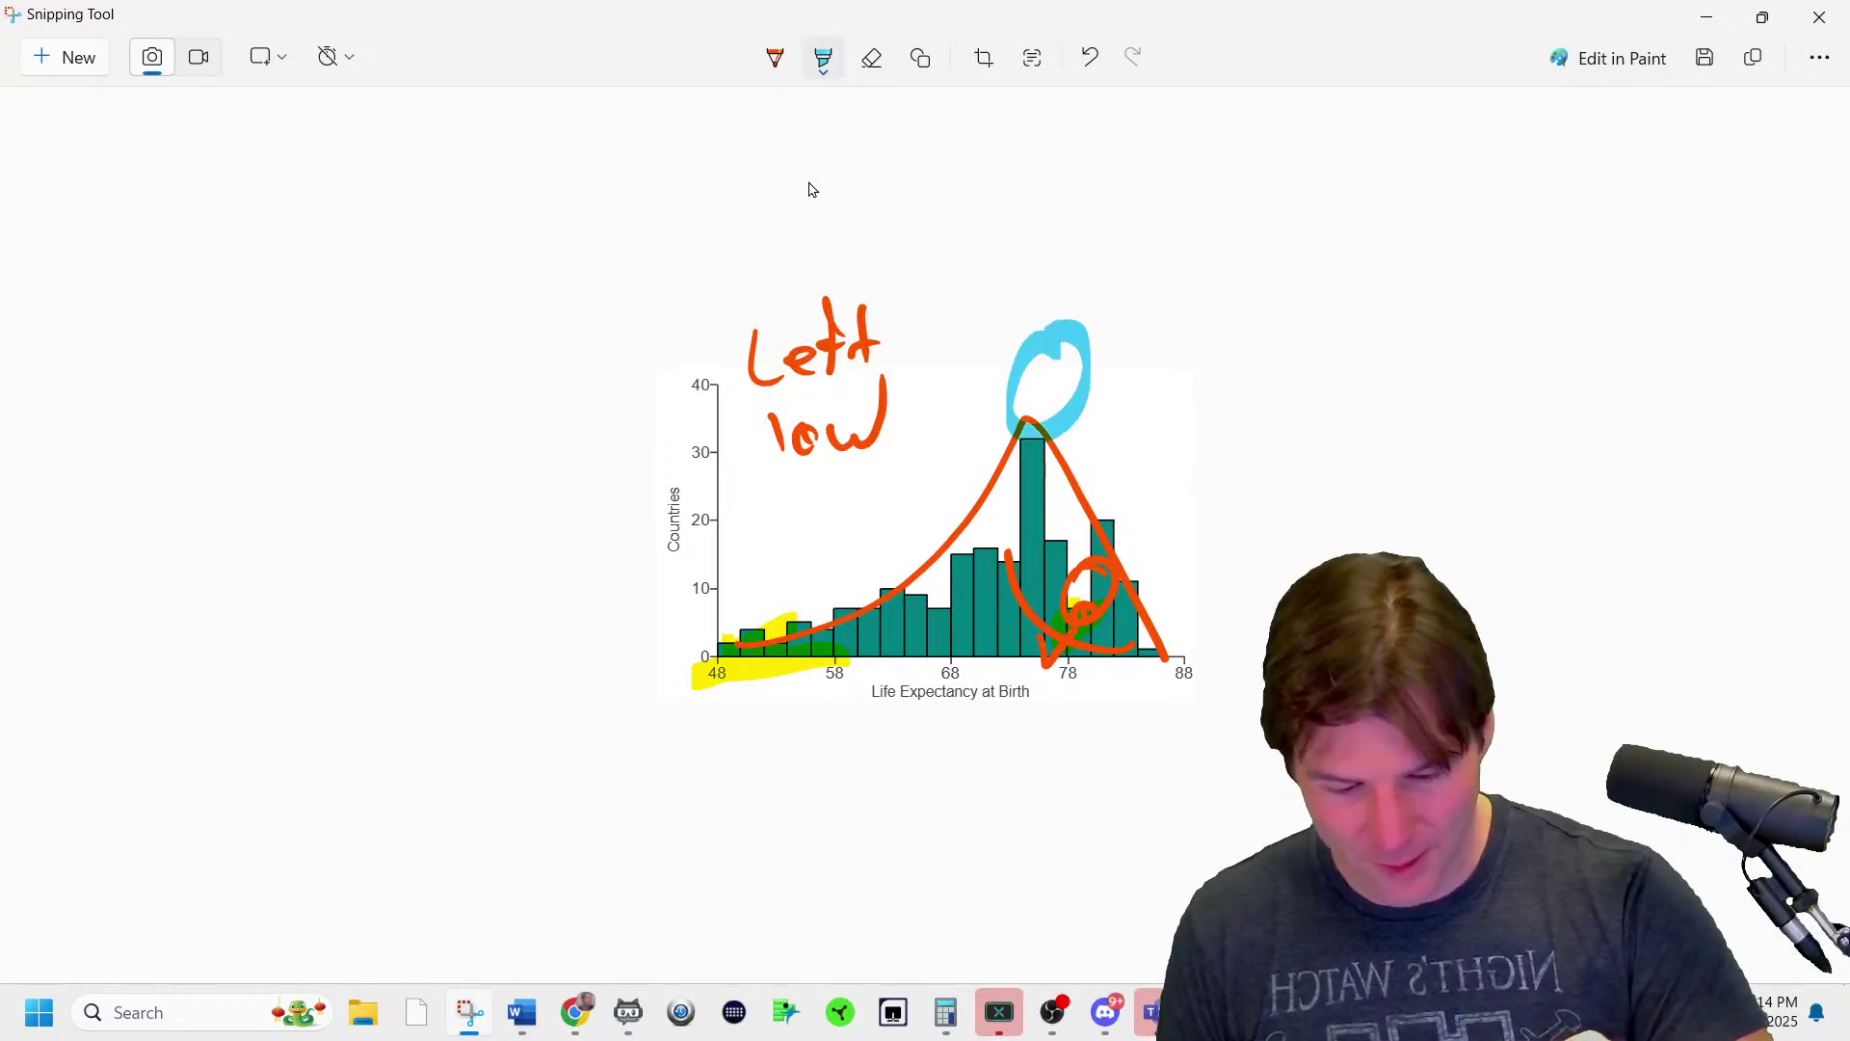
{"action": "left_click_drag", "start_coordinate": [1024, 687], "coordinate": [1018, 394]}
{"action": "left_click_drag", "start_coordinate": [1039, 621], "coordinate": [1051, 743]}
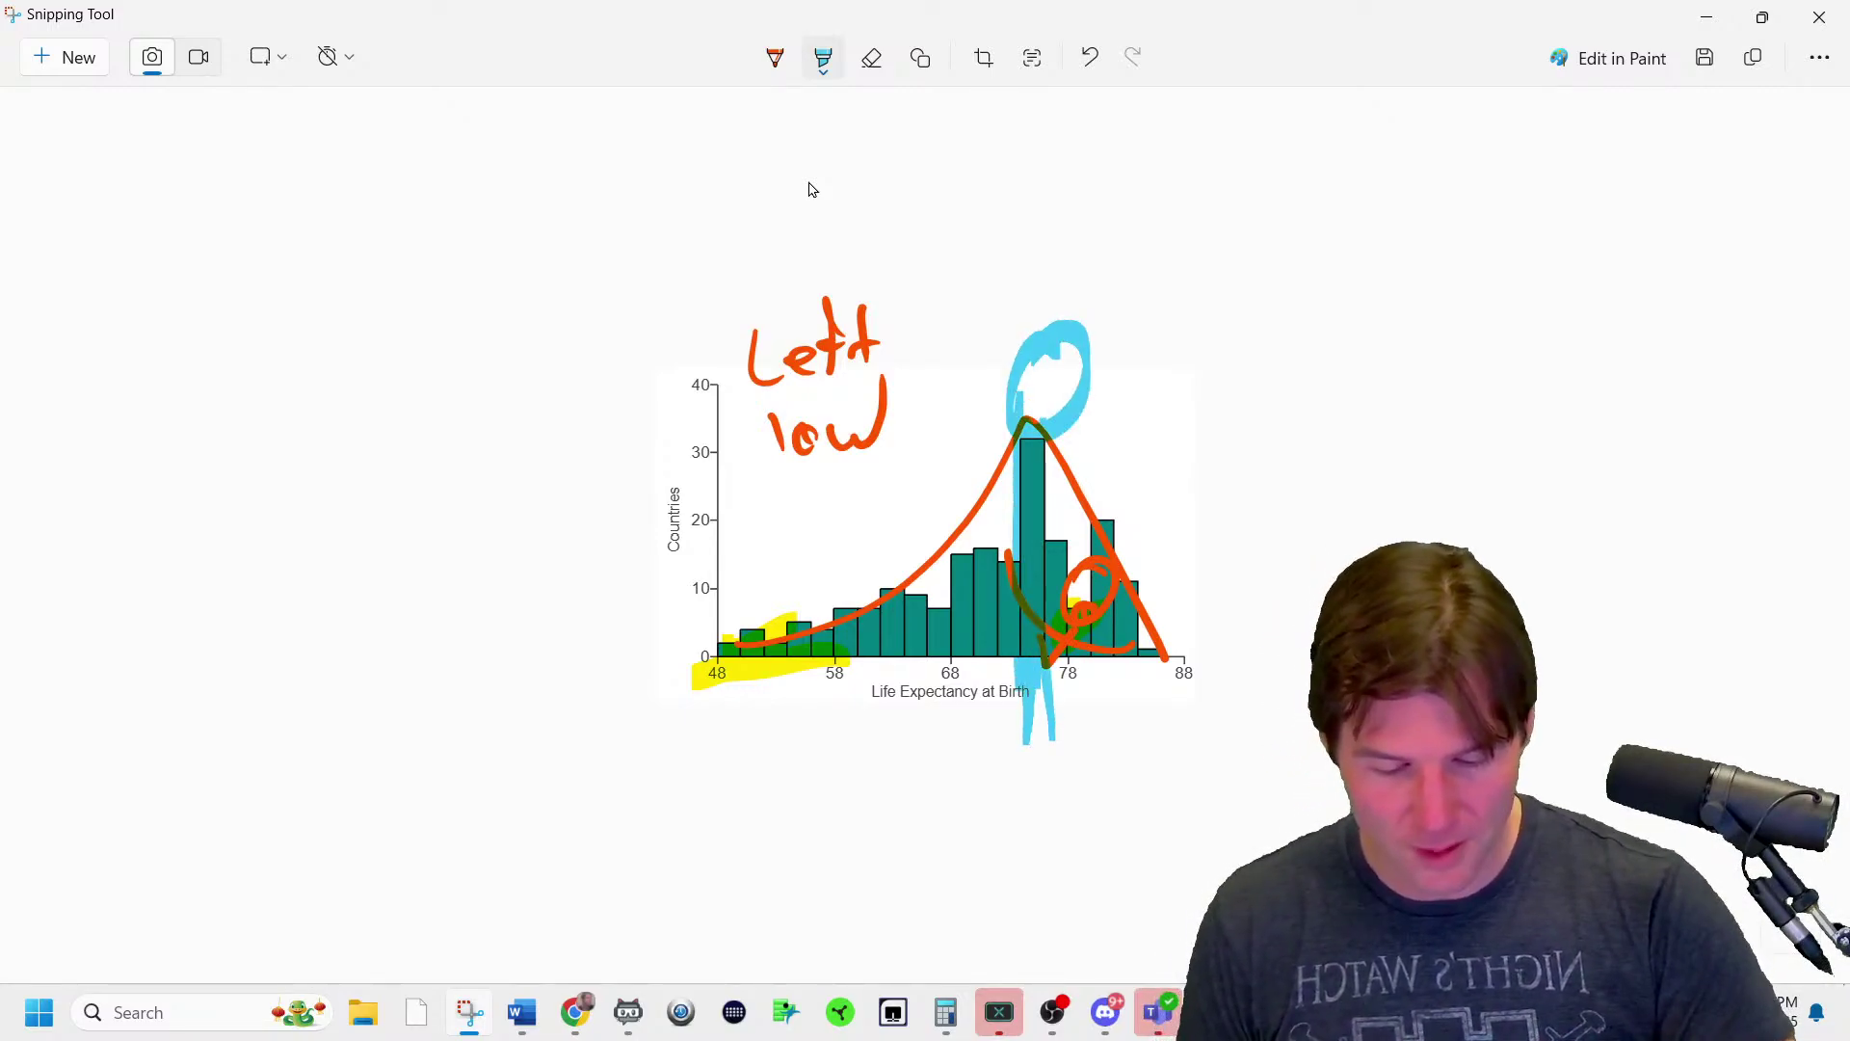
{"action": "scroll", "coordinate": [1046, 561], "scroll_direction": "up", "scroll_amount": 2}
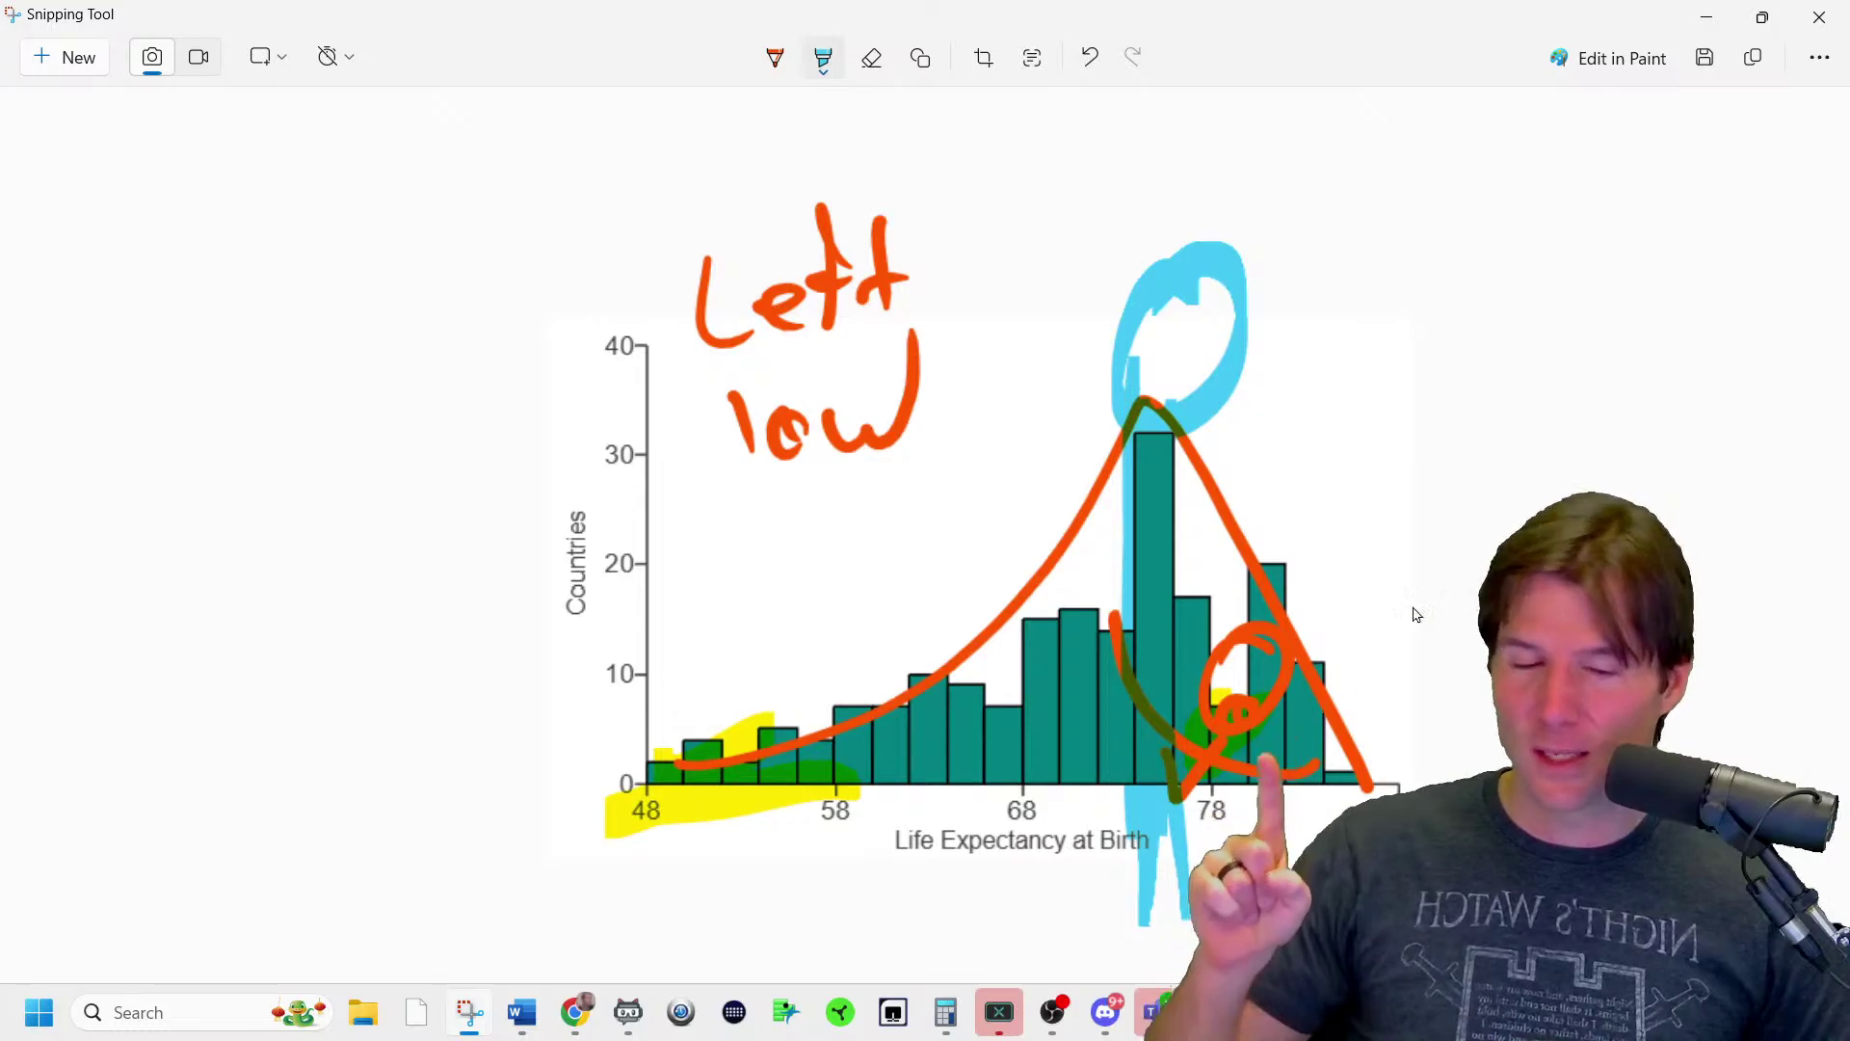
- Return to the quiz, answer part b with option B, one mode at 74 to 76 years, and check the answers
{"action": "left_click", "coordinate": [1707, 18]}
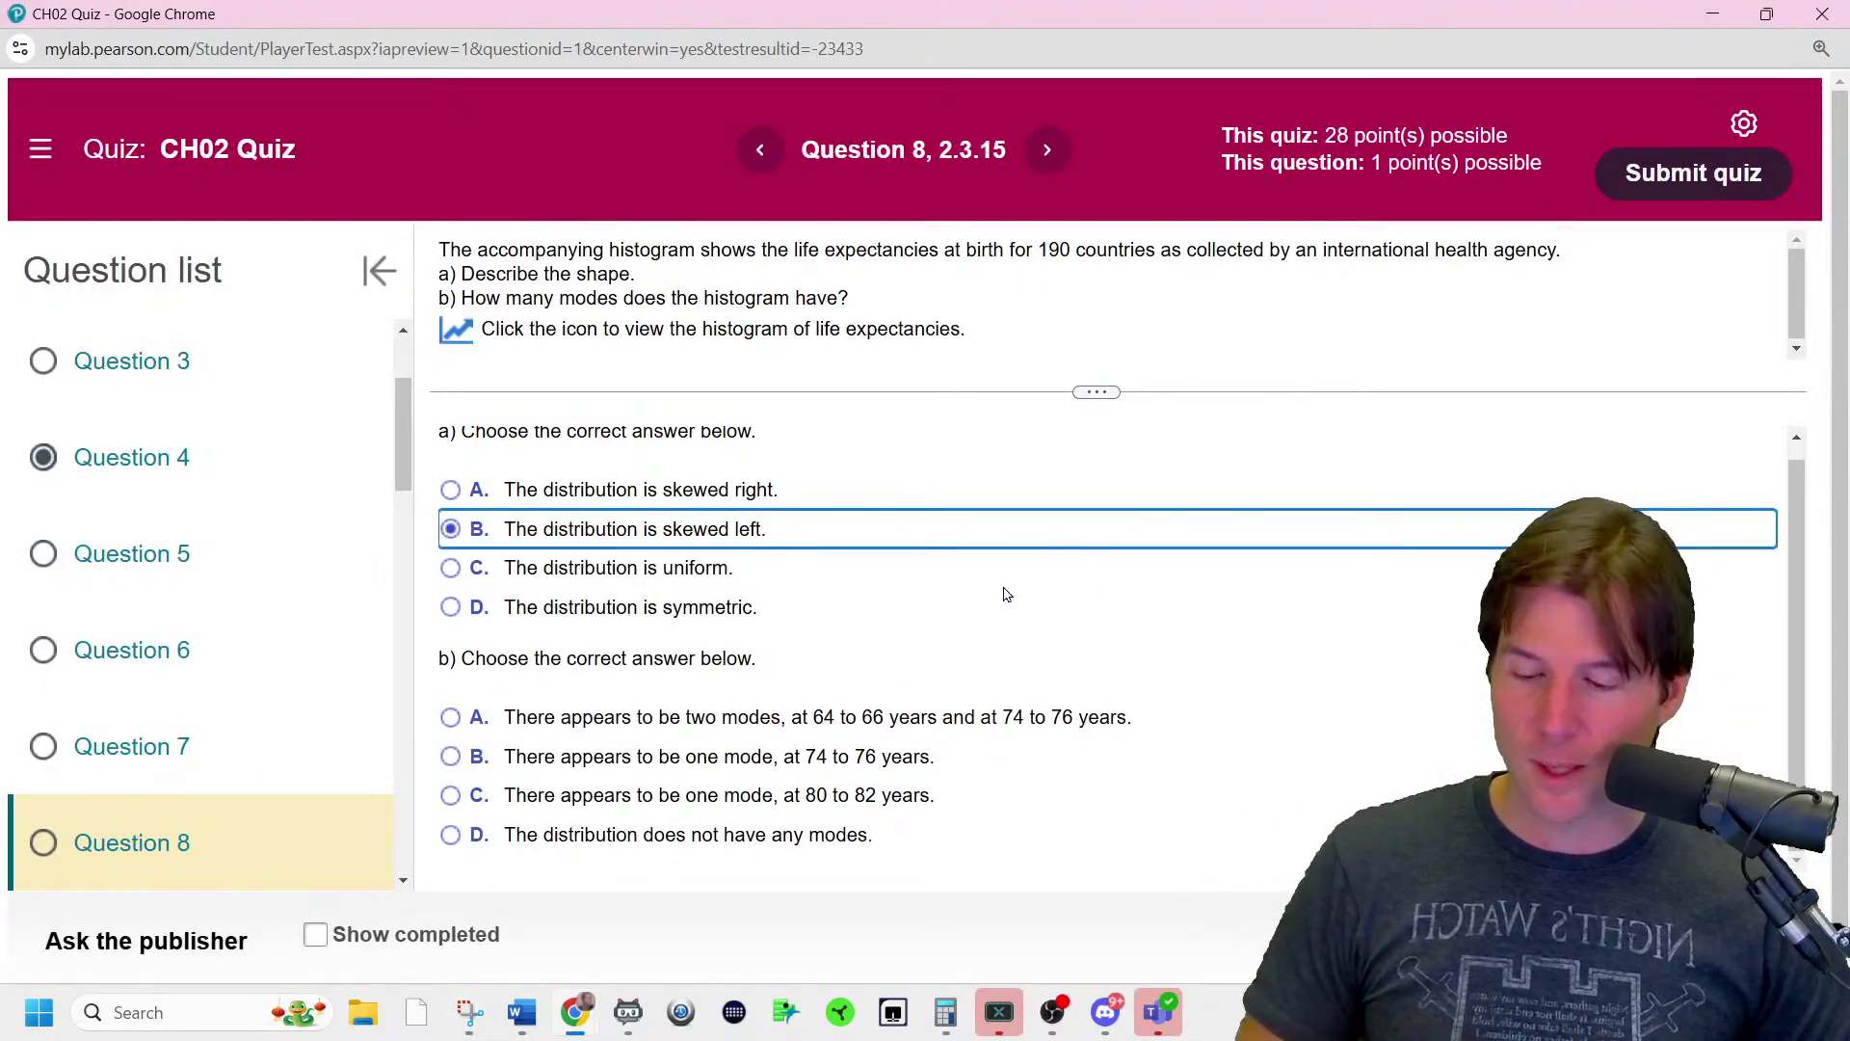
{"action": "left_click", "coordinate": [894, 757]}
{"action": "left_click", "coordinate": [846, 803]}
{"action": "left_click", "coordinate": [885, 756]}
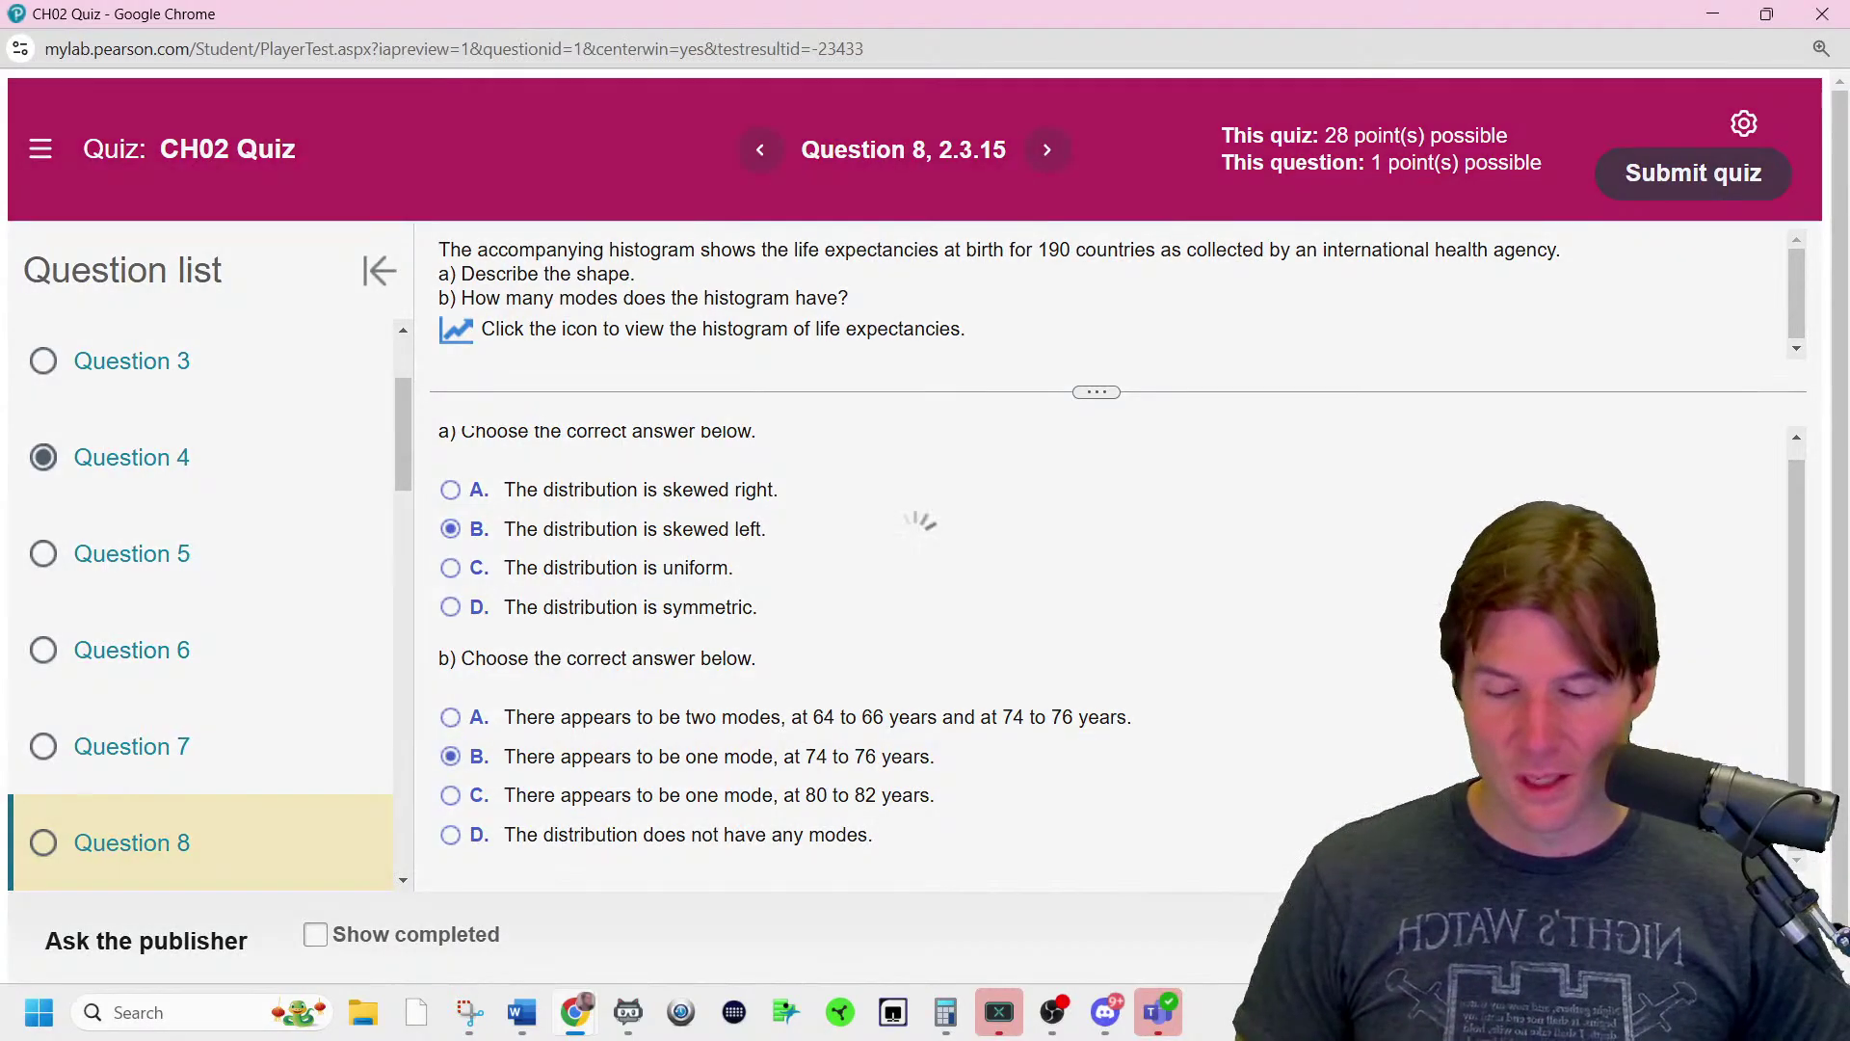
{"action": "left_click", "coordinate": [911, 626]}
- Go to question 9, look at its life expectancy histogram and choose median as the larger measure in part a
{"action": "scroll", "coordinate": [204, 638], "scroll_direction": "down", "scroll_amount": 3}
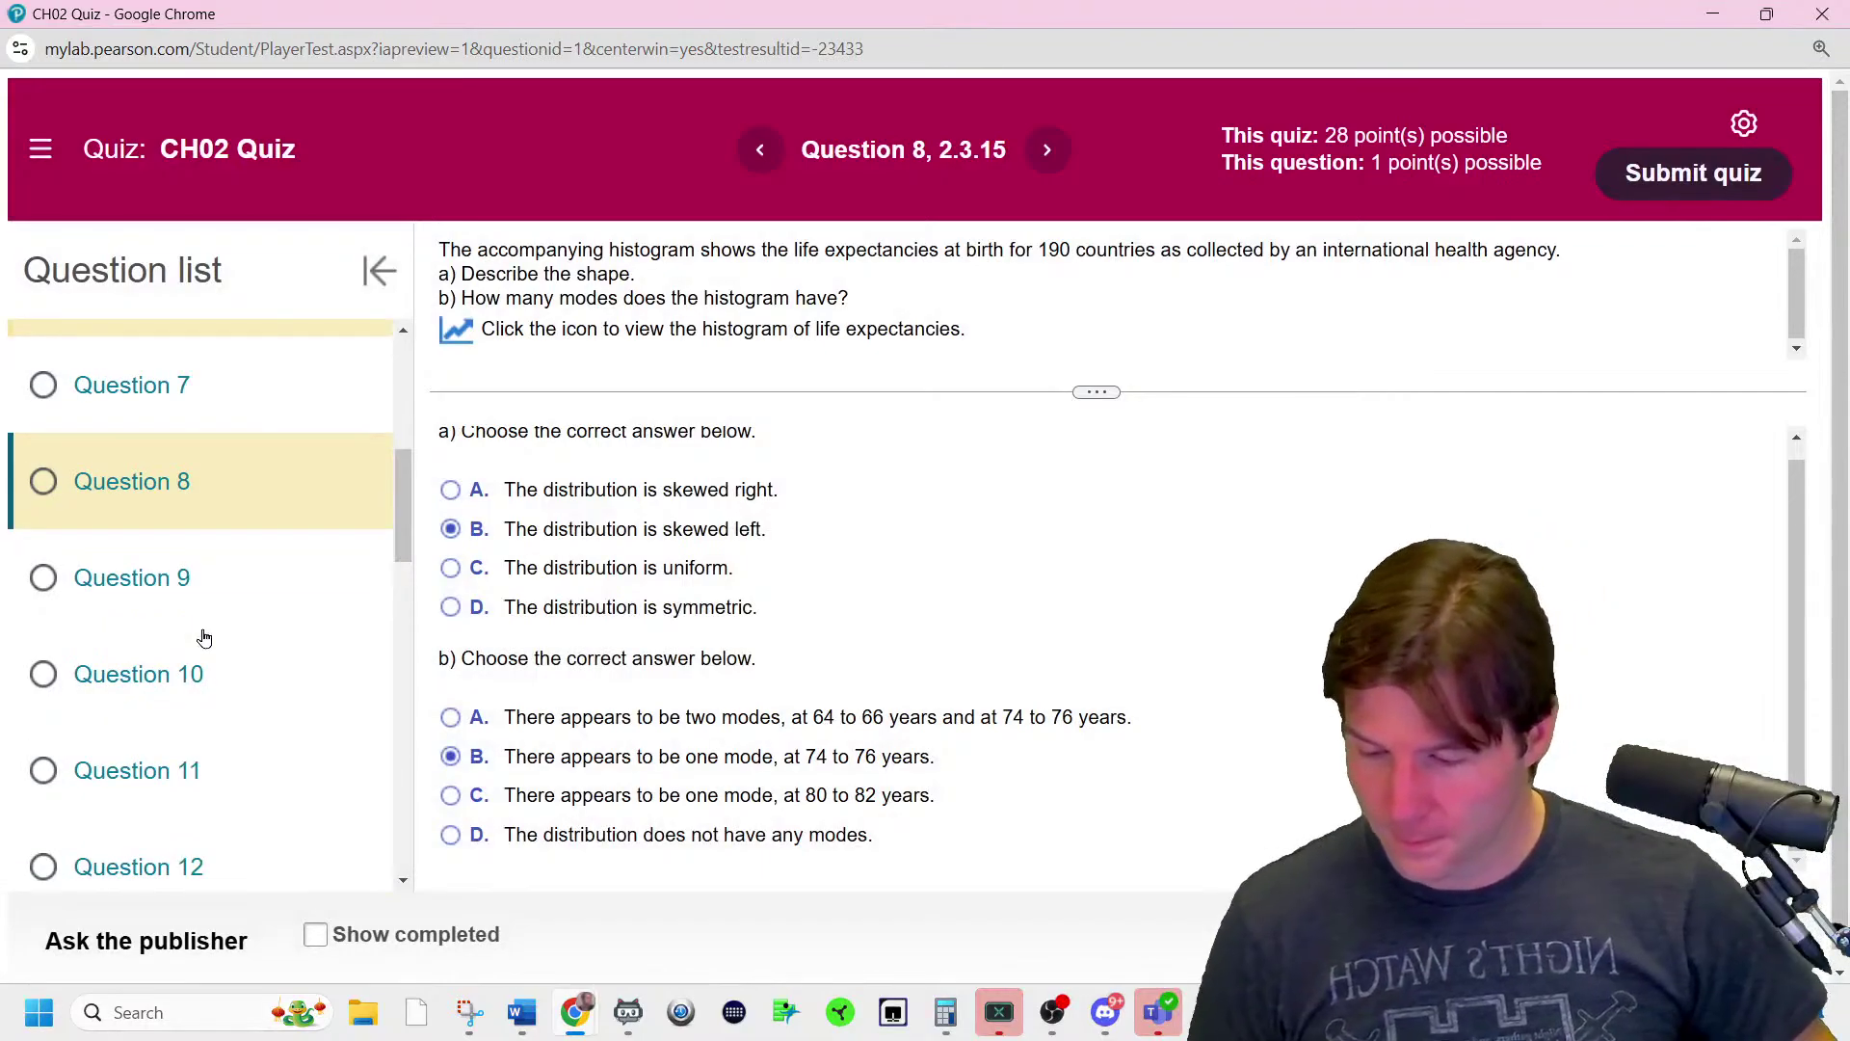
{"action": "left_click", "coordinate": [191, 593]}
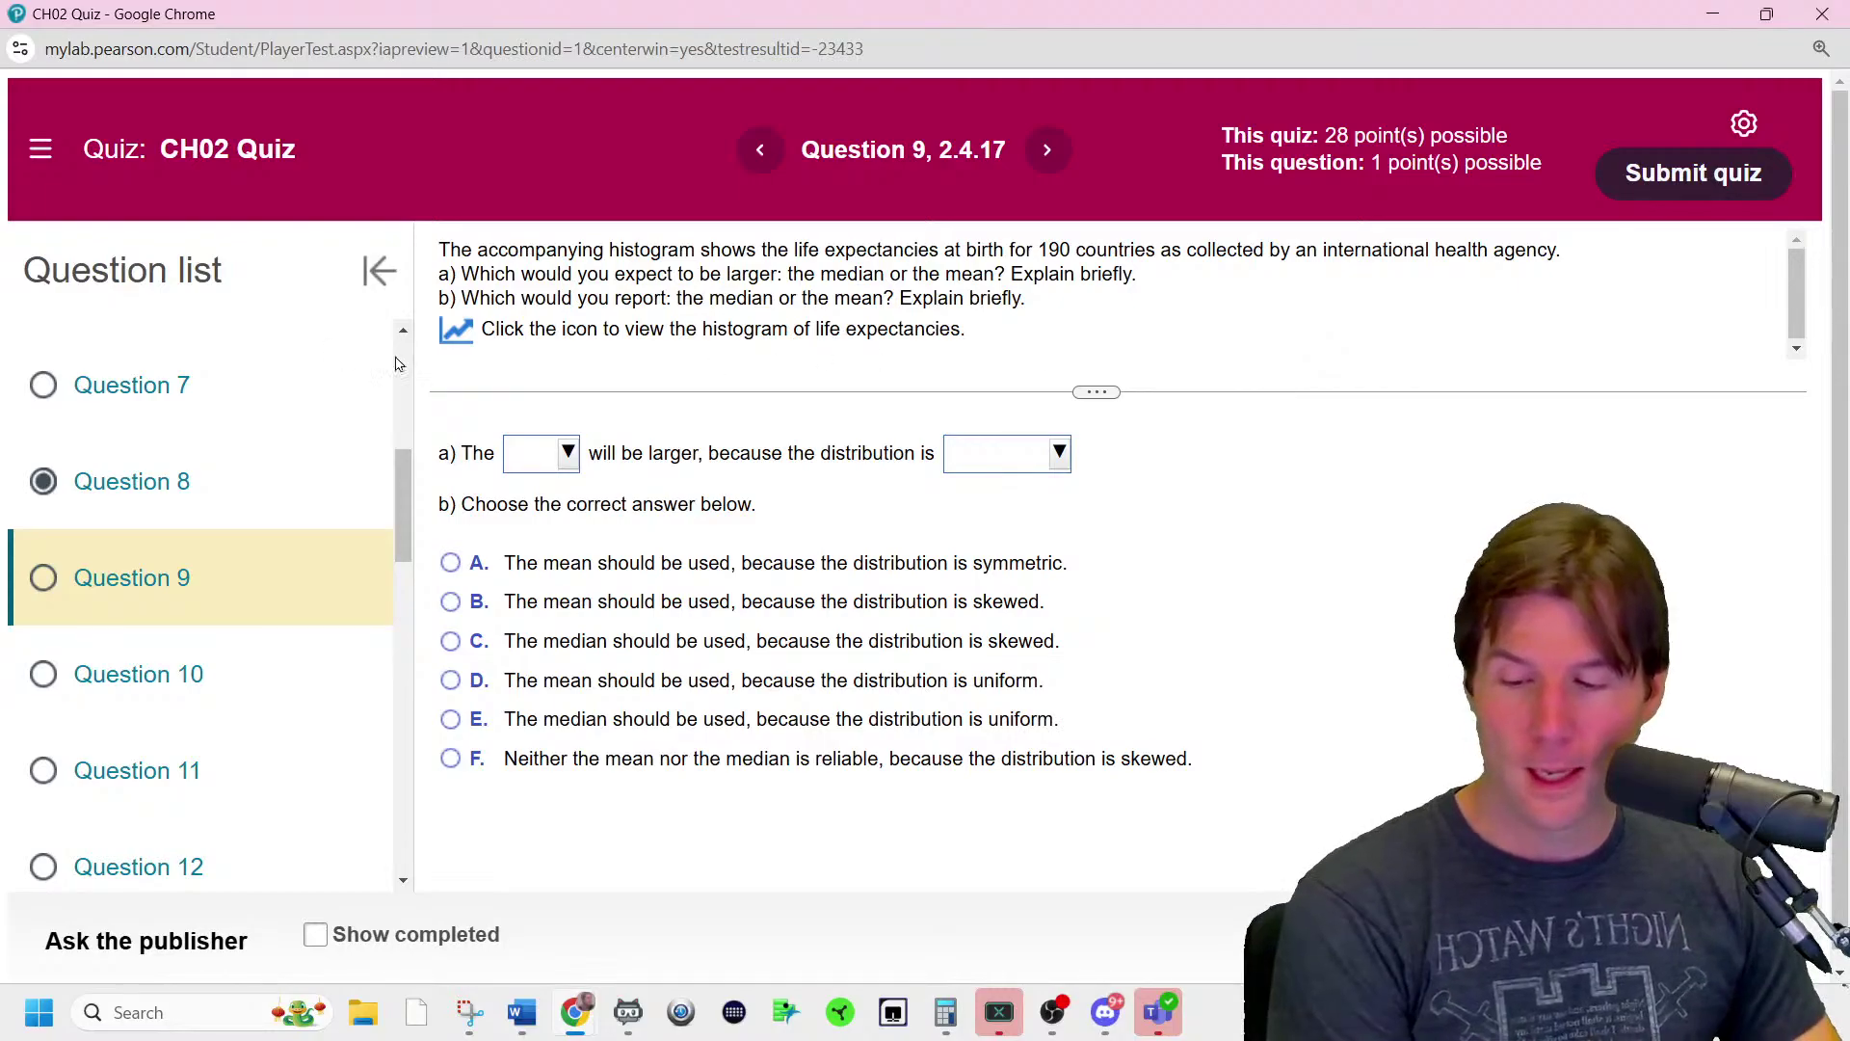
{"action": "left_click", "coordinate": [446, 332]}
{"action": "left_click", "coordinate": [1322, 232]}
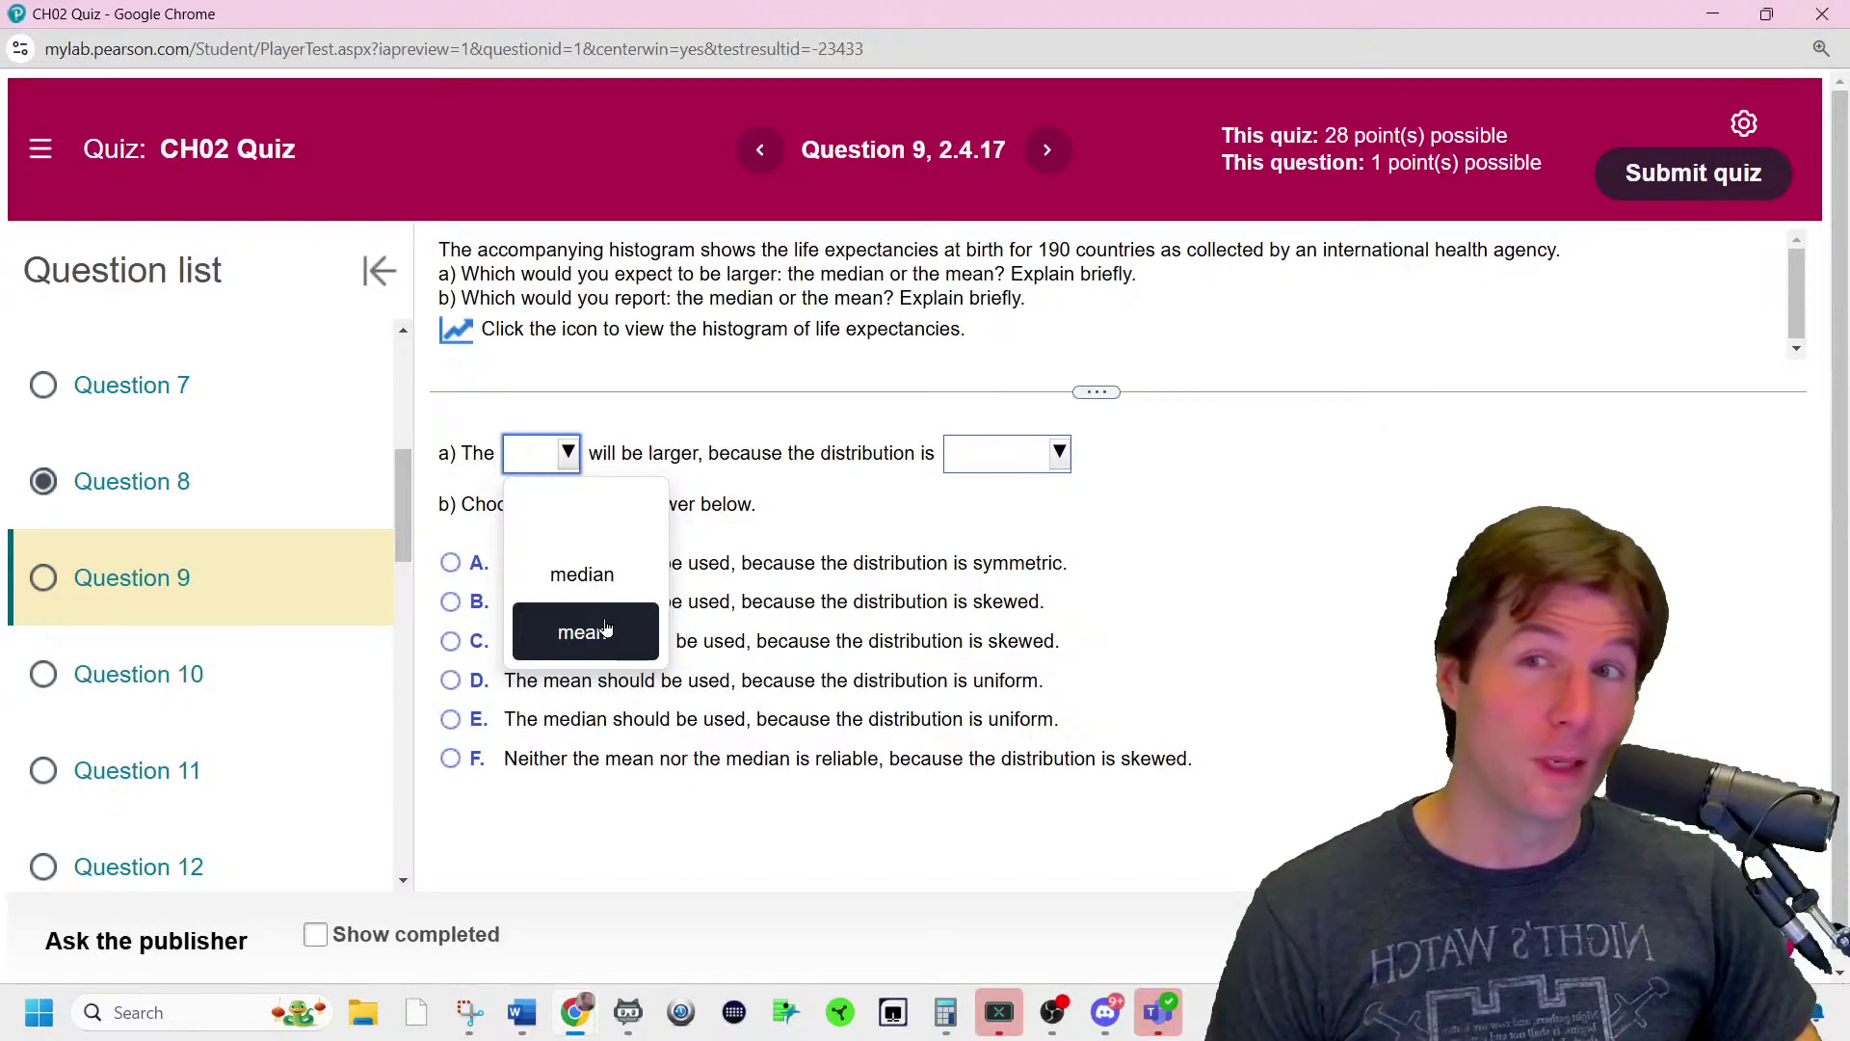
{"action": "left_click", "coordinate": [645, 590]}
- Switch to the snipped histogram, erase the old annotations and redraw the orange-red left-skewed curve with its doodle
{"action": "key", "text": "alt+Tab"}
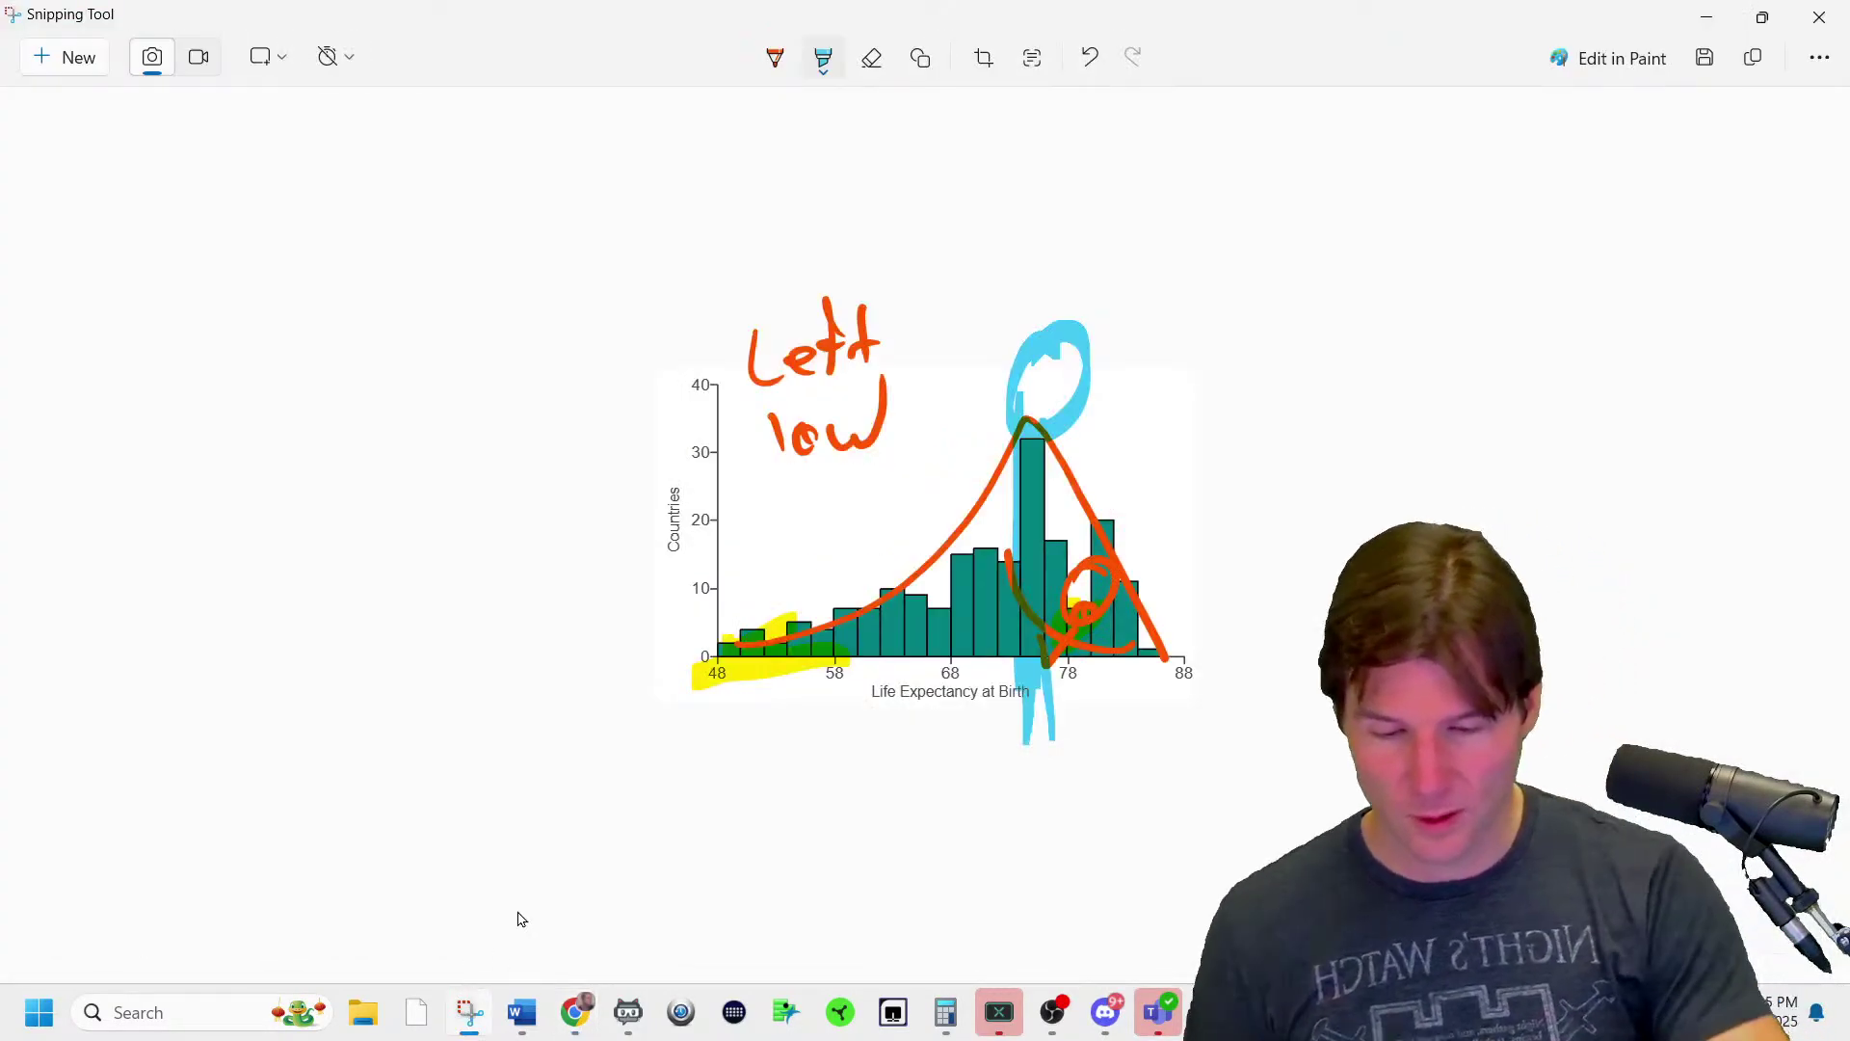
{"action": "left_click", "coordinate": [871, 58]}
{"action": "mouse_move", "coordinate": [757, 357]}
{"action": "left_mouse_down"}
{"action": "mouse_move", "coordinate": [829, 342]}
{"action": "mouse_move", "coordinate": [805, 436]}
{"action": "mouse_move", "coordinate": [864, 347]}
{"action": "left_mouse_up"}
{"action": "mouse_move", "coordinate": [856, 412]}
{"action": "left_mouse_down"}
{"action": "mouse_move", "coordinate": [1049, 376]}
{"action": "mouse_move", "coordinate": [1034, 674]}
{"action": "mouse_move", "coordinate": [1084, 613]}
{"action": "mouse_move", "coordinate": [772, 665]}
{"action": "mouse_move", "coordinate": [827, 635]}
{"action": "mouse_move", "coordinate": [1147, 632]}
{"action": "mouse_move", "coordinate": [1055, 539]}
{"action": "mouse_move", "coordinate": [1075, 528]}
{"action": "left_mouse_up"}
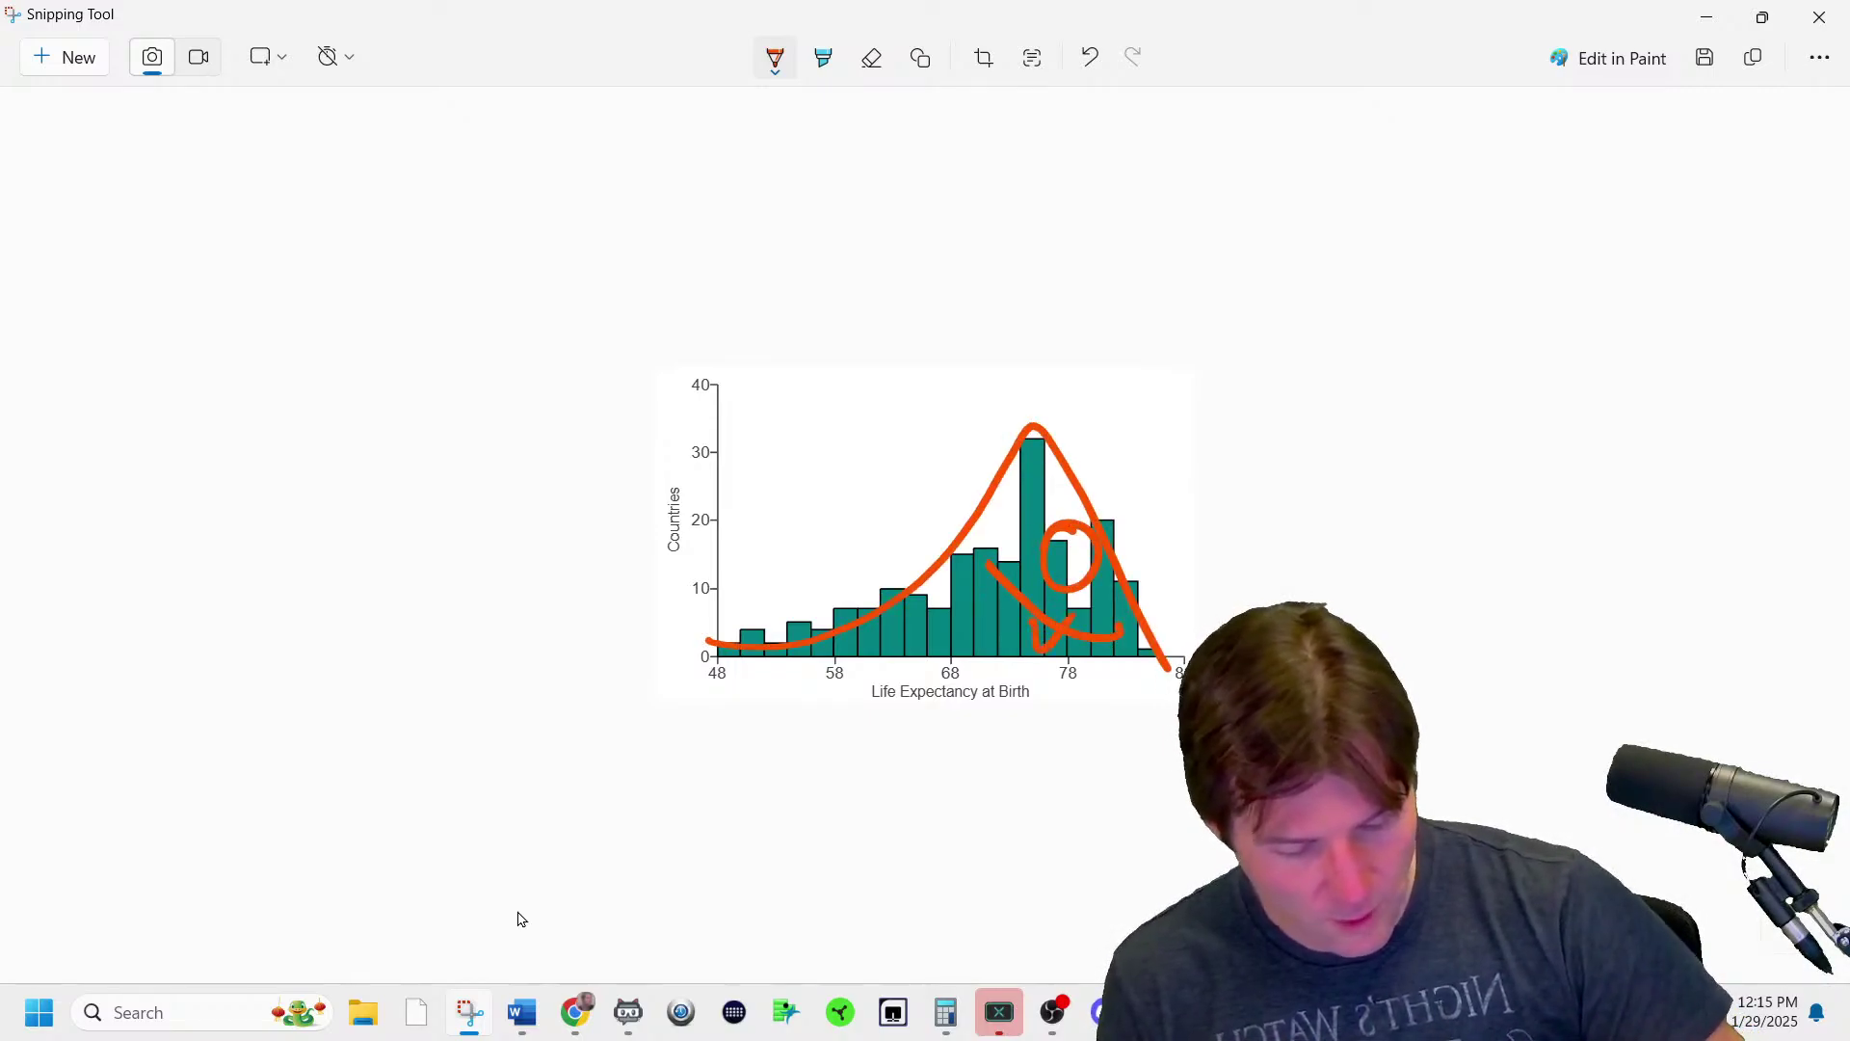
- Draw a vertical line near 66 with an arrow pointing toward the low tail, and label it "Mean"
{"action": "mouse_move", "coordinate": [927, 699]}
{"action": "left_mouse_down"}
{"action": "mouse_move", "coordinate": [928, 431]}
{"action": "mouse_move", "coordinate": [632, 443]}
{"action": "left_mouse_up"}
{"action": "left_click_drag", "start_coordinate": [682, 379], "coordinate": [778, 467]}
{"action": "mouse_move", "coordinate": [754, 371]}
{"action": "left_mouse_down"}
{"action": "mouse_move", "coordinate": [735, 413]}
{"action": "mouse_move", "coordinate": [836, 378]}
{"action": "mouse_move", "coordinate": [914, 410]}
{"action": "left_mouse_up"}
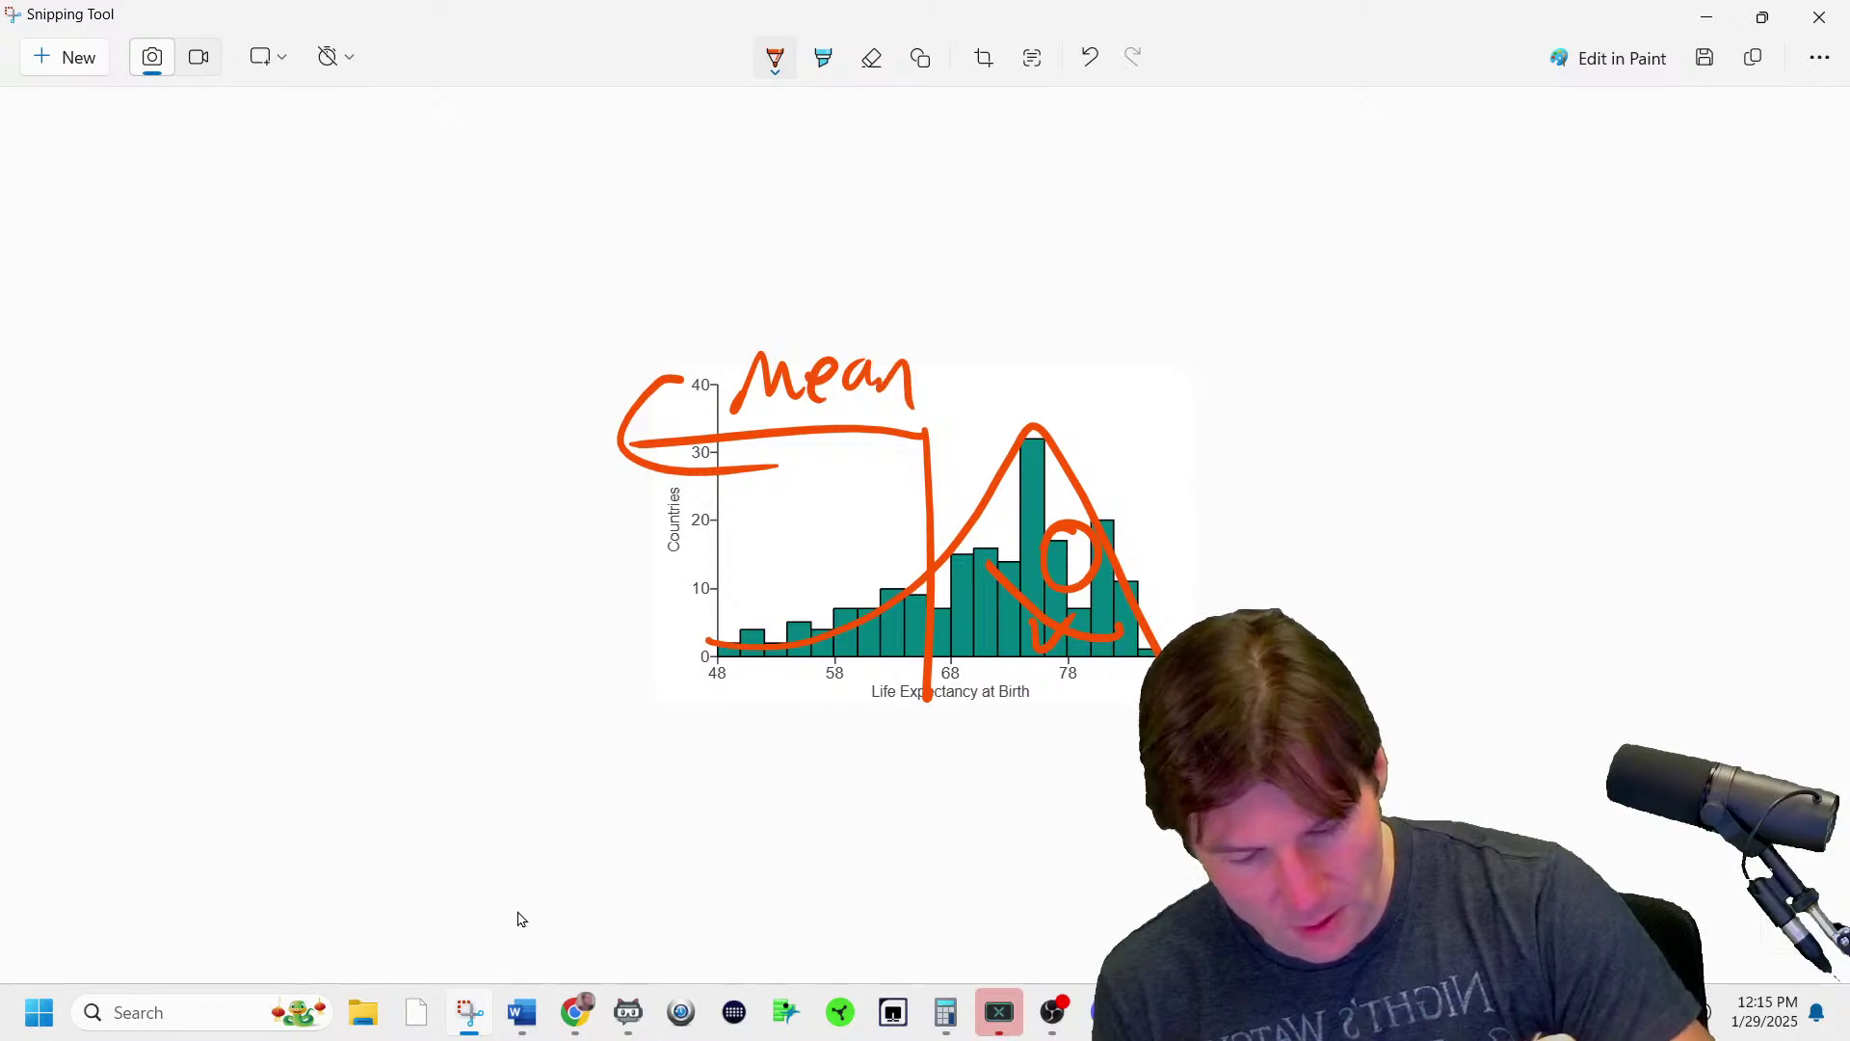
- Highlight the mean arrow's shaft and the low end of the curve's tail in light blue
{"action": "left_click", "coordinate": [824, 58]}
{"action": "left_click_drag", "start_coordinate": [627, 438], "coordinate": [961, 438]}
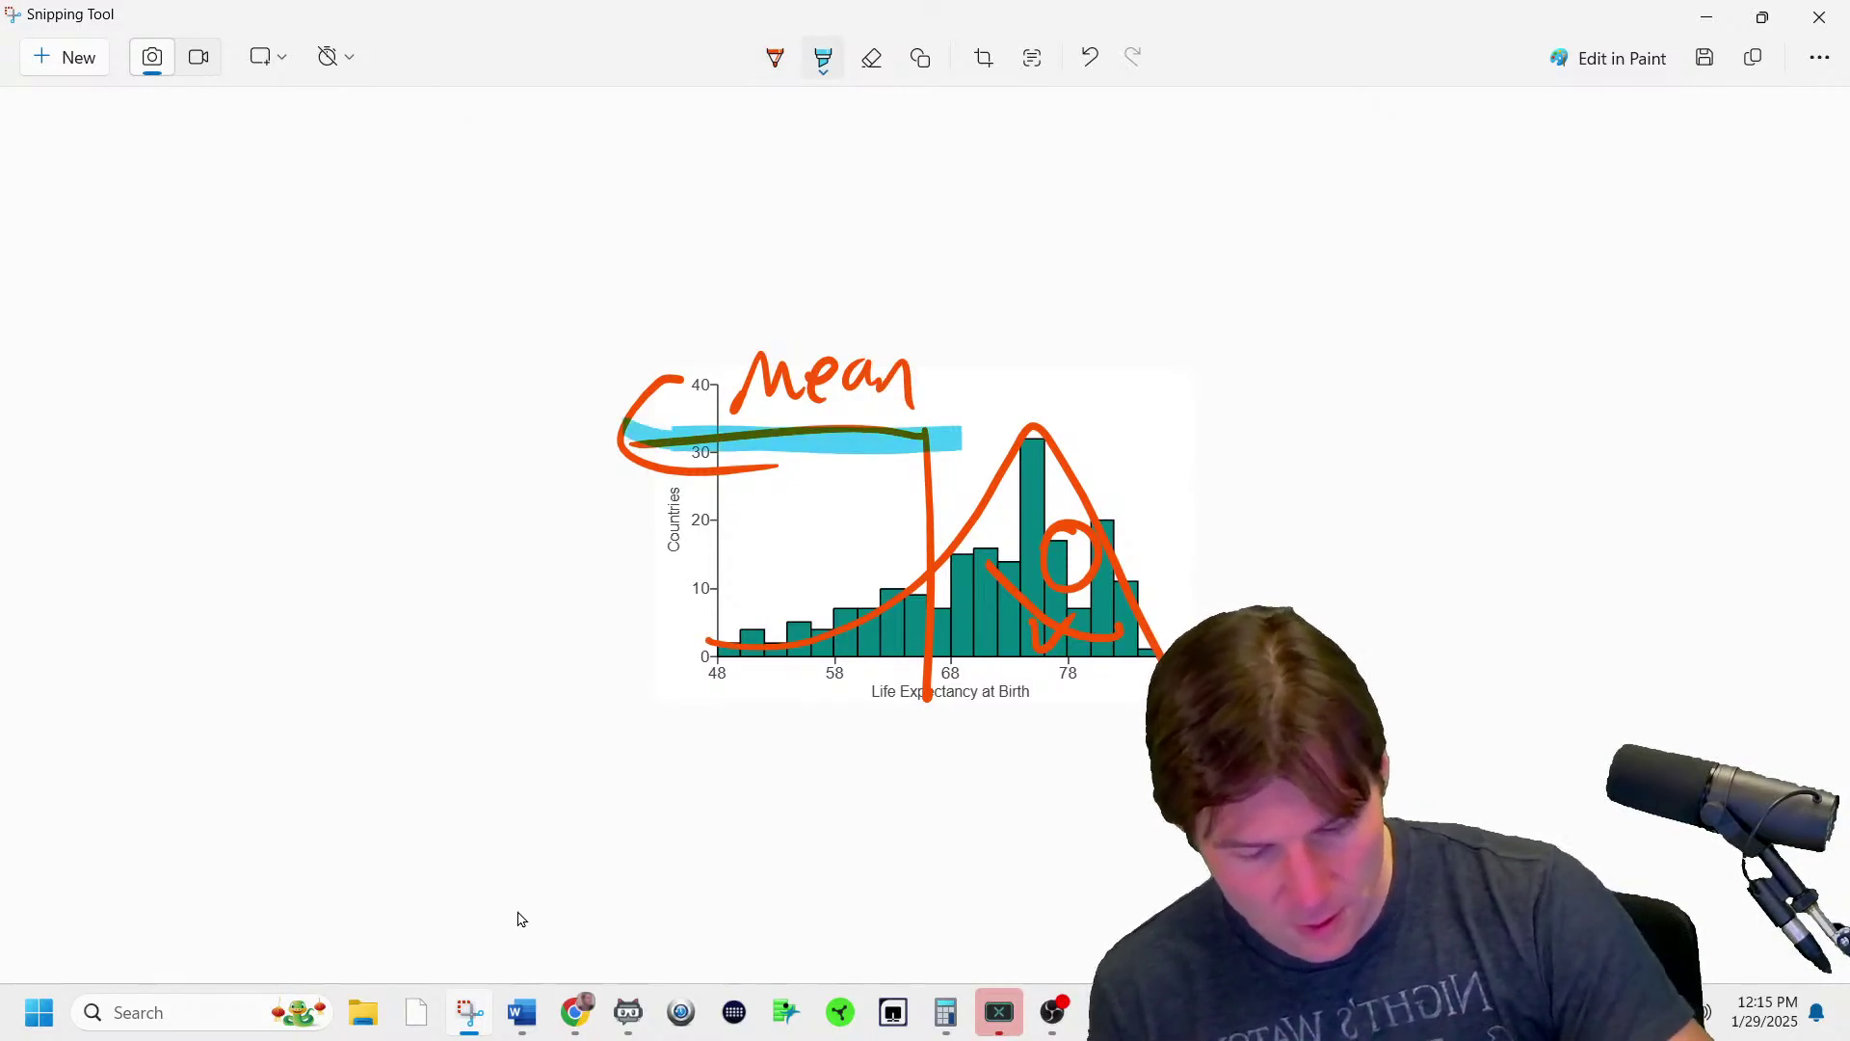
{"action": "left_click_drag", "start_coordinate": [712, 644], "coordinate": [811, 660]}
{"action": "left_click_drag", "start_coordinate": [719, 659], "coordinate": [636, 659]}
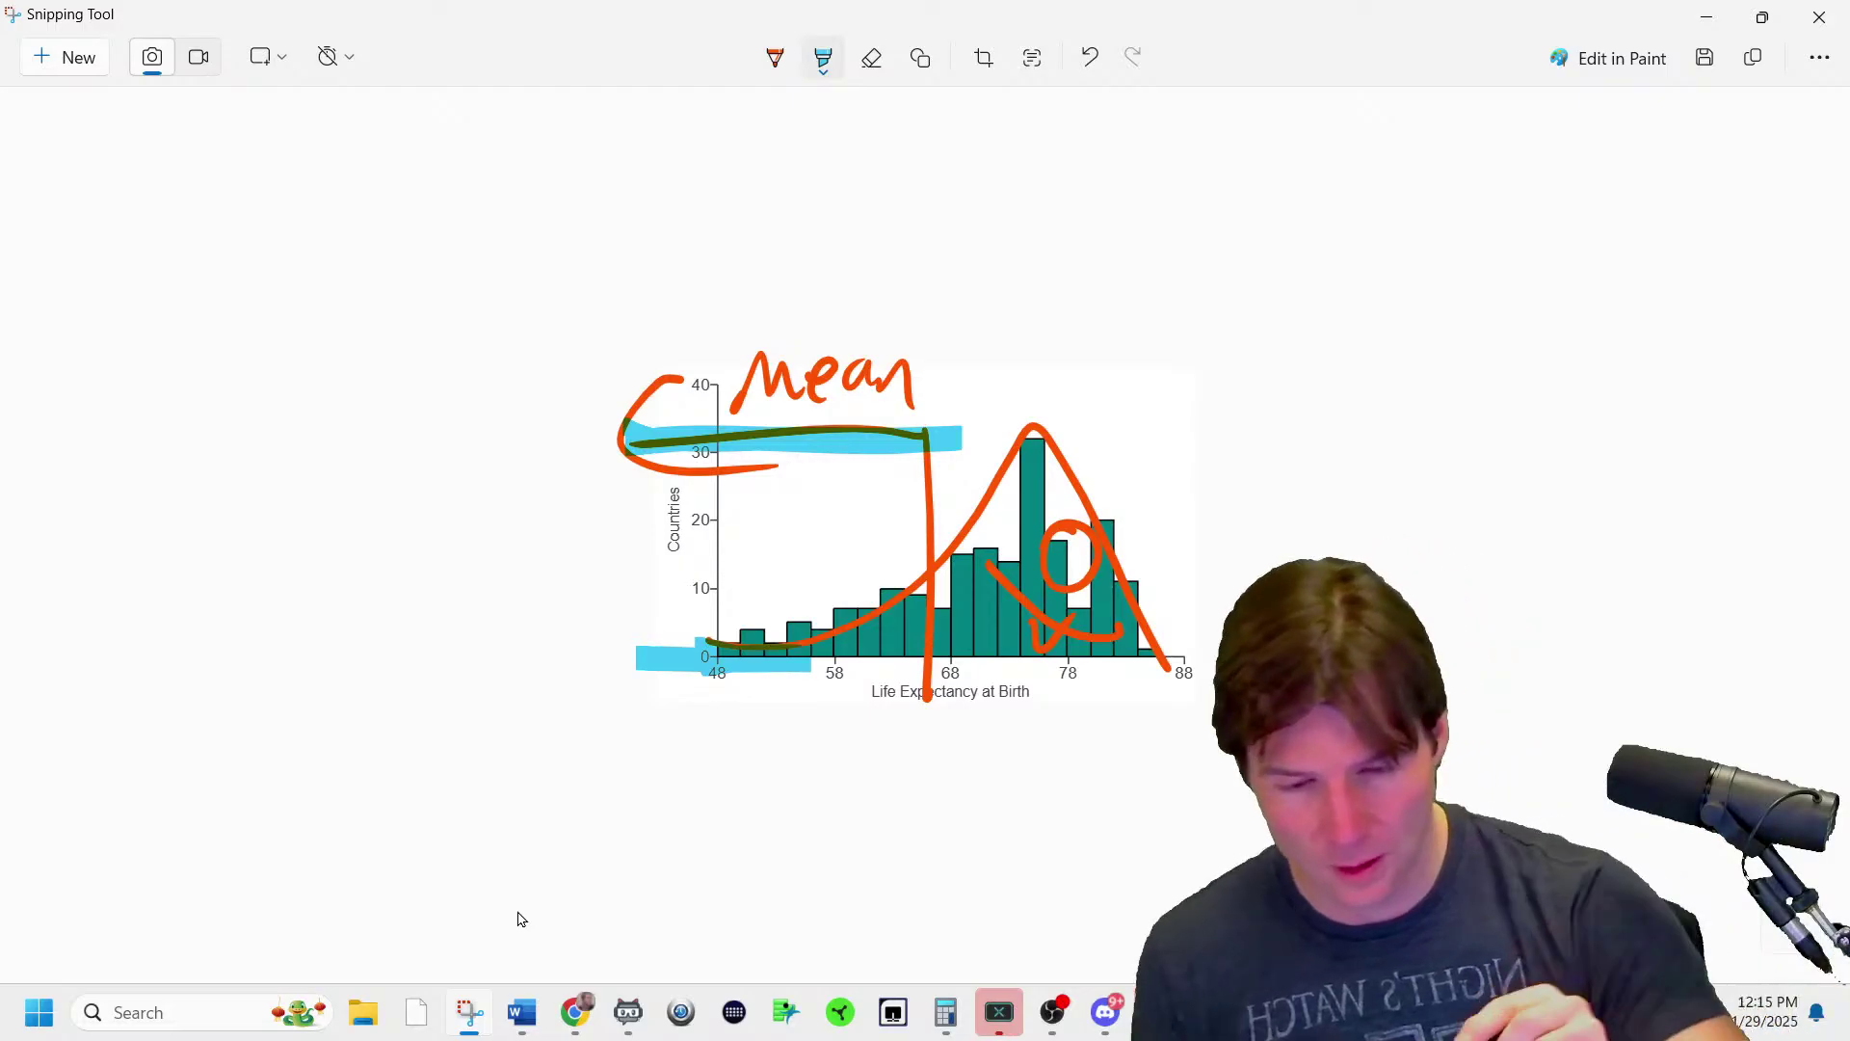
- Draw a green vertical line near 70 on the life expectancy histogram and label it "median" above
{"action": "left_click", "coordinate": [824, 58]}
{"action": "left_click", "coordinate": [775, 60]}
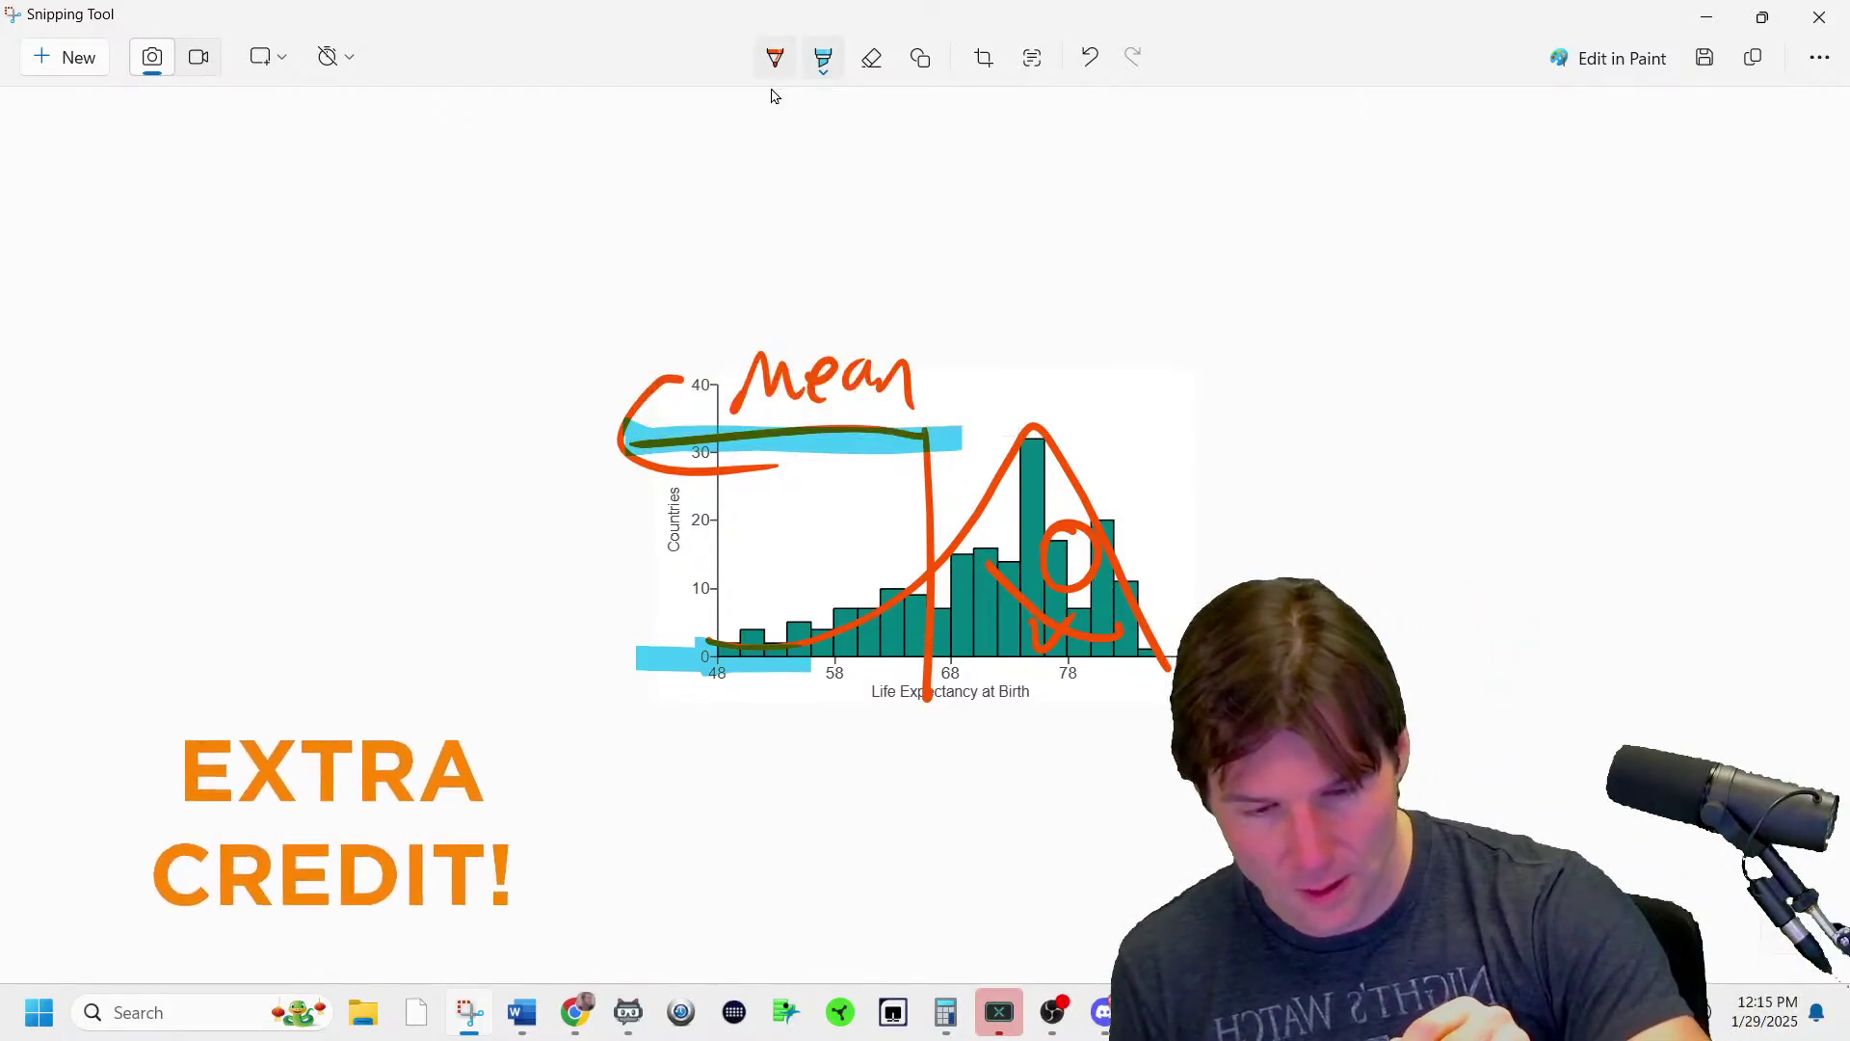
{"action": "left_click", "coordinate": [775, 60]}
{"action": "left_click", "coordinate": [753, 300]}
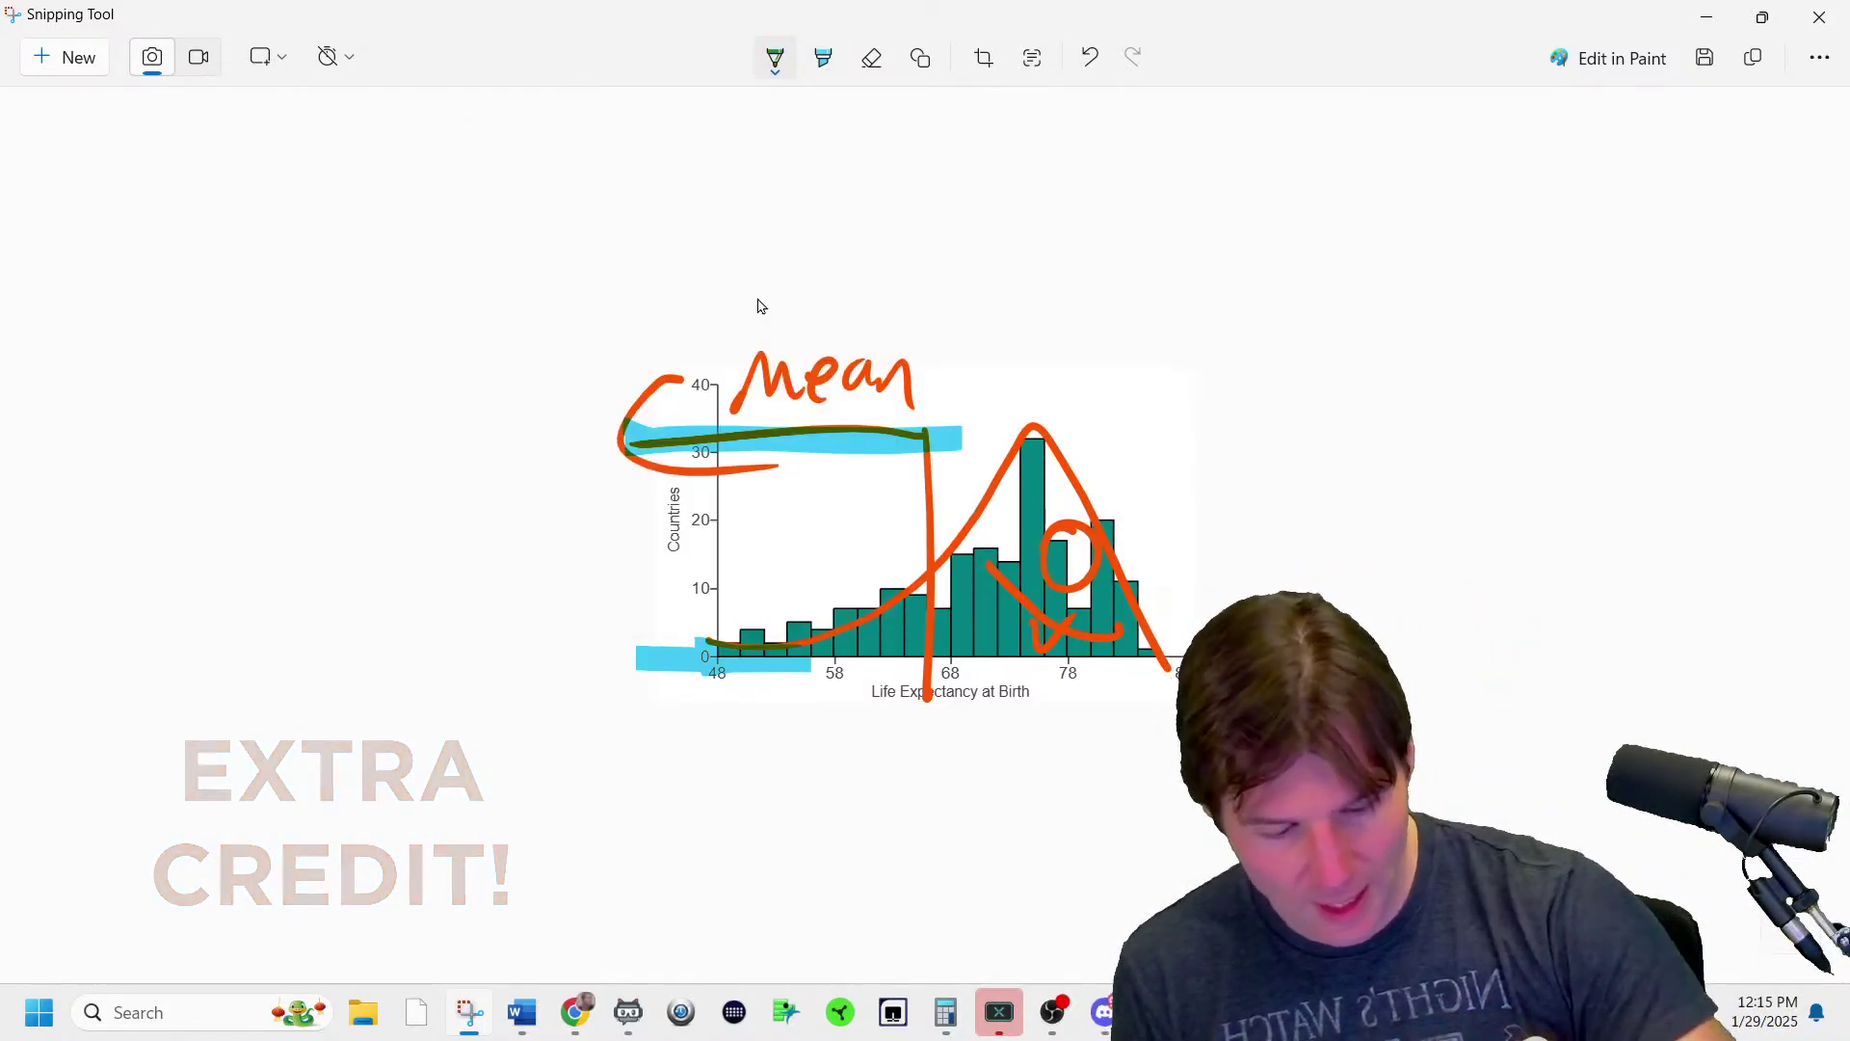
{"action": "left_click_drag", "start_coordinate": [976, 321], "coordinate": [965, 721]}
{"action": "mouse_move", "coordinate": [935, 234]}
{"action": "left_mouse_down"}
{"action": "mouse_move", "coordinate": [933, 281]}
{"action": "mouse_move", "coordinate": [1024, 277]}
{"action": "left_mouse_up"}
{"action": "left_click_drag", "start_coordinate": [1030, 260], "coordinate": [1065, 282]}
{"action": "left_click_drag", "start_coordinate": [1104, 252], "coordinate": [1127, 284]}
{"action": "left_click", "coordinate": [1124, 224]}
{"action": "left_click_drag", "start_coordinate": [1144, 253], "coordinate": [1181, 282]}
{"action": "left_click_drag", "start_coordinate": [1188, 256], "coordinate": [1214, 286]}
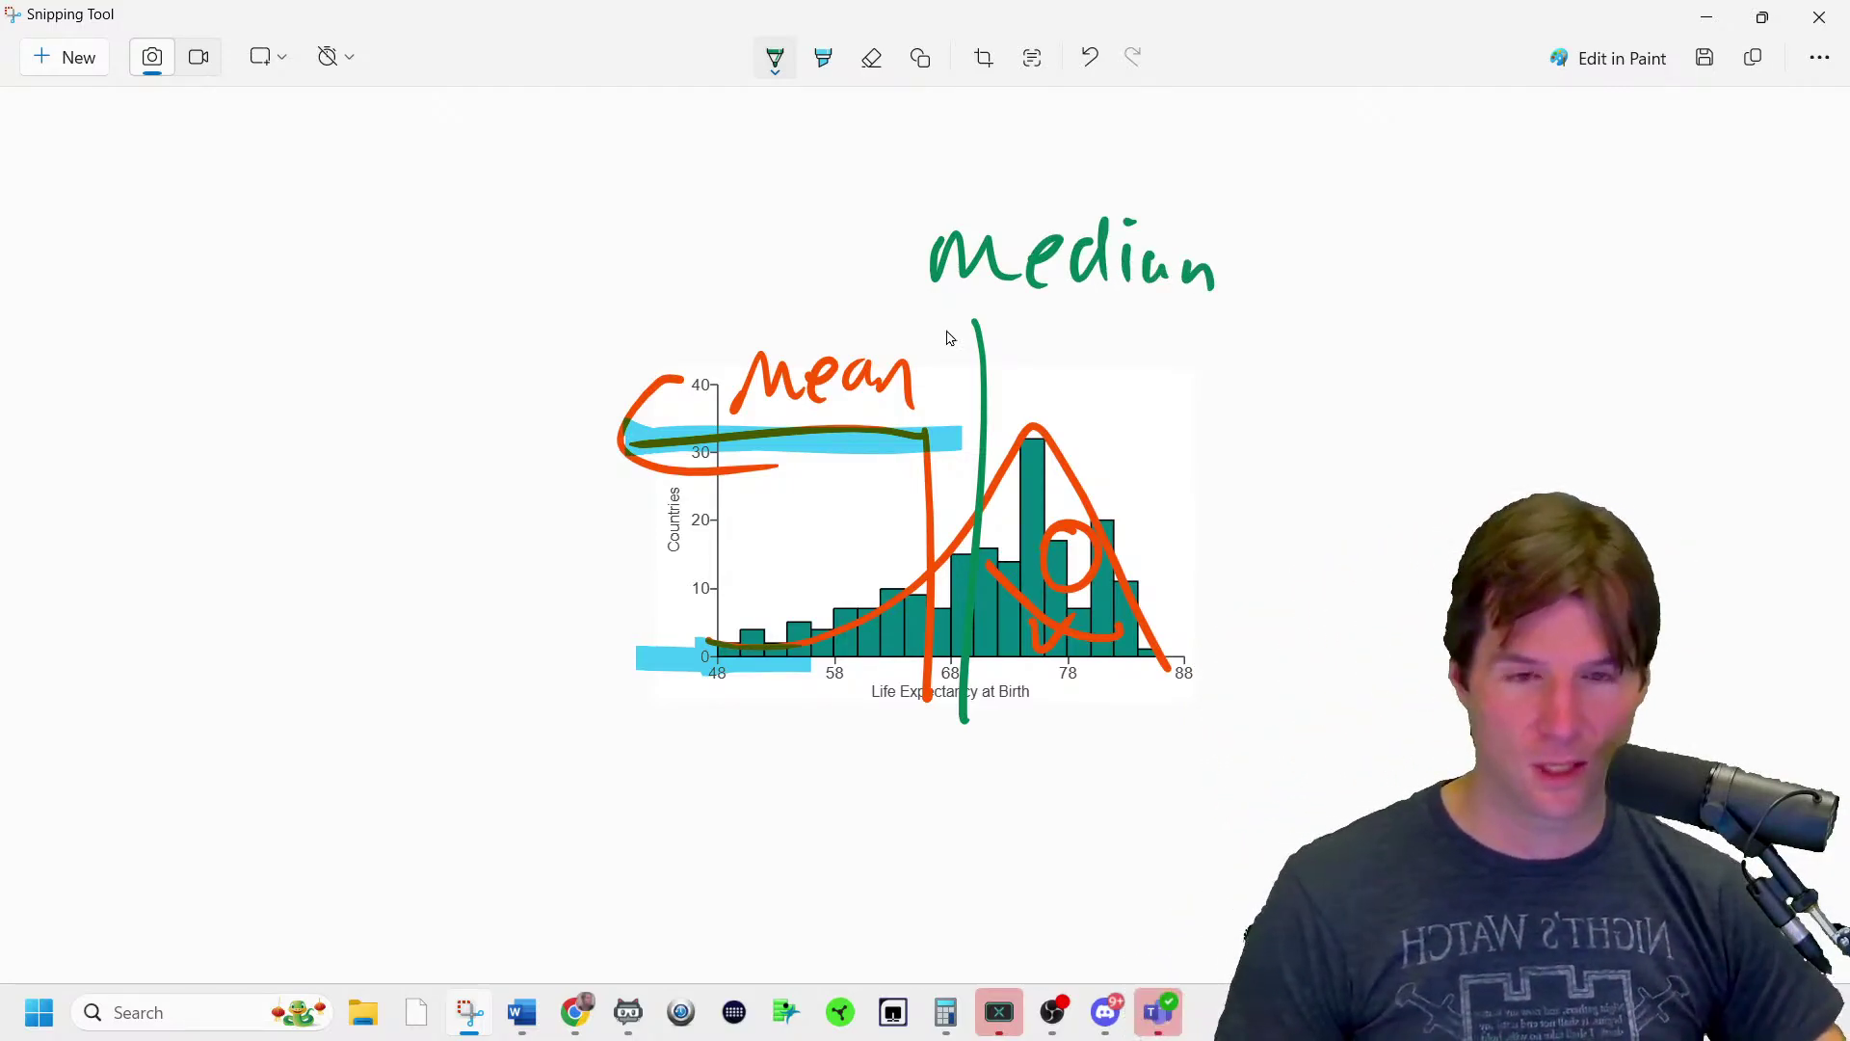
- Return to question 9, choose "skewed left" in part a and answer C in part b, and check the answer
{"action": "left_click", "coordinate": [1707, 16]}
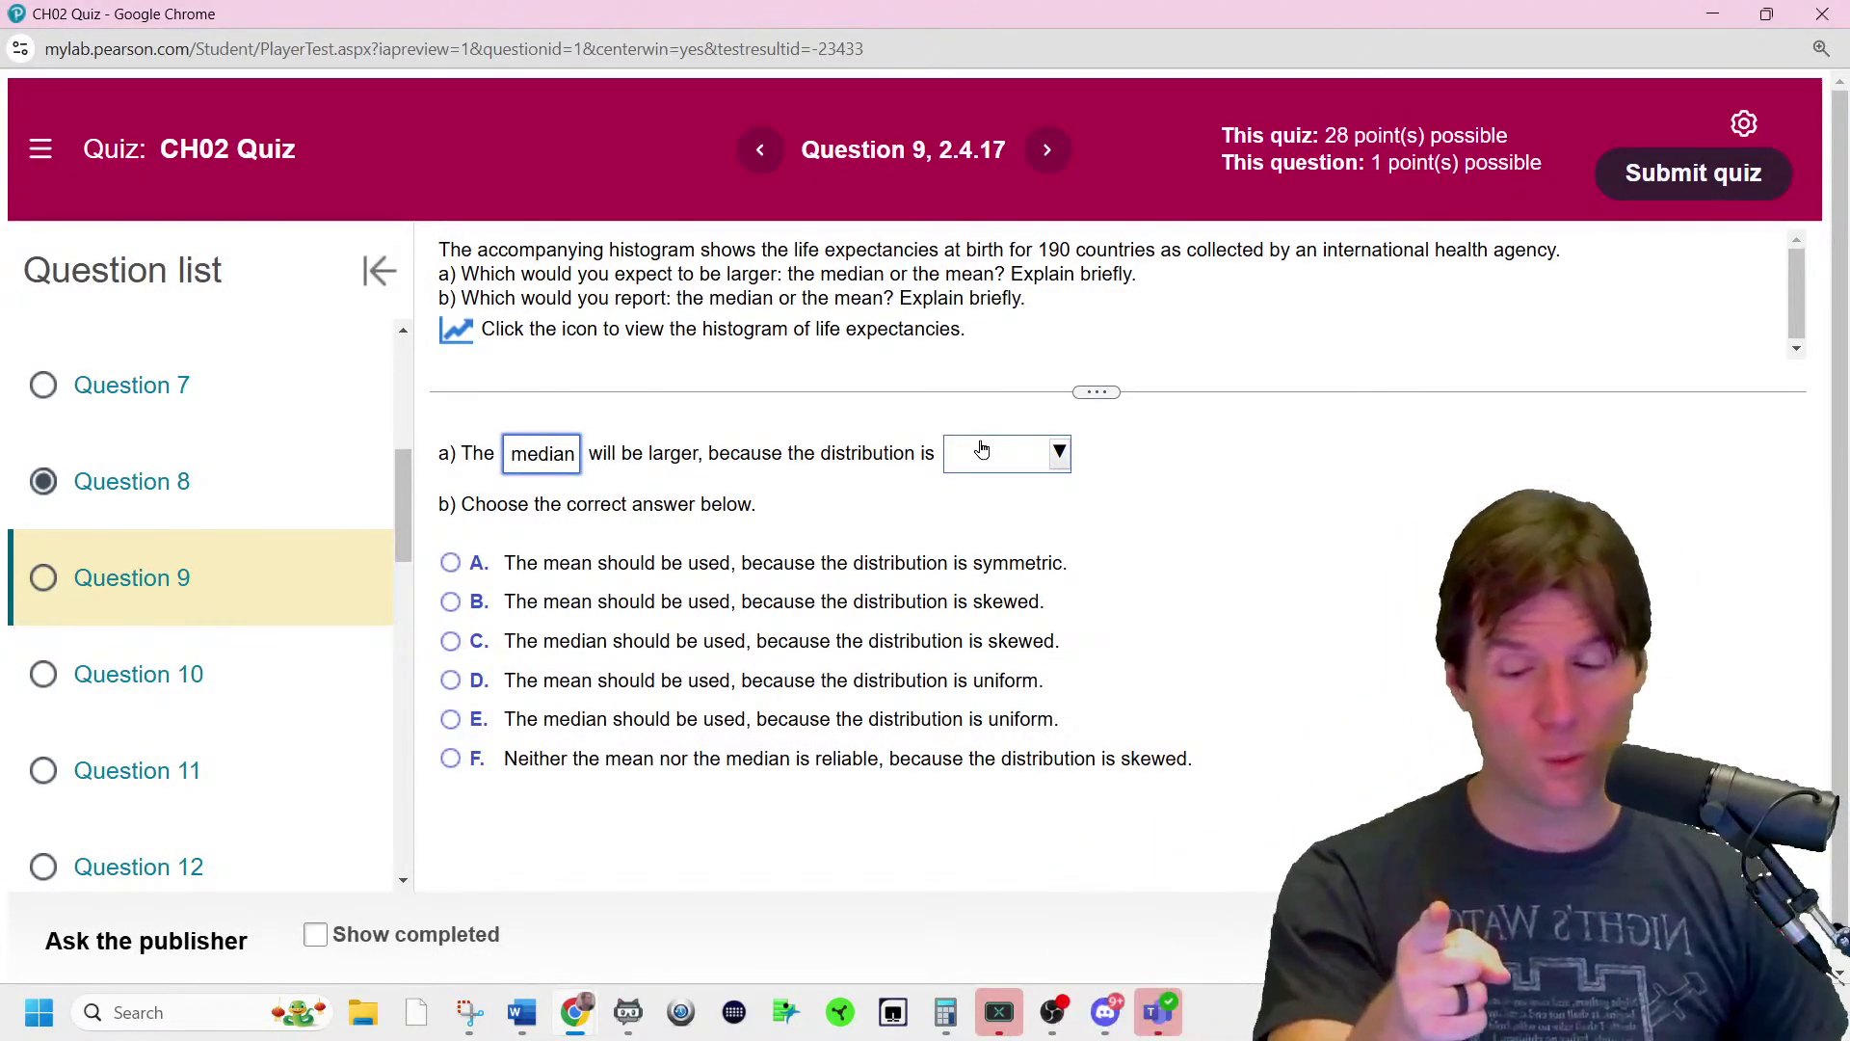
{"action": "left_click", "coordinate": [1038, 463]}
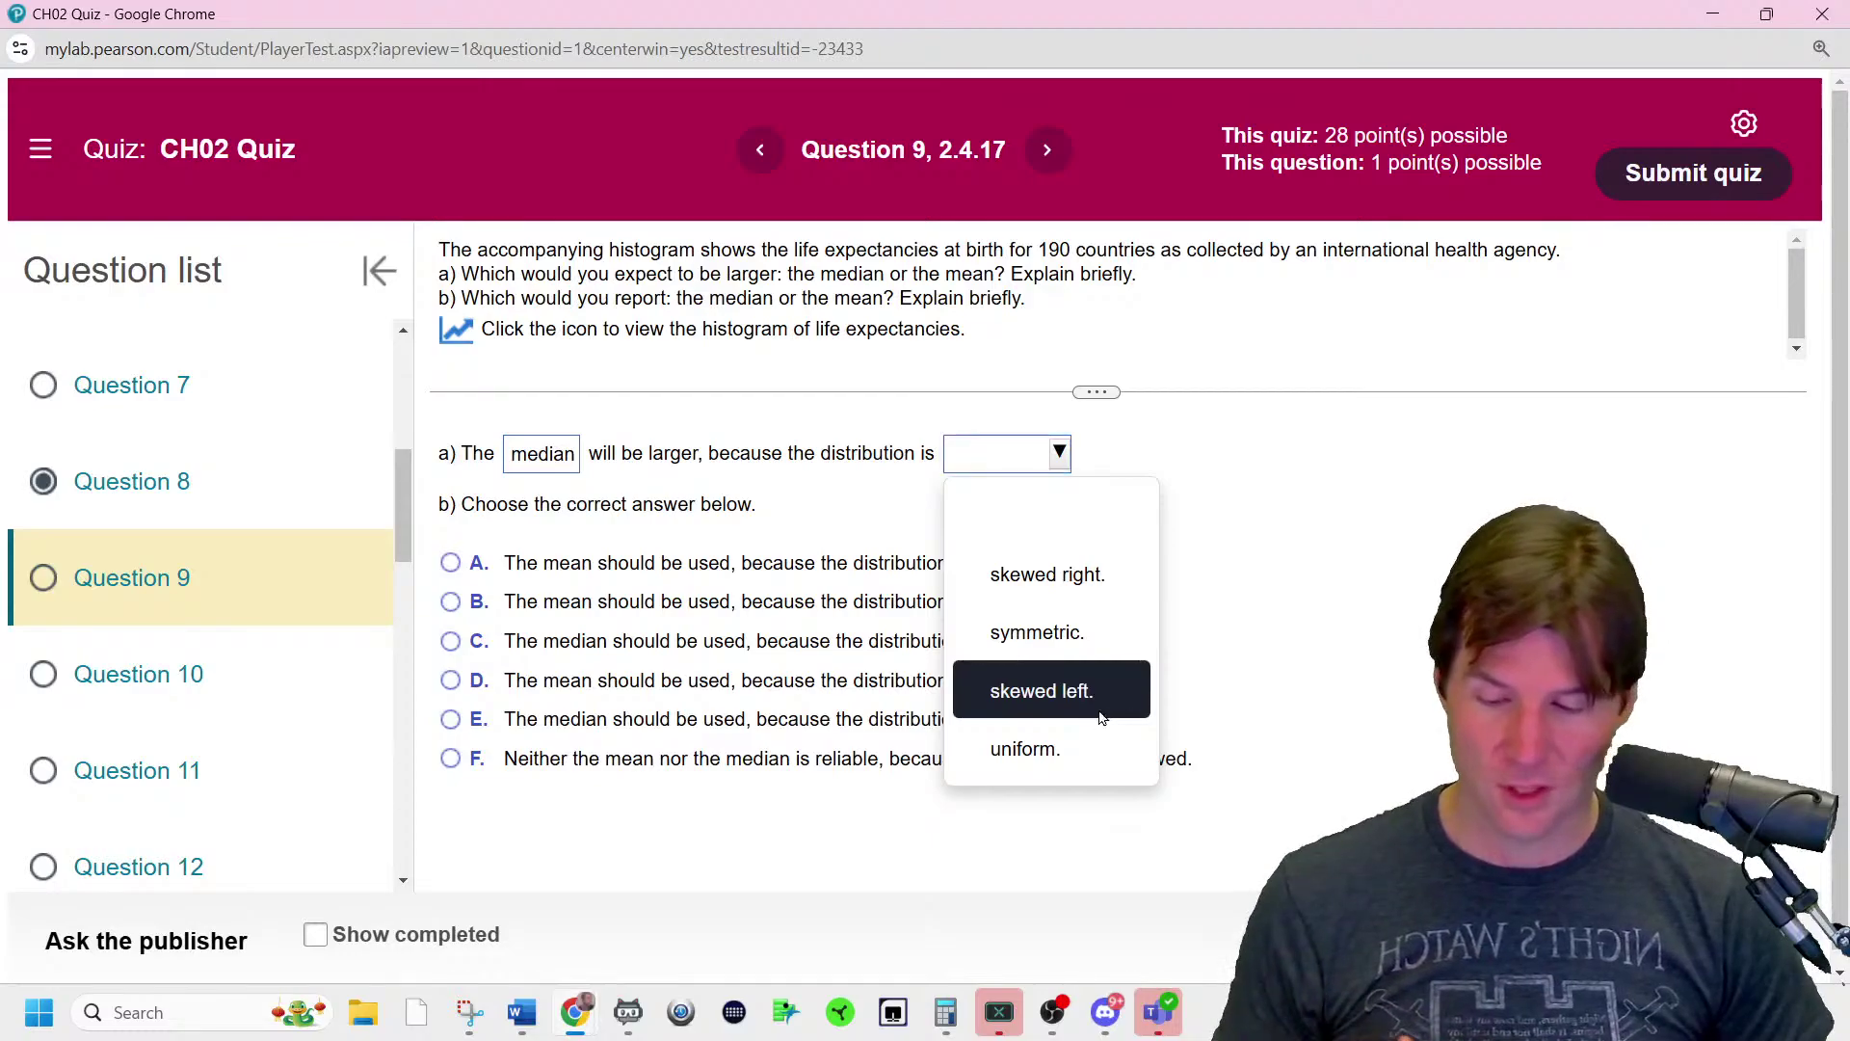
{"action": "left_click", "coordinate": [1100, 713]}
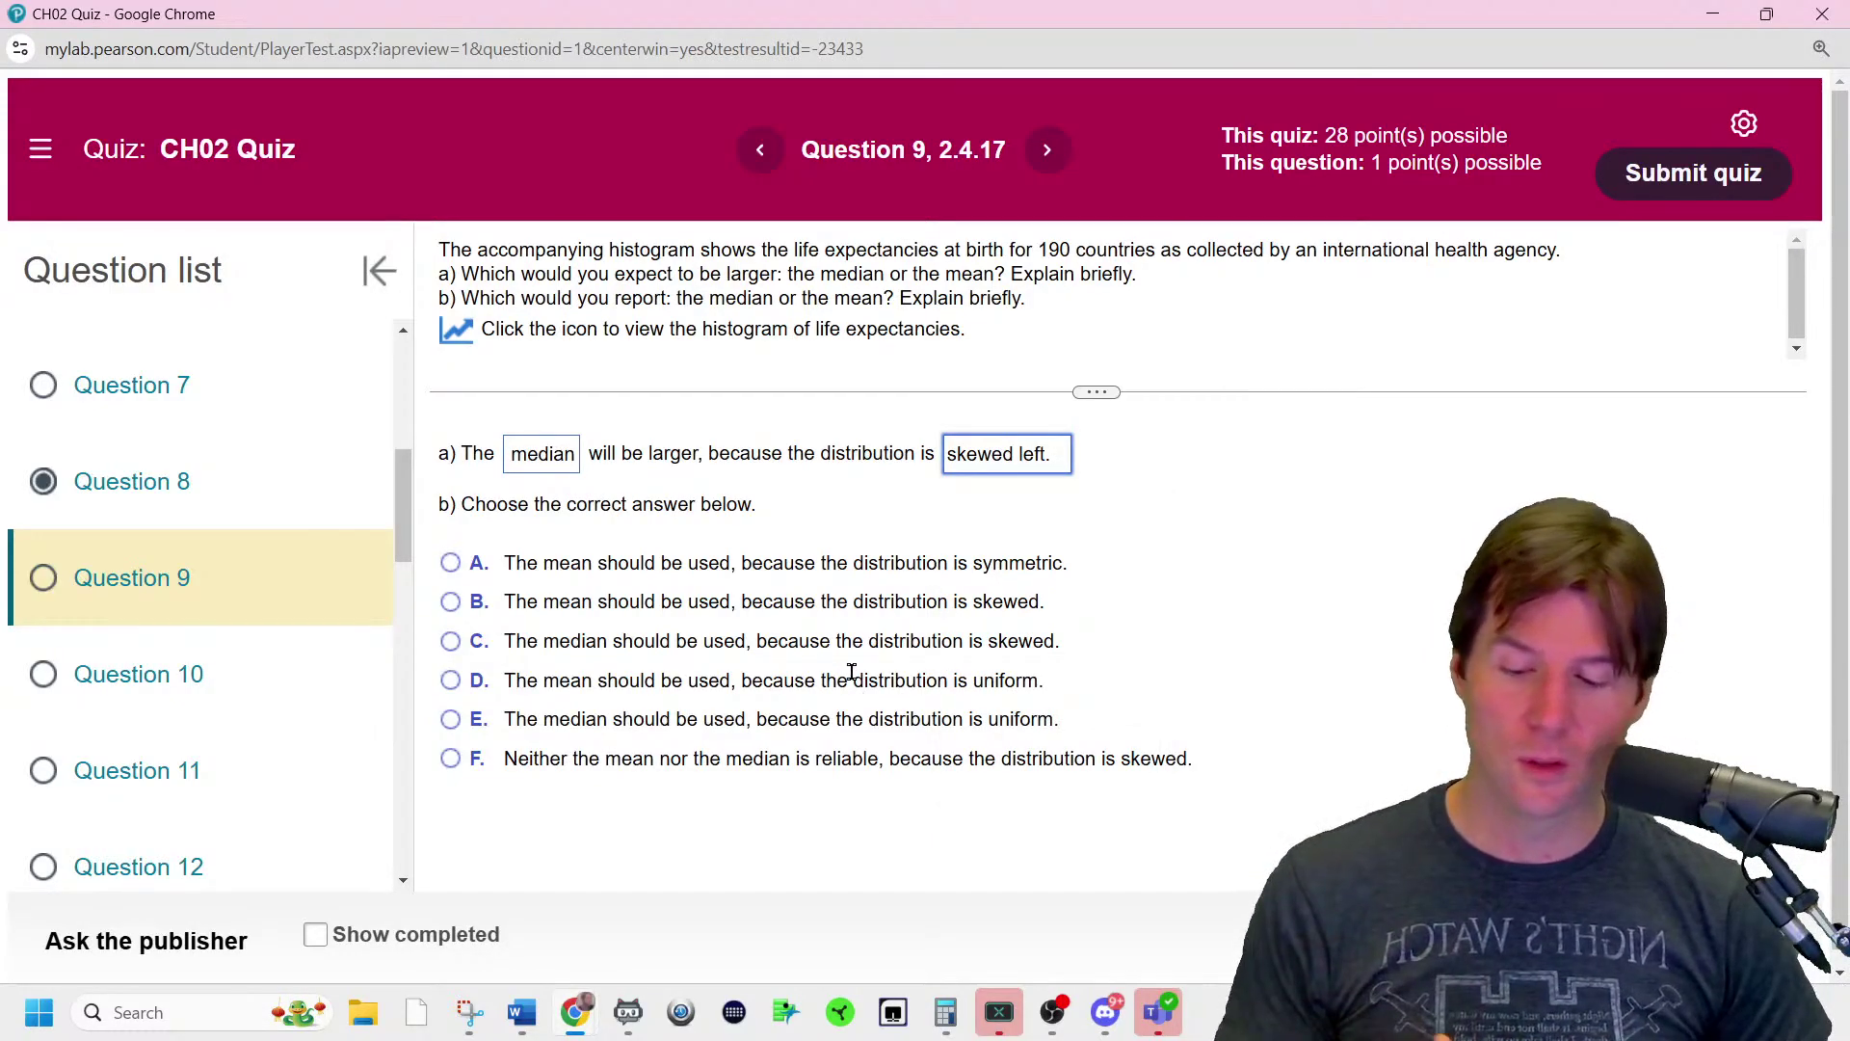
{"action": "left_click", "coordinate": [890, 648]}
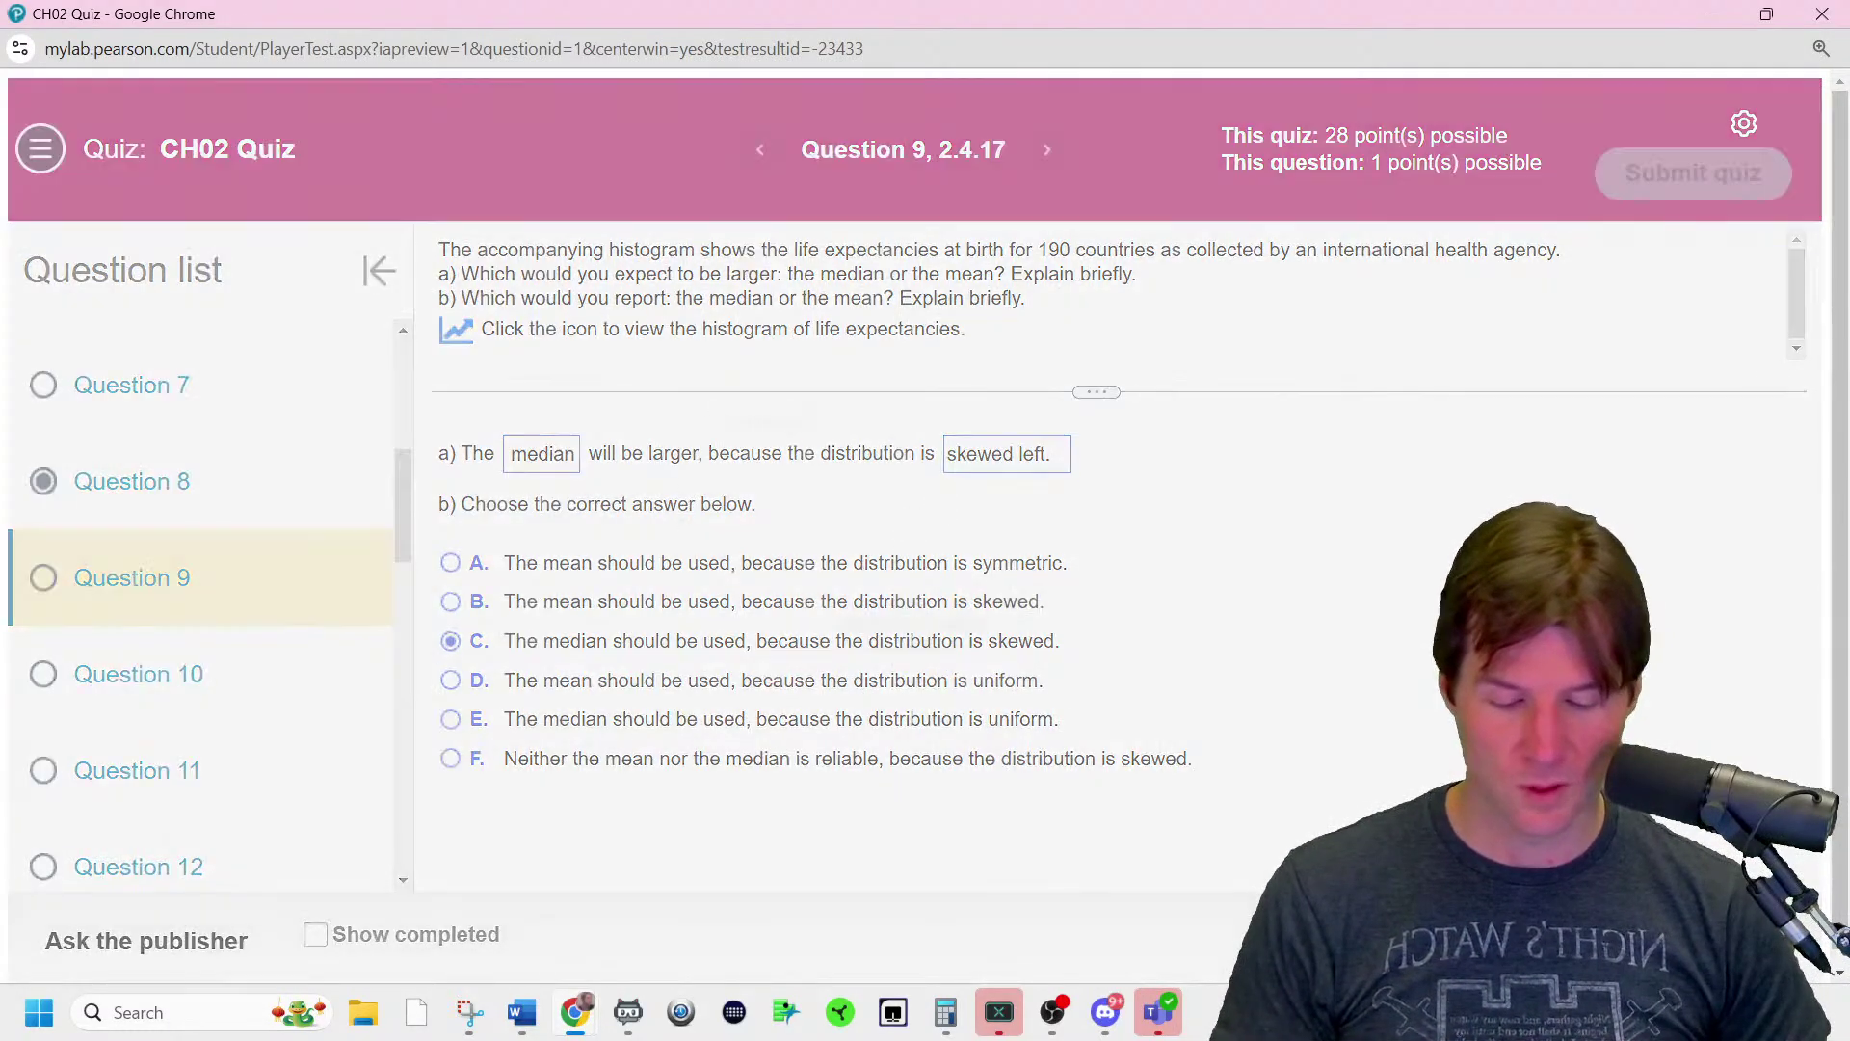
{"action": "left_click", "coordinate": [913, 627]}
- Look through questions 10 to 18, dismissing the instructor tips, and revisit questions 15 and 16
{"action": "scroll", "coordinate": [357, 692], "scroll_direction": "down", "scroll_amount": 2}
{"action": "left_click", "coordinate": [177, 433]}
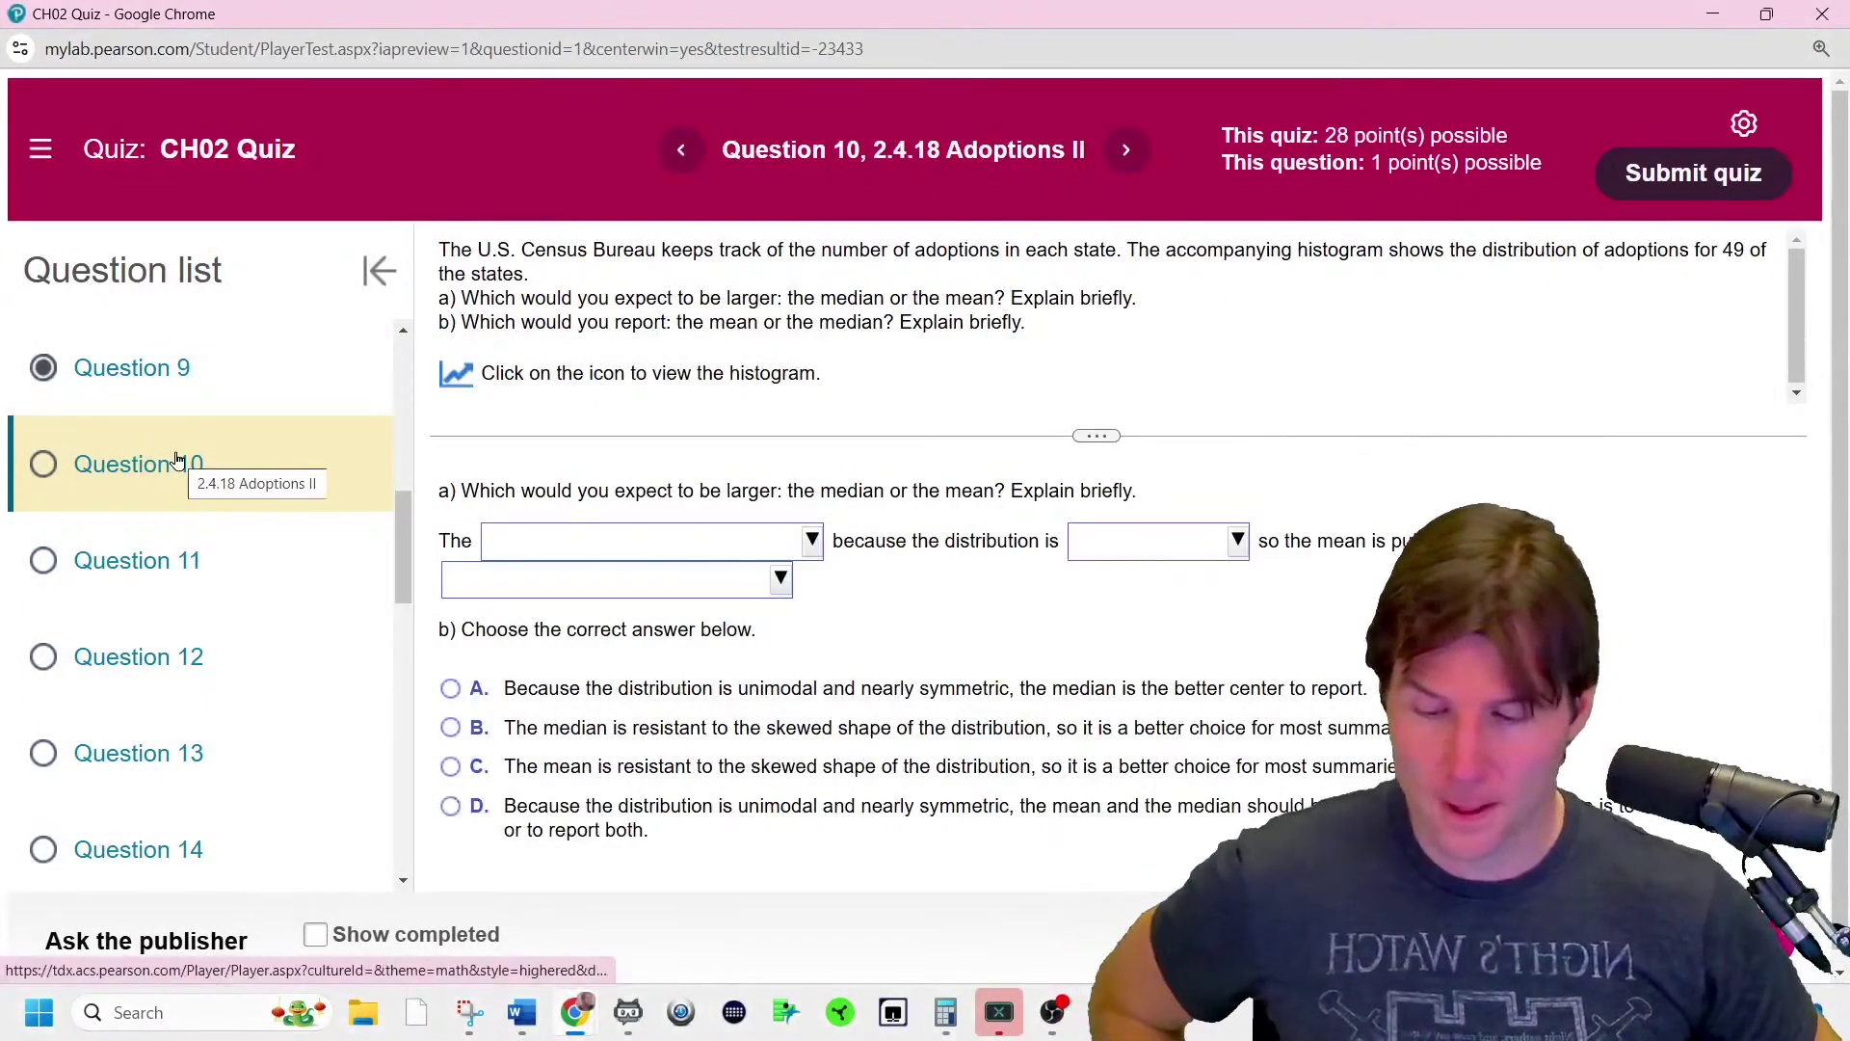
{"action": "left_click", "coordinate": [236, 559]}
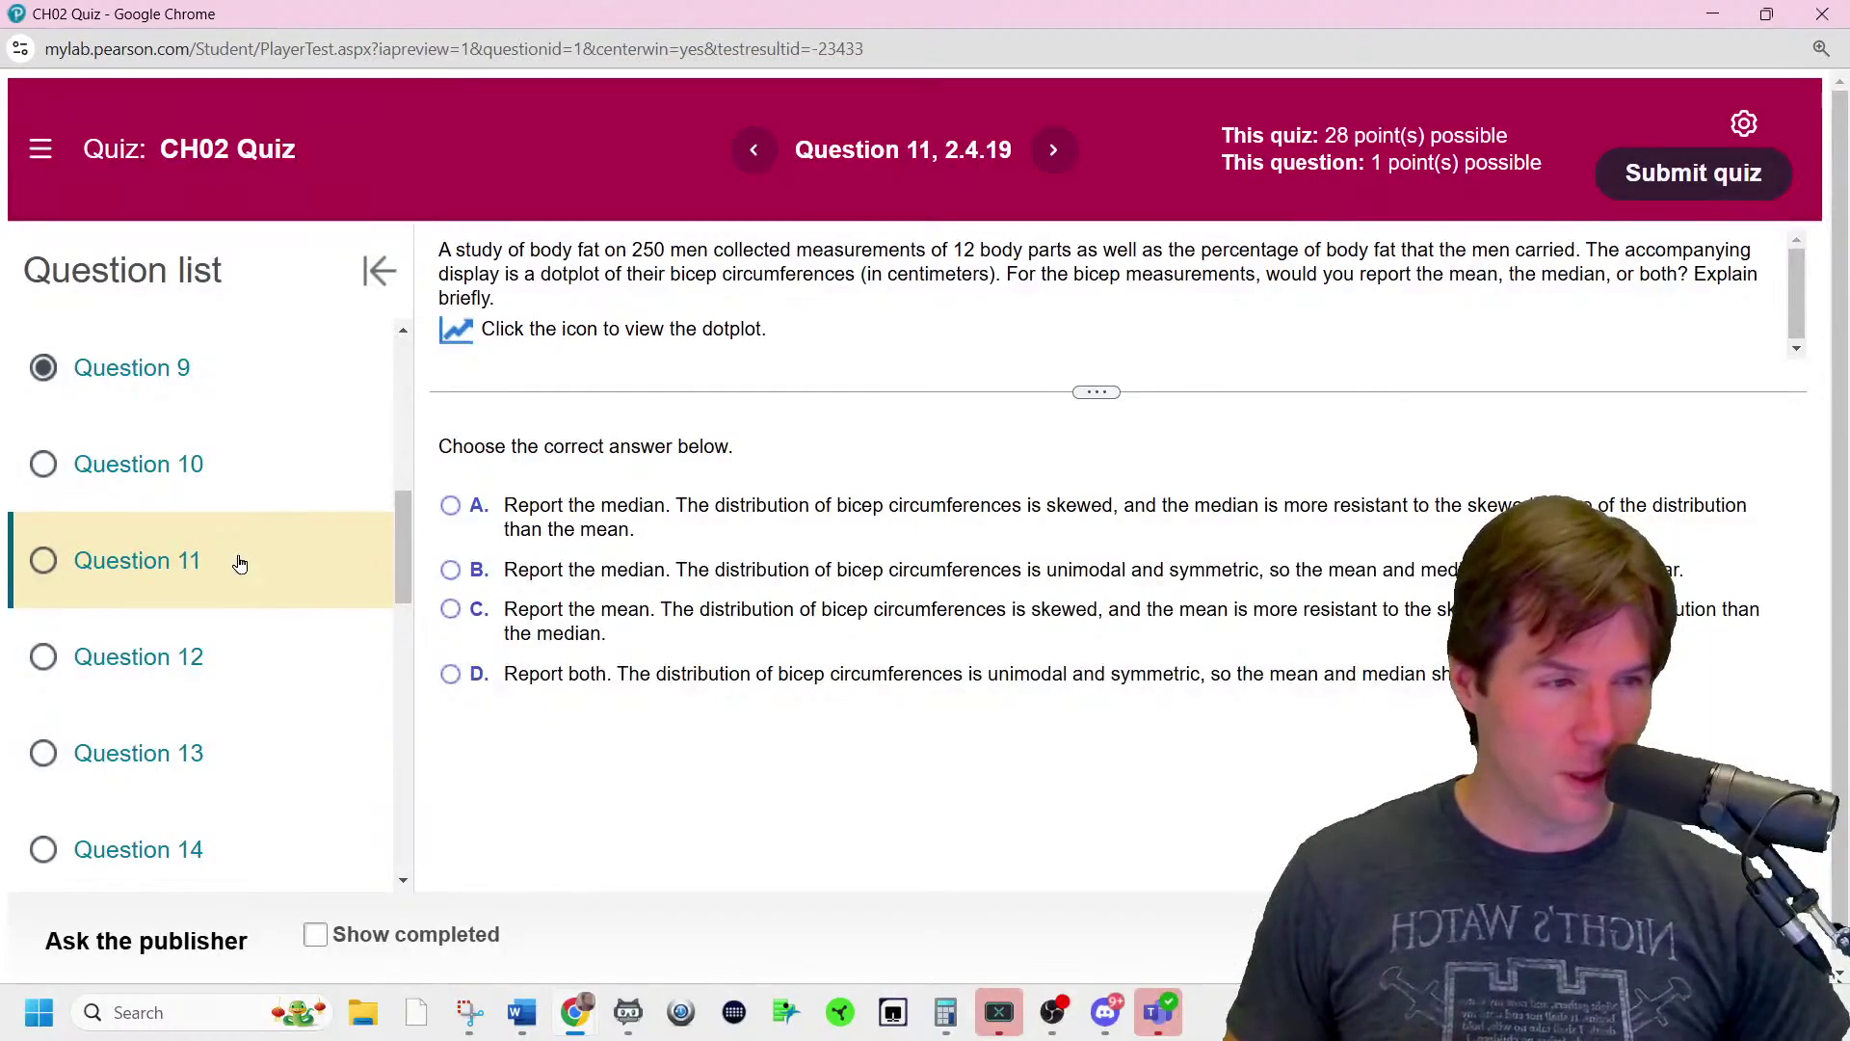
{"action": "left_click", "coordinate": [254, 660]}
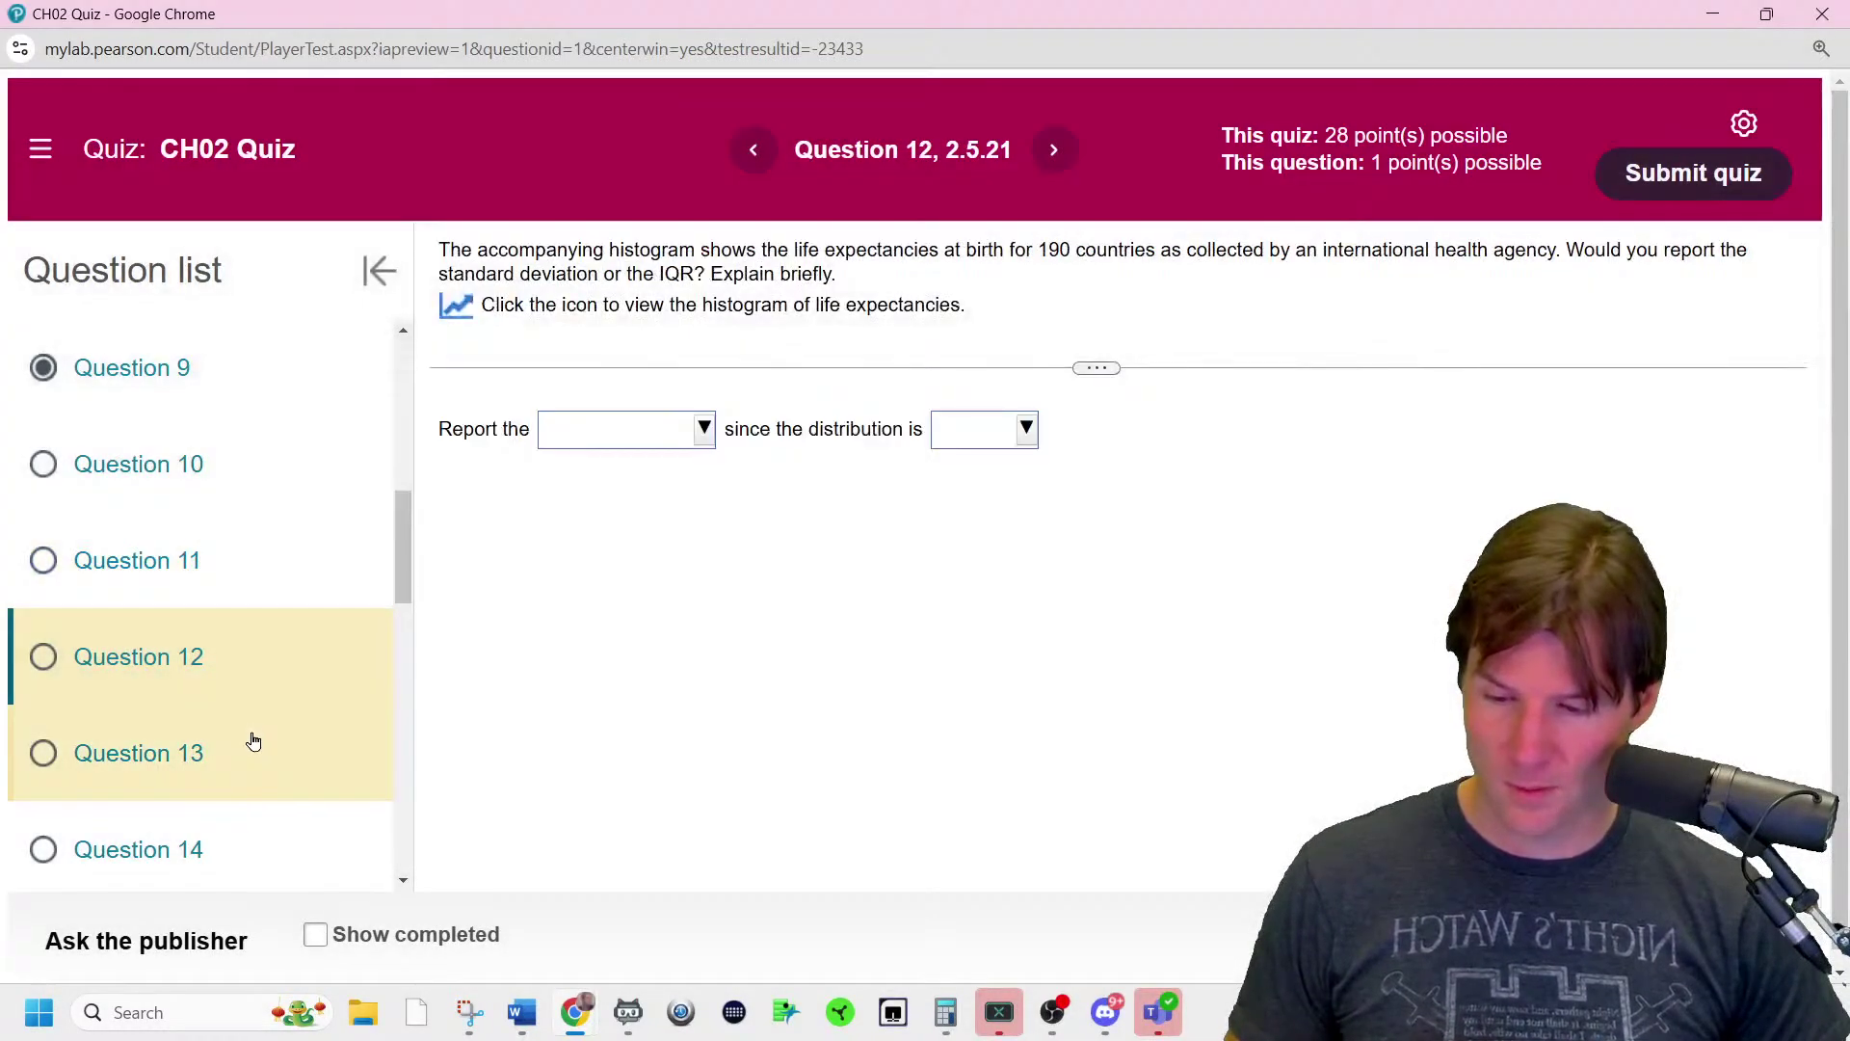
{"action": "left_click", "coordinate": [254, 742]}
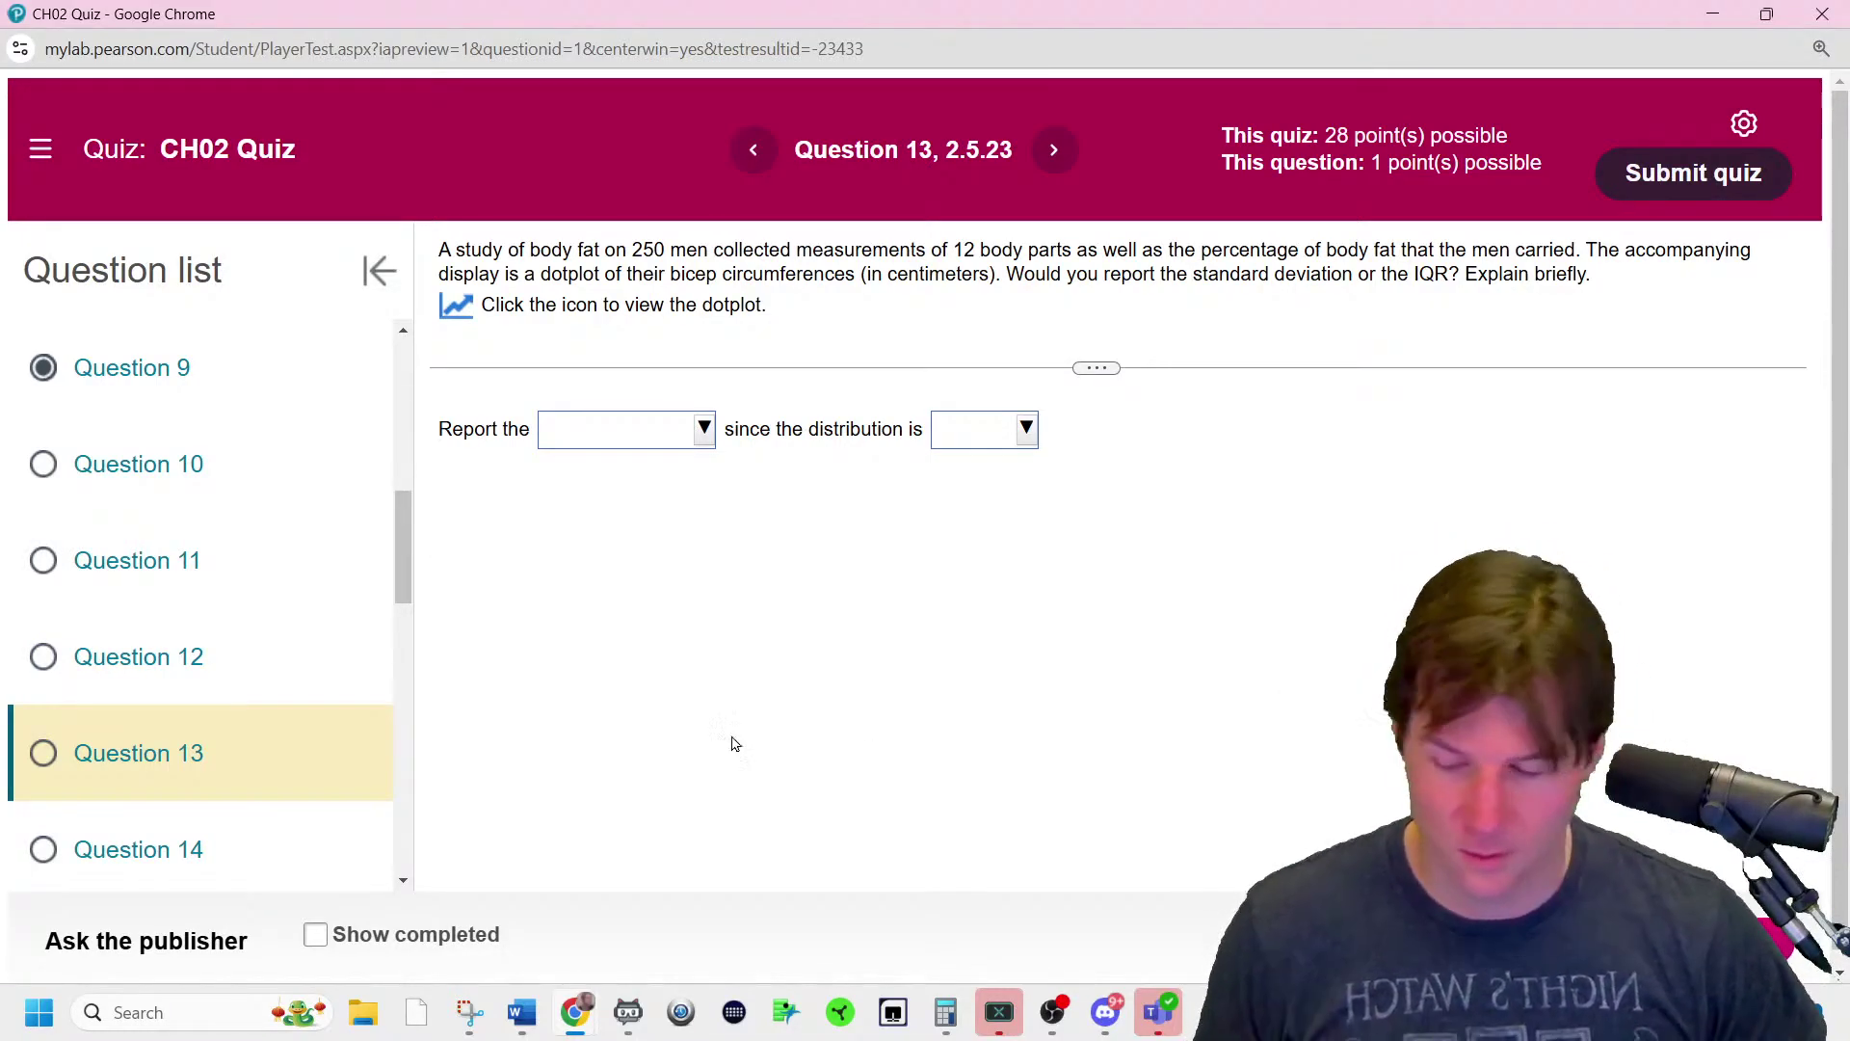
{"action": "scroll", "coordinate": [199, 616], "scroll_direction": "down", "scroll_amount": 3}
{"action": "left_click", "coordinate": [198, 609]}
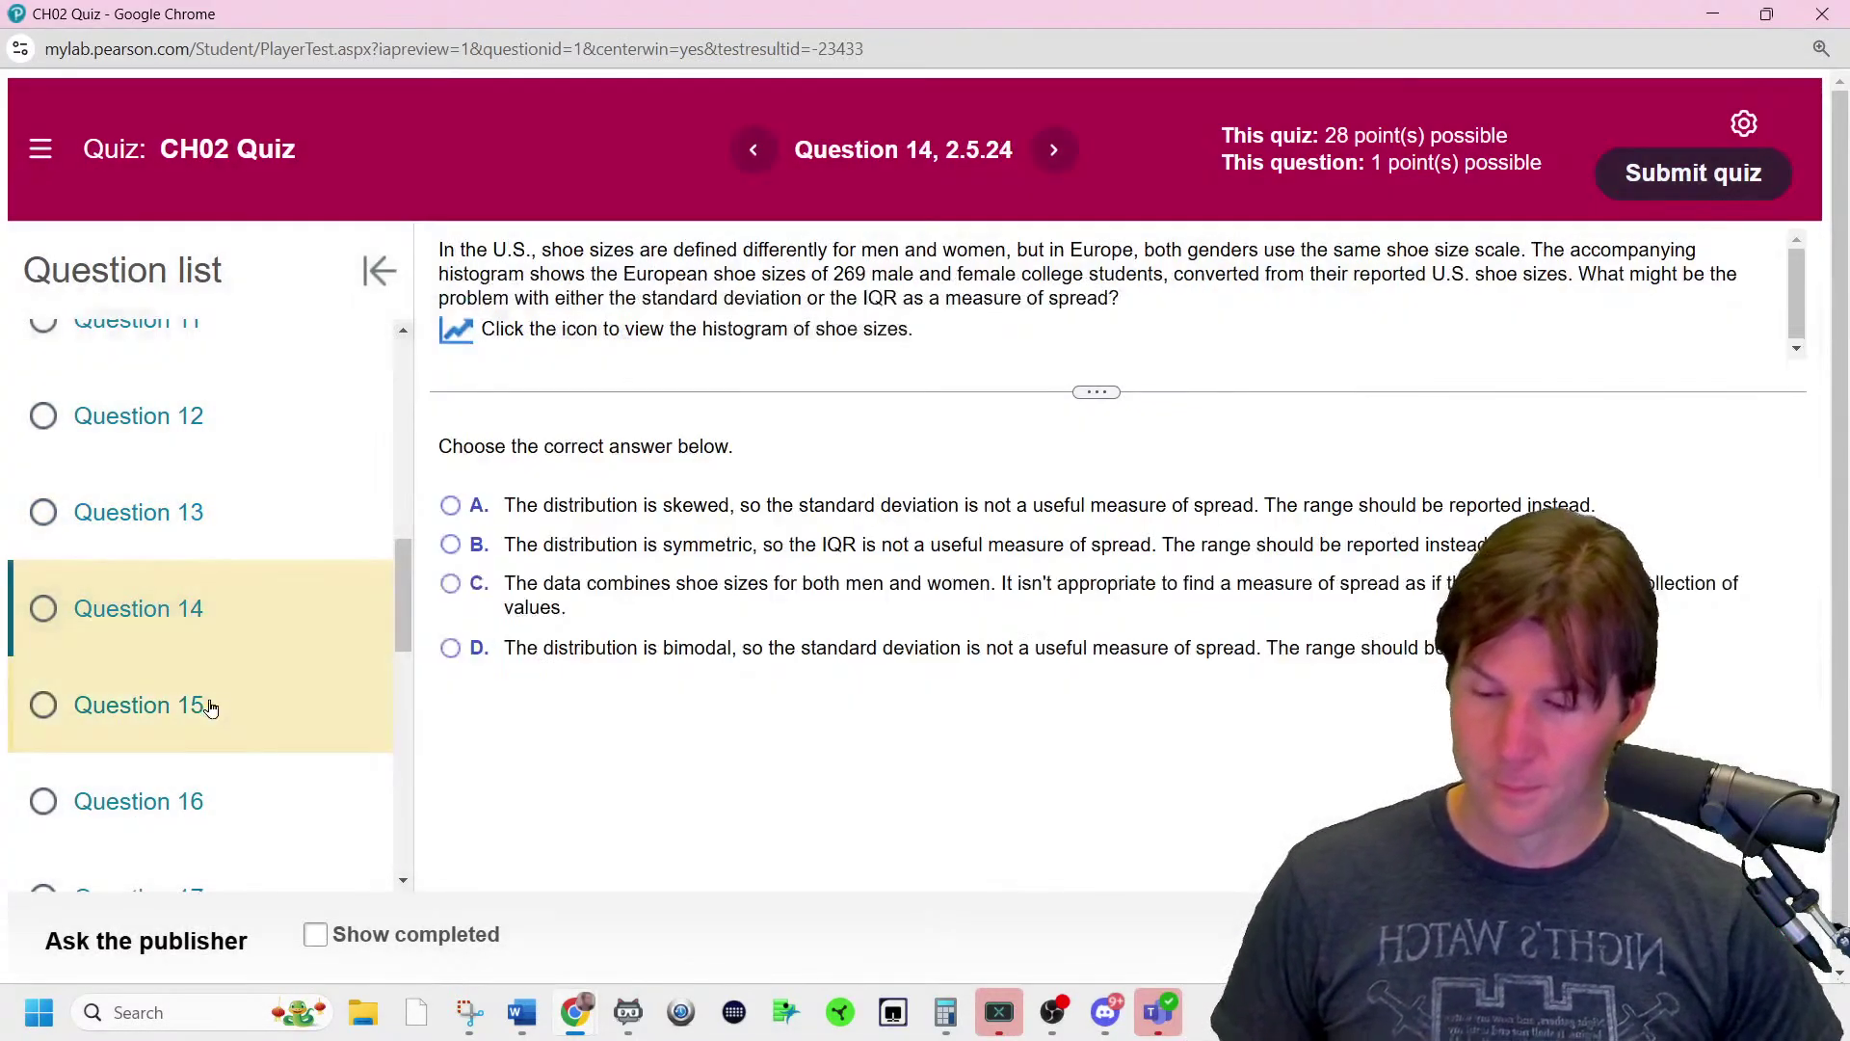
{"action": "left_click", "coordinate": [211, 709]}
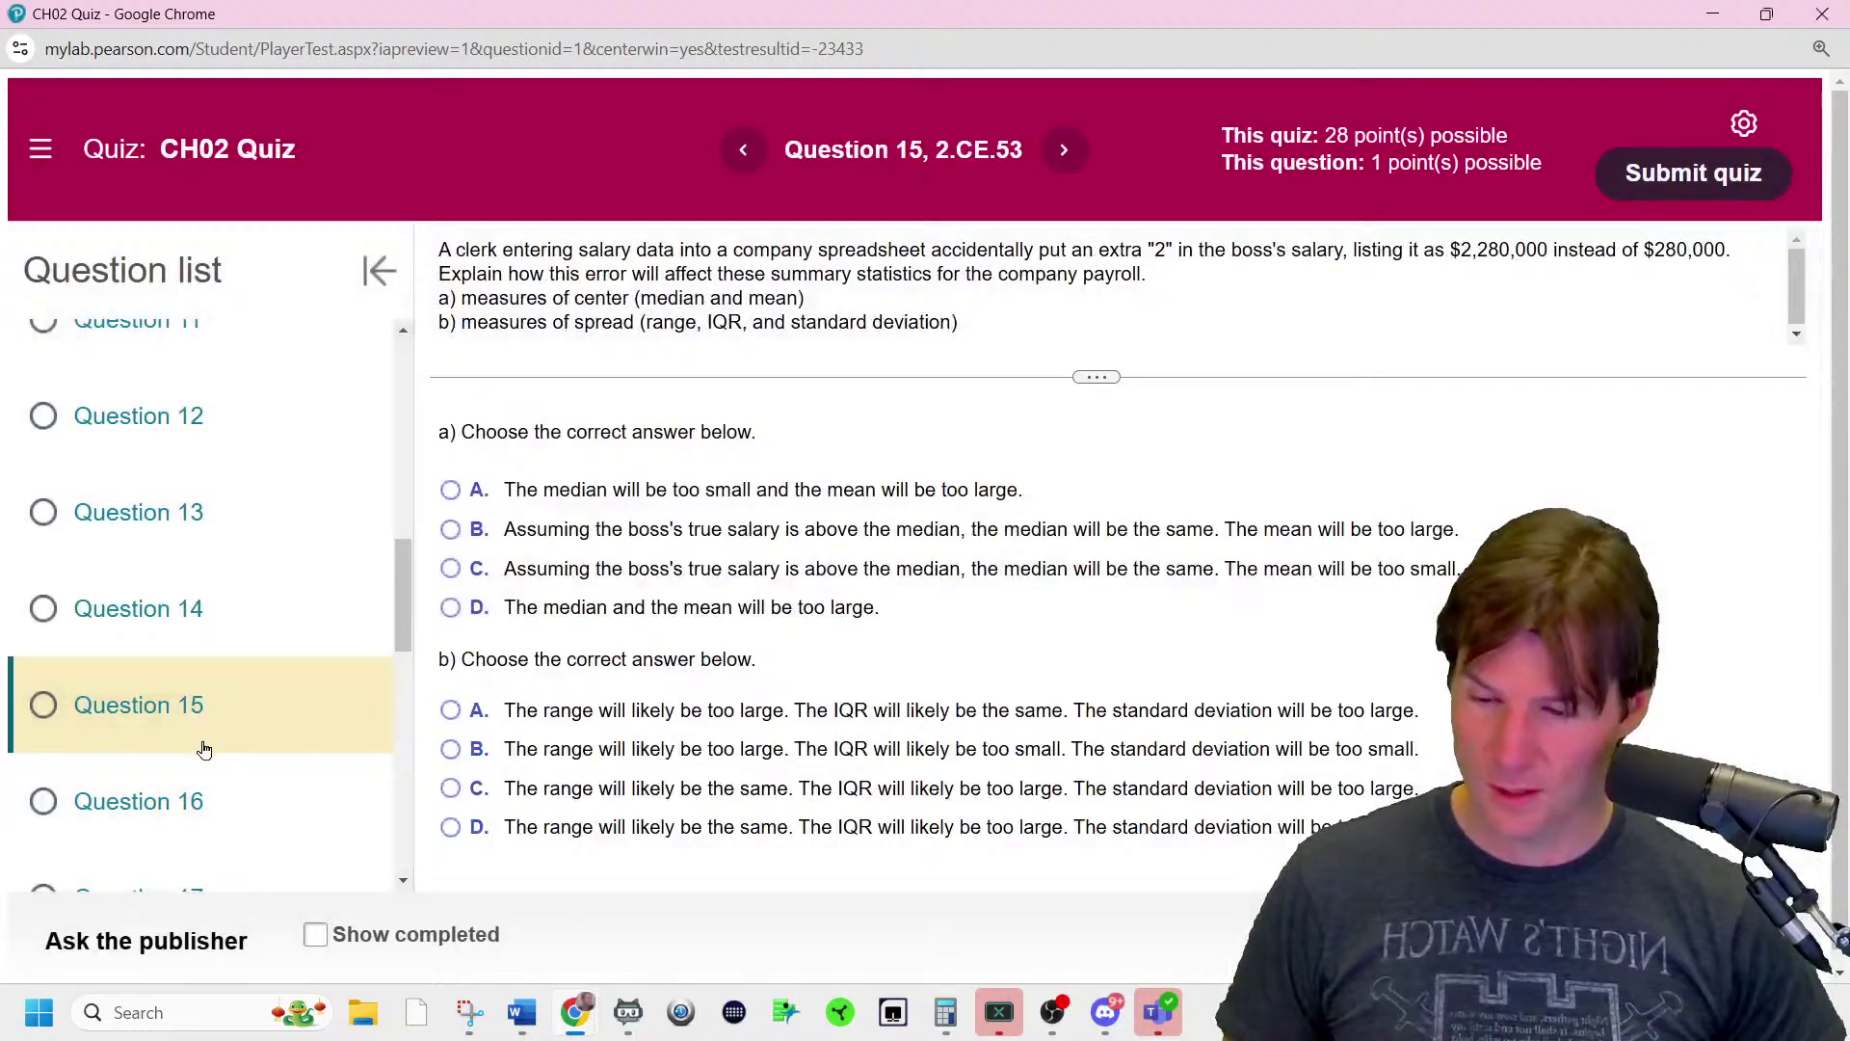
{"action": "left_click", "coordinate": [221, 779]}
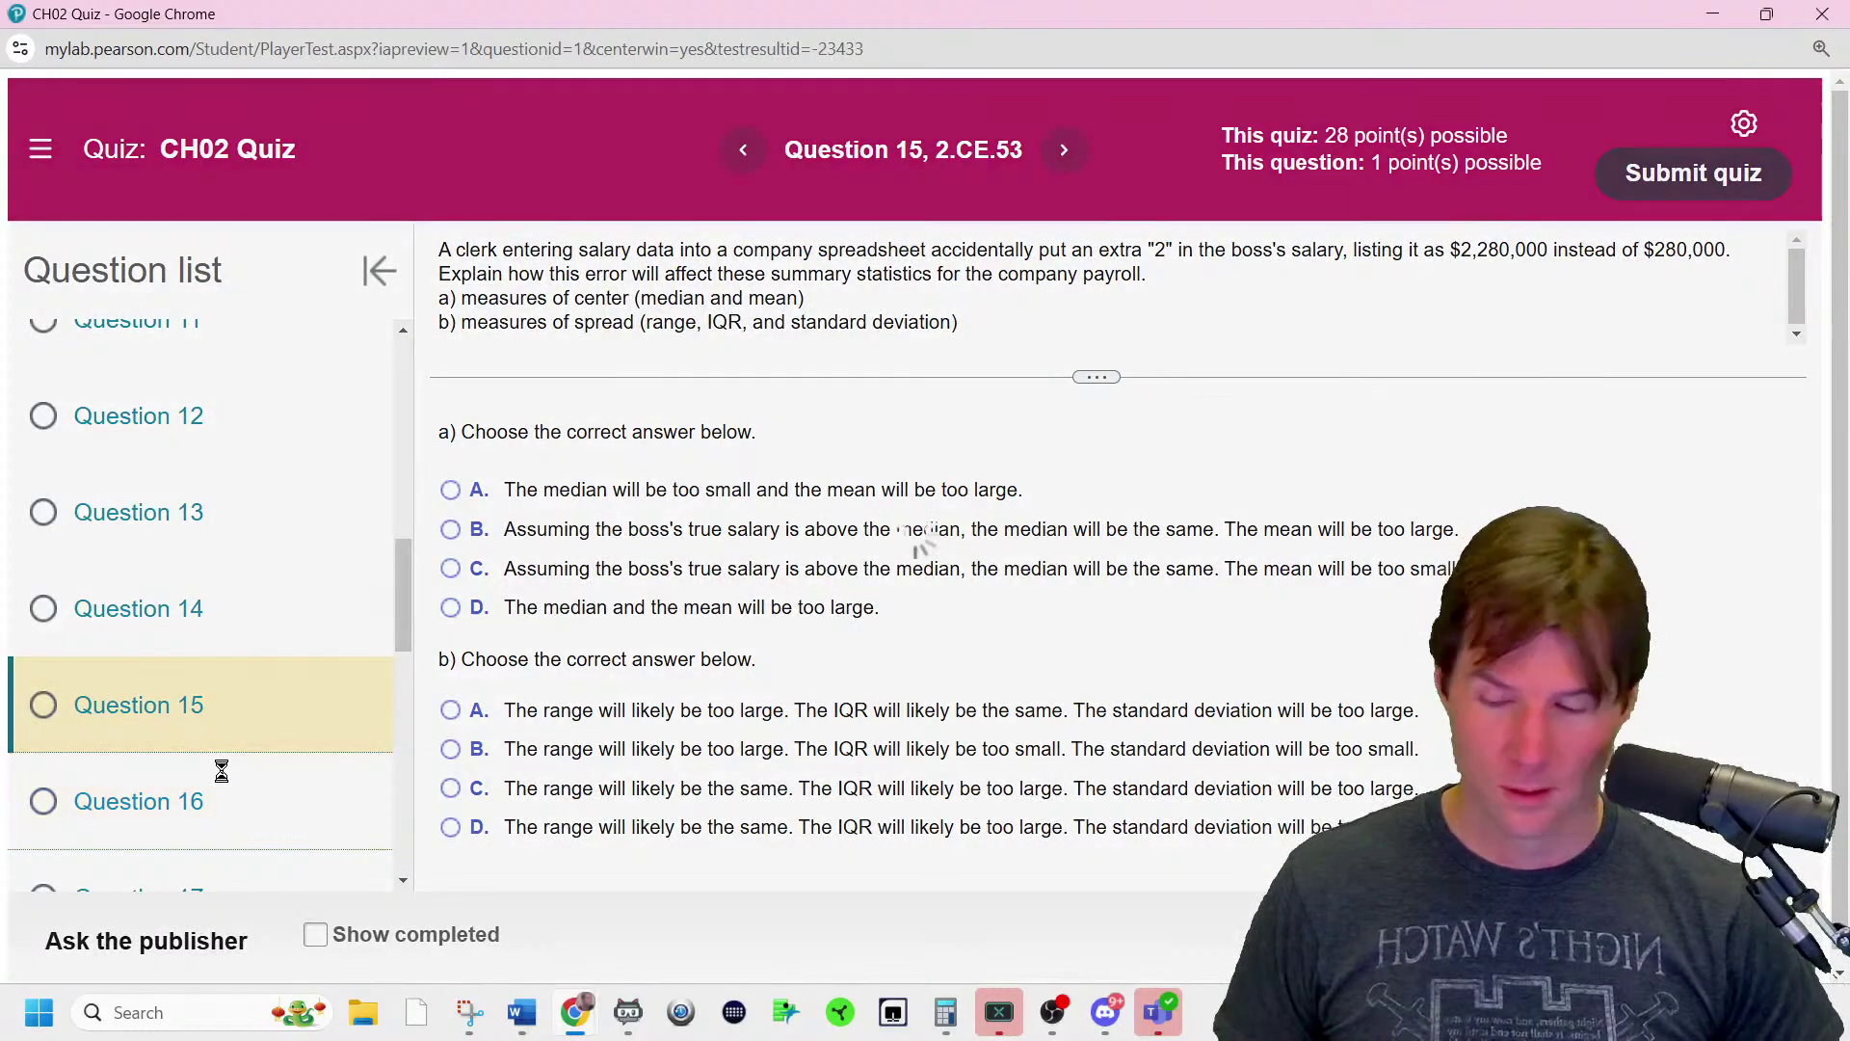
{"action": "left_click", "coordinate": [898, 761]}
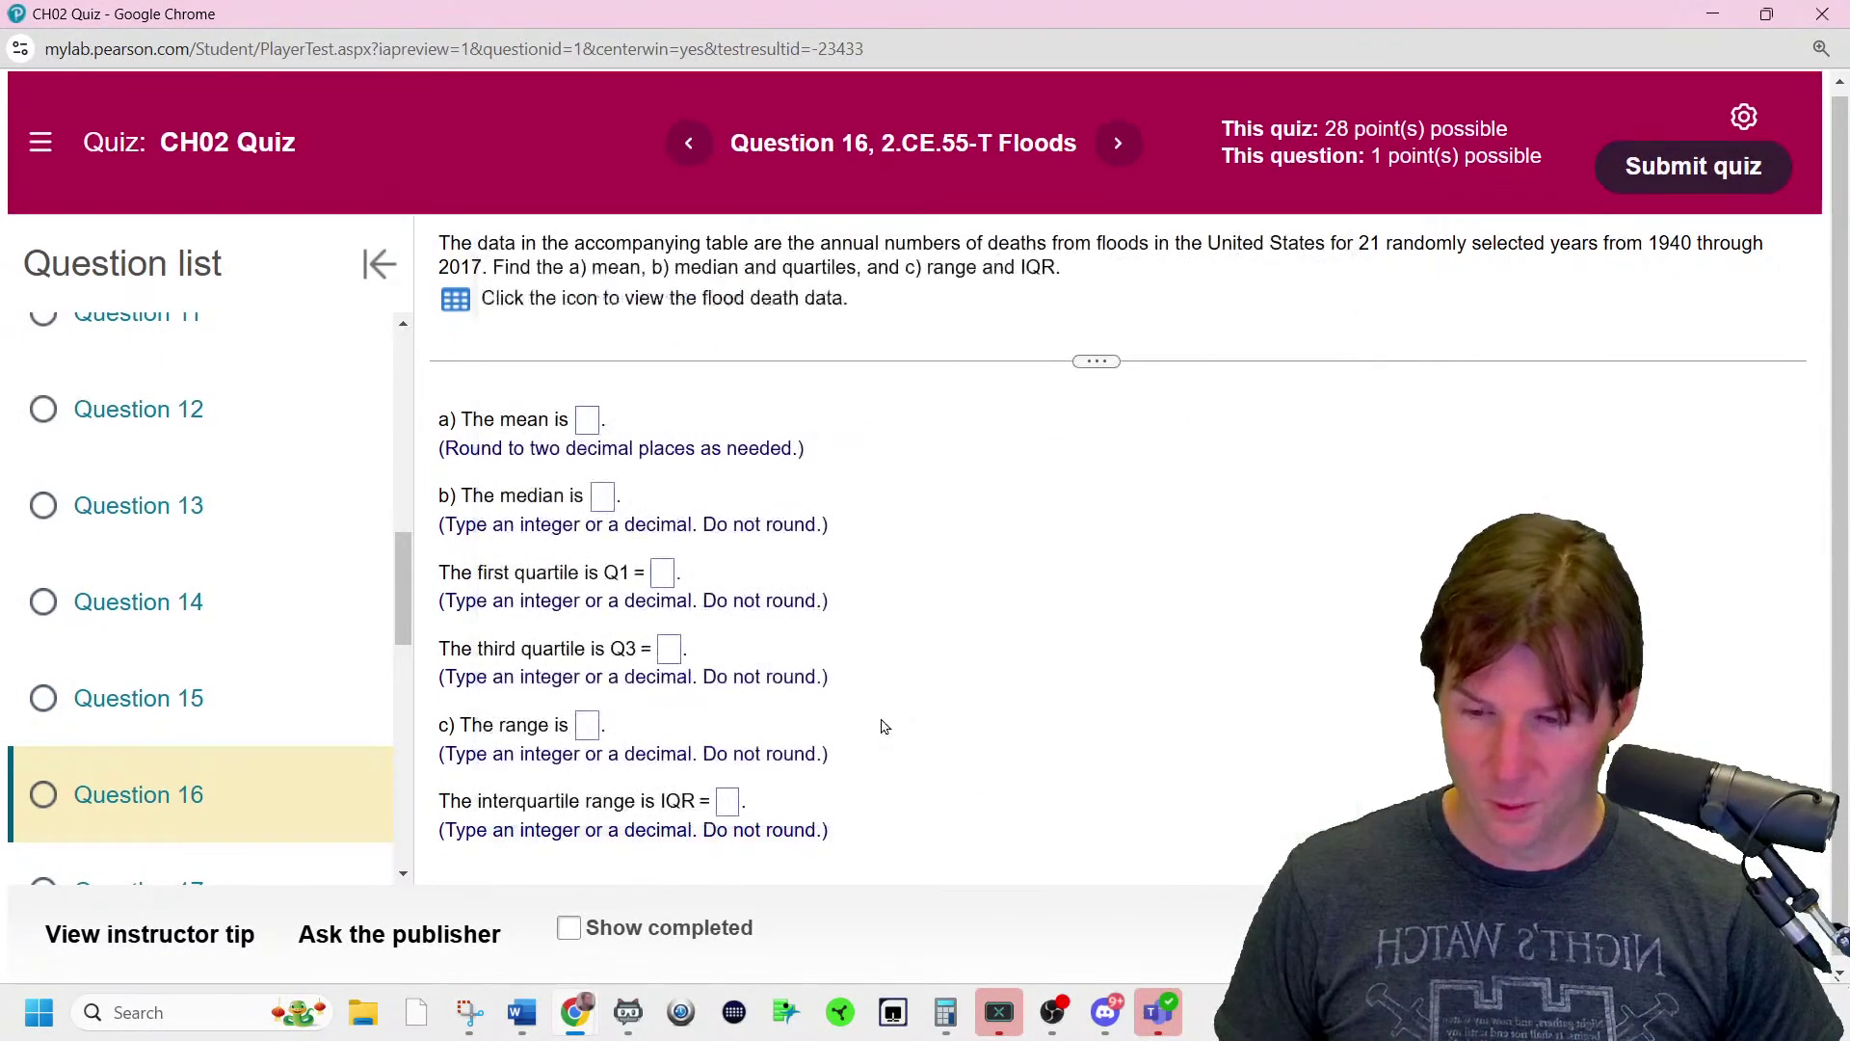
{"action": "left_click", "coordinate": [1119, 144]}
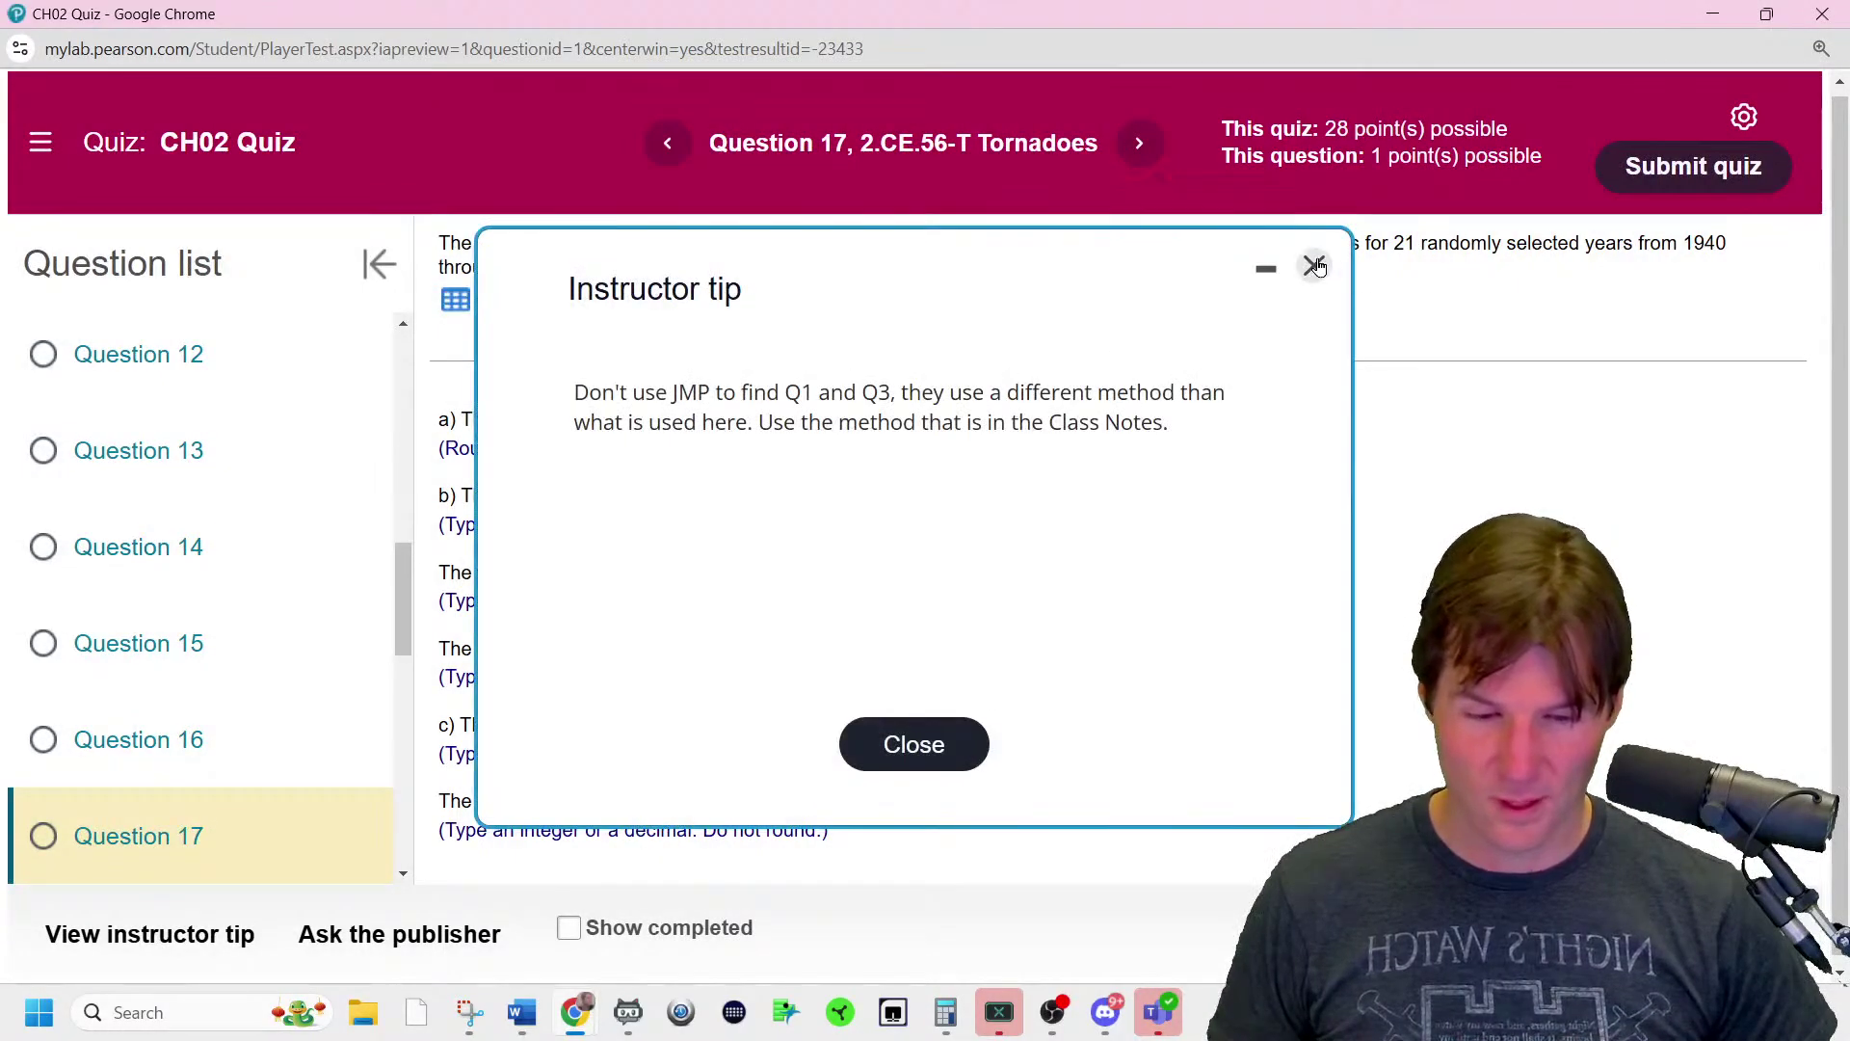
{"action": "left_click", "coordinate": [1314, 264]}
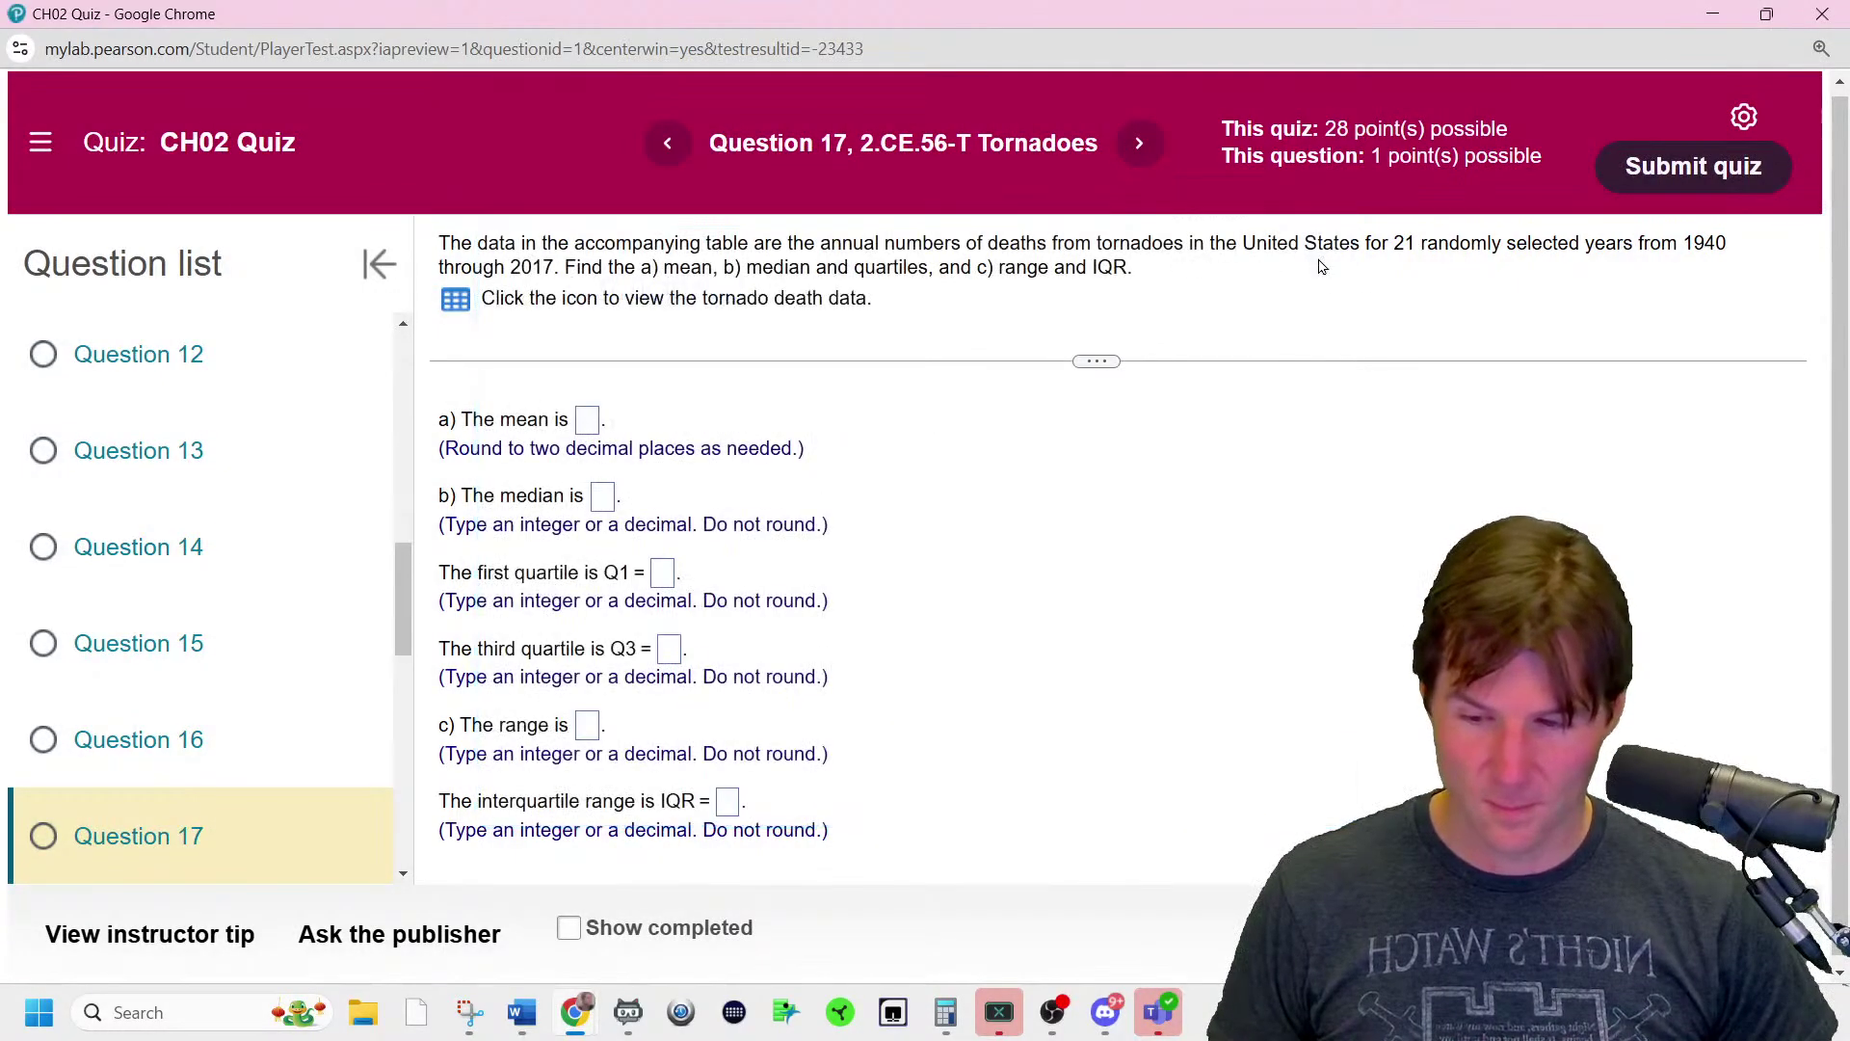
{"action": "left_click", "coordinate": [1138, 144]}
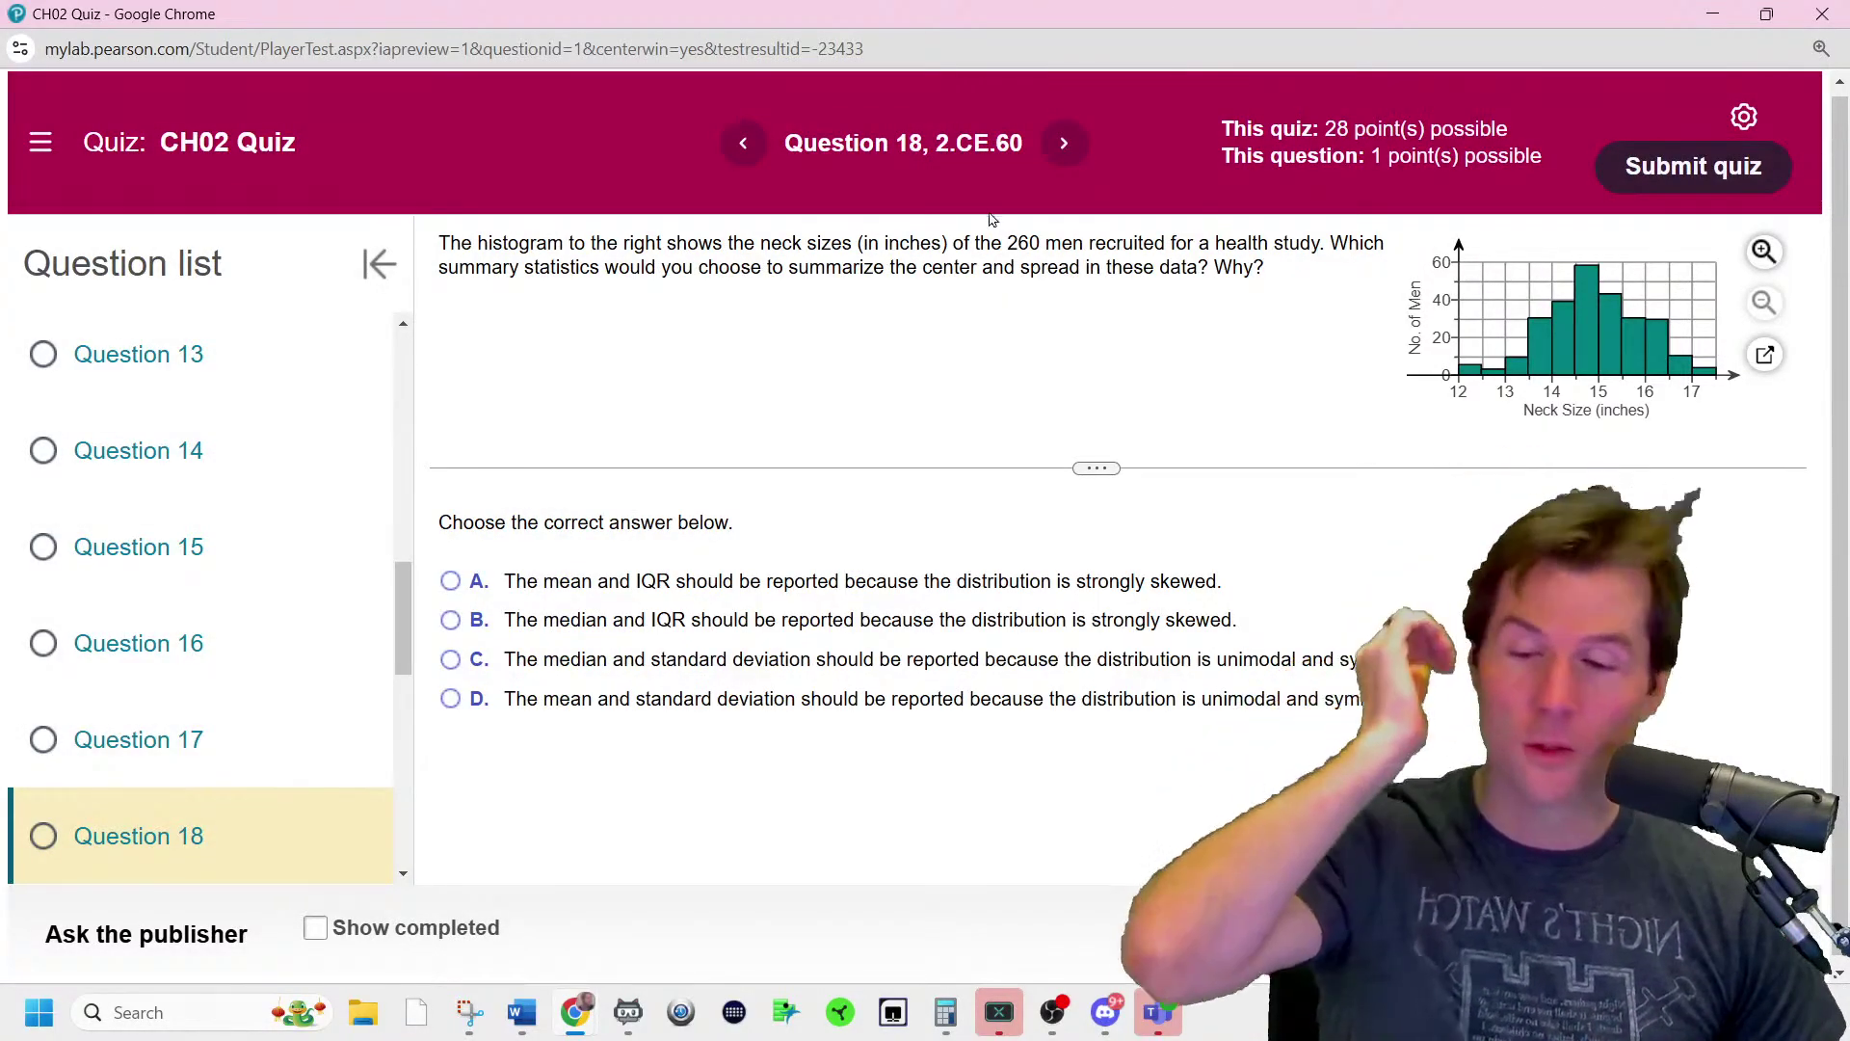
{"action": "left_click", "coordinate": [173, 558]}
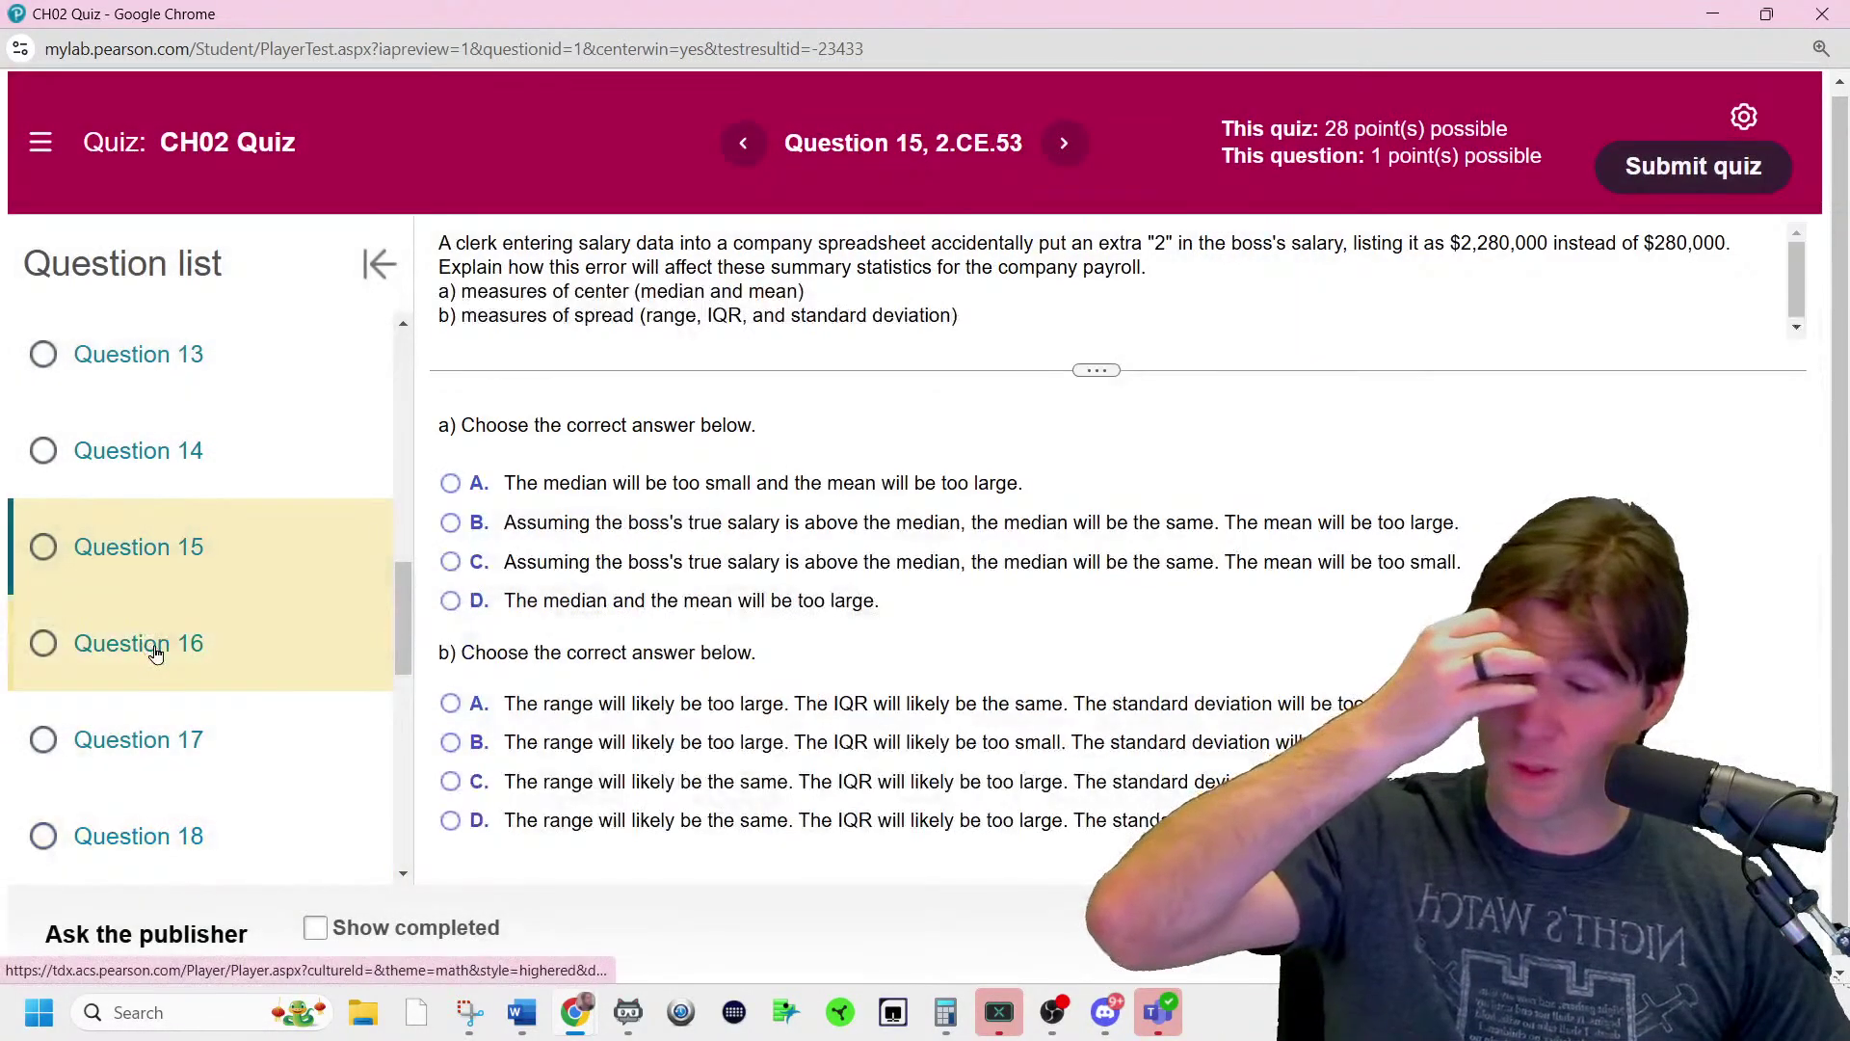
{"action": "left_click", "coordinate": [154, 654]}
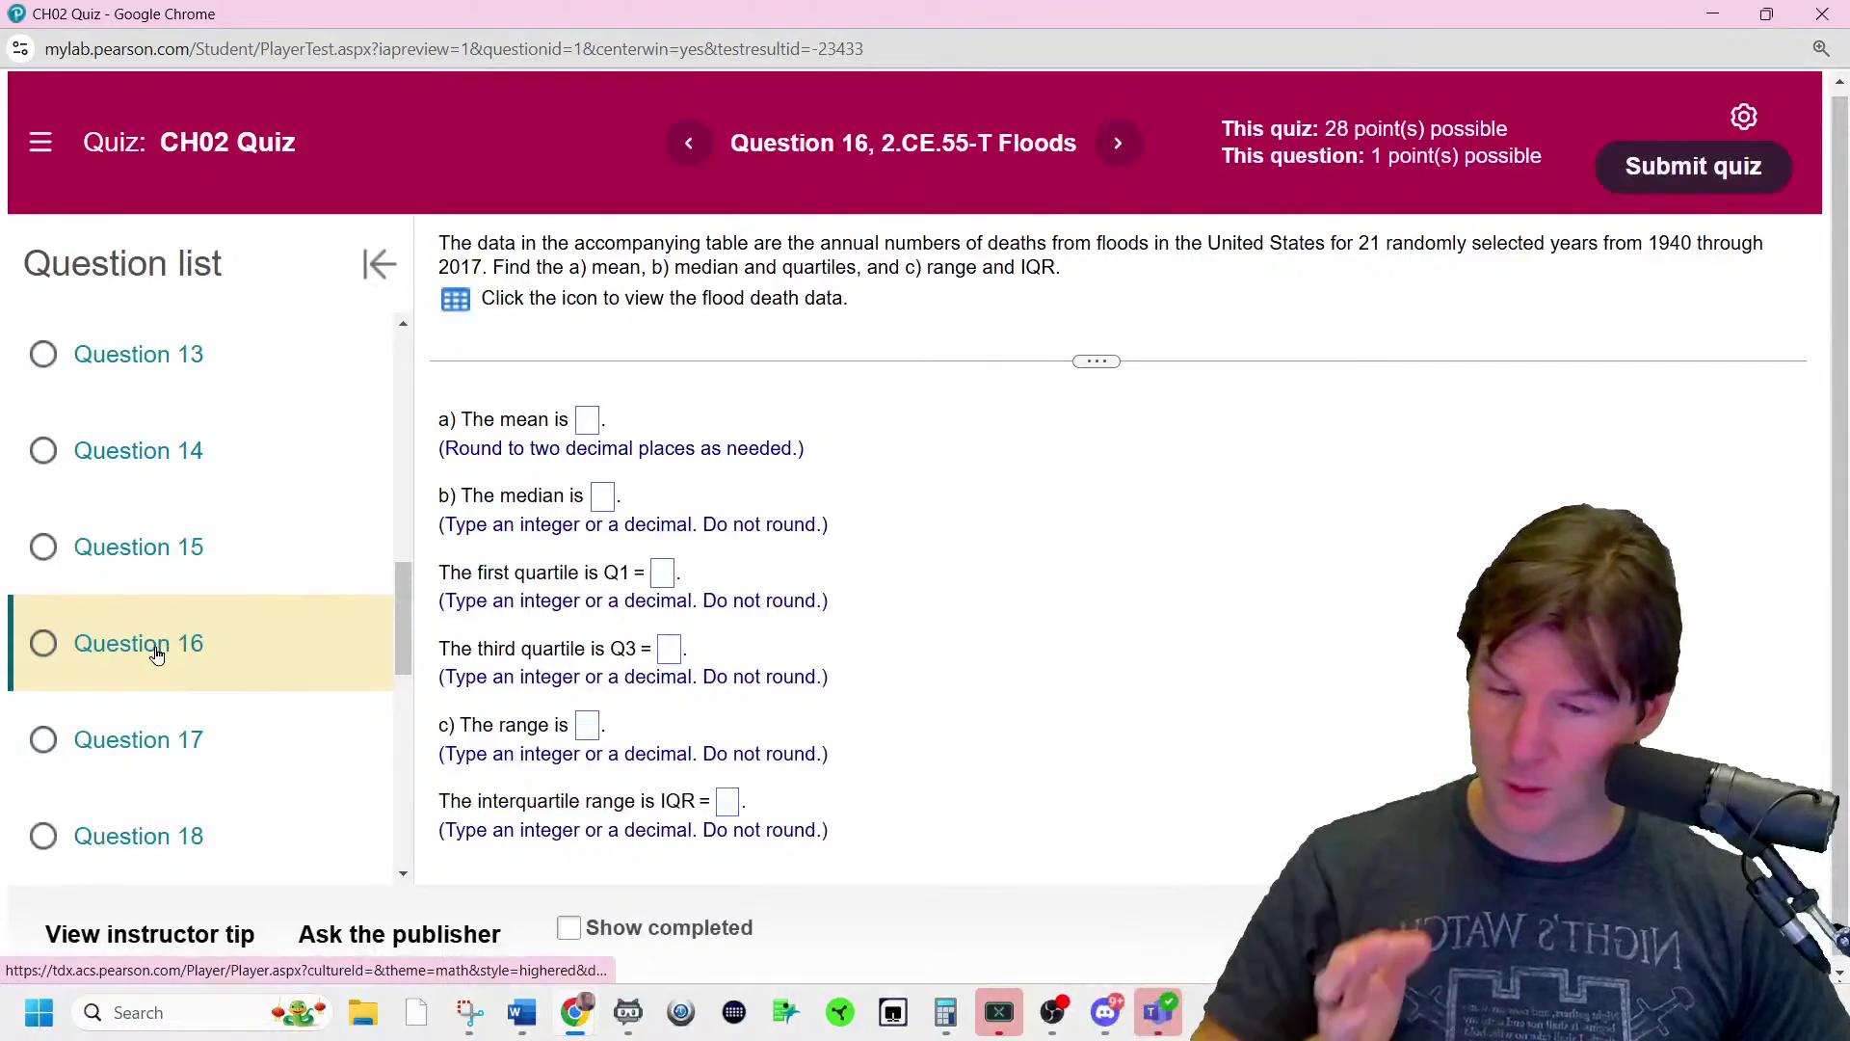
- Open the shoe size histogram of question 14 and snip it into a maximized Snipping Tool window
{"action": "left_click", "coordinate": [204, 497]}
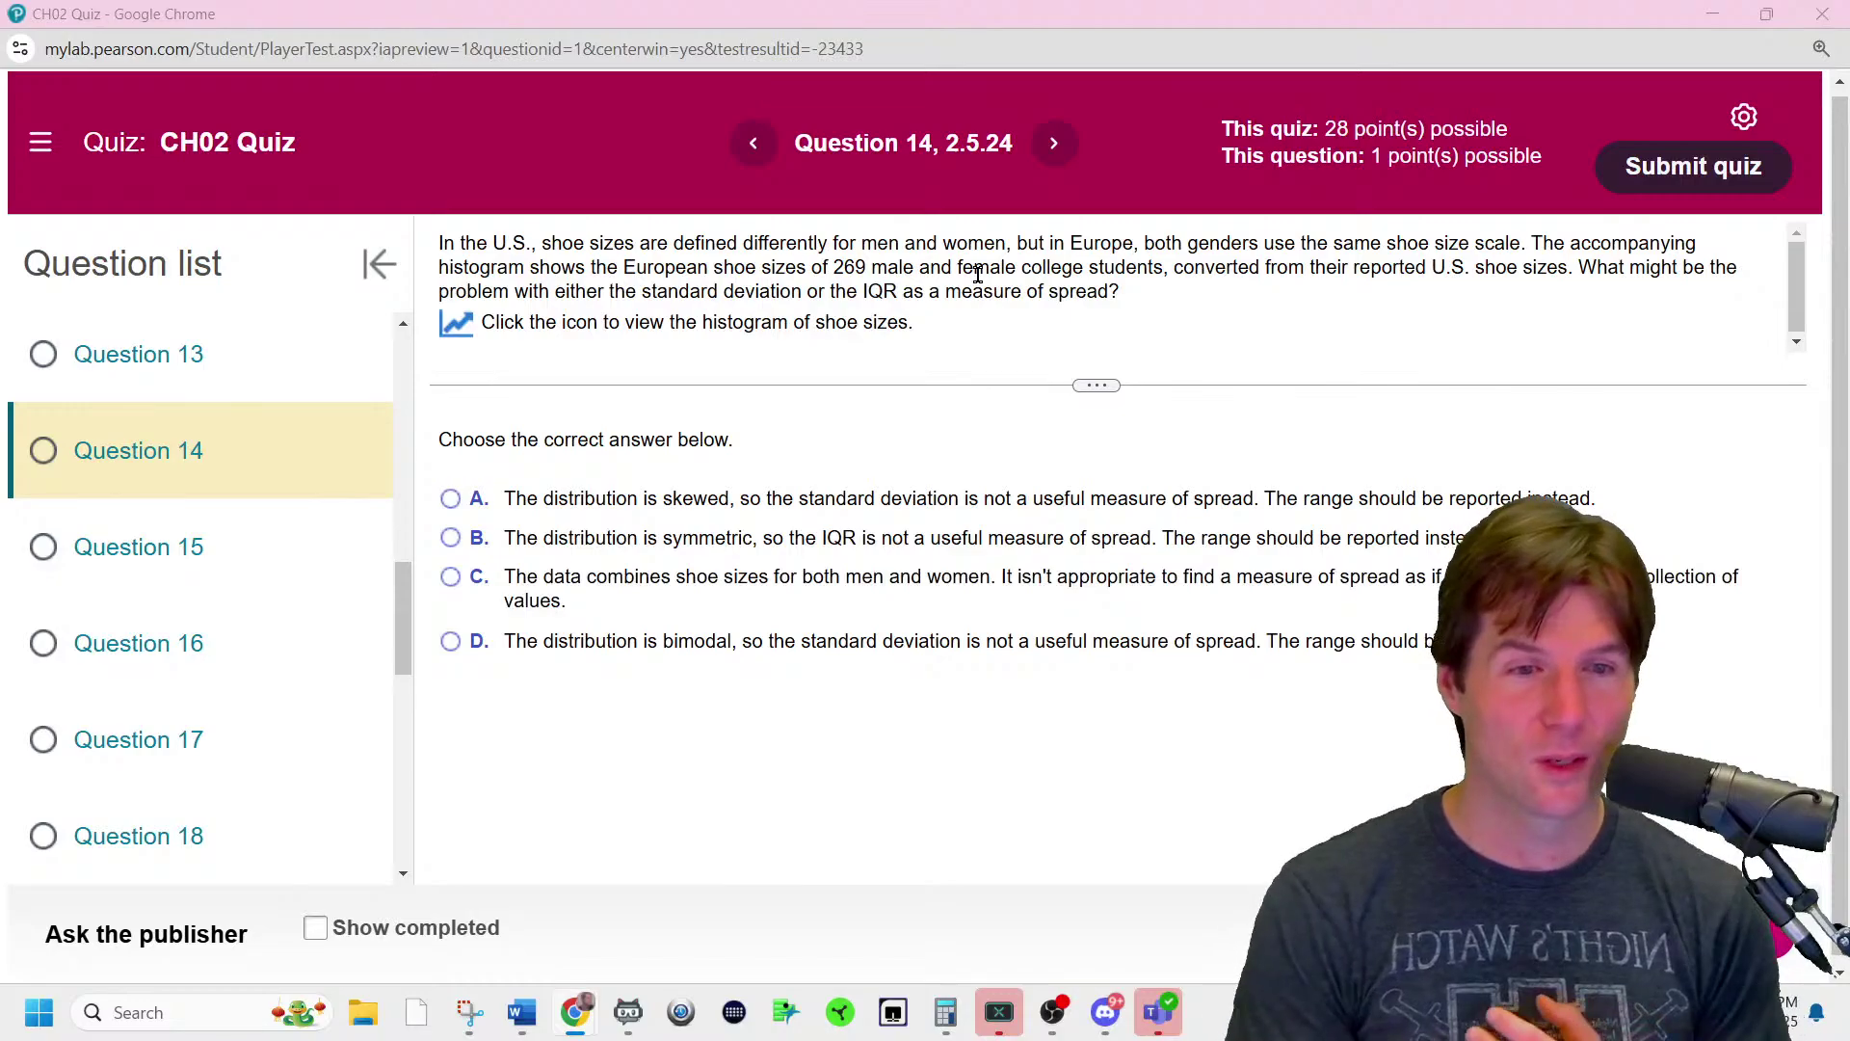
{"action": "left_click", "coordinate": [457, 326]}
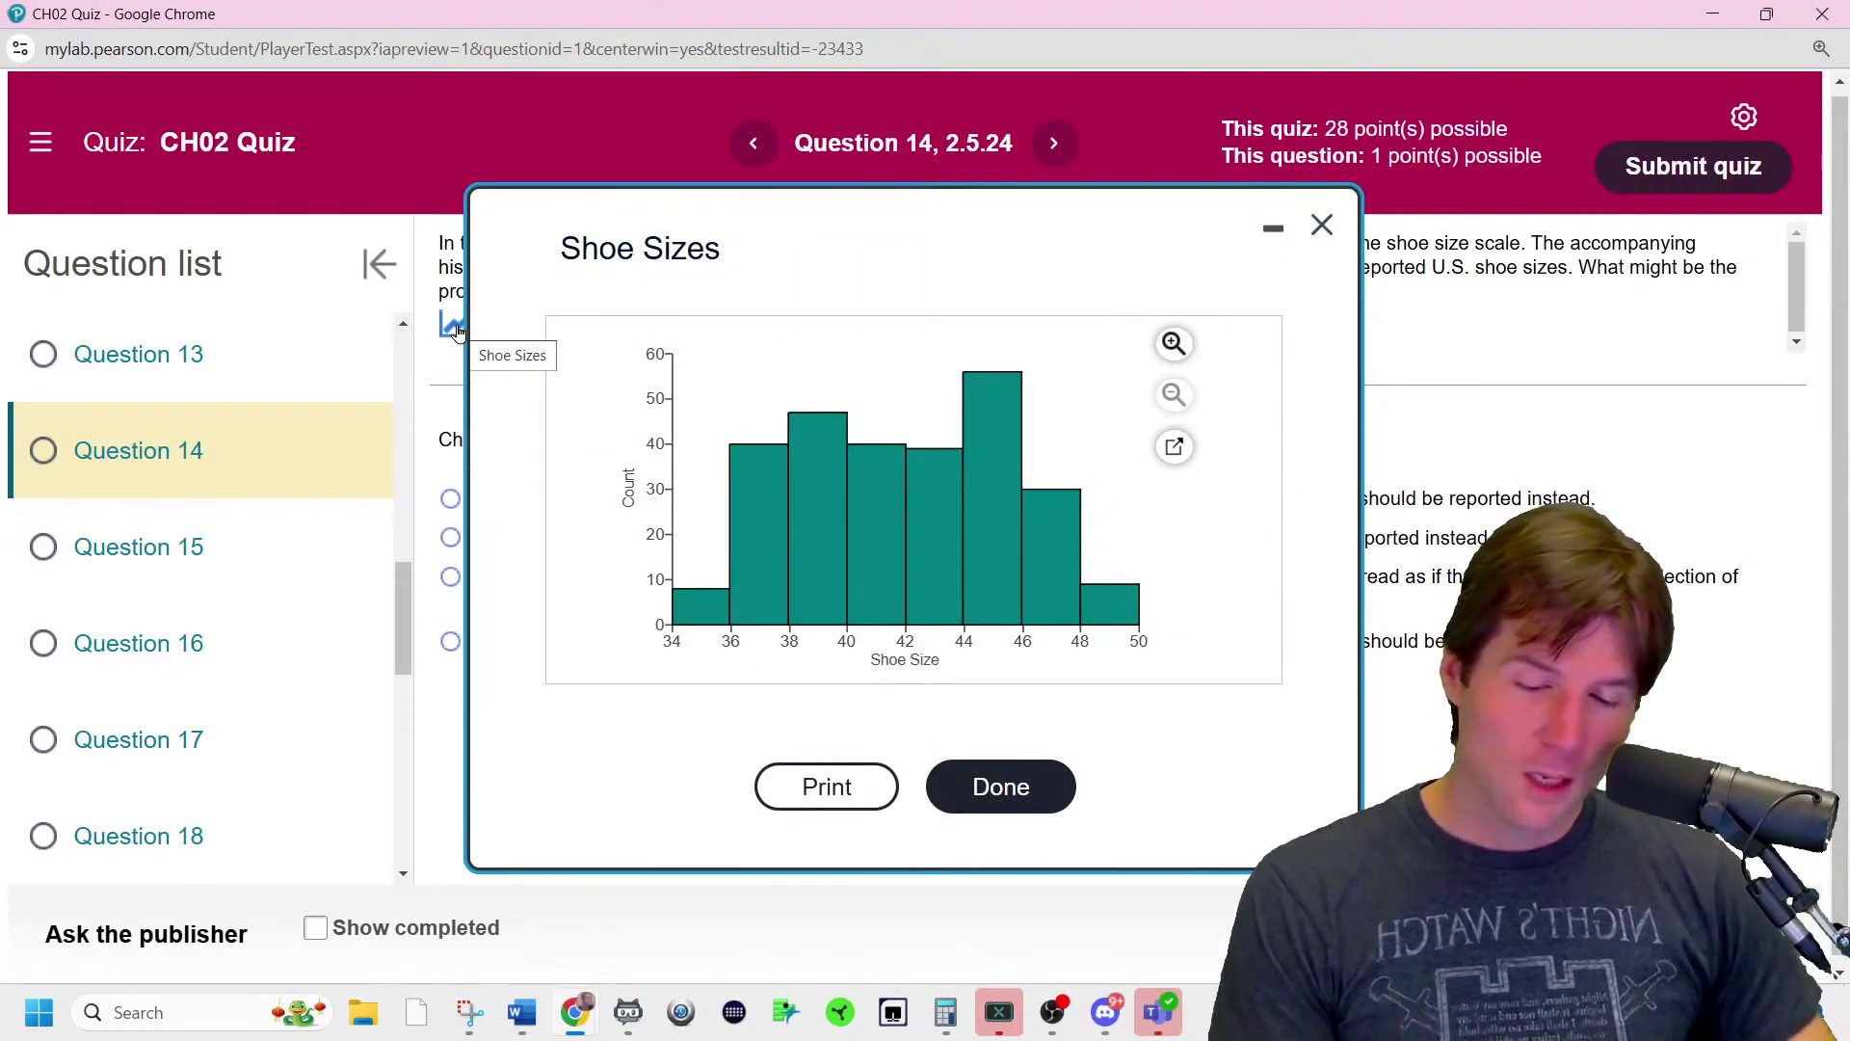
{"action": "left_click", "coordinate": [472, 1020]}
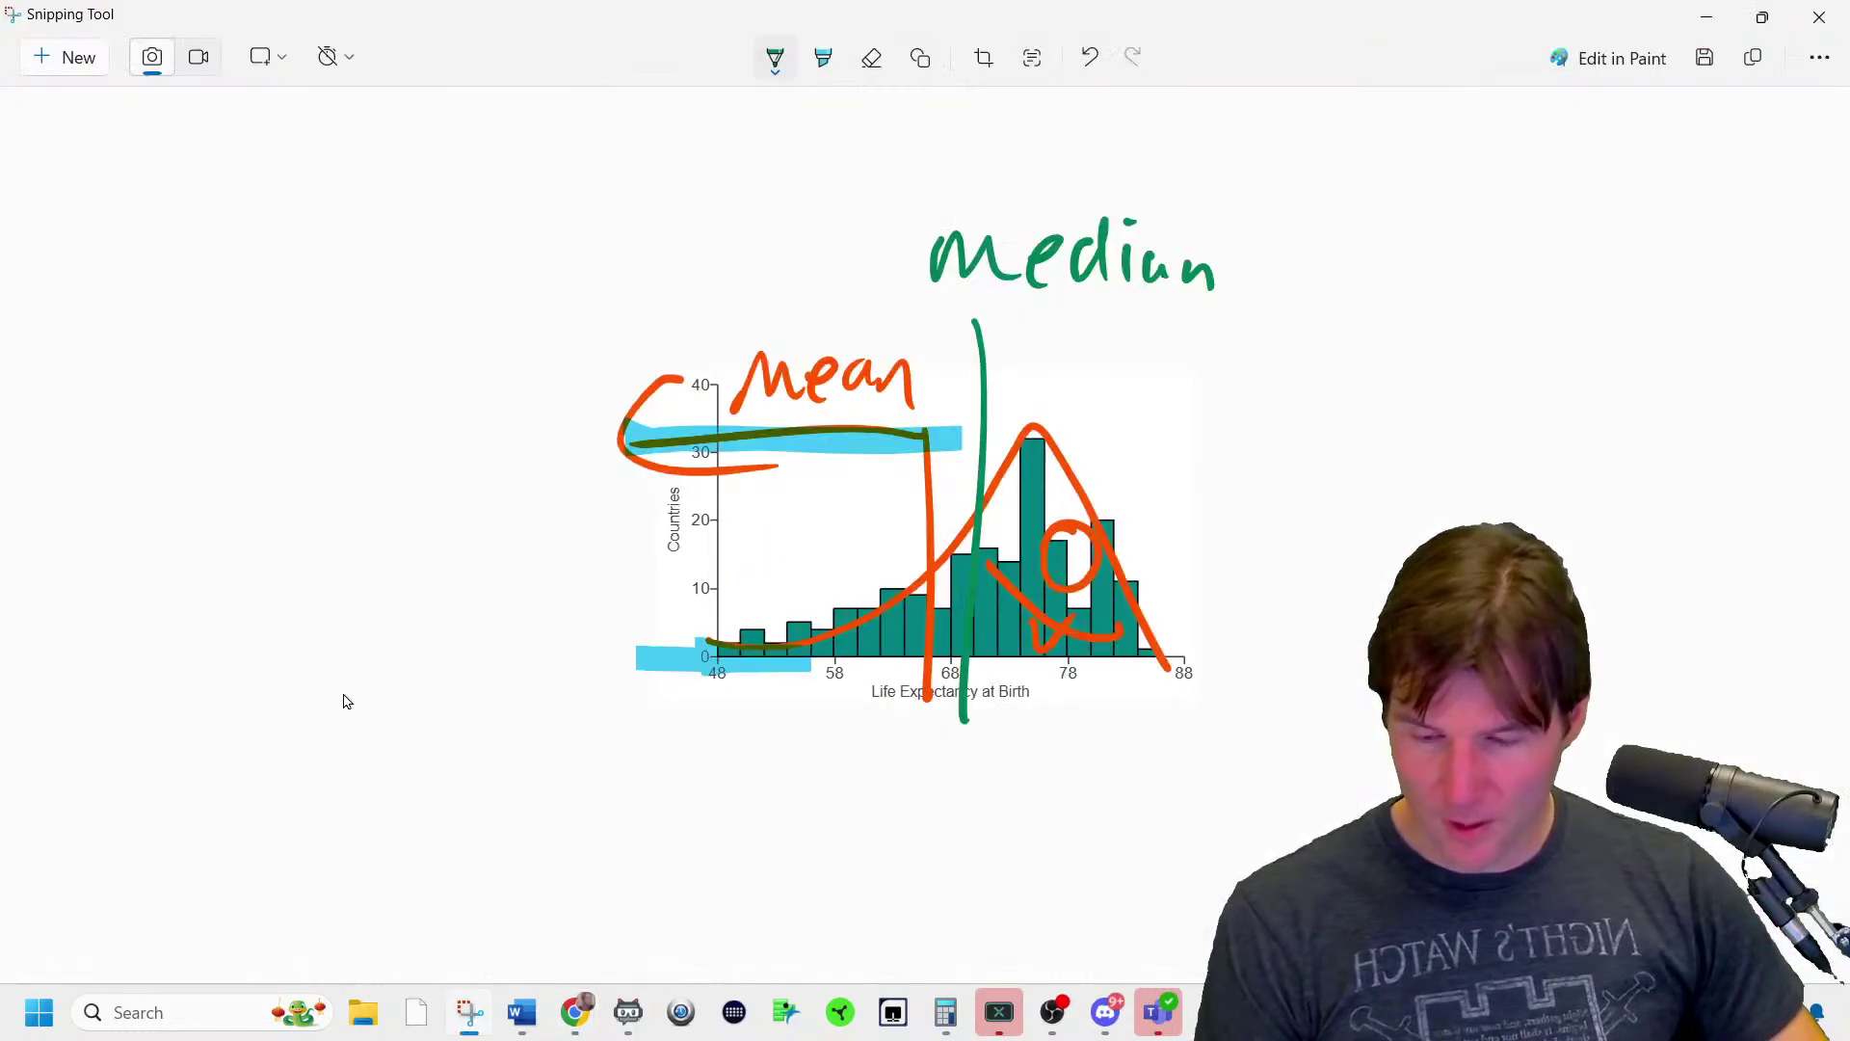
{"action": "left_click", "coordinate": [63, 57]}
{"action": "left_click_drag", "start_coordinate": [596, 333], "coordinate": [1150, 673]}
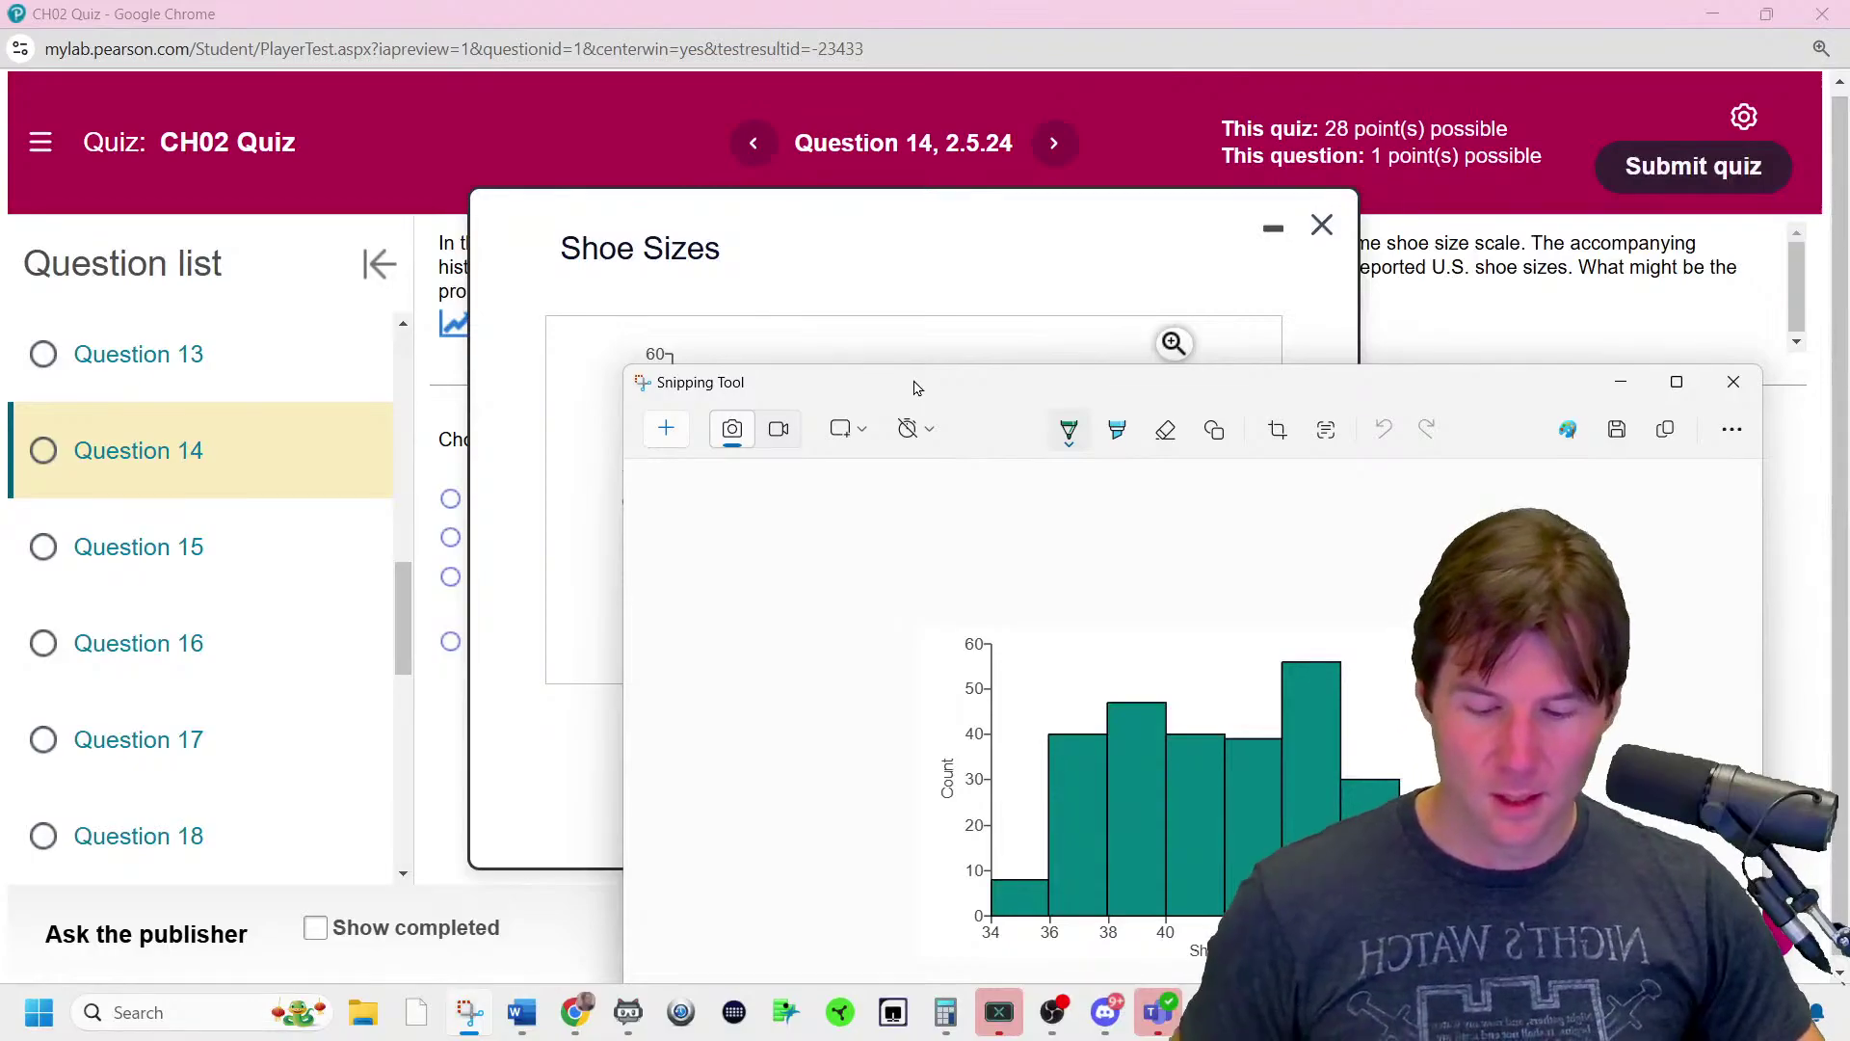
{"action": "double_click", "coordinate": [916, 388]}
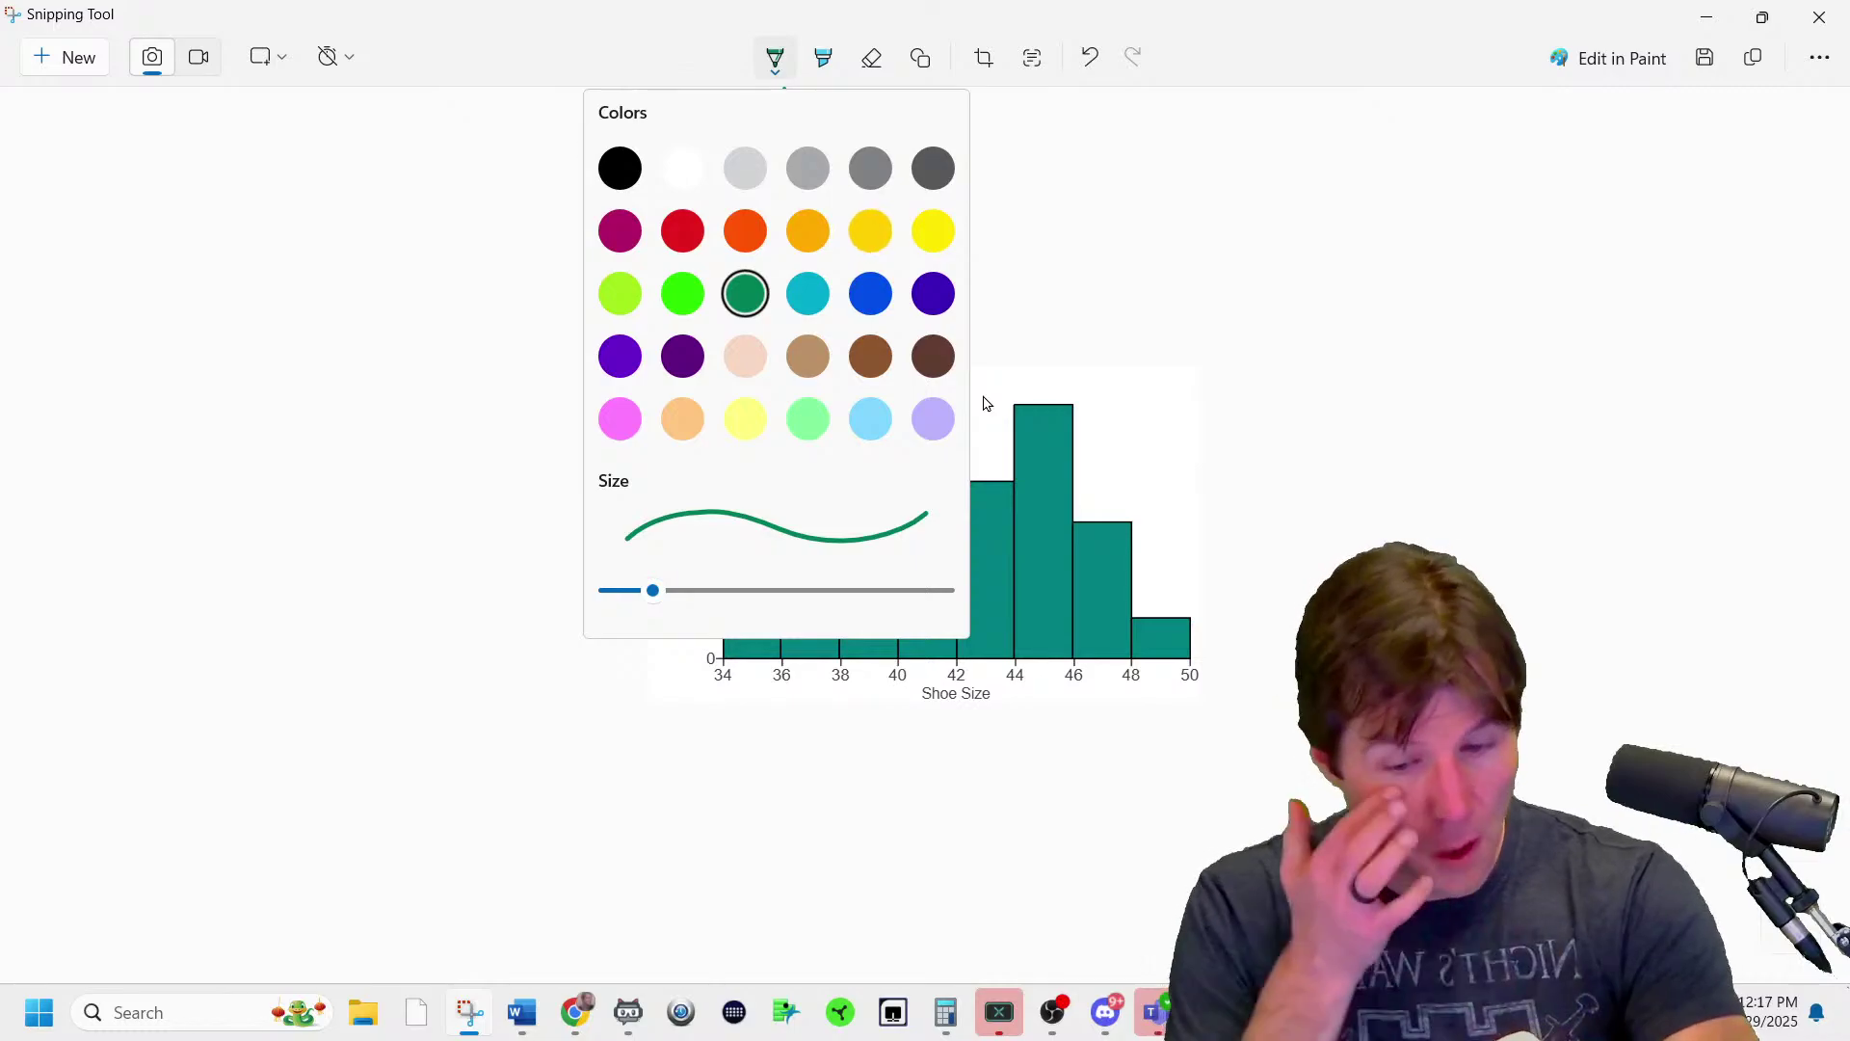
- Draw a yellow curve peaking near 39 and a turquoise curve peaking near 45 over the histogram, and circle where they cross
{"action": "left_click", "coordinate": [864, 228]}
{"action": "mouse_move", "coordinate": [713, 674]}
{"action": "left_mouse_down"}
{"action": "mouse_move", "coordinate": [781, 550]}
{"action": "mouse_move", "coordinate": [1211, 667]}
{"action": "left_mouse_up"}
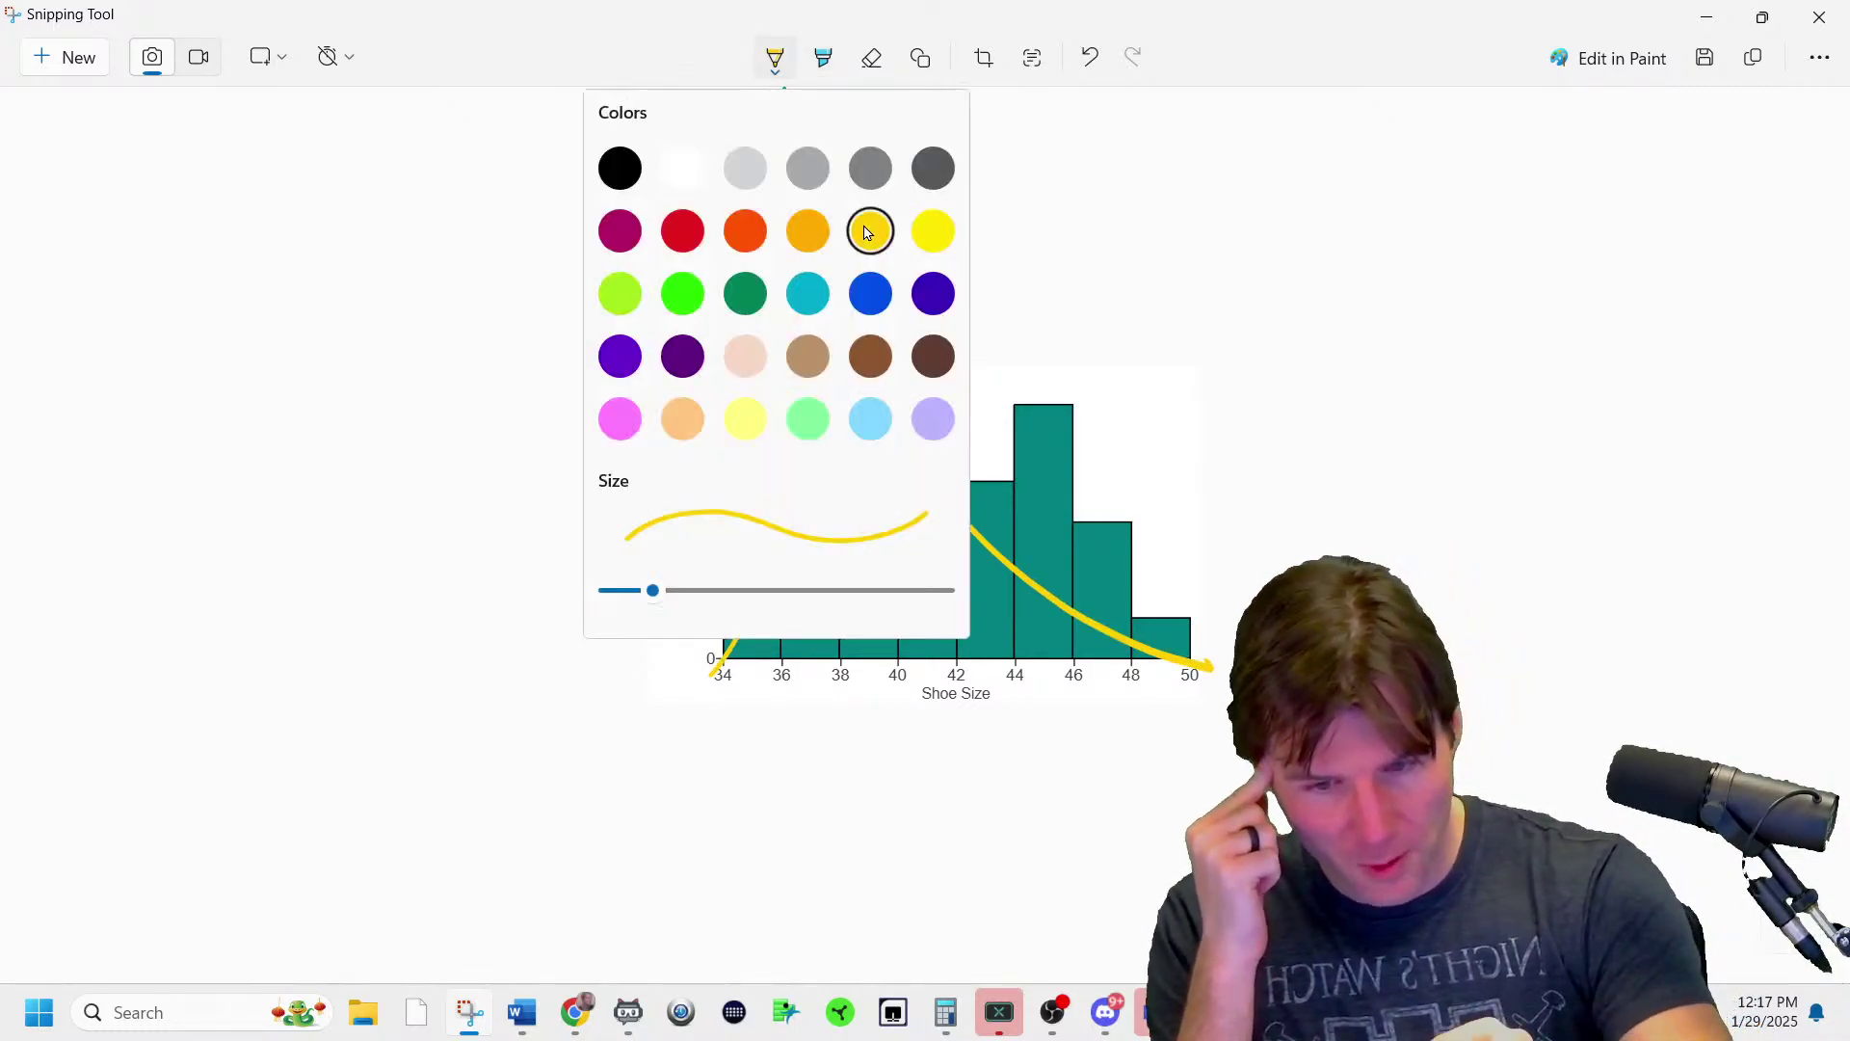
{"action": "mouse_move", "coordinate": [800, 663]}
{"action": "left_mouse_down"}
{"action": "mouse_move", "coordinate": [1014, 467]}
{"action": "mouse_move", "coordinate": [1270, 579]}
{"action": "mouse_move", "coordinate": [1296, 665]}
{"action": "left_mouse_up"}
{"action": "key", "text": "ctrl+z"}
{"action": "mouse_move", "coordinate": [807, 660]}
{"action": "left_mouse_down"}
{"action": "mouse_move", "coordinate": [899, 576]}
{"action": "mouse_move", "coordinate": [1099, 508]}
{"action": "mouse_move", "coordinate": [1173, 691]}
{"action": "left_mouse_up"}
{"action": "left_click_drag", "start_coordinate": [928, 526], "coordinate": [940, 530]}
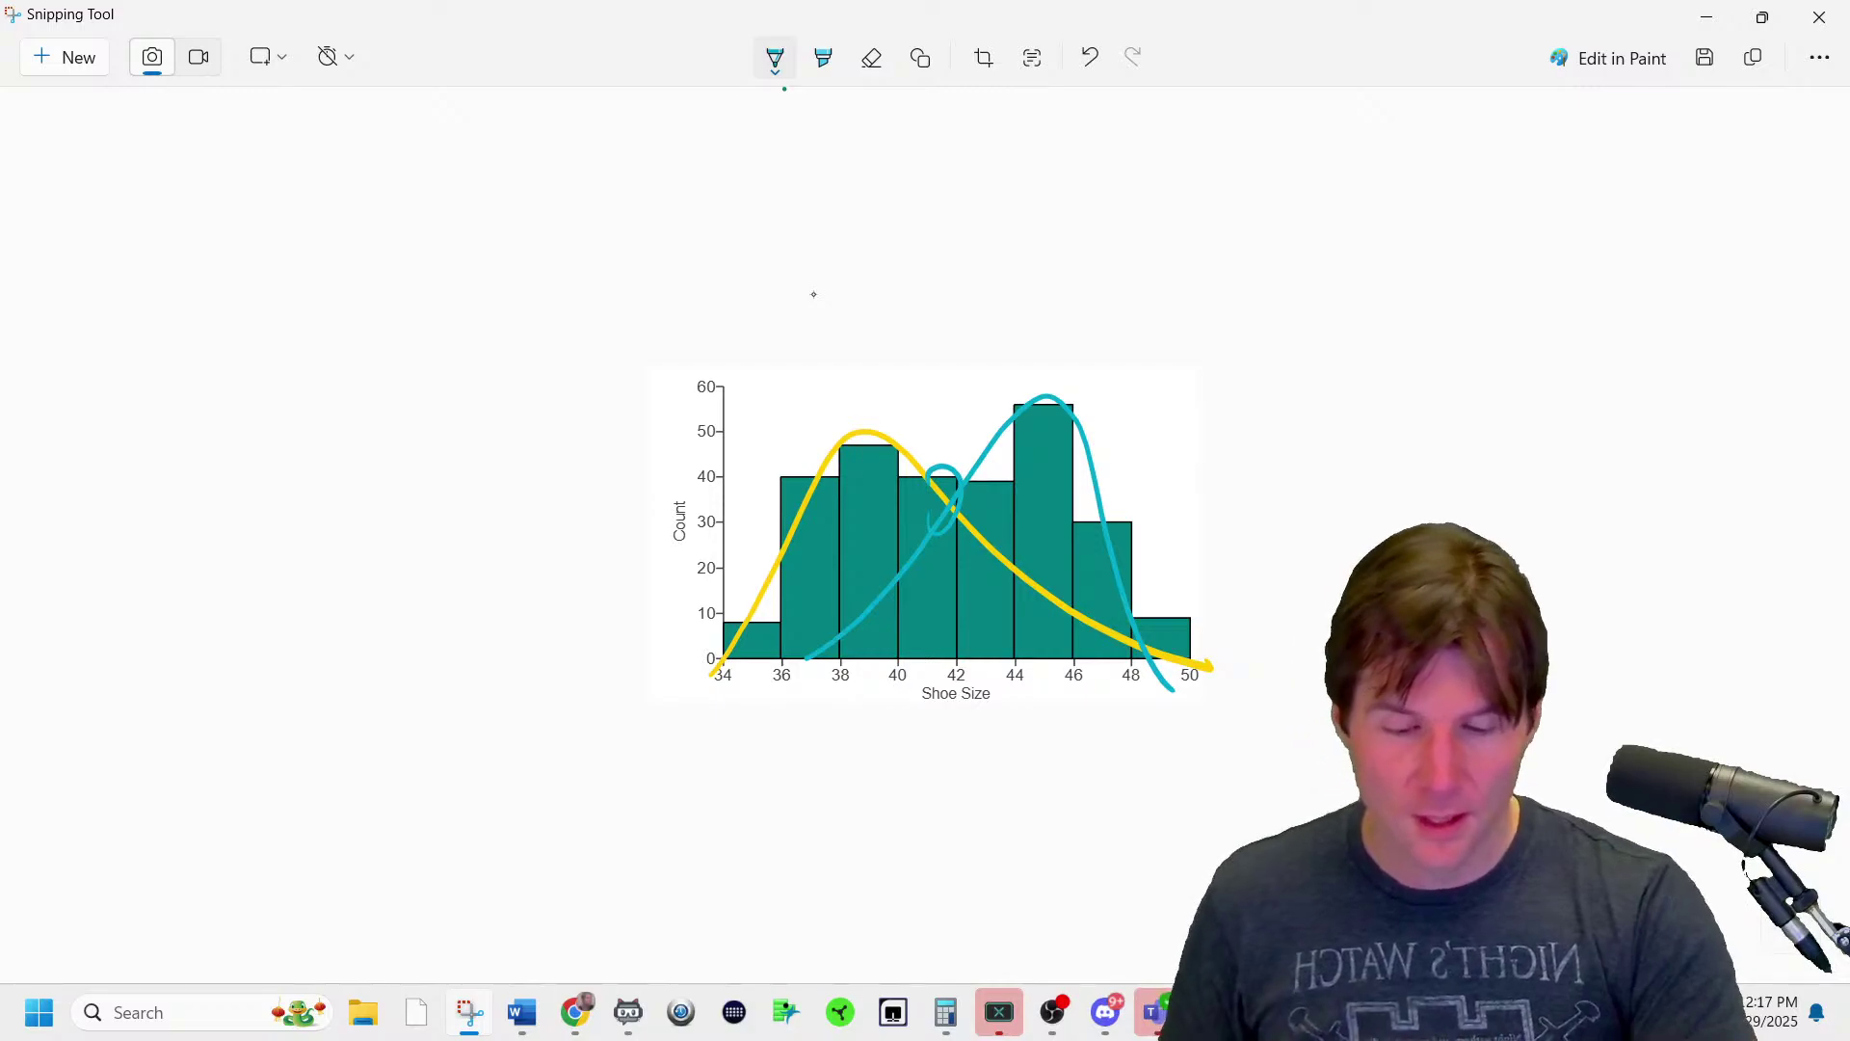
{"action": "scroll", "coordinate": [1119, 488], "scroll_direction": "up", "scroll_amount": 3}
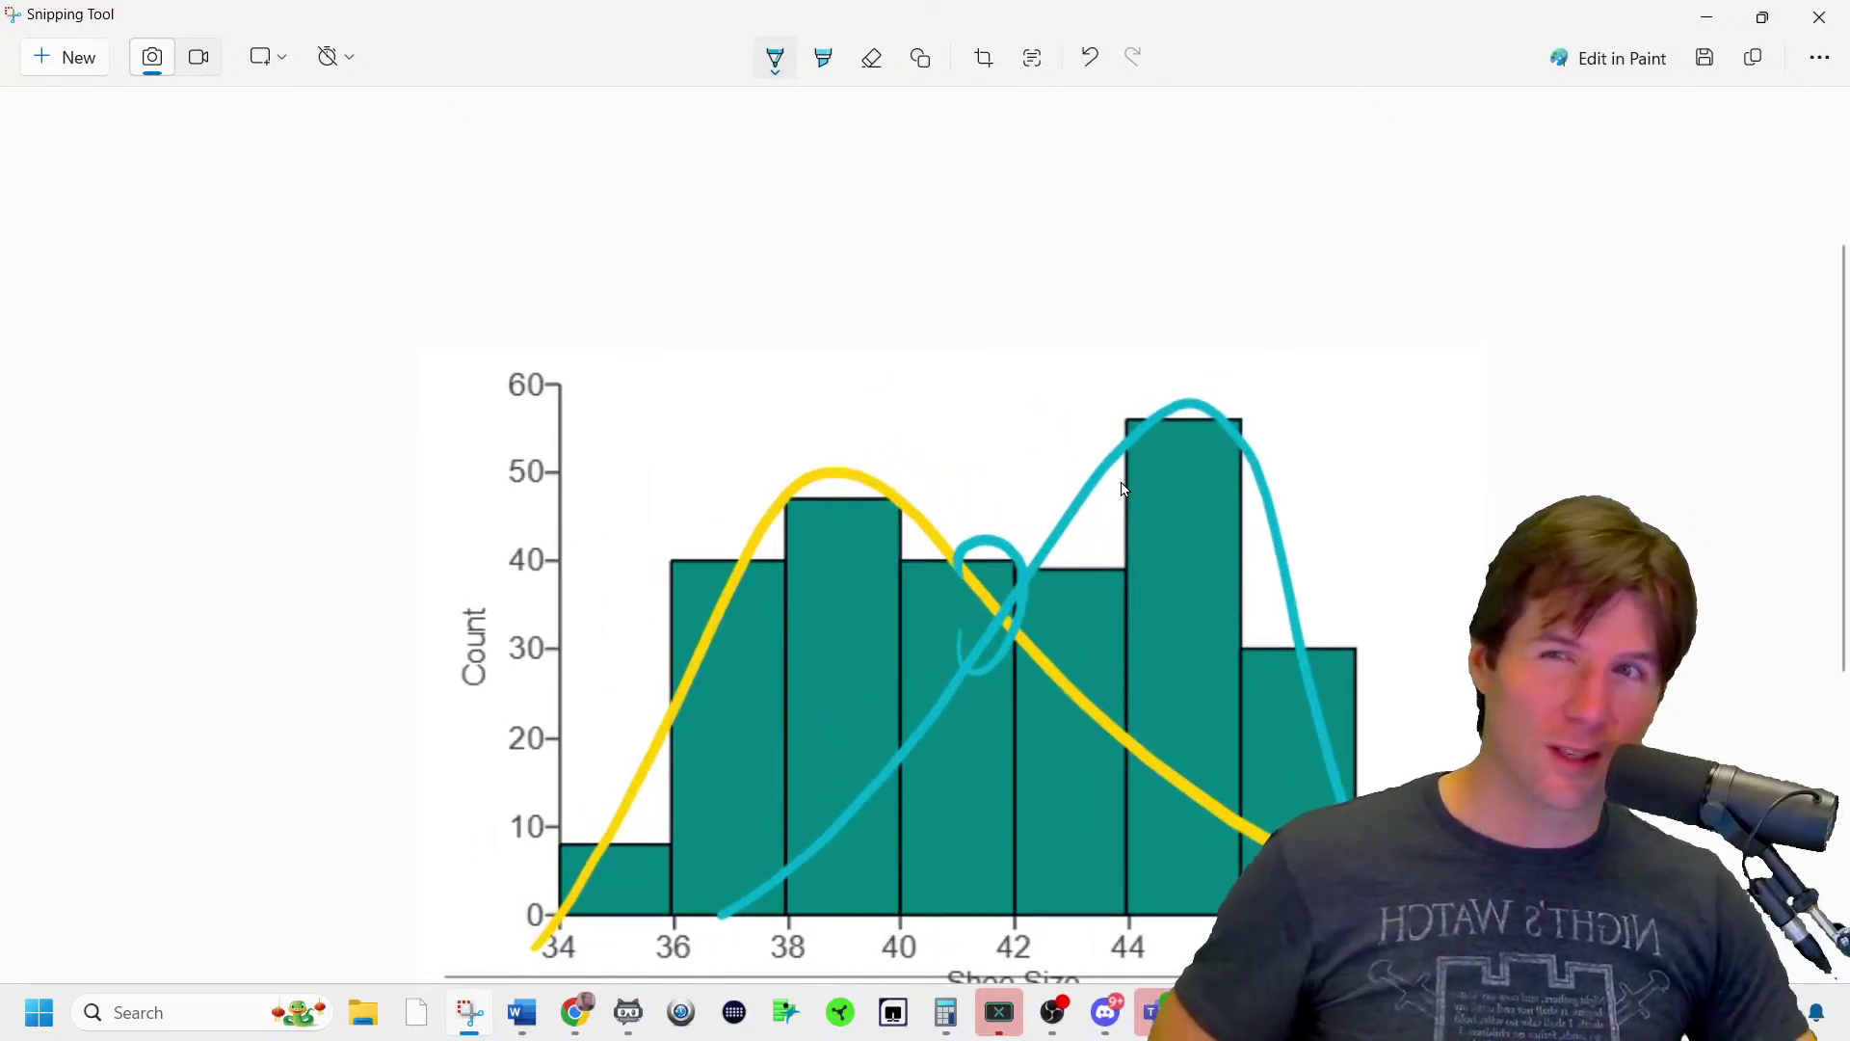
{"action": "scroll", "coordinate": [1123, 489], "scroll_direction": "down", "scroll_amount": 1}
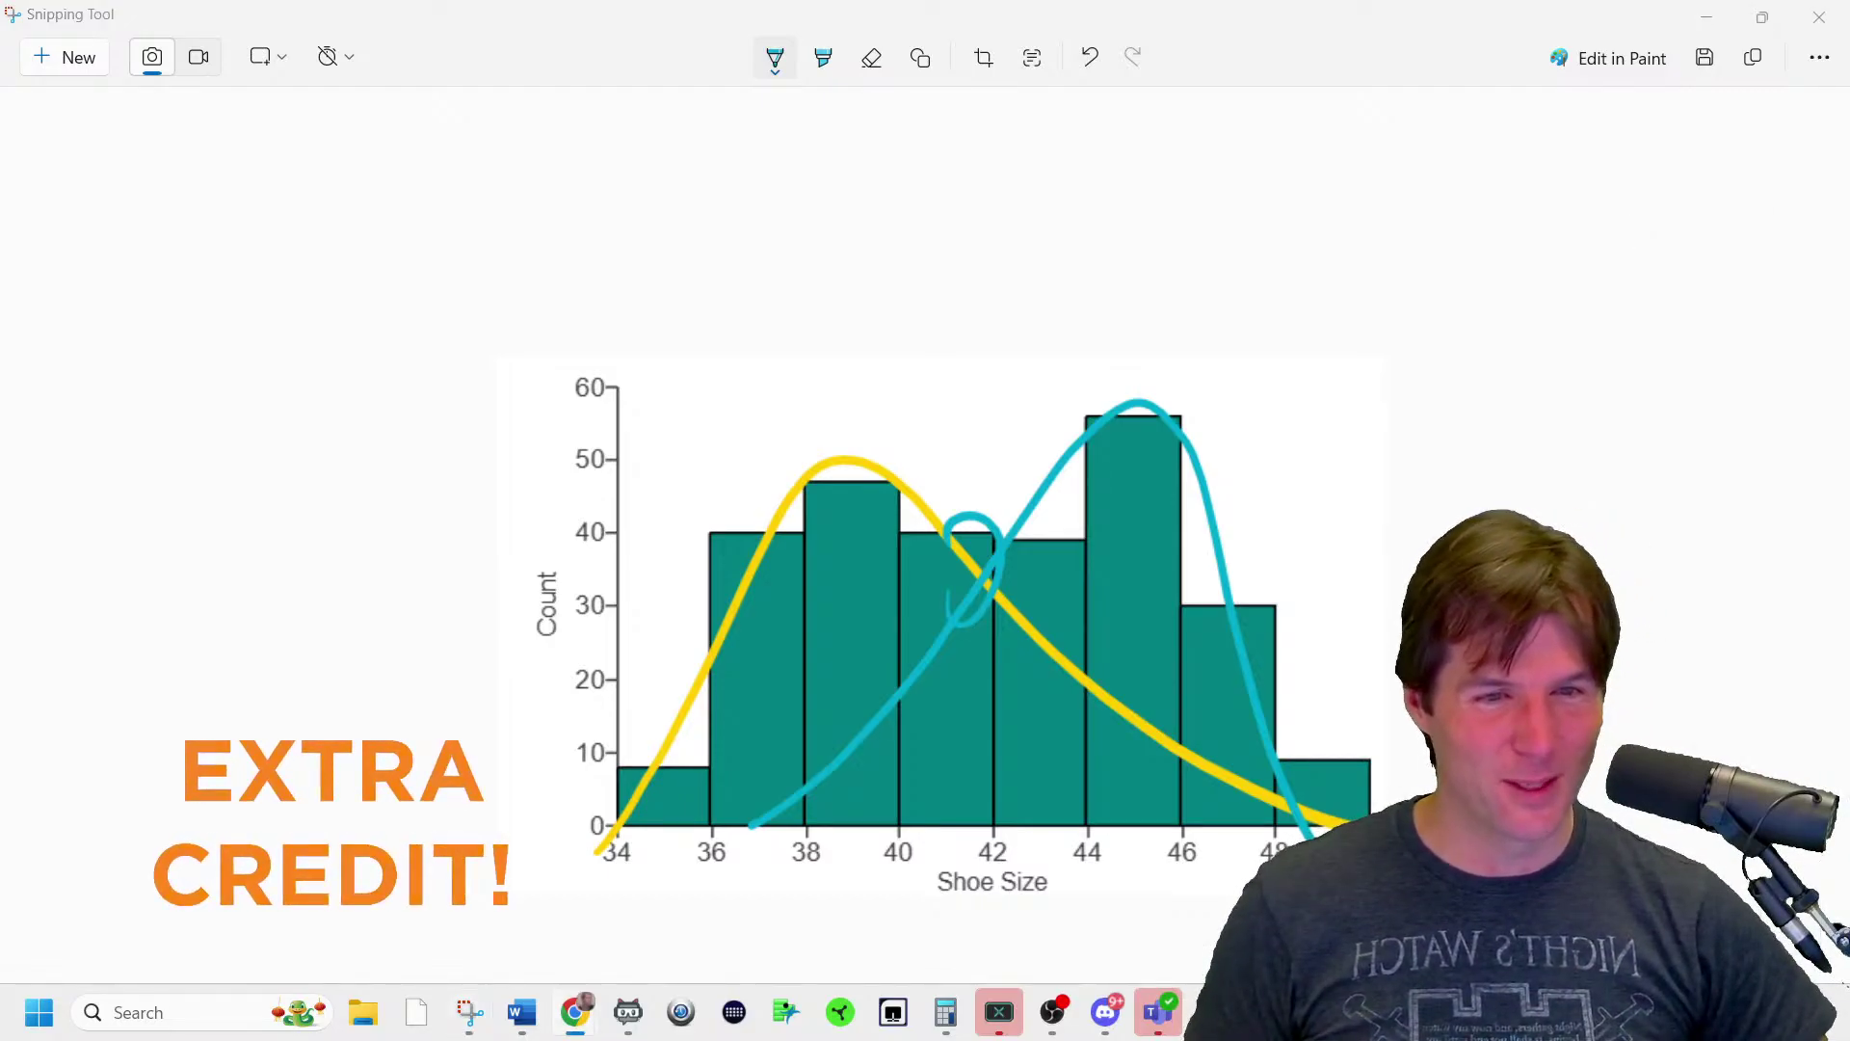
- Return to question 14, close the histogram, choose answer C about combining men's and women's shoe sizes, and check the answer
{"action": "left_click", "coordinate": [1697, 19]}
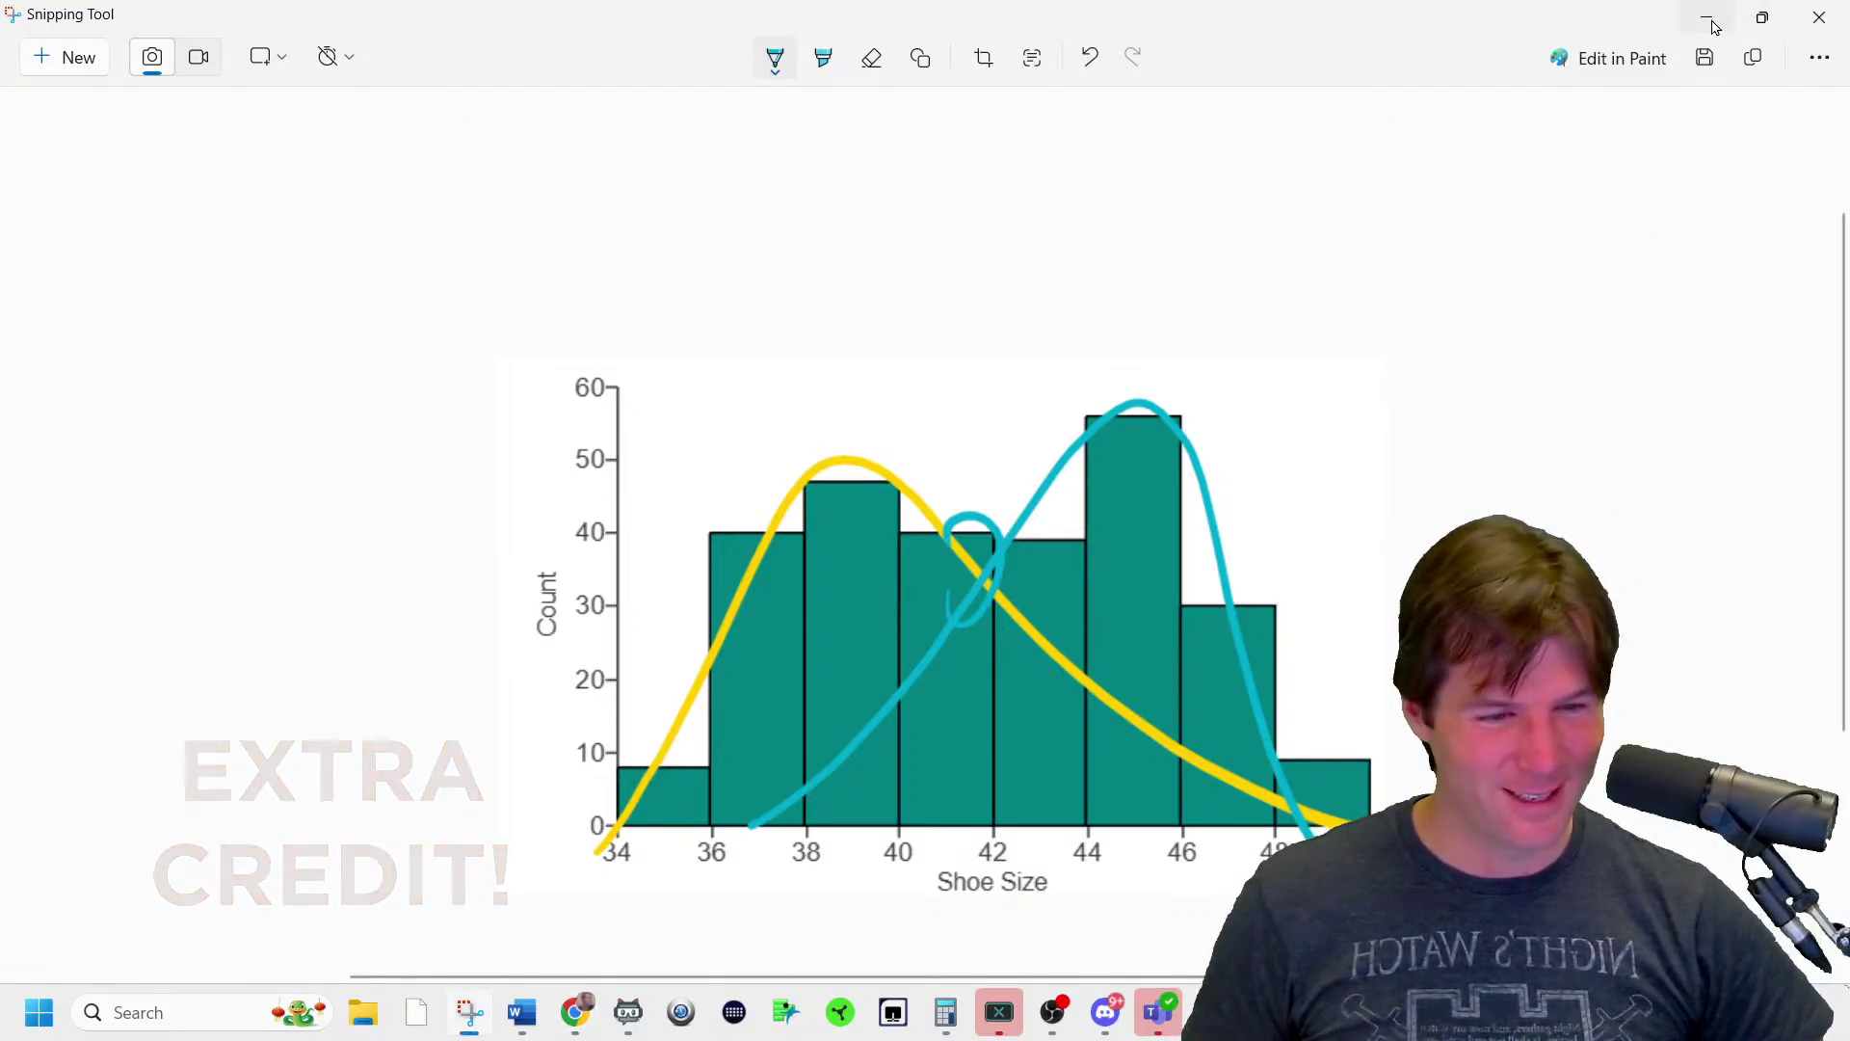
{"action": "left_click", "coordinate": [1710, 21]}
{"action": "left_click", "coordinate": [1319, 228]}
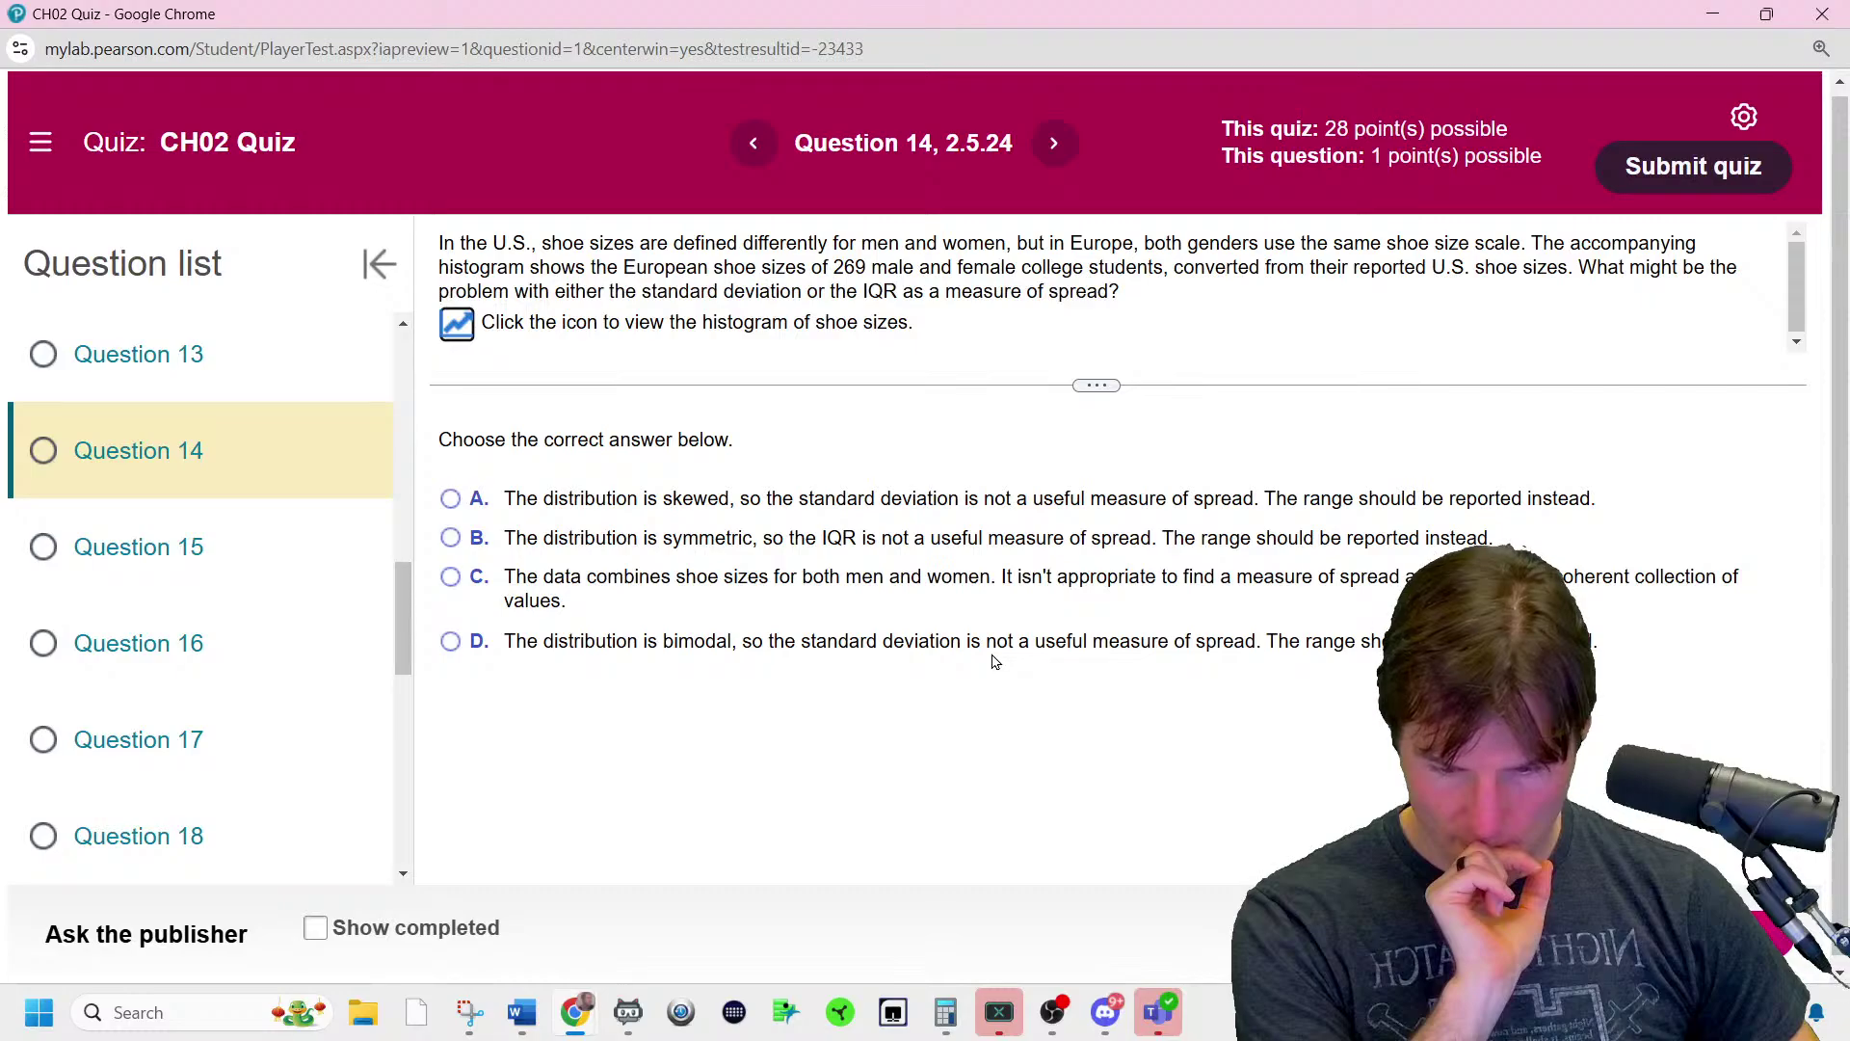
{"action": "left_click", "coordinate": [1014, 600]}
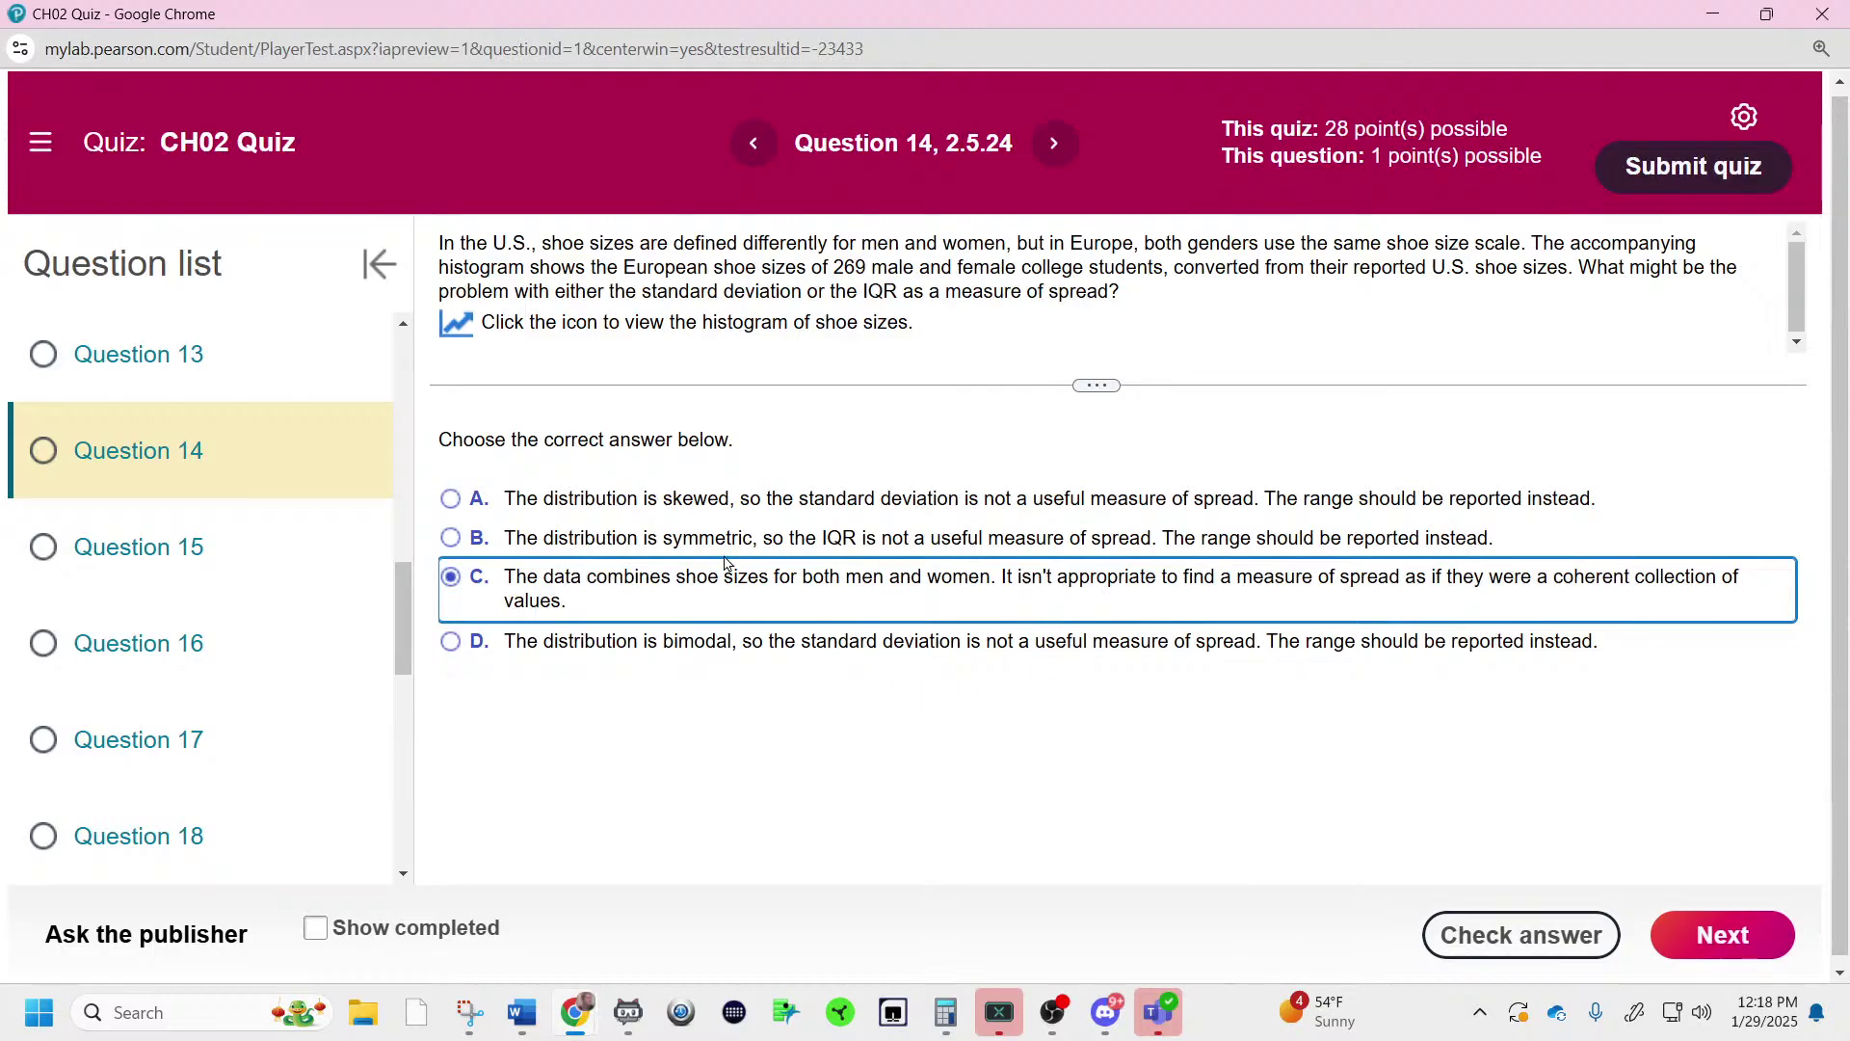
{"action": "left_click", "coordinate": [1526, 938]}
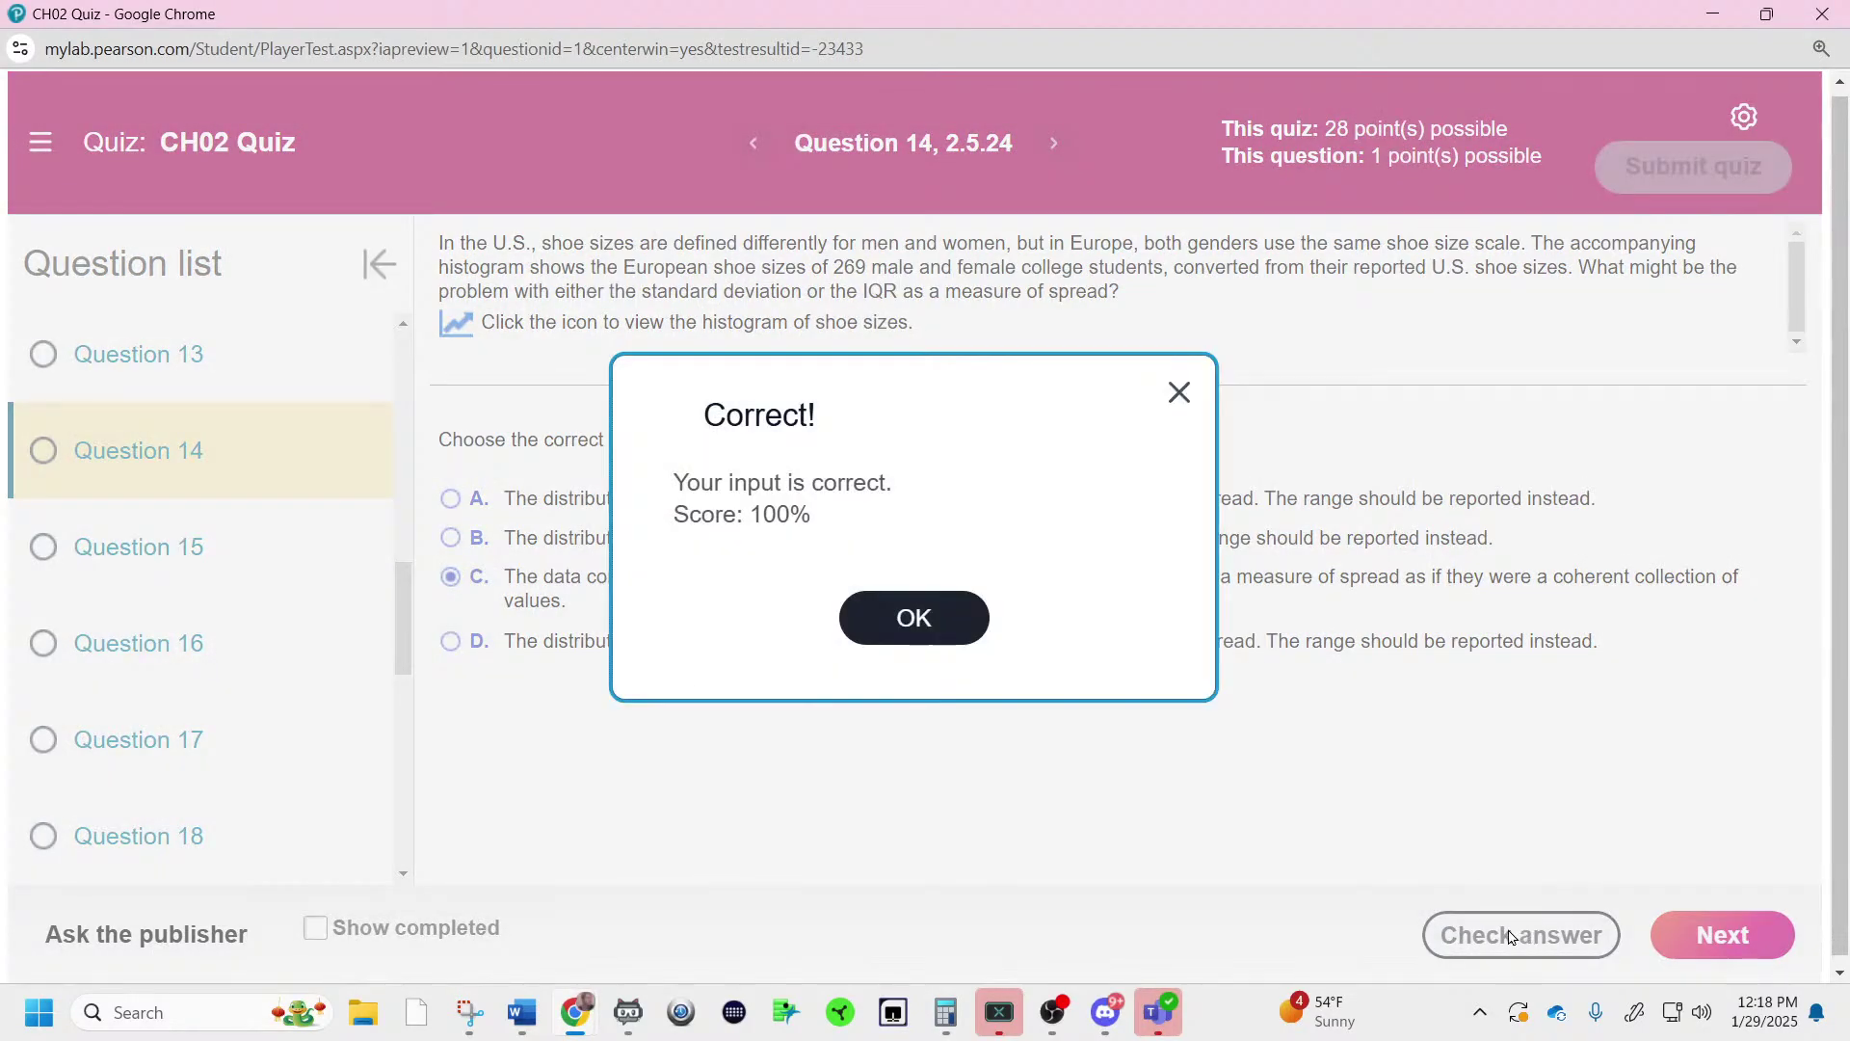
{"action": "left_click", "coordinate": [1177, 391]}
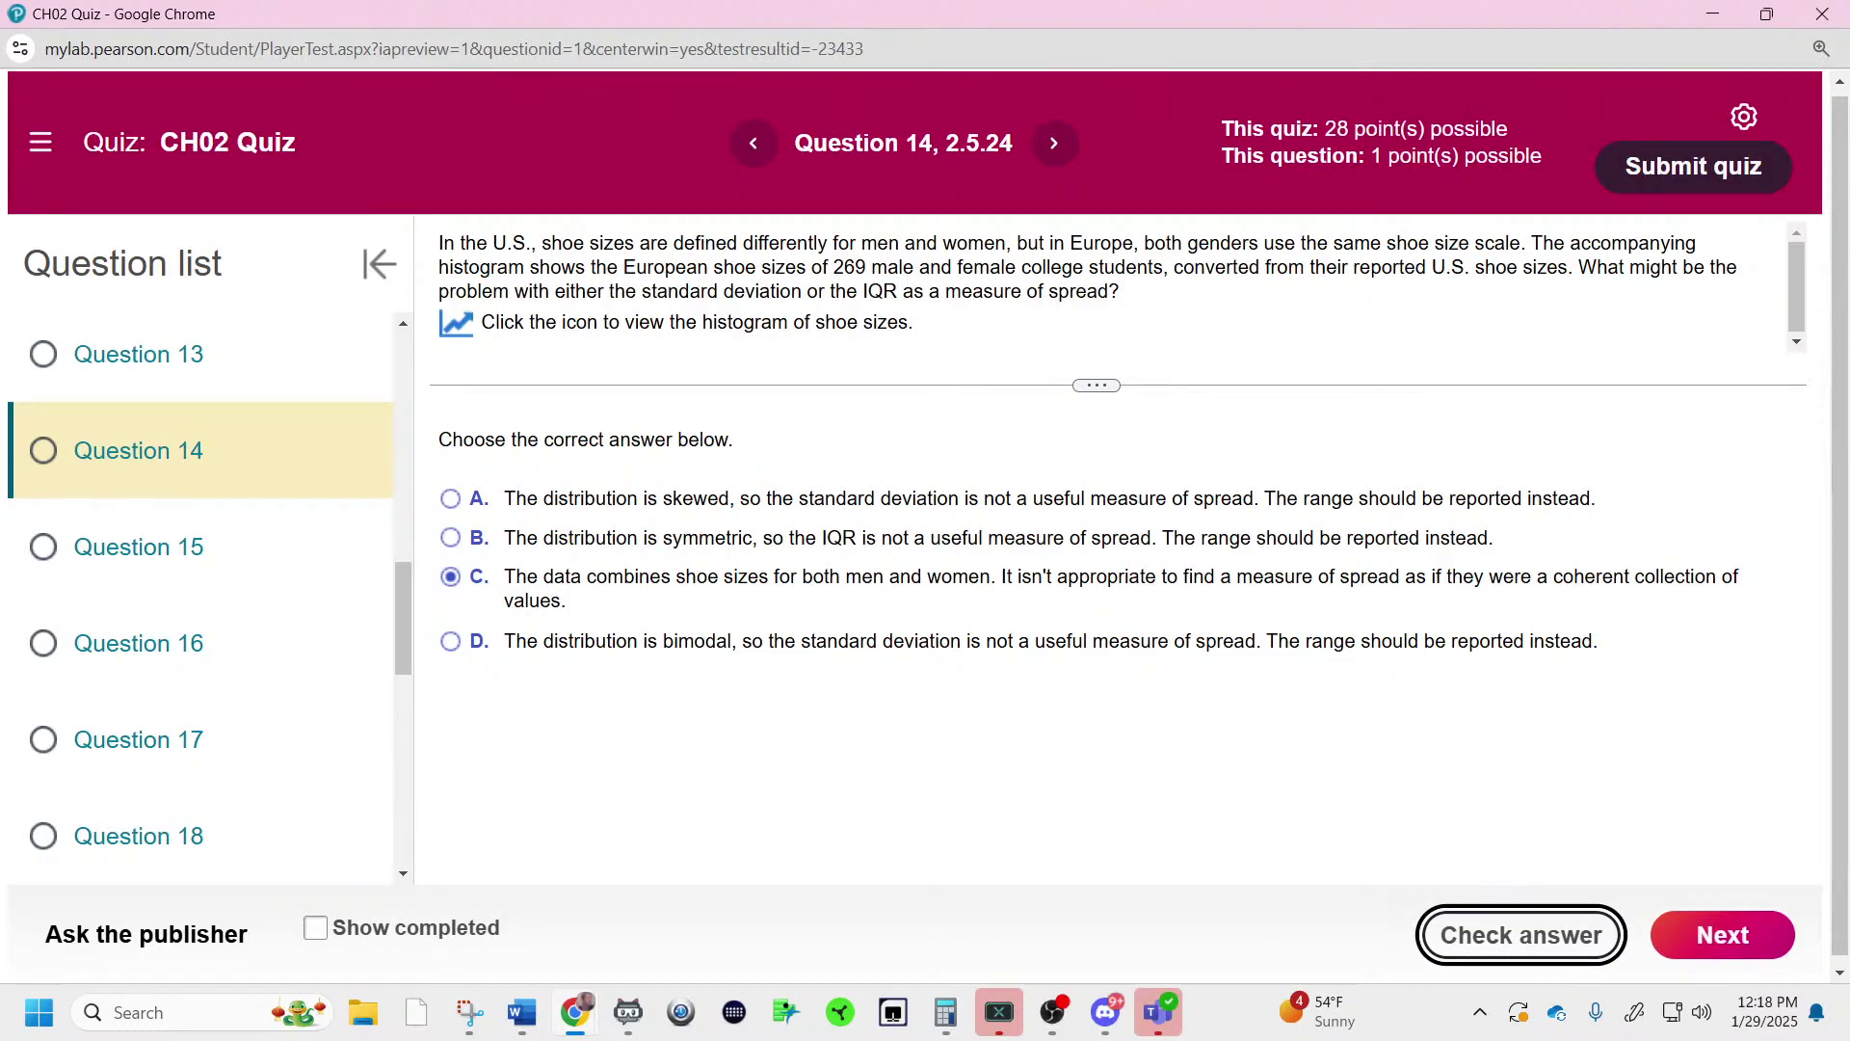
{"action": "key", "text": "alt+Tab"}
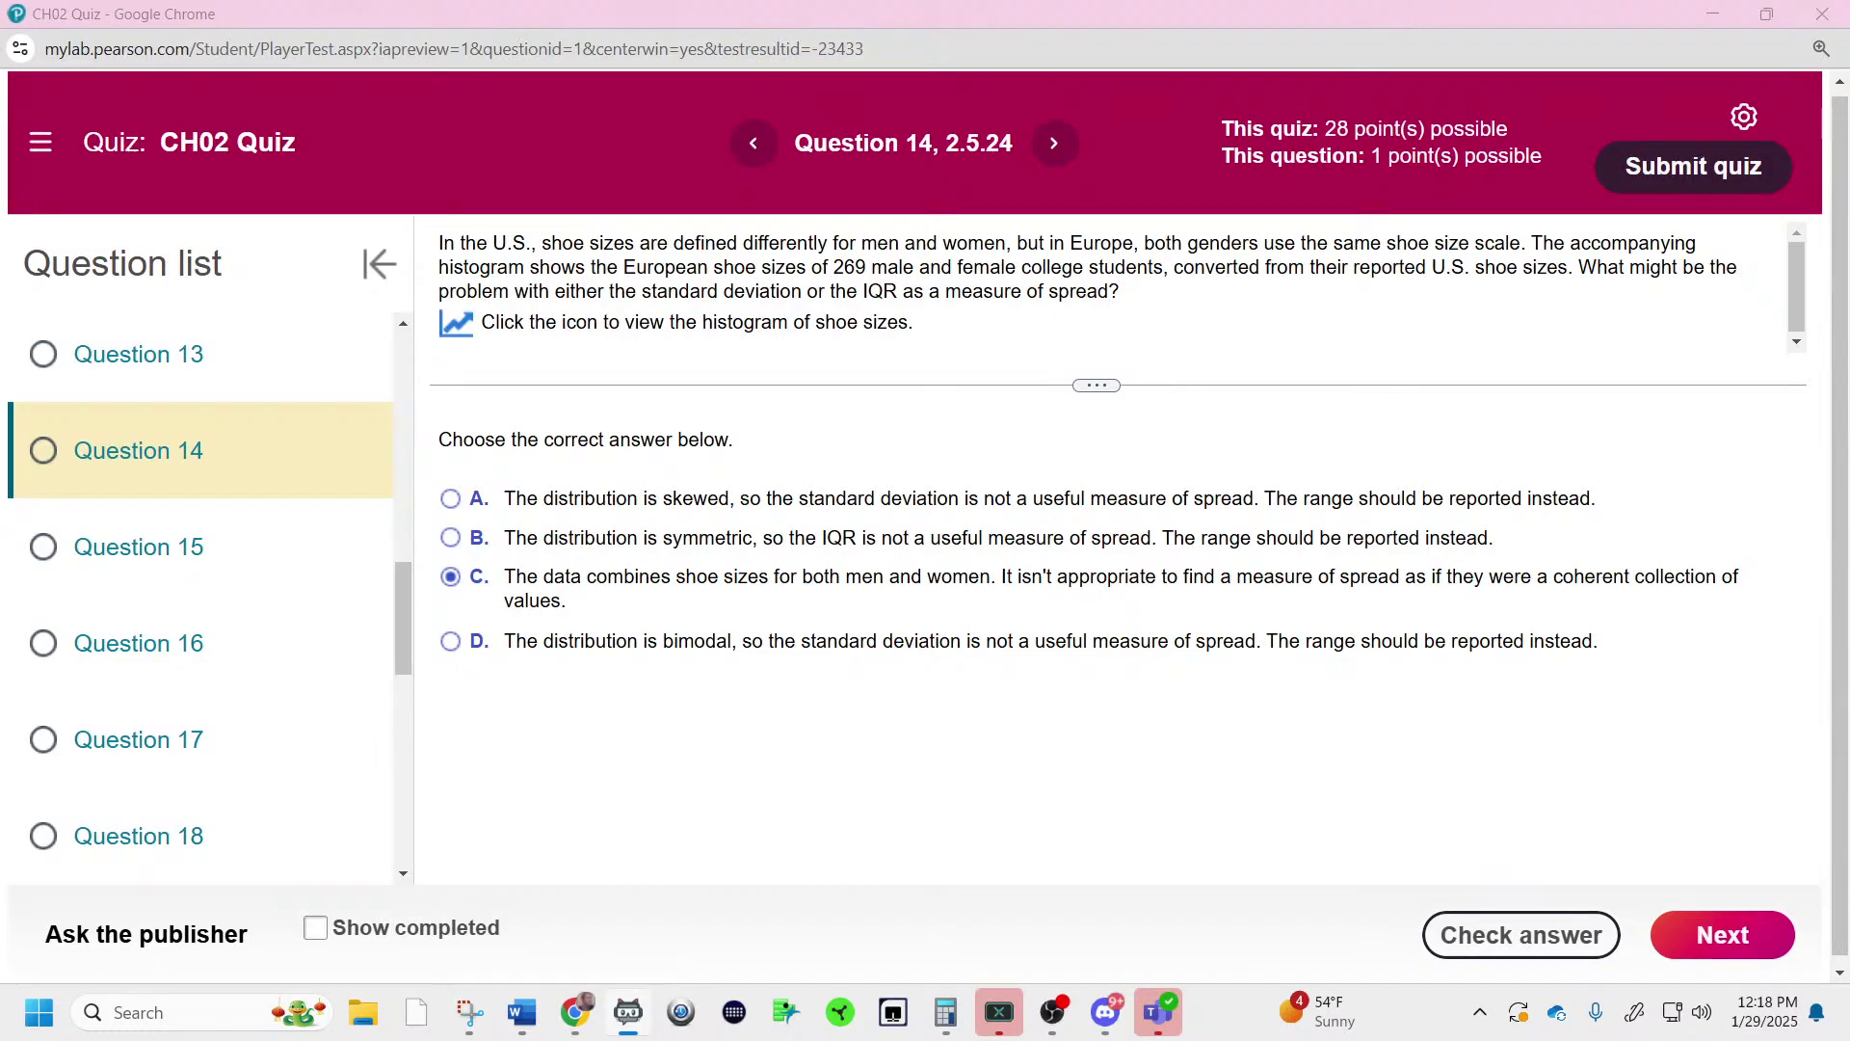
- Switch back to the CH02 Quiz in Chrome, open question 15, and go on to question 28 at the end of the list
{"action": "key", "text": "alt+Tab"}
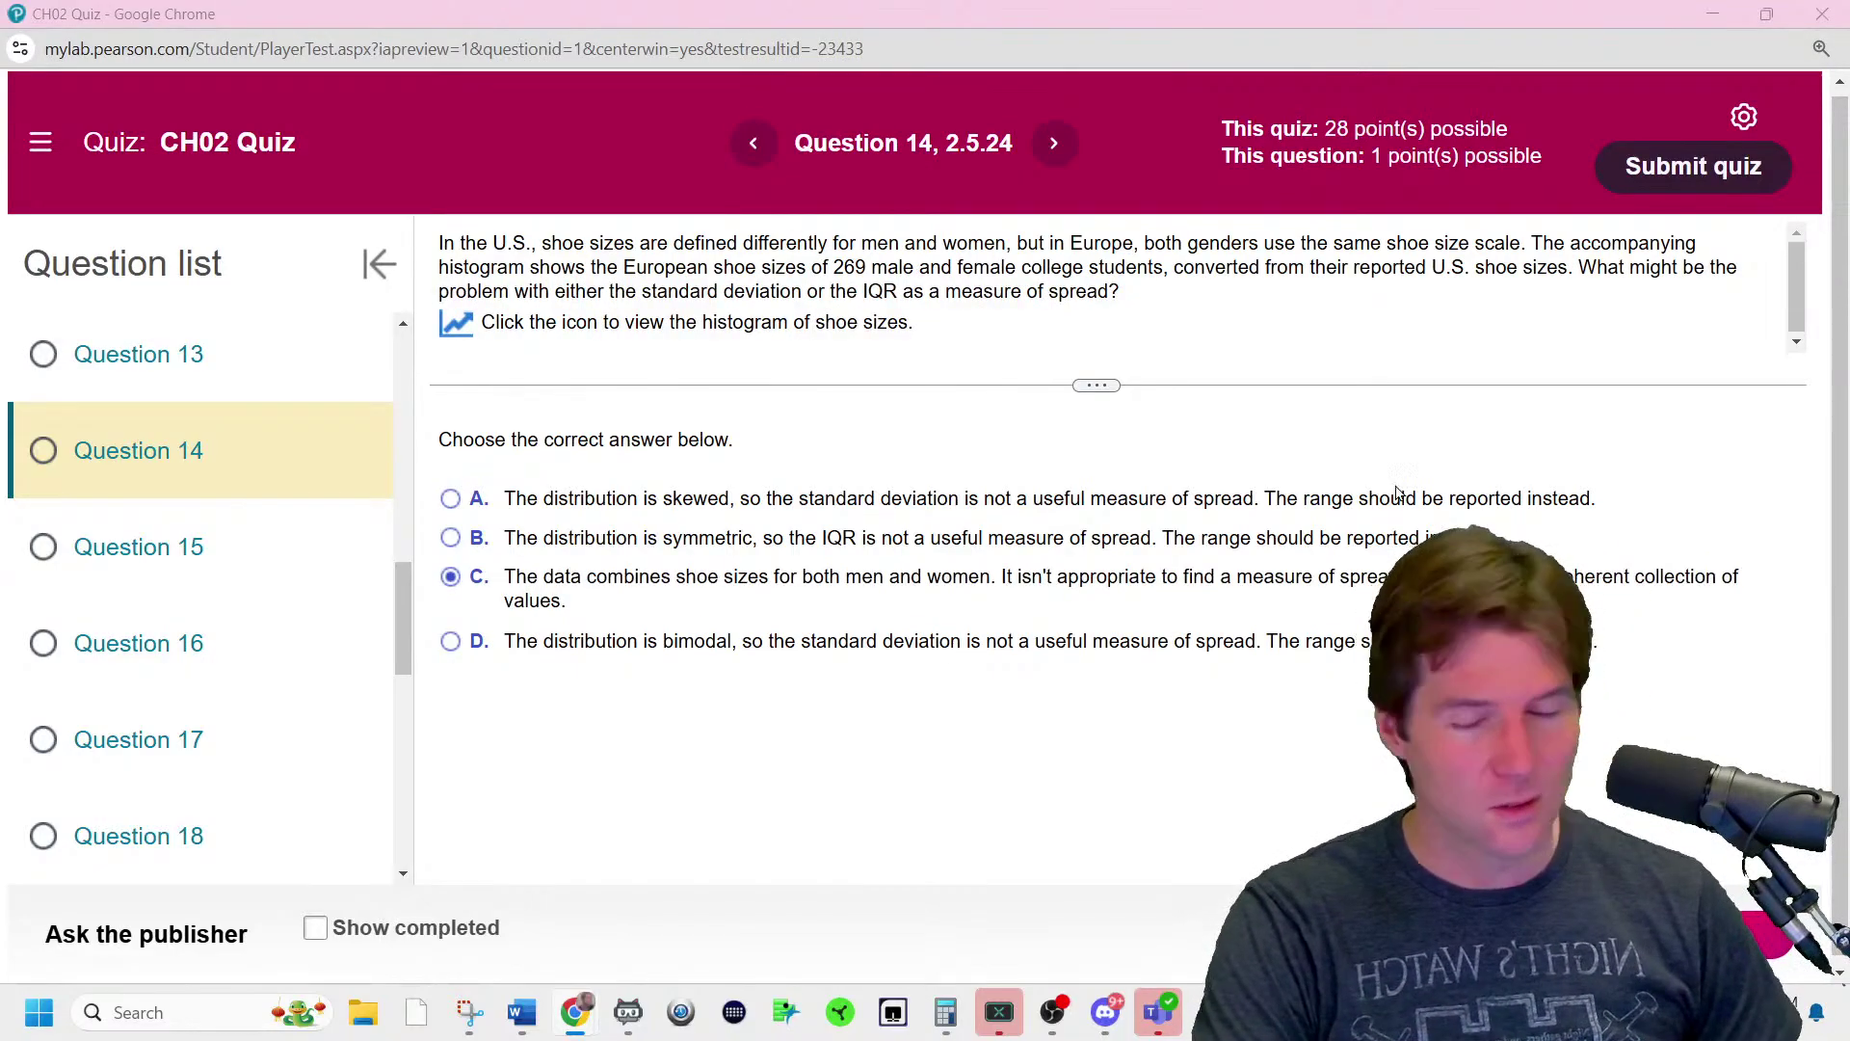
{"action": "left_click", "coordinate": [143, 577]}
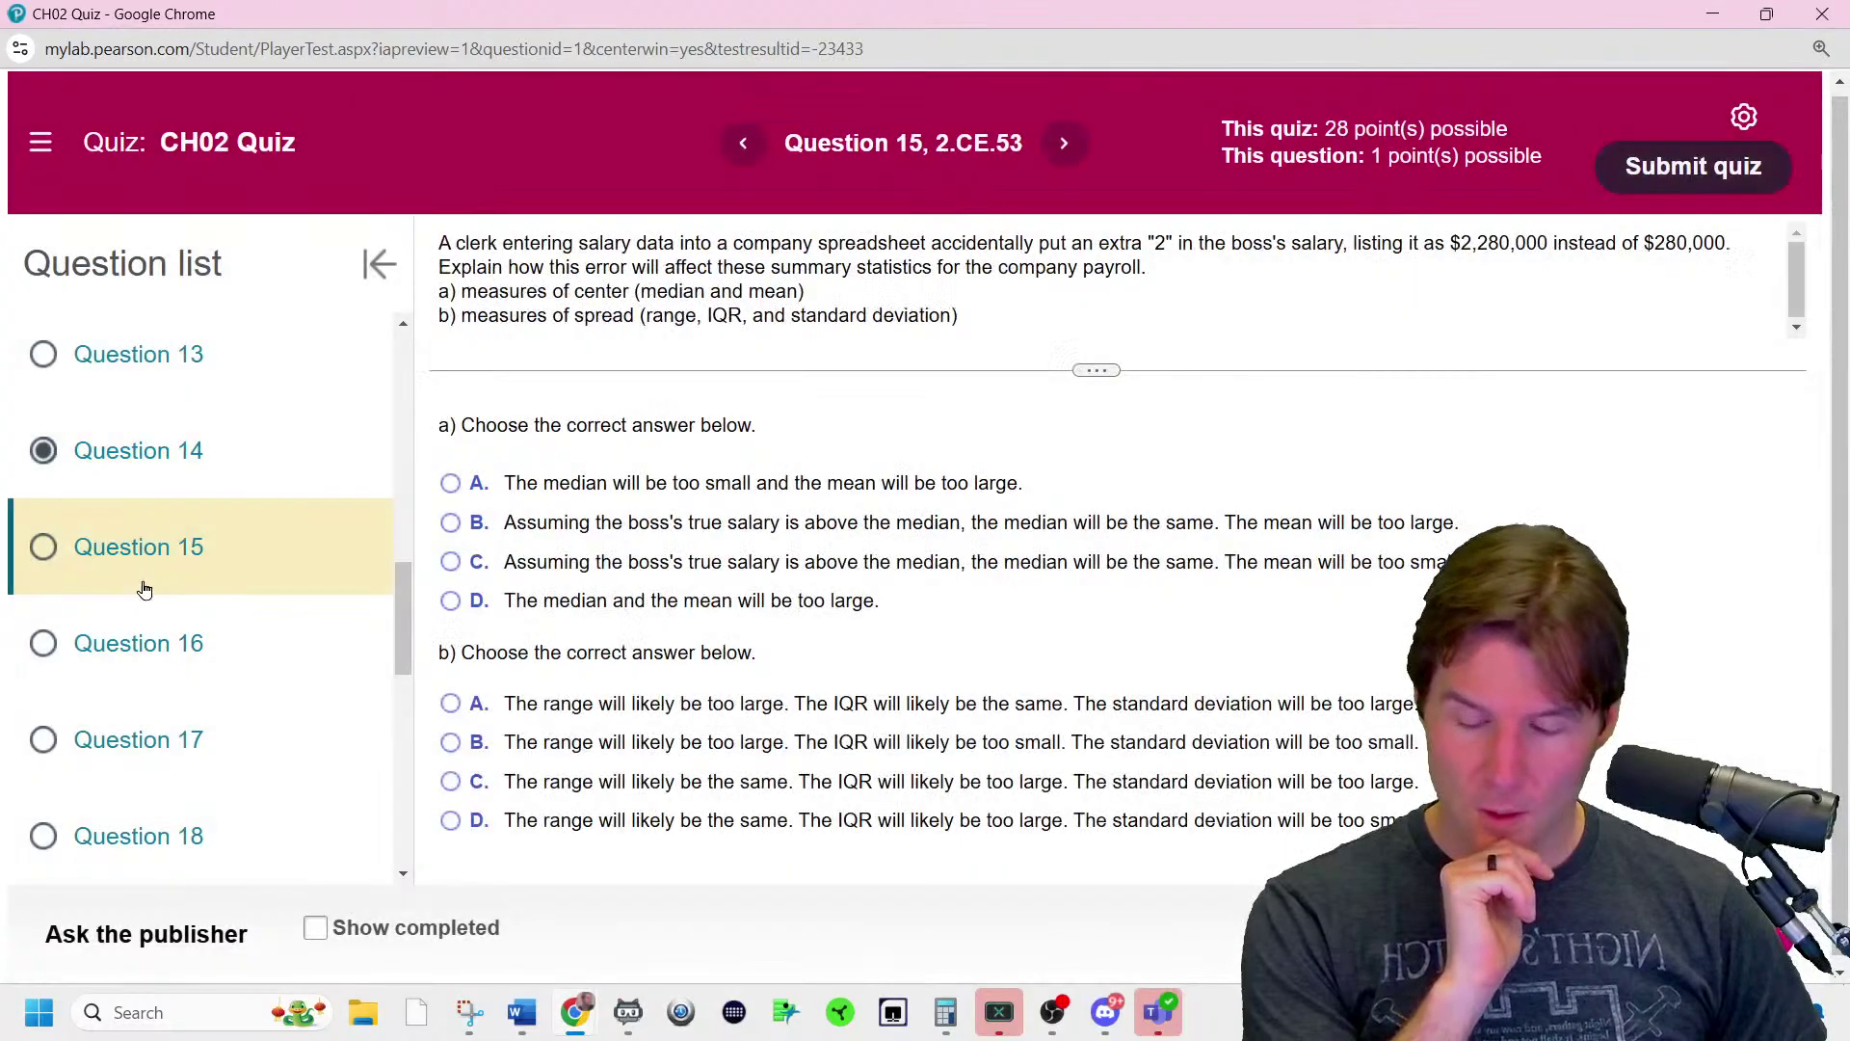
{"action": "scroll", "coordinate": [227, 765], "scroll_direction": "down", "scroll_amount": 10}
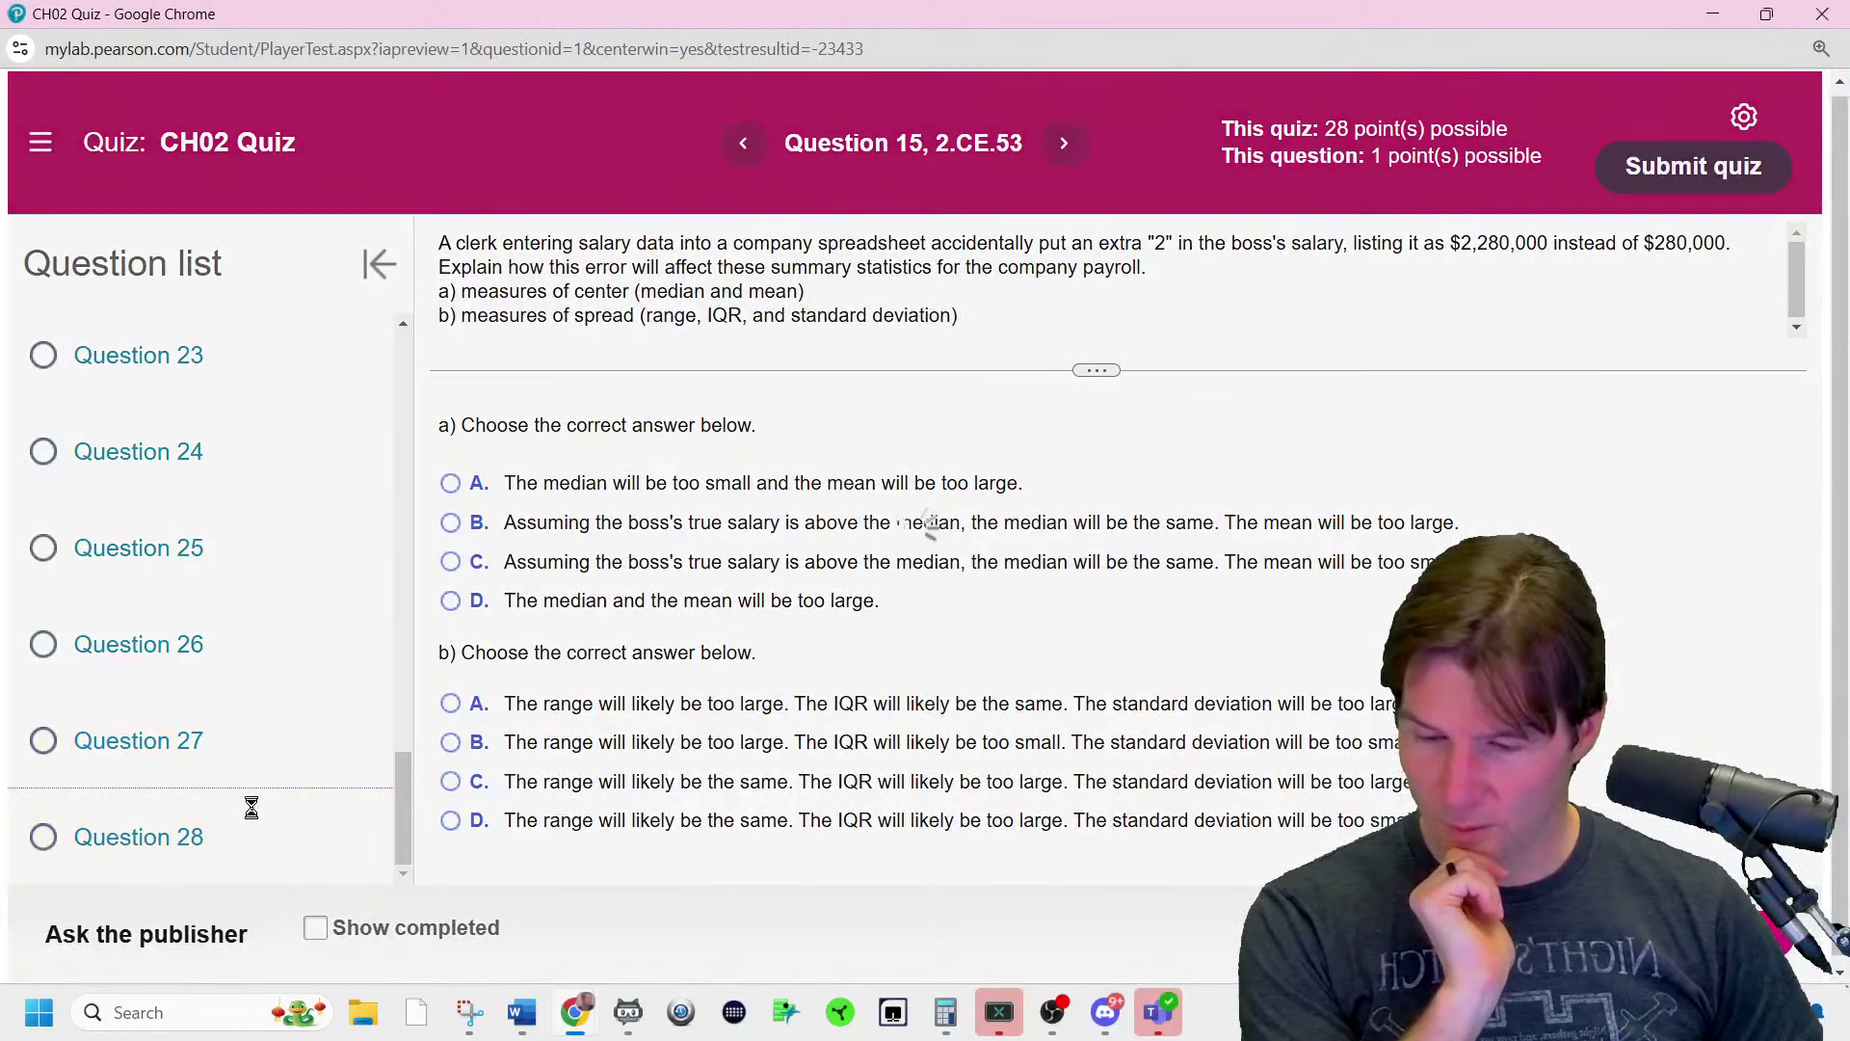
{"action": "left_click", "coordinate": [251, 808]}
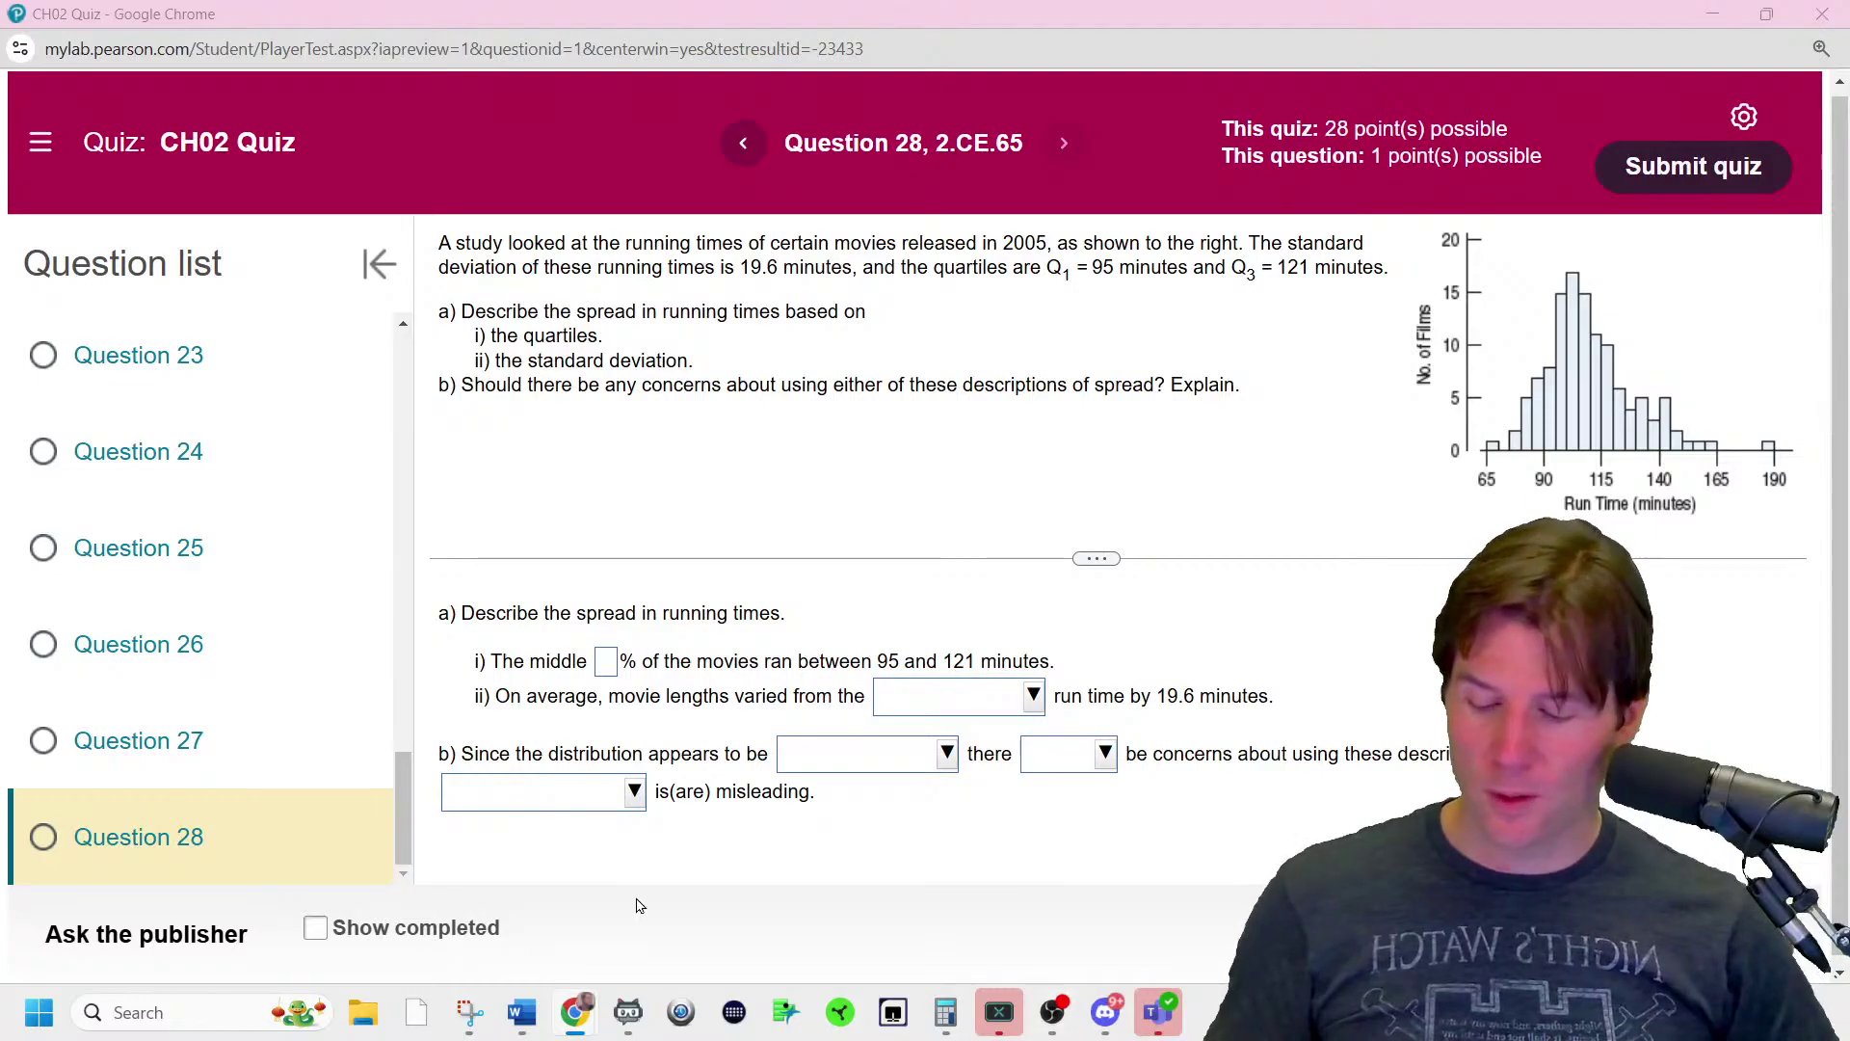
- Snip a blank area of the question 28 page in Snipping Tool and maximize the snip window
{"action": "left_click", "coordinate": [469, 1012]}
{"action": "left_click", "coordinate": [66, 60]}
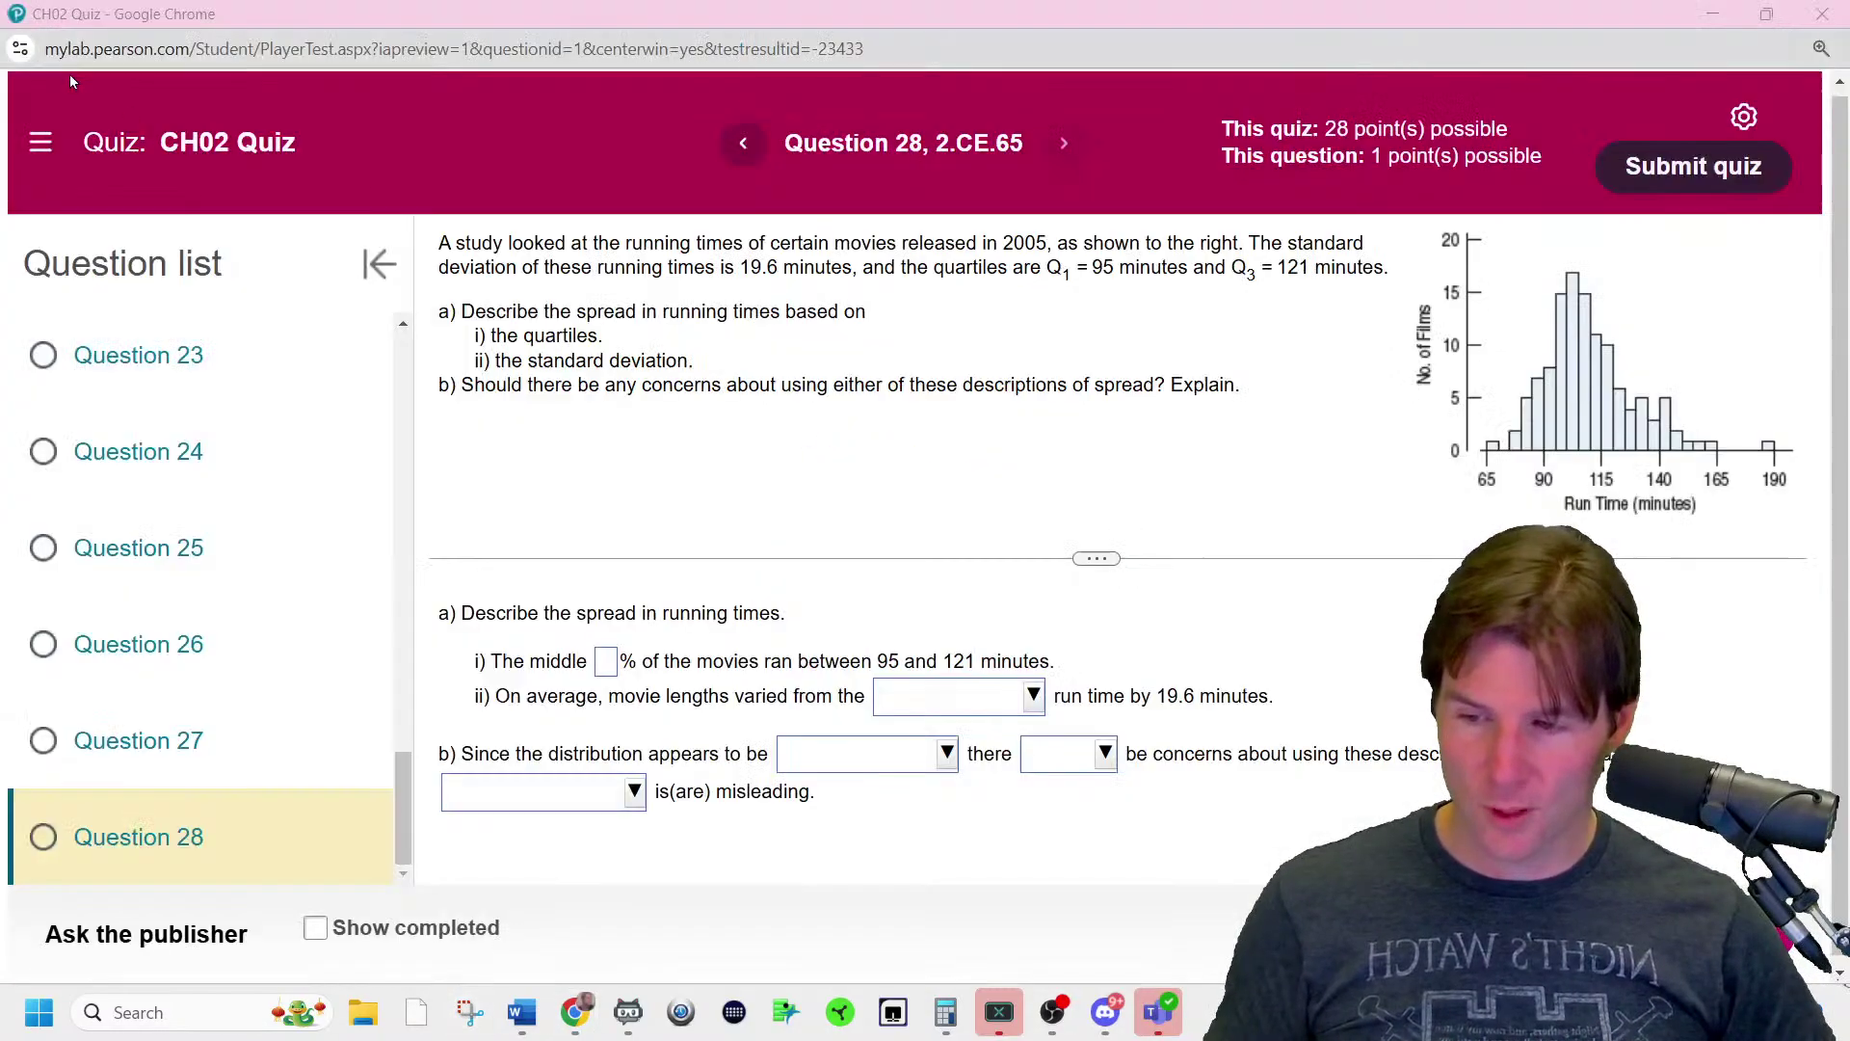
{"action": "left_click_drag", "start_coordinate": [525, 403], "coordinate": [937, 541]}
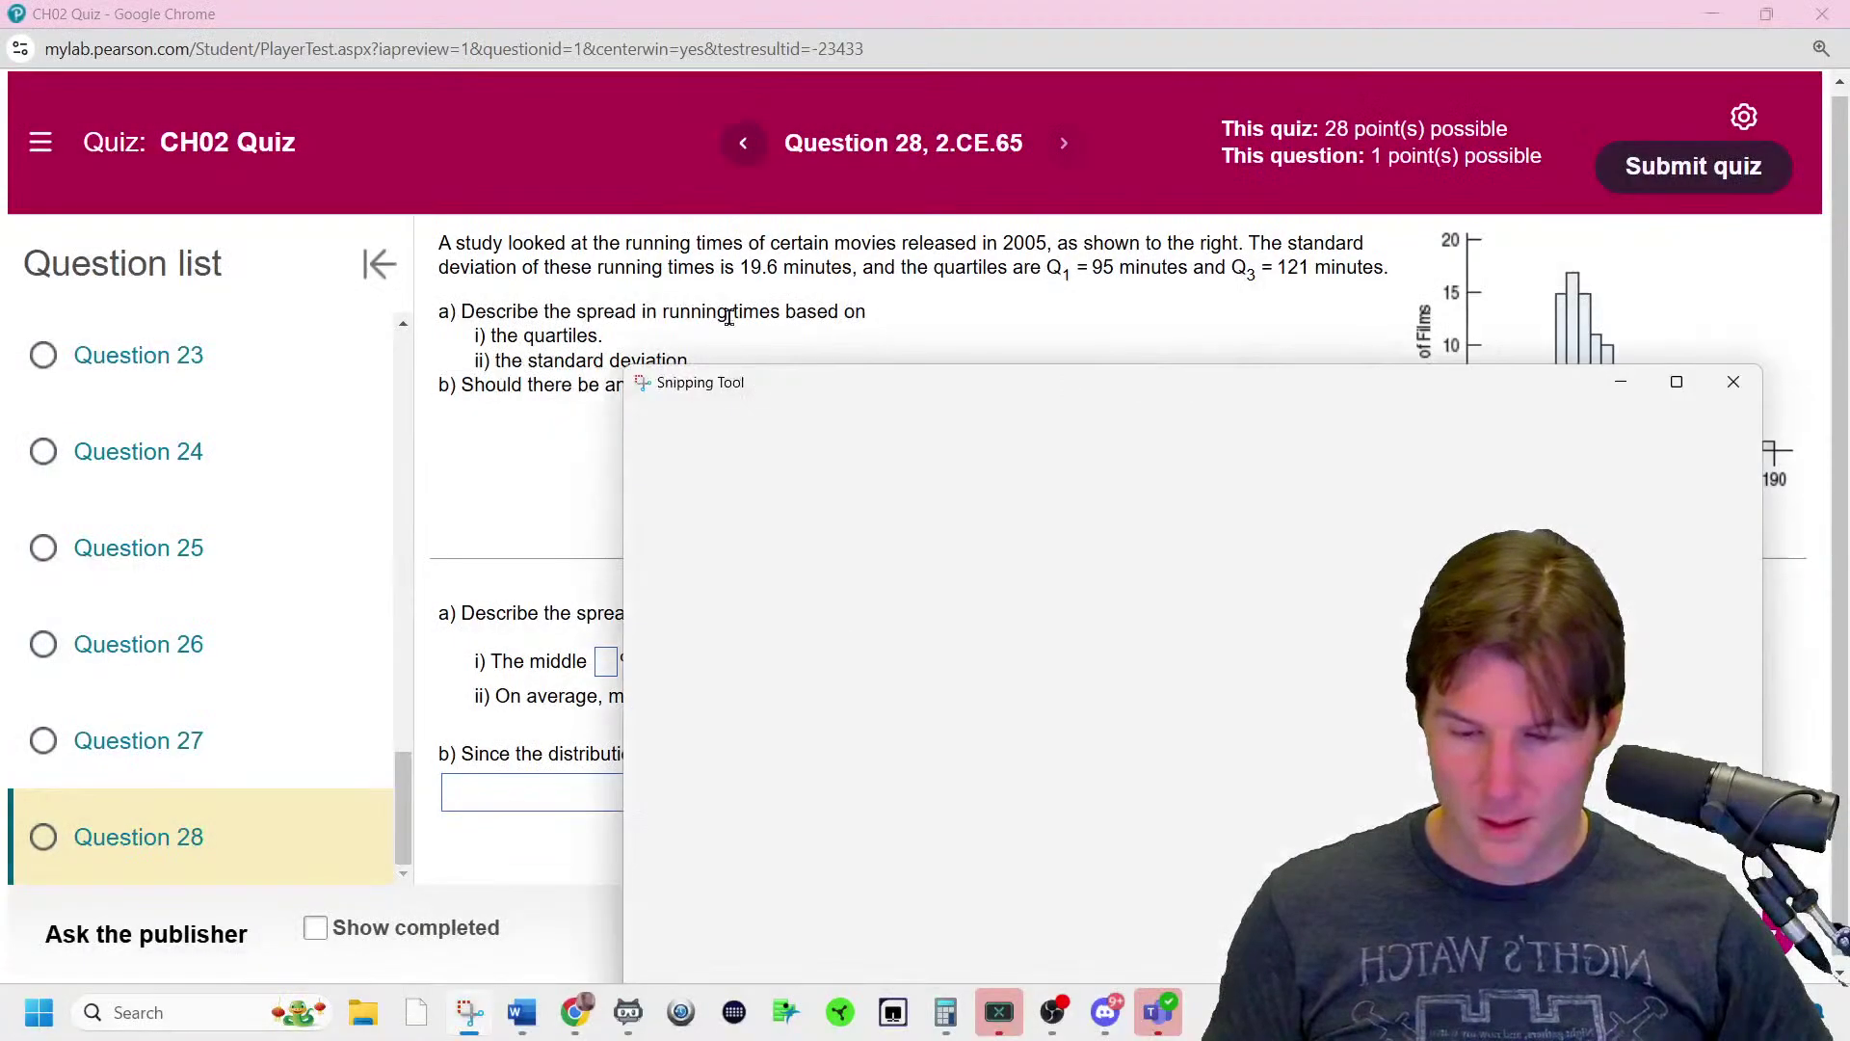
{"action": "double_click", "coordinate": [786, 384]}
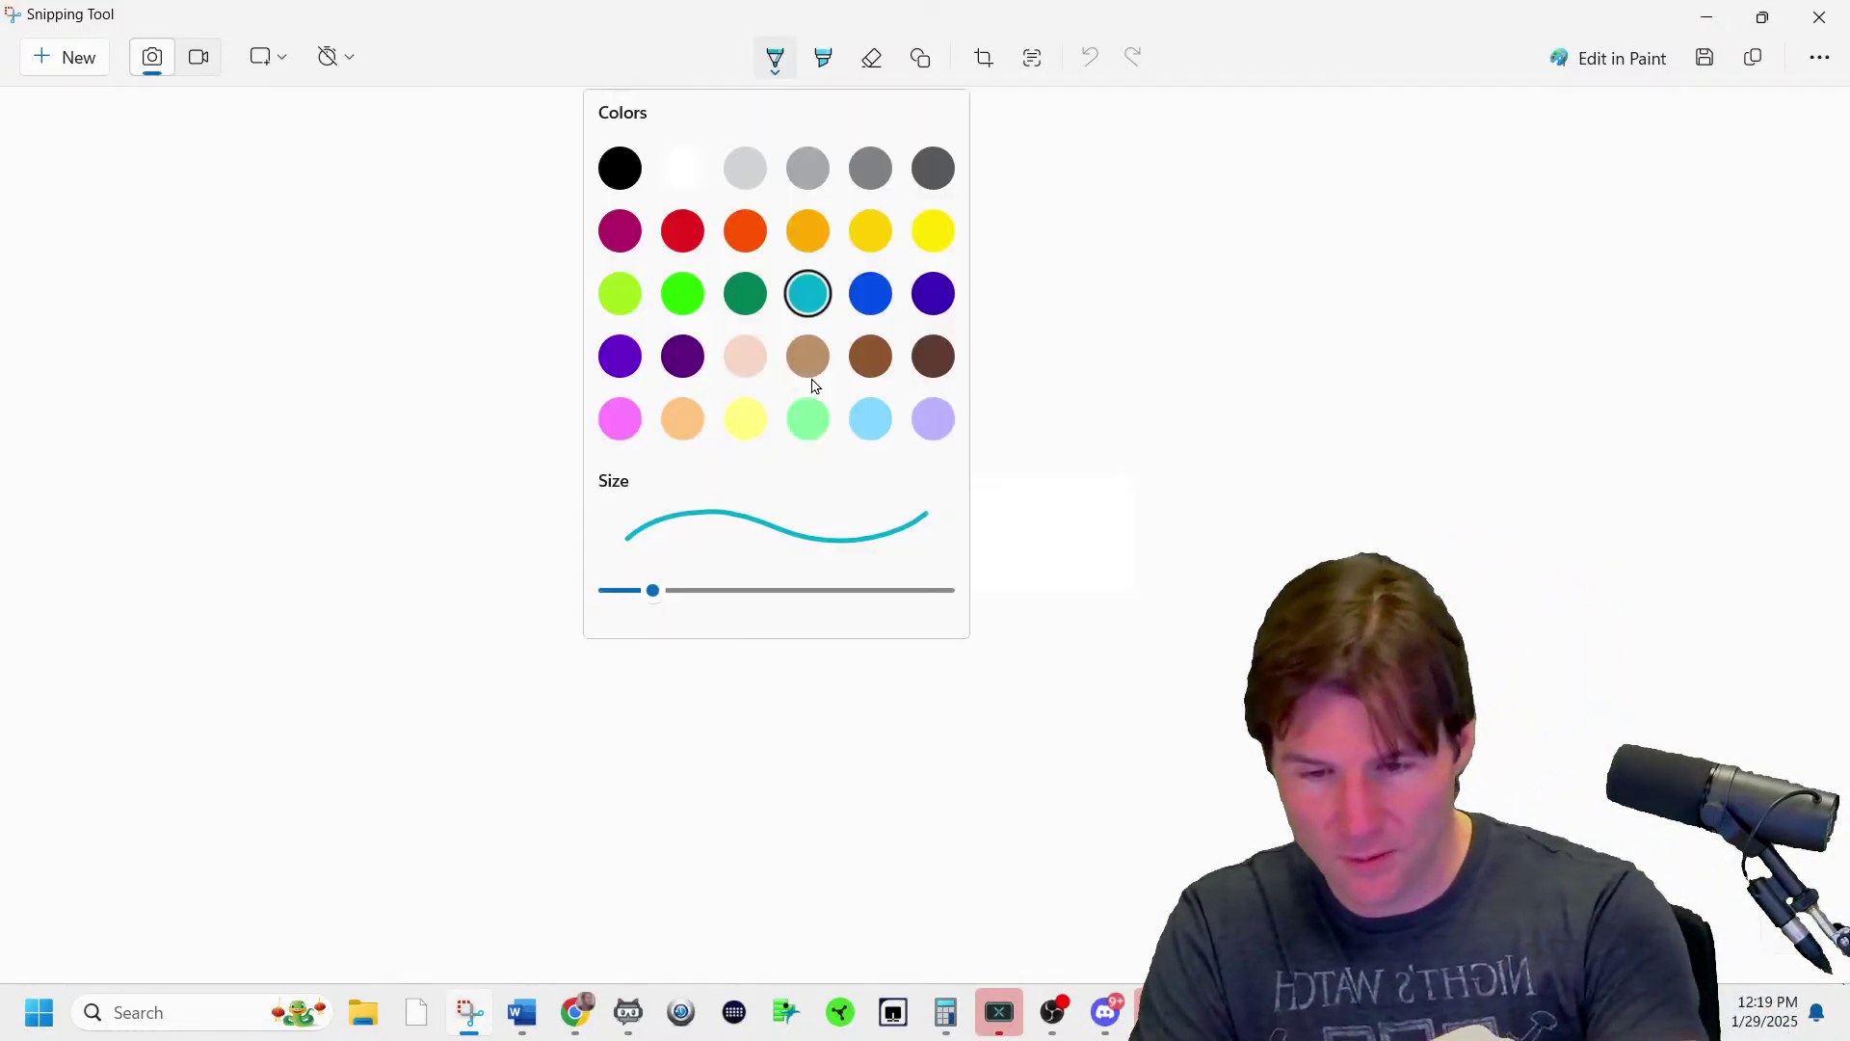
- Write the number 25 four times in a row with a green pen and circle each one
{"action": "left_click", "coordinate": [745, 293]}
{"action": "mouse_move", "coordinate": [714, 353]}
{"action": "left_mouse_down"}
{"action": "mouse_move", "coordinate": [674, 381]}
{"action": "mouse_move", "coordinate": [718, 358]}
{"action": "left_mouse_up"}
{"action": "mouse_move", "coordinate": [971, 349]}
{"action": "left_mouse_down"}
{"action": "mouse_move", "coordinate": [999, 415]}
{"action": "mouse_move", "coordinate": [916, 384]}
{"action": "left_mouse_up"}
{"action": "mouse_move", "coordinate": [1152, 355]}
{"action": "left_mouse_down"}
{"action": "mouse_move", "coordinate": [1115, 371]}
{"action": "mouse_move", "coordinate": [1147, 355]}
{"action": "left_mouse_up"}
{"action": "left_click_drag", "start_coordinate": [1387, 357], "coordinate": [1354, 364]}
{"action": "mouse_move", "coordinate": [903, 421]}
{"action": "left_mouse_down"}
{"action": "mouse_move", "coordinate": [906, 449]}
{"action": "mouse_move", "coordinate": [957, 453]}
{"action": "left_mouse_up"}
{"action": "mouse_move", "coordinate": [950, 409]}
{"action": "left_mouse_down"}
{"action": "mouse_move", "coordinate": [937, 460]}
{"action": "mouse_move", "coordinate": [983, 404]}
{"action": "left_mouse_up"}
{"action": "mouse_move", "coordinate": [1103, 405]}
{"action": "left_mouse_down"}
{"action": "mouse_move", "coordinate": [1138, 403]}
{"action": "mouse_move", "coordinate": [1140, 436]}
{"action": "left_mouse_up"}
{"action": "mouse_move", "coordinate": [1167, 395]}
{"action": "left_mouse_down"}
{"action": "mouse_move", "coordinate": [1168, 442]}
{"action": "mouse_move", "coordinate": [1198, 390]}
{"action": "left_mouse_up"}
{"action": "left_click_drag", "start_coordinate": [646, 436], "coordinate": [703, 474]}
{"action": "left_click_drag", "start_coordinate": [709, 418], "coordinate": [755, 413]}
{"action": "left_click_drag", "start_coordinate": [1344, 410], "coordinate": [1364, 438]}
{"action": "left_click_drag", "start_coordinate": [1407, 400], "coordinate": [1397, 446]}
{"action": "left_click_drag", "start_coordinate": [1407, 404], "coordinate": [1438, 398]}
- Number the four circled quarters 1, 2, 3 and 4 above them
{"action": "left_click_drag", "start_coordinate": [682, 262], "coordinate": [685, 292]}
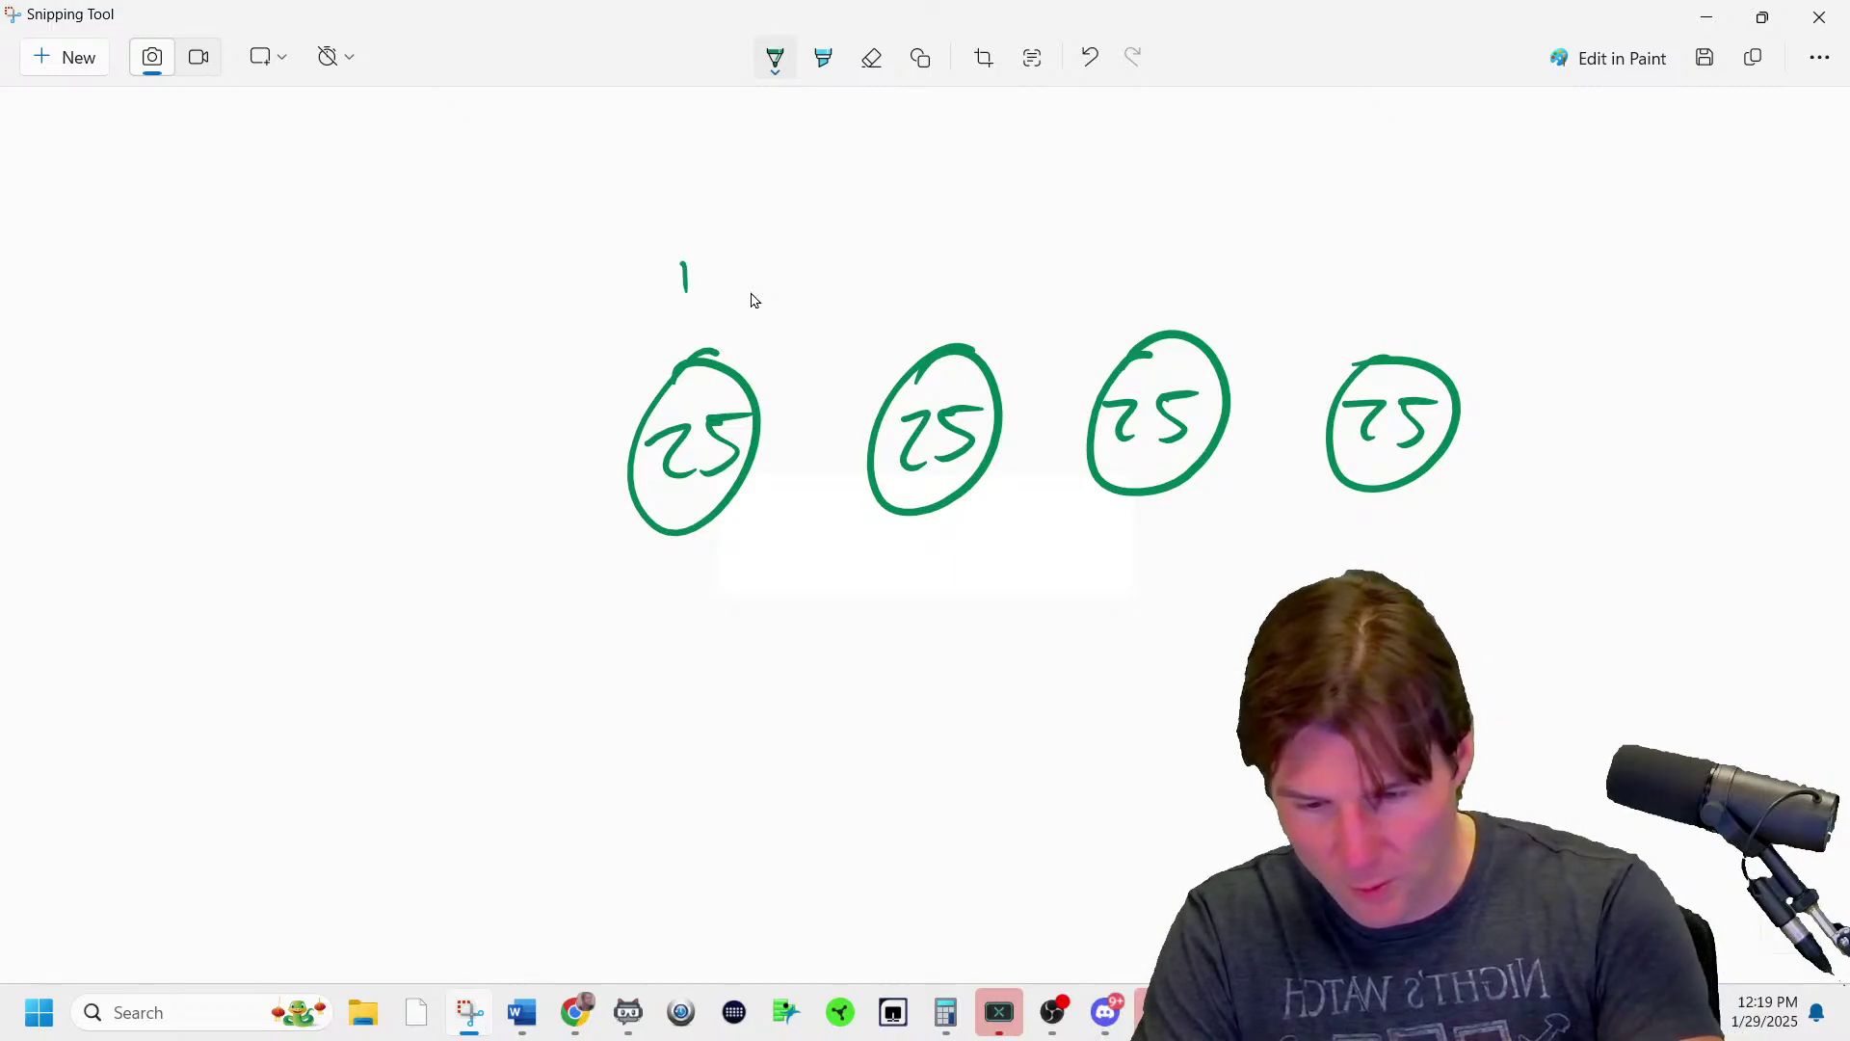
{"action": "left_click_drag", "start_coordinate": [899, 264], "coordinate": [939, 286]}
{"action": "left_click_drag", "start_coordinate": [1116, 255], "coordinate": [1136, 287]}
{"action": "left_click_drag", "start_coordinate": [1367, 243], "coordinate": [1393, 264]}
{"action": "left_click_drag", "start_coordinate": [1397, 243], "coordinate": [1395, 292]}
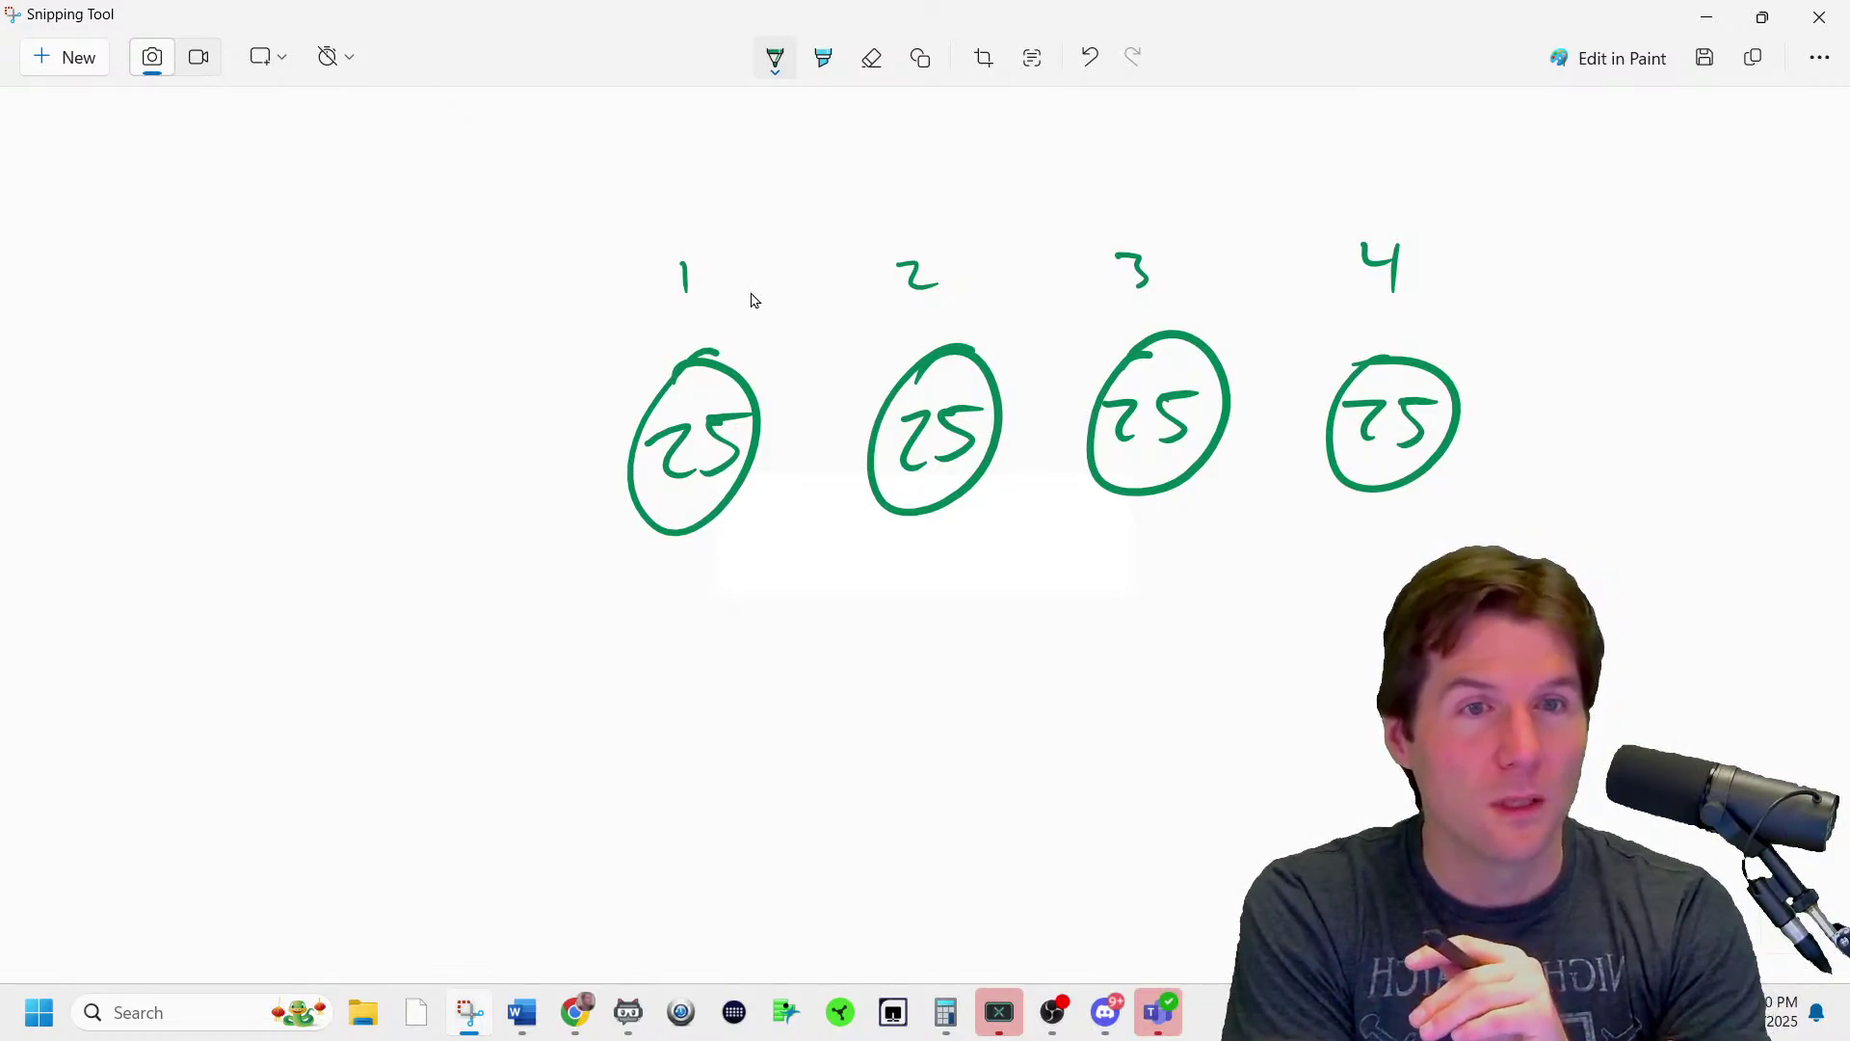
- Box the middle two circled 25s, erase the numbers above the circles, and label the first boundary Q1
{"action": "mouse_move", "coordinate": [836, 337]}
{"action": "left_mouse_down"}
{"action": "mouse_move", "coordinate": [1107, 564]}
{"action": "mouse_move", "coordinate": [1236, 304]}
{"action": "mouse_move", "coordinate": [837, 335]}
{"action": "left_mouse_up"}
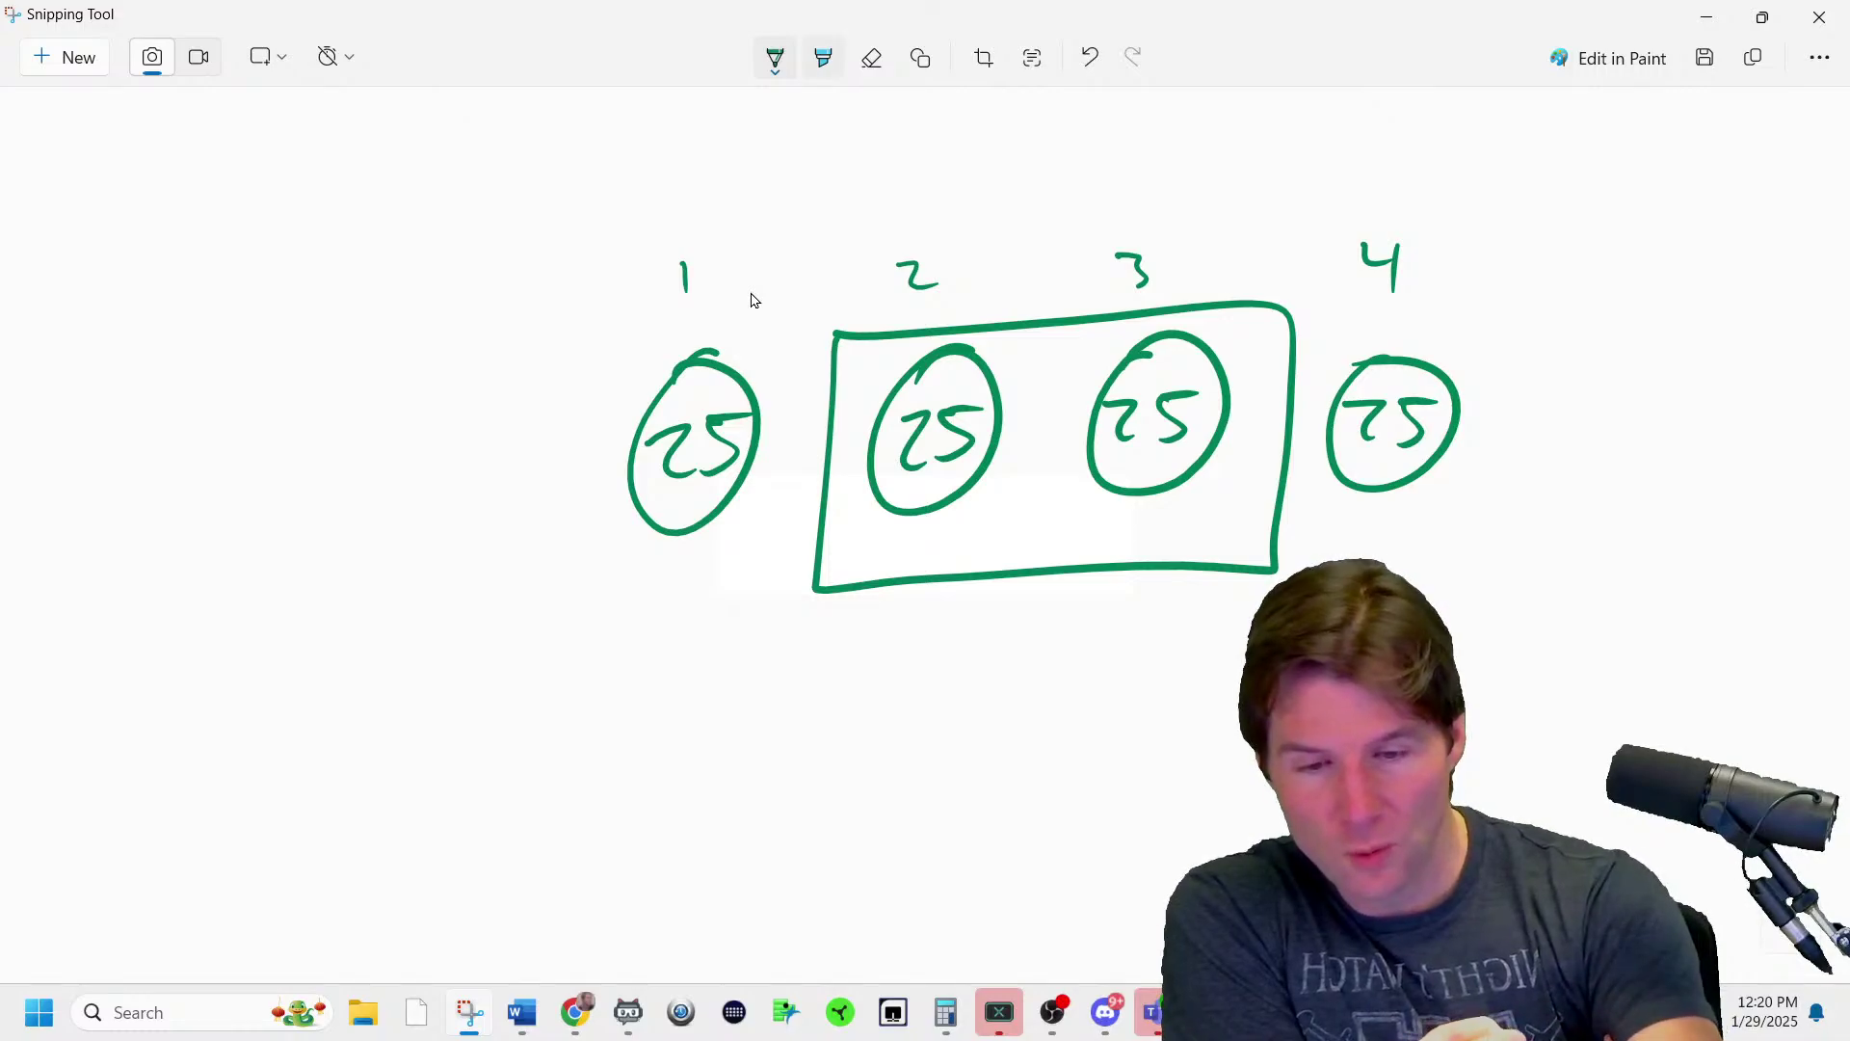
{"action": "left_click", "coordinate": [872, 58]}
{"action": "left_click_drag", "start_coordinate": [916, 275], "coordinate": [1391, 262]}
{"action": "left_click", "coordinate": [774, 58]}
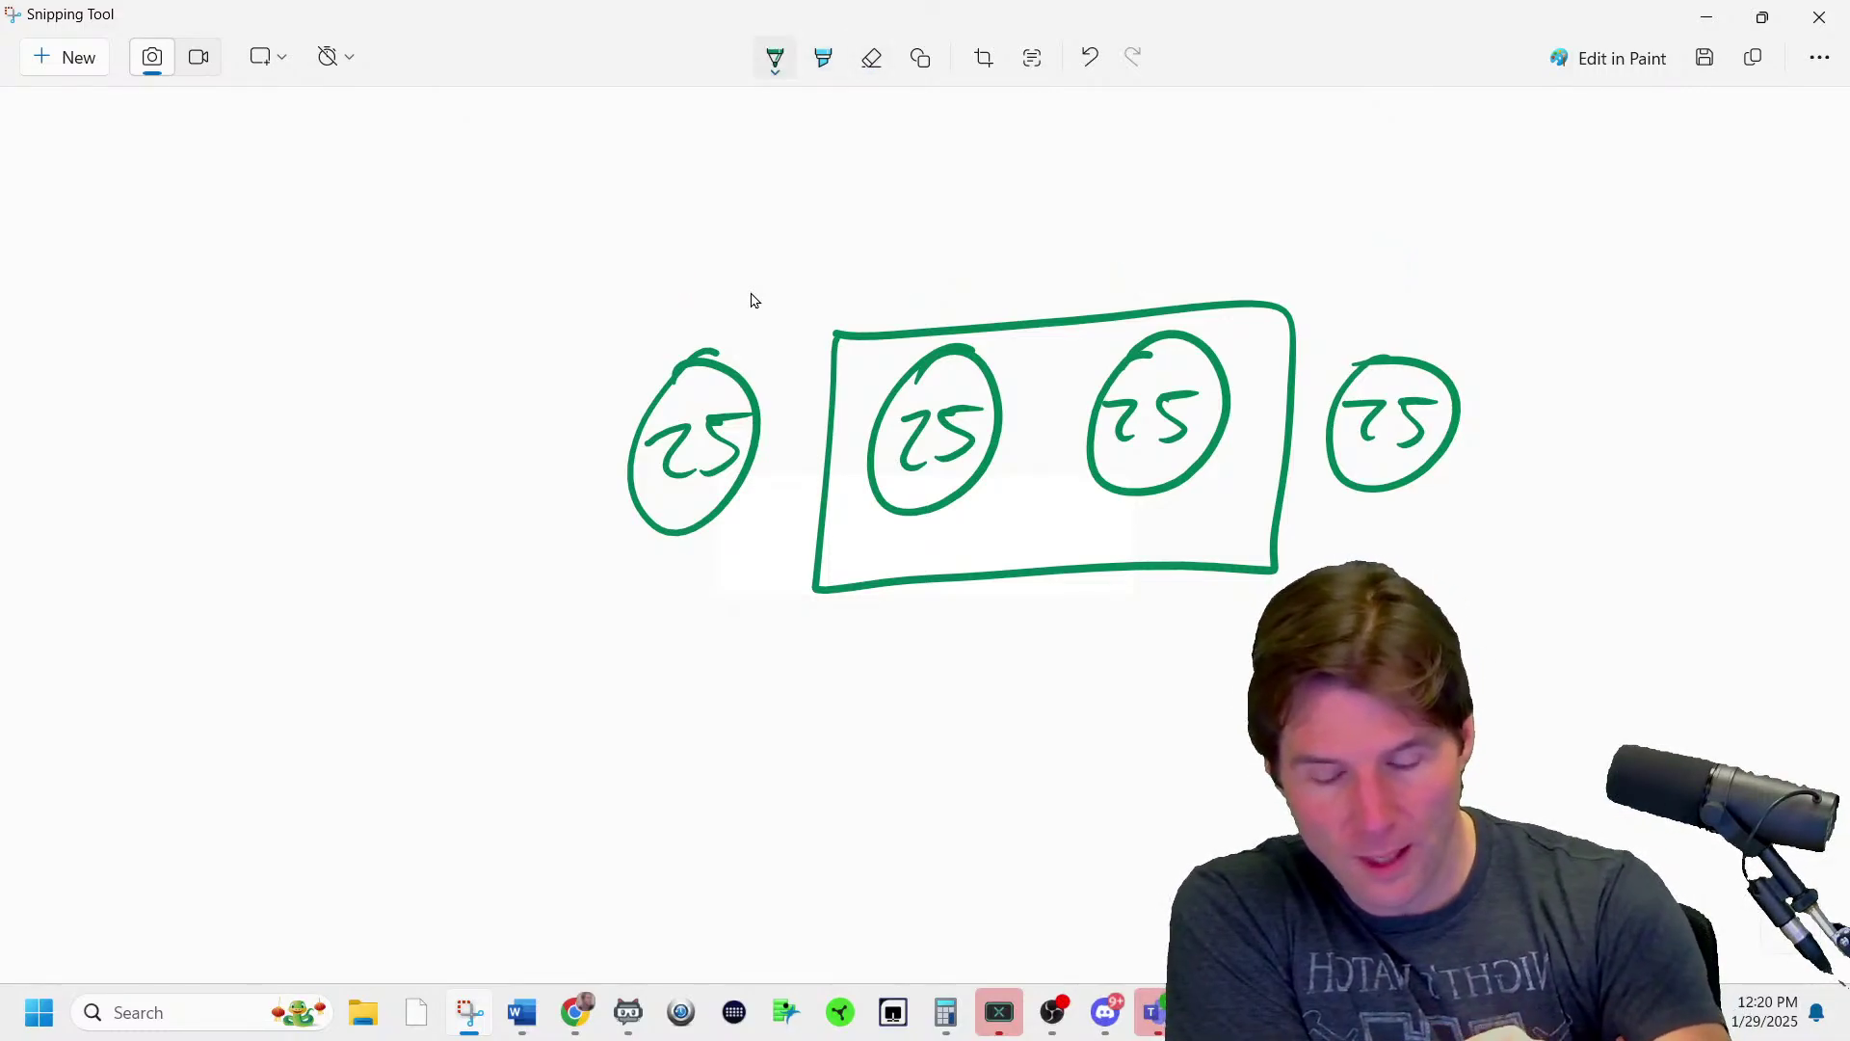
{"action": "left_click_drag", "start_coordinate": [771, 257], "coordinate": [763, 279]}
- Highlight the first 25 and then the span of the first three 25s in blue, and label the upper boundary Q3
{"action": "left_click", "coordinate": [823, 58]}
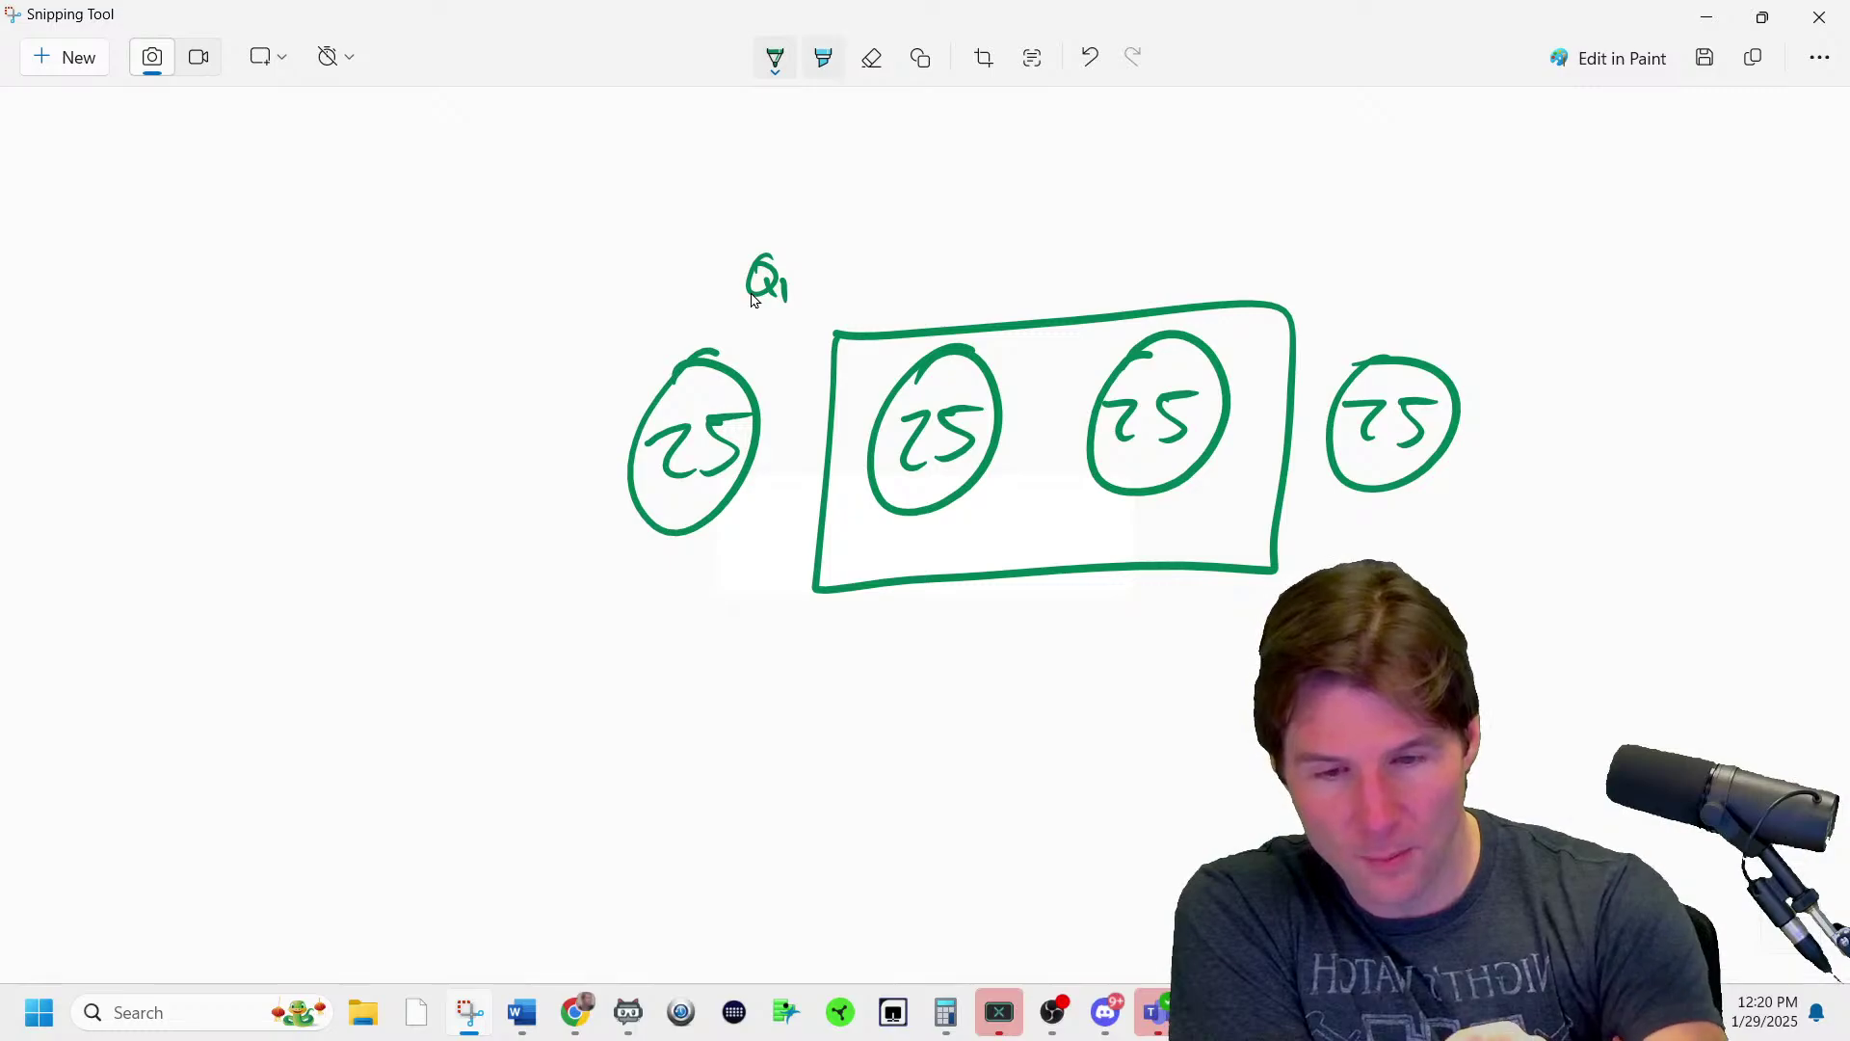
{"action": "left_click_drag", "start_coordinate": [606, 436], "coordinate": [793, 412]}
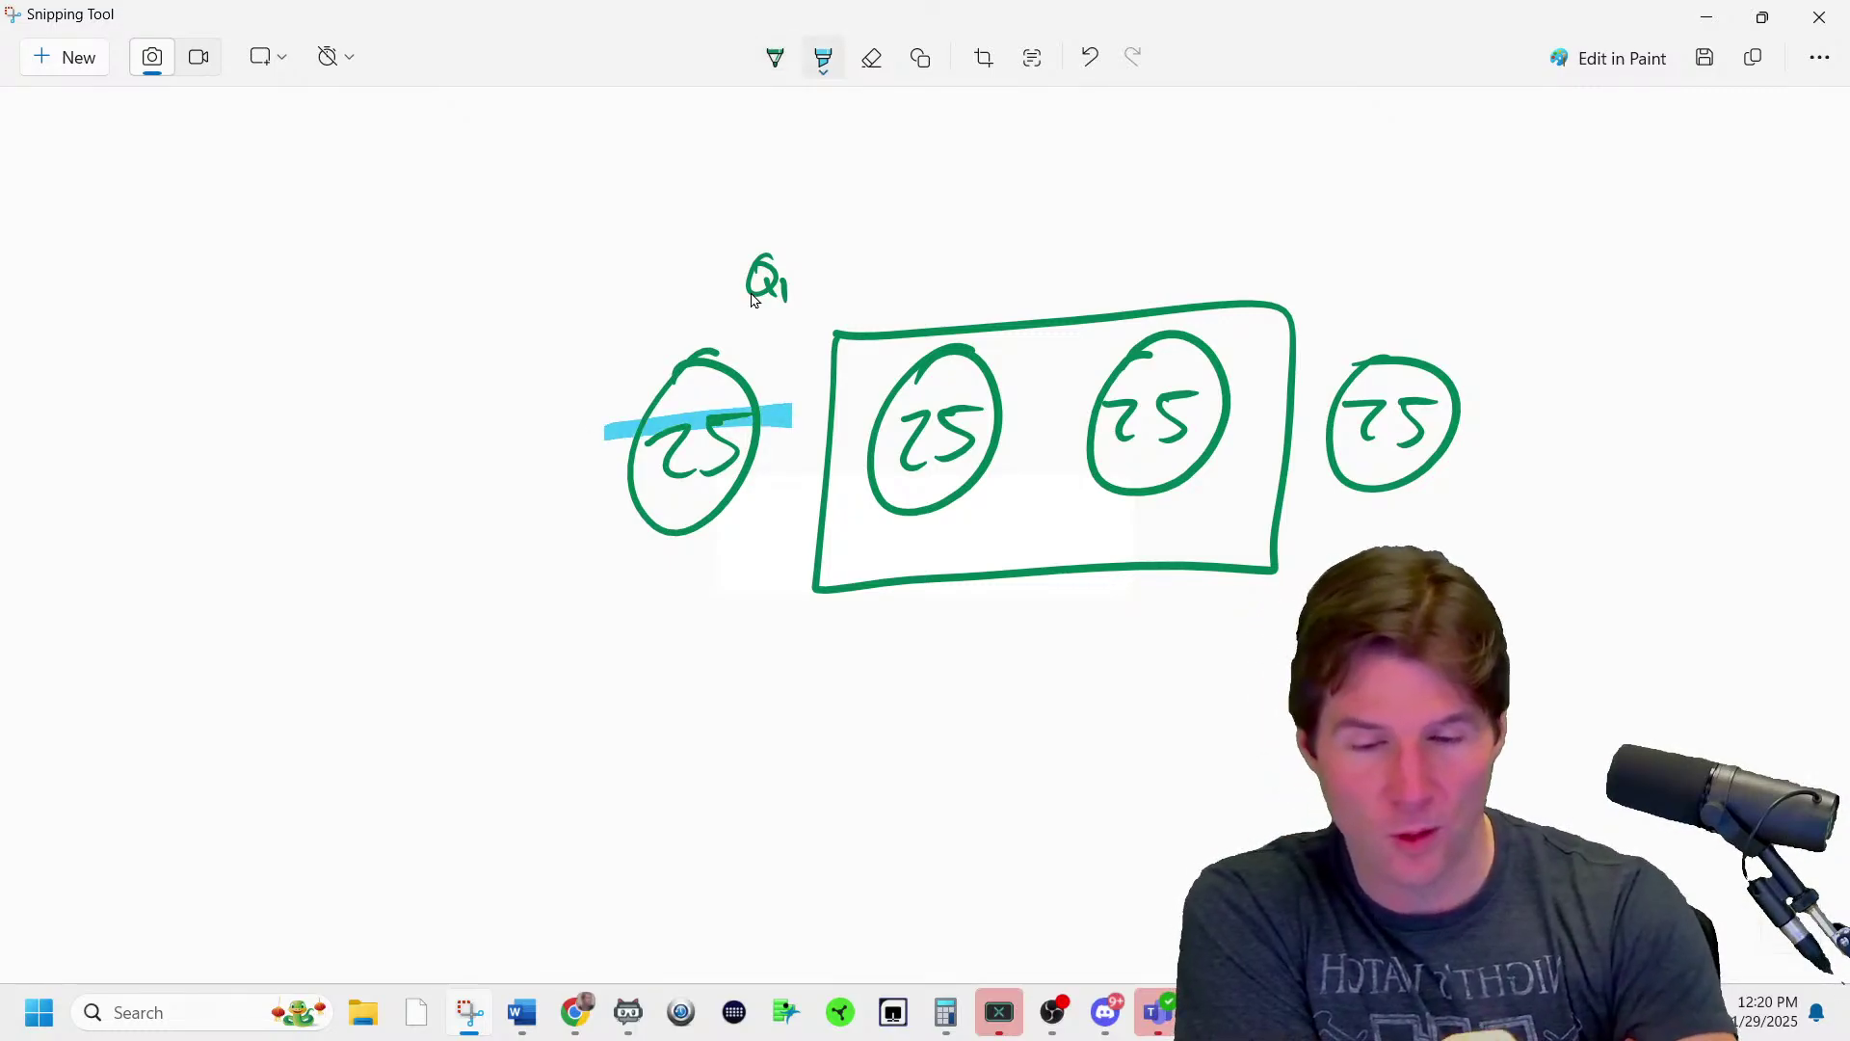
{"action": "left_click_drag", "start_coordinate": [609, 486], "coordinate": [1299, 433]}
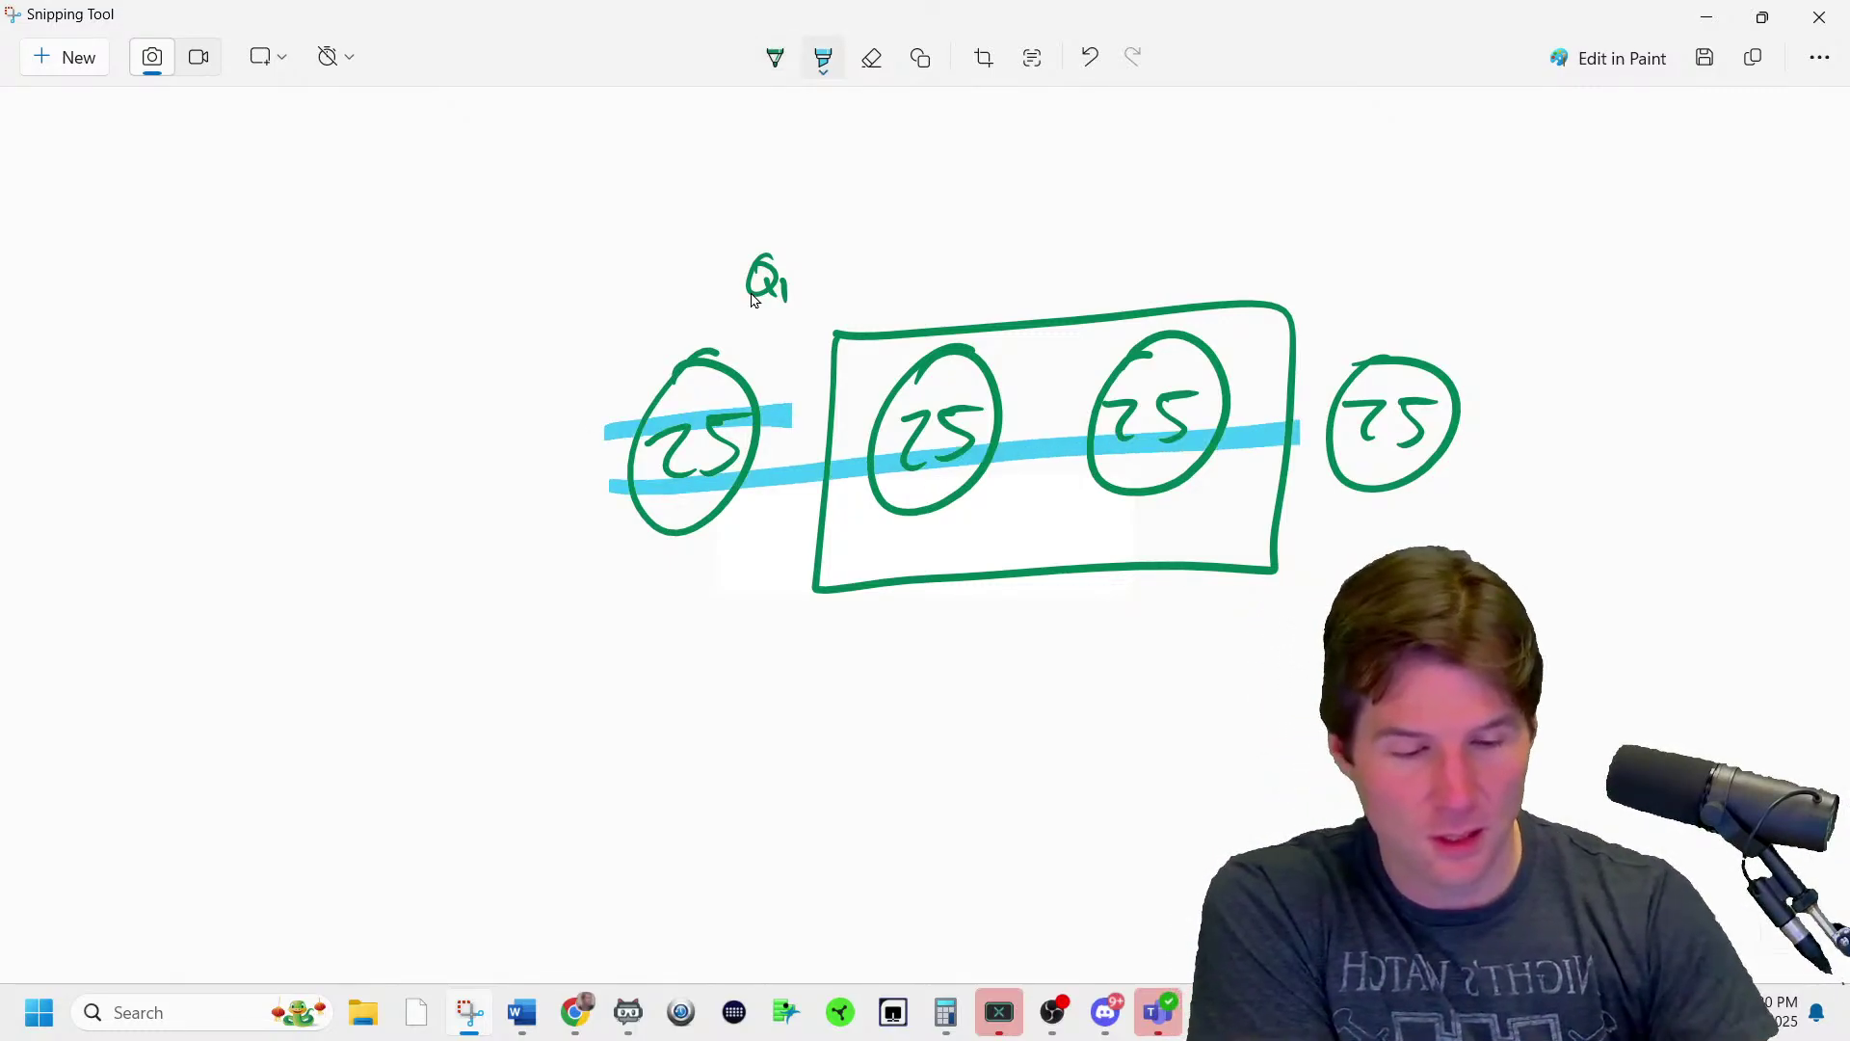
{"action": "left_click", "coordinate": [775, 58]}
{"action": "left_click_drag", "start_coordinate": [1303, 229], "coordinate": [1333, 282]}
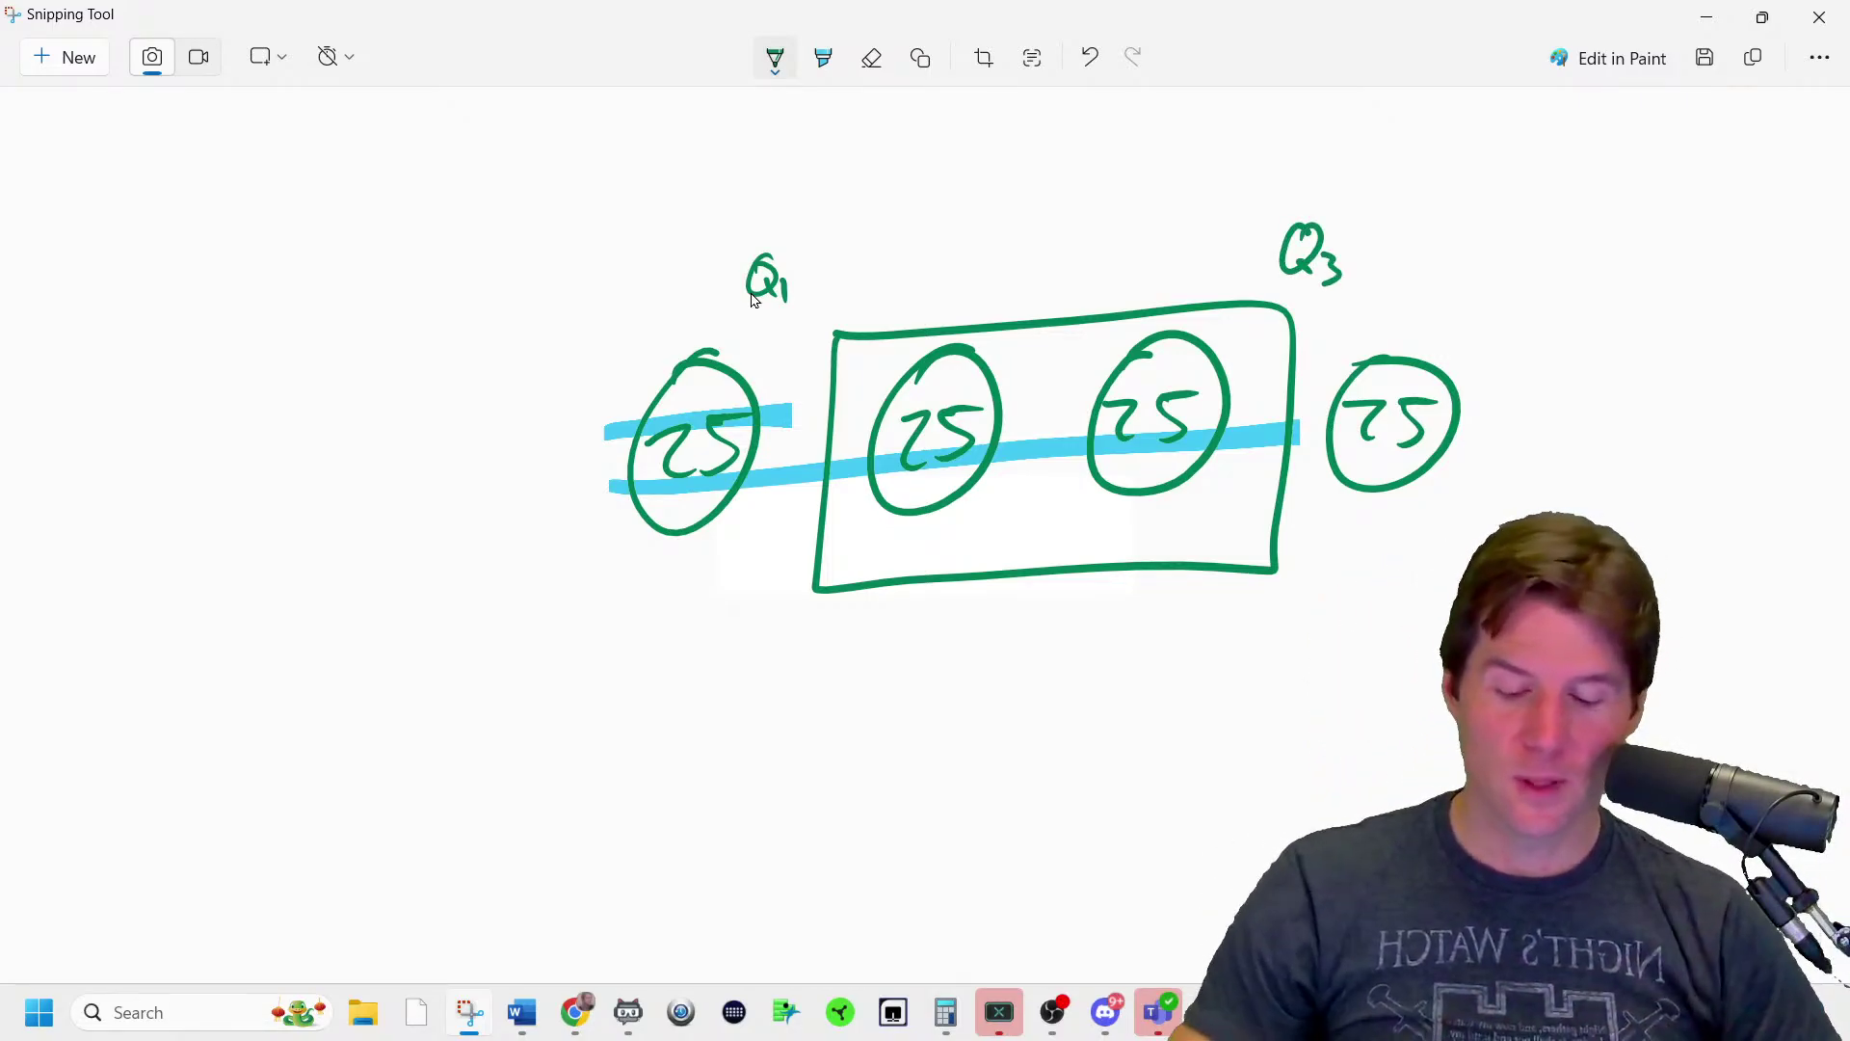
- Switch to JMP, create a new data table, and enter 89, 87, 86, 85, 84, 83, 82, 81 and 80 in Column 1
{"action": "left_click", "coordinate": [786, 1012]}
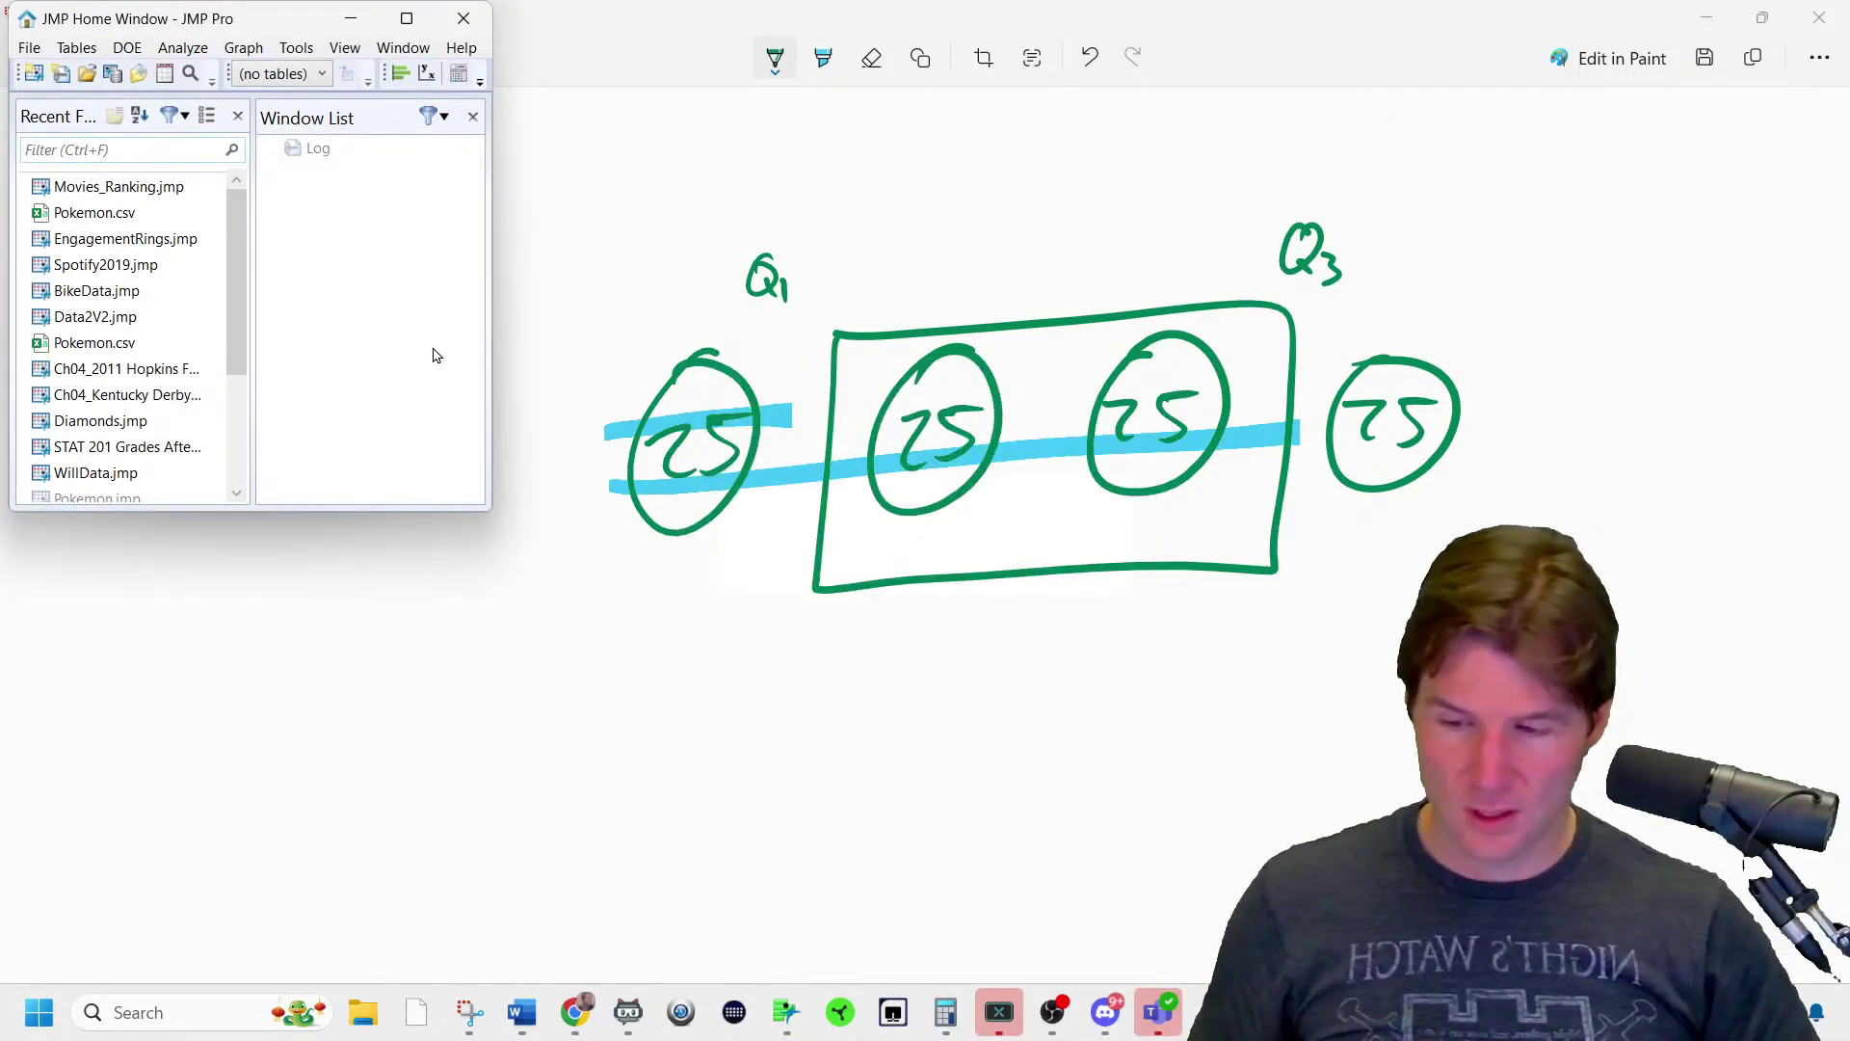
{"action": "double_click", "coordinate": [469, 226]}
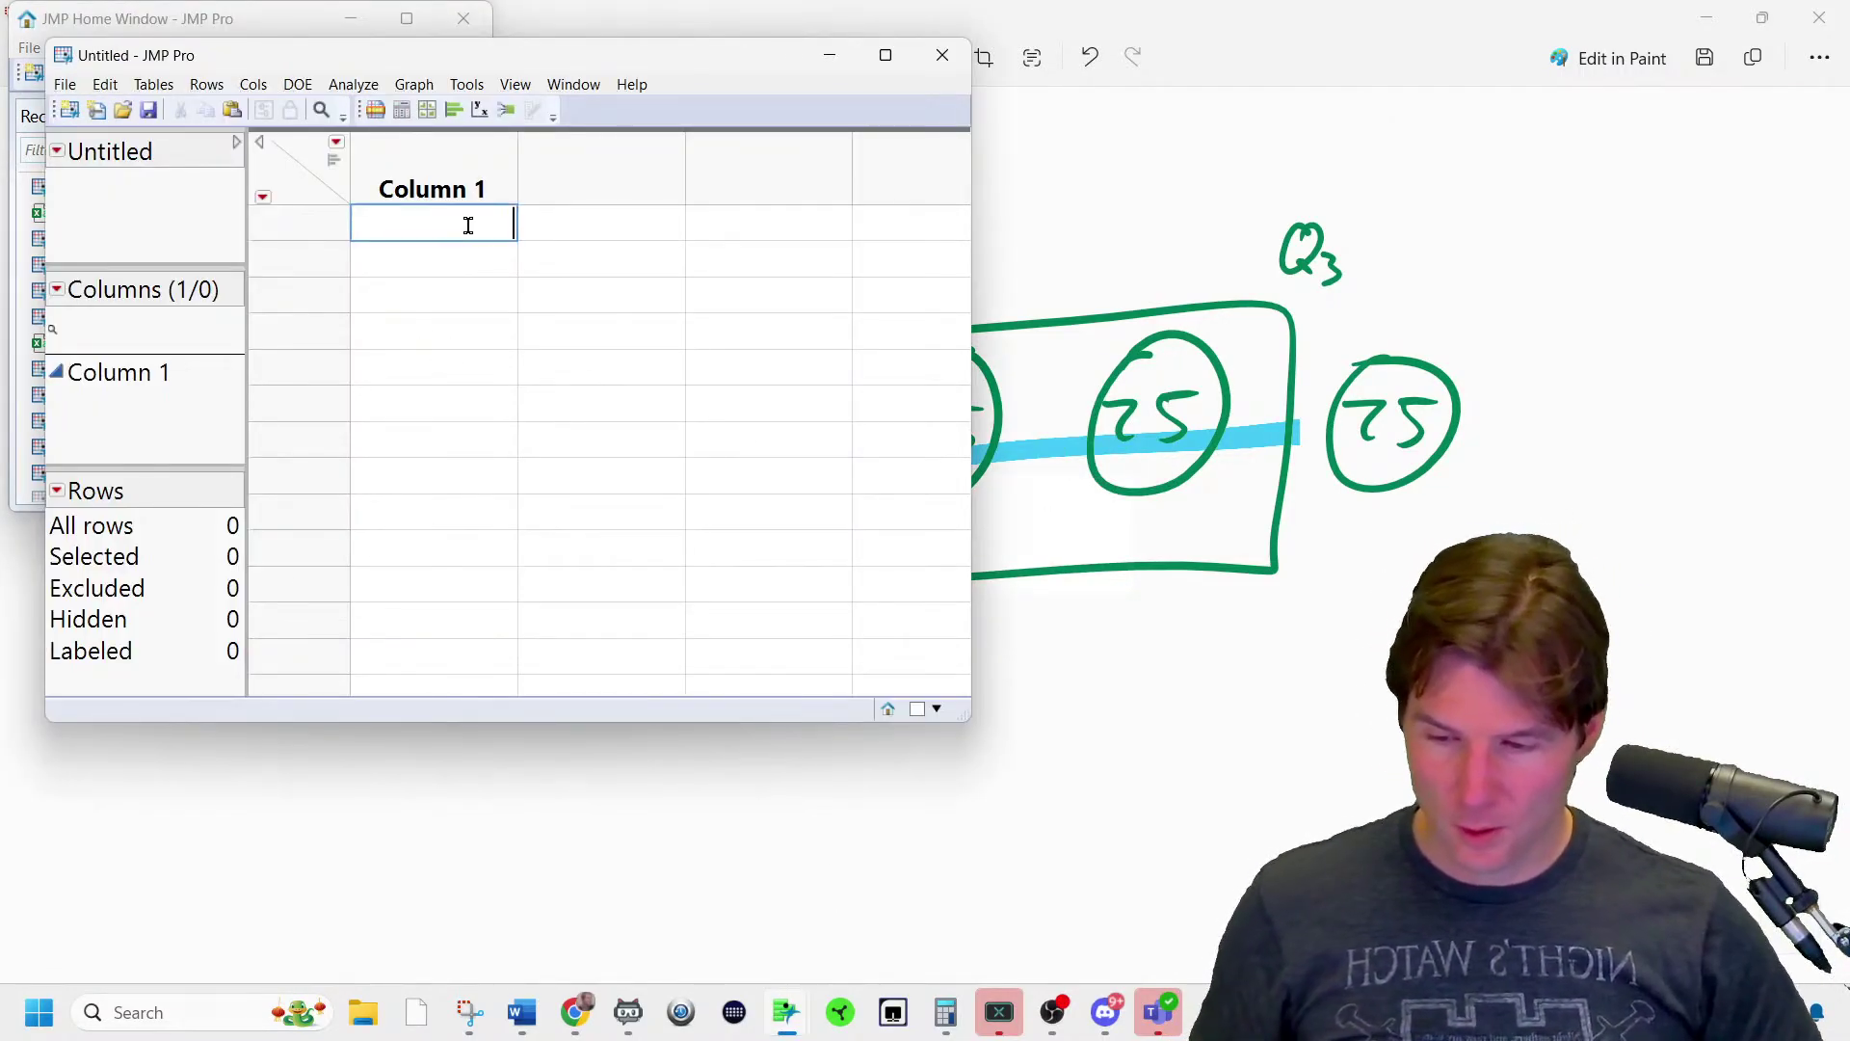
{"action": "type", "text": "89"}
{"action": "key", "text": "Return"}
{"action": "type", "text": "87"}
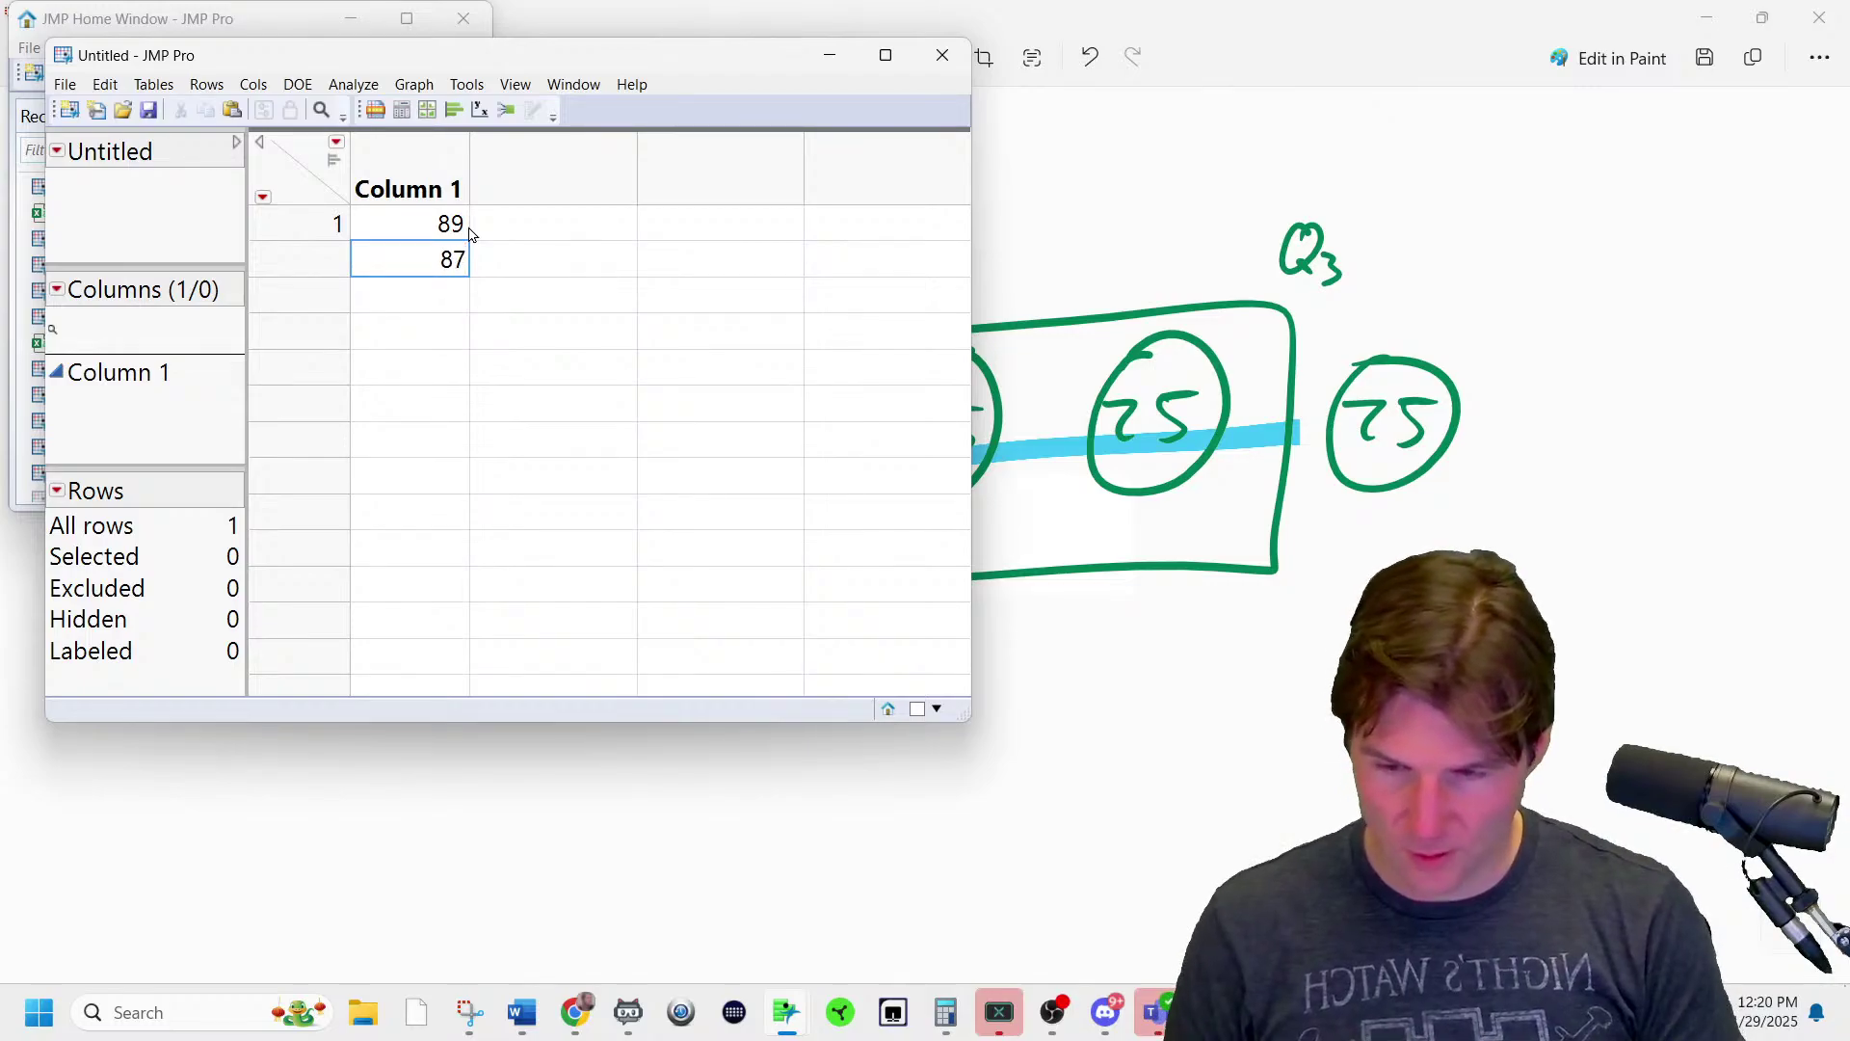
{"action": "key", "text": "Return"}
{"action": "type", "text": "86"}
{"action": "key", "text": "Return"}
{"action": "type", "text": "85"}
{"action": "key", "text": "Return"}
{"action": "type", "text": "84"}
{"action": "key", "text": "Return"}
{"action": "type", "text": "83"}
{"action": "key", "text": "Return"}
{"action": "type", "text": "82"}
{"action": "key", "text": "Return"}
{"action": "type", "text": "81"}
{"action": "key", "text": "Return"}
{"action": "type", "text": "80"}
{"action": "key", "text": "Return"}
- Continue Column 1 with the values 79, 78, 77, 75, 72, 71, 70, 68, 64, 63 and 62
{"action": "type", "text": "79"}
{"action": "key", "text": "Return"}
{"action": "type", "text": "78"}
{"action": "key", "text": "Return"}
{"action": "type", "text": "77"}
{"action": "key", "text": "Return"}
{"action": "type", "text": "75"}
{"action": "key", "text": "Return"}
{"action": "type", "text": "72"}
{"action": "key", "text": "Return"}
{"action": "type", "text": "71"}
{"action": "key", "text": "Return"}
{"action": "type", "text": "70"}
{"action": "key", "text": "Return"}
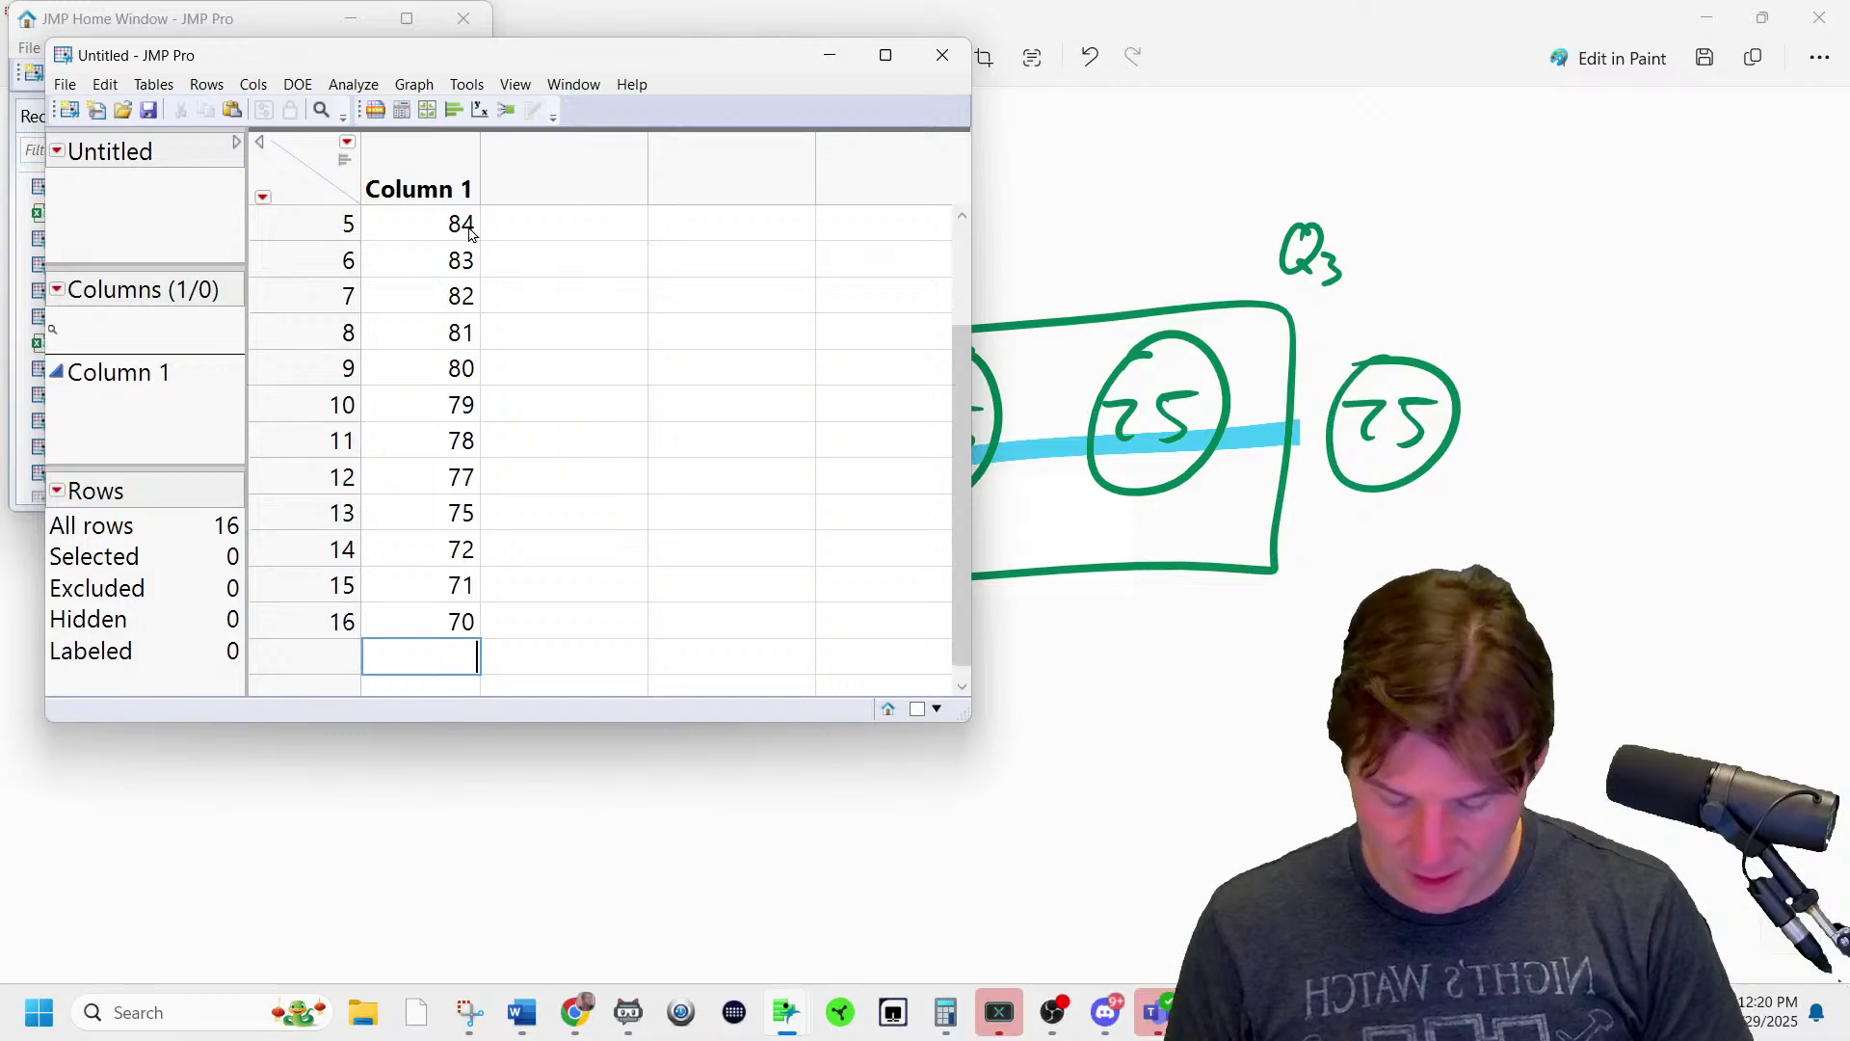
{"action": "type", "text": "68"}
{"action": "key", "text": "Return"}
{"action": "type", "text": "6"}
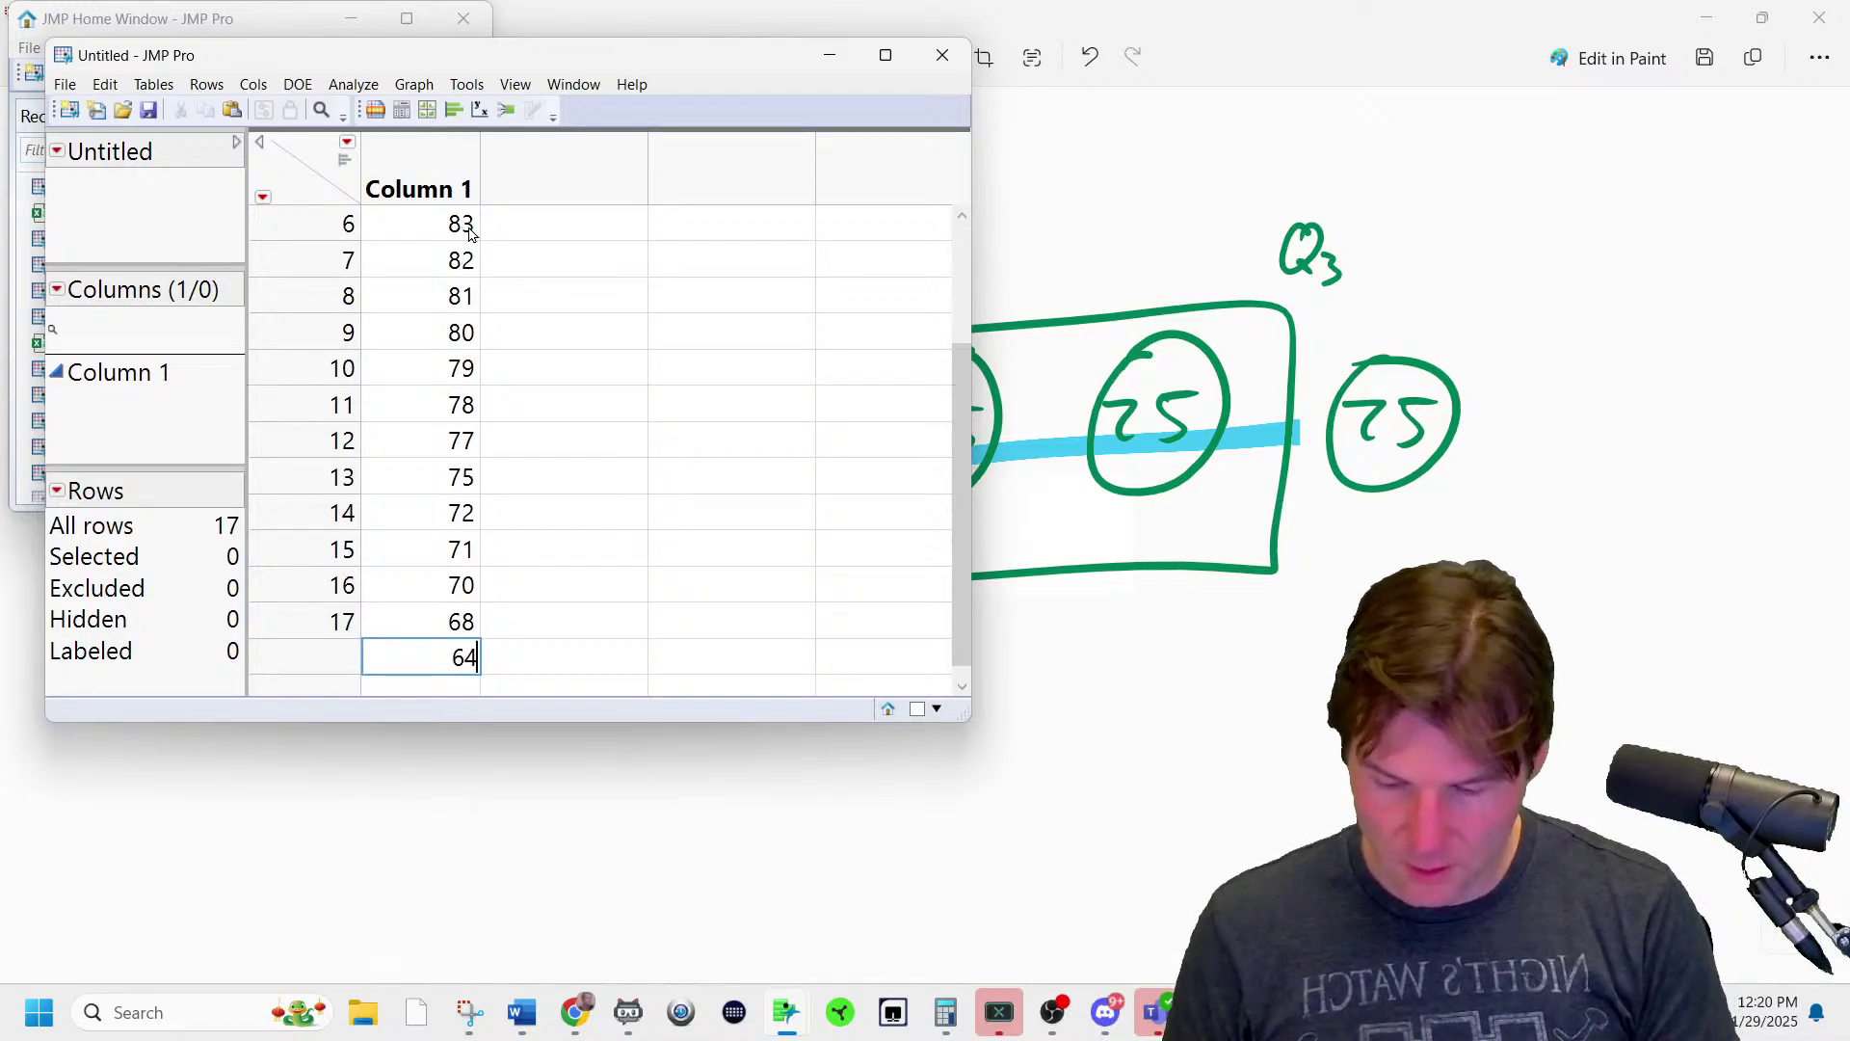
{"action": "type", "text": "4"}
{"action": "key", "text": "Return"}
{"action": "type", "text": "63"}
{"action": "key", "text": "Return"}
{"action": "type", "text": "62"}
{"action": "key", "text": "Return"}
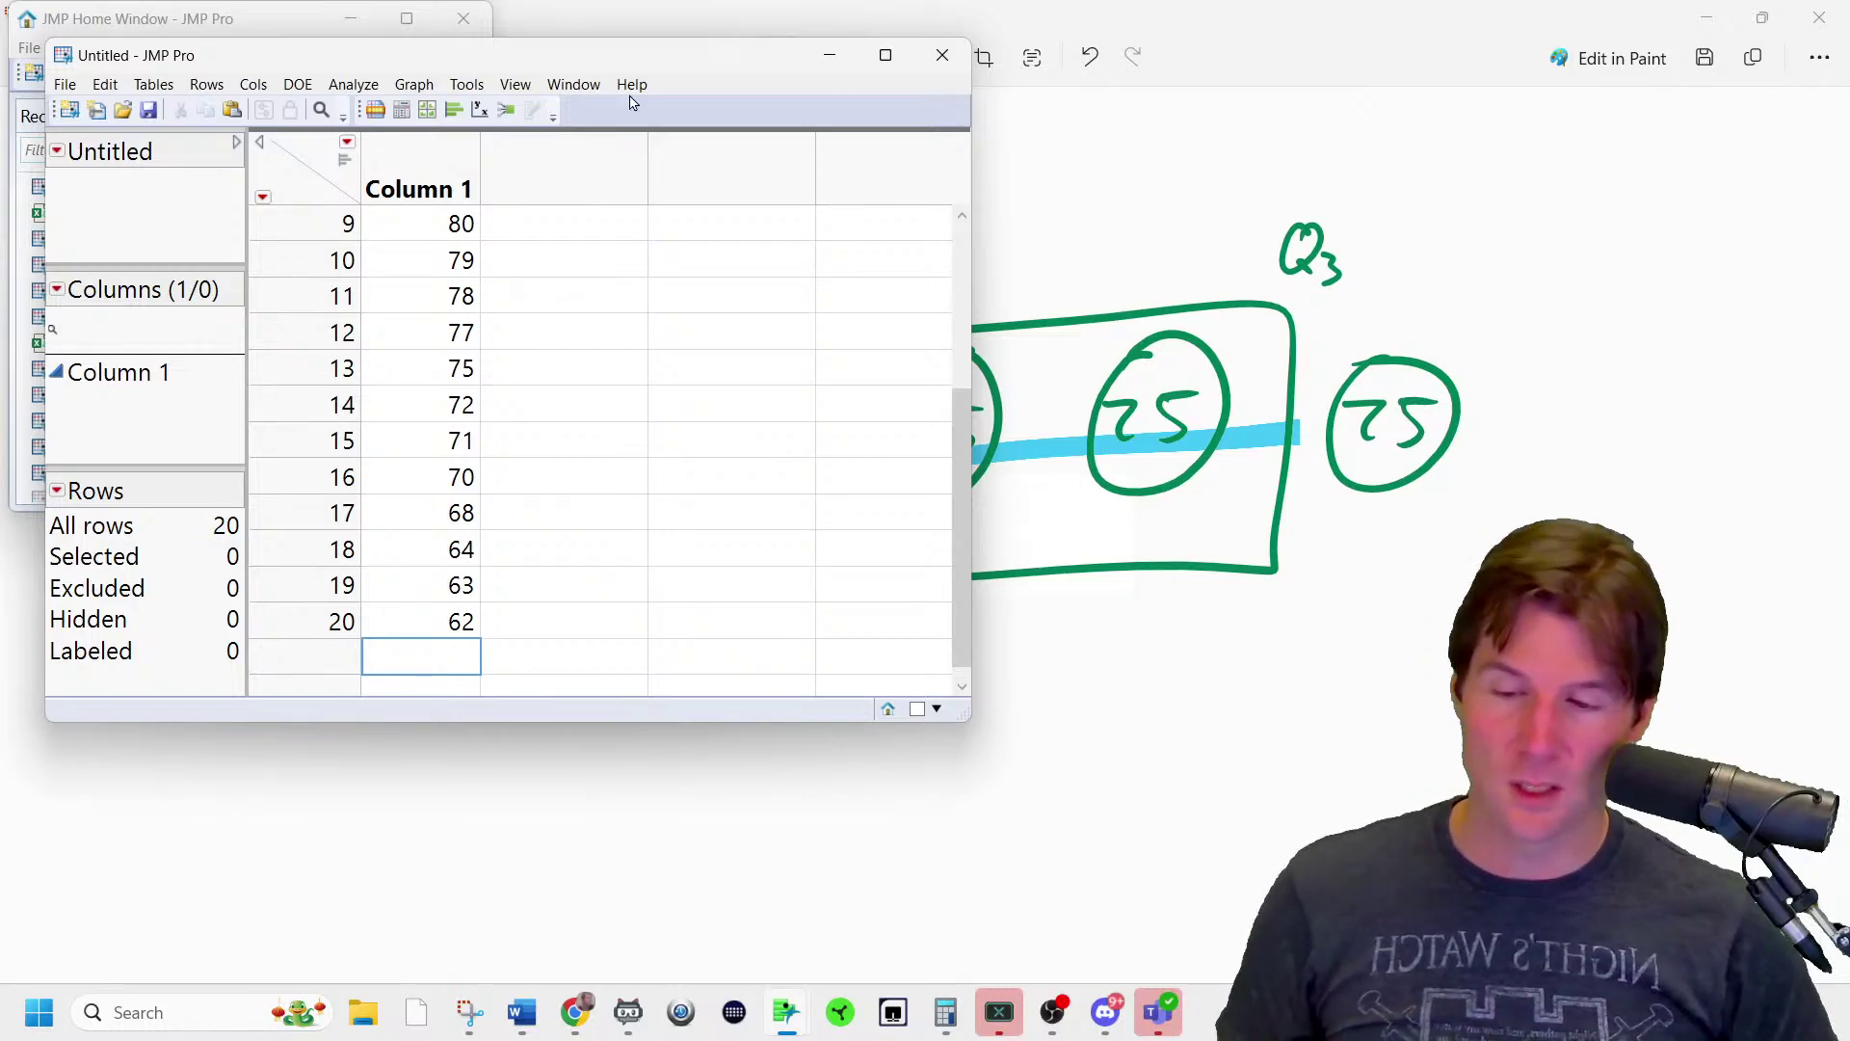
- Maximize the data table window and run a Distribution analysis with Column 1 as the Y column
{"action": "double_click", "coordinate": [648, 58]}
{"action": "type", "text": "75"}
{"action": "left_click", "coordinate": [718, 395]}
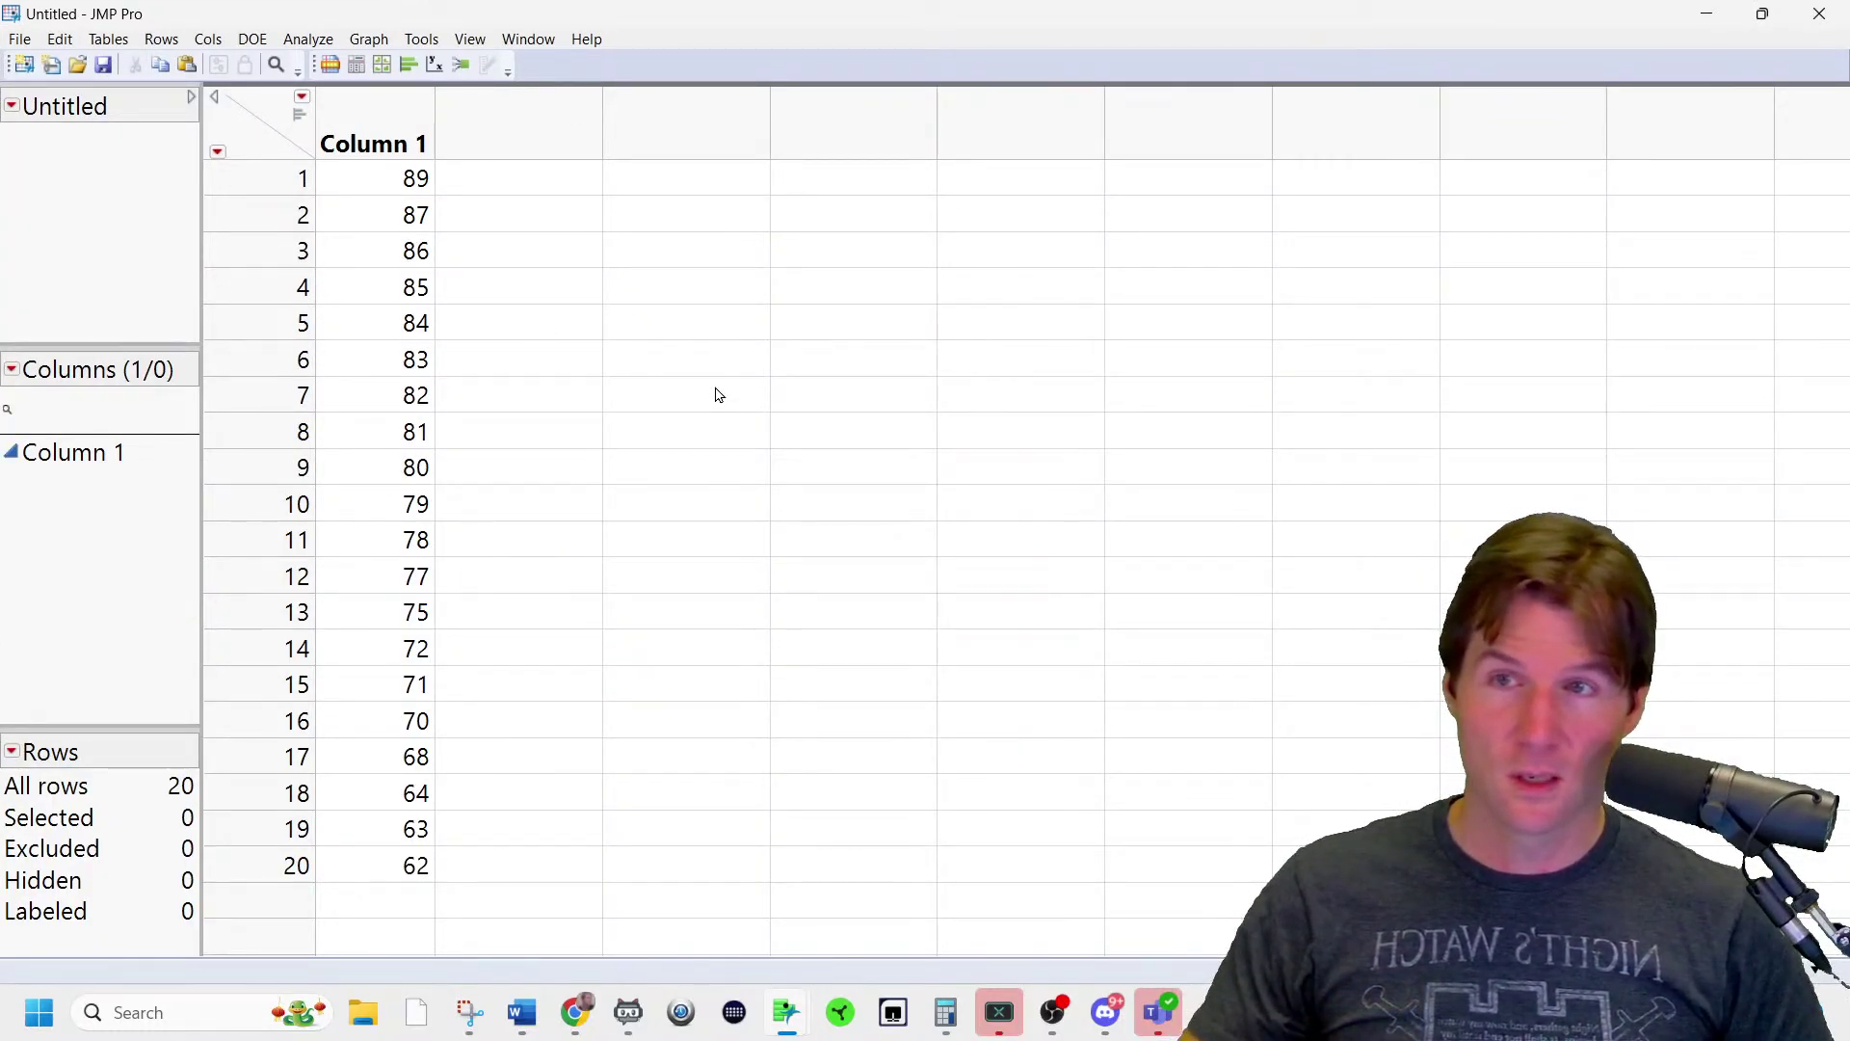
{"action": "left_click", "coordinate": [309, 38]}
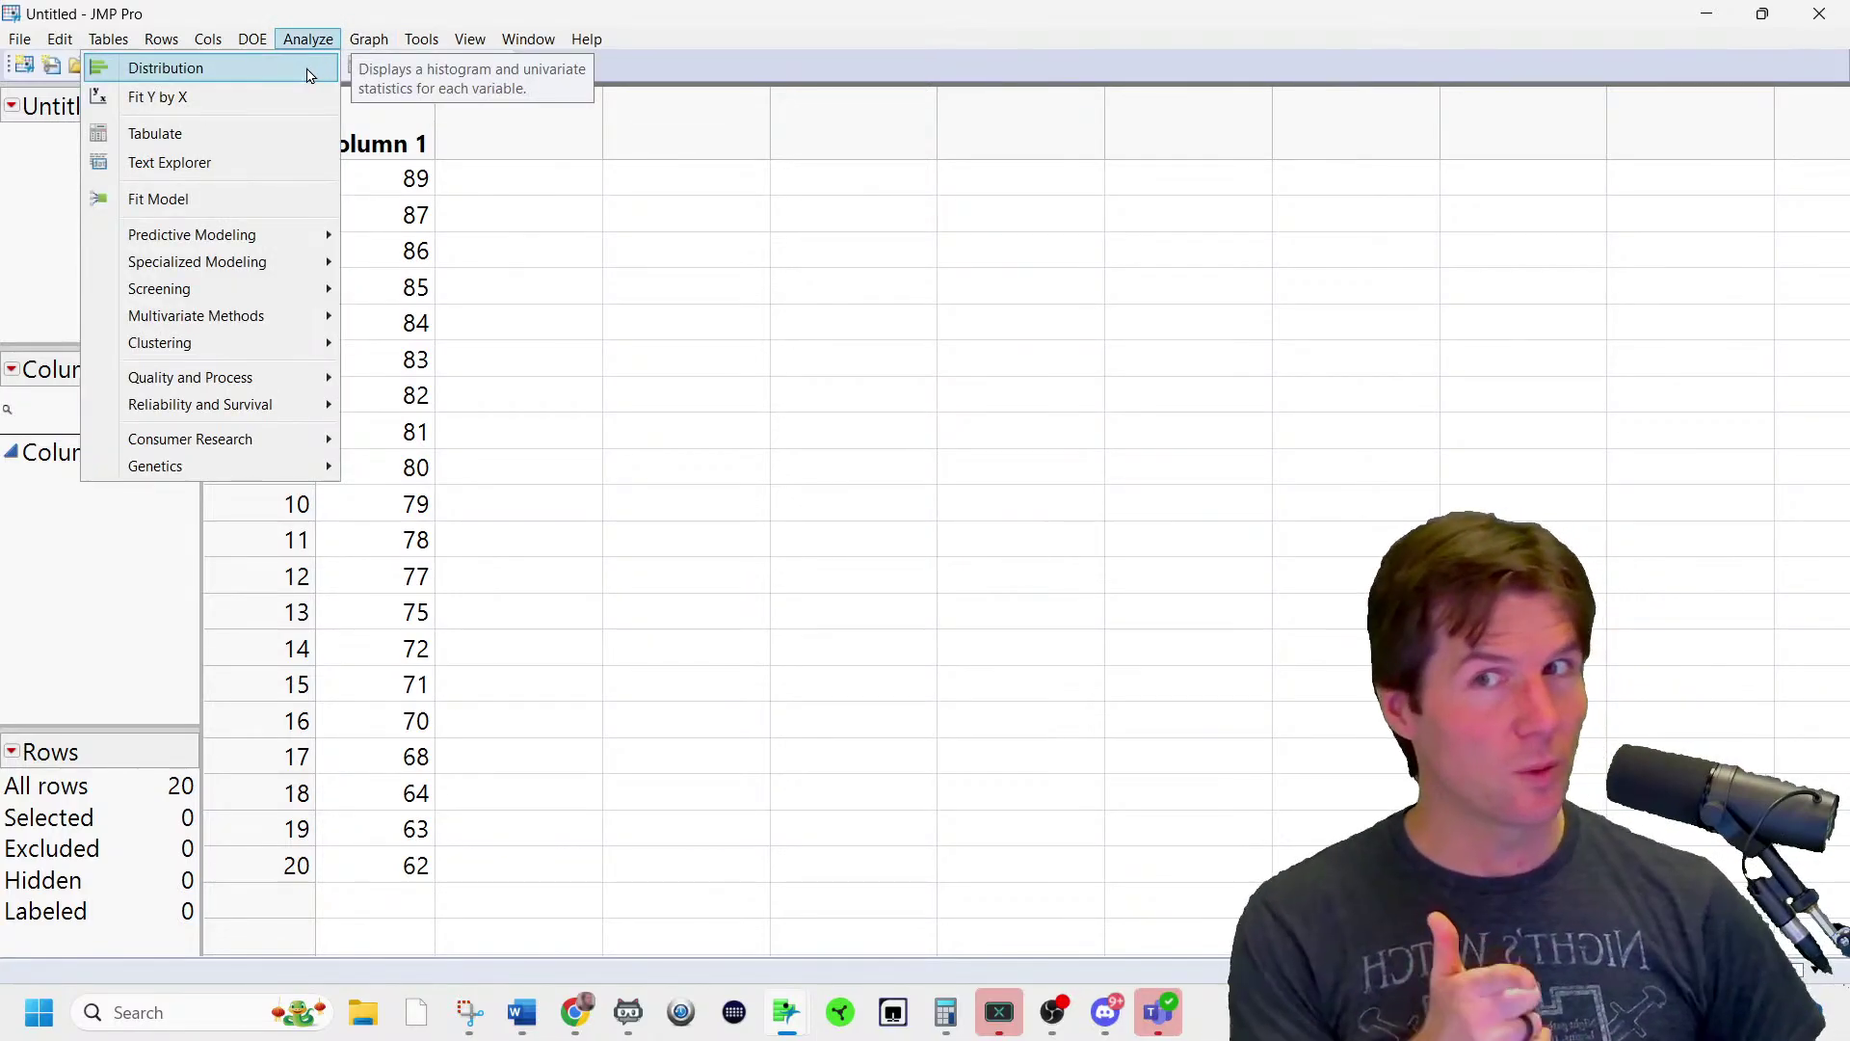
{"action": "left_click", "coordinate": [308, 70]}
{"action": "double_click", "coordinate": [331, 291]}
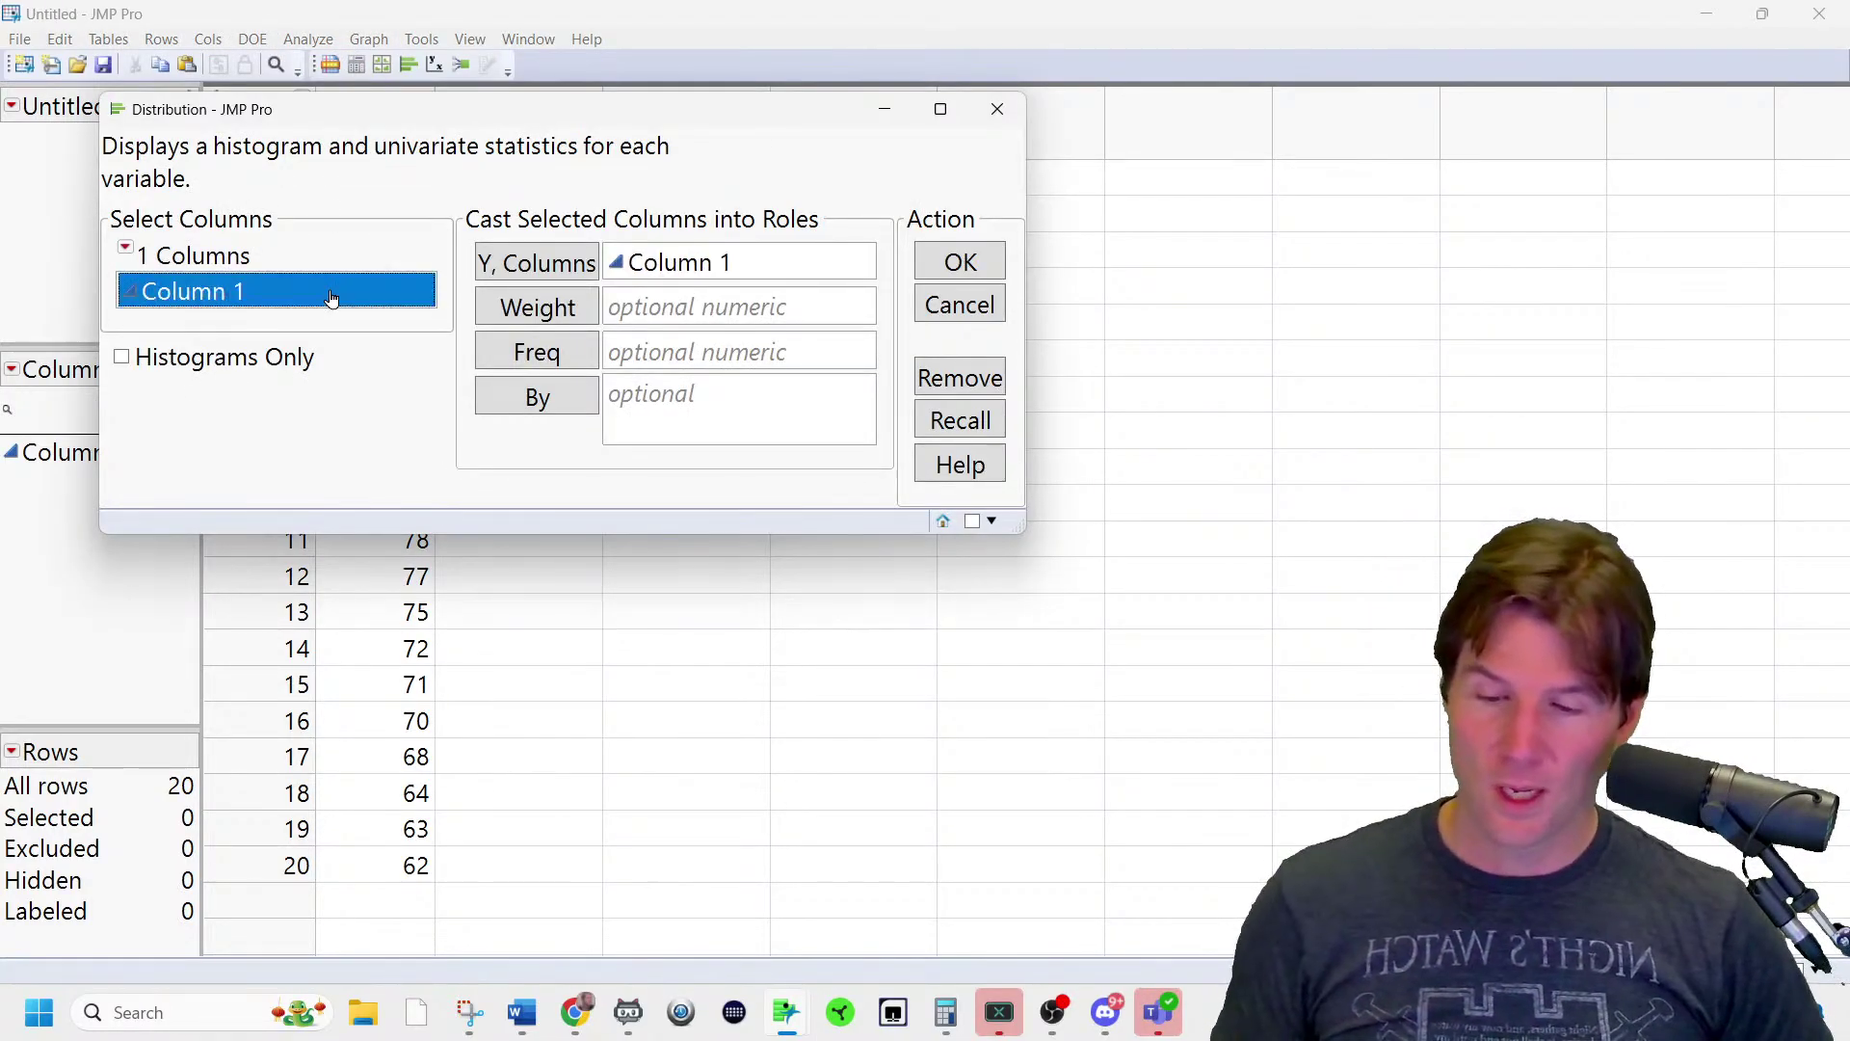
{"action": "left_click", "coordinate": [956, 262]}
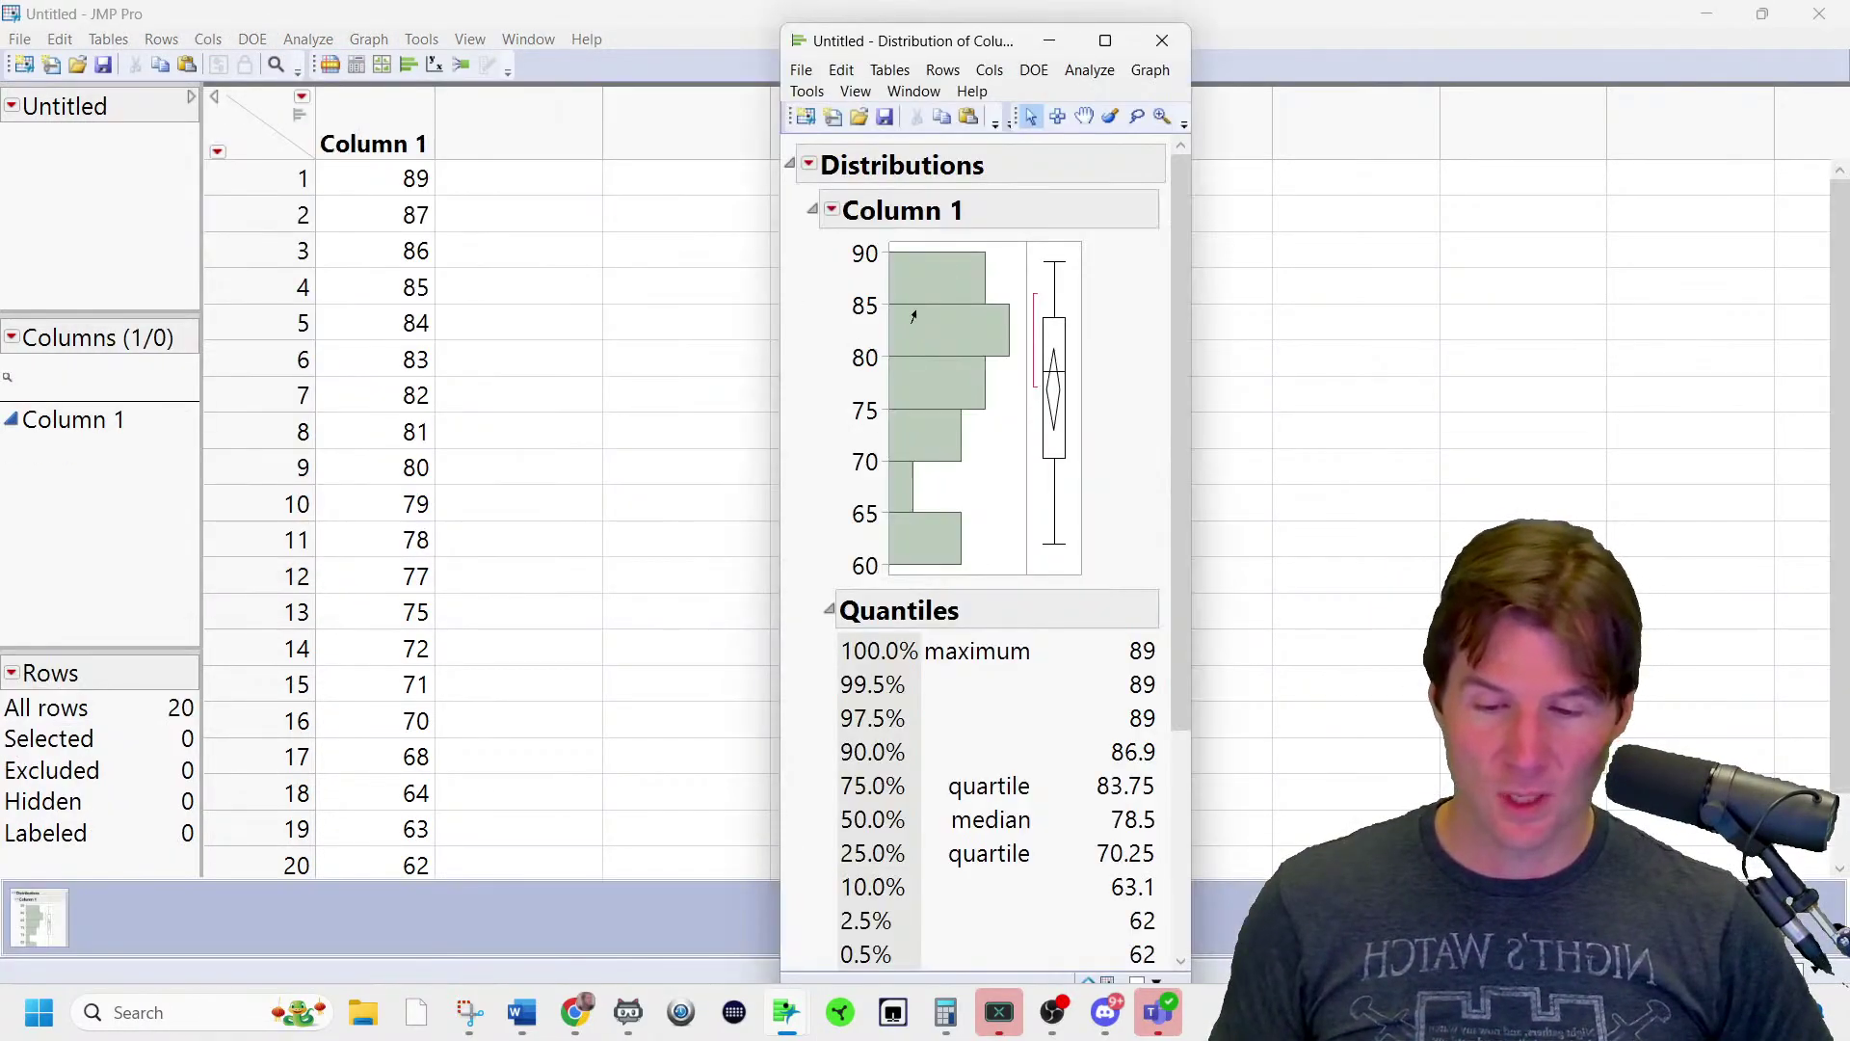
- Stack the distribution report horizontally and arrange a narrower, taller data table window beside it
{"action": "left_click", "coordinate": [810, 166]}
{"action": "left_click", "coordinate": [758, 218]}
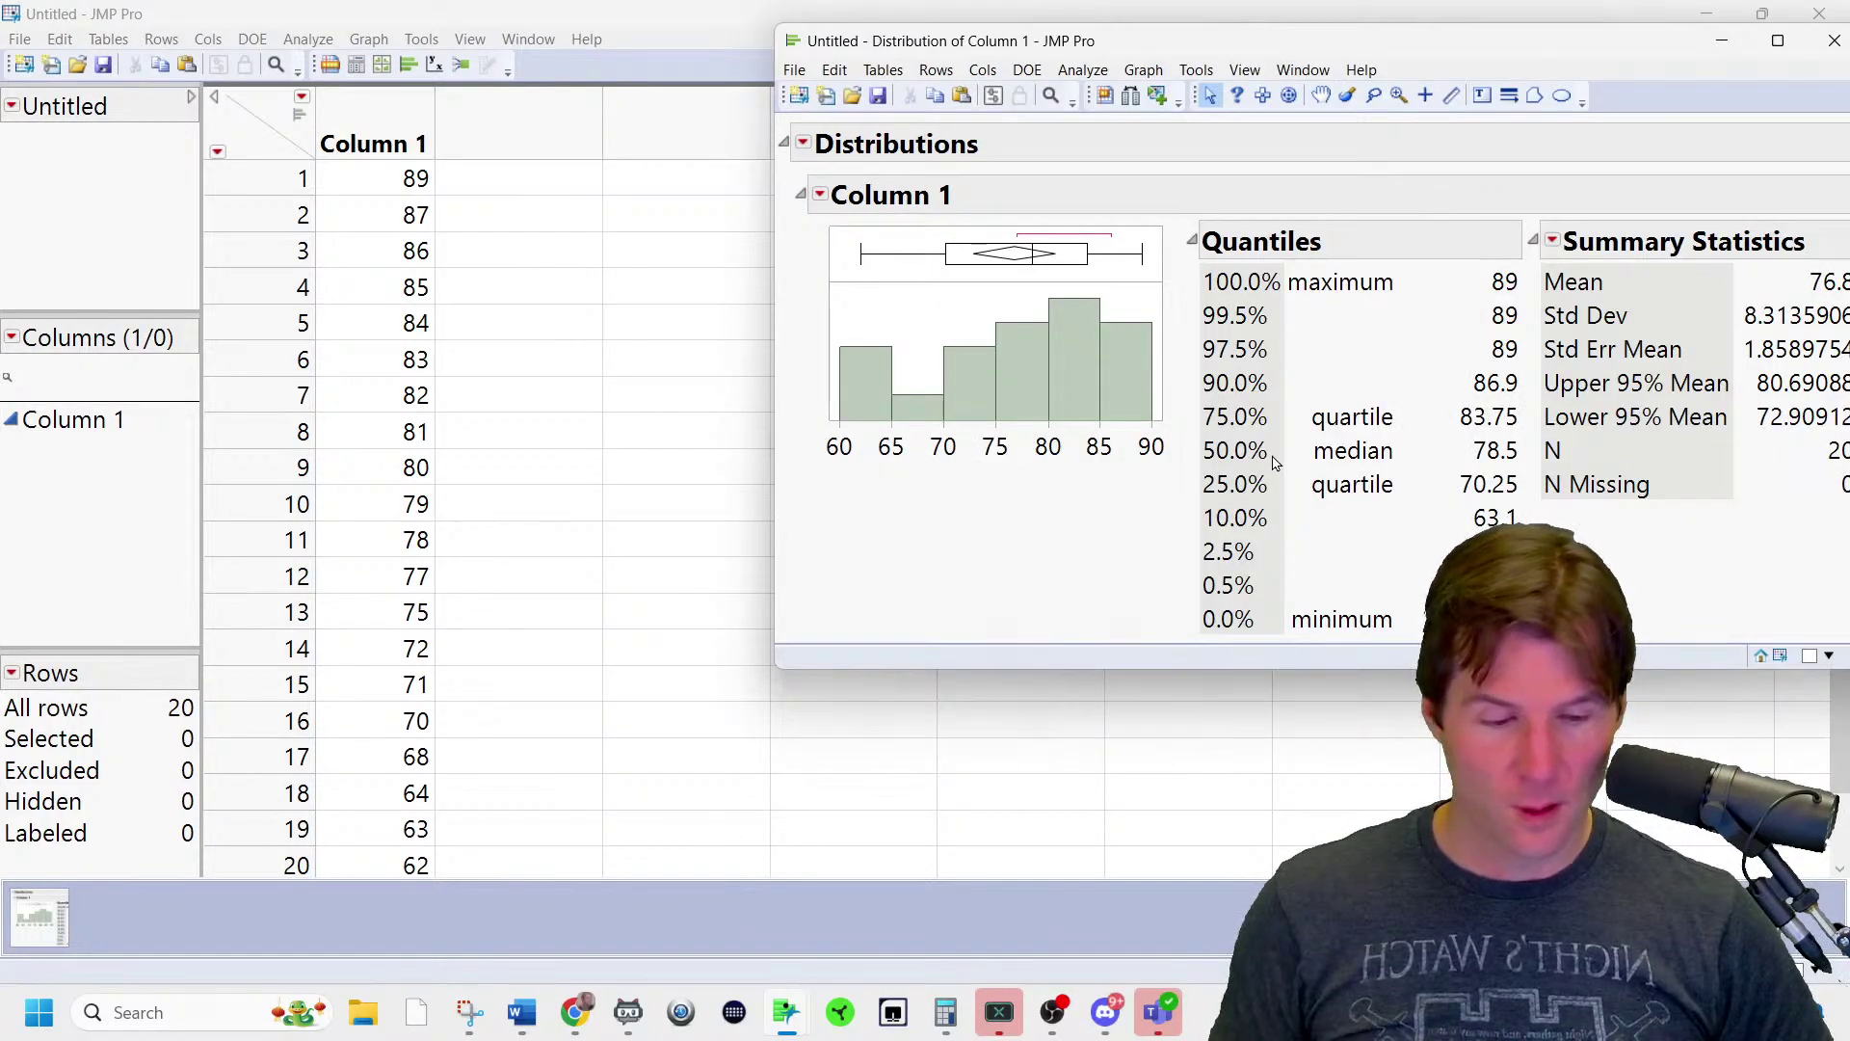
{"action": "left_click_drag", "start_coordinate": [708, 32], "coordinate": [442, 99]}
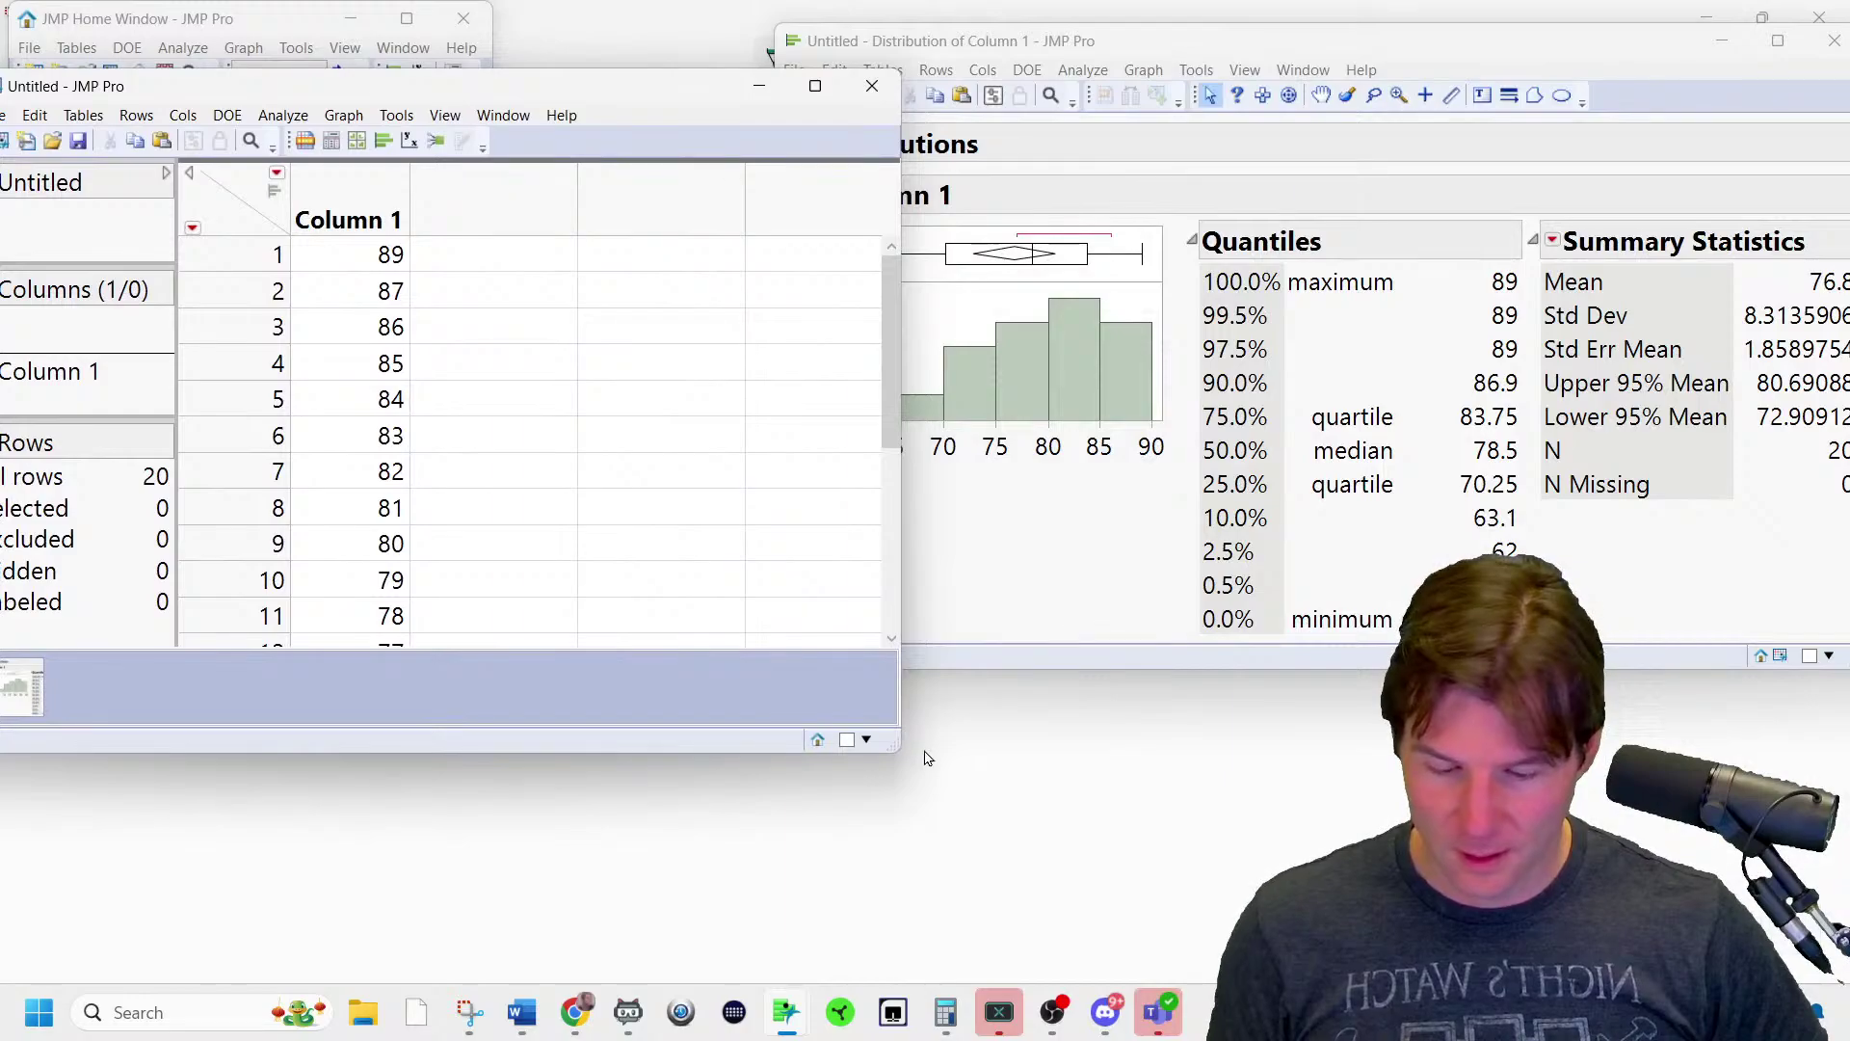
{"action": "left_click_drag", "start_coordinate": [901, 749], "coordinate": [768, 941]}
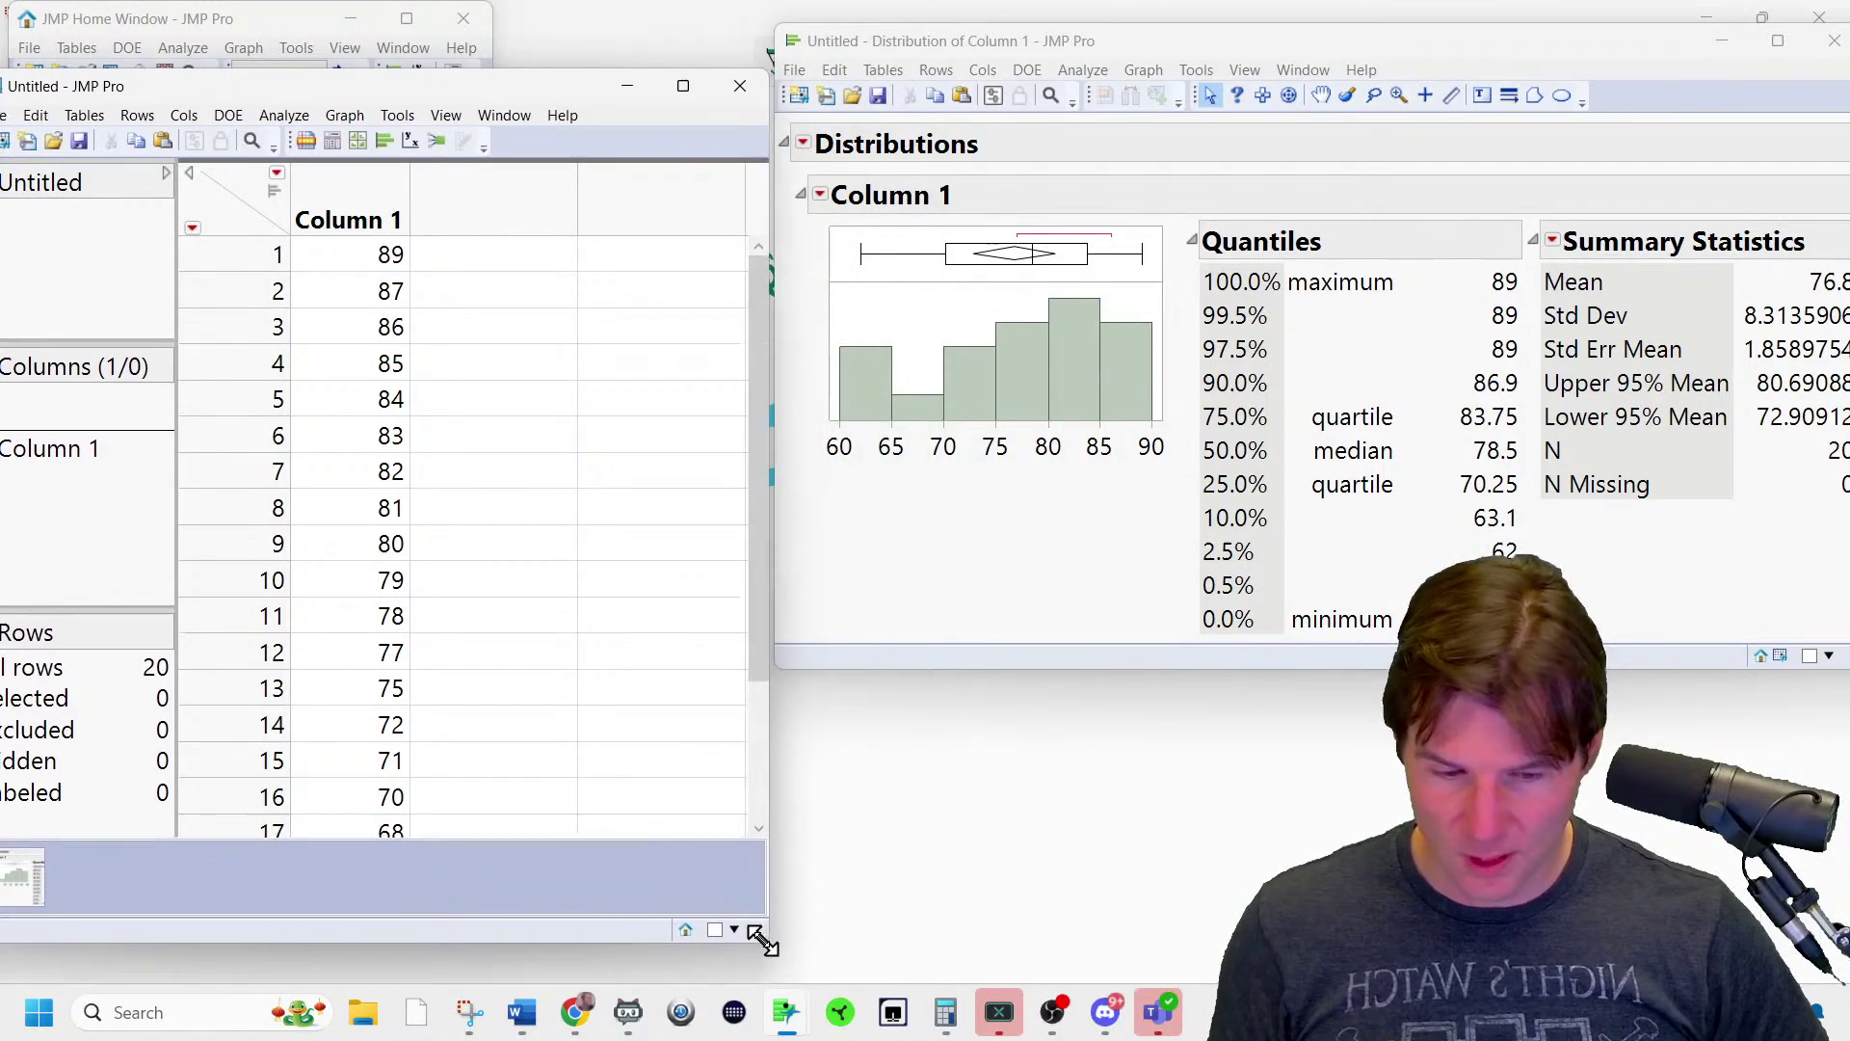
- Turn on Automatic Recalc for the Distributions report
{"action": "left_click", "coordinate": [820, 195]}
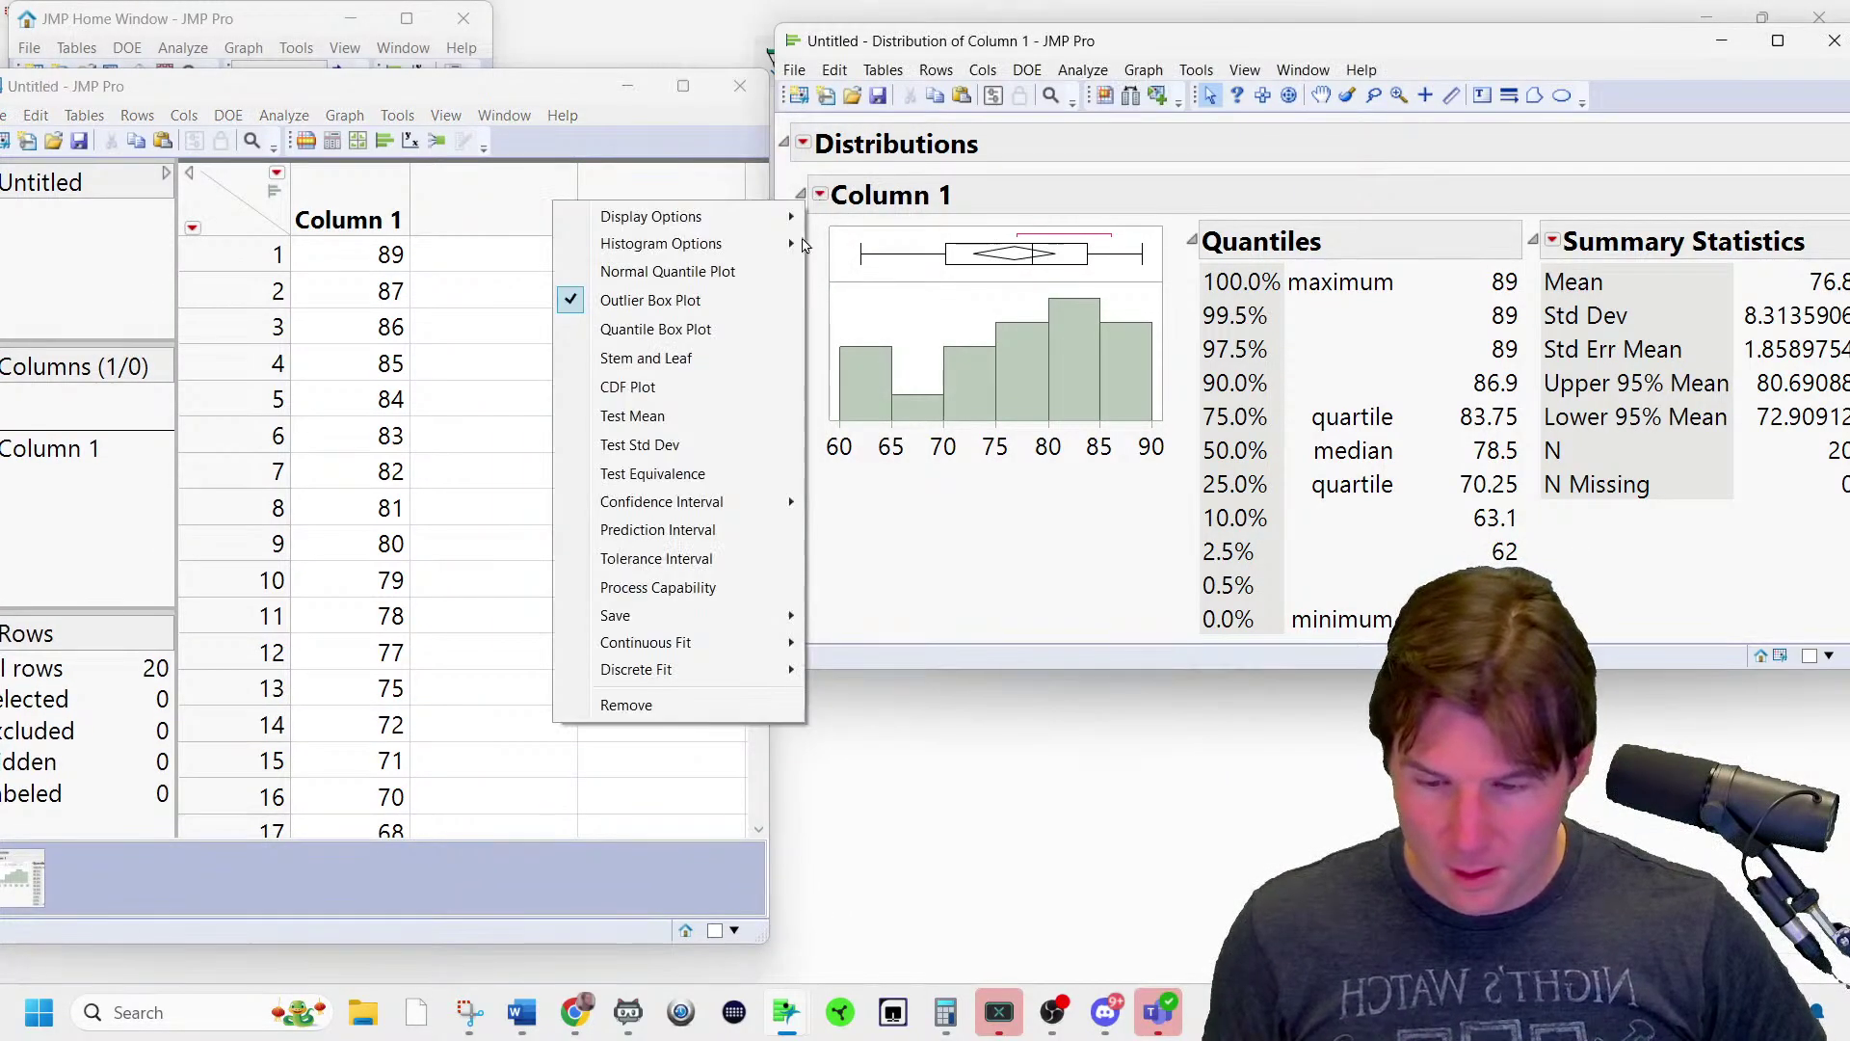
{"action": "left_click", "coordinate": [815, 162]}
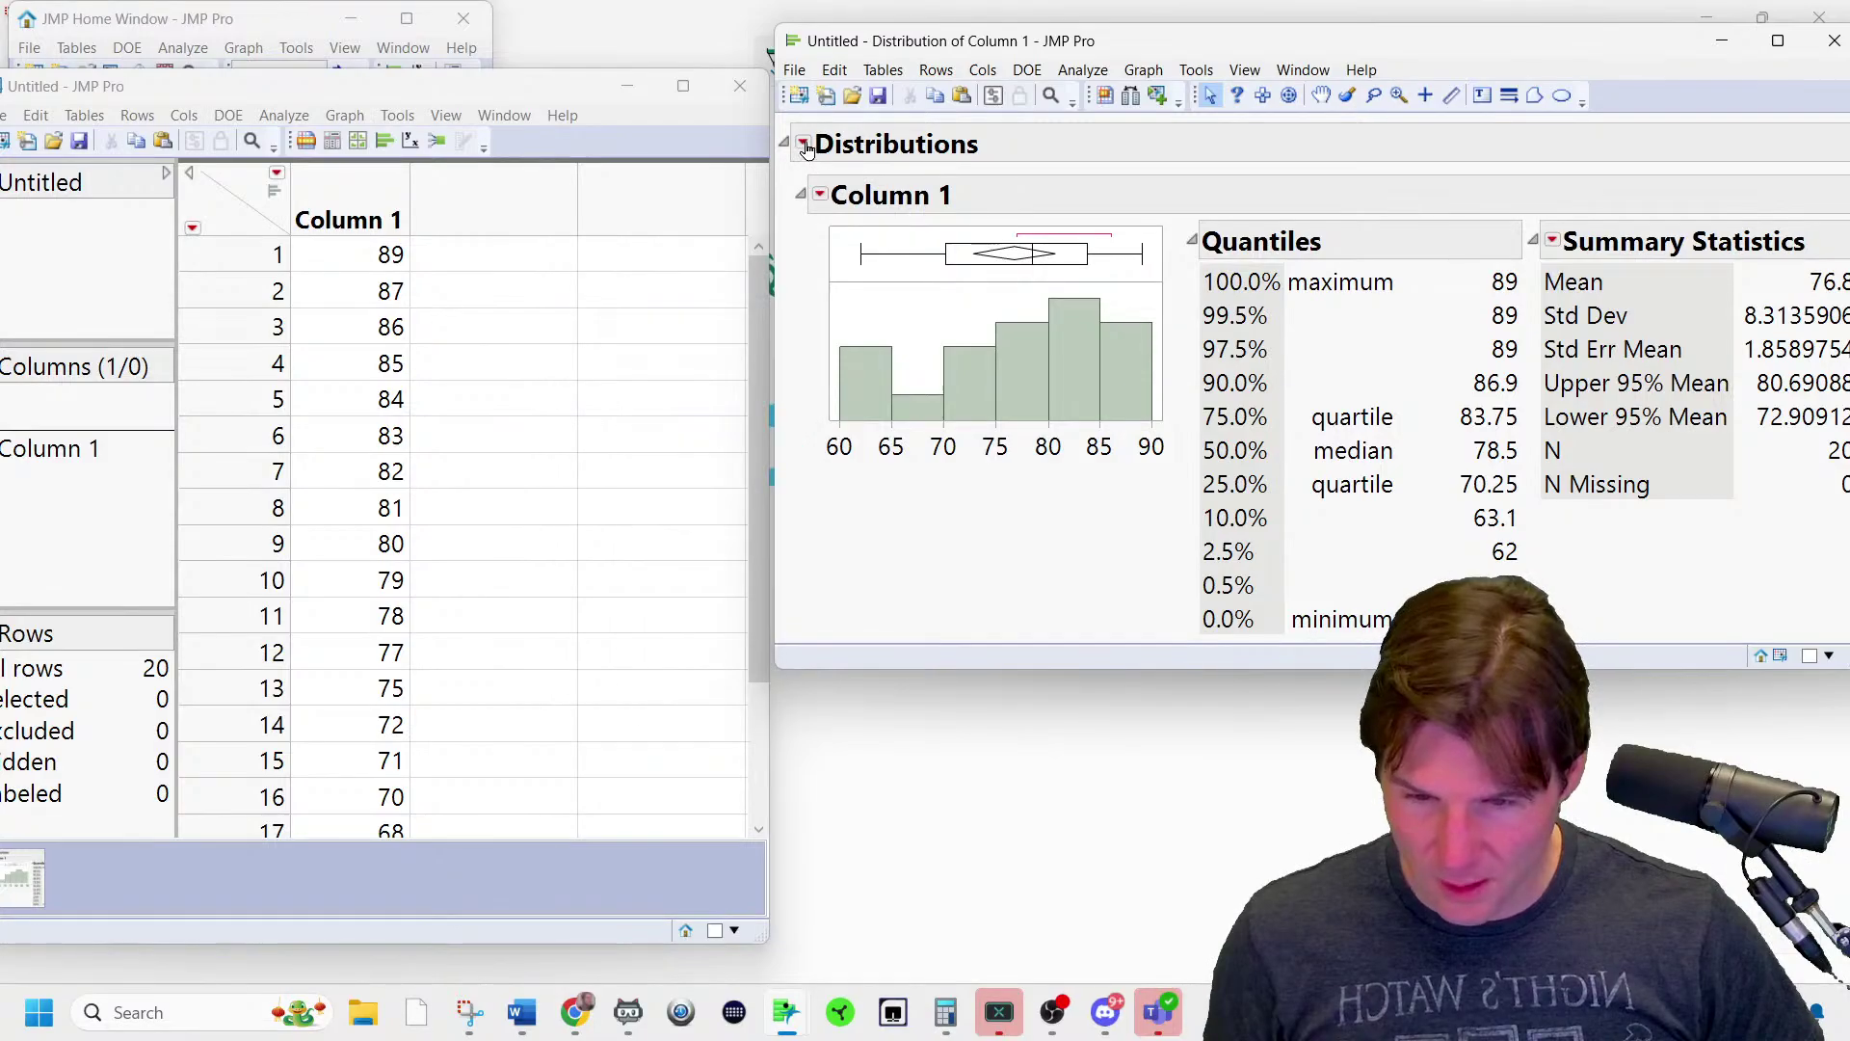
{"action": "left_click", "coordinate": [804, 142]}
{"action": "mouse_move", "coordinate": [761, 287]}
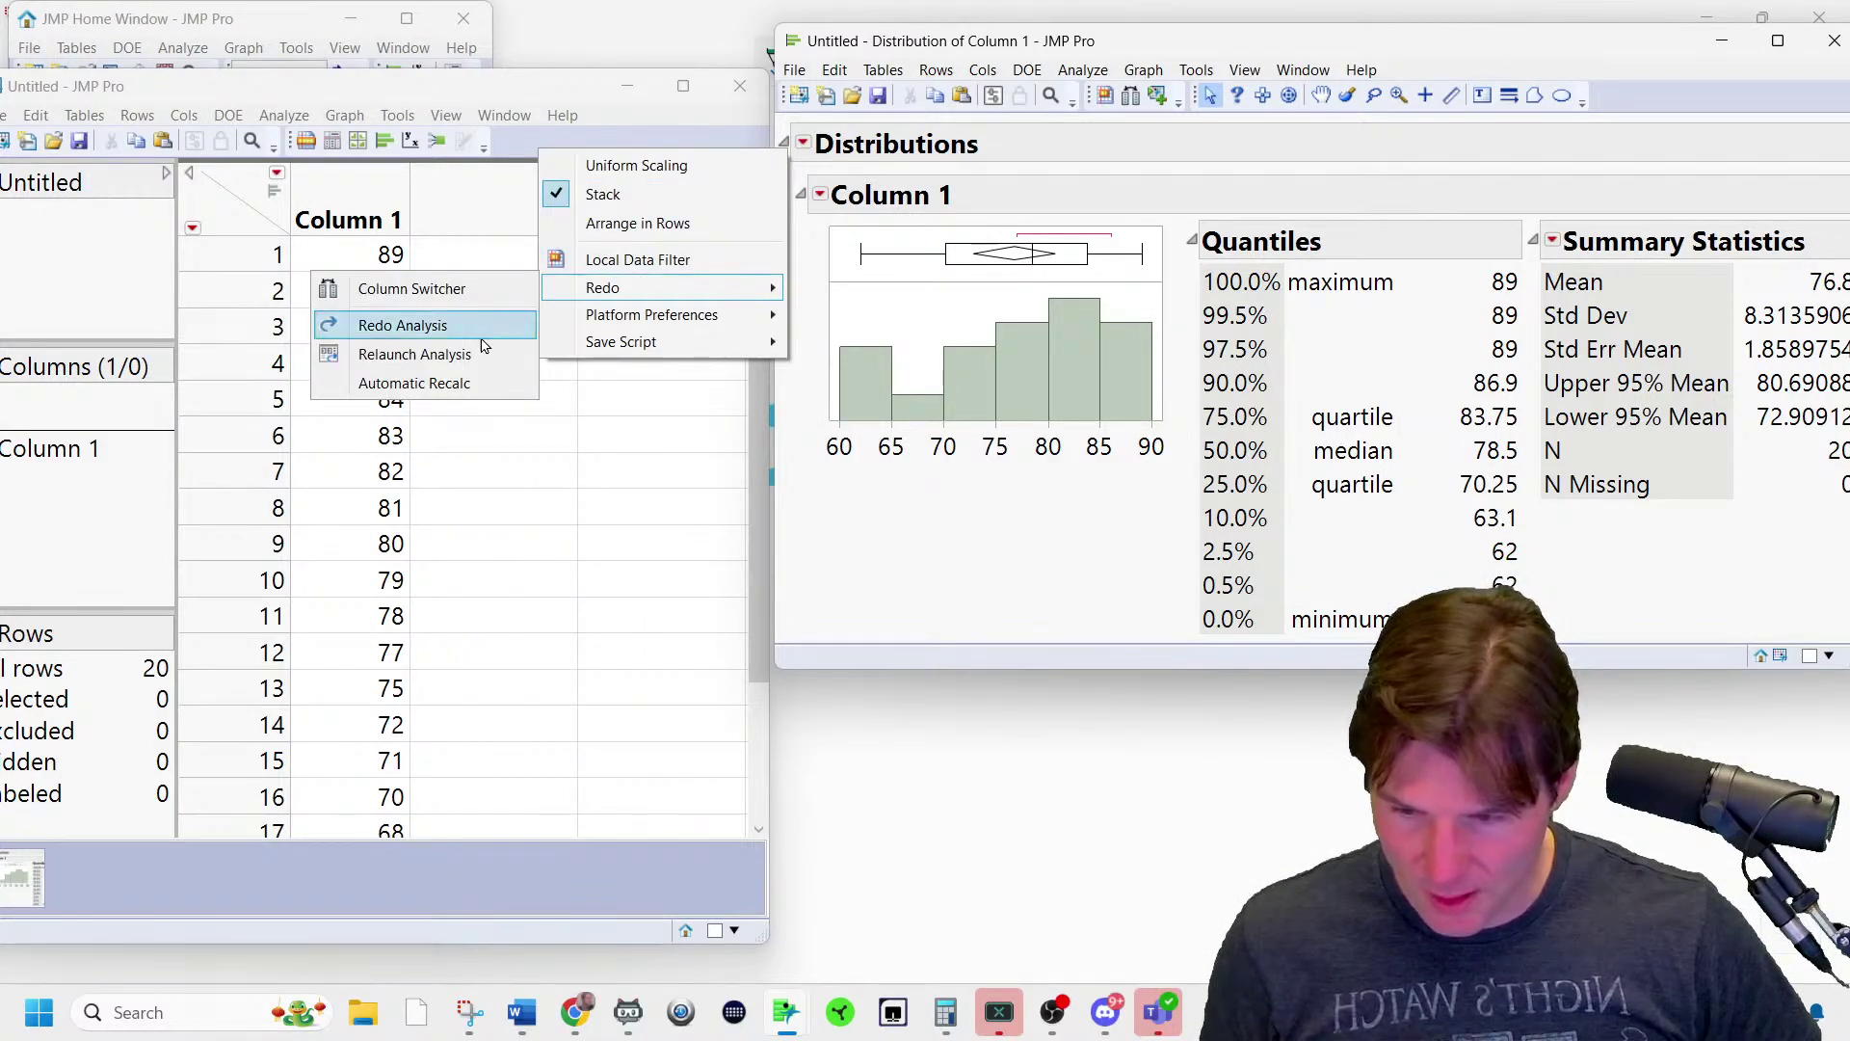
{"action": "left_click", "coordinate": [474, 394]}
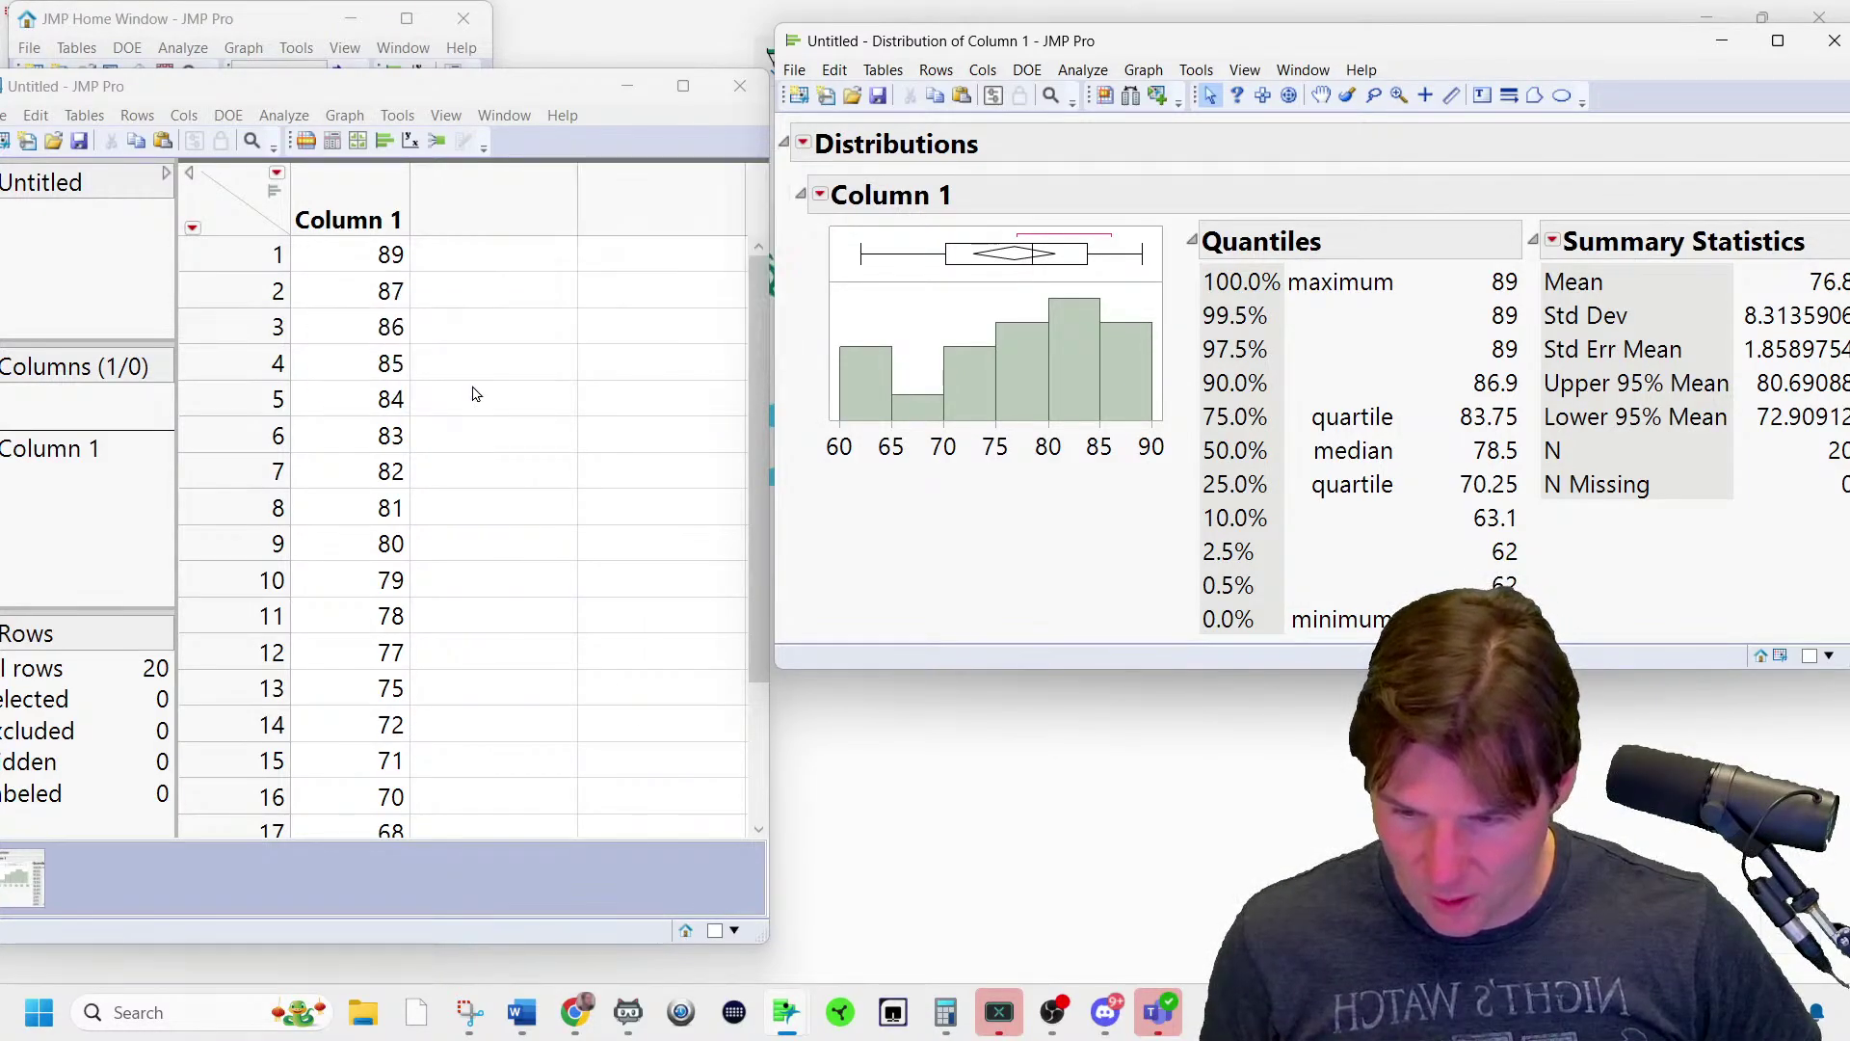
- Set the row 6 value of Column 1 to 85 in the data table
{"action": "left_click", "coordinate": [357, 442]}
{"action": "double_click", "coordinate": [353, 435]}
{"action": "type", "text": "85"}
{"action": "left_click", "coordinate": [381, 514]}
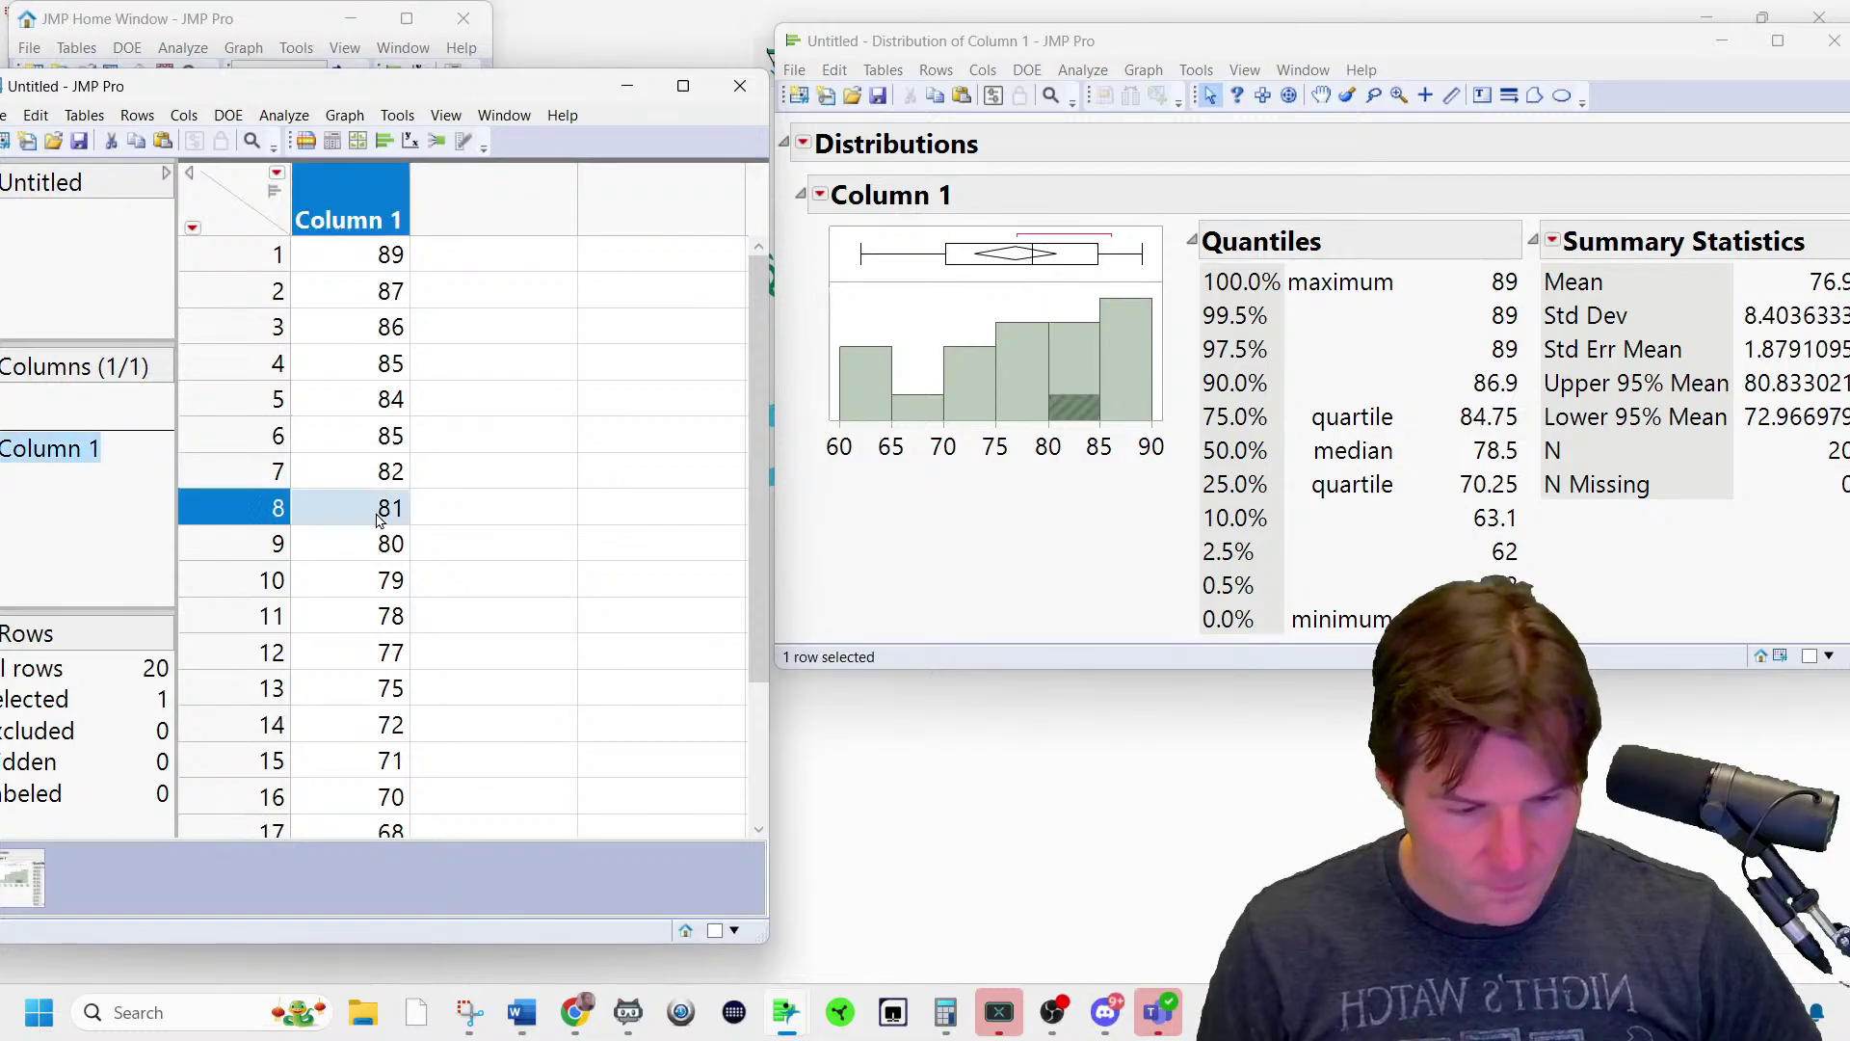
- Set the row 4 value of Column 1 to 84 in the data table
{"action": "left_click", "coordinate": [384, 363]}
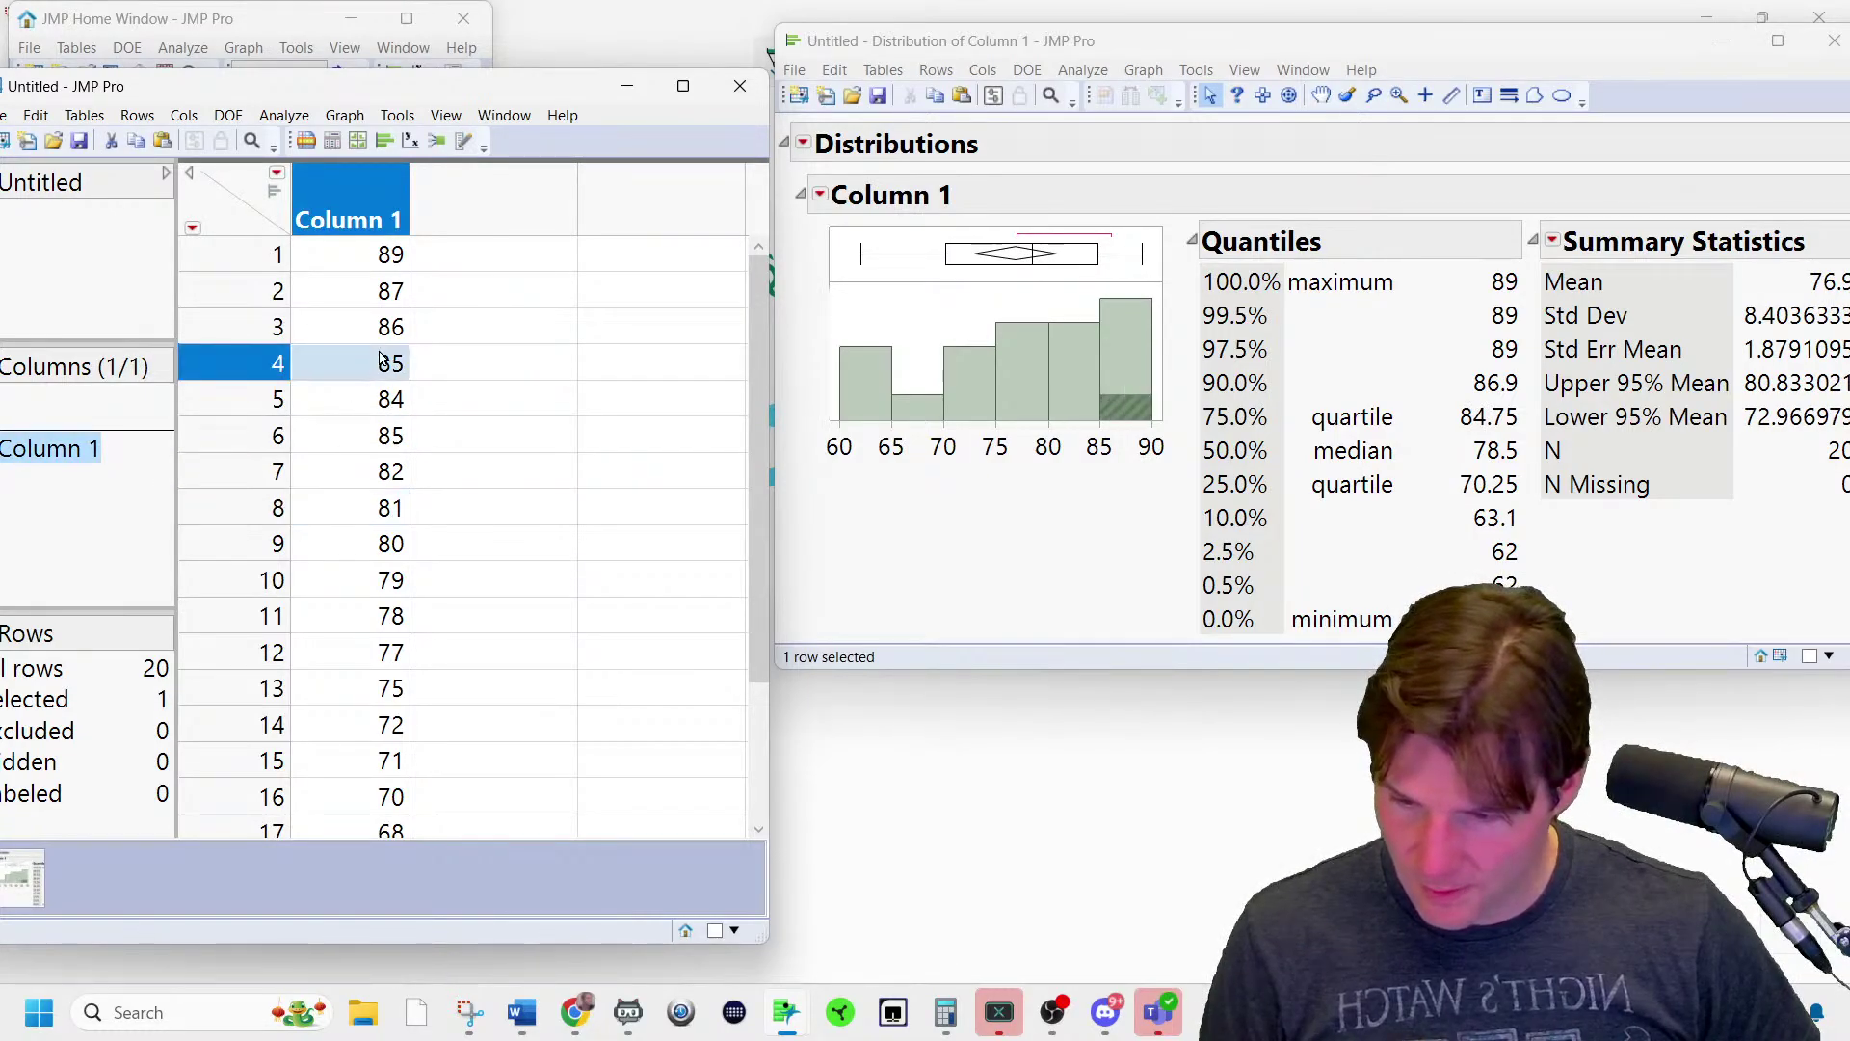
{"action": "left_click", "coordinate": [385, 363]}
{"action": "left_click", "coordinate": [354, 459]}
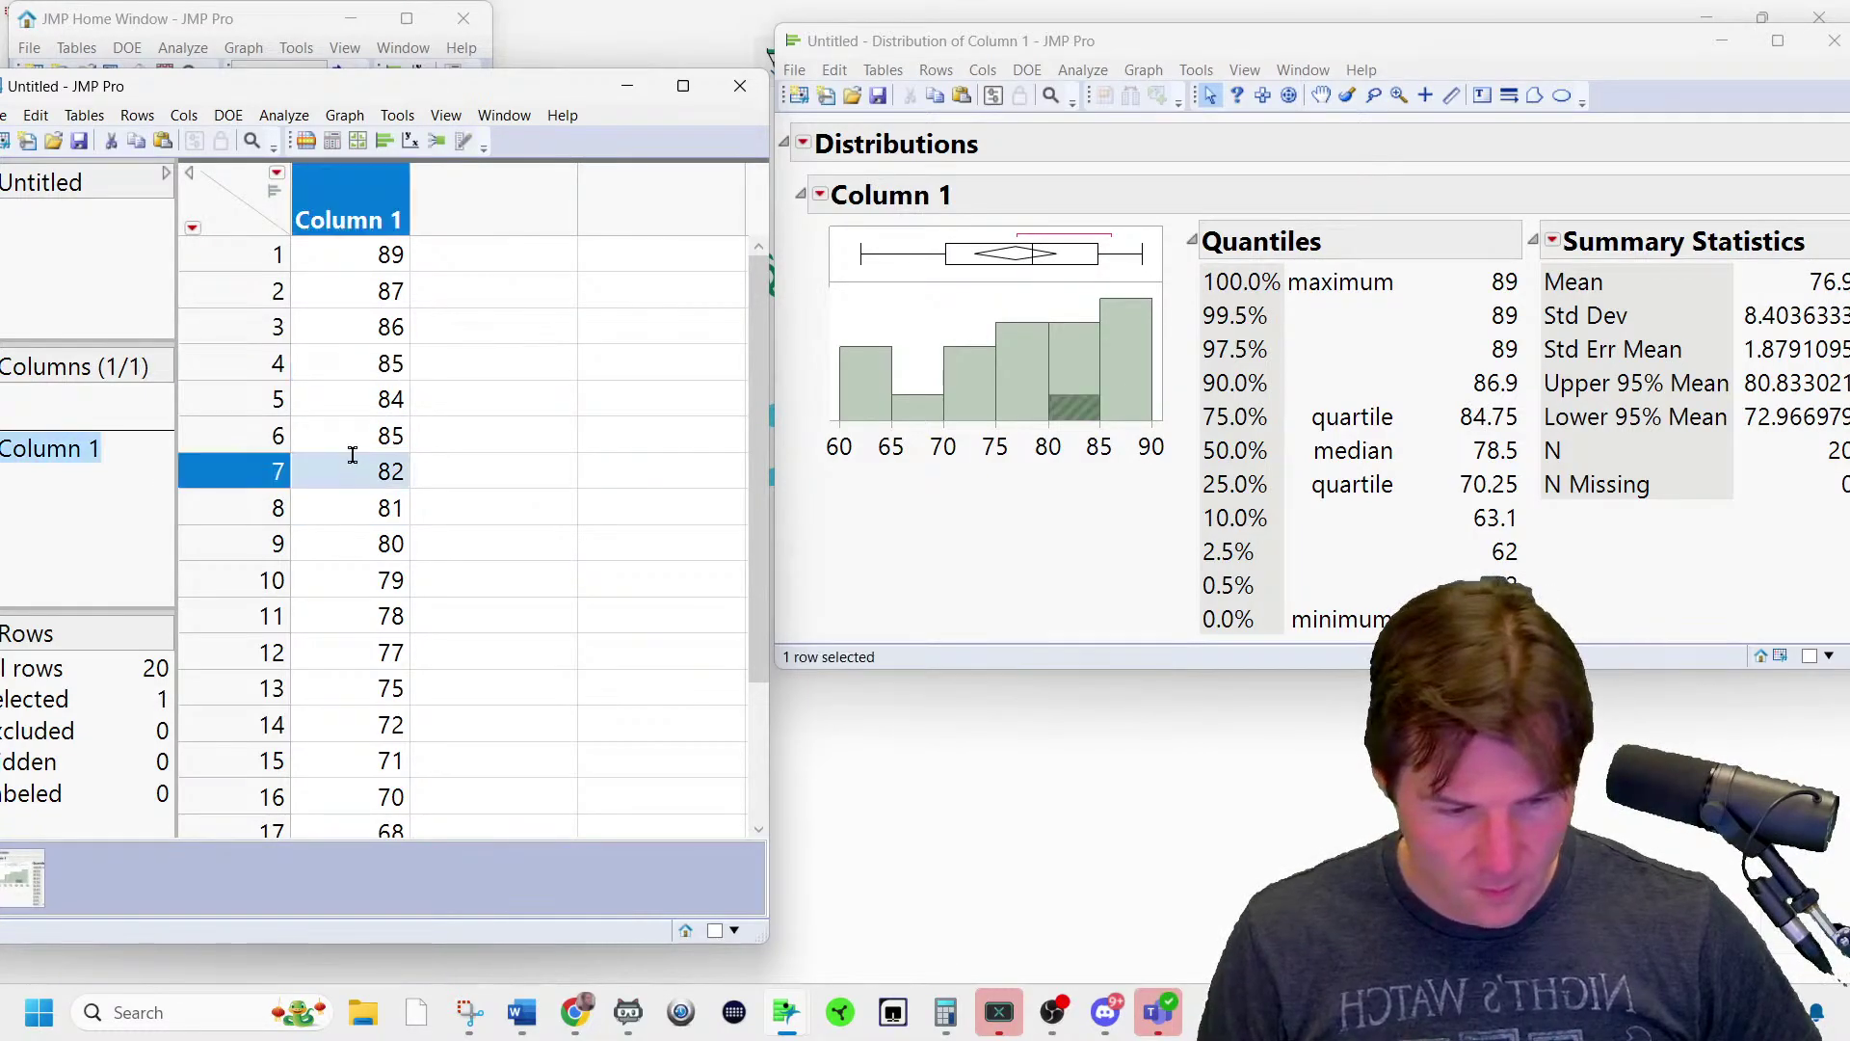
{"action": "left_click", "coordinate": [385, 364]}
{"action": "type", "text": "84"}
{"action": "key", "text": "Return"}
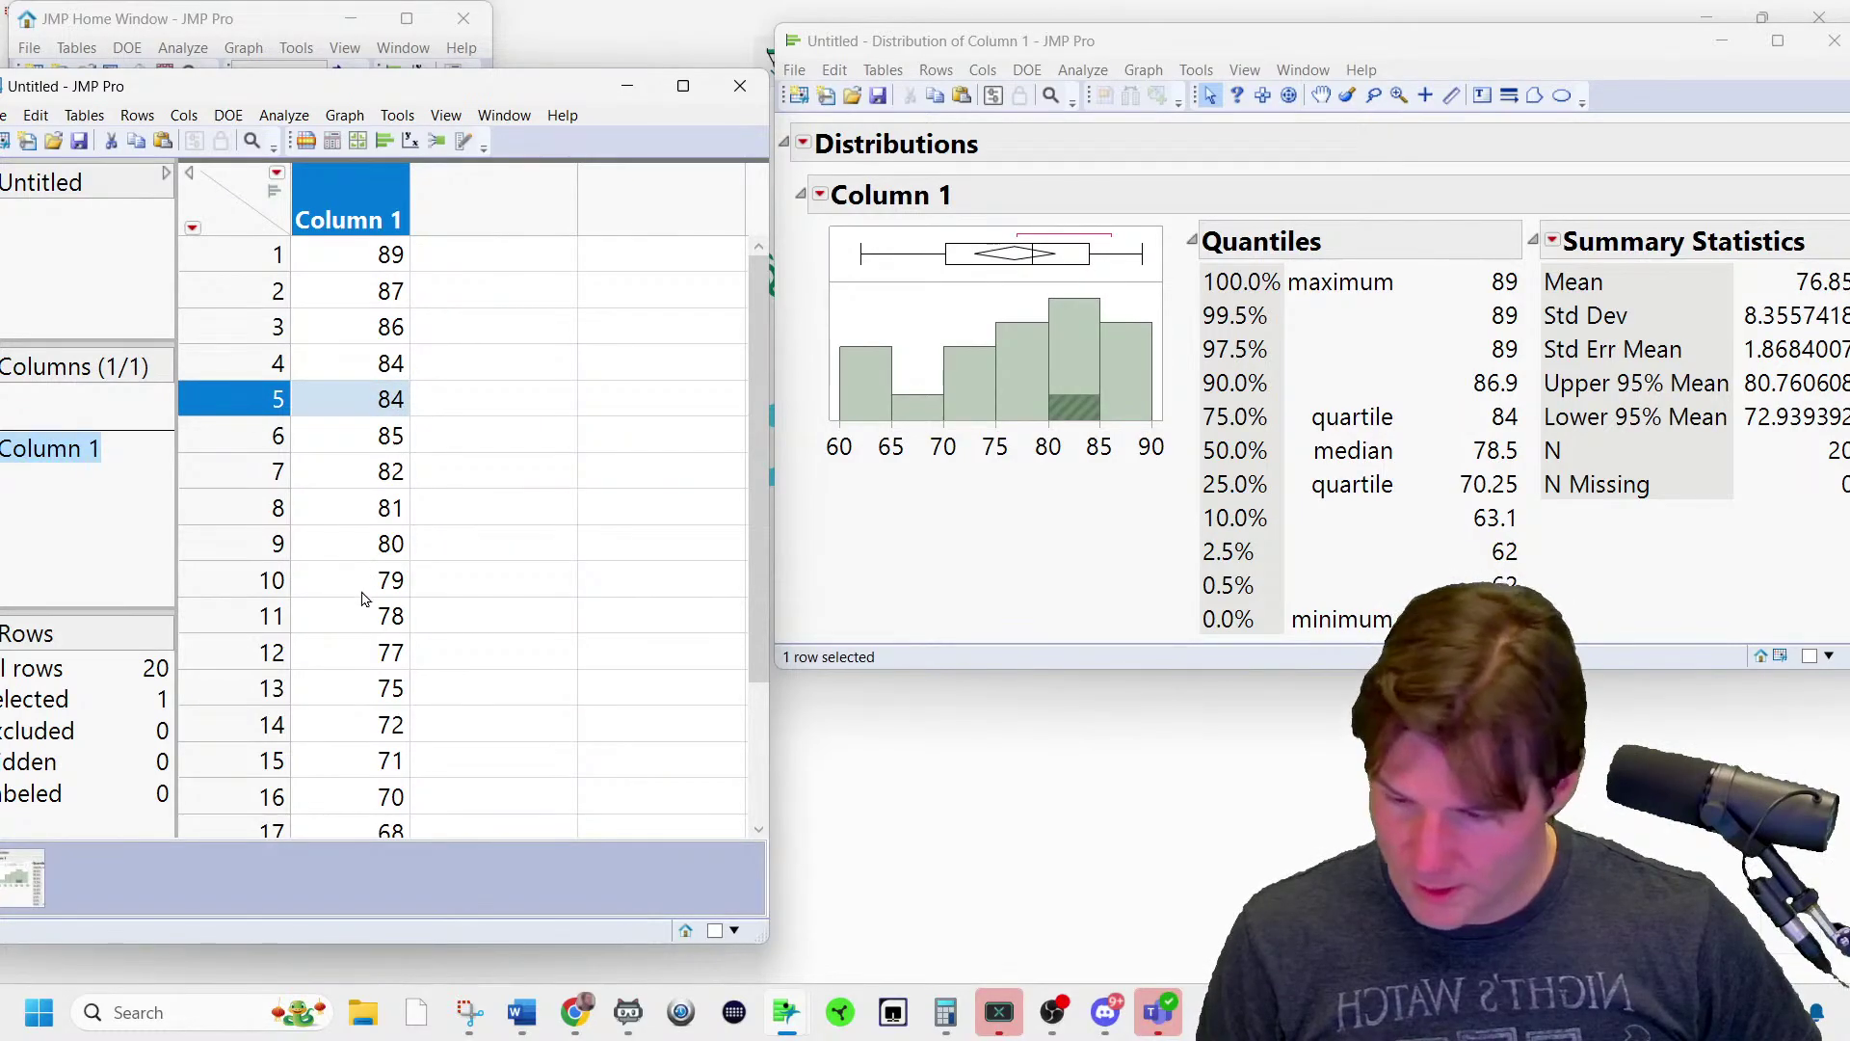
- Set the row 15 value of Column 1 to 70 in the data table
{"action": "left_click", "coordinate": [375, 761]}
{"action": "type", "text": "70"}
{"action": "left_click", "coordinate": [390, 616]}
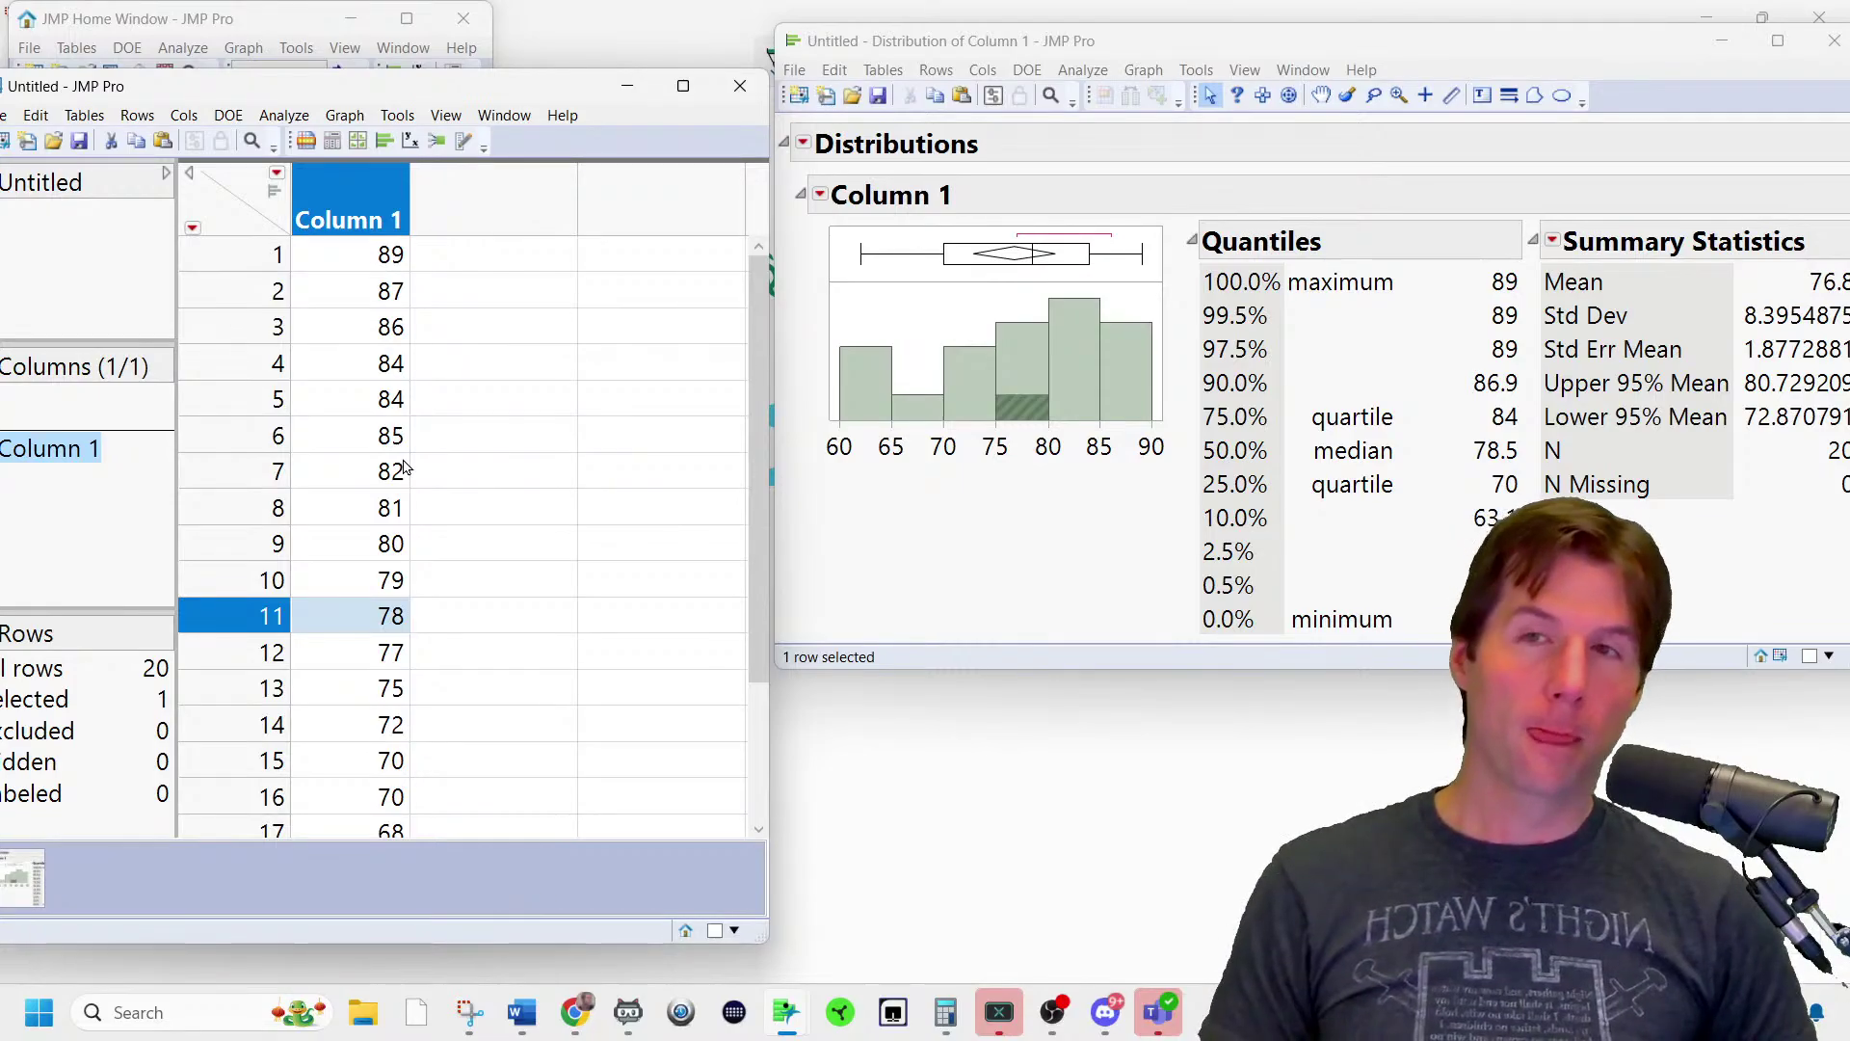
- Move the Distribution report closer to the data table and select rows 5 through 15 of Column 1 to examine the middle values
{"action": "left_click_drag", "start_coordinate": [1002, 62], "coordinate": [681, 125]}
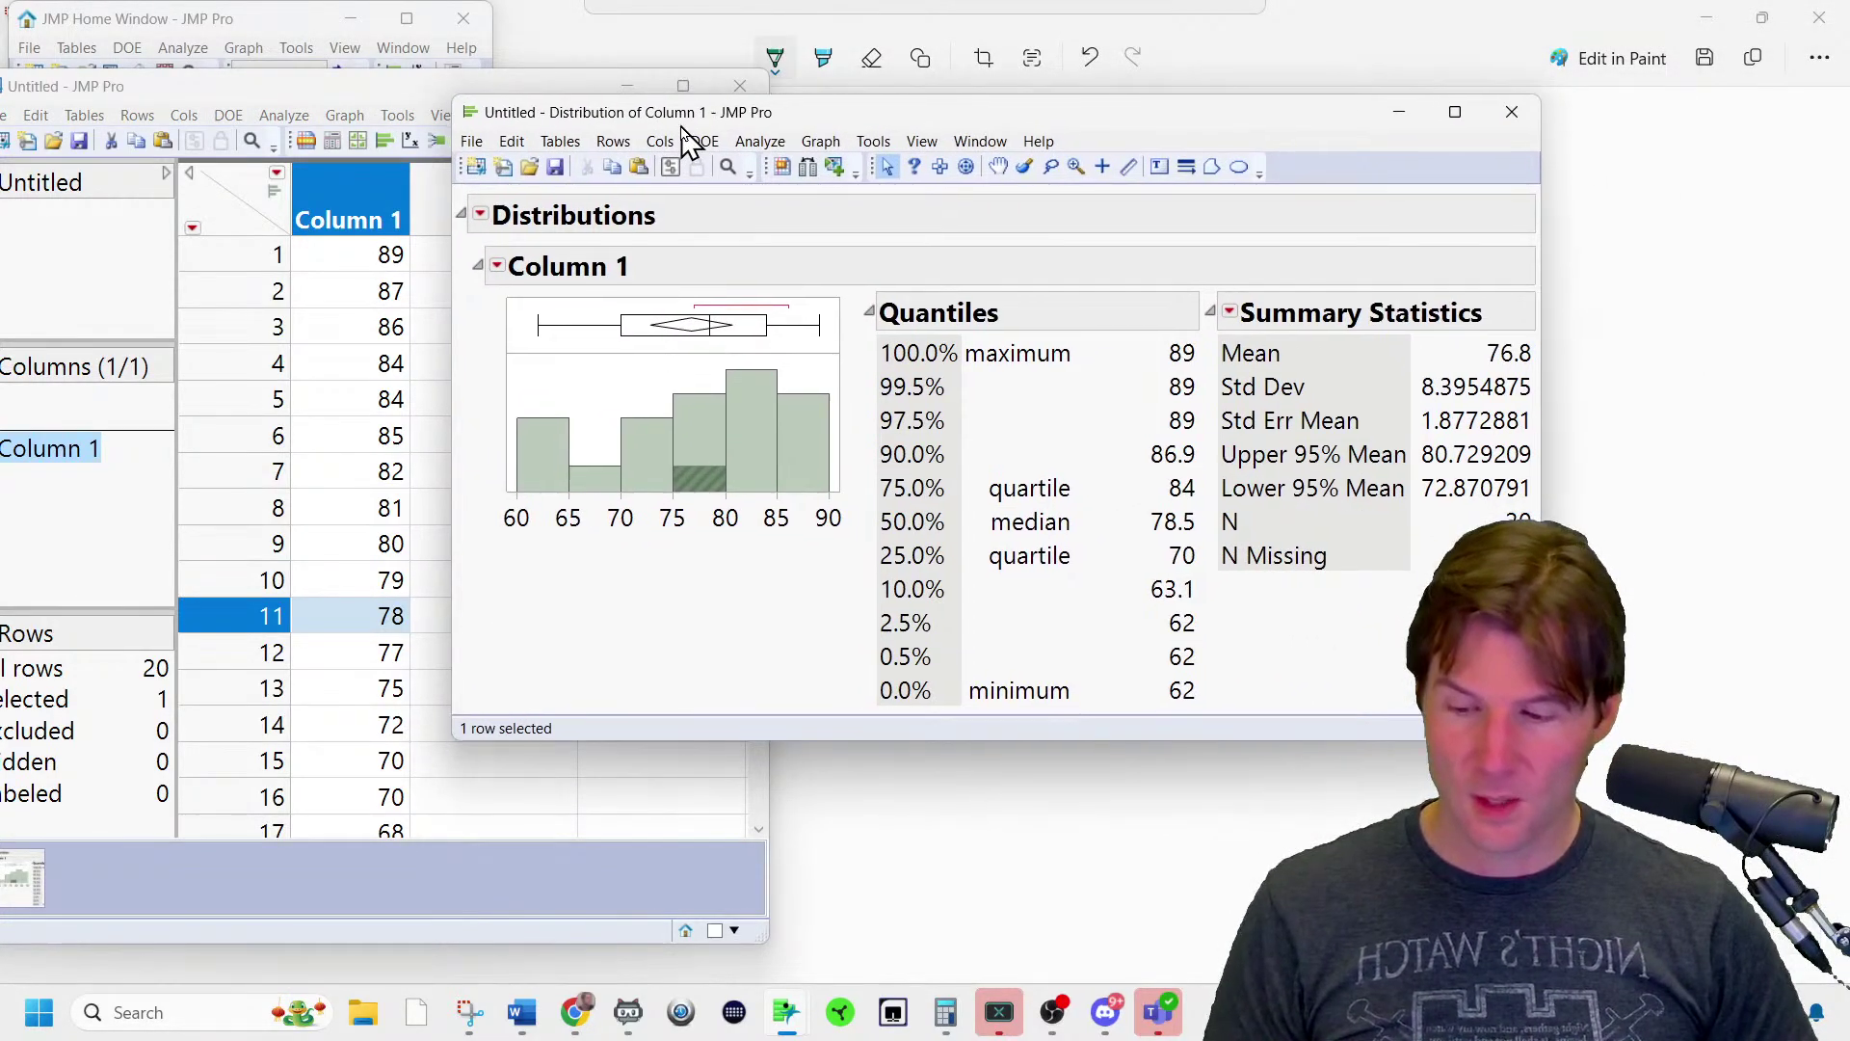
{"action": "left_click", "coordinate": [393, 763]}
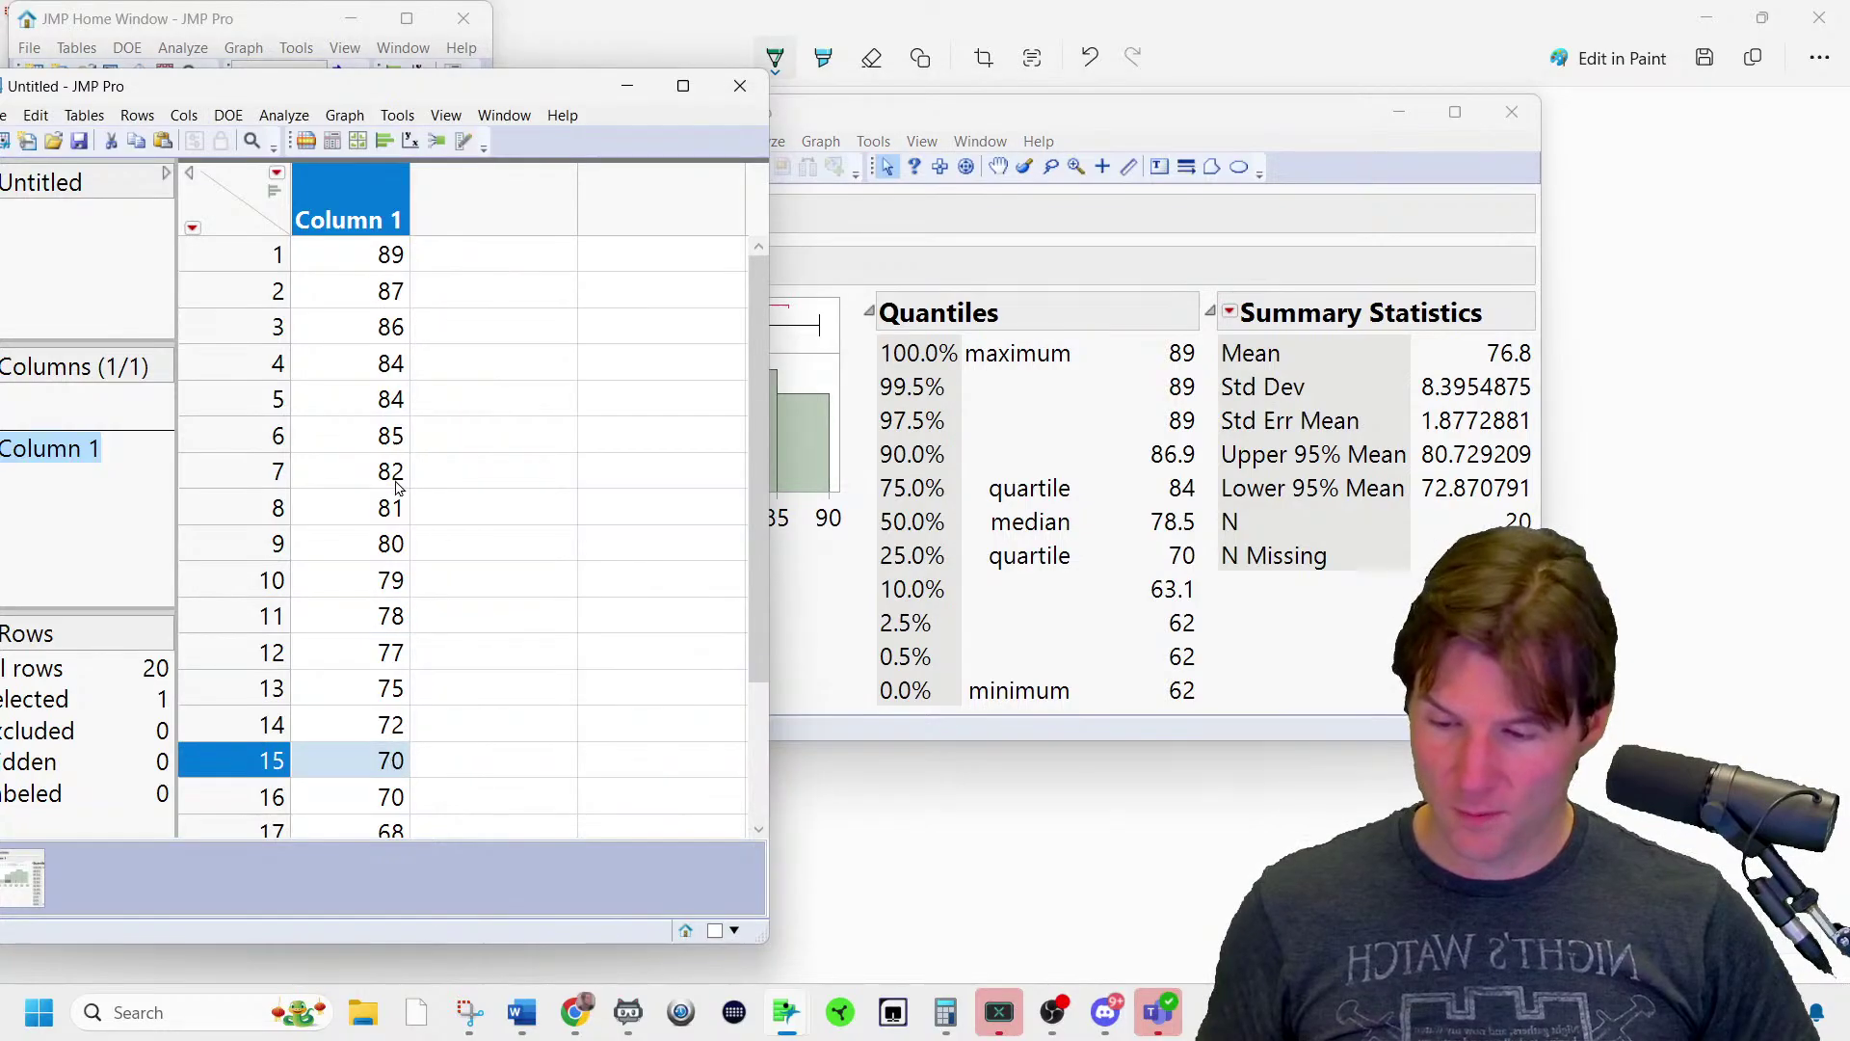
{"action": "left_click", "coordinate": [384, 367], "text": "shift"}
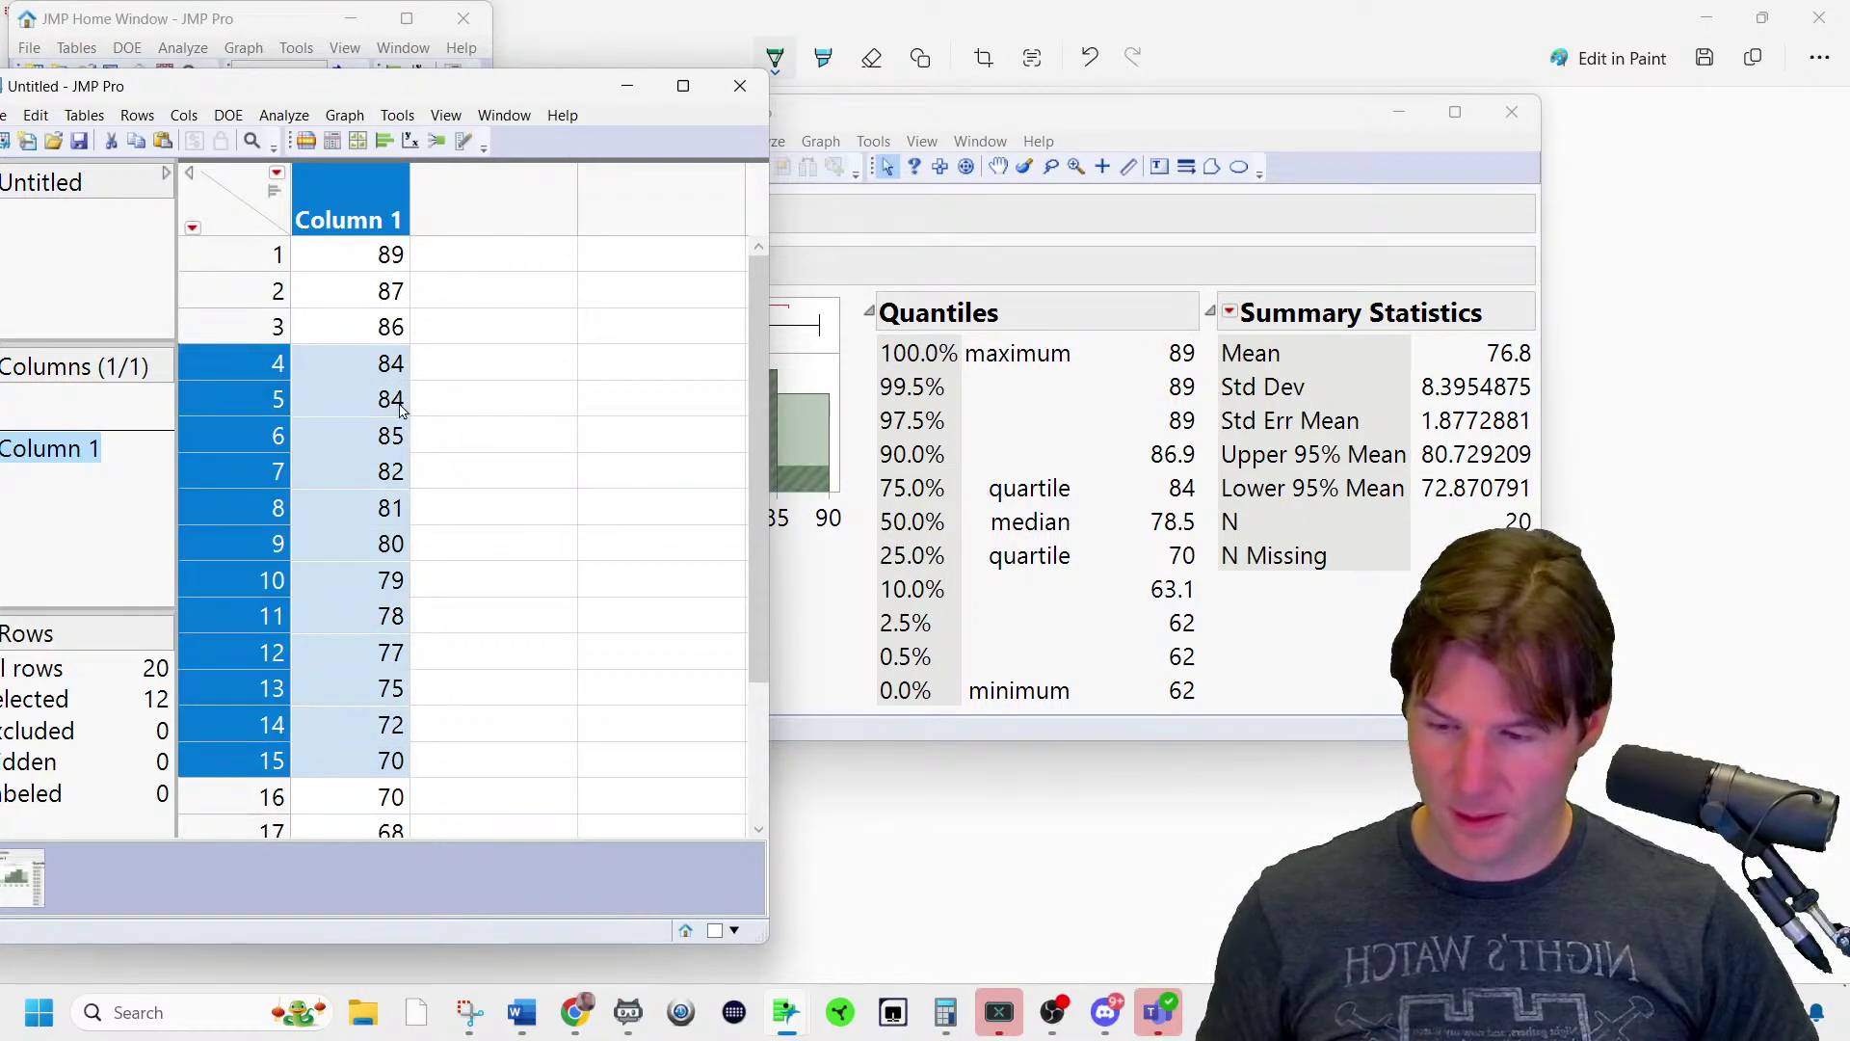
{"action": "left_click", "coordinate": [357, 403], "text": "shift"}
{"action": "left_click", "coordinate": [368, 390]}
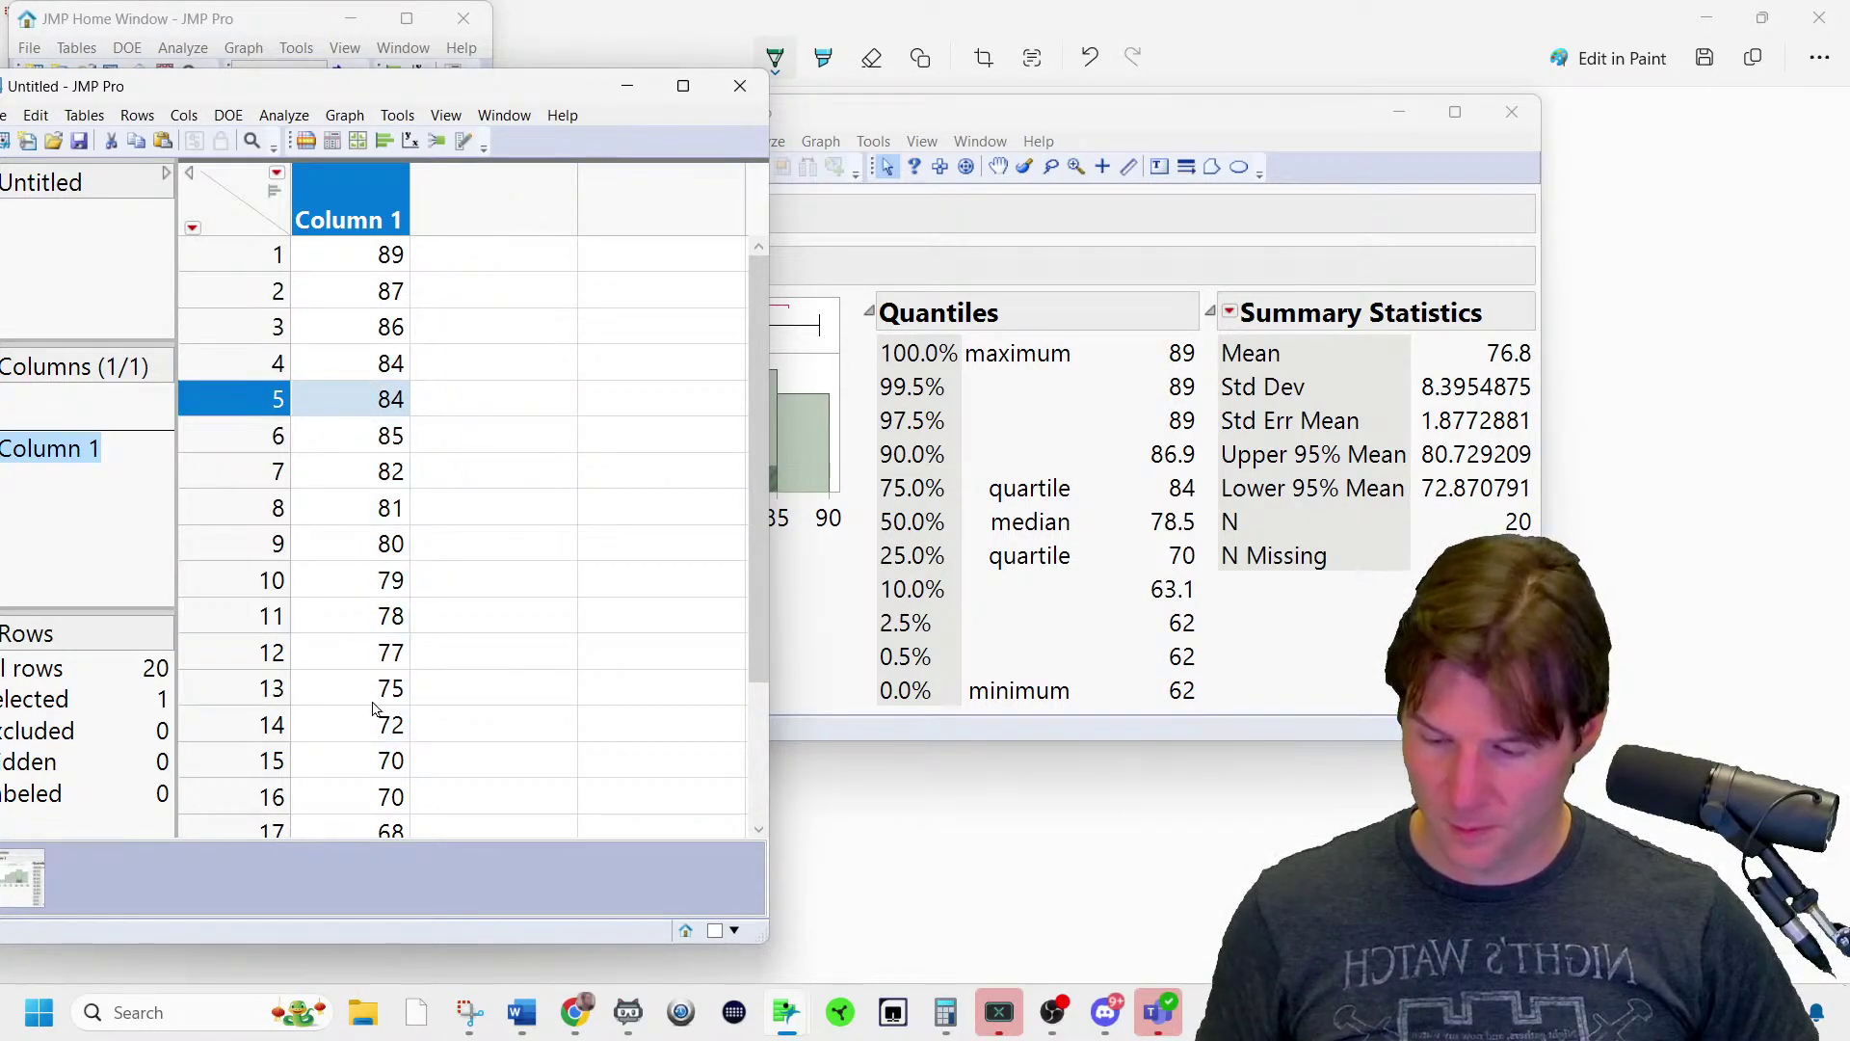
{"action": "left_click", "coordinate": [378, 754], "text": "shift"}
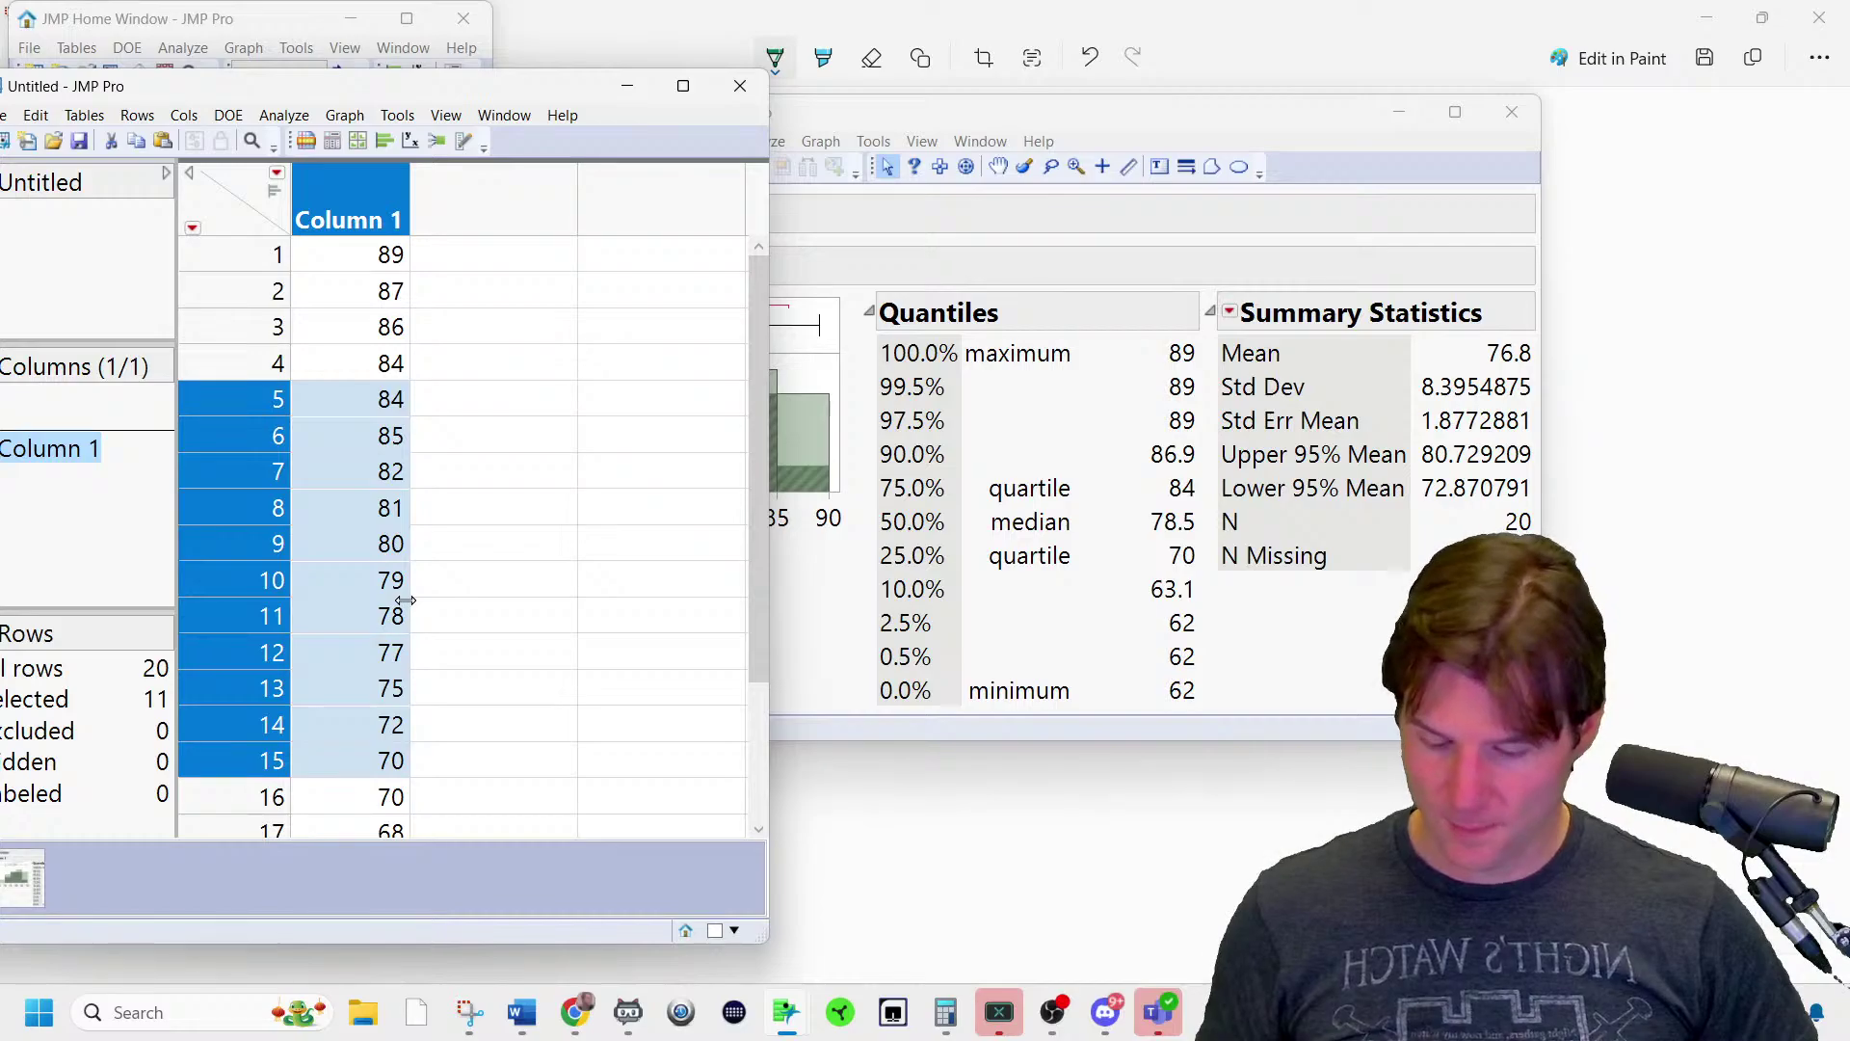
- Reduce the text size by three levels so that more rows fit in the data table
{"action": "key", "text": "ctrl+shift+minus"}
{"action": "key", "text": "ctrl+shift+minus"}
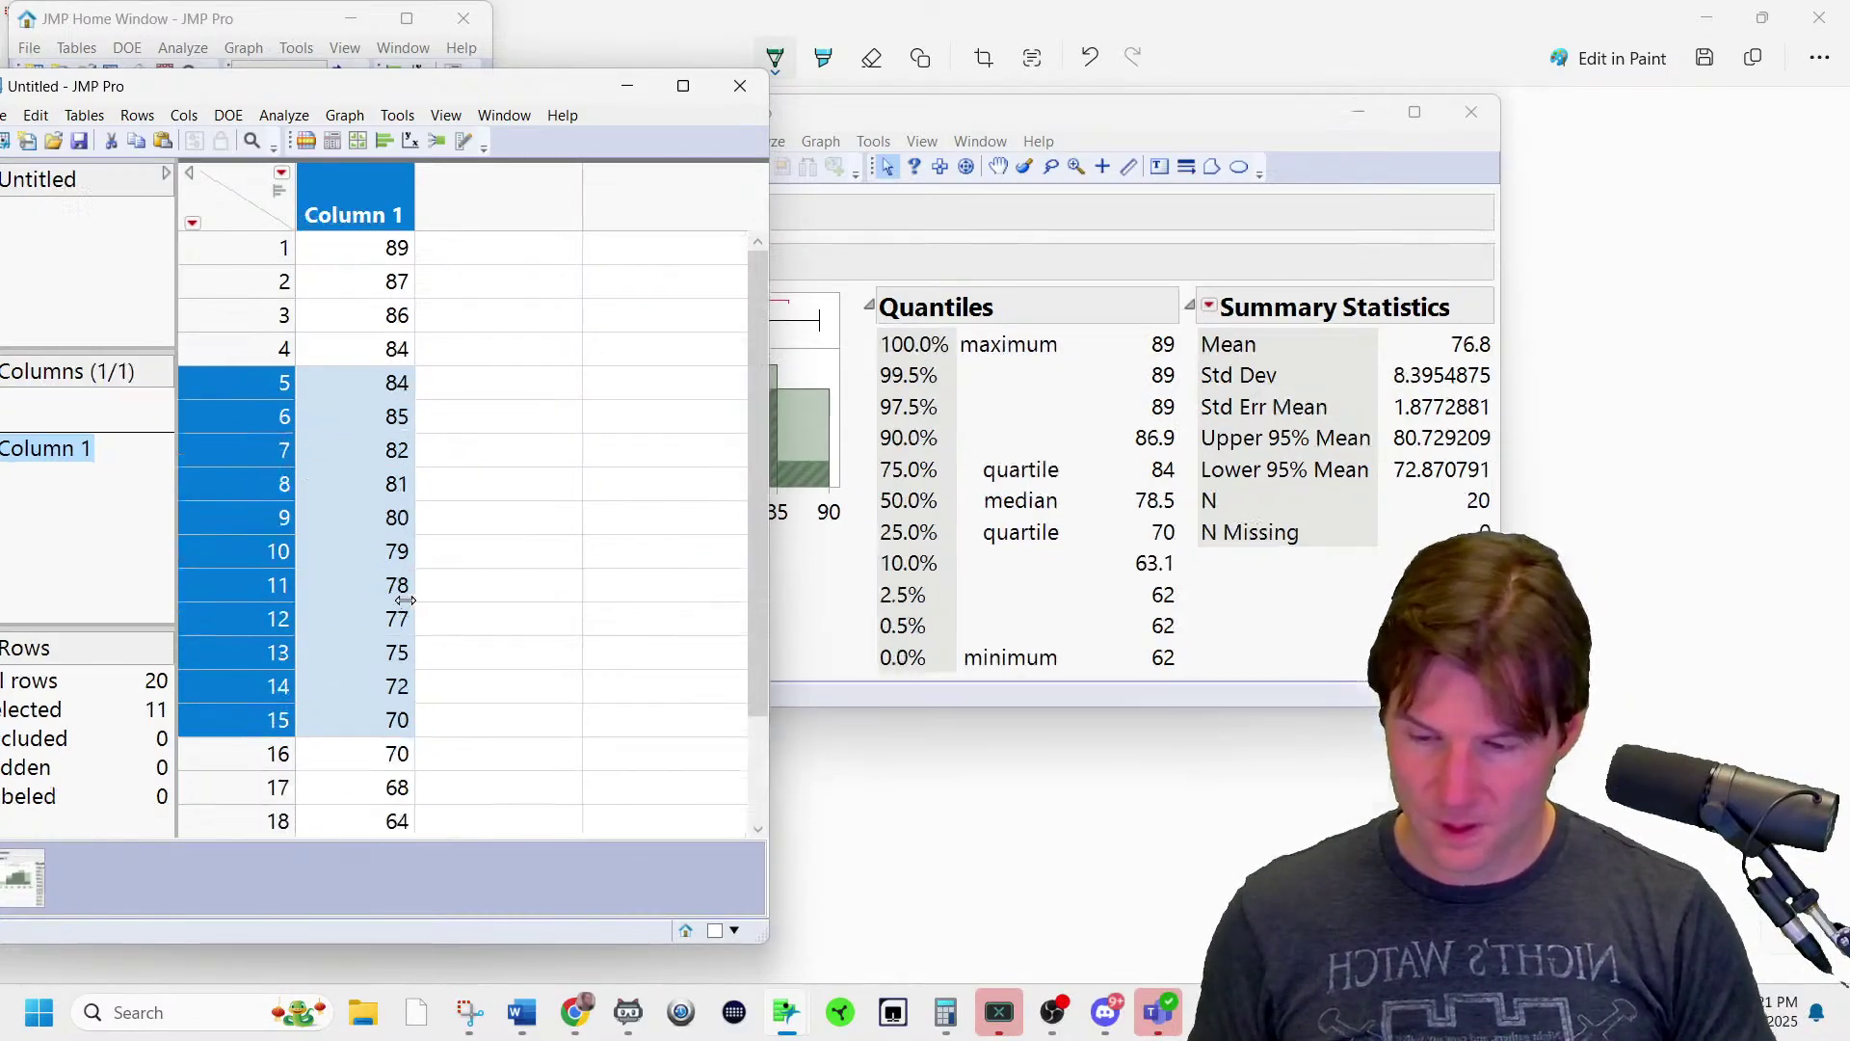
{"action": "key", "text": "ctrl+shift+minus"}
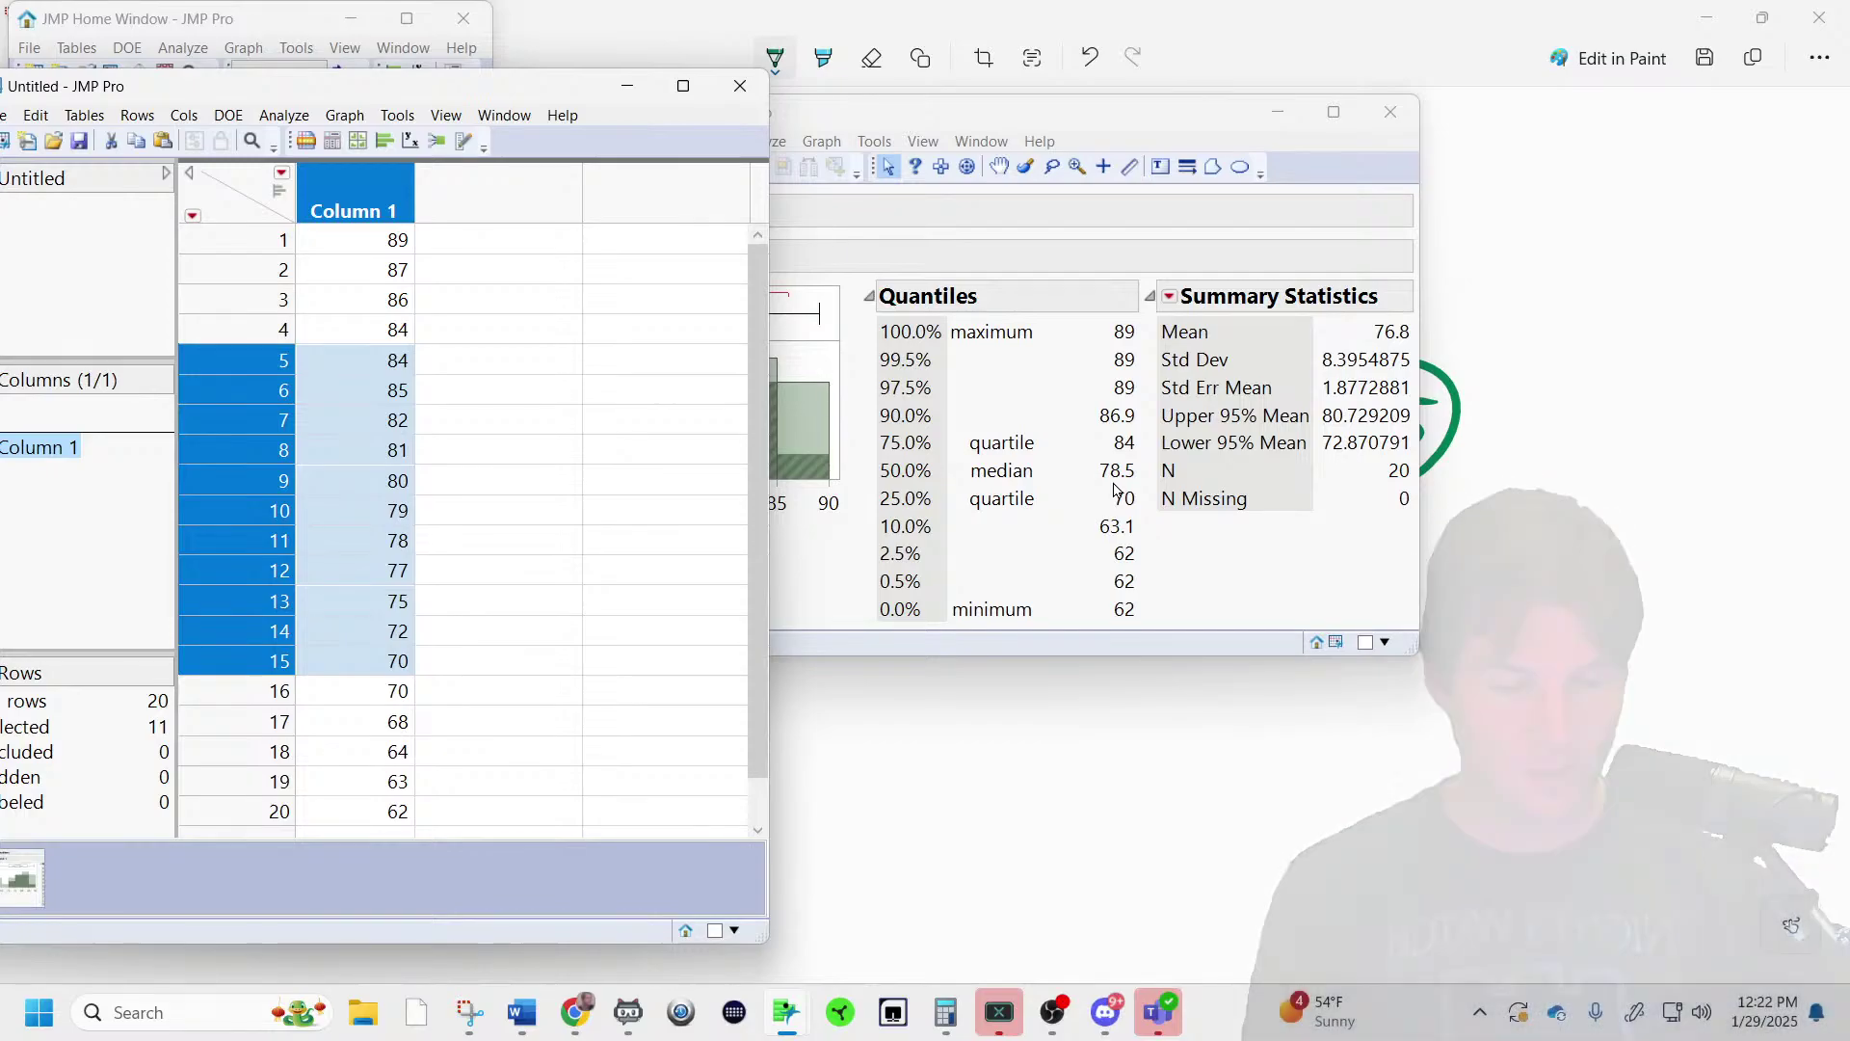
- Add the Interquartile Range to the Summary Statistics of the Column 1 distribution
{"action": "left_click", "coordinate": [1172, 296]}
{"action": "left_click", "coordinate": [1172, 296]}
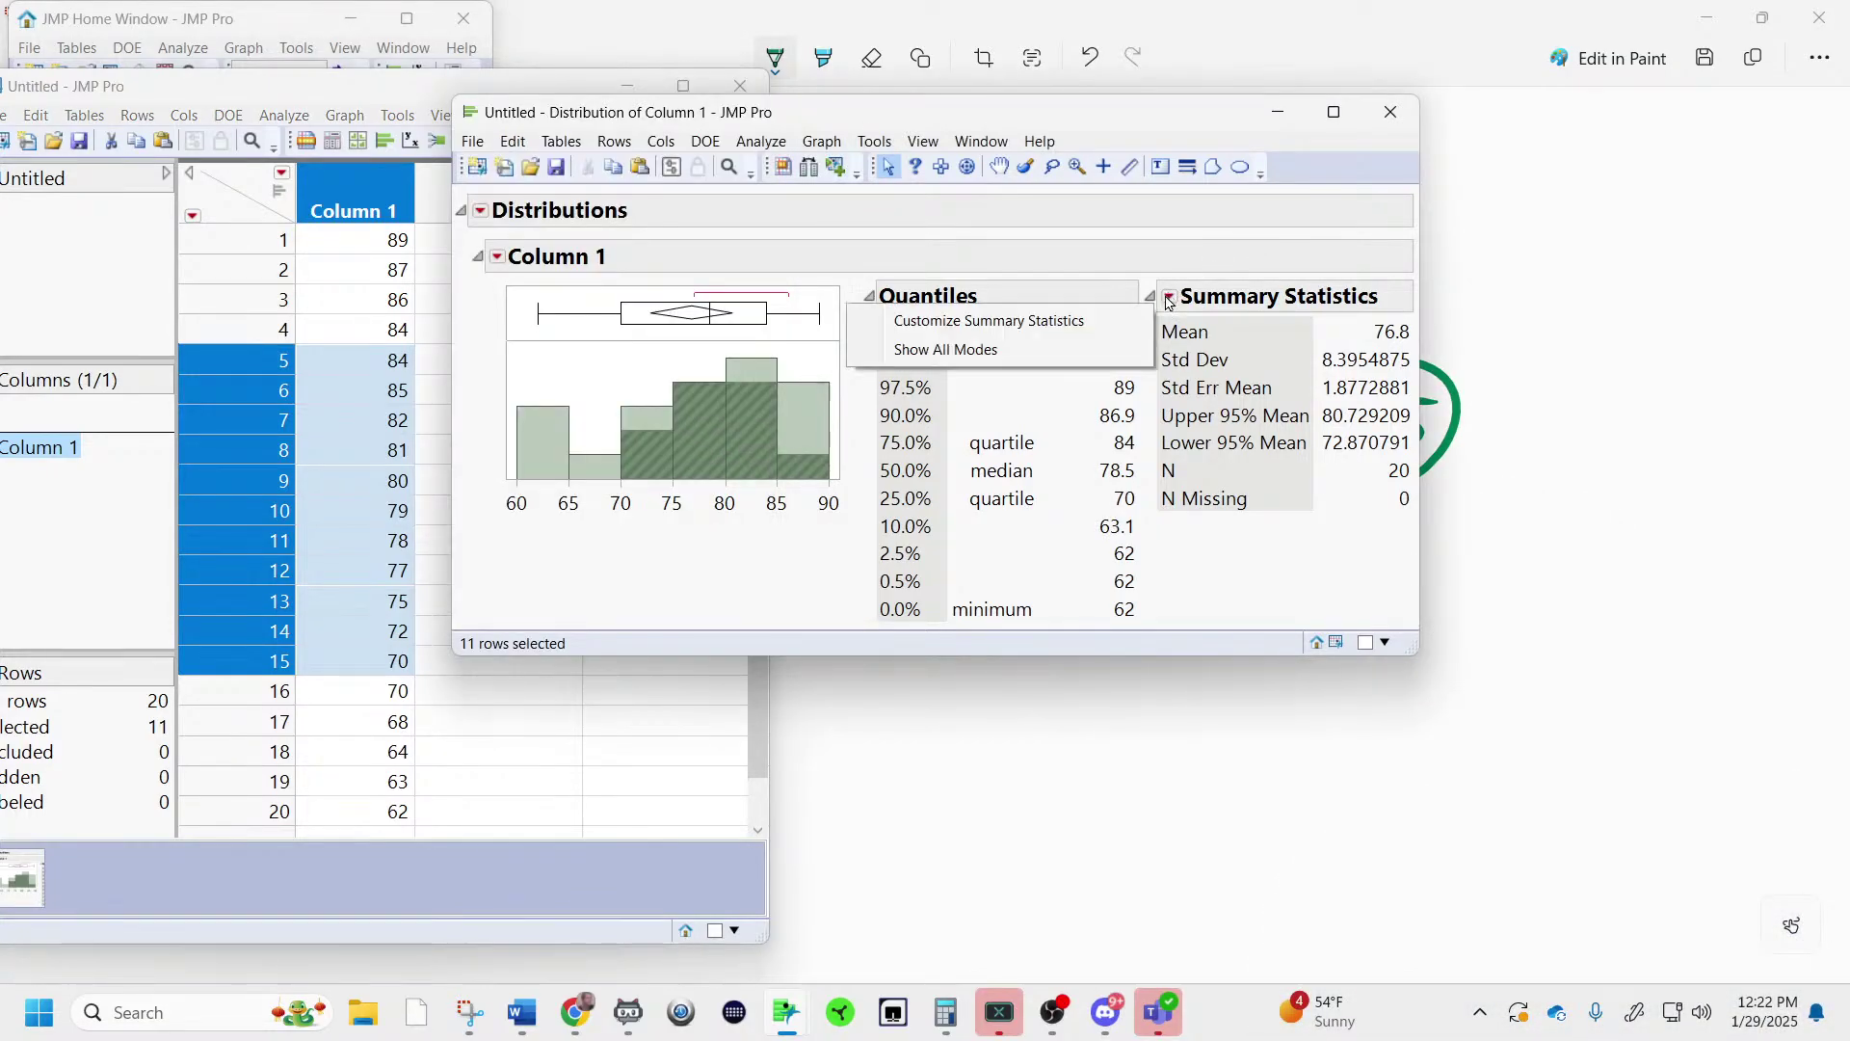
{"action": "left_click", "coordinate": [1033, 335]}
{"action": "scroll", "coordinate": [786, 487], "scroll_direction": "up", "scroll_amount": 3}
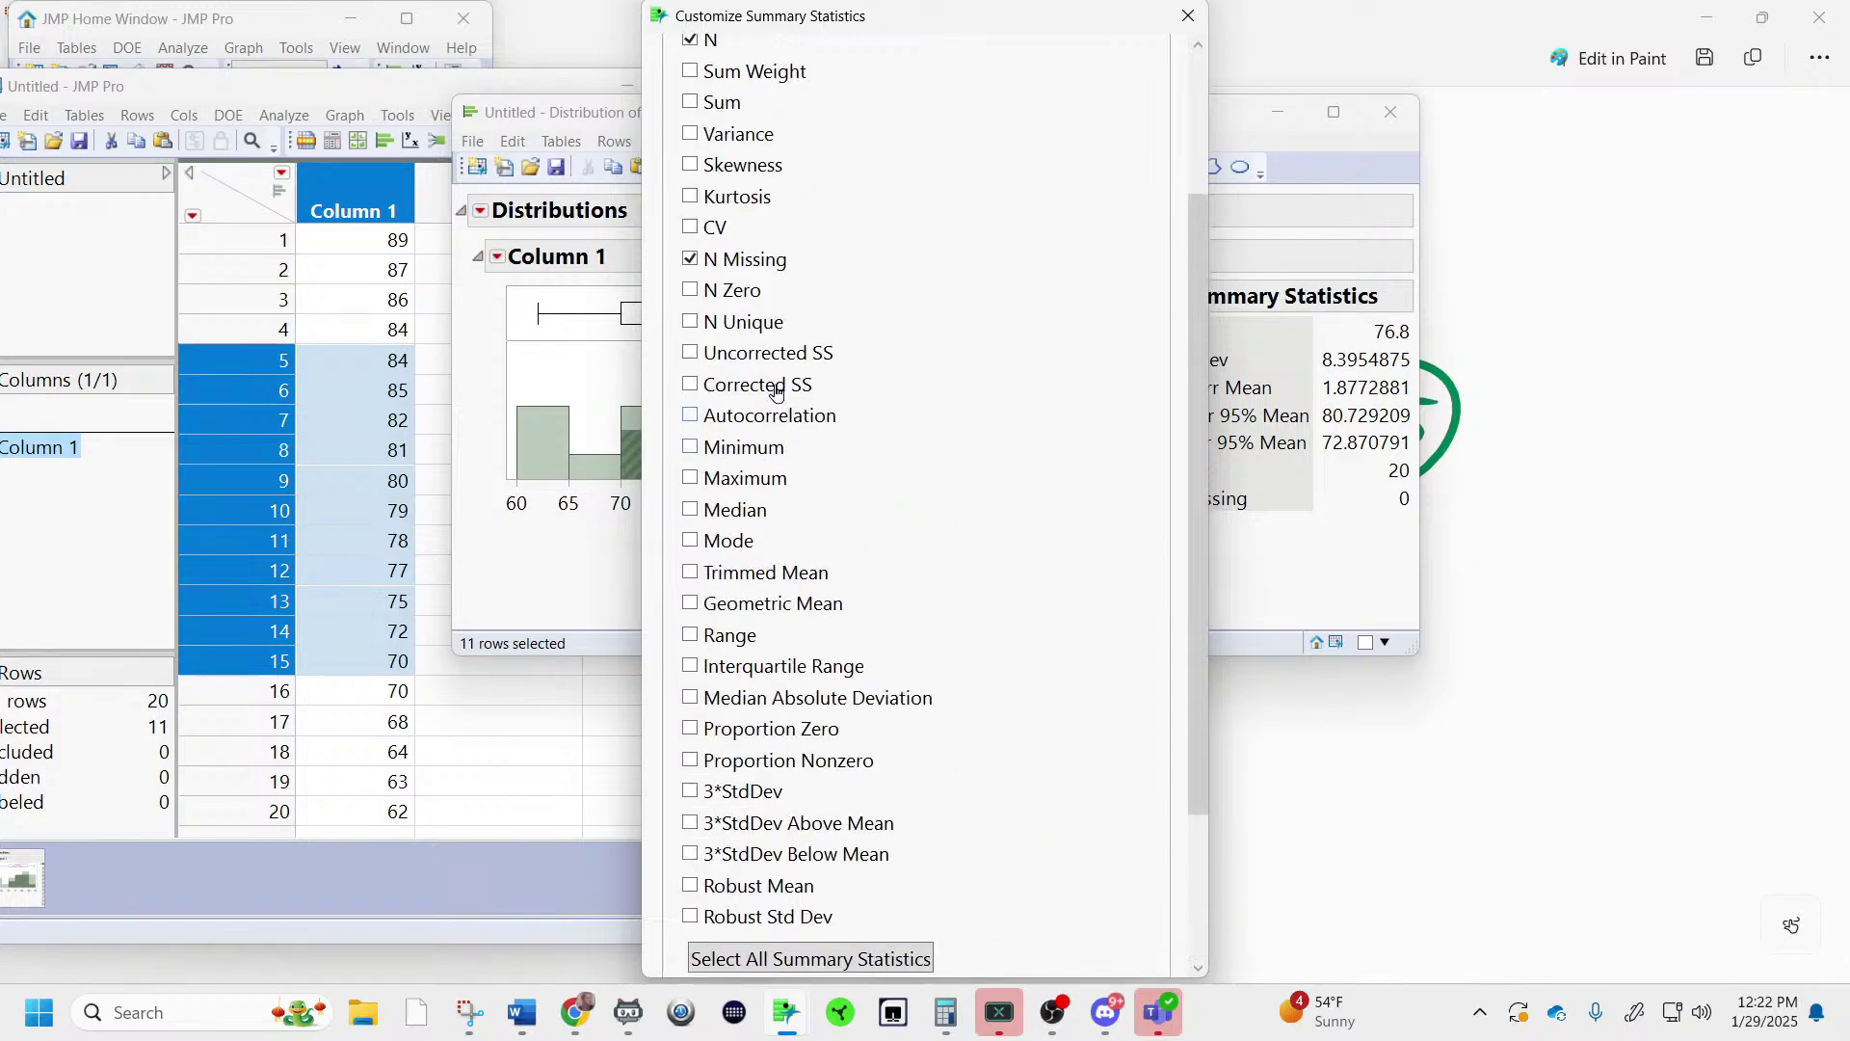
{"action": "scroll", "coordinate": [819, 451], "scroll_direction": "up", "scroll_amount": 2}
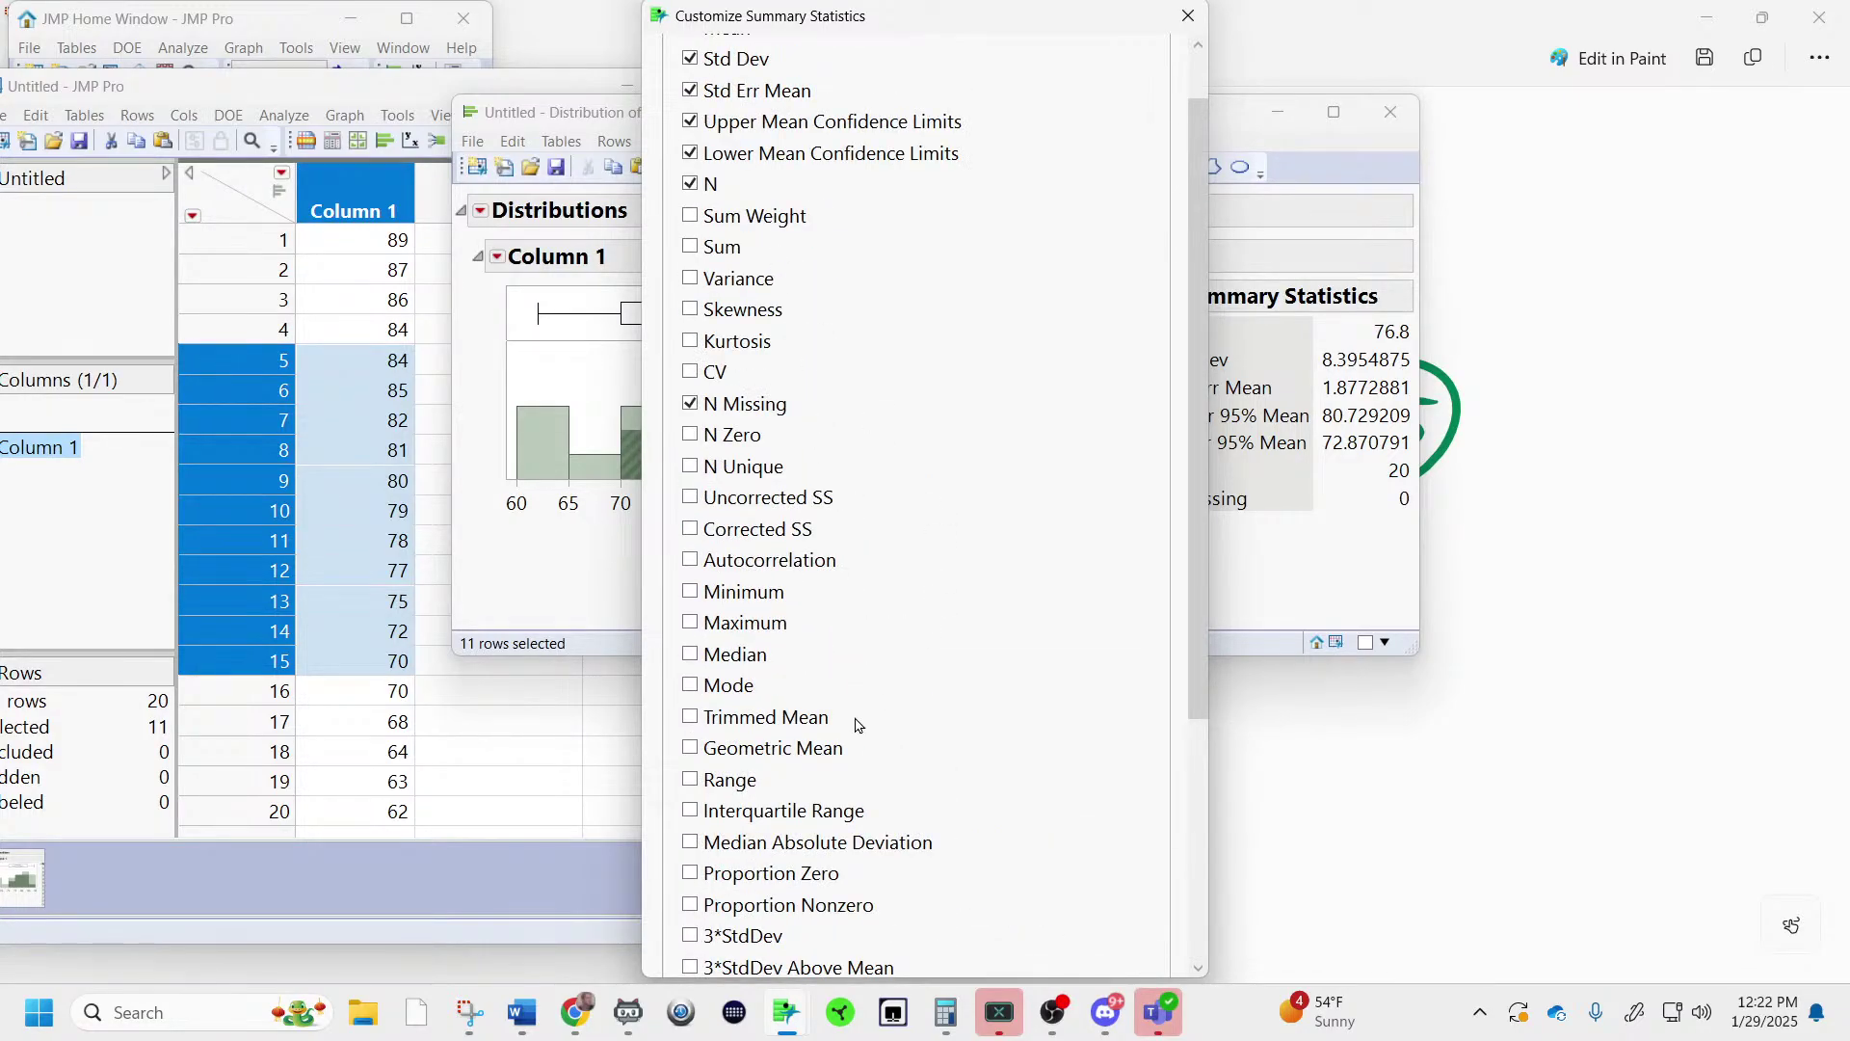
{"action": "scroll", "coordinate": [856, 725], "scroll_direction": "up", "scroll_amount": 1}
{"action": "scroll", "coordinate": [848, 727], "scroll_direction": "down", "scroll_amount": 3}
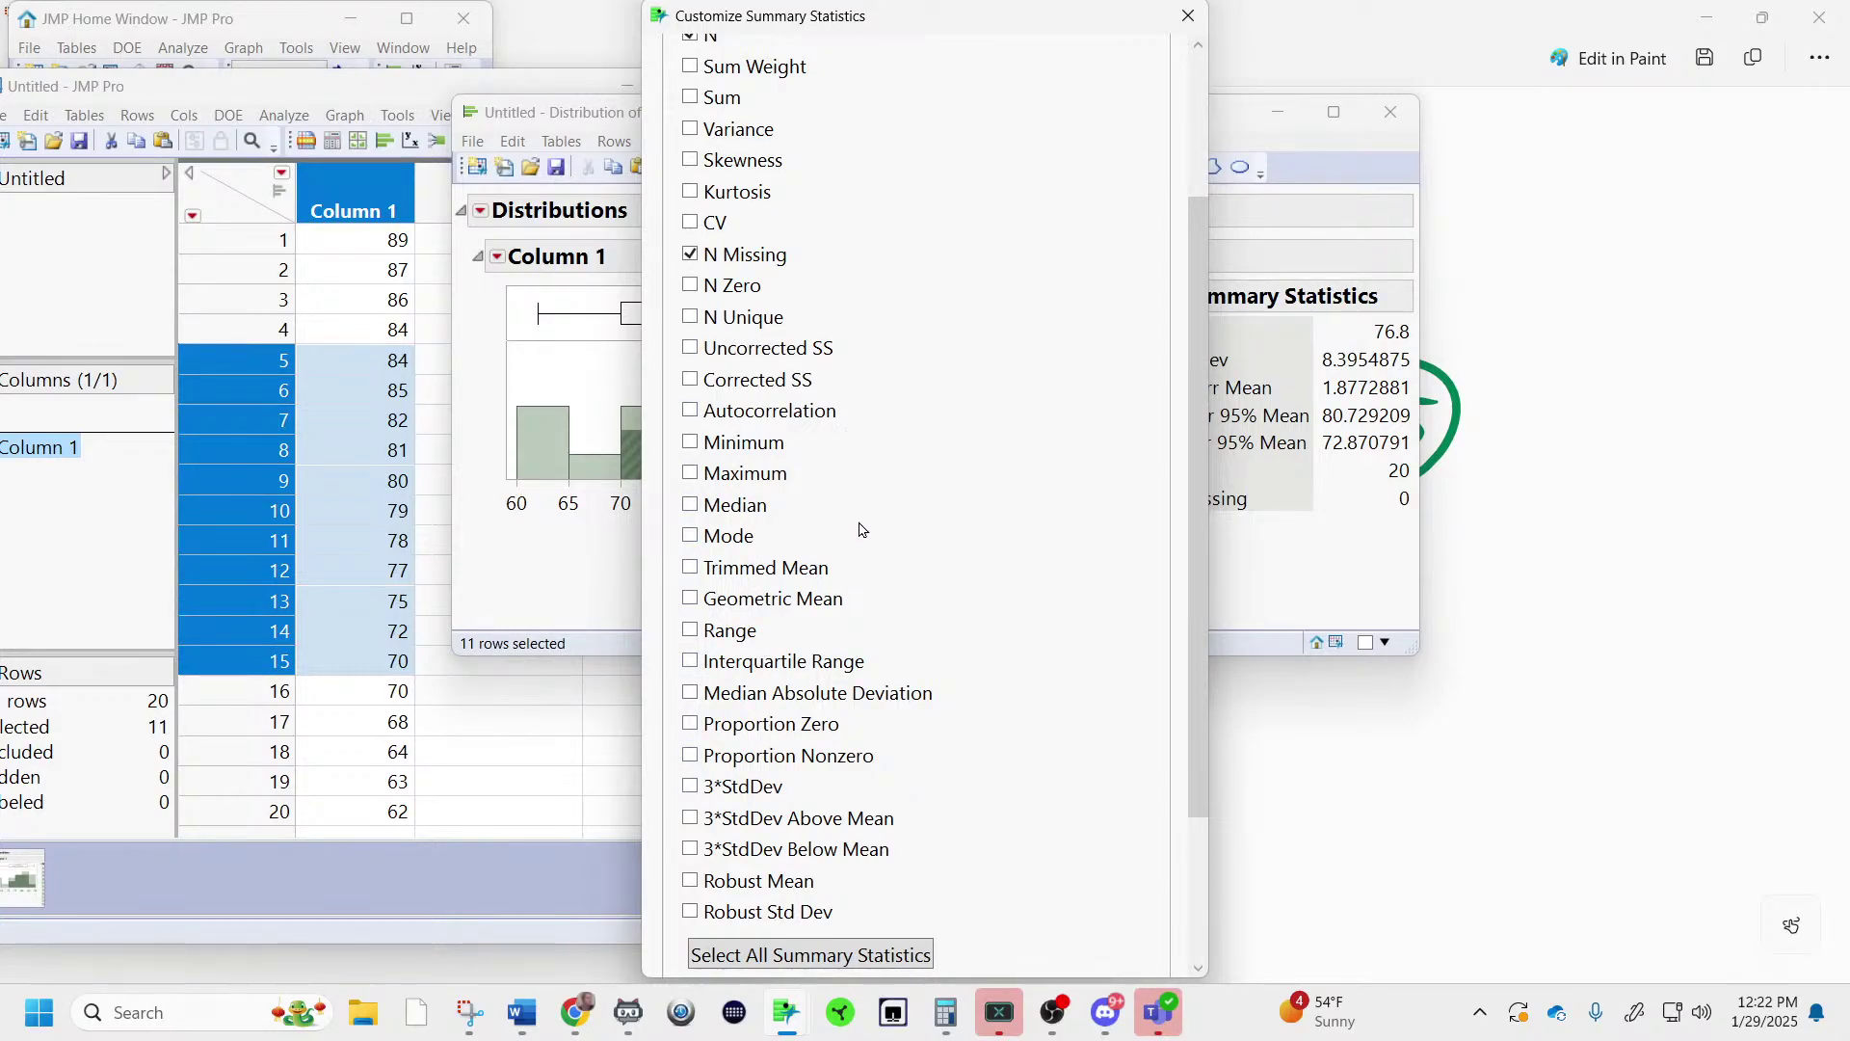
{"action": "left_click", "coordinate": [826, 663]}
{"action": "scroll", "coordinate": [858, 662], "scroll_direction": "down", "scroll_amount": 3}
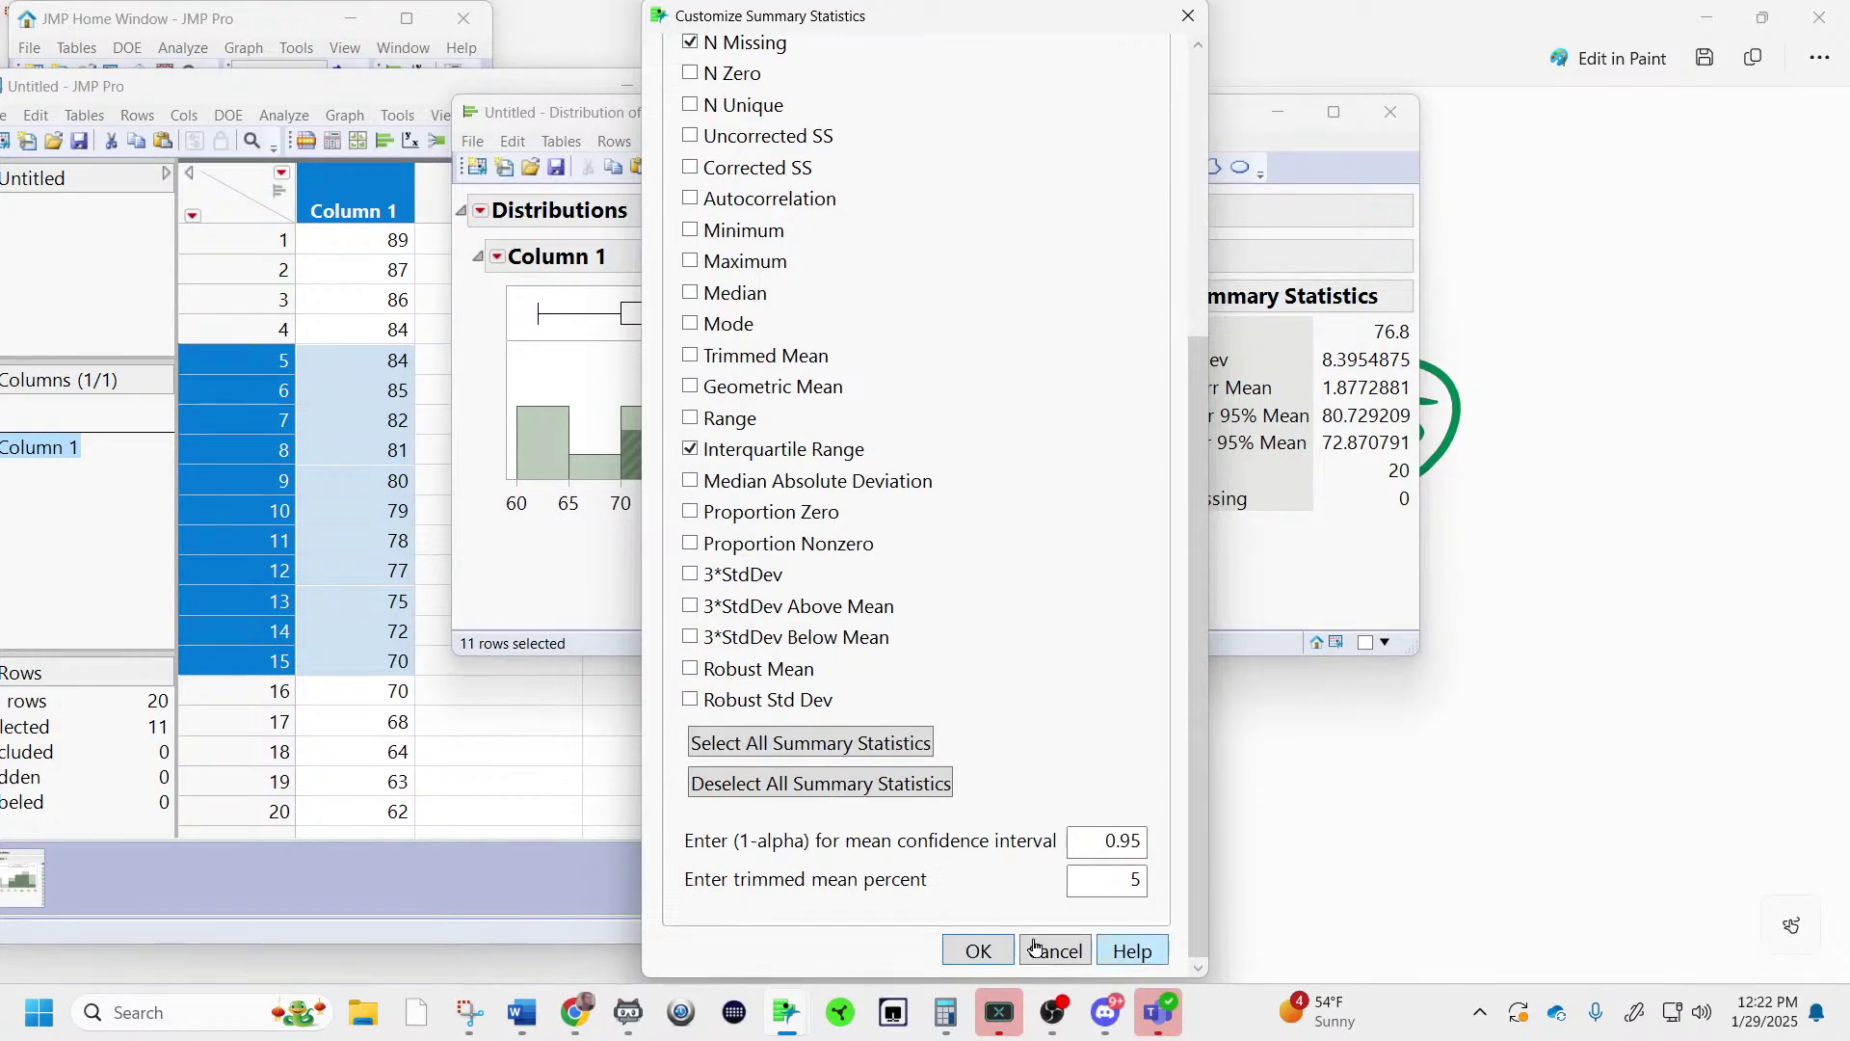
{"action": "left_click", "coordinate": [975, 952]}
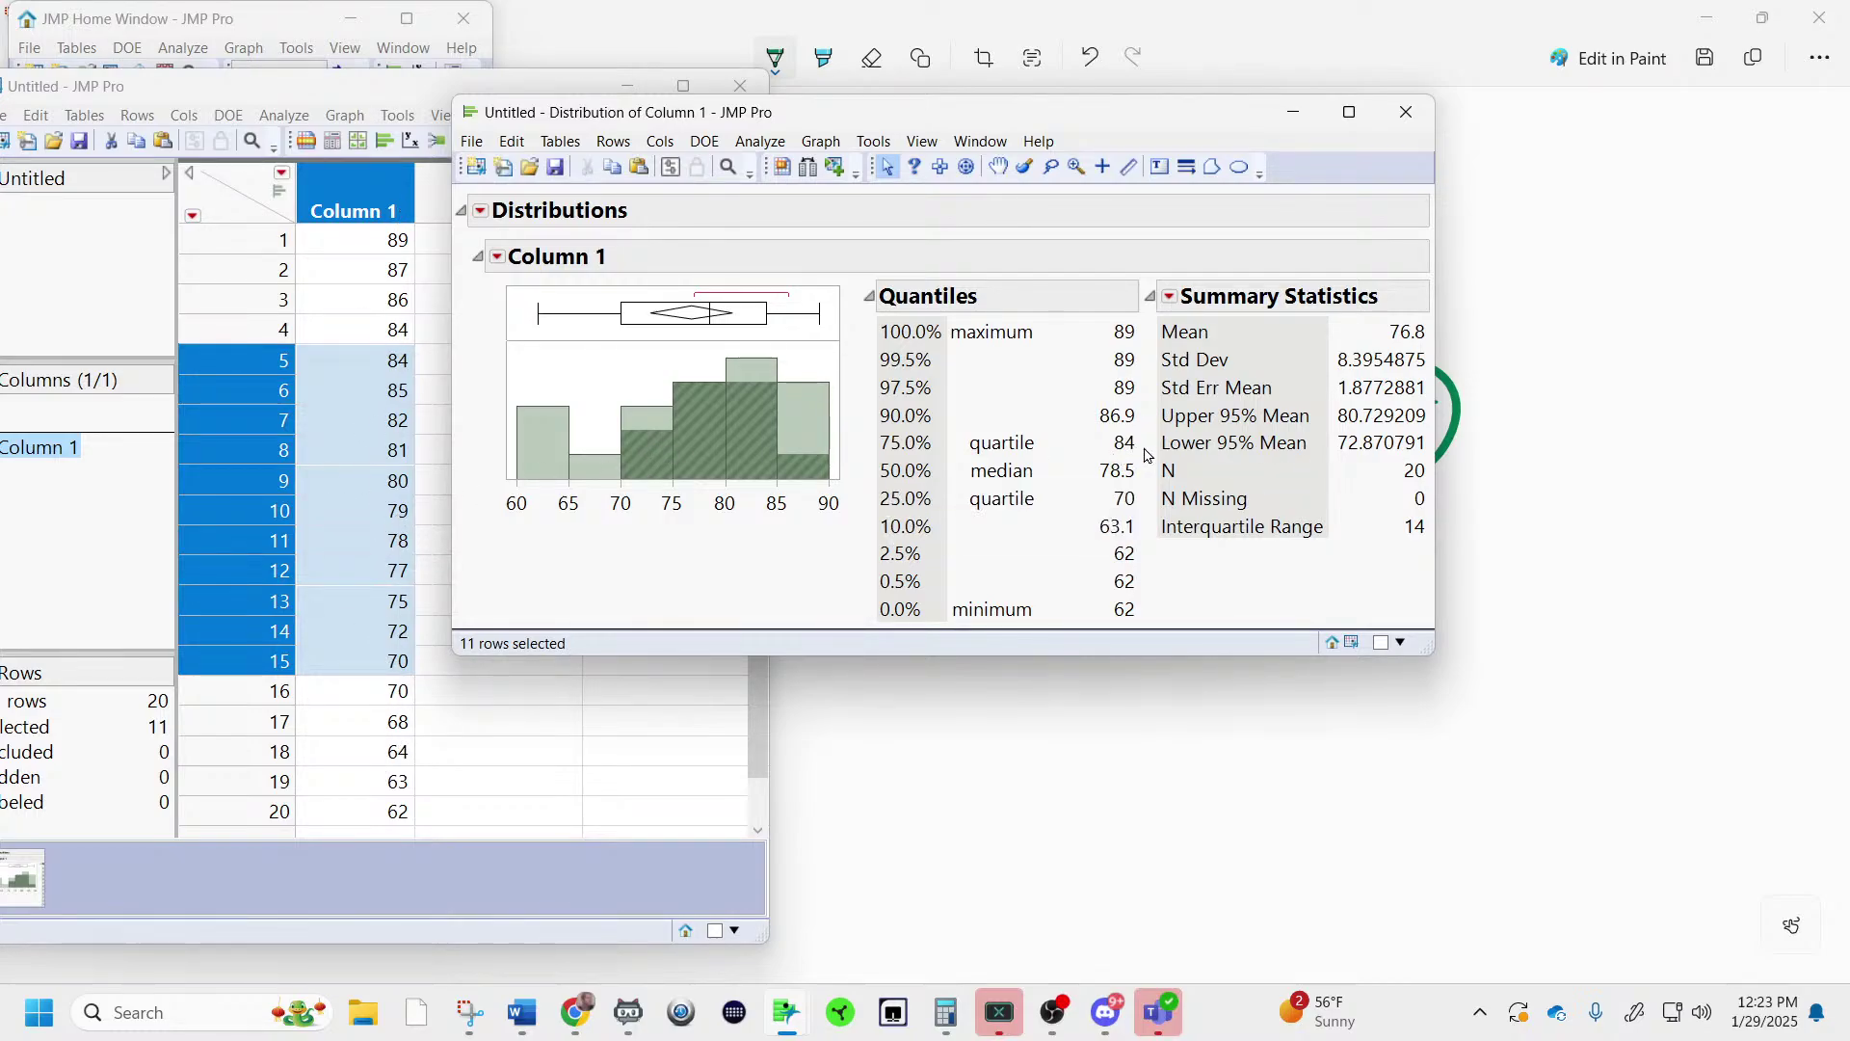
- Select rows 1 through 5 and separately rows 15 through 20 of Column 1 to examine the upper and lower quarters
{"action": "mouse_move", "coordinate": [1123, 453]}
{"action": "left_click", "coordinate": [376, 360]}
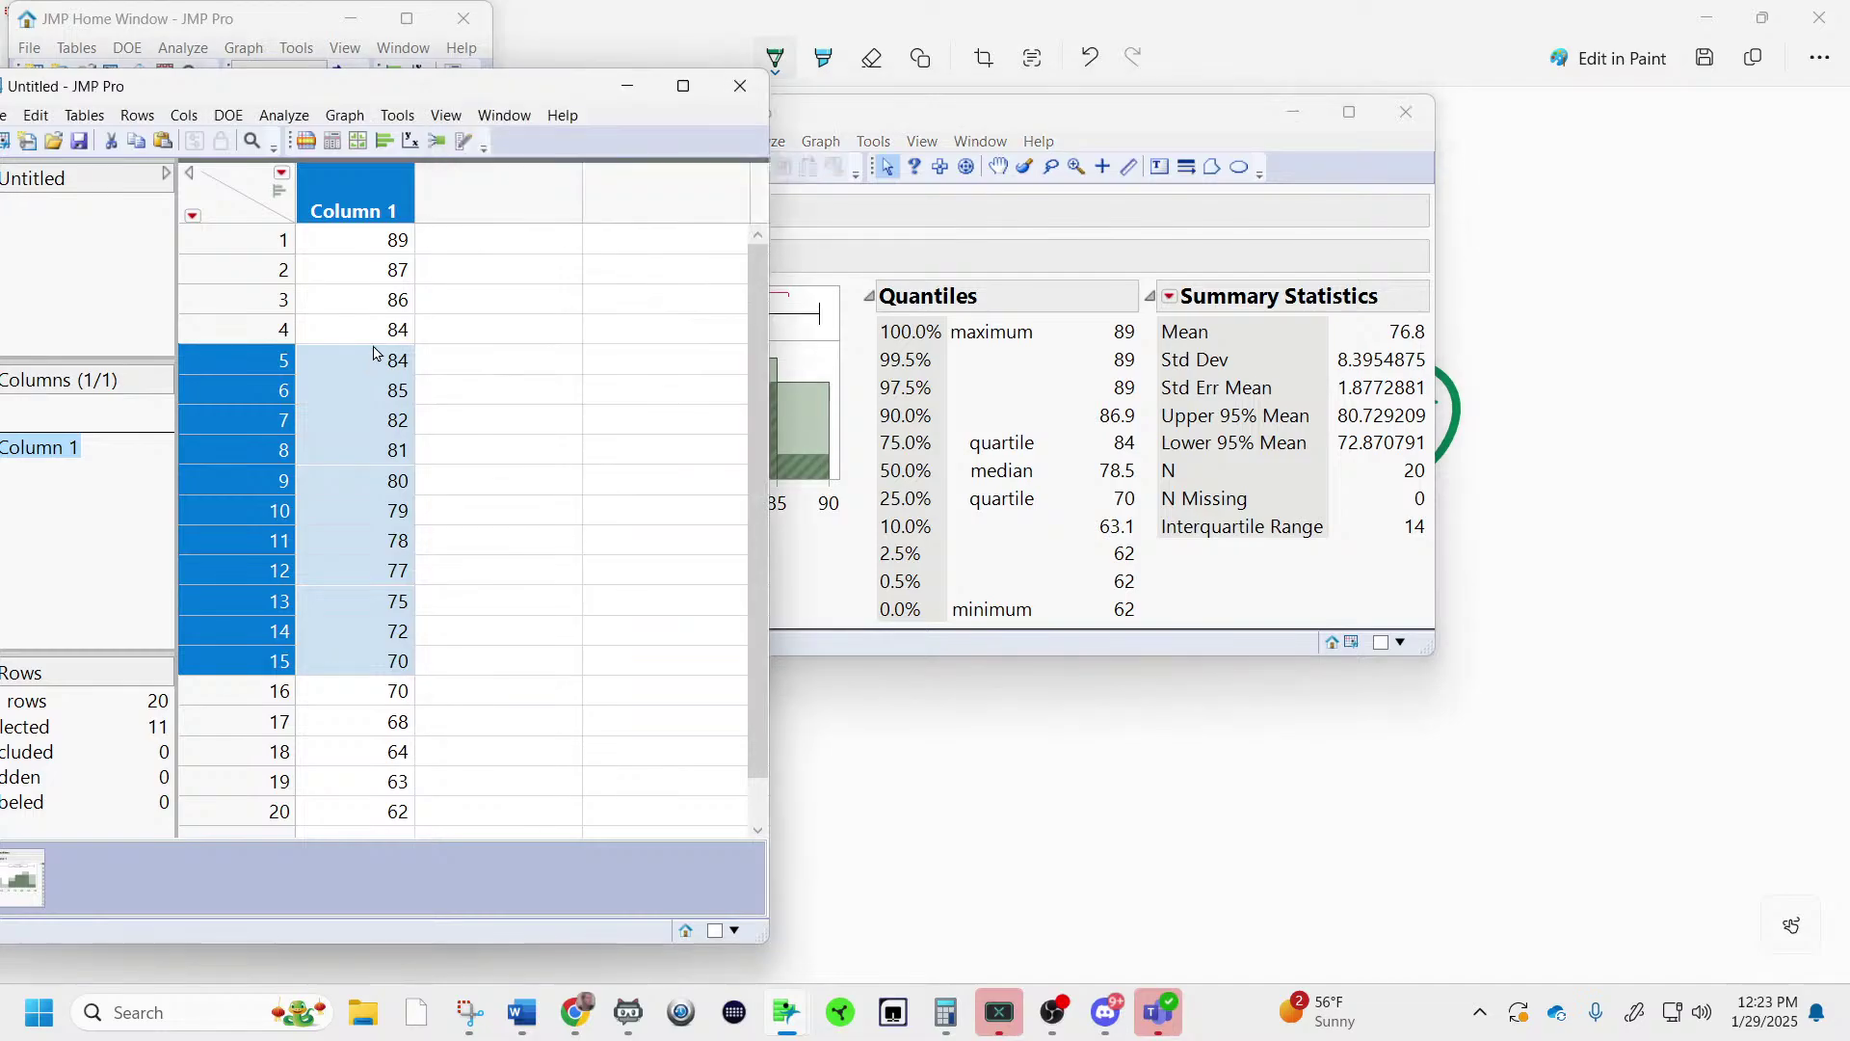
{"action": "left_click", "coordinate": [397, 240], "text": "shift"}
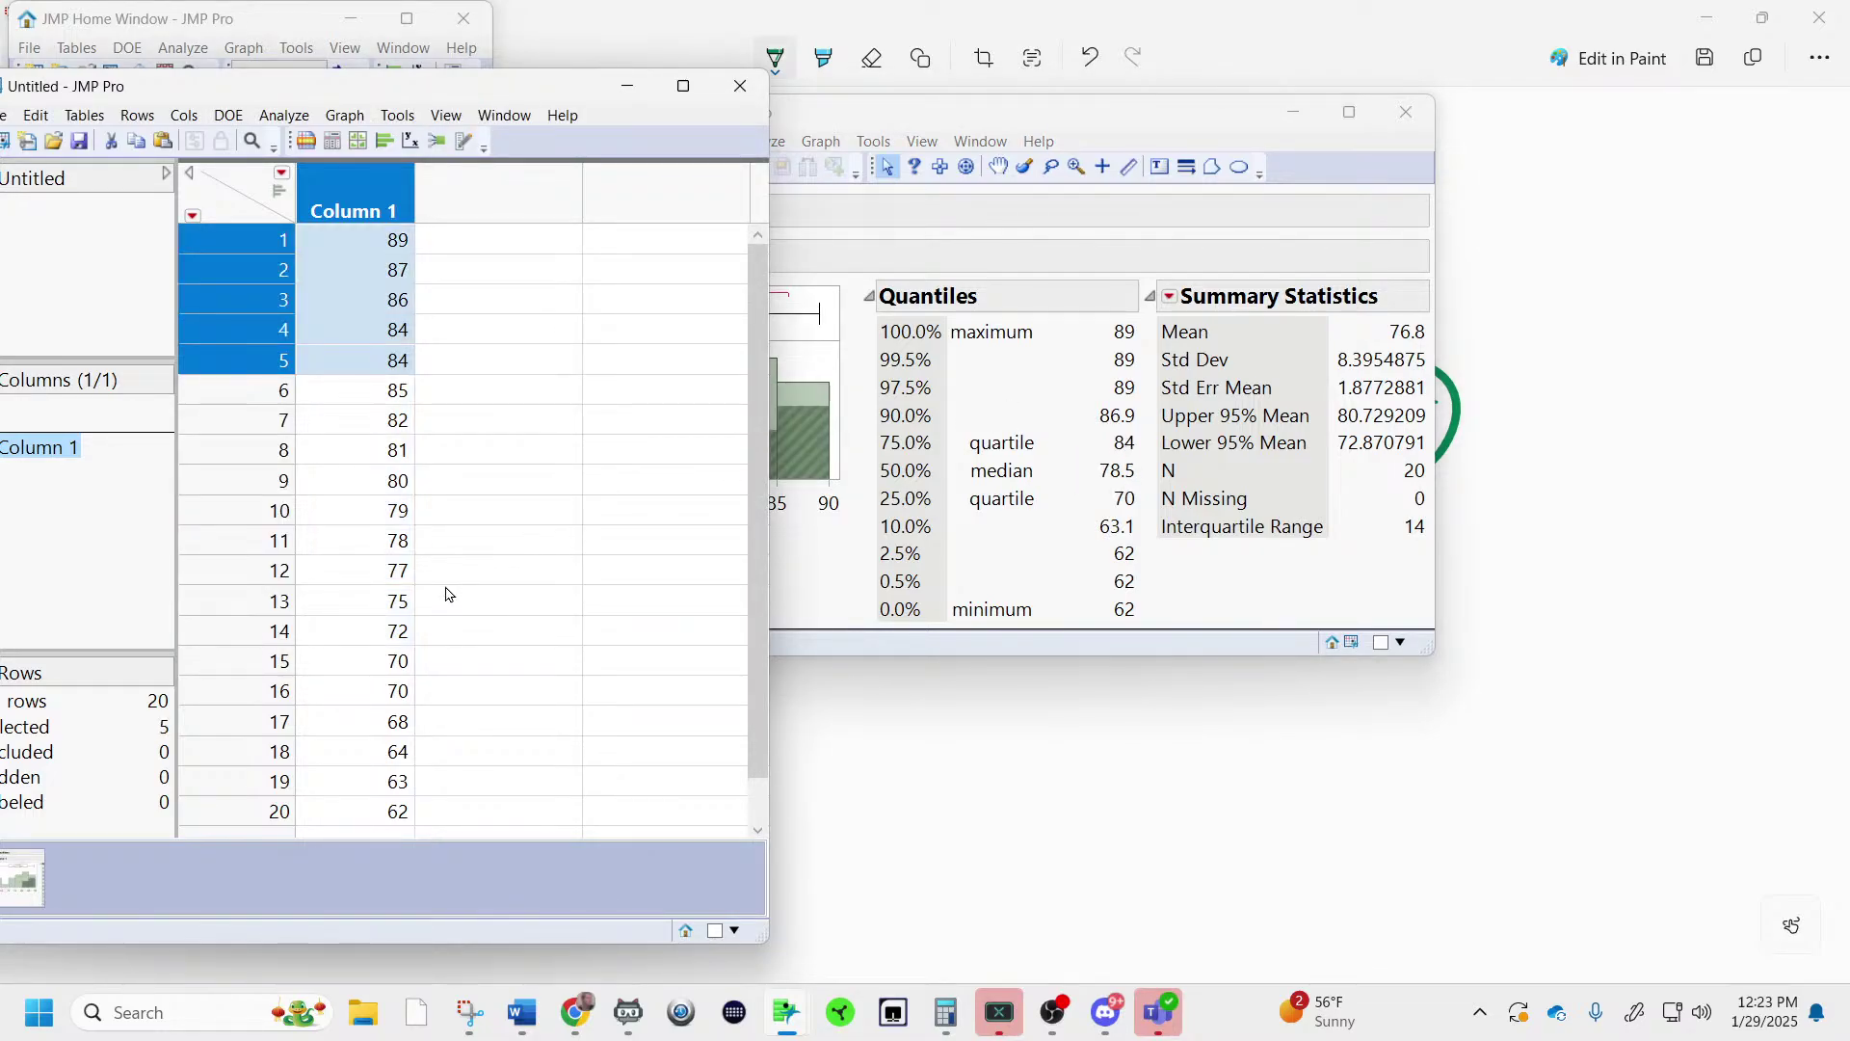
{"action": "left_click", "coordinate": [371, 665]}
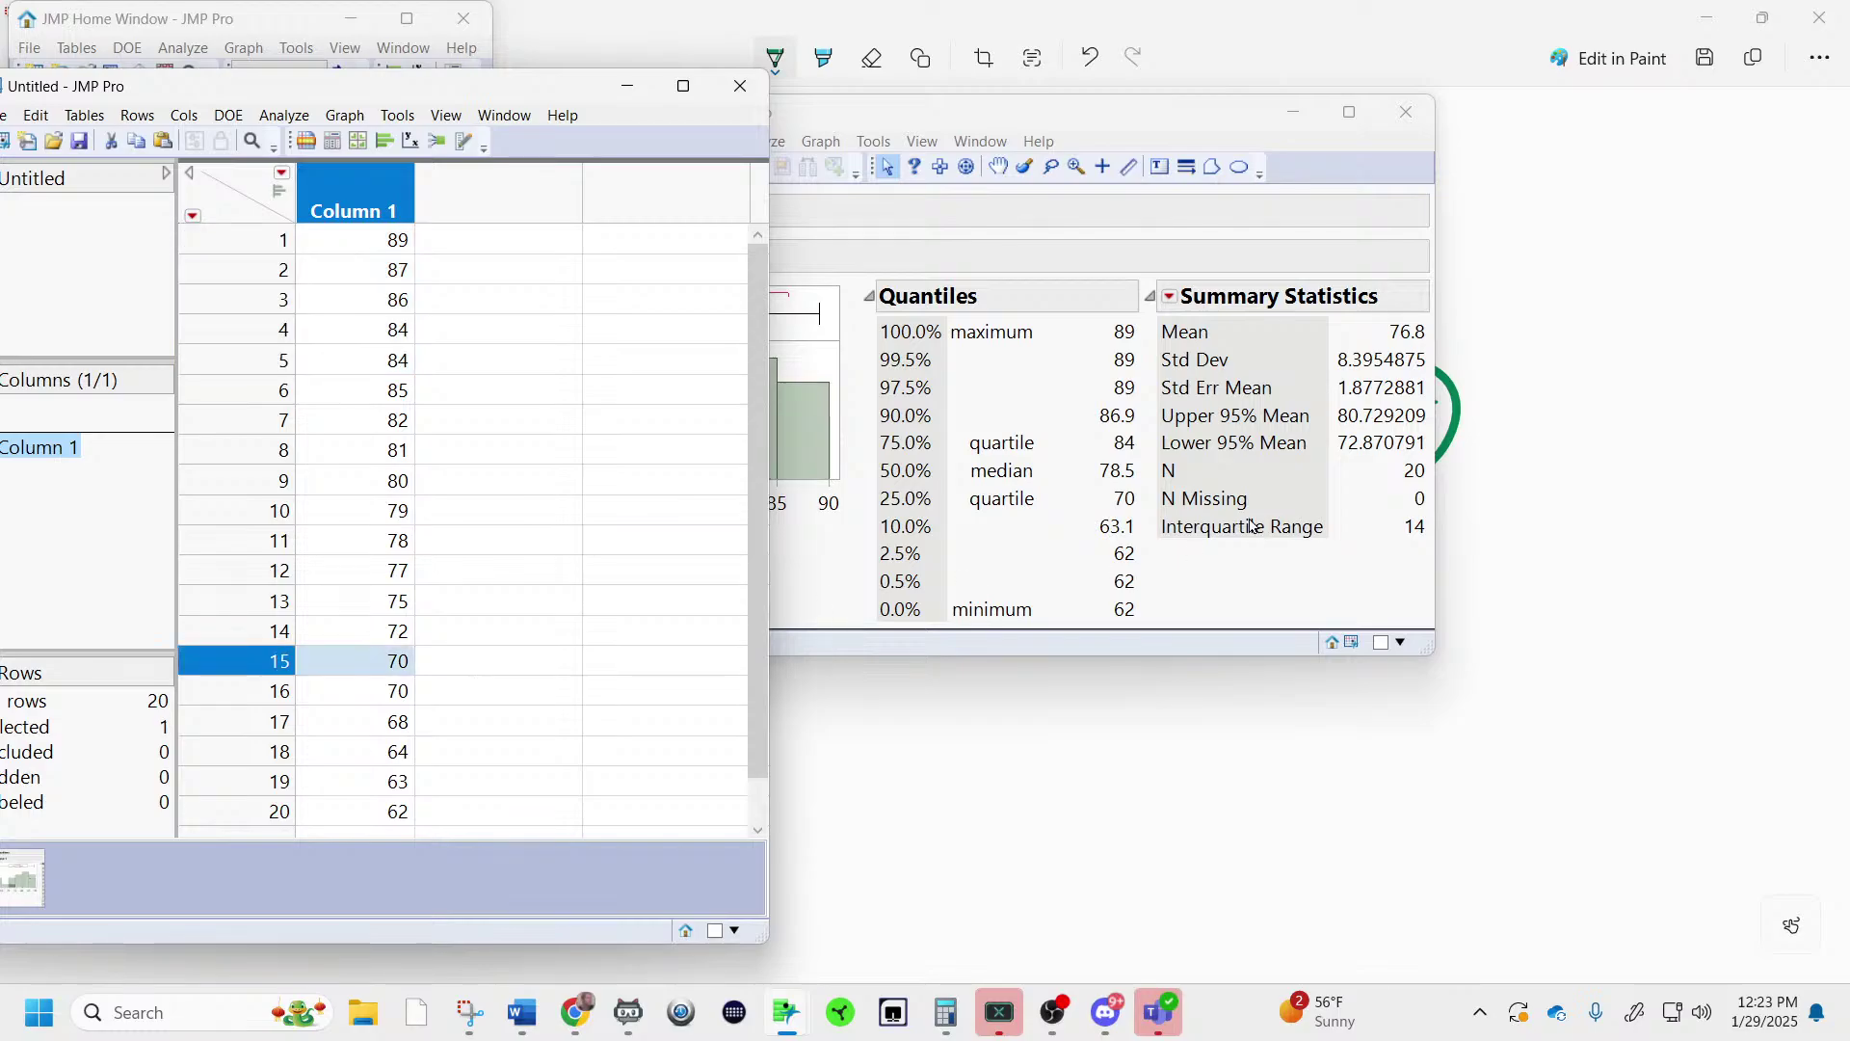
{"action": "left_click", "coordinate": [328, 824], "text": "shift"}
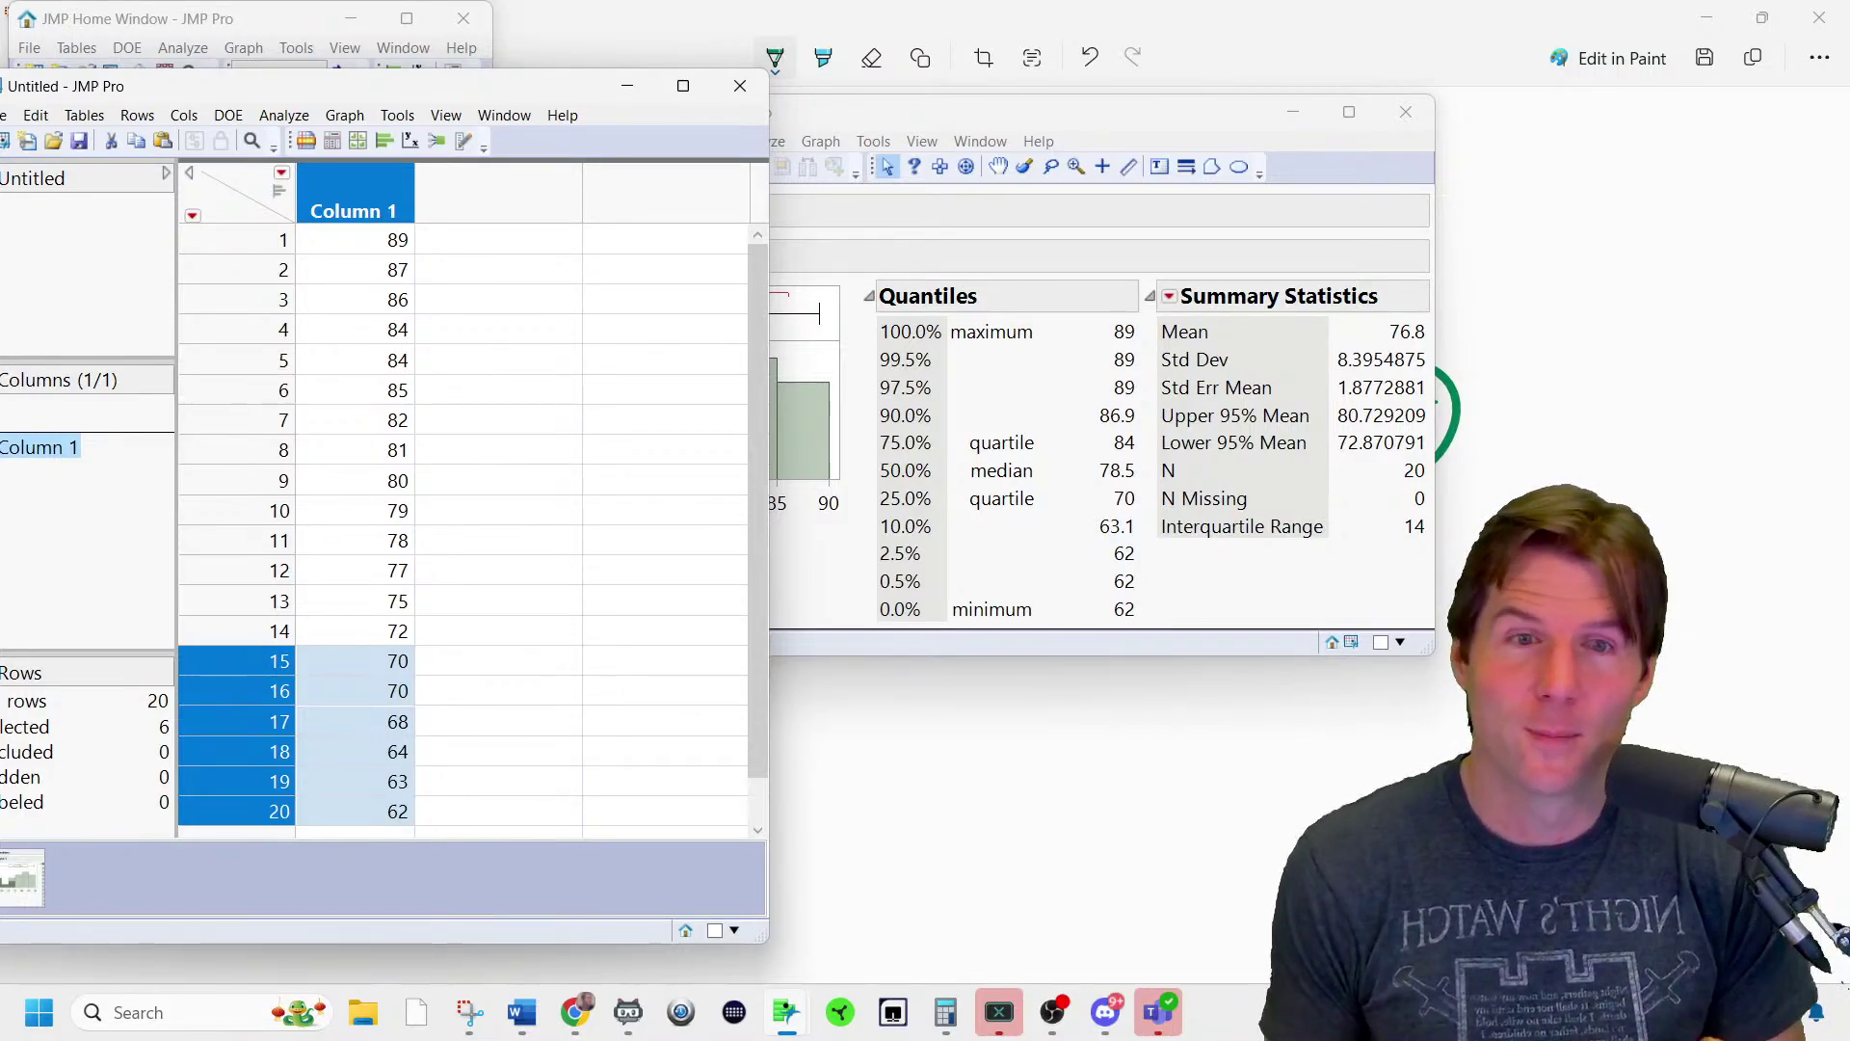
- Switch to the Snipping Tool sketch and handwrite the labels Max, Min and Media above the quarter circles with the green pen
{"action": "left_click", "coordinate": [467, 1014]}
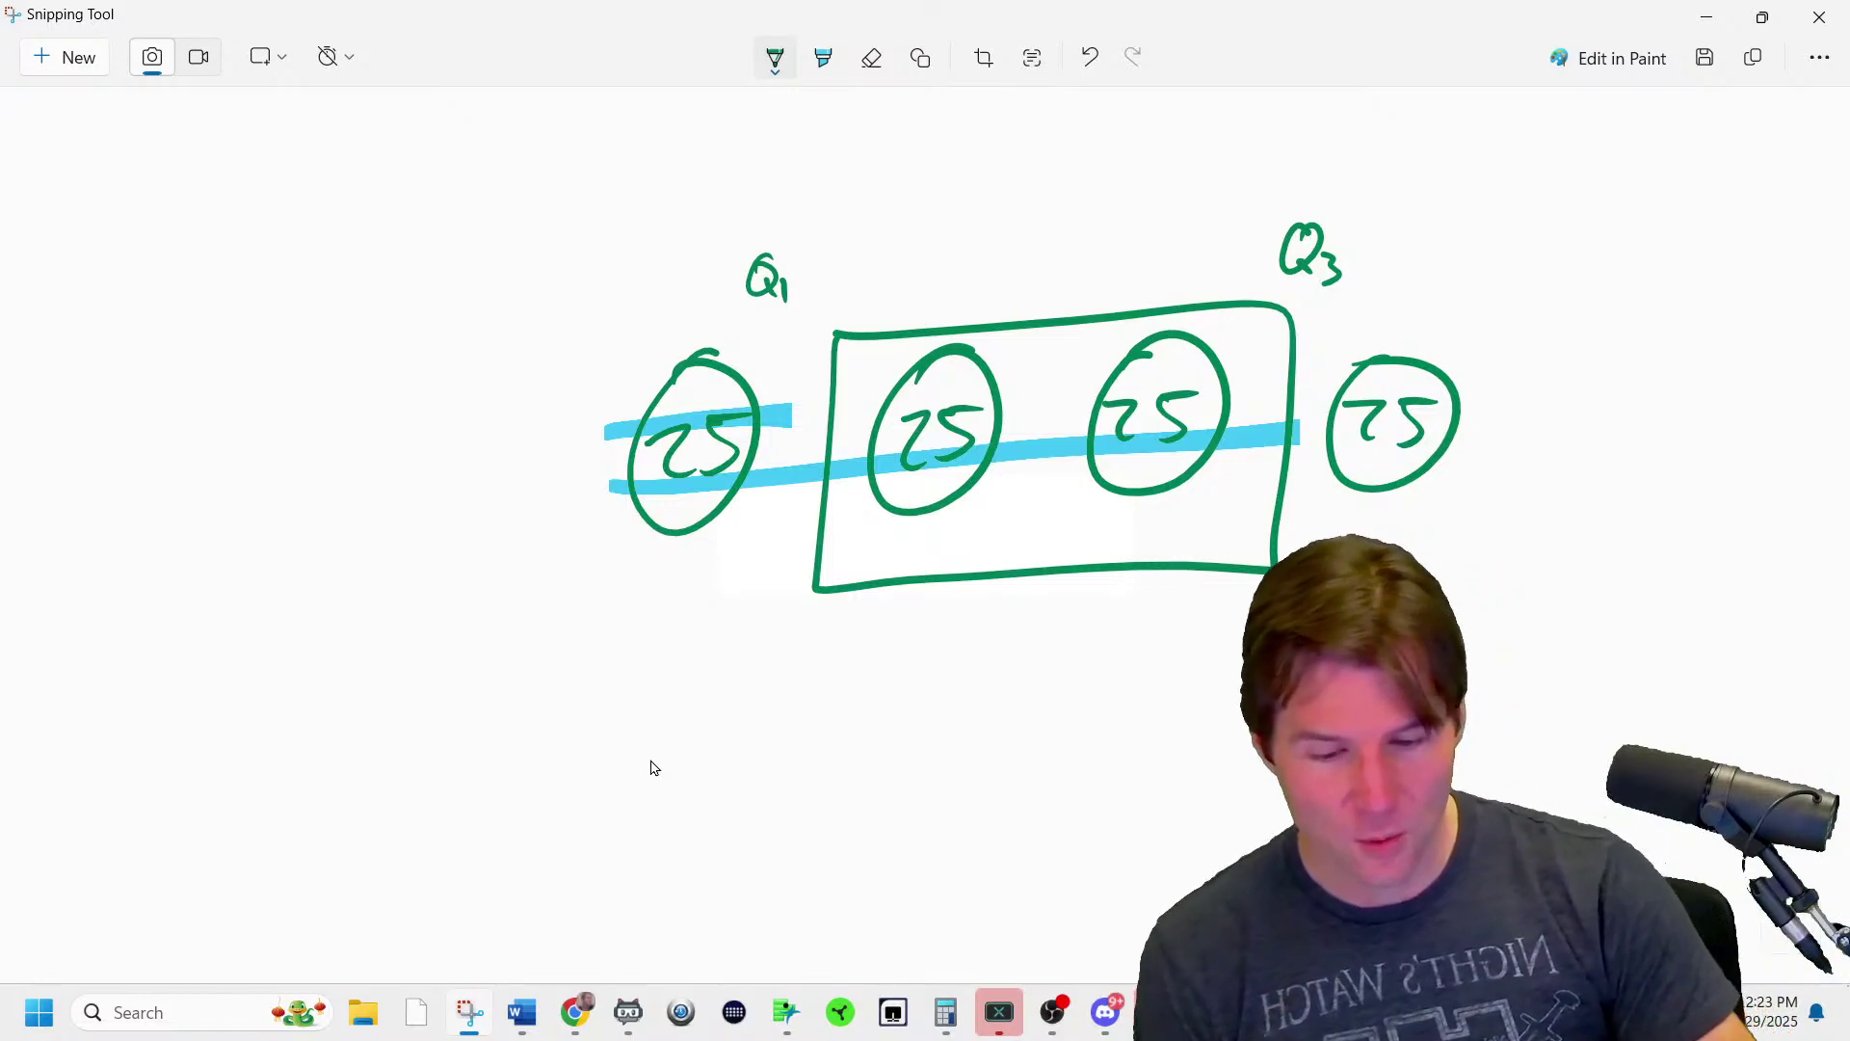
{"action": "mouse_move", "coordinate": [1495, 274]}
{"action": "left_mouse_down"}
{"action": "mouse_move", "coordinate": [1524, 231]}
{"action": "mouse_move", "coordinate": [1573, 253]}
{"action": "mouse_move", "coordinate": [1625, 215]}
{"action": "left_mouse_up"}
{"action": "mouse_move", "coordinate": [524, 322]}
{"action": "left_mouse_down"}
{"action": "mouse_move", "coordinate": [525, 283]}
{"action": "mouse_move", "coordinate": [554, 282]}
{"action": "mouse_move", "coordinate": [575, 311]}
{"action": "mouse_move", "coordinate": [622, 306]}
{"action": "left_mouse_up"}
{"action": "mouse_move", "coordinate": [1024, 281]}
{"action": "left_mouse_down"}
{"action": "mouse_move", "coordinate": [1029, 241]}
{"action": "mouse_move", "coordinate": [1071, 252]}
{"action": "mouse_move", "coordinate": [1118, 212]}
{"action": "mouse_move", "coordinate": [1163, 241]}
{"action": "left_mouse_up"}
- Erase the existing blue highlighter strokes and highlight Q1, Q3 and a line joining them in blue
{"action": "left_click", "coordinate": [871, 58]}
{"action": "left_click_drag", "start_coordinate": [674, 419], "coordinate": [1156, 444]}
{"action": "left_click", "coordinate": [824, 58]}
{"action": "mouse_move", "coordinate": [766, 330]}
{"action": "left_mouse_down"}
{"action": "mouse_move", "coordinate": [1291, 306]}
{"action": "mouse_move", "coordinate": [1287, 255]}
{"action": "mouse_move", "coordinate": [1325, 284]}
{"action": "left_mouse_up"}
{"action": "left_click_drag", "start_coordinate": [772, 232], "coordinate": [761, 333]}
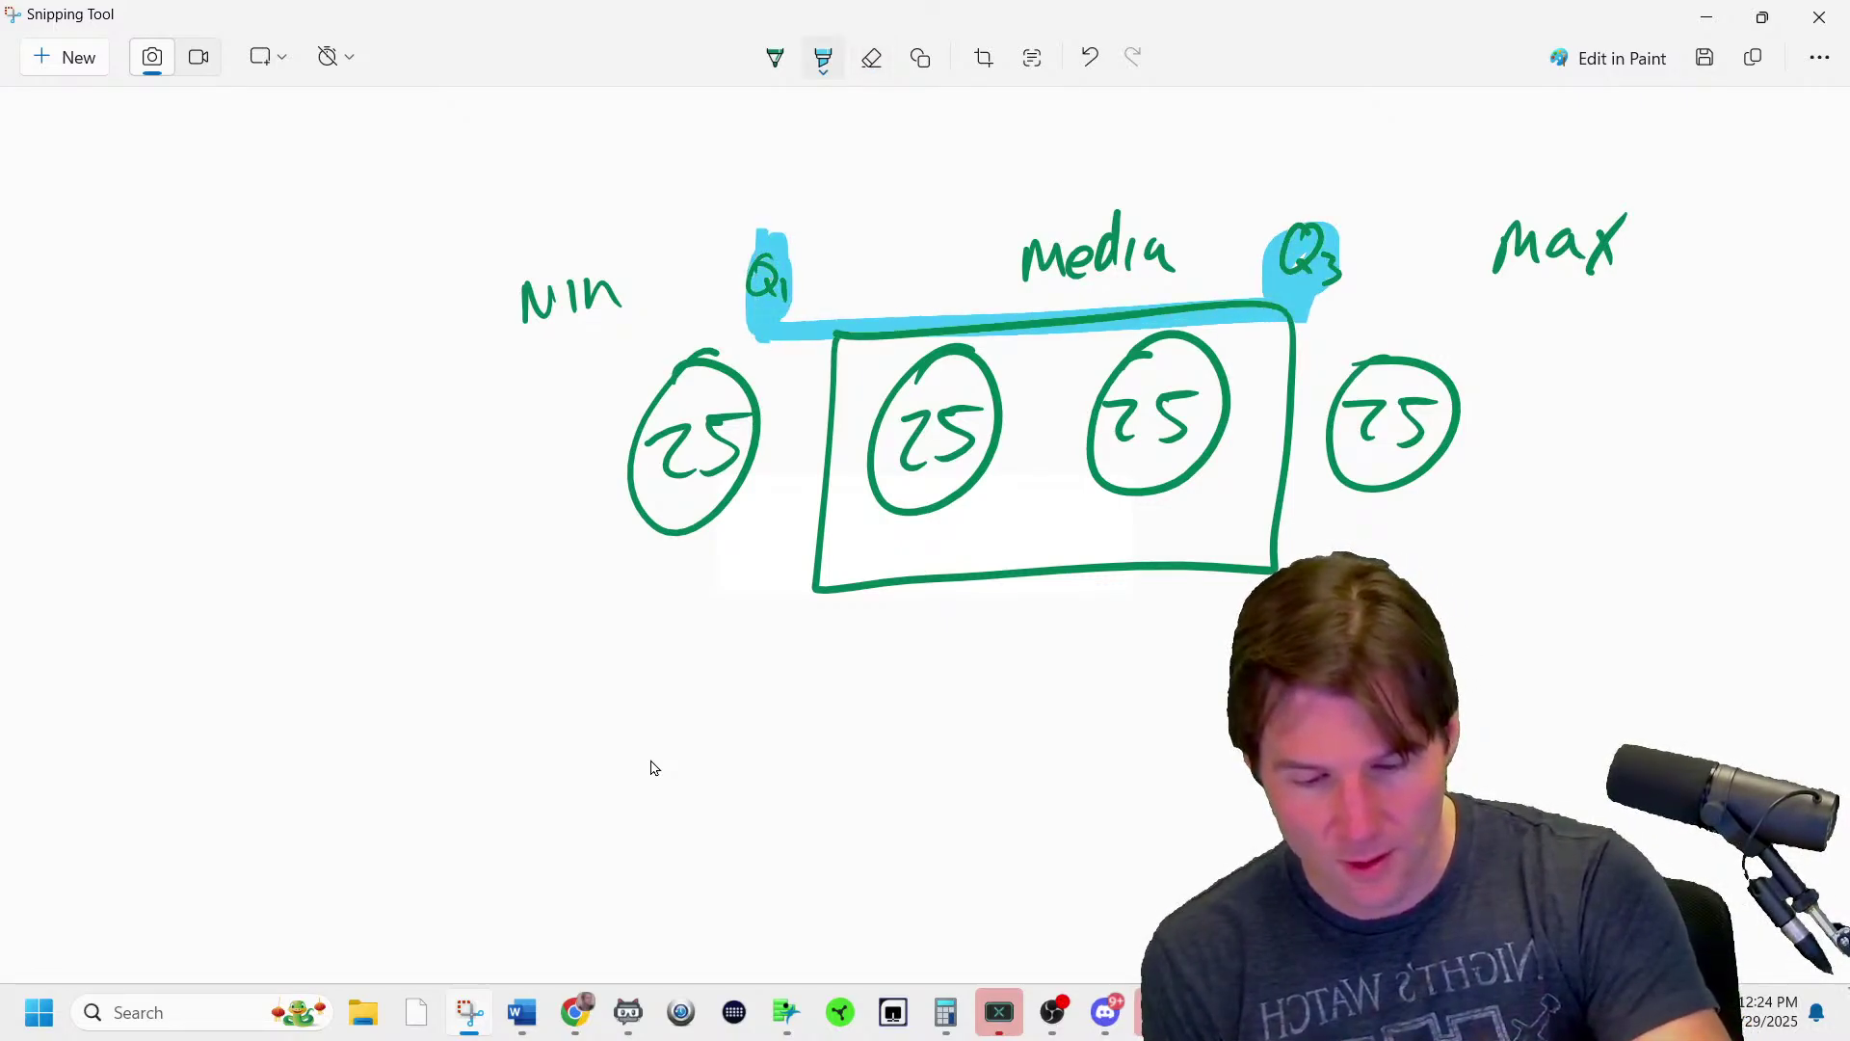
- Write IQR in blue highlighter above the box between Q1 and Q3
{"action": "left_click_drag", "start_coordinate": [950, 140], "coordinate": [941, 221]}
{"action": "left_click_drag", "start_coordinate": [918, 217], "coordinate": [969, 218]}
{"action": "left_click_drag", "start_coordinate": [911, 144], "coordinate": [966, 140]}
{"action": "left_click_drag", "start_coordinate": [1045, 125], "coordinate": [1078, 214]}
{"action": "mouse_move", "coordinate": [1133, 118]}
{"action": "left_mouse_down"}
{"action": "mouse_move", "coordinate": [1130, 220]}
{"action": "mouse_move", "coordinate": [1152, 188]}
{"action": "mouse_move", "coordinate": [1184, 231]}
{"action": "left_mouse_up"}
- Highlight the Min and Max labels in yellow and draw a yellow line connecting them beneath the box
{"action": "left_click", "coordinate": [823, 57]}
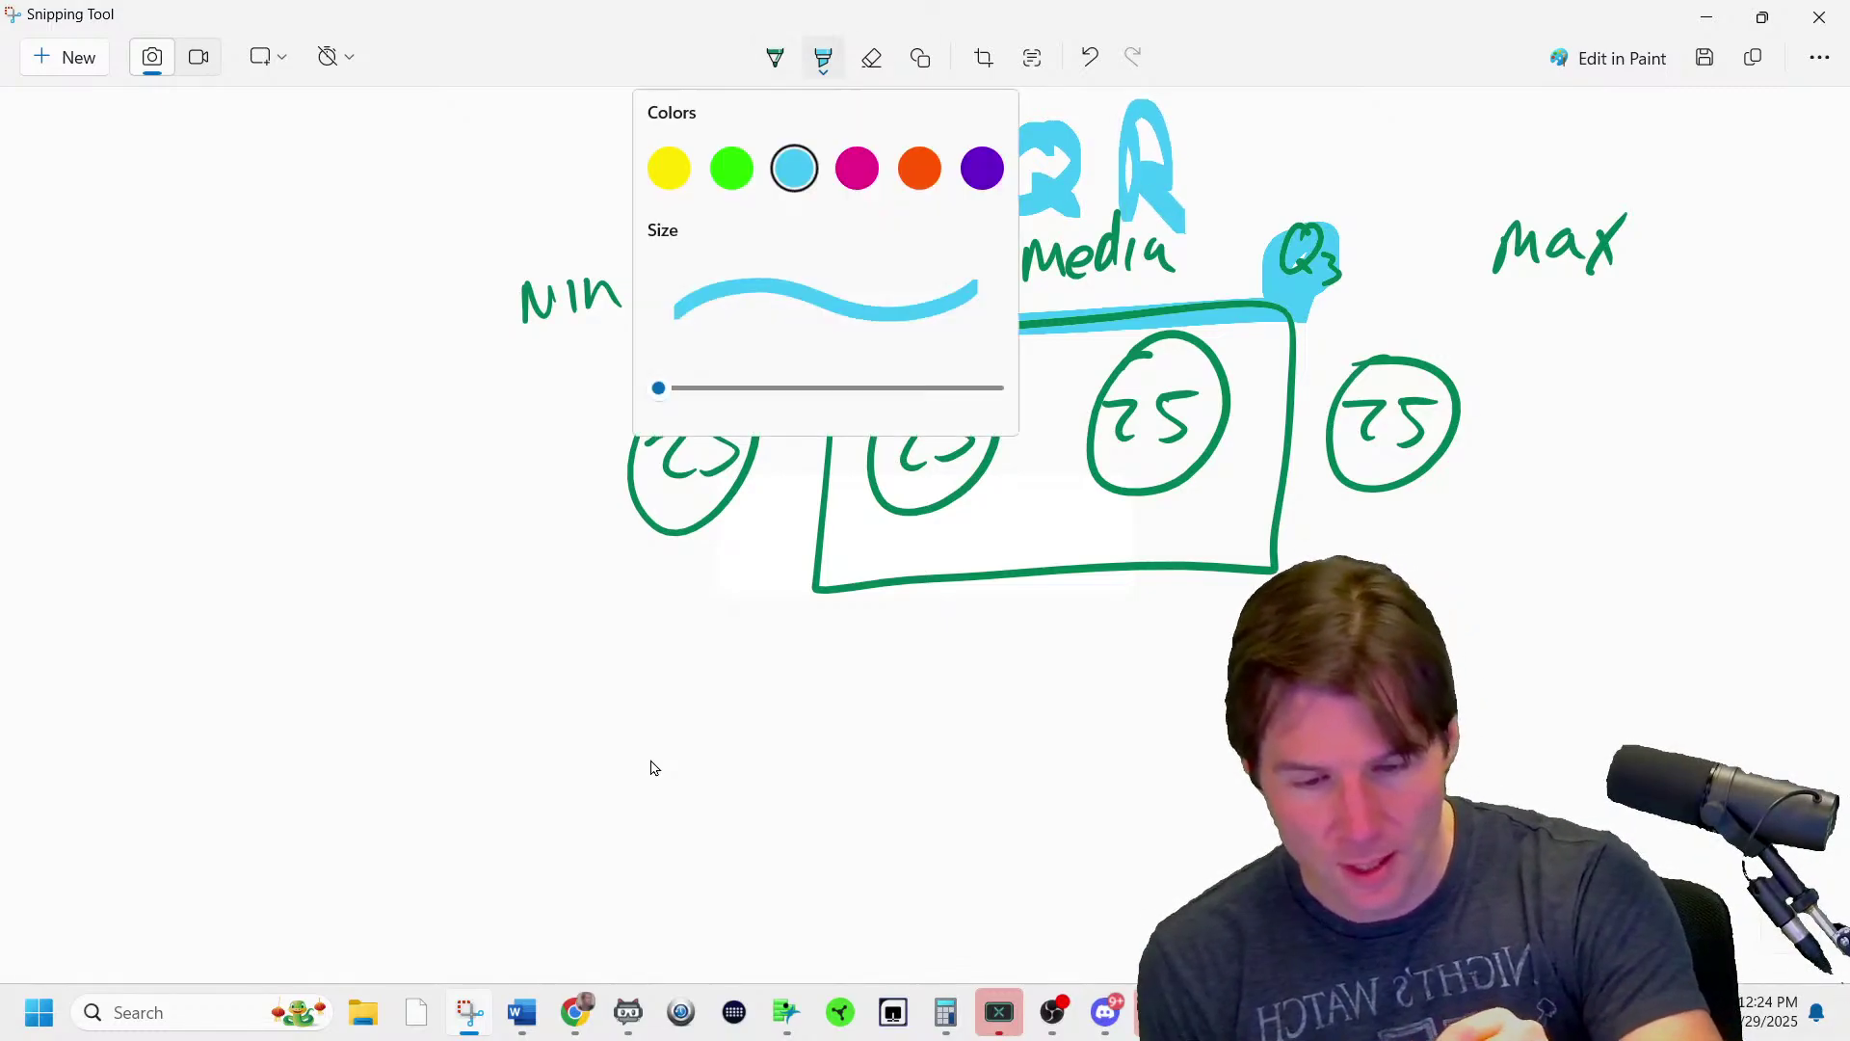
{"action": "left_click", "coordinate": [669, 170]}
{"action": "mouse_move", "coordinate": [516, 281]}
{"action": "left_mouse_down"}
{"action": "mouse_move", "coordinate": [521, 307]}
{"action": "mouse_move", "coordinate": [626, 289]}
{"action": "mouse_move", "coordinate": [549, 626]}
{"action": "mouse_move", "coordinate": [1203, 712]}
{"action": "mouse_move", "coordinate": [1610, 270]}
{"action": "left_mouse_up"}
{"action": "mouse_move", "coordinate": [1480, 275]}
{"action": "left_mouse_down"}
{"action": "mouse_move", "coordinate": [1624, 226]}
{"action": "mouse_move", "coordinate": [1581, 217]}
{"action": "left_mouse_up"}
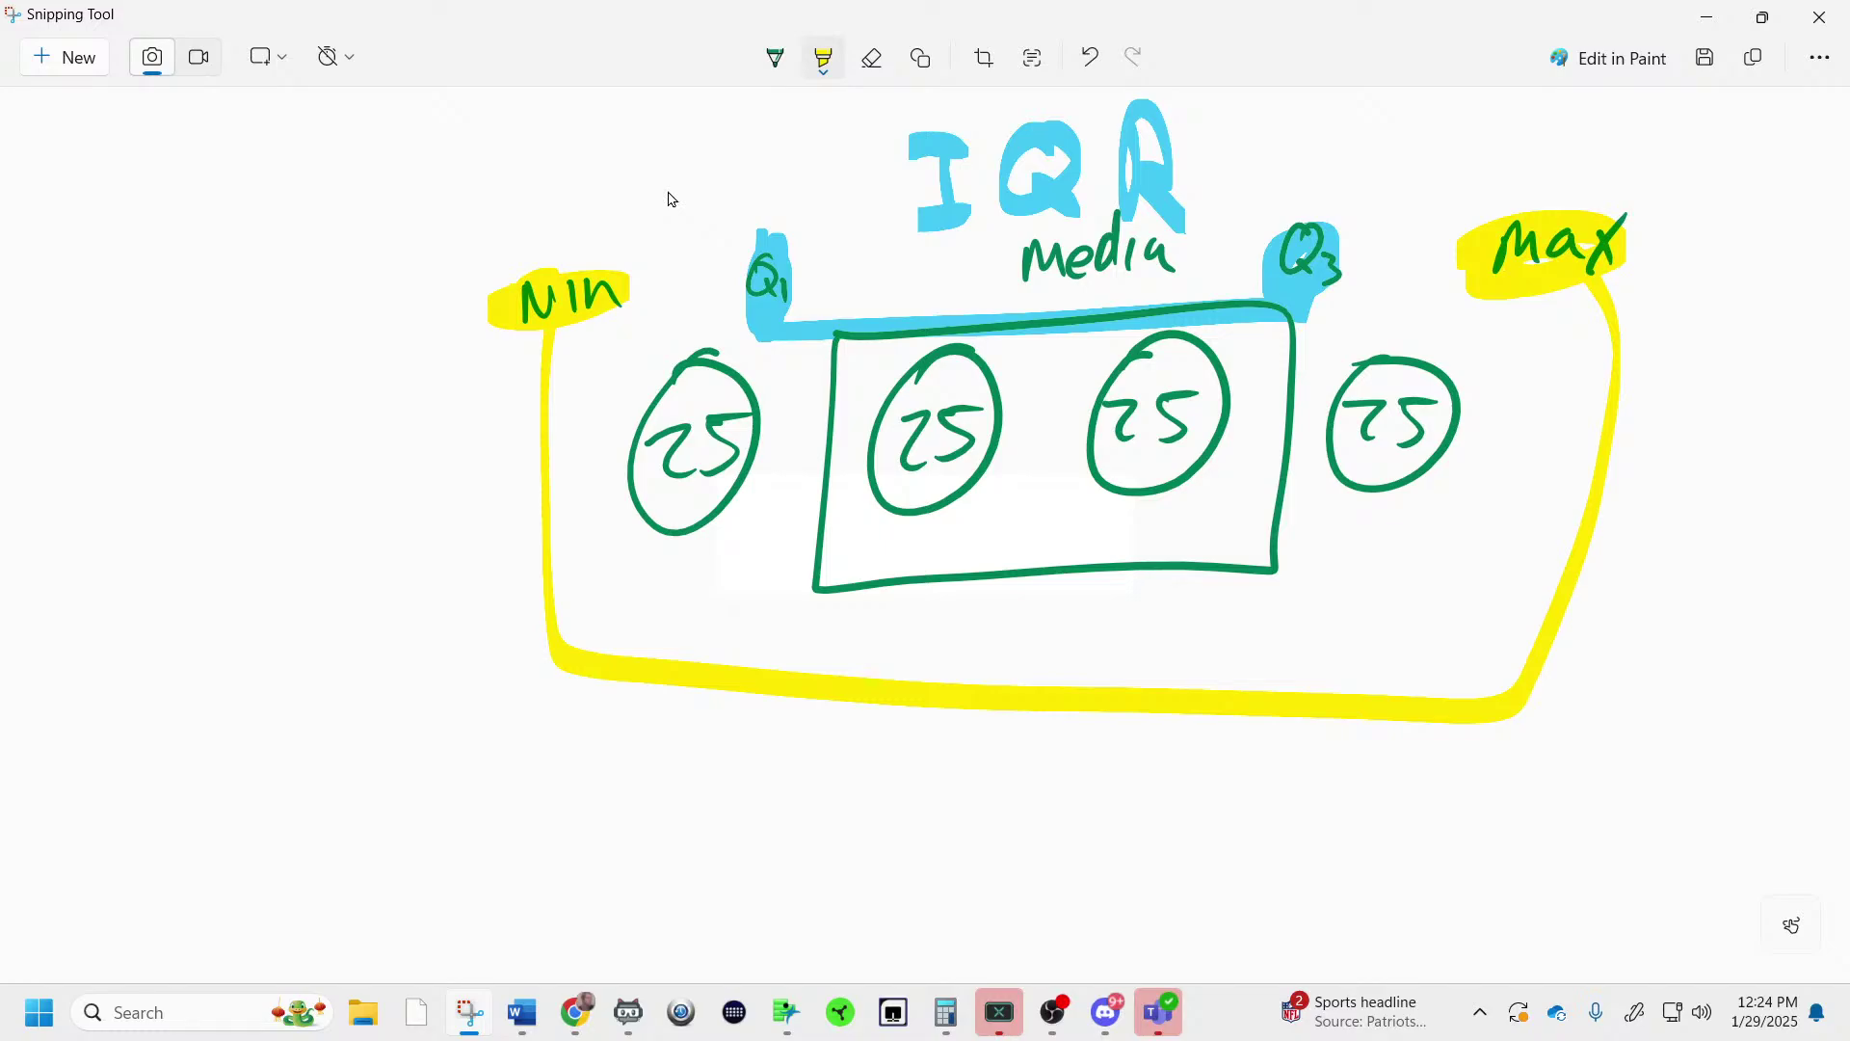
- Add the missing n with the pen to complete the median label, and minimize the sketch
{"action": "key", "text": "ctrl+p"}
{"action": "left_click_drag", "start_coordinate": [1175, 280], "coordinate": [1205, 281]}
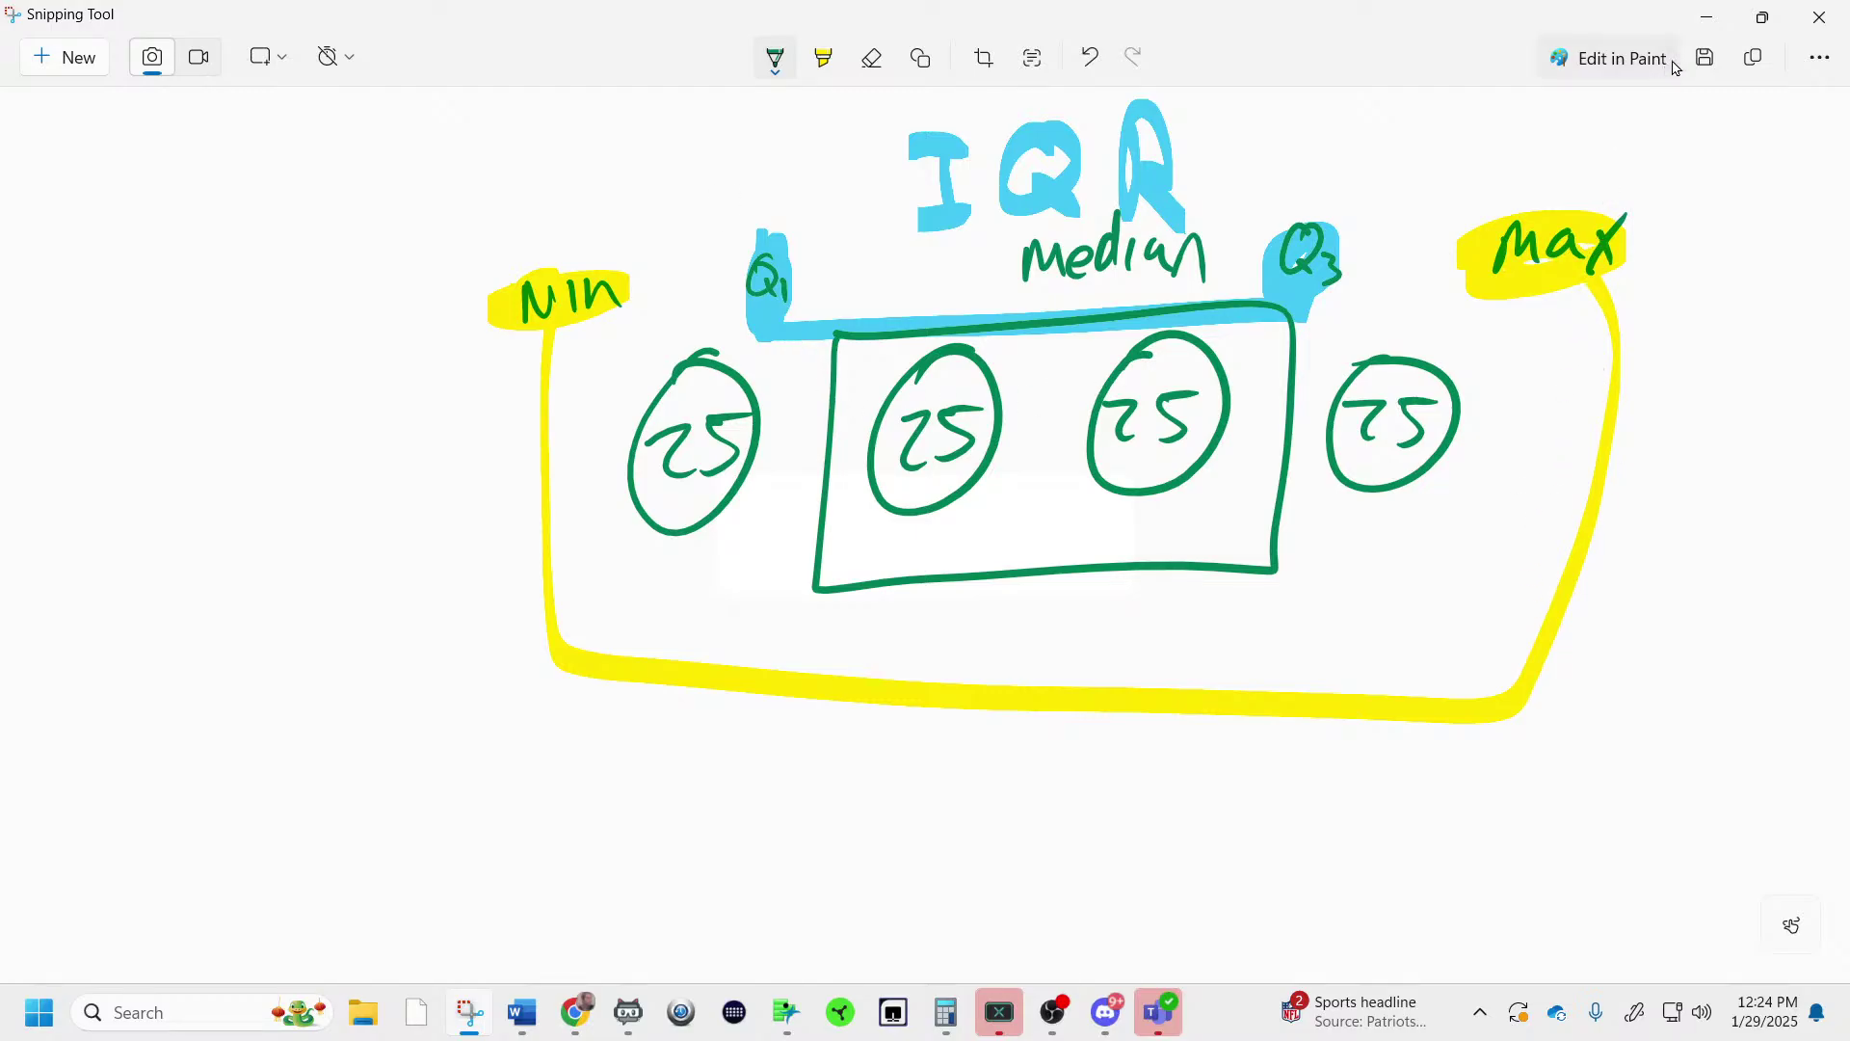
{"action": "left_click", "coordinate": [1706, 17]}
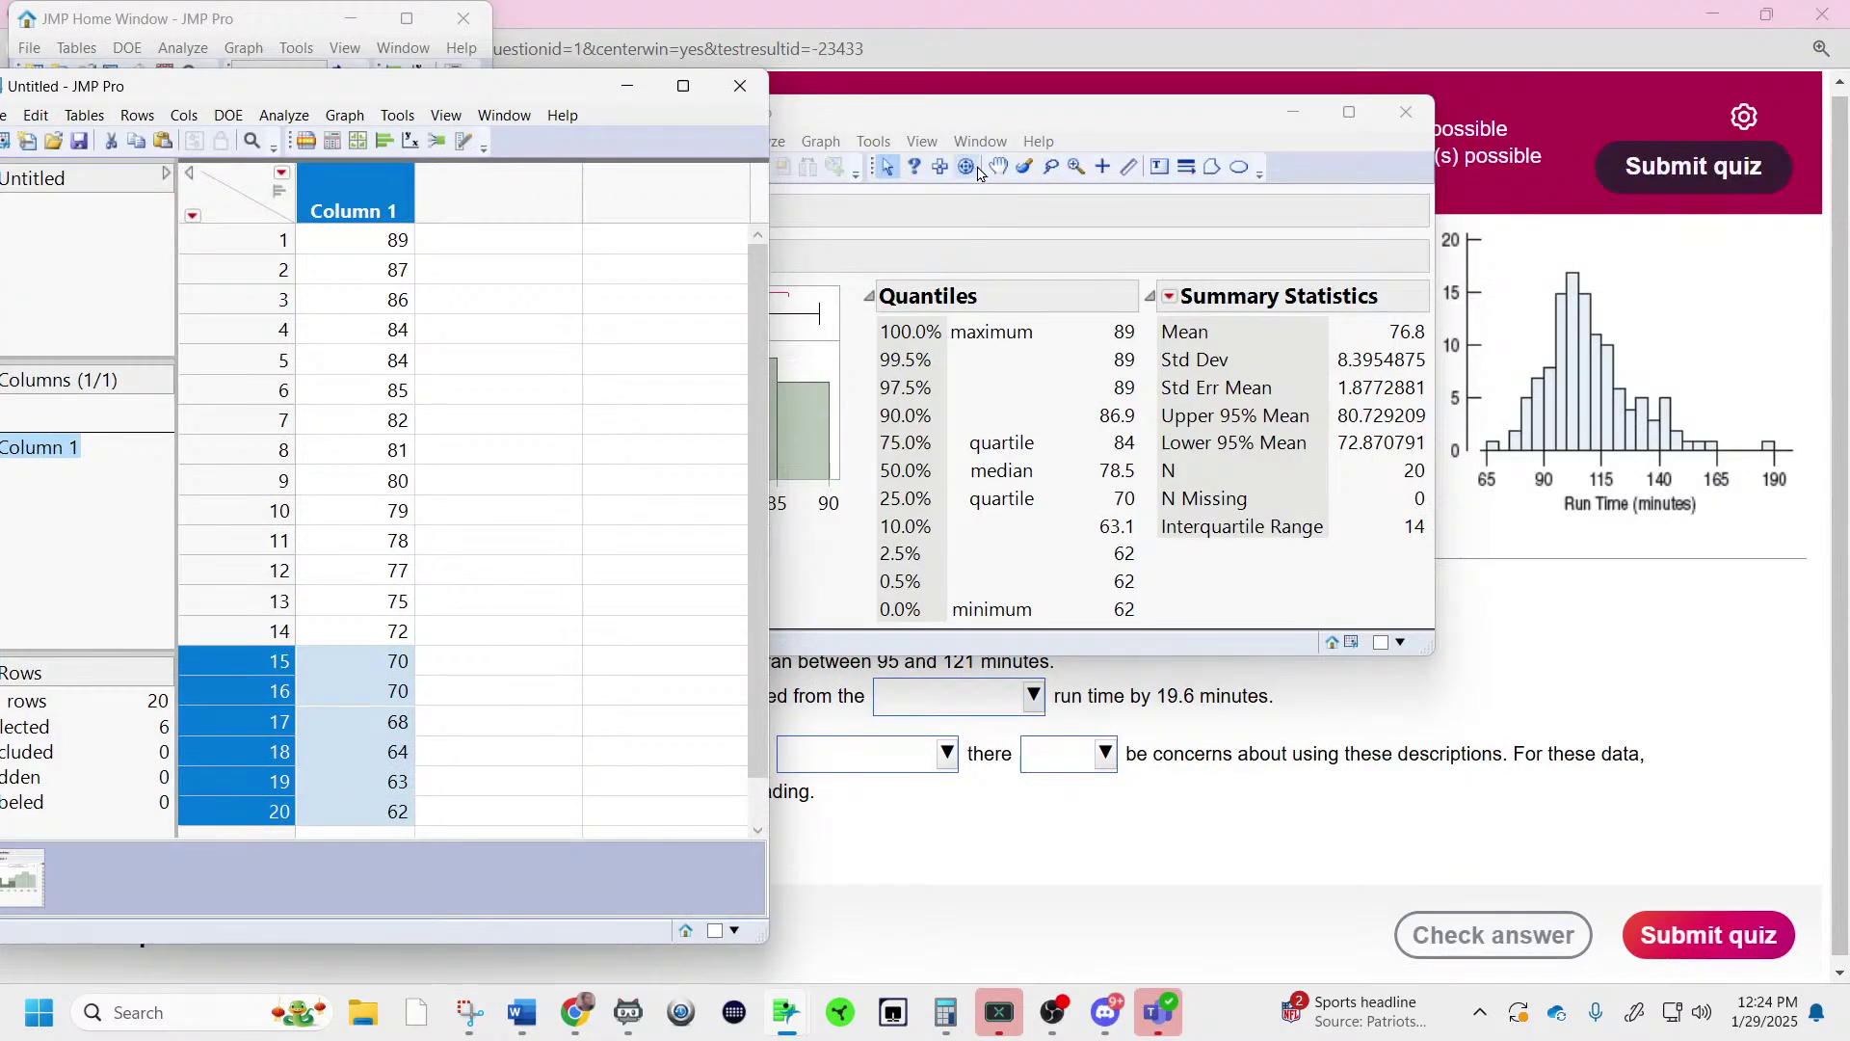
- Switch to the CH02 Quiz in Chrome and enter 50 as the middle percentage of movies in part a) i) of Question 28
{"action": "left_click", "coordinate": [998, 113]}
{"action": "left_click_drag", "start_coordinate": [998, 113], "coordinate": [925, 127]}
{"action": "left_click", "coordinate": [487, 85]}
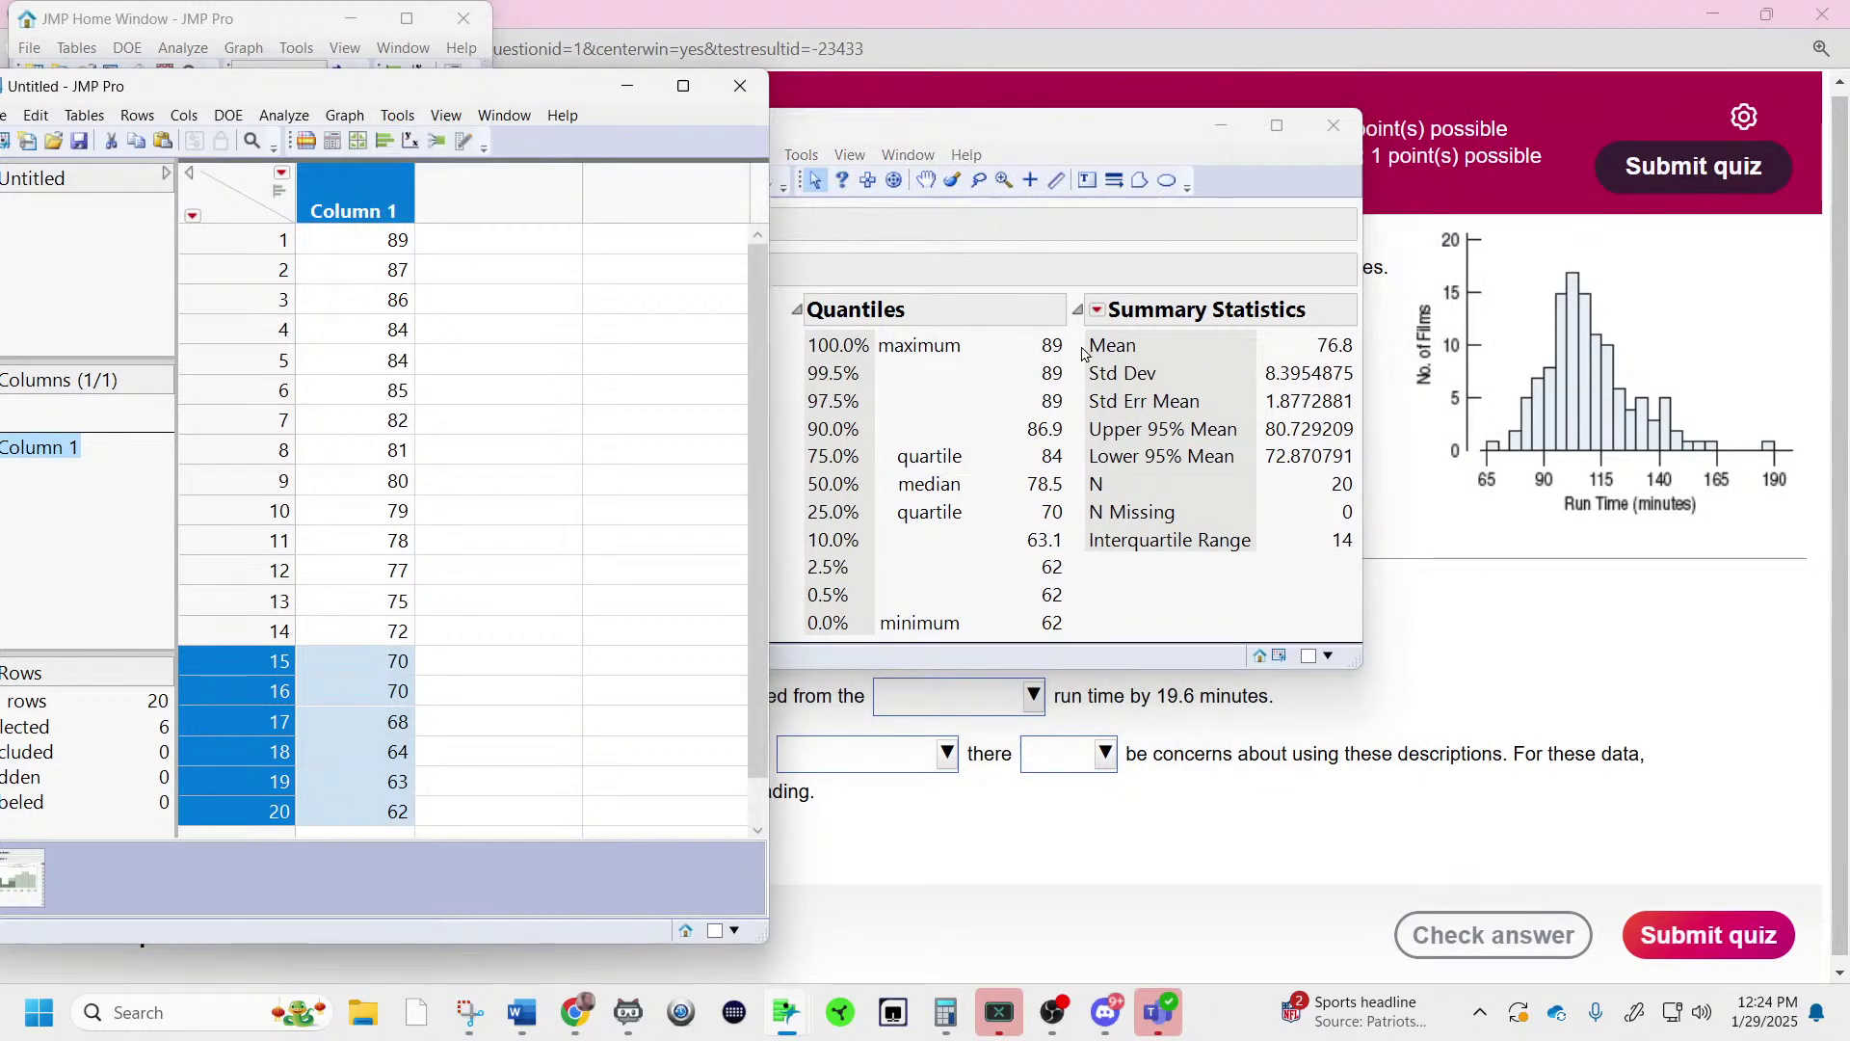
{"action": "left_click", "coordinate": [1415, 278]}
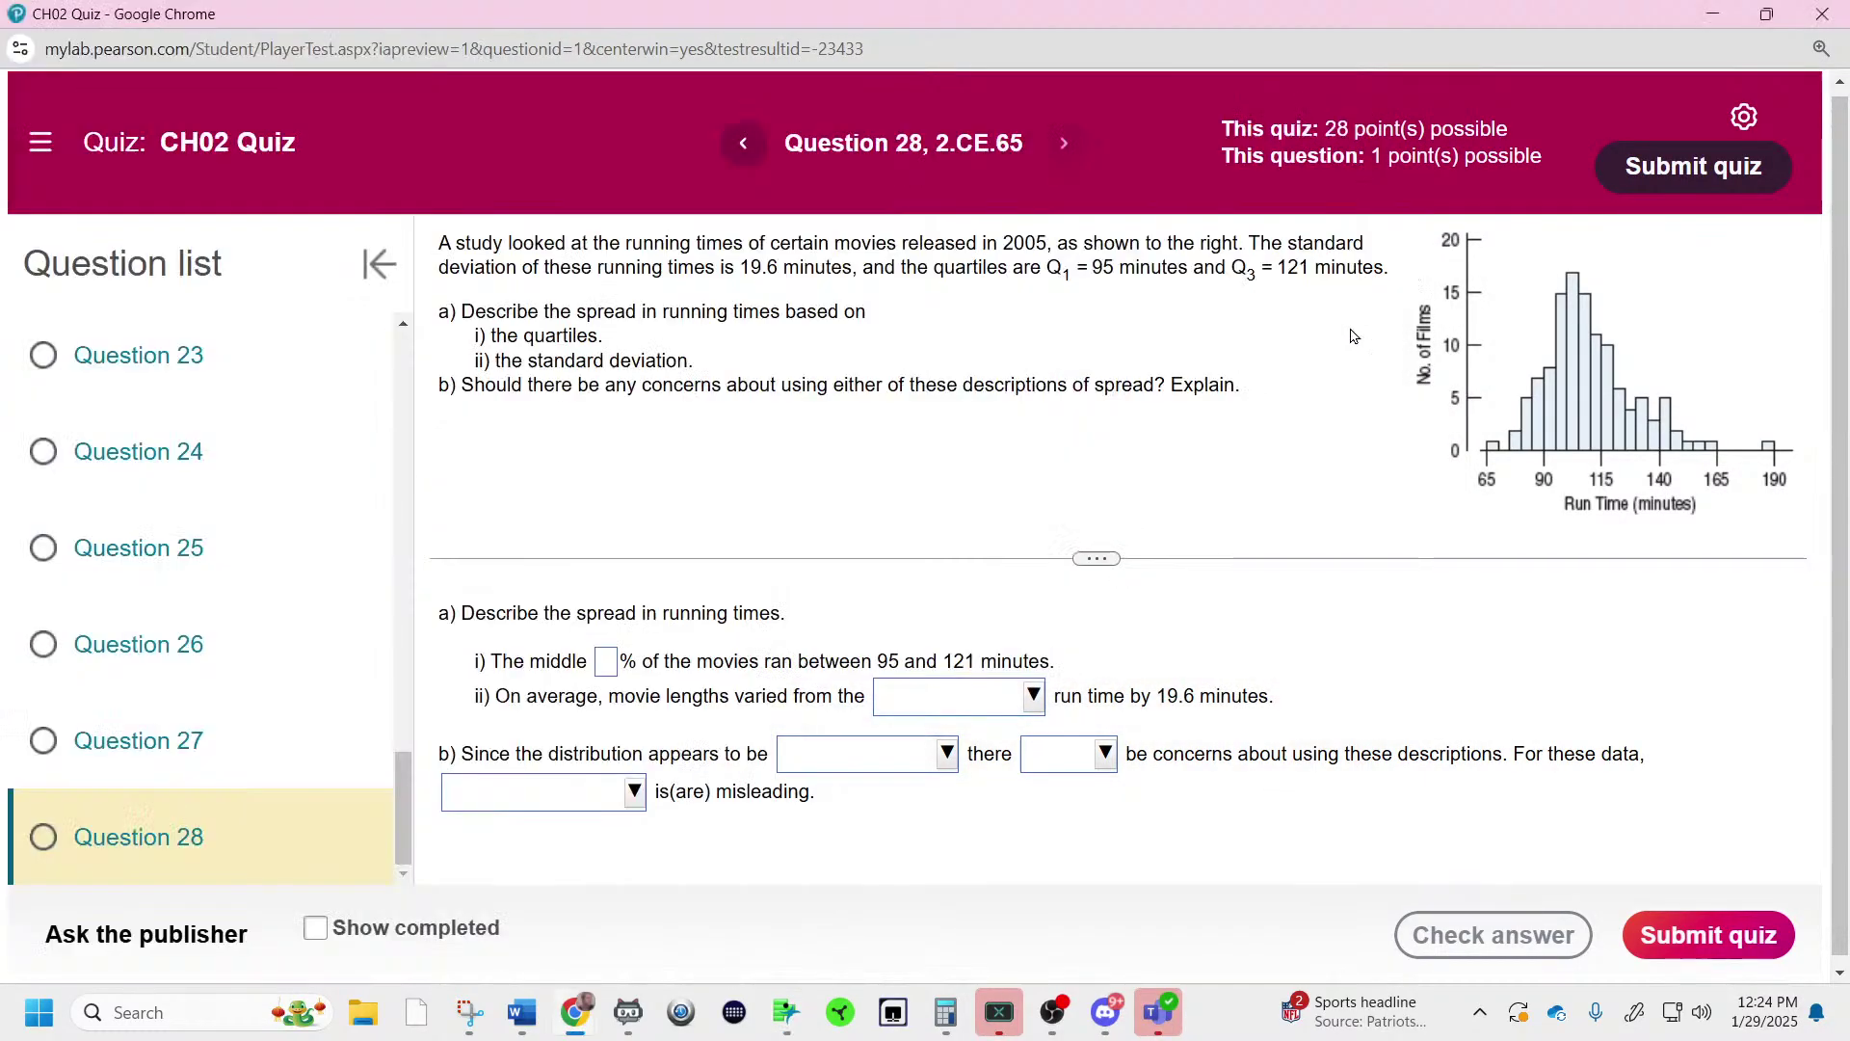
{"action": "left_click", "coordinate": [608, 663]}
{"action": "type", "text": "50"}
{"action": "left_click", "coordinate": [867, 447]}
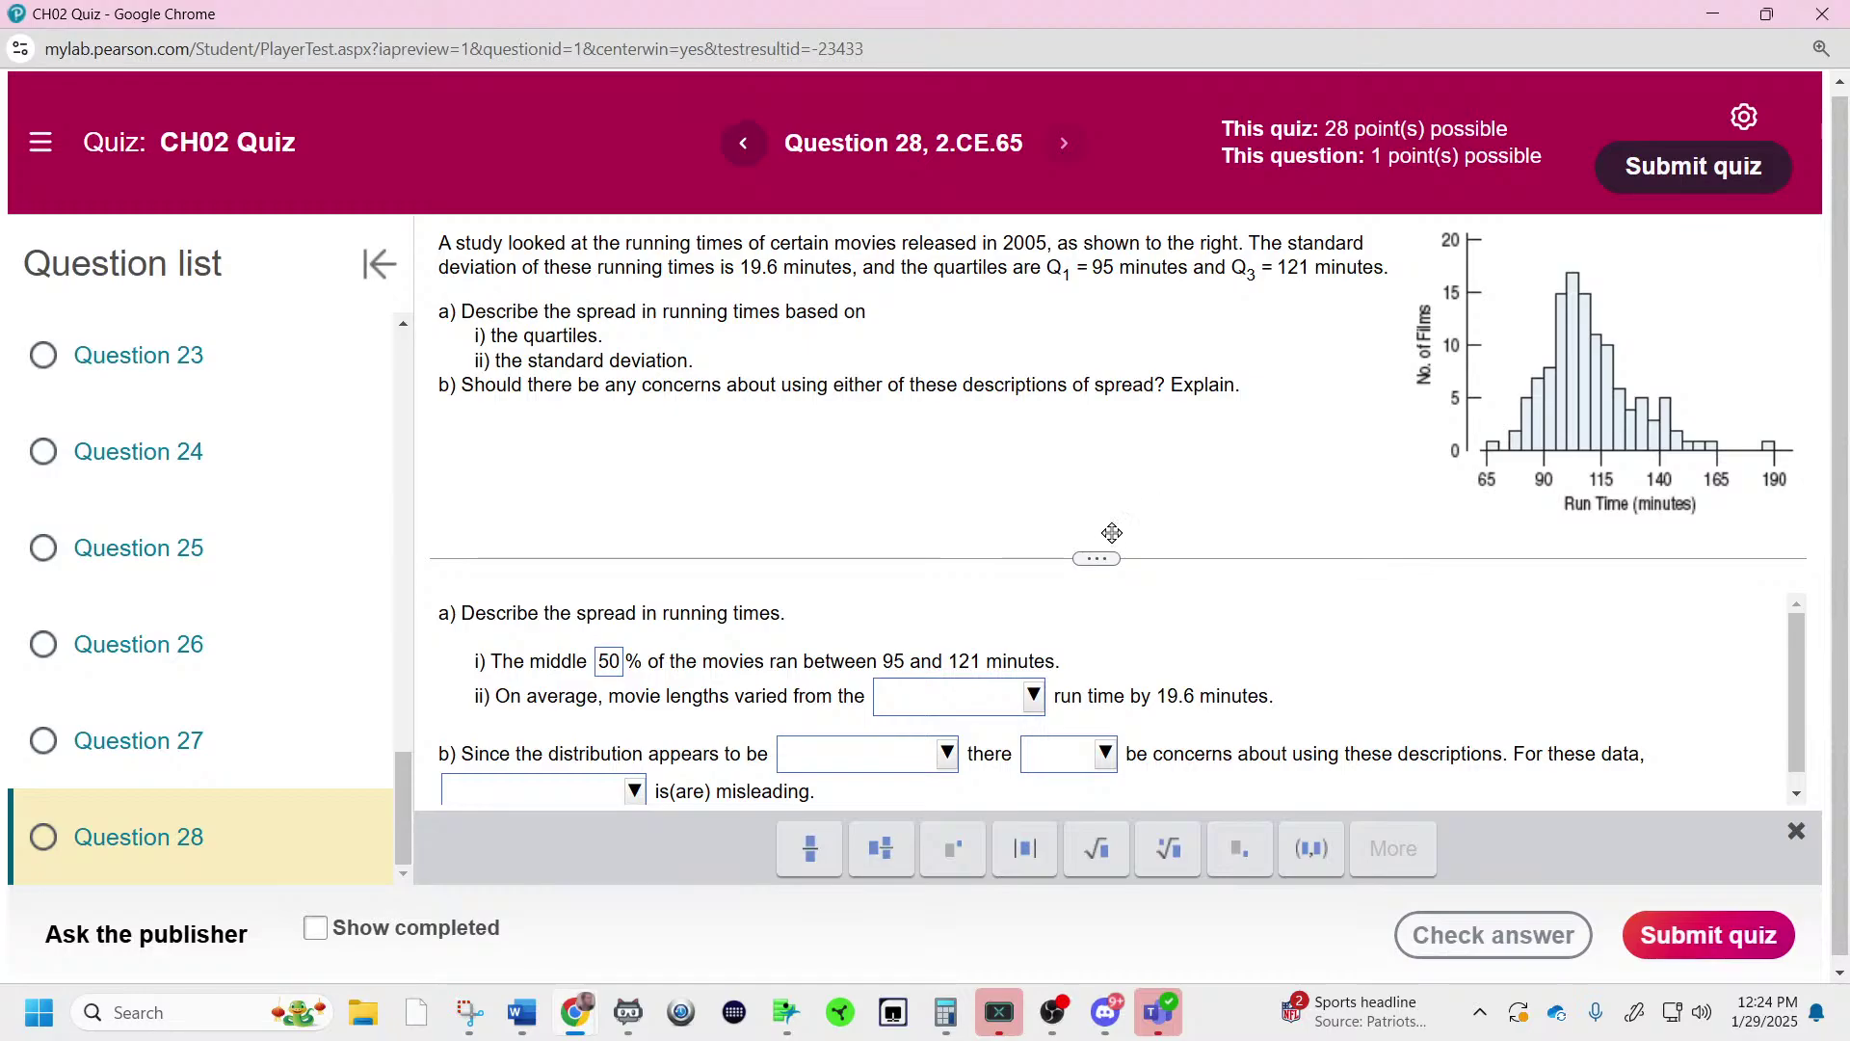
- Choose mean as the reference run time in part a) ii) and select the "ii) the standard deviation." line in the question
{"action": "key", "text": "ctrl+minus"}
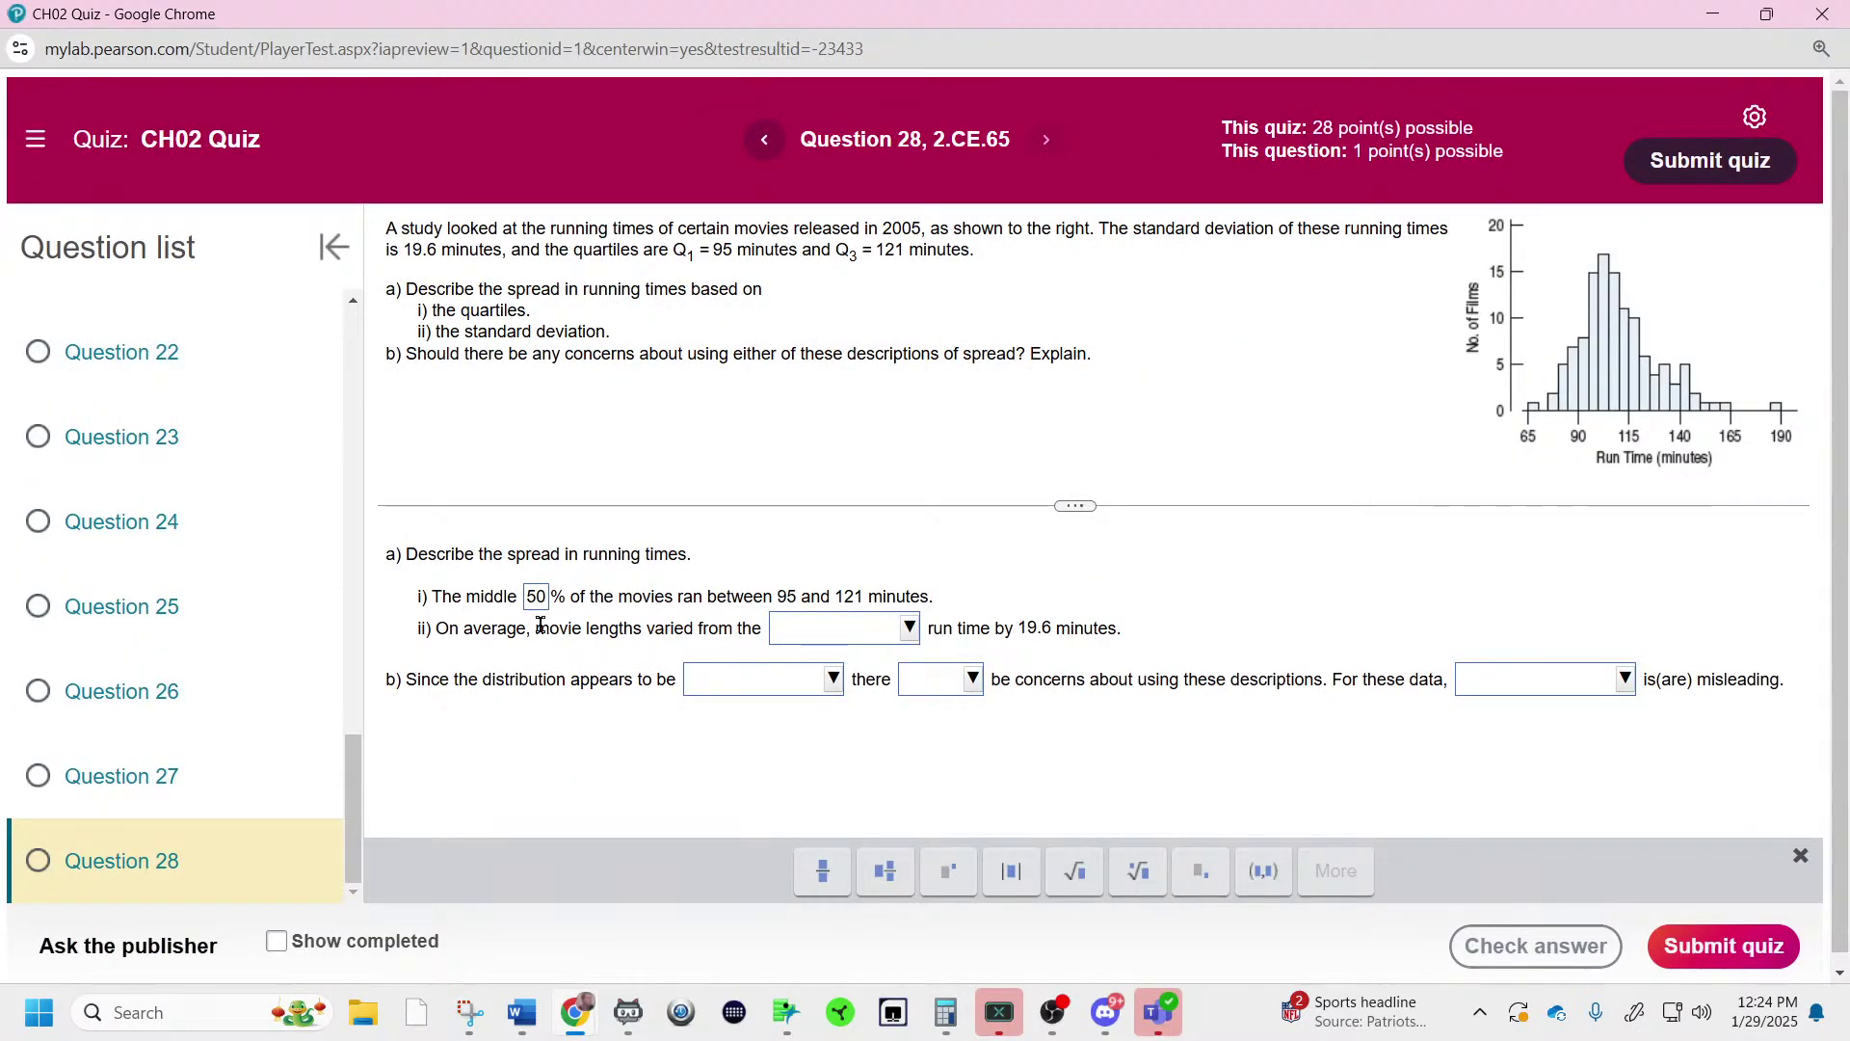
{"action": "left_click", "coordinate": [824, 632]}
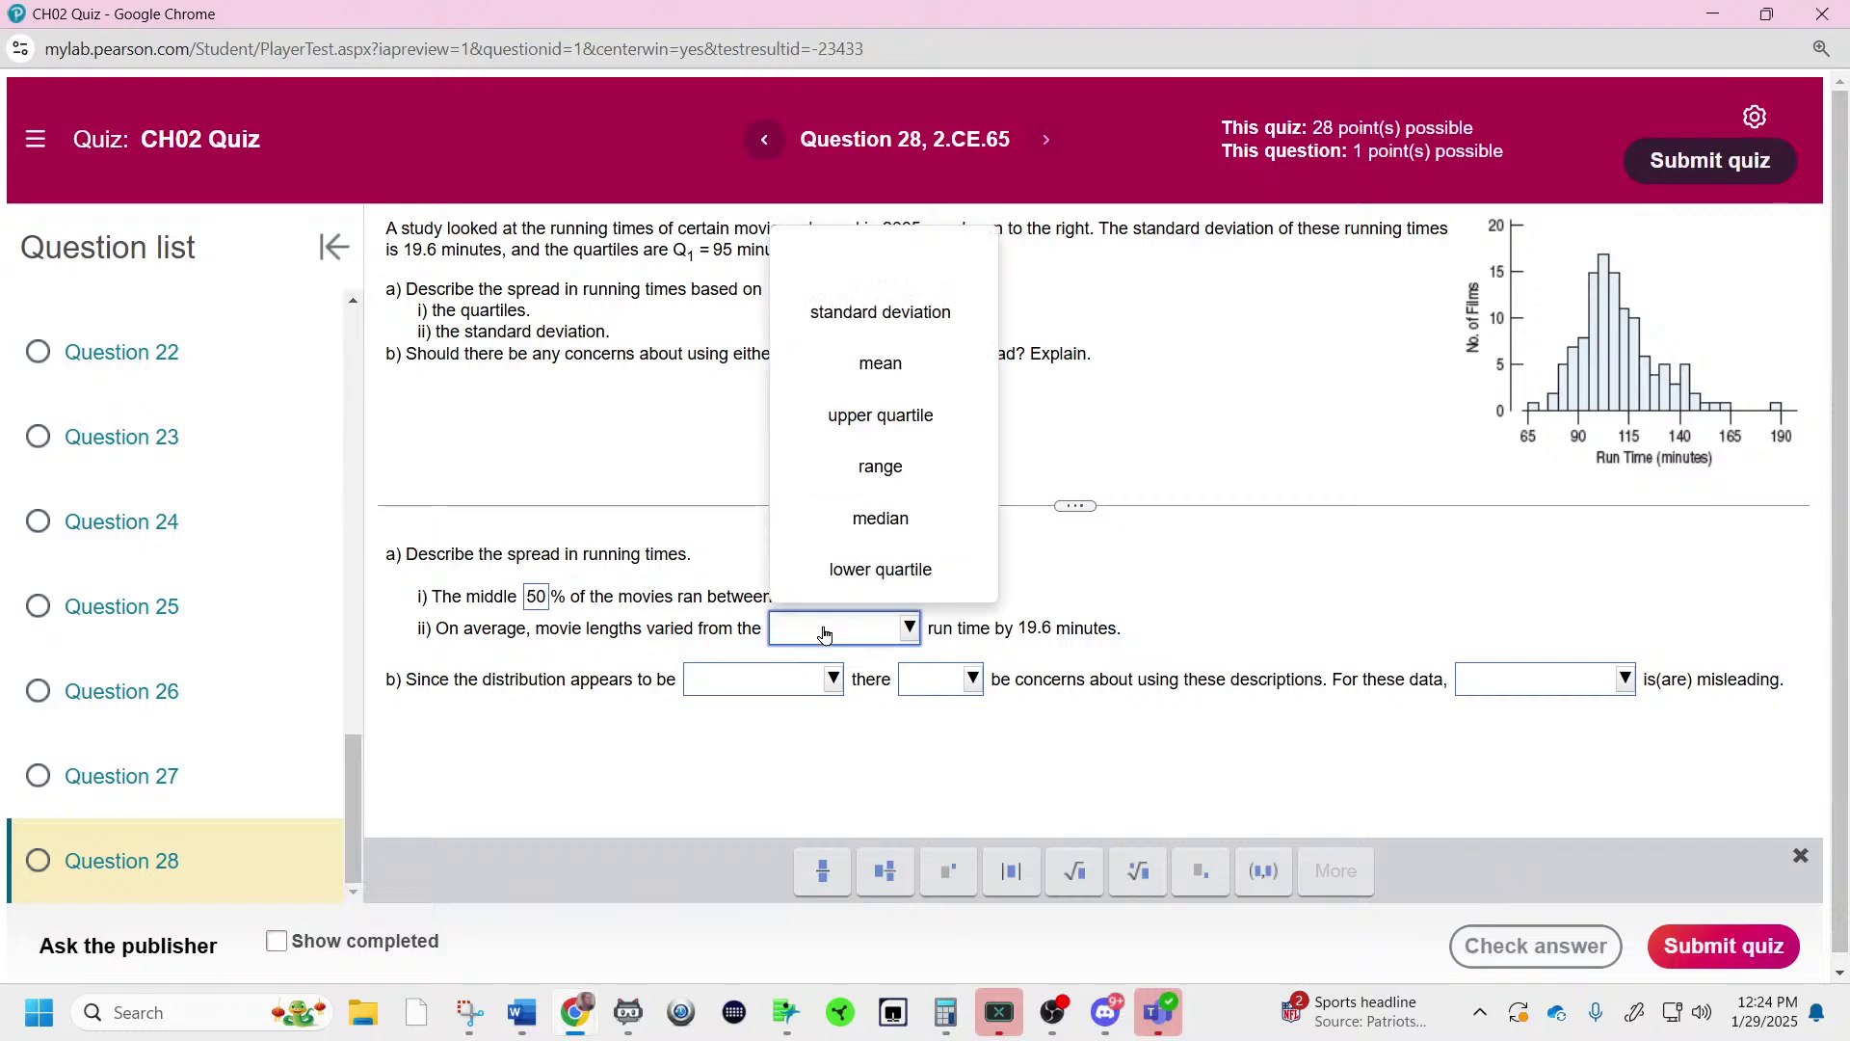
{"action": "left_click", "coordinate": [880, 364]}
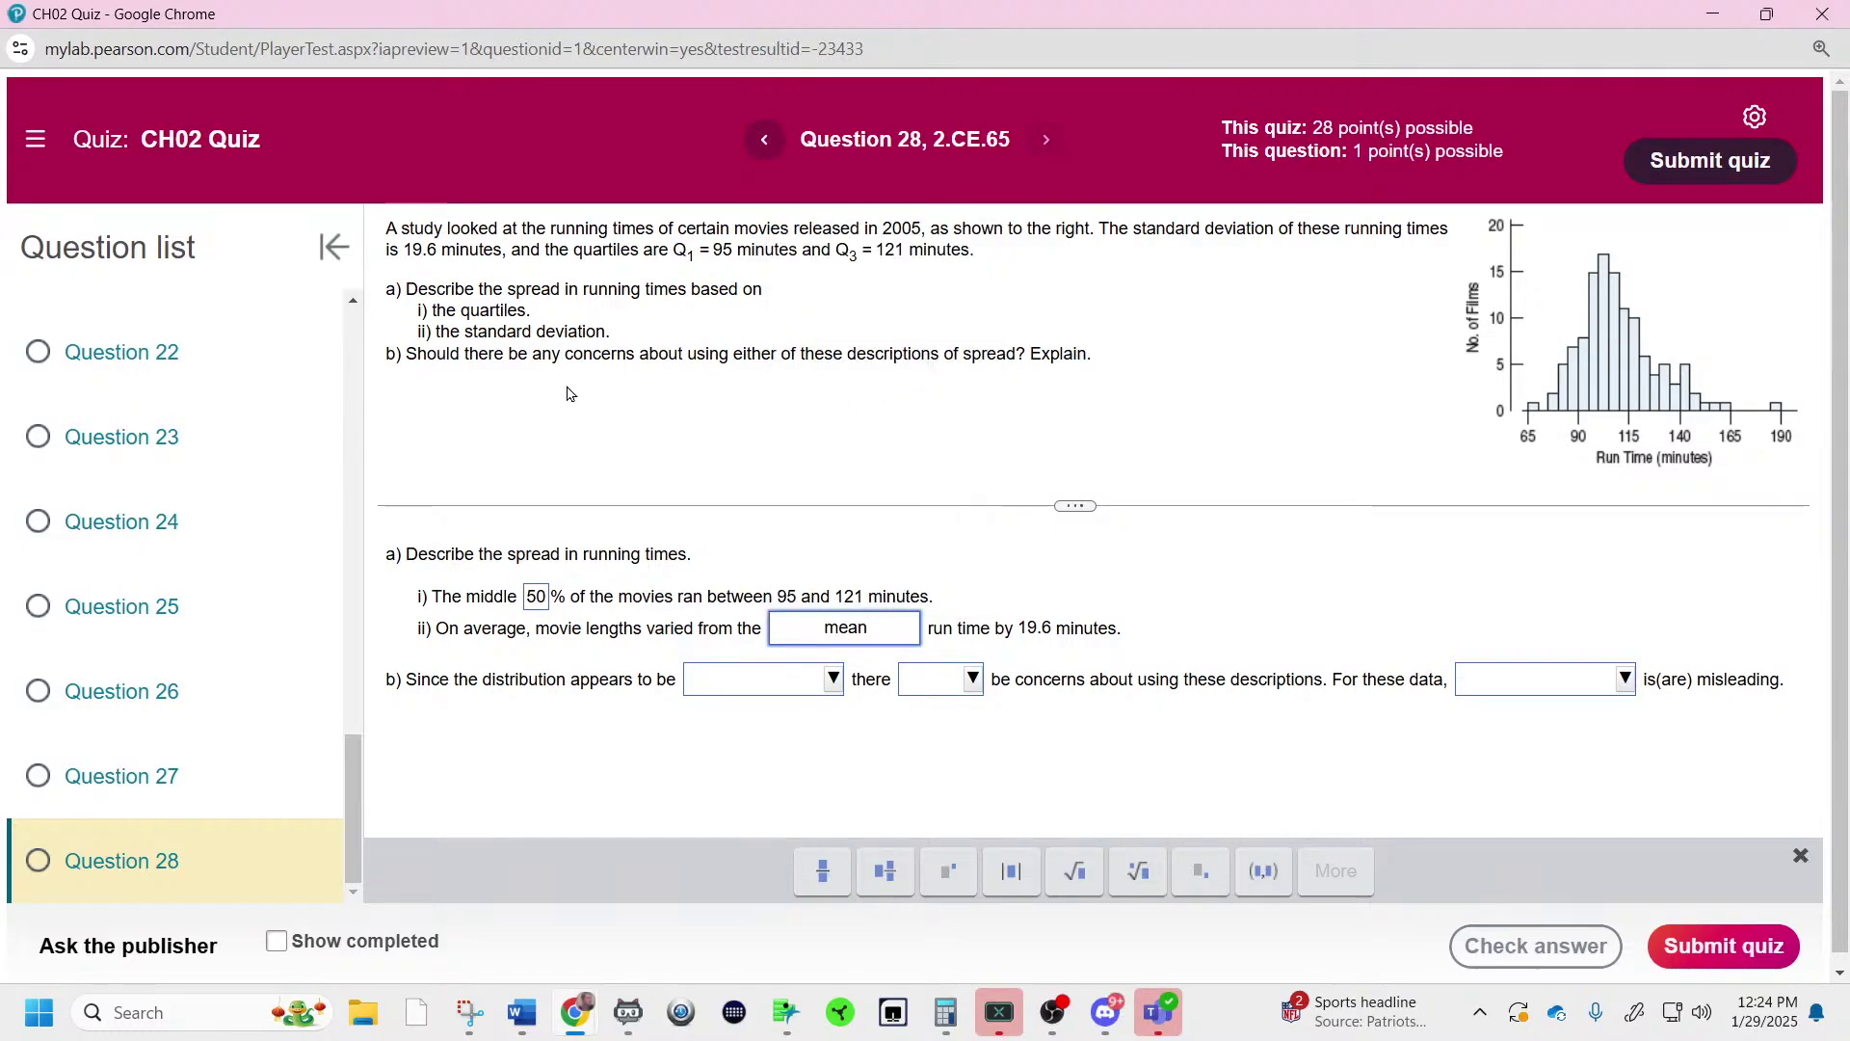
{"action": "triple_click", "coordinate": [560, 335]}
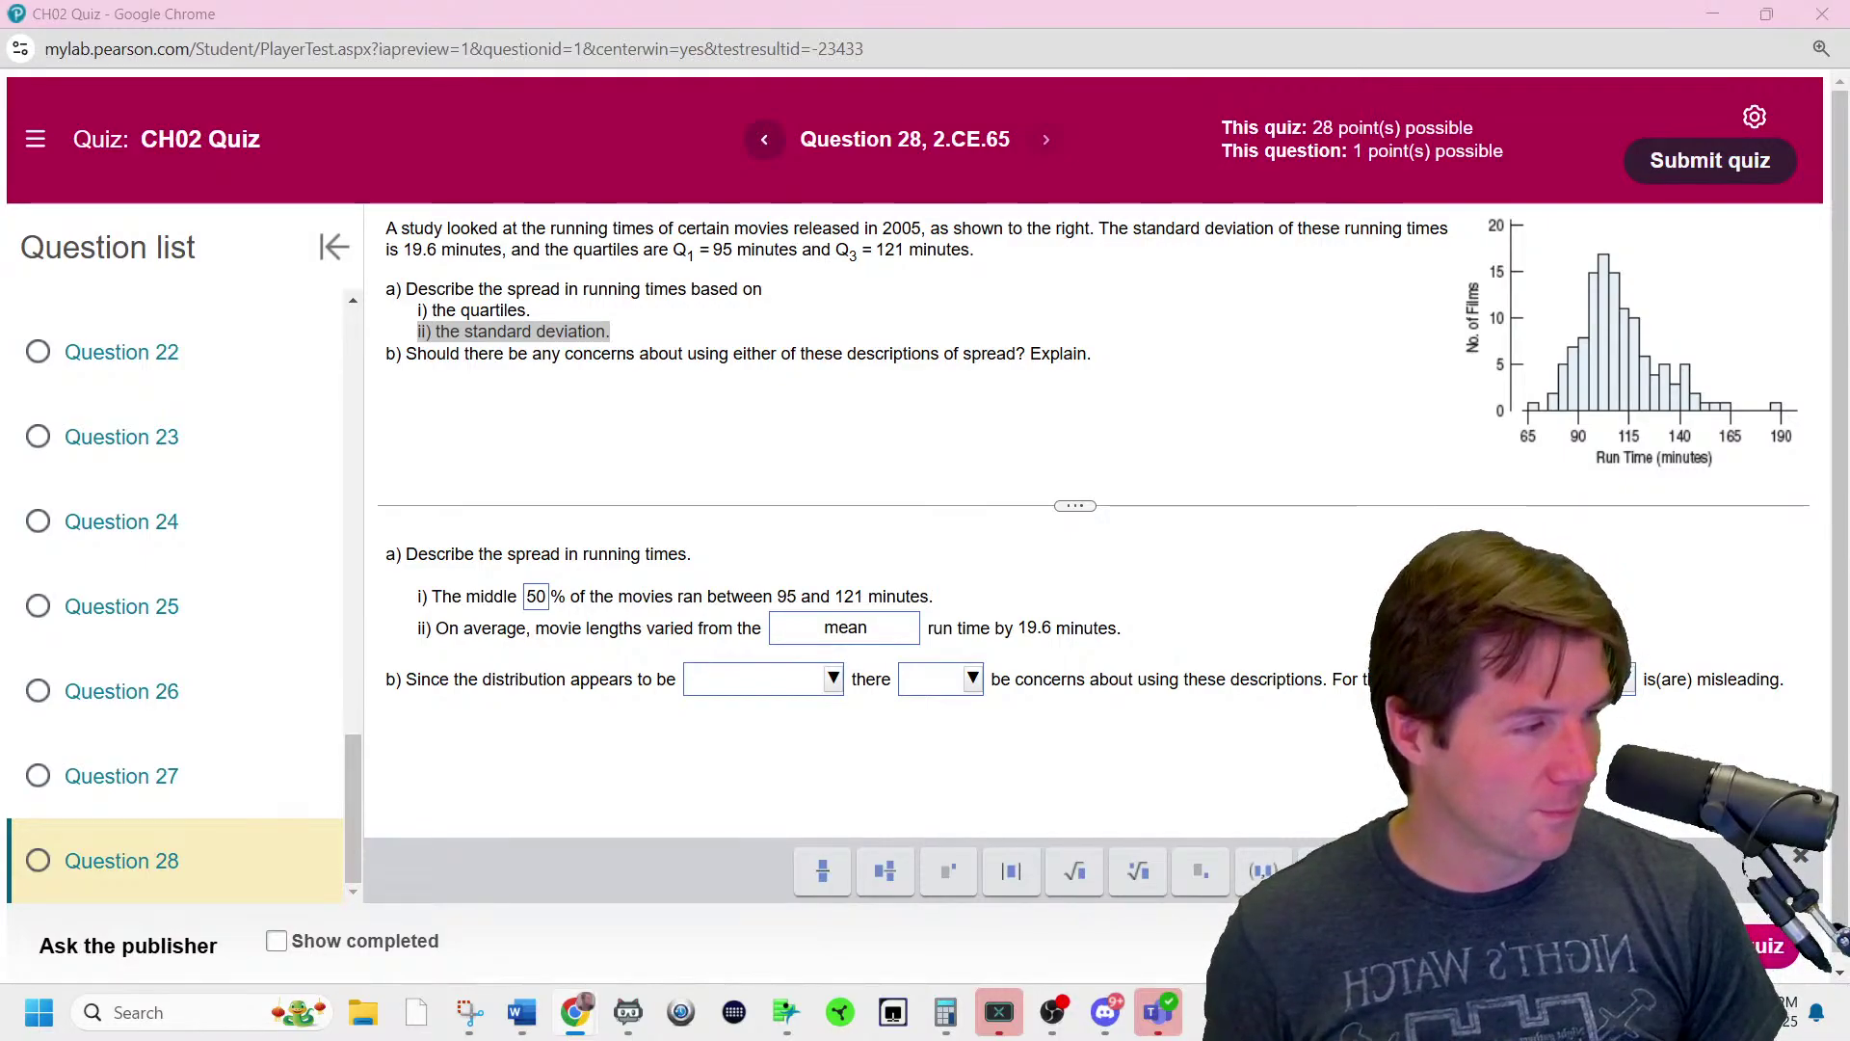
- Switch to Word, create a new blank document and paste the clipboard contents into it
{"action": "left_click", "coordinate": [521, 1013]}
{"action": "left_click", "coordinate": [873, 906]}
{"action": "key", "text": "ctrl+n"}
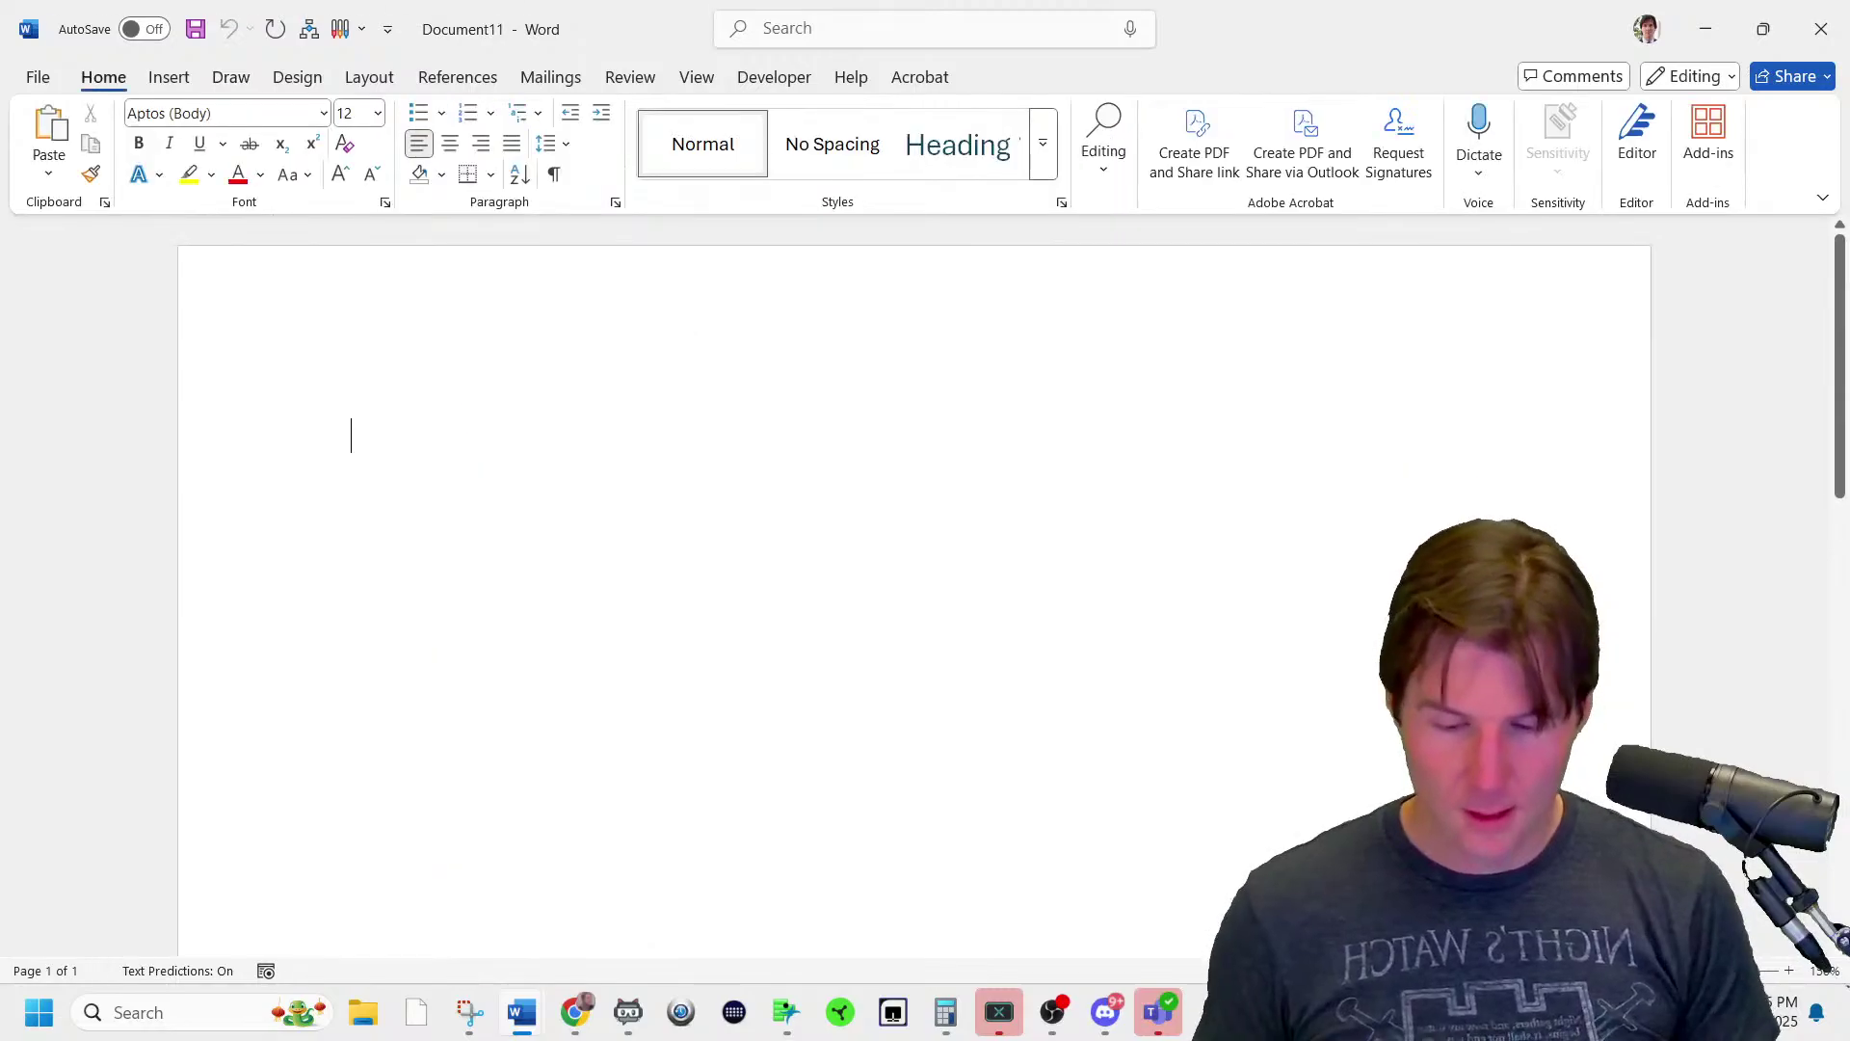
{"action": "key", "text": "ctrl+v"}
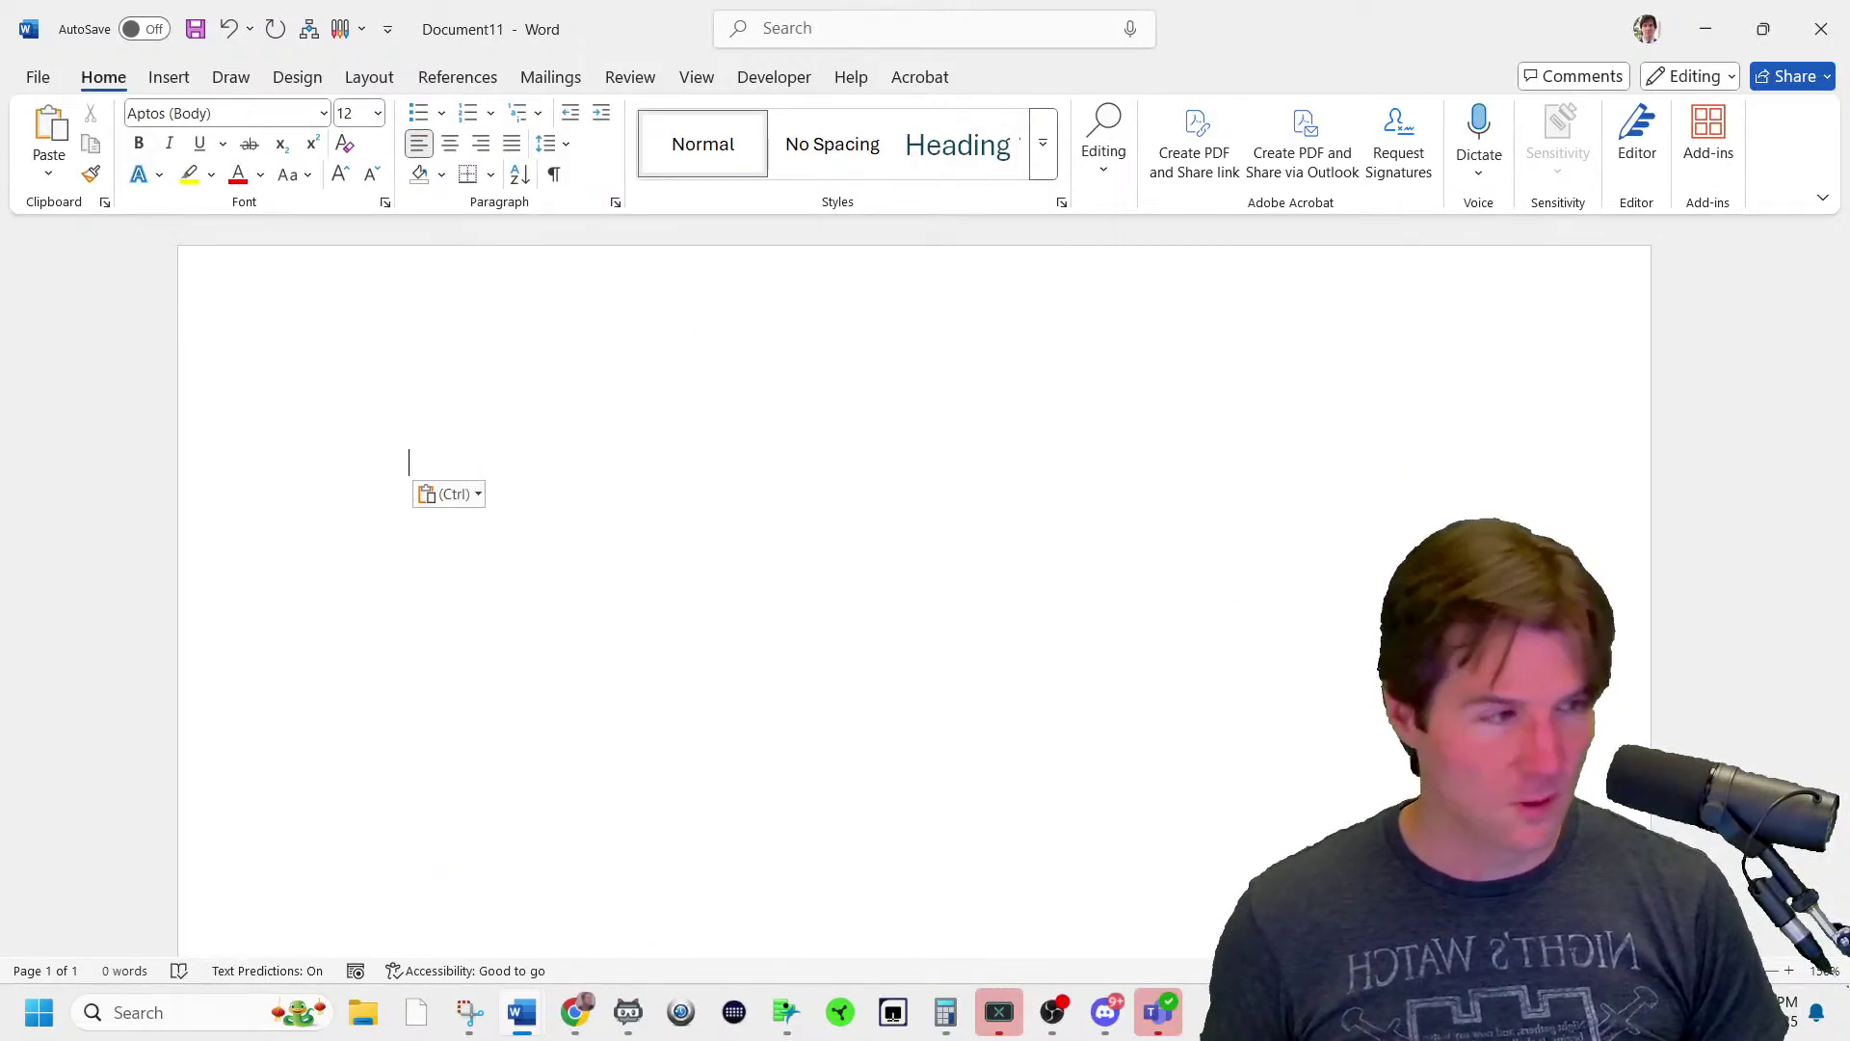
- Capture the standard deviation formula with Snipping Tool and paste it into the Word document
{"action": "key", "text": "alt+Tab"}
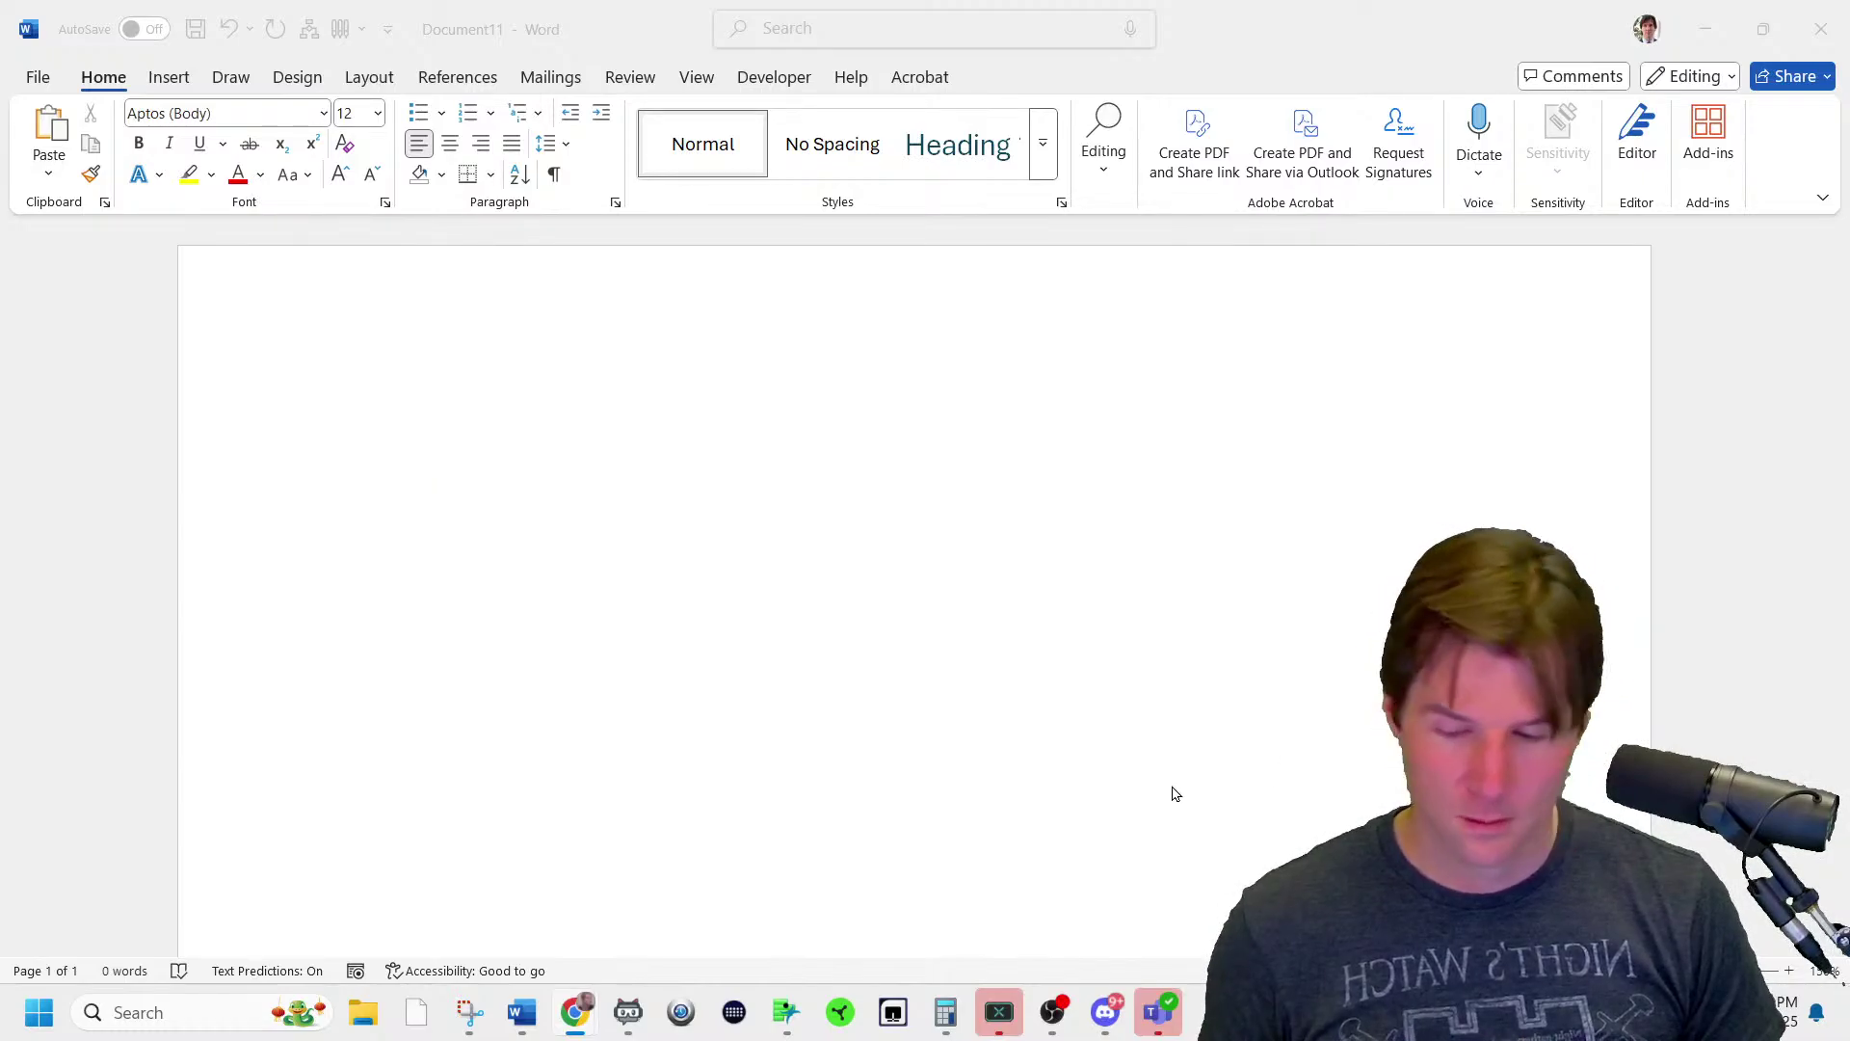
{"action": "key", "text": "alt+Tab"}
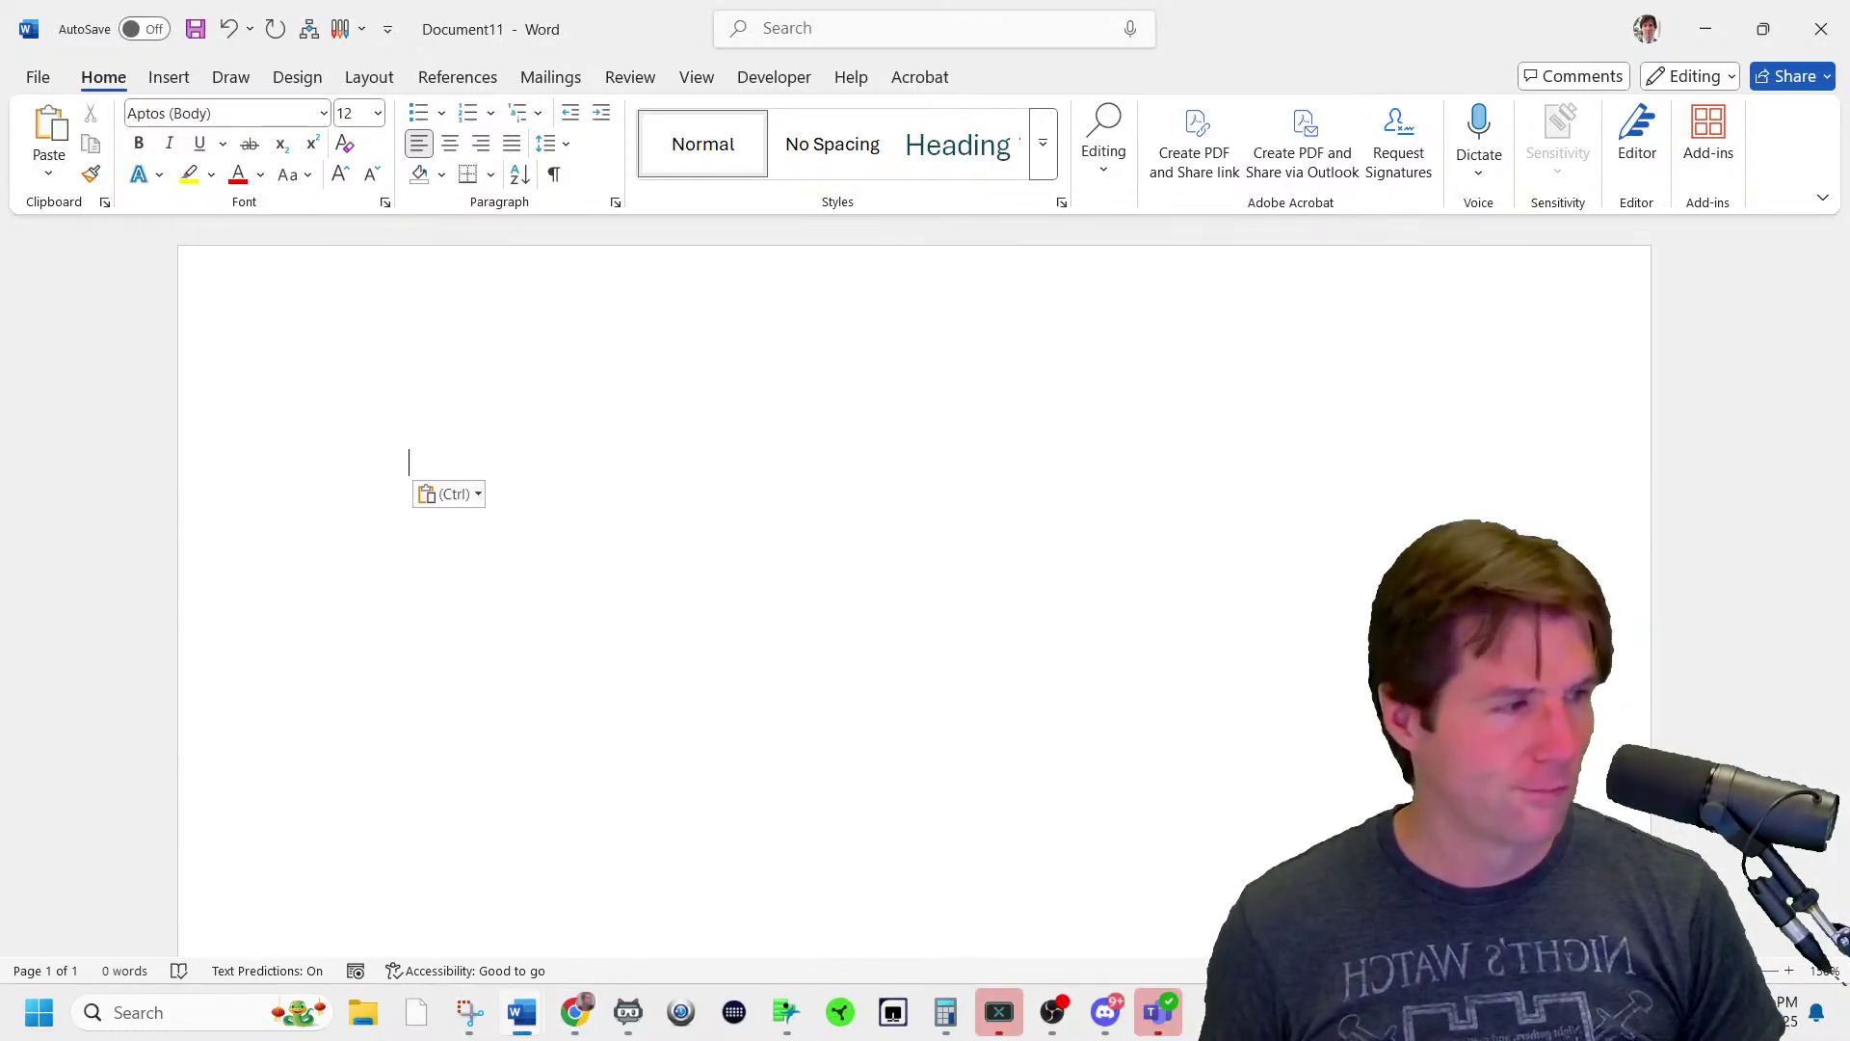
{"action": "key", "text": "alt+Tab"}
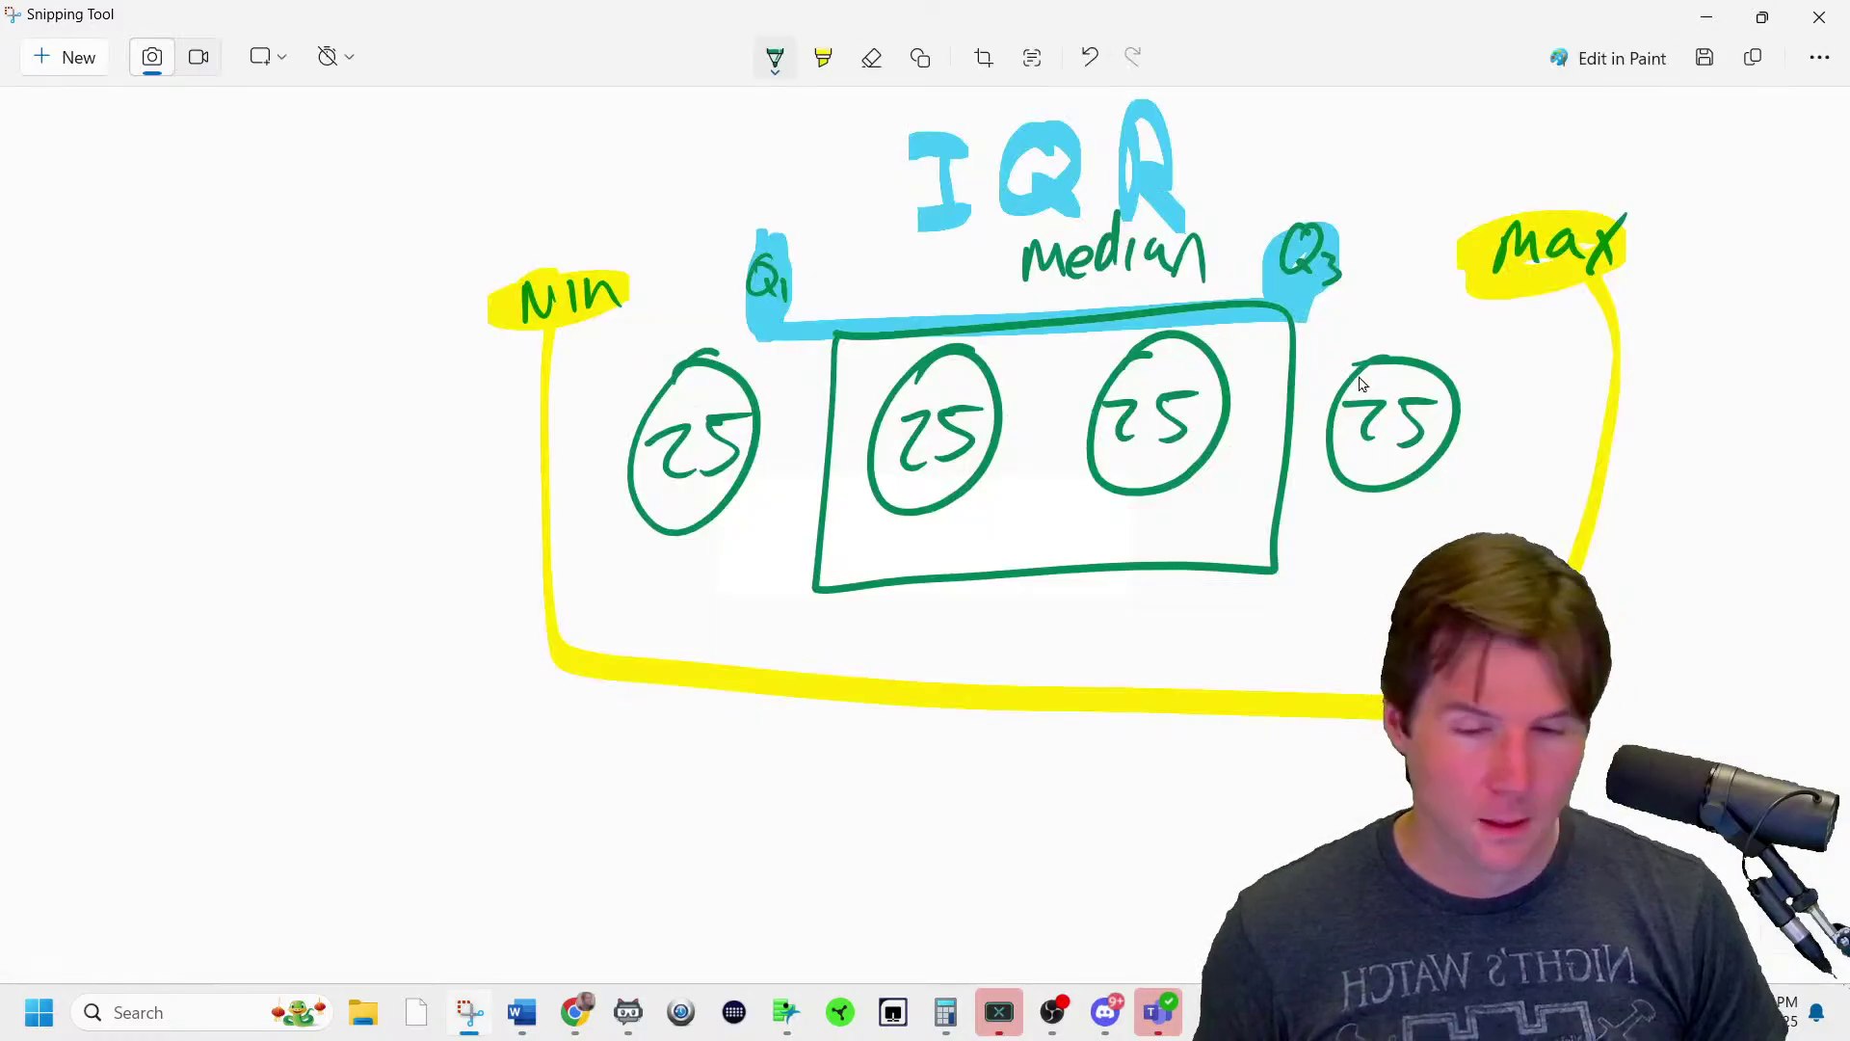
{"action": "left_click", "coordinate": [67, 58]}
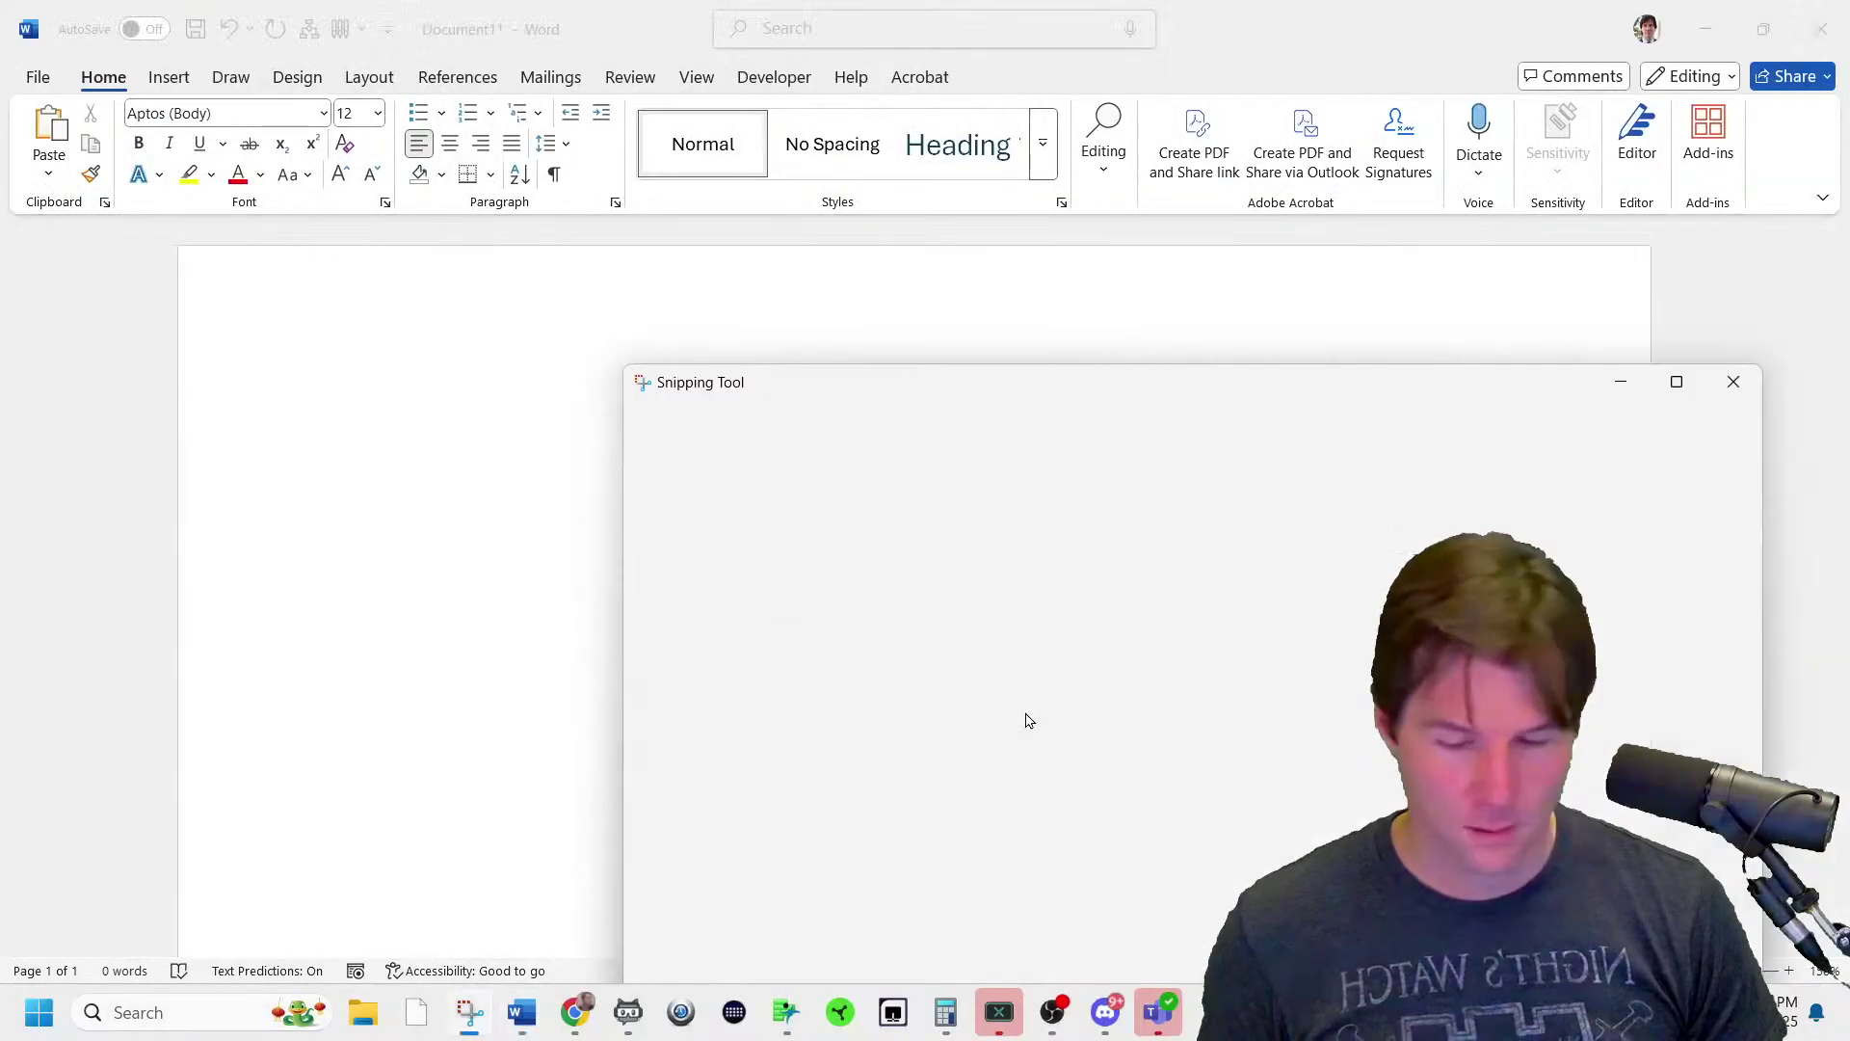
{"action": "left_click", "coordinate": [394, 585]}
{"action": "key", "text": "ctrl+v"}
- Enlarge the pasted formula picture proportionally and deselect it
{"action": "scroll", "coordinate": [553, 559], "scroll_direction": "up", "scroll_amount": 5}
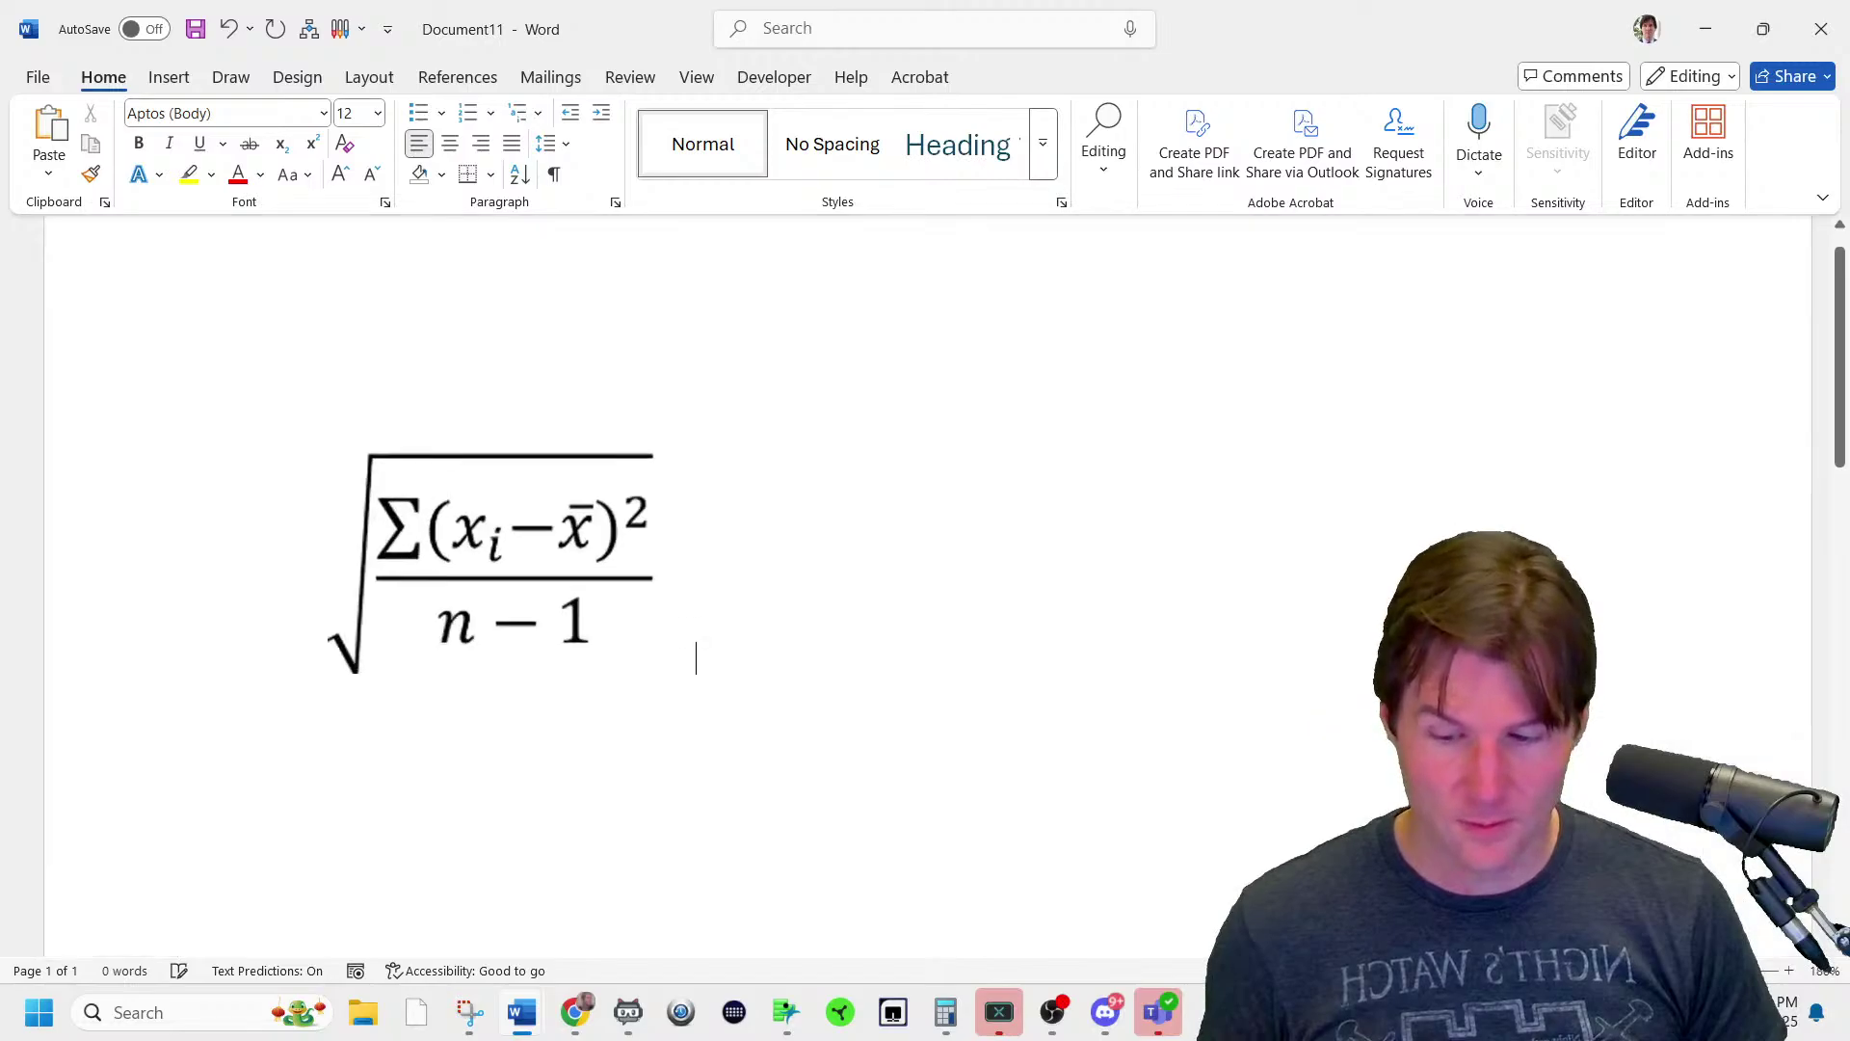
{"action": "left_click", "coordinate": [552, 559]}
{"action": "left_click_drag", "start_coordinate": [700, 704], "coordinate": [1045, 830]}
{"action": "scroll", "coordinate": [1041, 810], "scroll_direction": "down", "scroll_amount": 6}
{"action": "left_click", "coordinate": [993, 761]}
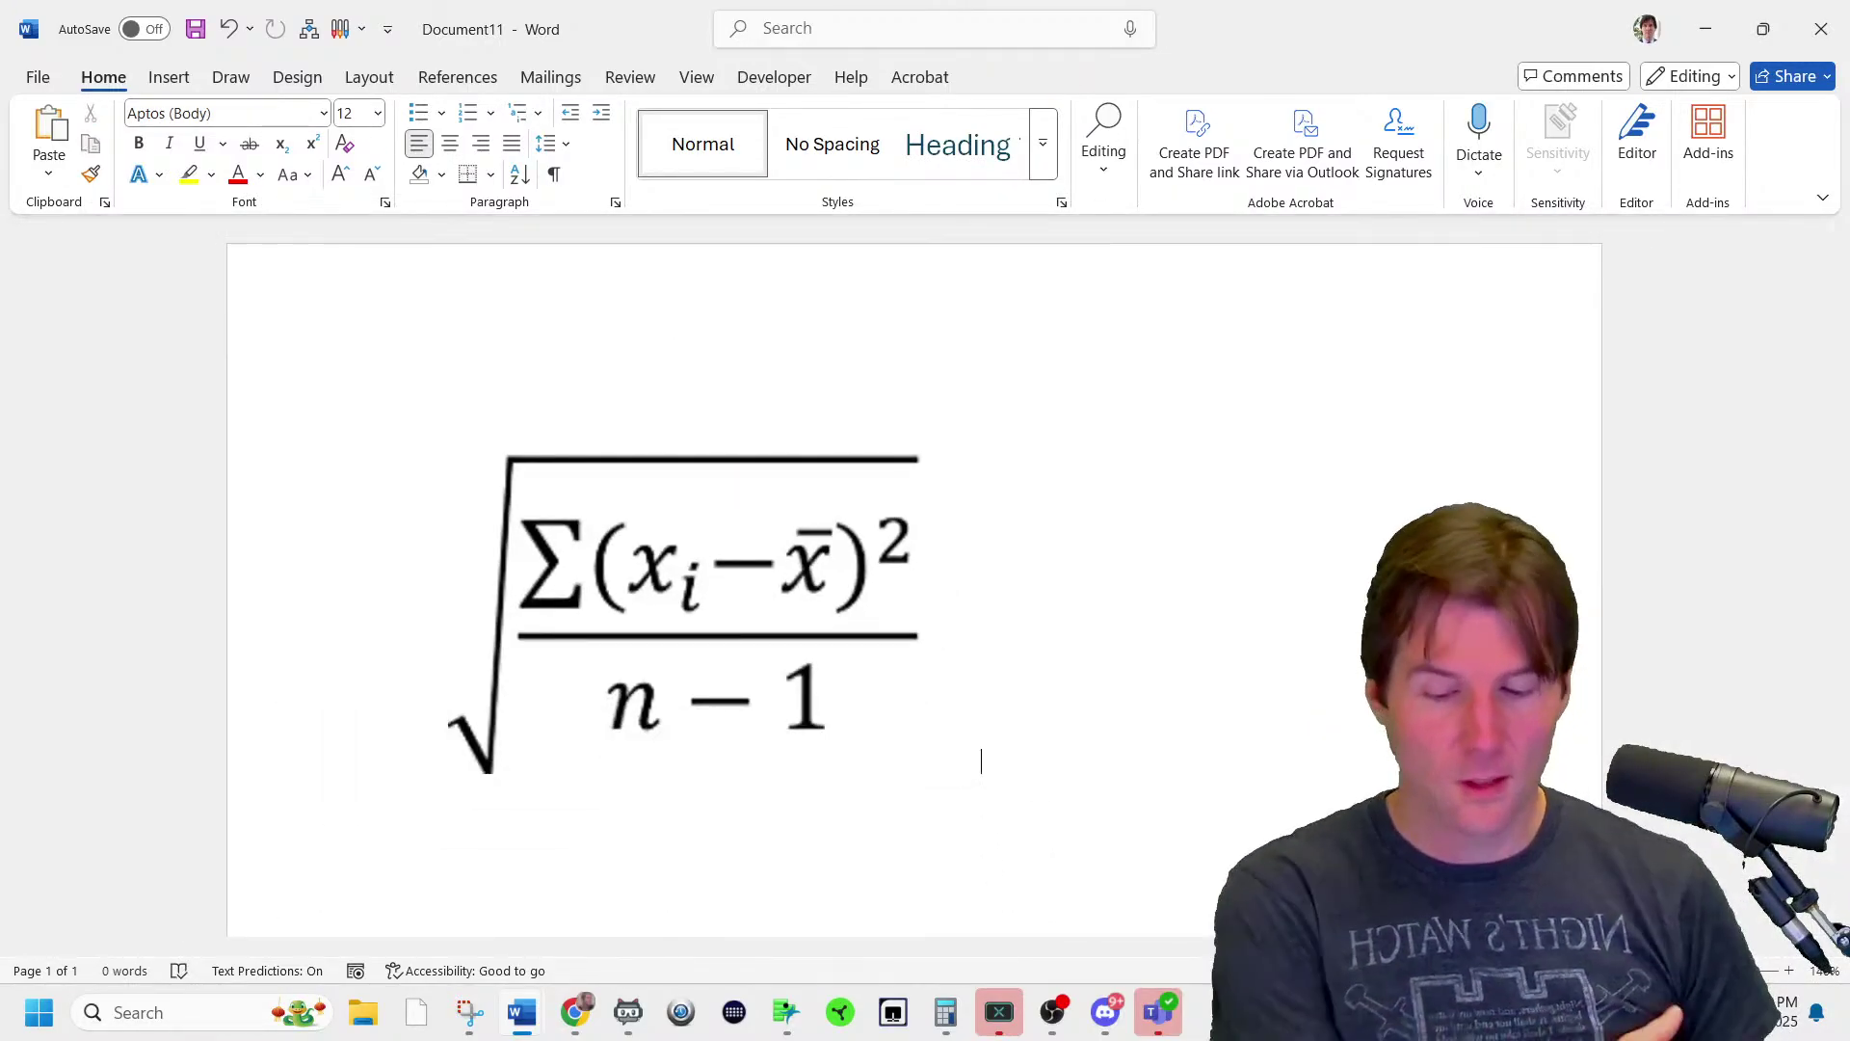
- With the blue pen, label xi as "obs" and x-bar as "mean" above the formula, with an arrow down to each
{"action": "left_click", "coordinate": [236, 76]}
{"action": "left_click", "coordinate": [284, 135]}
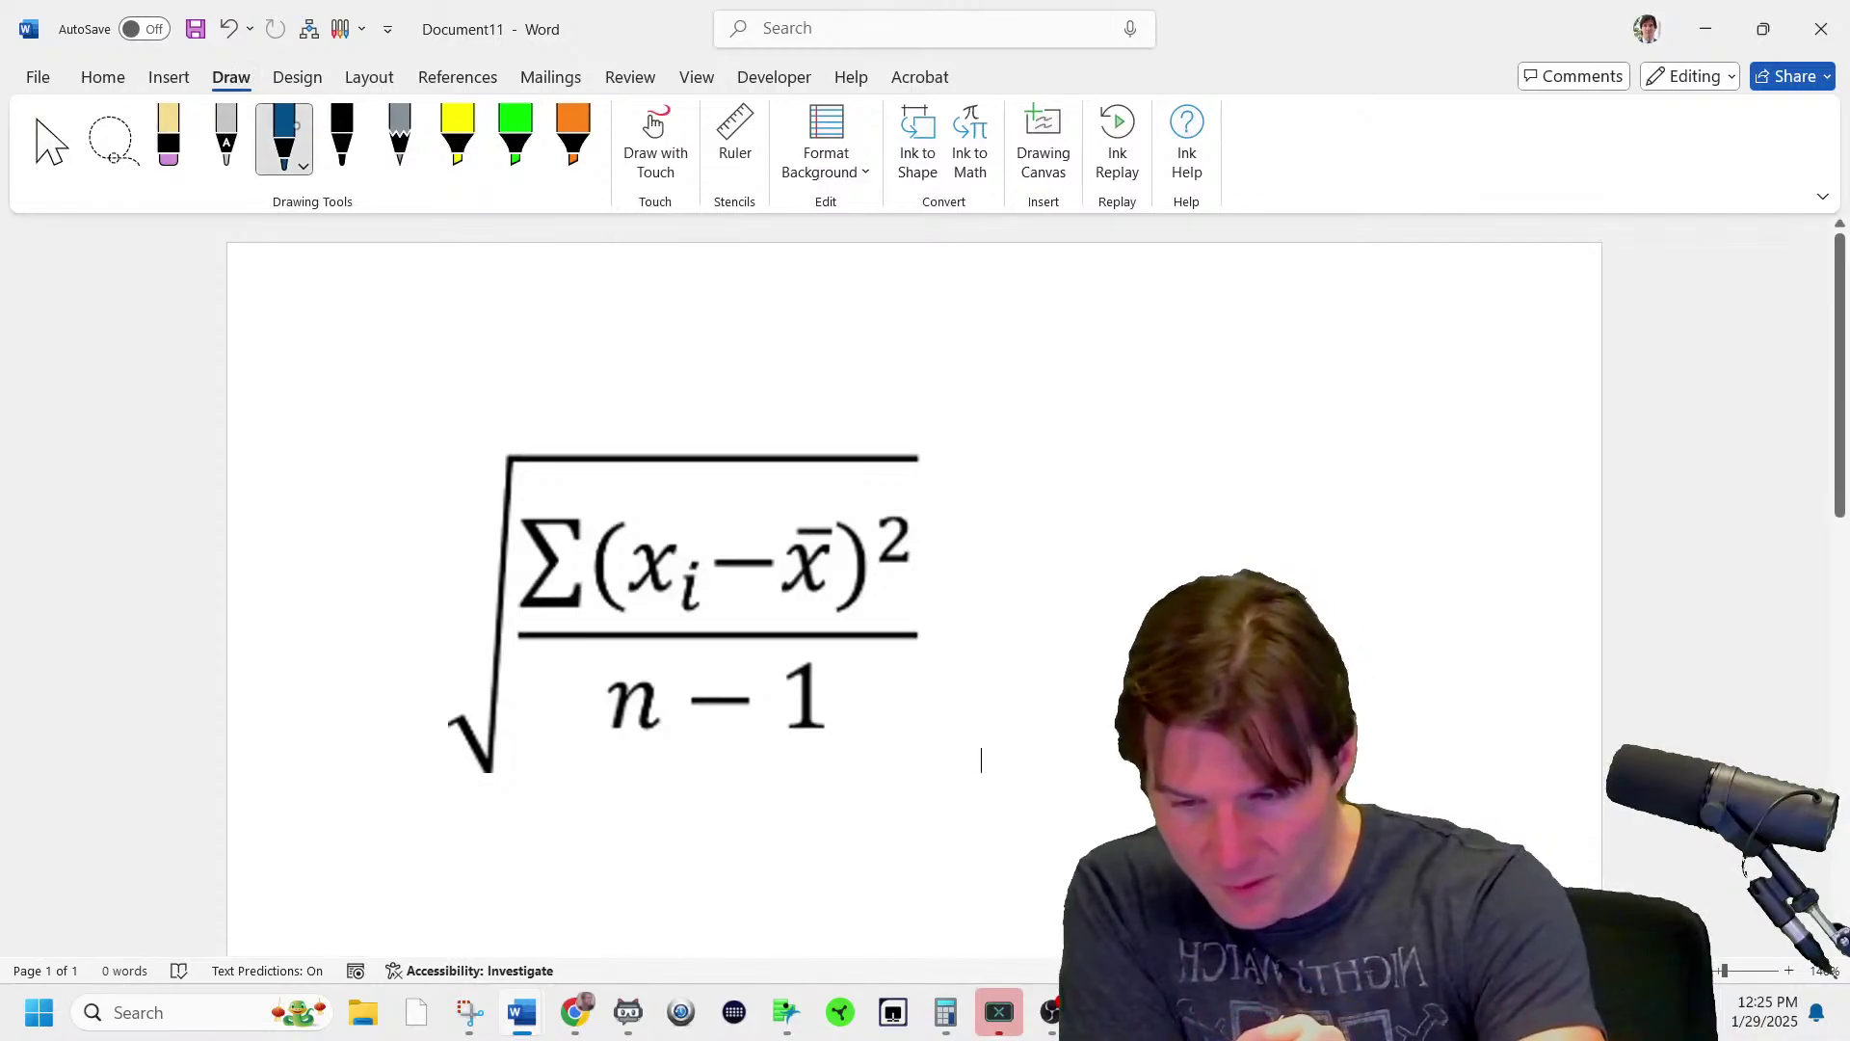
{"action": "left_click_drag", "start_coordinate": [632, 390], "coordinate": [625, 398]}
{"action": "mouse_move", "coordinate": [636, 424]}
{"action": "left_mouse_down"}
{"action": "mouse_move", "coordinate": [660, 366]}
{"action": "mouse_move", "coordinate": [665, 410]}
{"action": "left_mouse_up"}
{"action": "mouse_move", "coordinate": [685, 391]}
{"action": "left_mouse_down"}
{"action": "mouse_move", "coordinate": [651, 540]}
{"action": "mouse_move", "coordinate": [682, 497]}
{"action": "left_mouse_up"}
{"action": "left_click_drag", "start_coordinate": [791, 361], "coordinate": [794, 390]}
{"action": "mouse_move", "coordinate": [805, 405]}
{"action": "left_mouse_down"}
{"action": "mouse_move", "coordinate": [817, 516]}
{"action": "mouse_move", "coordinate": [821, 438]}
{"action": "left_mouse_up"}
{"action": "mouse_move", "coordinate": [796, 366]}
{"action": "left_mouse_down"}
{"action": "mouse_move", "coordinate": [868, 391]}
{"action": "mouse_move", "coordinate": [924, 381]}
{"action": "left_mouse_up"}
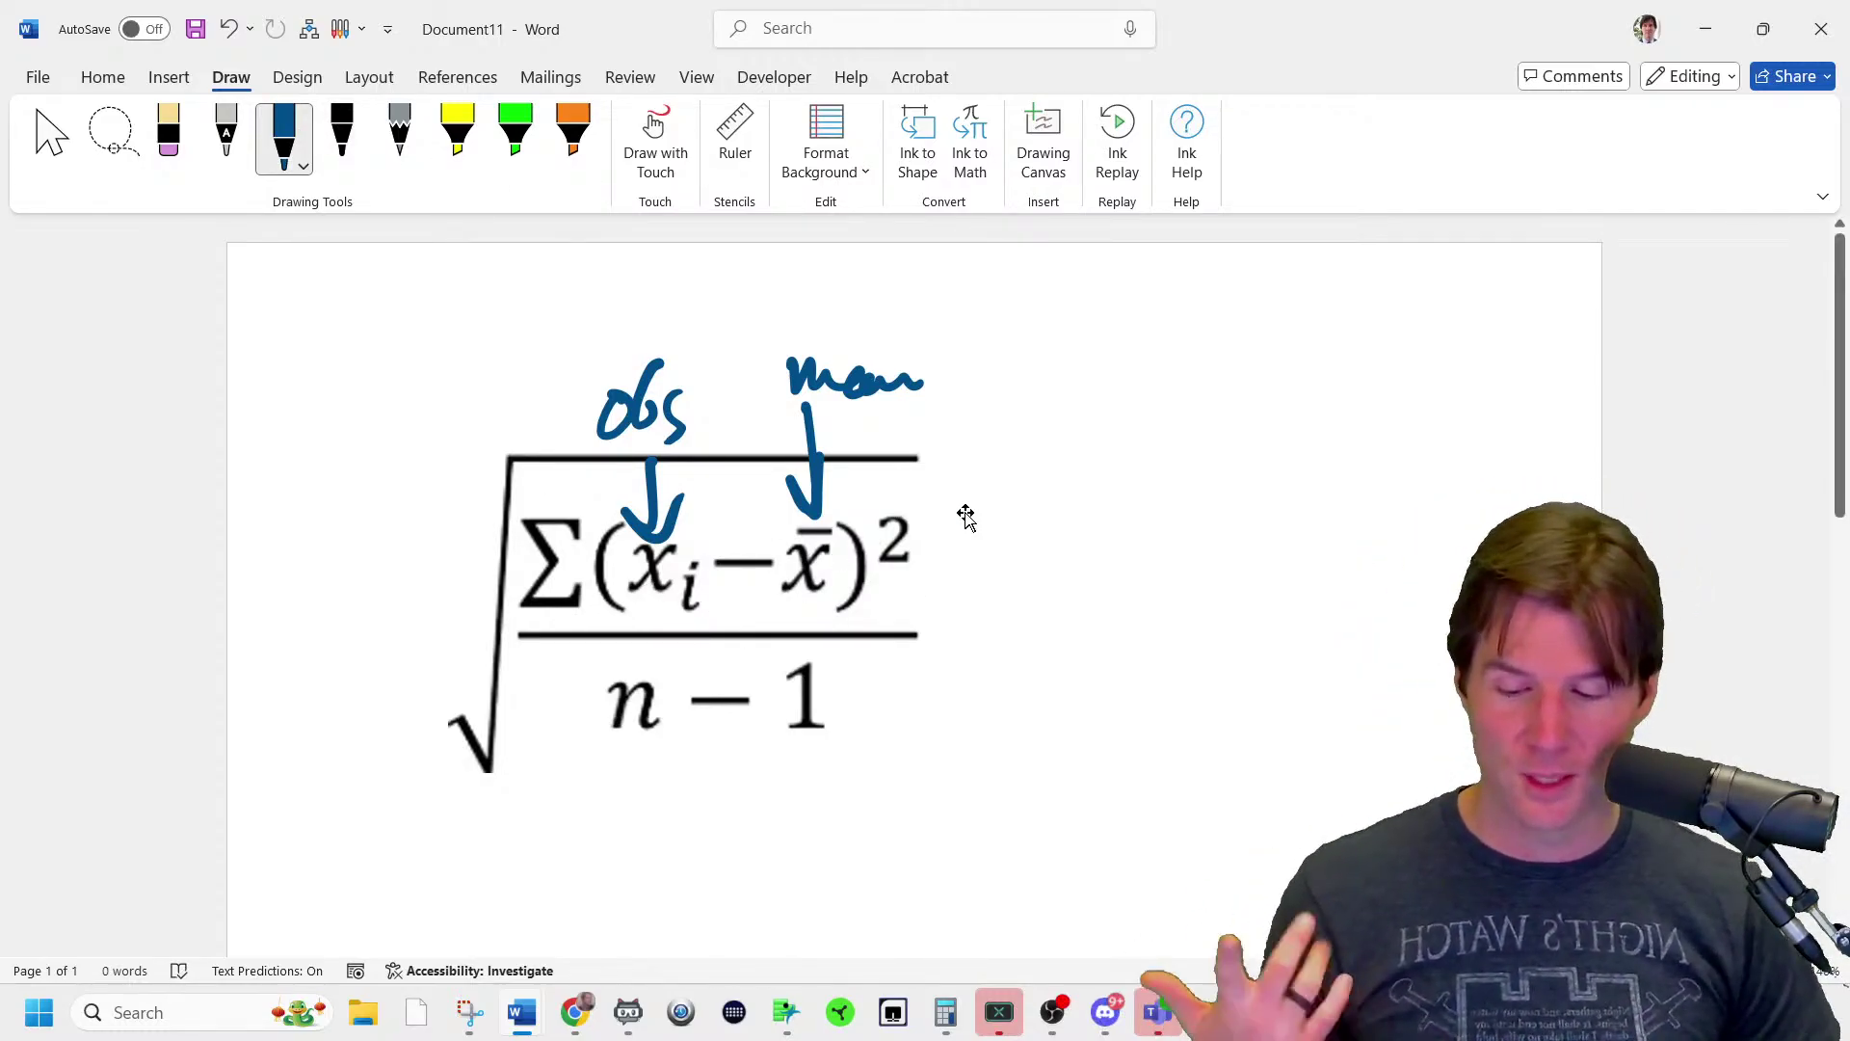
- Minimize the Word document and return to Question 28 of the quiz, clearing the text selection
{"action": "left_click", "coordinate": [1703, 34]}
{"action": "left_click", "coordinate": [1690, 35]}
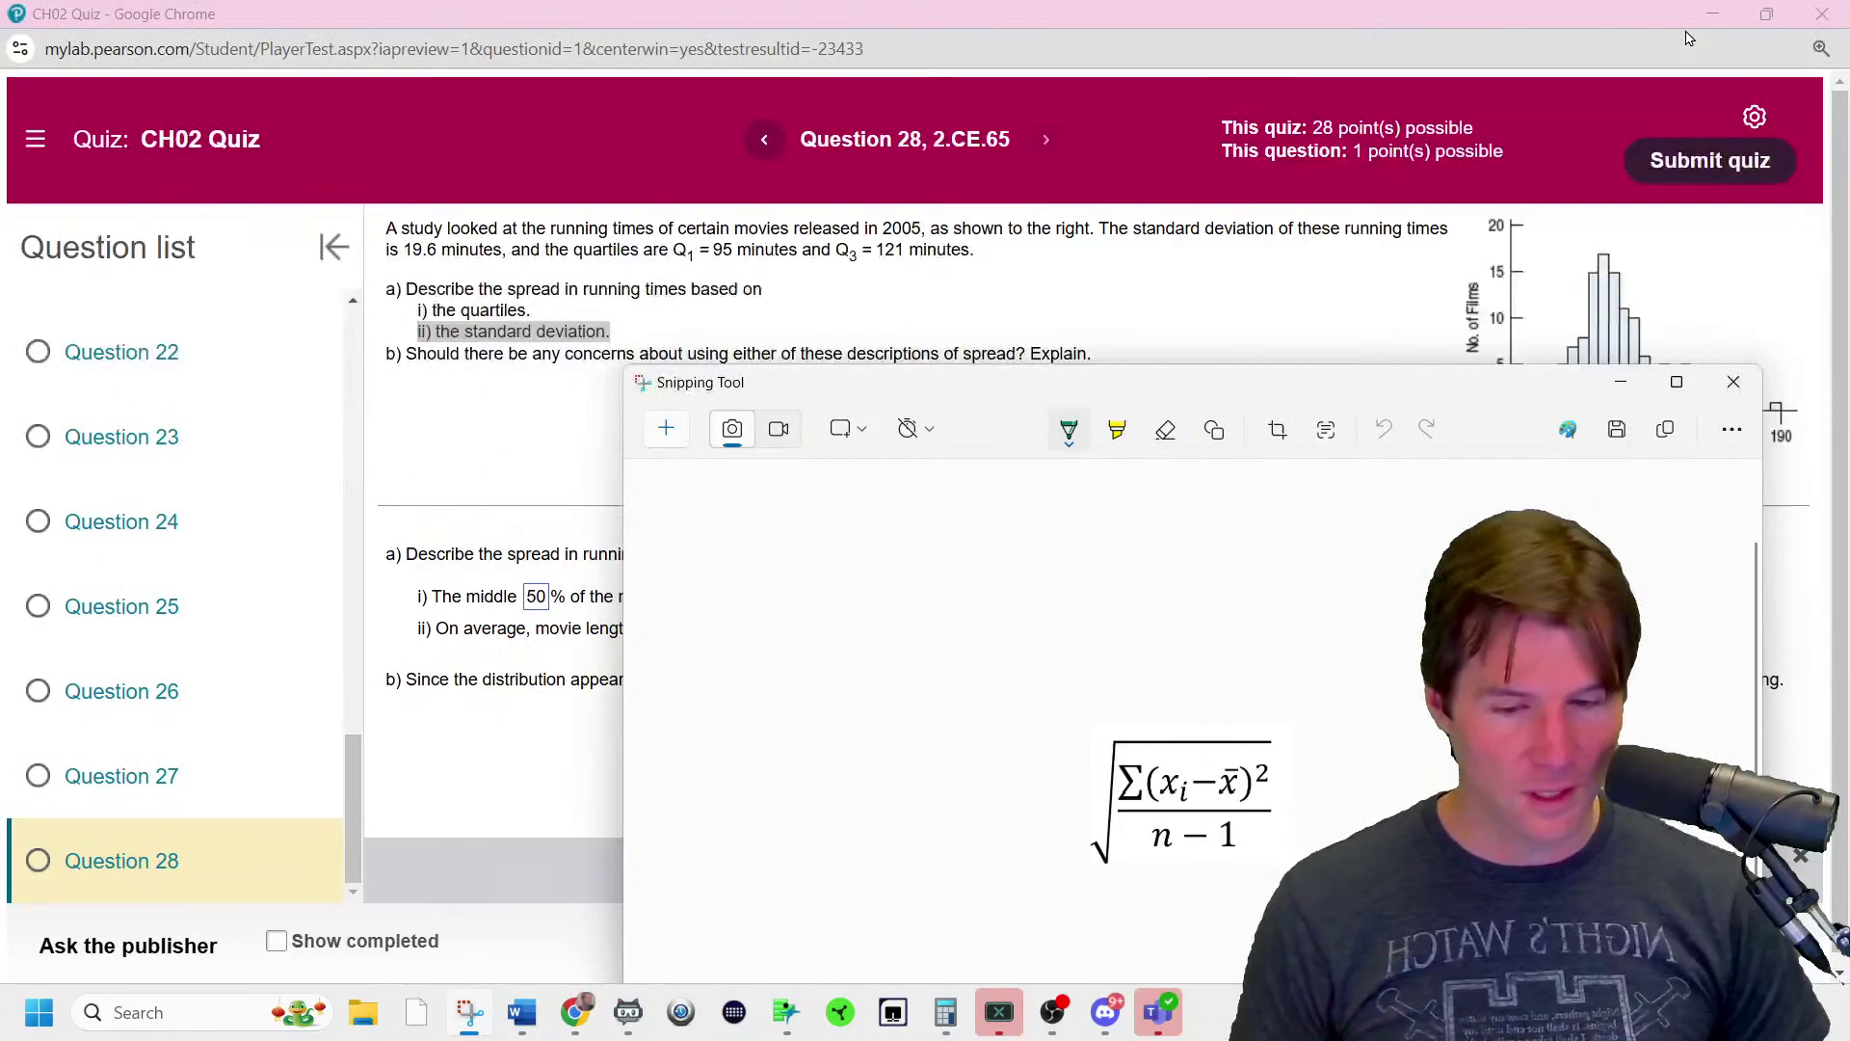
{"action": "left_click", "coordinate": [460, 424]}
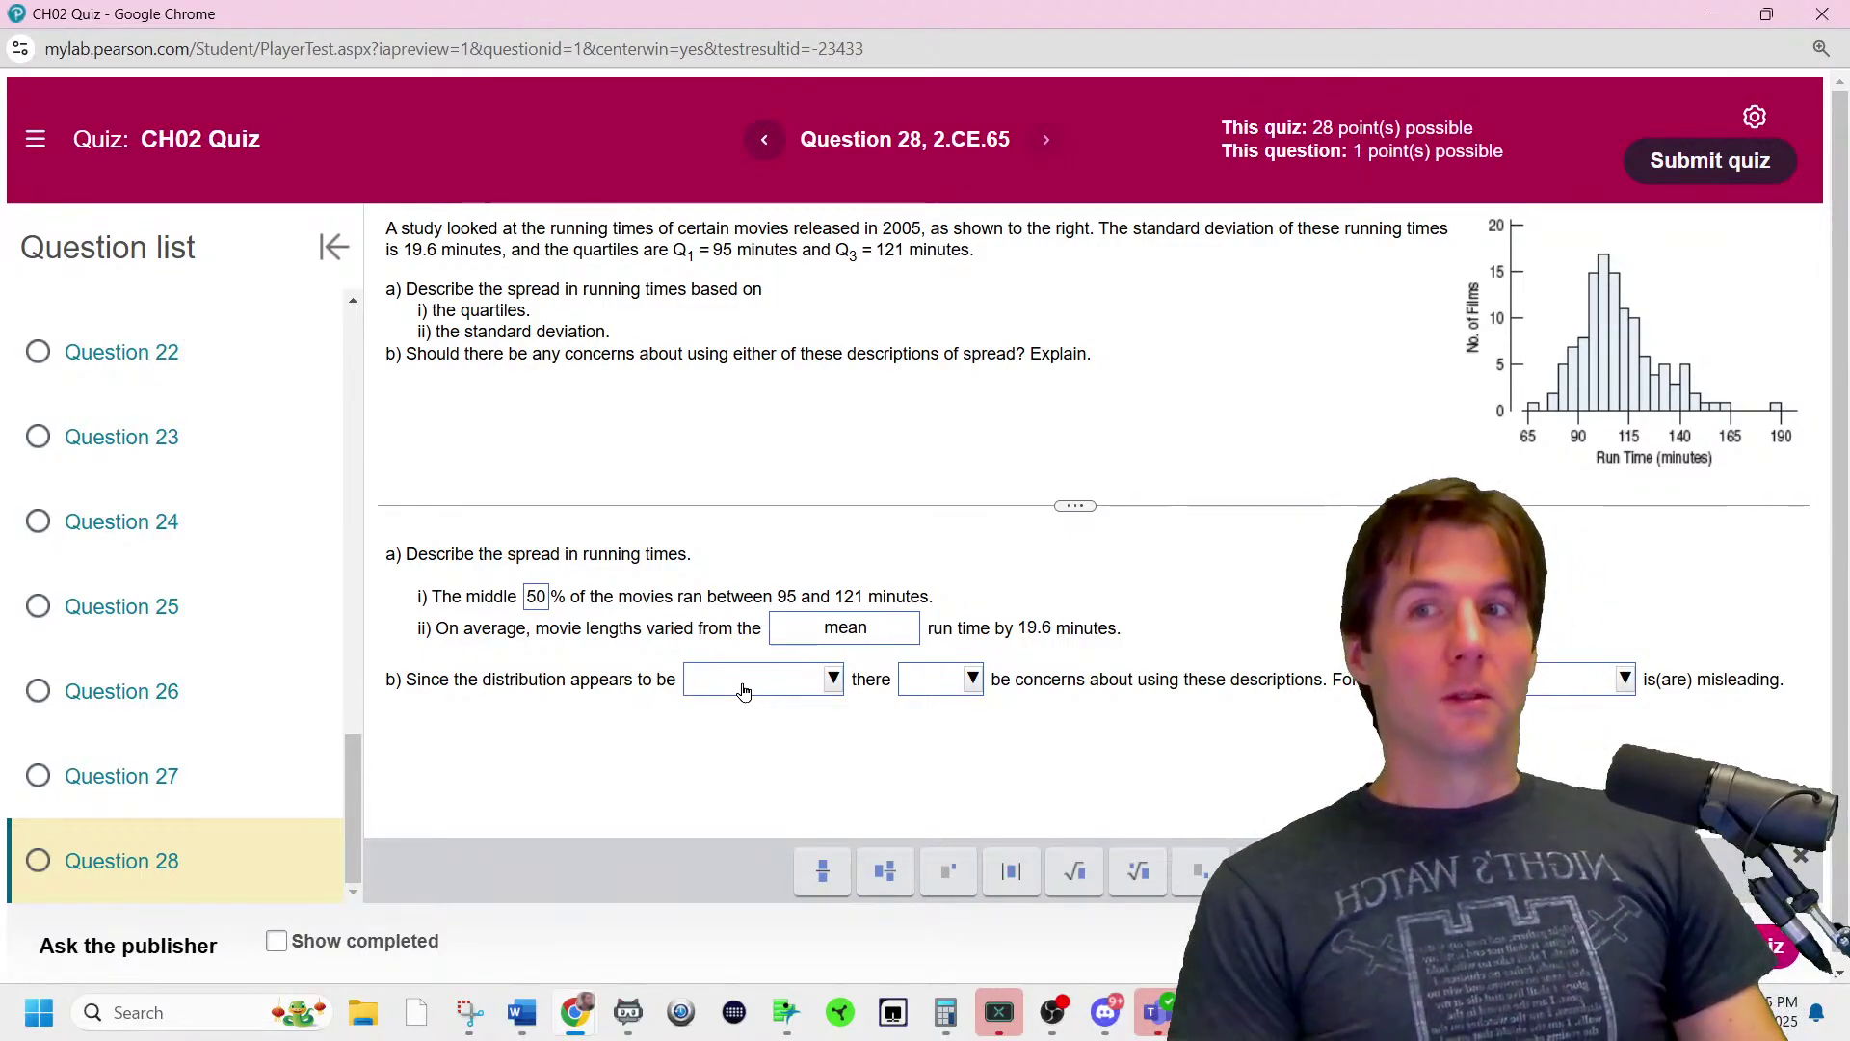
- Snip the run time histogram from Question 28 and enlarge the capture in a maximized Snipping Tool window
{"action": "left_click", "coordinate": [469, 1012]}
{"action": "left_click", "coordinate": [668, 436]}
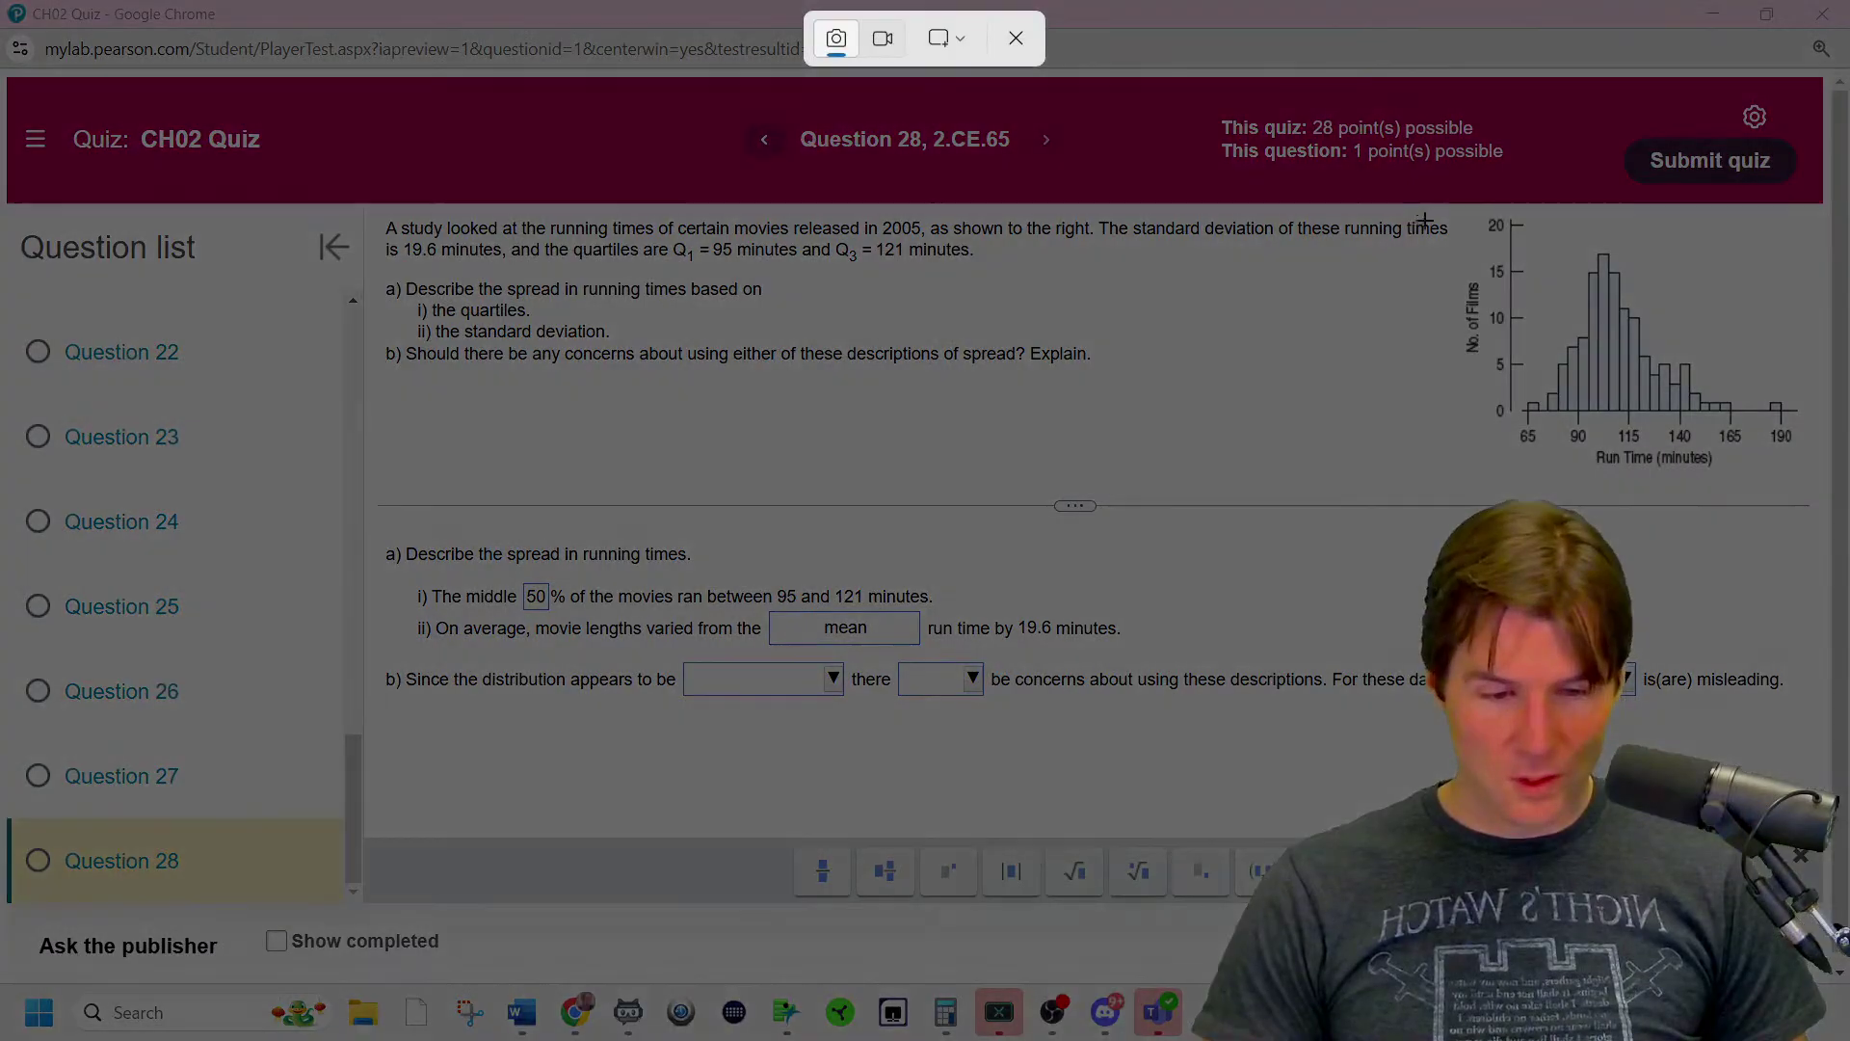
{"action": "left_click_drag", "start_coordinate": [1462, 213], "coordinate": [1808, 481]}
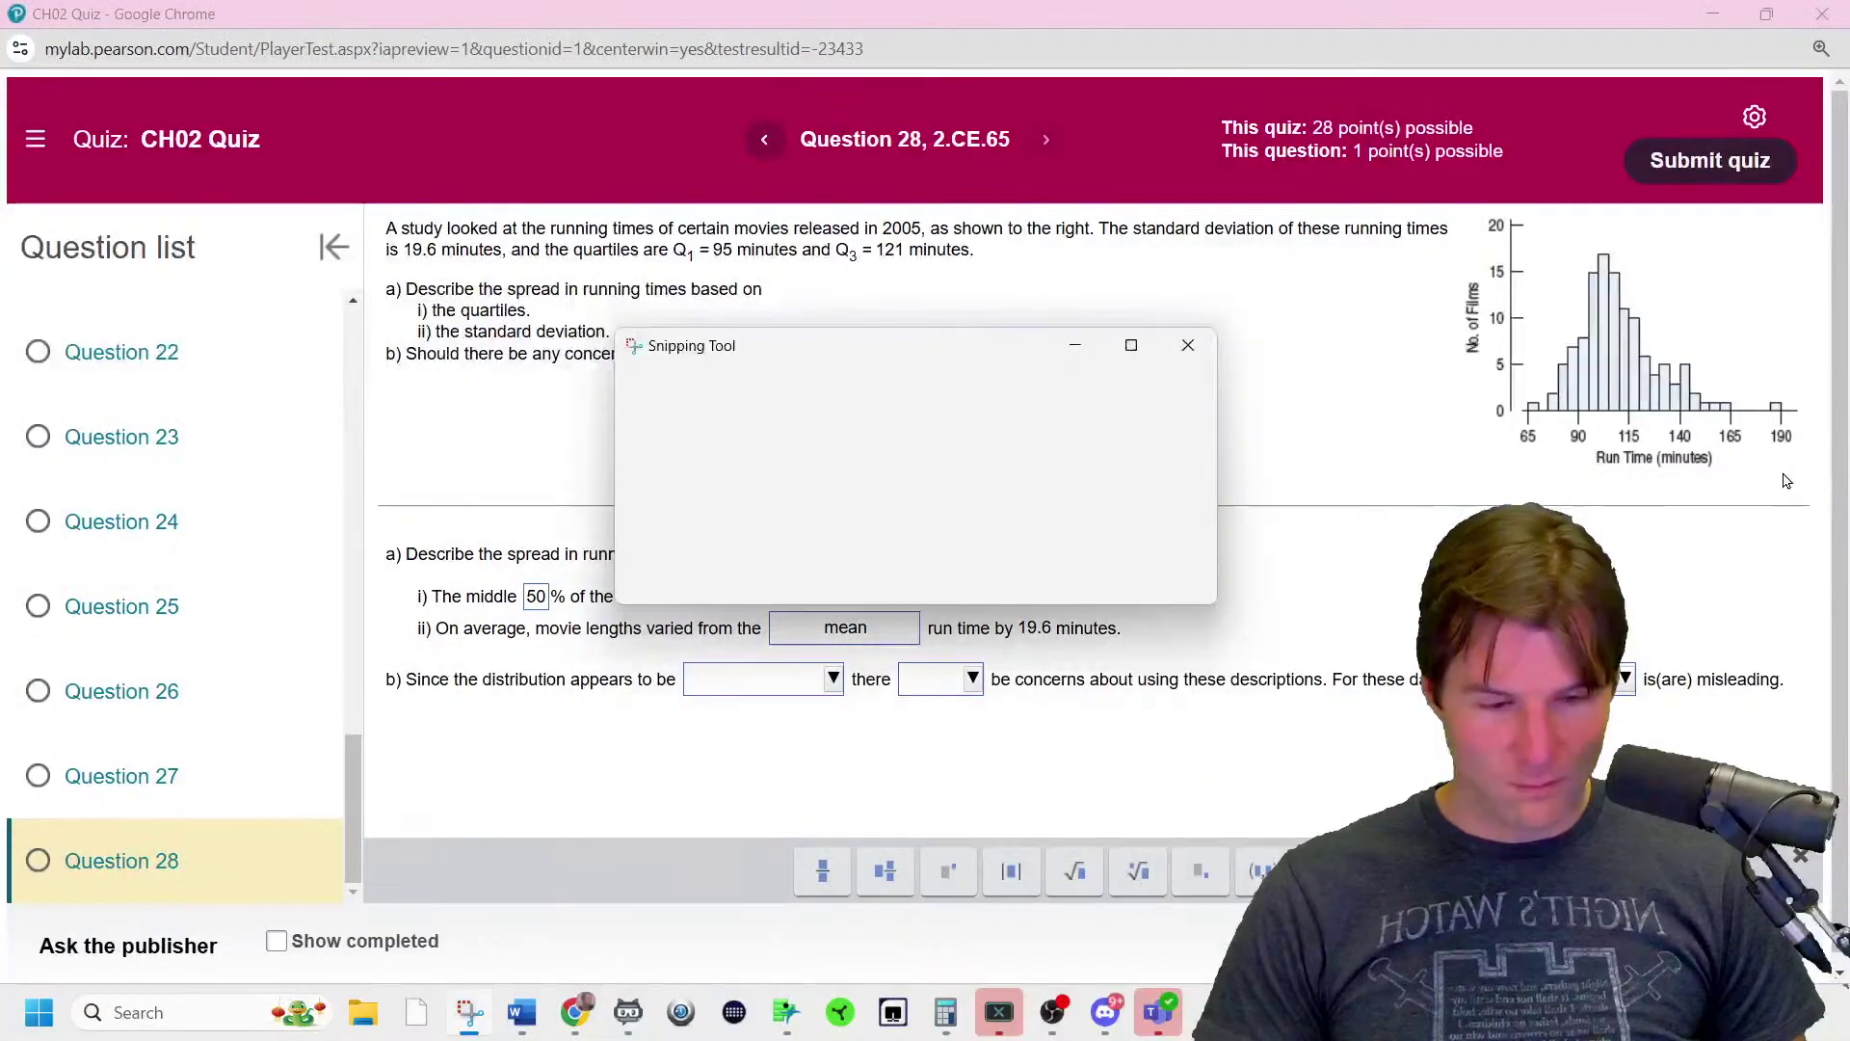
{"action": "double_click", "coordinate": [1008, 349]}
{"action": "scroll", "coordinate": [1142, 509], "scroll_direction": "up", "scroll_amount": 3}
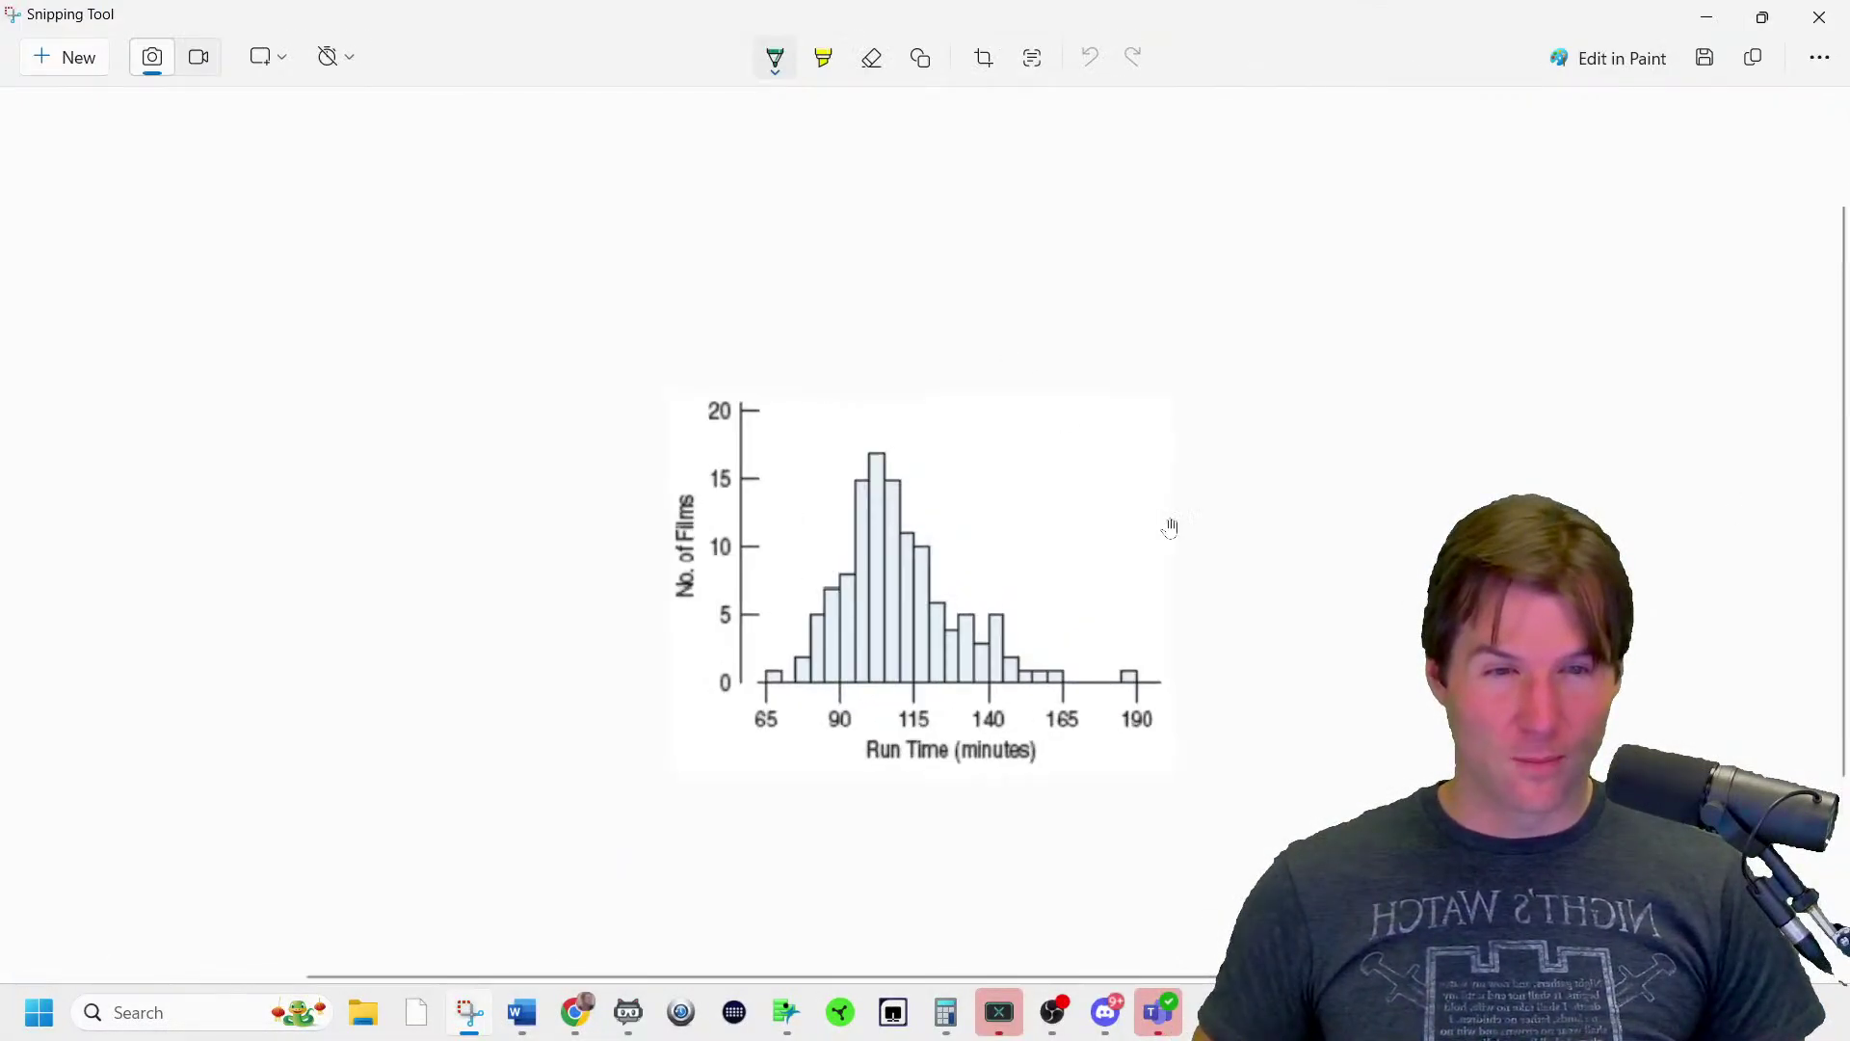
- Trace the distribution's shape over the histogram with the green pen and add a filled dot and a curved line beneath the peak
{"action": "scroll", "coordinate": [1170, 527], "scroll_direction": "down", "scroll_amount": 3}
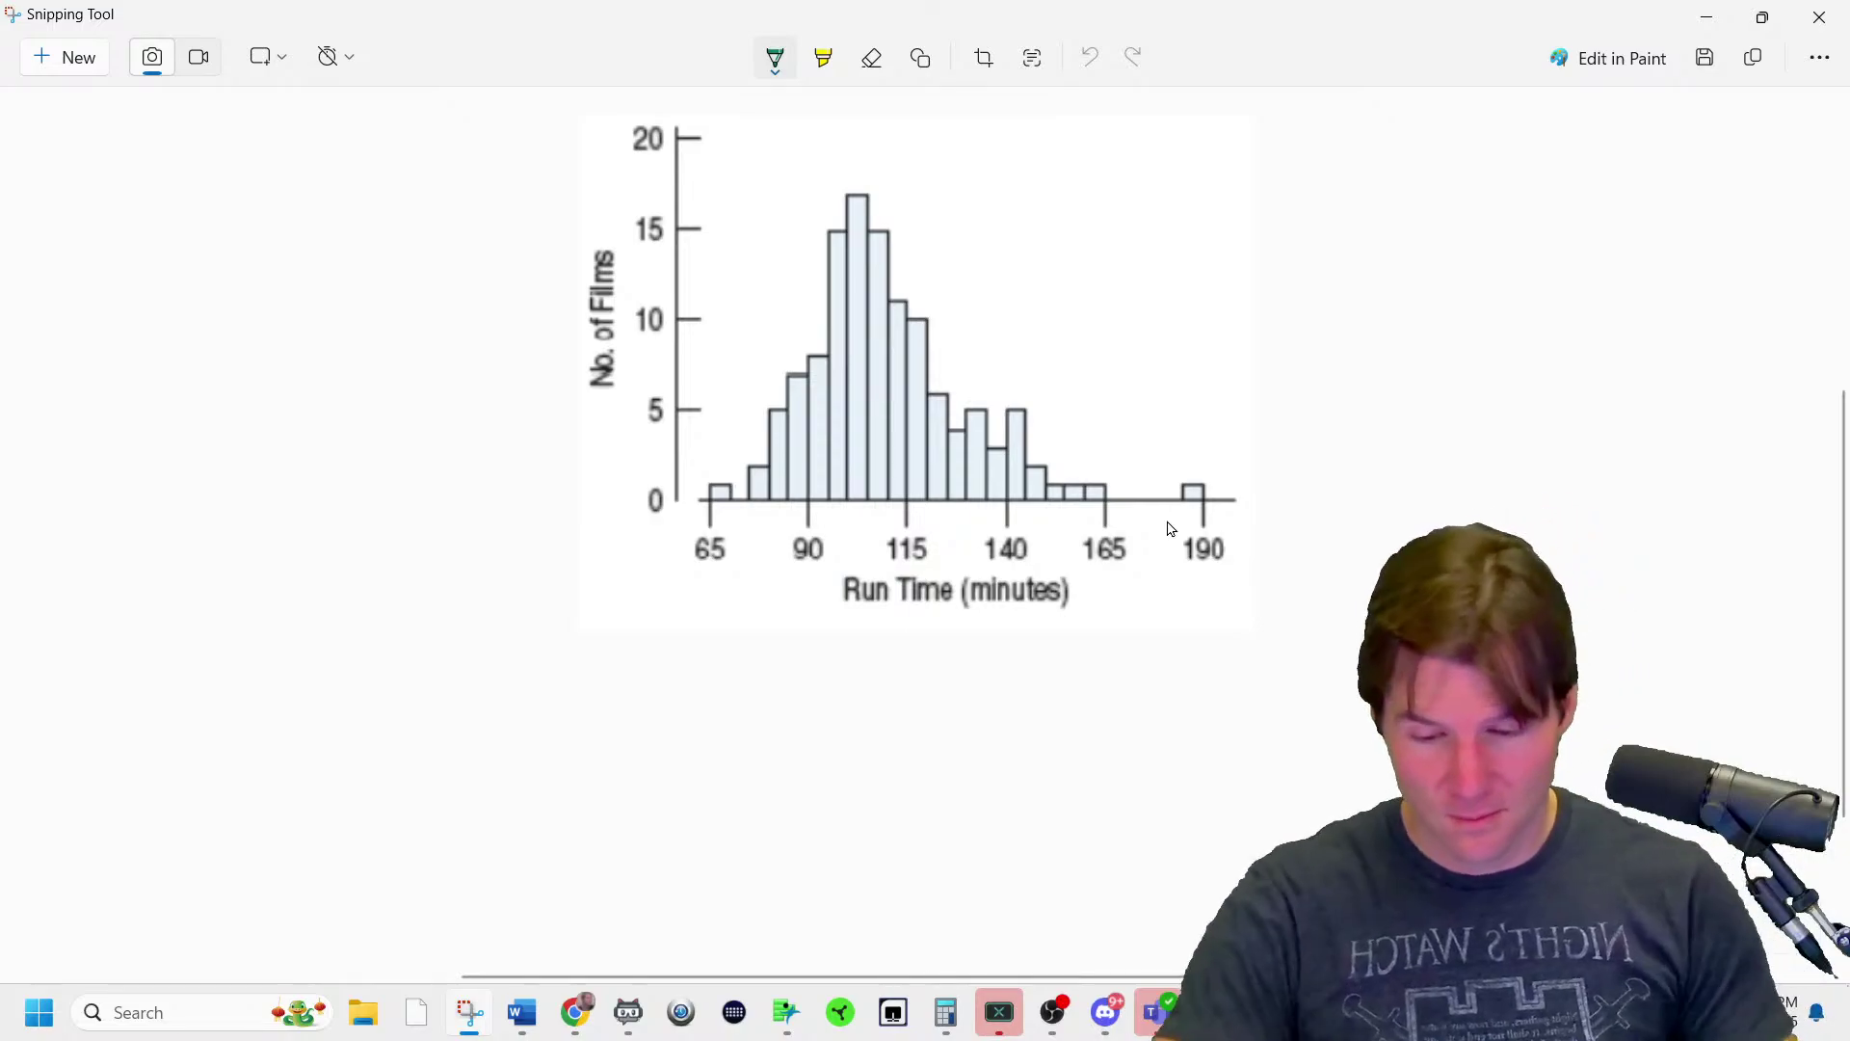
{"action": "mouse_move", "coordinate": [721, 500]}
{"action": "left_mouse_down"}
{"action": "mouse_move", "coordinate": [911, 289]}
{"action": "mouse_move", "coordinate": [1200, 497]}
{"action": "left_mouse_up"}
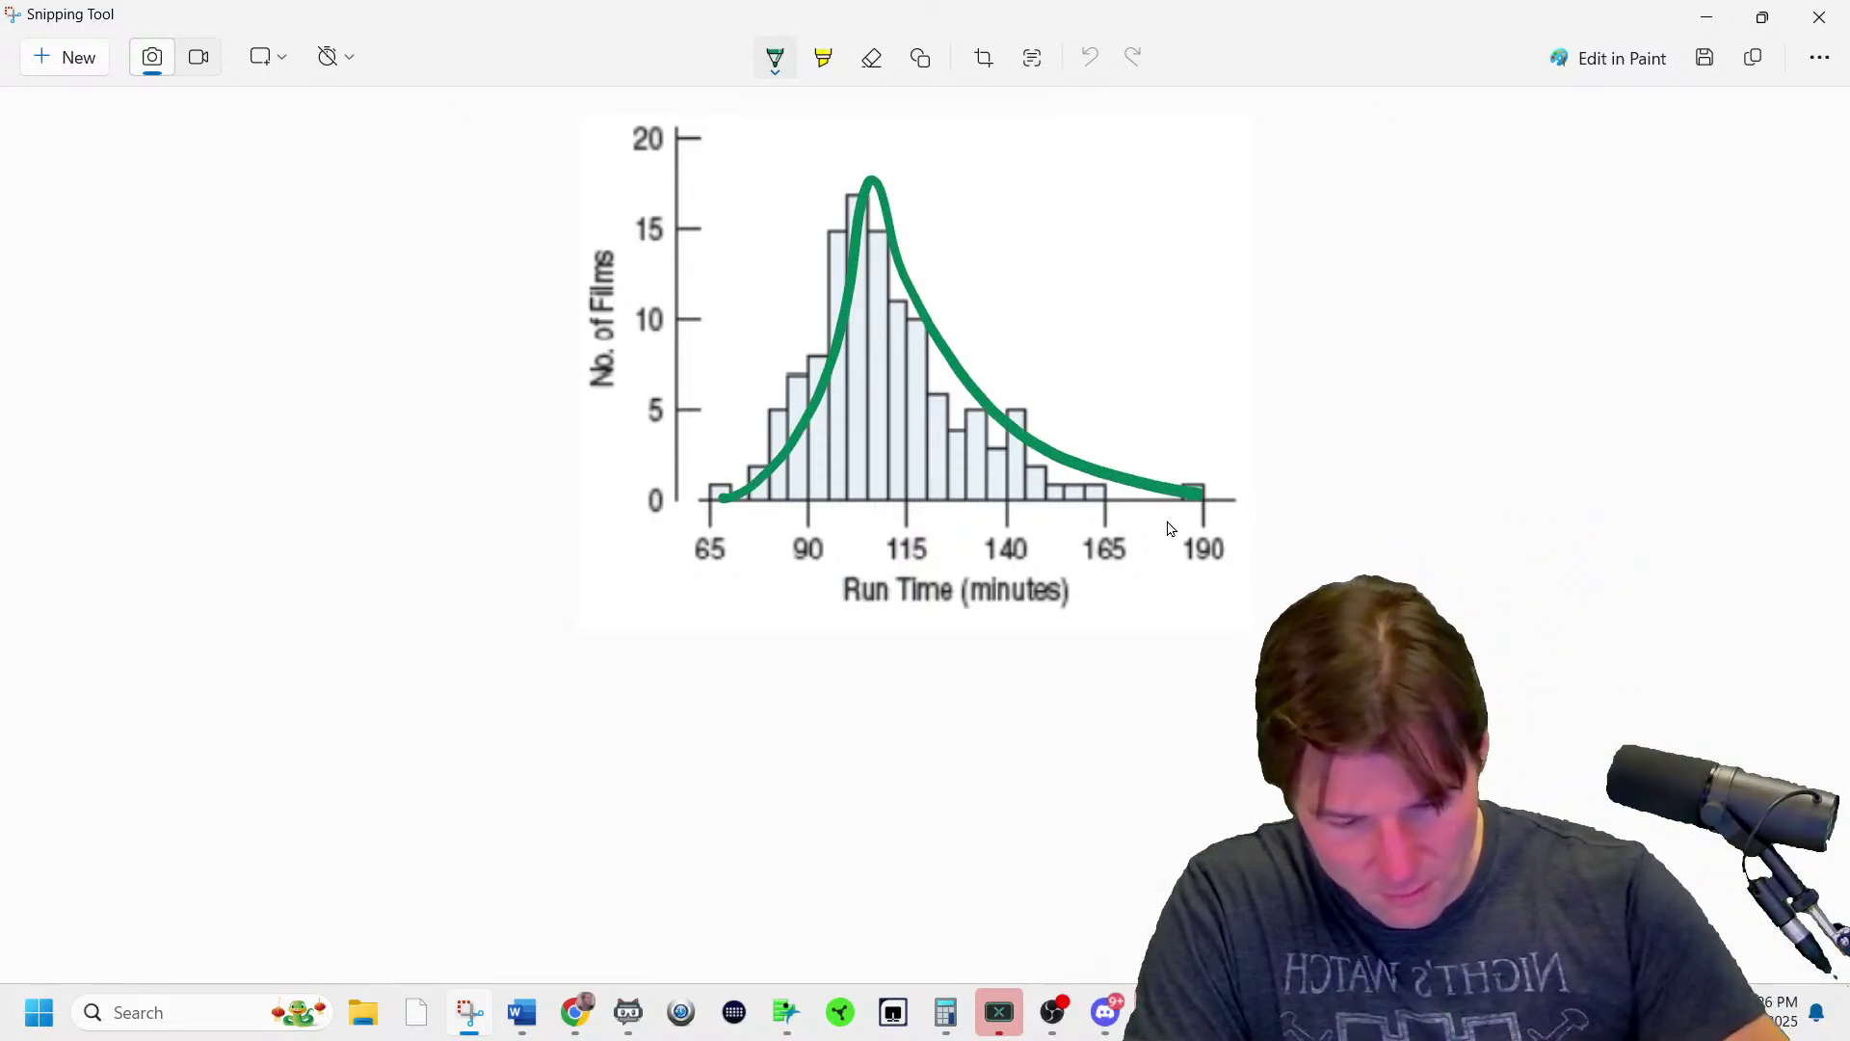
{"action": "mouse_move", "coordinate": [747, 477]}
{"action": "left_mouse_down"}
{"action": "mouse_move", "coordinate": [882, 437]}
{"action": "mouse_move", "coordinate": [848, 405]}
{"action": "left_mouse_up"}
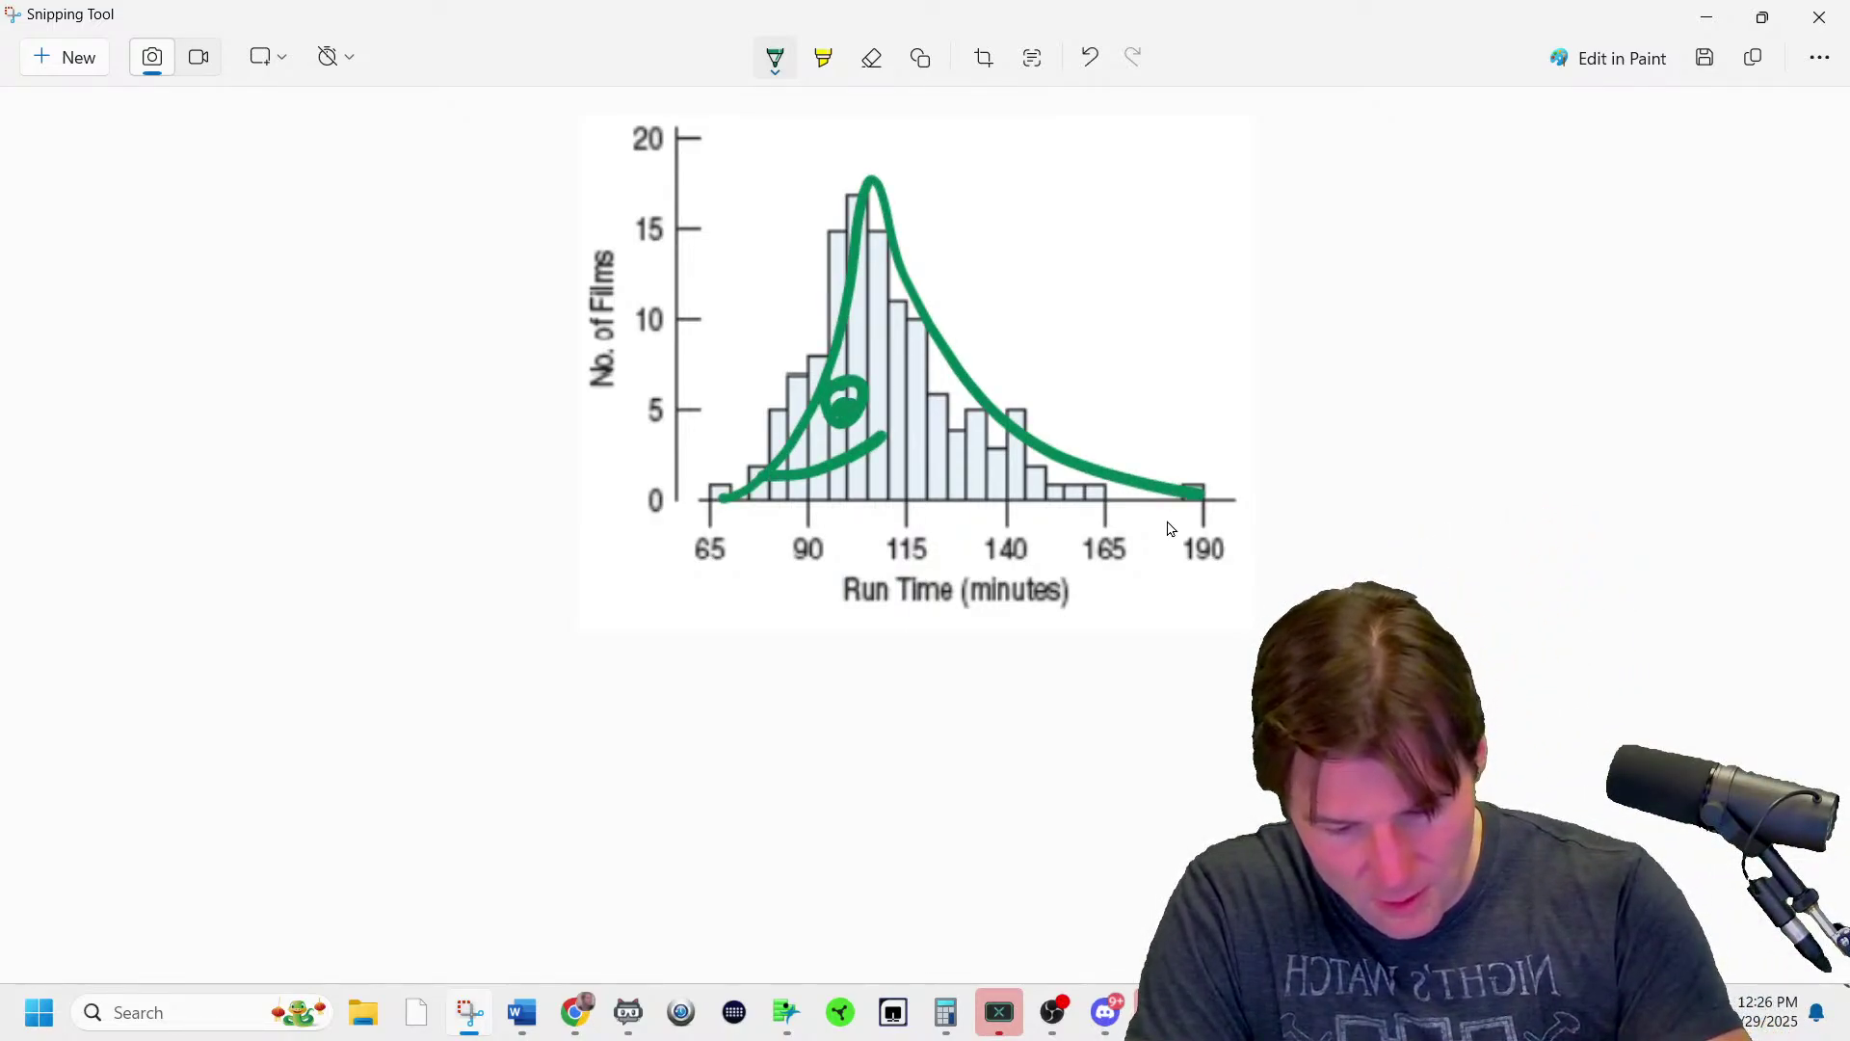
- Highlight the histogram's long right tail in yellow, draw a yellow arrow down to the bar near 190, and minimize the sketch
{"action": "left_click", "coordinate": [823, 57]}
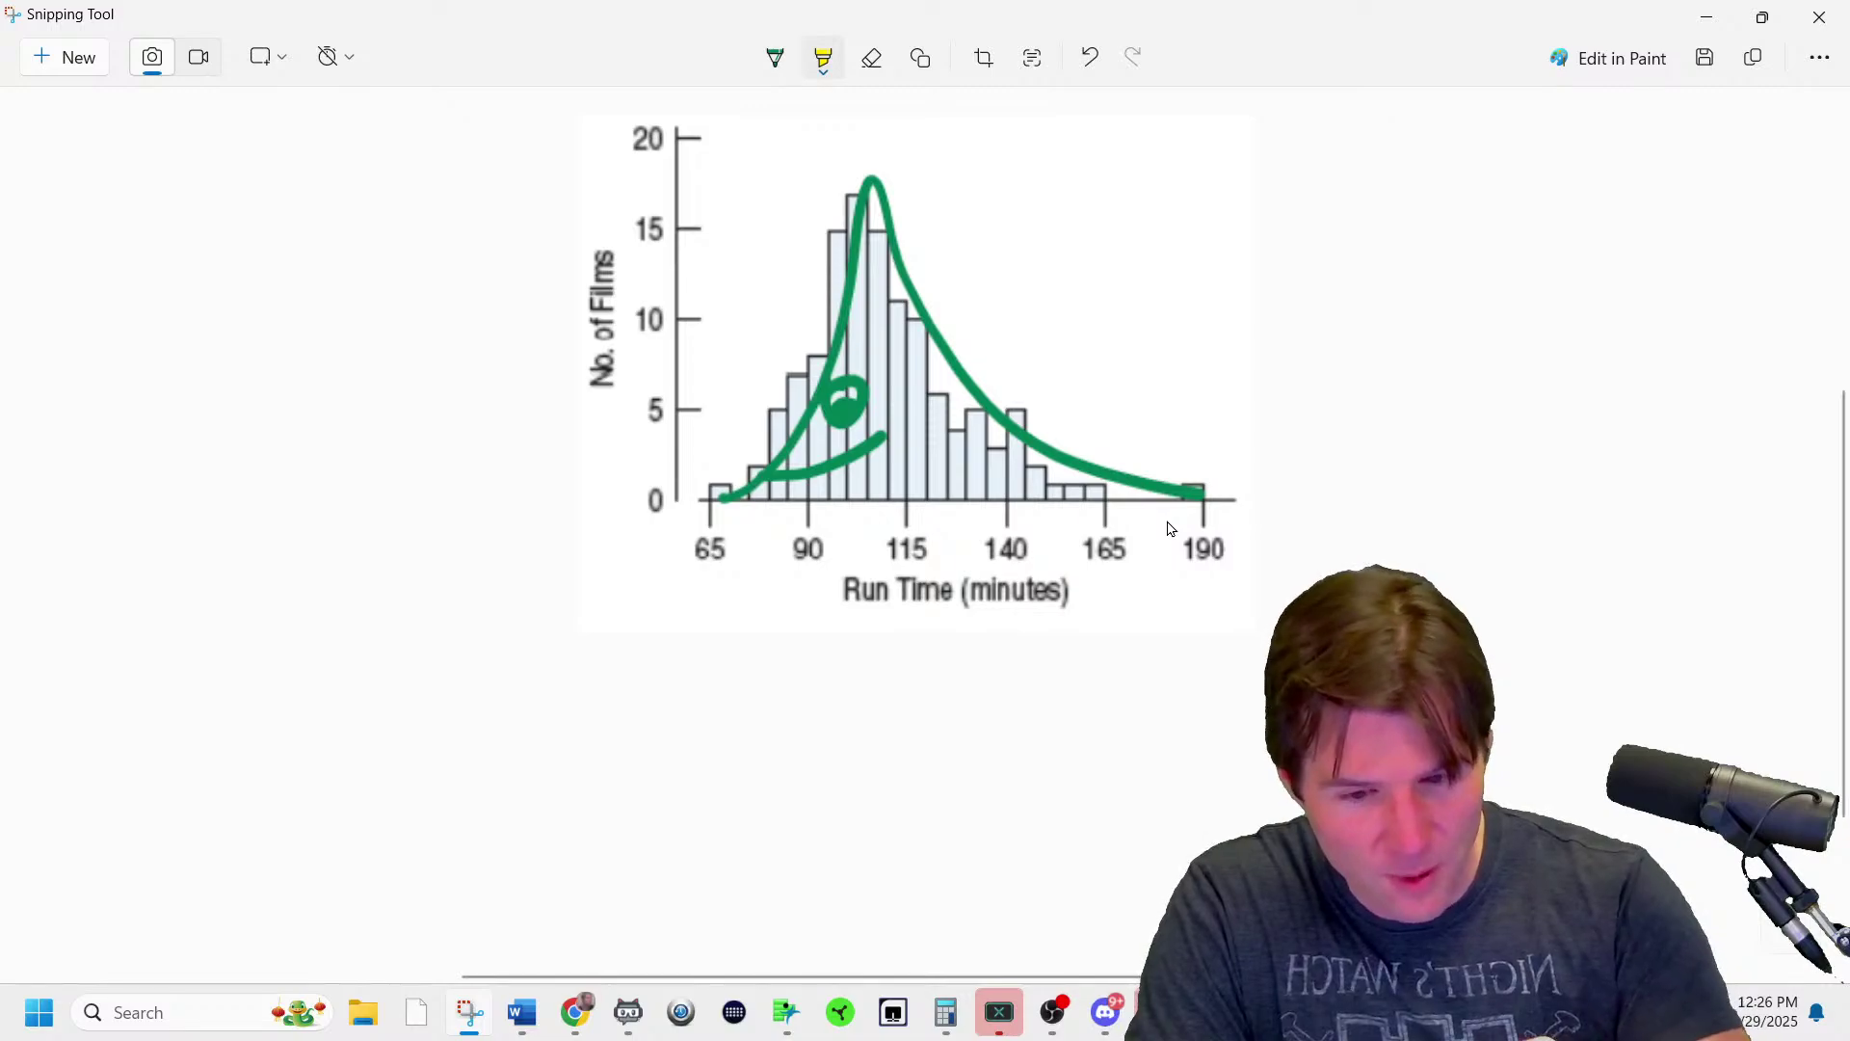
{"action": "left_click_drag", "start_coordinate": [1041, 482], "coordinate": [1243, 506]}
{"action": "left_click_drag", "start_coordinate": [1217, 239], "coordinate": [1218, 414]}
{"action": "left_click_drag", "start_coordinate": [1176, 366], "coordinate": [1270, 345]}
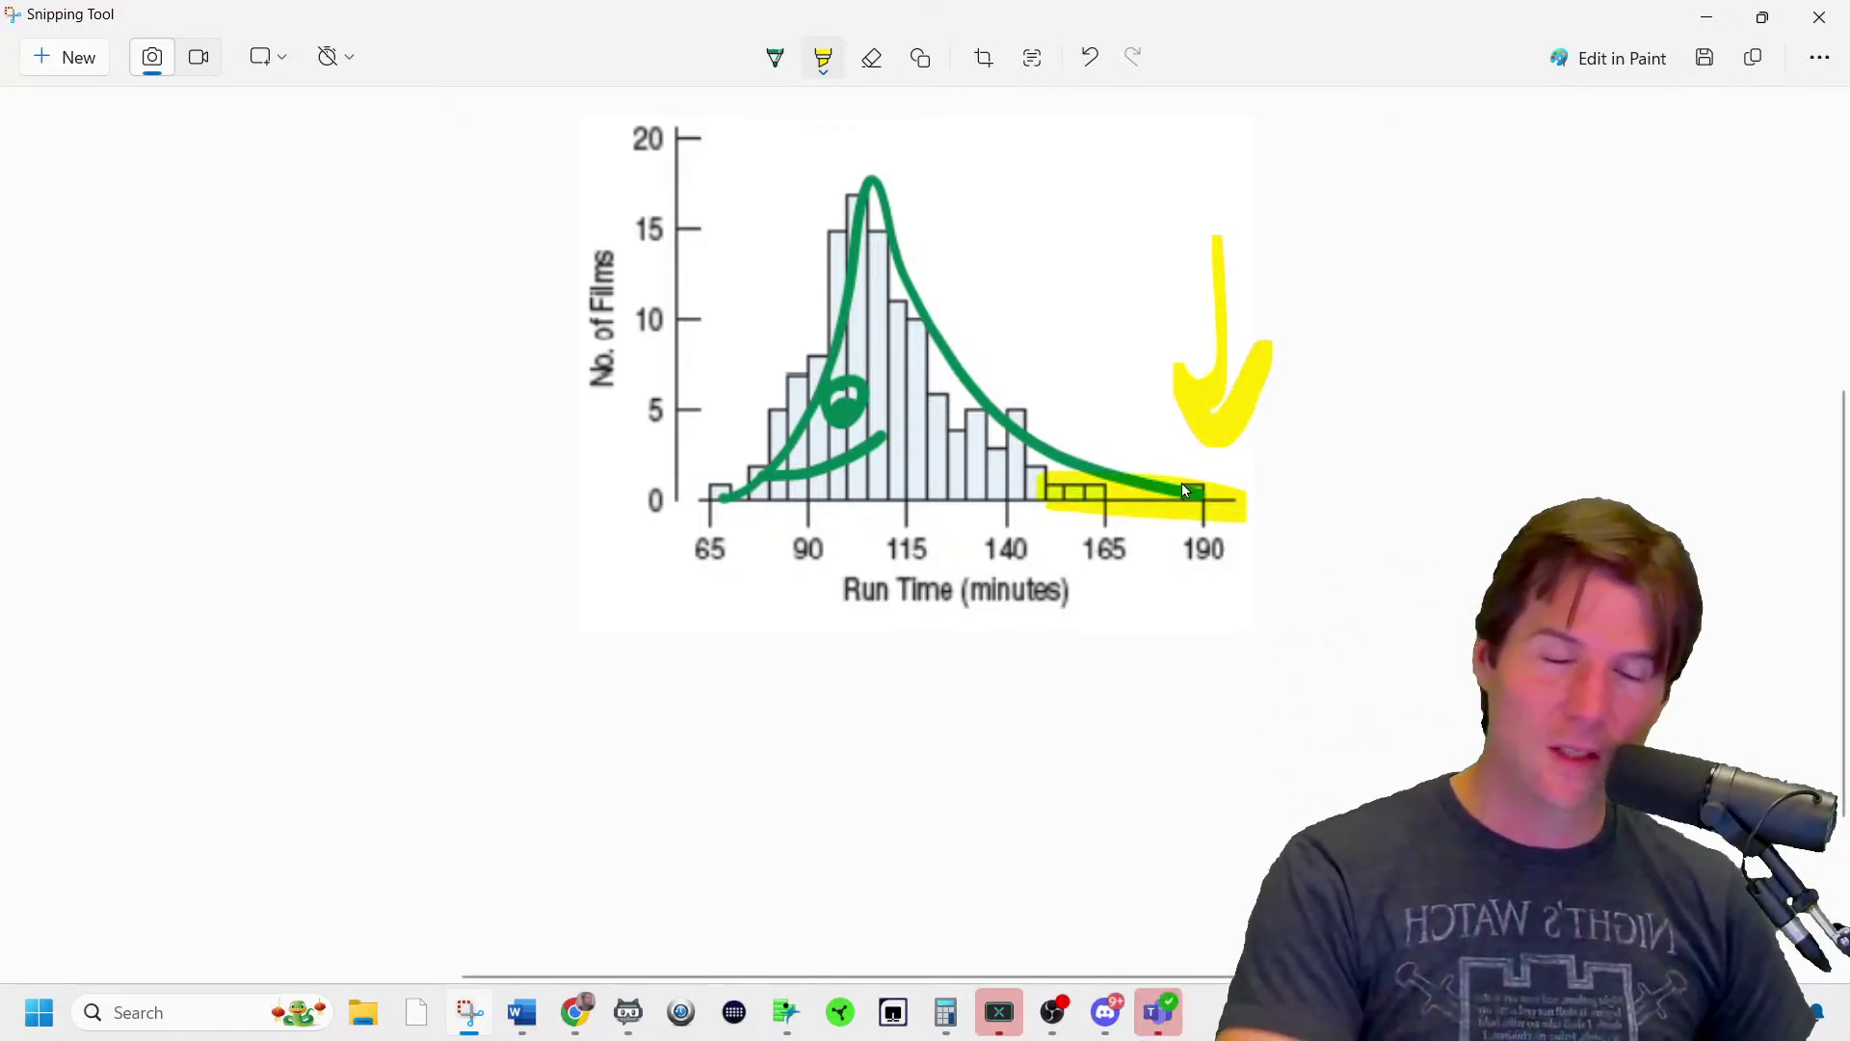
{"action": "left_click", "coordinate": [1706, 17]}
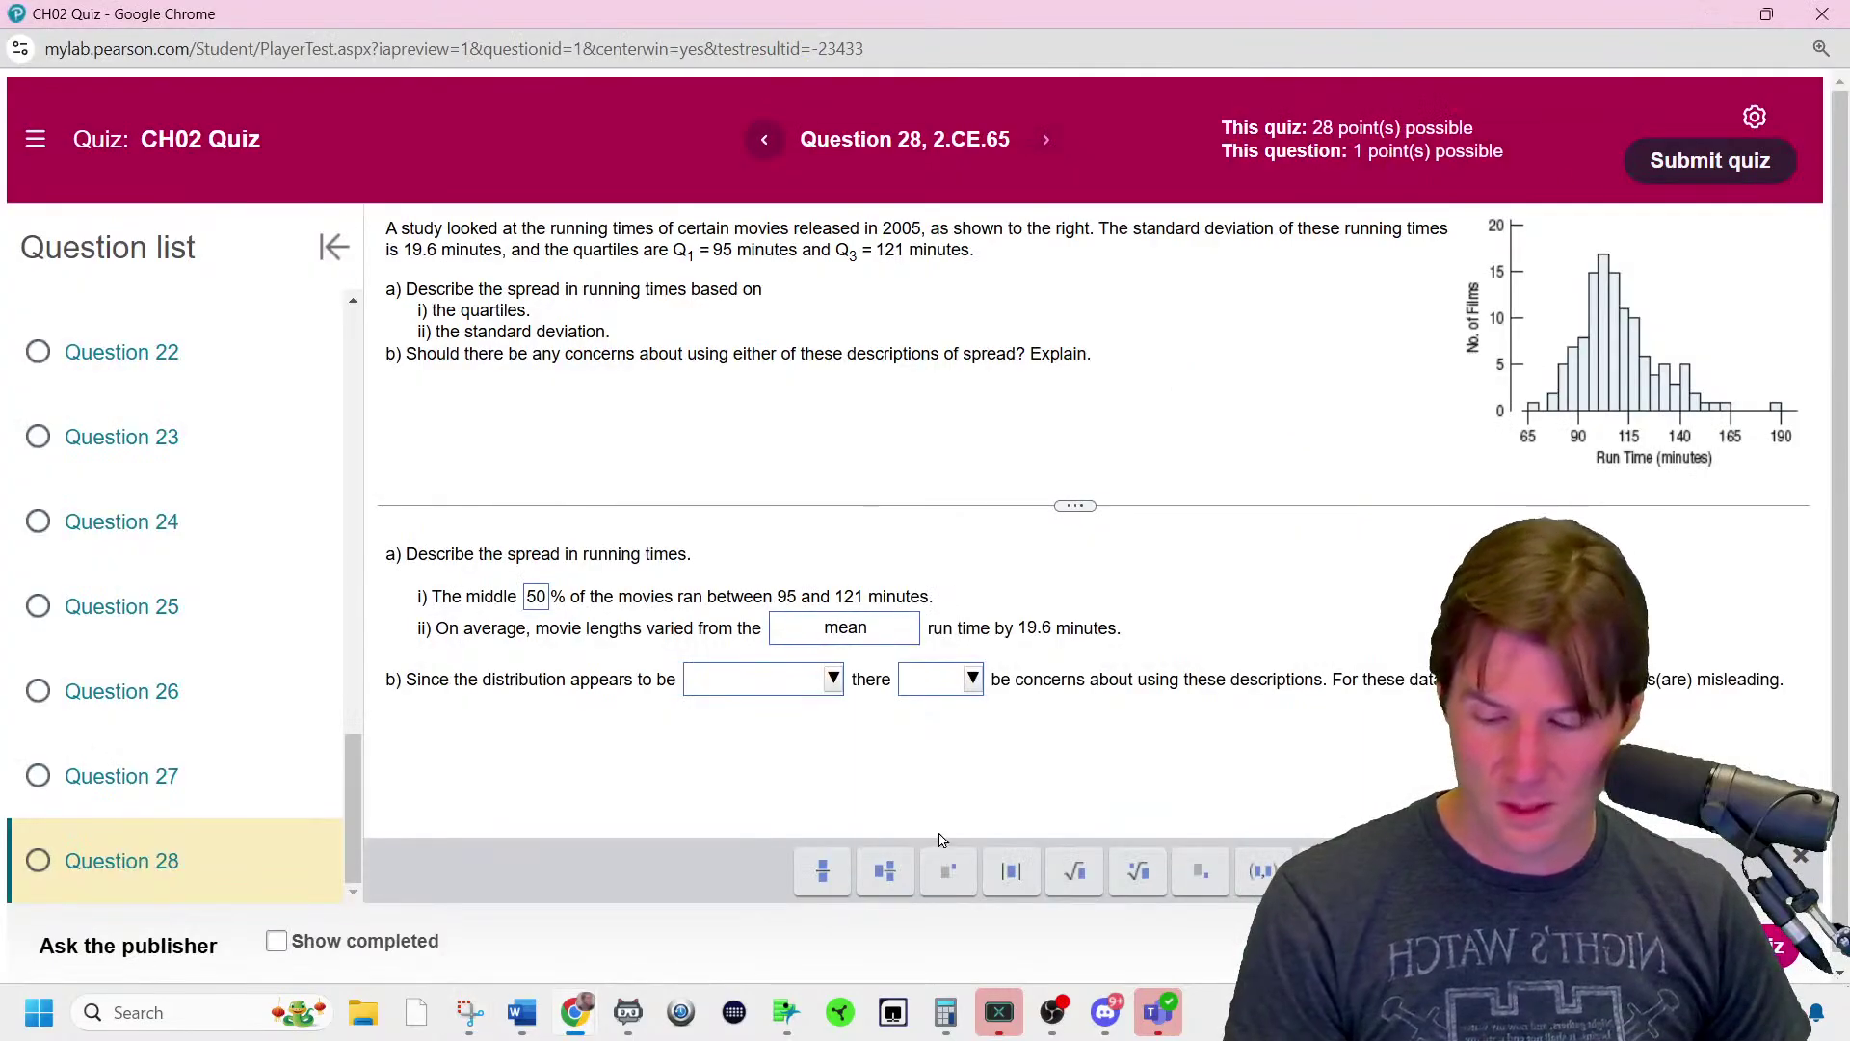
- In part b), set the distribution as "skewed to the right," and choose "would" for whether there are concerns
{"action": "left_click", "coordinate": [771, 679]}
{"action": "left_click", "coordinate": [896, 833]}
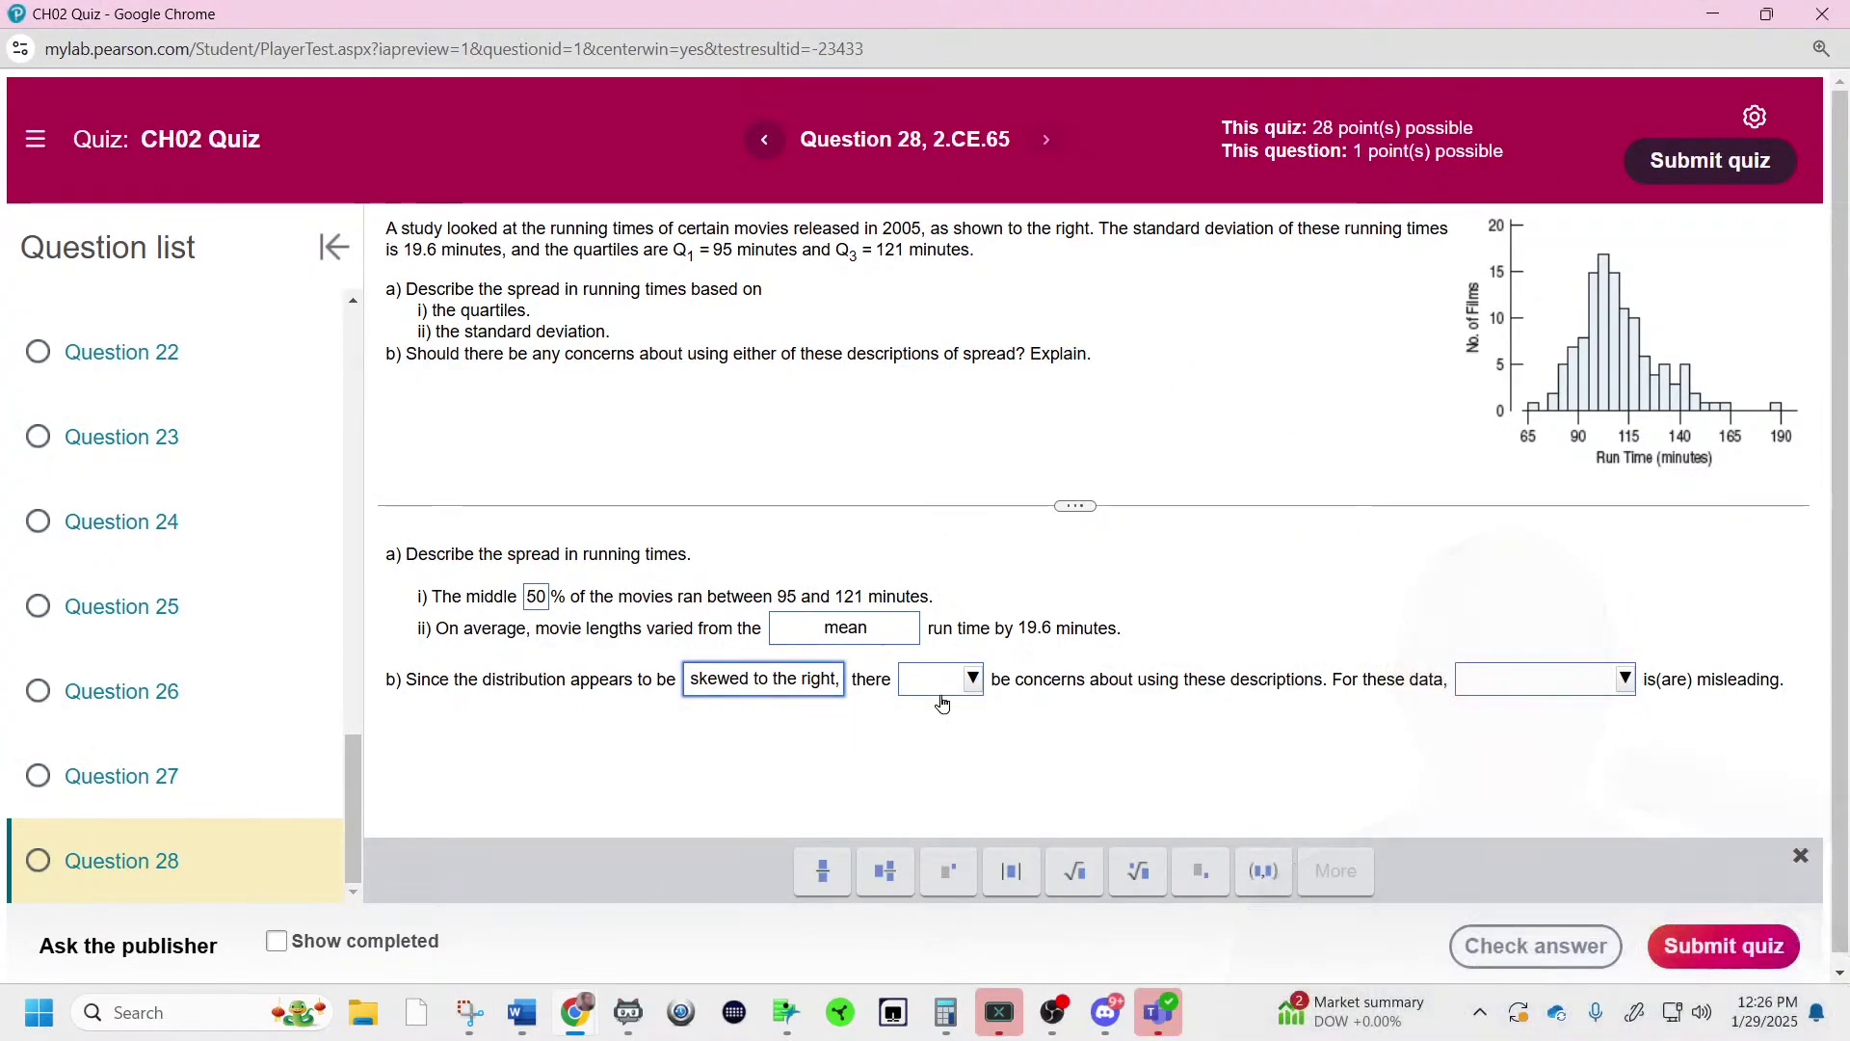
{"action": "left_click", "coordinate": [941, 698]}
{"action": "left_click", "coordinate": [985, 782]}
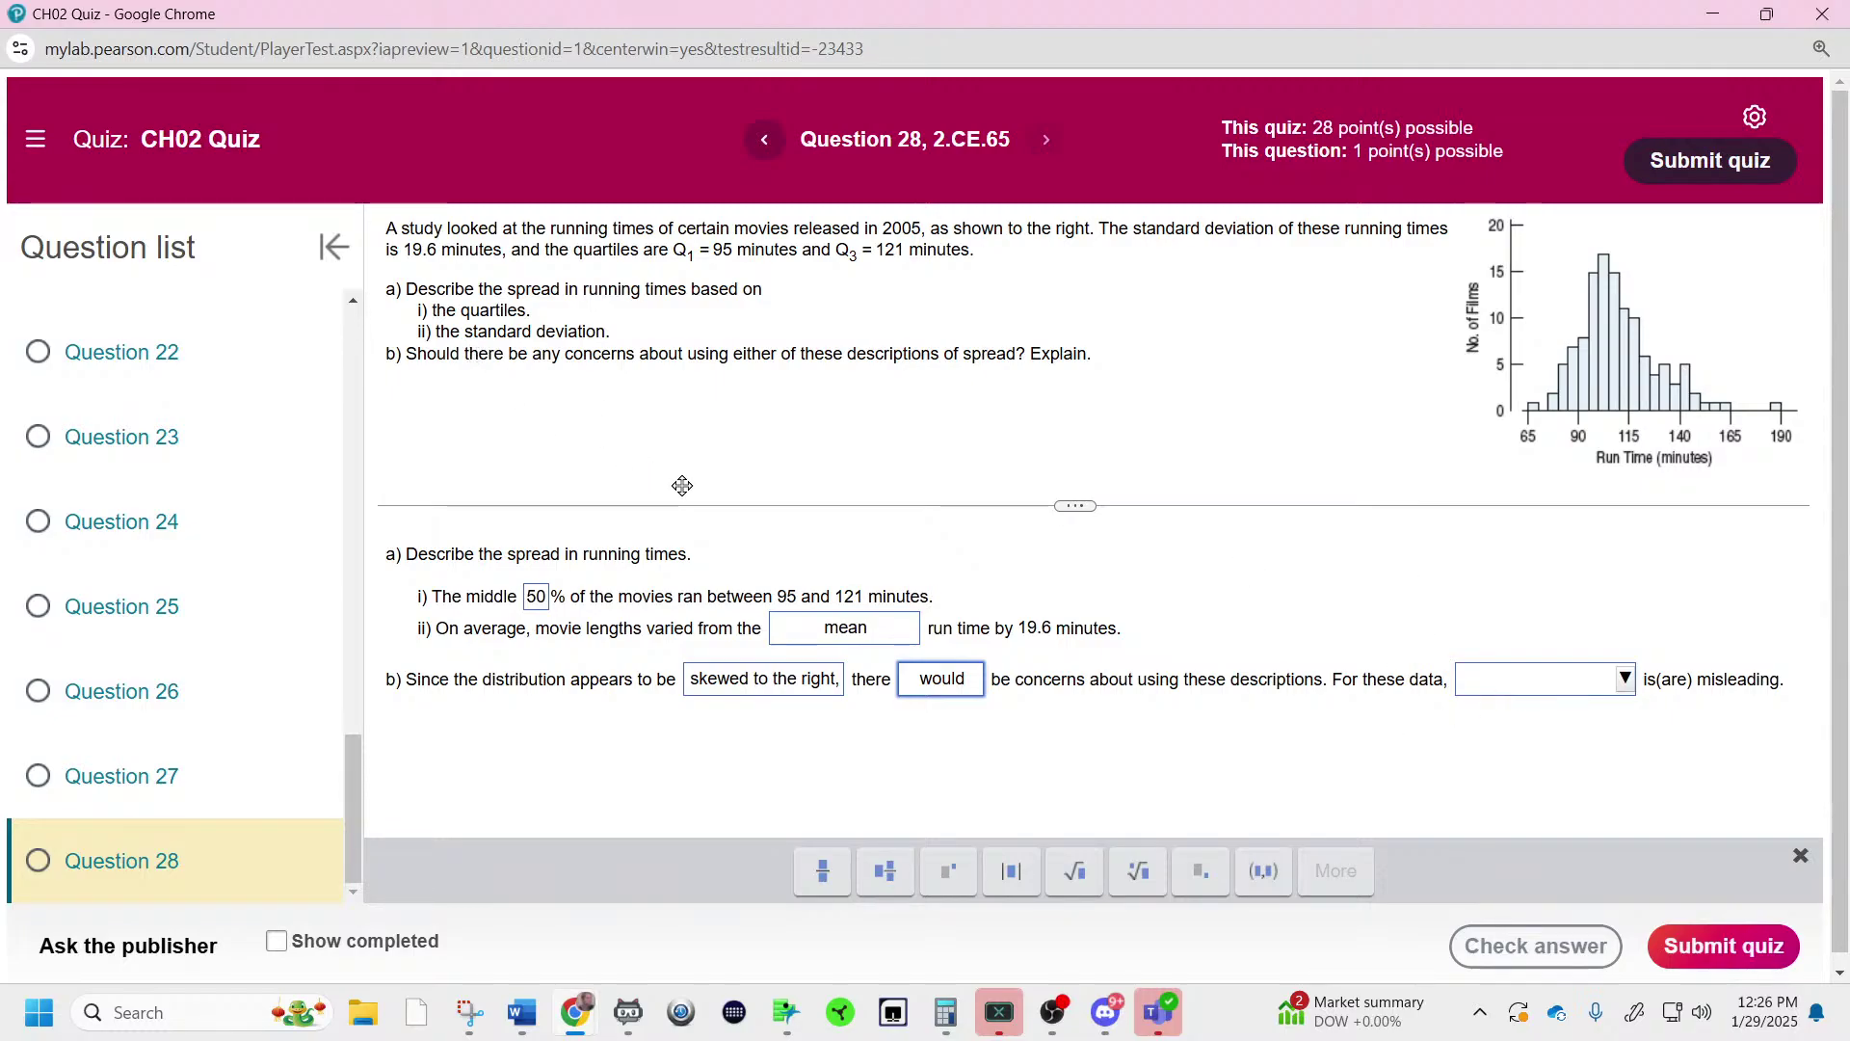
- Choose "the standard deviation" as the misleading description in part b), check the answer and dismiss the feedback
{"action": "left_click", "coordinate": [1541, 689]}
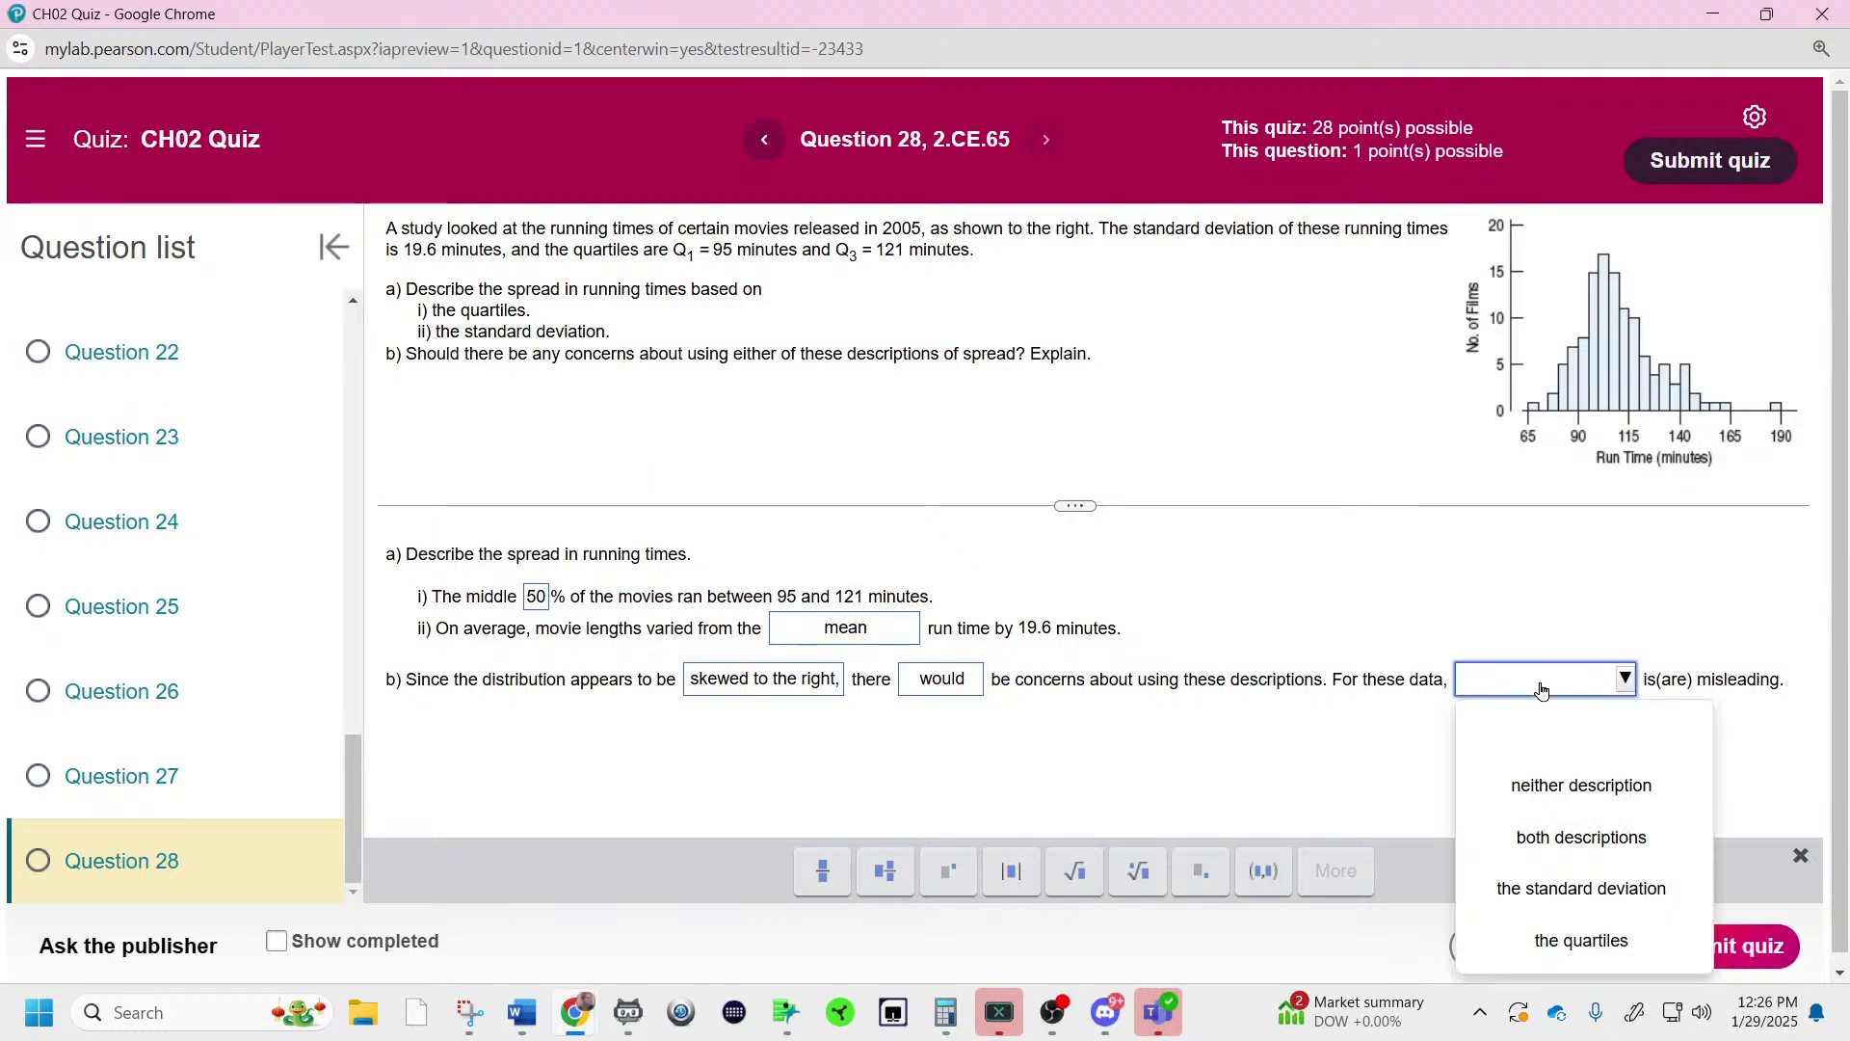
{"action": "left_click", "coordinate": [1264, 789]}
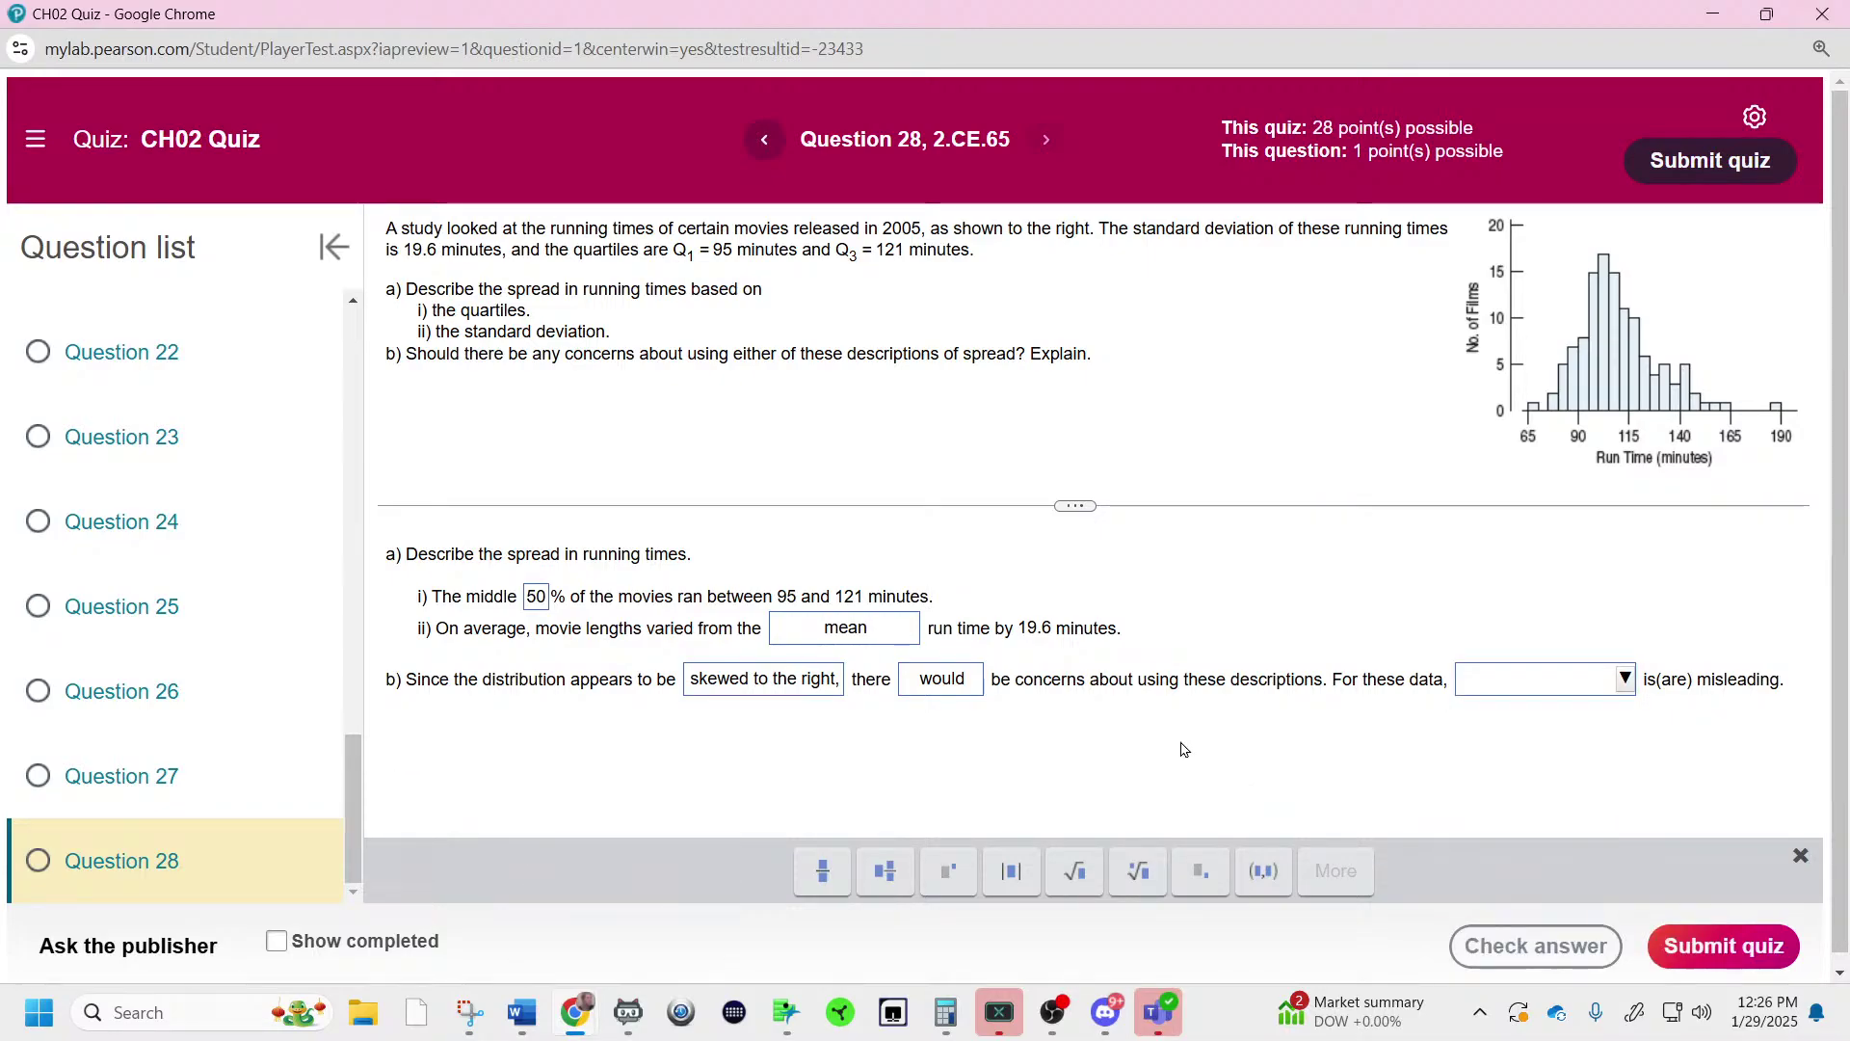
{"action": "left_click", "coordinate": [1627, 686]}
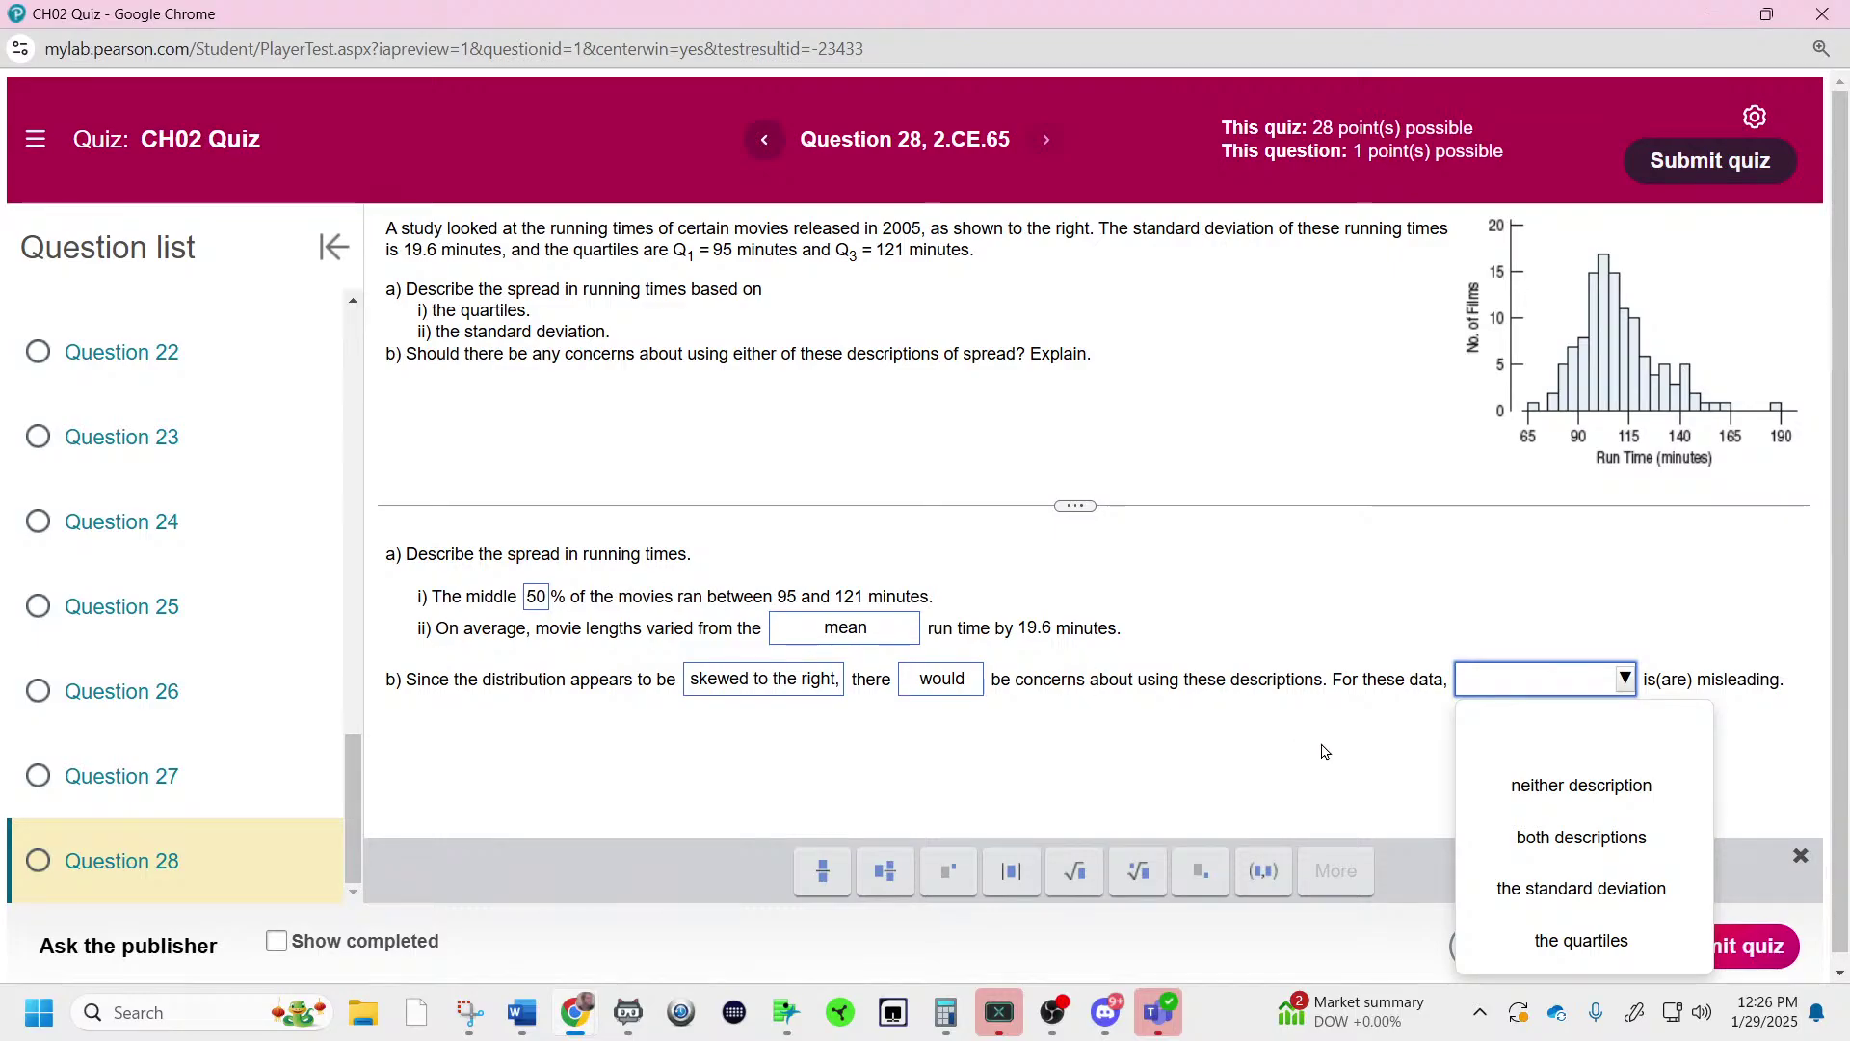
{"action": "left_click", "coordinate": [1554, 893]}
{"action": "left_click", "coordinate": [1566, 950]}
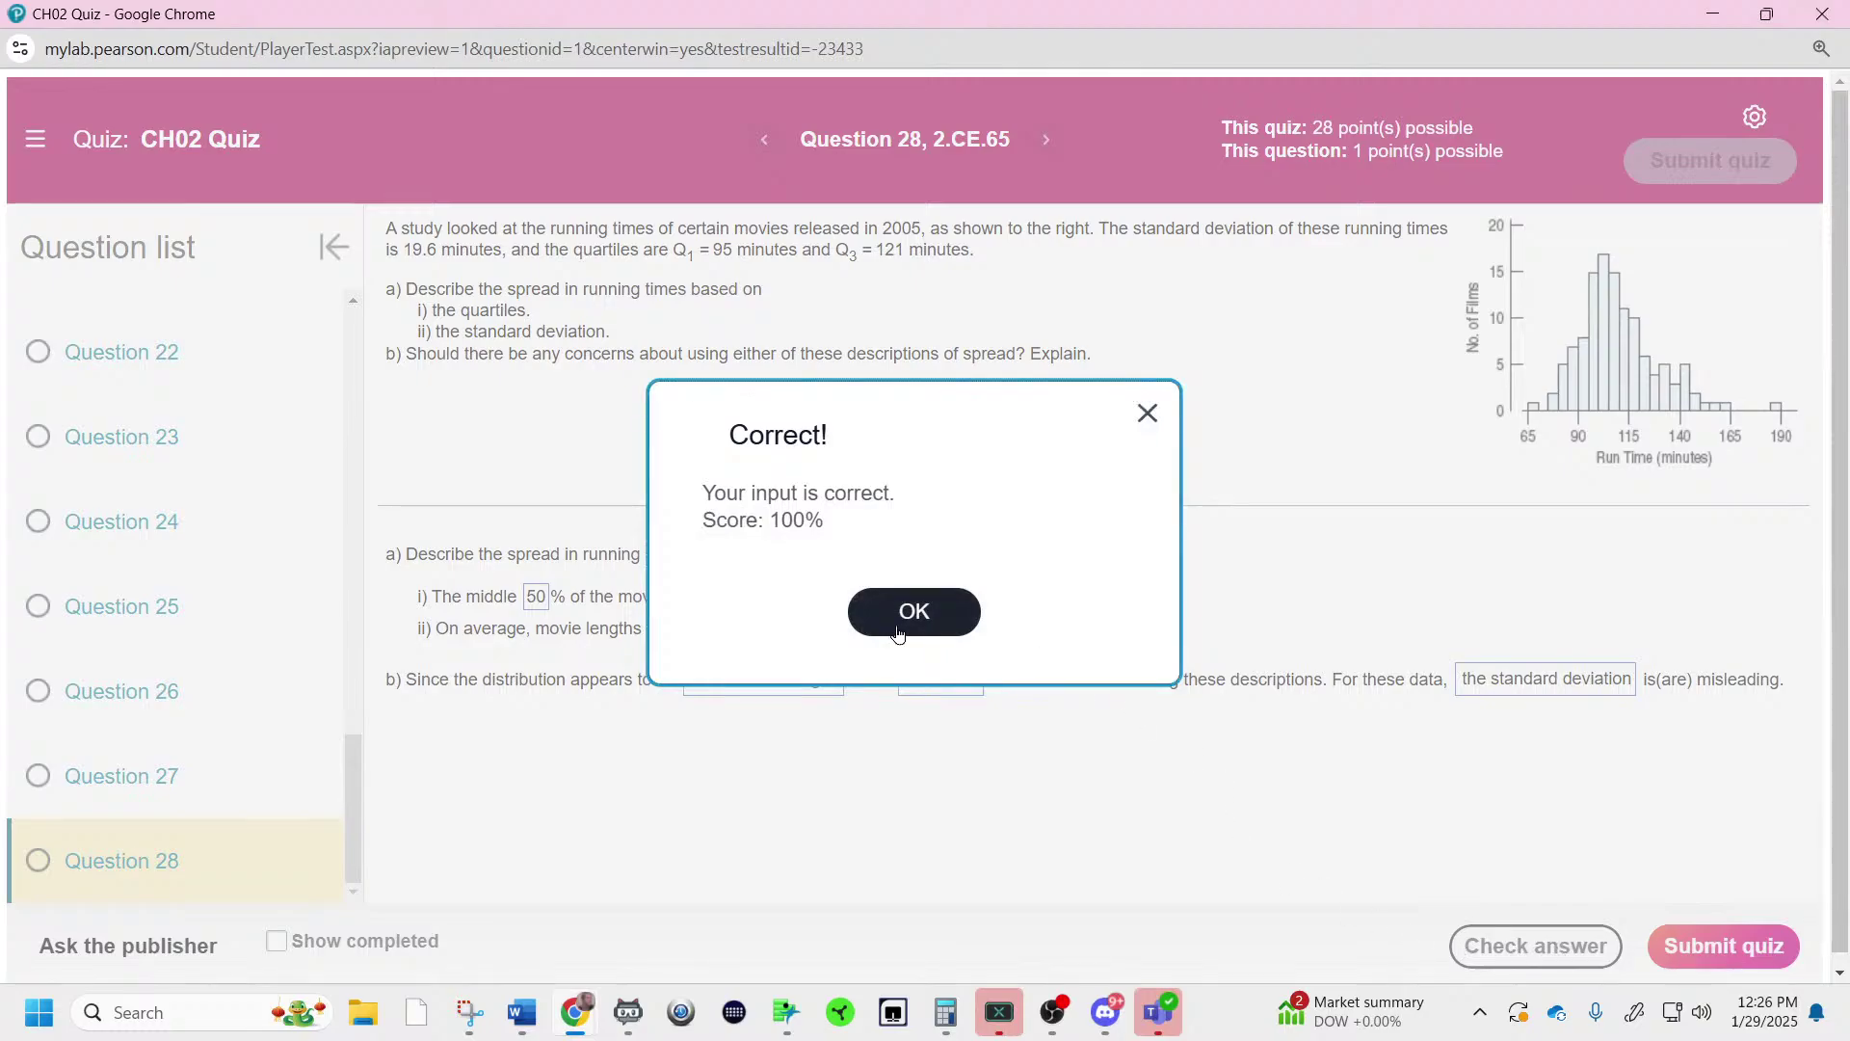
{"action": "left_click", "coordinate": [901, 632]}
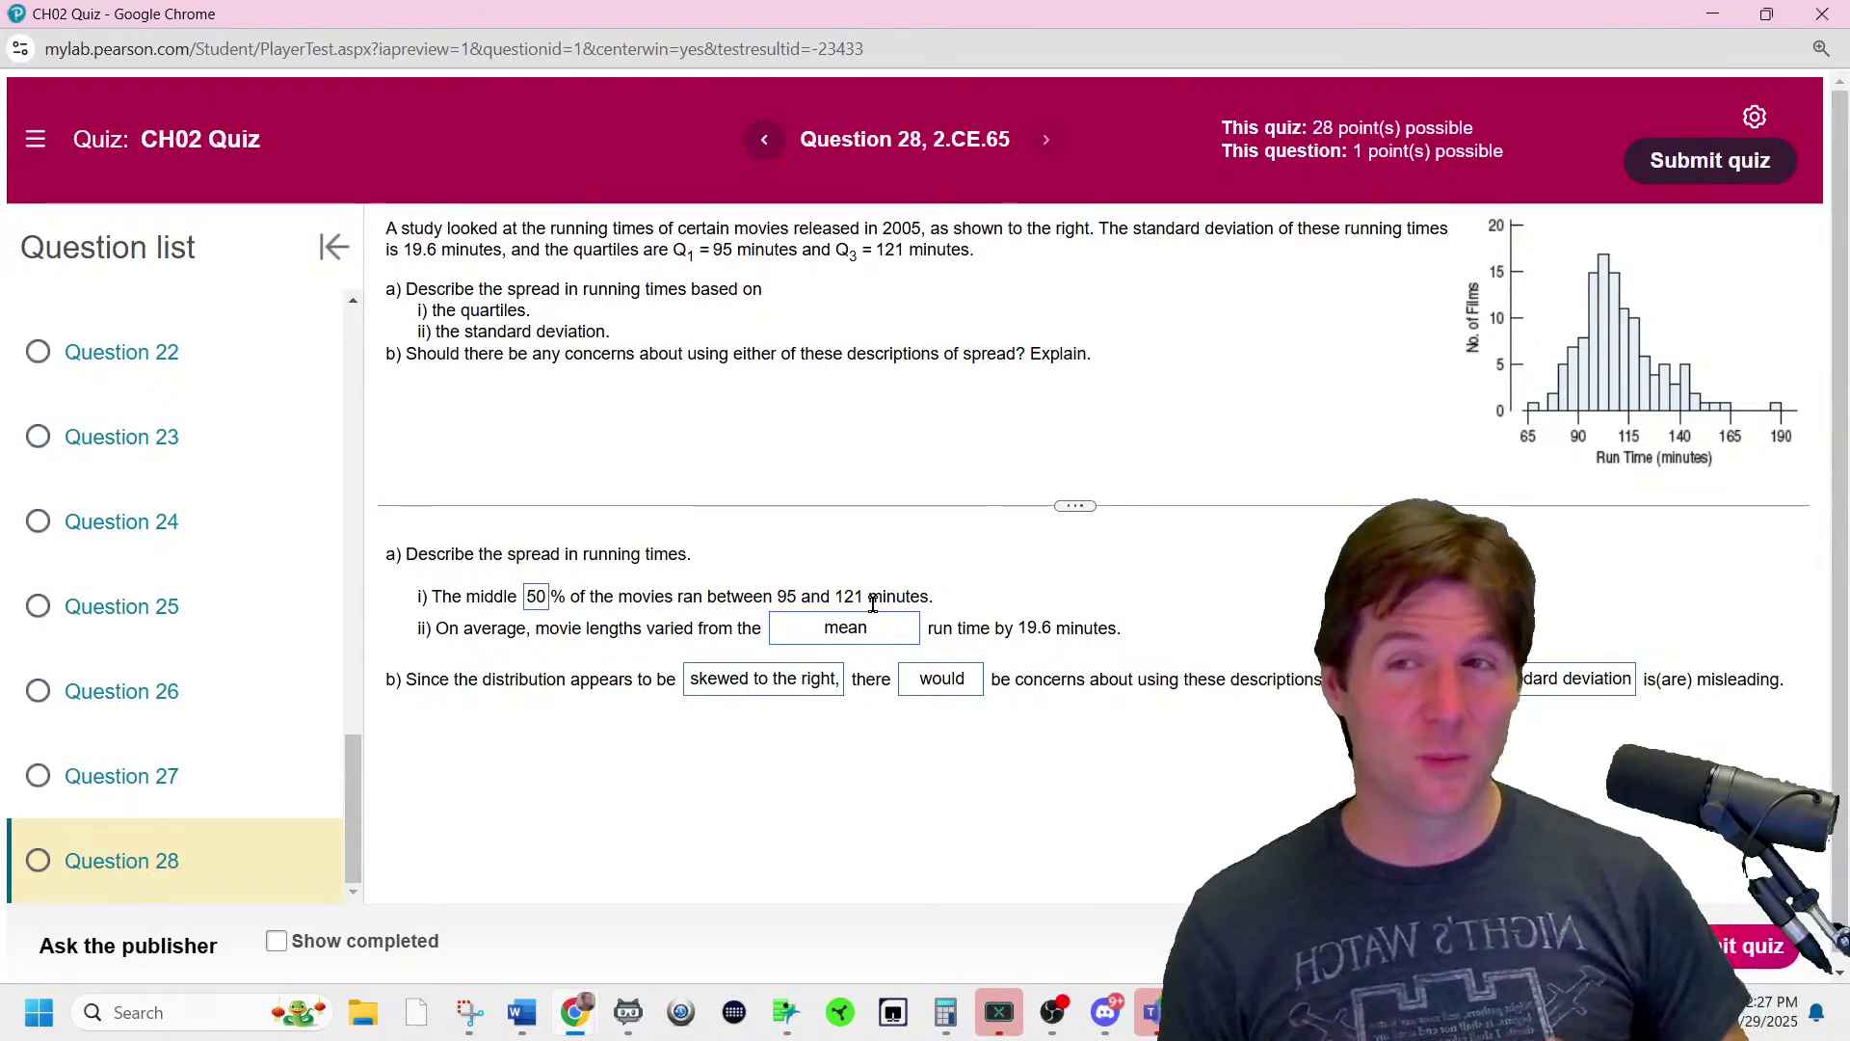
- Bring up the annotated histogram briefly, minimize it, and open Question 27 of the quiz
{"action": "left_click", "coordinate": [450, 1025]}
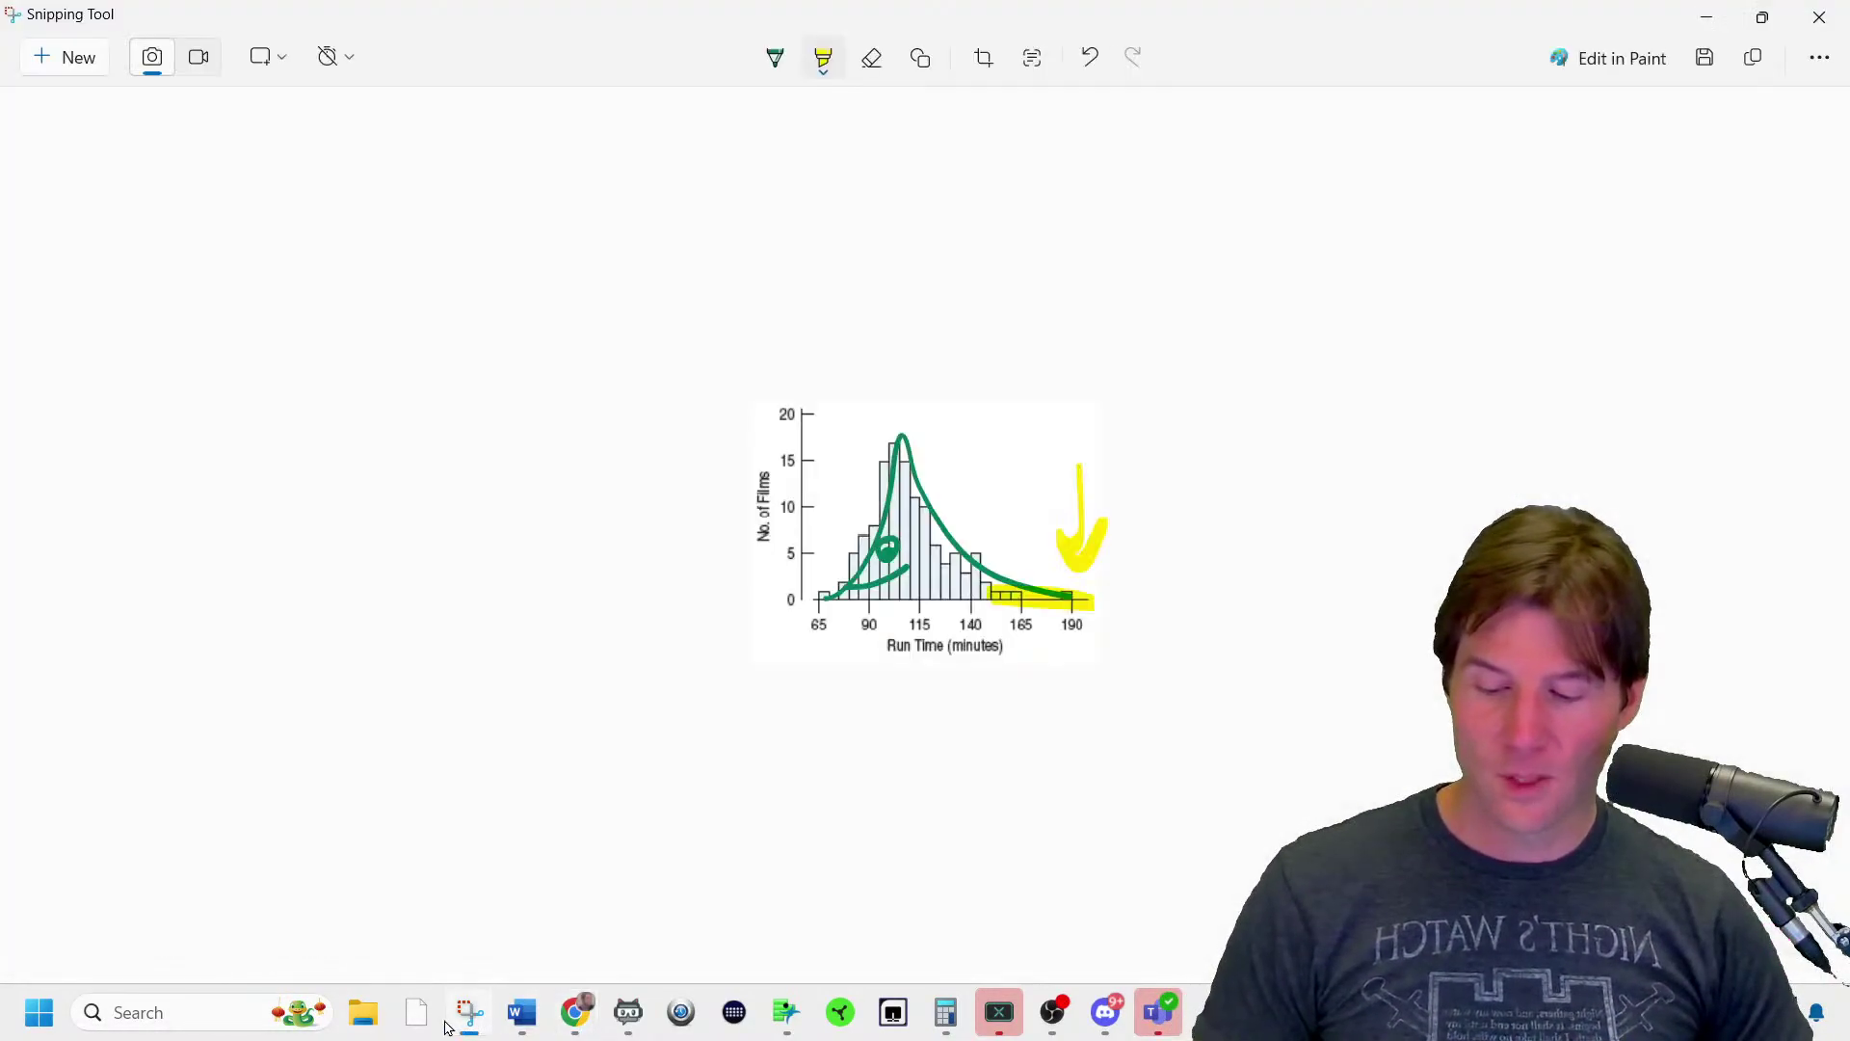
{"action": "left_click", "coordinate": [1707, 17]}
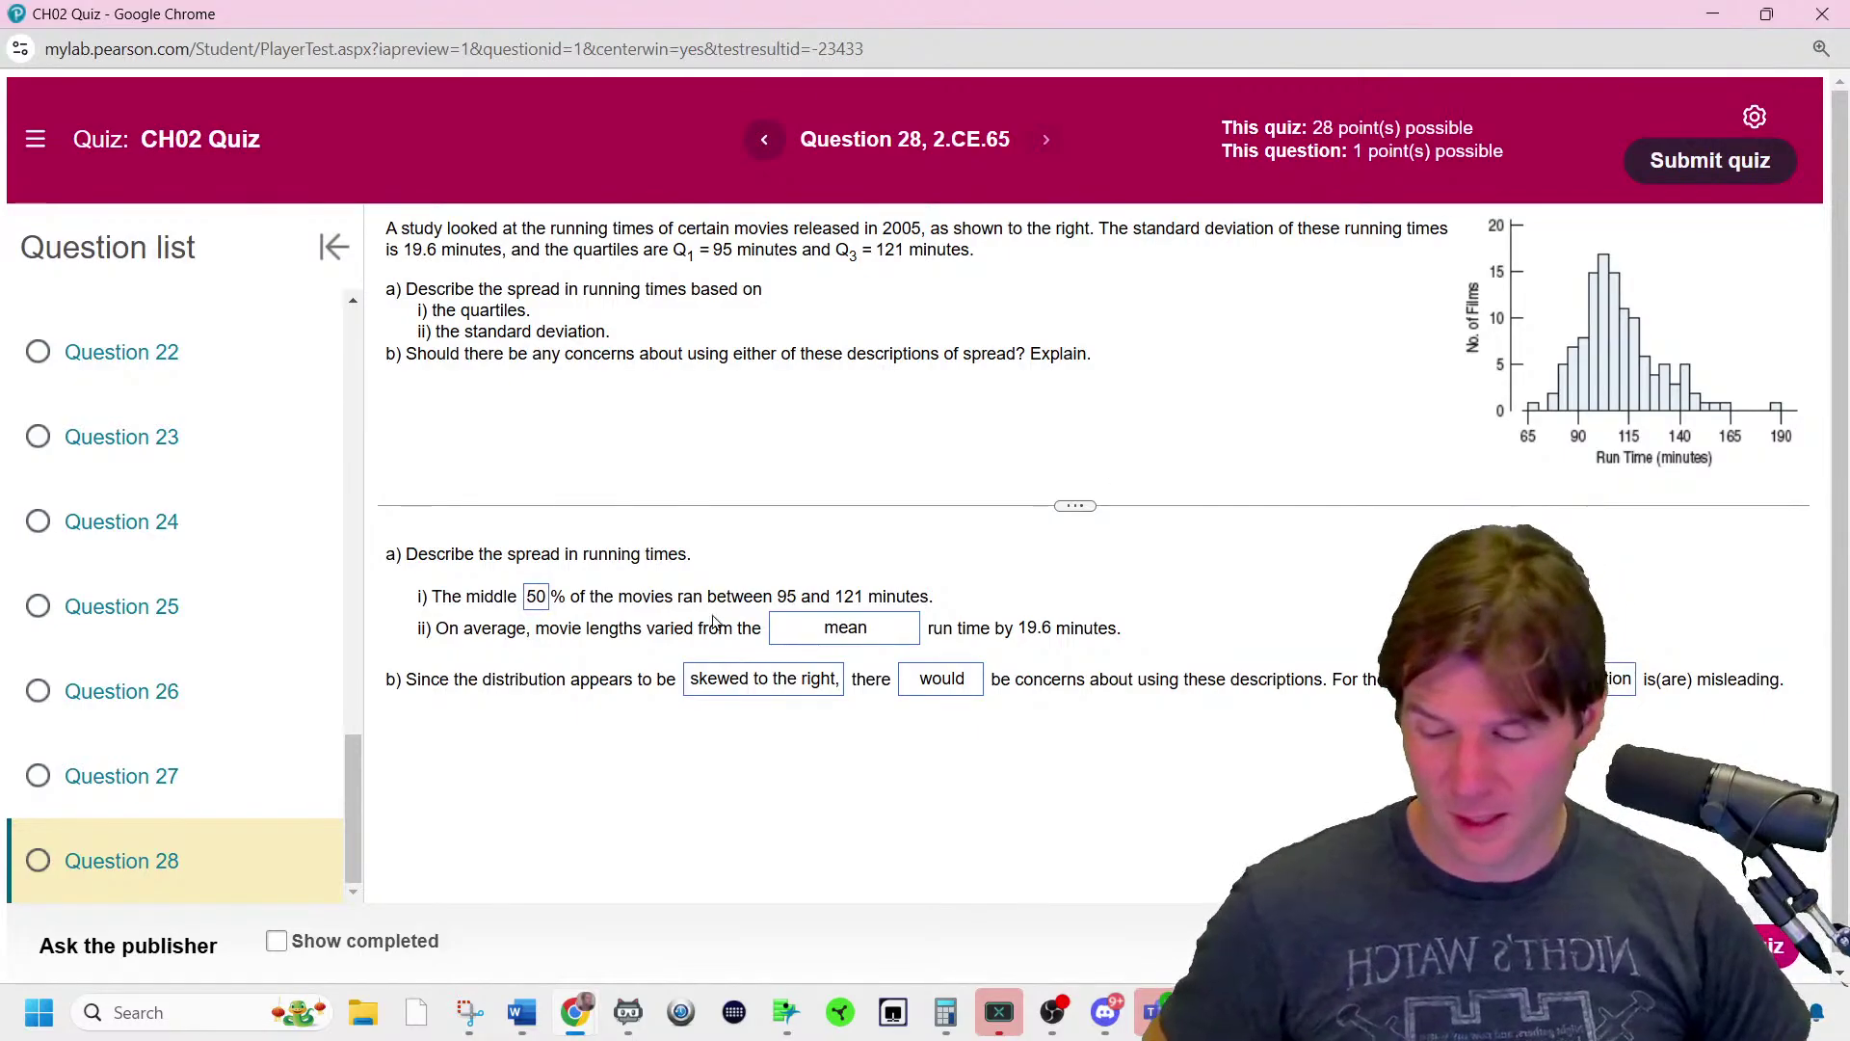
{"action": "left_click", "coordinate": [154, 761]}
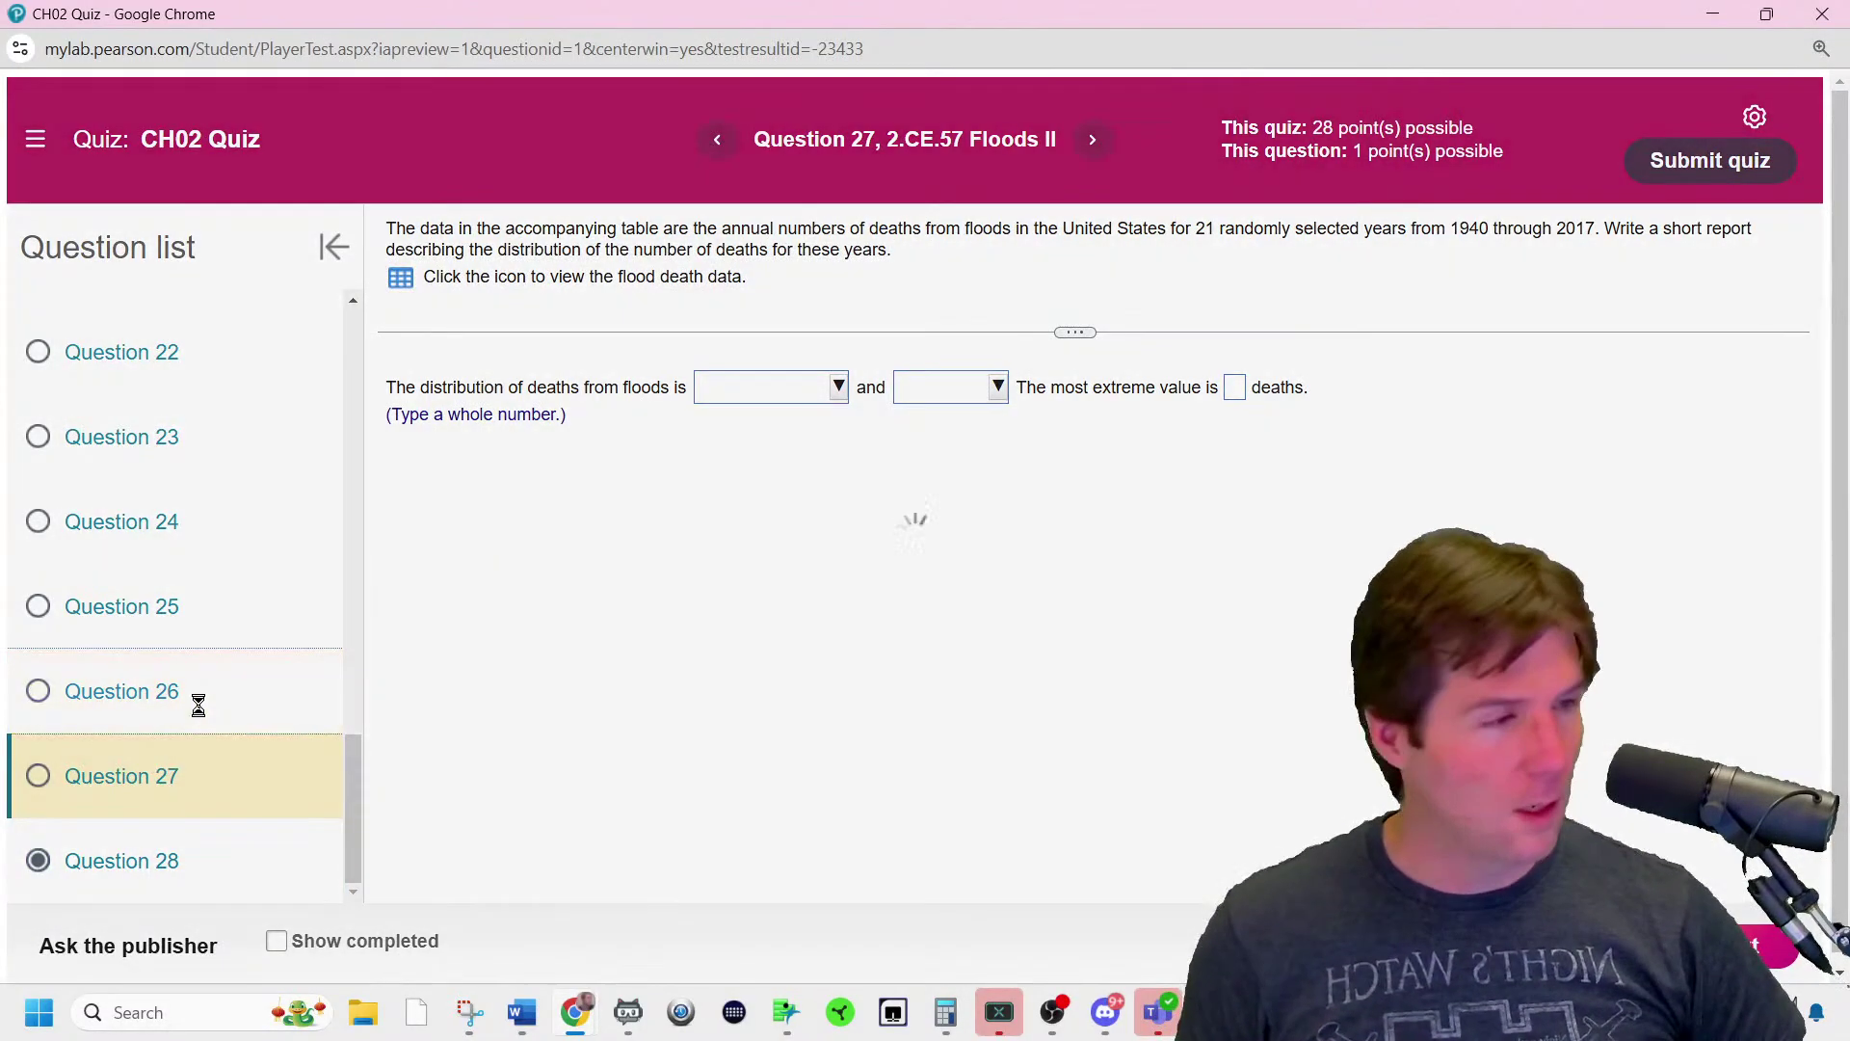
- Open Question 26, view its histogram, and set the distribution's shape as "skewed to the right."
{"action": "left_click", "coordinate": [197, 706]}
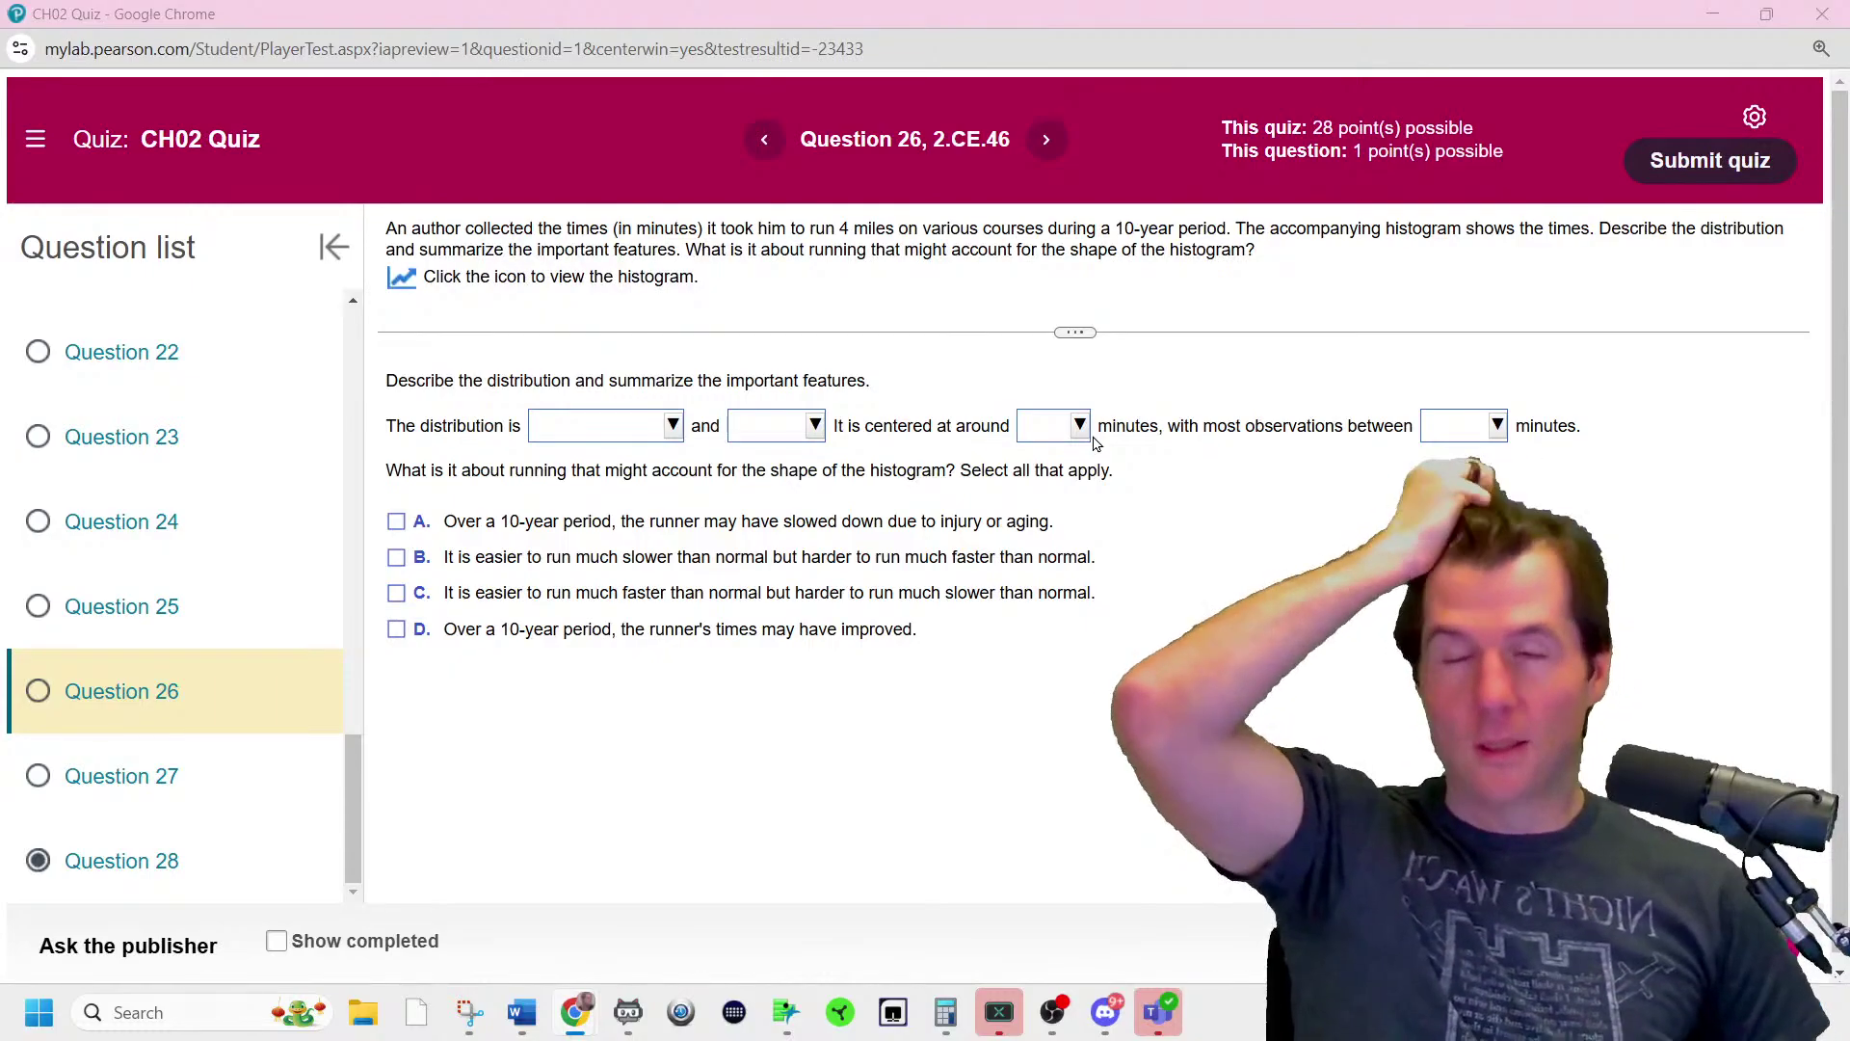
{"action": "left_click", "coordinate": [401, 277]}
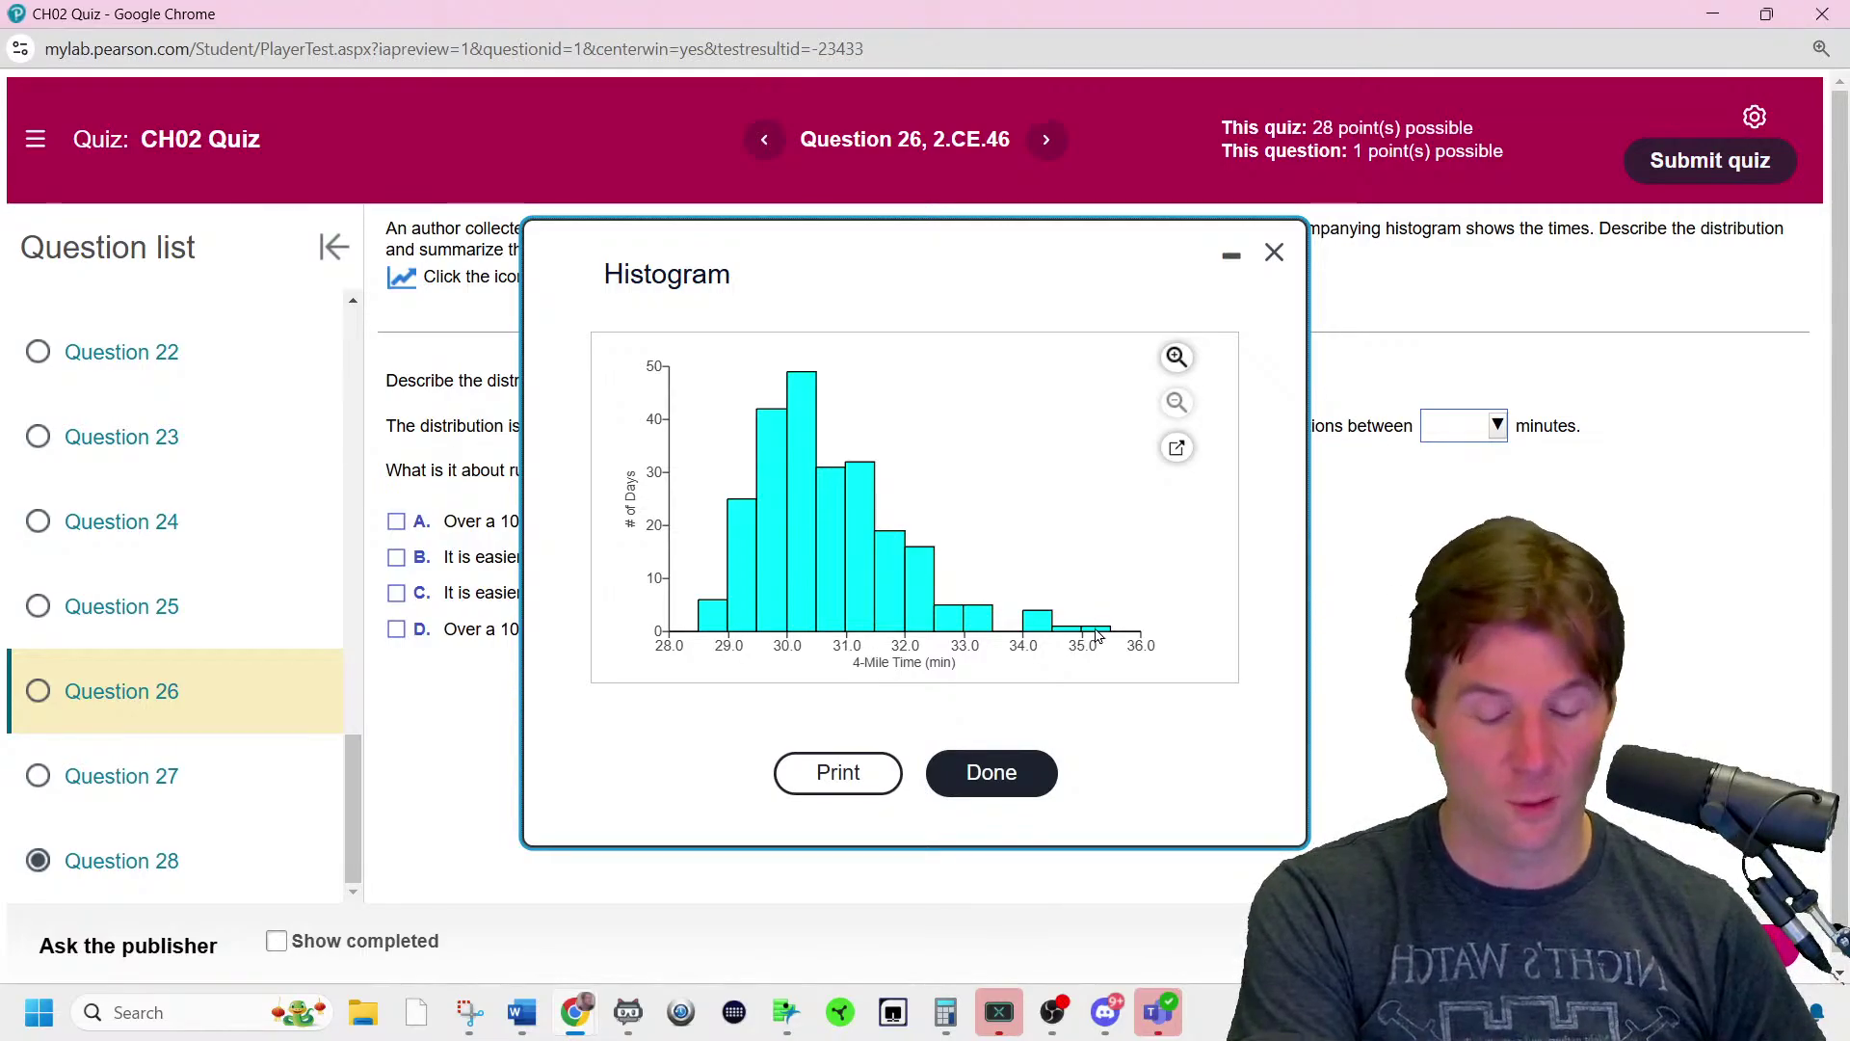
{"action": "left_click", "coordinate": [1275, 253]}
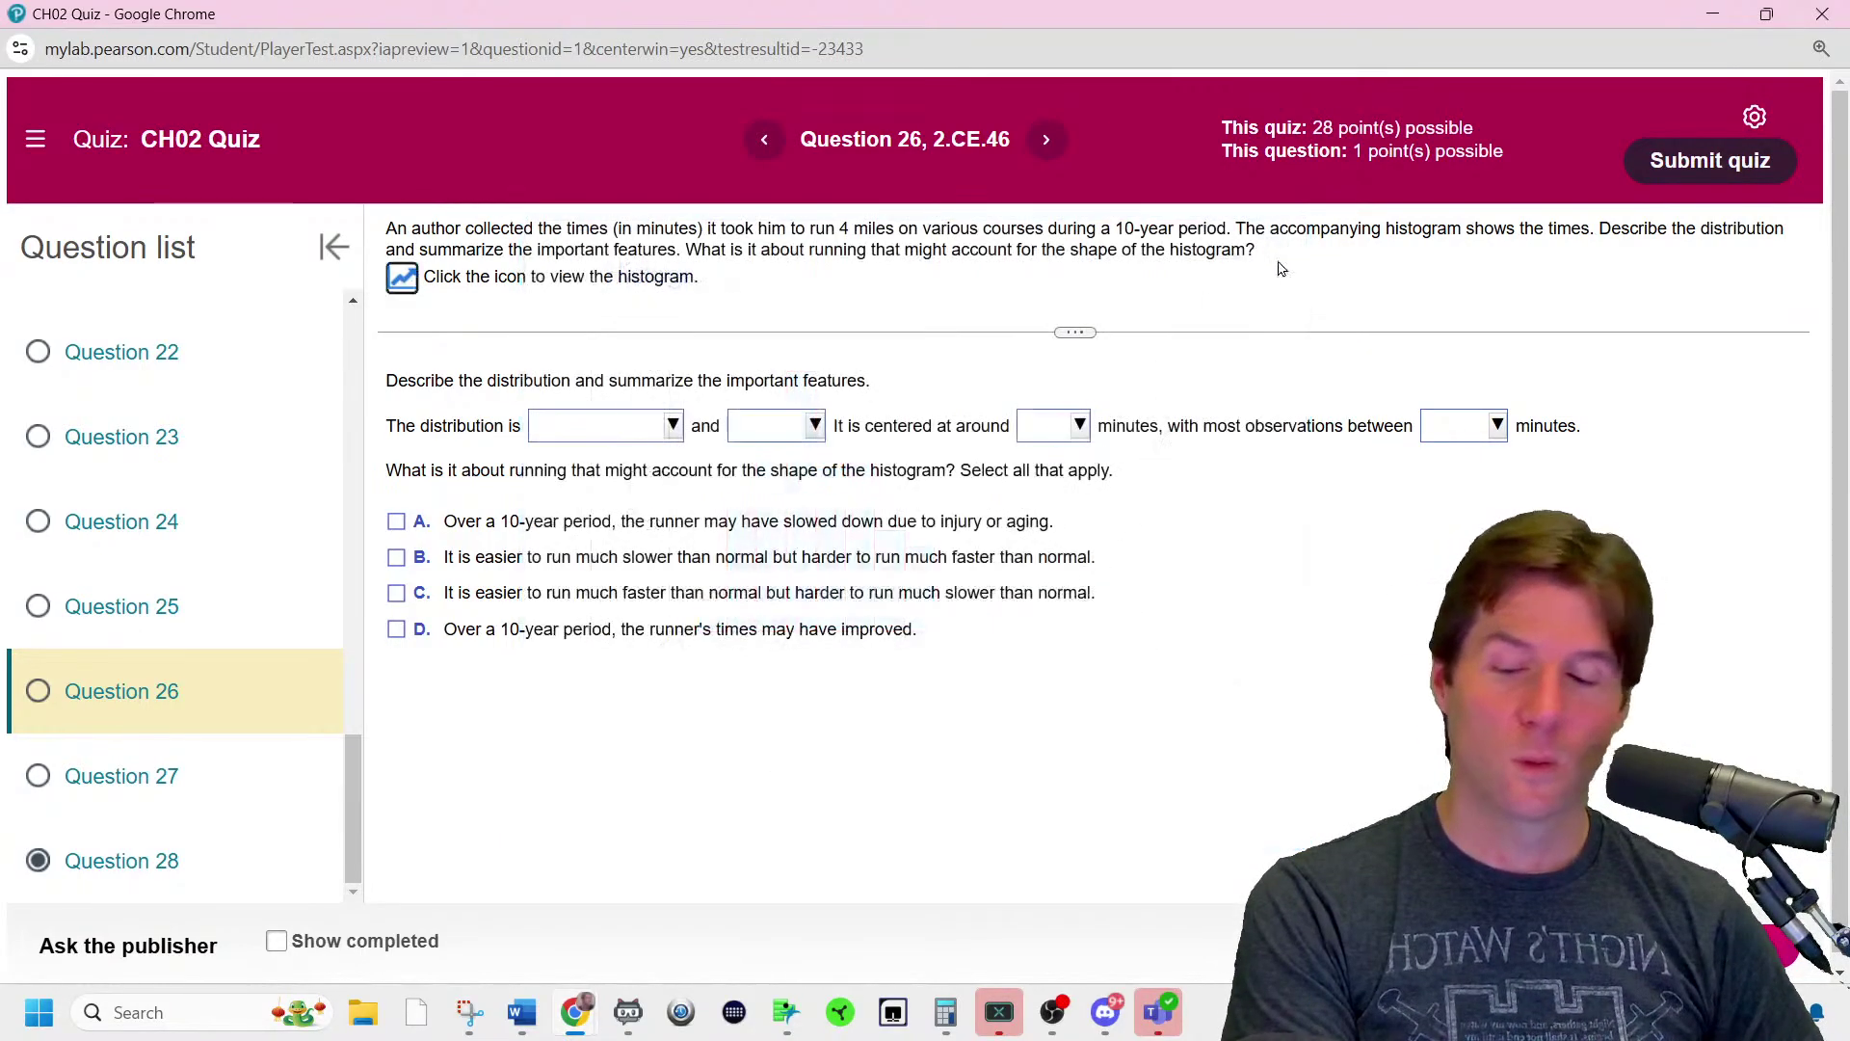
{"action": "left_click", "coordinate": [658, 436]}
{"action": "left_click", "coordinate": [714, 626]}
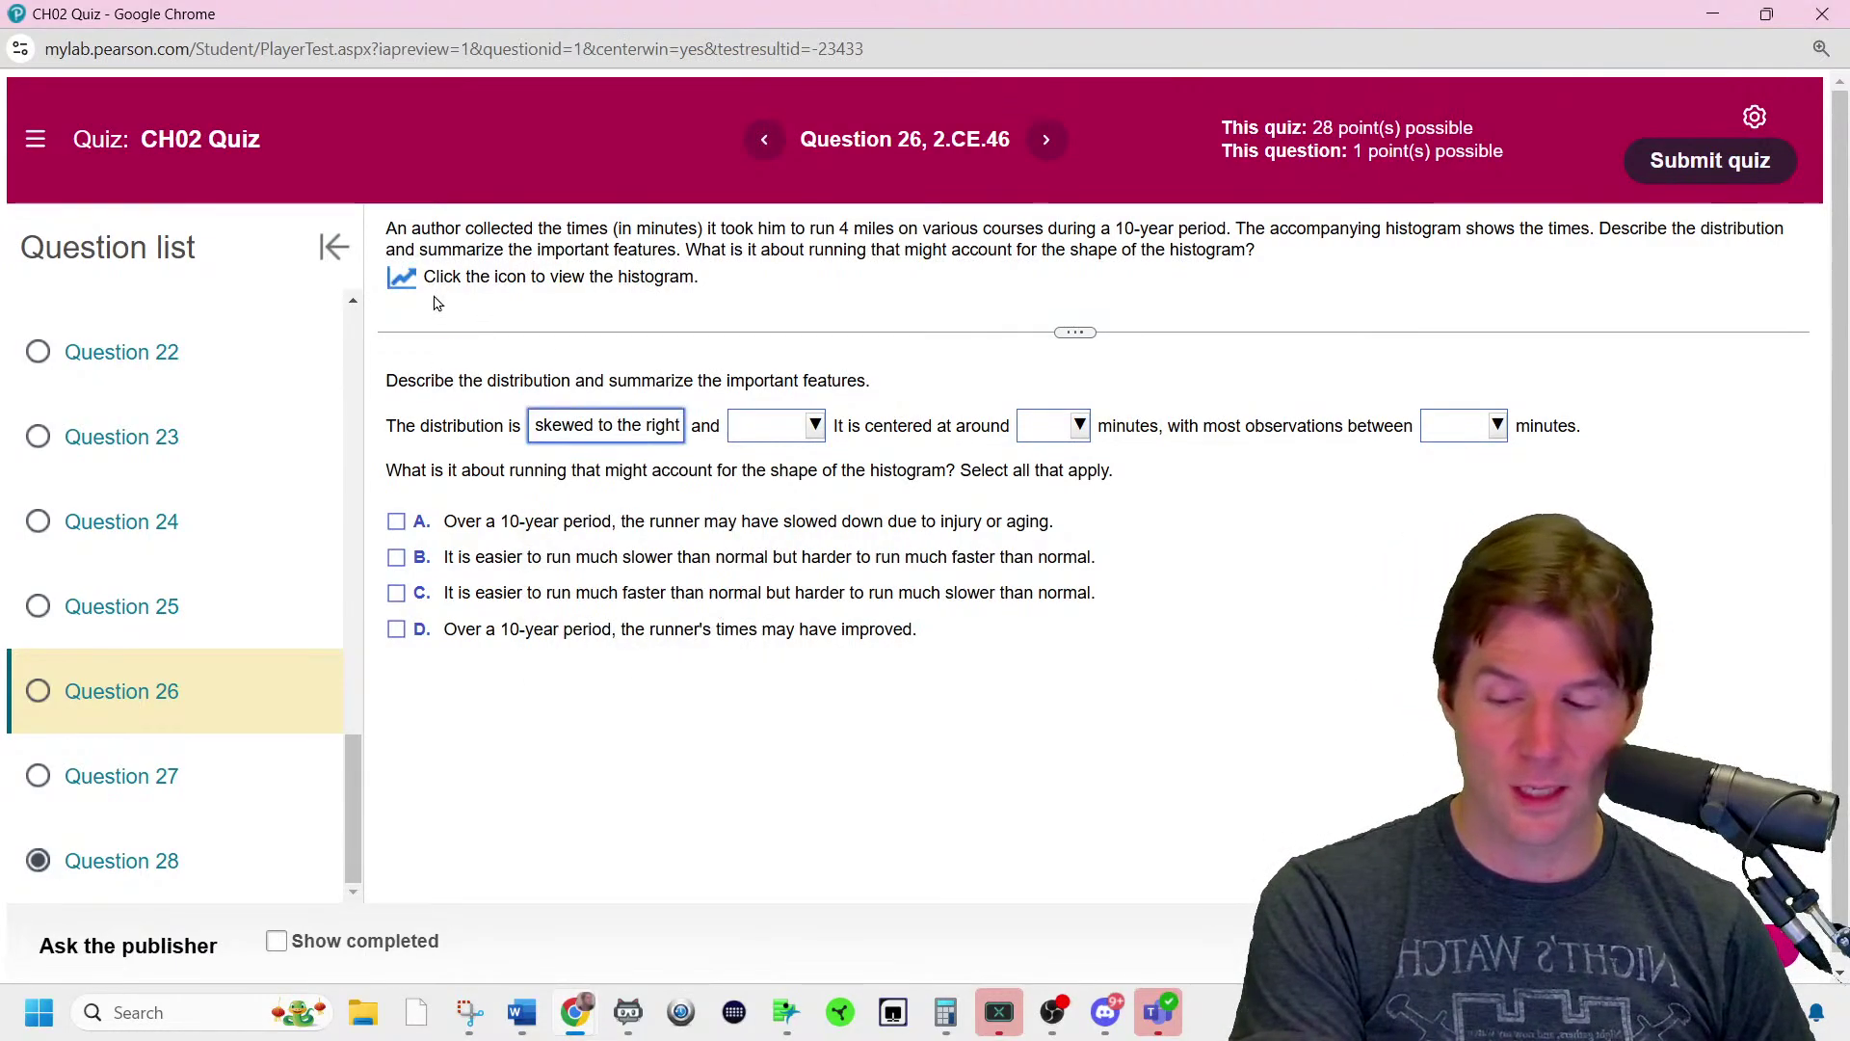
- Reopen the running-times histogram and capture it as a new snip in Snipping Tool, with the pen ready for annotation
{"action": "left_click", "coordinate": [403, 281]}
{"action": "left_click", "coordinate": [471, 1012]}
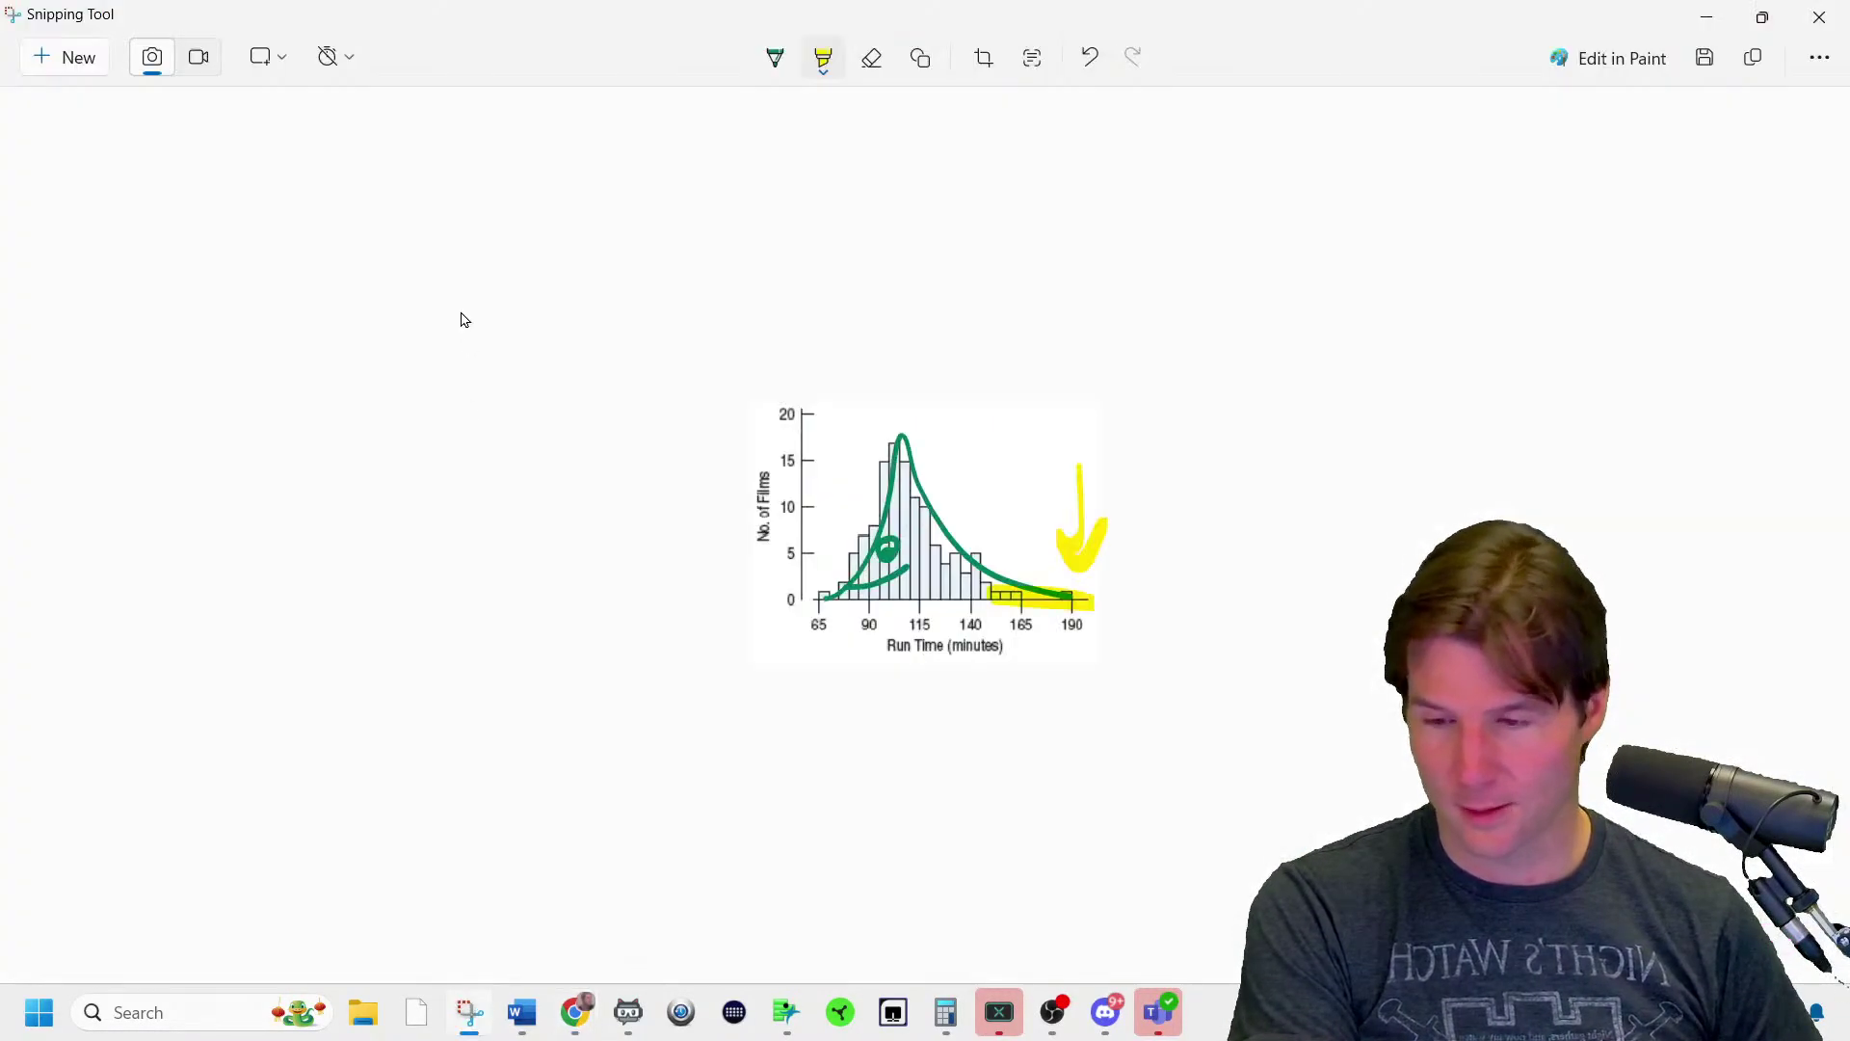
{"action": "left_click", "coordinate": [772, 74]}
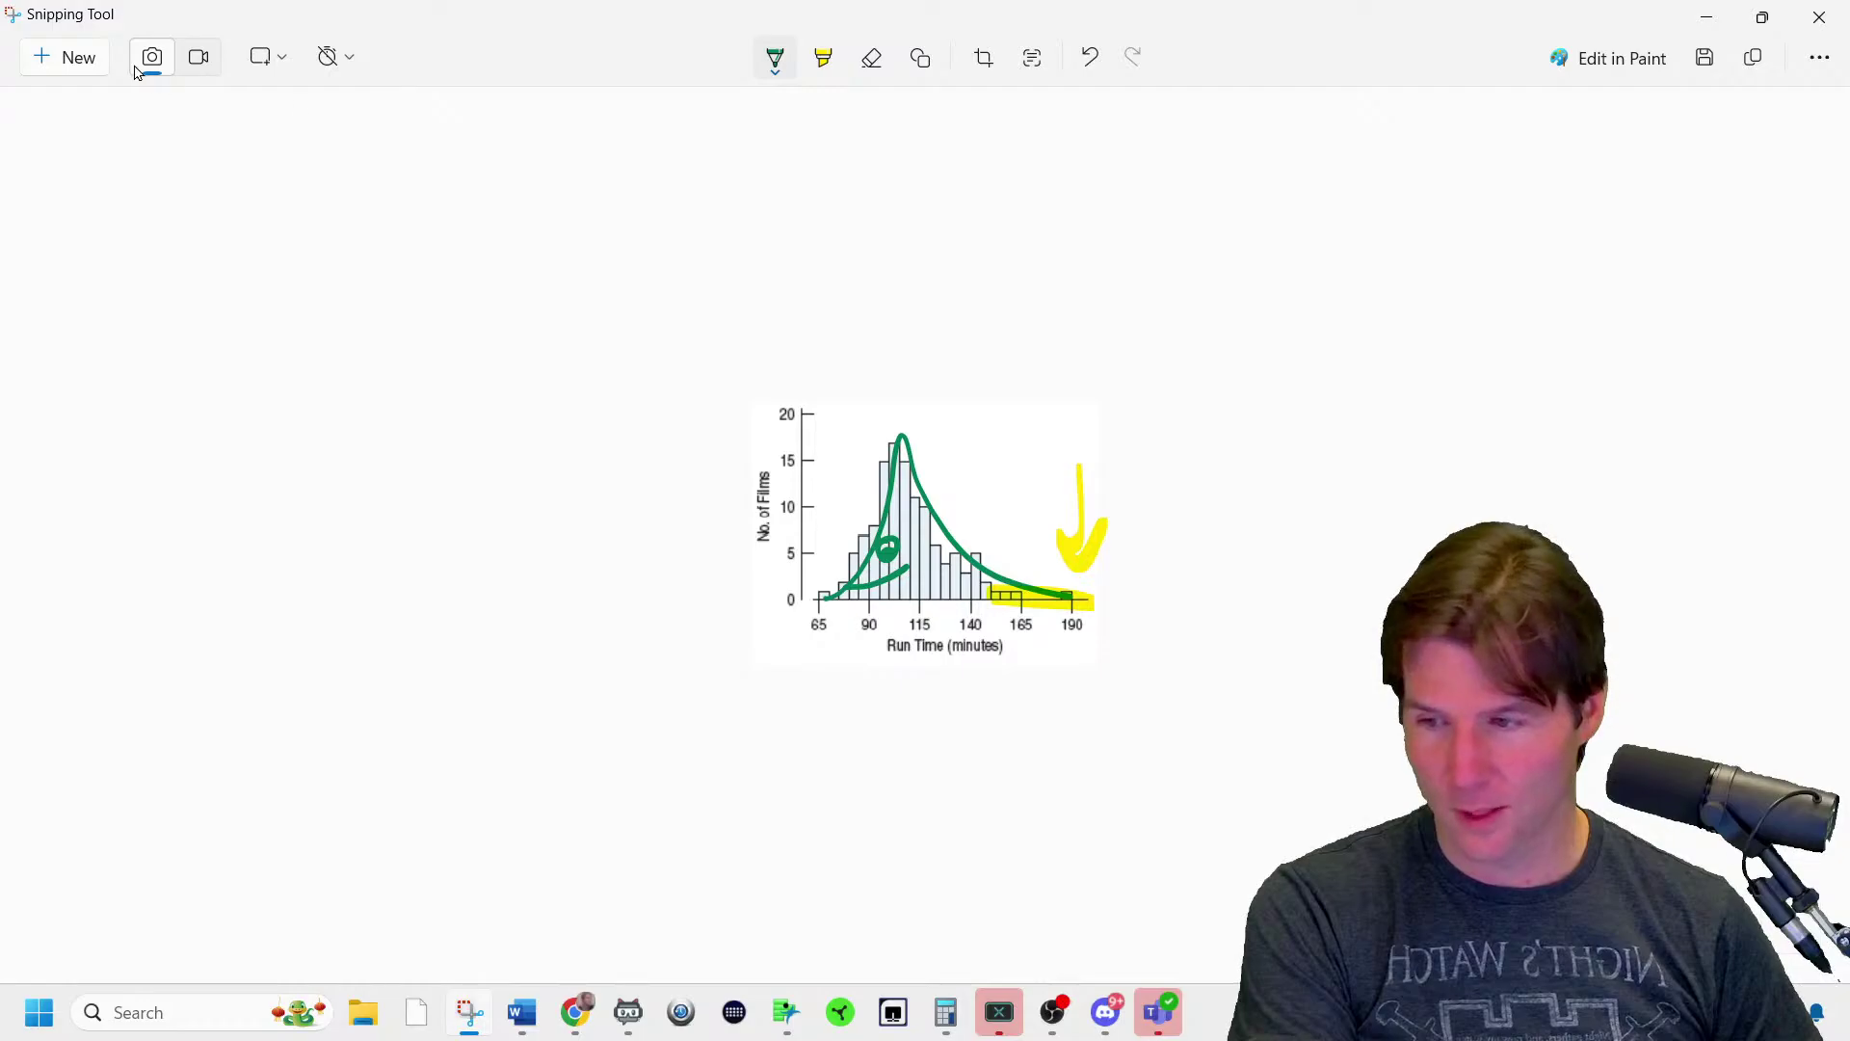
{"action": "left_click", "coordinate": [68, 57]}
{"action": "left_click_drag", "start_coordinate": [612, 352], "coordinate": [1167, 683]}
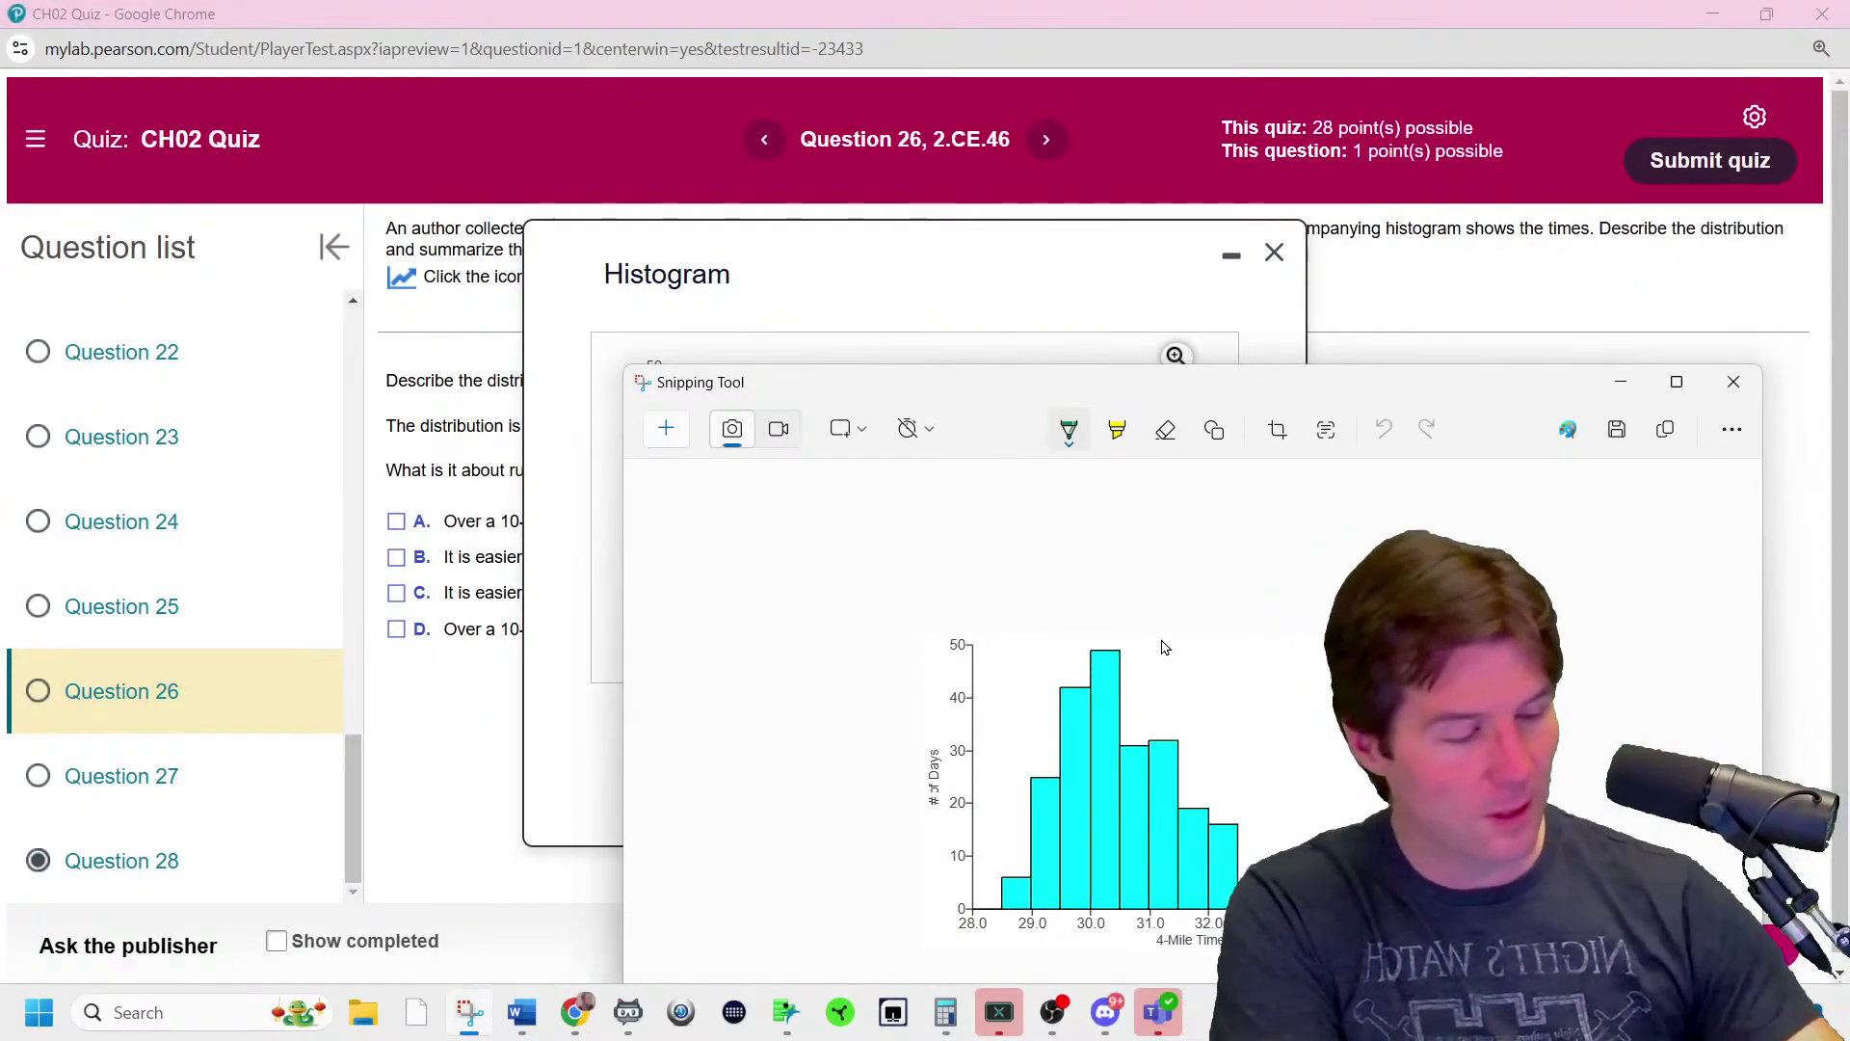
- Trace the captured histogram's shape in green, highlight its long right tail in yellow, and return to the quiz question
{"action": "mouse_move", "coordinate": [991, 904]}
{"action": "left_mouse_down"}
{"action": "mouse_move", "coordinate": [1006, 873]}
{"action": "mouse_move", "coordinate": [1449, 875]}
{"action": "left_mouse_up"}
{"action": "mouse_move", "coordinate": [1024, 863]}
{"action": "left_mouse_down"}
{"action": "mouse_move", "coordinate": [1079, 865]}
{"action": "mouse_move", "coordinate": [1052, 761]}
{"action": "mouse_move", "coordinate": [1130, 831]}
{"action": "mouse_move", "coordinate": [1061, 824]}
{"action": "mouse_move", "coordinate": [1072, 839]}
{"action": "left_mouse_up"}
{"action": "left_click", "coordinate": [1117, 429]}
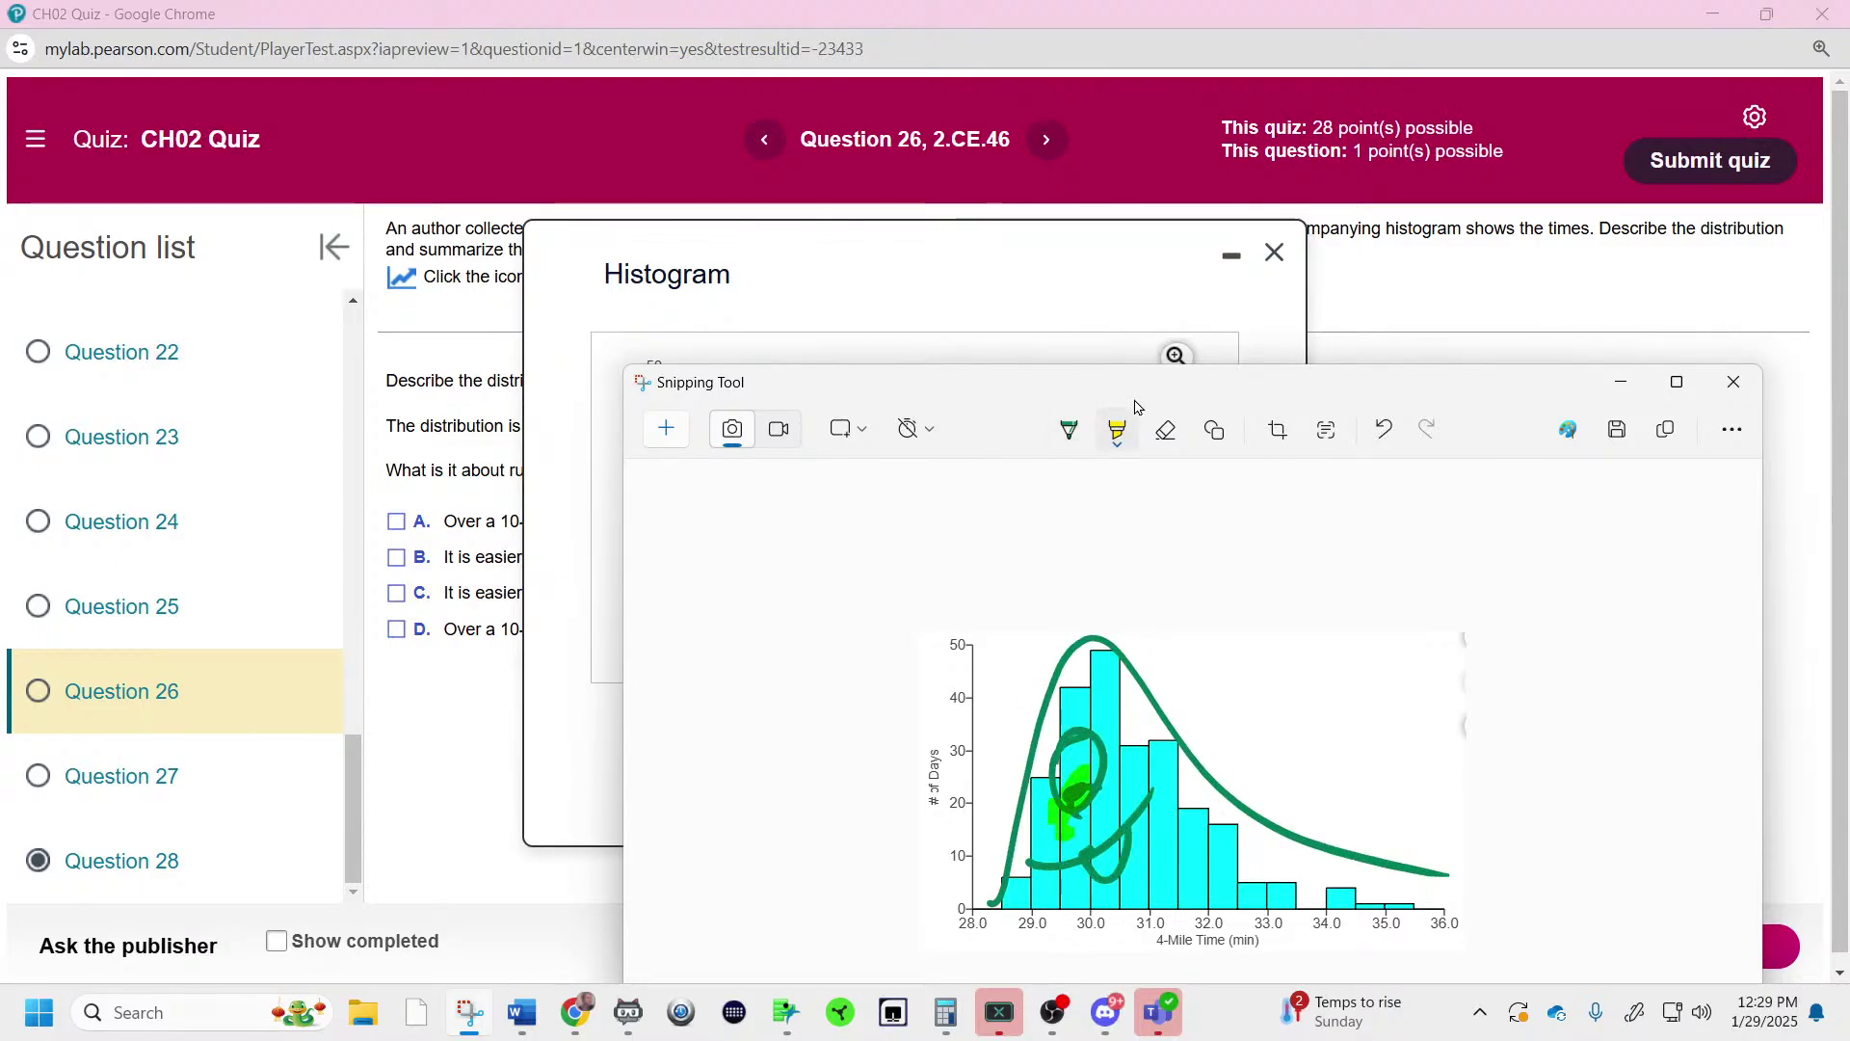
{"action": "left_click_drag", "start_coordinate": [1328, 893], "coordinate": [1520, 933]}
{"action": "left_click_drag", "start_coordinate": [1214, 911], "coordinate": [1586, 852]}
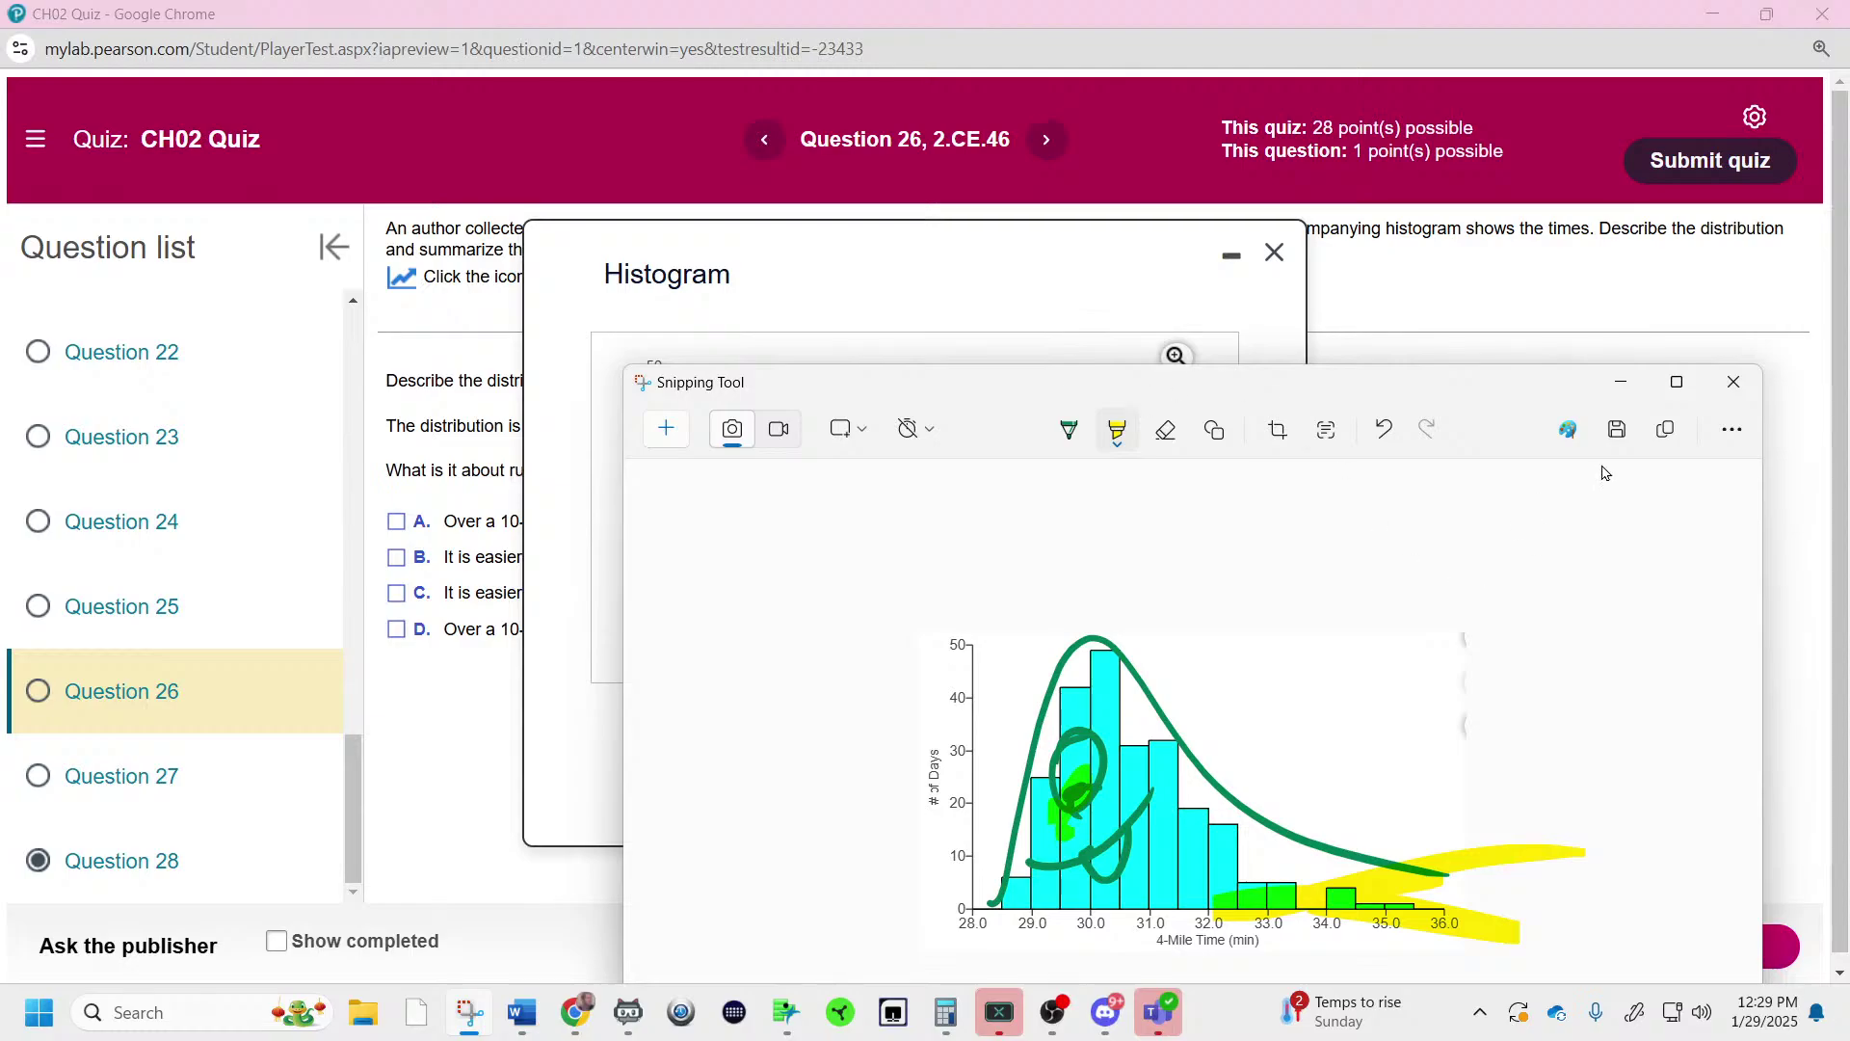
{"action": "left_click", "coordinate": [1621, 382]}
{"action": "left_click", "coordinate": [1273, 253]}
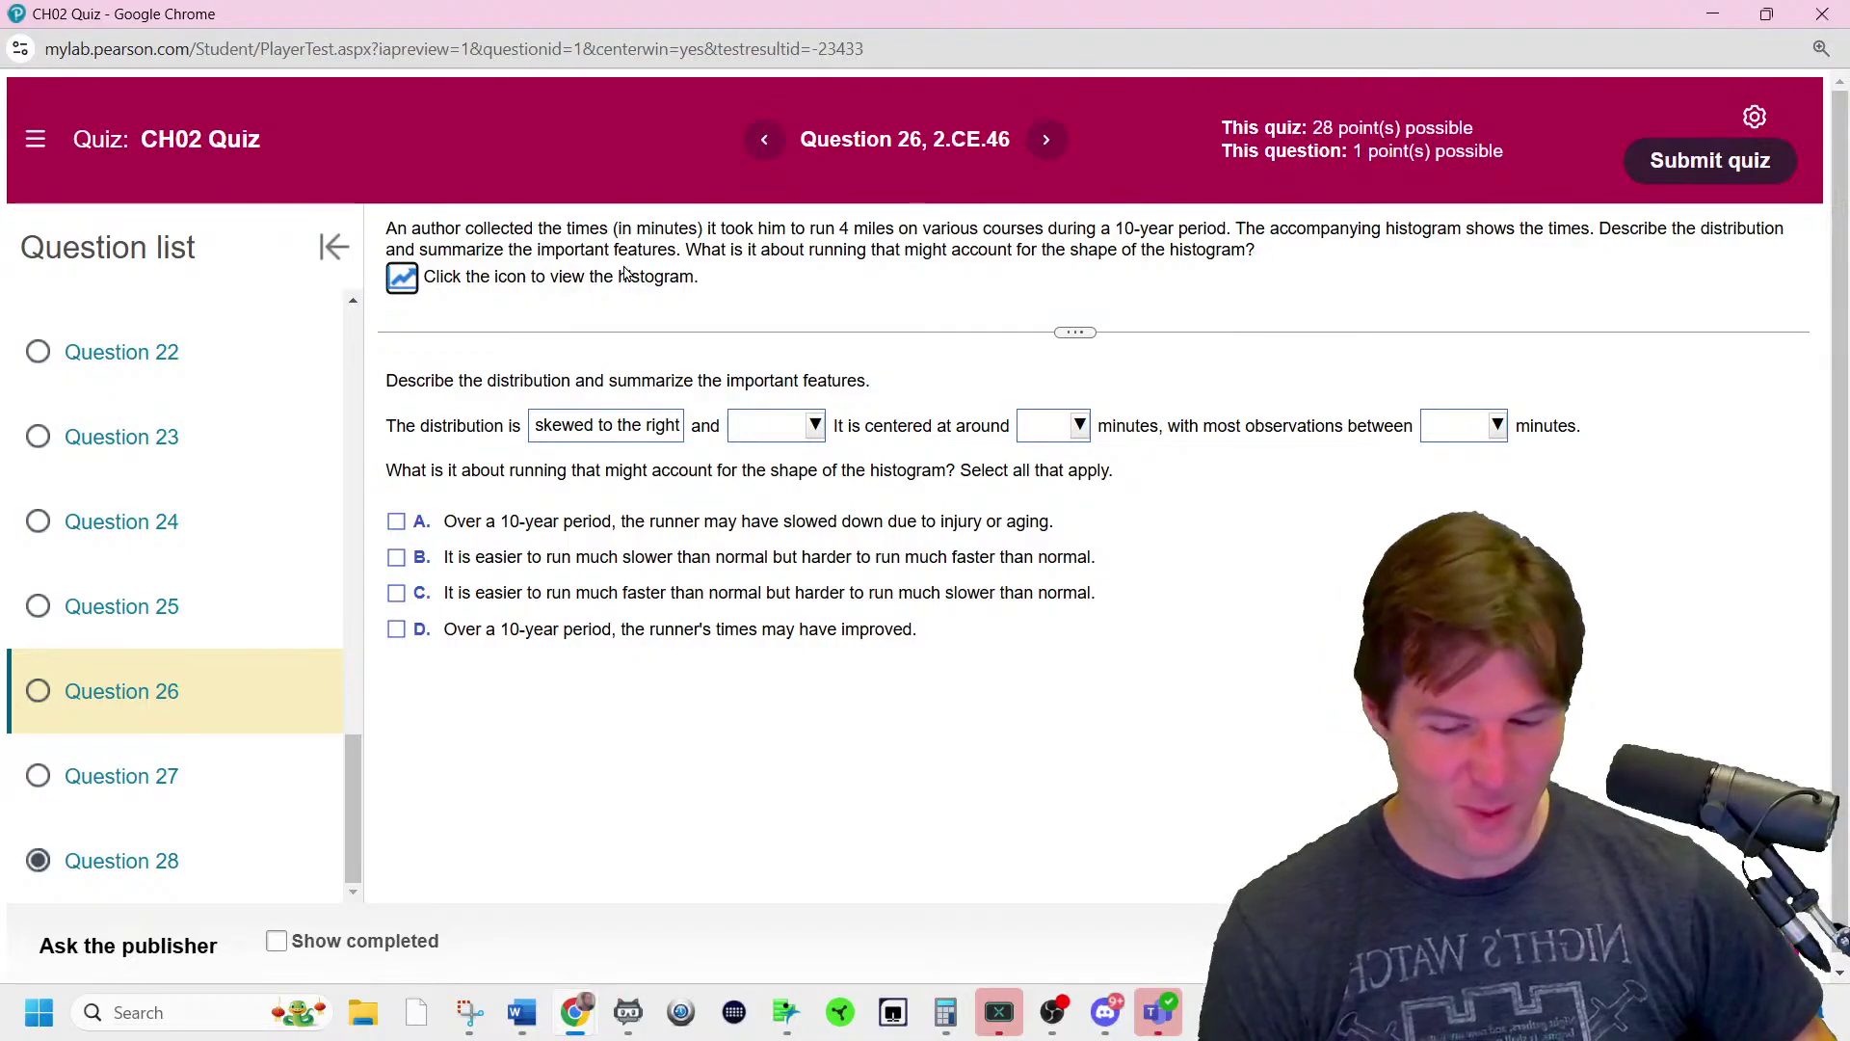
- Describe the distribution as "unimodal." and look at the histogram to judge where it is centered
{"action": "left_click", "coordinate": [811, 436]}
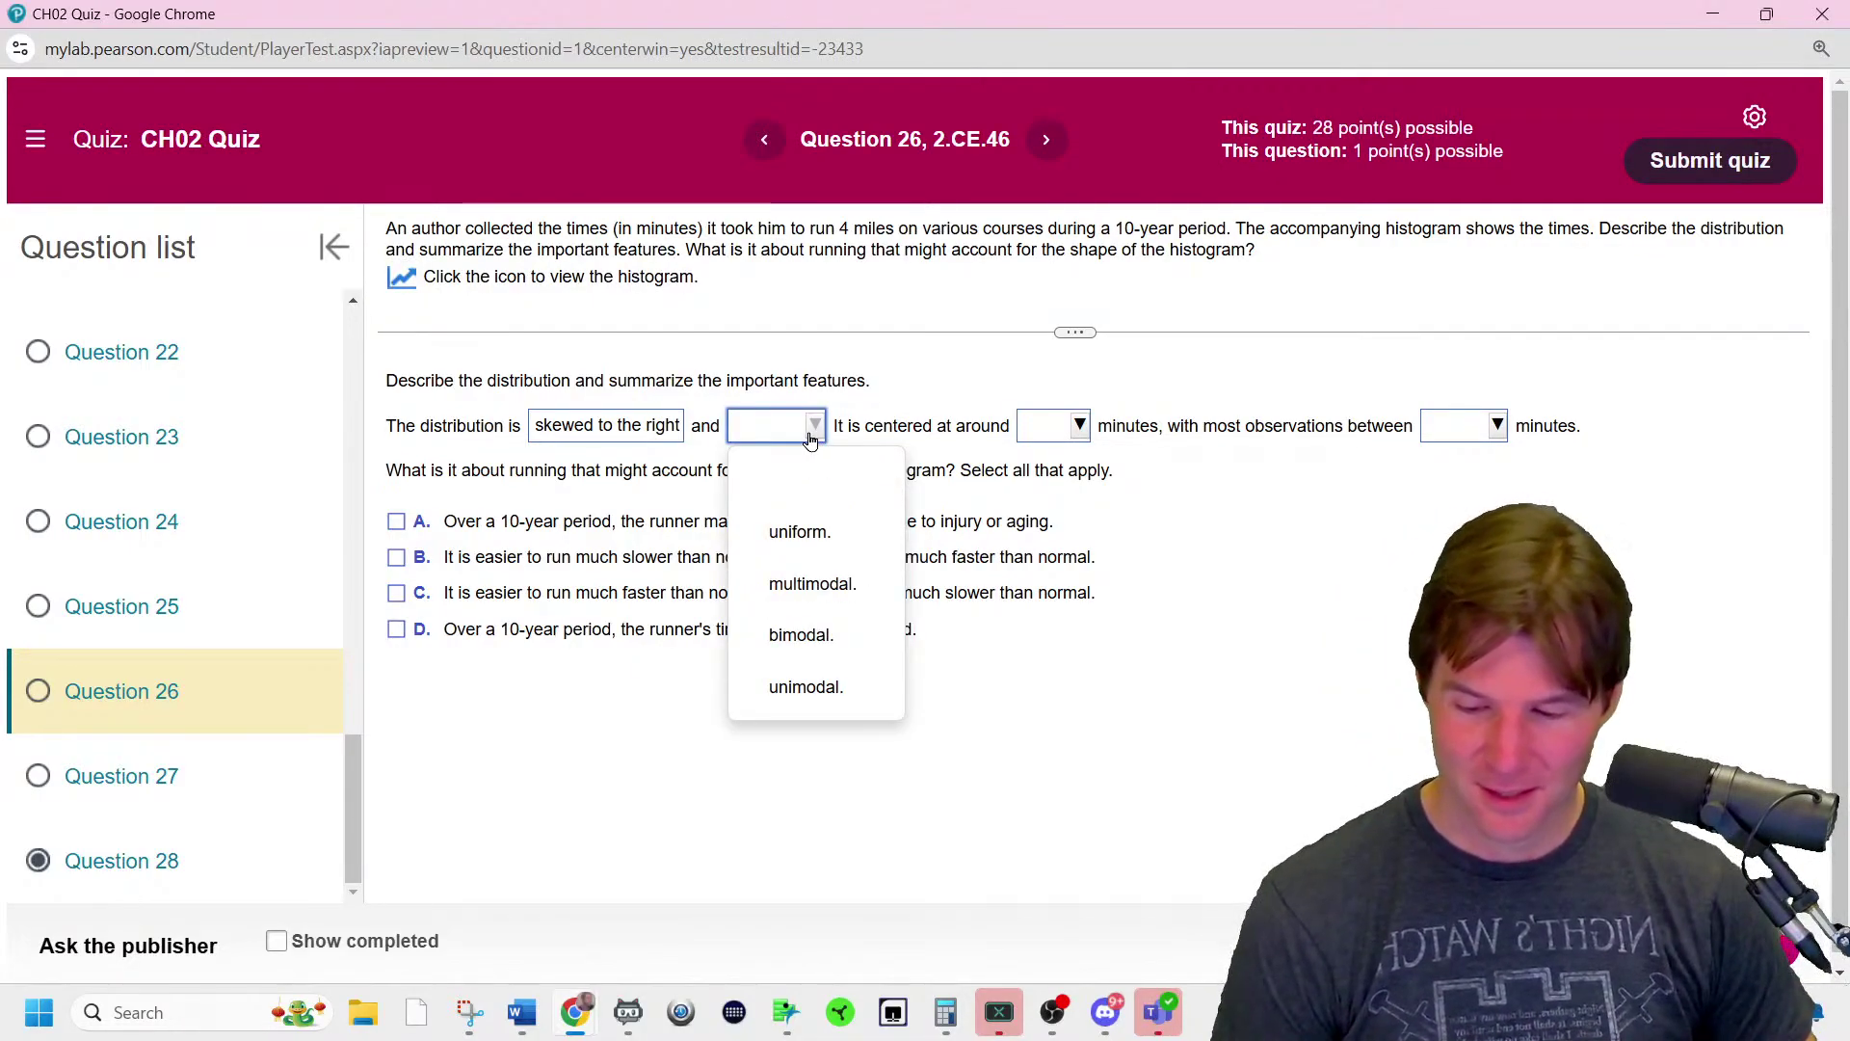
{"action": "left_click", "coordinate": [836, 689]}
{"action": "left_click", "coordinate": [1036, 429]}
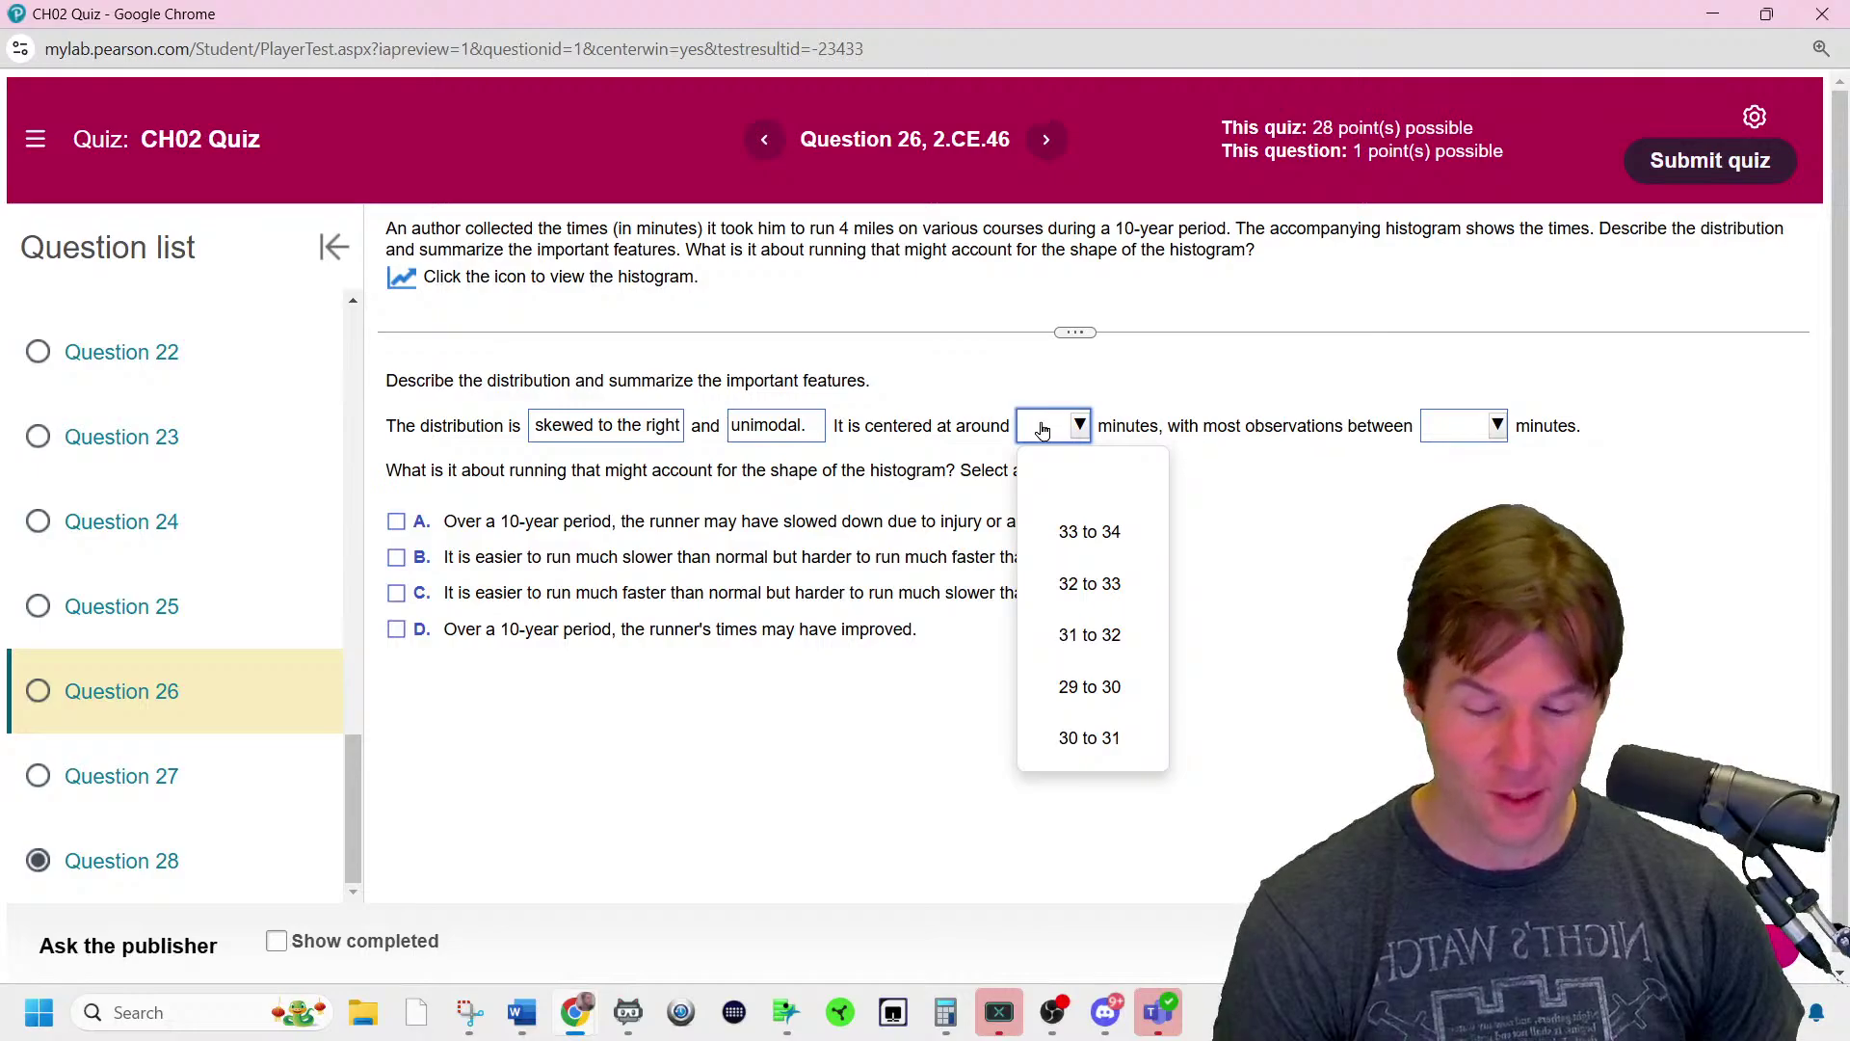
{"action": "left_click_drag", "start_coordinate": [948, 419], "coordinate": [409, 280]}
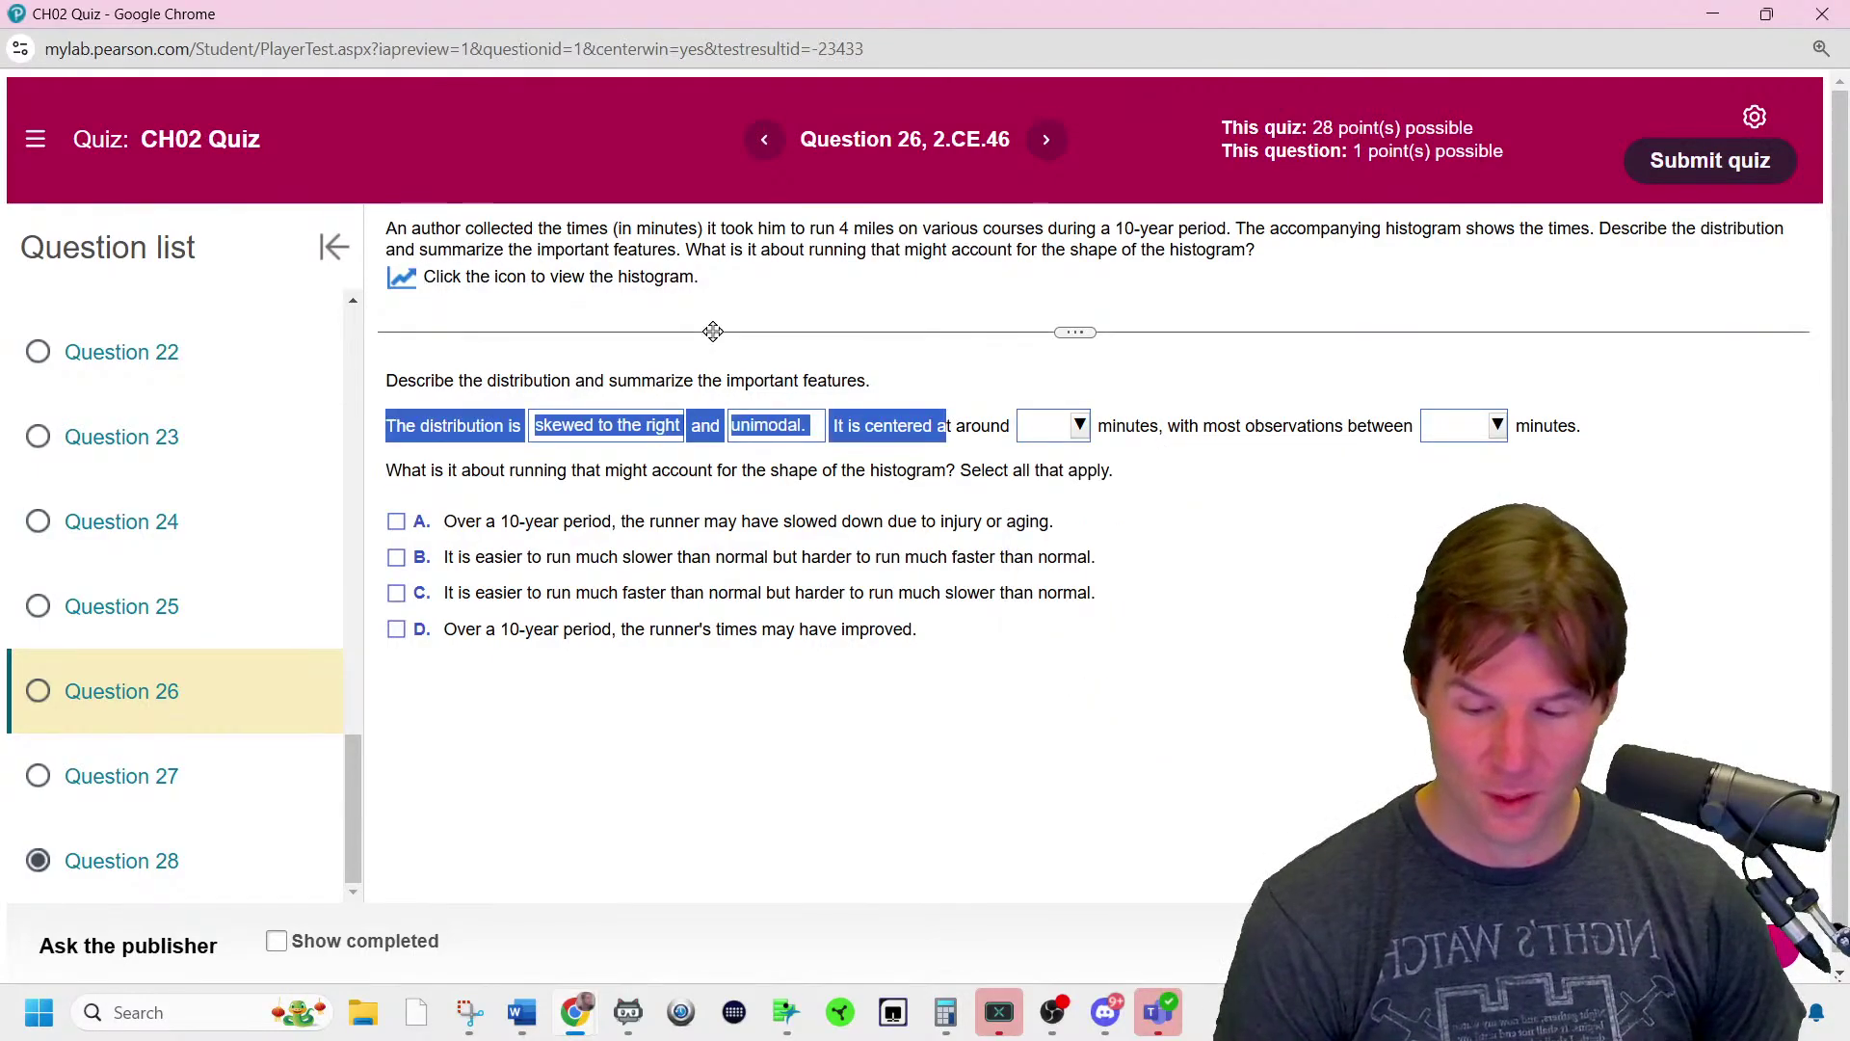
{"action": "left_click", "coordinate": [405, 270]}
{"action": "left_click", "coordinate": [403, 276]}
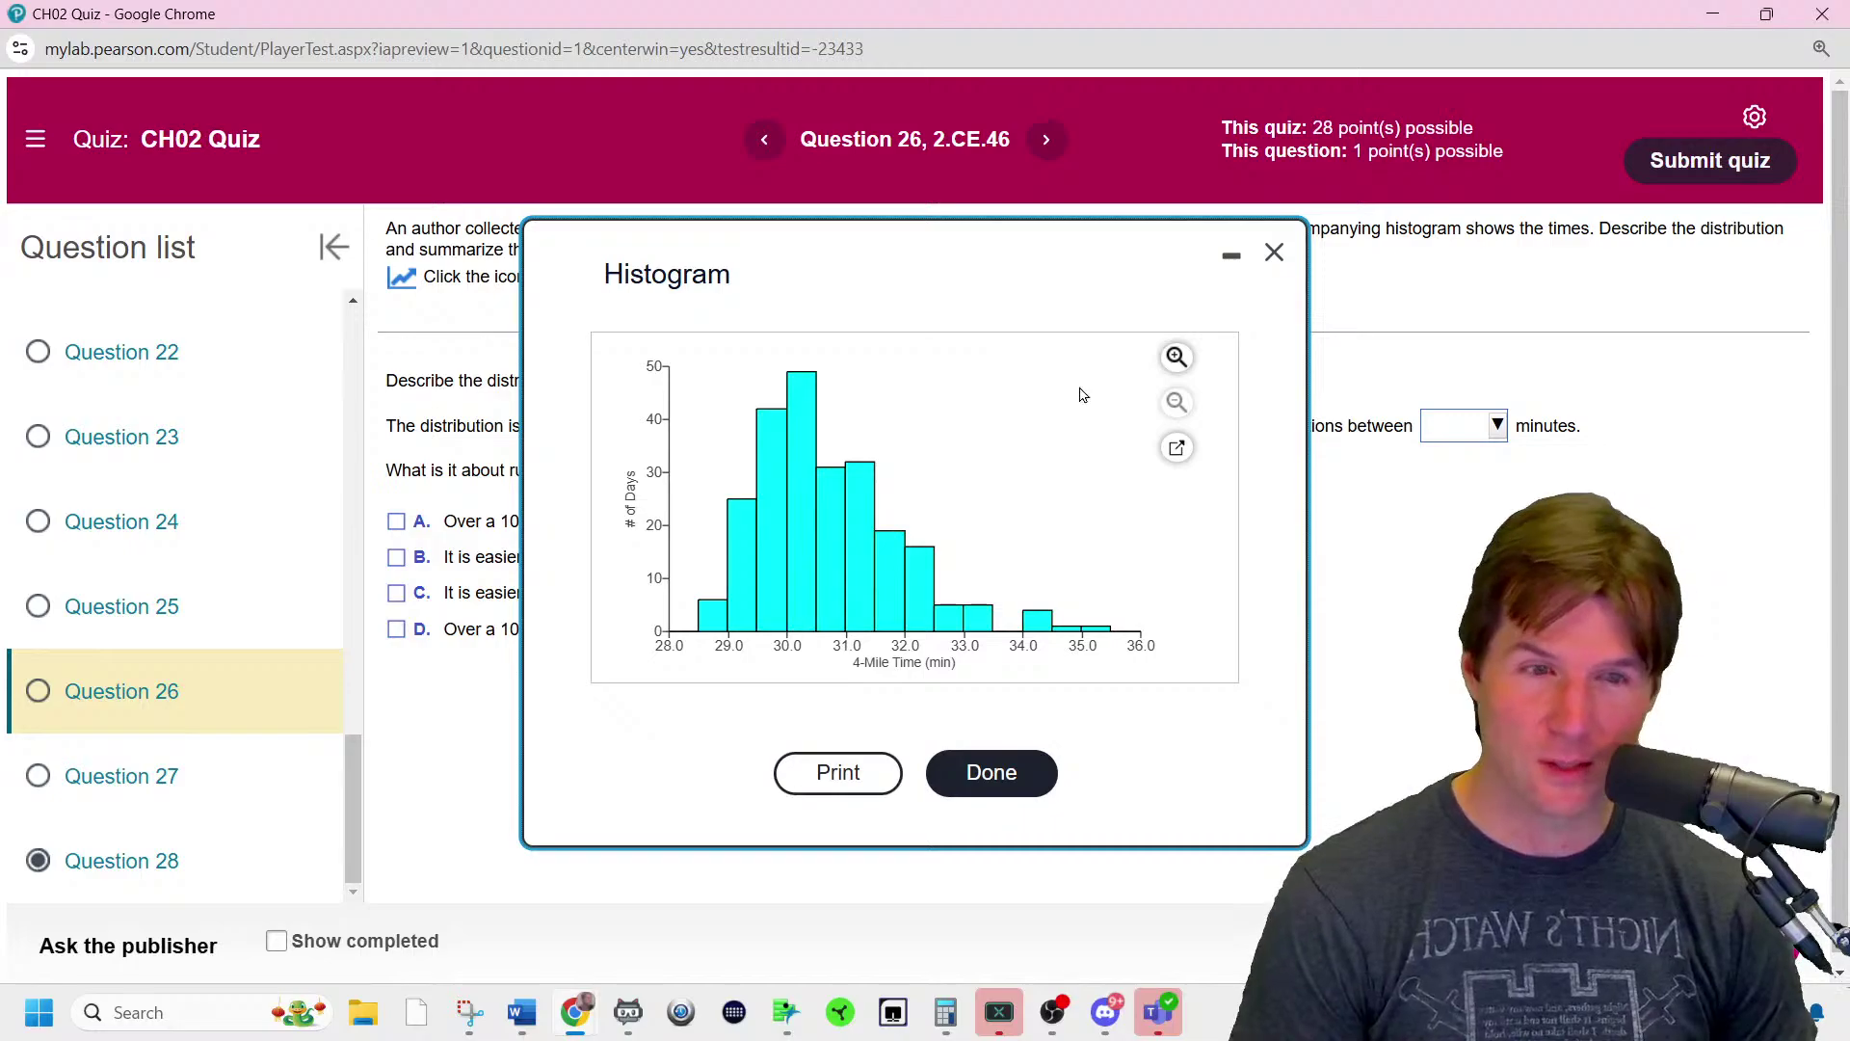
{"action": "left_click", "coordinate": [1274, 254]}
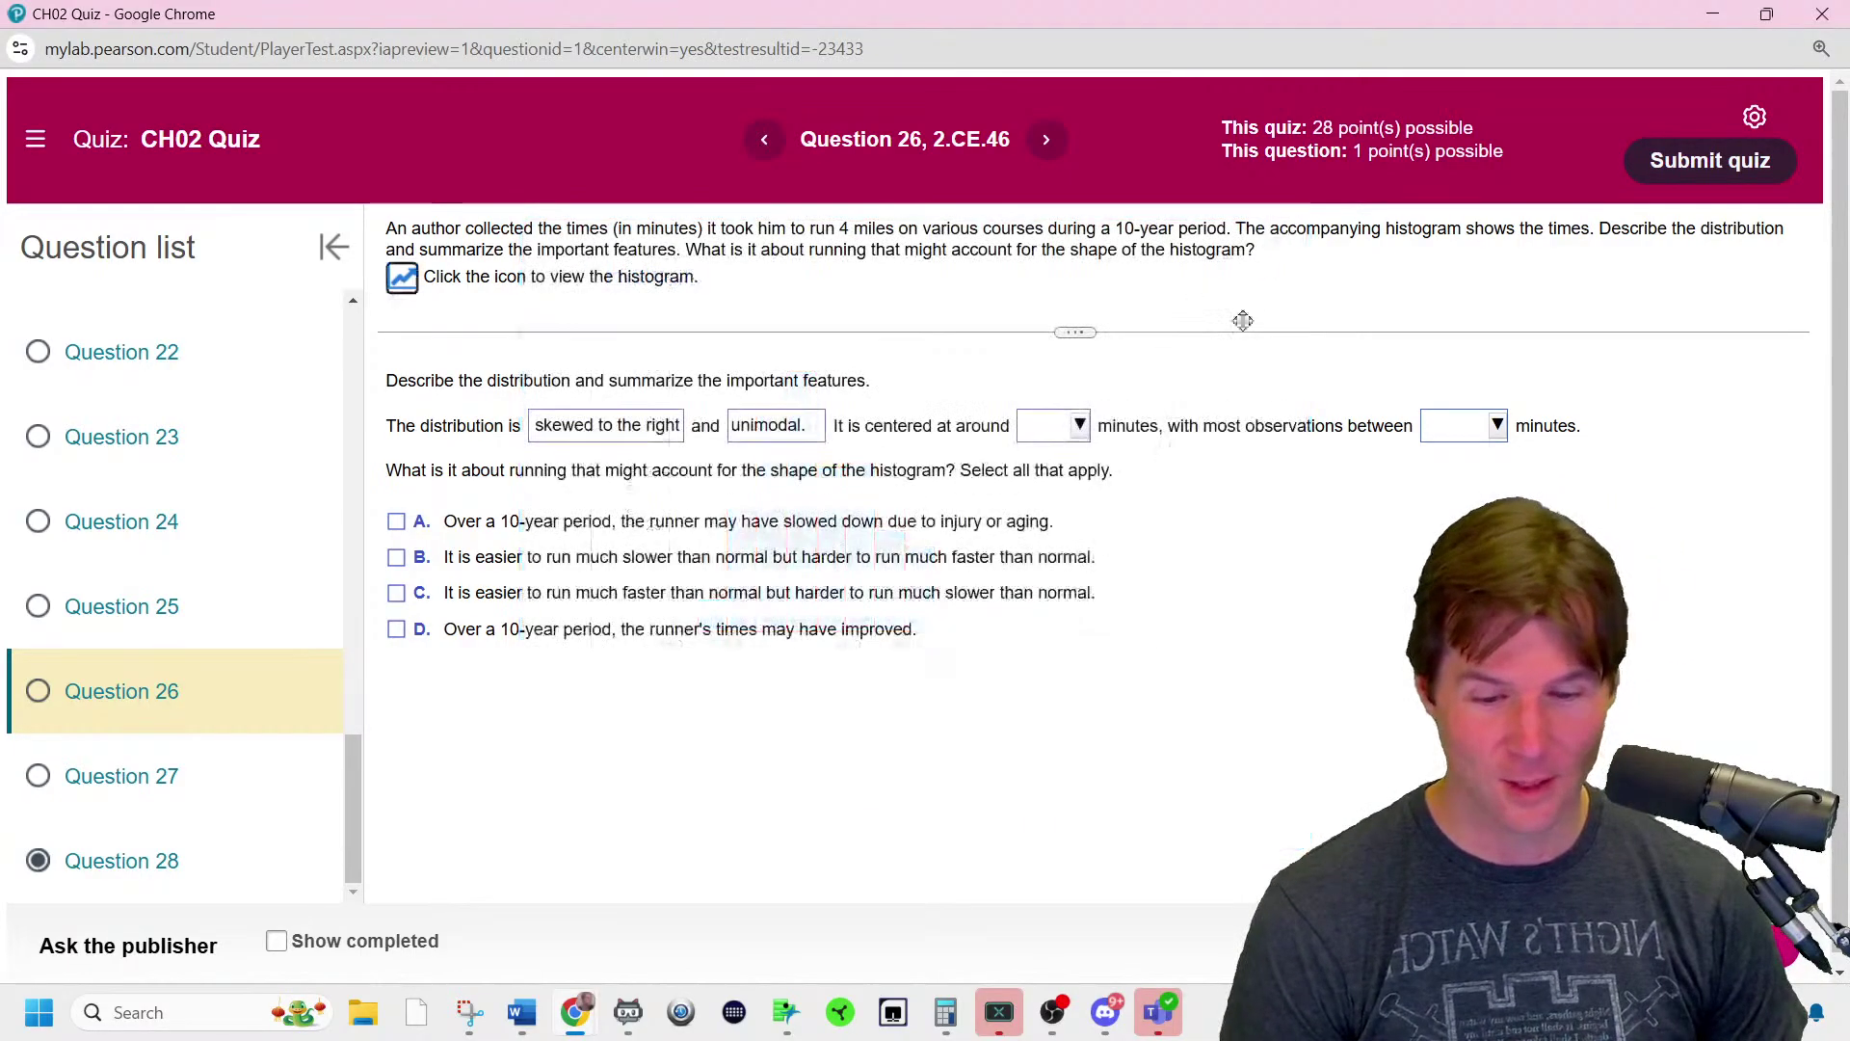
- Recheck the histogram's peak and set the center to "30 to 31" minutes
{"action": "left_click", "coordinate": [1072, 430]}
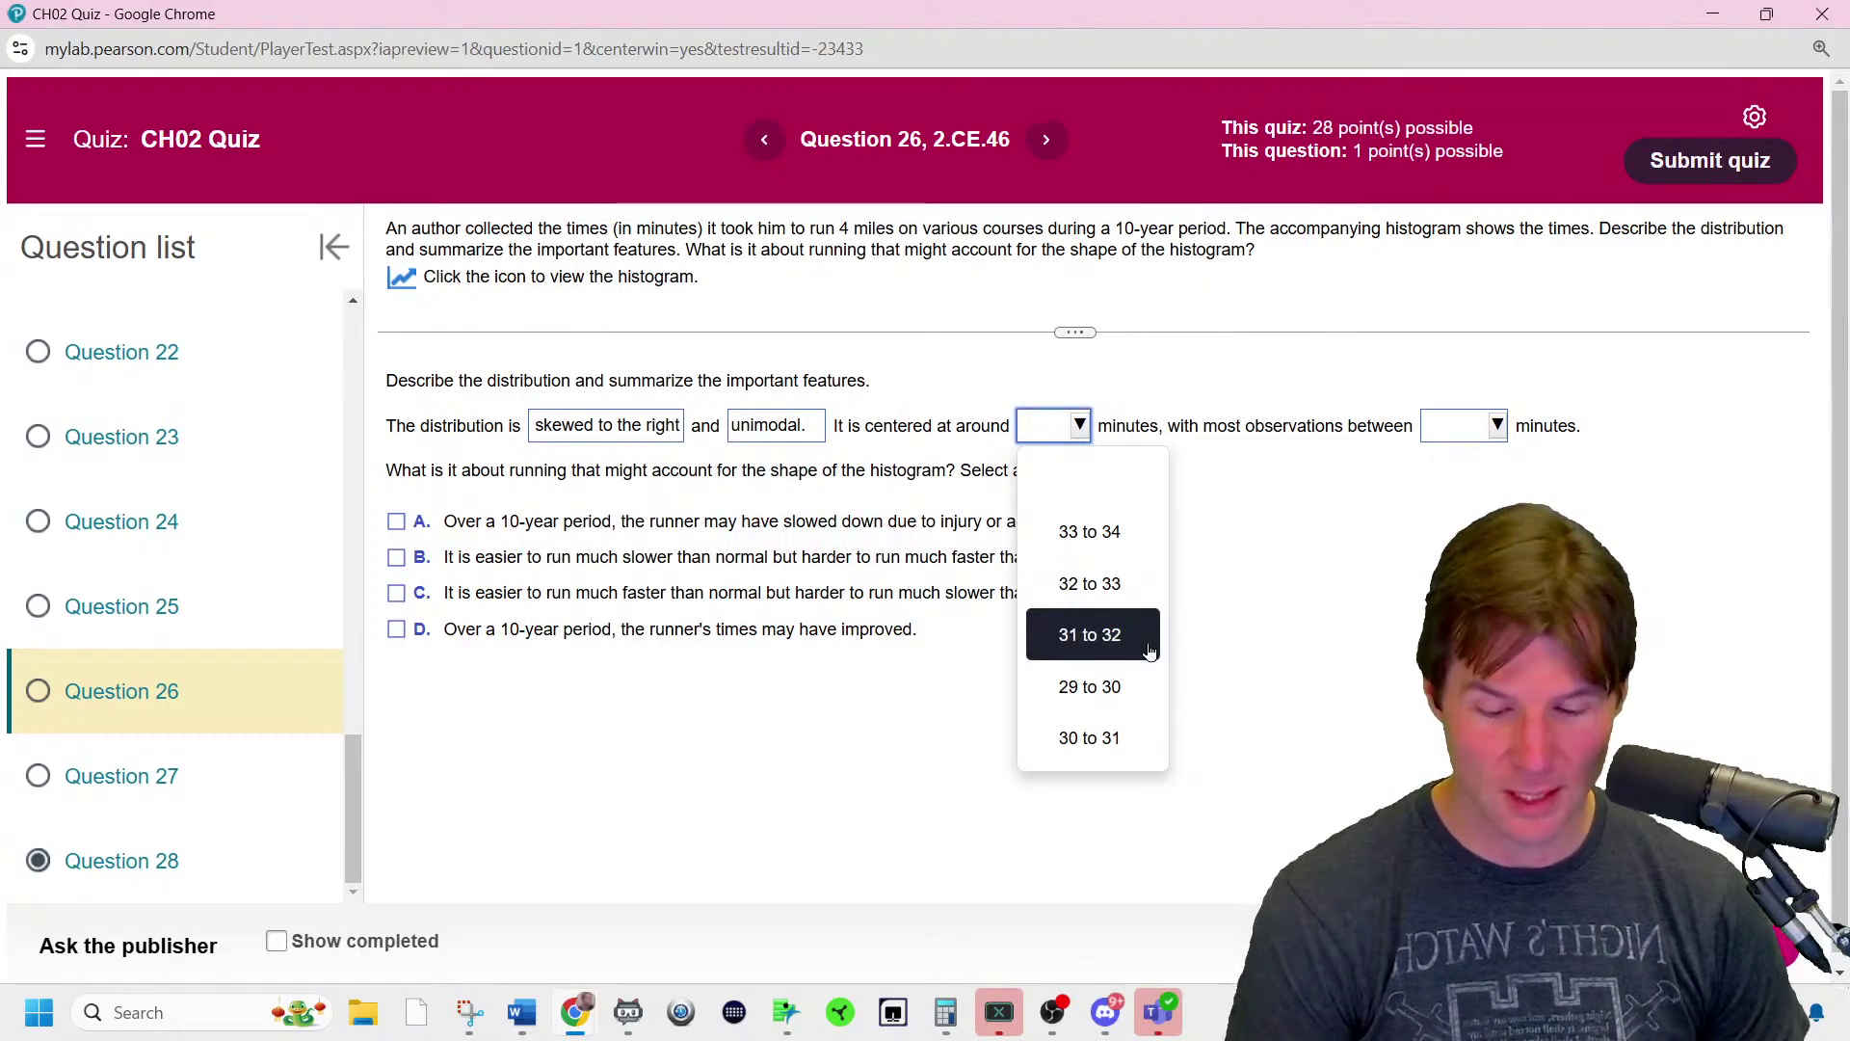
{"action": "left_click", "coordinate": [405, 277]}
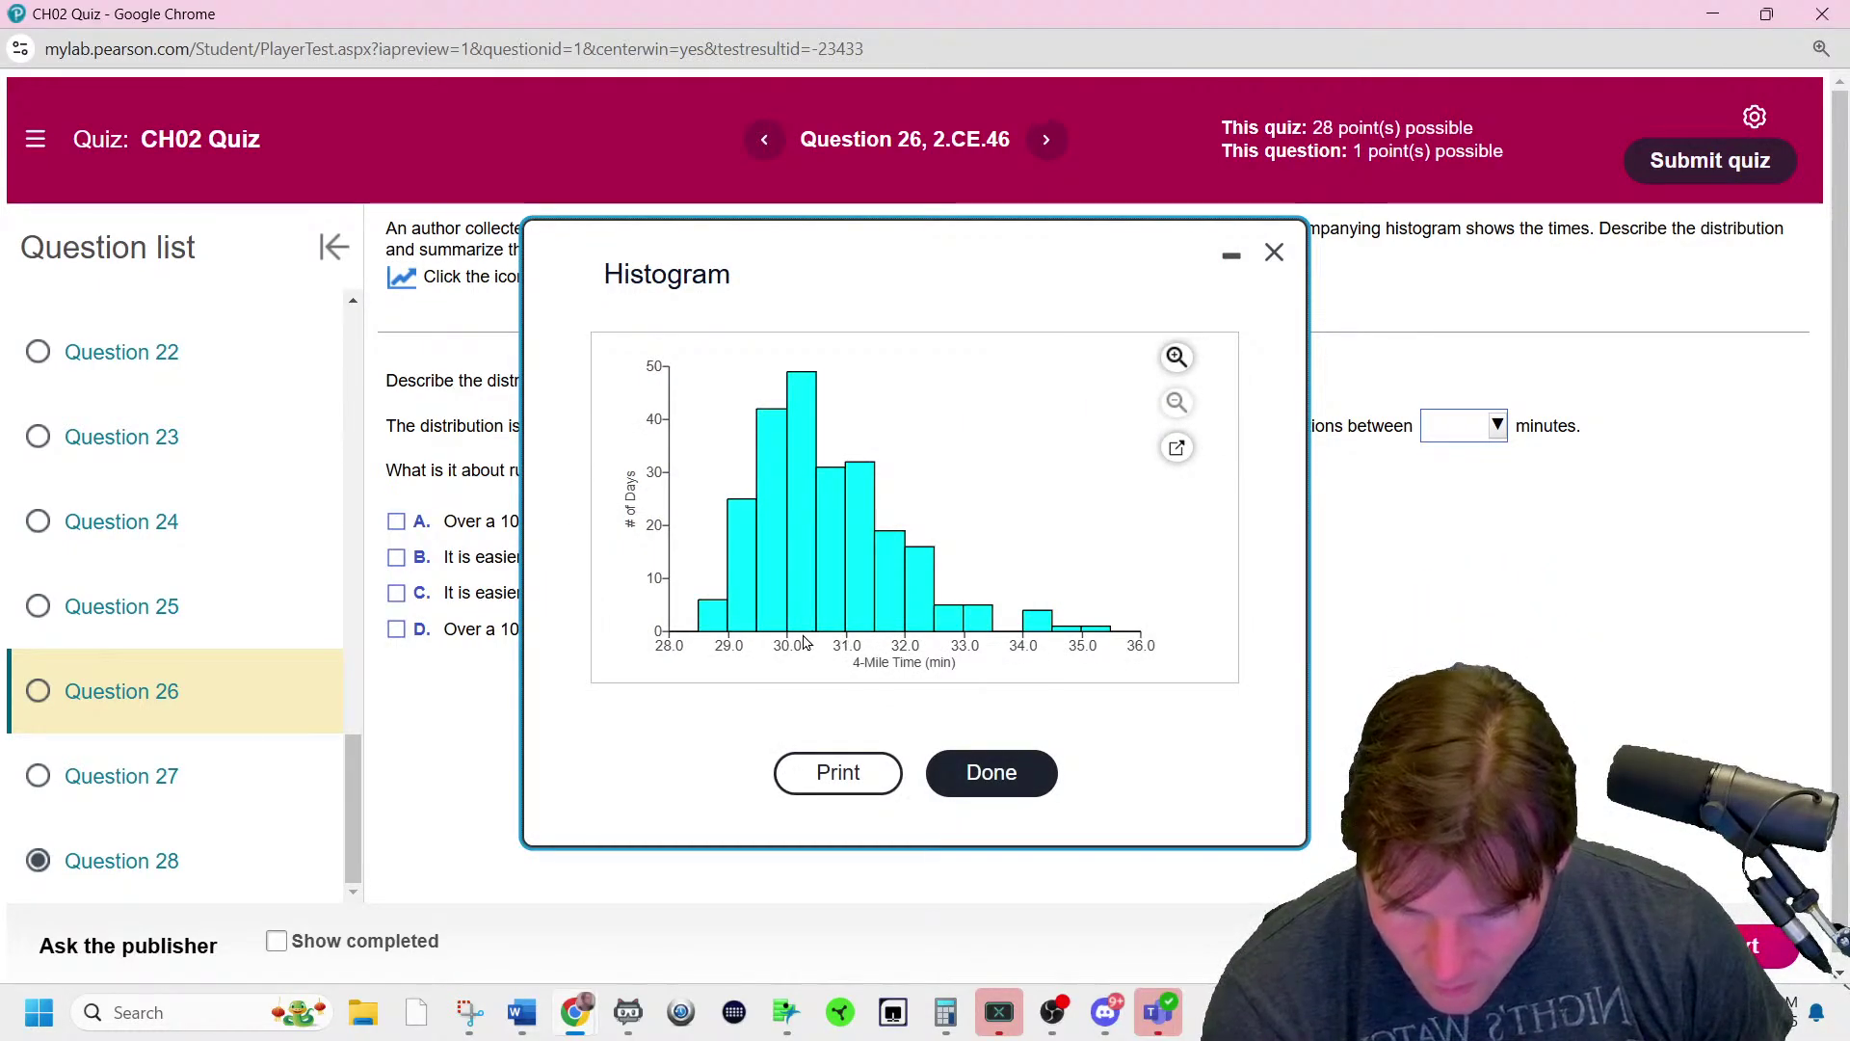
{"action": "left_click", "coordinate": [1277, 251]}
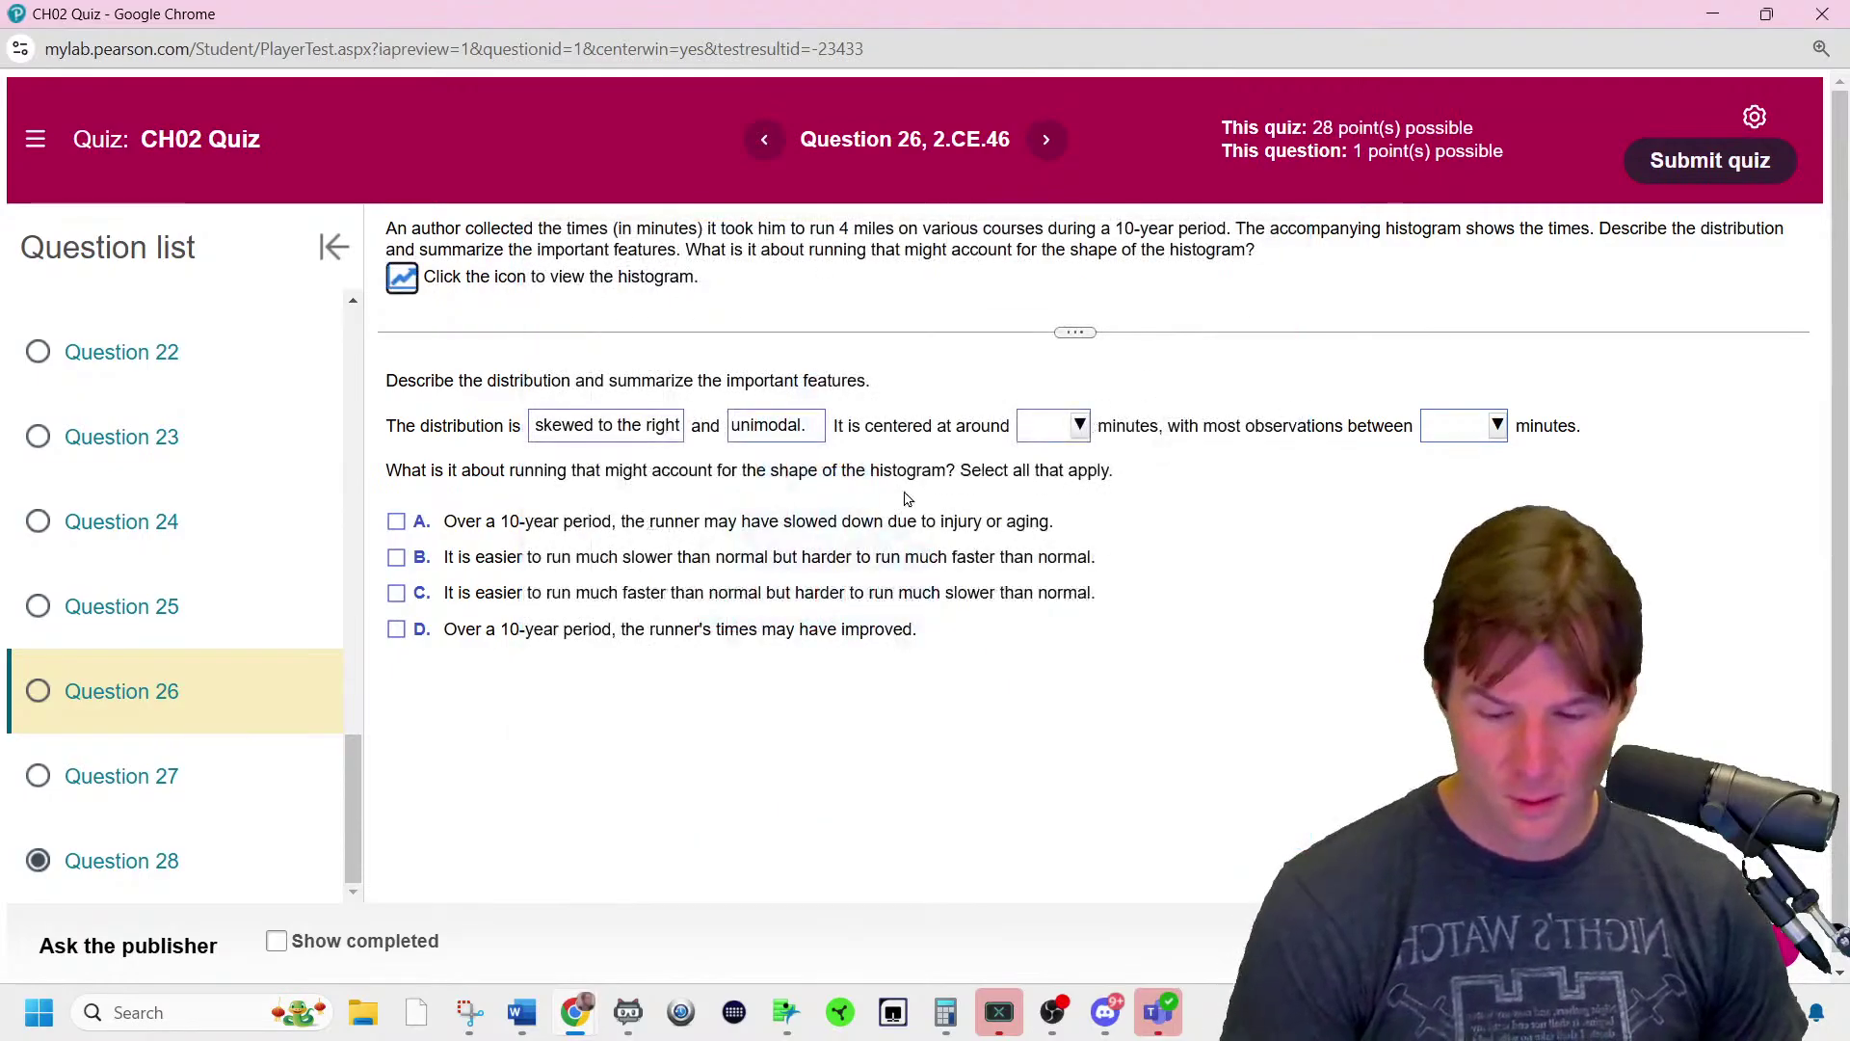
{"action": "left_click", "coordinate": [1033, 435]}
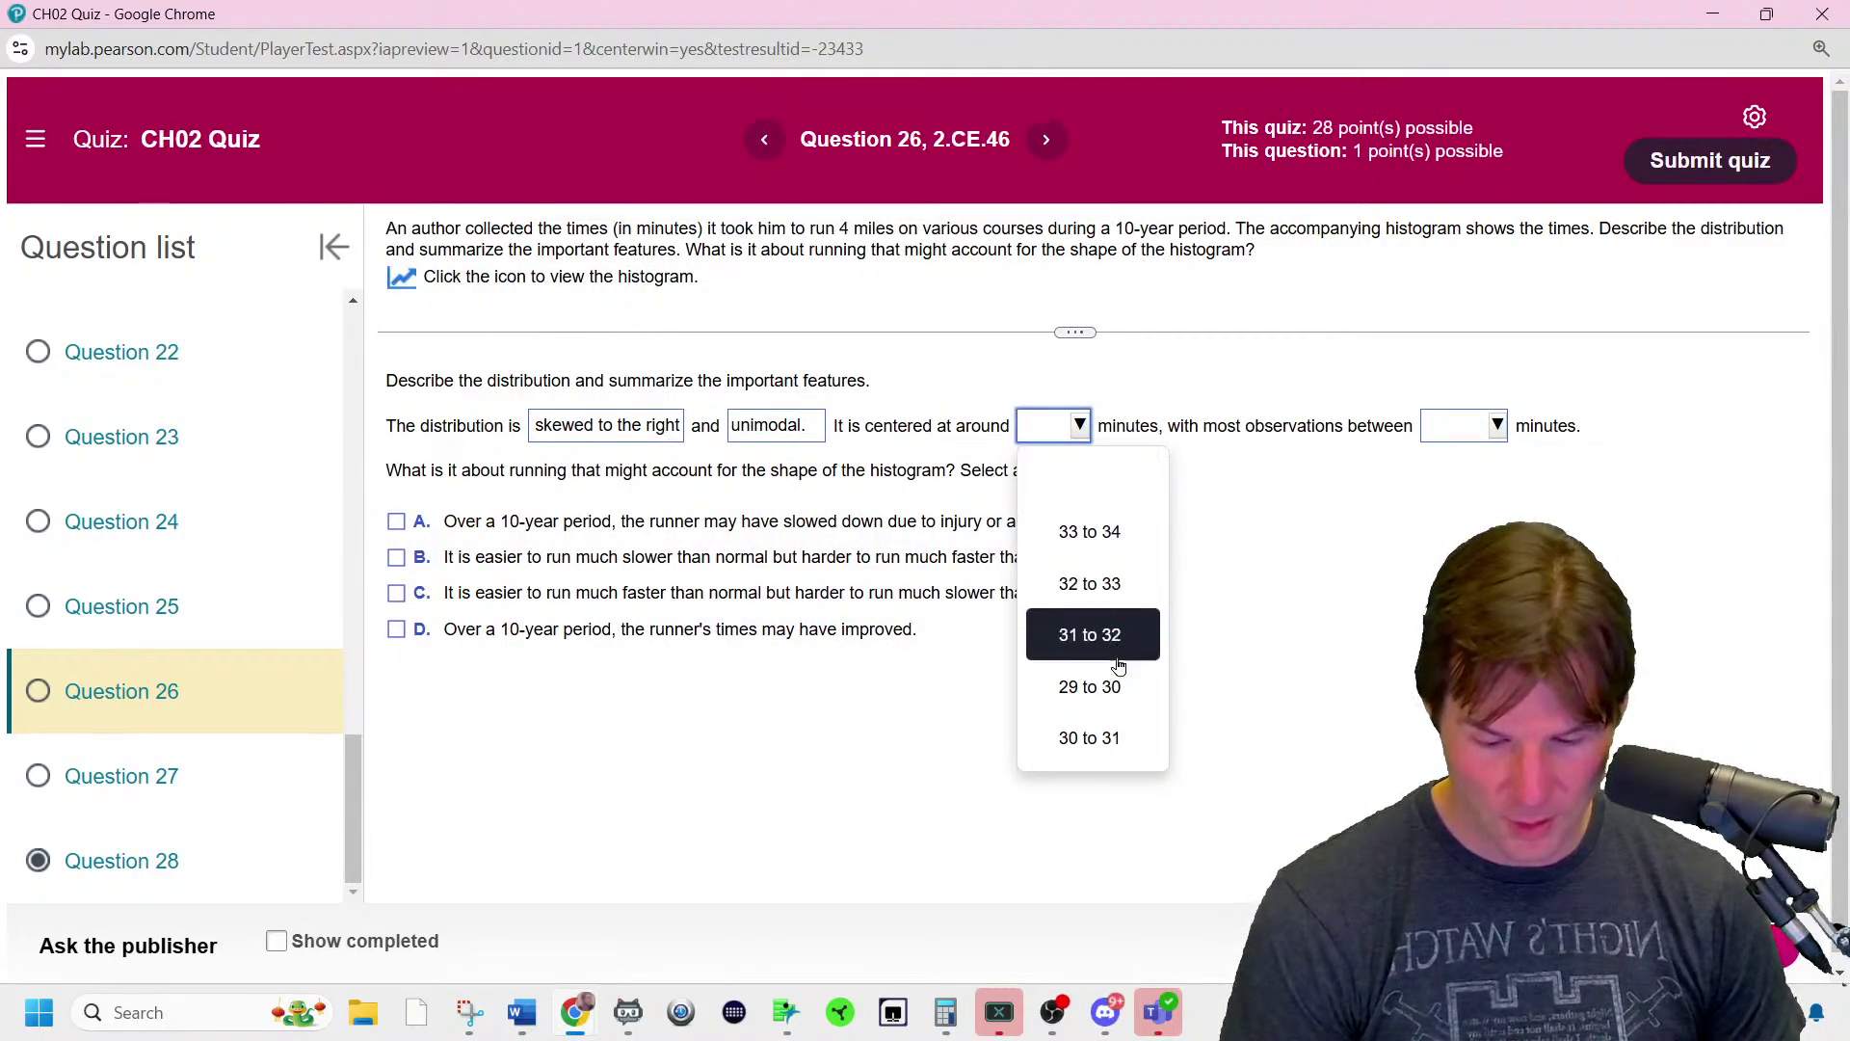
{"action": "left_click", "coordinate": [1115, 740]}
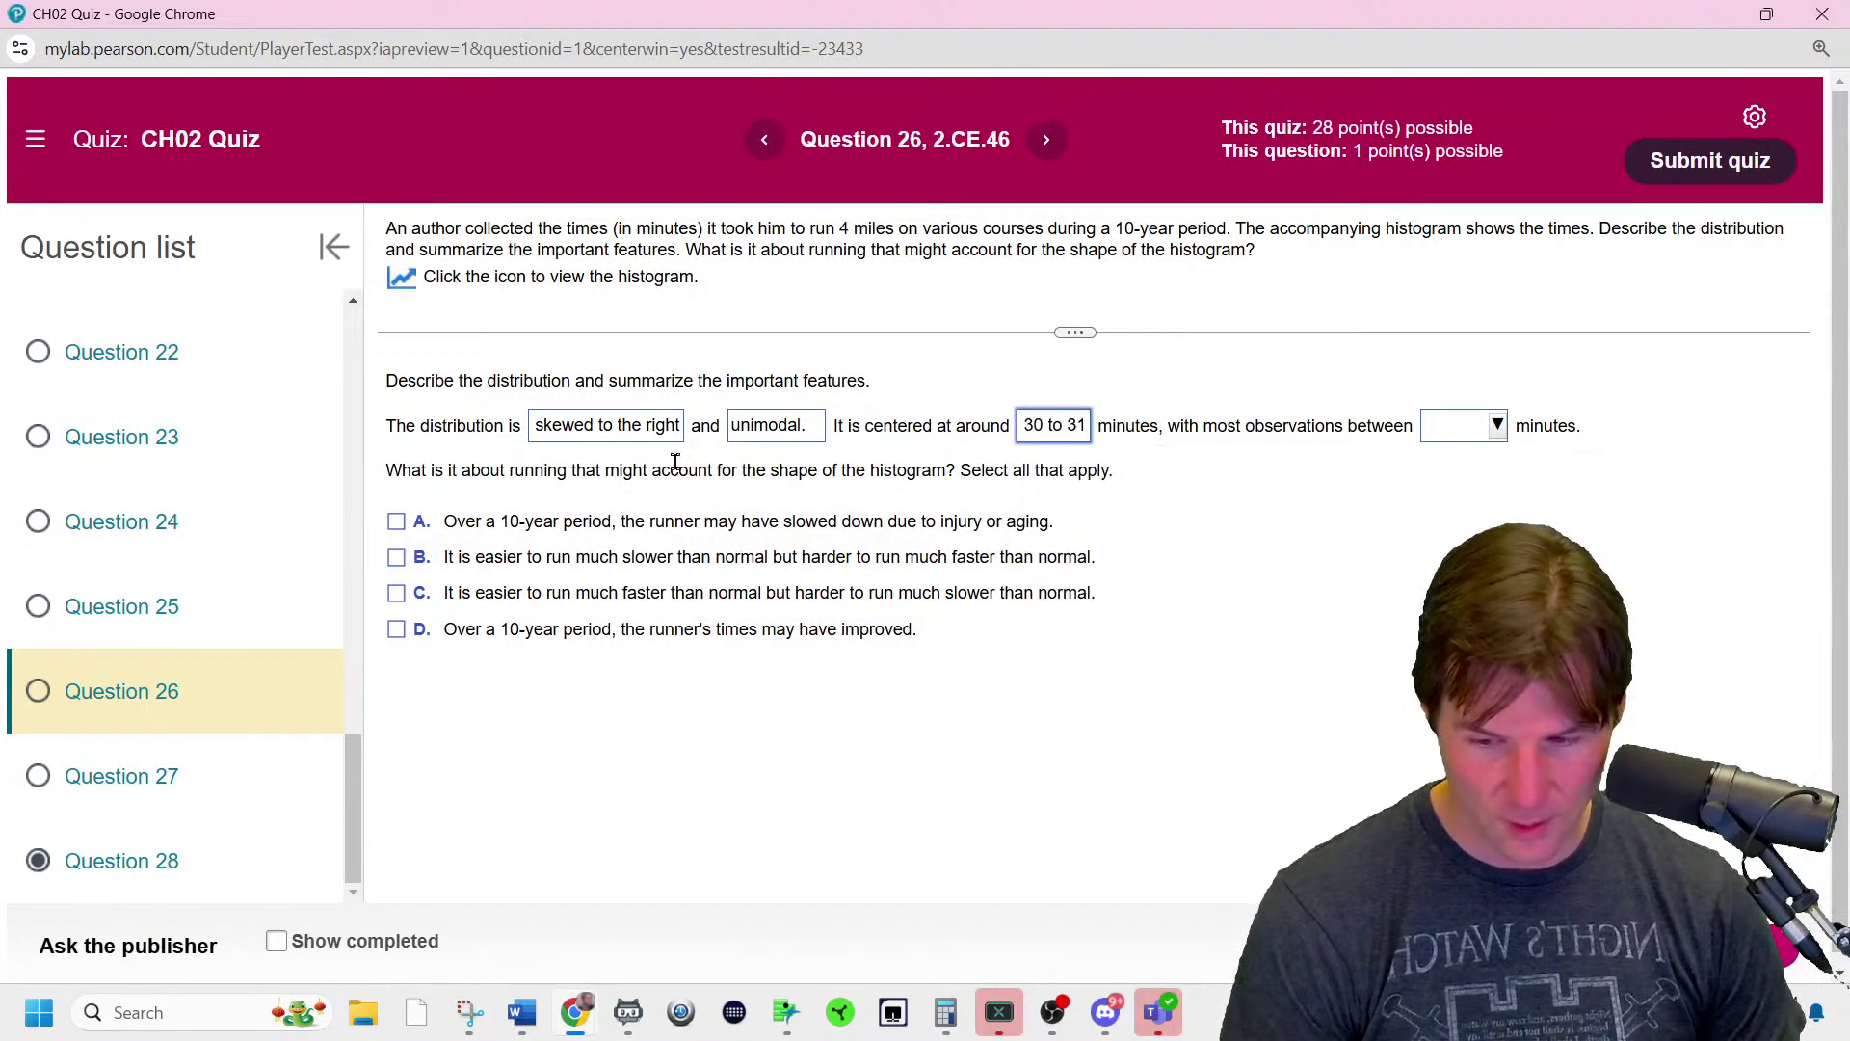
- Set the range holding most observations to "29 and 32" minutes, checking it against the histogram
{"action": "left_click", "coordinate": [401, 279]}
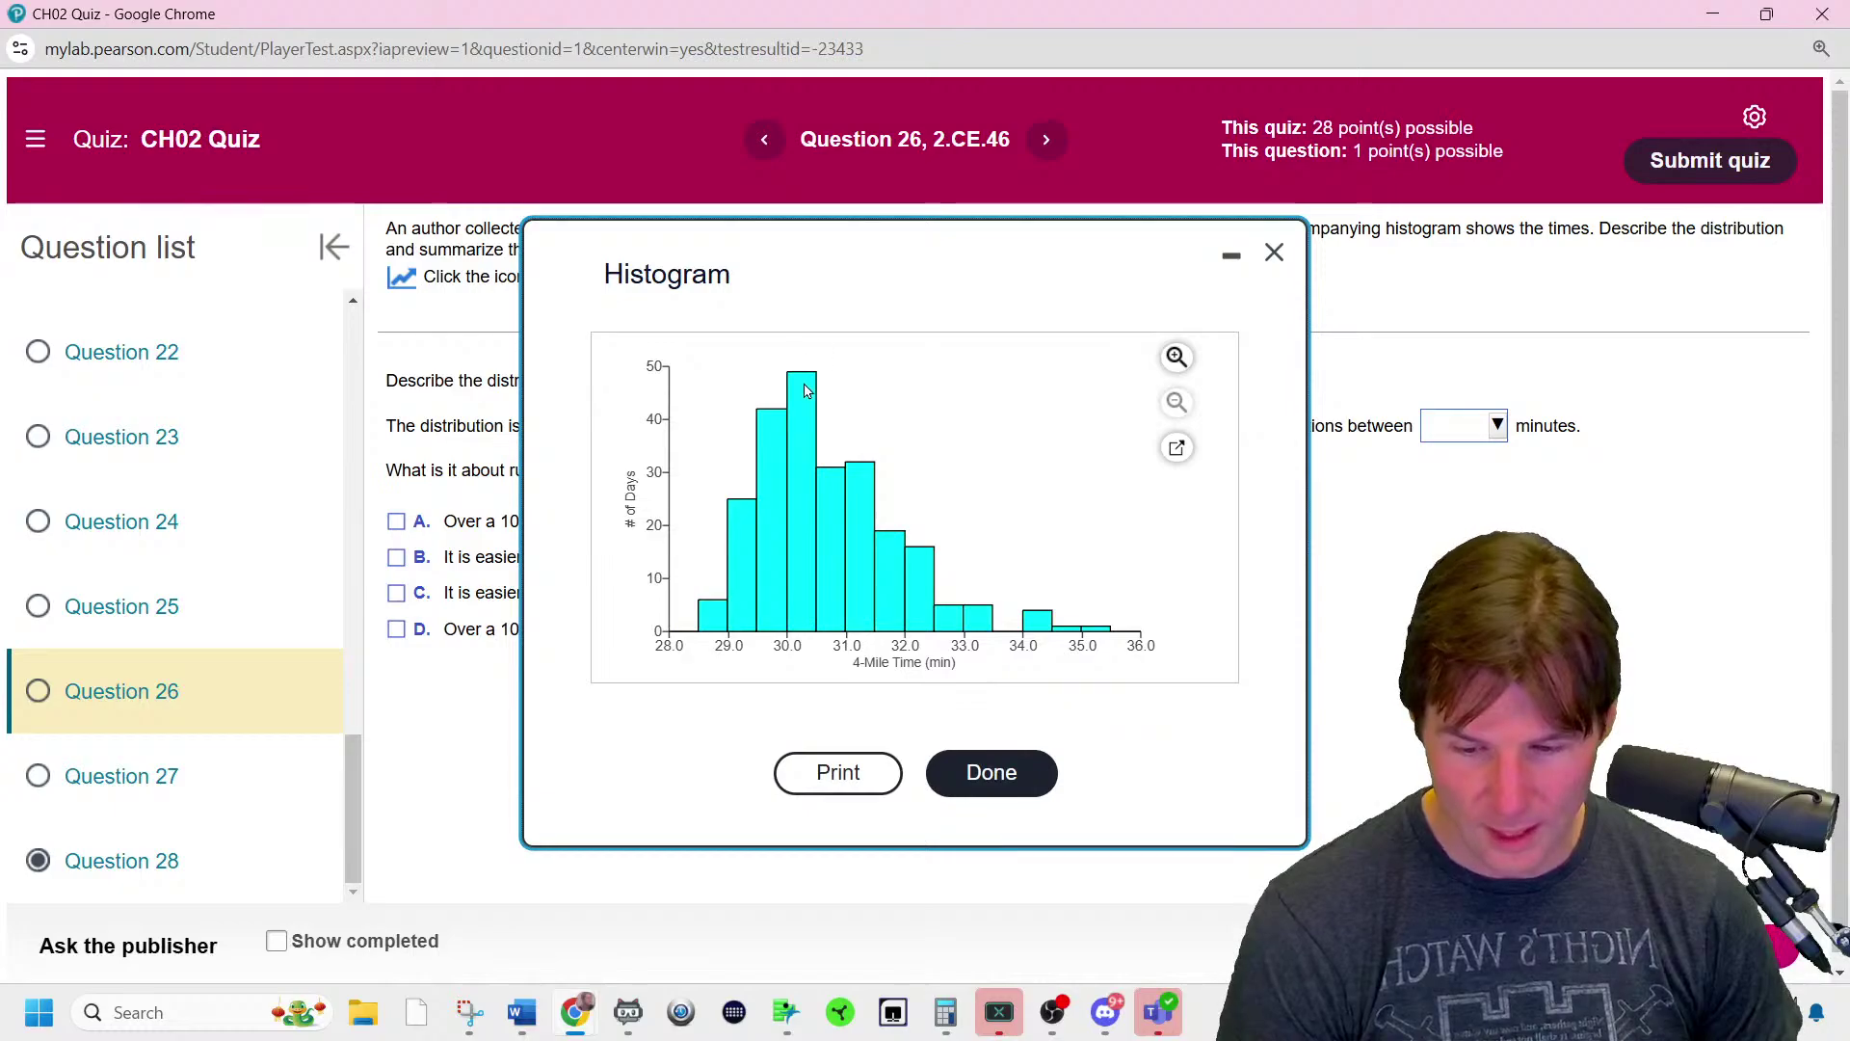
{"action": "left_click", "coordinate": [1275, 251]}
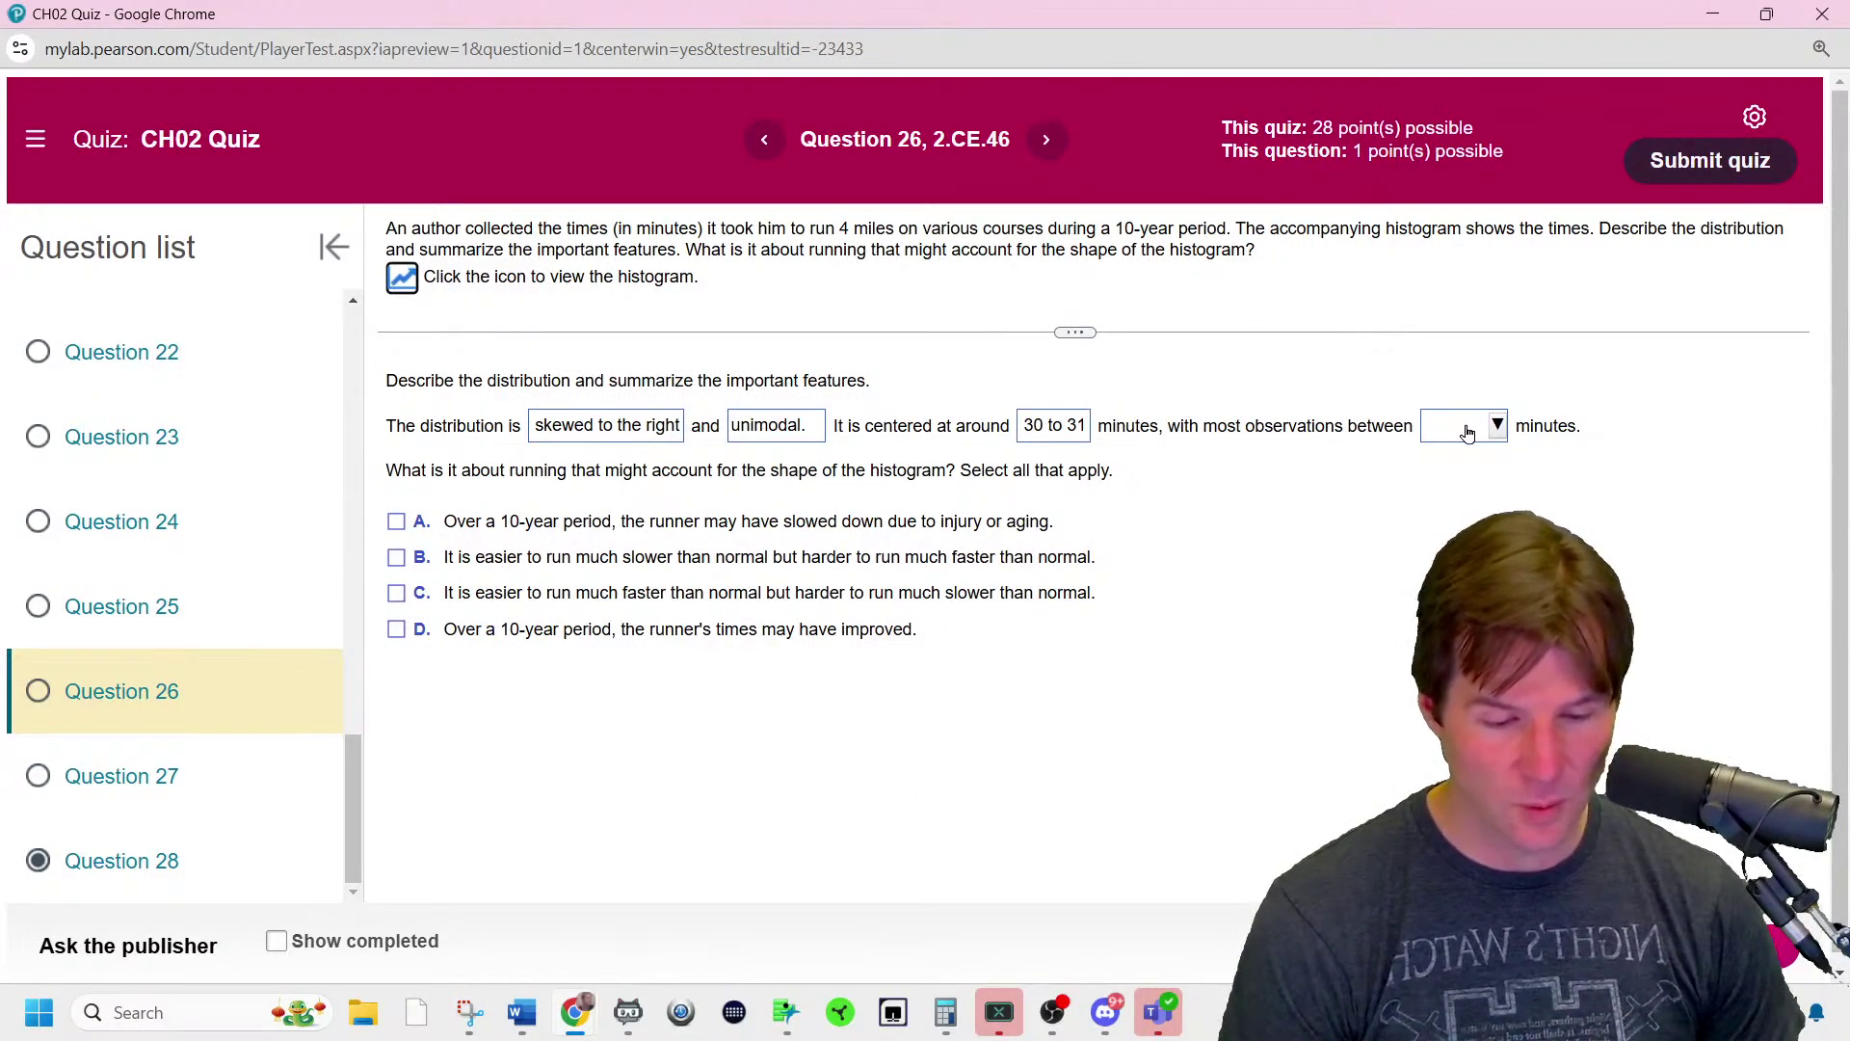
{"action": "left_click", "coordinate": [401, 279]}
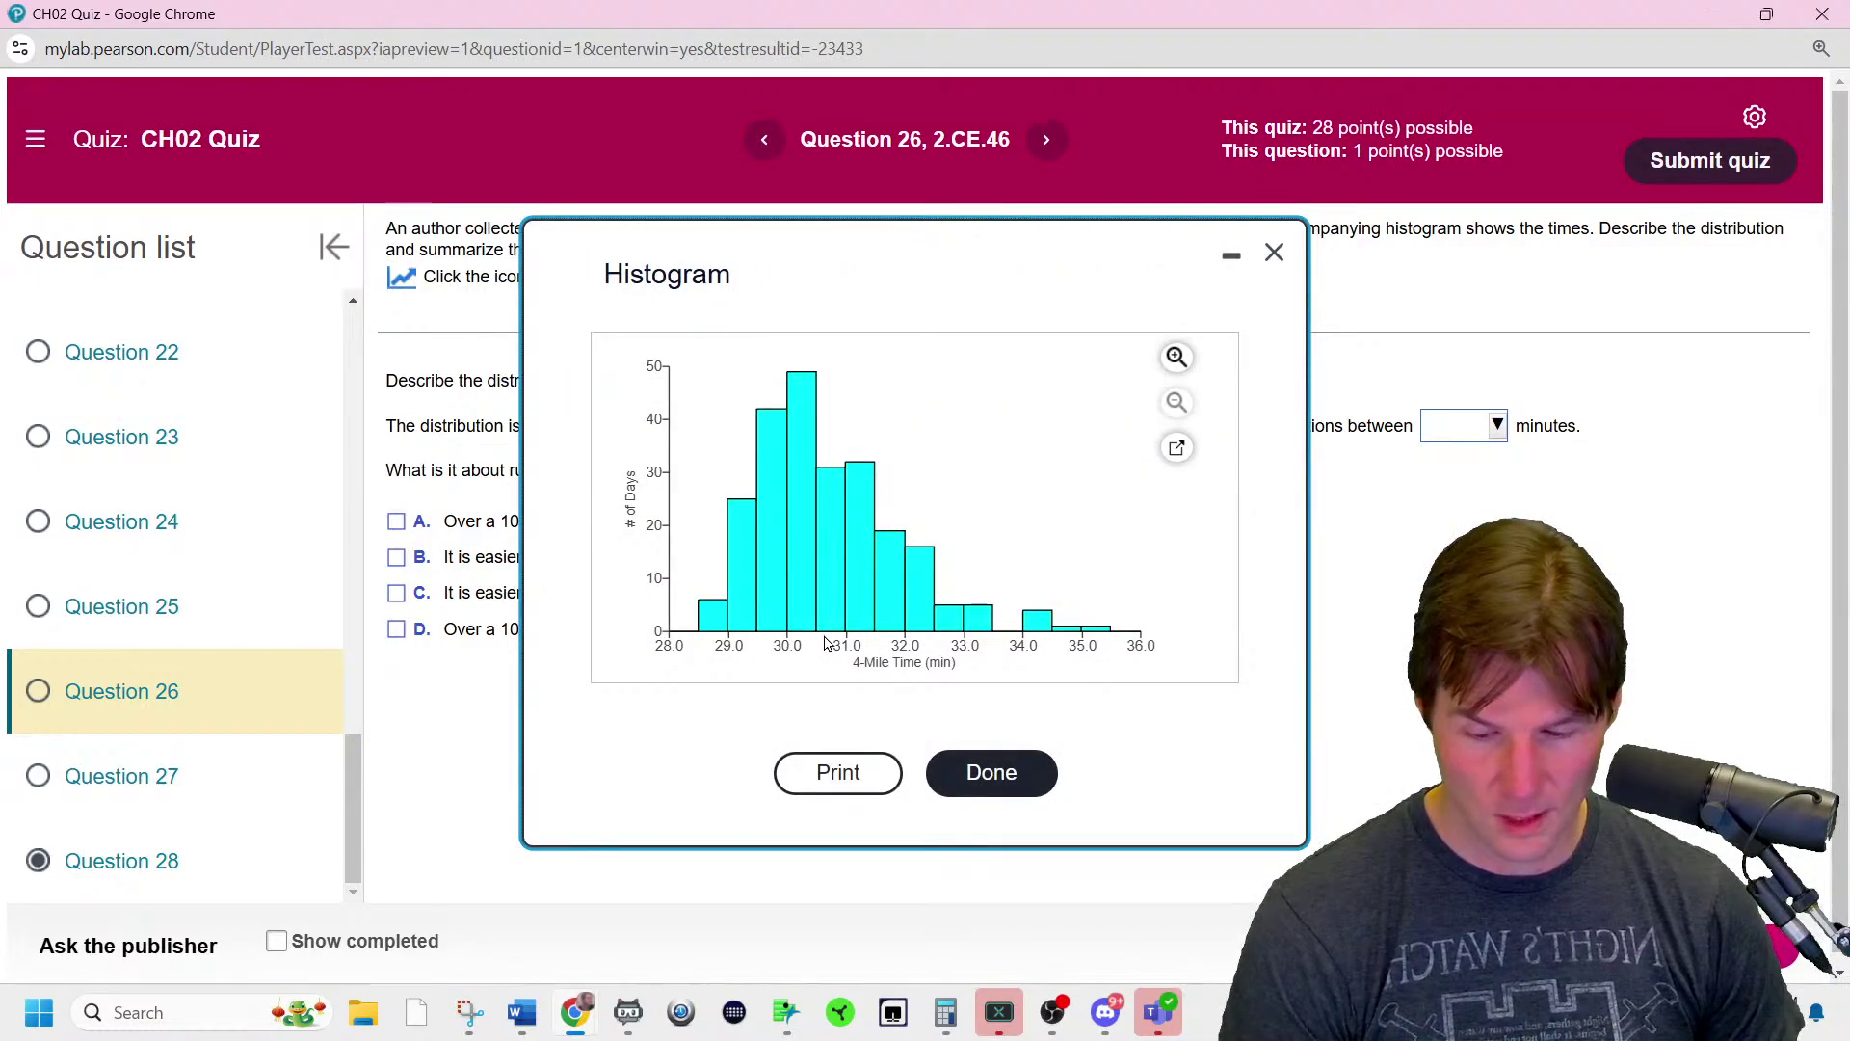
{"action": "left_click", "coordinate": [1274, 252]}
{"action": "left_click", "coordinate": [1462, 427]}
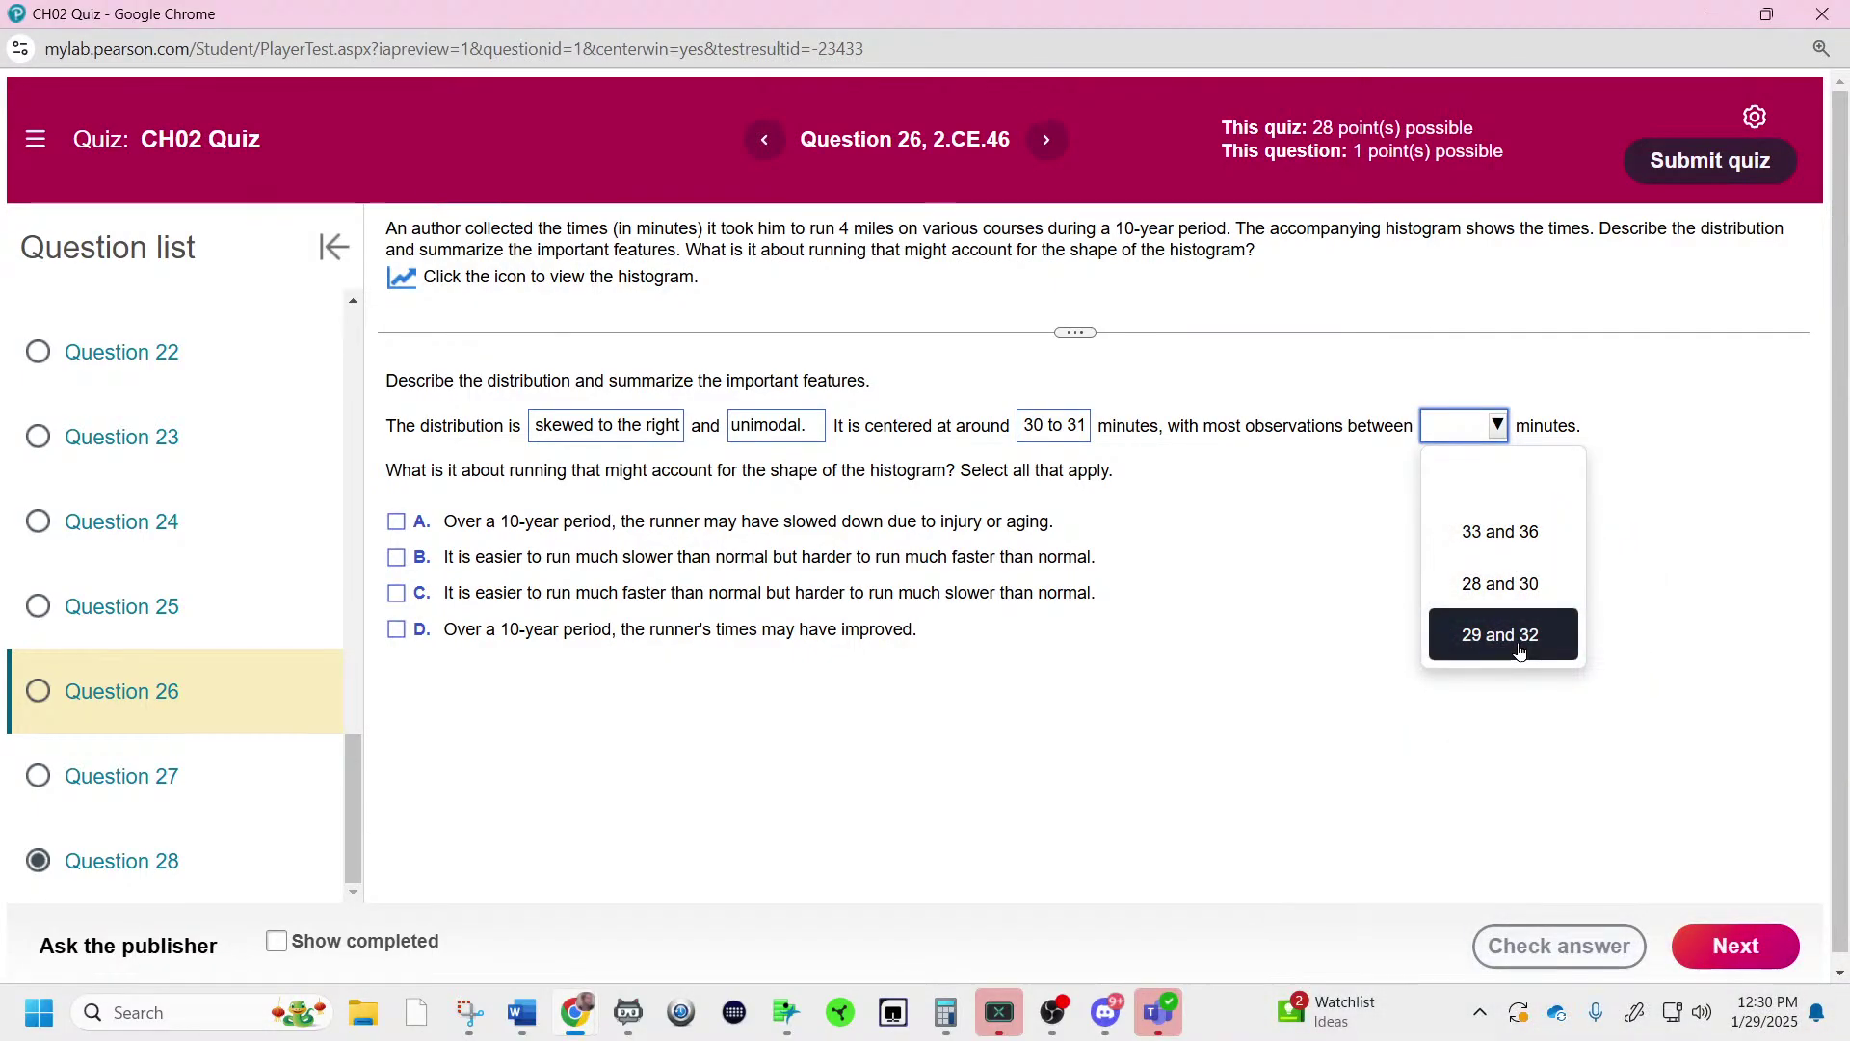
{"action": "left_click", "coordinate": [1520, 652]}
{"action": "left_click", "coordinate": [402, 278]}
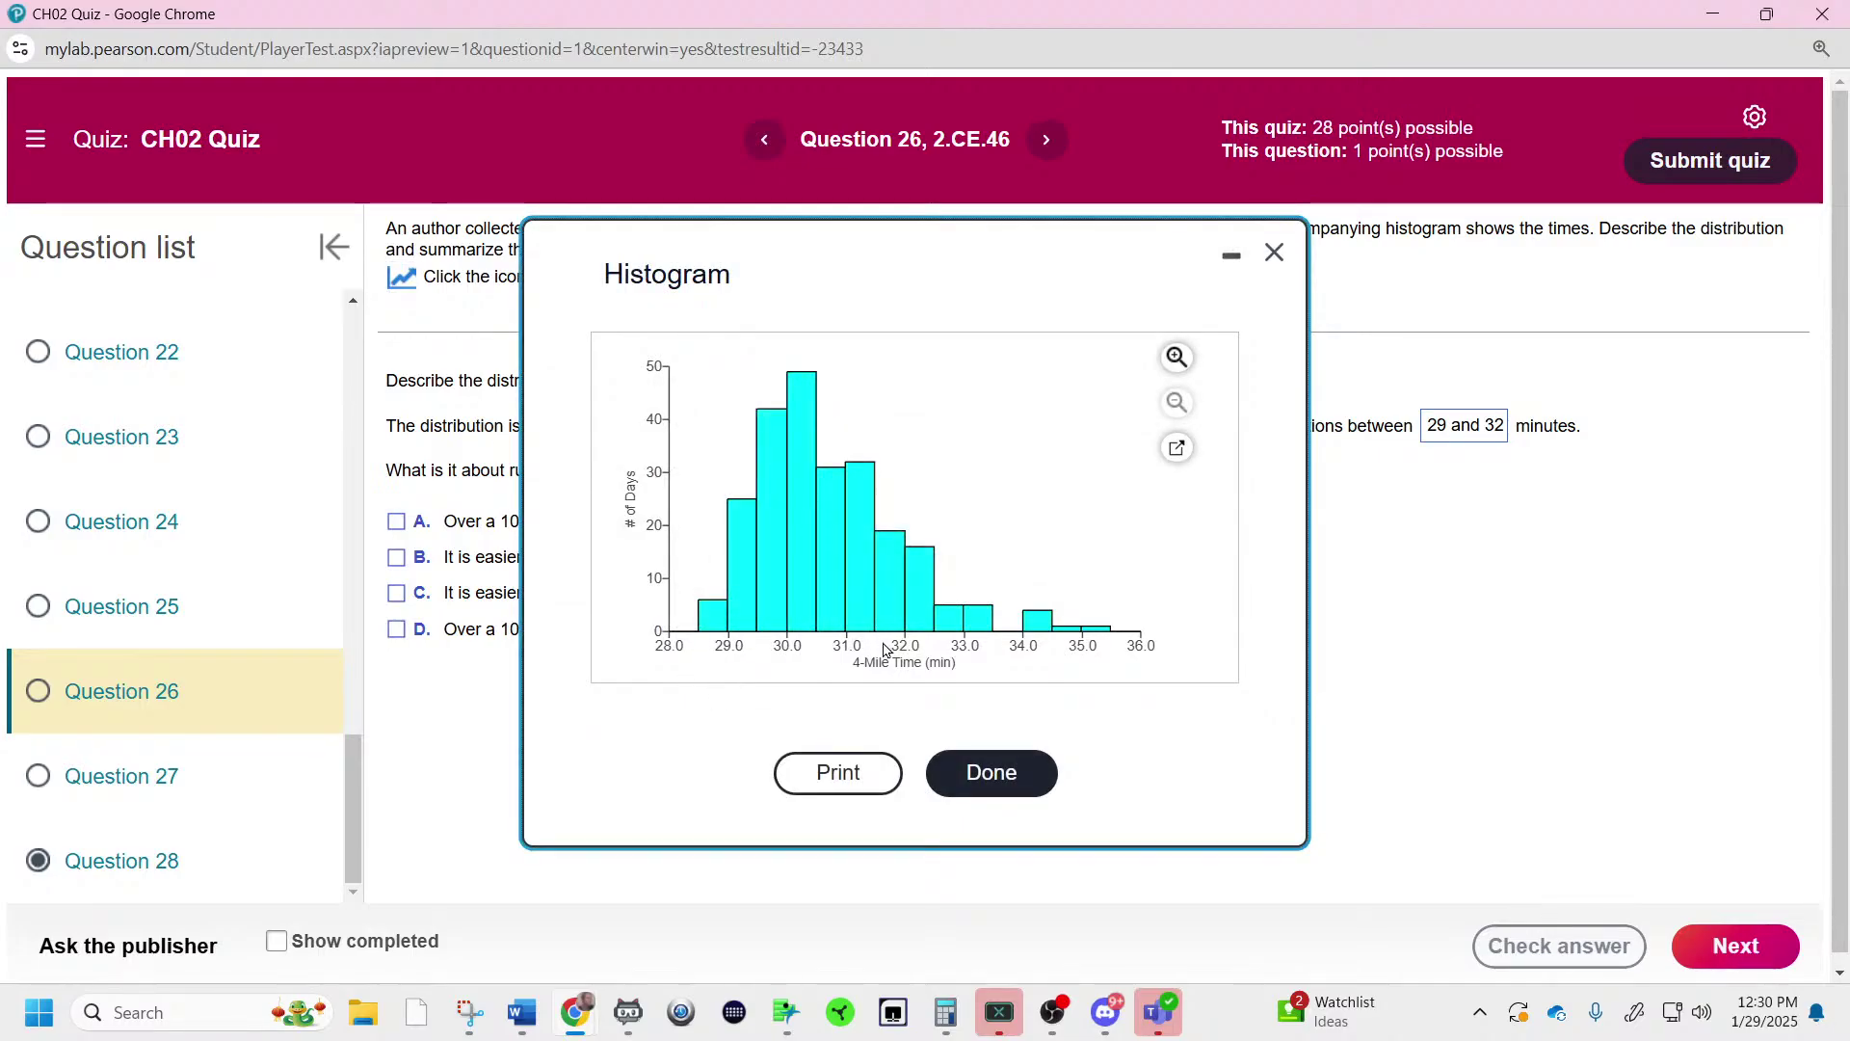
{"action": "left_click", "coordinate": [1274, 253]}
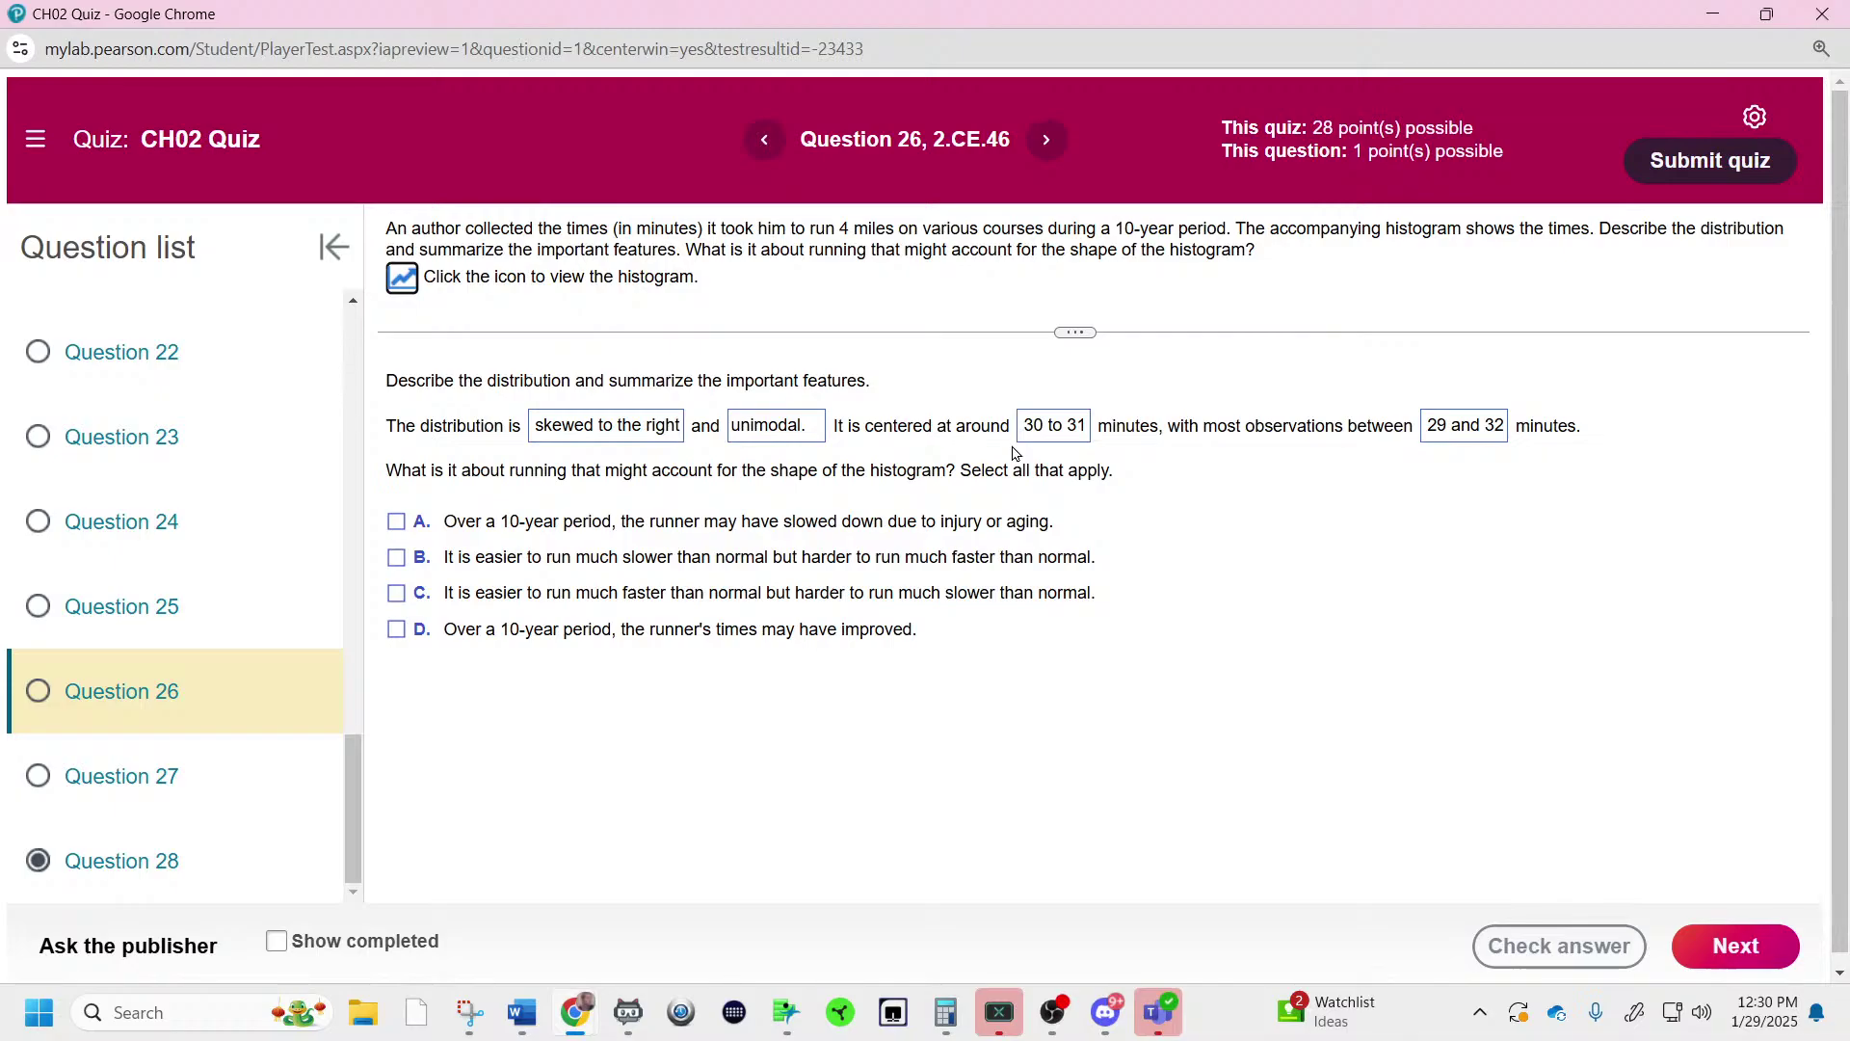
- Select explanation A about the runner slowing down from injury or aging, check the answer and dismiss the feedback
{"action": "left_click", "coordinate": [673, 522]}
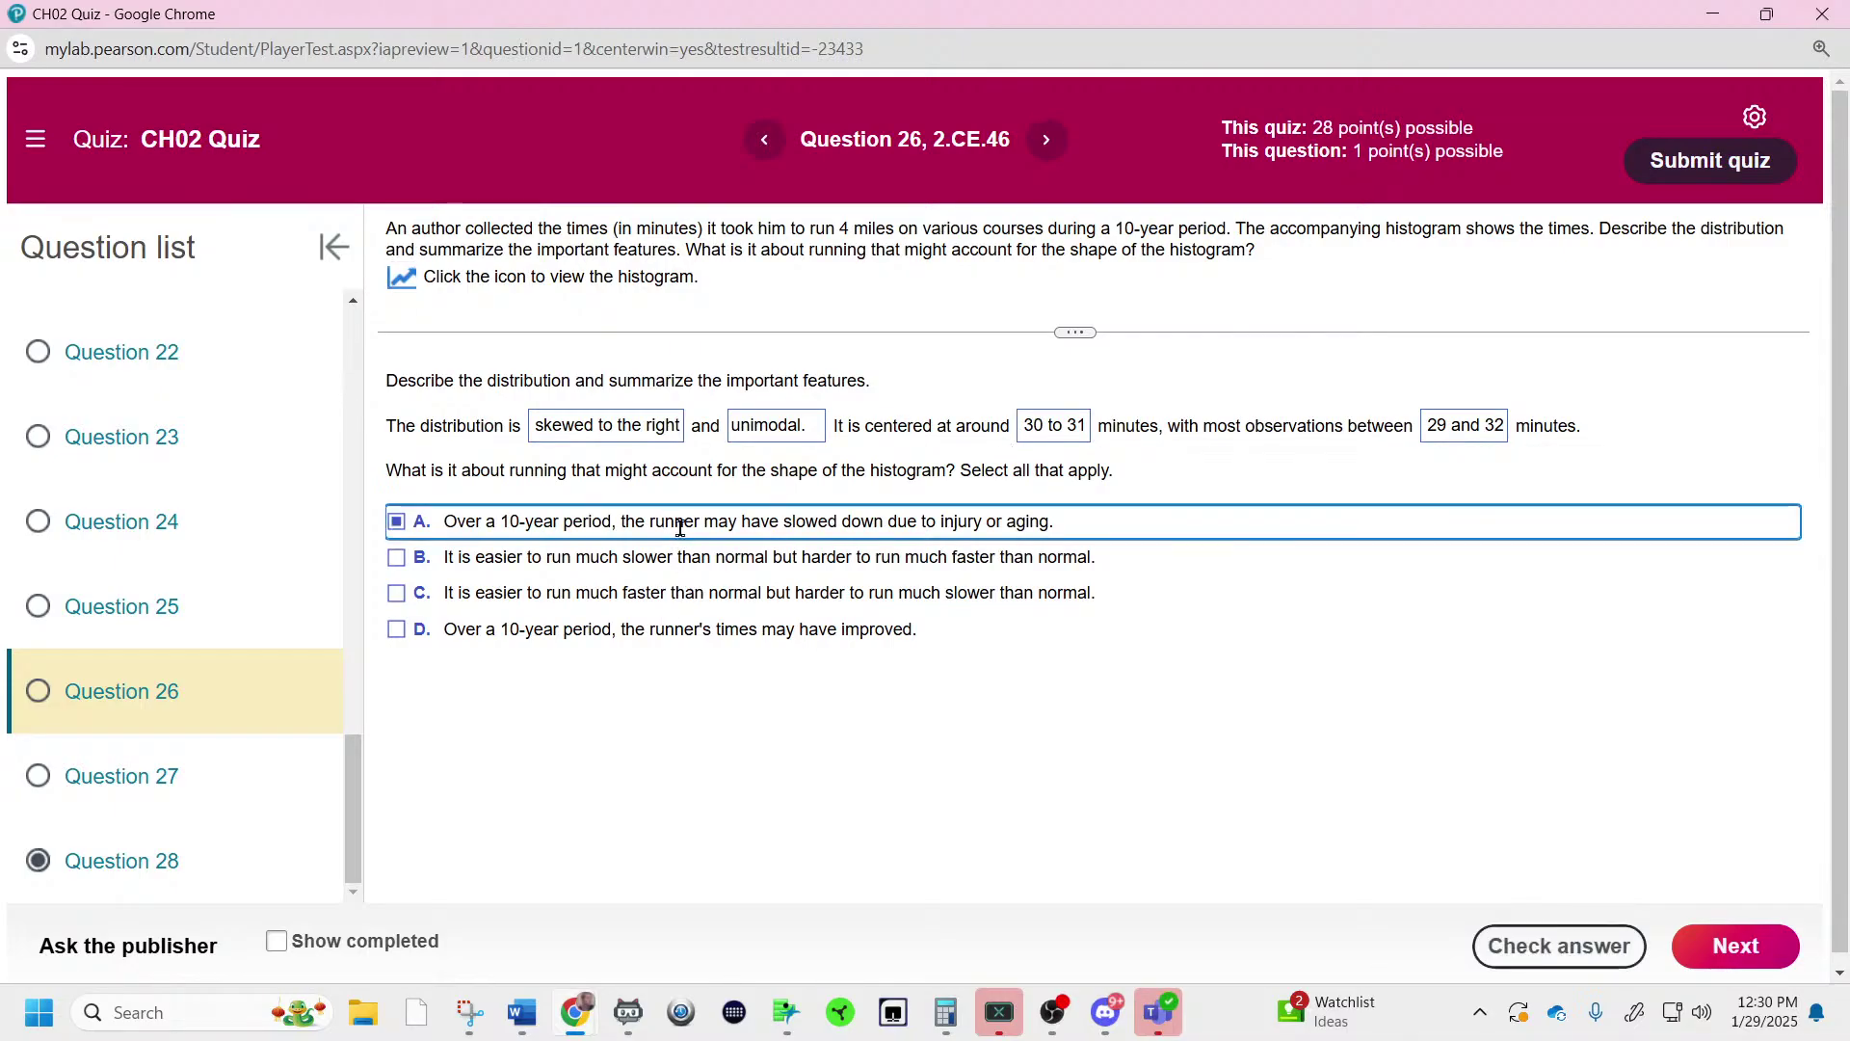
{"action": "left_click", "coordinate": [1567, 939]}
{"action": "left_click", "coordinate": [1146, 412]}
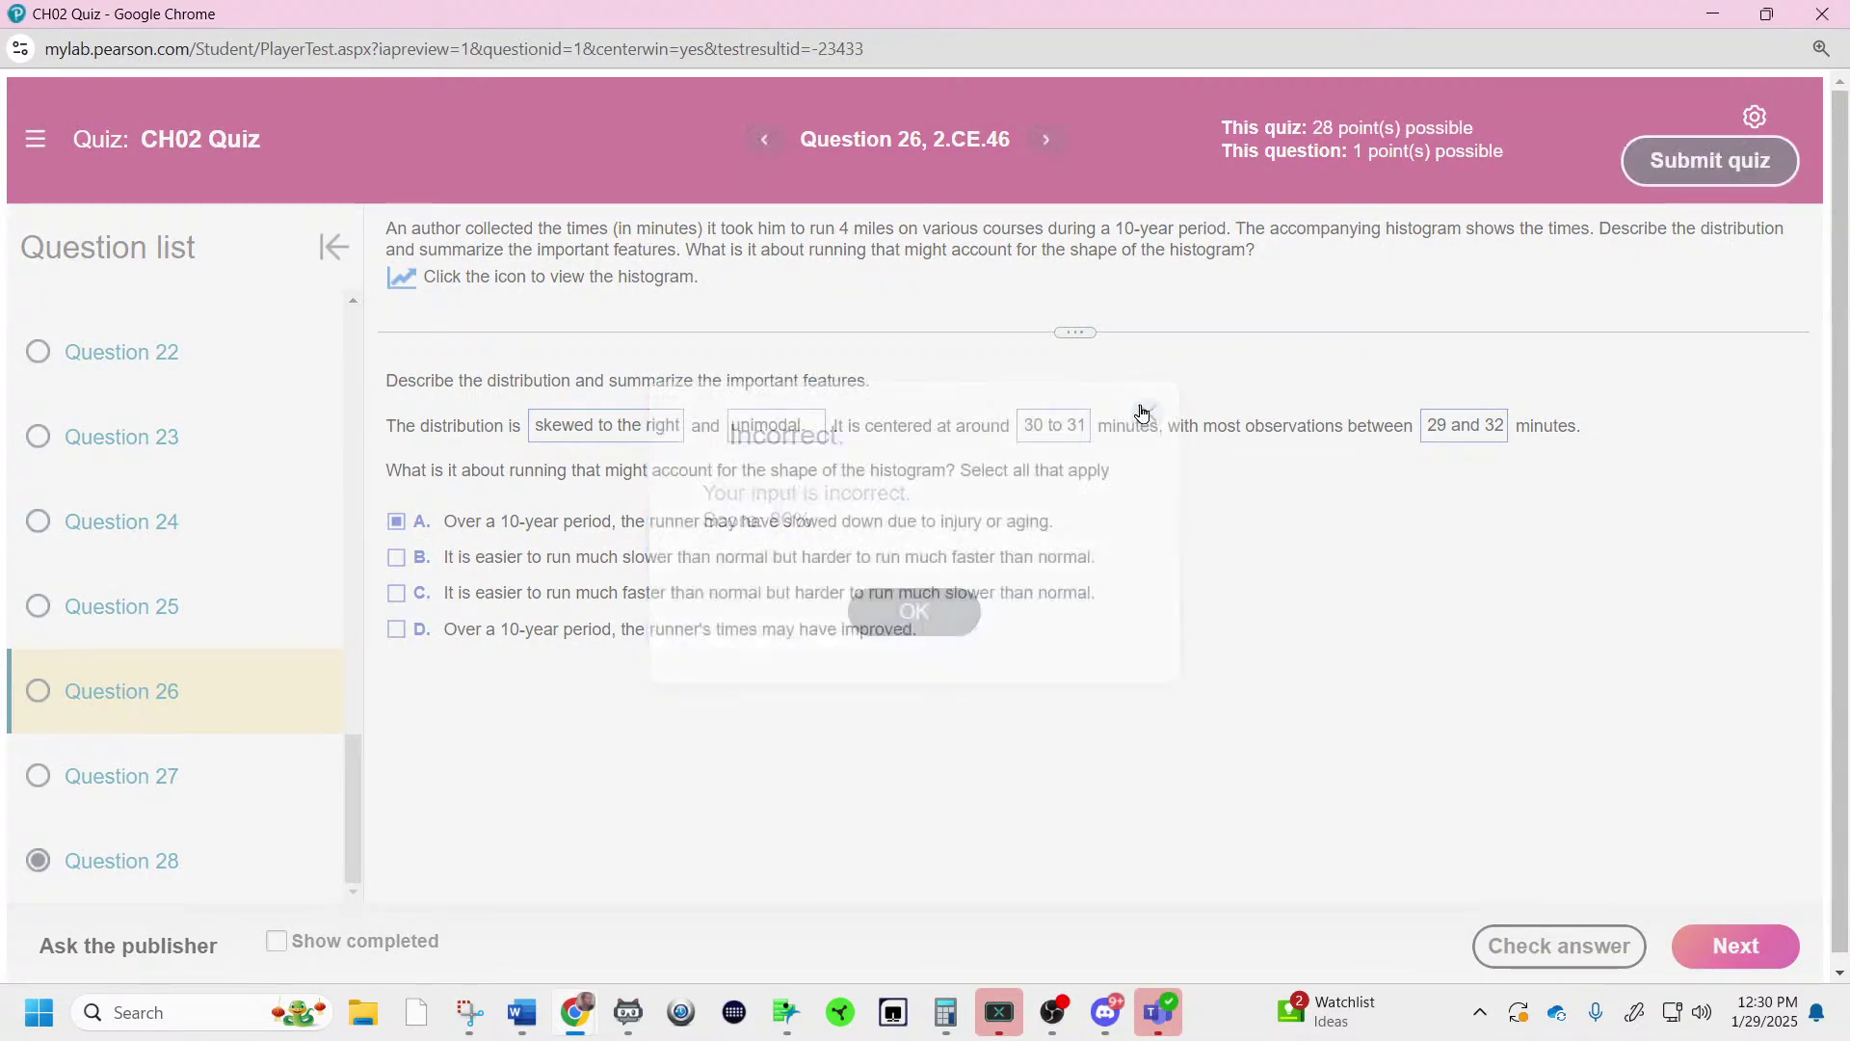
- Also select explanation B about slower running being easier, recheck the answer and dismiss the feedback
{"action": "left_click", "coordinate": [801, 547]}
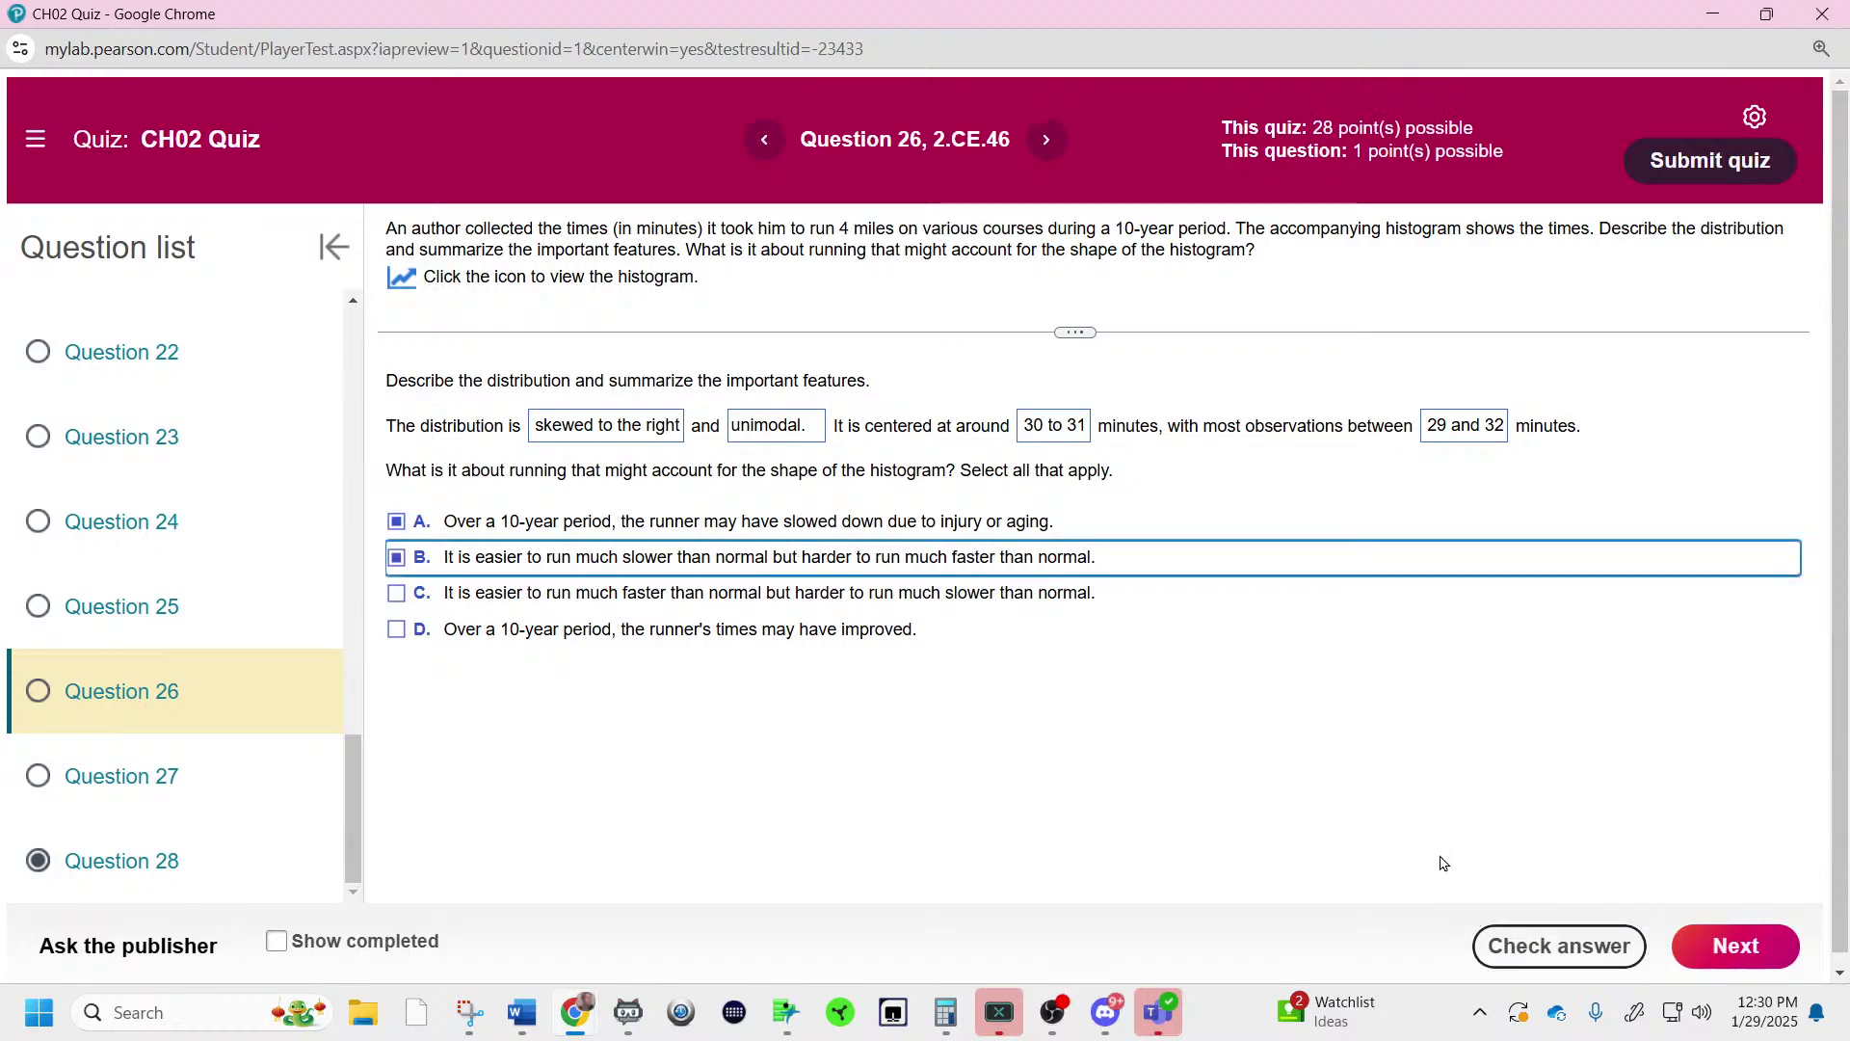
{"action": "left_click", "coordinate": [1545, 945]}
{"action": "left_click", "coordinate": [946, 636]}
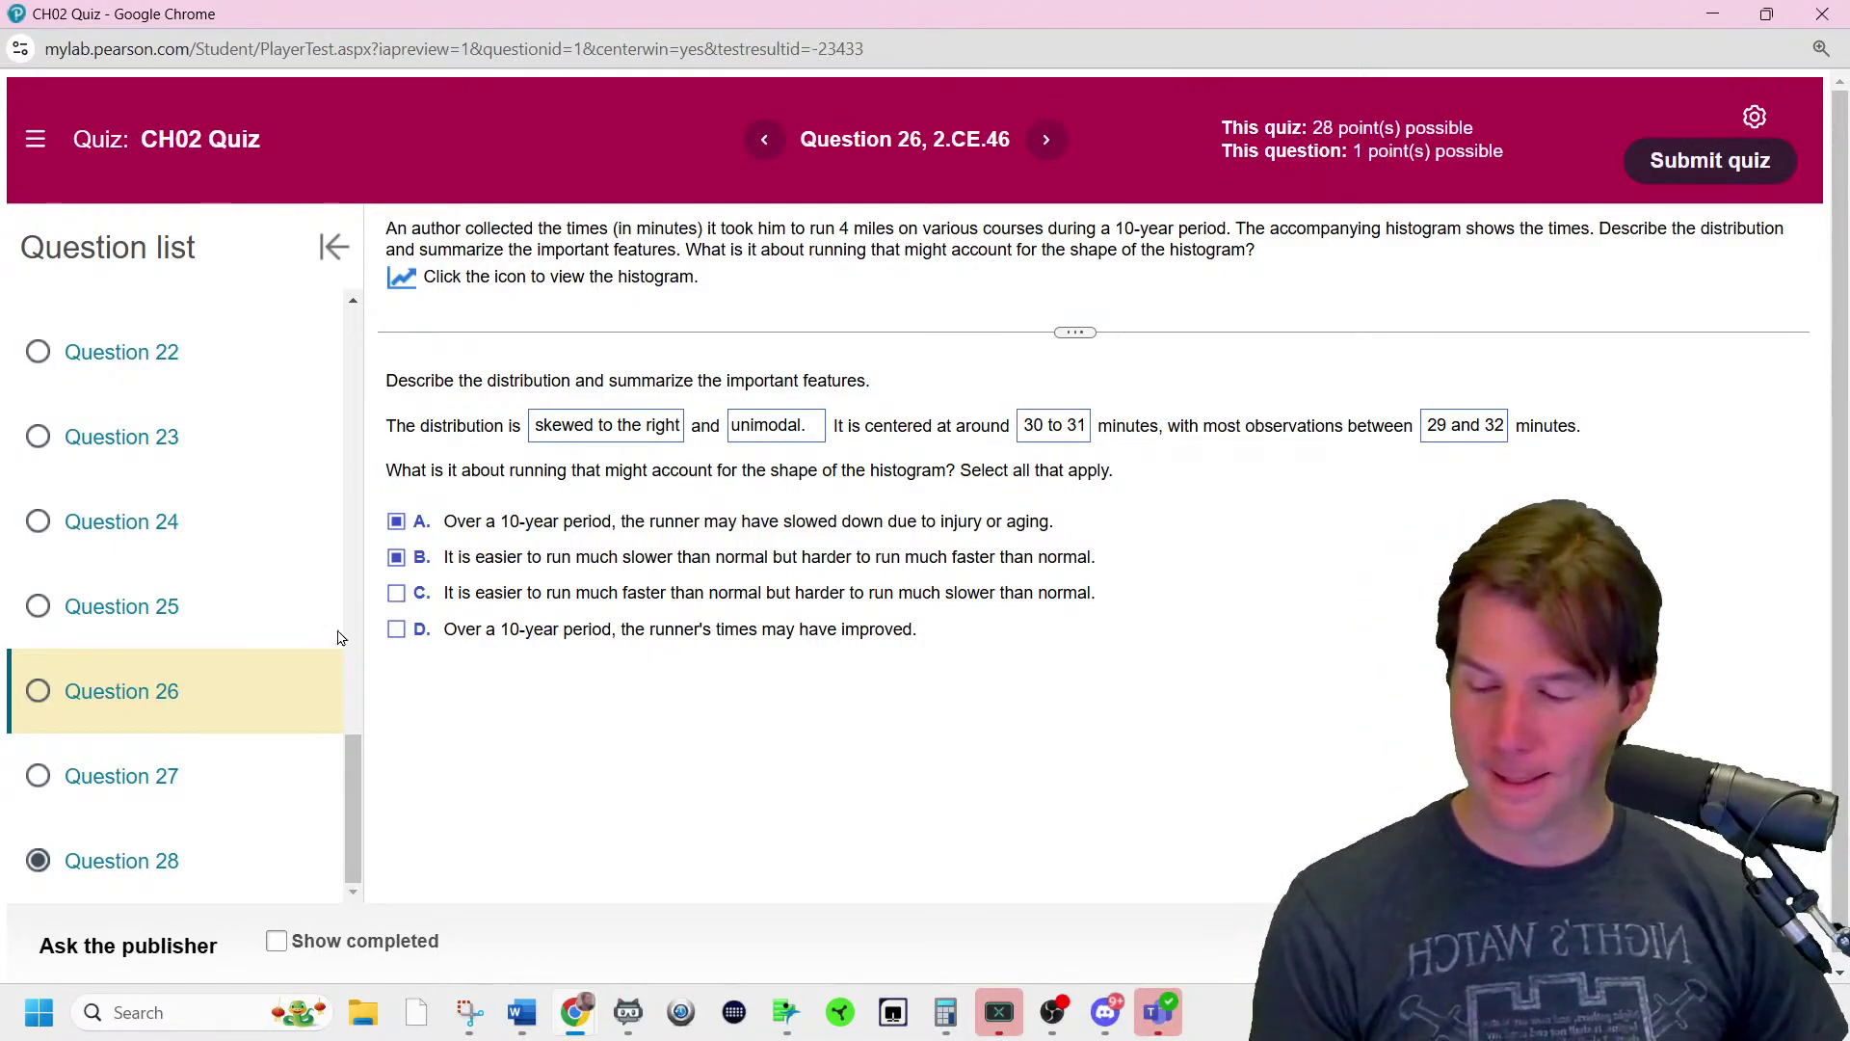
- Look through Questions 25, 24, 23, 22 and 21 in reverse order
{"action": "left_click", "coordinate": [245, 621]}
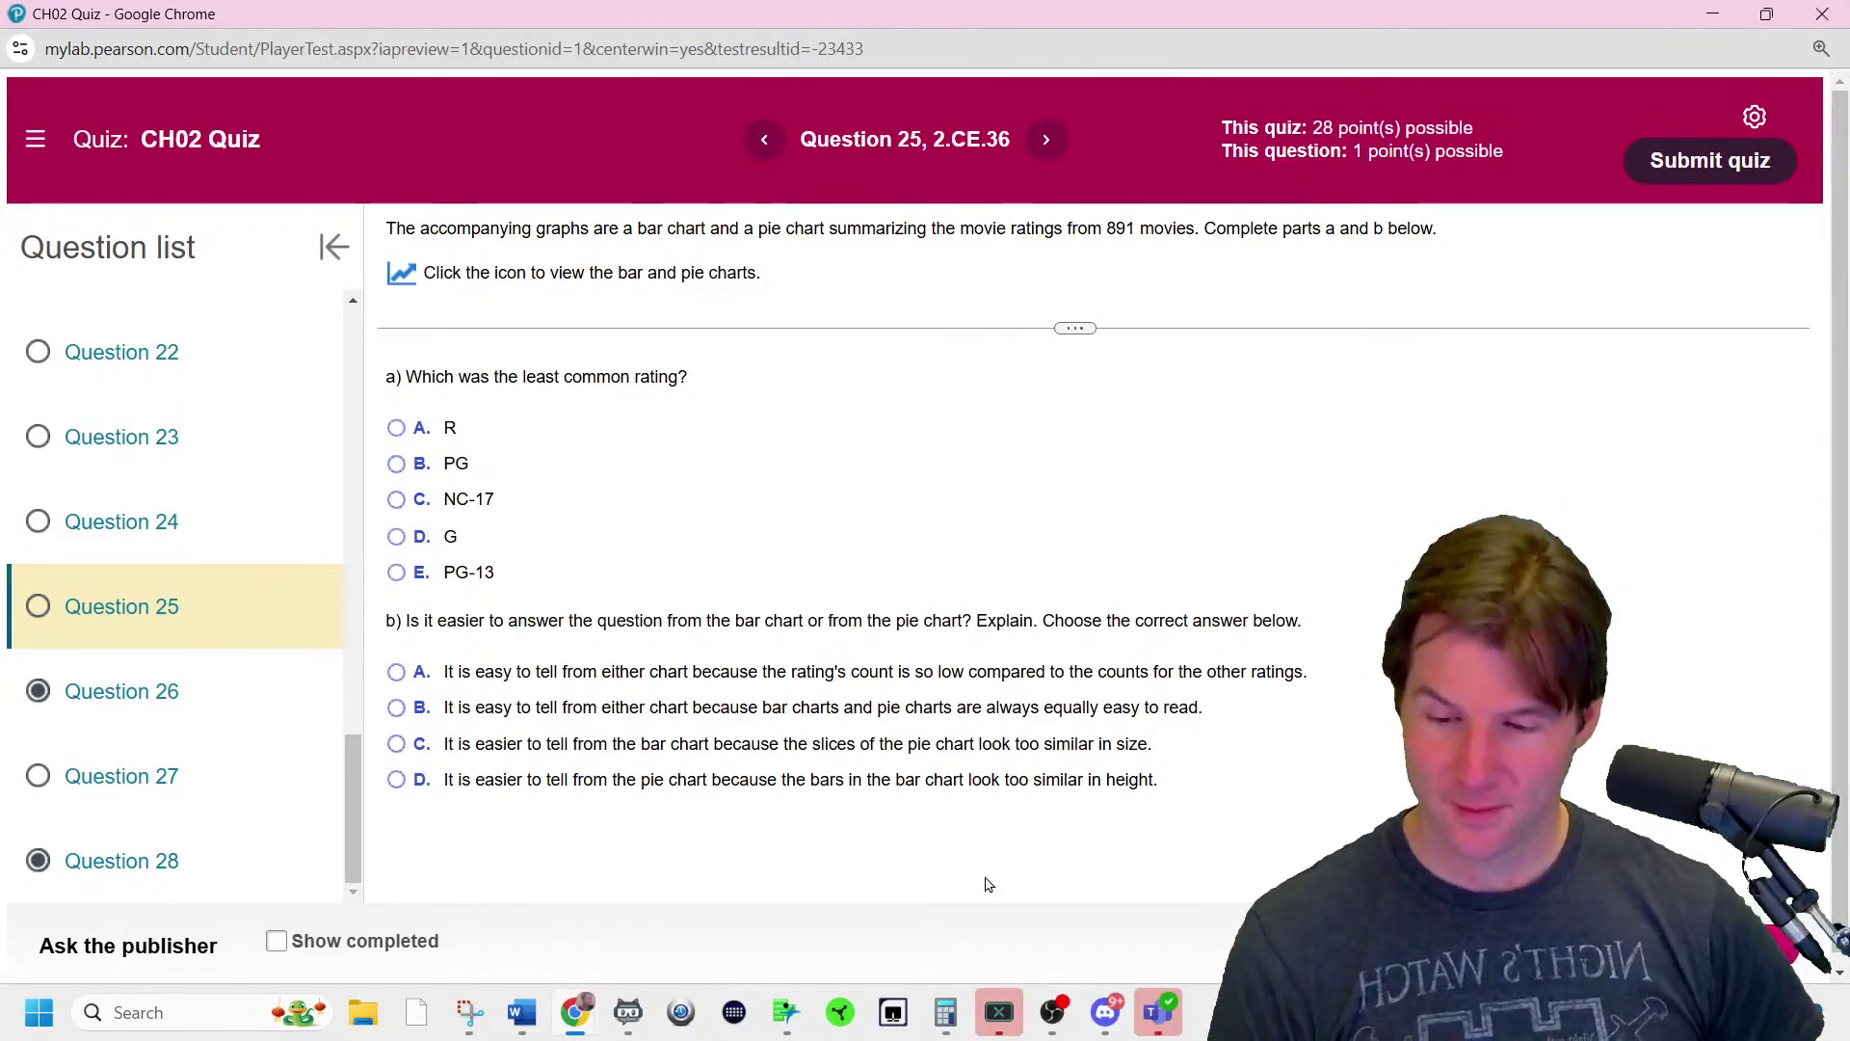
{"action": "left_click", "coordinate": [203, 501]}
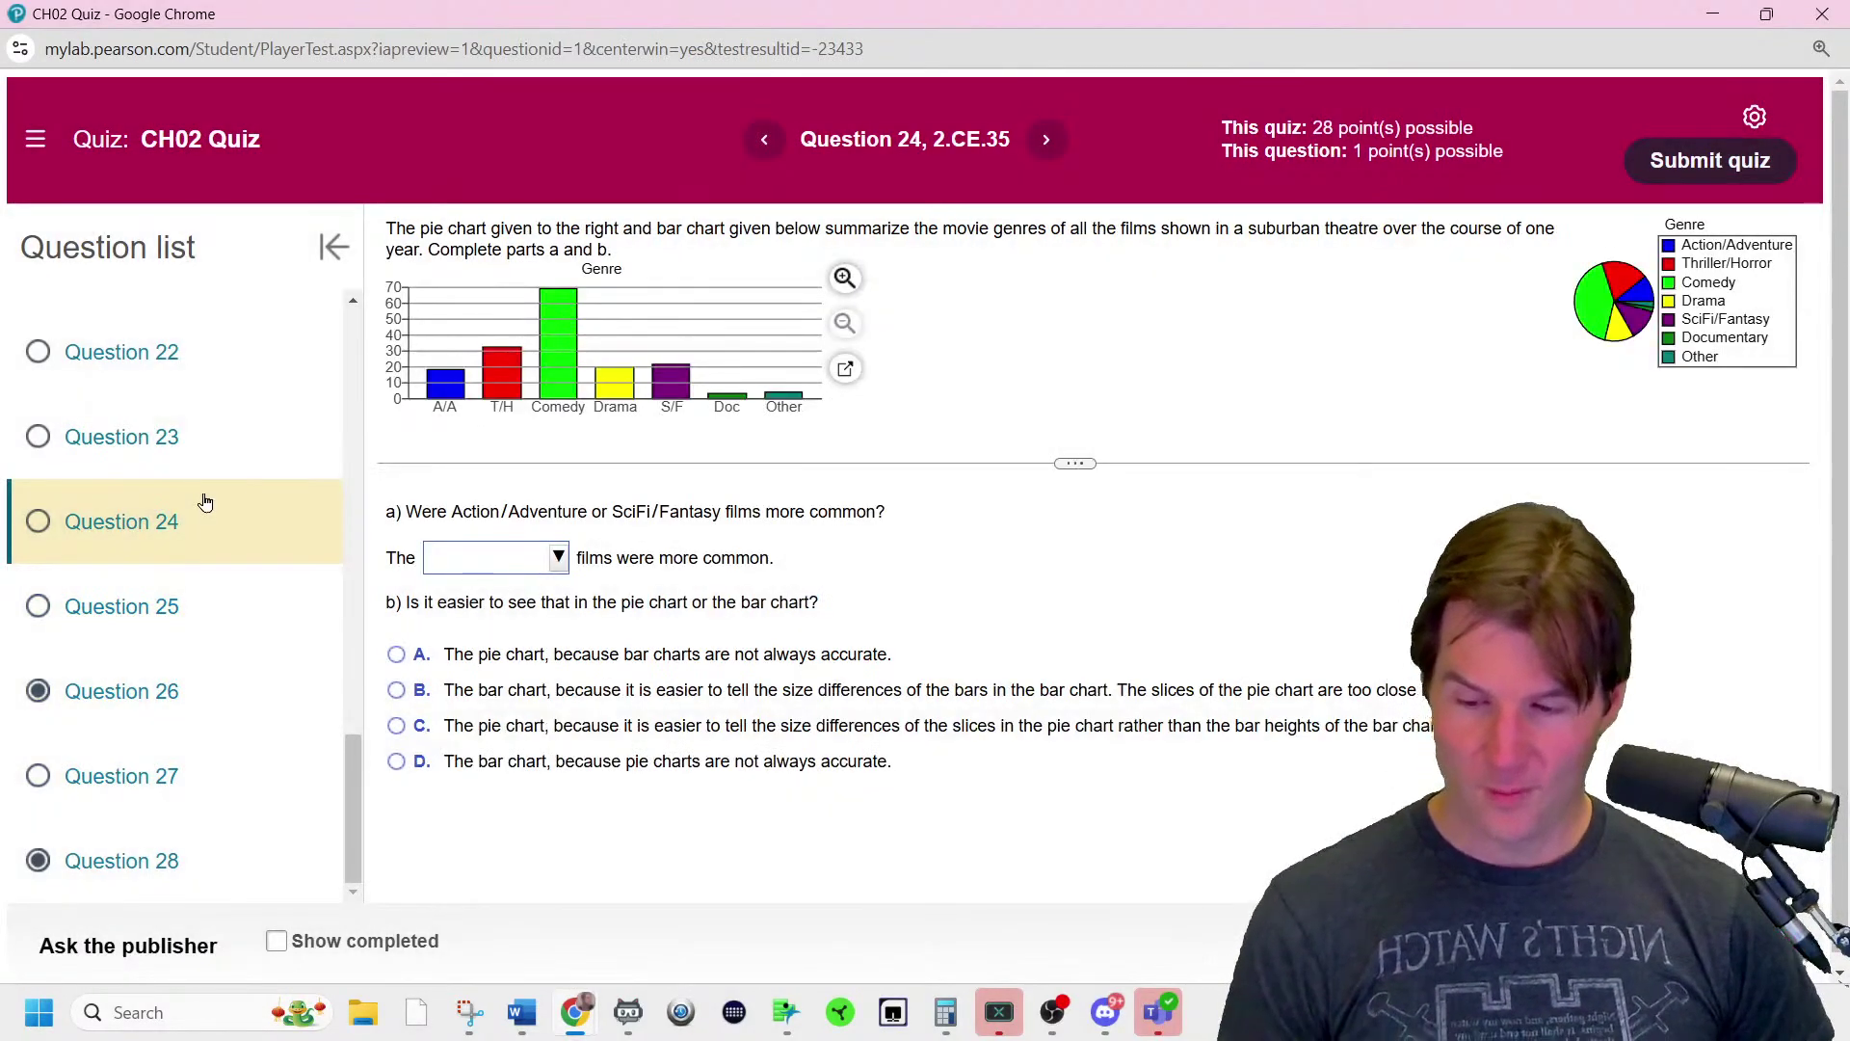
{"action": "left_click", "coordinate": [232, 414]}
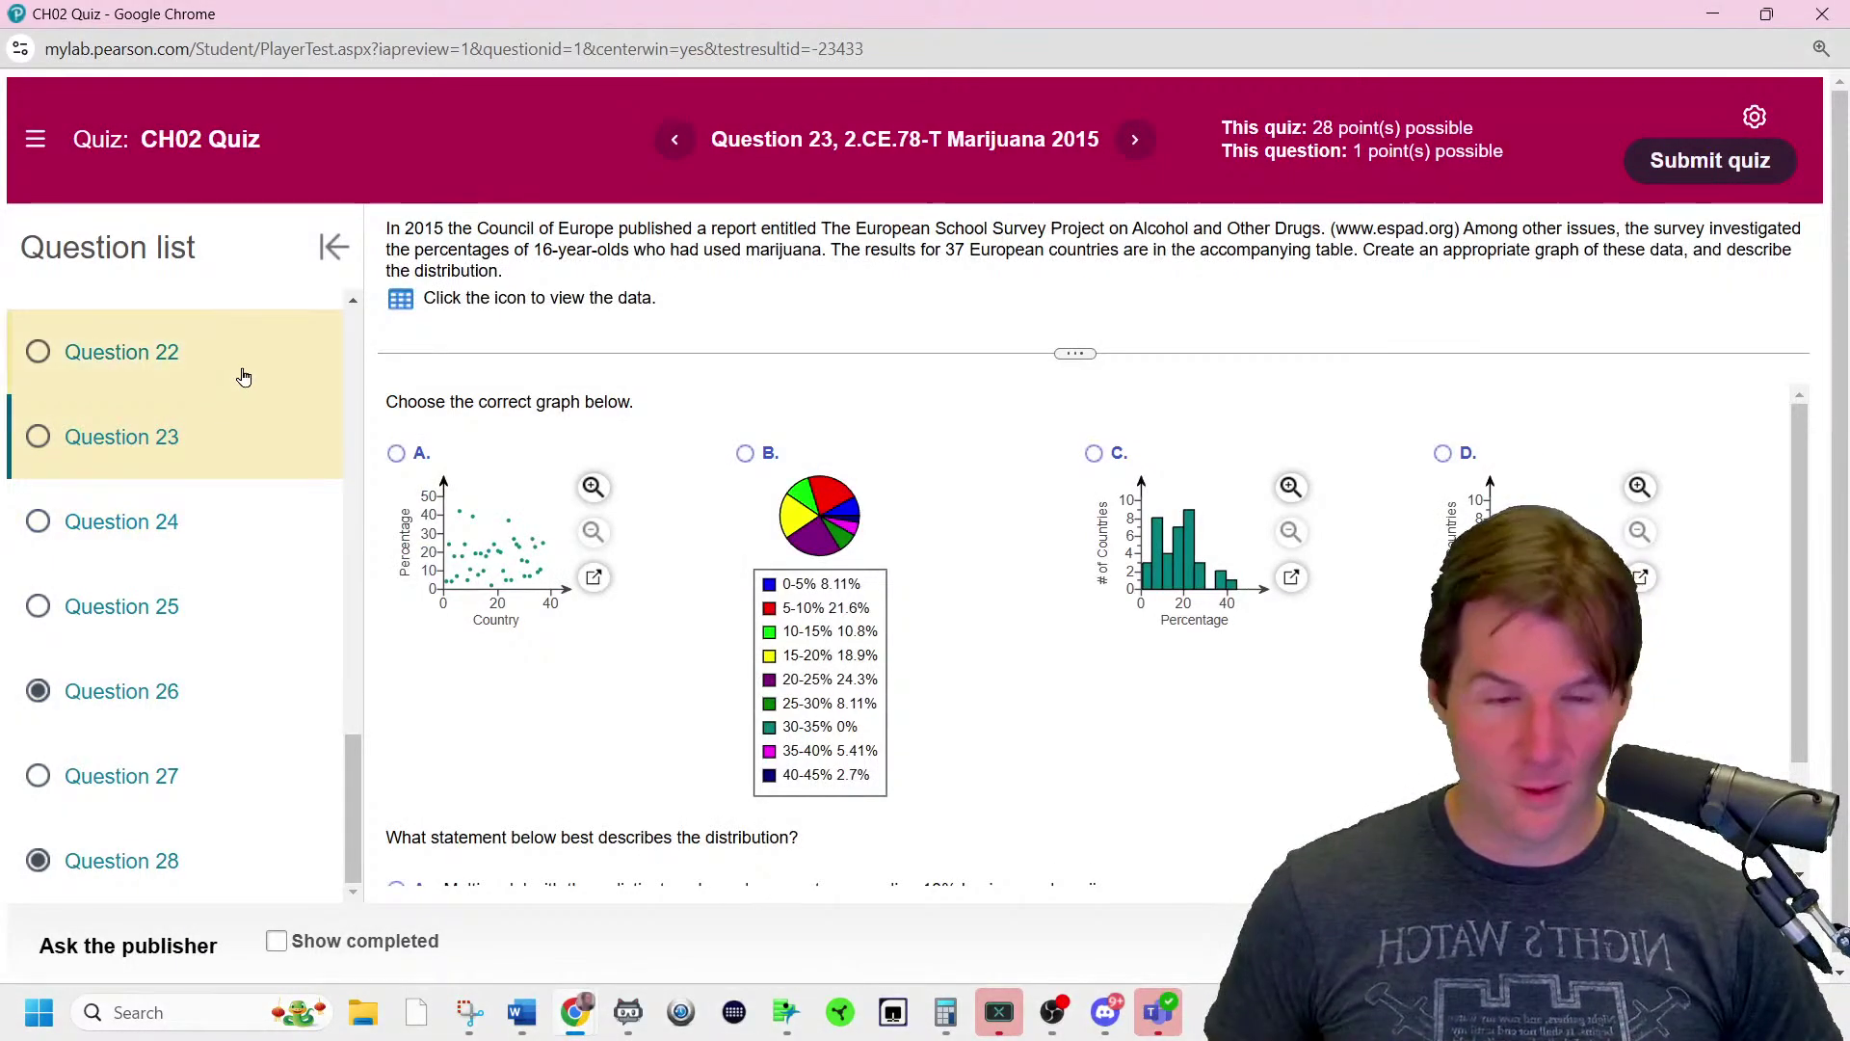
{"action": "scroll", "coordinate": [215, 476], "scroll_direction": "up", "scroll_amount": 1}
{"action": "left_click", "coordinate": [215, 473]}
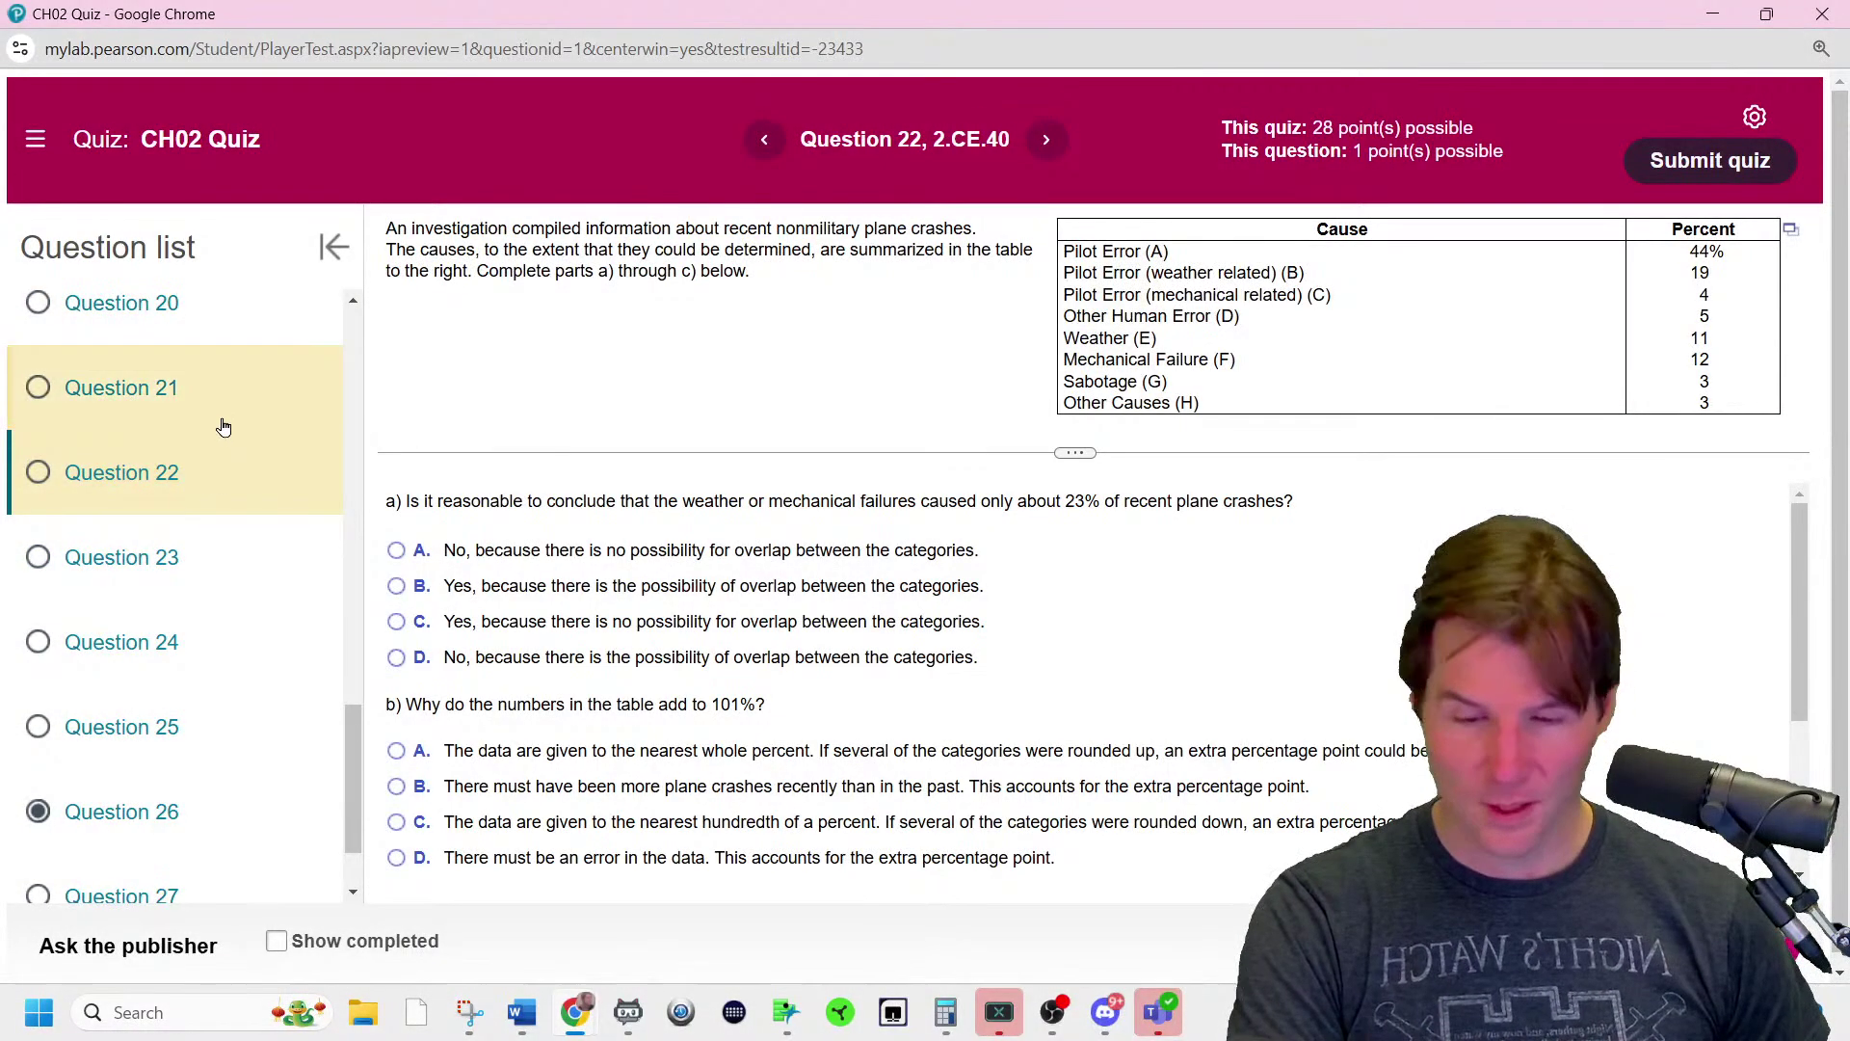
{"action": "left_click", "coordinate": [223, 425]}
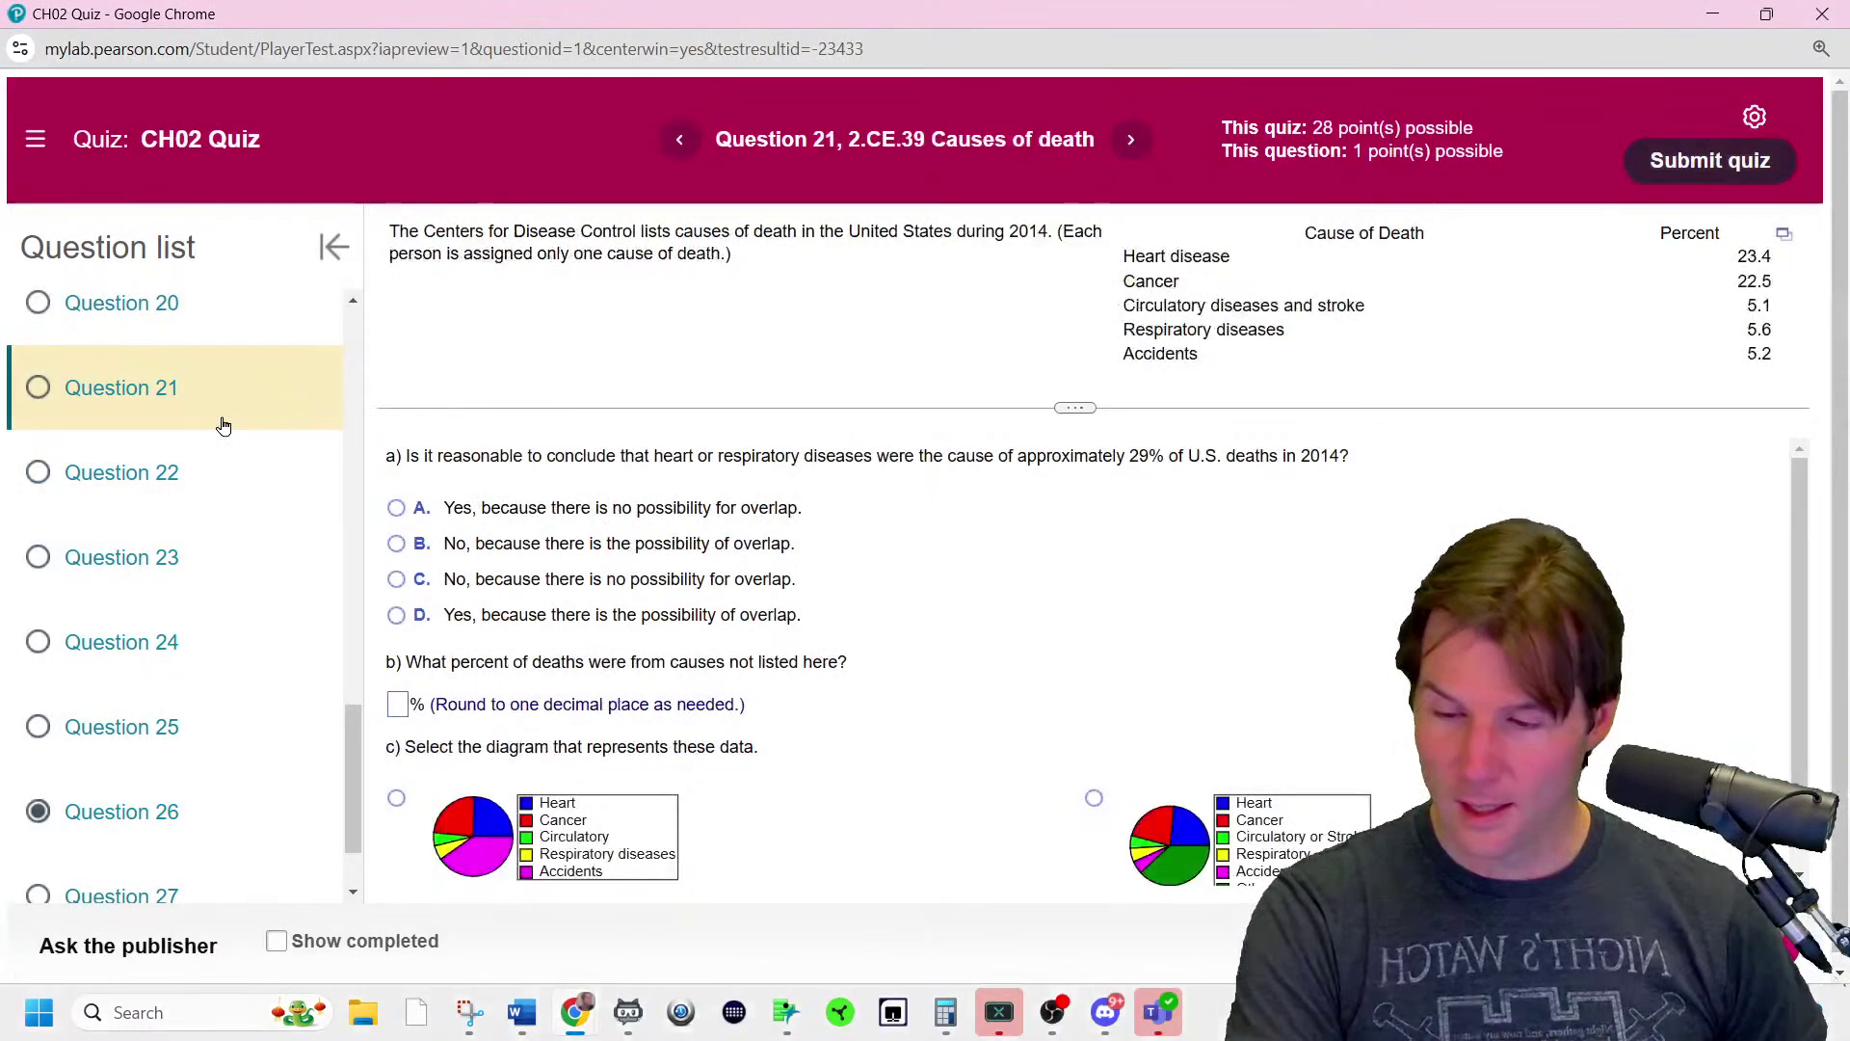
- Open Question 20 about Wayne Gretzky and bring up its data set and stem-and-leaf display
{"action": "scroll", "coordinate": [160, 469], "scroll_direction": "up", "scroll_amount": 3}
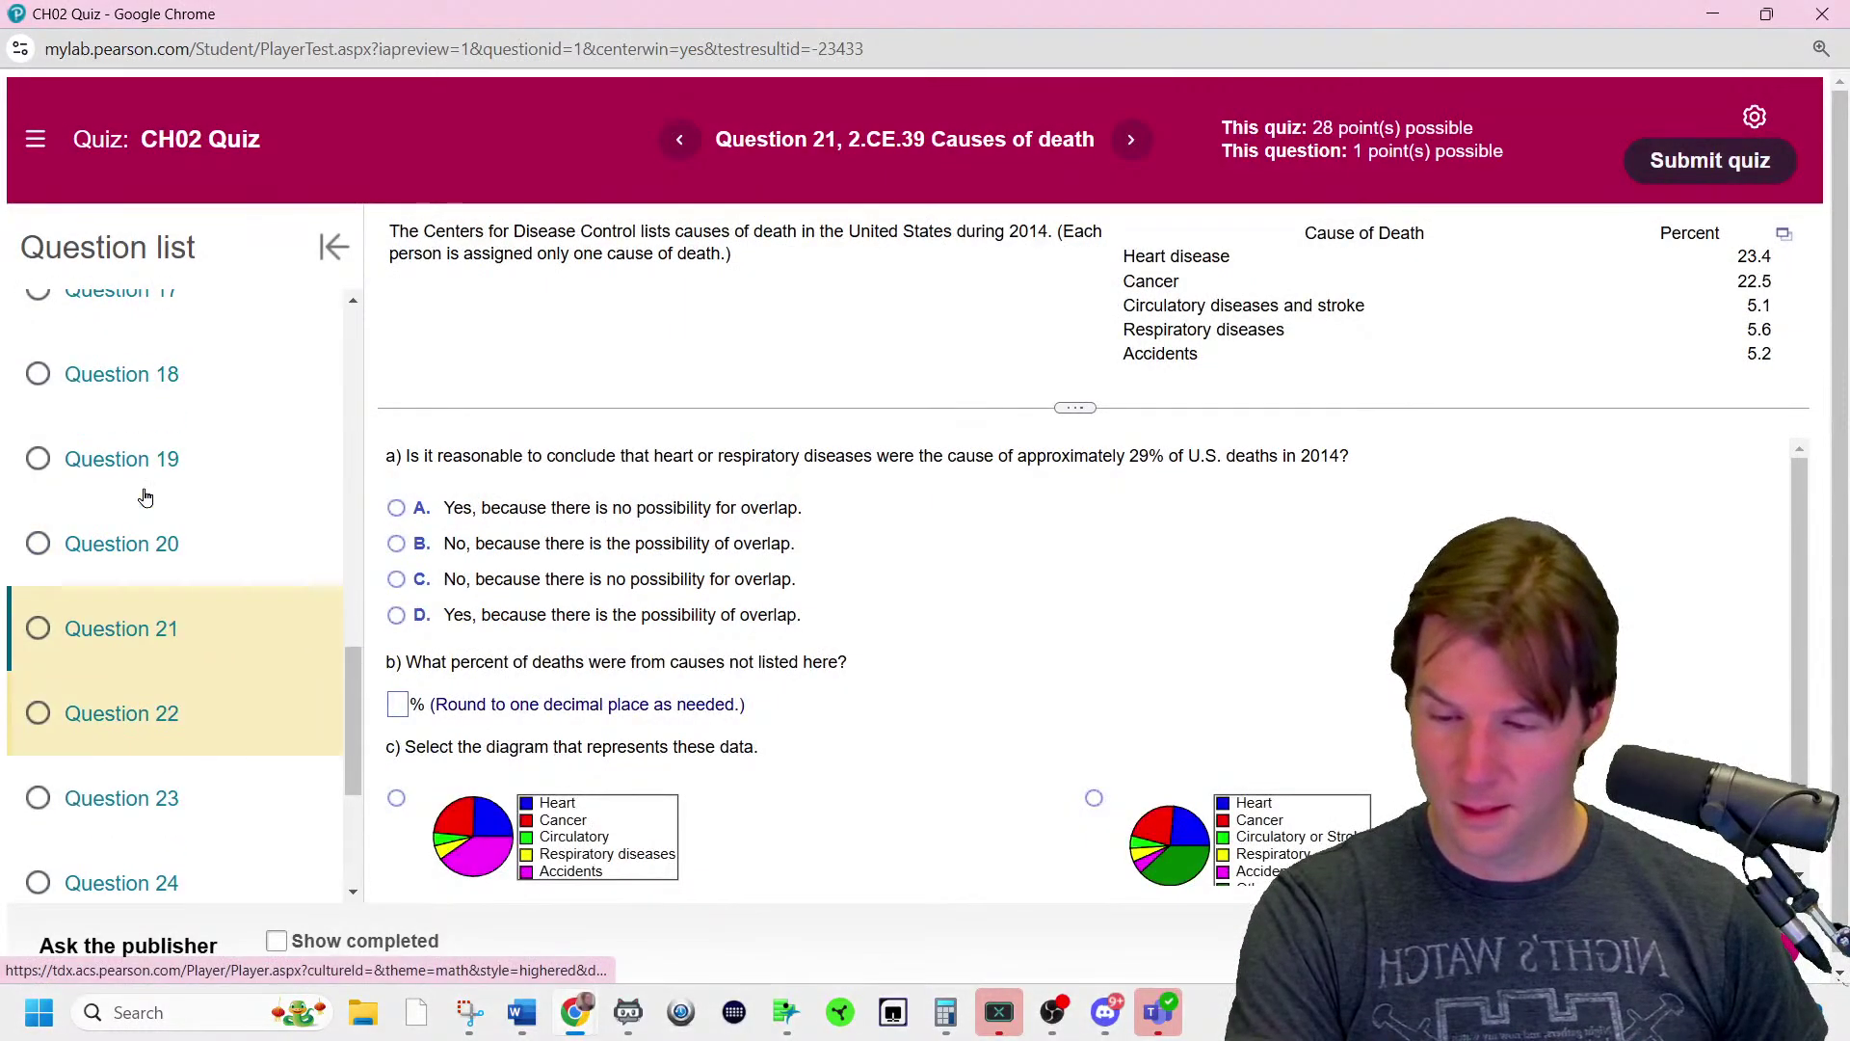
{"action": "left_click", "coordinate": [198, 542]}
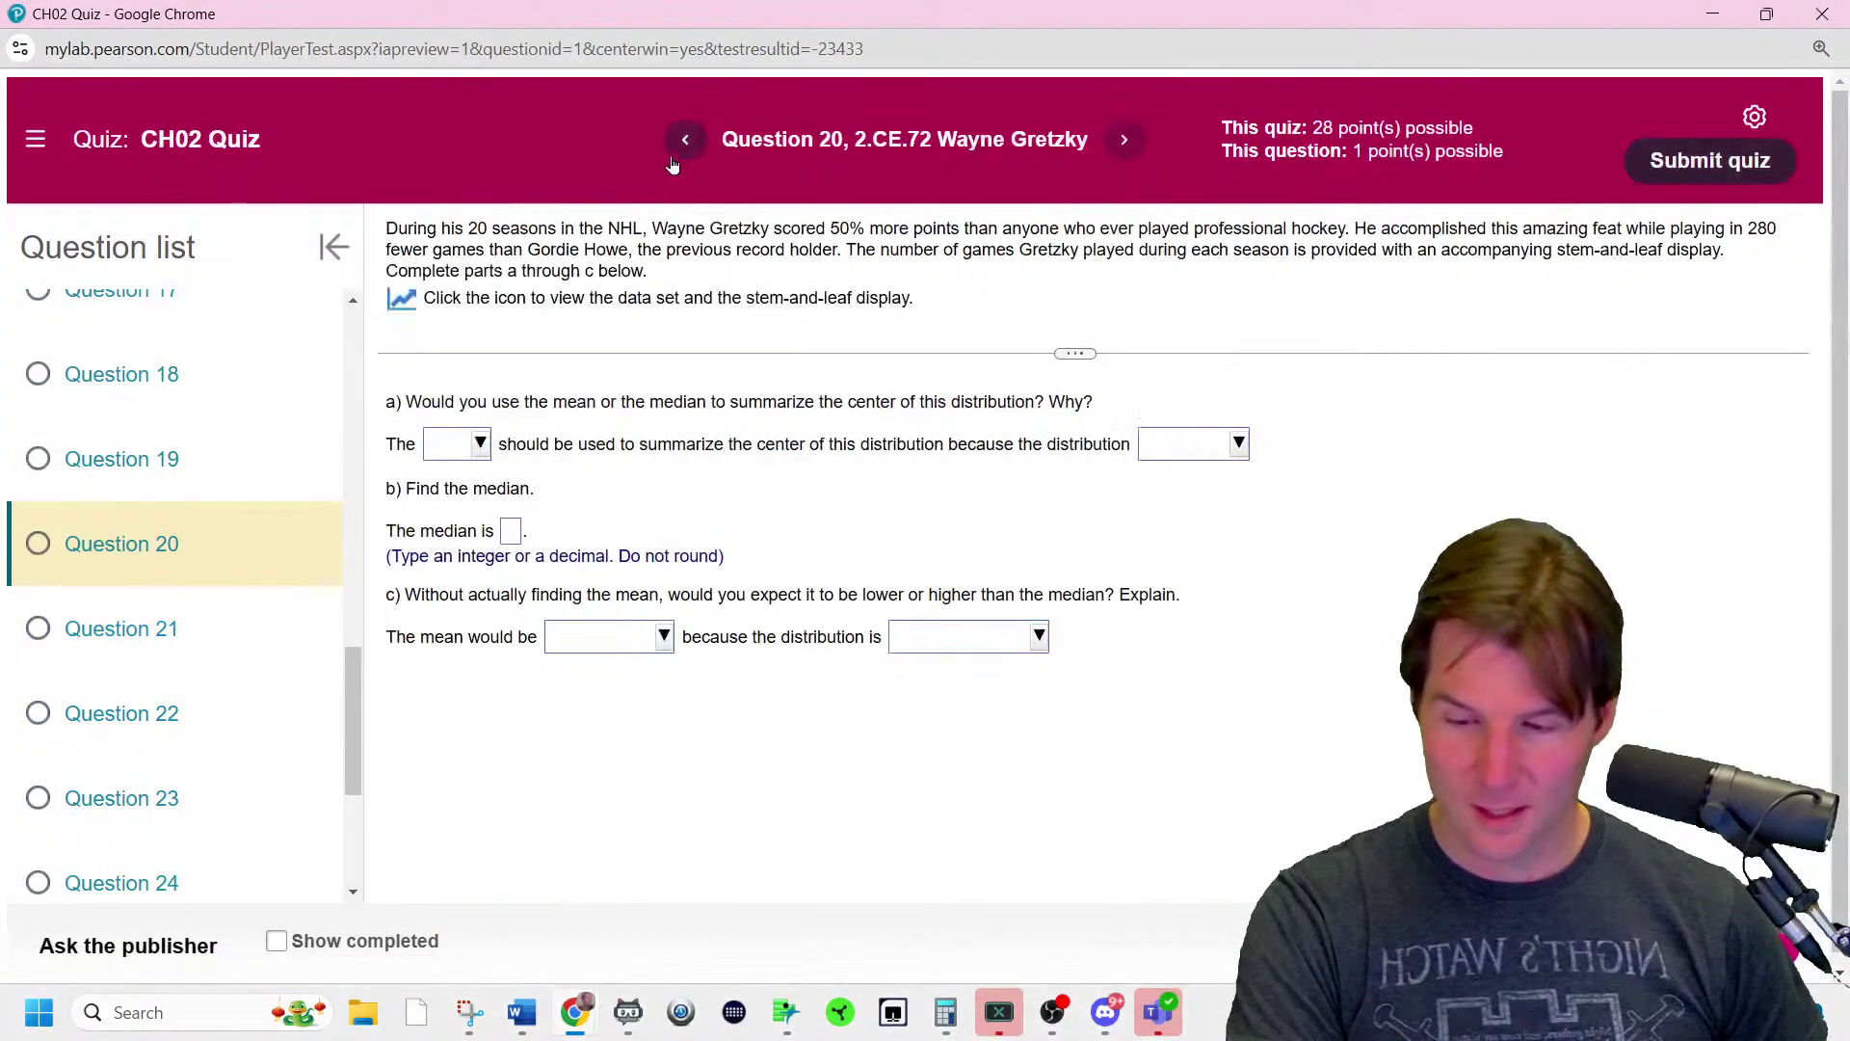
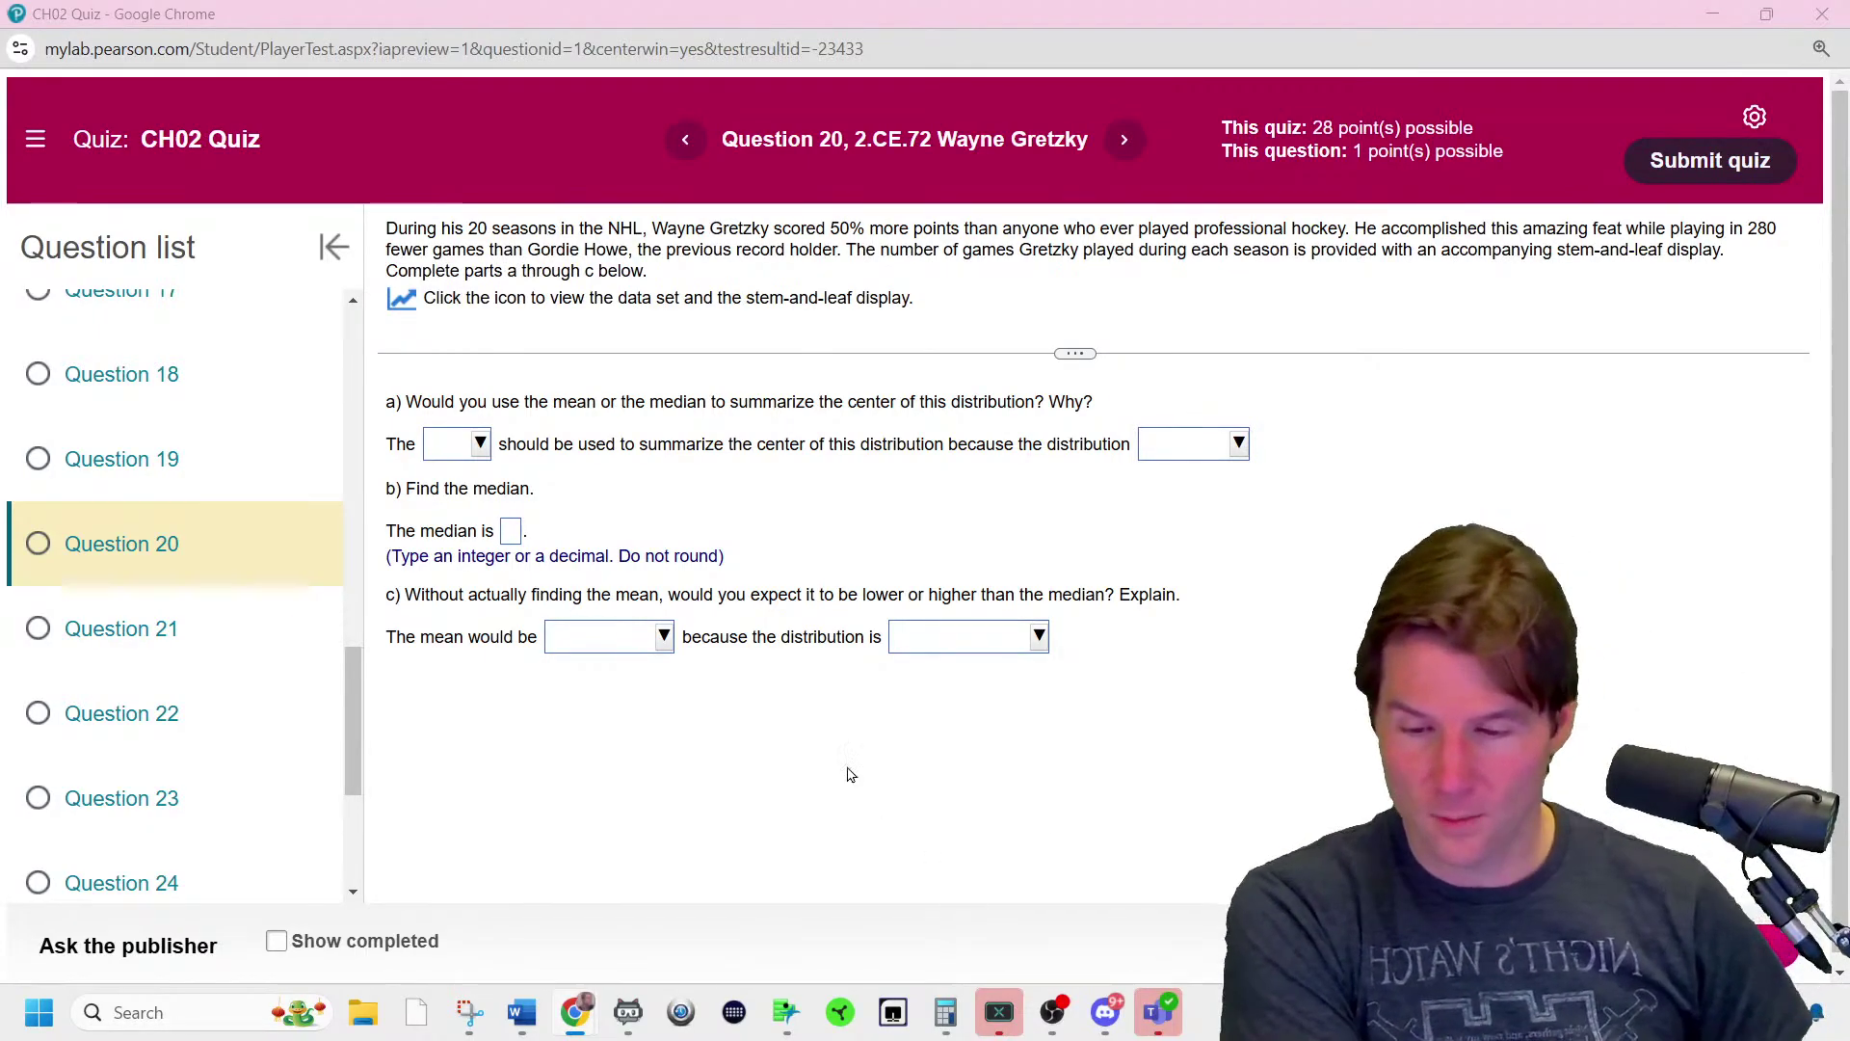
{"action": "left_click", "coordinate": [403, 300]}
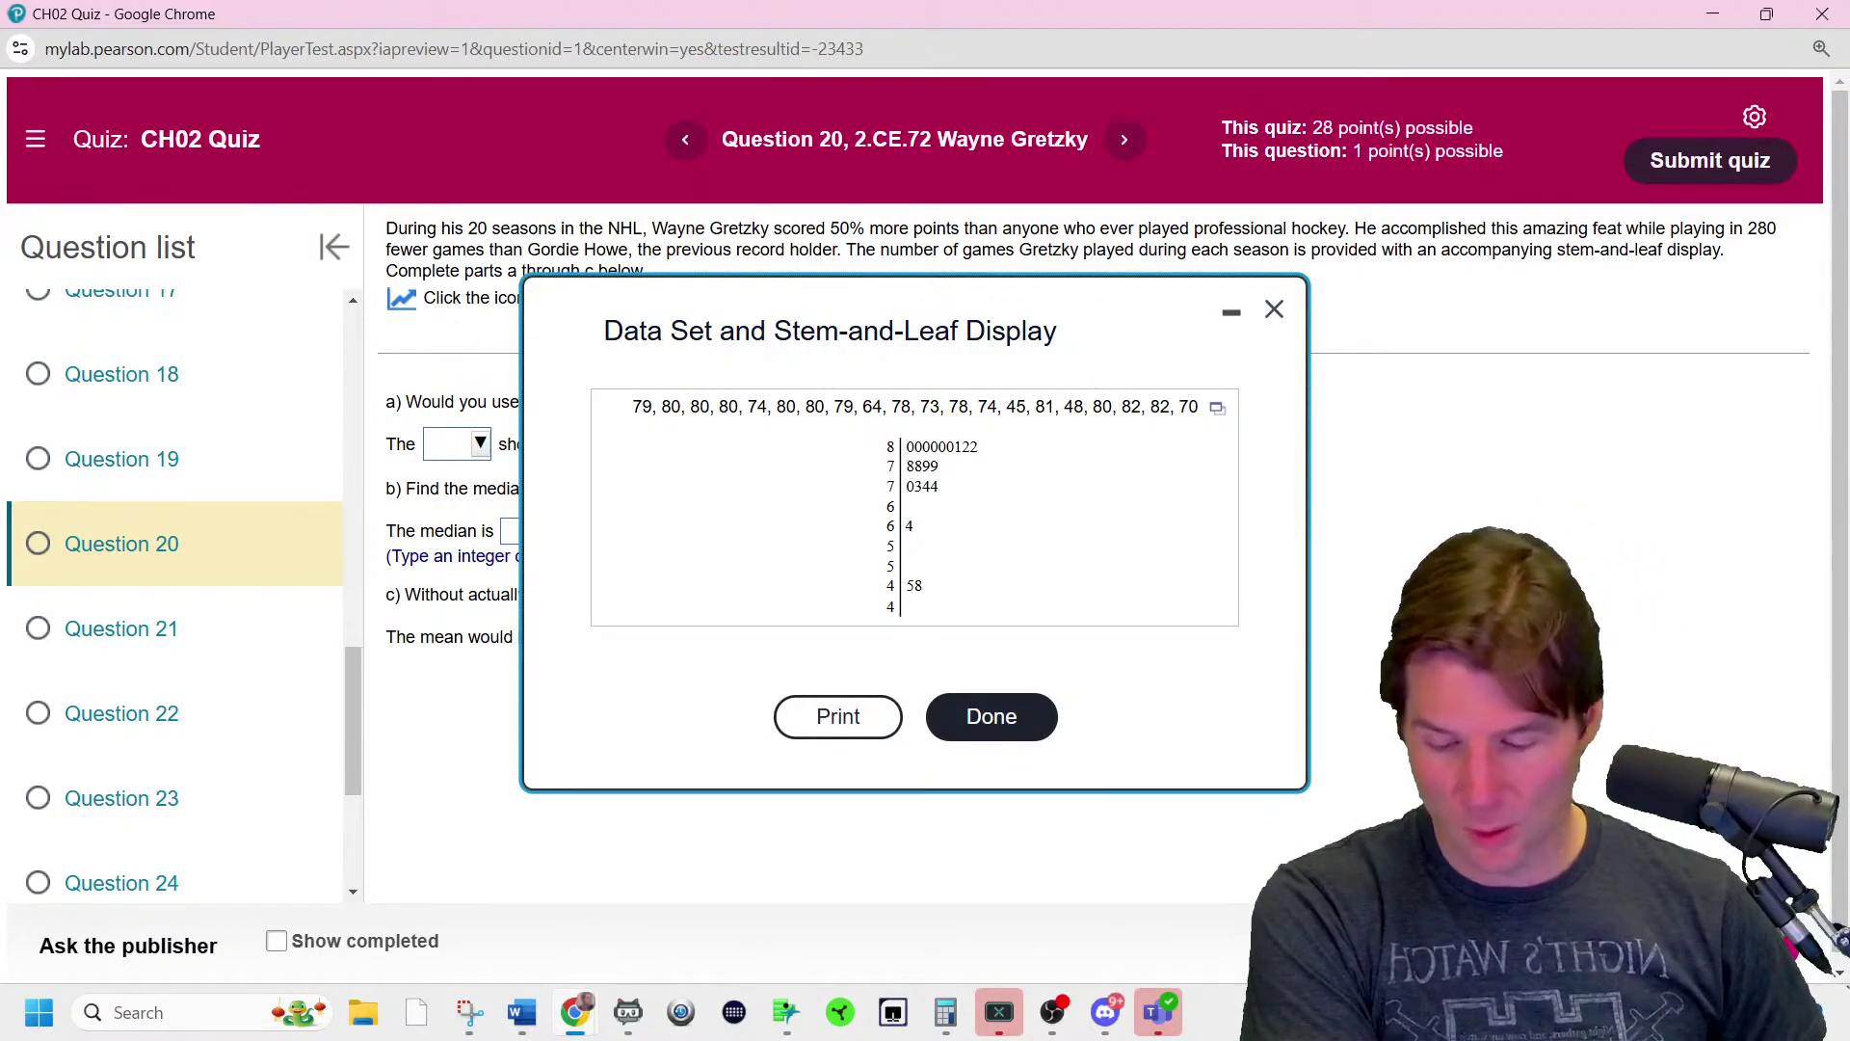
- Capture the stem-and-leaf plot with Snipping Tool, enlarge it and highlight the first leaf of the 8 row in yellow
{"action": "mouse_move", "coordinate": [486, 1021]}
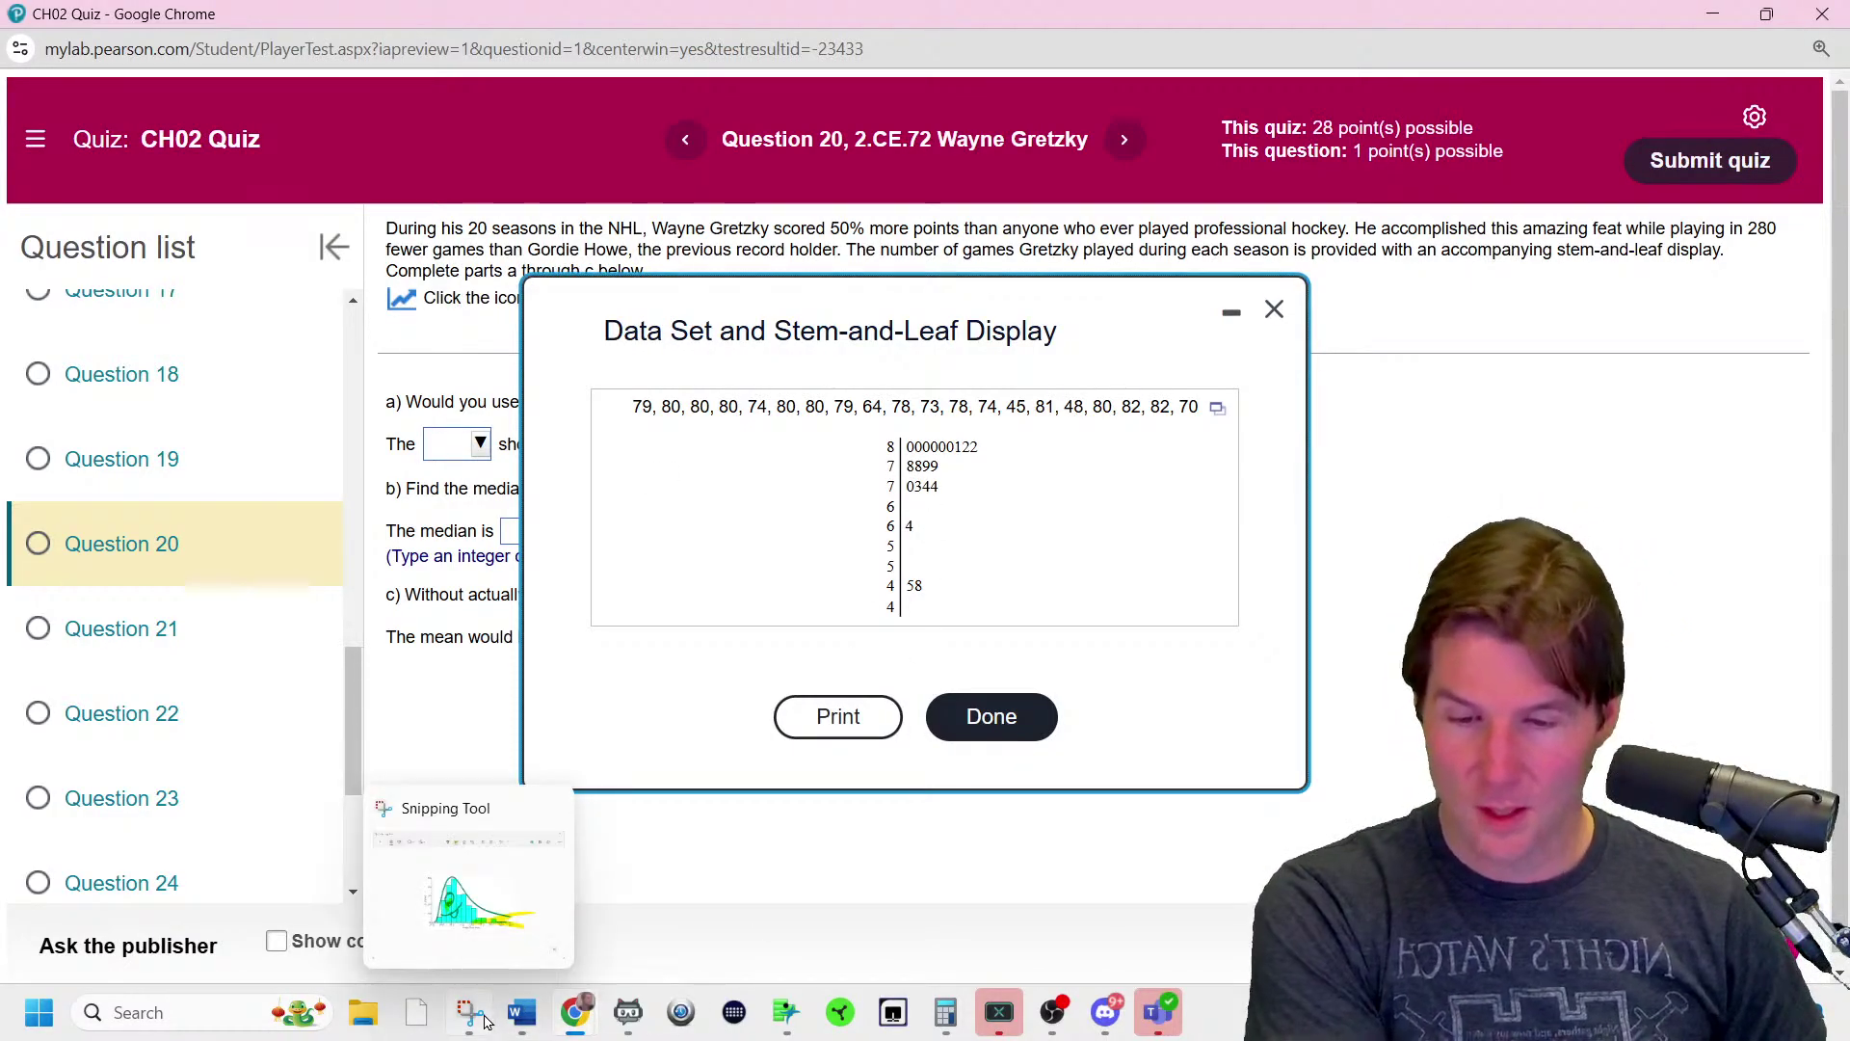
{"action": "left_click", "coordinate": [485, 1020]}
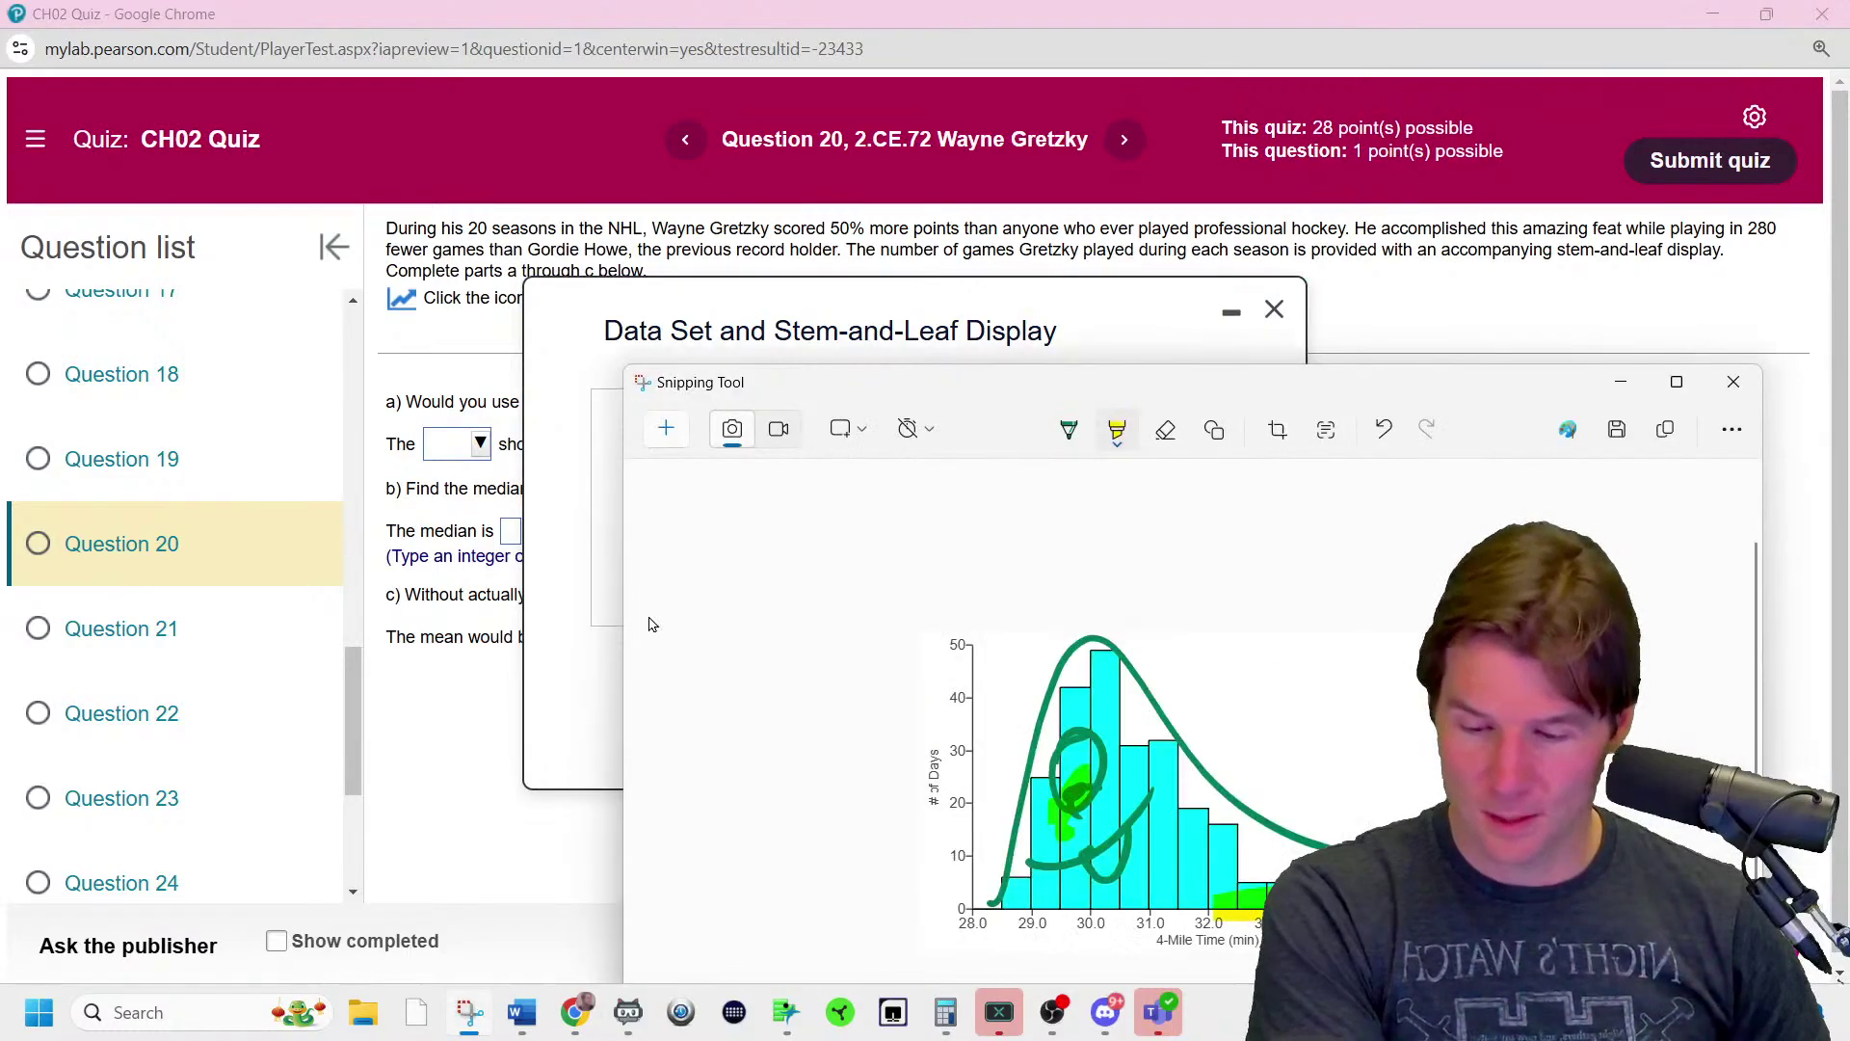
{"action": "left_click", "coordinate": [665, 428]}
{"action": "left_click_drag", "start_coordinate": [871, 428], "coordinate": [996, 616]}
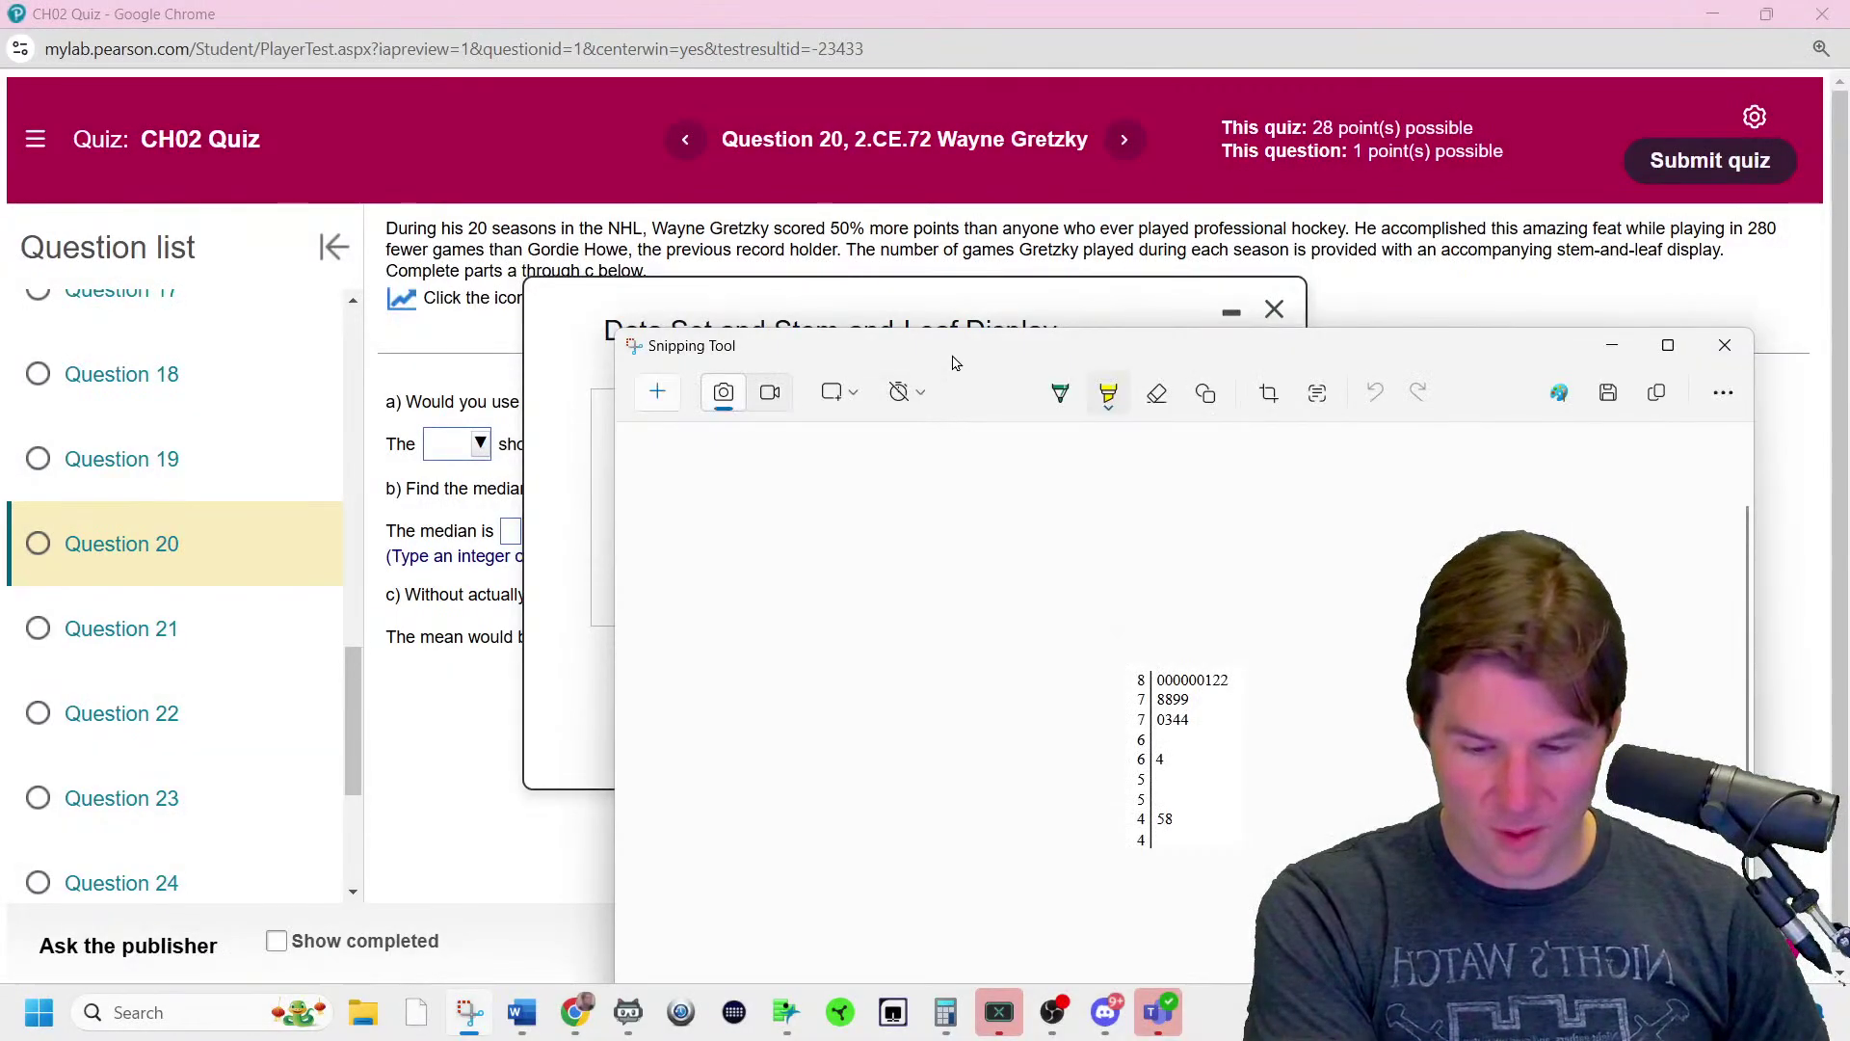
{"action": "scroll", "coordinate": [933, 513], "scroll_direction": "up", "scroll_amount": 5}
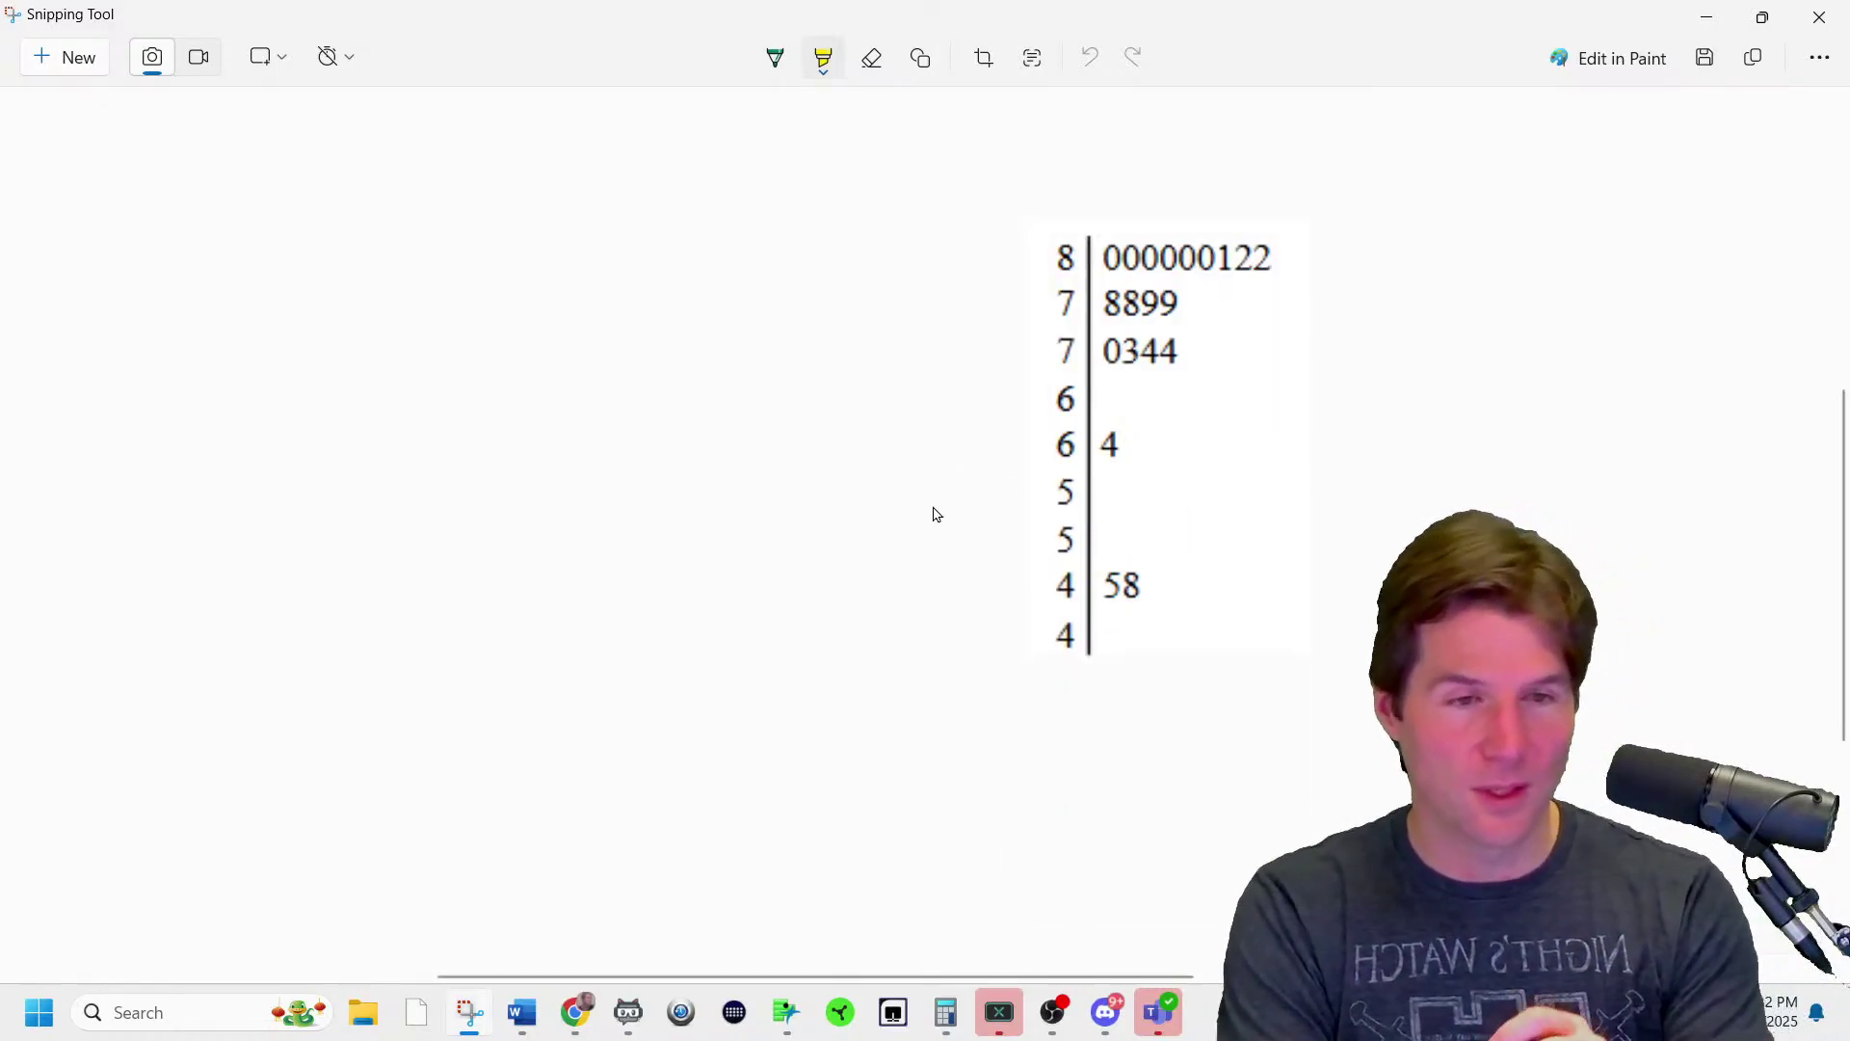
{"action": "key", "text": "space"}
{"action": "key", "text": "Escape"}
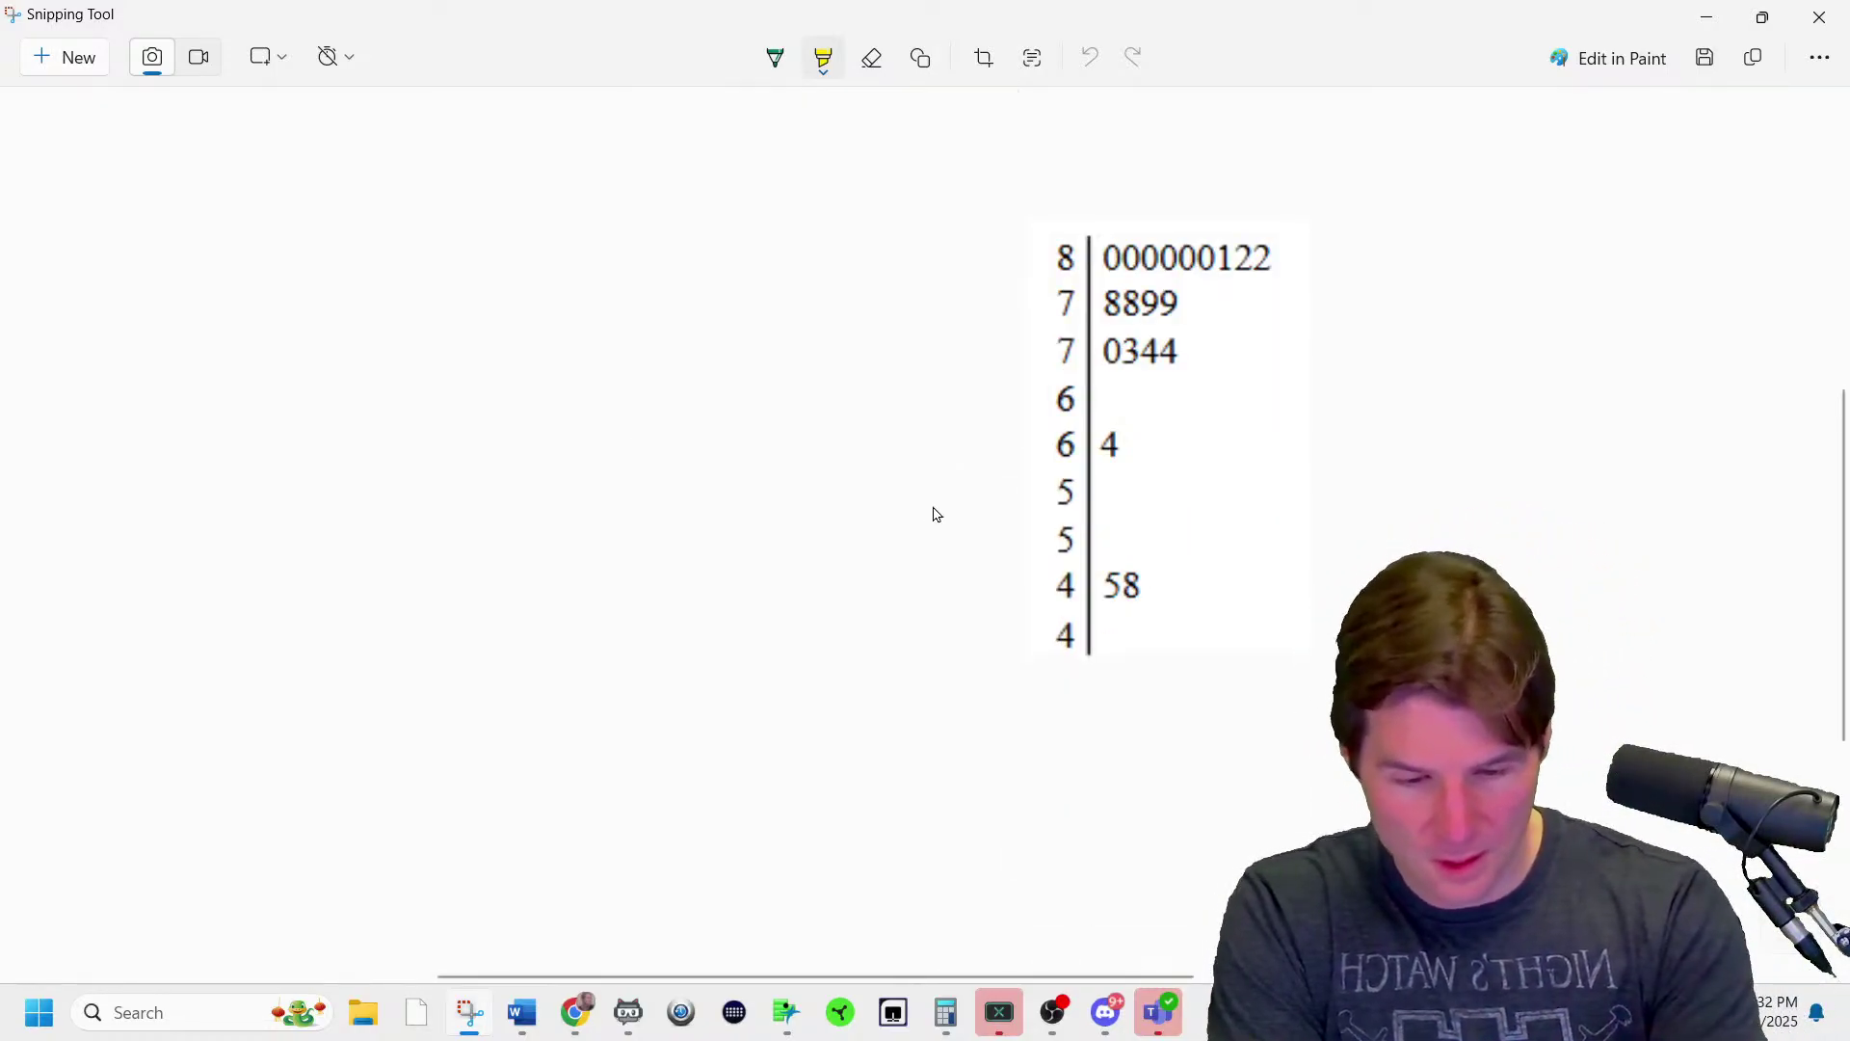
{"action": "left_click_drag", "start_coordinate": [1111, 245], "coordinate": [1112, 273]}
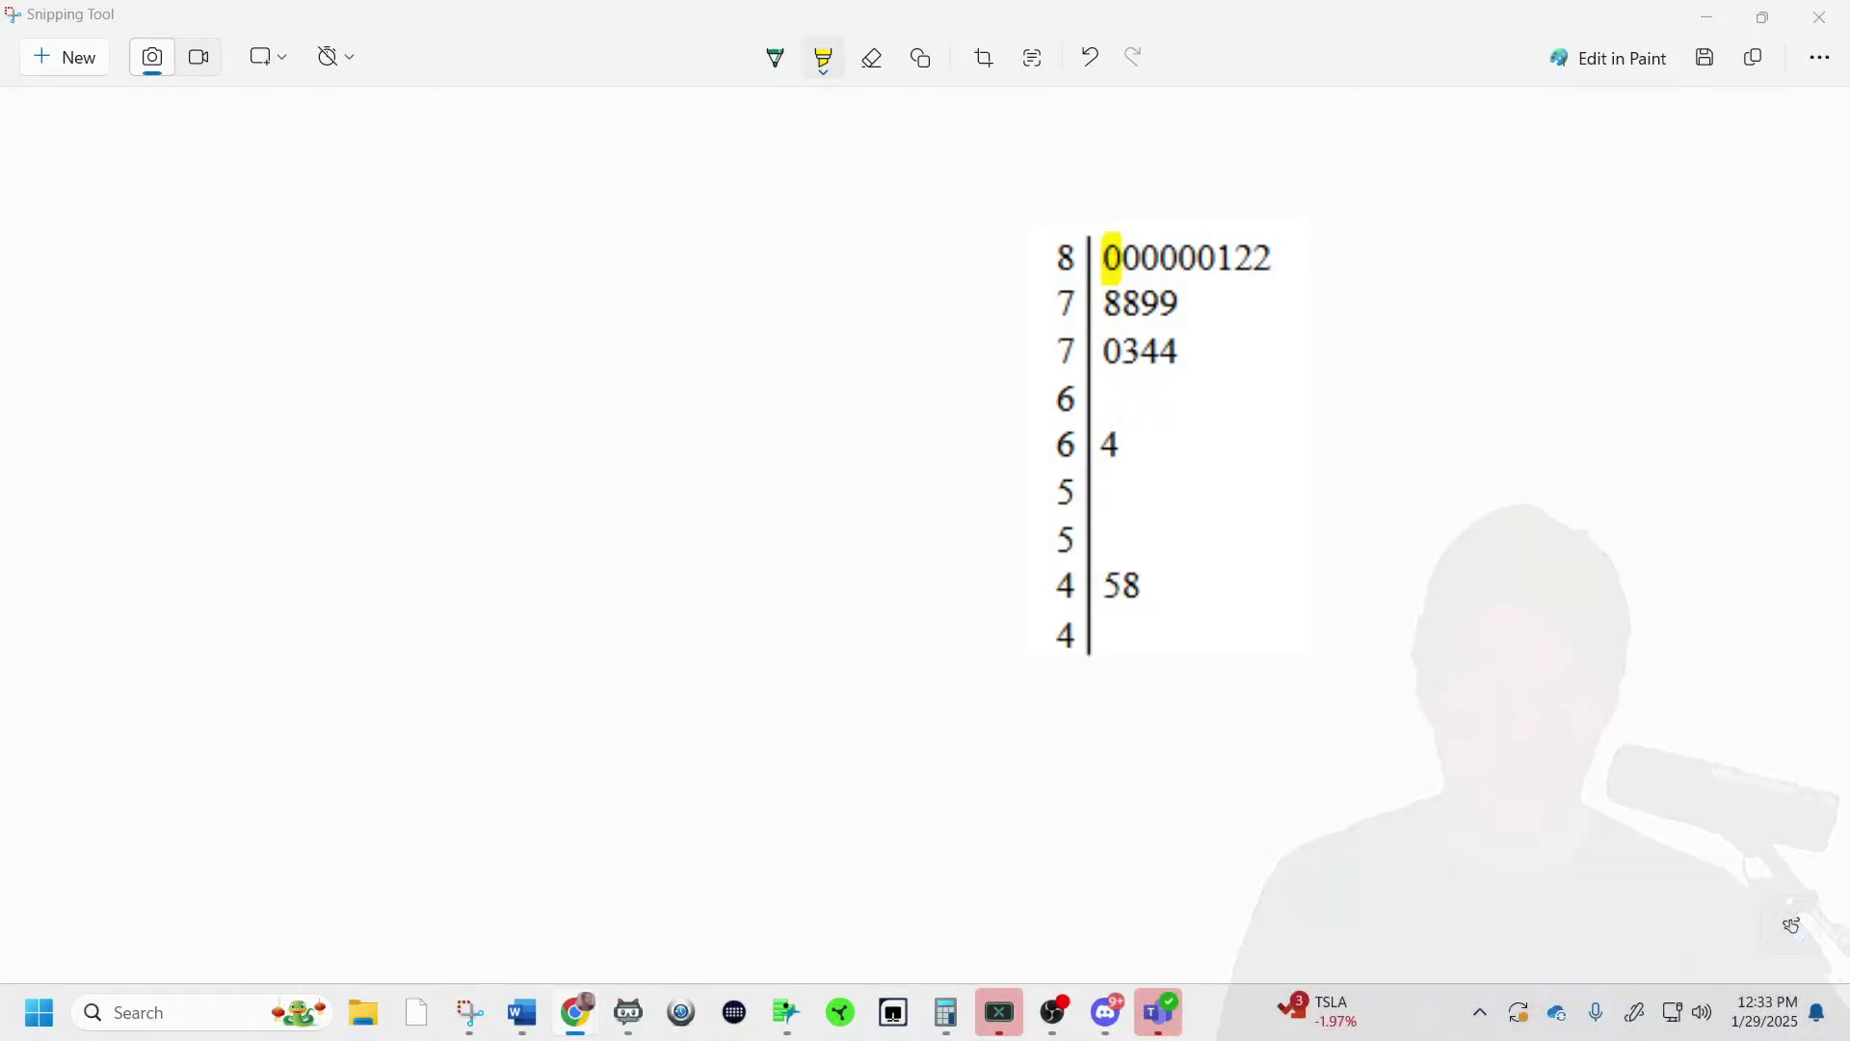
- Switch to a Word document and clear all of its text
{"action": "mouse_move", "coordinate": [521, 1012]}
{"action": "left_click", "coordinate": [1783, 926]}
{"action": "type", "text": "The table to the right gives the number of passenger"}
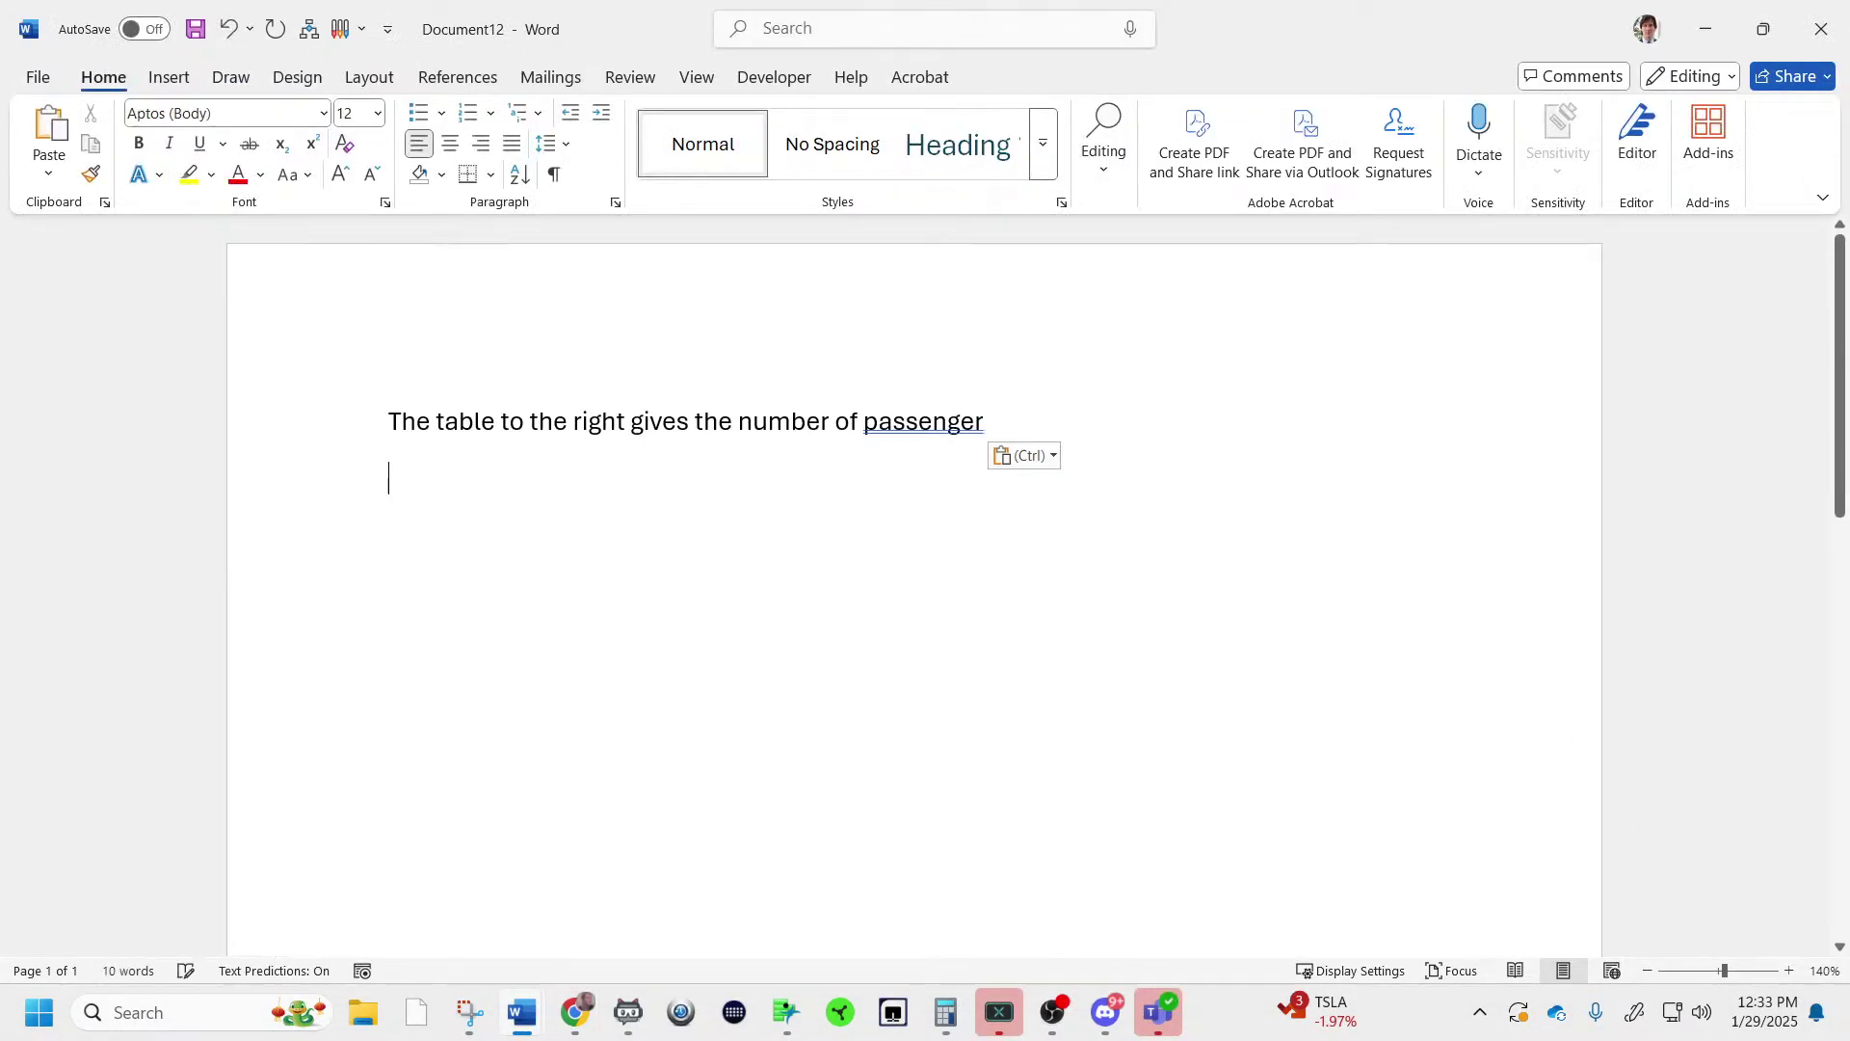
{"action": "key", "text": "ctrl+a"}
{"action": "key", "text": "Delete"}
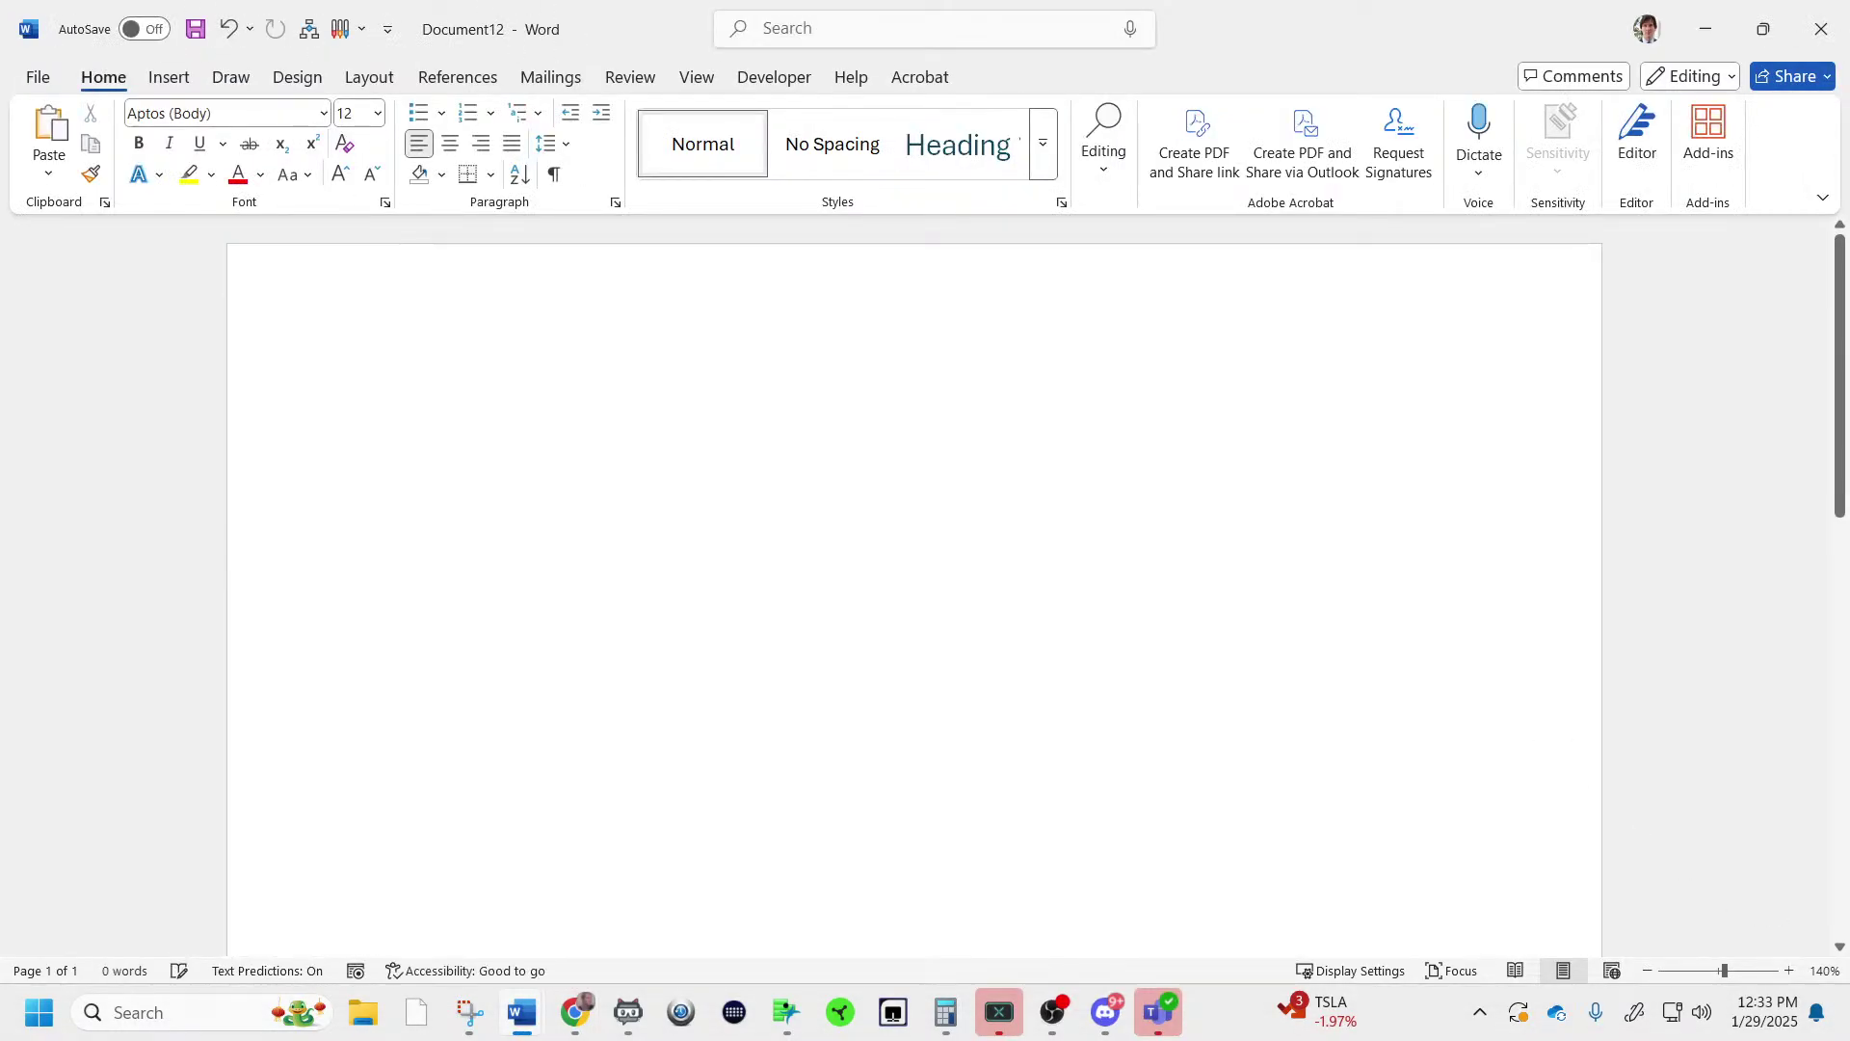
- Return to the quiz, snip the stem-and-leaf plot and paste it into the empty Word document
{"action": "mouse_move", "coordinate": [463, 1001]}
{"action": "left_click", "coordinate": [1702, 31]}
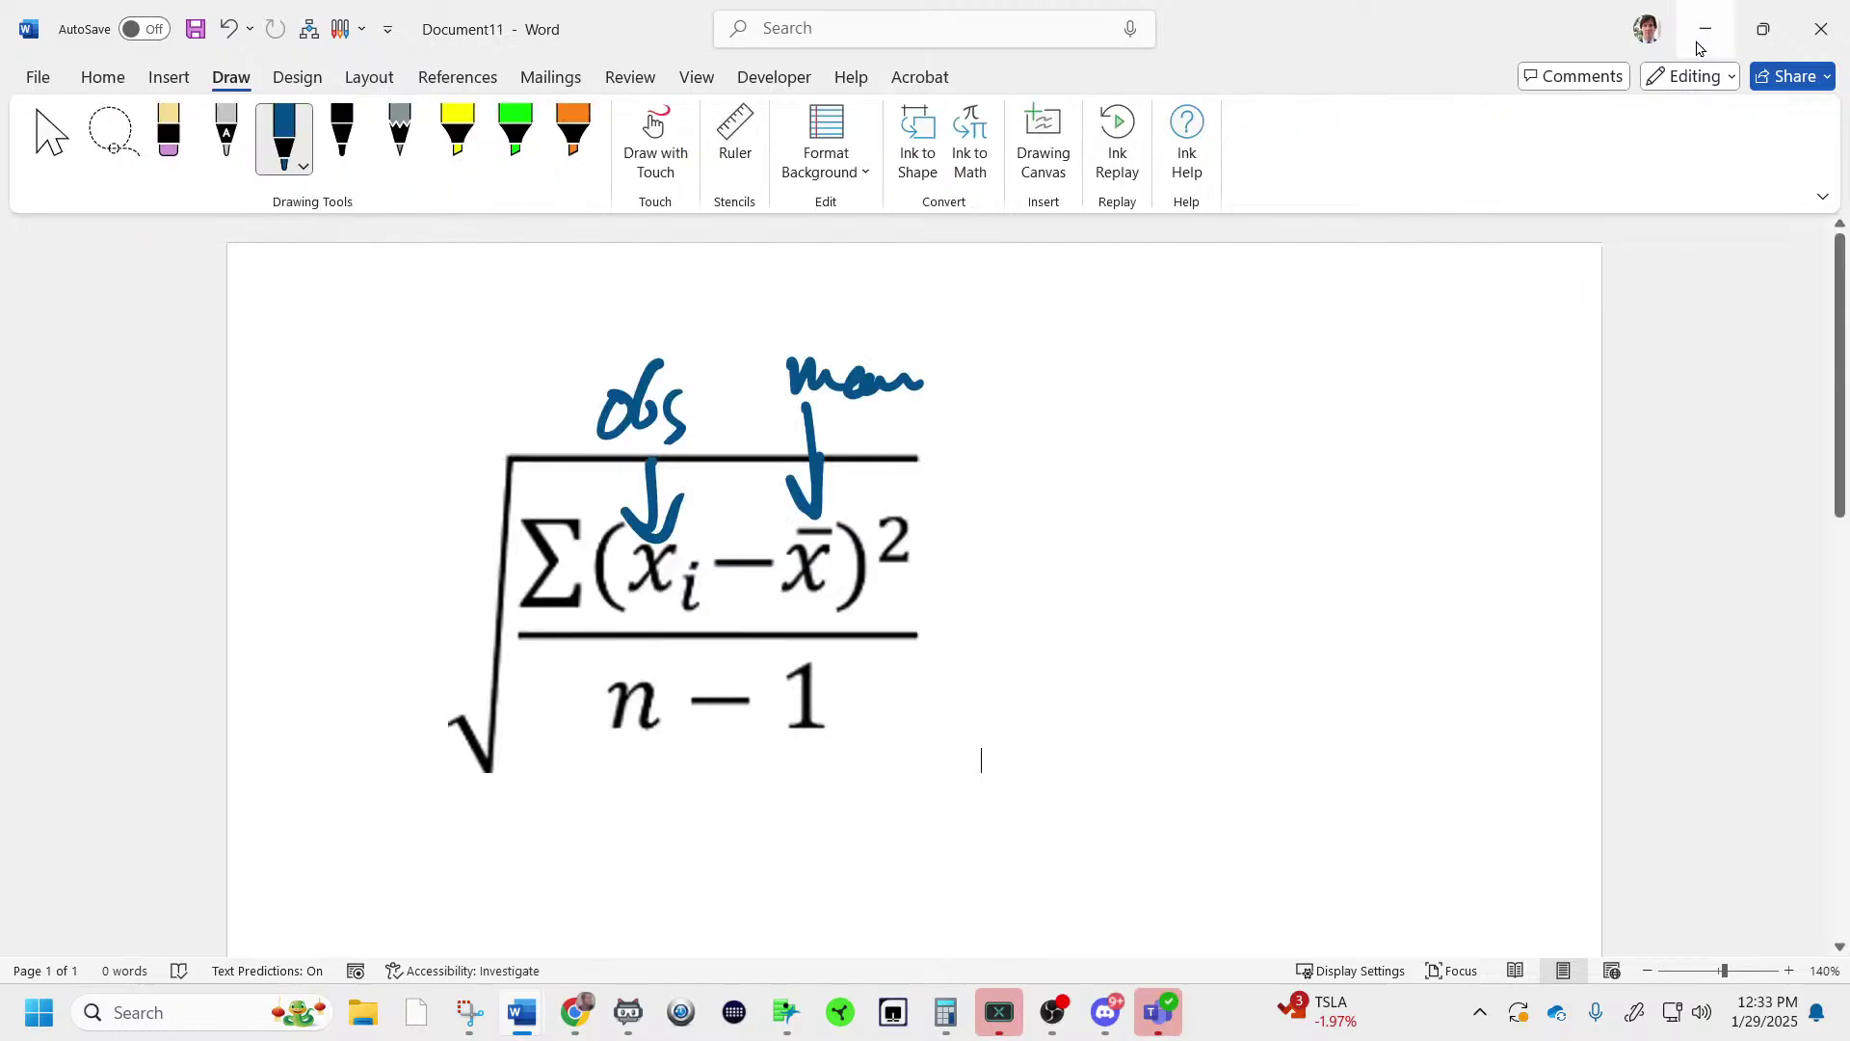
{"action": "left_click", "coordinate": [1702, 38]}
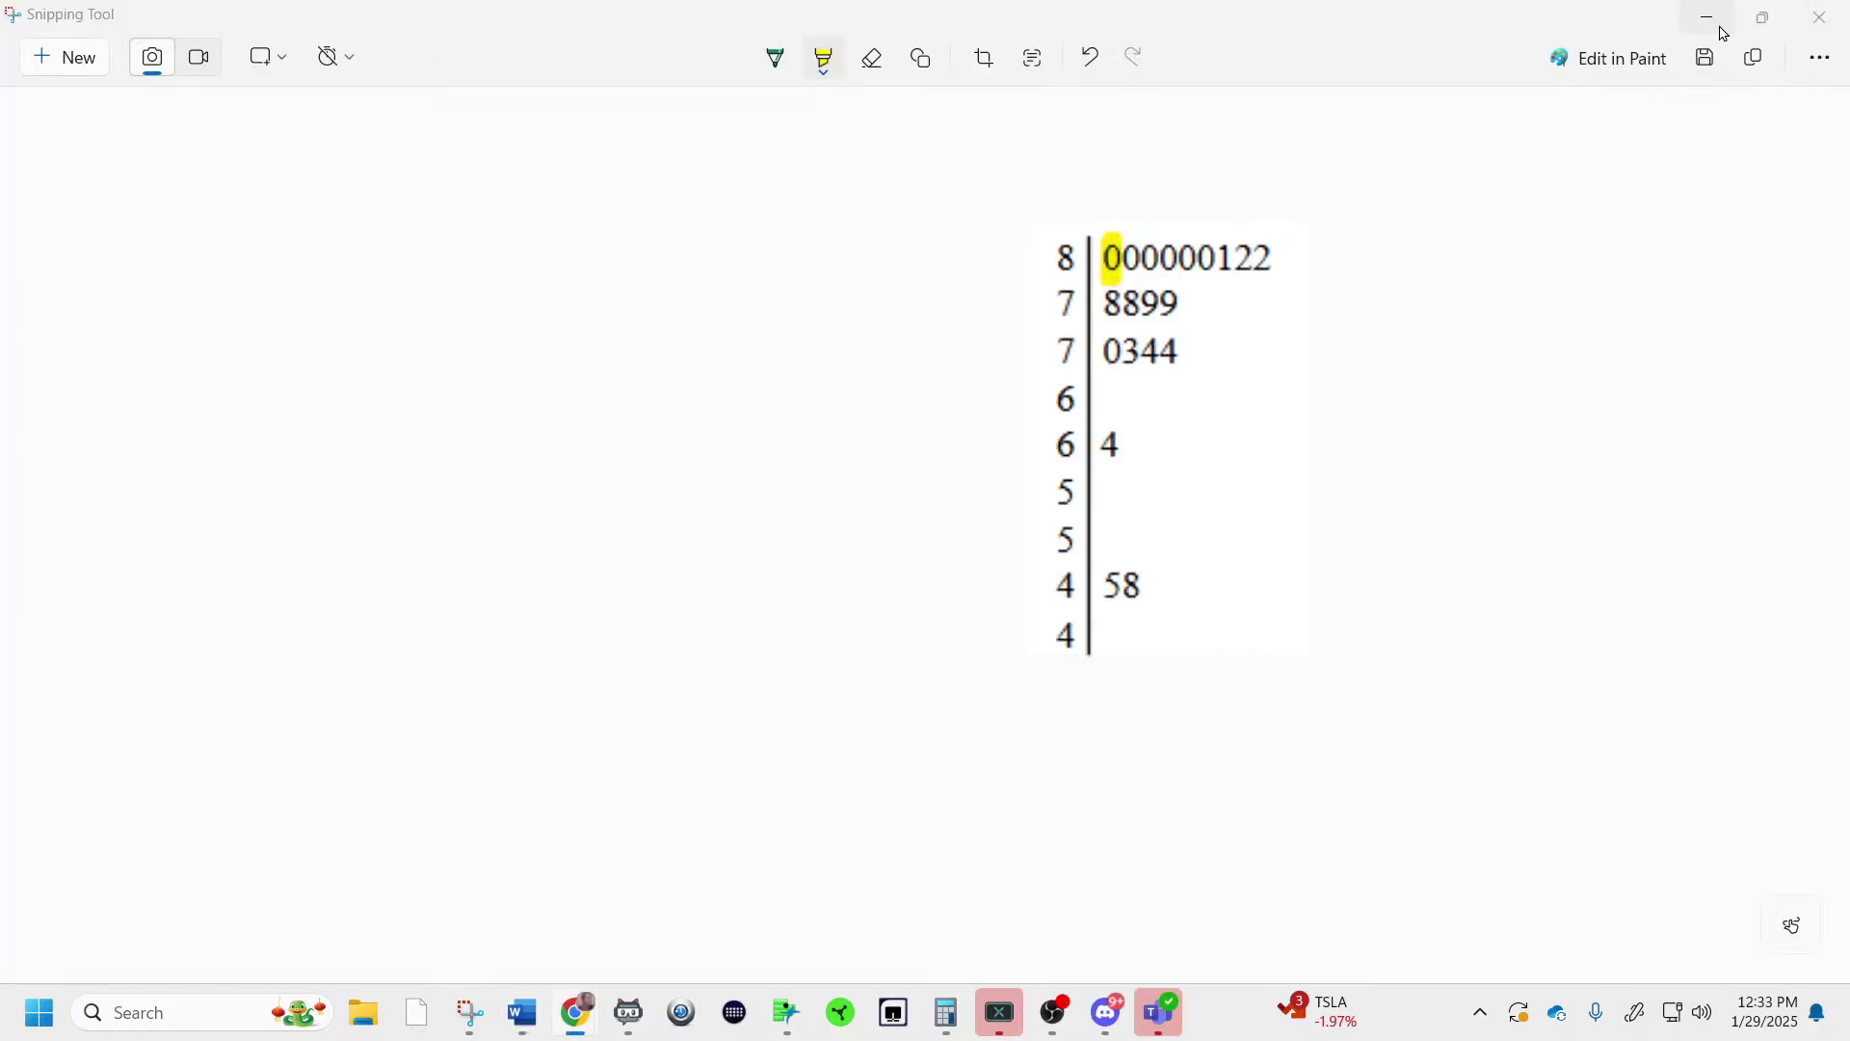
{"action": "left_click", "coordinate": [1708, 19]}
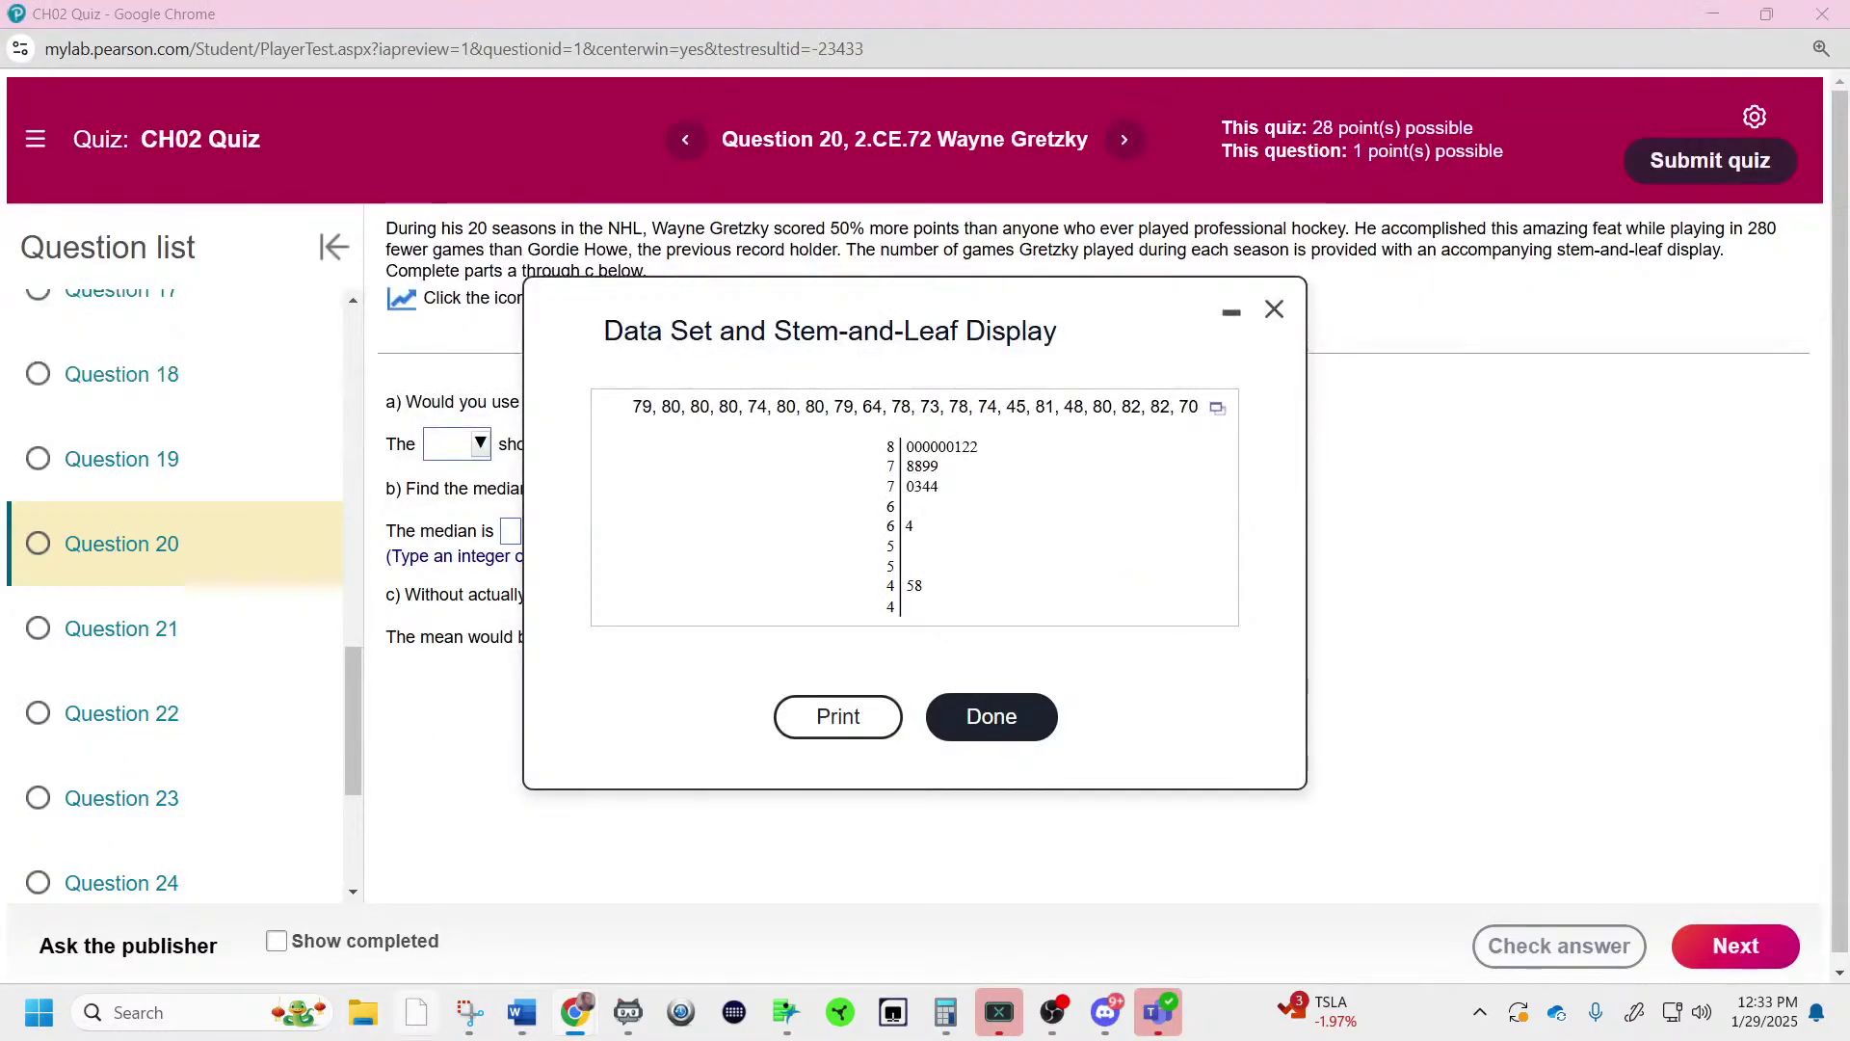
{"action": "left_click", "coordinate": [470, 1012]}
{"action": "left_click", "coordinate": [66, 57]}
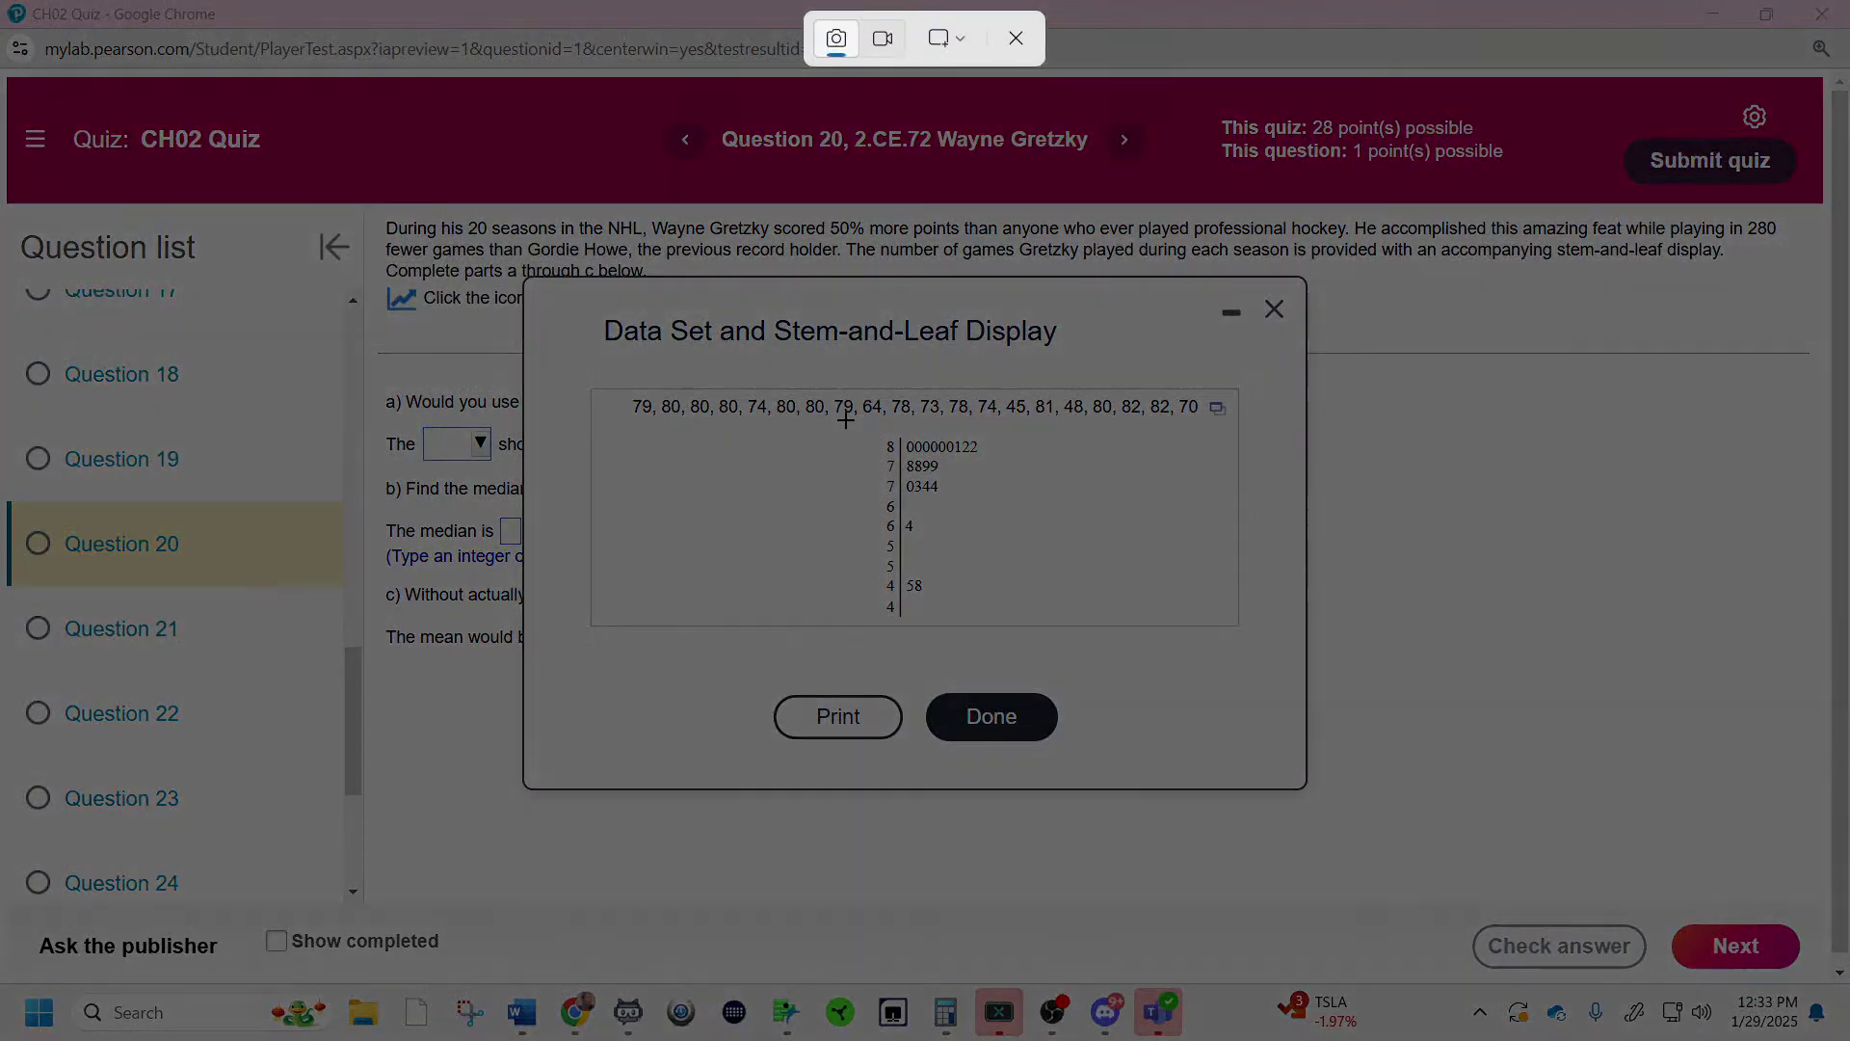
{"action": "left_click_drag", "start_coordinate": [876, 430], "coordinate": [1004, 628]}
{"action": "mouse_move", "coordinate": [521, 1012]}
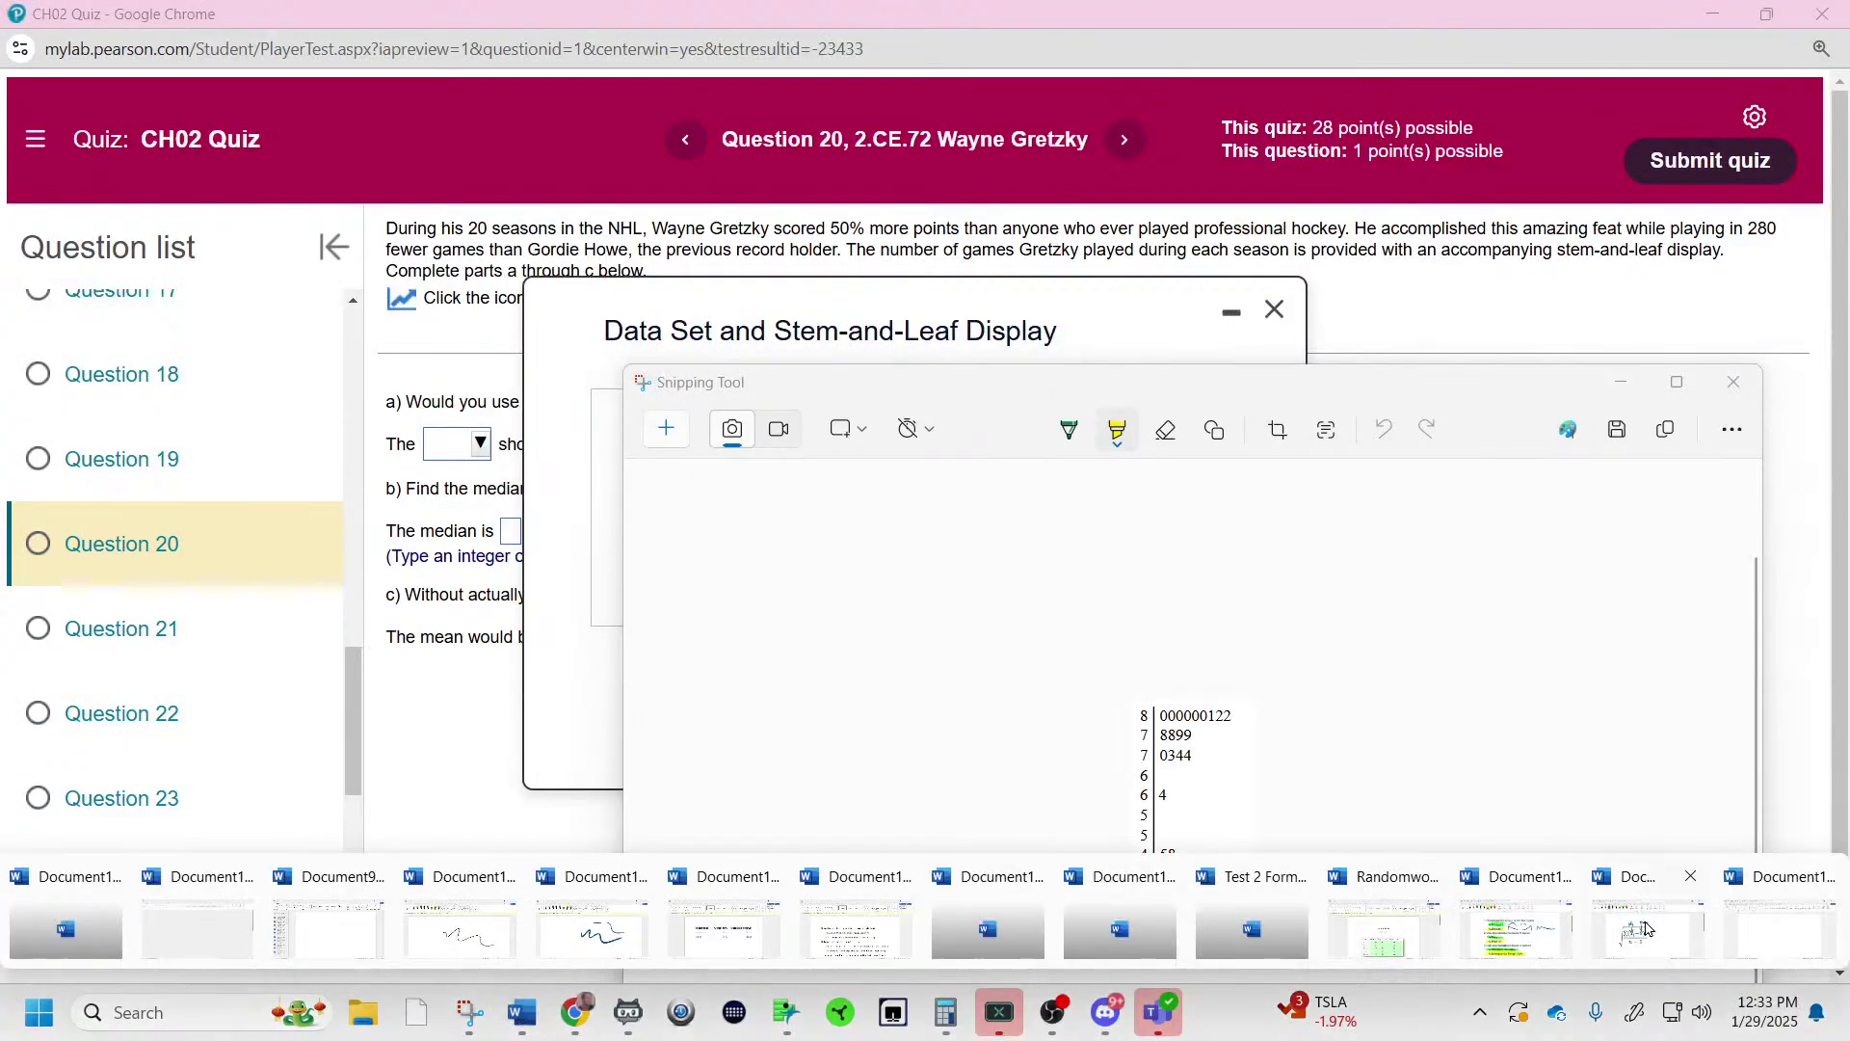
{"action": "left_click", "coordinate": [1730, 938]}
{"action": "key", "text": "ctrl+v"}
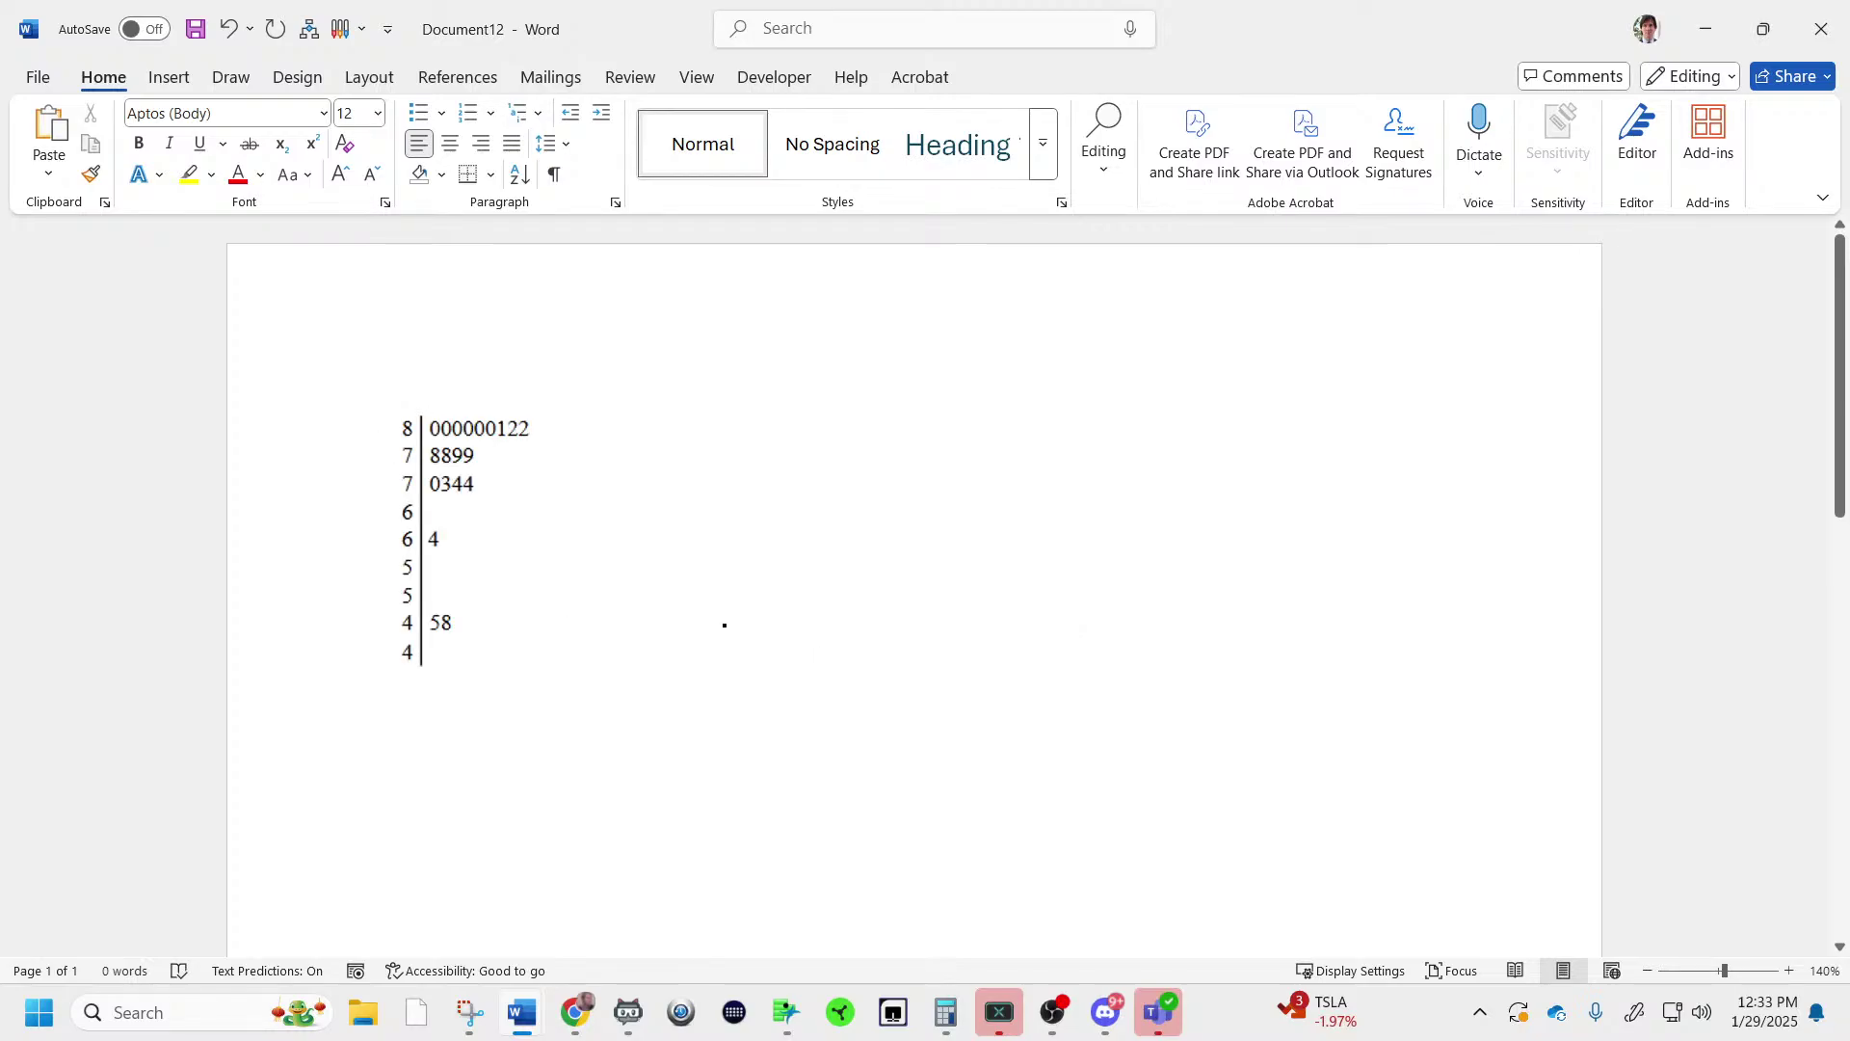
- Rotate the pasted plot 90° counterclockwise and enlarge it to about 4.15" by 2.77"
{"action": "left_click", "coordinate": [467, 511]}
{"action": "left_click_drag", "start_coordinate": [477, 369], "coordinate": [359, 541]}
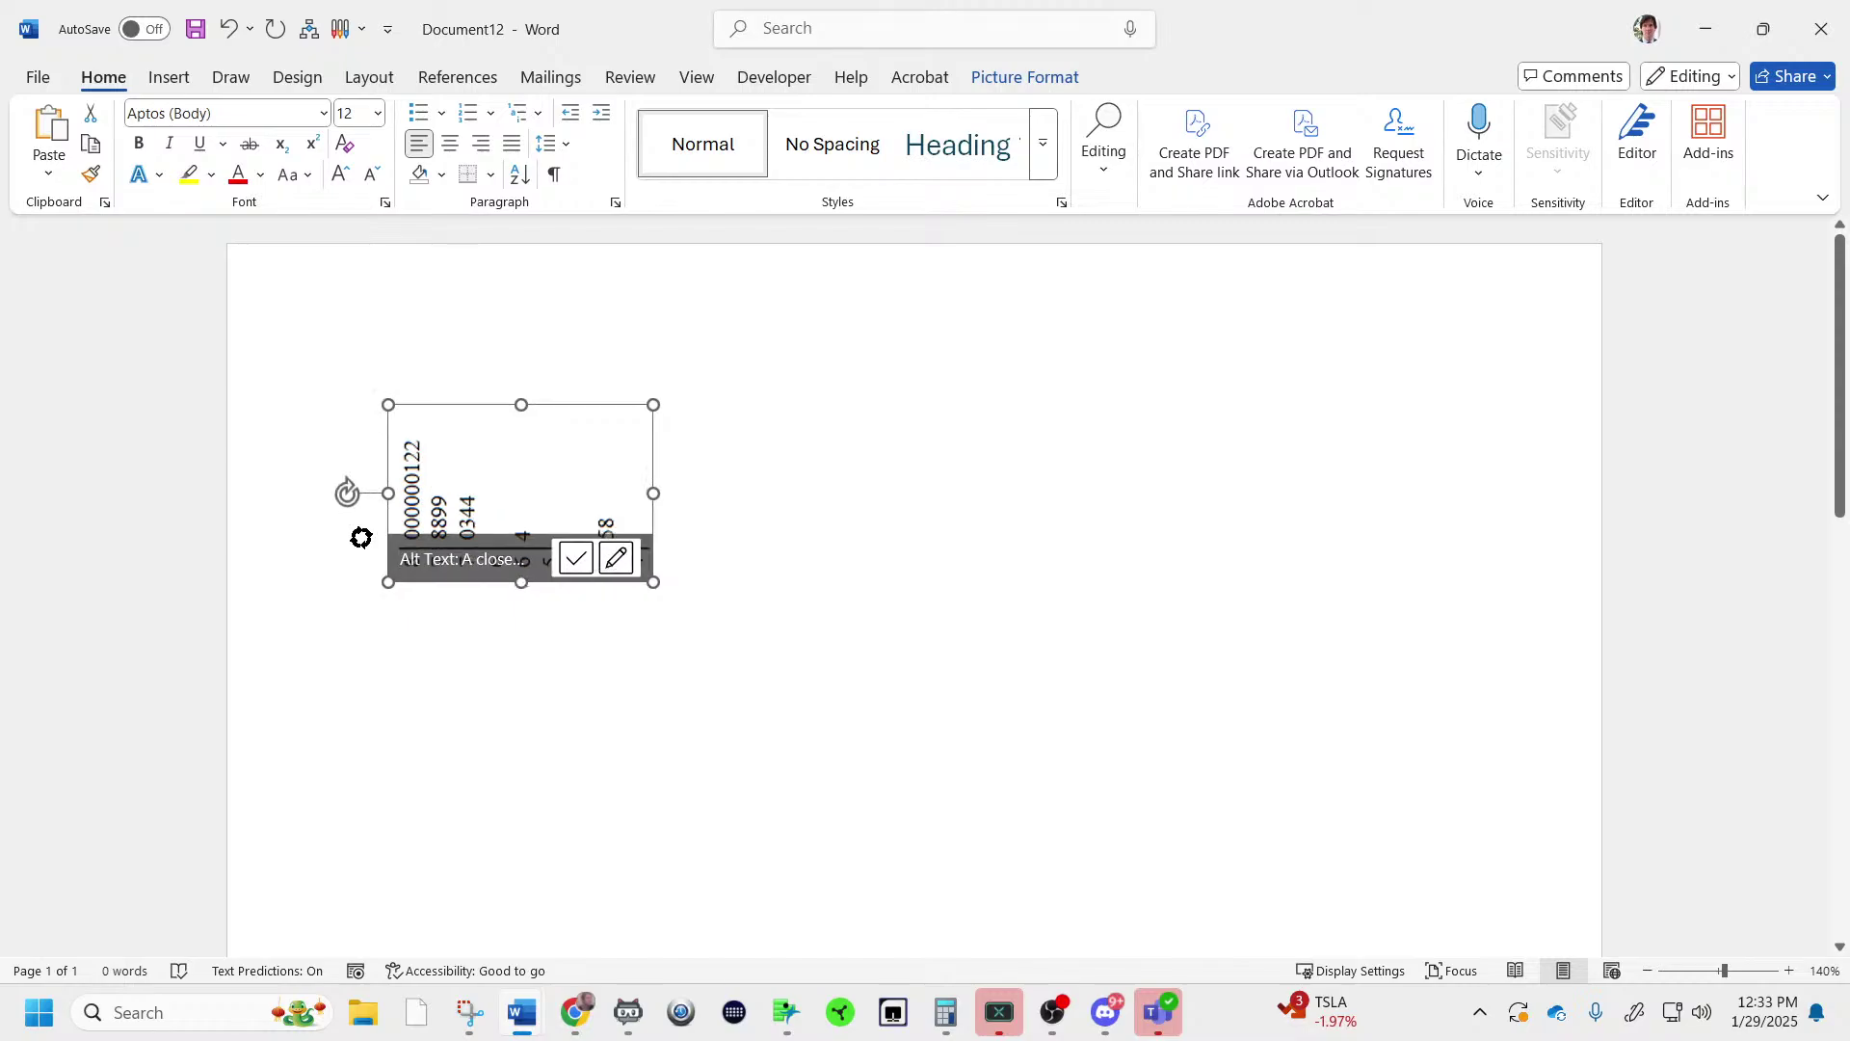
{"action": "left_click_drag", "start_coordinate": [653, 582], "coordinate": [1061, 701]}
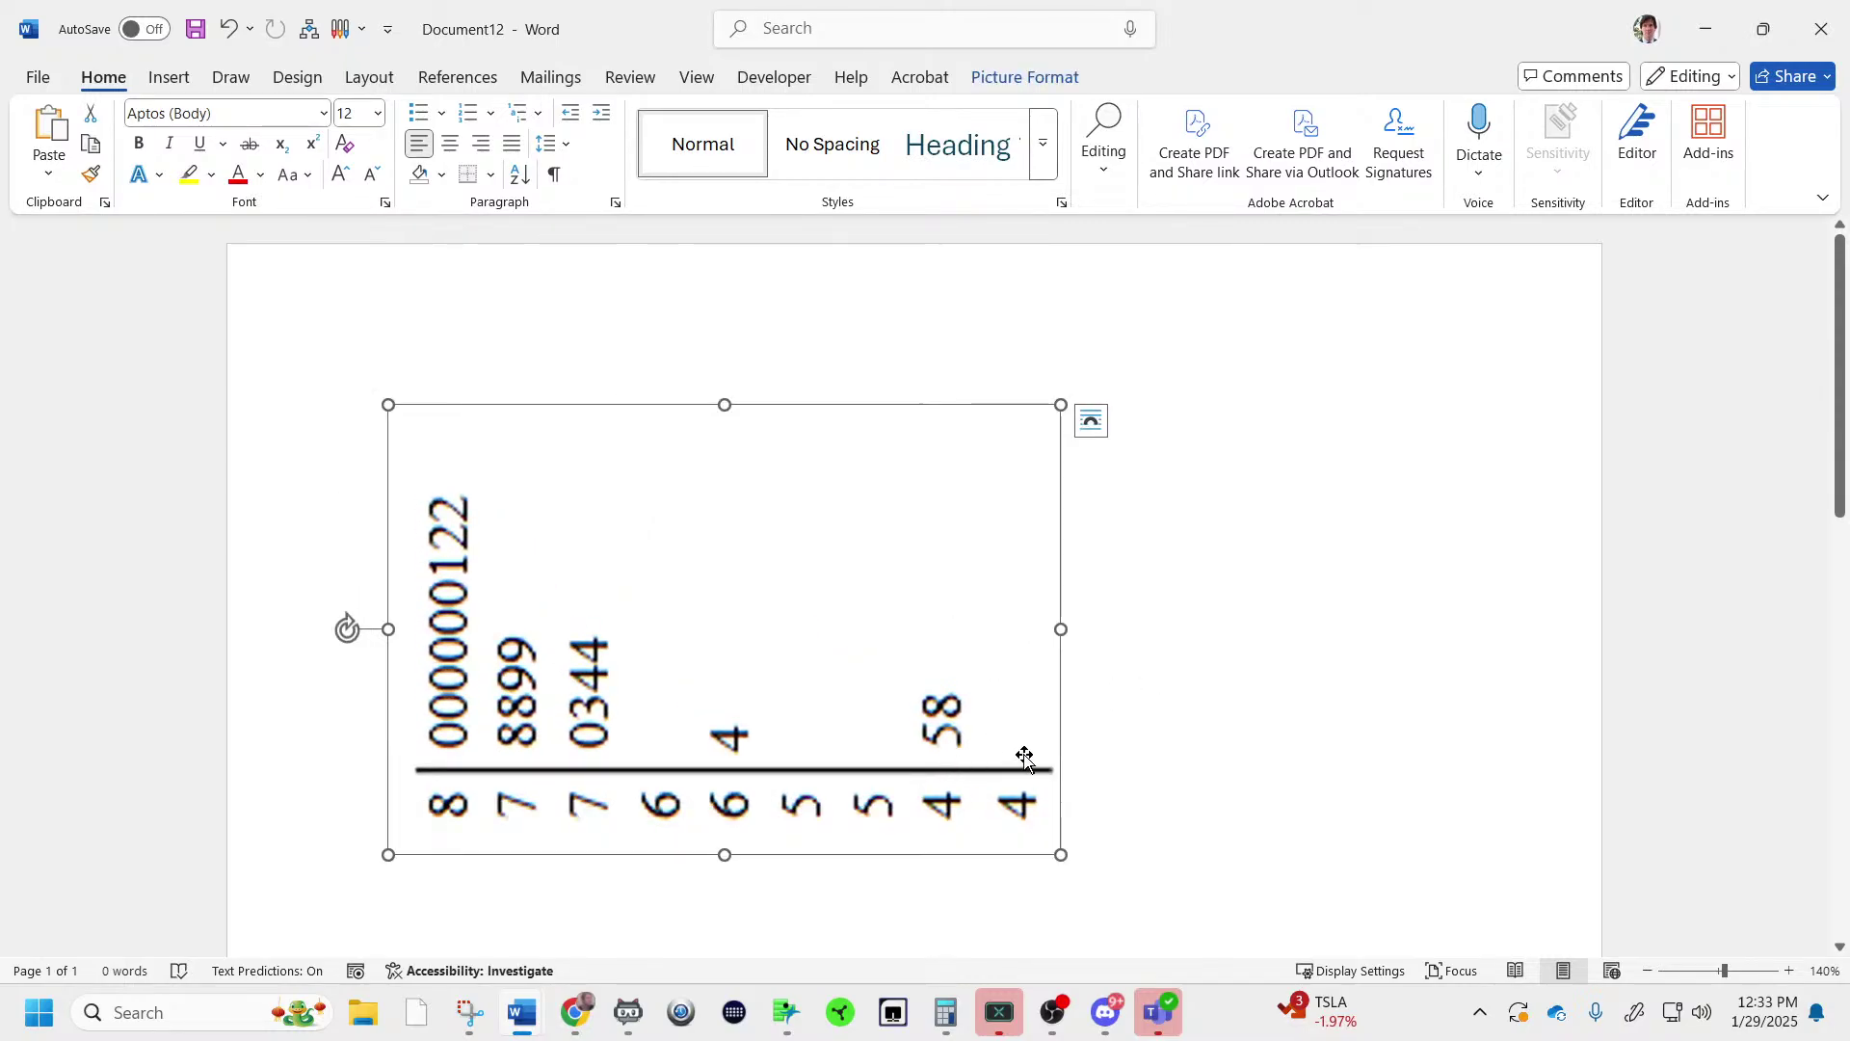
{"action": "left_click", "coordinate": [1450, 657]}
{"action": "left_click", "coordinate": [867, 735]}
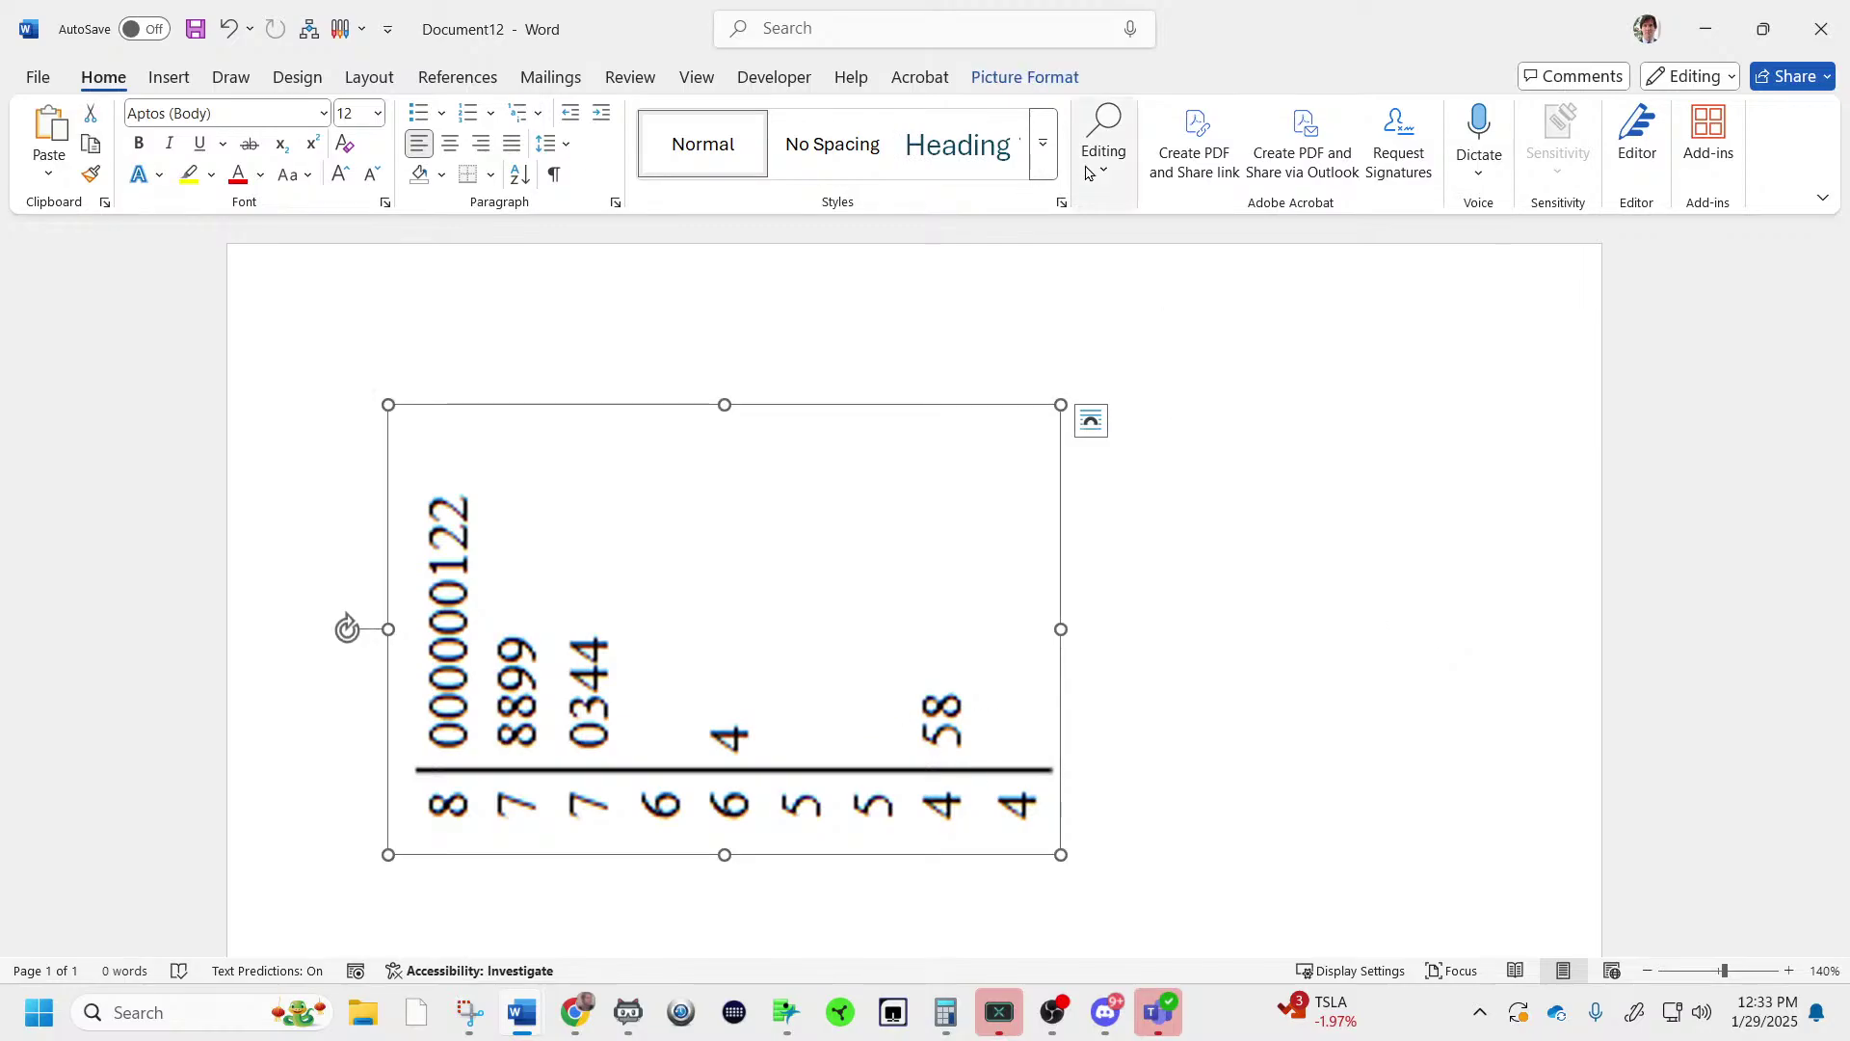
- Flip the rotated stem-and-leaf picture horizontally so its stems run from 4 up to 8
{"action": "left_click", "coordinate": [1025, 77]}
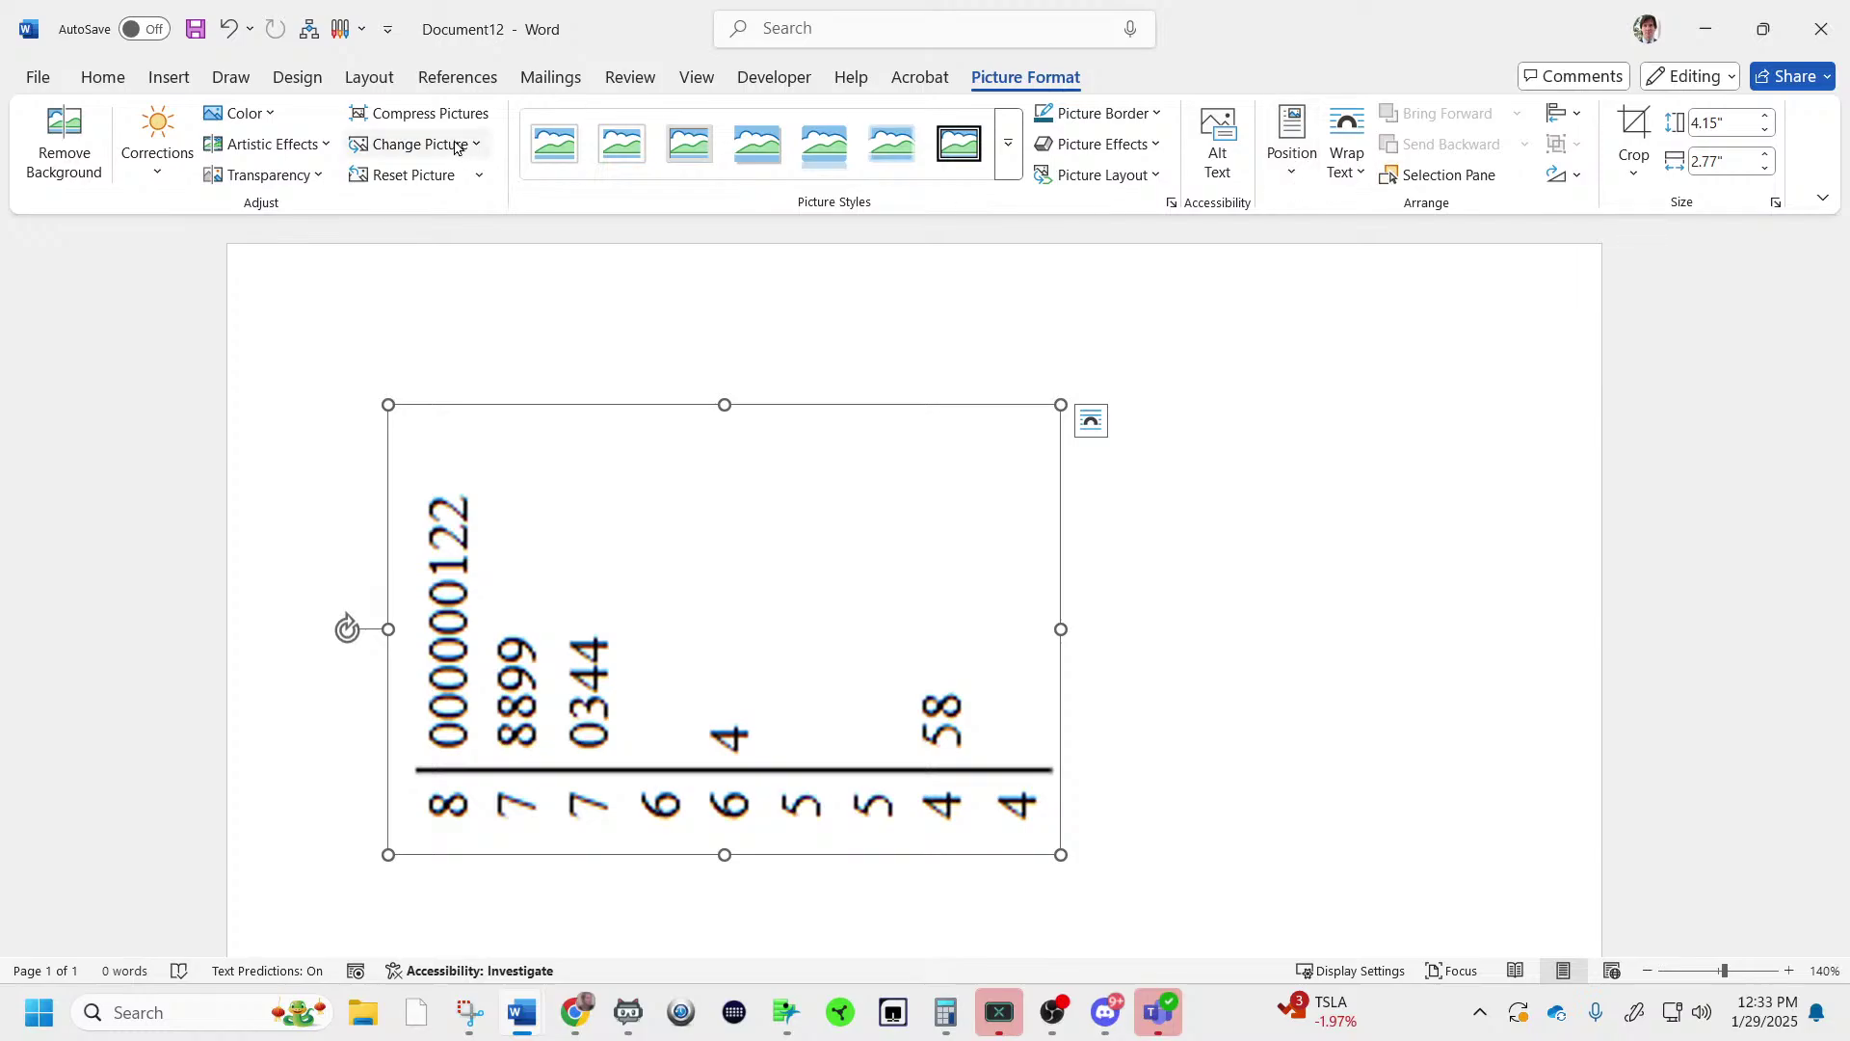
{"action": "left_click", "coordinate": [1563, 175]}
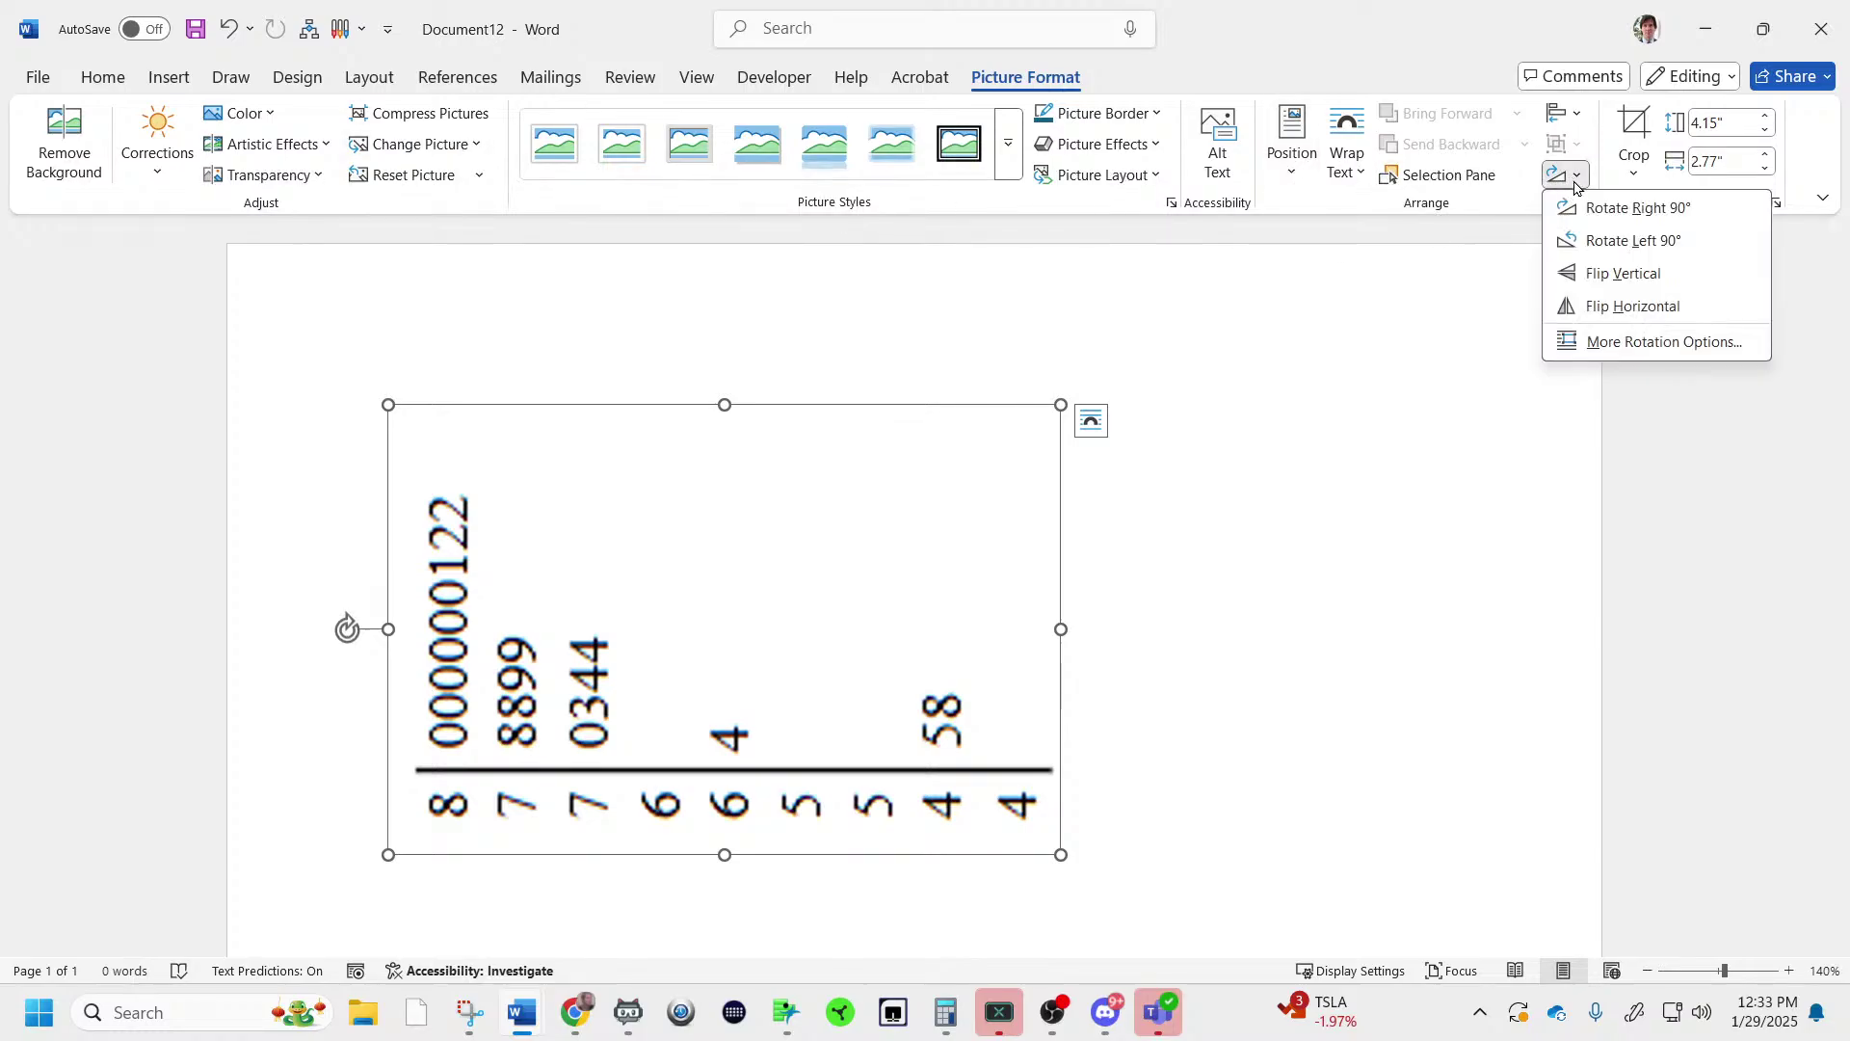
{"action": "left_click", "coordinate": [1674, 305]}
{"action": "left_click", "coordinate": [1646, 612]}
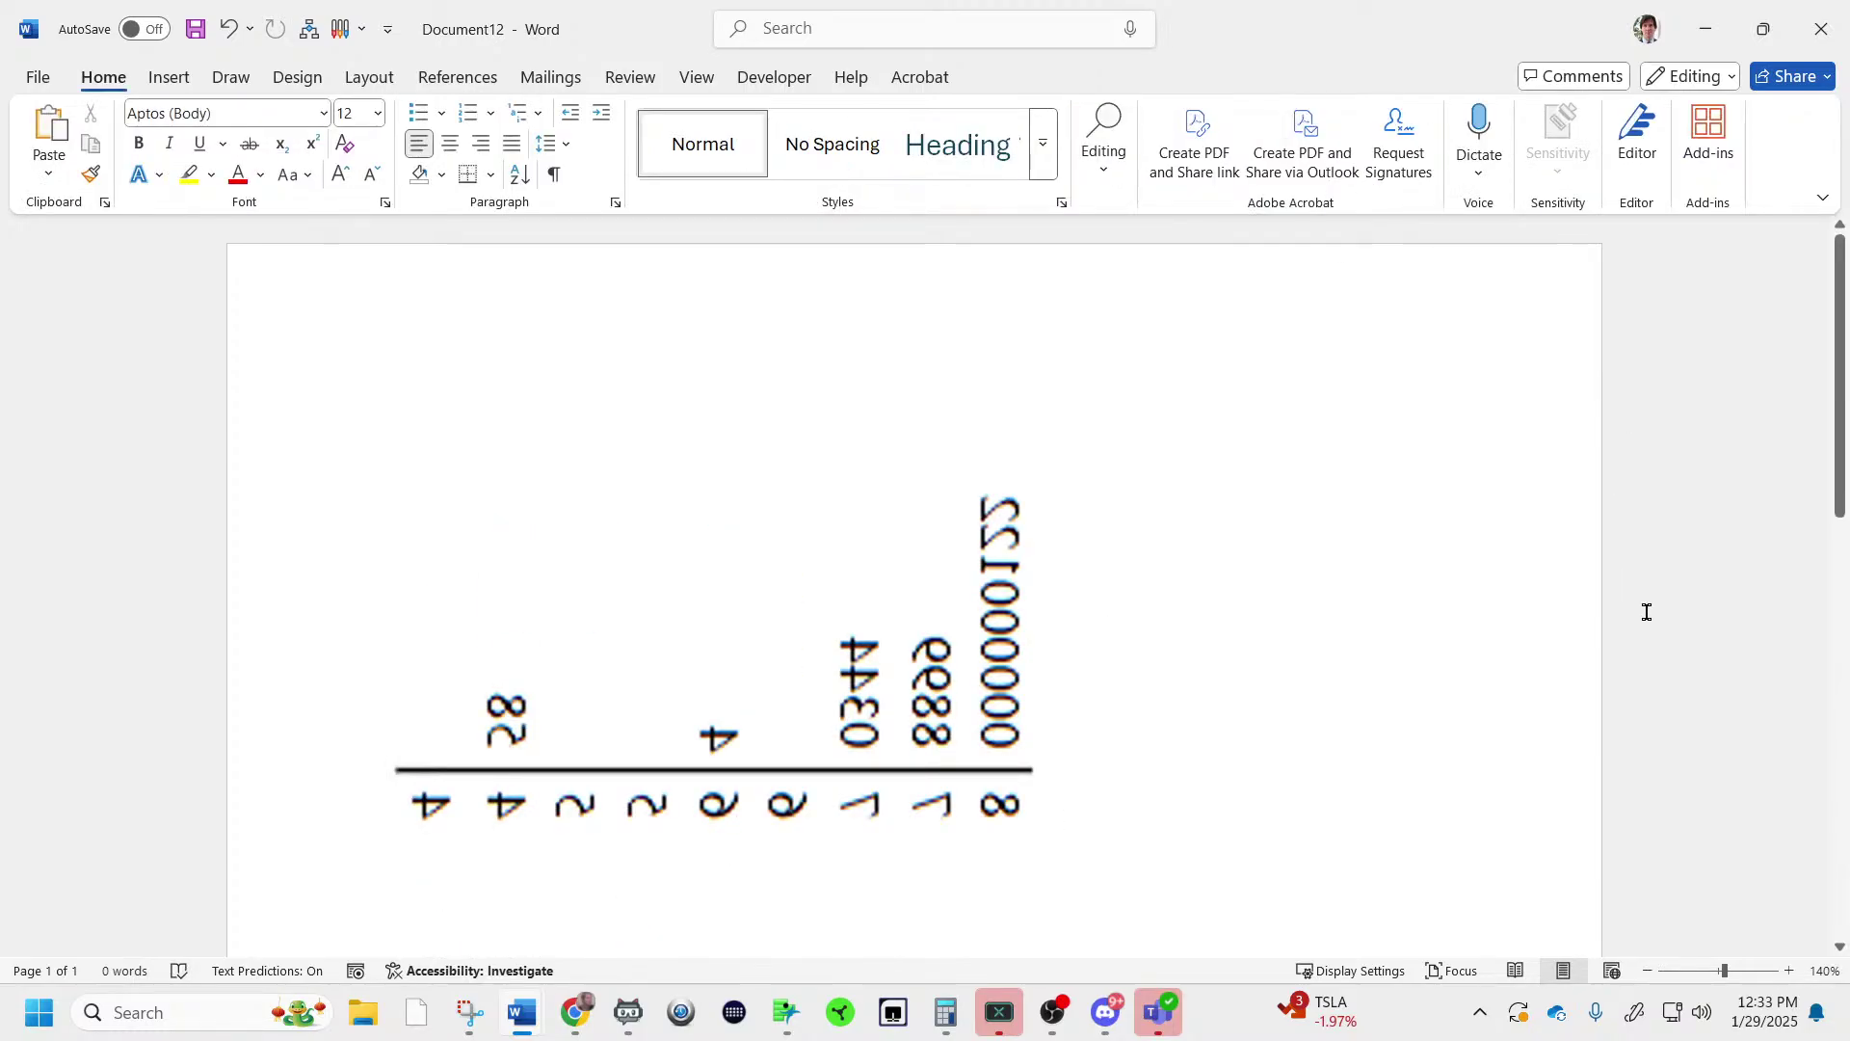
- Sketch a blue distribution curve over the leaves with marks near the peak, and highlight the low tail in yellow
{"action": "left_click", "coordinate": [232, 77]}
{"action": "left_click", "coordinate": [285, 135]}
{"action": "mouse_move", "coordinate": [441, 745]}
{"action": "left_mouse_down"}
{"action": "mouse_move", "coordinate": [644, 721]}
{"action": "mouse_move", "coordinate": [1010, 454]}
{"action": "mouse_move", "coordinate": [1043, 768]}
{"action": "mouse_move", "coordinate": [910, 619]}
{"action": "mouse_move", "coordinate": [1010, 644]}
{"action": "left_mouse_up"}
{"action": "left_click_drag", "start_coordinate": [937, 732], "coordinate": [993, 684]}
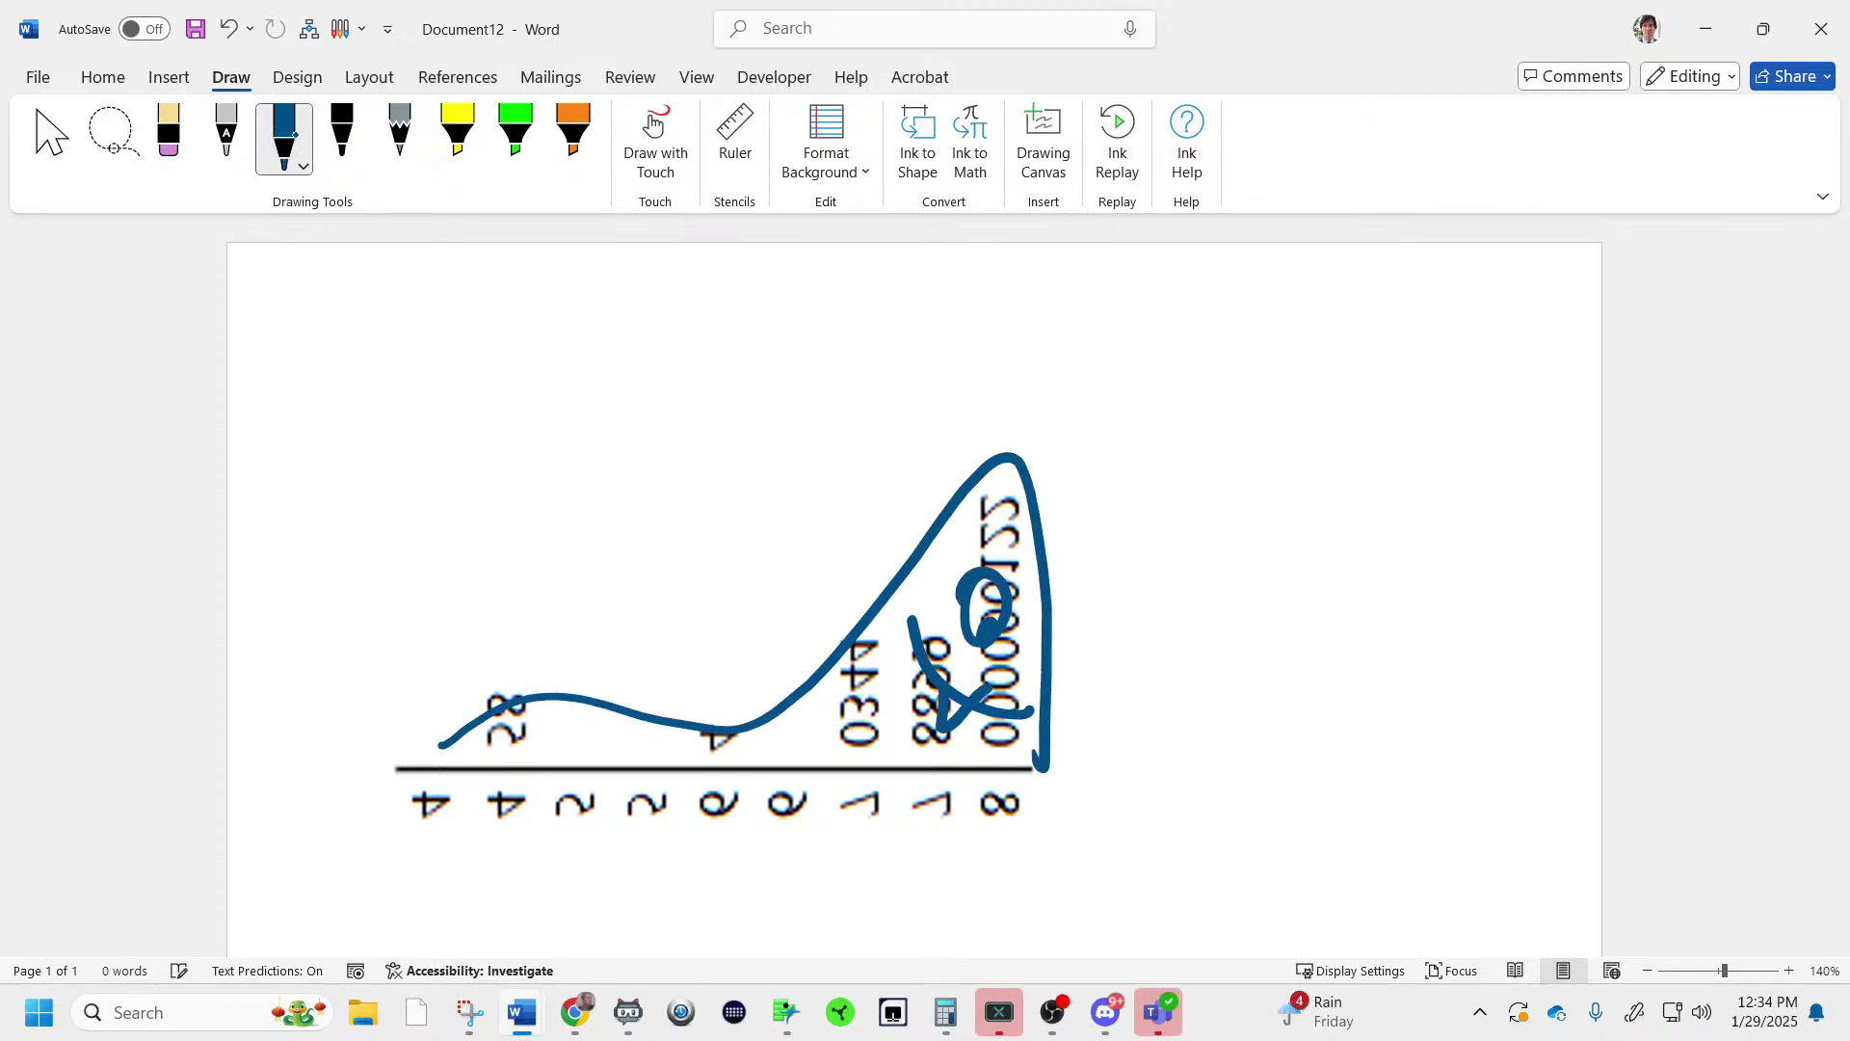
{"action": "left_click", "coordinate": [458, 140]}
{"action": "mouse_move", "coordinate": [540, 751]}
{"action": "left_mouse_down"}
{"action": "mouse_move", "coordinate": [412, 762]}
{"action": "mouse_move", "coordinate": [448, 740]}
{"action": "left_mouse_up"}
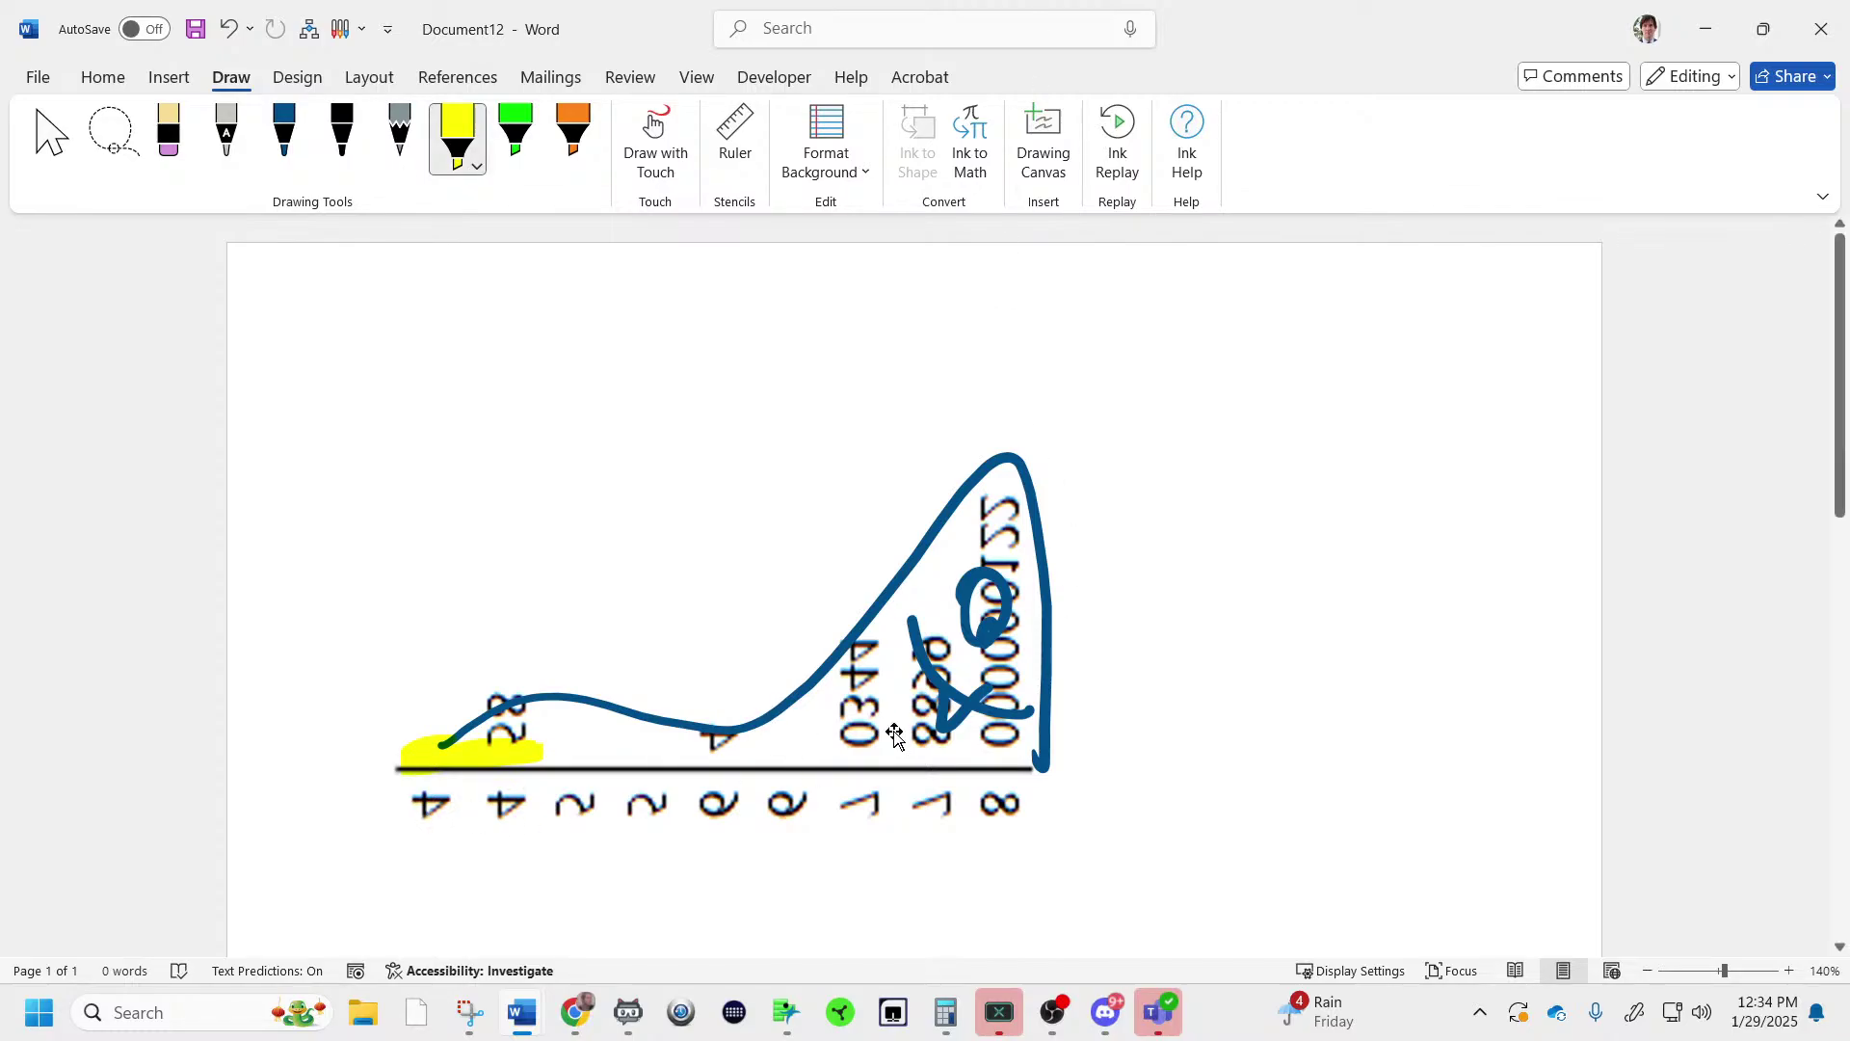
- Return to the quiz, close the data display, and answer part a with "median" because the distribution "is skewed."
{"action": "left_click", "coordinate": [1706, 29]}
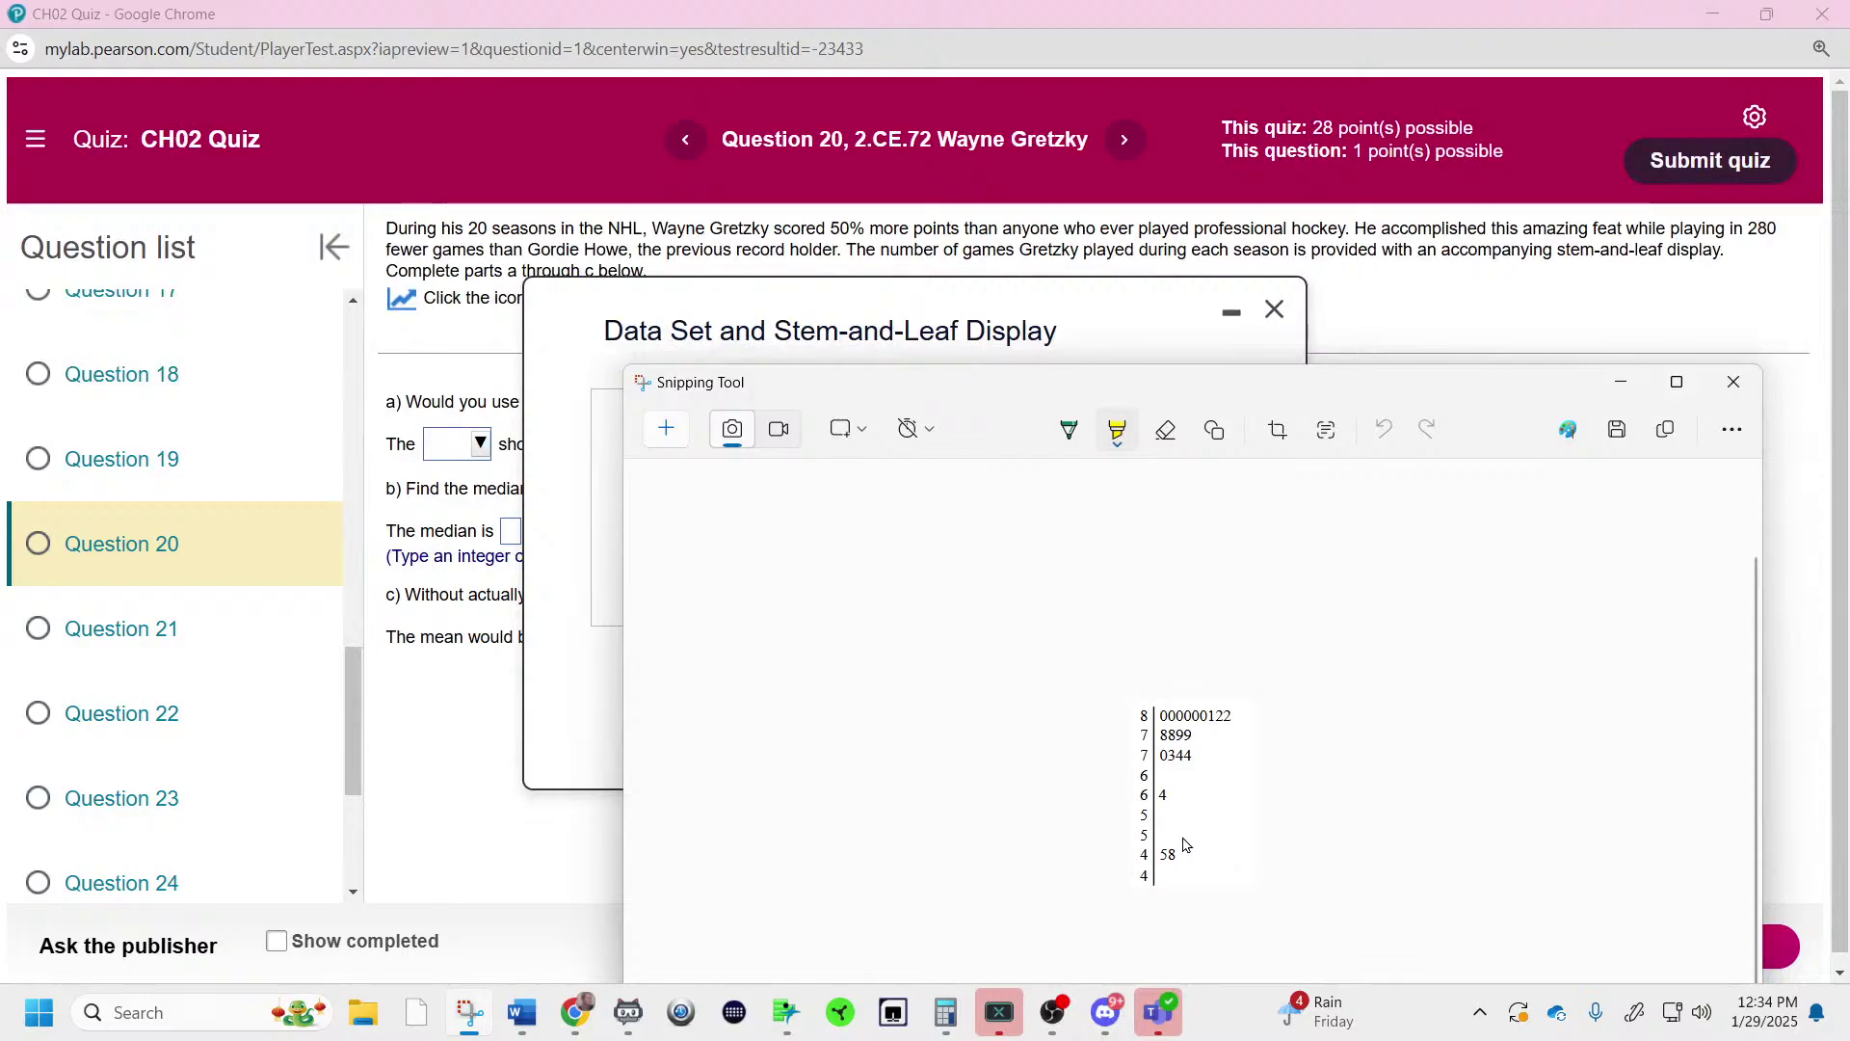
{"action": "left_click", "coordinate": [1469, 301]}
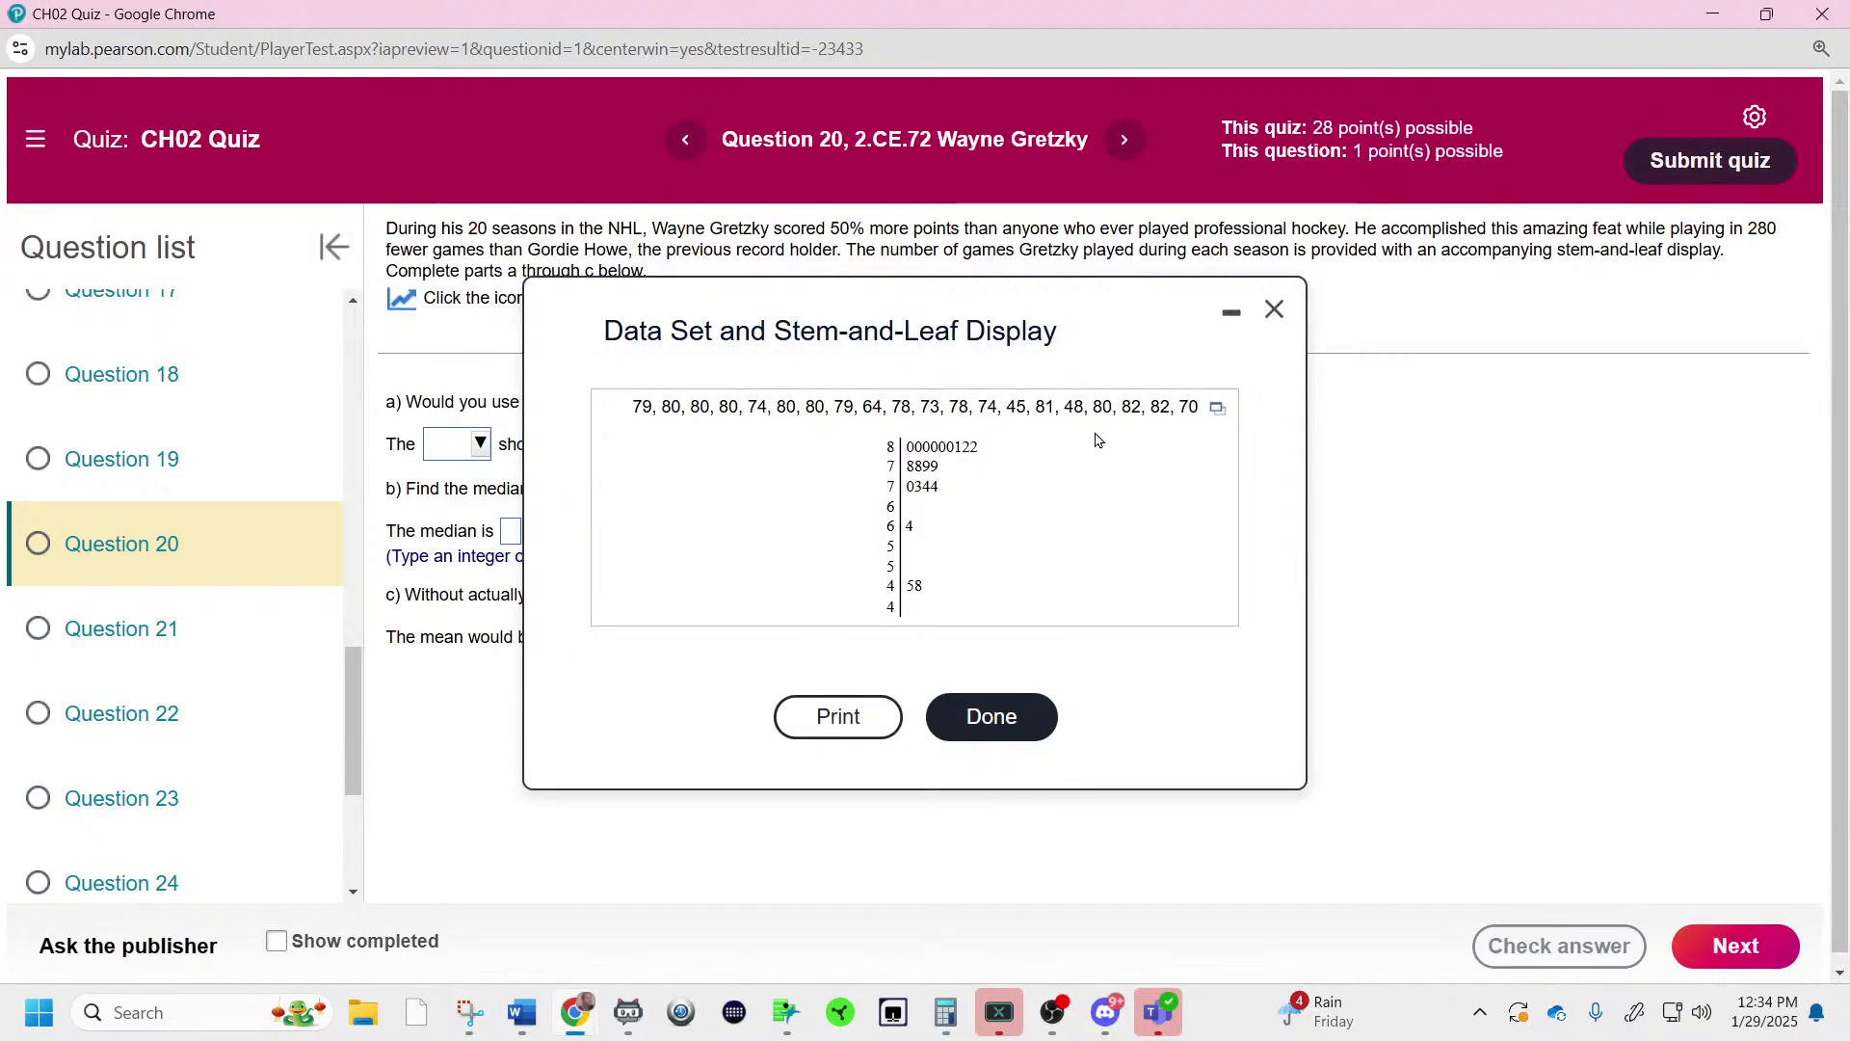
{"action": "left_click", "coordinate": [1275, 310]}
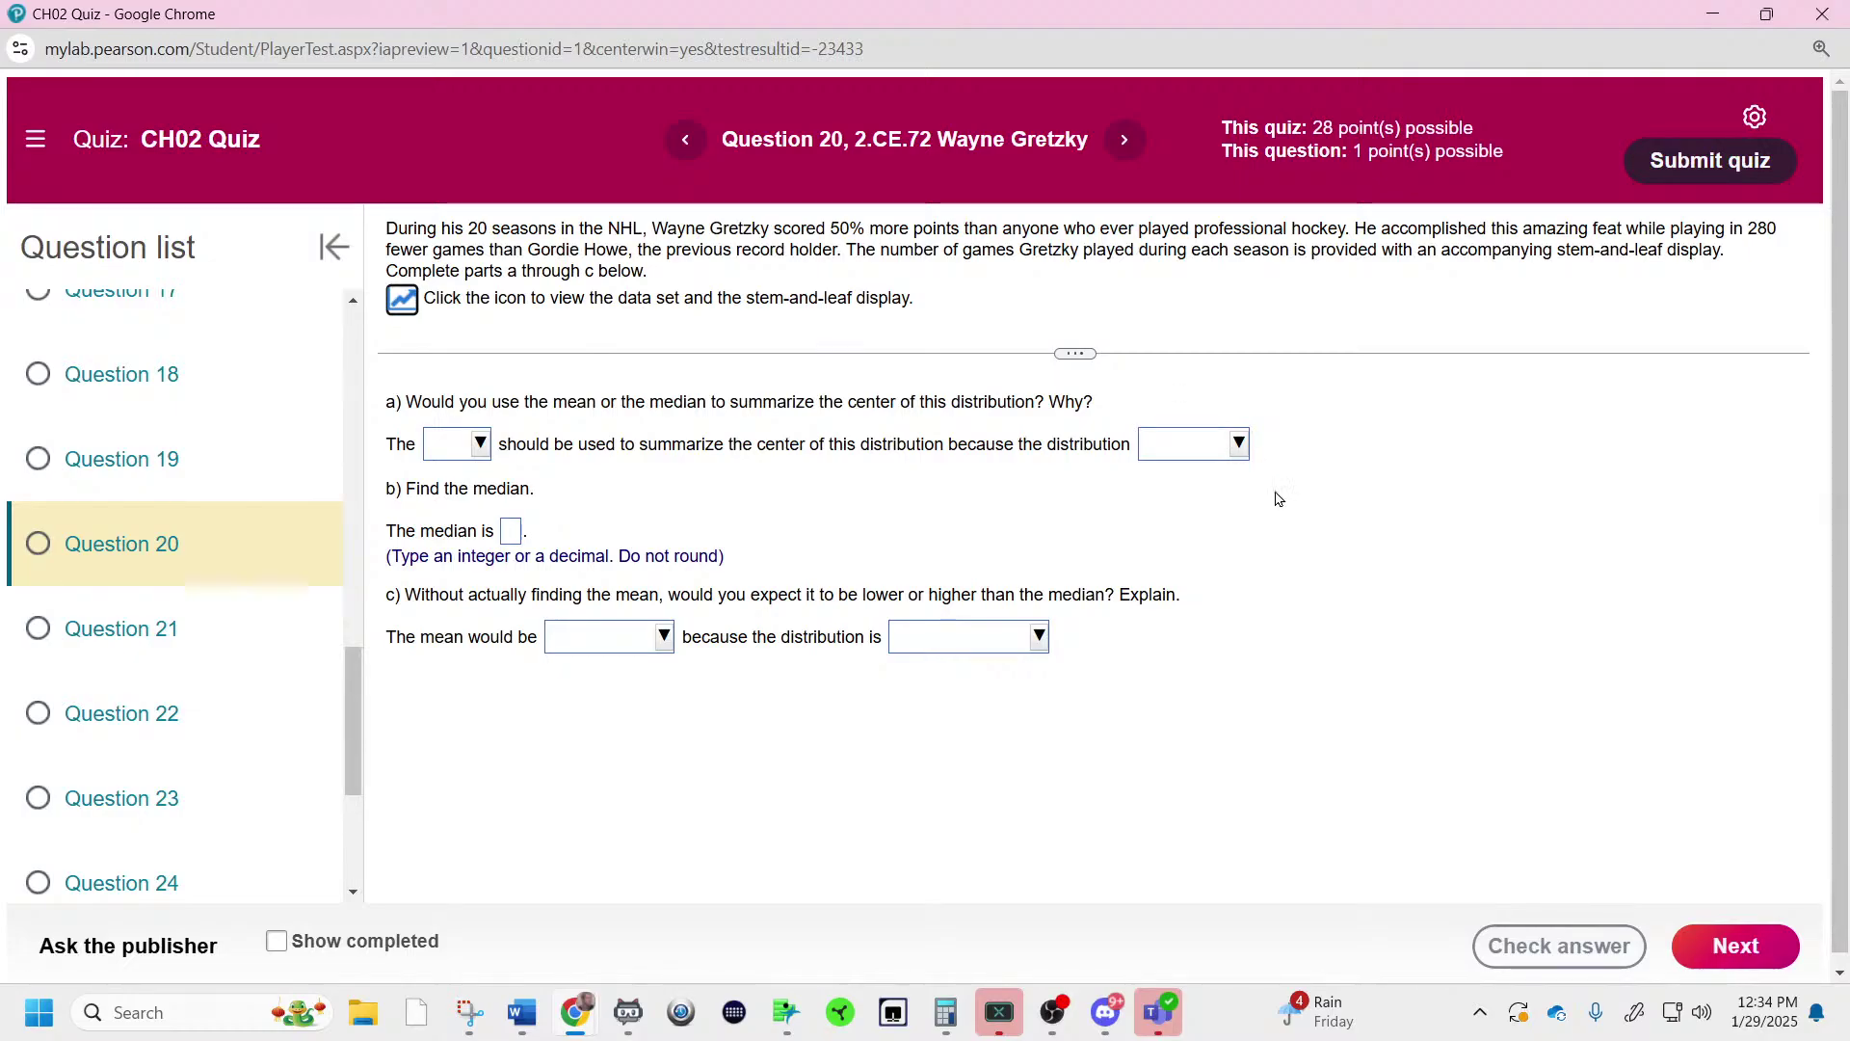
{"action": "left_click", "coordinate": [469, 453]}
{"action": "left_click", "coordinate": [516, 603]}
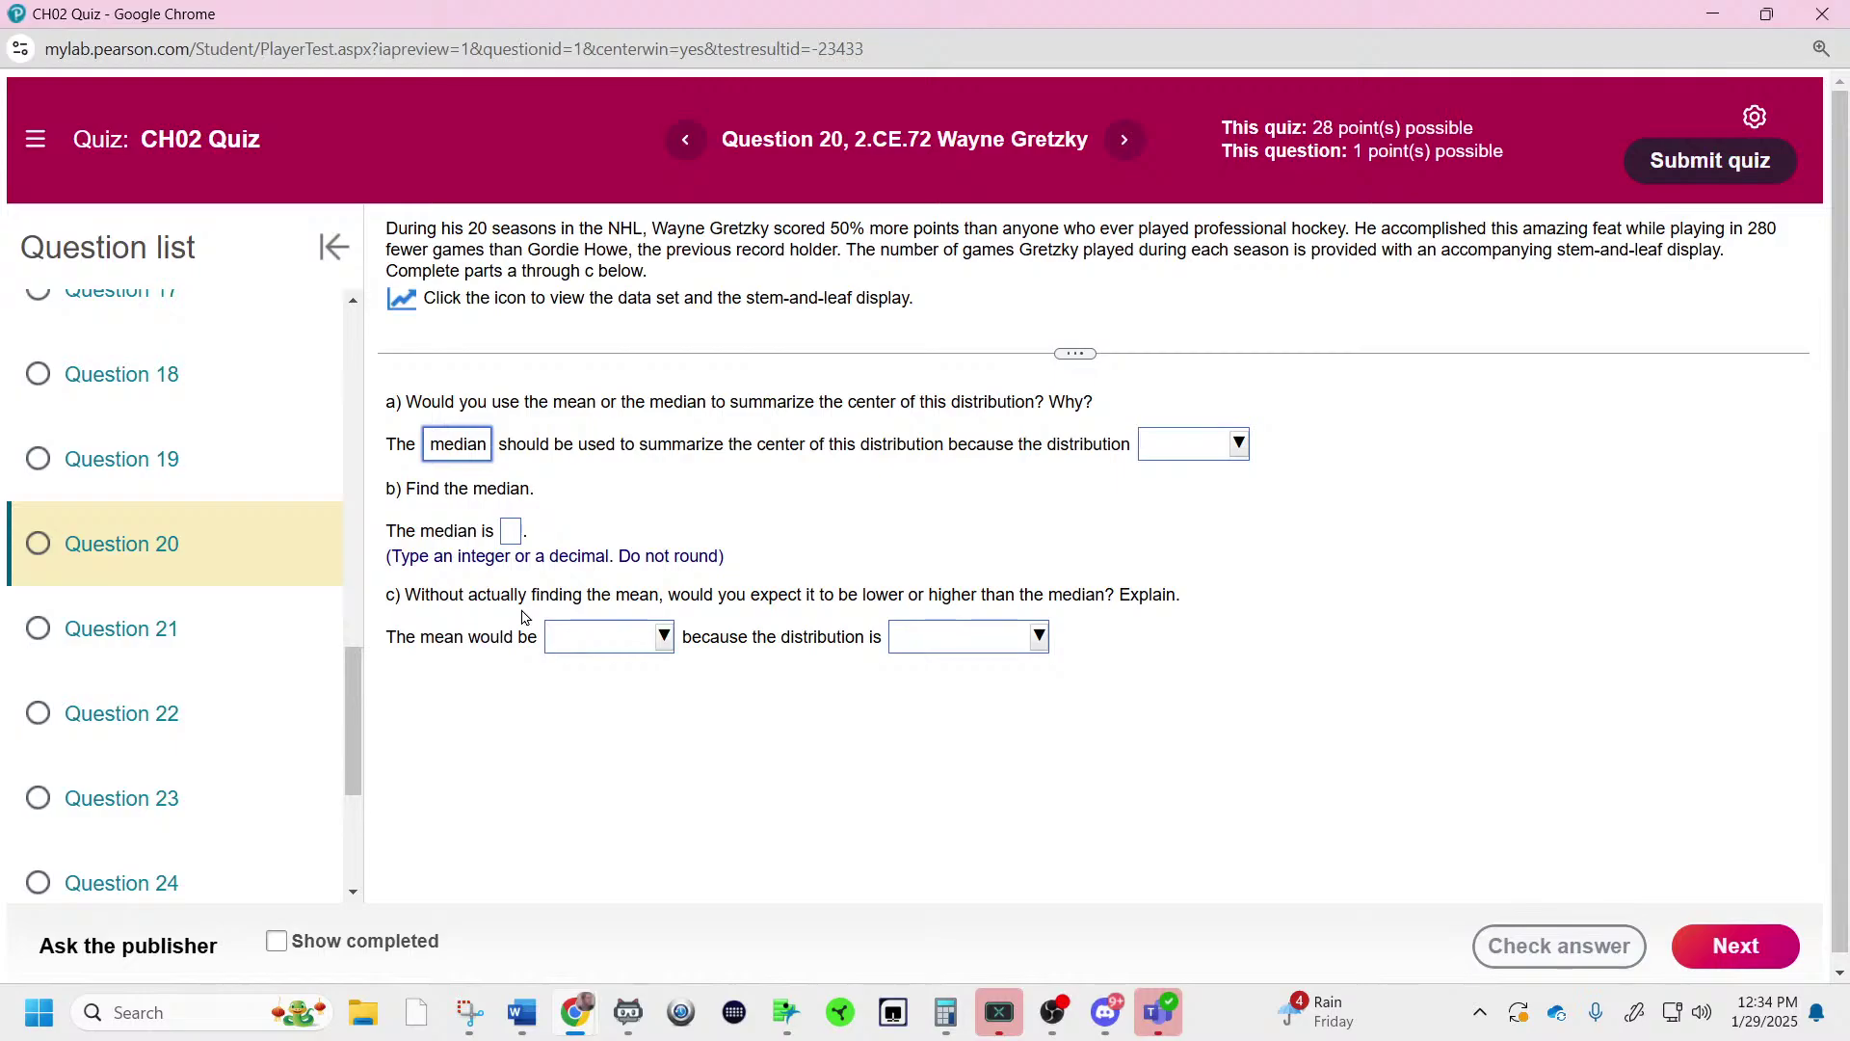
{"action": "left_click", "coordinate": [1177, 448]}
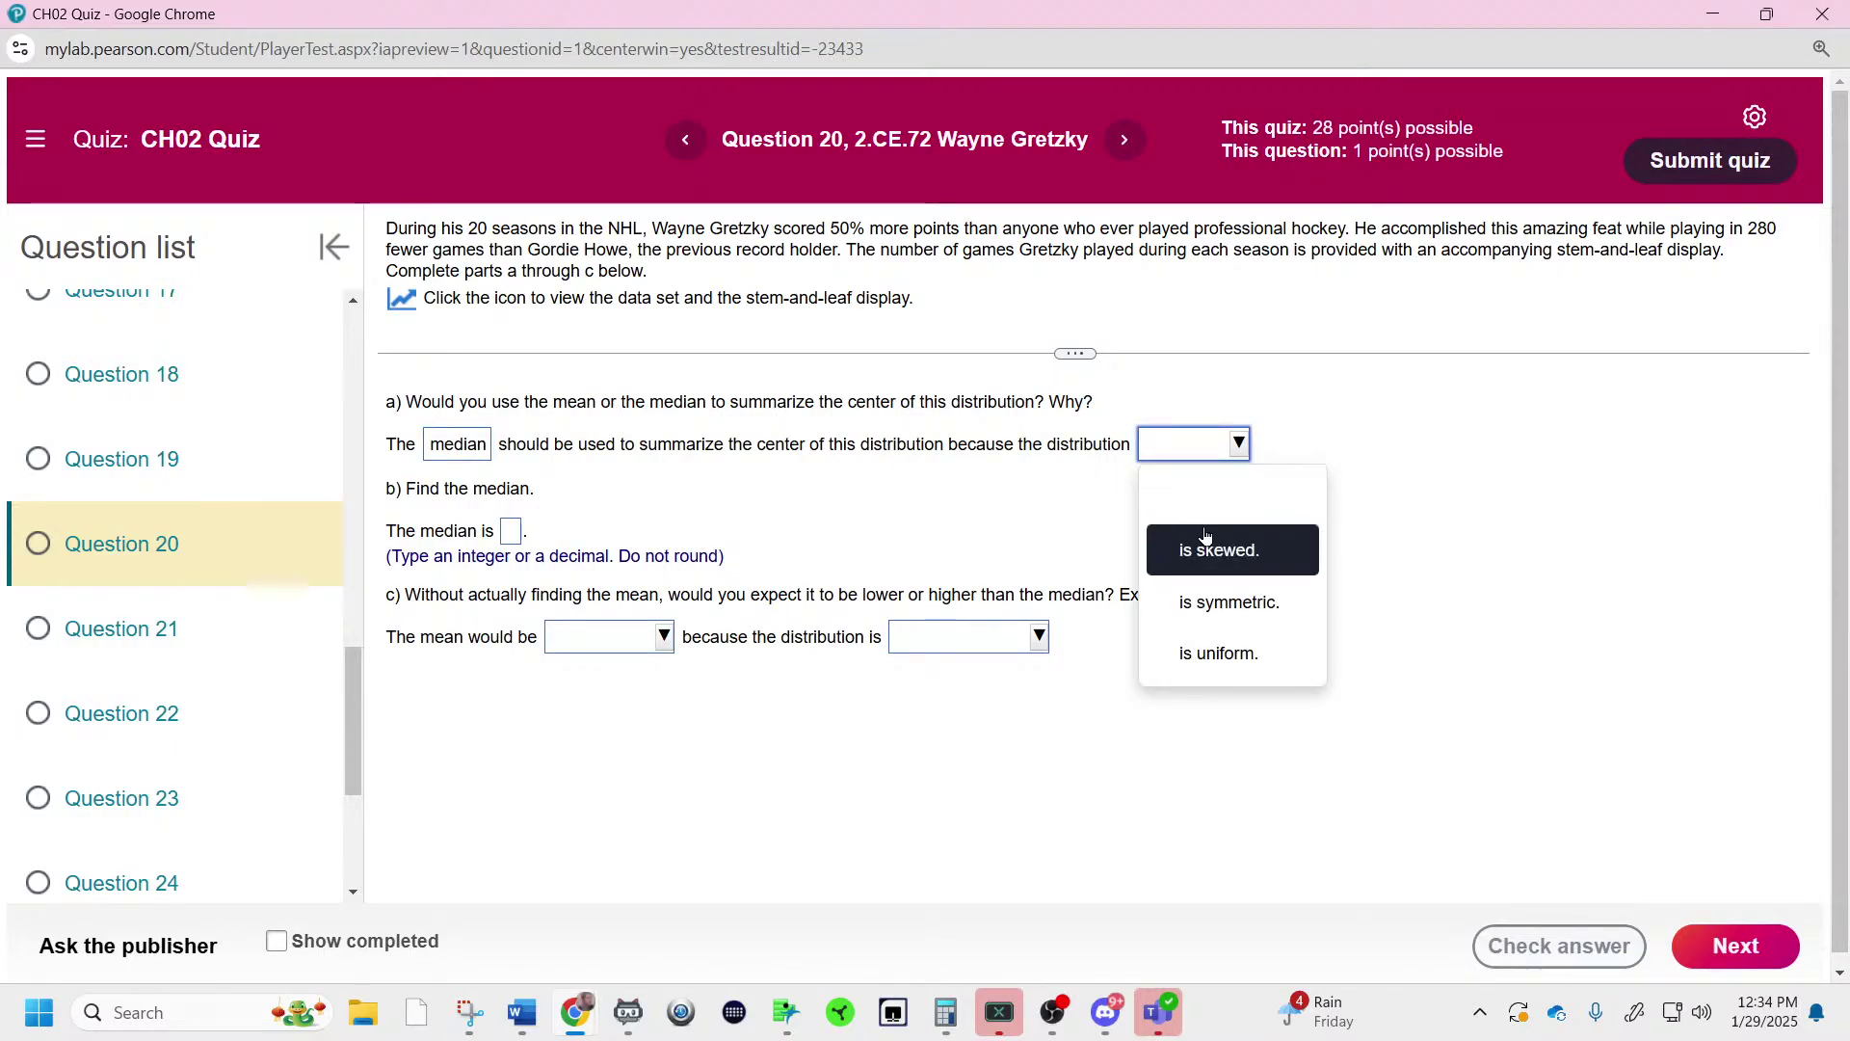
{"action": "left_click", "coordinate": [1260, 578]}
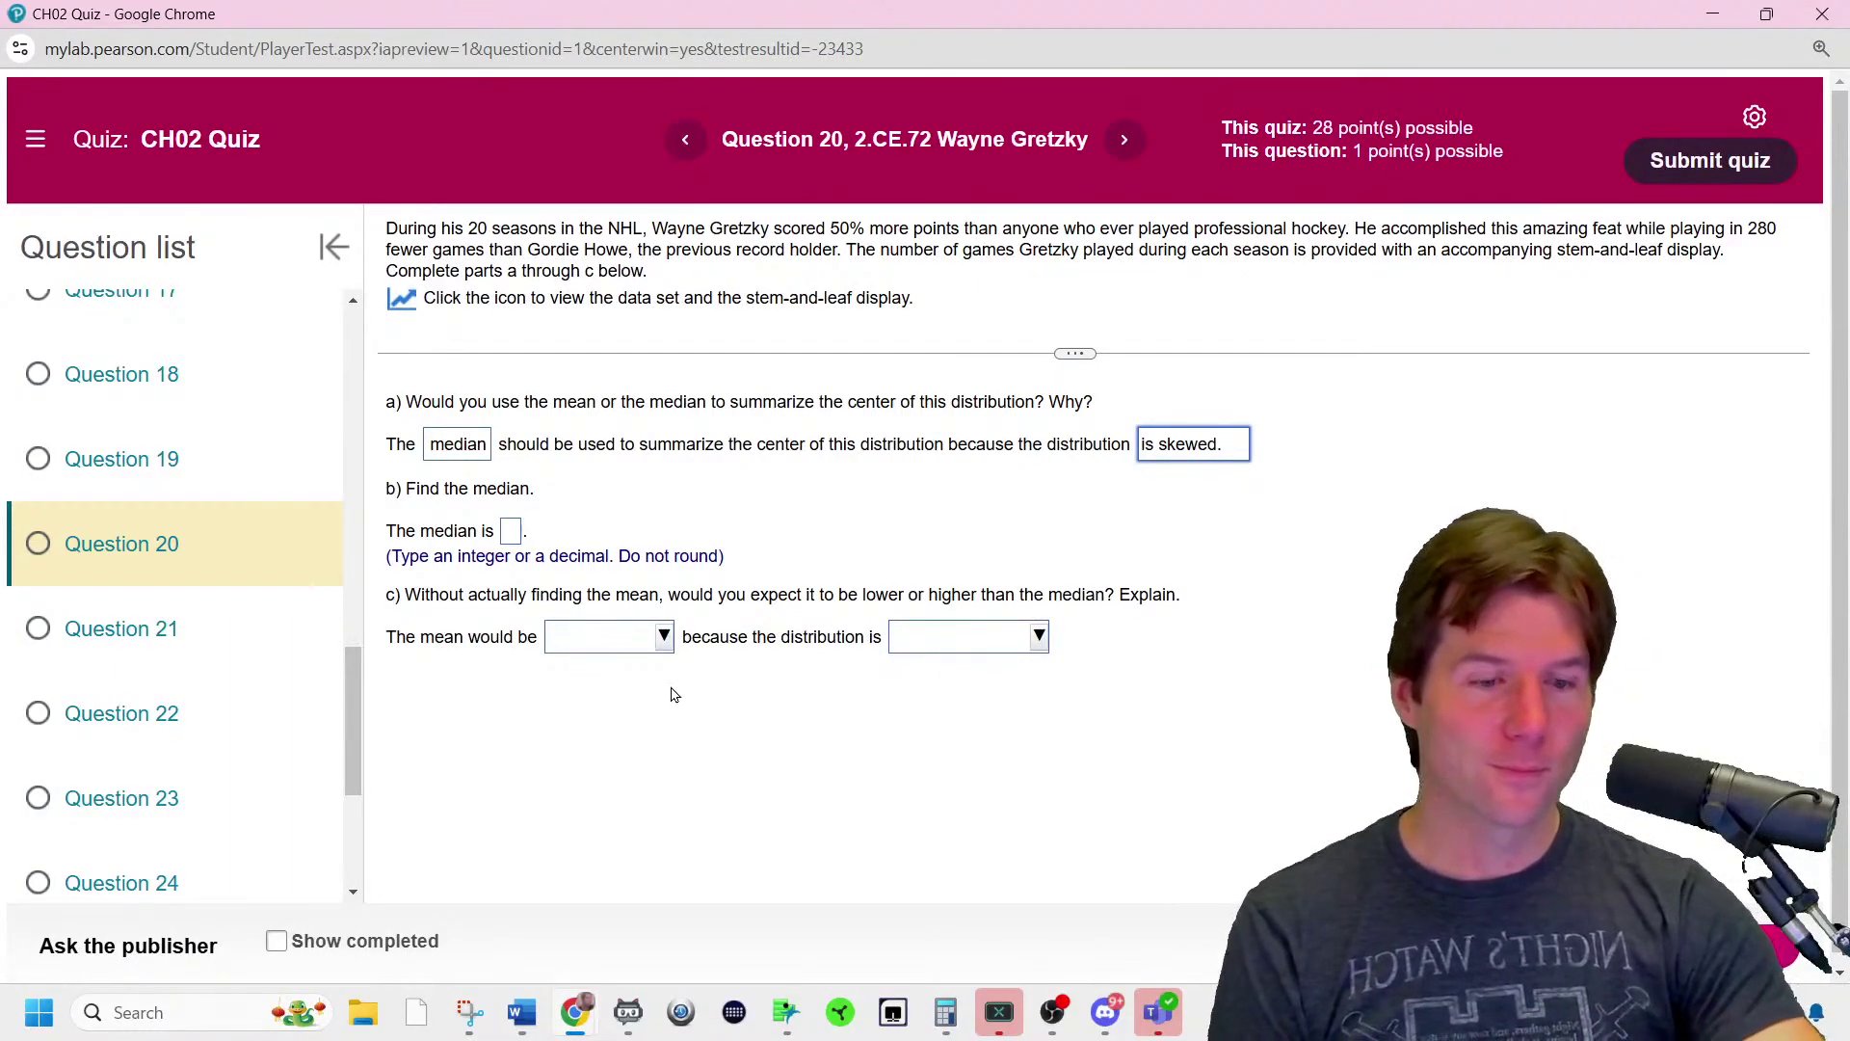
- Switch to Snipping Tool, maximize its window and enlarge the stem-and-leaf snip
{"action": "left_click", "coordinate": [465, 1010]}
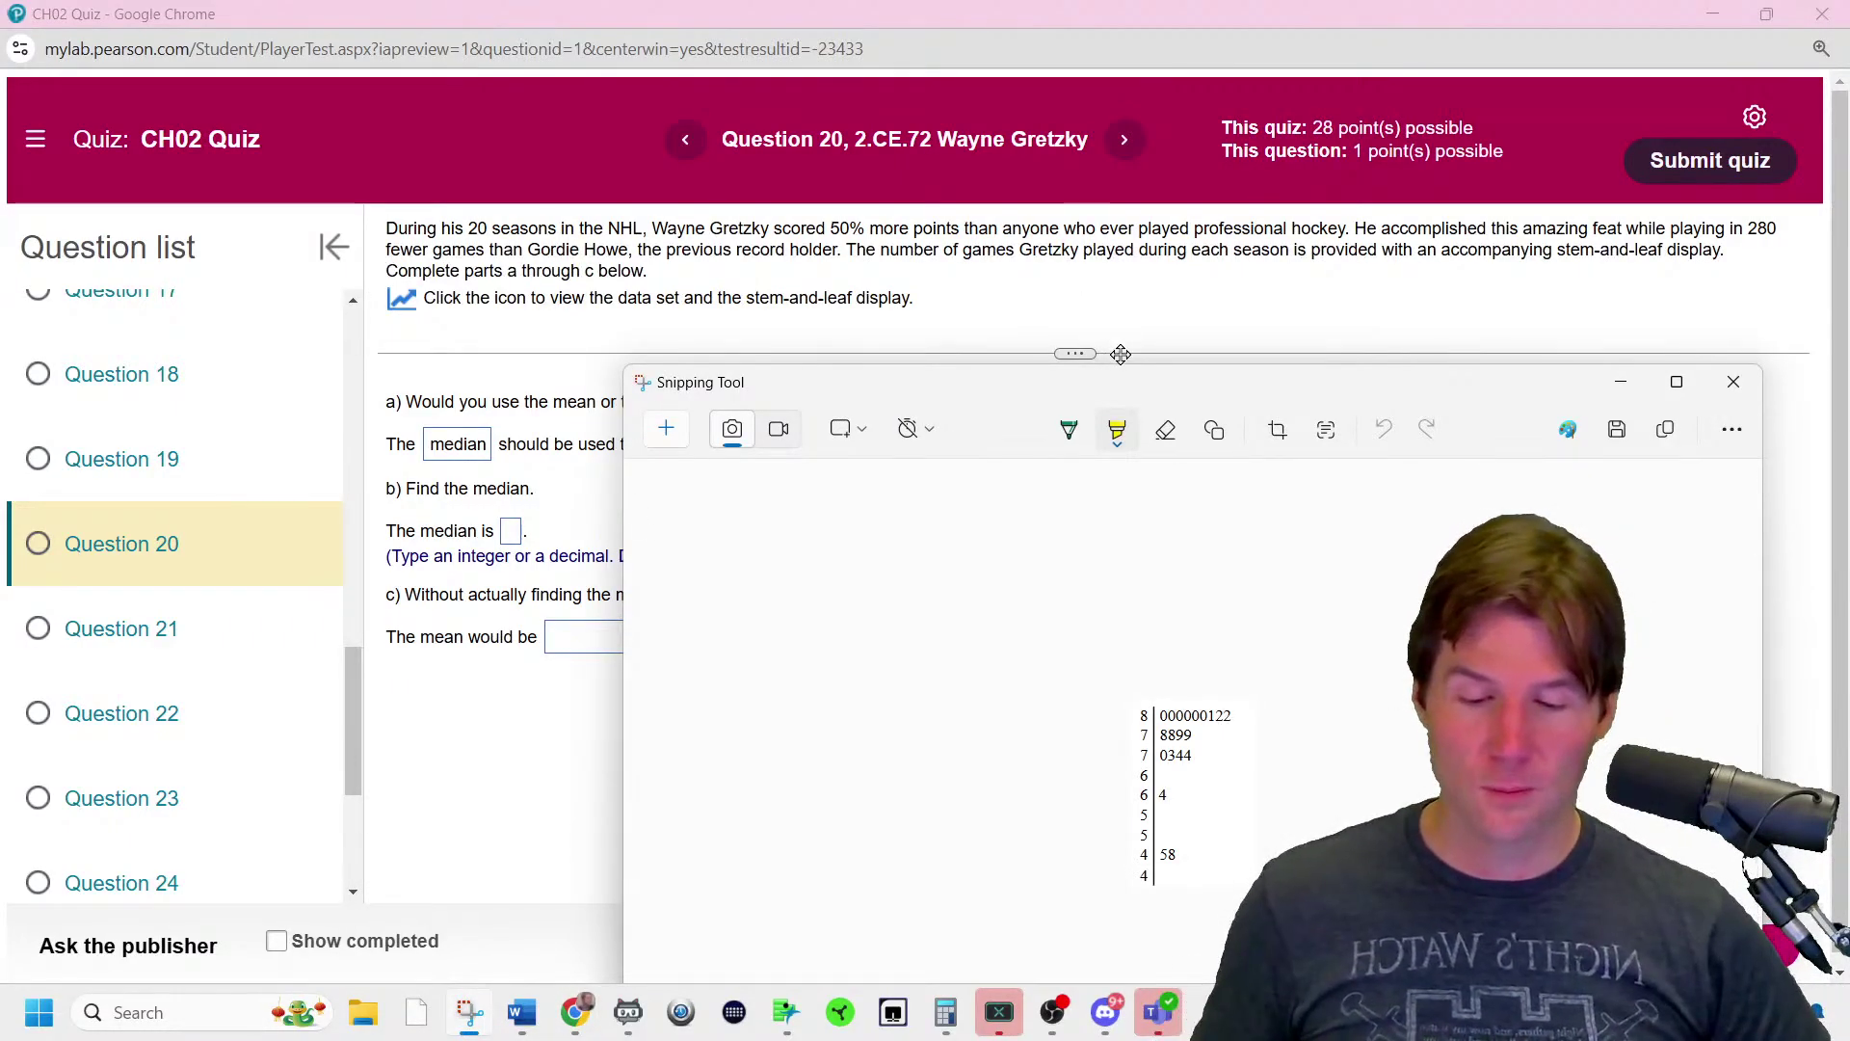
{"action": "double_click", "coordinate": [1109, 381]}
{"action": "scroll", "coordinate": [993, 549], "scroll_direction": "up", "scroll_amount": 3}
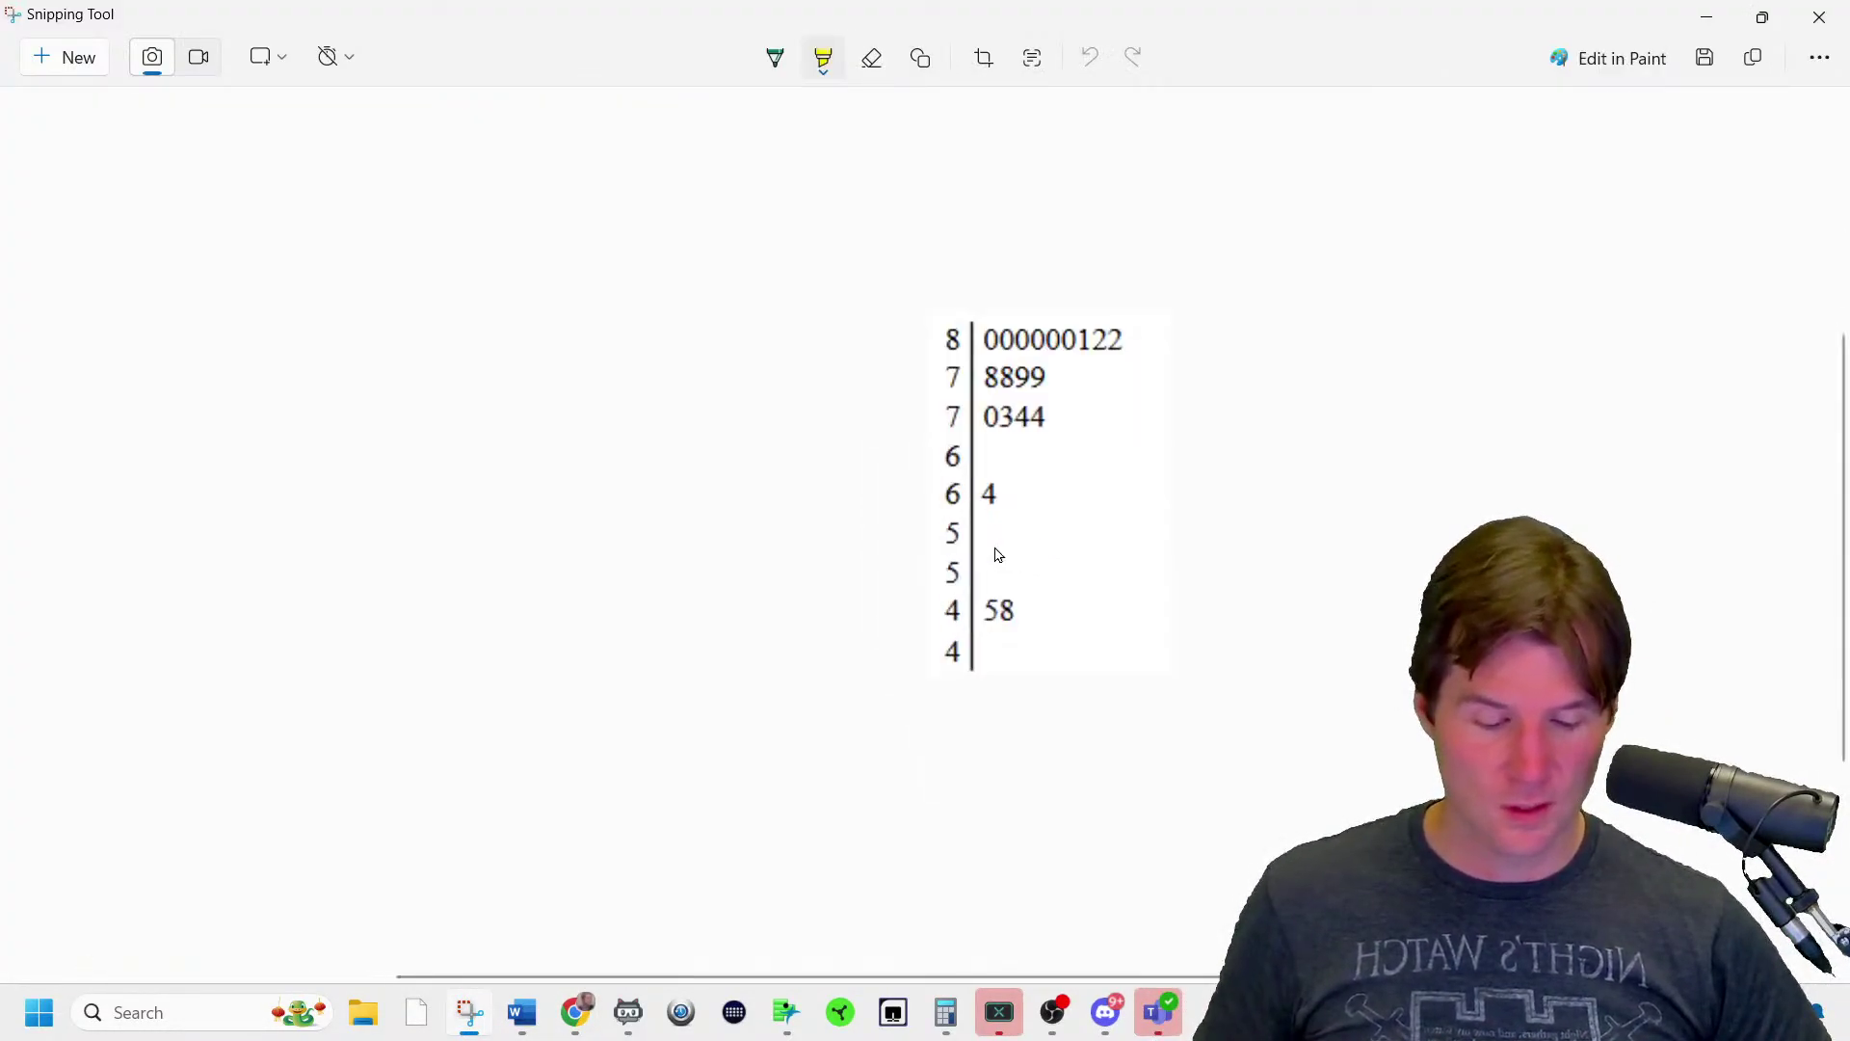
{"action": "scroll", "coordinate": [998, 554], "scroll_direction": "down", "scroll_amount": 1}
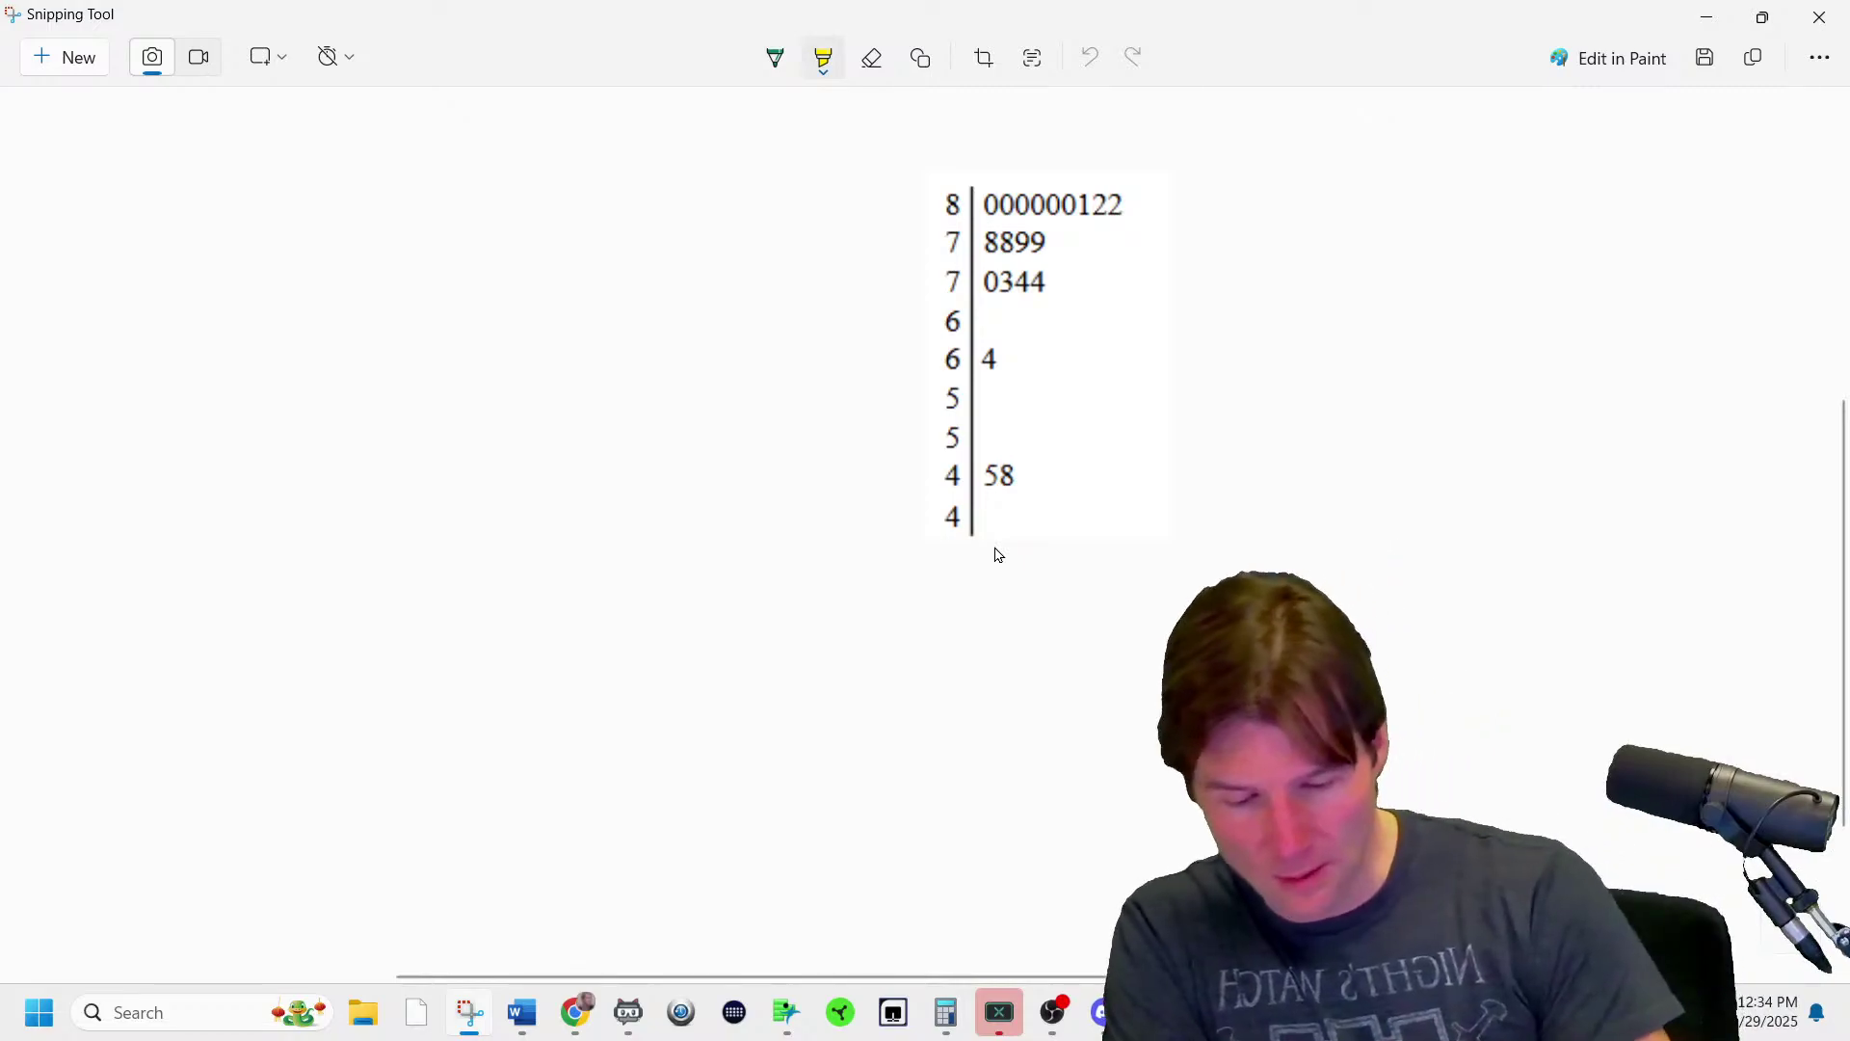
{"action": "left_click_drag", "start_coordinate": [349, 455], "coordinate": [433, 516]}
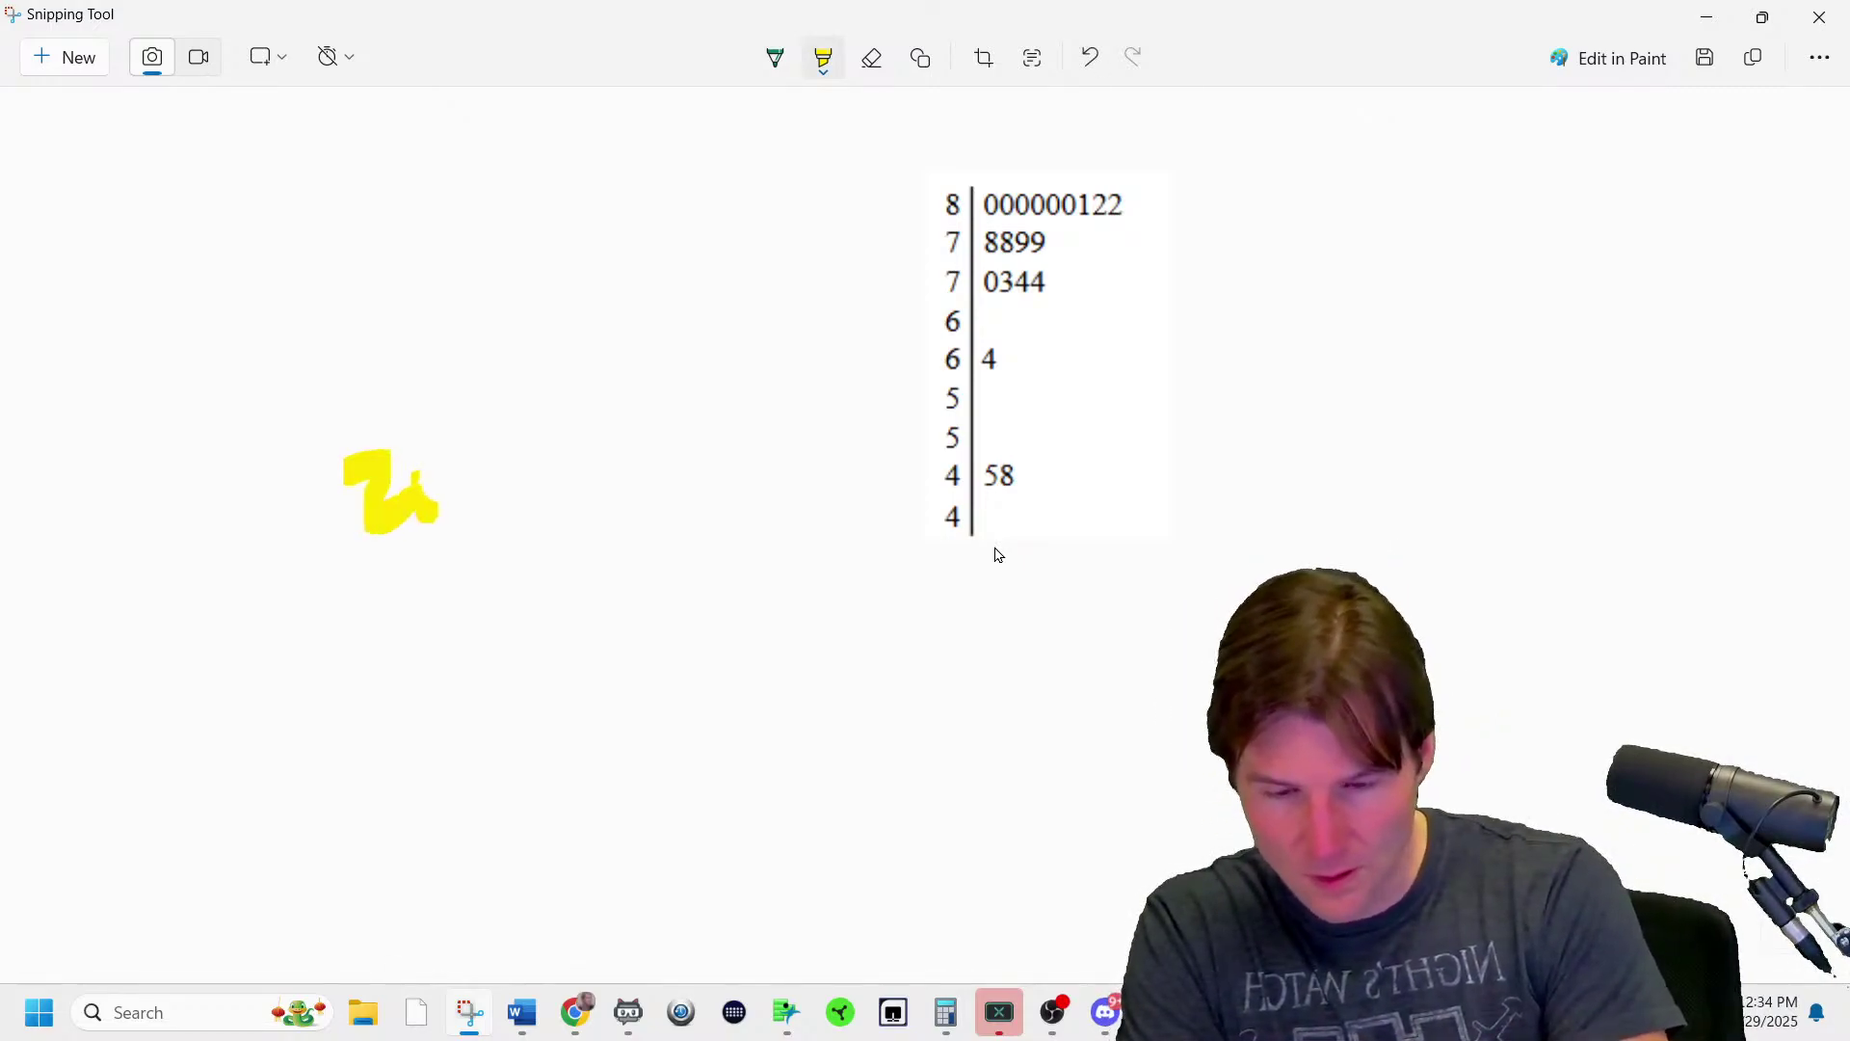
{"action": "left_click", "coordinate": [871, 58]}
{"action": "left_click", "coordinate": [390, 491]}
- Write 20 beside the plot in blue pen and draw a line below it, divided in the middle with 10 above each half
{"action": "left_click", "coordinate": [775, 57]}
{"action": "left_click", "coordinate": [775, 58]}
{"action": "left_click", "coordinate": [867, 304]}
{"action": "mouse_move", "coordinate": [409, 404]}
{"action": "left_mouse_down"}
{"action": "mouse_move", "coordinate": [415, 444]}
{"action": "mouse_move", "coordinate": [453, 471]}
{"action": "left_mouse_up"}
{"action": "left_click_drag", "start_coordinate": [486, 395], "coordinate": [482, 397]}
{"action": "mouse_move", "coordinate": [342, 708]}
{"action": "left_mouse_down"}
{"action": "mouse_move", "coordinate": [934, 678]}
{"action": "mouse_move", "coordinate": [1658, 713]}
{"action": "left_mouse_up"}
{"action": "left_click_drag", "start_coordinate": [967, 617], "coordinate": [983, 848]}
{"action": "mouse_move", "coordinate": [559, 614]}
{"action": "left_mouse_down"}
{"action": "mouse_move", "coordinate": [566, 675]}
{"action": "mouse_move", "coordinate": [599, 619]}
{"action": "left_mouse_up"}
{"action": "left_click_drag", "start_coordinate": [1251, 602], "coordinate": [1258, 660]}
{"action": "left_click_drag", "start_coordinate": [1322, 621], "coordinate": [1308, 622]}
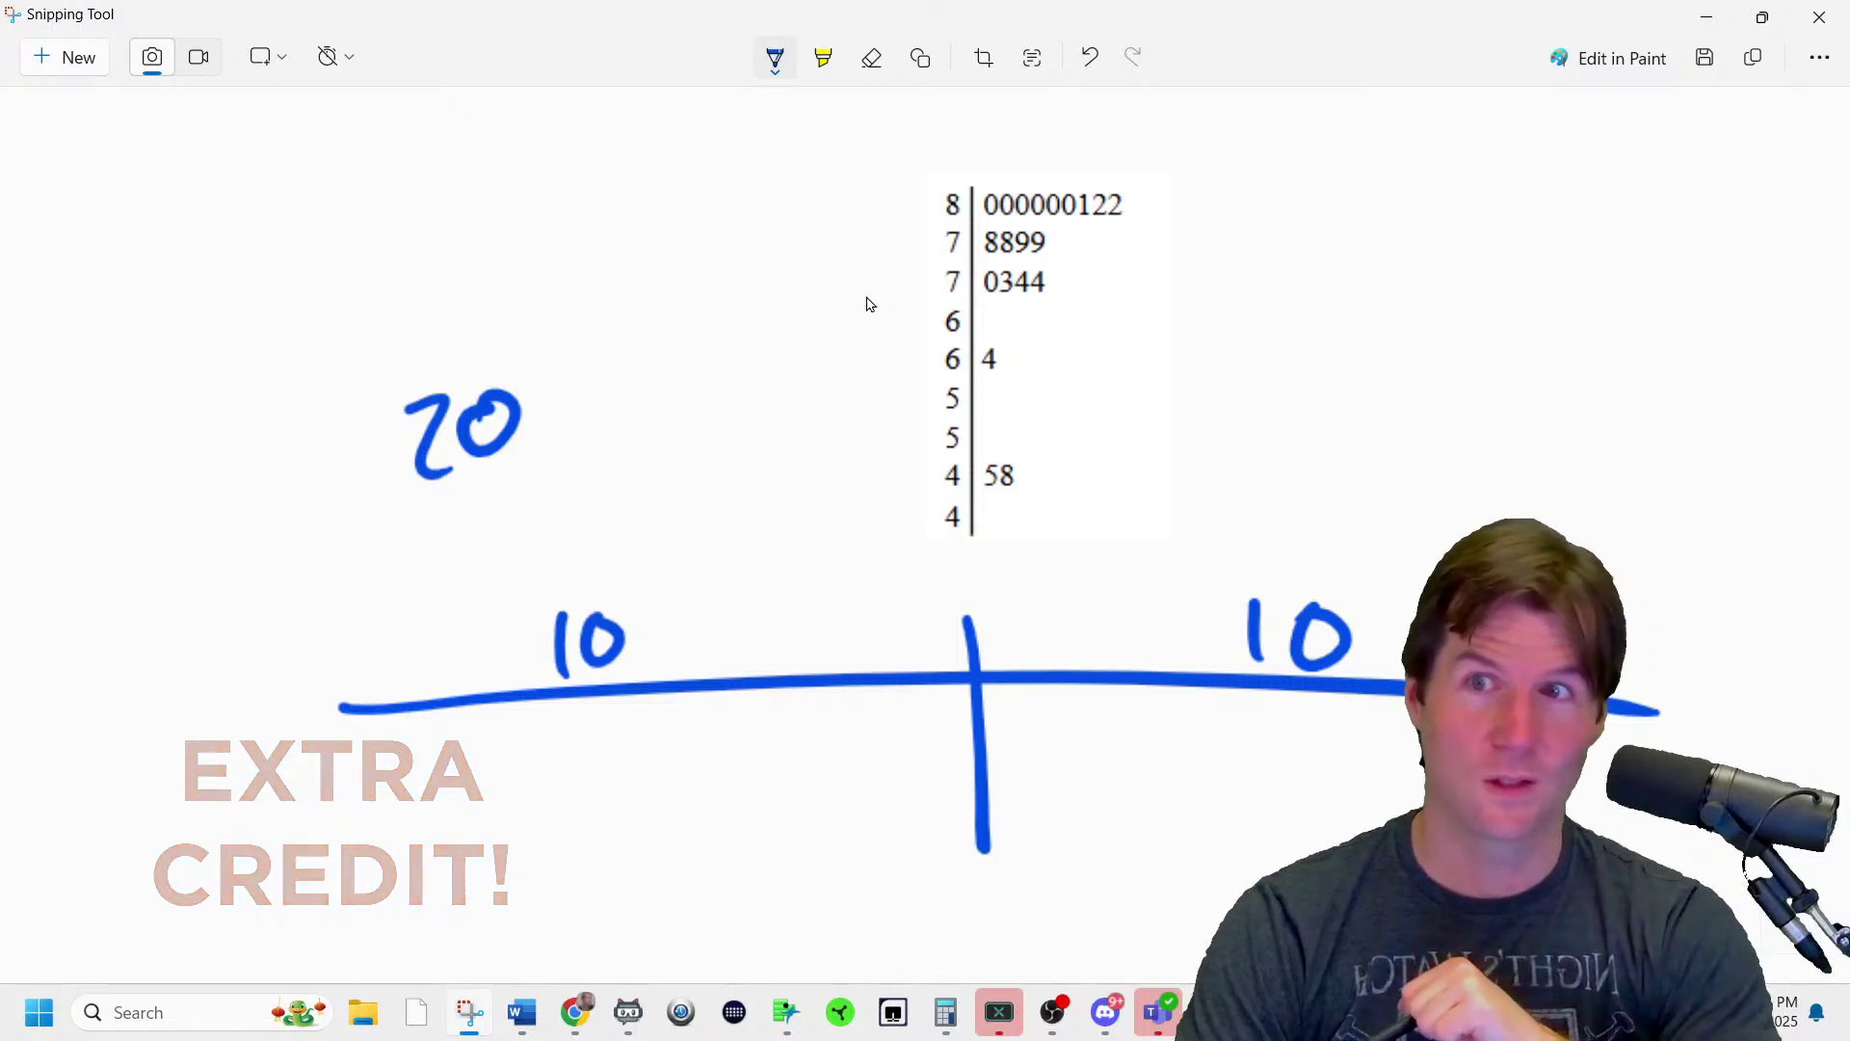
{"action": "left_click_drag", "start_coordinate": [952, 557], "coordinate": [960, 592]}
{"action": "left_click_drag", "start_coordinate": [947, 591], "coordinate": [1005, 592]}
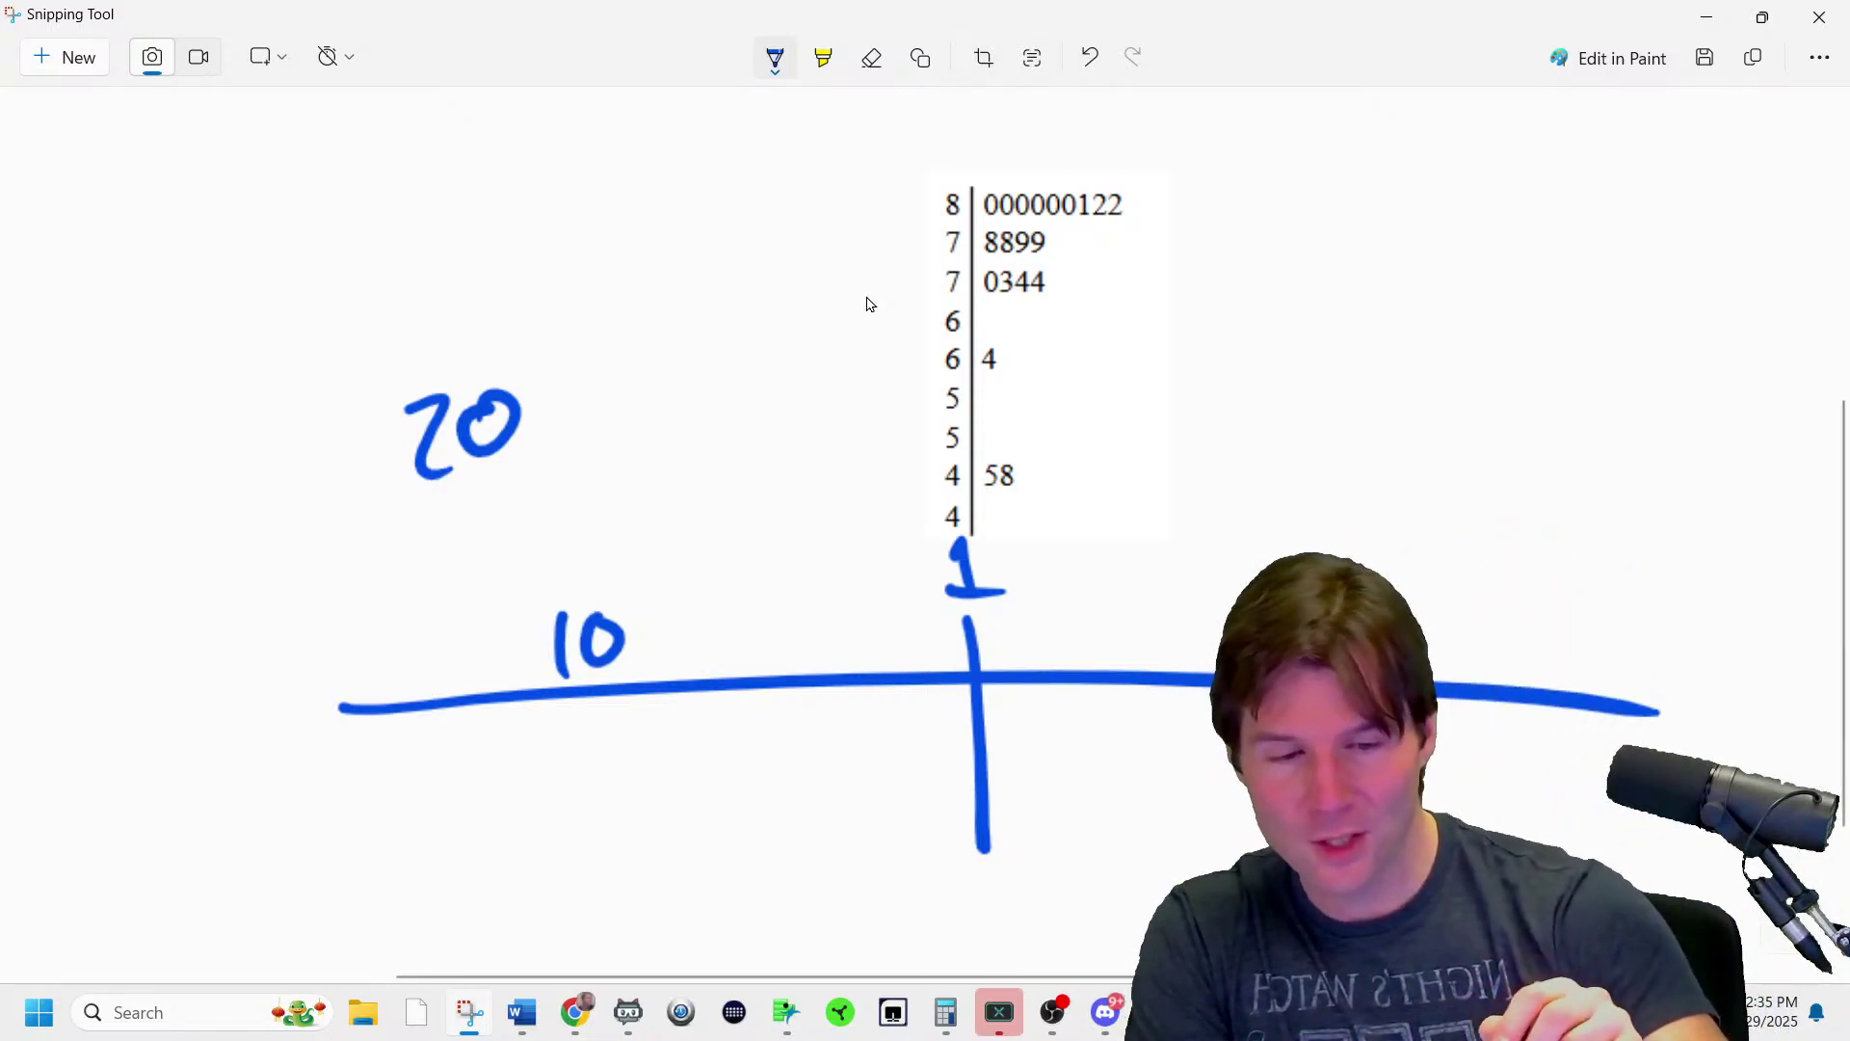
{"action": "left_click", "coordinate": [872, 59]}
{"action": "left_click", "coordinate": [967, 570]}
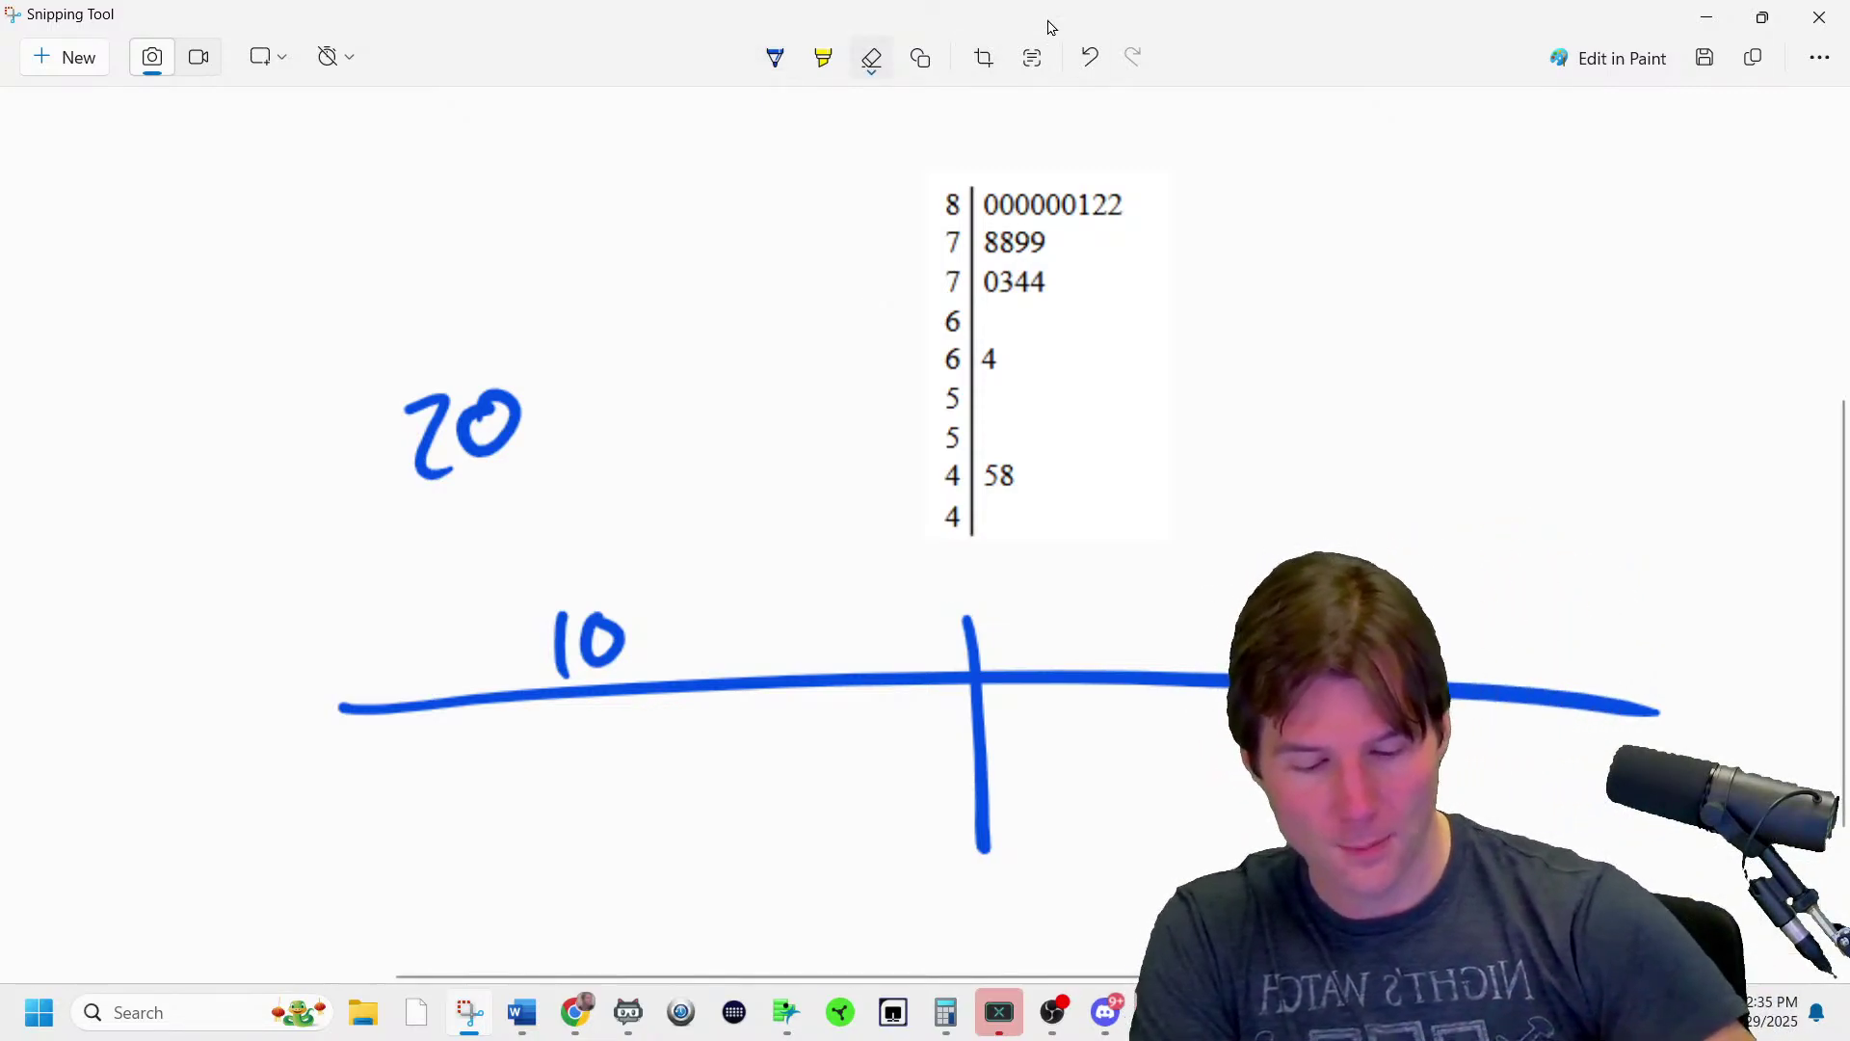
- Write 10.5 in blue above the divider at the middle of the line
{"action": "left_click", "coordinate": [775, 51]}
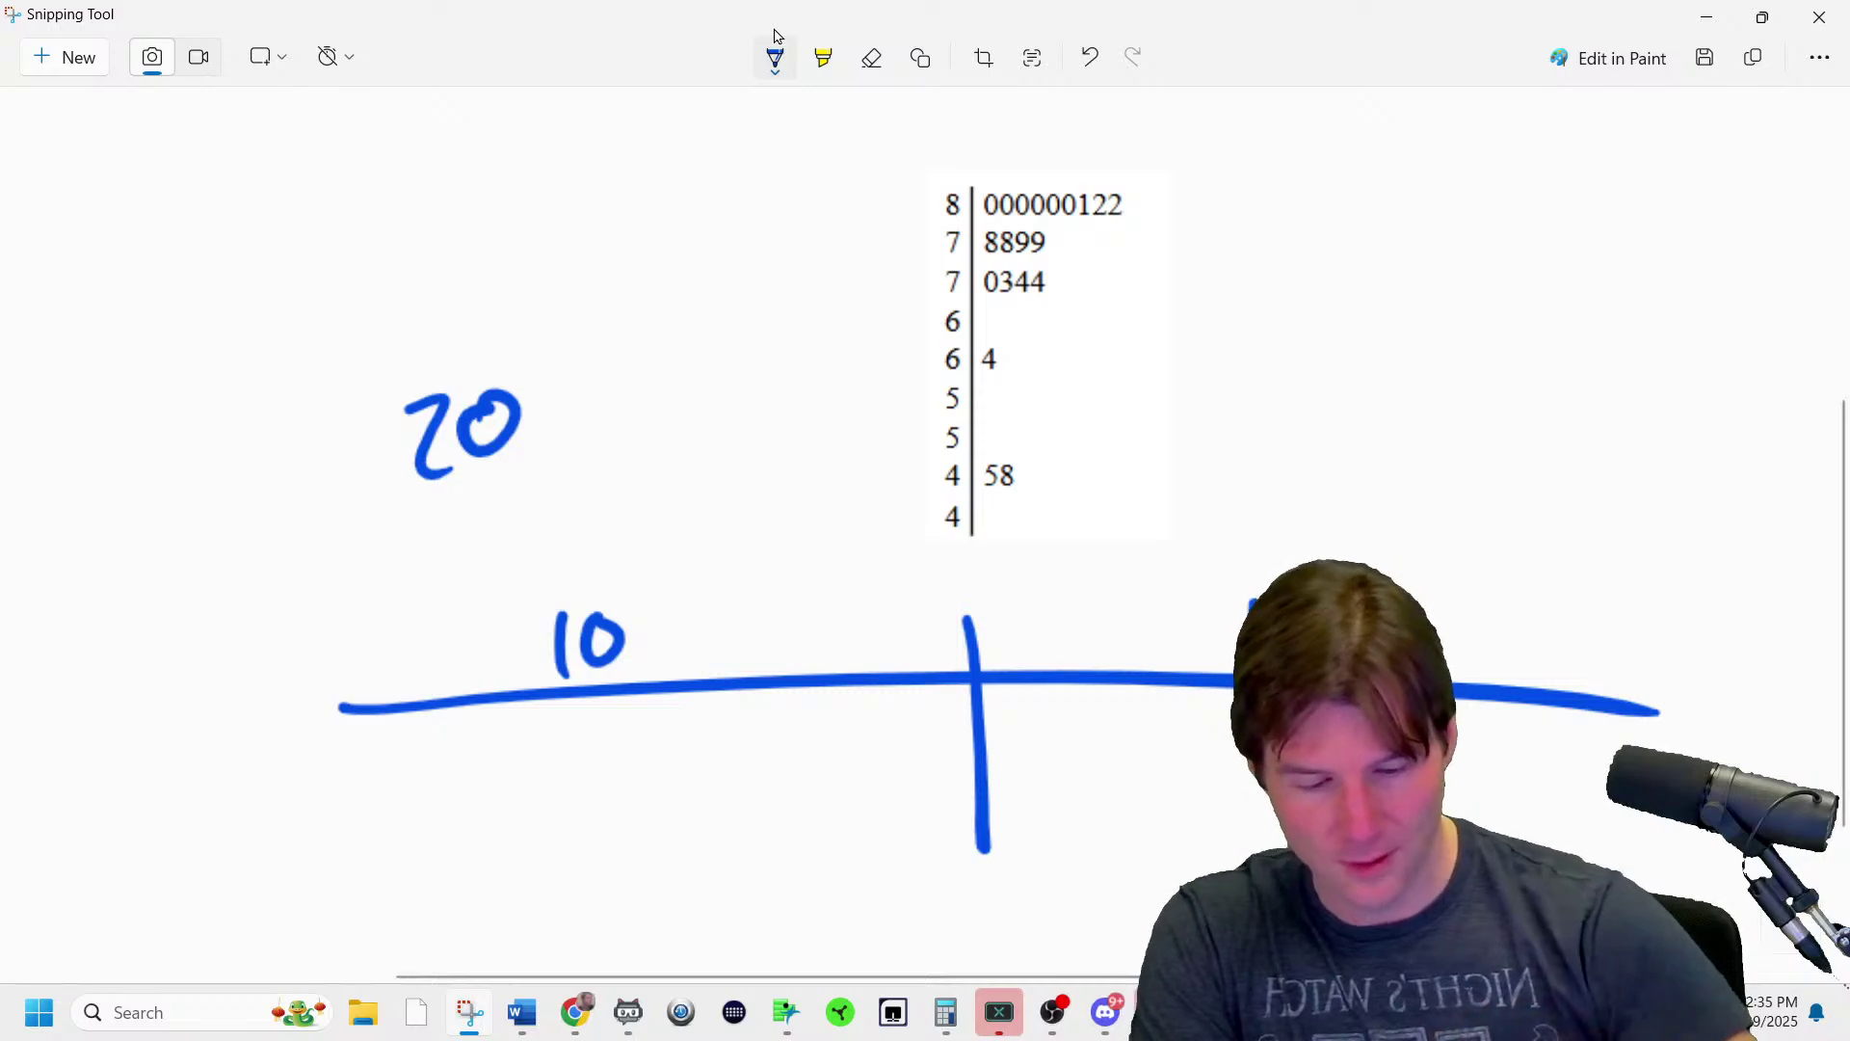
{"action": "left_click_drag", "start_coordinate": [959, 563], "coordinate": [957, 597]}
{"action": "mouse_move", "coordinate": [982, 561]}
{"action": "left_mouse_down"}
{"action": "mouse_move", "coordinate": [963, 584]}
{"action": "mouse_move", "coordinate": [1012, 595]}
{"action": "left_mouse_up"}
{"action": "left_click", "coordinate": [1004, 586]}
{"action": "left_click_drag", "start_coordinate": [1011, 565], "coordinate": [1039, 563]}
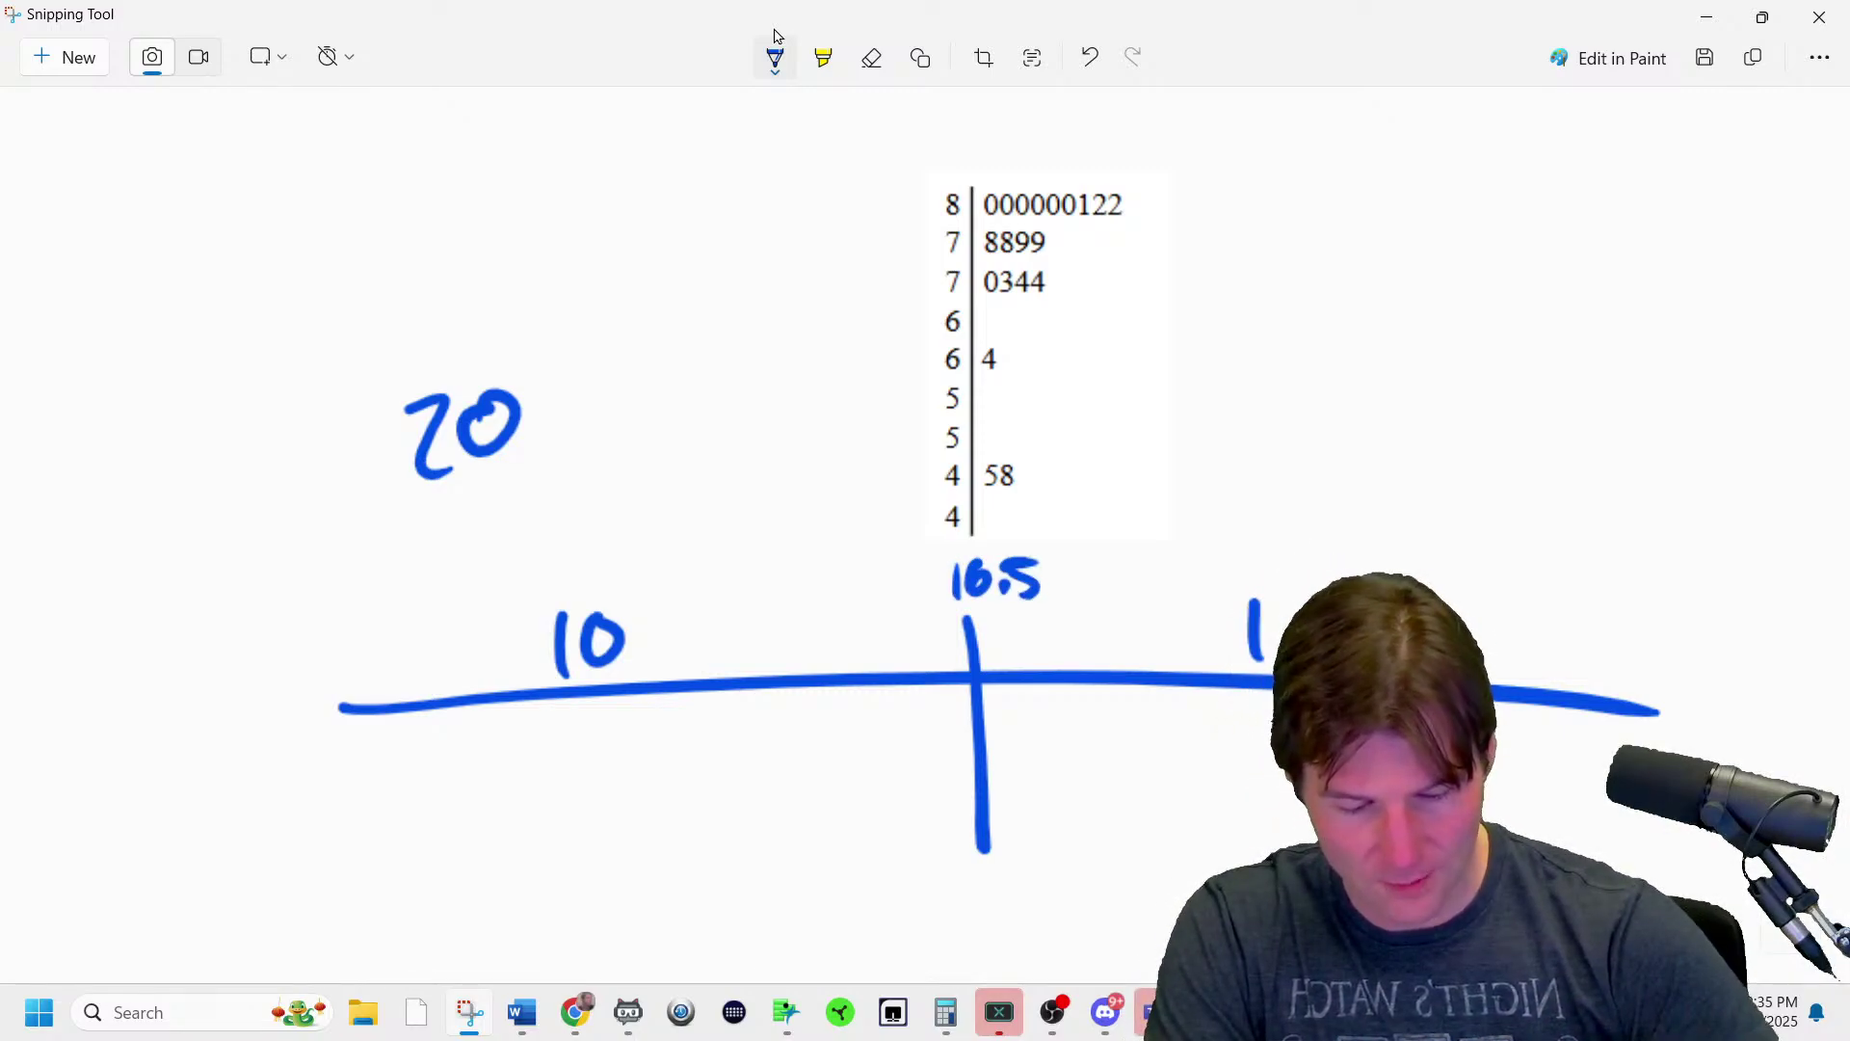
- Label the positions under the line as 11 to 20 on the upper half and 1 to 10 on the lower half
{"action": "left_click_drag", "start_coordinate": [1024, 708], "coordinate": [1023, 738]}
{"action": "left_click_drag", "start_coordinate": [1041, 706], "coordinate": [1040, 735]}
{"action": "left_click_drag", "start_coordinate": [1573, 725], "coordinate": [1656, 726]}
{"action": "left_click_drag", "start_coordinate": [391, 740], "coordinate": [390, 772]}
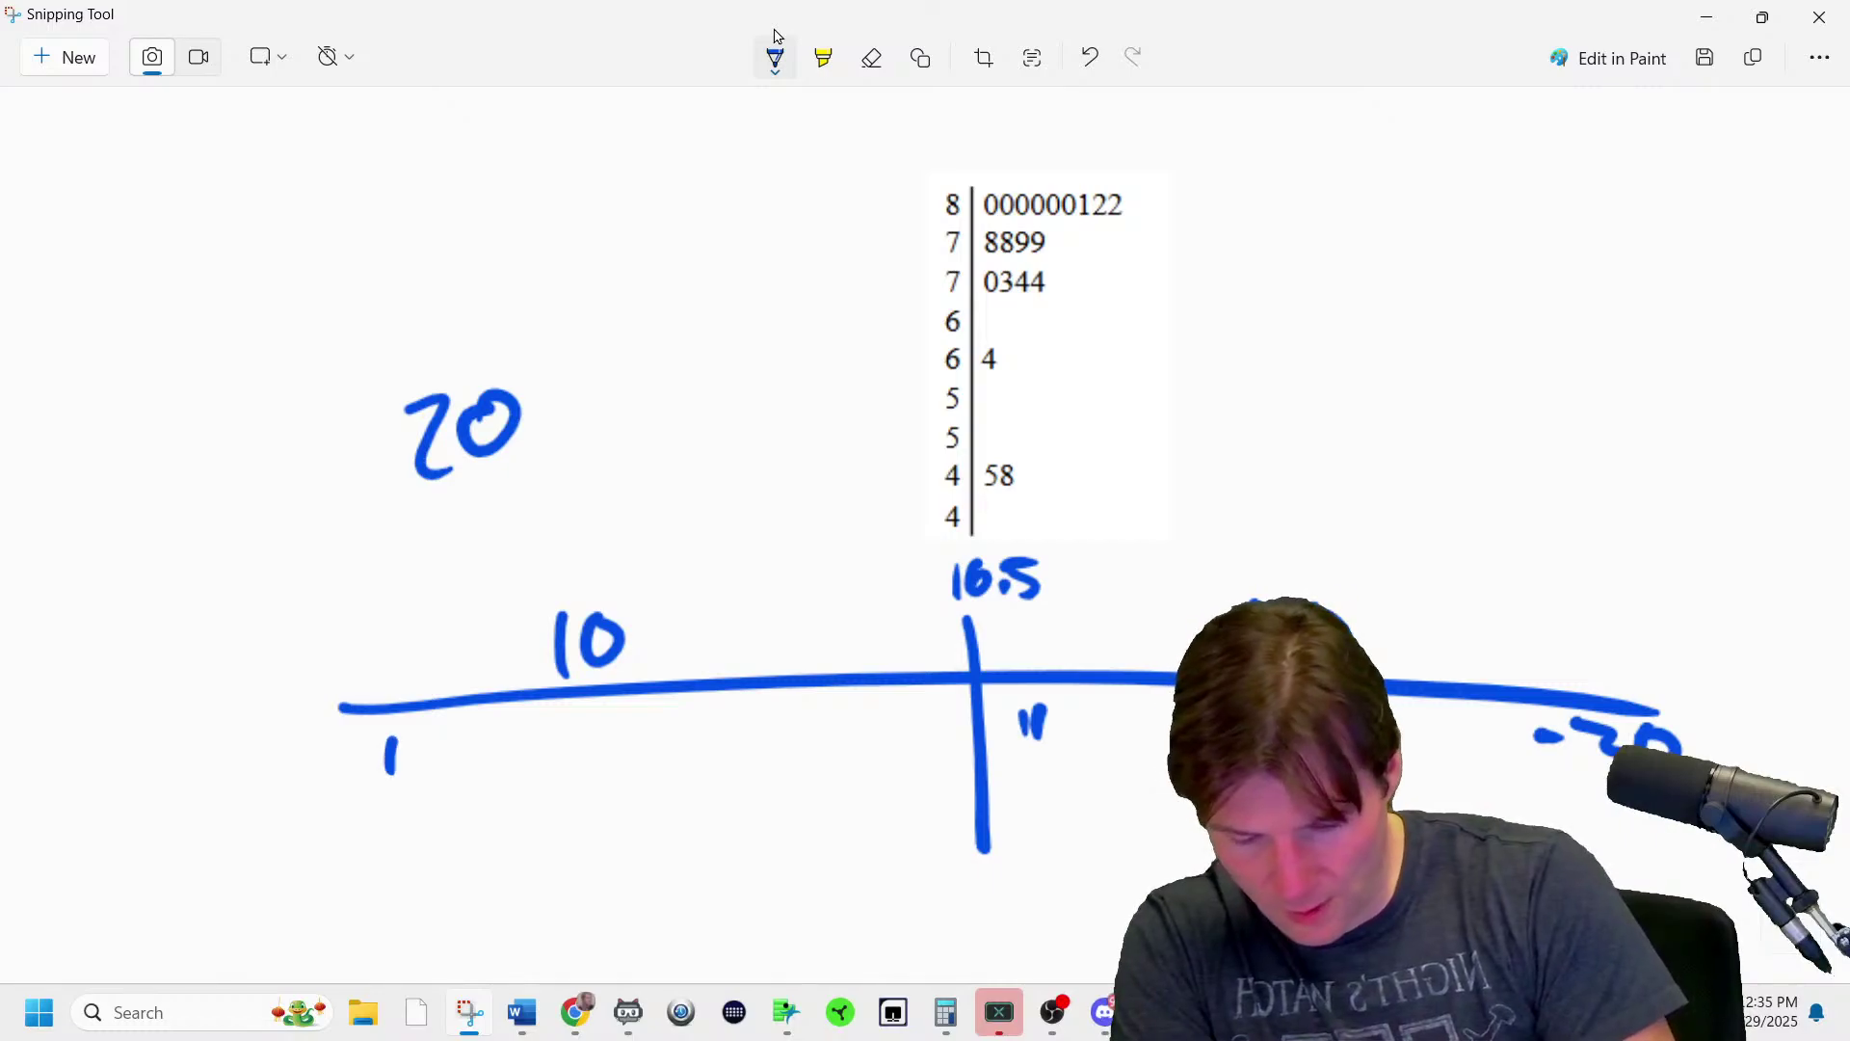
{"action": "left_click_drag", "start_coordinate": [565, 745], "coordinate": [595, 748]}
{"action": "mouse_move", "coordinate": [812, 721]}
{"action": "left_mouse_down"}
{"action": "mouse_move", "coordinate": [830, 768]}
{"action": "mouse_move", "coordinate": [859, 725]}
{"action": "left_mouse_up"}
{"action": "left_click_drag", "start_coordinate": [1253, 601], "coordinate": [1255, 659]}
{"action": "left_click_drag", "start_coordinate": [1320, 609], "coordinate": [1317, 611]}
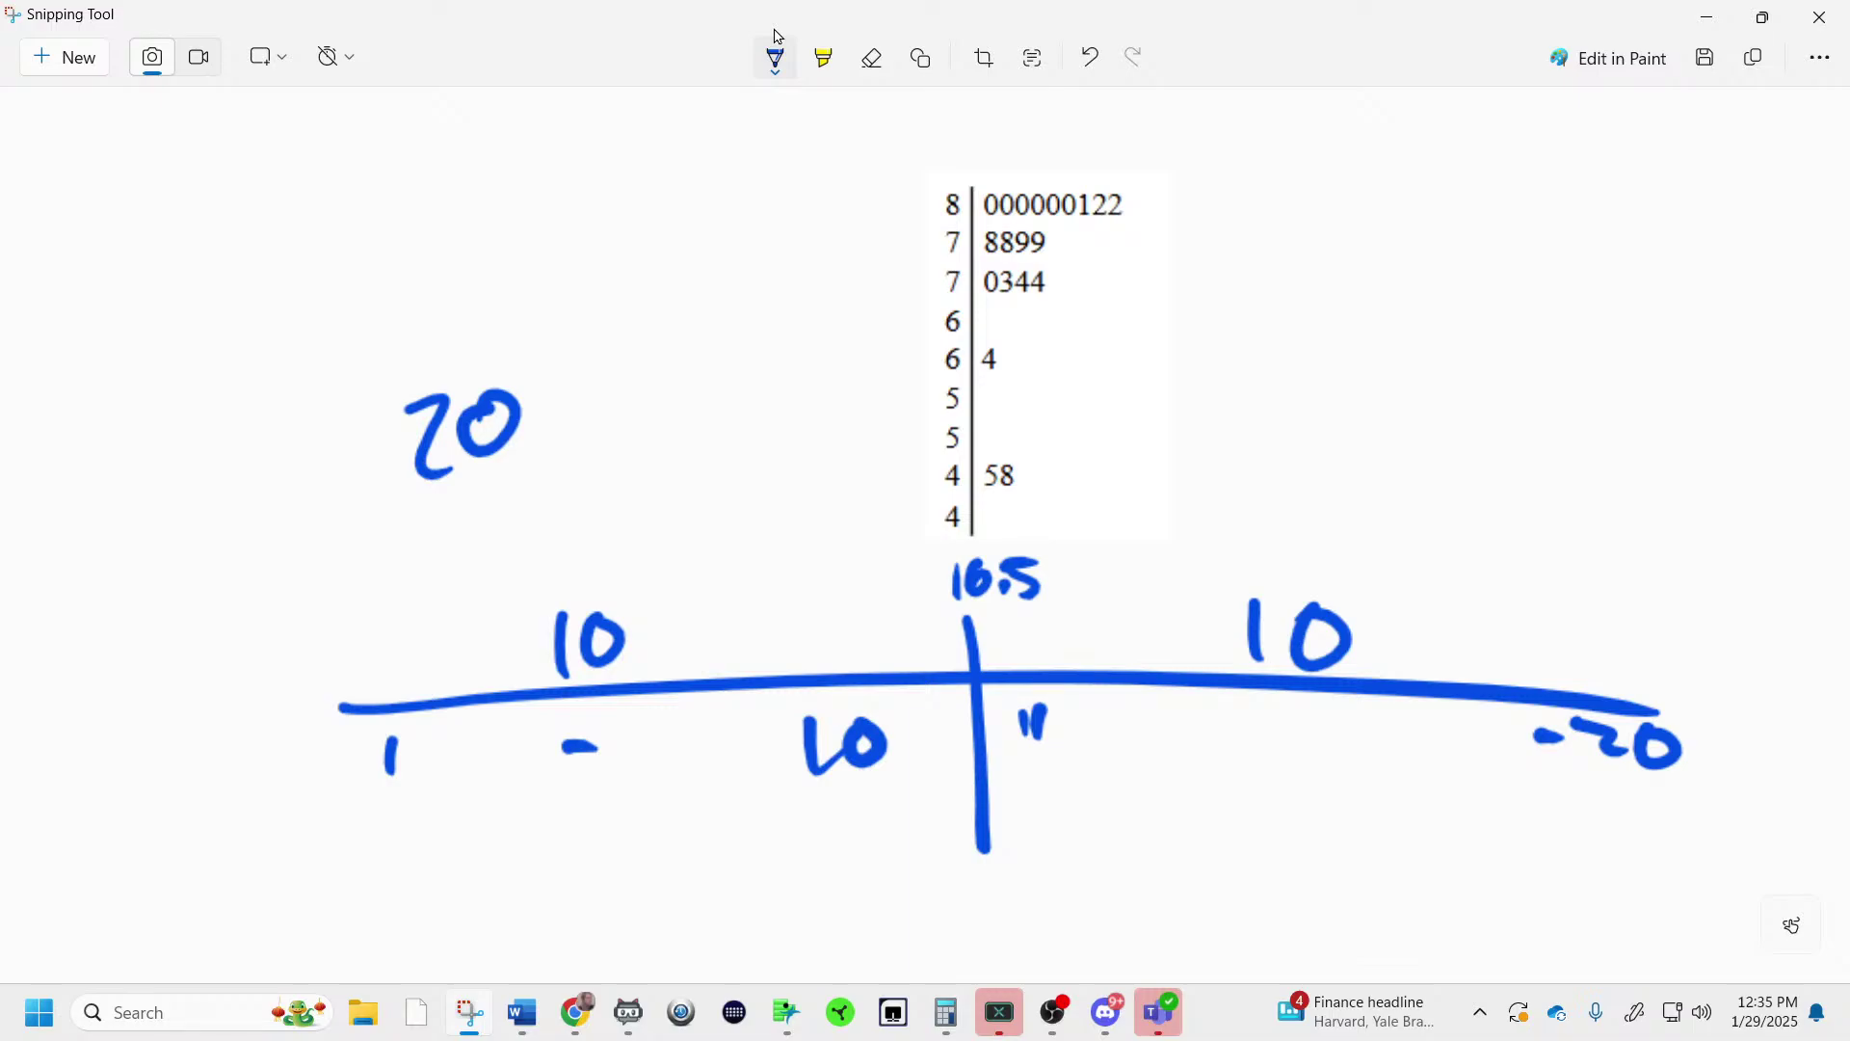
- Write the two lowest data values, 45 and 48, beside the stem-and-leaf plot
{"action": "mouse_move", "coordinate": [1286, 258]}
{"action": "left_mouse_down"}
{"action": "mouse_move", "coordinate": [1304, 307]}
{"action": "mouse_move", "coordinate": [1354, 254]}
{"action": "mouse_move", "coordinate": [1350, 340]}
{"action": "left_mouse_up"}
{"action": "left_click", "coordinate": [1393, 267]}
{"action": "left_click_drag", "start_coordinate": [1388, 268], "coordinate": [1409, 283]}
{"action": "mouse_move", "coordinate": [1412, 257]}
{"action": "left_mouse_down"}
{"action": "mouse_move", "coordinate": [1411, 299]}
{"action": "mouse_move", "coordinate": [1459, 303]}
{"action": "left_mouse_up"}
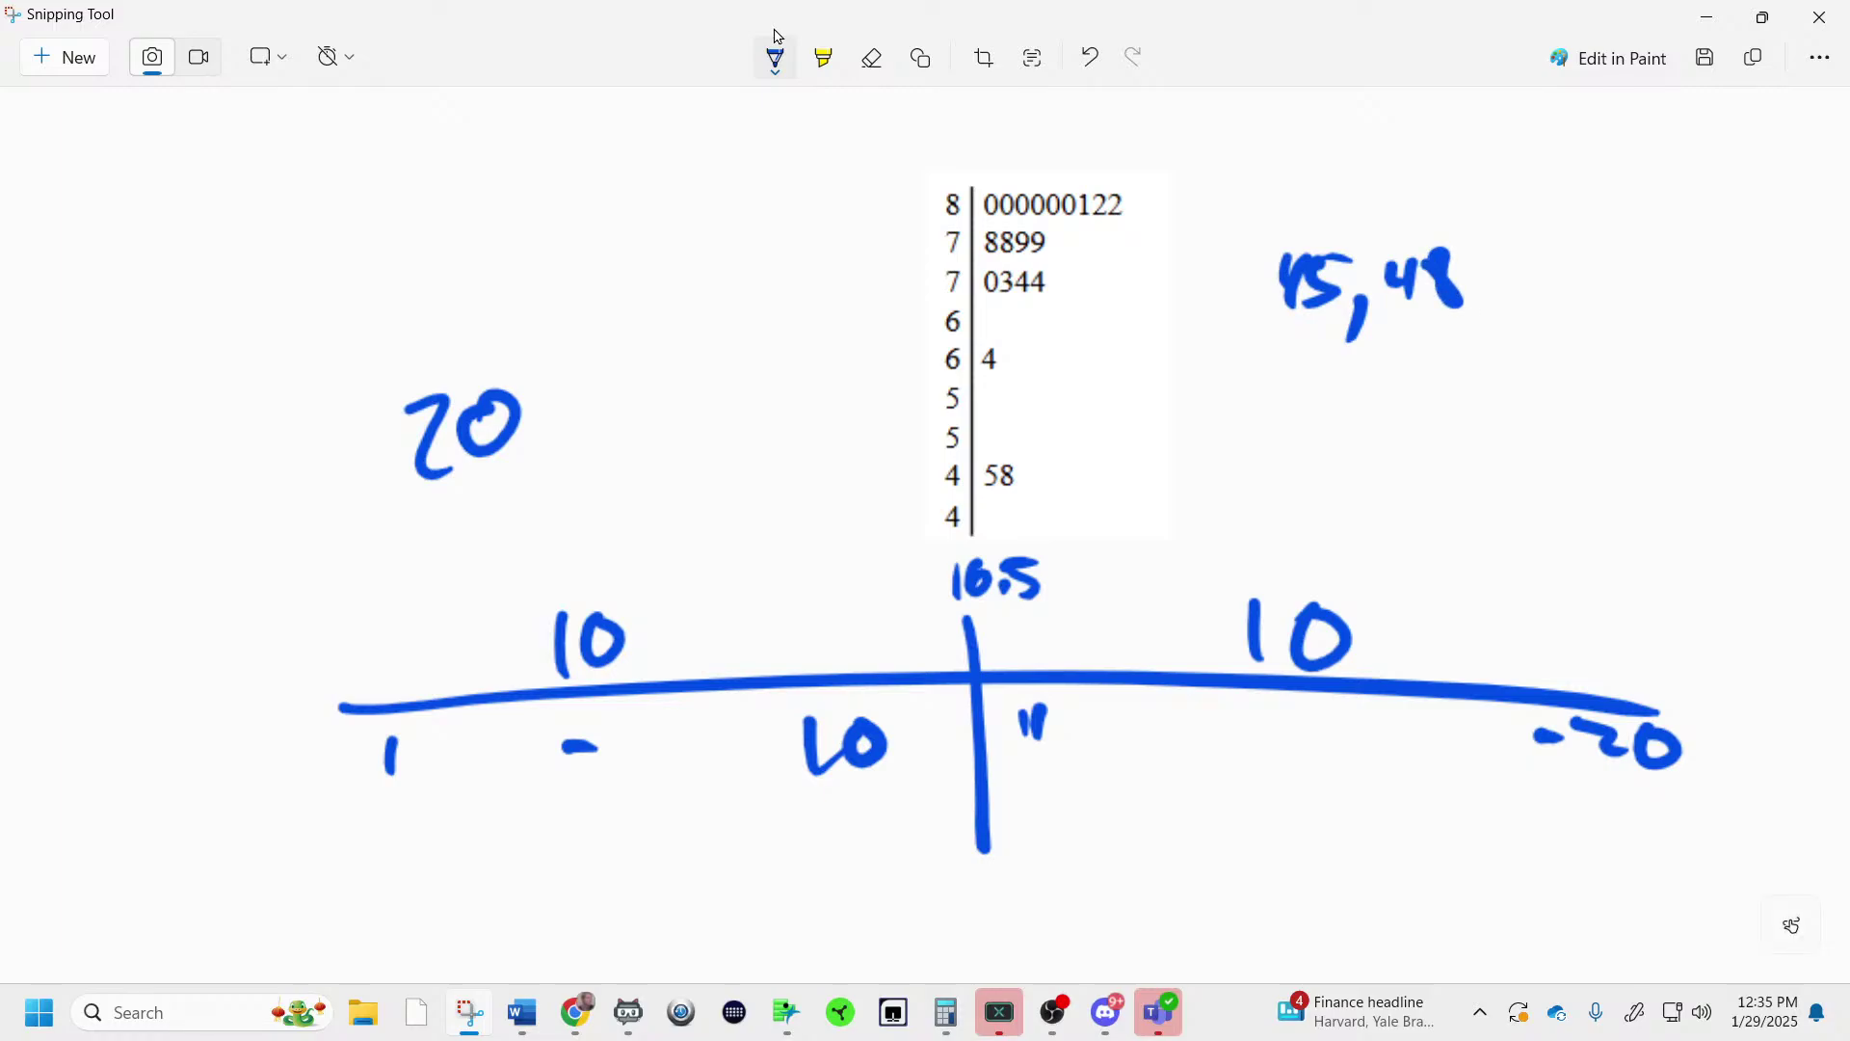
- Write a four-number example list beginning 1, 3, 5 above the 20, and box its two middle values
{"action": "mouse_move", "coordinate": [275, 186]}
{"action": "left_mouse_down"}
{"action": "mouse_move", "coordinate": [295, 267]}
{"action": "mouse_move", "coordinate": [349, 287]}
{"action": "left_mouse_up"}
{"action": "left_click_drag", "start_coordinate": [380, 173], "coordinate": [413, 237]}
{"action": "left_click_drag", "start_coordinate": [482, 221], "coordinate": [476, 262]}
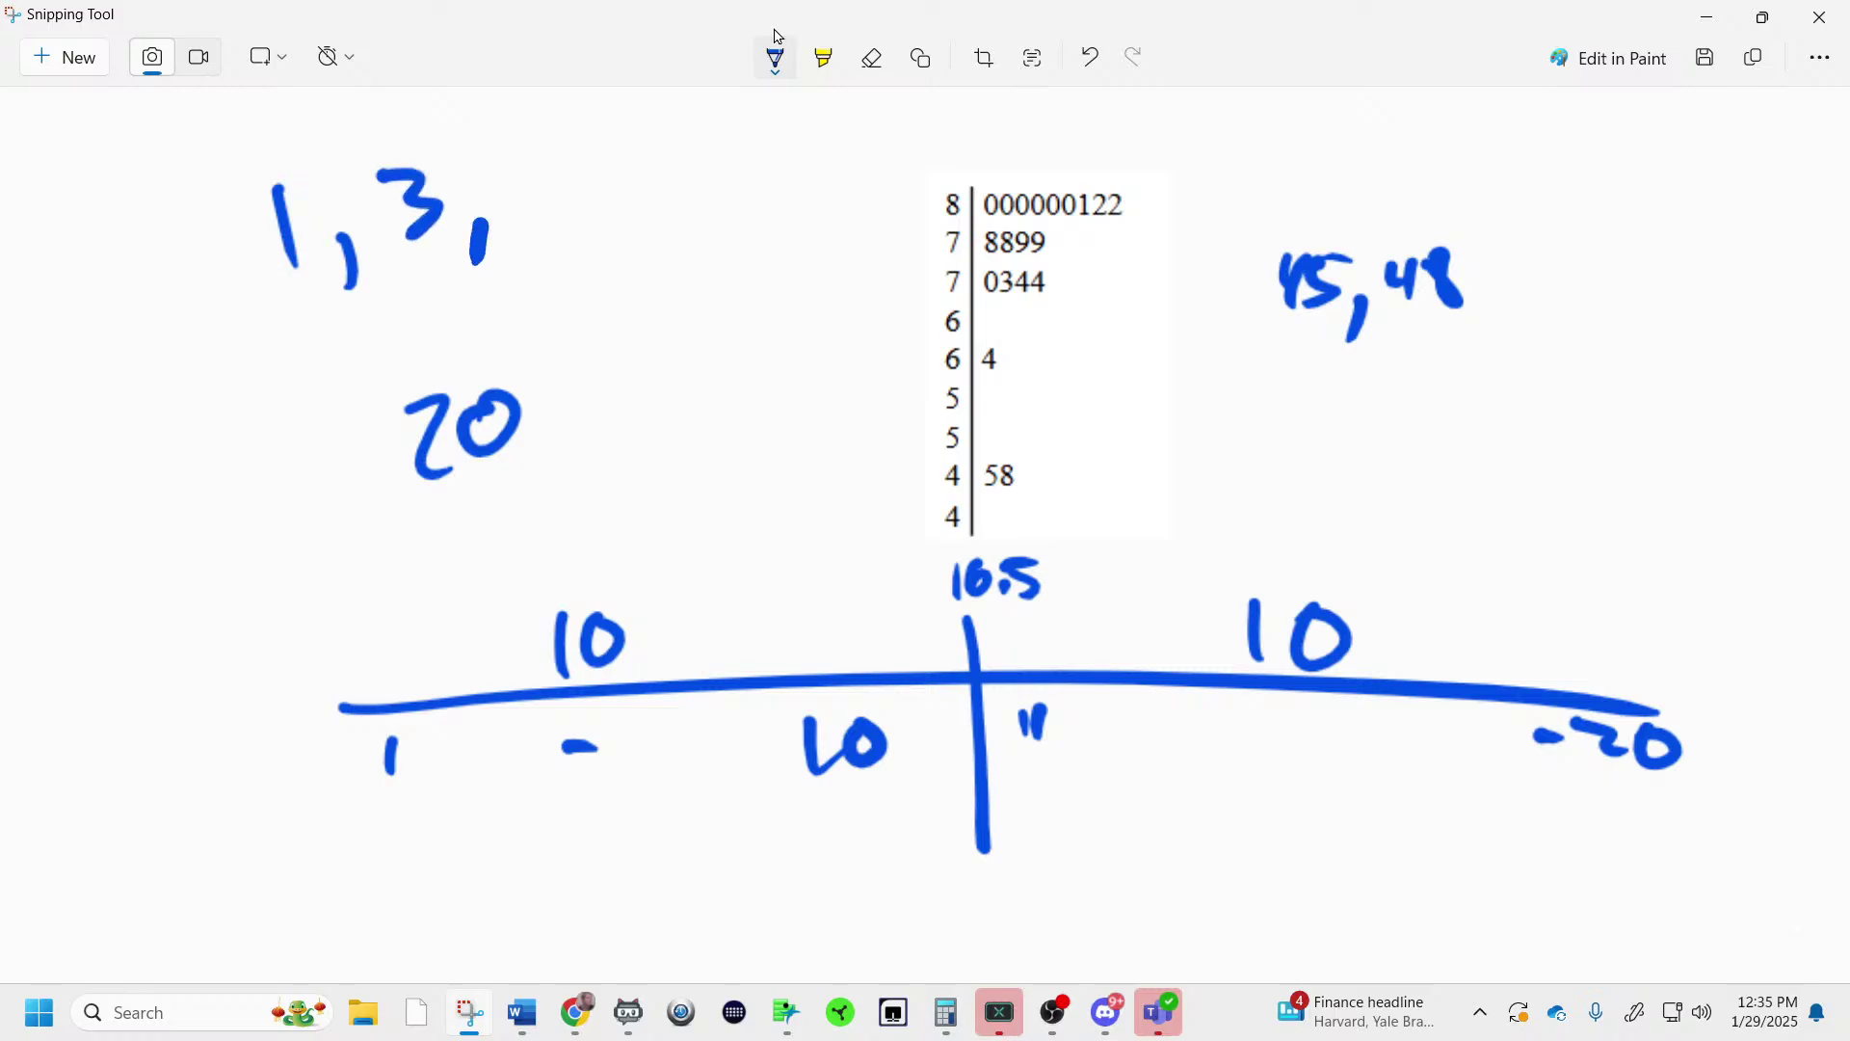
{"action": "left_click_drag", "start_coordinate": [501, 145], "coordinate": [542, 214]}
{"action": "left_click_drag", "start_coordinate": [570, 125], "coordinate": [501, 145]}
{"action": "left_click_drag", "start_coordinate": [663, 185], "coordinate": [638, 266]}
{"action": "left_click_drag", "start_coordinate": [714, 95], "coordinate": [698, 199]}
{"action": "mouse_move", "coordinate": [350, 143]}
{"action": "left_mouse_down"}
{"action": "mouse_move", "coordinate": [425, 315]}
{"action": "mouse_move", "coordinate": [364, 135]}
{"action": "left_mouse_up"}
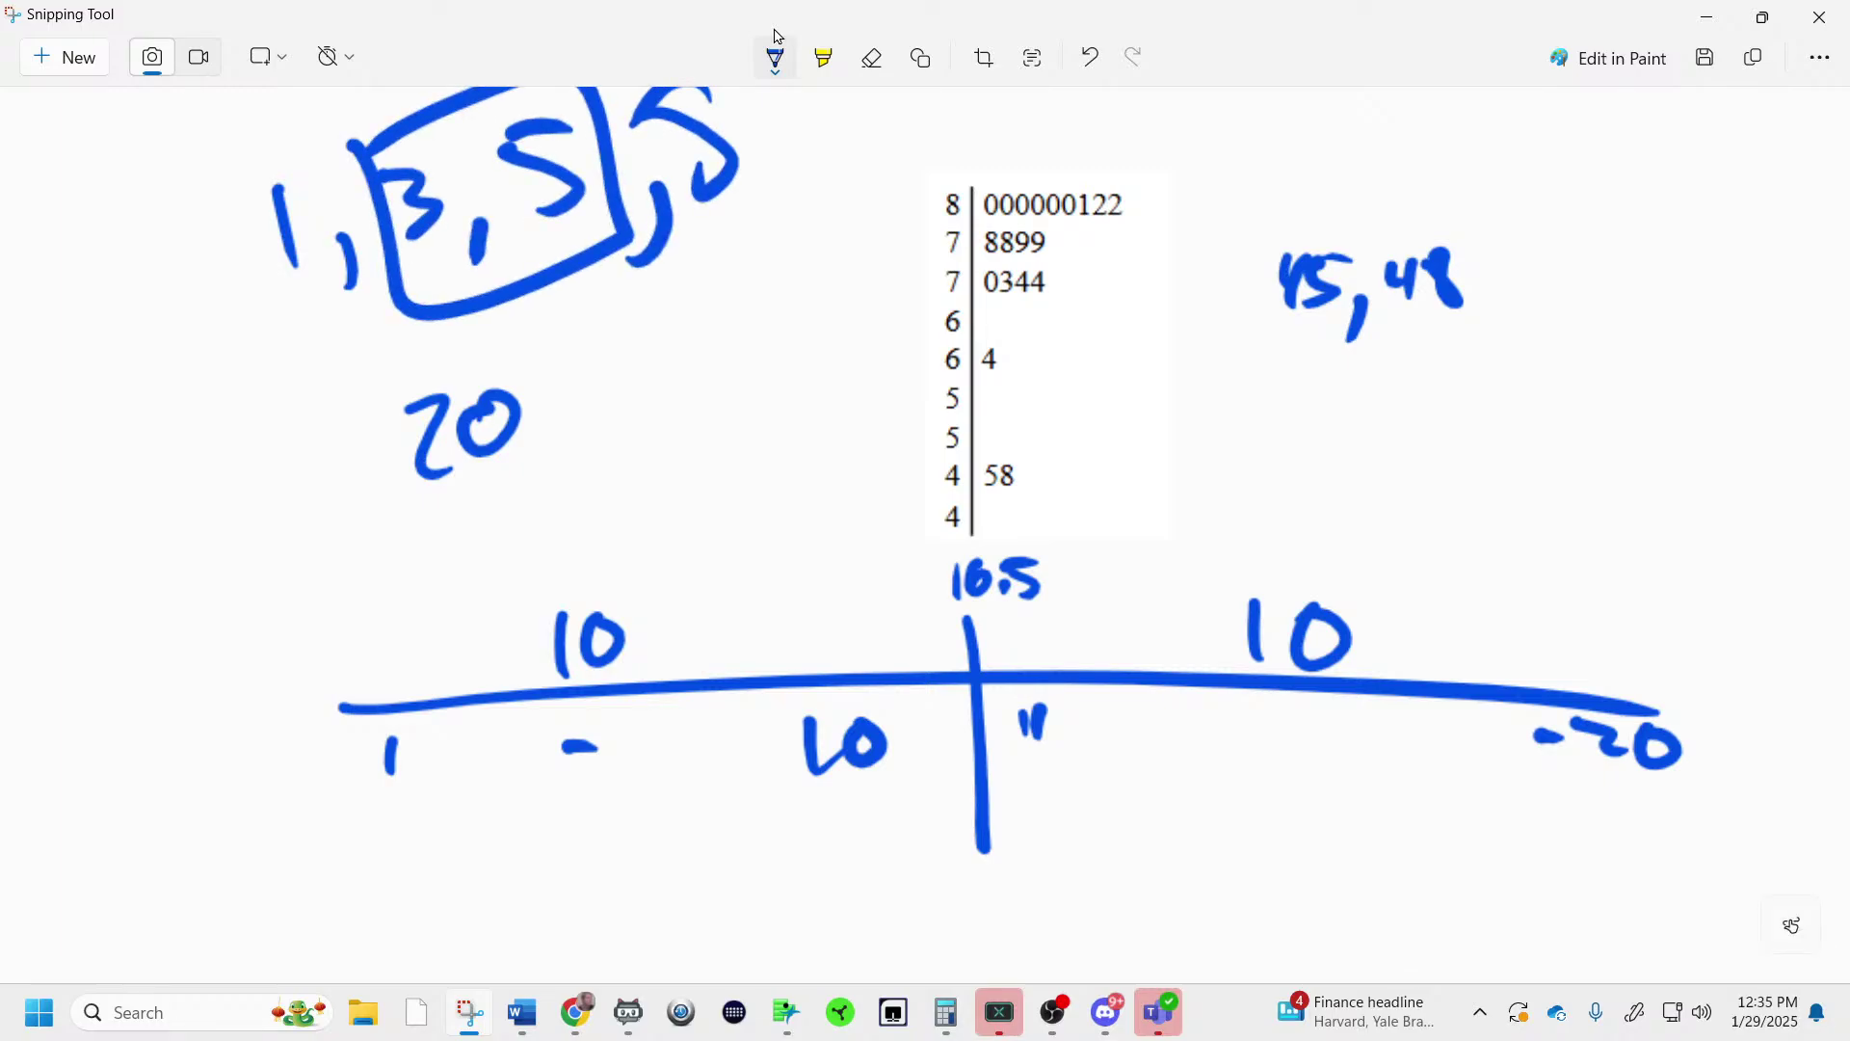
- Highlight the leaves in yellow one by one, counting up from stem 4 through the upper stem-7 row
{"action": "left_click", "coordinate": [826, 43]}
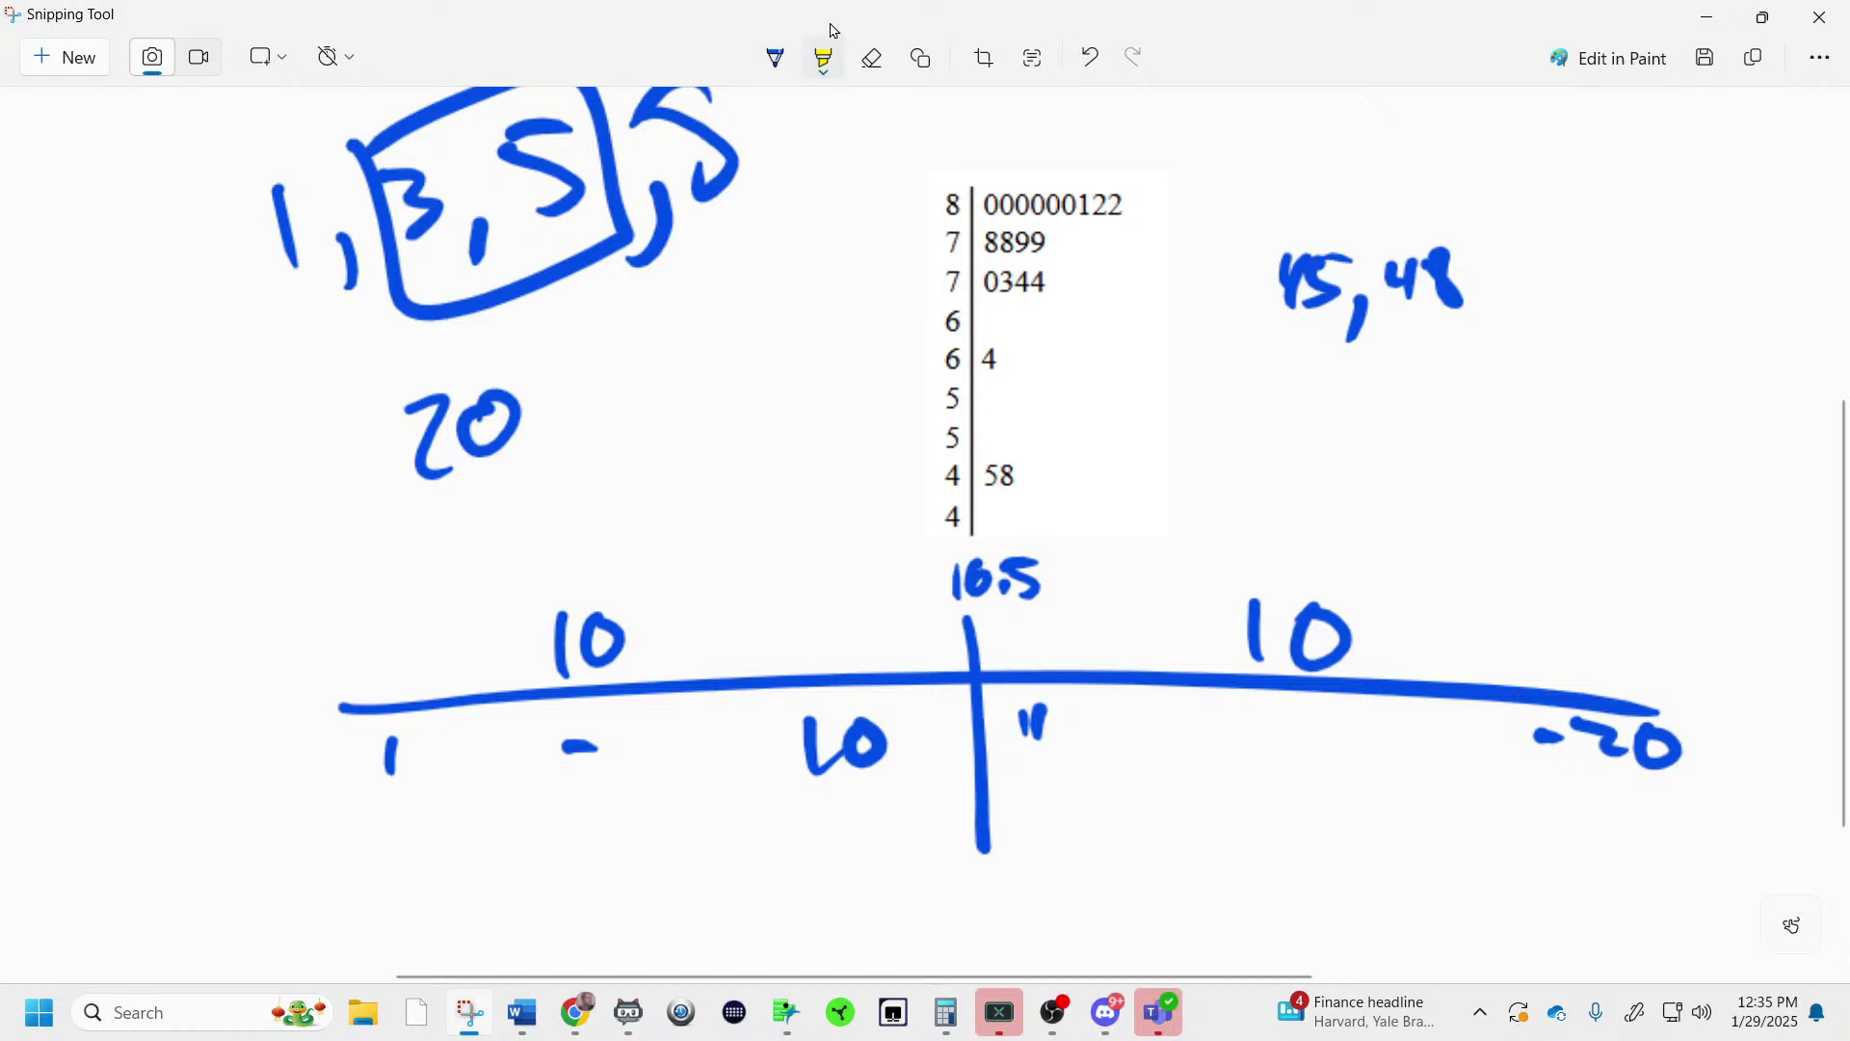
{"action": "mouse_move", "coordinate": [988, 453]}
{"action": "left_mouse_down"}
{"action": "mouse_move", "coordinate": [988, 516]}
{"action": "mouse_move", "coordinate": [1006, 508]}
{"action": "left_mouse_up"}
{"action": "left_click_drag", "start_coordinate": [988, 342], "coordinate": [989, 388]}
{"action": "mouse_move", "coordinate": [985, 260]}
{"action": "left_mouse_down"}
{"action": "mouse_move", "coordinate": [985, 309]}
{"action": "mouse_move", "coordinate": [1040, 317]}
{"action": "left_mouse_up"}
{"action": "mouse_move", "coordinate": [1007, 227]}
{"action": "left_mouse_down"}
{"action": "mouse_move", "coordinate": [1005, 272]}
{"action": "mouse_move", "coordinate": [1038, 271]}
{"action": "left_mouse_up"}
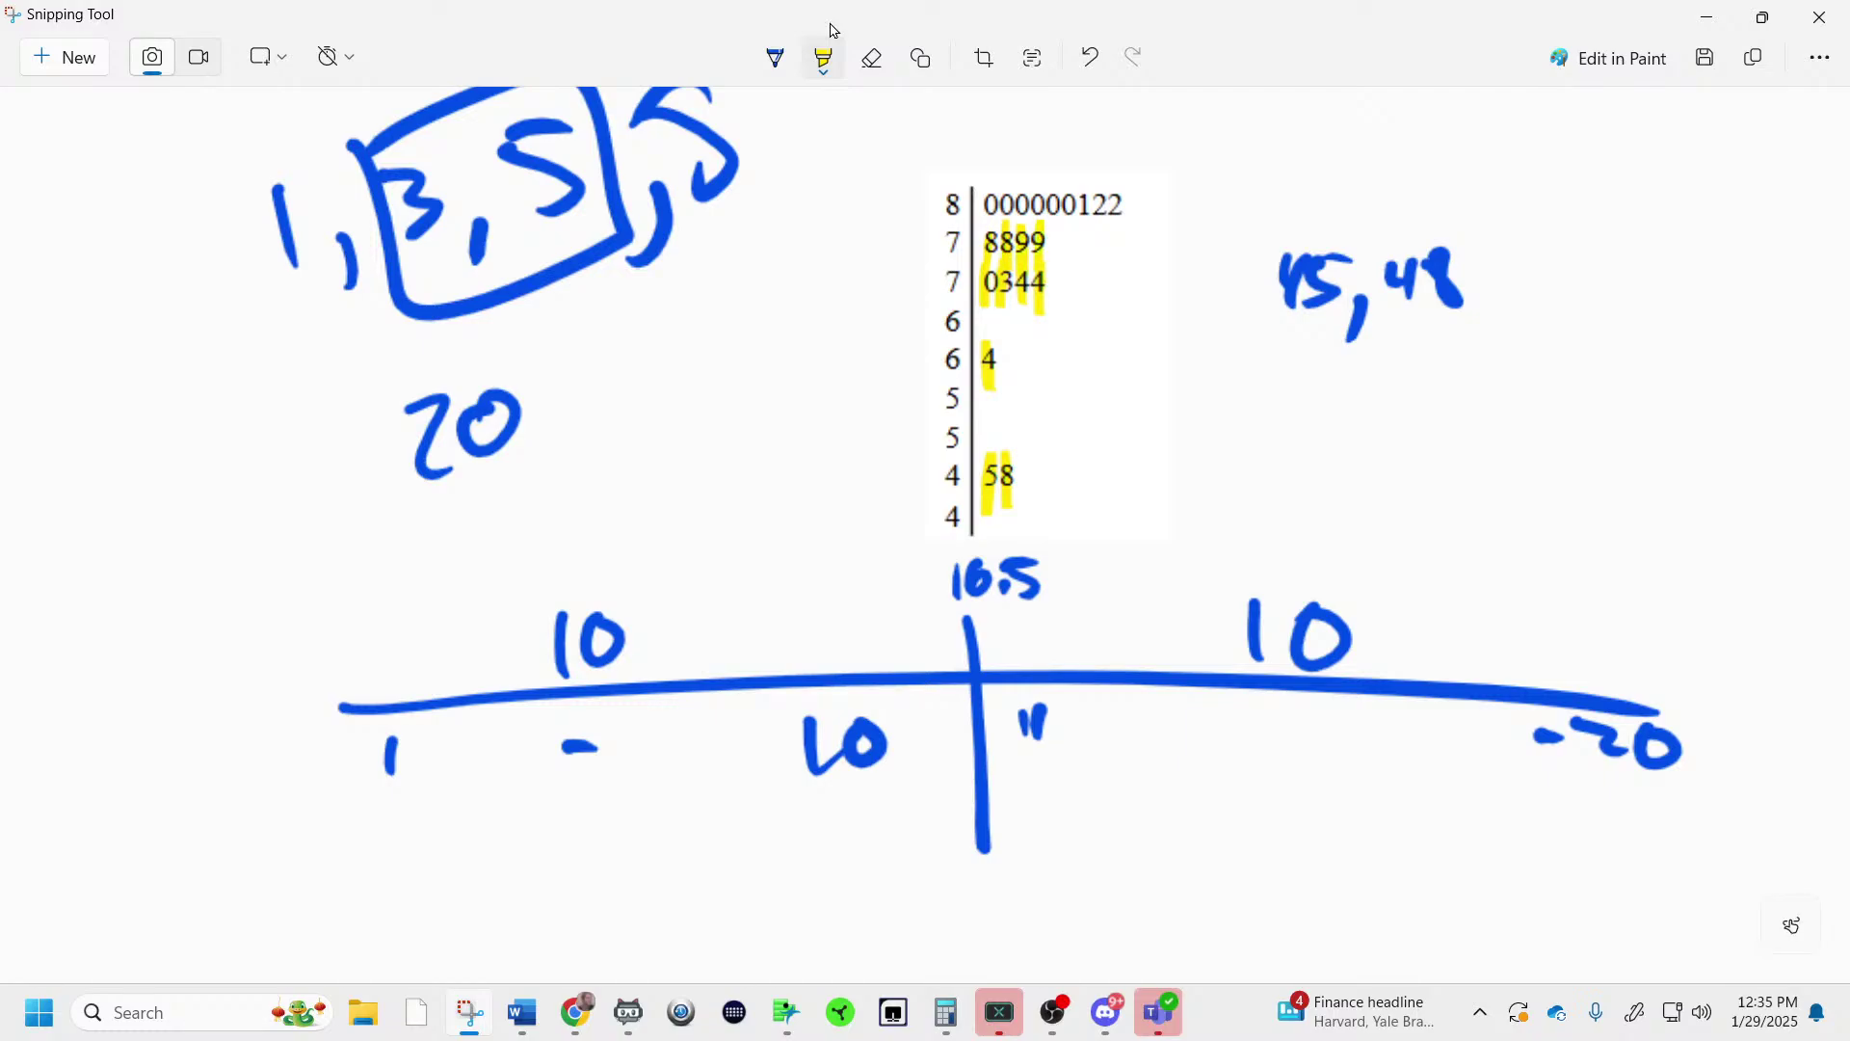
- Box the 99 leaves on the upper stem 7 in blue and link them to a circled label "10, 11"
{"action": "left_click", "coordinate": [776, 58]}
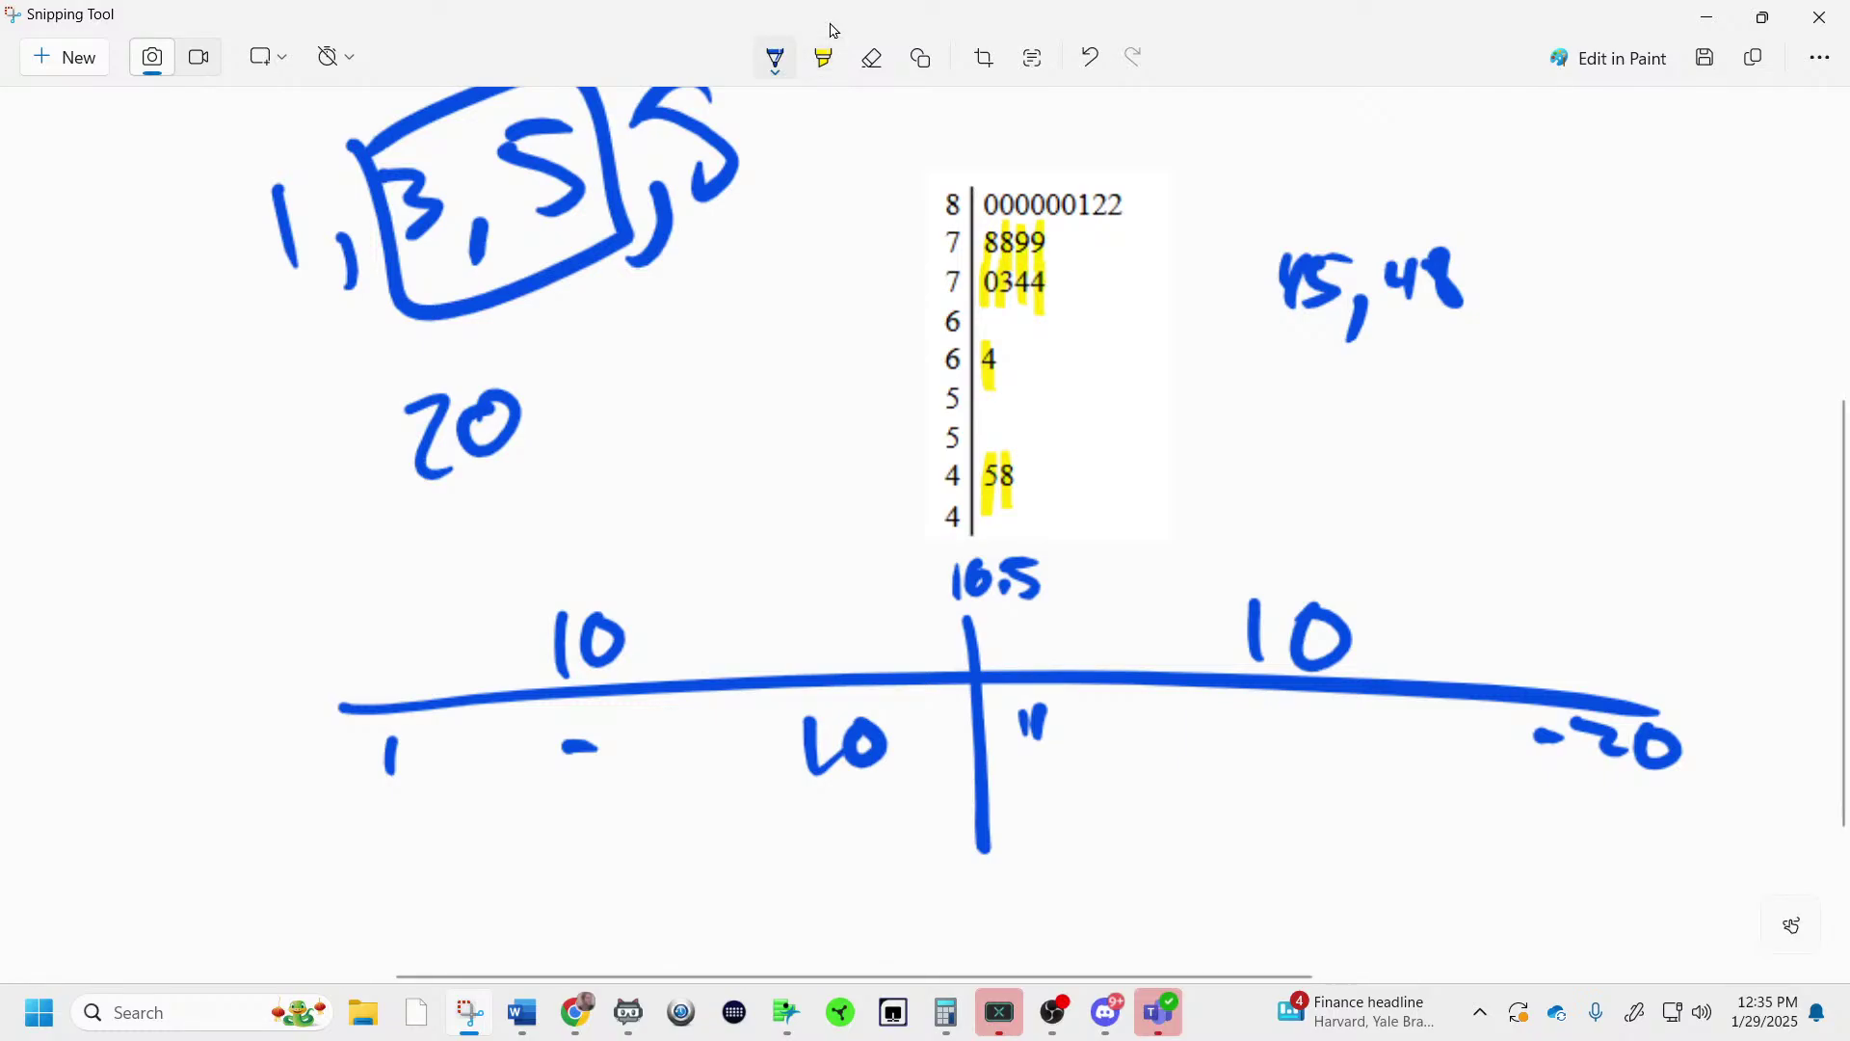
{"action": "mouse_move", "coordinate": [1009, 258]}
{"action": "left_mouse_down"}
{"action": "mouse_move", "coordinate": [1058, 228]}
{"action": "mouse_move", "coordinate": [1008, 253]}
{"action": "mouse_move", "coordinate": [1044, 205]}
{"action": "mouse_move", "coordinate": [1126, 162]}
{"action": "mouse_move", "coordinate": [1153, 172]}
{"action": "left_mouse_up"}
{"action": "mouse_move", "coordinate": [1178, 135]}
{"action": "left_mouse_down"}
{"action": "mouse_move", "coordinate": [1192, 188]}
{"action": "mouse_move", "coordinate": [1207, 166]}
{"action": "left_mouse_up"}
{"action": "left_click", "coordinate": [1216, 136]}
{"action": "mouse_move", "coordinate": [1234, 125]}
{"action": "left_mouse_down"}
{"action": "mouse_move", "coordinate": [1230, 164]}
{"action": "mouse_move", "coordinate": [1170, 108]}
{"action": "mouse_move", "coordinate": [1253, 97]}
{"action": "left_mouse_up"}
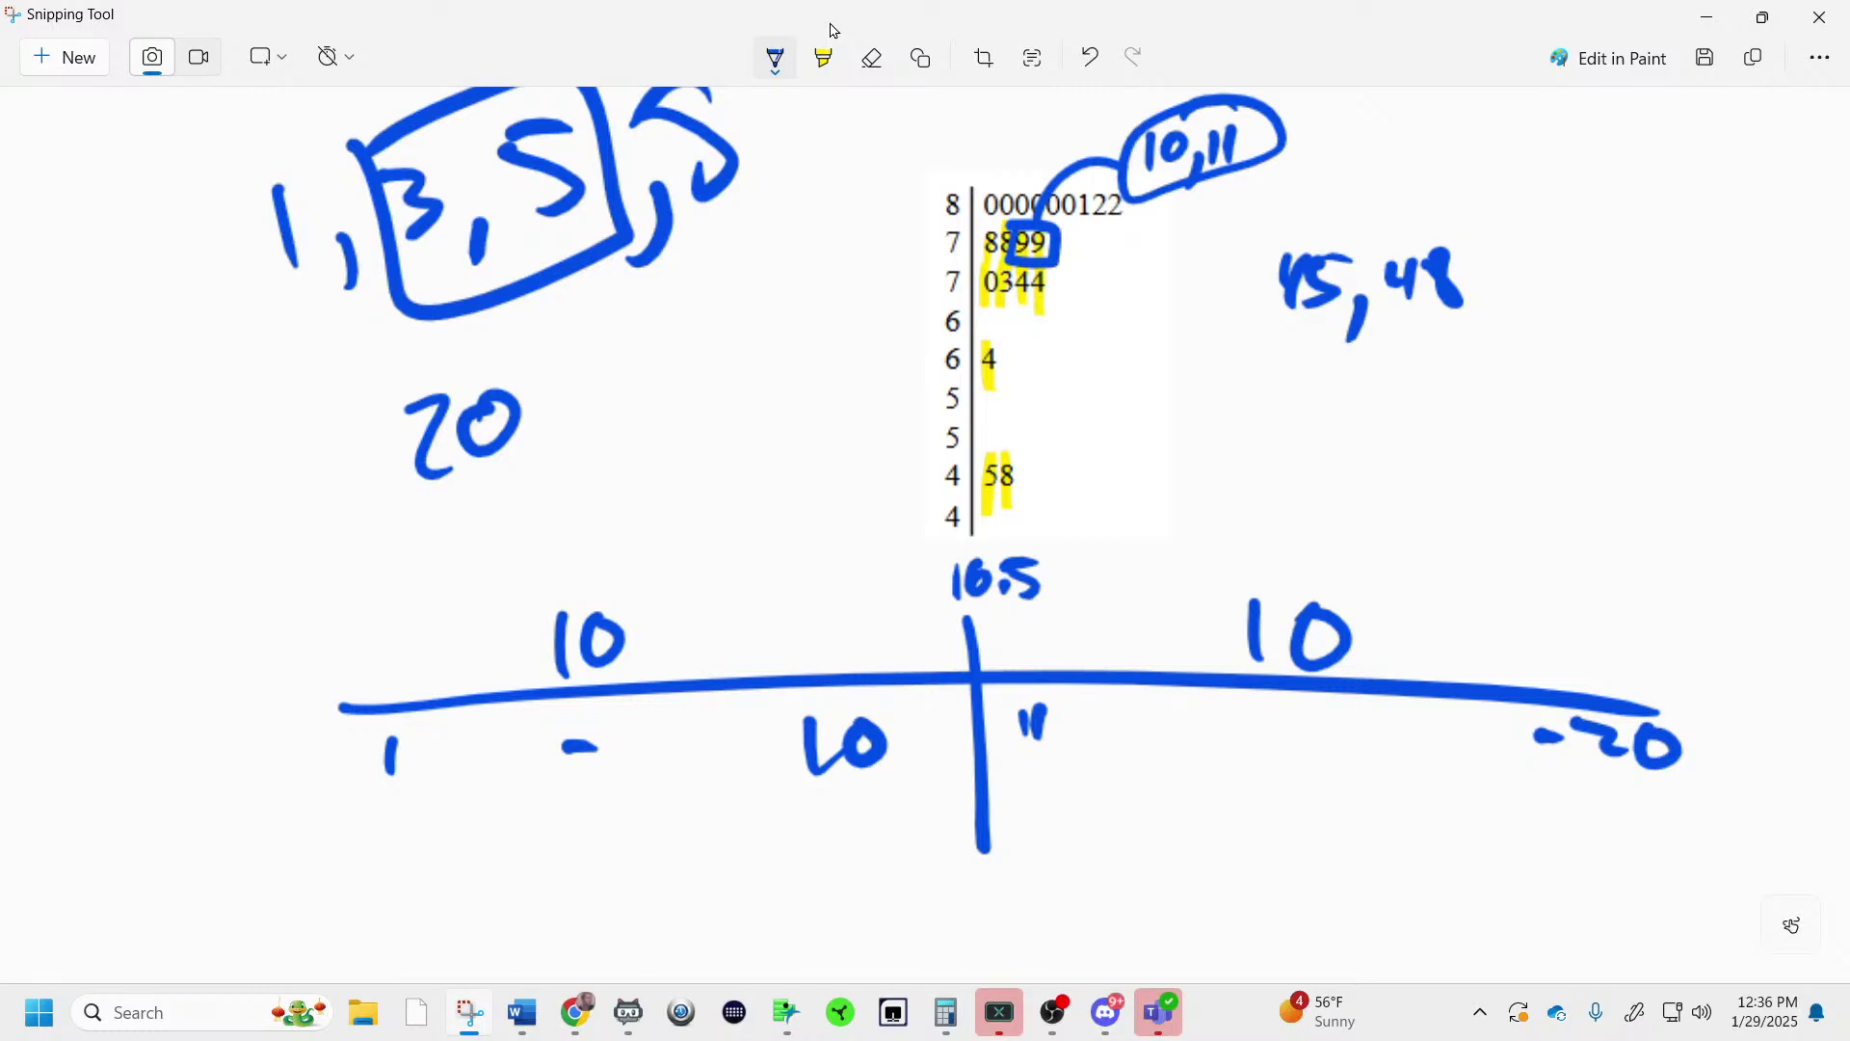
- Erase the handwritten 20 and the 45, 48 notes beside the plot
{"action": "left_click", "coordinate": [872, 57]}
{"action": "left_click_drag", "start_coordinate": [419, 439], "coordinate": [501, 424]}
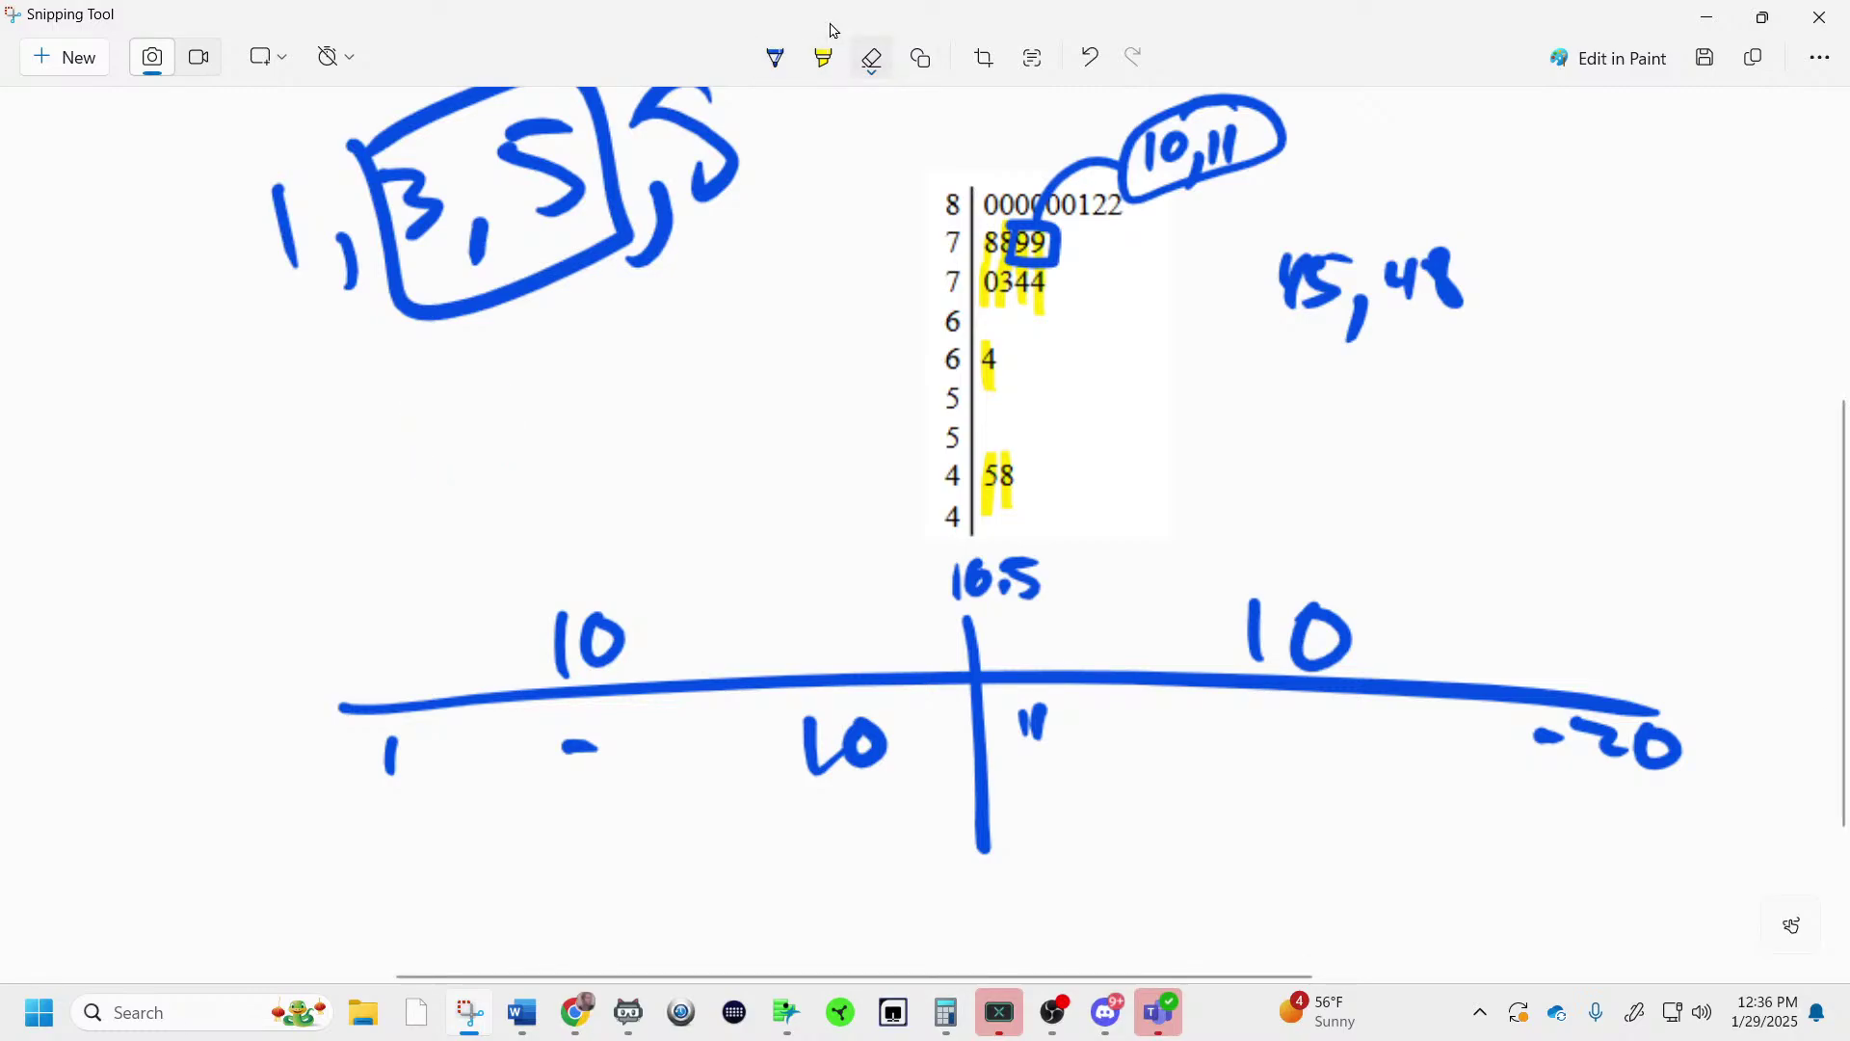
{"action": "mouse_move", "coordinate": [1309, 265]}
{"action": "left_mouse_down"}
{"action": "mouse_move", "coordinate": [1339, 294]}
{"action": "mouse_move", "coordinate": [1450, 275]}
{"action": "mouse_move", "coordinate": [1345, 258]}
{"action": "left_mouse_up"}
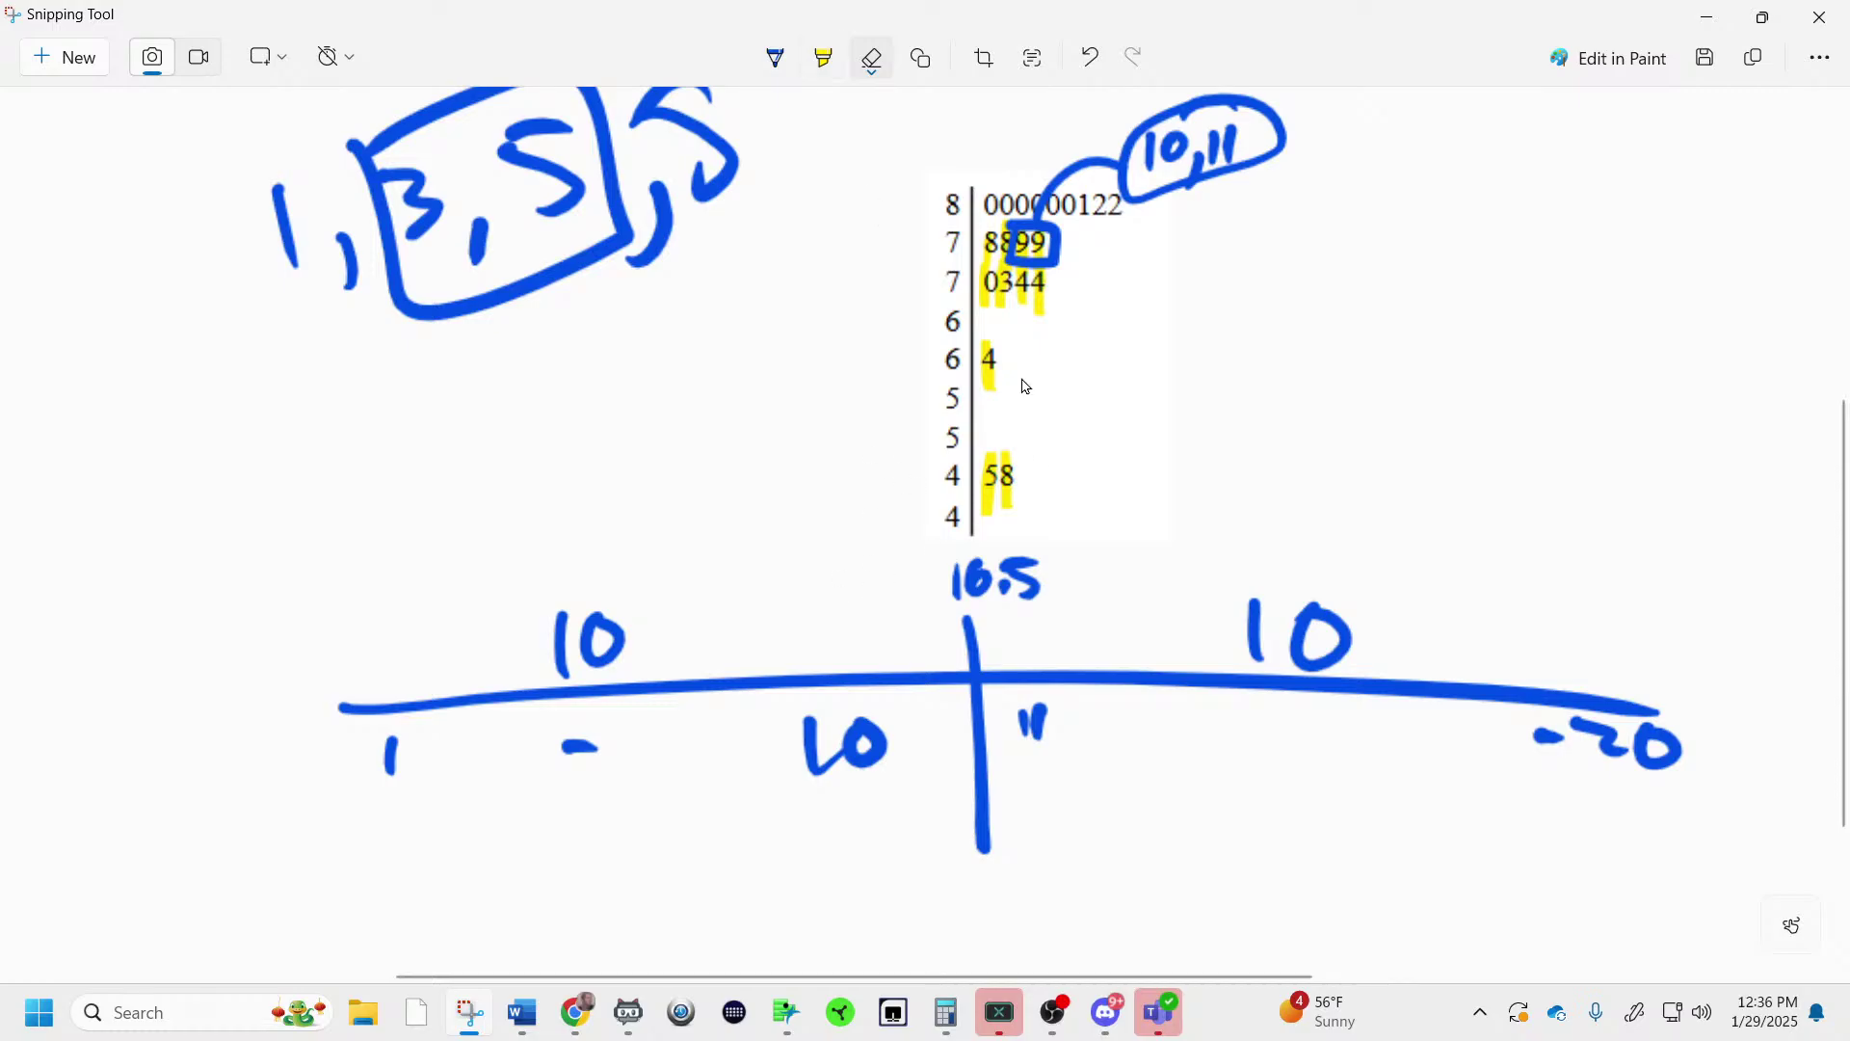
- Return to the quiz and enter 79 as the median in part b
{"action": "left_click", "coordinate": [1707, 17]}
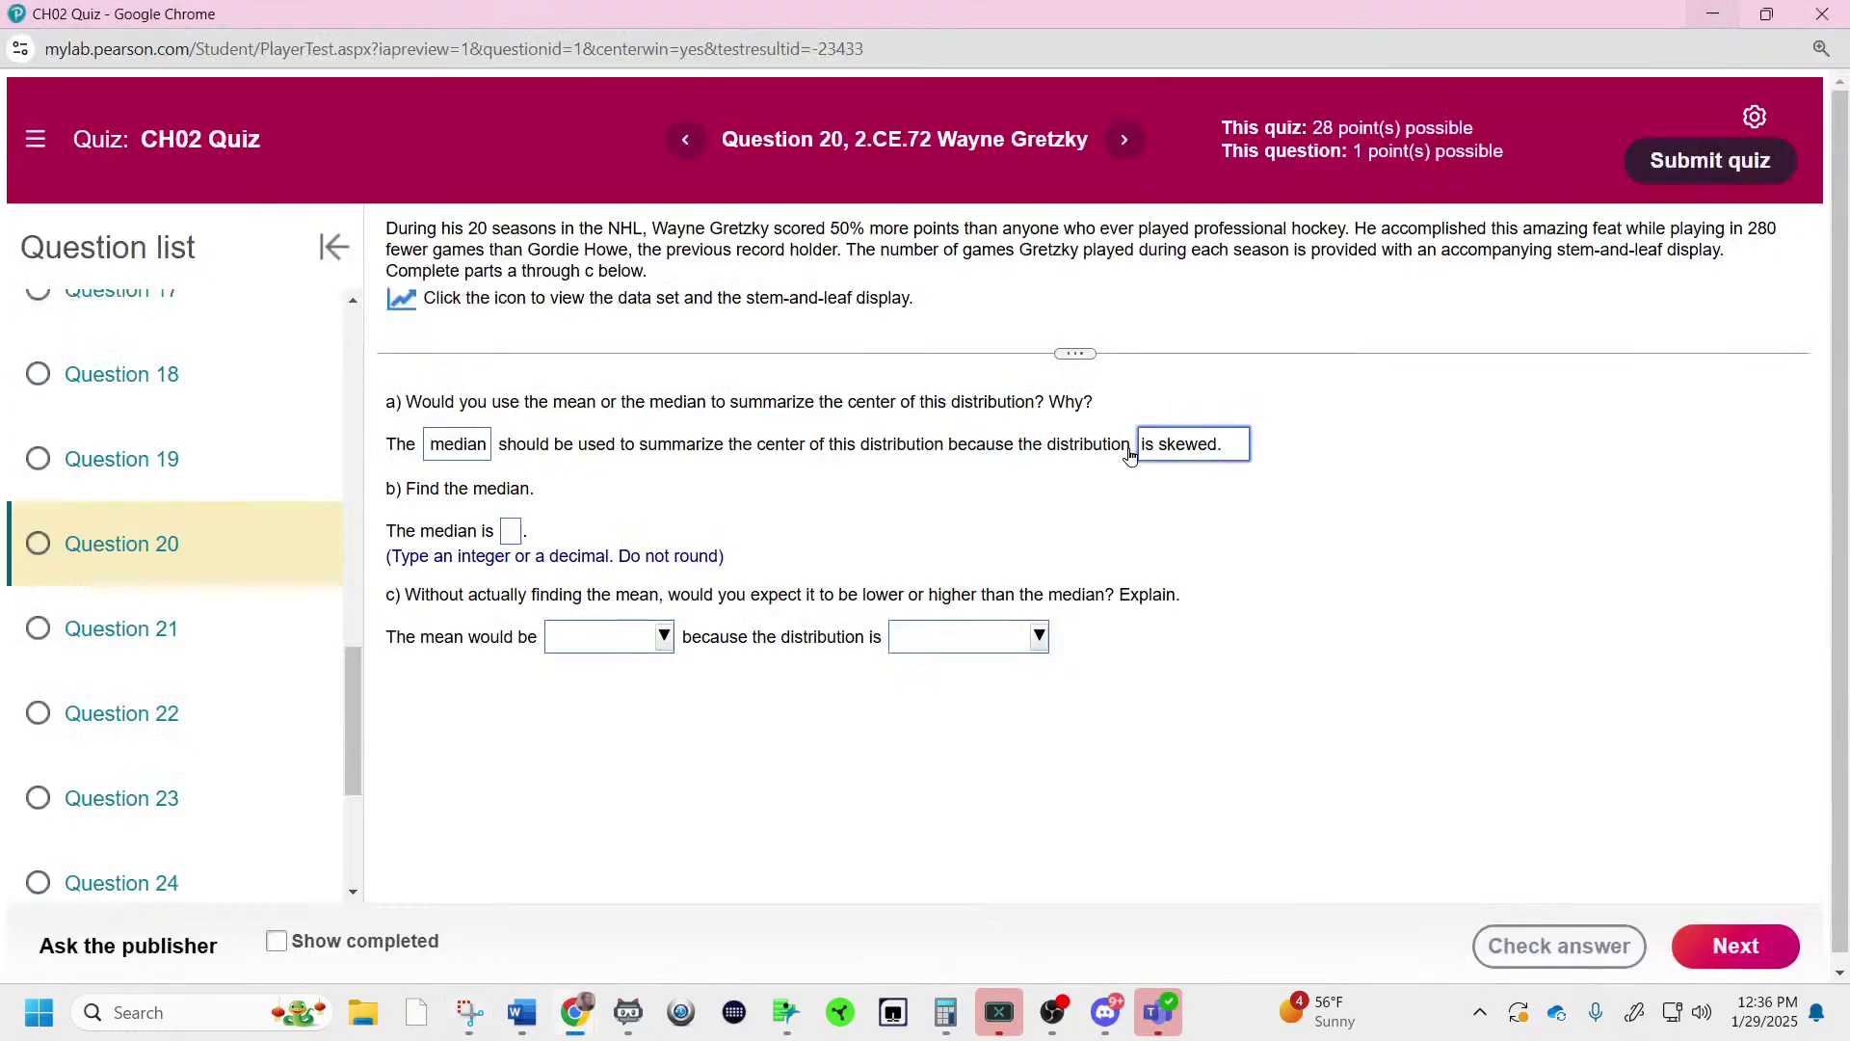
{"action": "left_click", "coordinate": [511, 533]}
{"action": "type", "text": "79"}
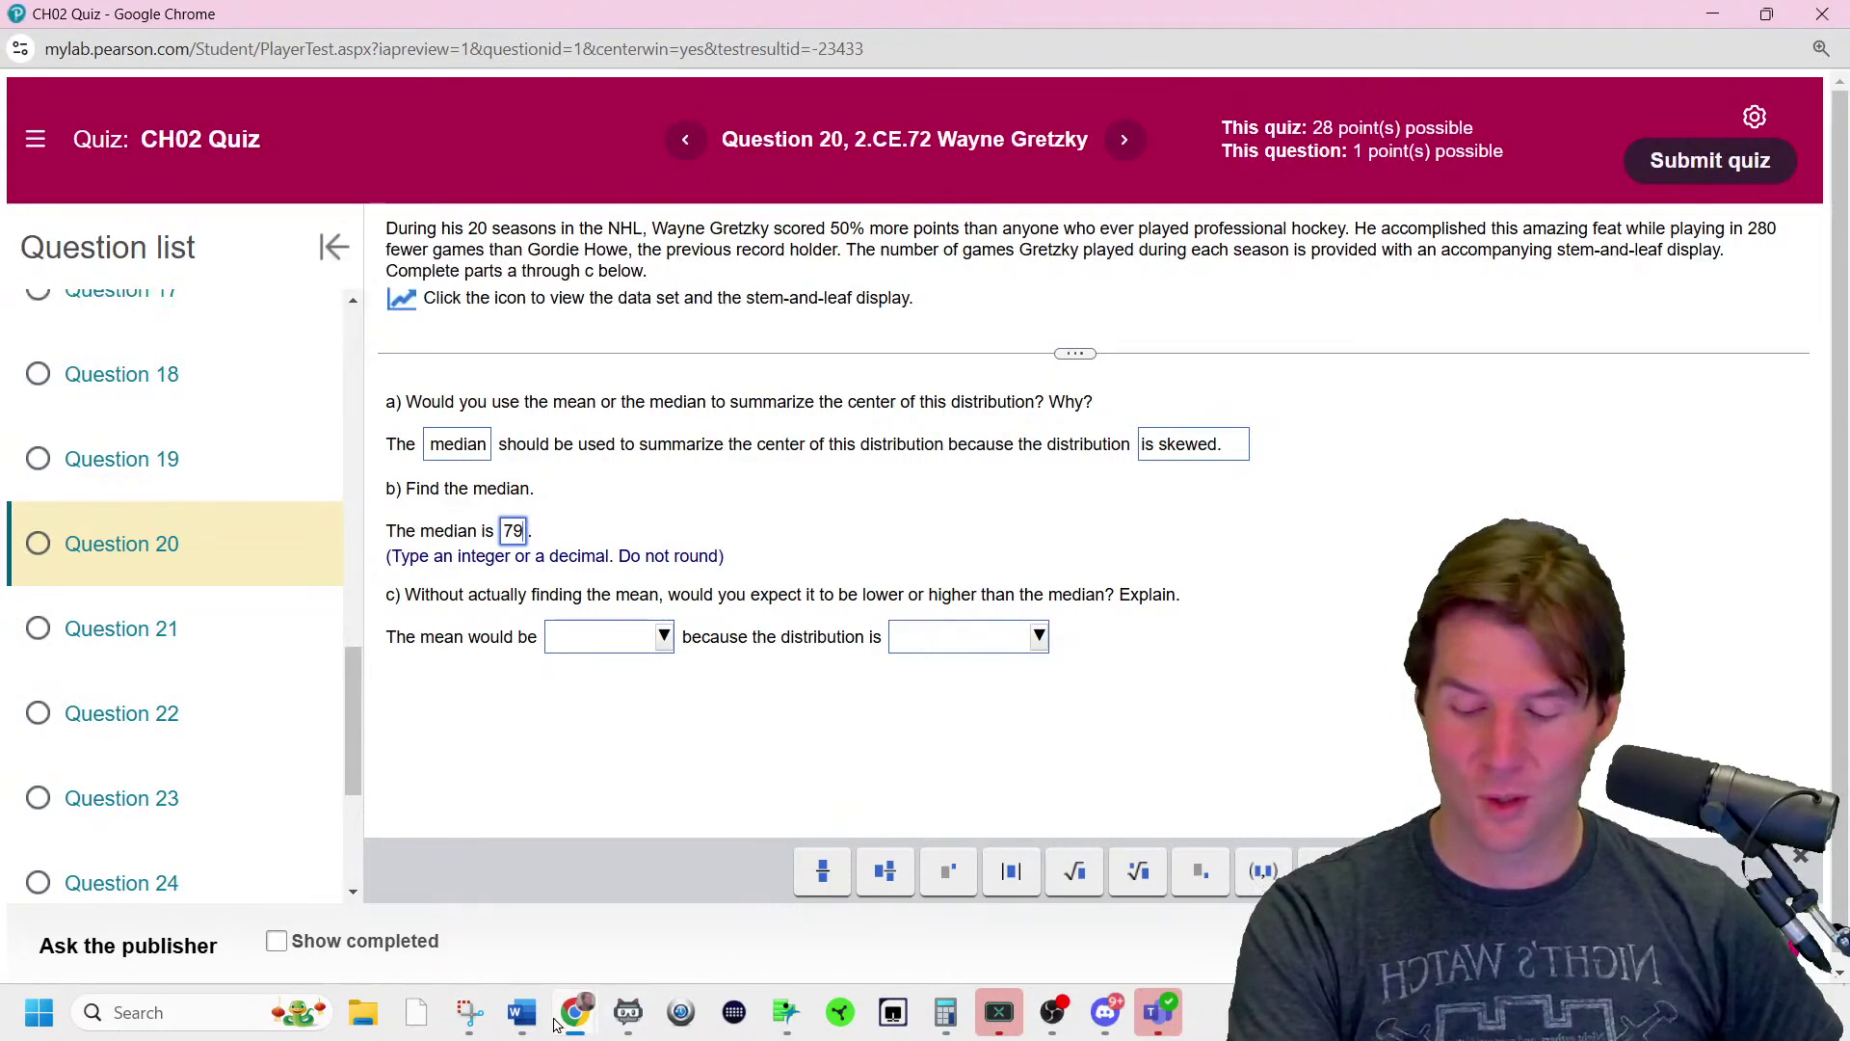
- Switch to the Word sketch and write "left" over "mean" in blue, separated by a horizontal line and joined by a curved stroke
{"action": "mouse_move", "coordinate": [521, 1012]}
{"action": "left_click", "coordinate": [590, 925]}
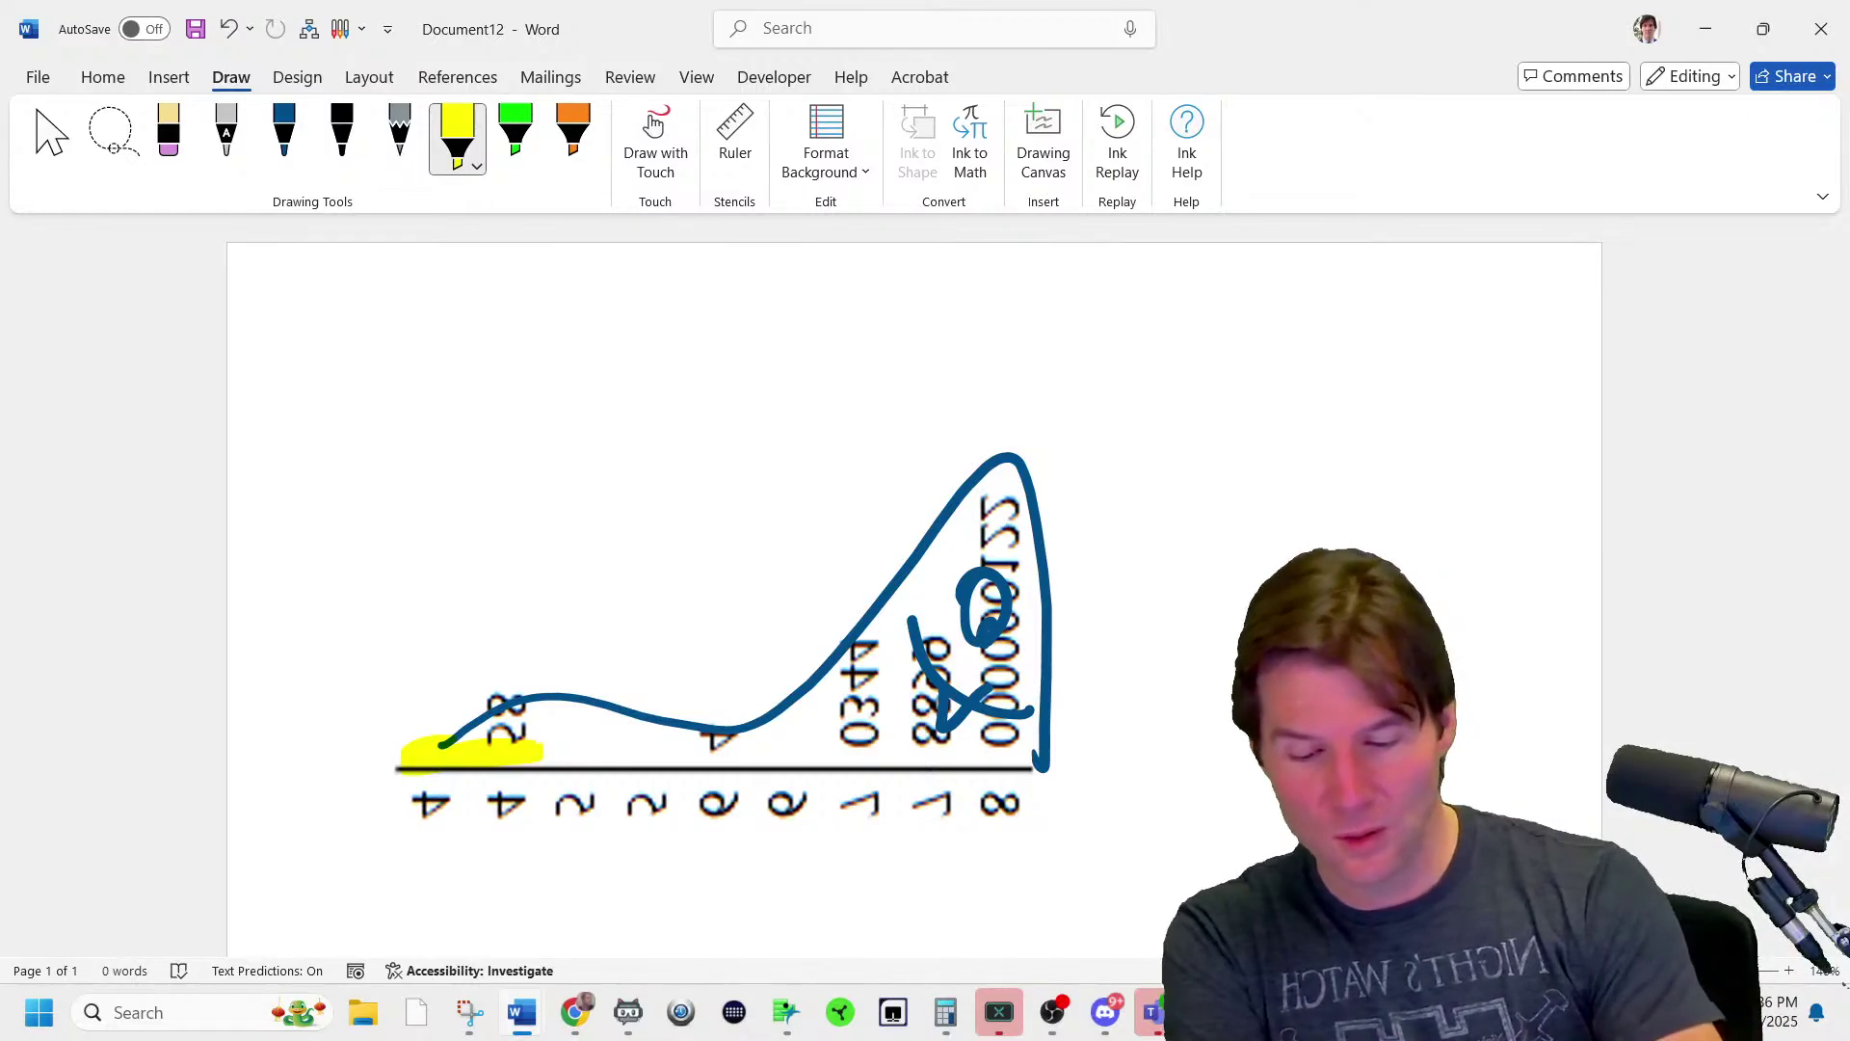
{"action": "left_click", "coordinate": [283, 138]}
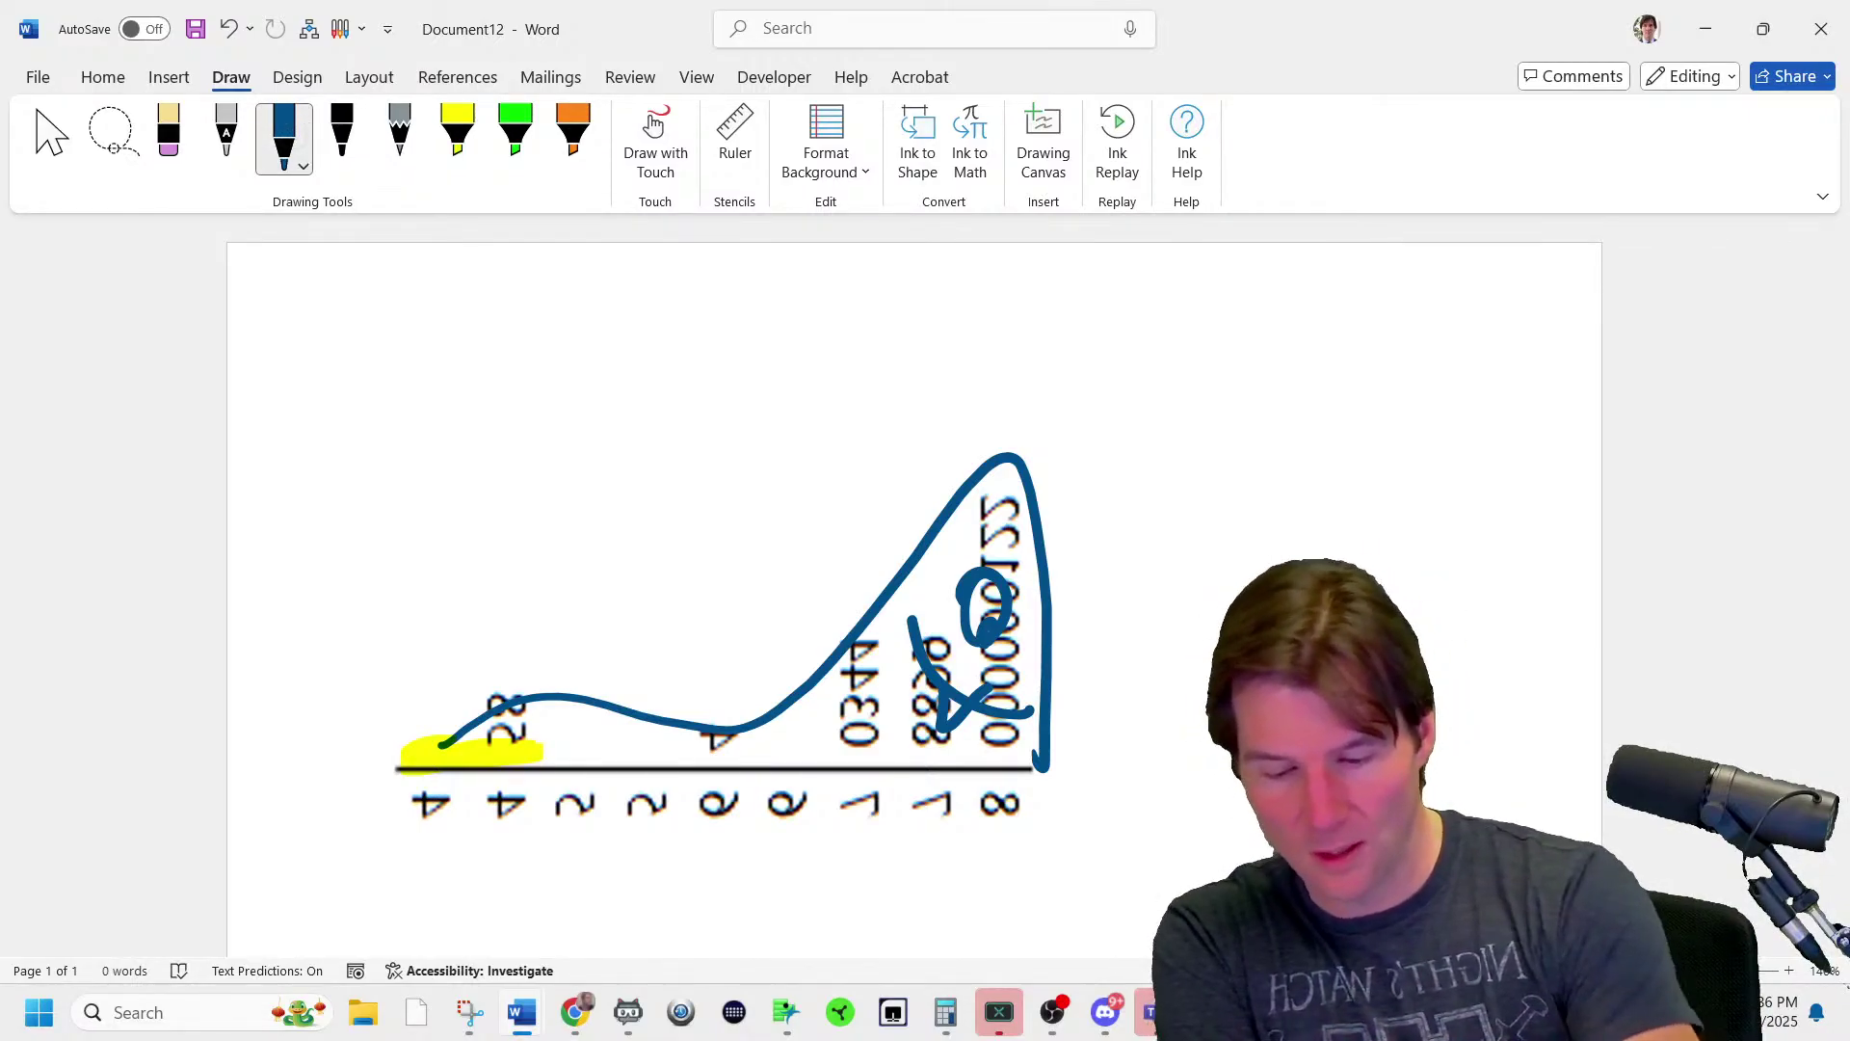
{"action": "left_click_drag", "start_coordinate": [393, 541], "coordinate": [745, 540]}
{"action": "left_click_drag", "start_coordinate": [448, 487], "coordinate": [523, 567]}
{"action": "left_click", "coordinate": [553, 493]}
{"action": "mouse_move", "coordinate": [518, 460]}
{"action": "left_mouse_down"}
{"action": "mouse_move", "coordinate": [527, 512]}
{"action": "mouse_move", "coordinate": [596, 508]}
{"action": "left_mouse_up"}
{"action": "left_click_drag", "start_coordinate": [641, 440], "coordinate": [639, 502]}
{"action": "left_click_drag", "start_coordinate": [581, 482], "coordinate": [656, 472]}
{"action": "mouse_move", "coordinate": [552, 576]}
{"action": "left_mouse_down"}
{"action": "mouse_move", "coordinate": [541, 598]}
{"action": "mouse_move", "coordinate": [581, 594]}
{"action": "left_mouse_up"}
{"action": "left_click_drag", "start_coordinate": [590, 584], "coordinate": [663, 590]}
- Draw a green vertical line through the distribution between stems 6 and 7 and label it "median"
{"action": "left_click", "coordinate": [515, 134]}
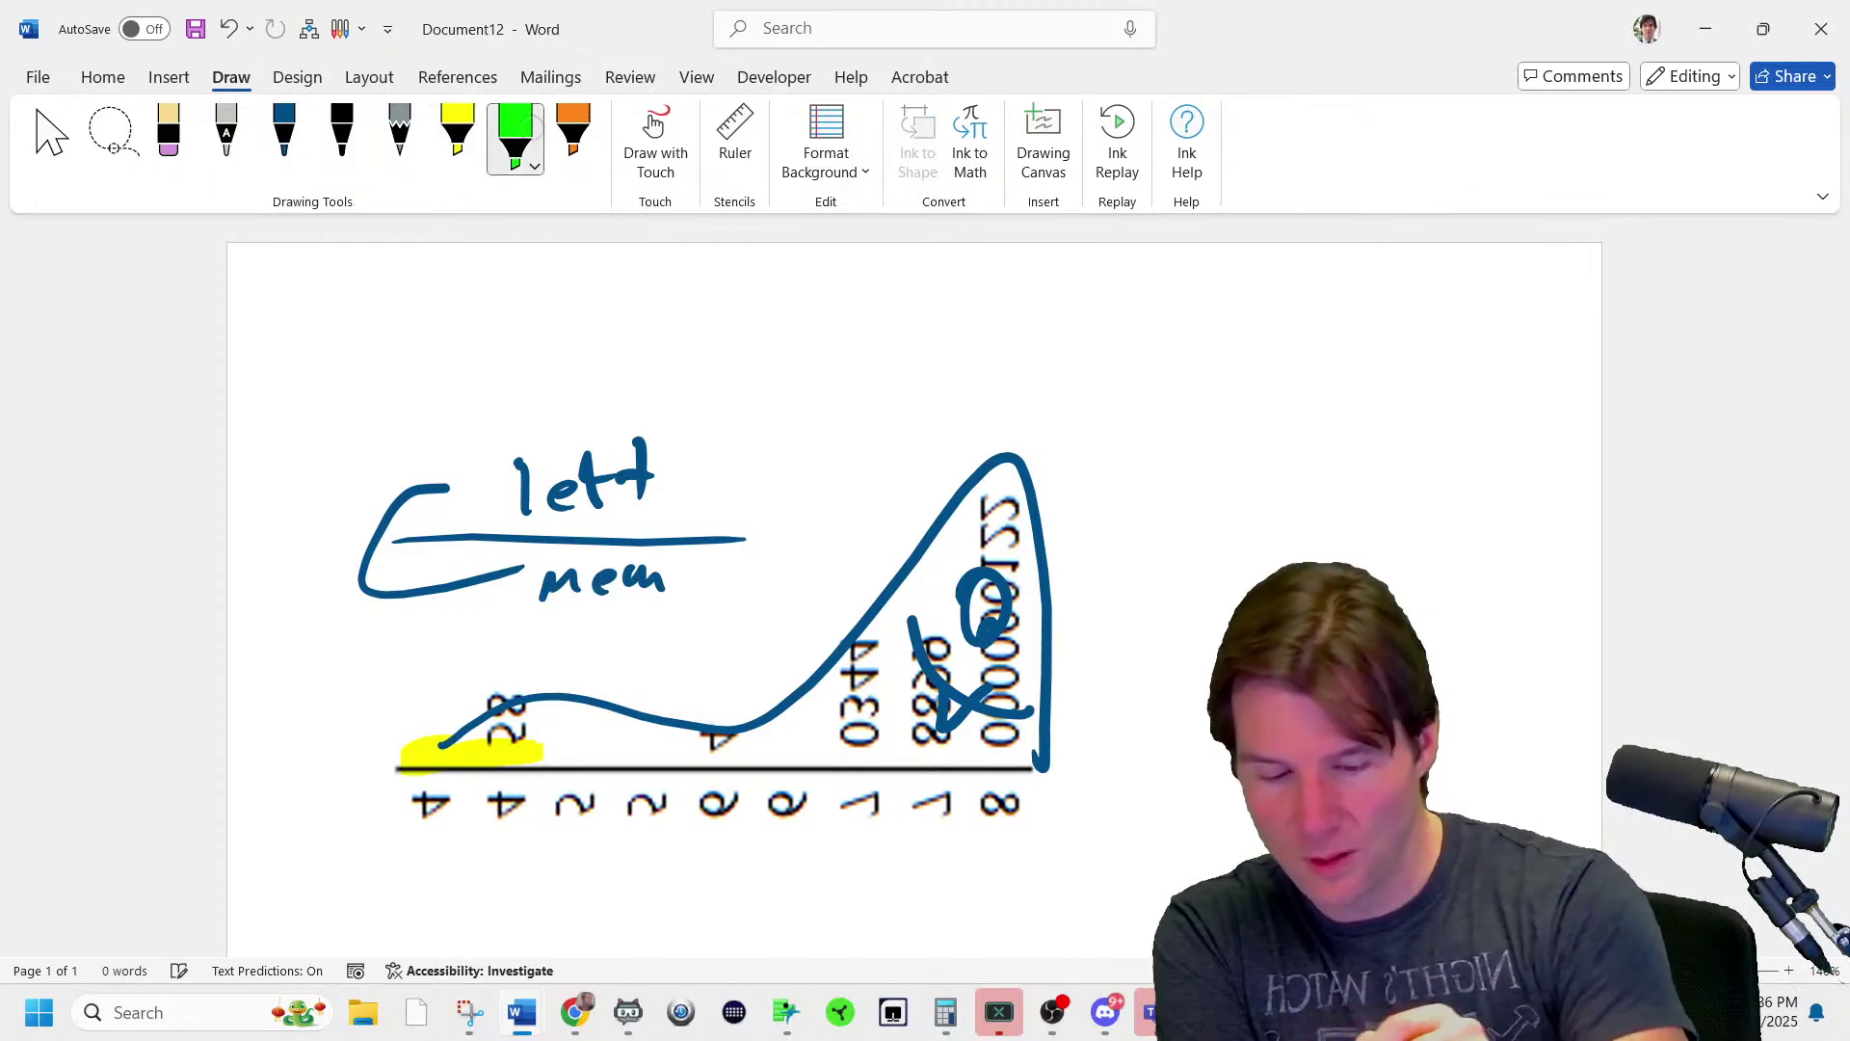
{"action": "left_click_drag", "start_coordinate": [825, 320], "coordinate": [790, 837]}
{"action": "mouse_move", "coordinate": [760, 320]}
{"action": "left_mouse_down"}
{"action": "mouse_move", "coordinate": [762, 277]}
{"action": "mouse_move", "coordinate": [853, 306]}
{"action": "left_mouse_up"}
{"action": "mouse_move", "coordinate": [872, 310]}
{"action": "left_mouse_down"}
{"action": "mouse_move", "coordinate": [913, 287]}
{"action": "mouse_move", "coordinate": [949, 335]}
{"action": "left_mouse_up"}
{"action": "mouse_move", "coordinate": [976, 263]}
{"action": "left_mouse_down"}
{"action": "mouse_move", "coordinate": [977, 337]}
{"action": "mouse_move", "coordinate": [1001, 330]}
{"action": "left_mouse_up"}
{"action": "mouse_move", "coordinate": [1031, 293]}
{"action": "left_mouse_down"}
{"action": "mouse_move", "coordinate": [1062, 334]}
{"action": "mouse_move", "coordinate": [1128, 353]}
{"action": "left_mouse_up"}
{"action": "left_click_drag", "start_coordinate": [995, 259], "coordinate": [994, 280]}
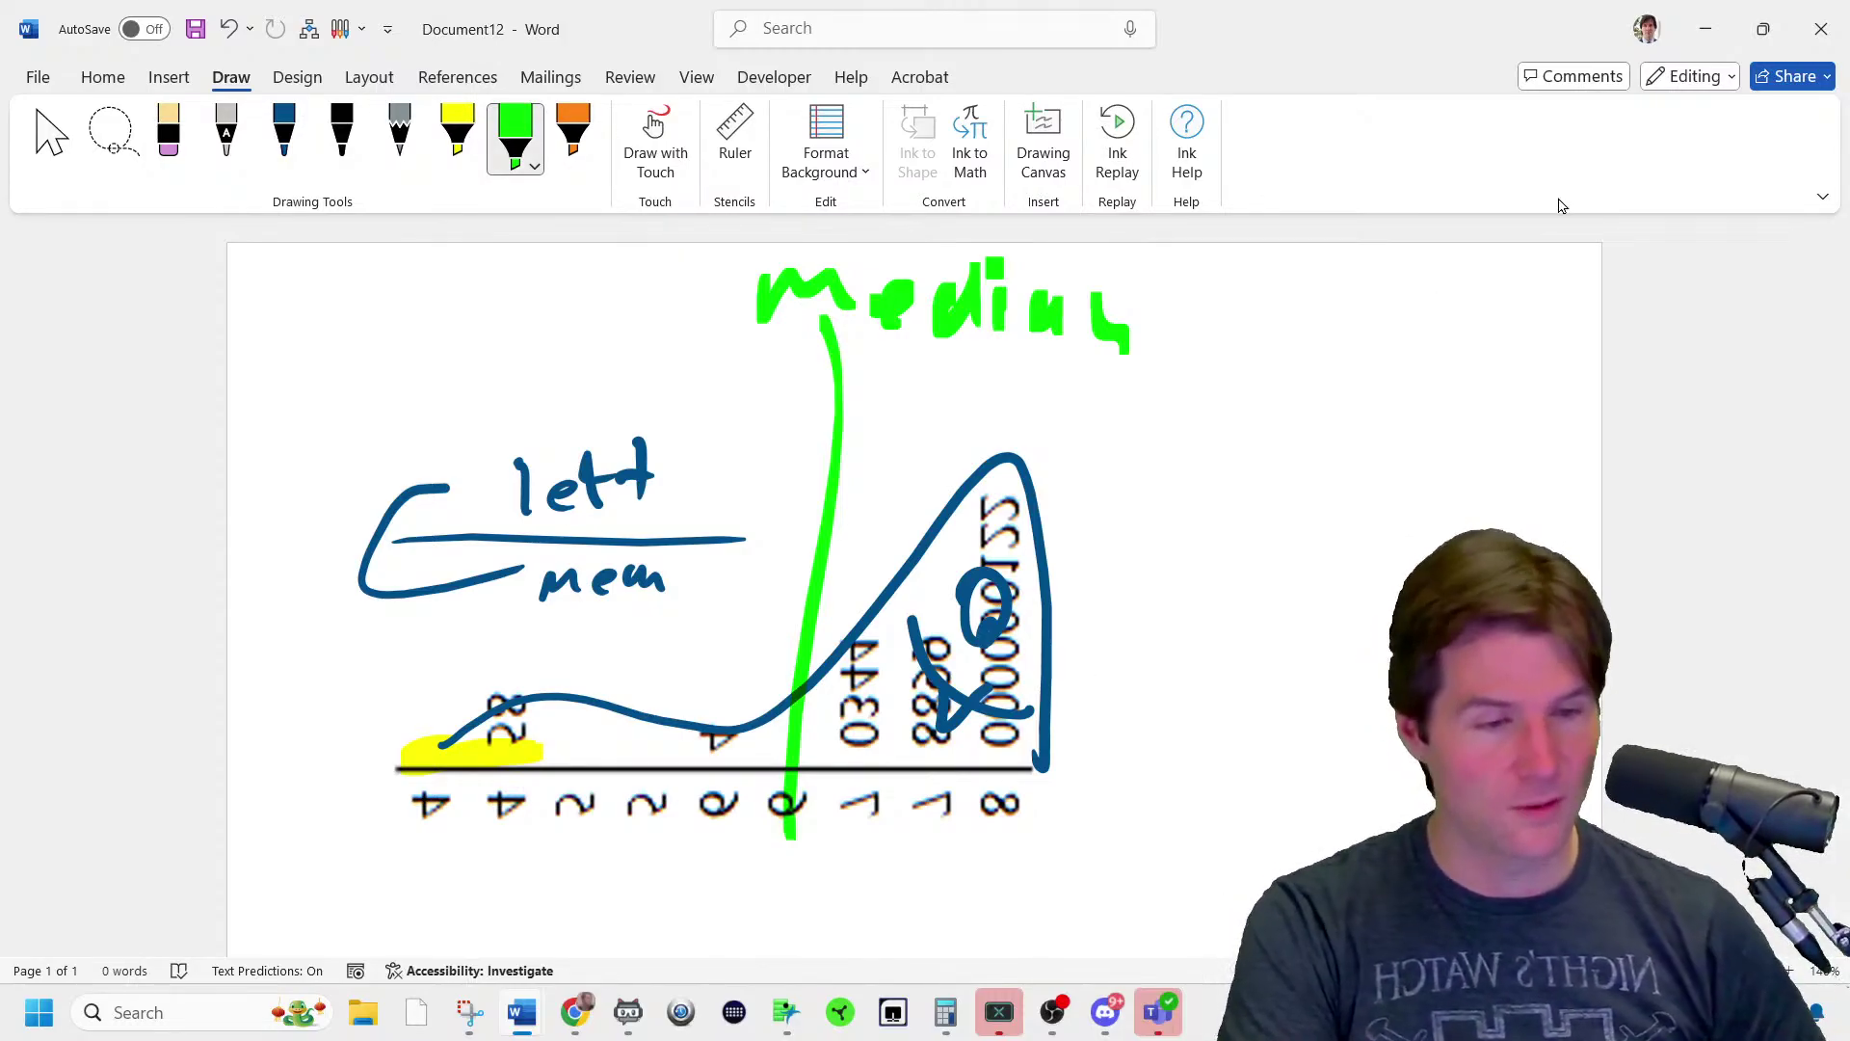
- Return to the quiz, answer part c with "lower" and "skewed to the left.", submit the answer and dismiss the feedback
{"action": "left_click", "coordinate": [1704, 31]}
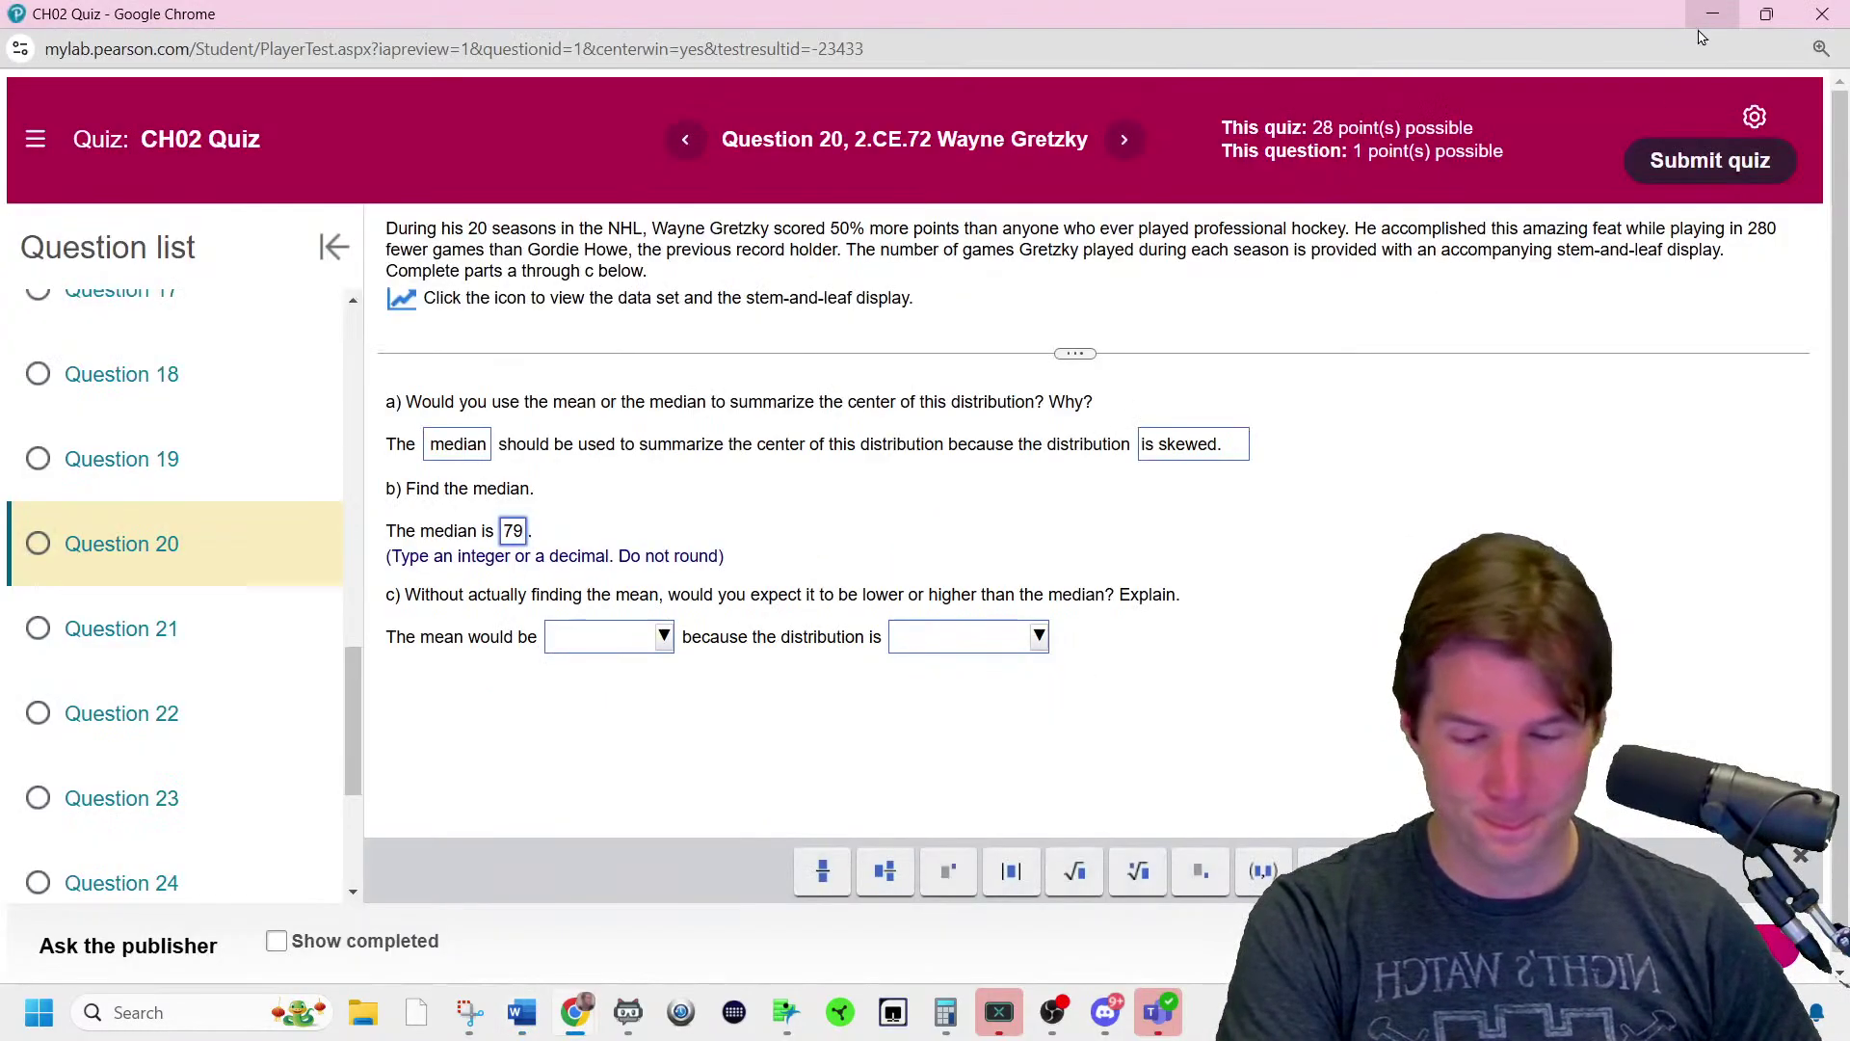
{"action": "left_click", "coordinate": [569, 637]}
{"action": "left_click", "coordinate": [672, 857]}
{"action": "left_click", "coordinate": [931, 640]}
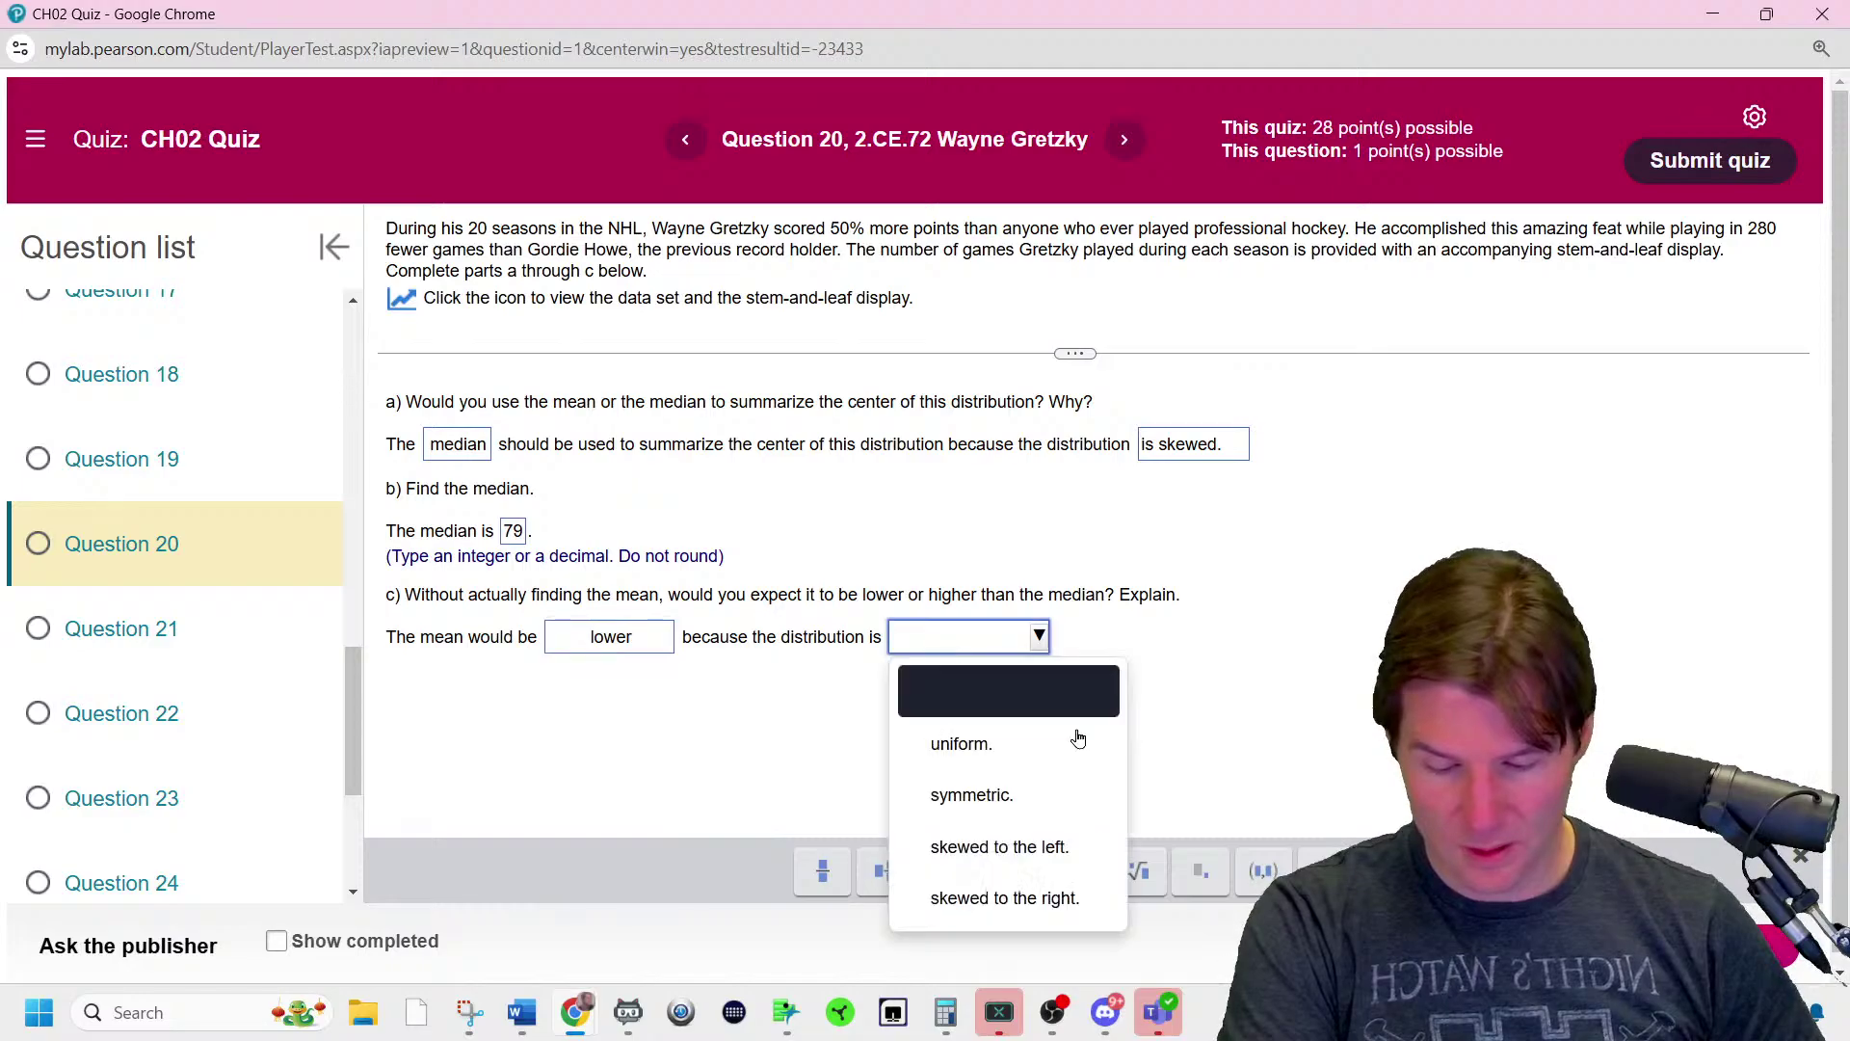
{"action": "left_click", "coordinate": [1094, 838]}
{"action": "left_click", "coordinate": [1735, 945]}
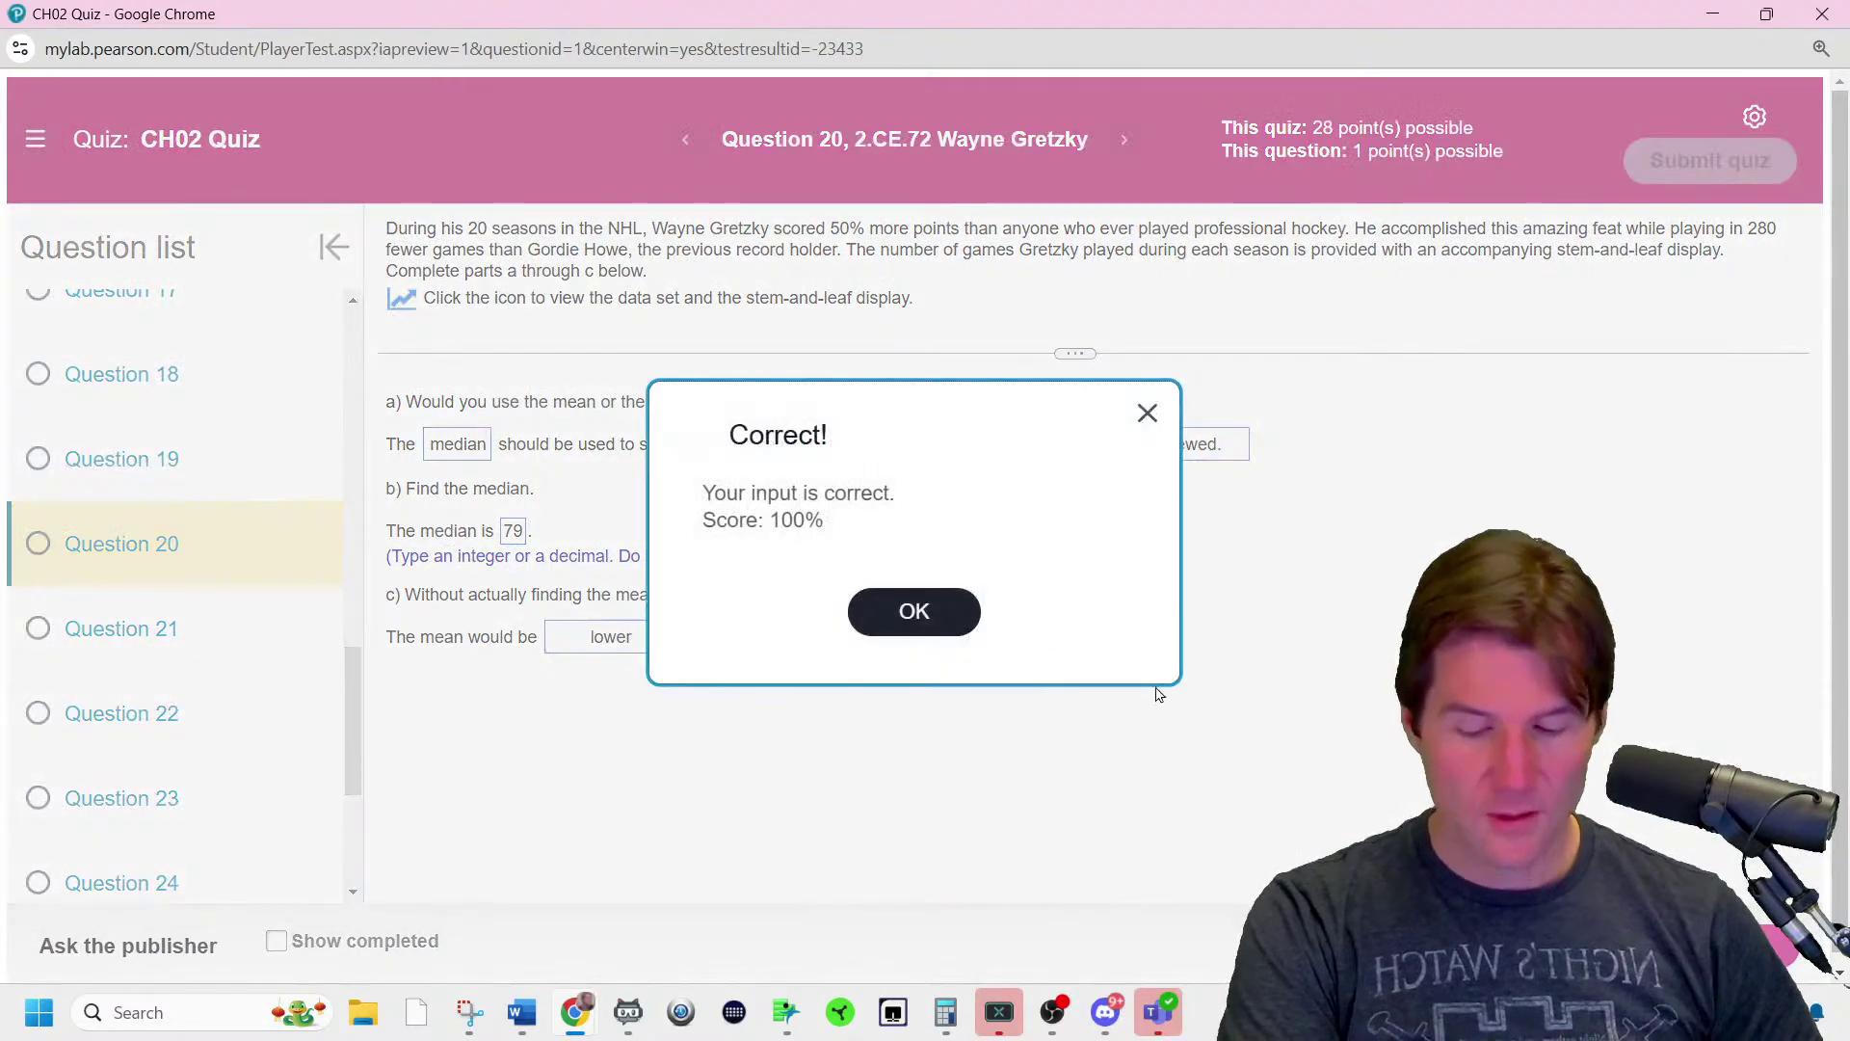
{"action": "left_click", "coordinate": [950, 617]}
- Look through Questions 16 to 27 of the quiz to pick the next one to work on
{"action": "left_click", "coordinate": [301, 482]}
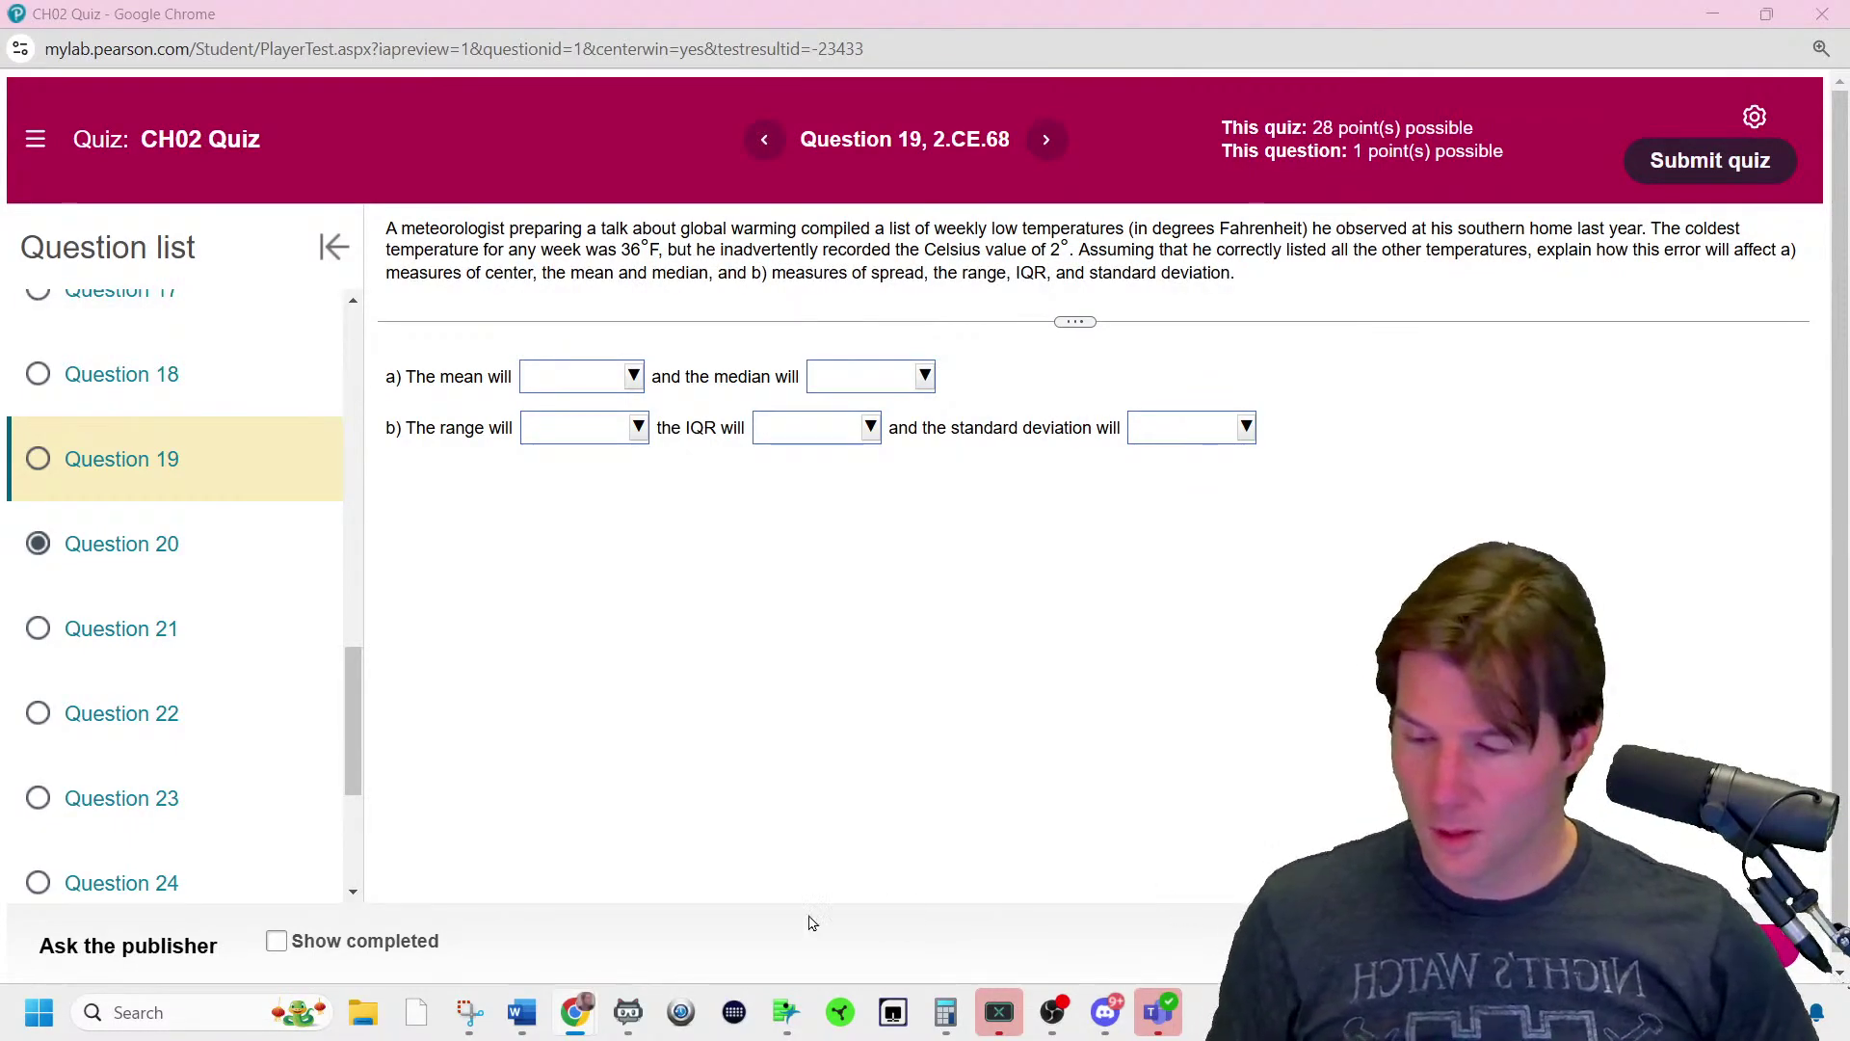
{"action": "left_click", "coordinate": [77, 342]}
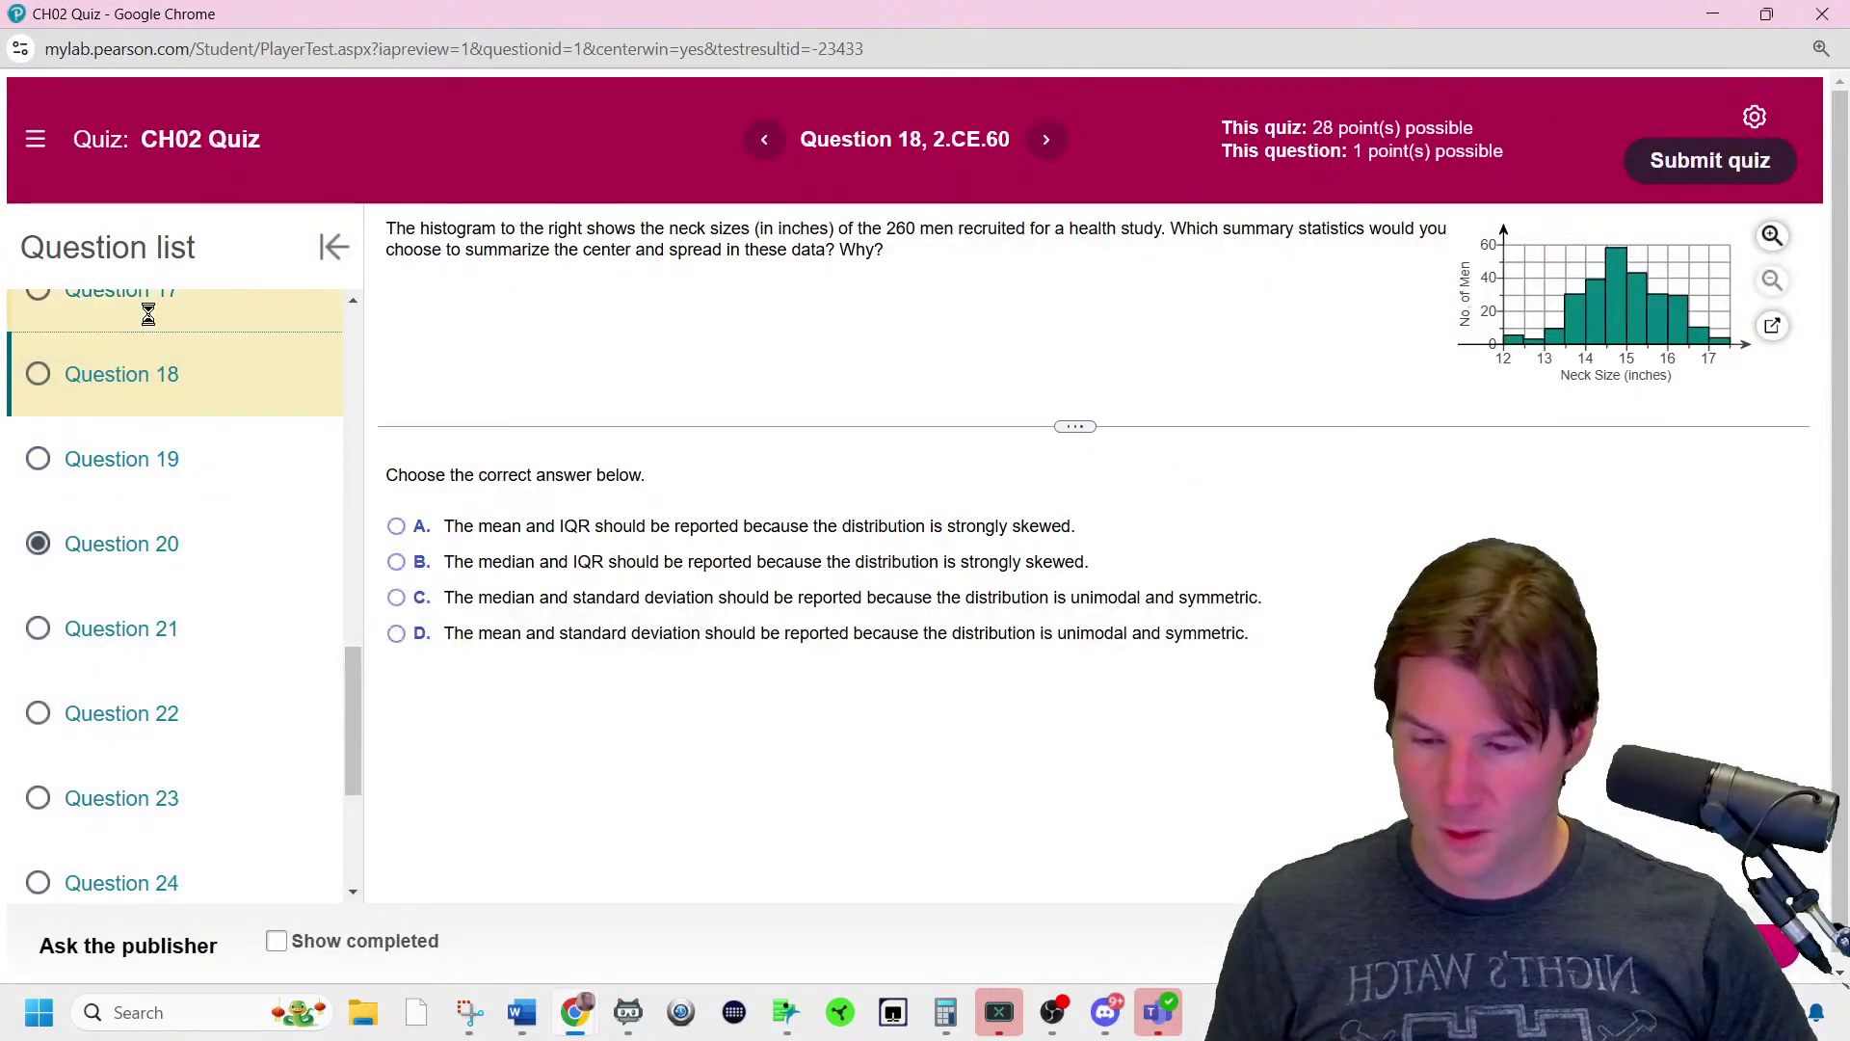
{"action": "left_click", "coordinate": [150, 323]}
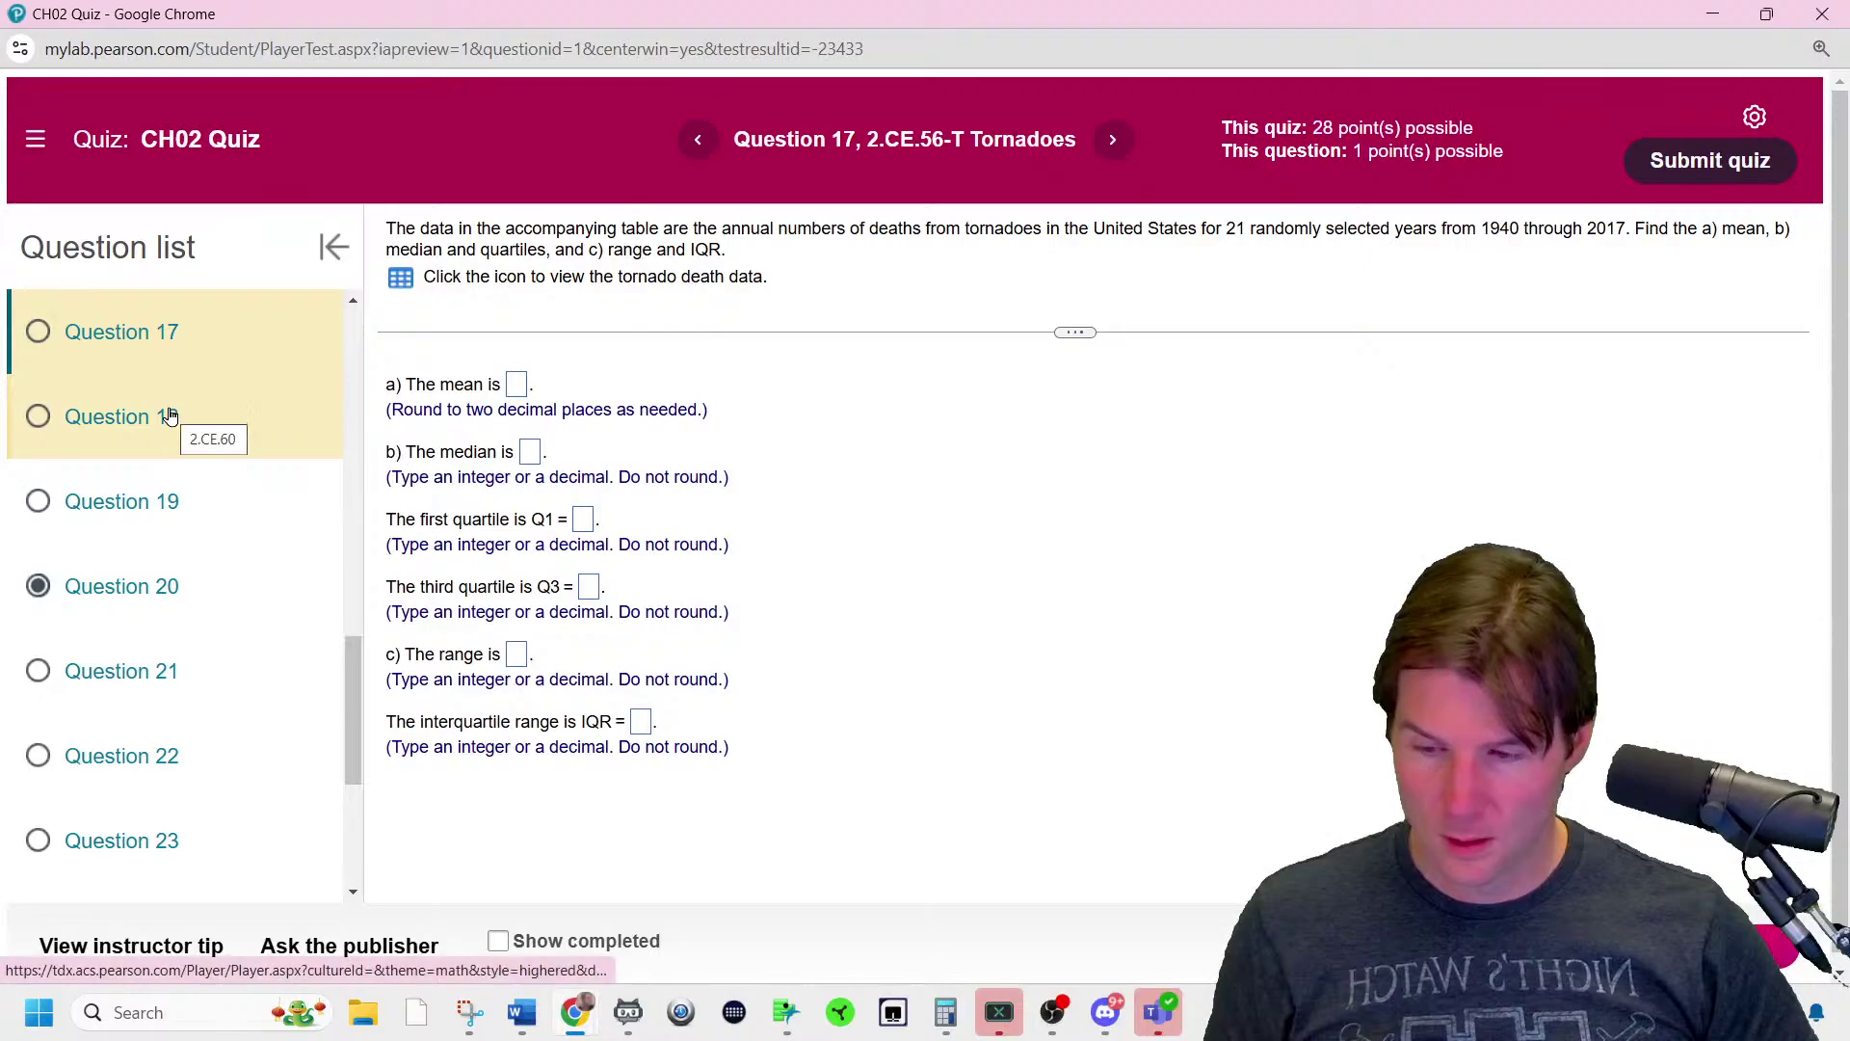
{"action": "scroll", "coordinate": [170, 415], "scroll_direction": "up", "scroll_amount": 1}
{"action": "left_click", "coordinate": [173, 372]}
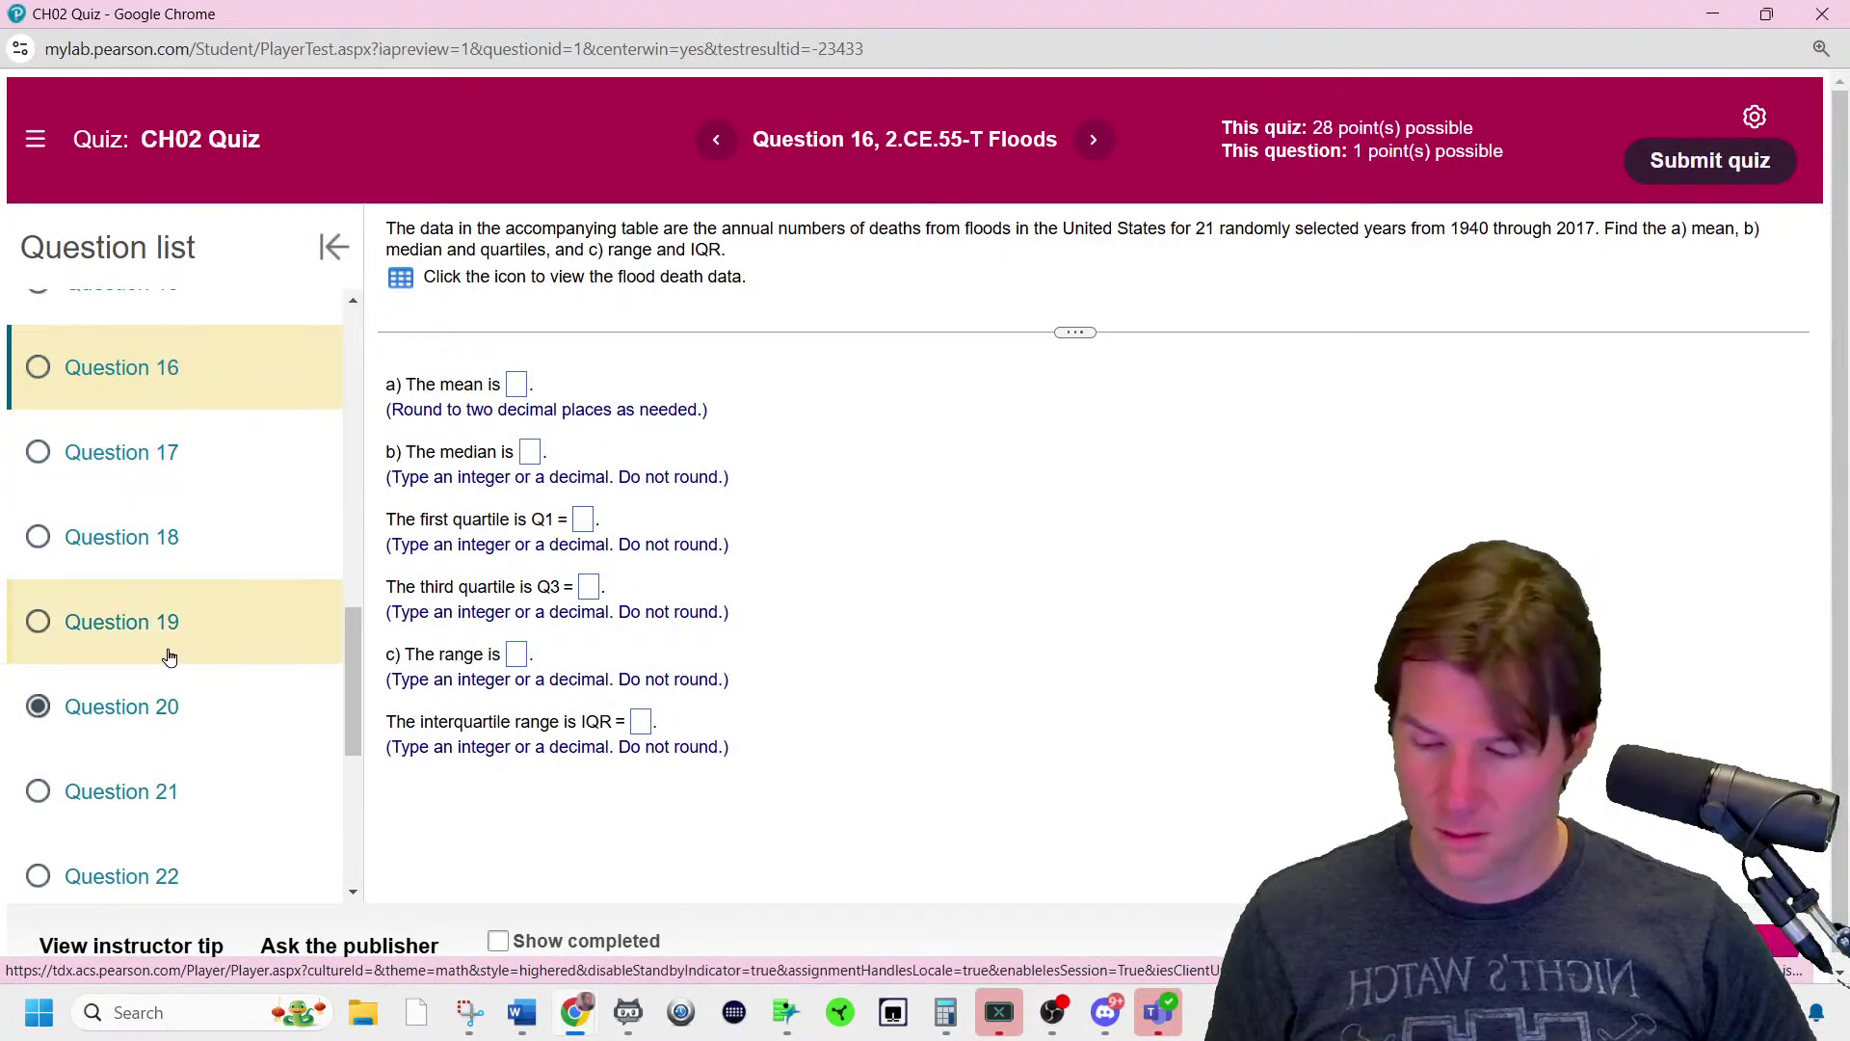
{"action": "scroll", "coordinate": [174, 655], "scroll_direction": "down", "scroll_amount": 5}
{"action": "left_click", "coordinate": [193, 800]}
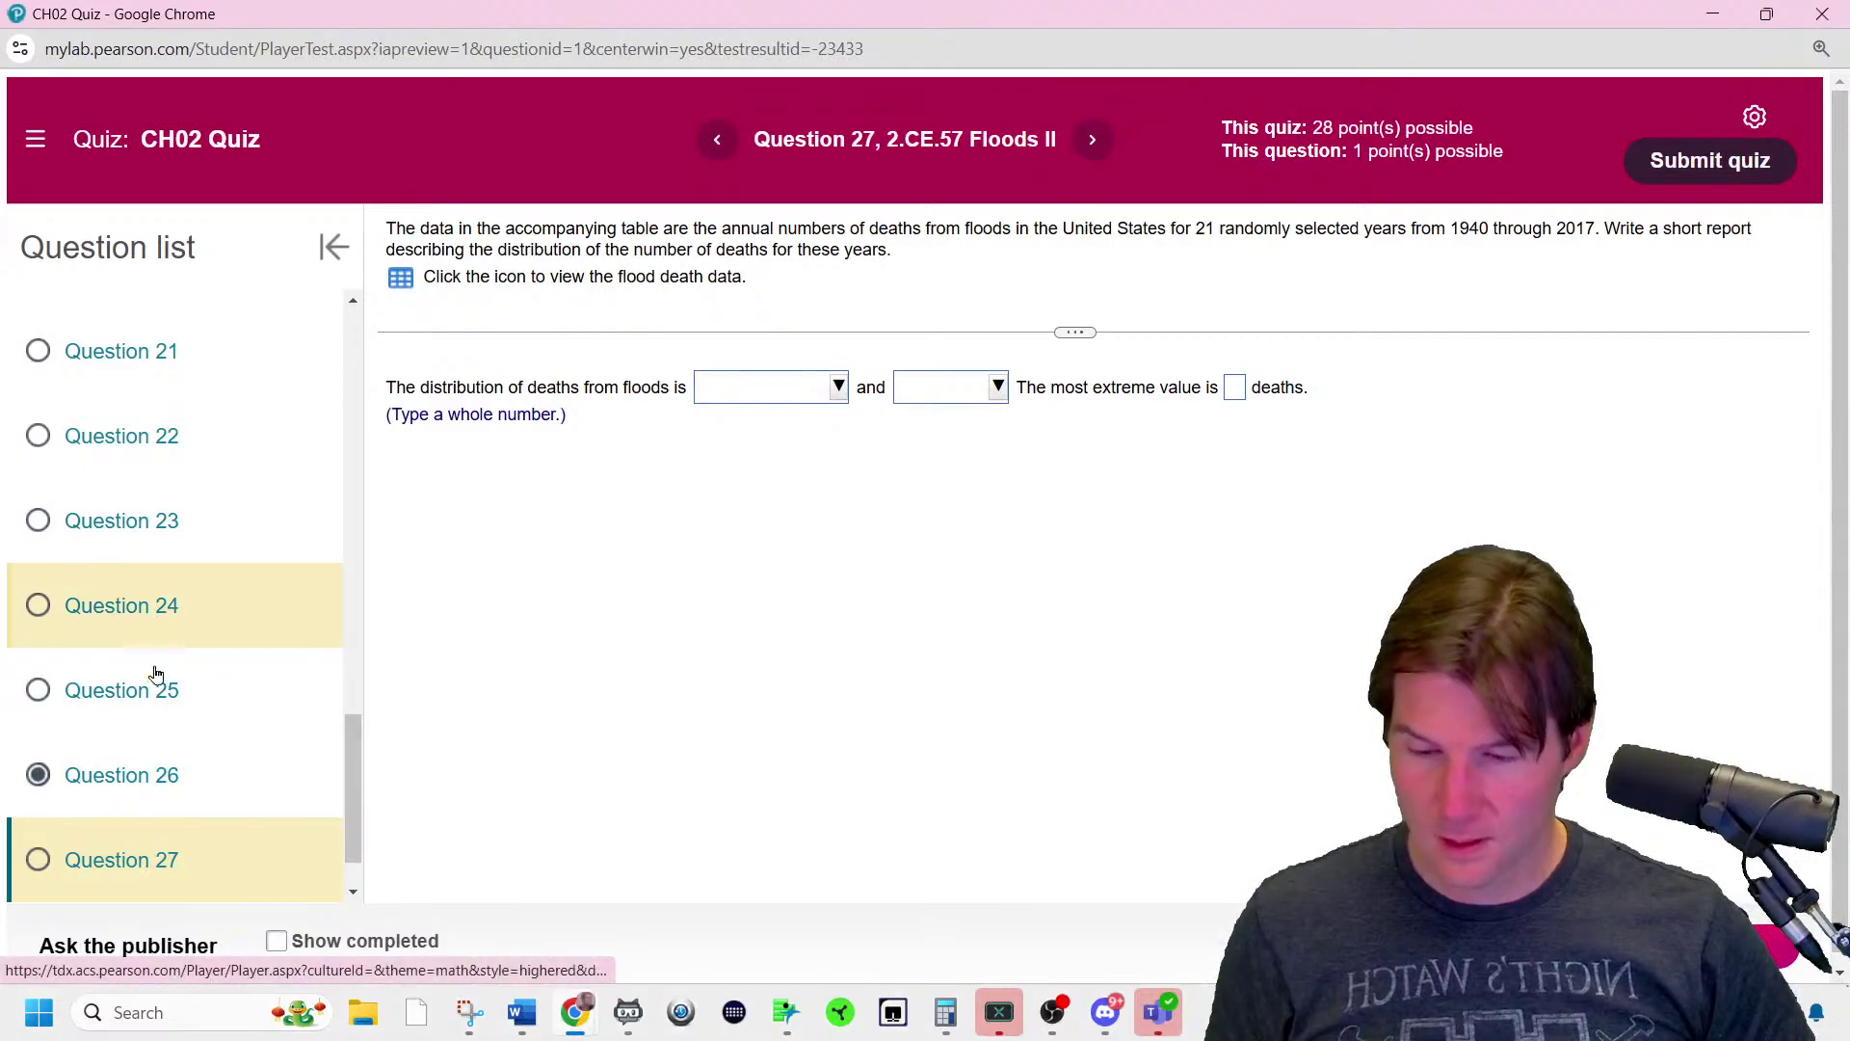
{"action": "left_click", "coordinate": [159, 677]}
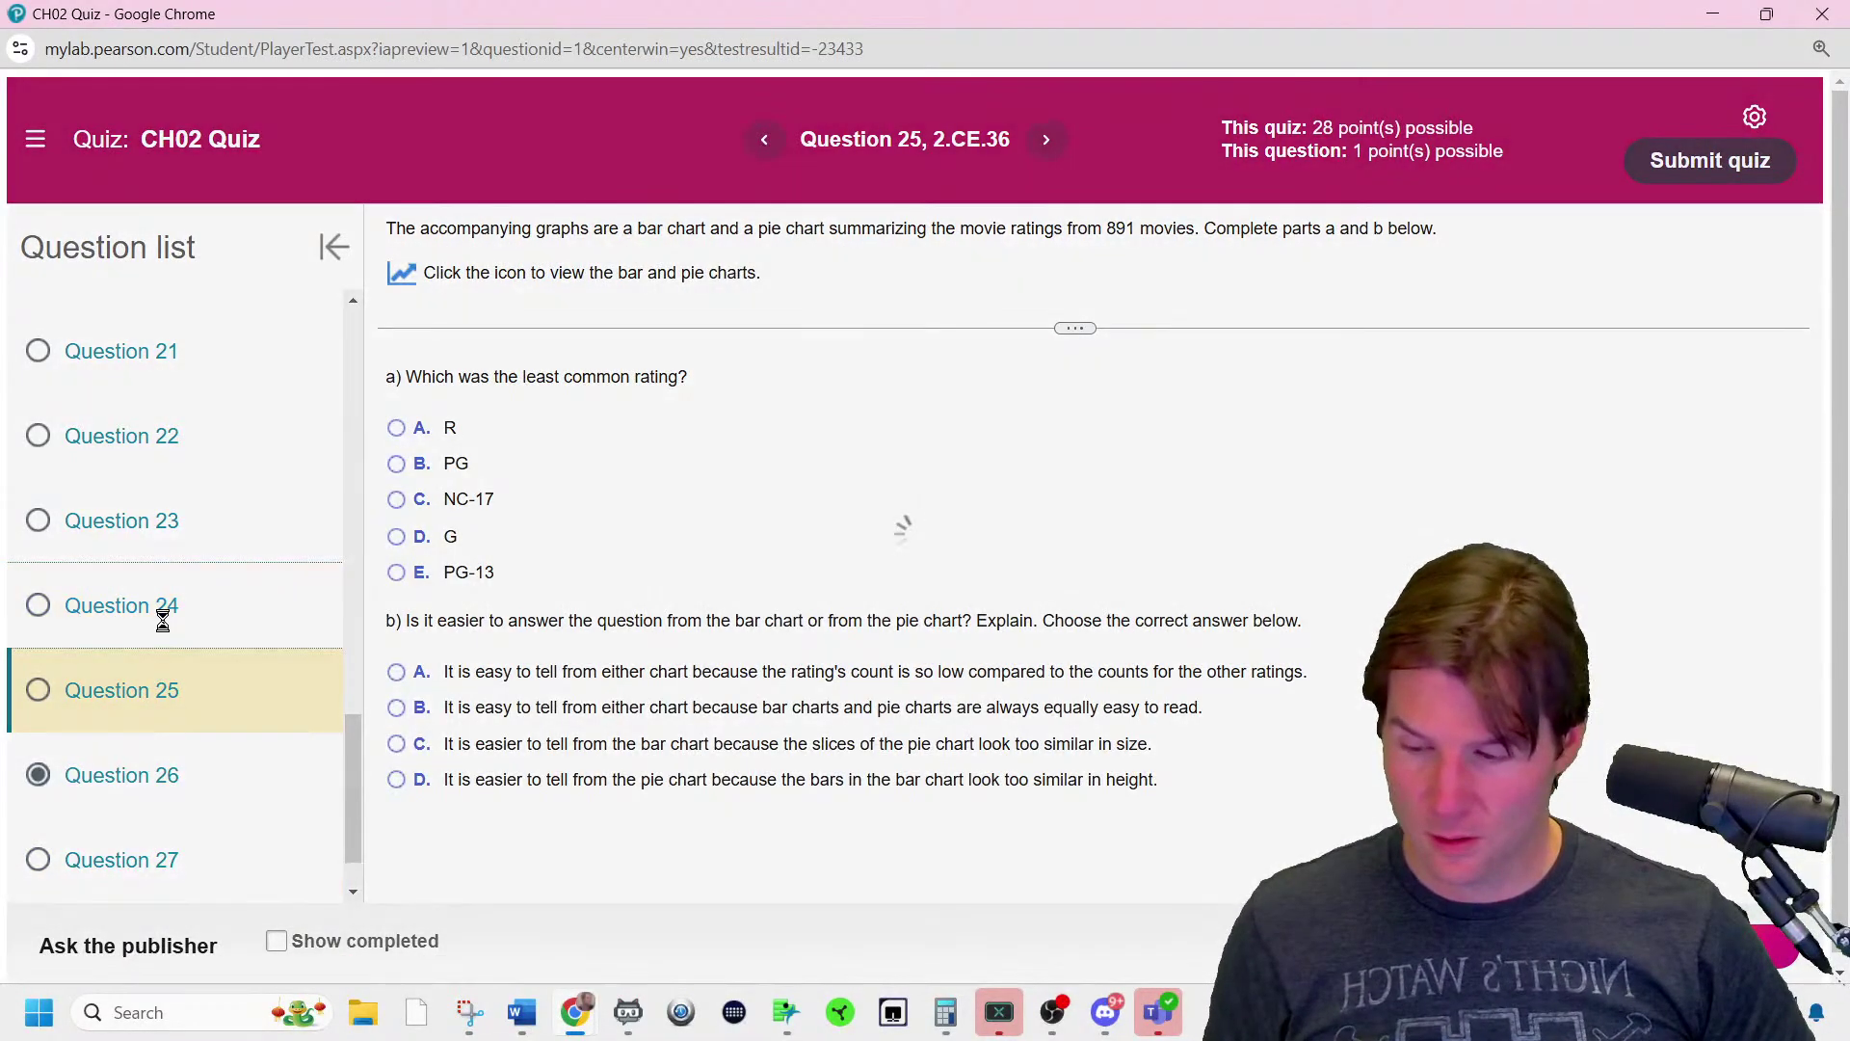
{"action": "left_click", "coordinate": [165, 611]}
{"action": "left_click", "coordinate": [214, 513]}
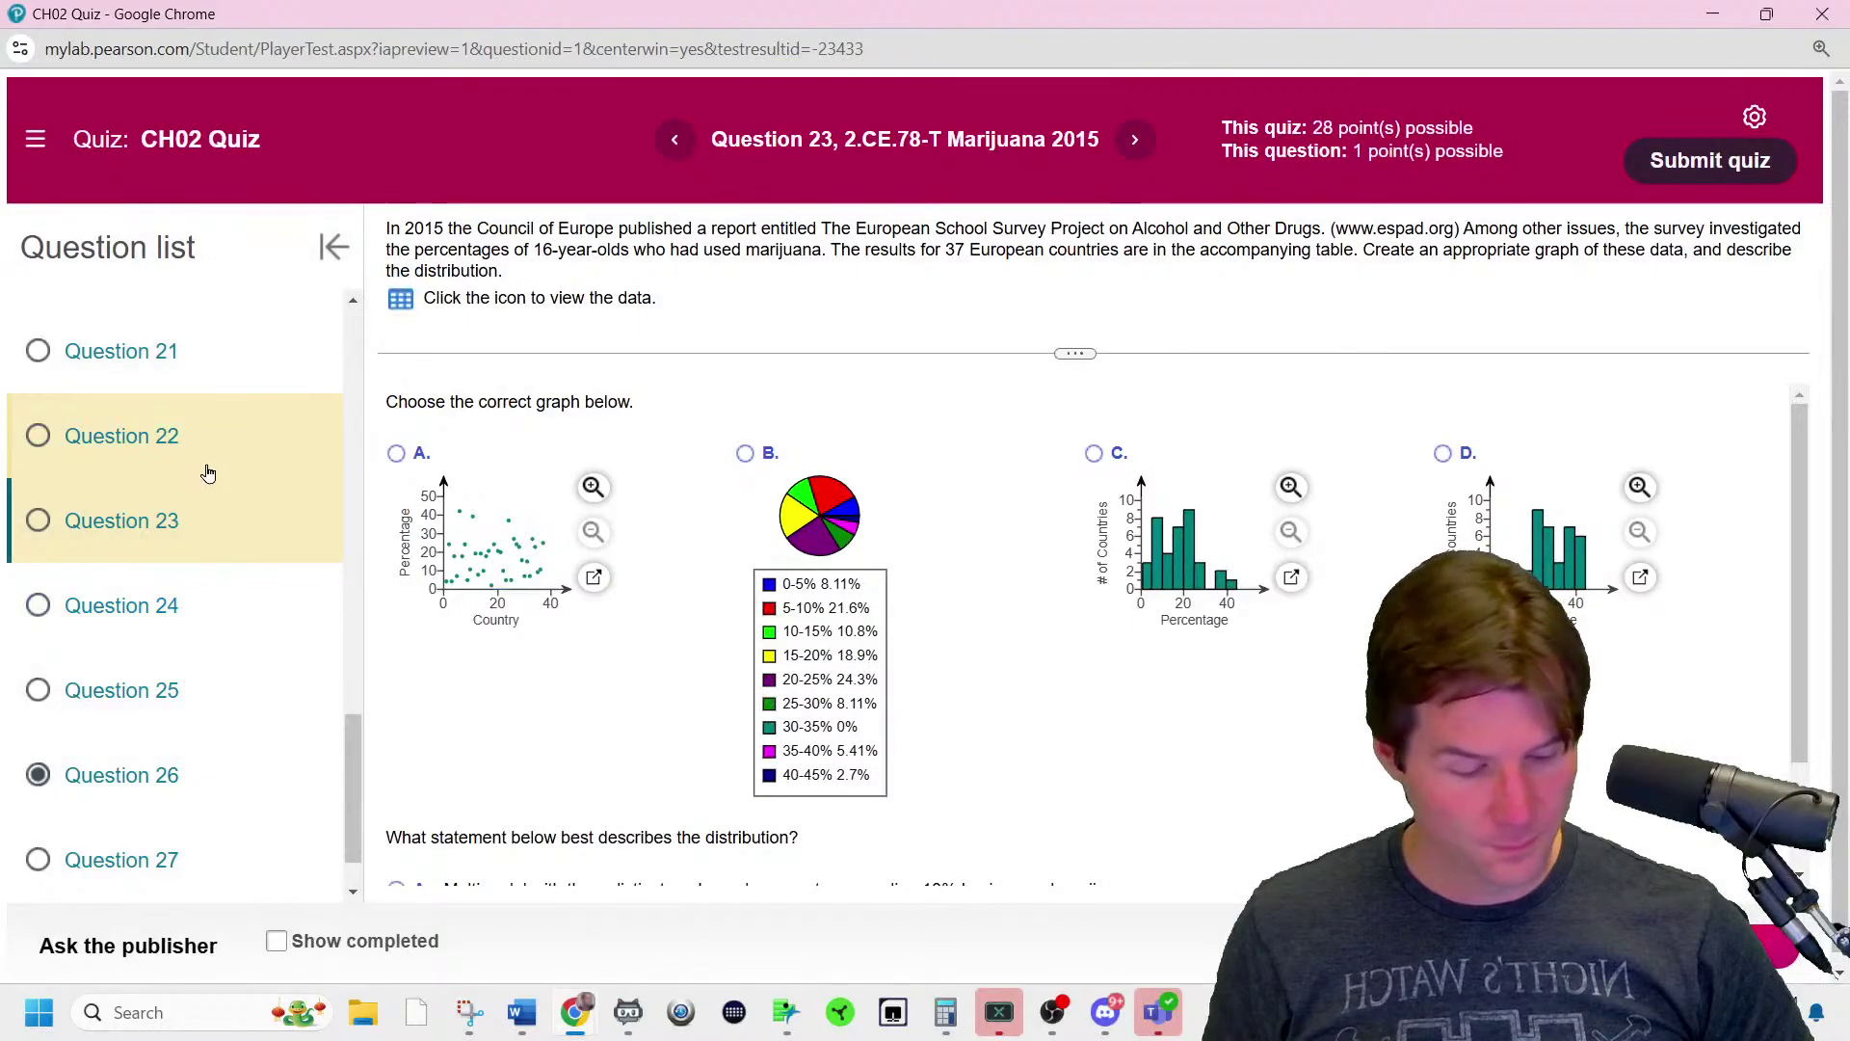
{"action": "left_click", "coordinate": [208, 471]}
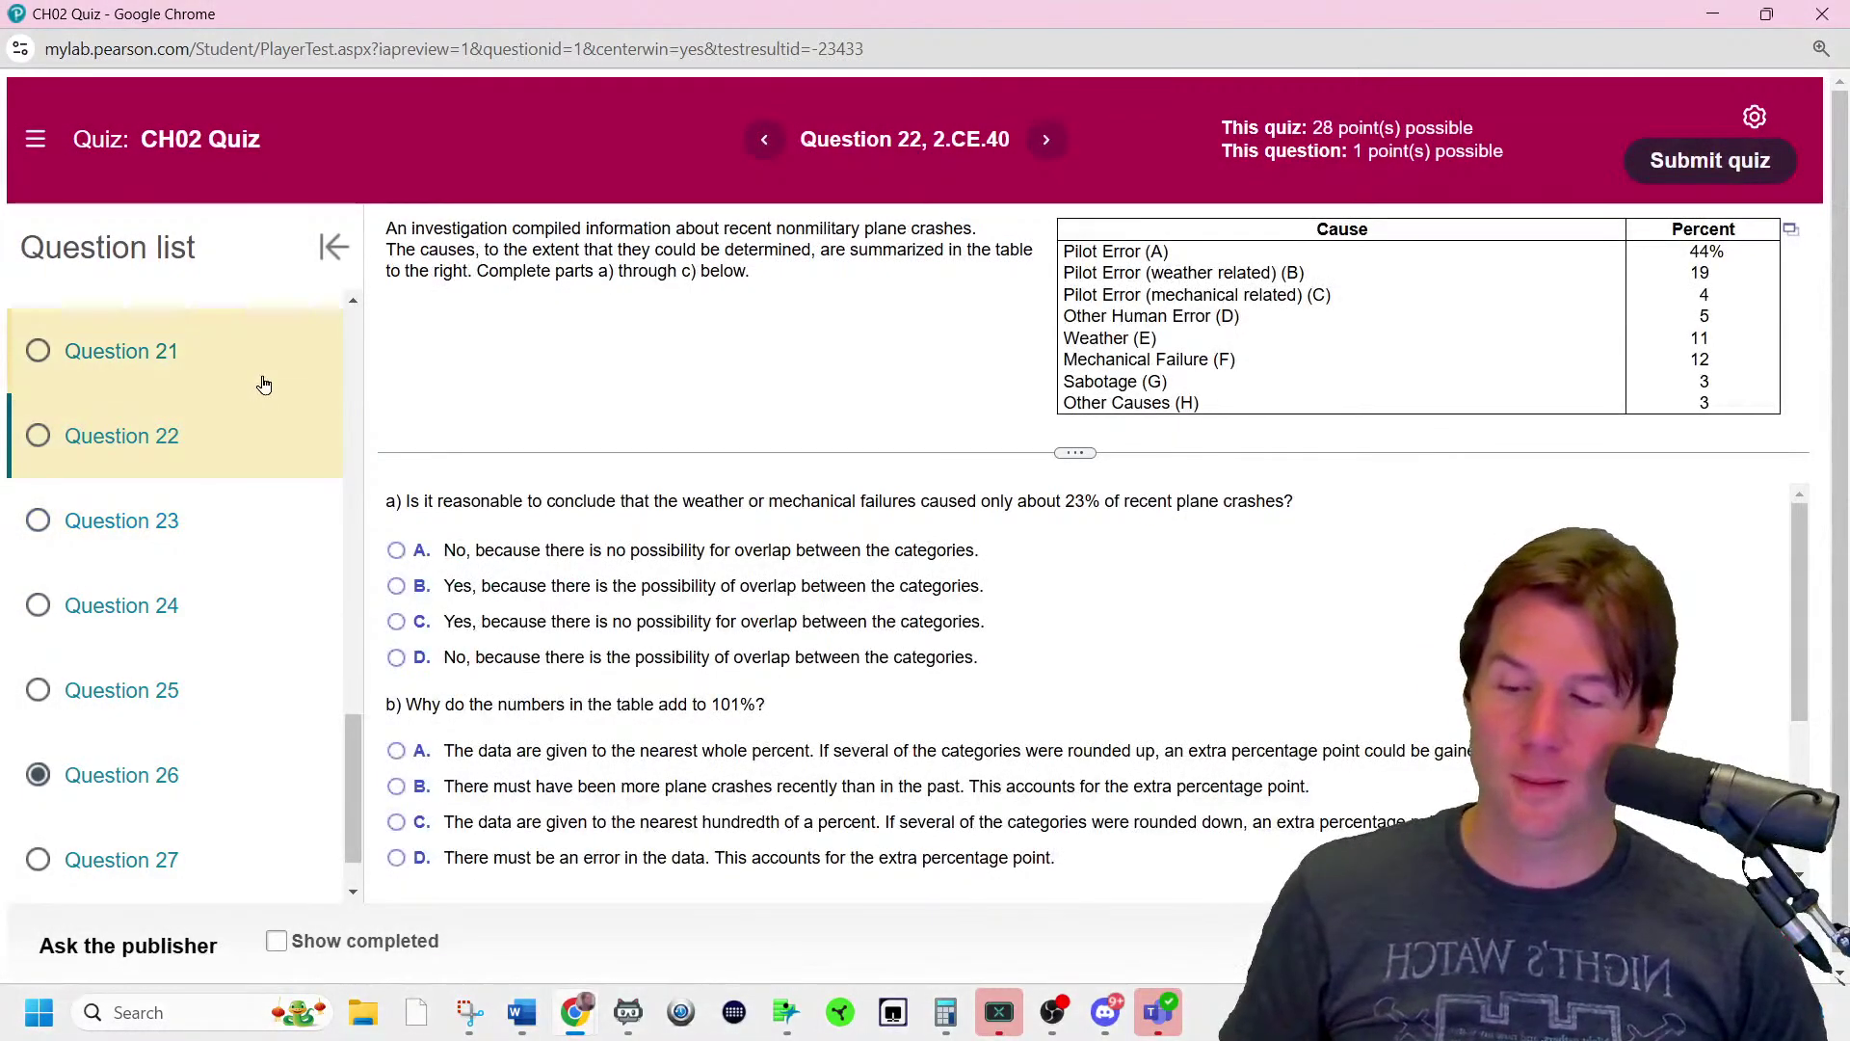
{"action": "left_click", "coordinate": [260, 375]}
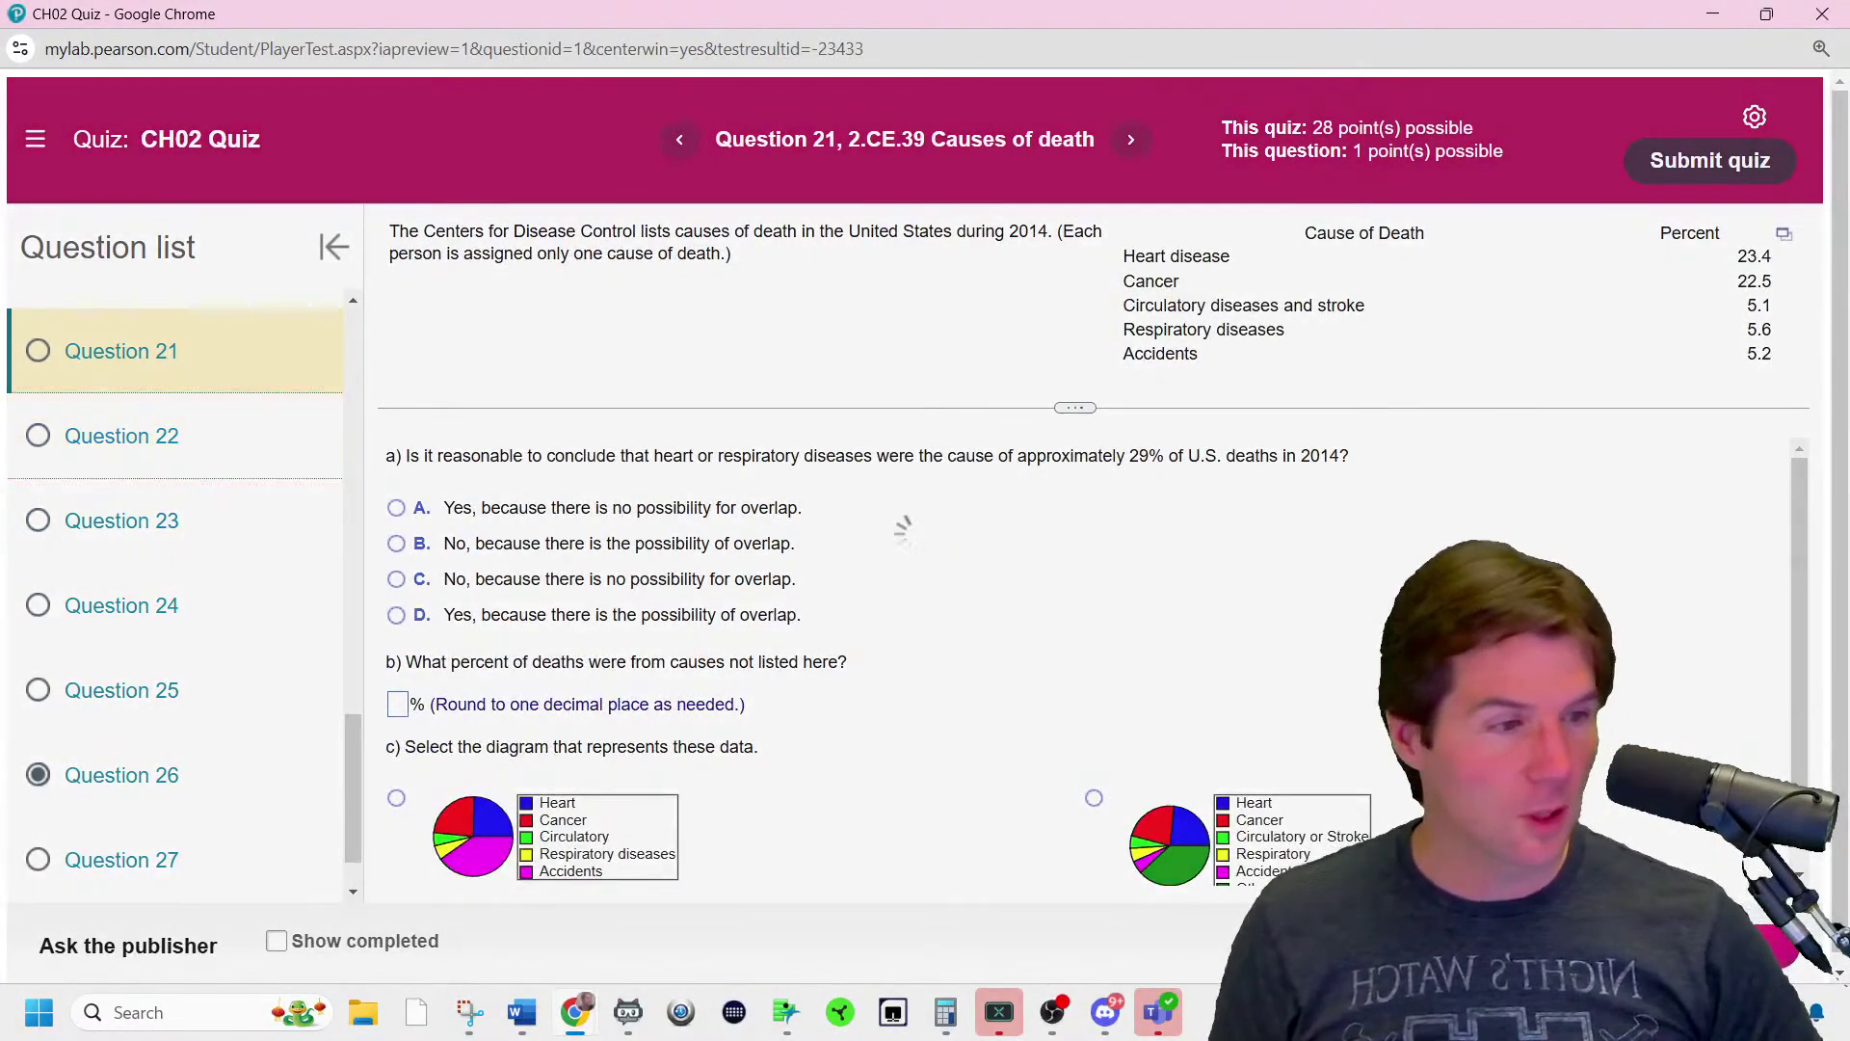
- Open Question 22 on plane crashes and answer part a with option B, part b with option A and part c with chart B
{"action": "left_click", "coordinate": [268, 425]}
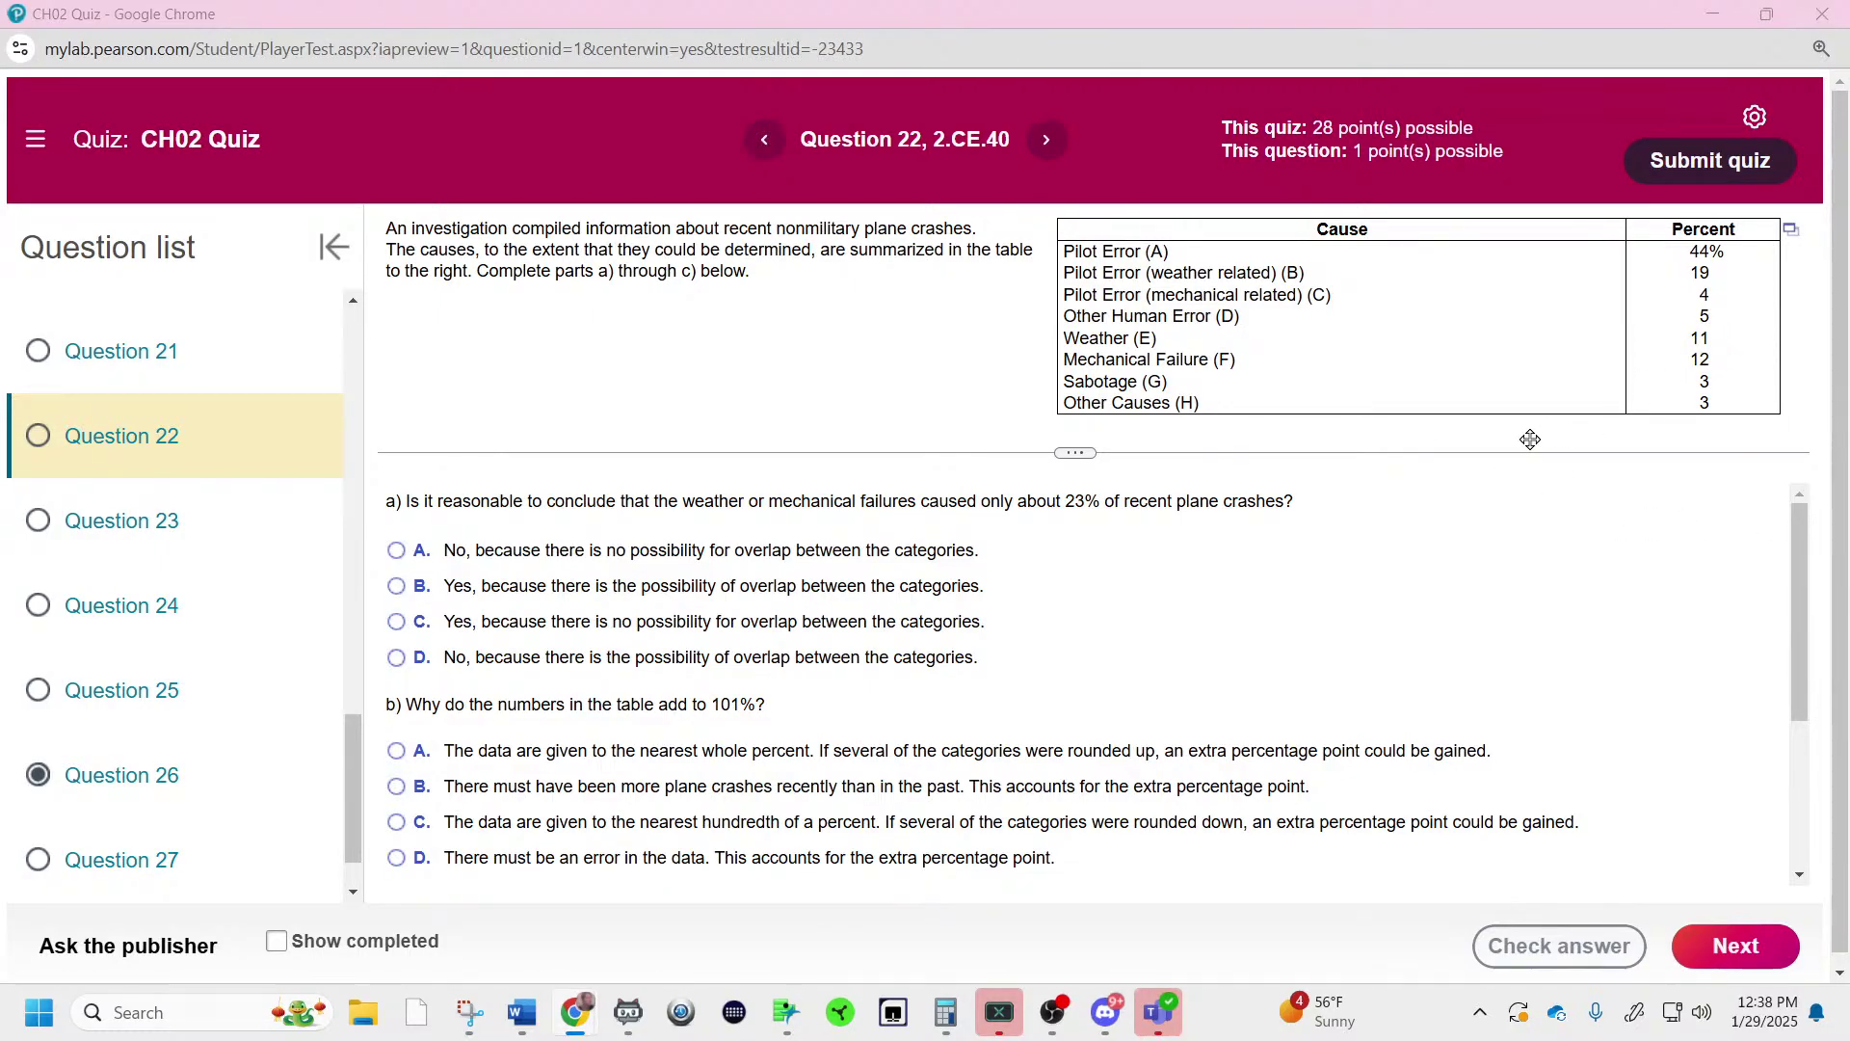
{"action": "left_click", "coordinate": [748, 586]}
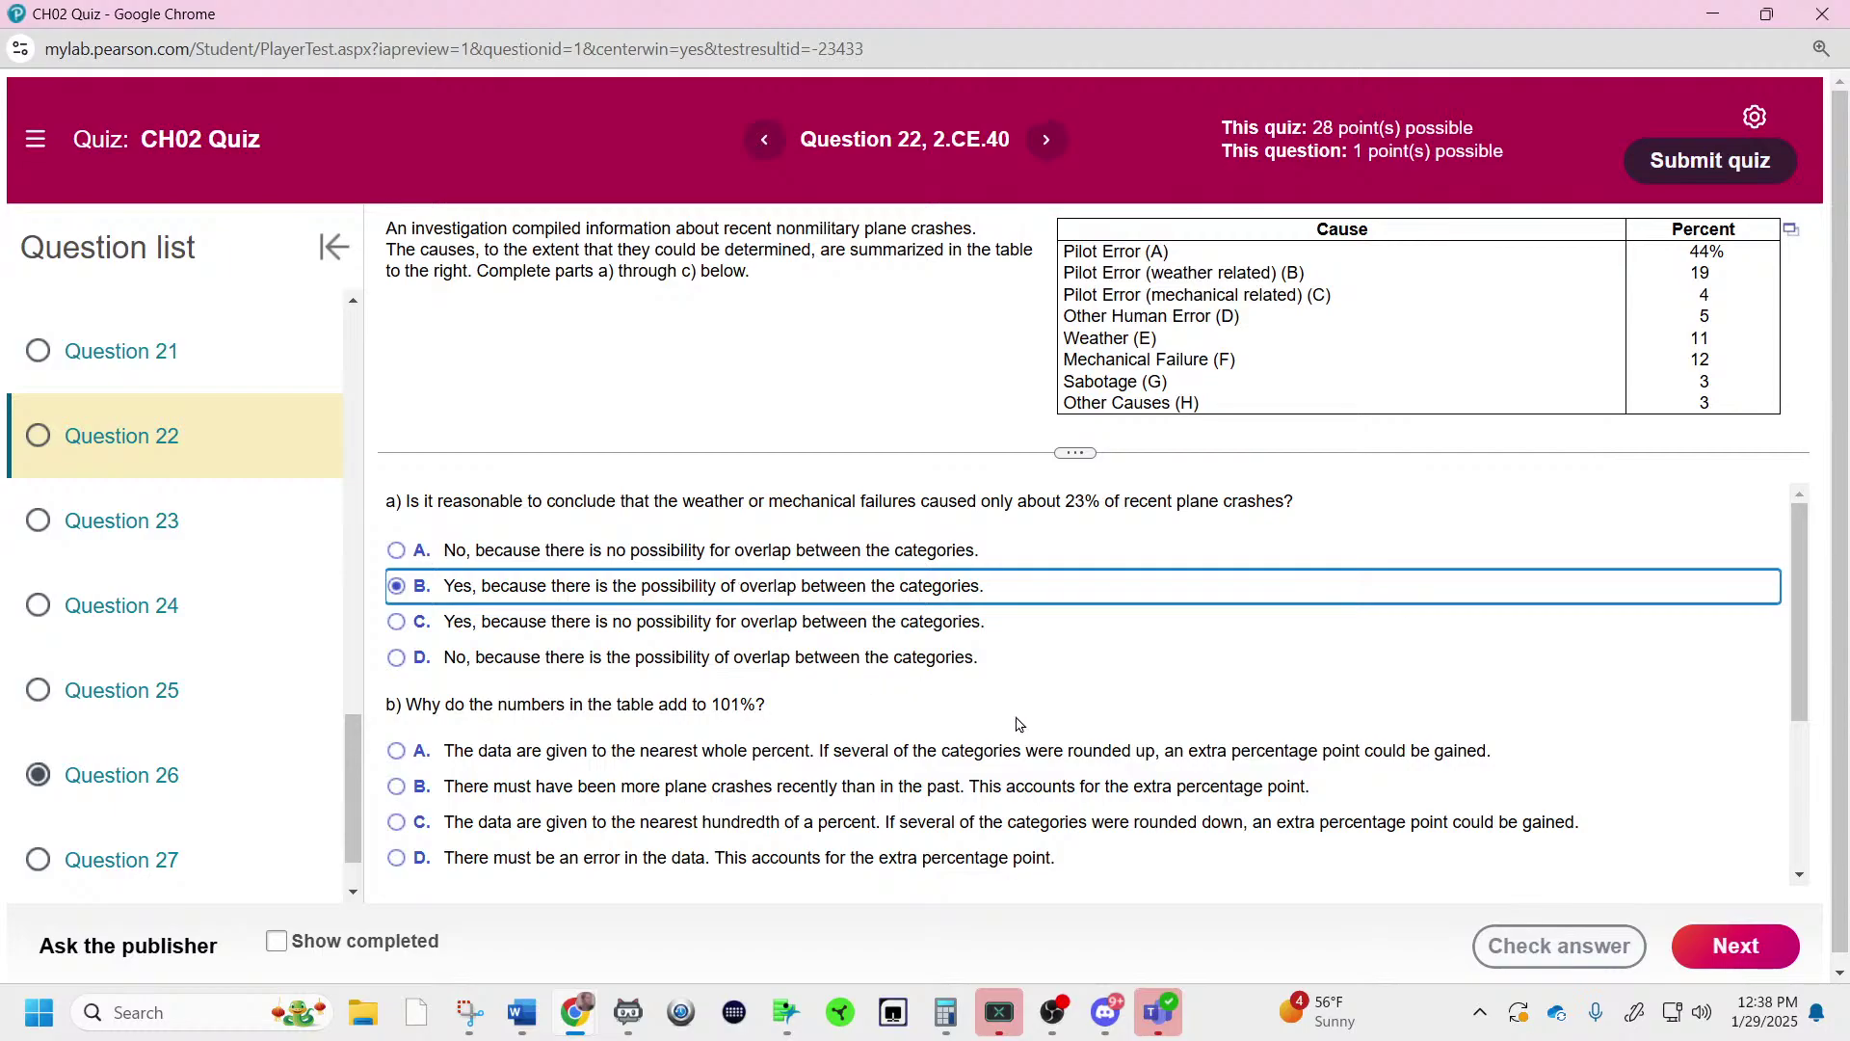
{"action": "scroll", "coordinate": [1060, 747], "scroll_direction": "down", "scroll_amount": 1}
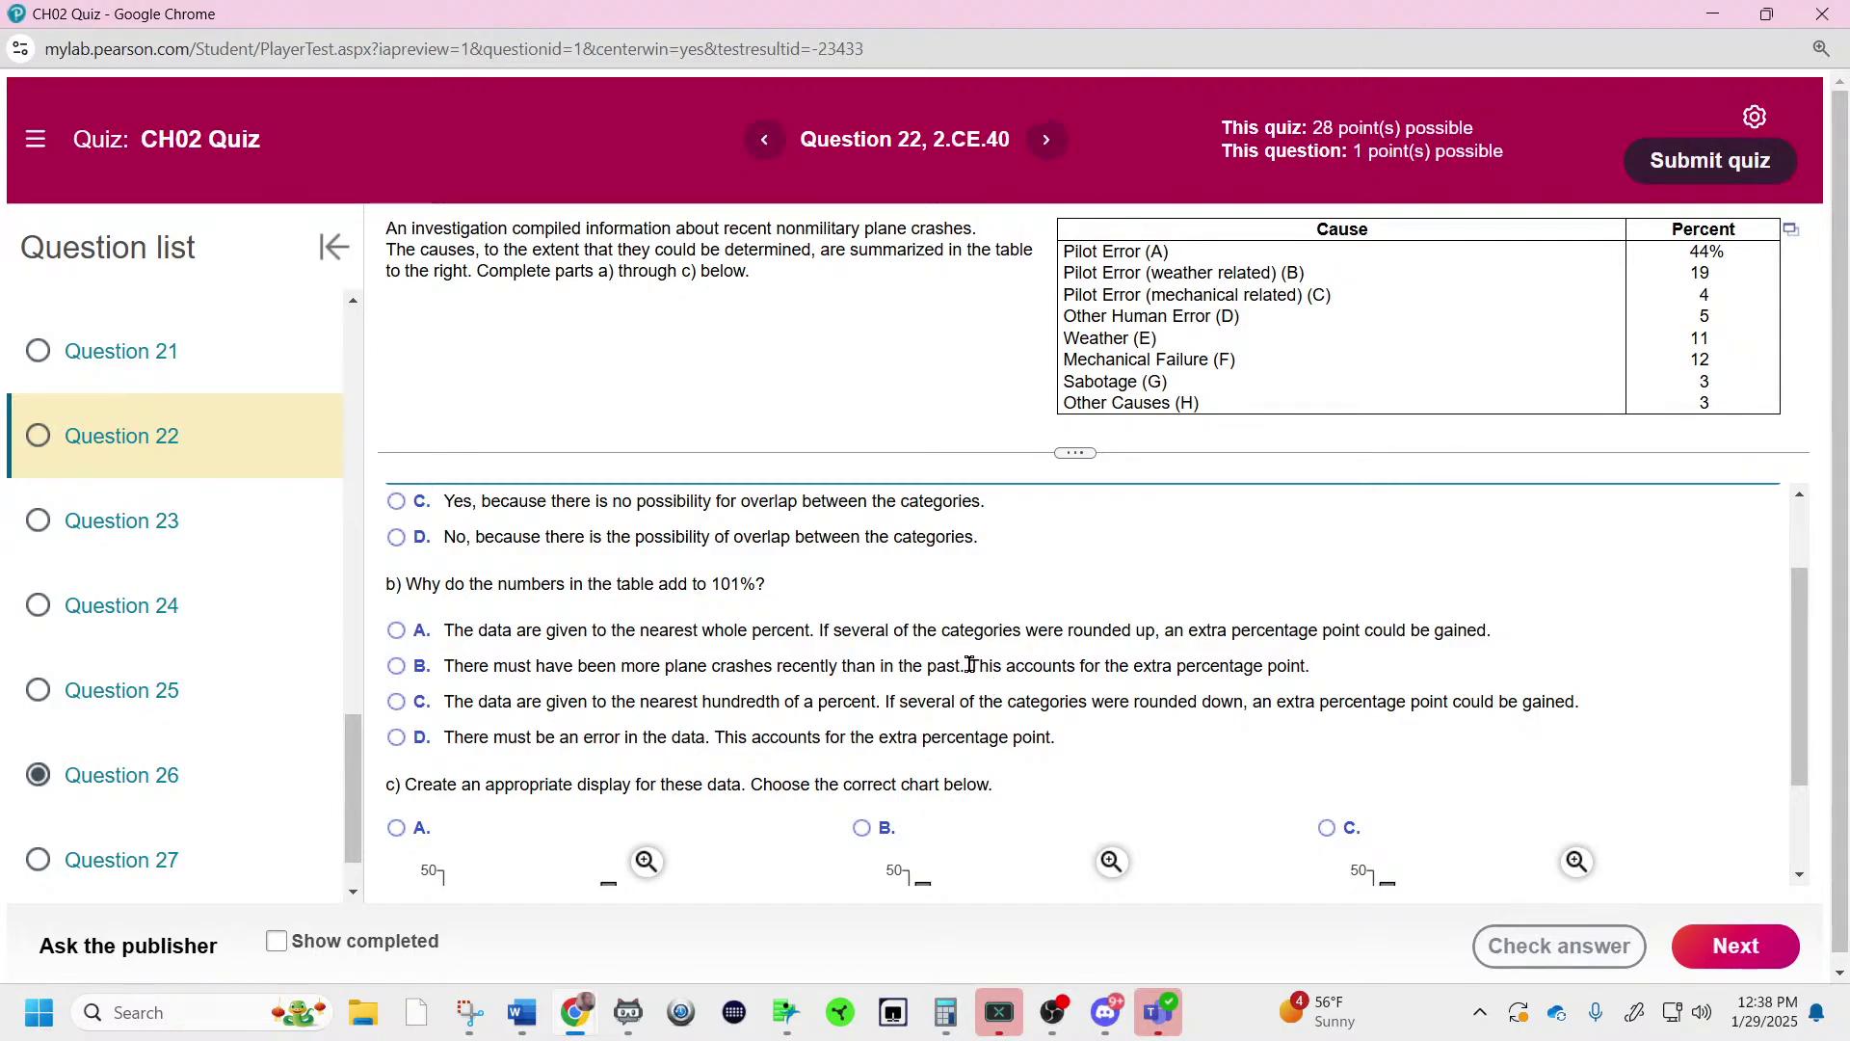
{"action": "left_click", "coordinate": [954, 627]}
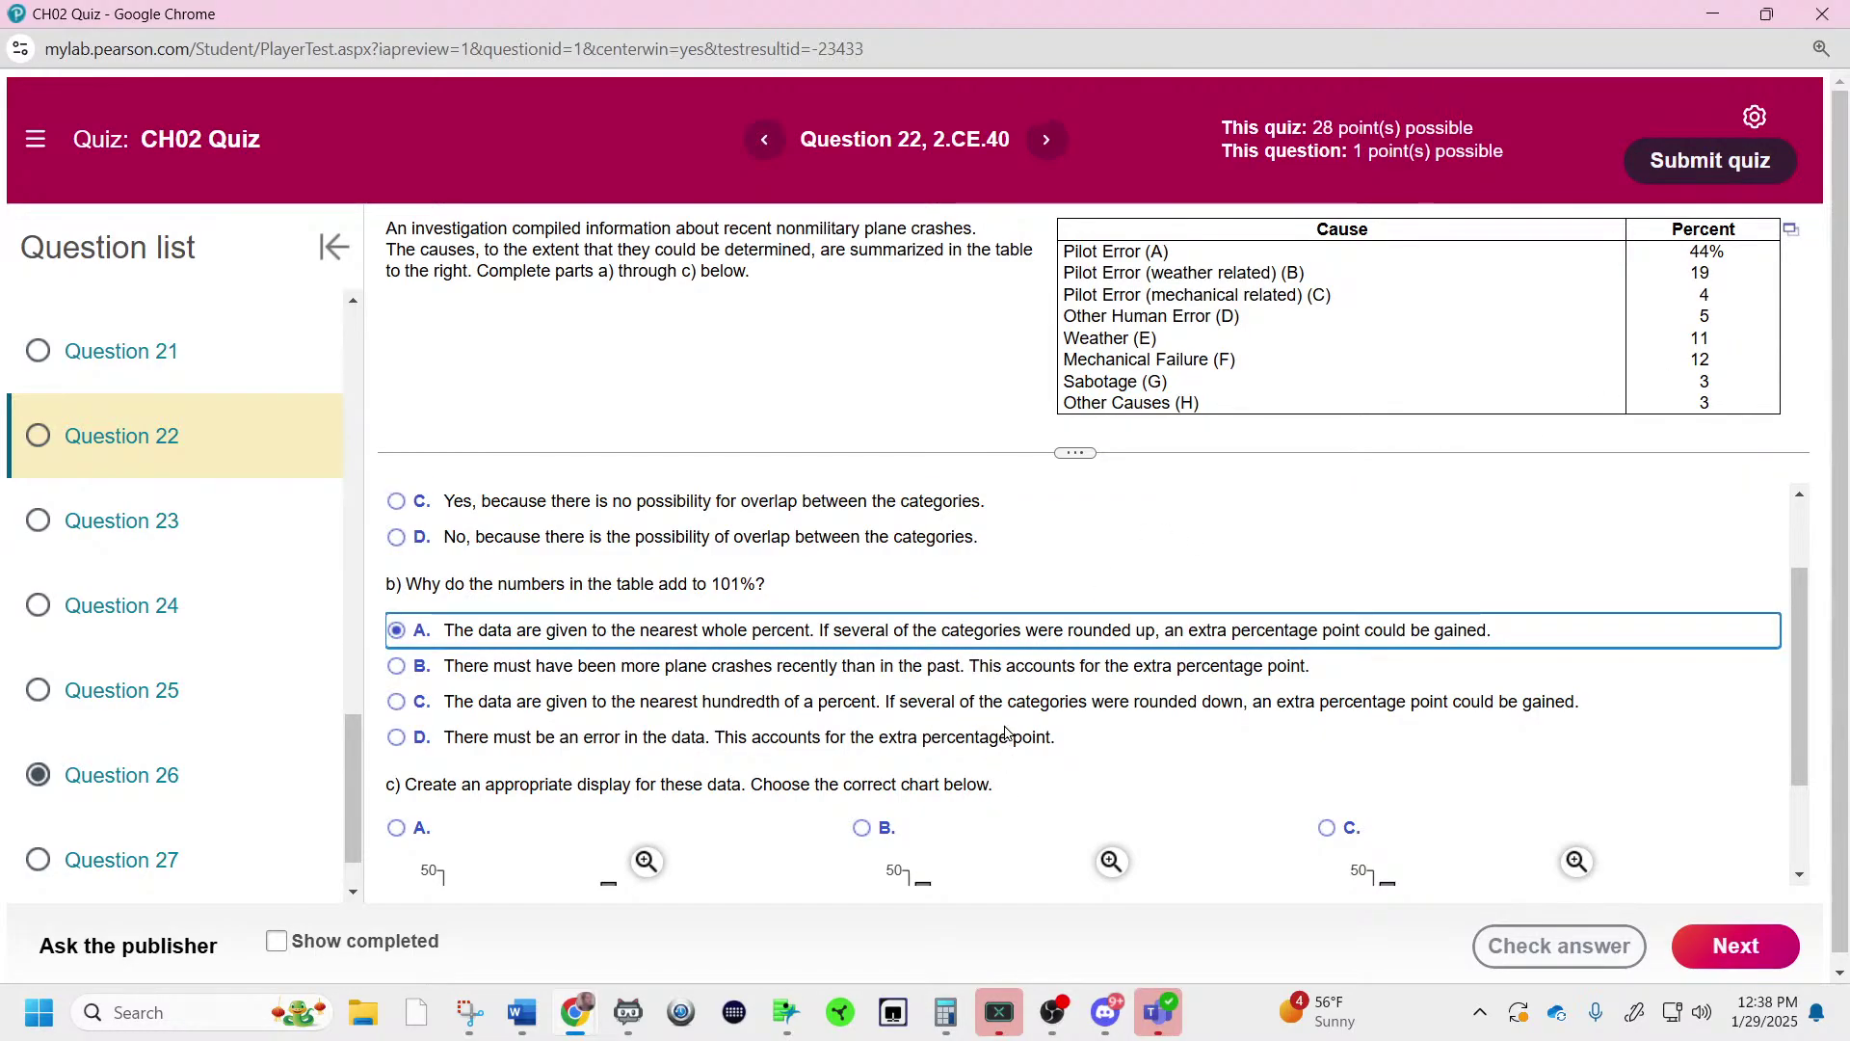
{"action": "scroll", "coordinate": [1185, 708], "scroll_direction": "down", "scroll_amount": 2}
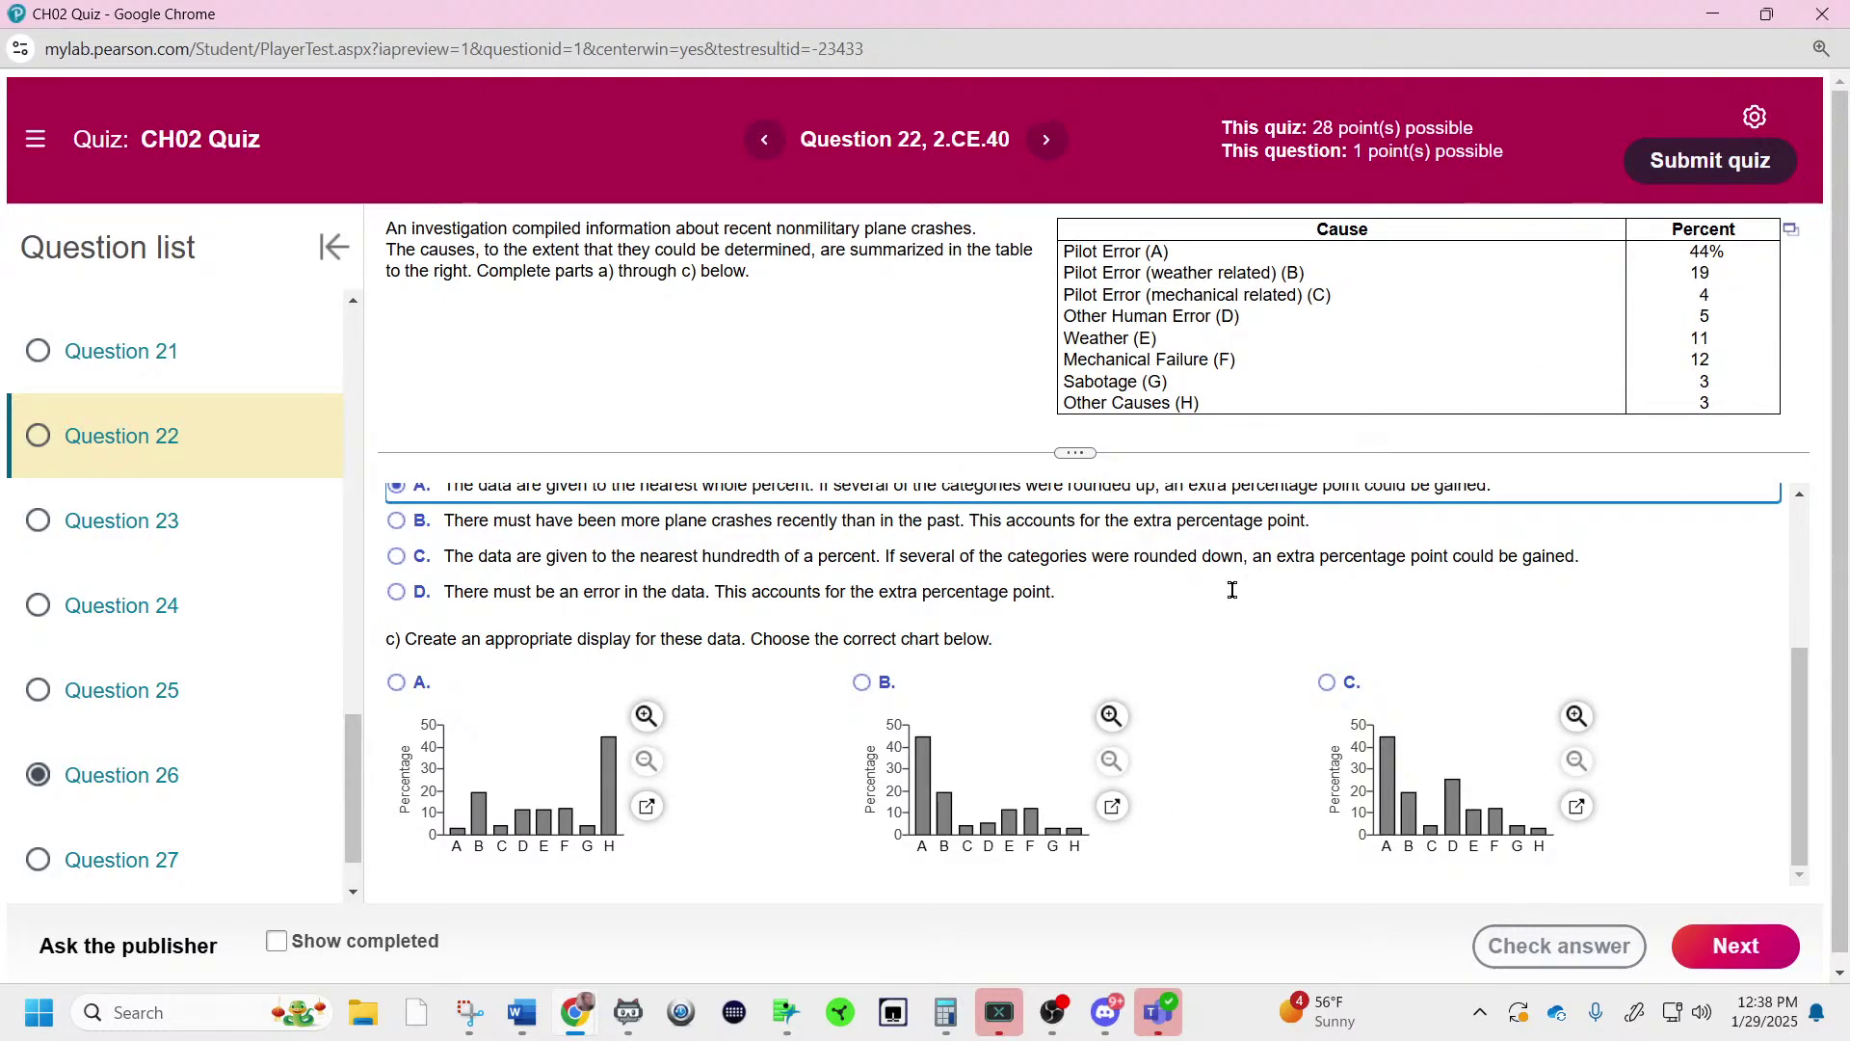
{"action": "left_click", "coordinate": [860, 682]}
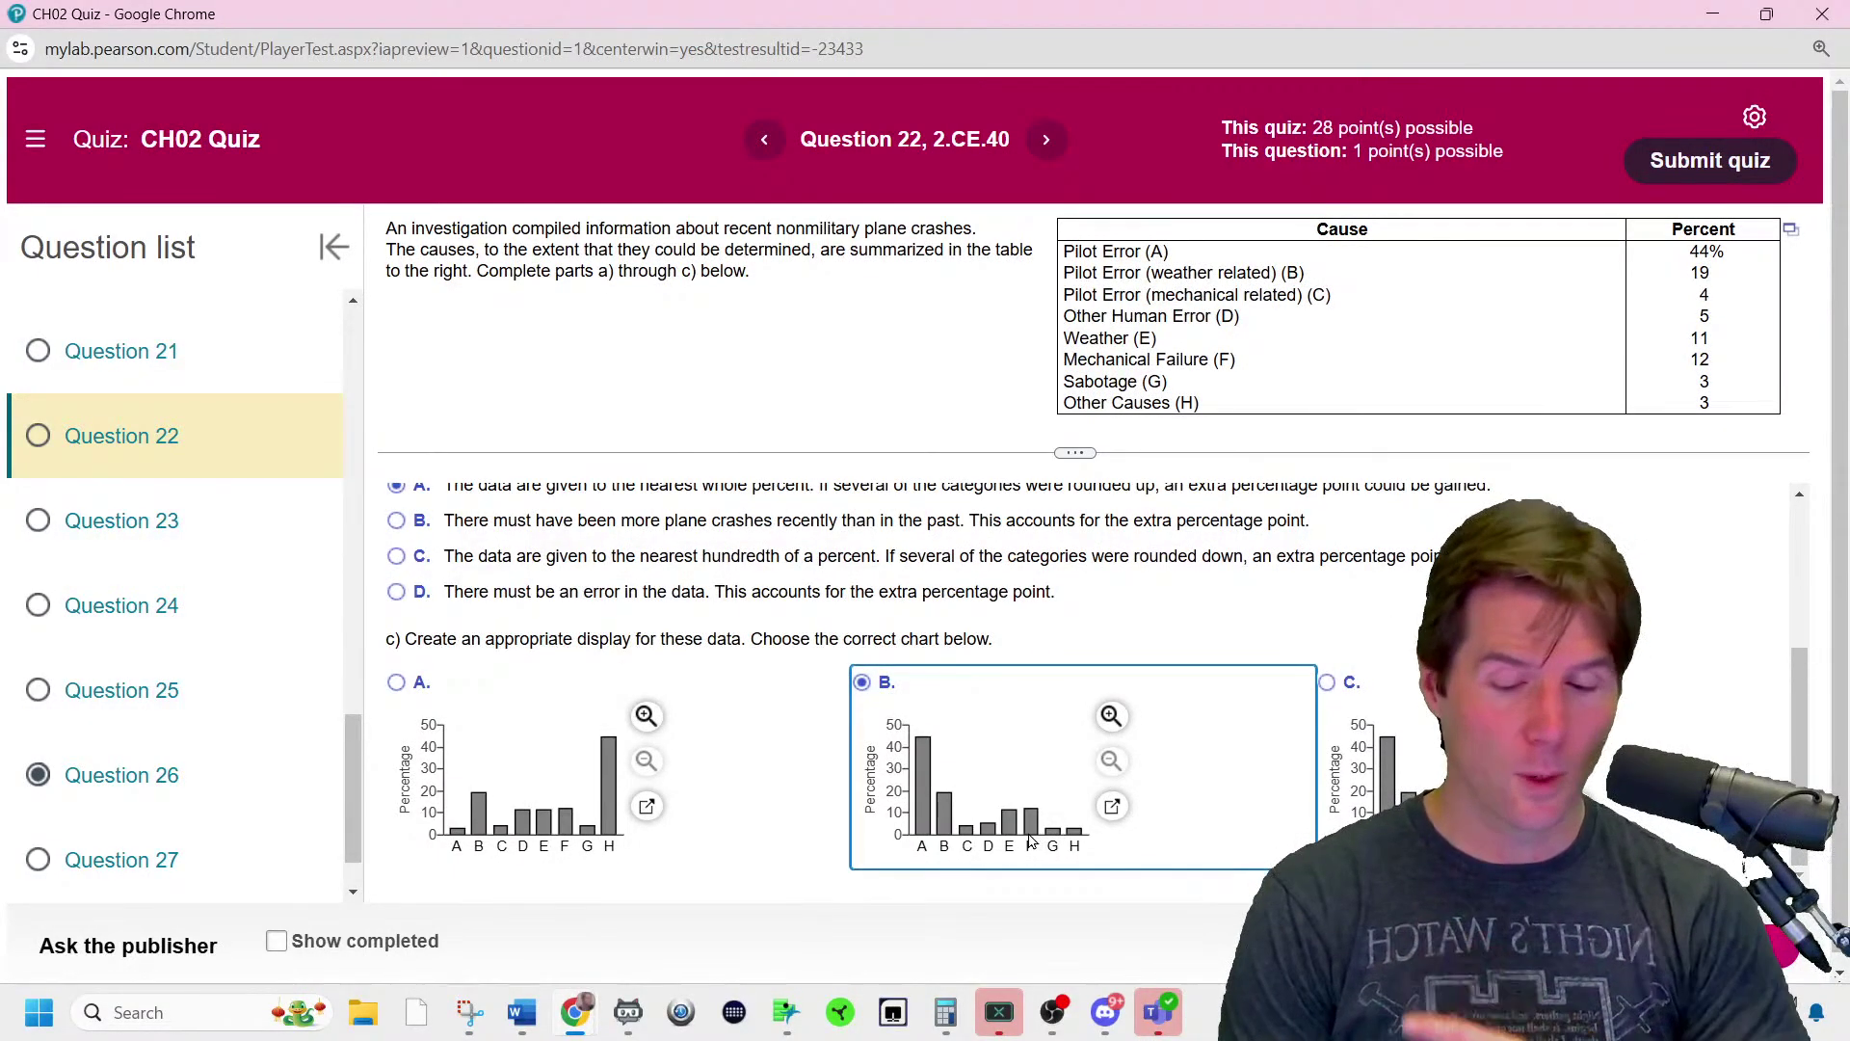
{"action": "left_click", "coordinate": [472, 1014]}
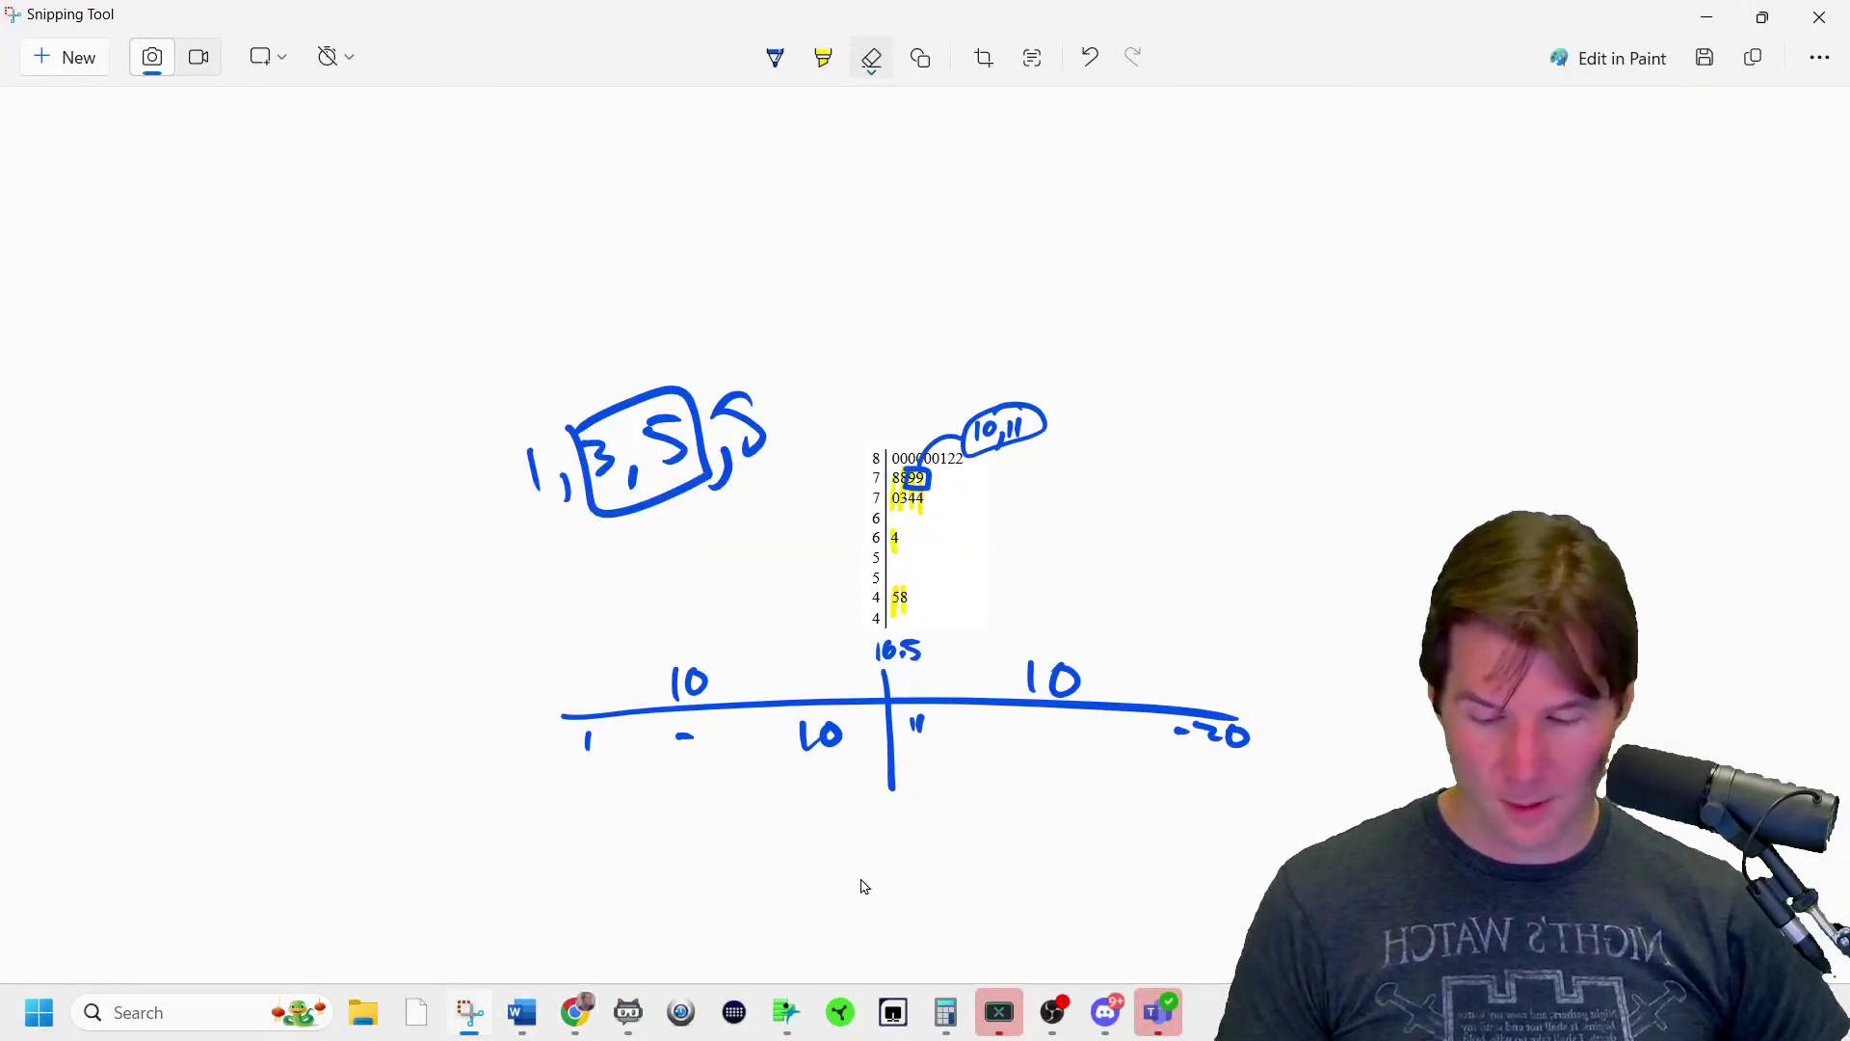
{"action": "left_click", "coordinate": [472, 1012]}
{"action": "mouse_move", "coordinate": [535, 1025]}
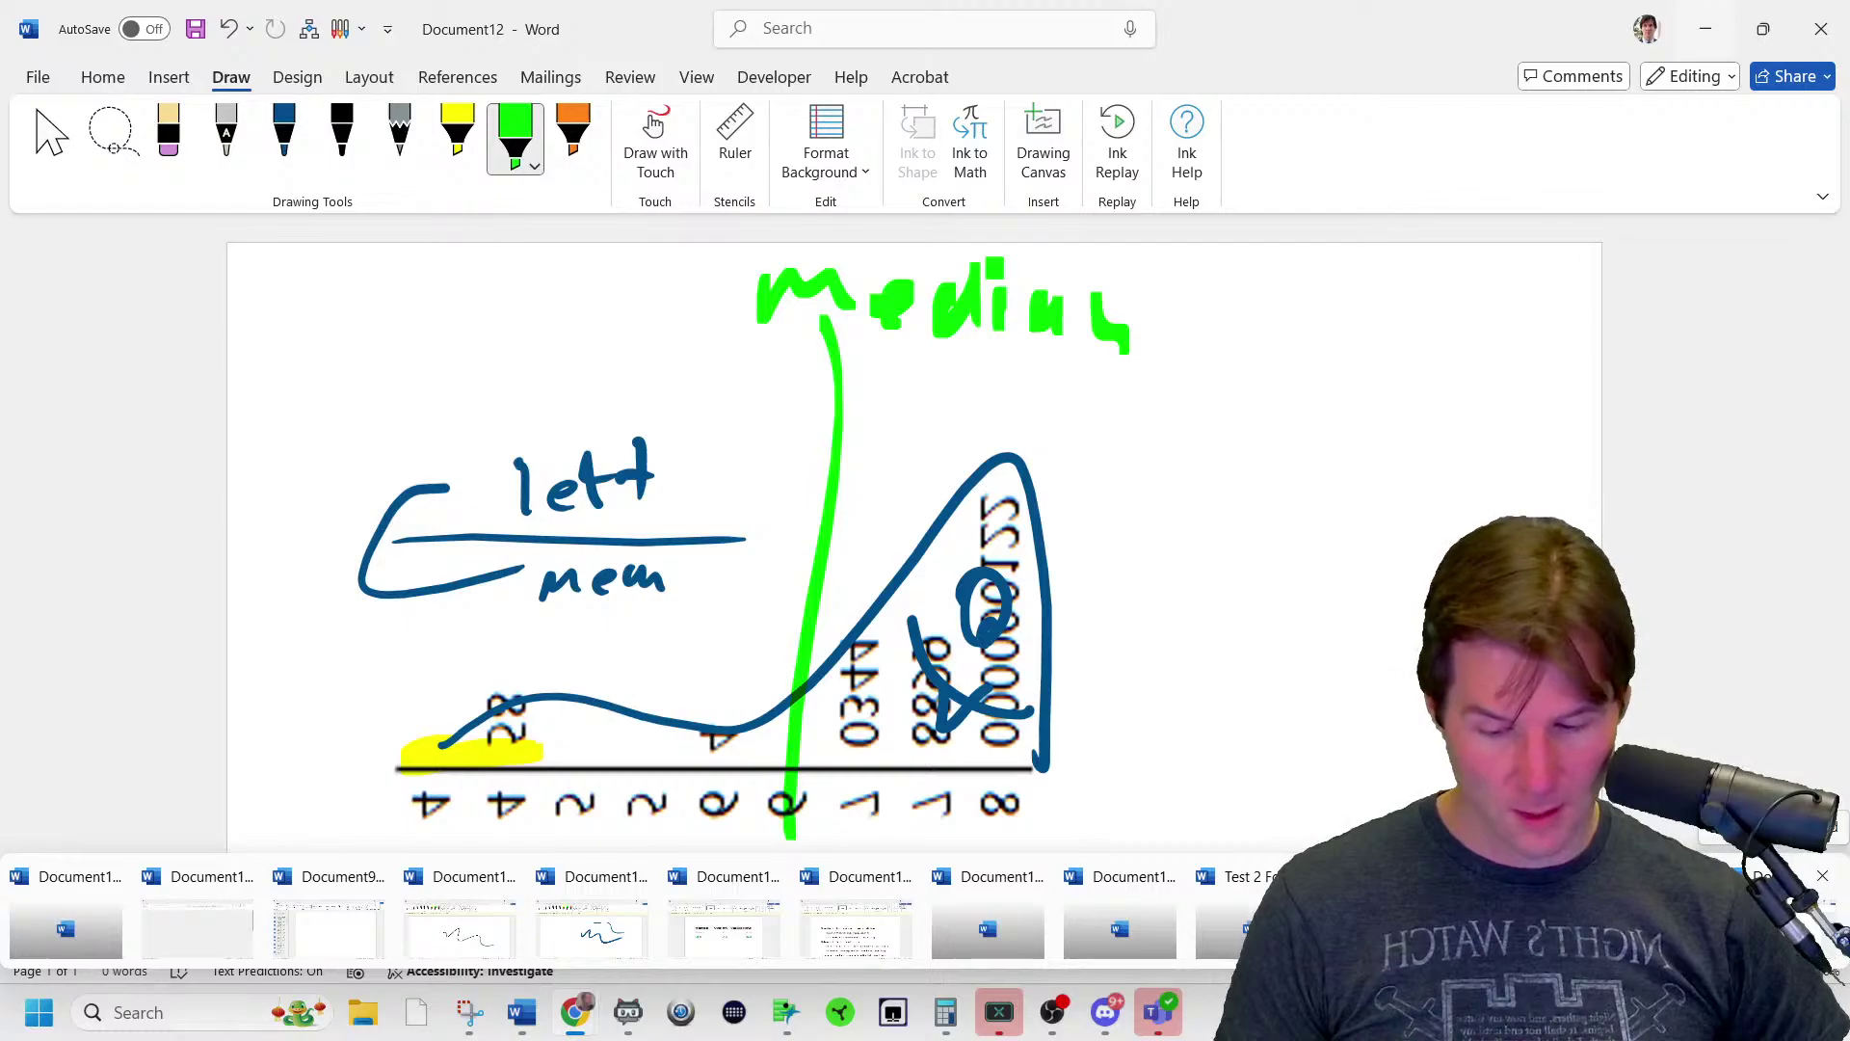
- Check the Question 22 answers, dismiss the feedback, and try option B for part b
{"action": "left_click", "coordinate": [1783, 925]}
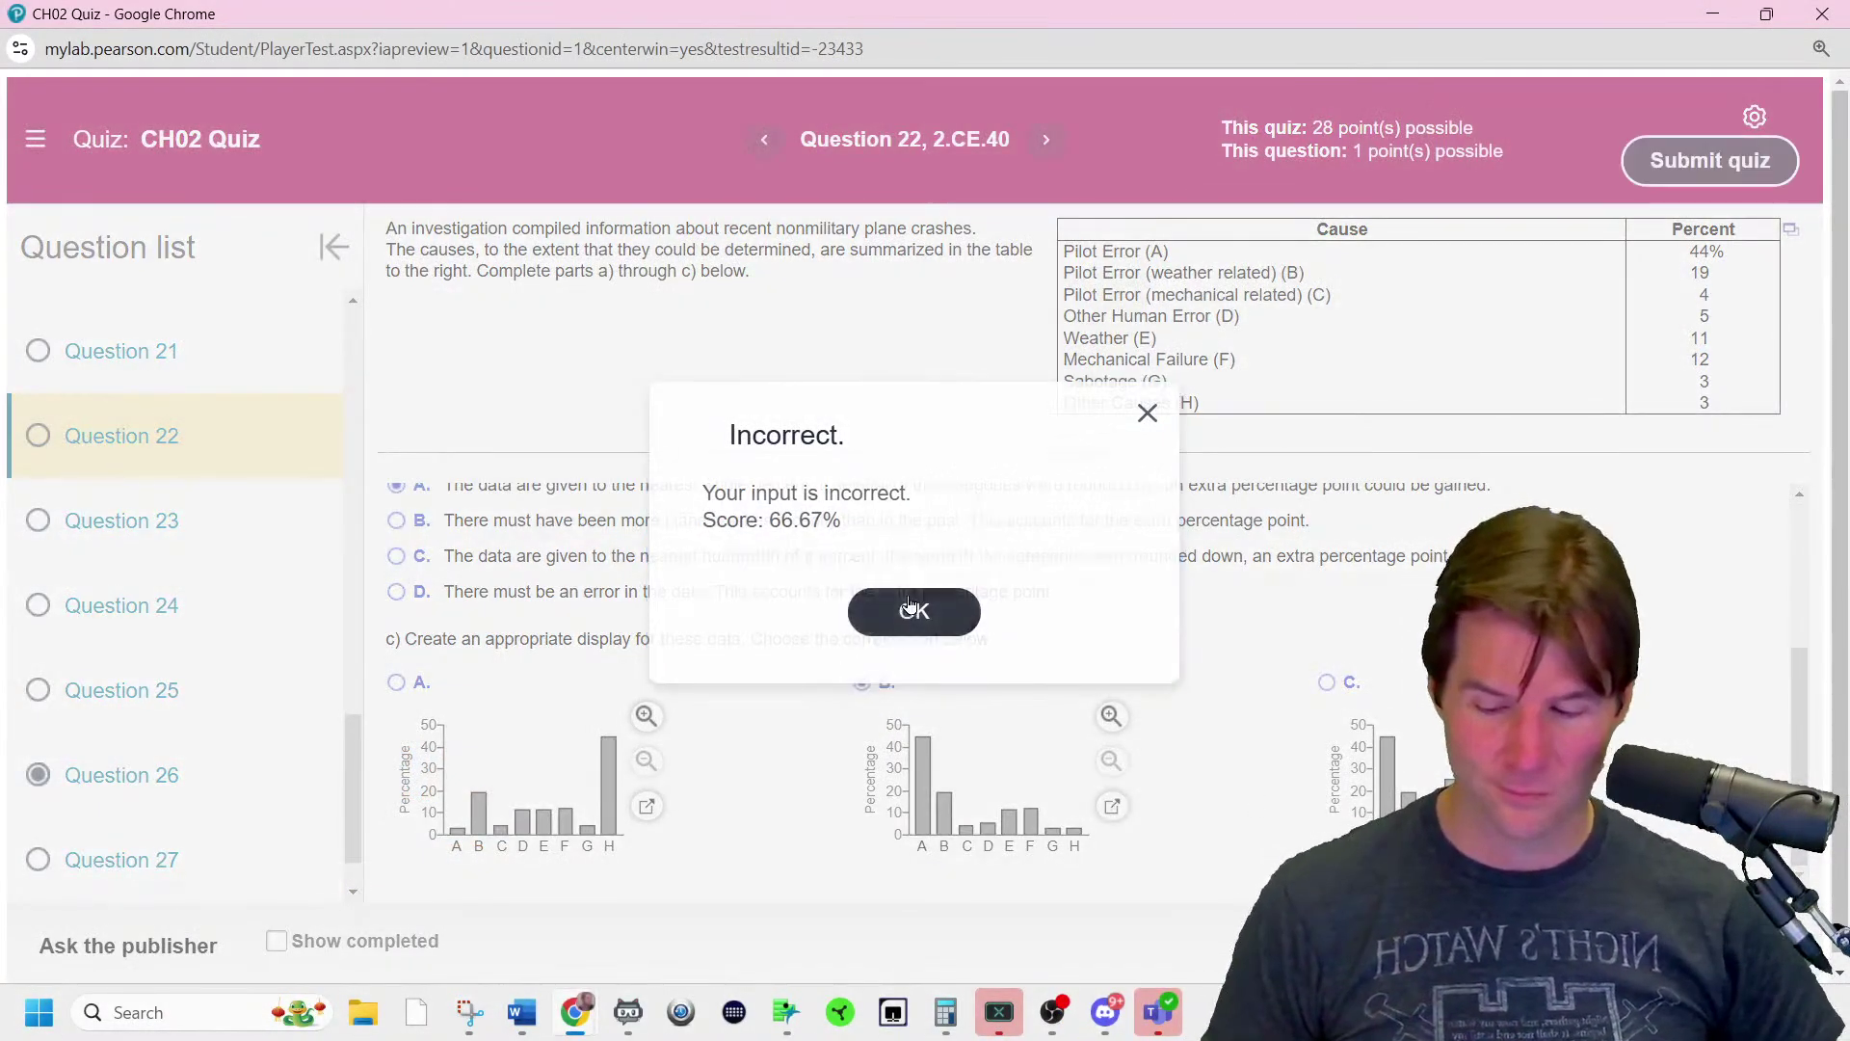
{"action": "left_click", "coordinate": [914, 613]}
{"action": "scroll", "coordinate": [920, 621], "scroll_direction": "up", "scroll_amount": 1}
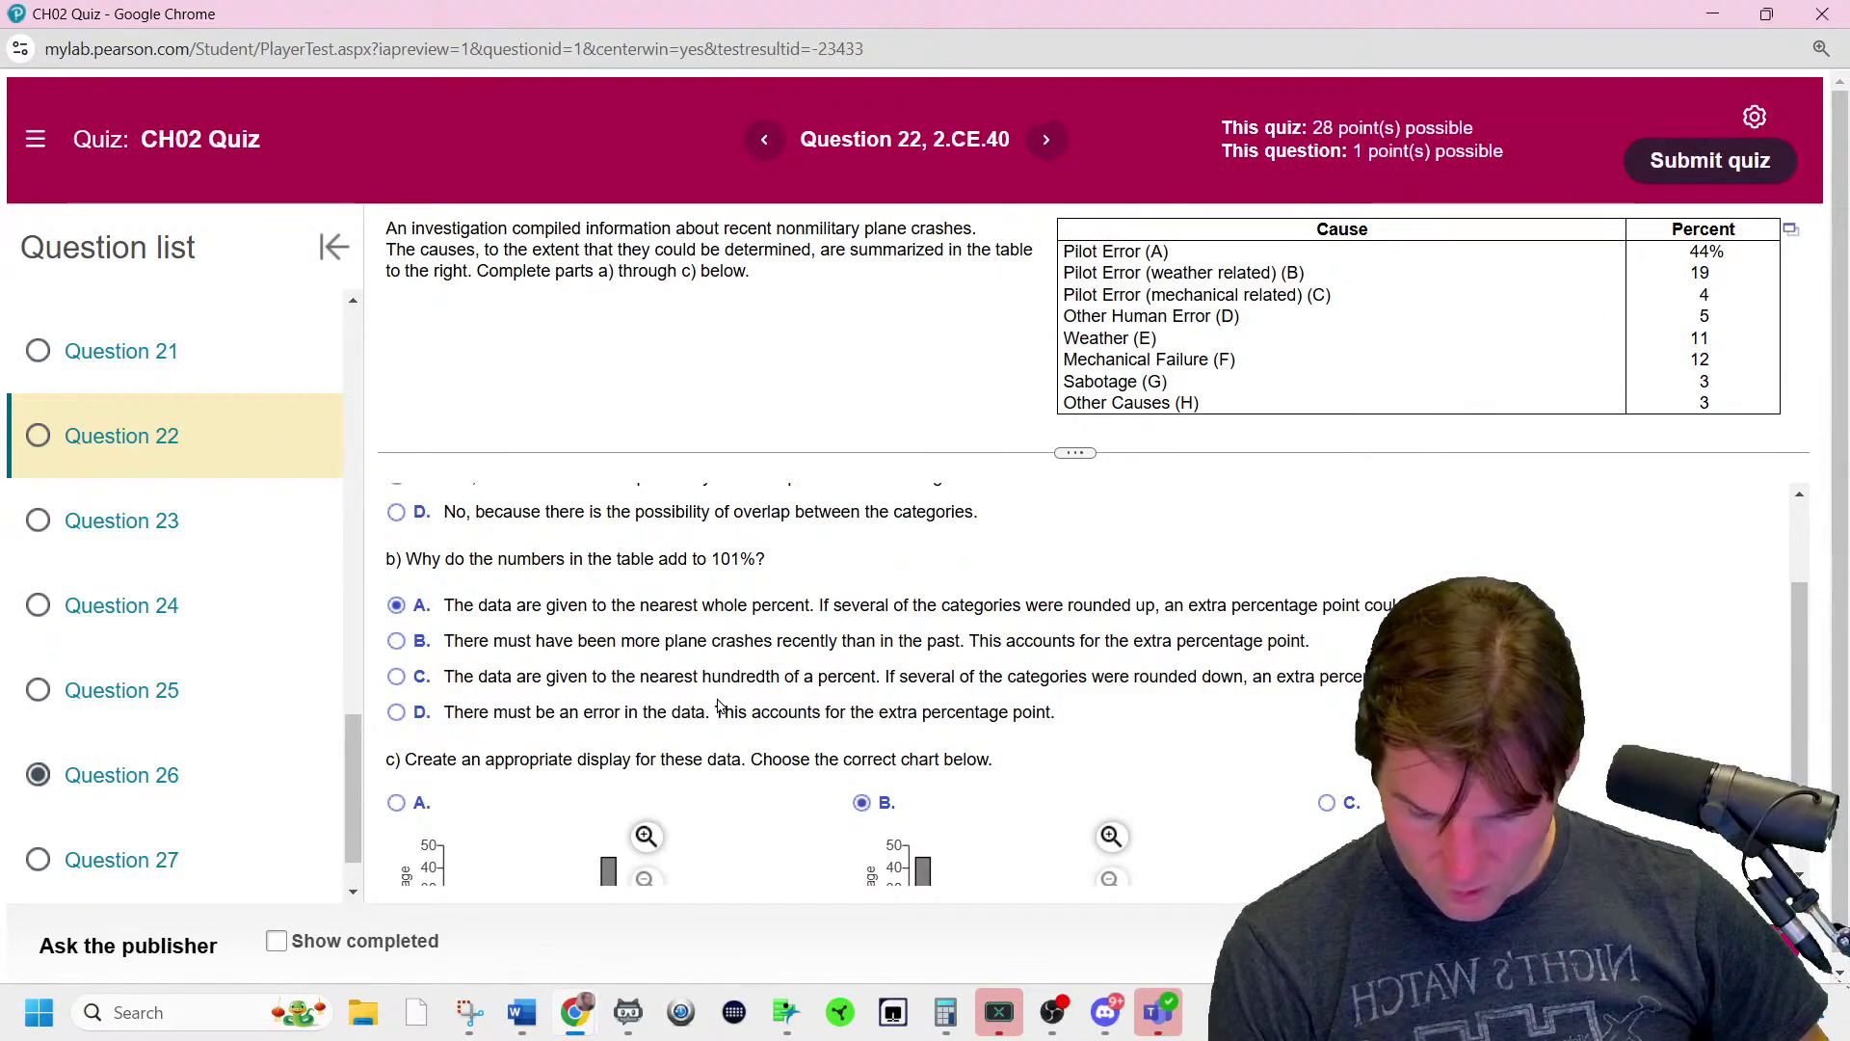
{"action": "left_click", "coordinate": [681, 649]}
{"action": "key", "text": "Return"}
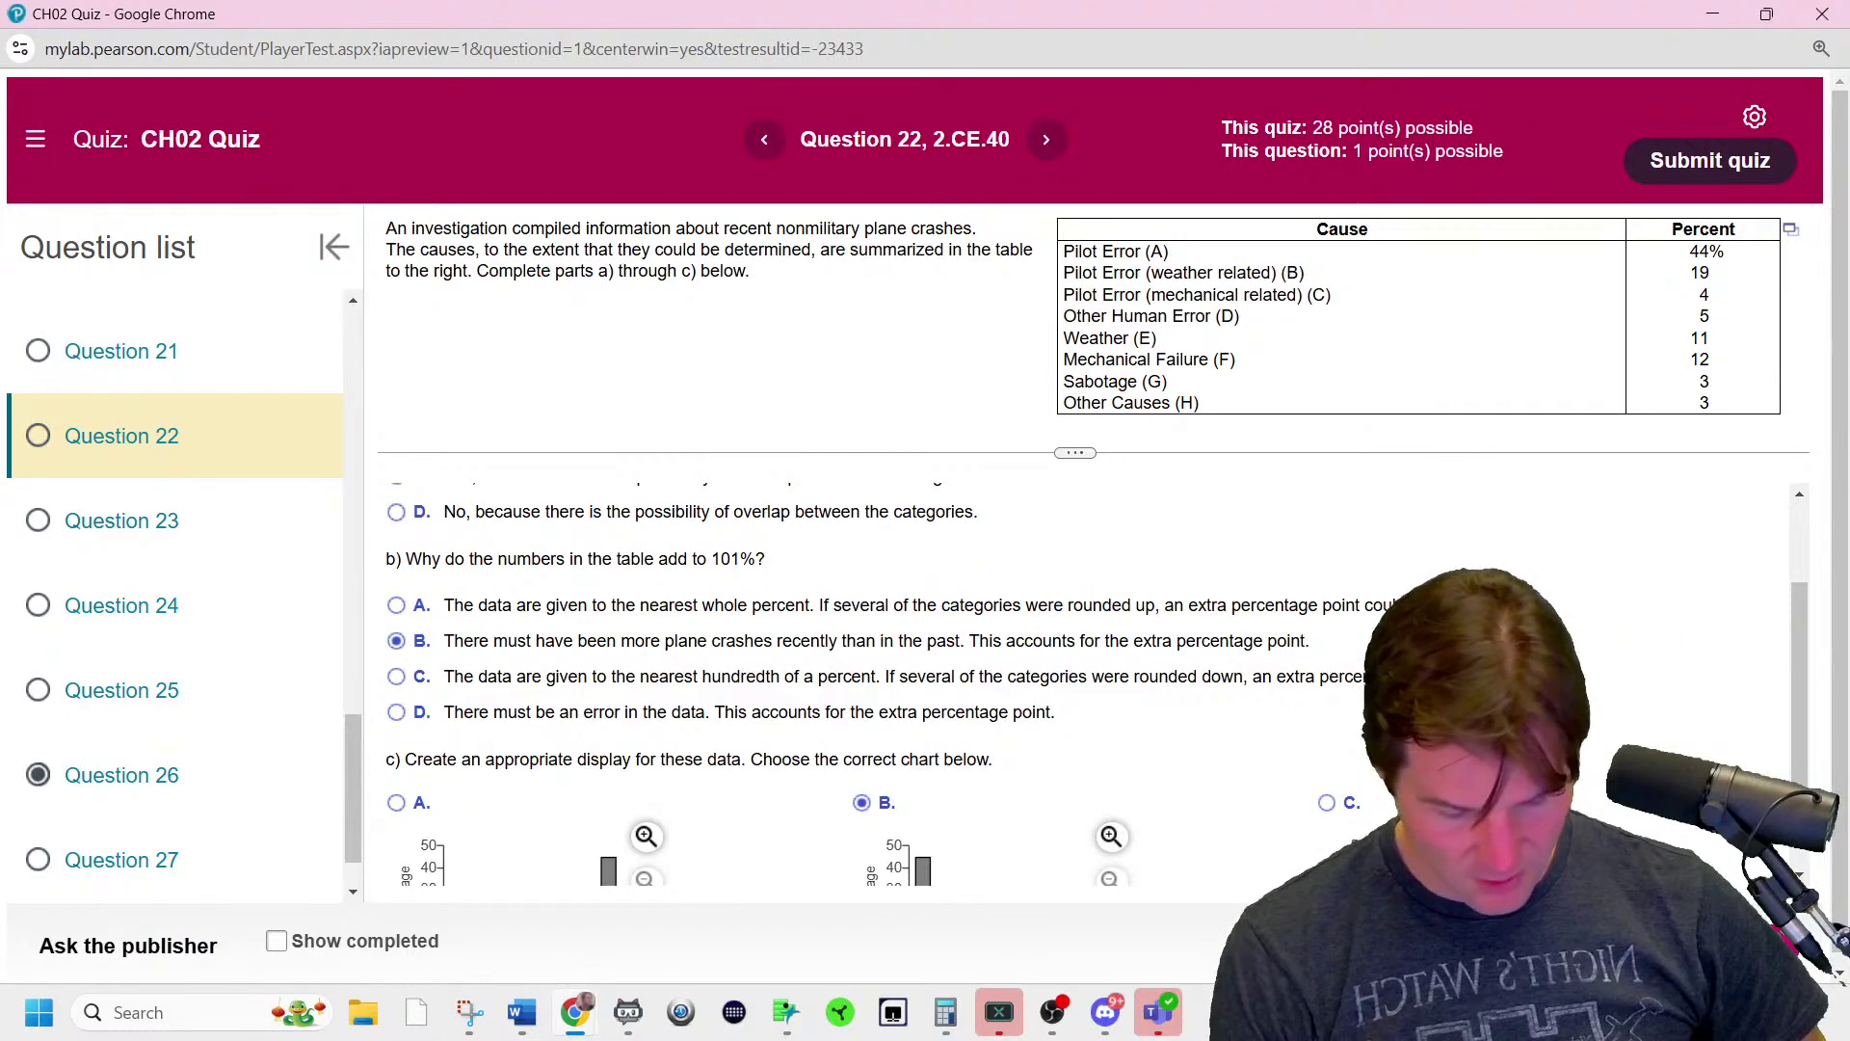
{"action": "key", "text": "Return"}
- Restore option A in part b and change part a to option C, "Yes, because there is no possibility for overlap between the categories."
{"action": "left_click", "coordinate": [715, 601]}
{"action": "scroll", "coordinate": [877, 656], "scroll_direction": "up", "scroll_amount": 2}
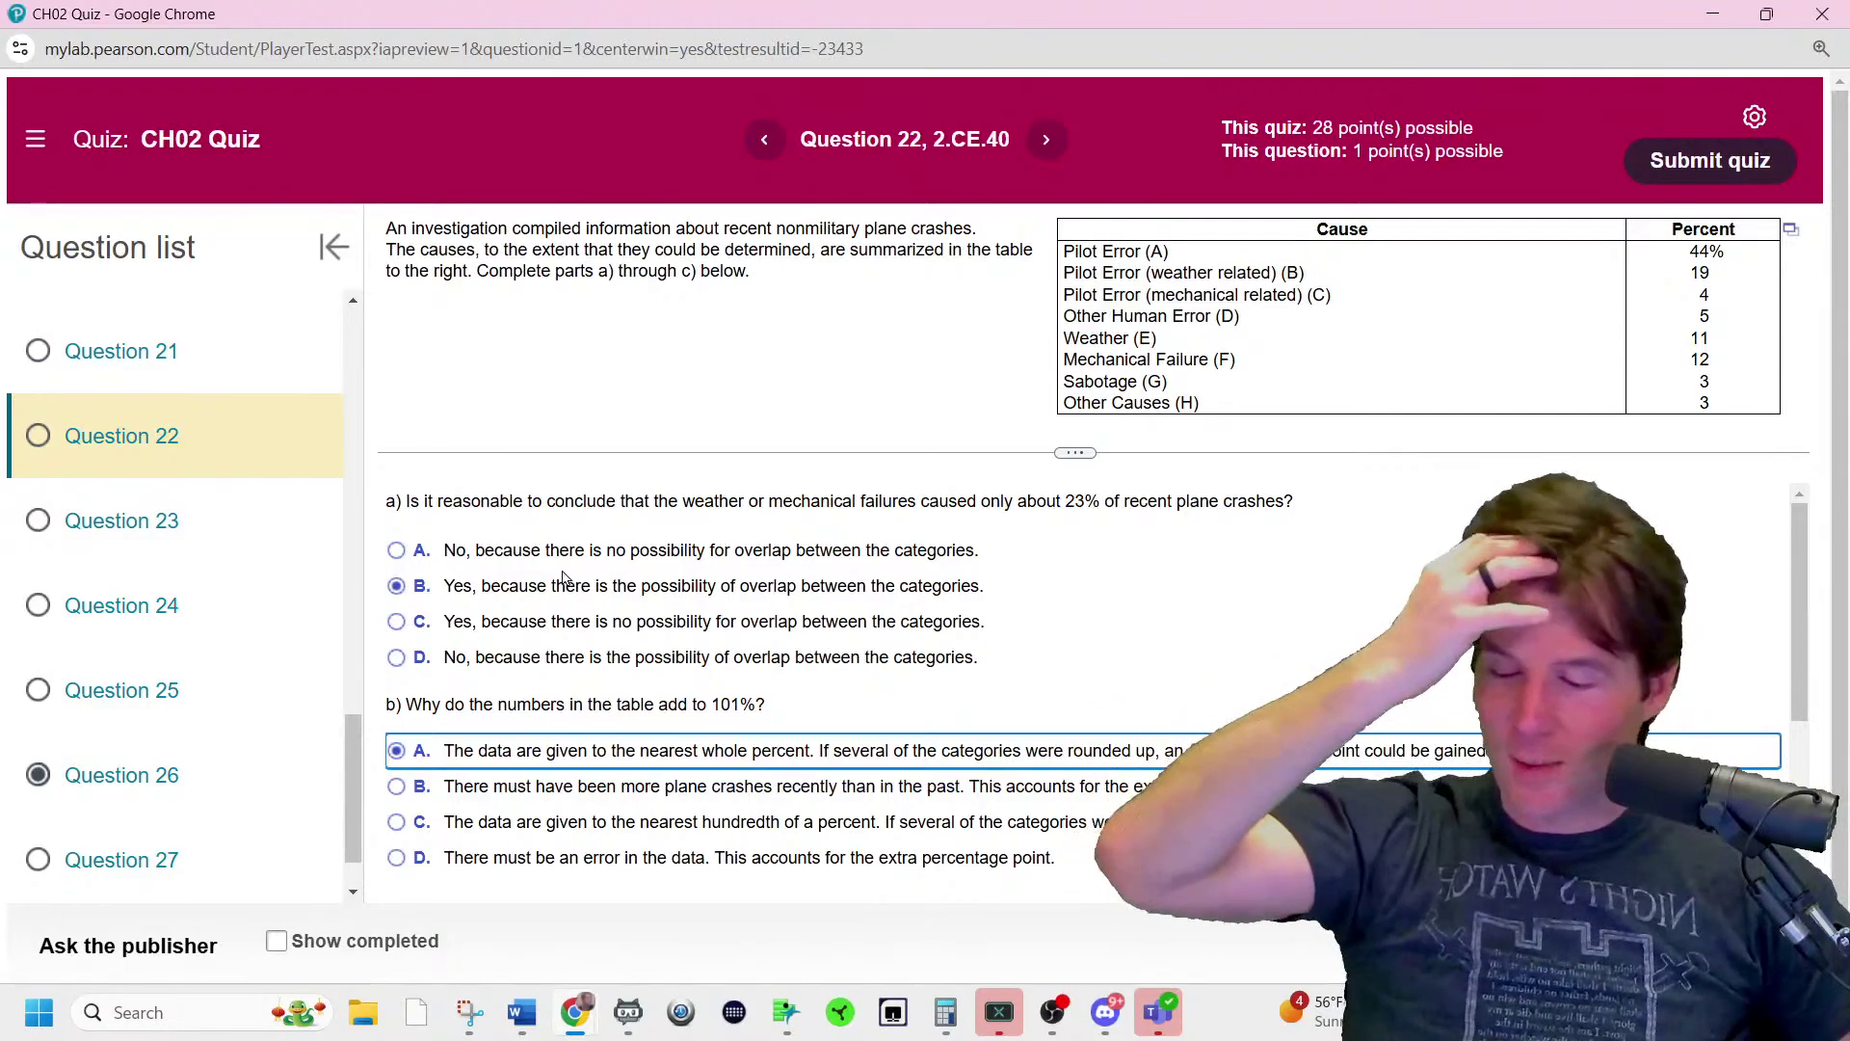
{"action": "left_click", "coordinate": [564, 622]}
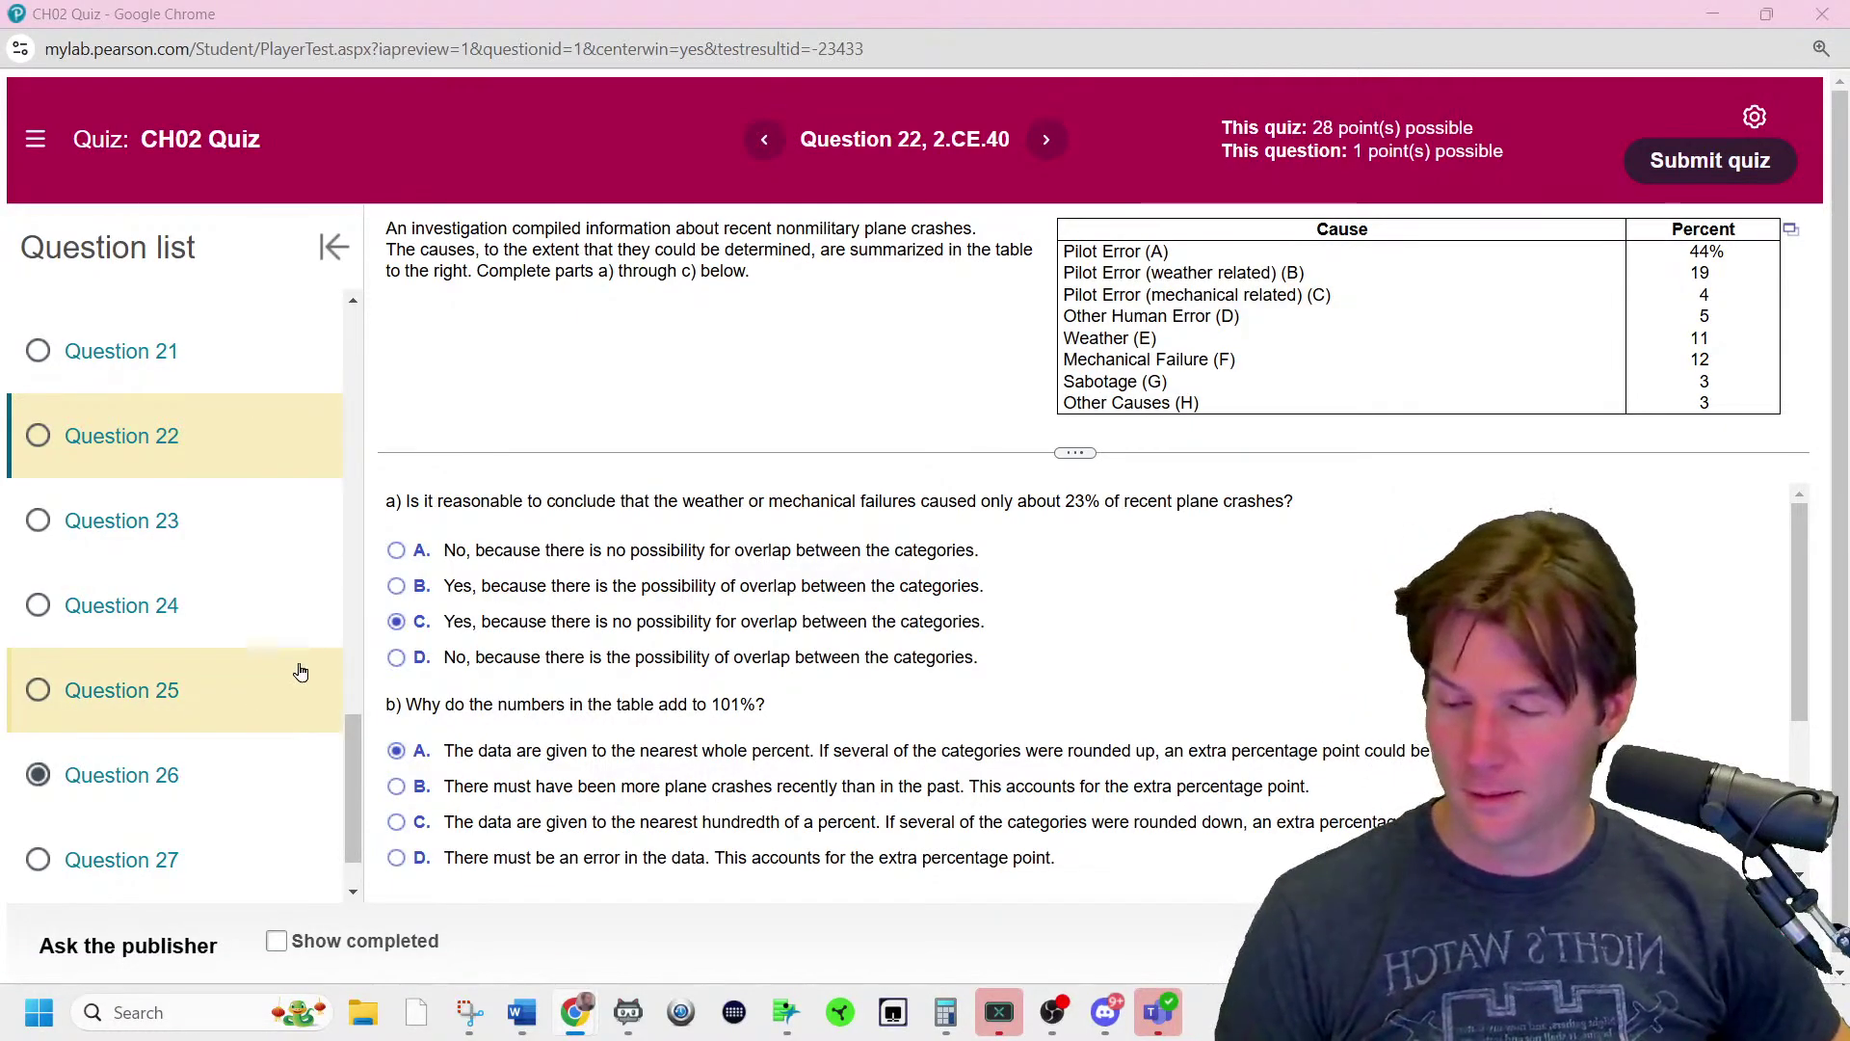
- Glance at Questions 21 and 19, open Question 17 on tornado deaths, and return to the quiz window from Excel
{"action": "scroll", "coordinate": [164, 507], "scroll_direction": "up", "scroll_amount": 1}
{"action": "left_click", "coordinate": [164, 501]}
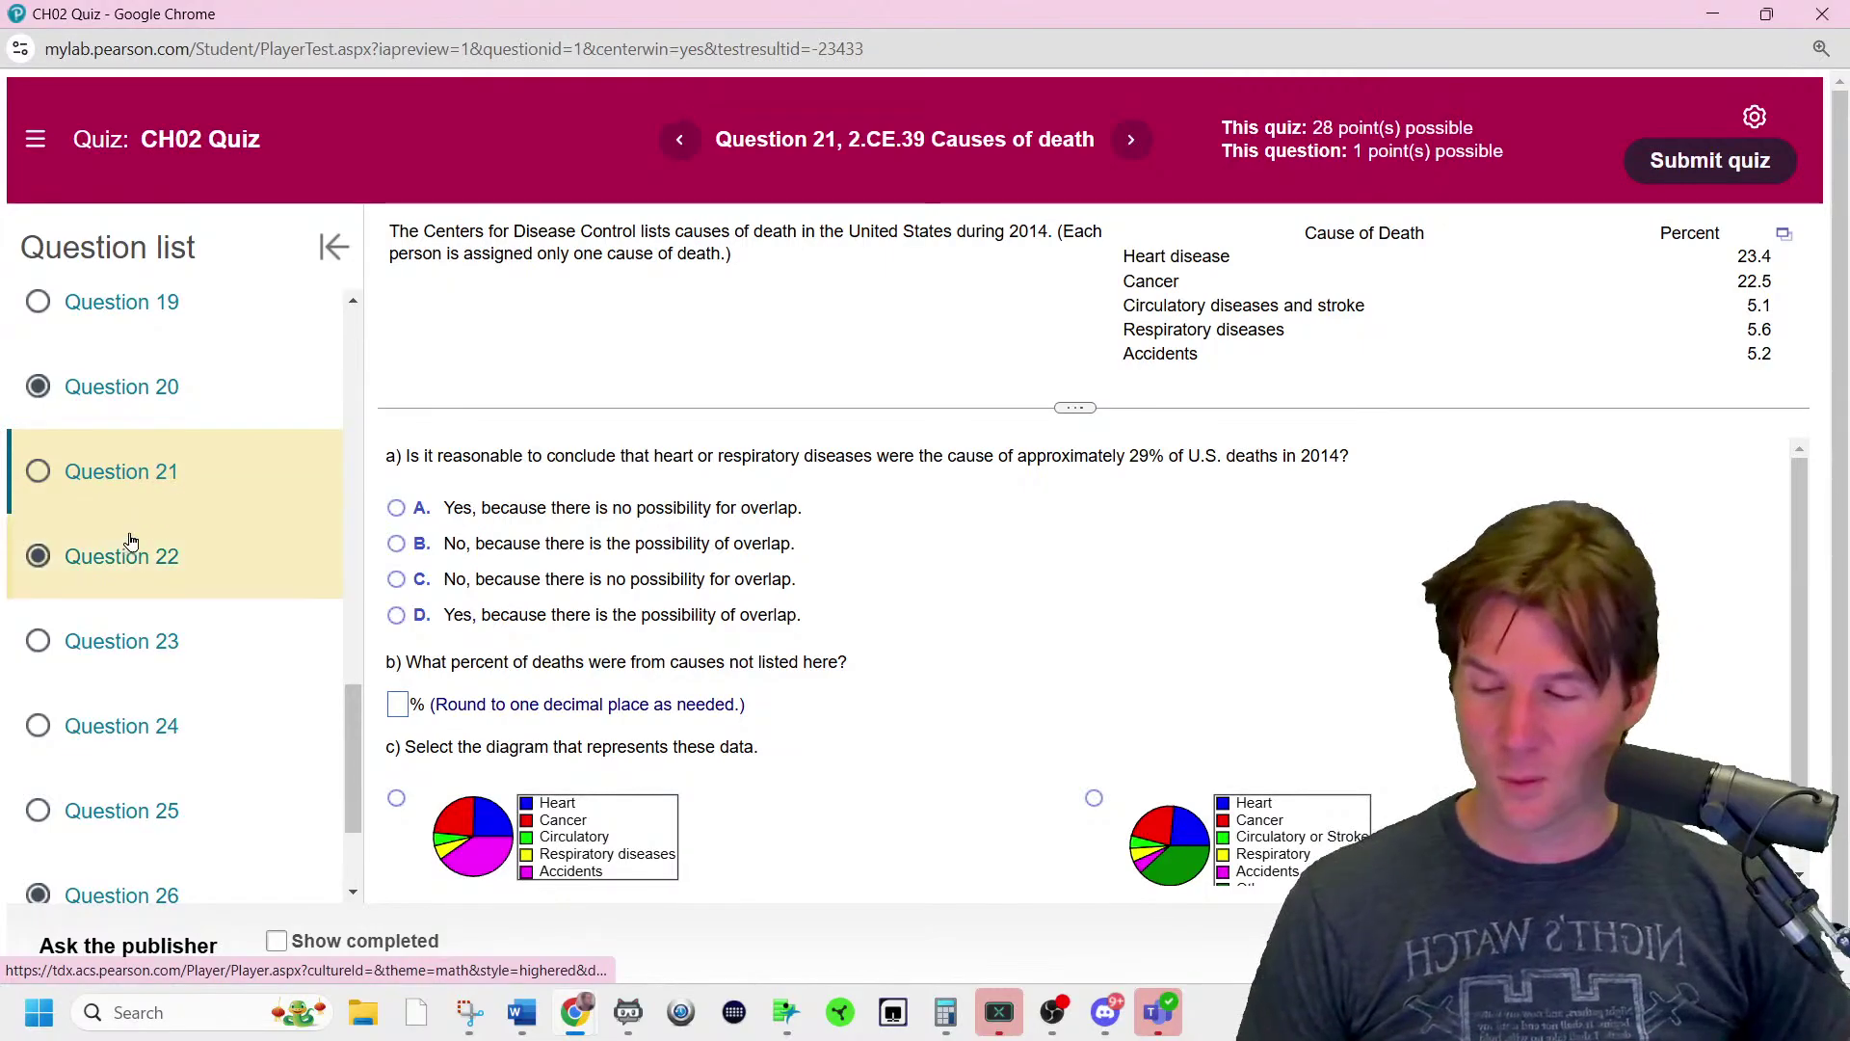
{"action": "scroll", "coordinate": [127, 543], "scroll_direction": "up", "scroll_amount": 1}
{"action": "left_click", "coordinate": [225, 429]}
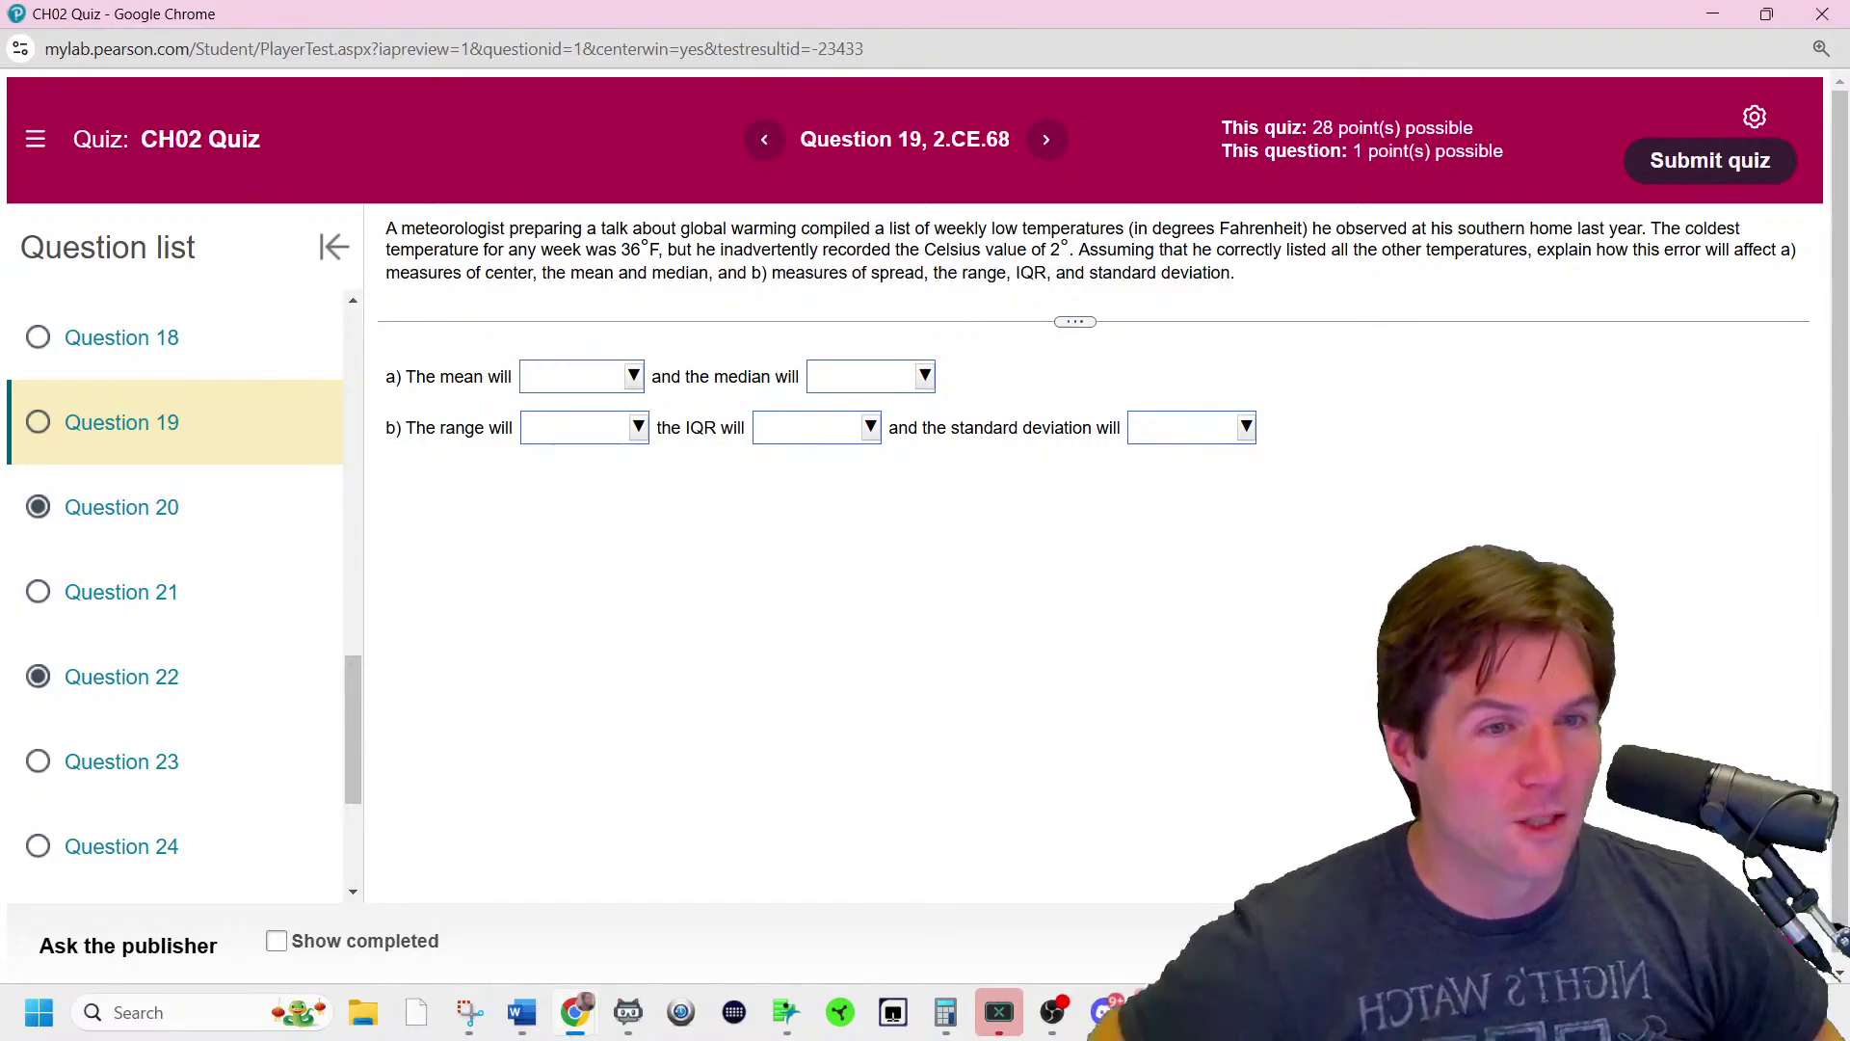
{"action": "scroll", "coordinate": [241, 629], "scroll_direction": "up", "scroll_amount": 4}
{"action": "left_click", "coordinate": [222, 631]}
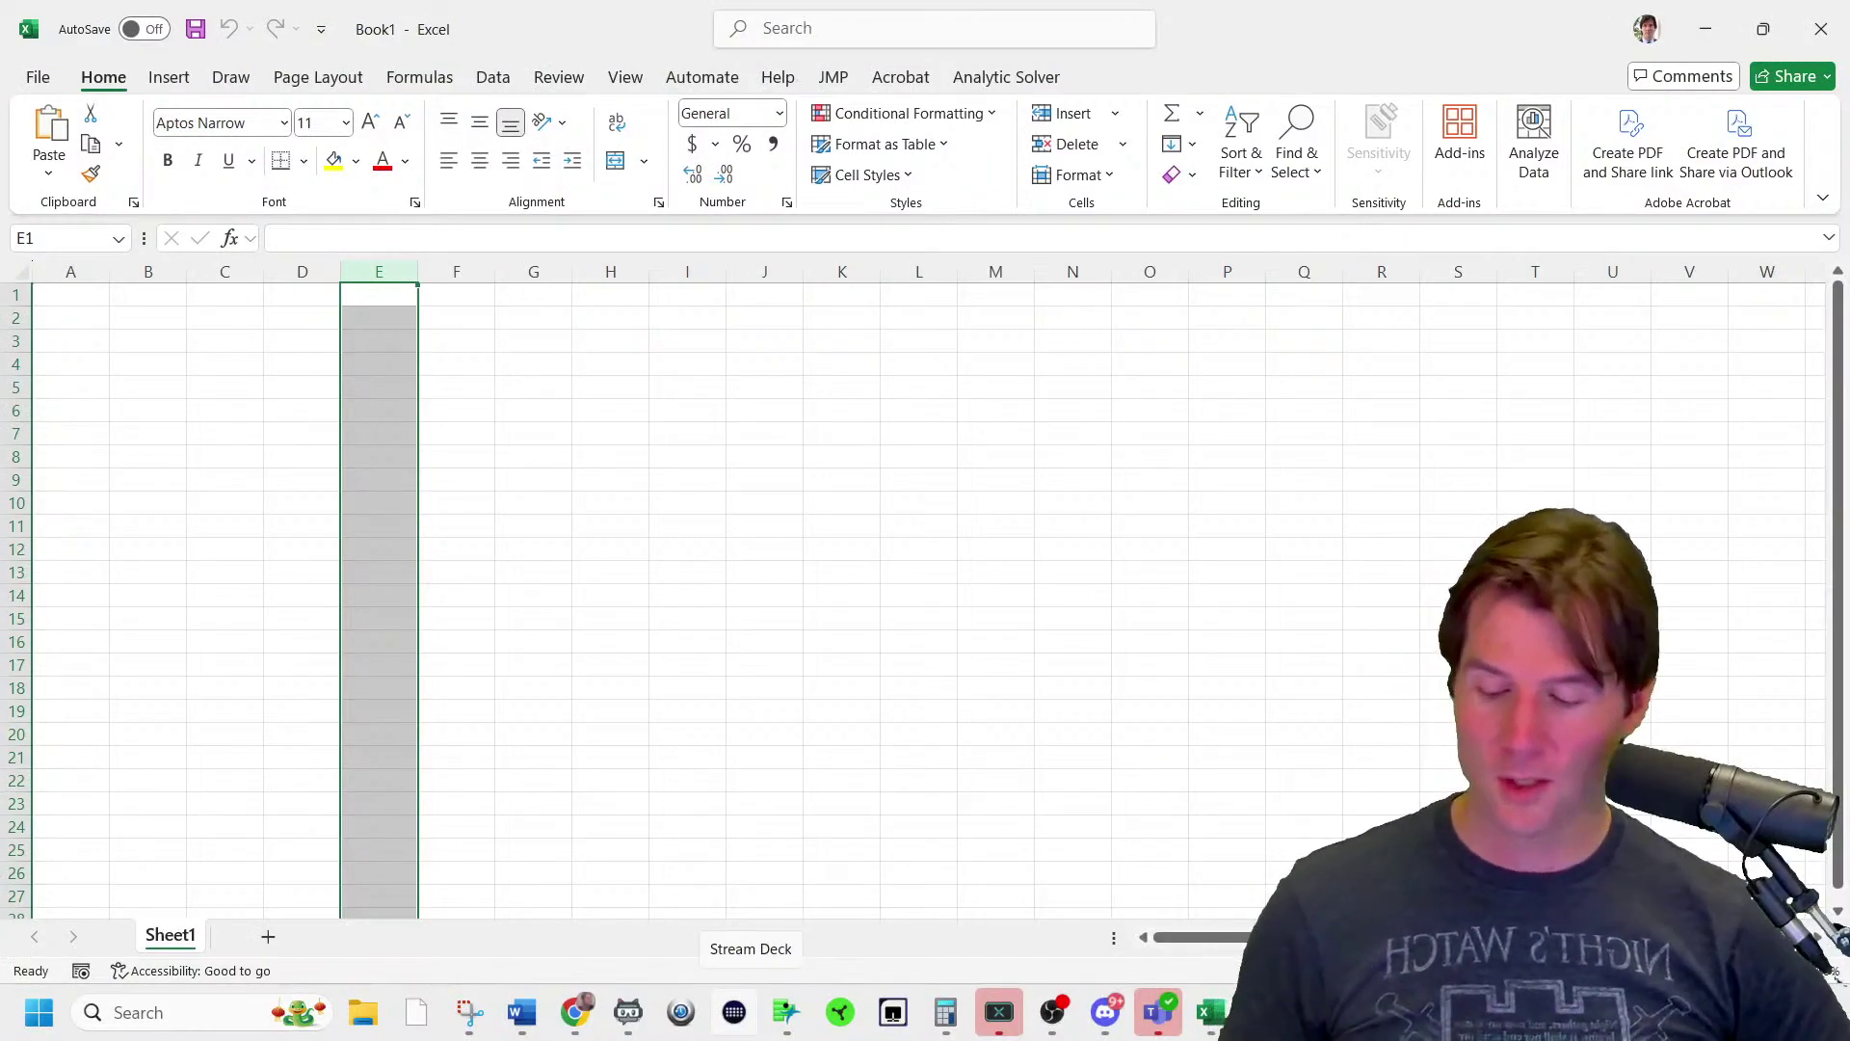
{"action": "mouse_move", "coordinate": [574, 1012]}
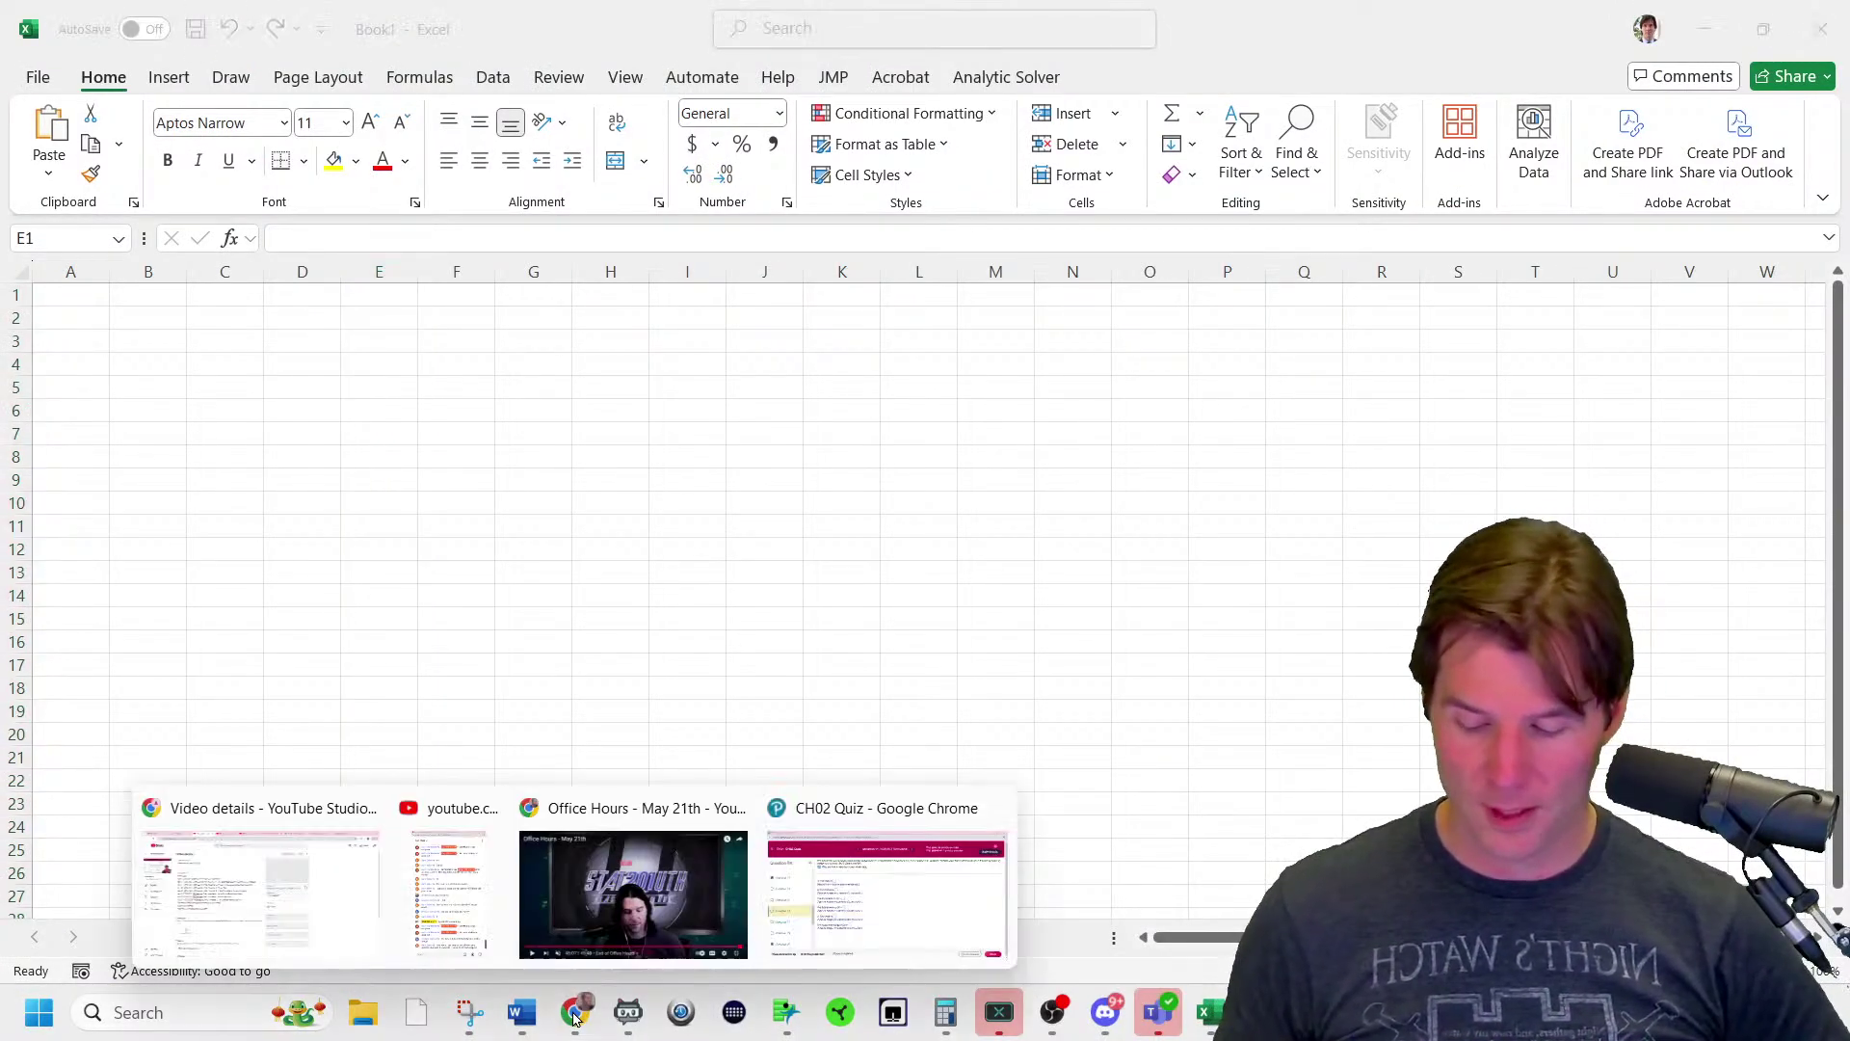
{"action": "left_click", "coordinate": [810, 923]}
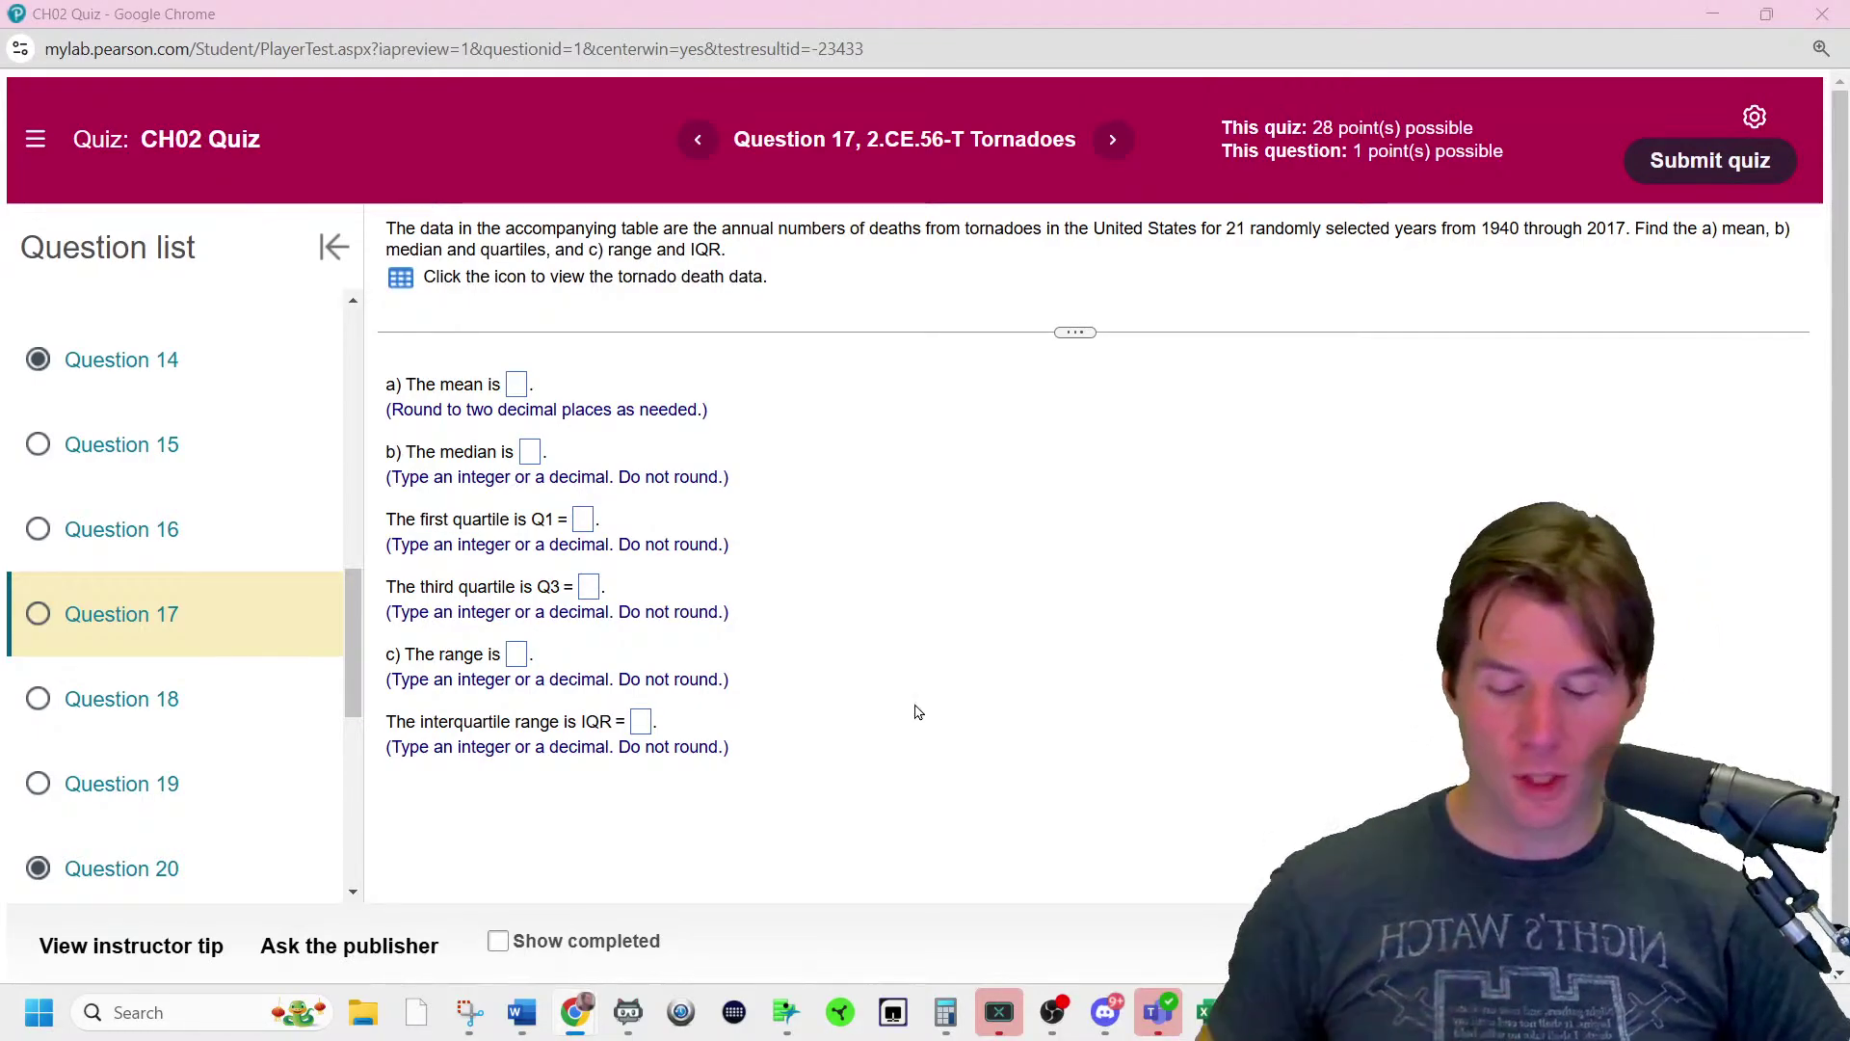
- Switch to JMP and create a new empty data table
{"action": "mouse_move", "coordinate": [779, 1017]}
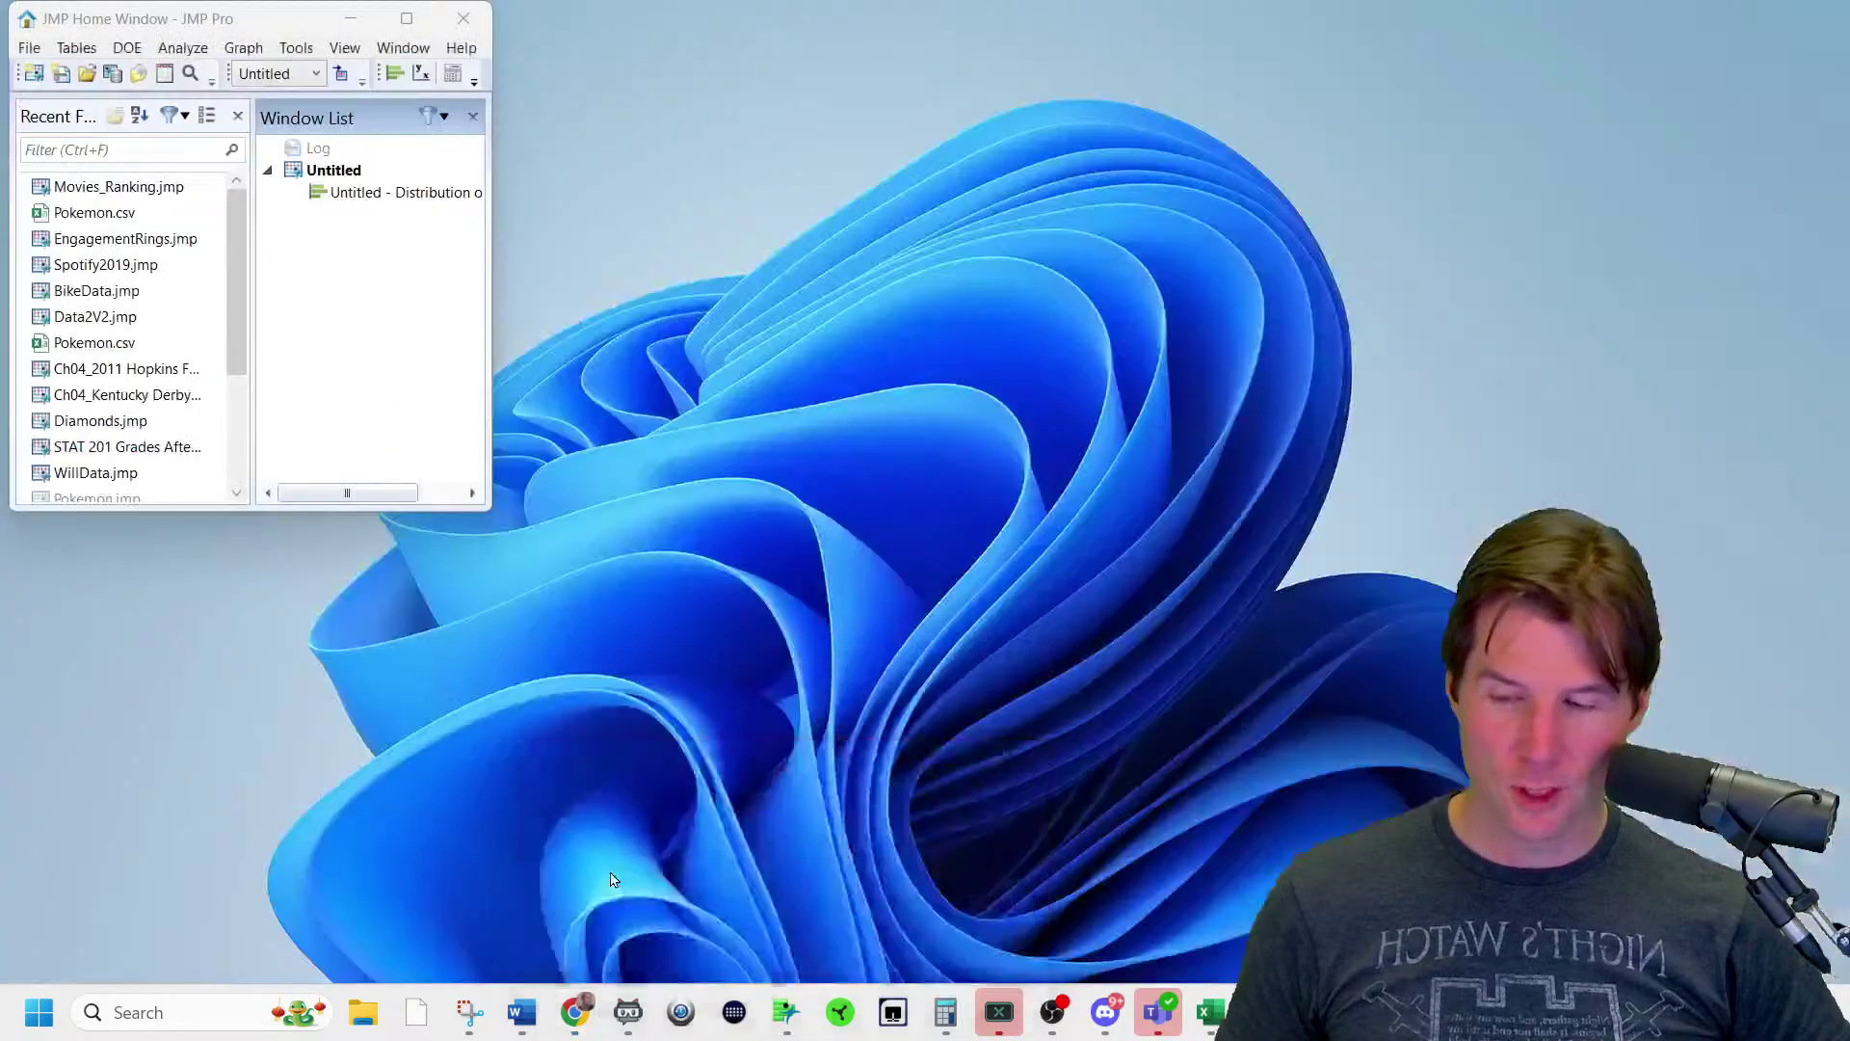
{"action": "left_click", "coordinate": [609, 877]}
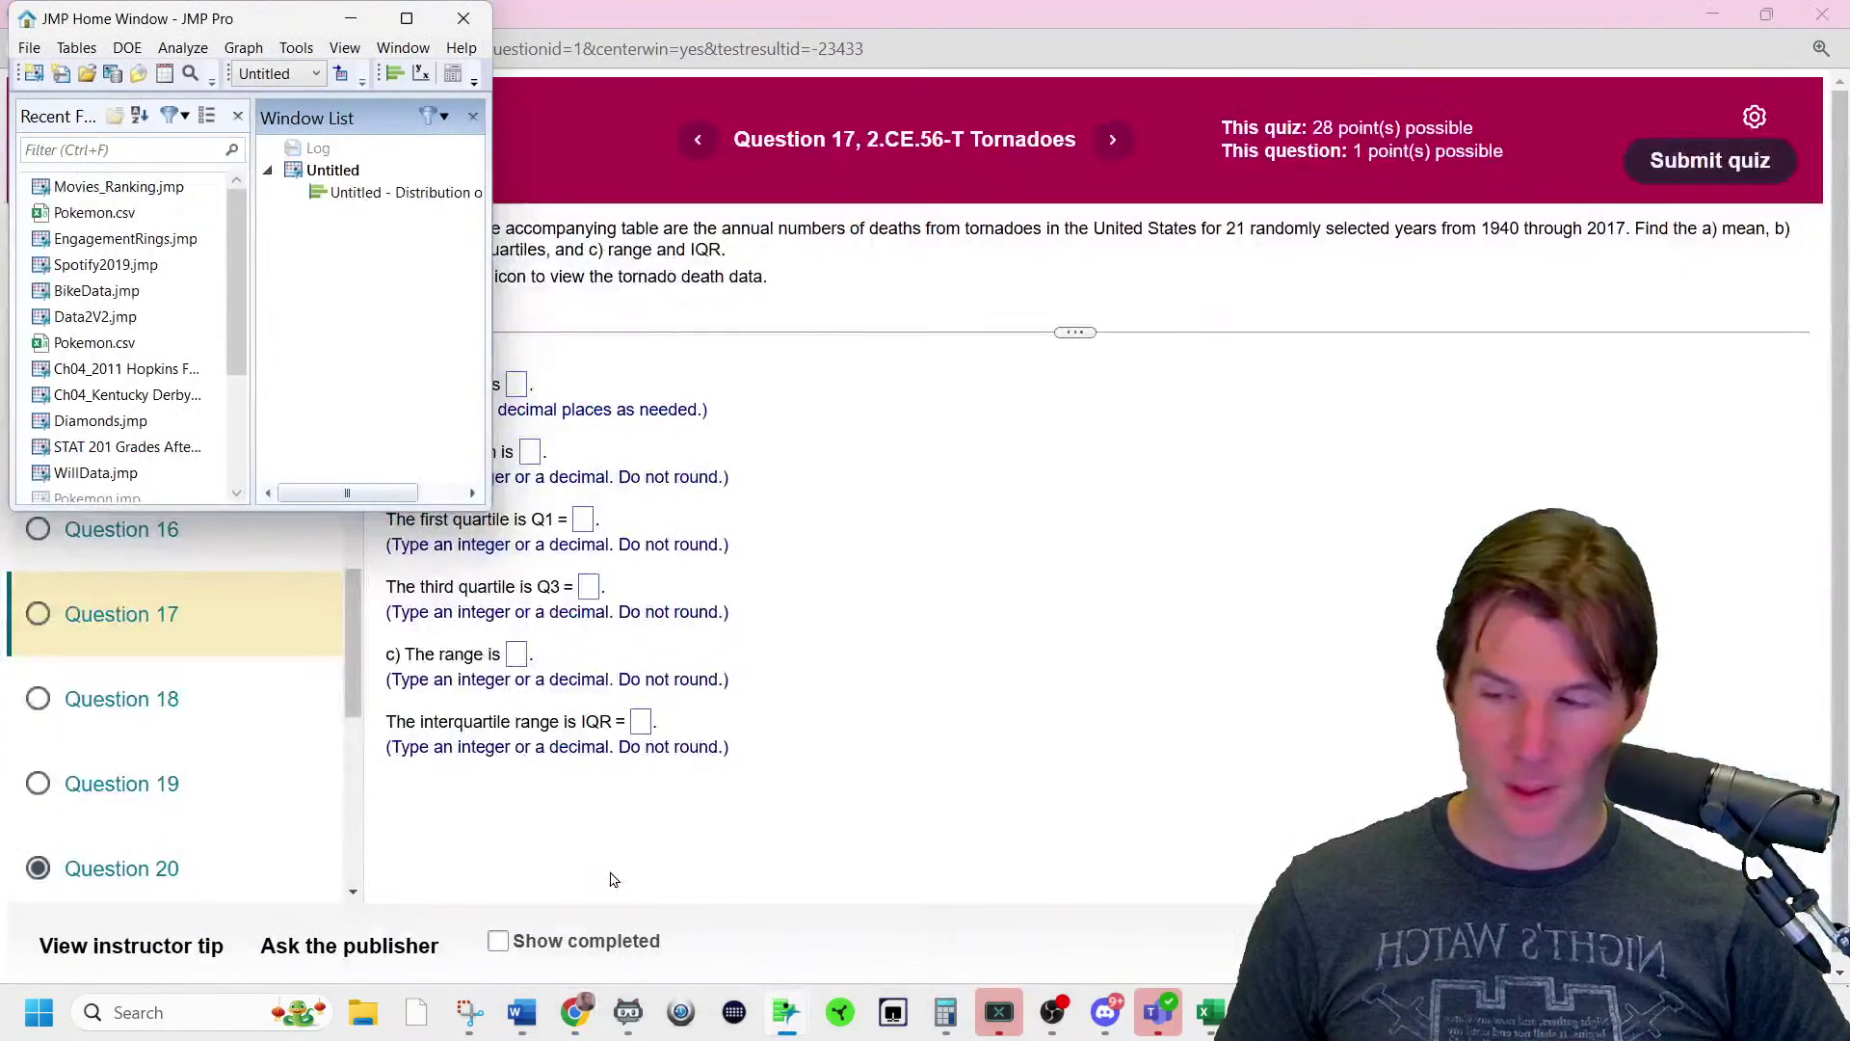
{"action": "left_click", "coordinate": [29, 49]}
{"action": "mouse_move", "coordinate": [94, 82]}
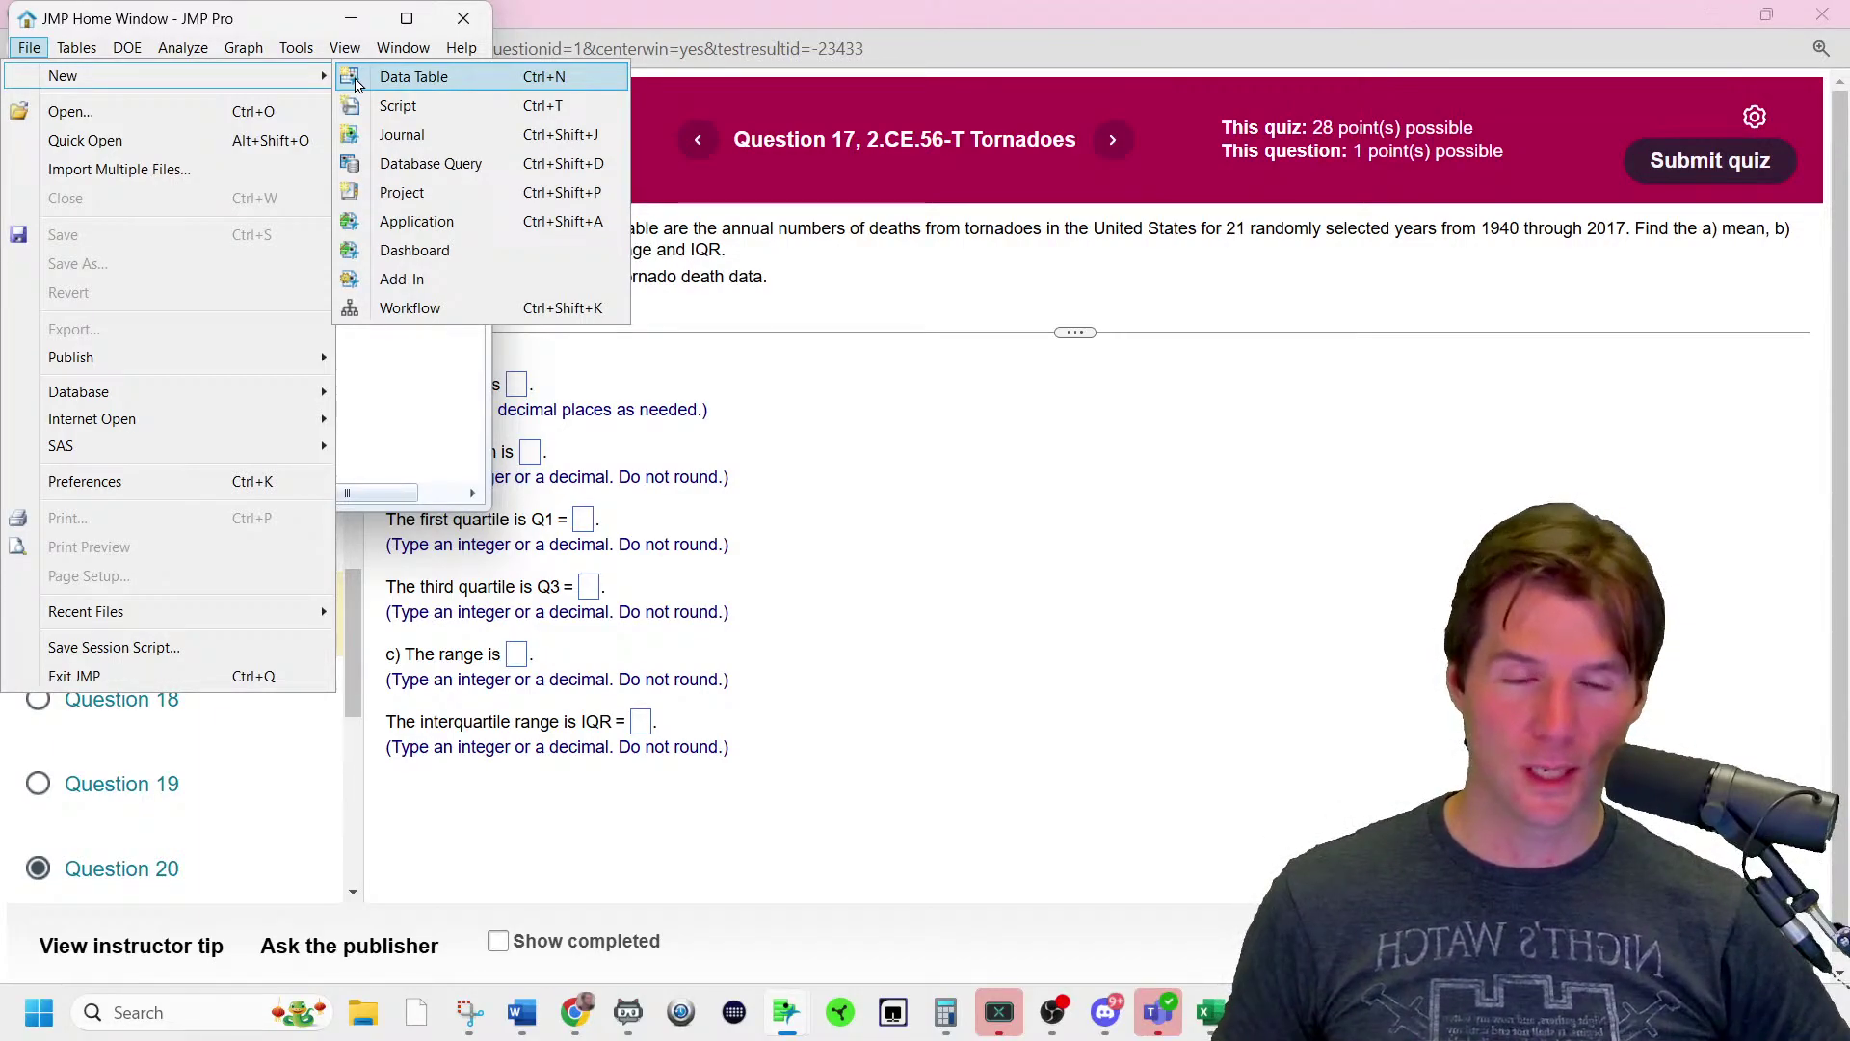
{"action": "left_click", "coordinate": [356, 84]}
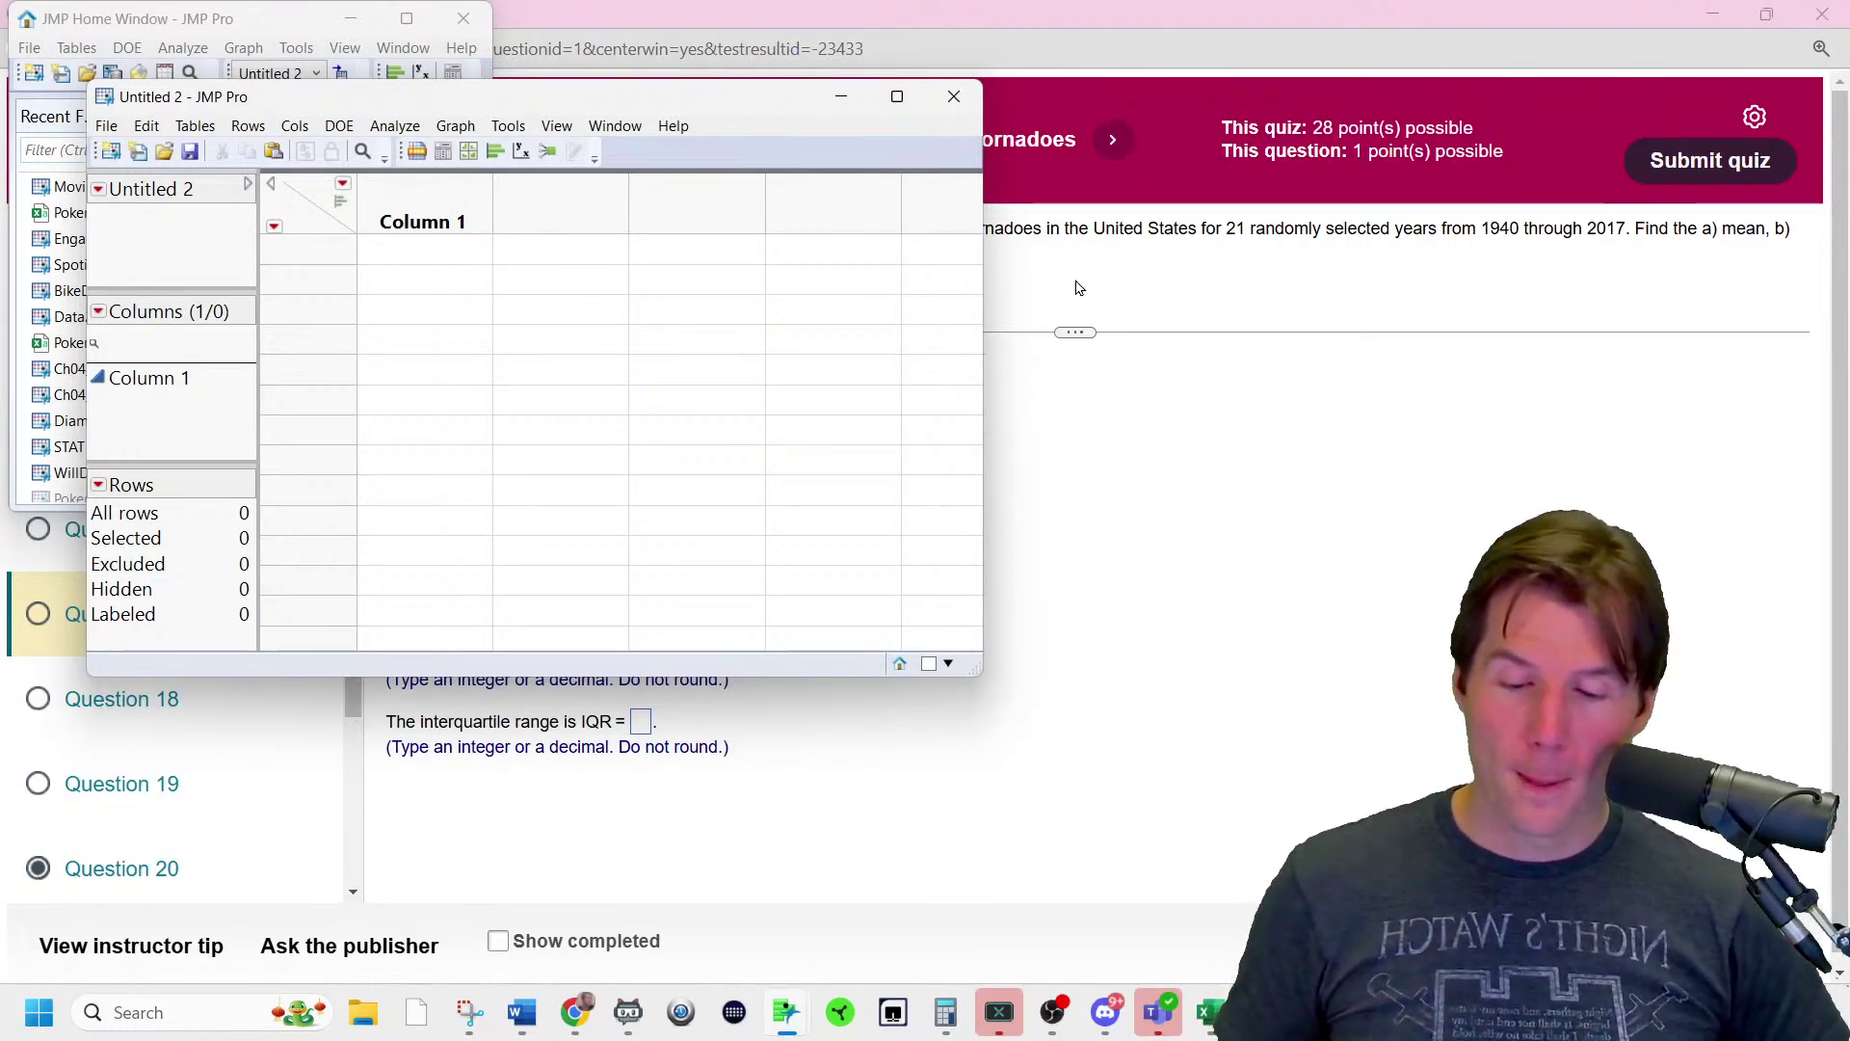
- Return to the quiz, open Question 17's tornado death data, and copy the values to the clipboard with the Tab delimiter
{"action": "left_click", "coordinate": [1078, 284]}
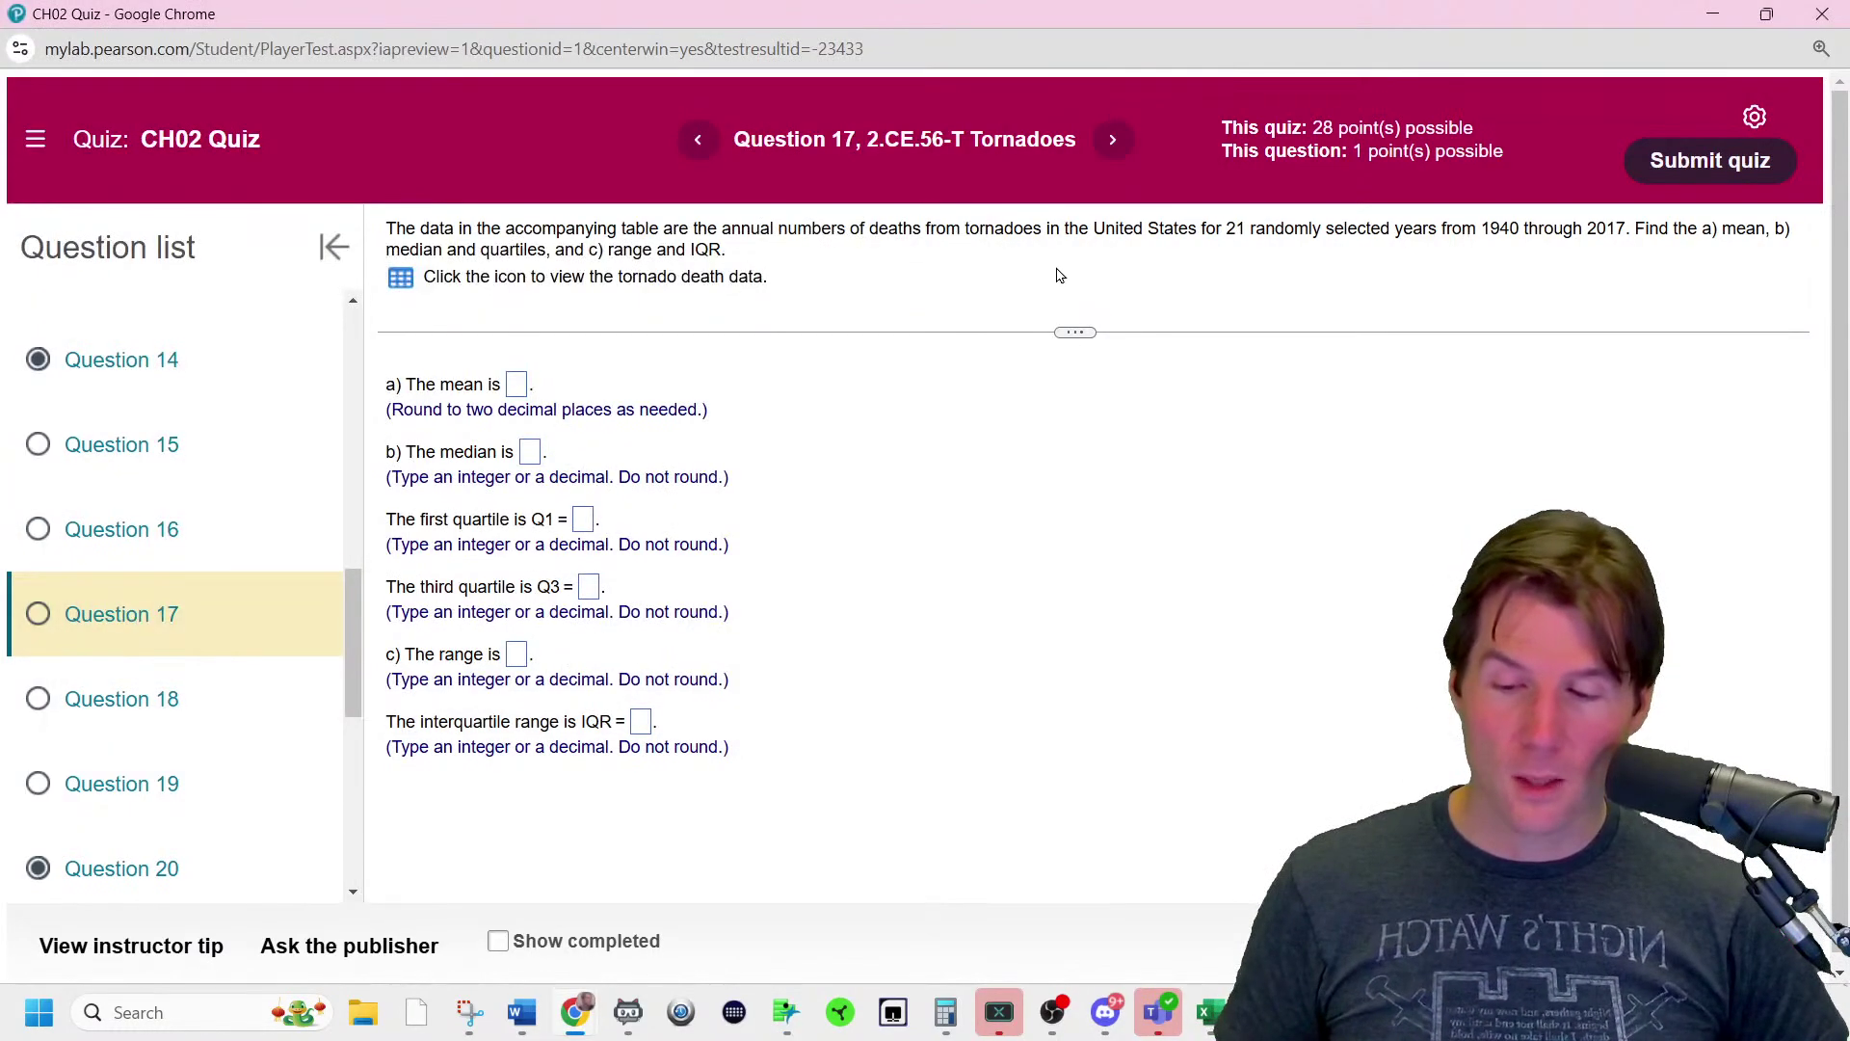
{"action": "left_click", "coordinate": [399, 282]}
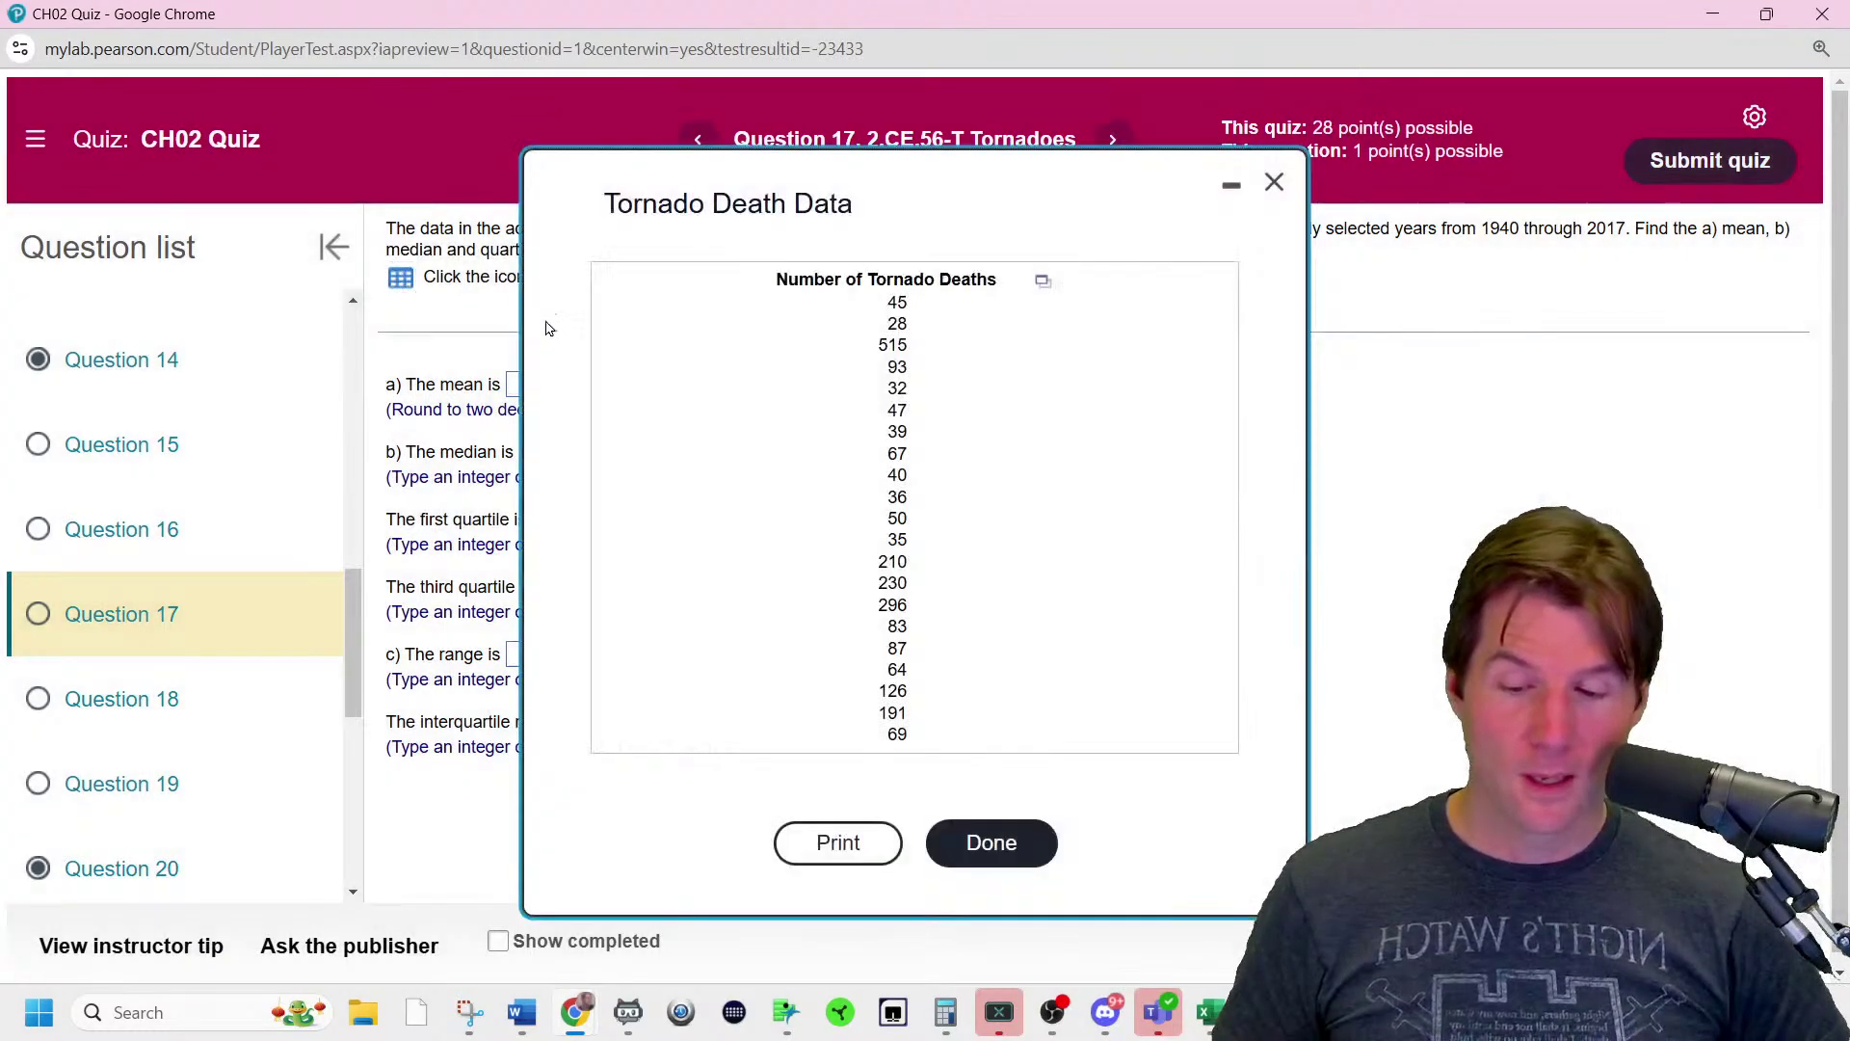
{"action": "left_click", "coordinate": [1044, 284]}
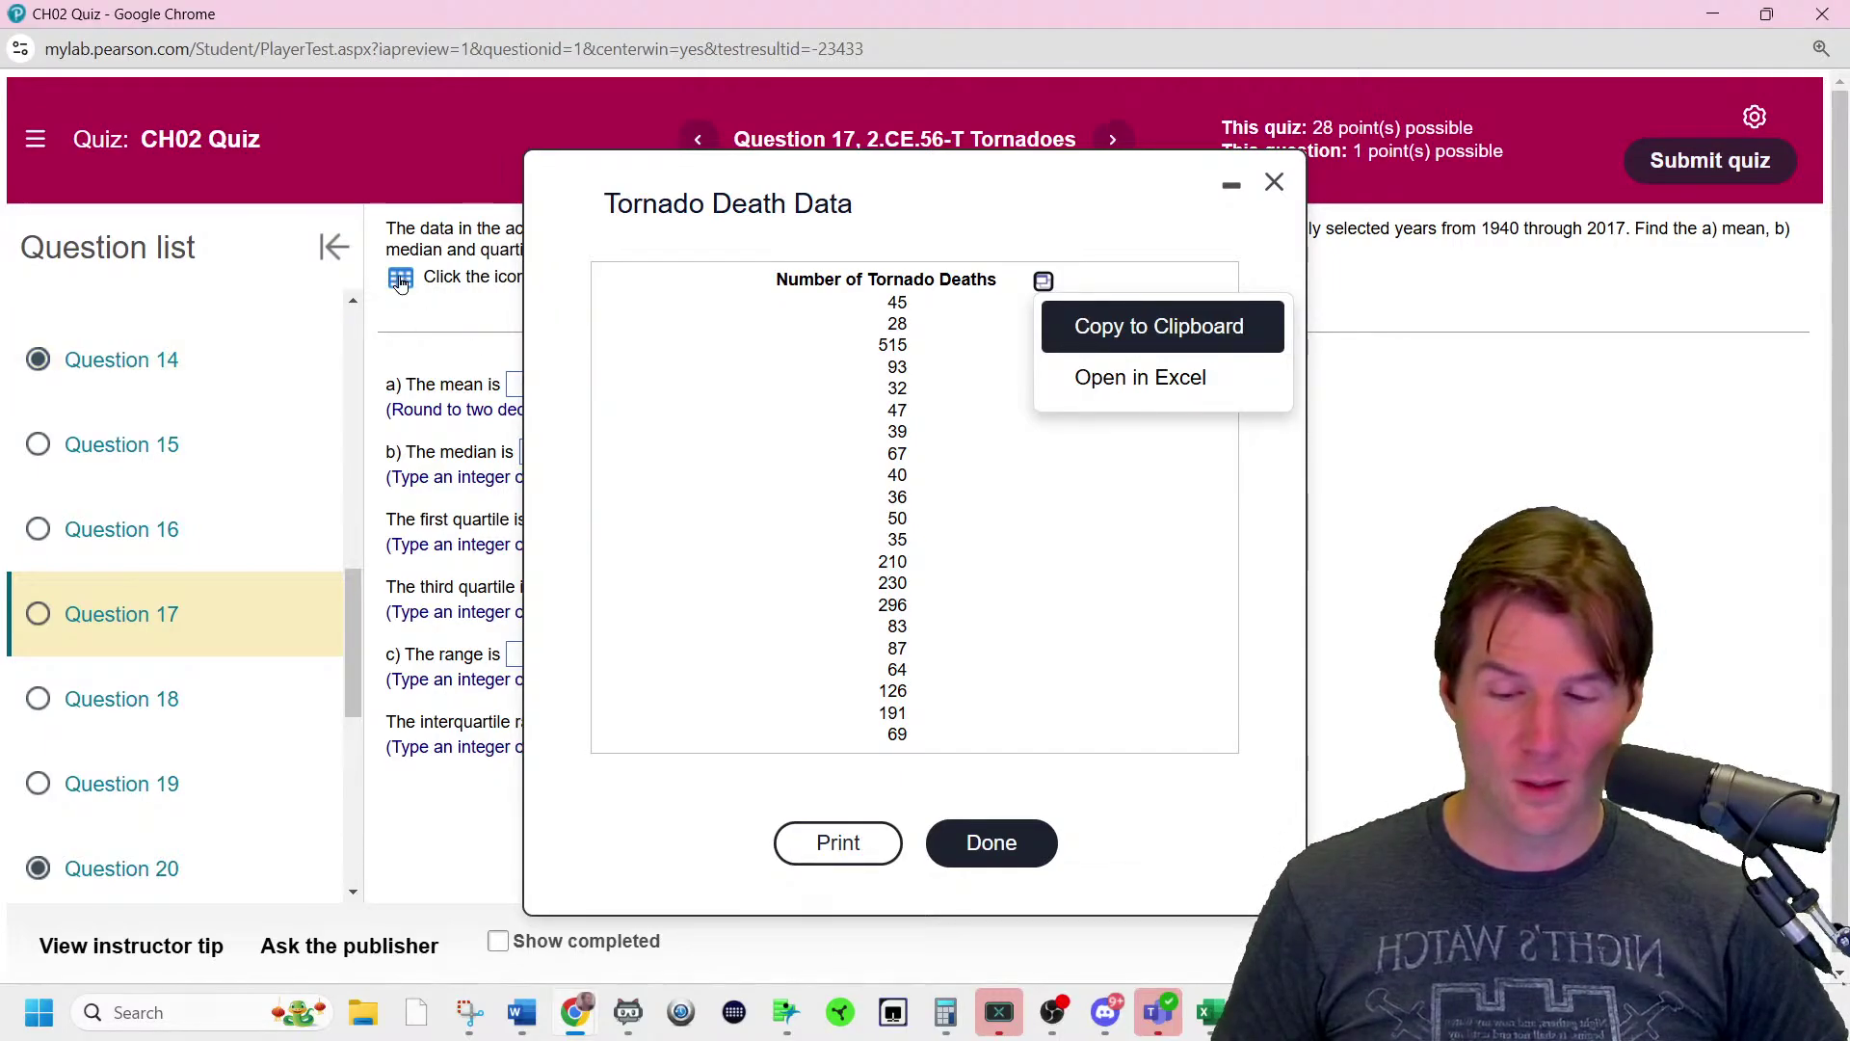
{"action": "left_click", "coordinate": [1070, 326]}
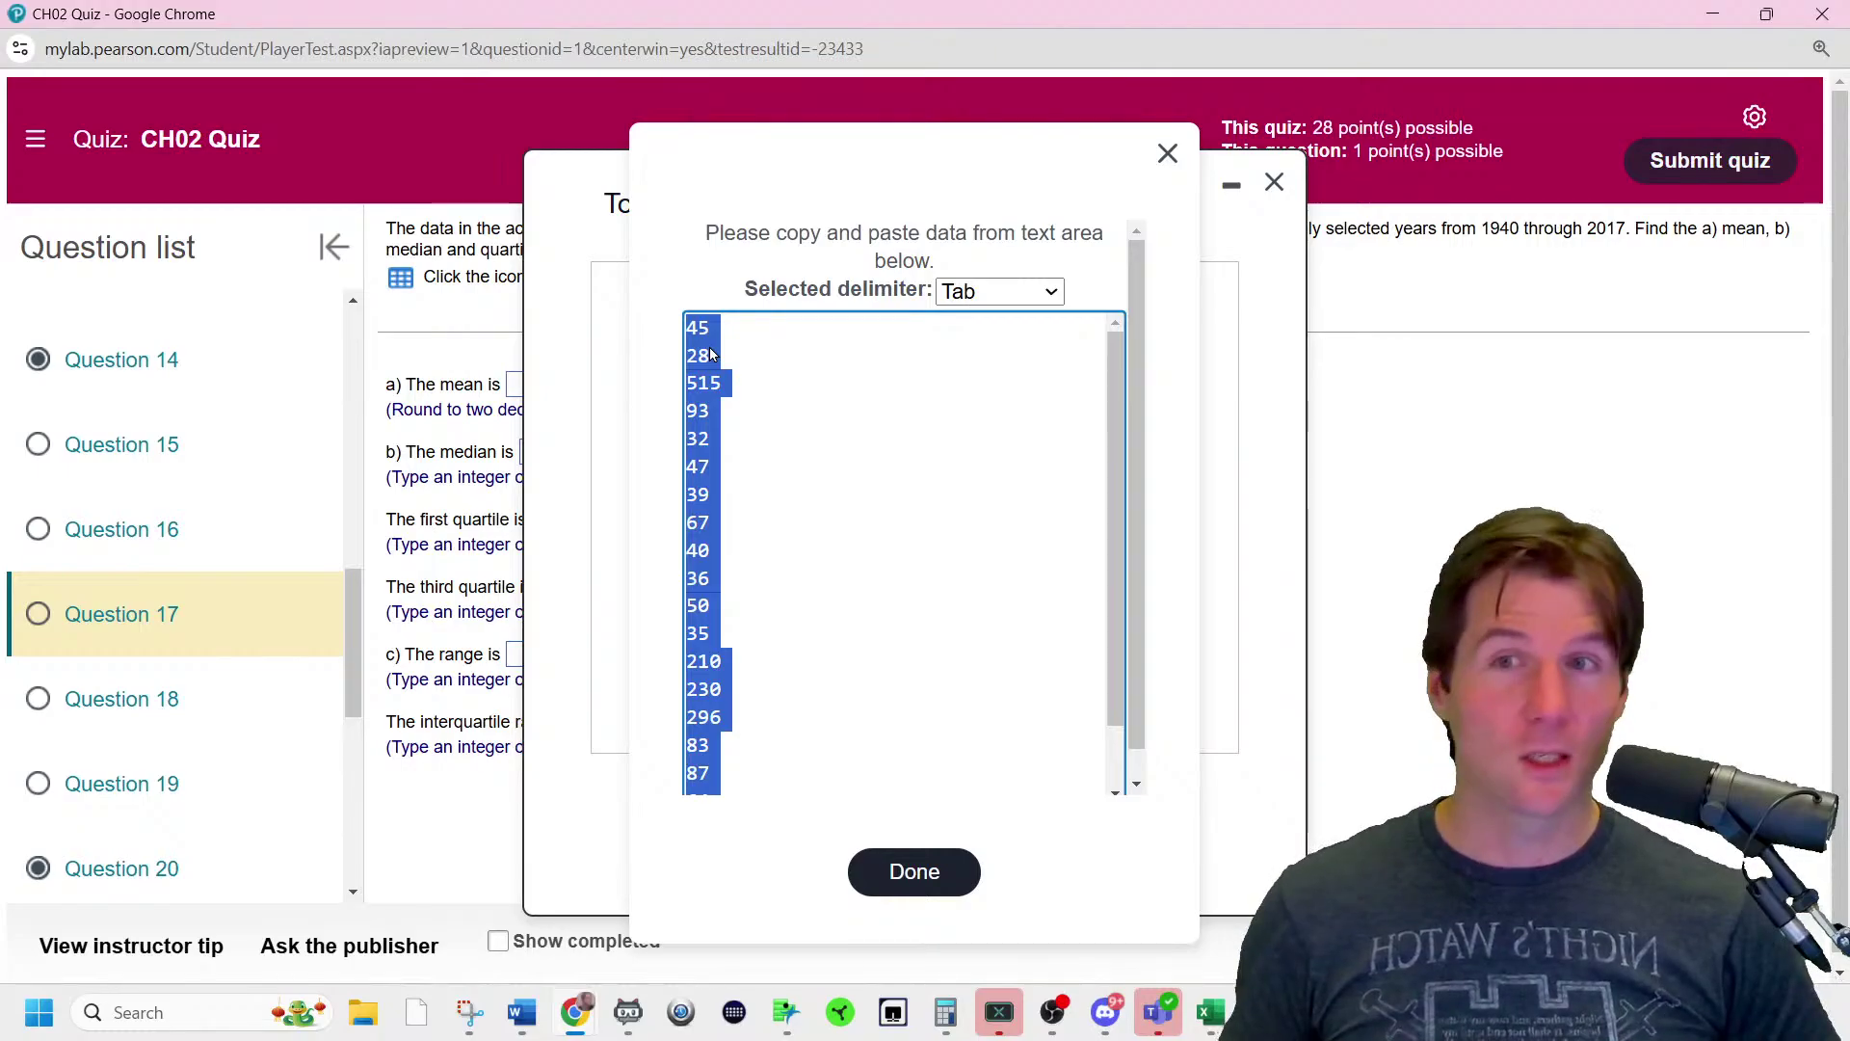
{"action": "left_click", "coordinate": [960, 871]}
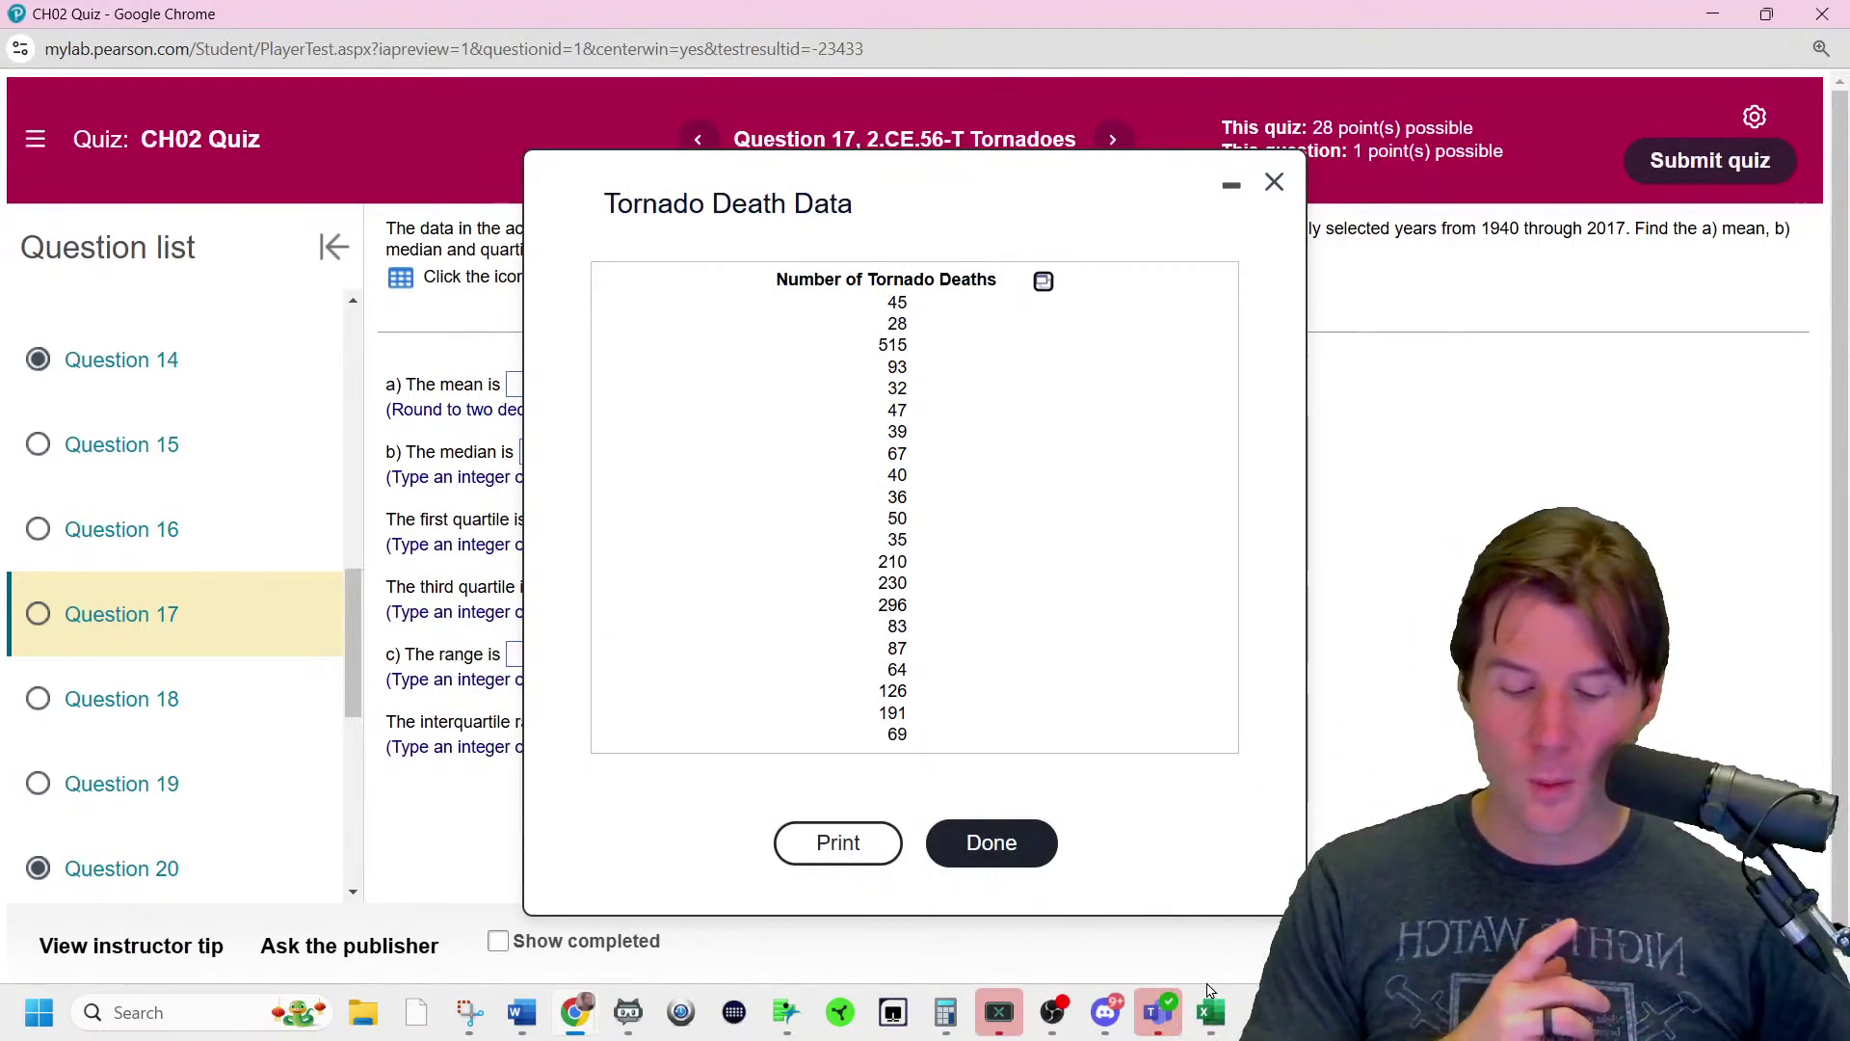
- Switch to the empty Untitled 2 table in JMP and paste the tornado death values without column names
{"action": "mouse_move", "coordinate": [786, 1012]}
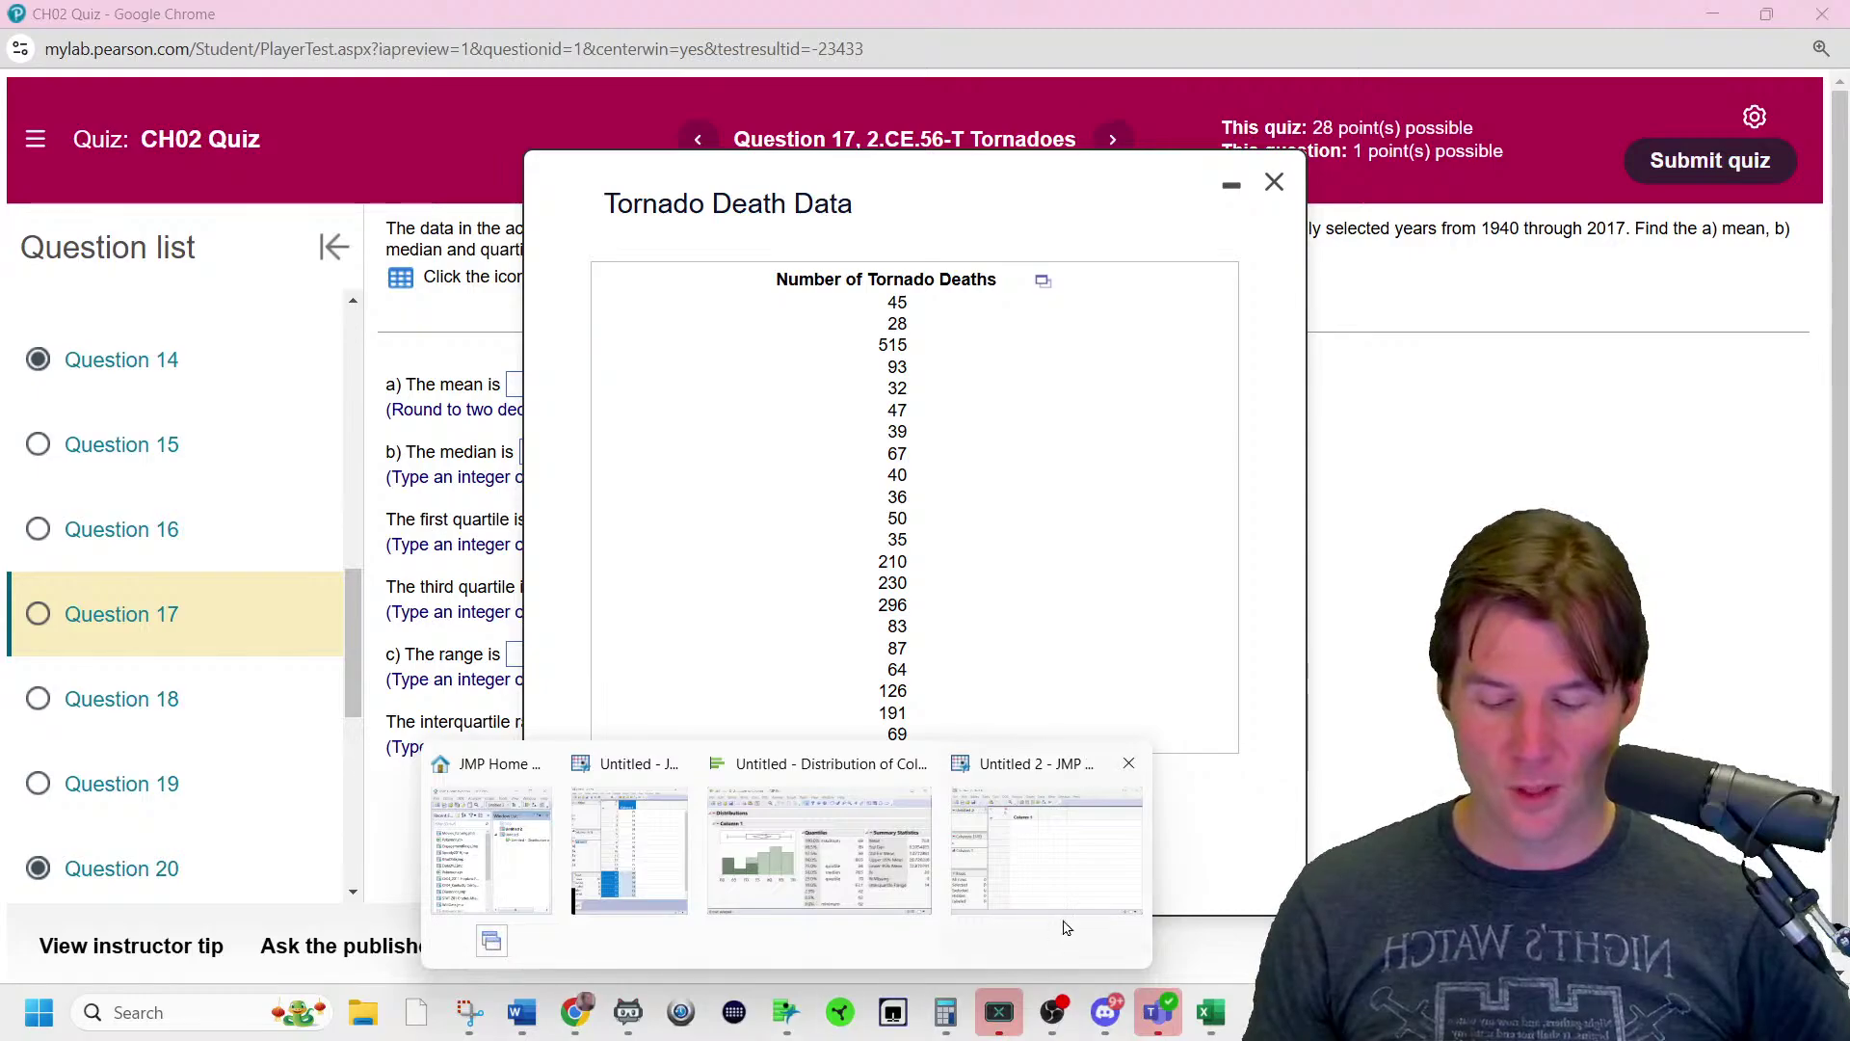
{"action": "left_click", "coordinate": [1062, 910]}
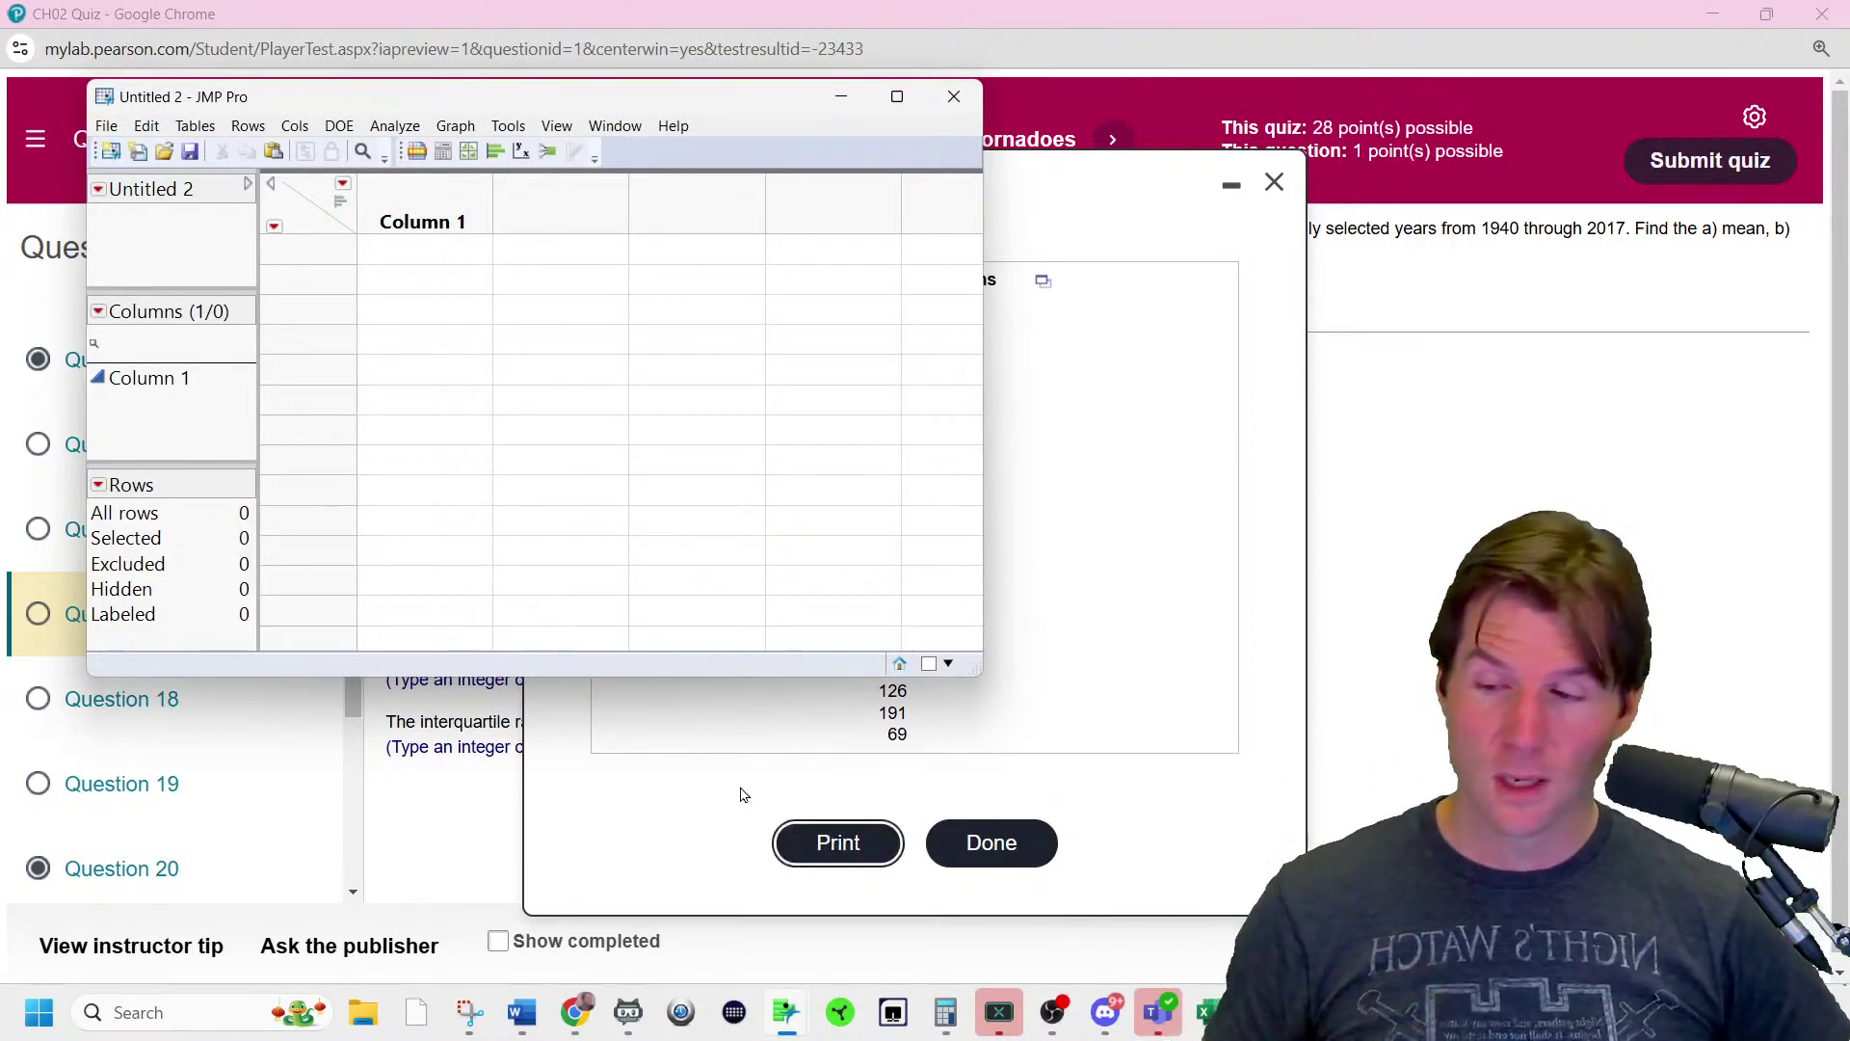
{"action": "left_click", "coordinate": [146, 125]}
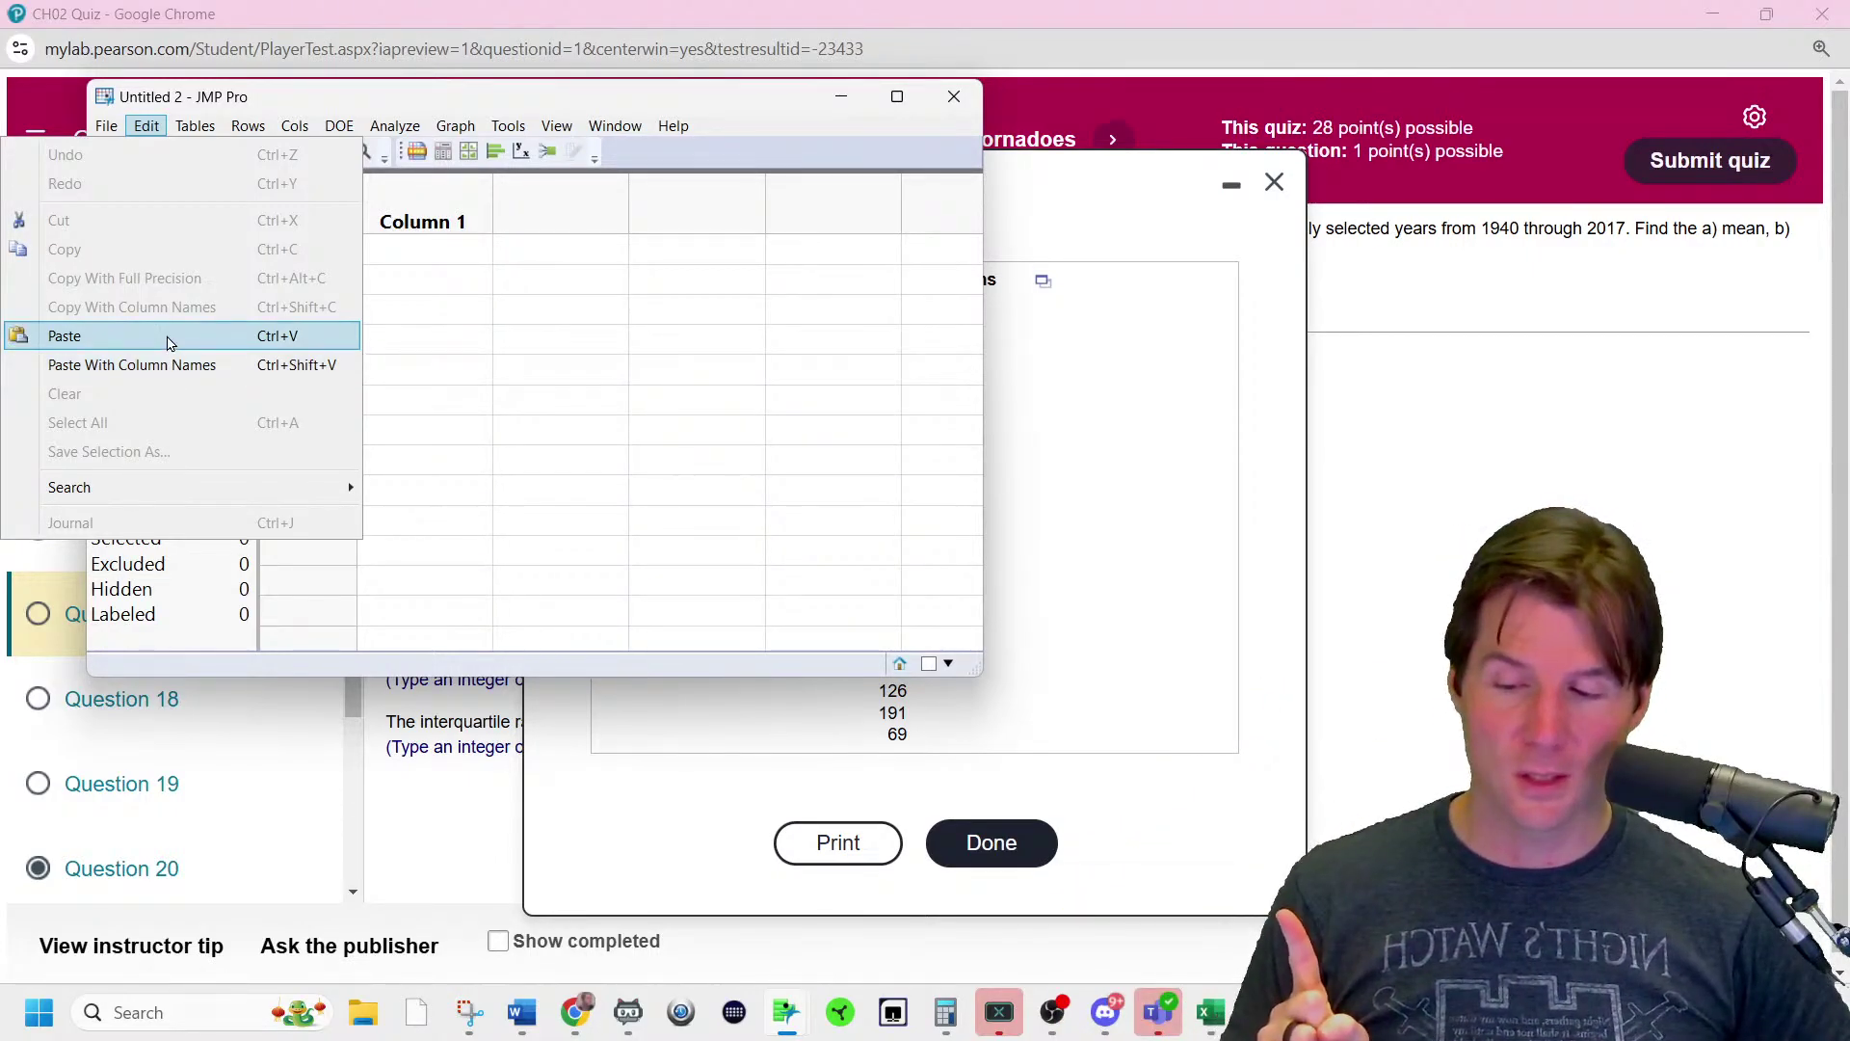
{"action": "left_click", "coordinate": [168, 337]}
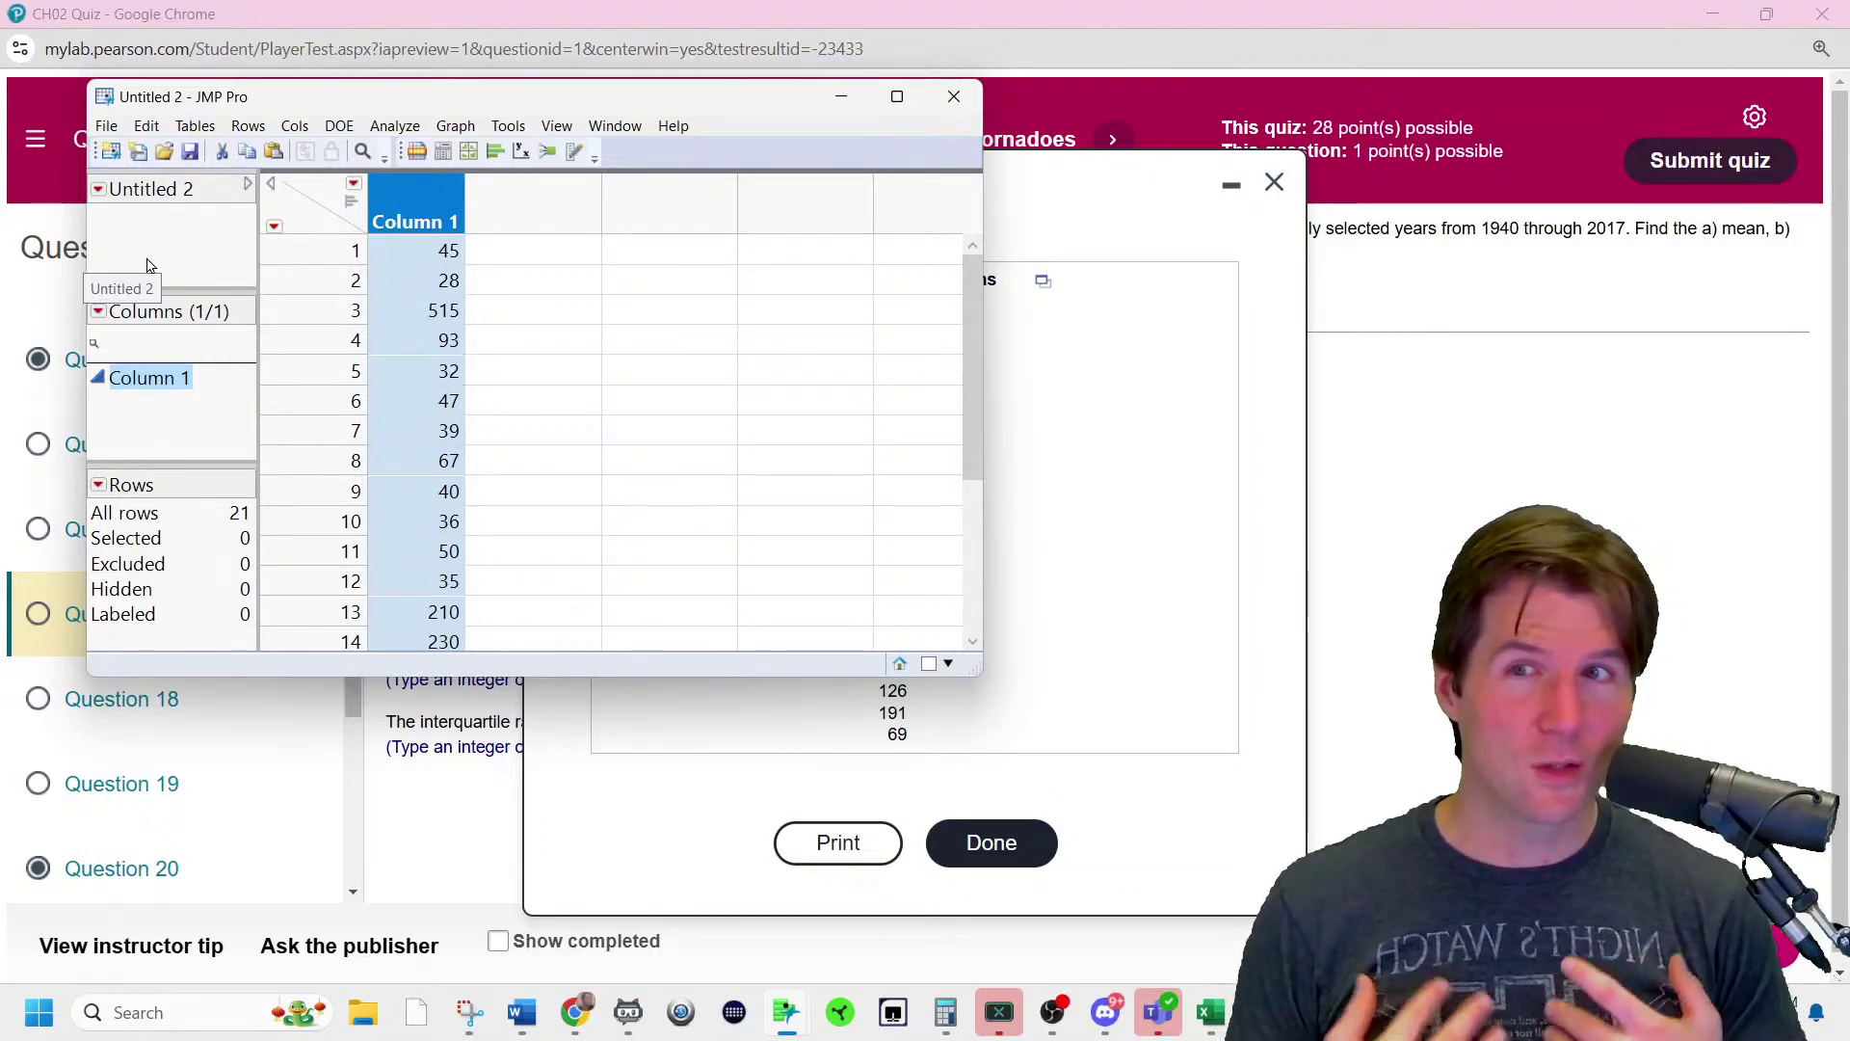
- Try pasting the data with column names into another new table and discard that table
{"action": "key", "text": "ctrl+n"}
{"action": "key", "text": "ctrl+shift+v"}
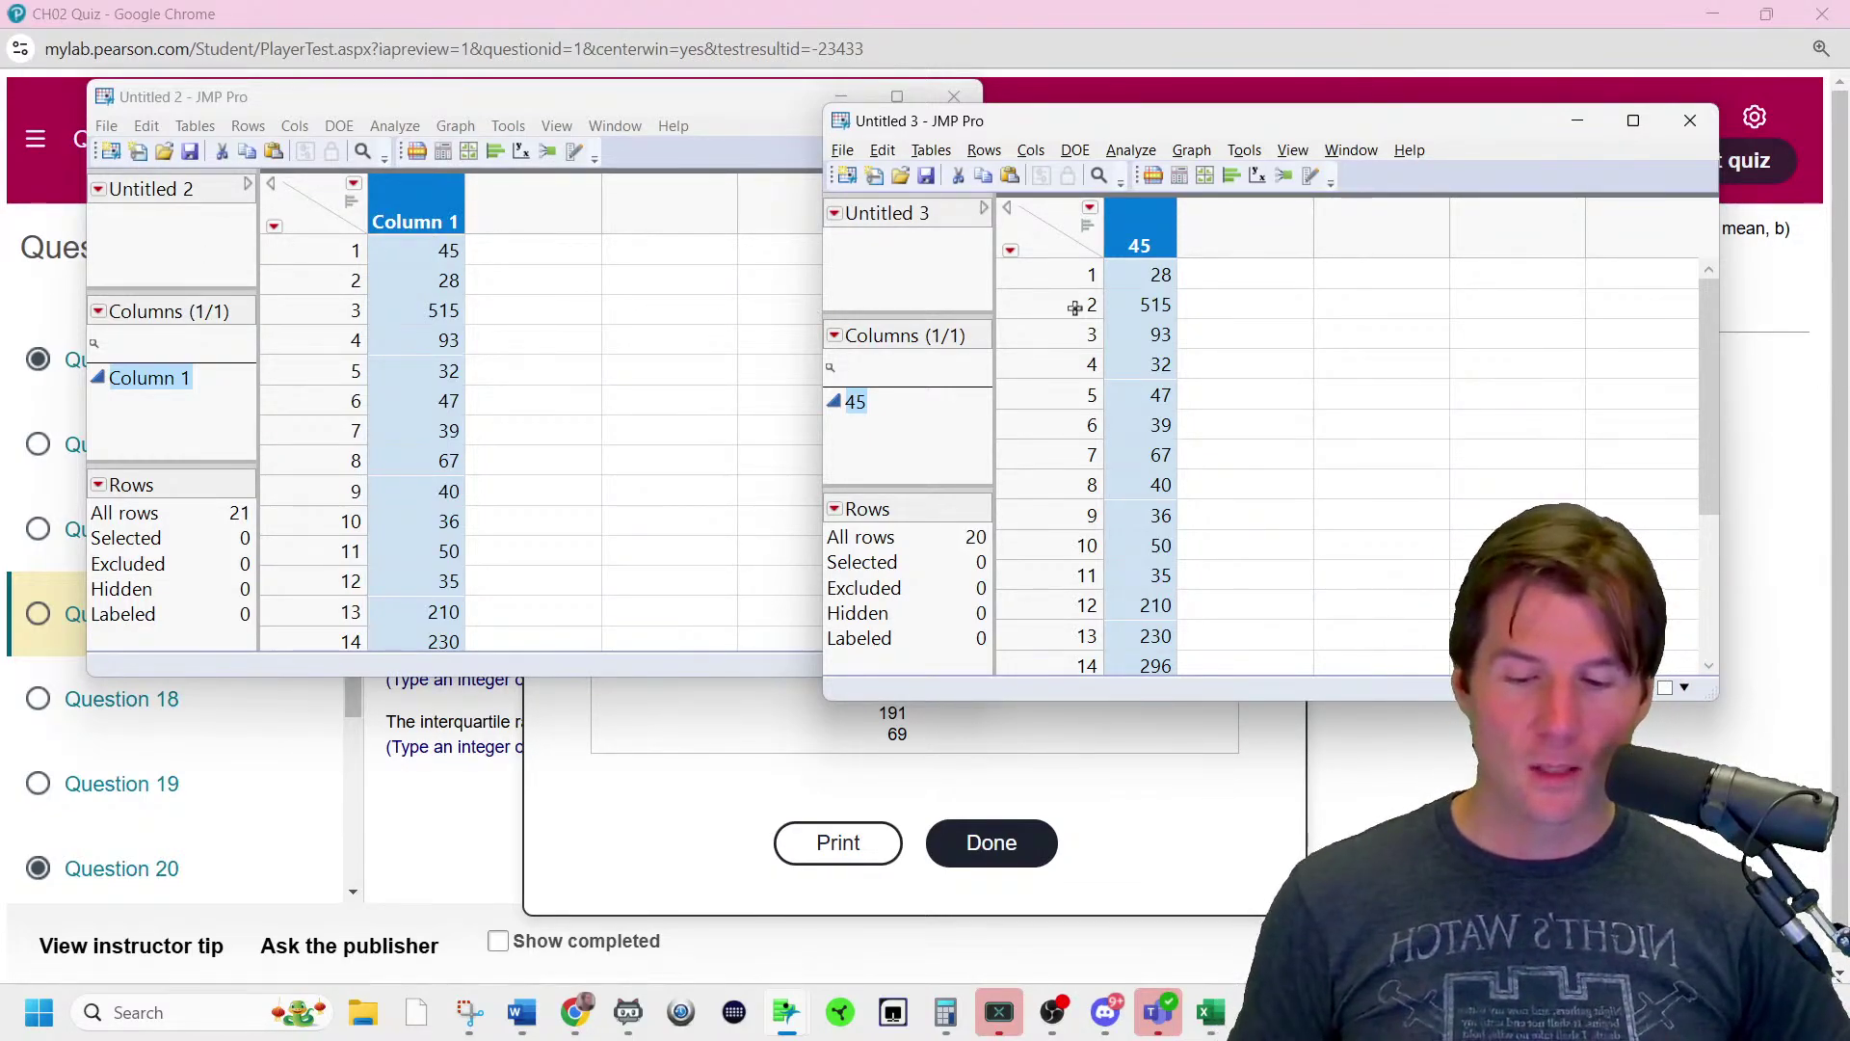
{"action": "left_click", "coordinate": [1690, 119]}
{"action": "left_click", "coordinate": [923, 545]}
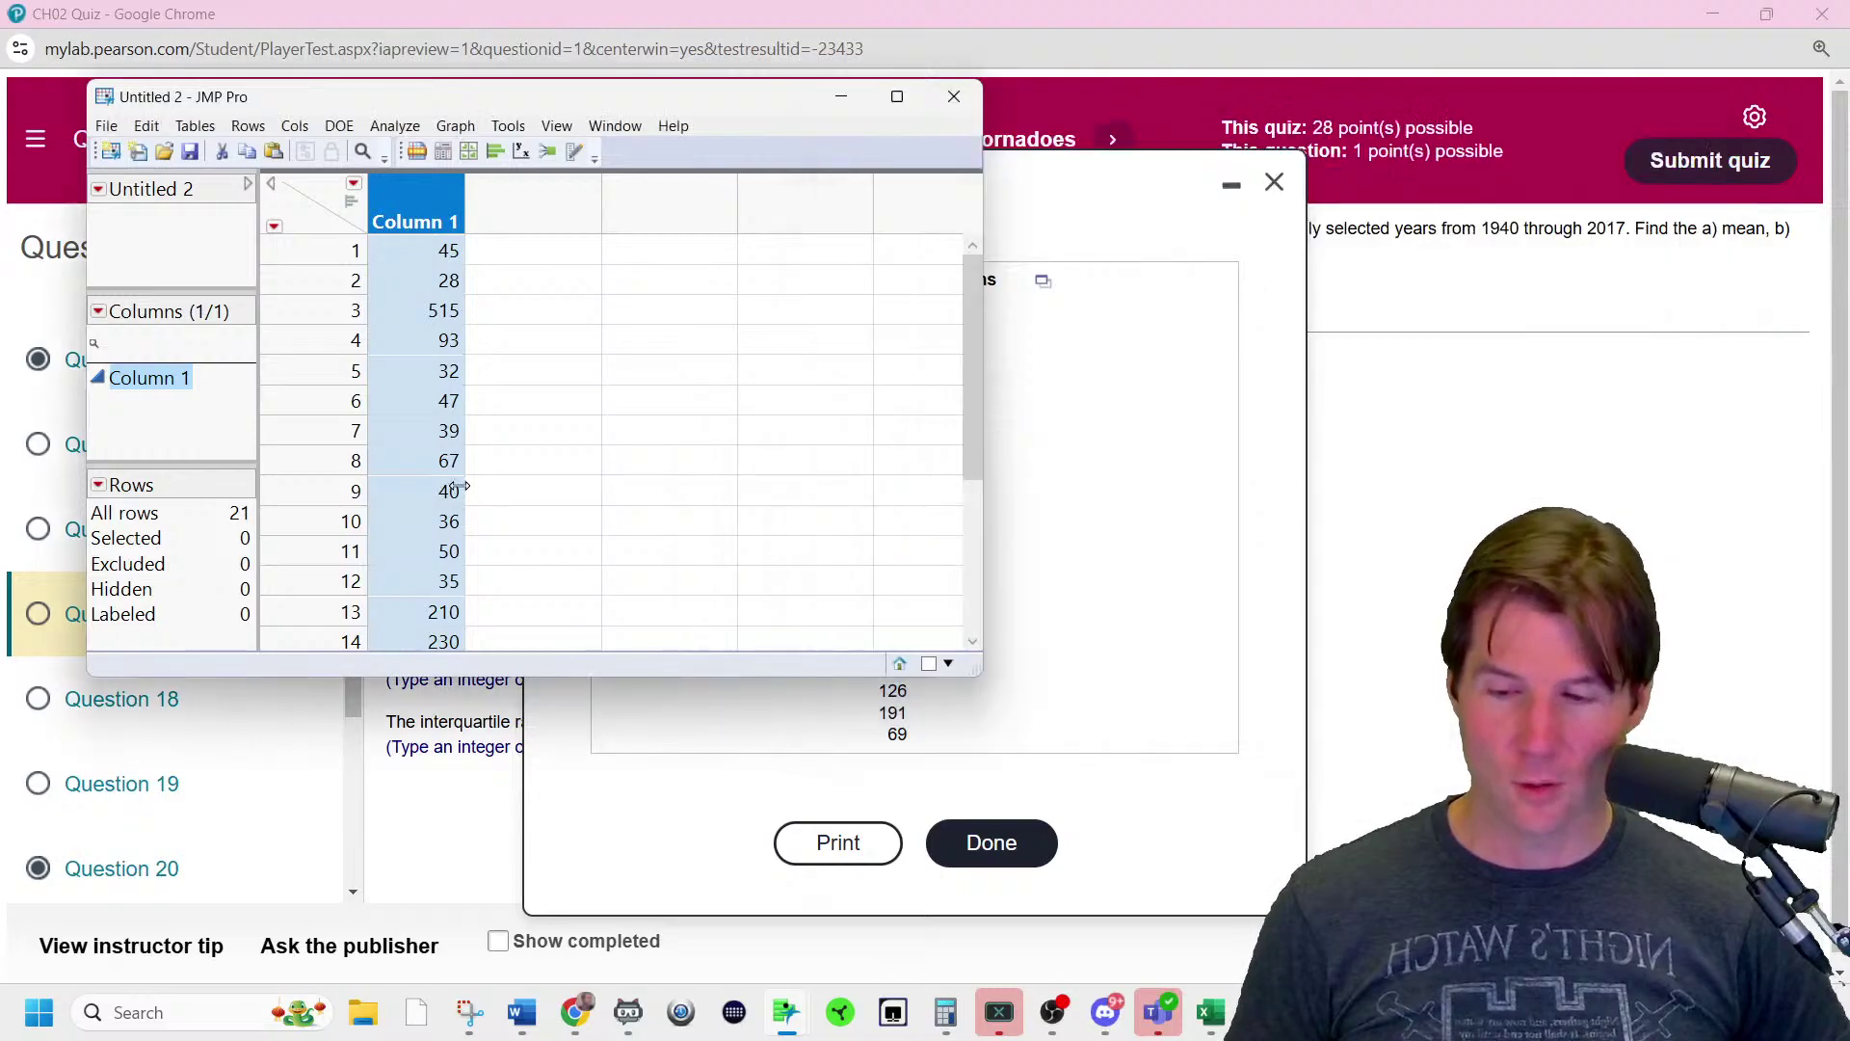
- Run a Distribution analysis with Column 1 as the Y variable and stack the report layout
{"action": "left_click", "coordinate": [394, 129]}
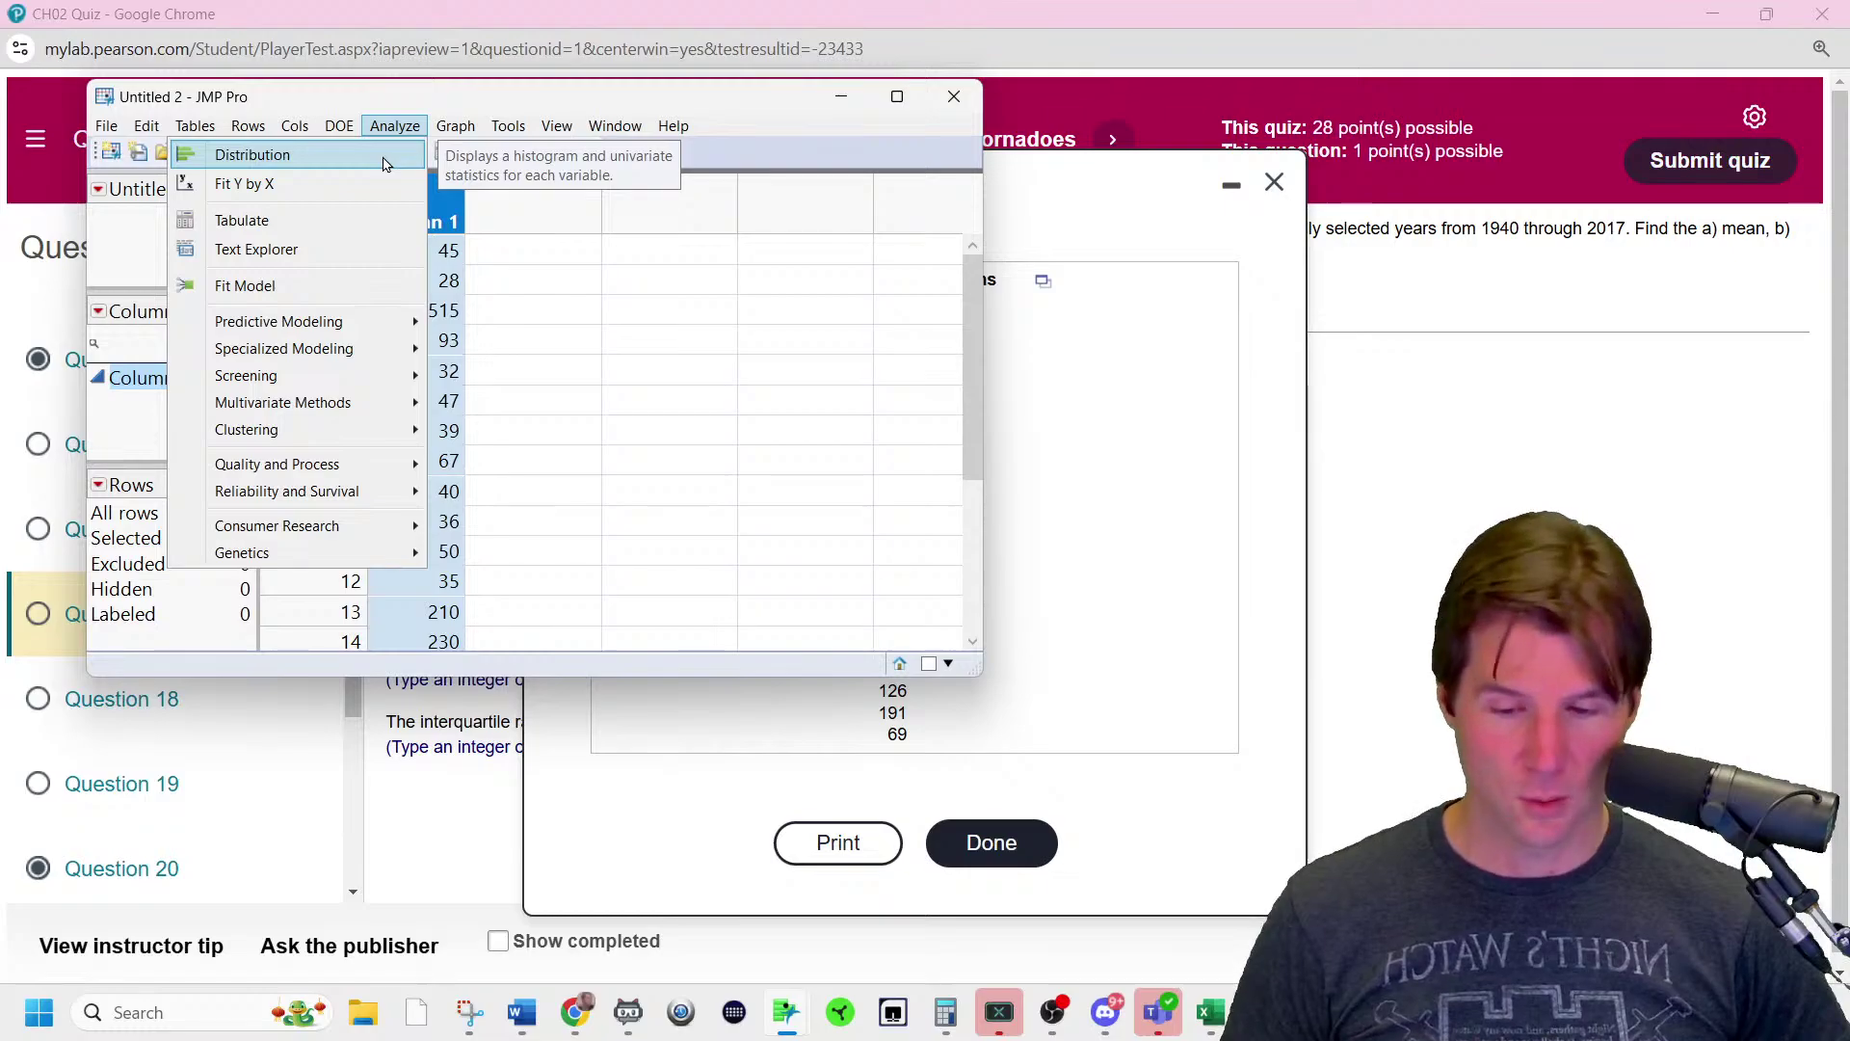
{"action": "left_click", "coordinate": [384, 163]}
{"action": "left_click_drag", "start_coordinate": [397, 162], "coordinate": [803, 212]}
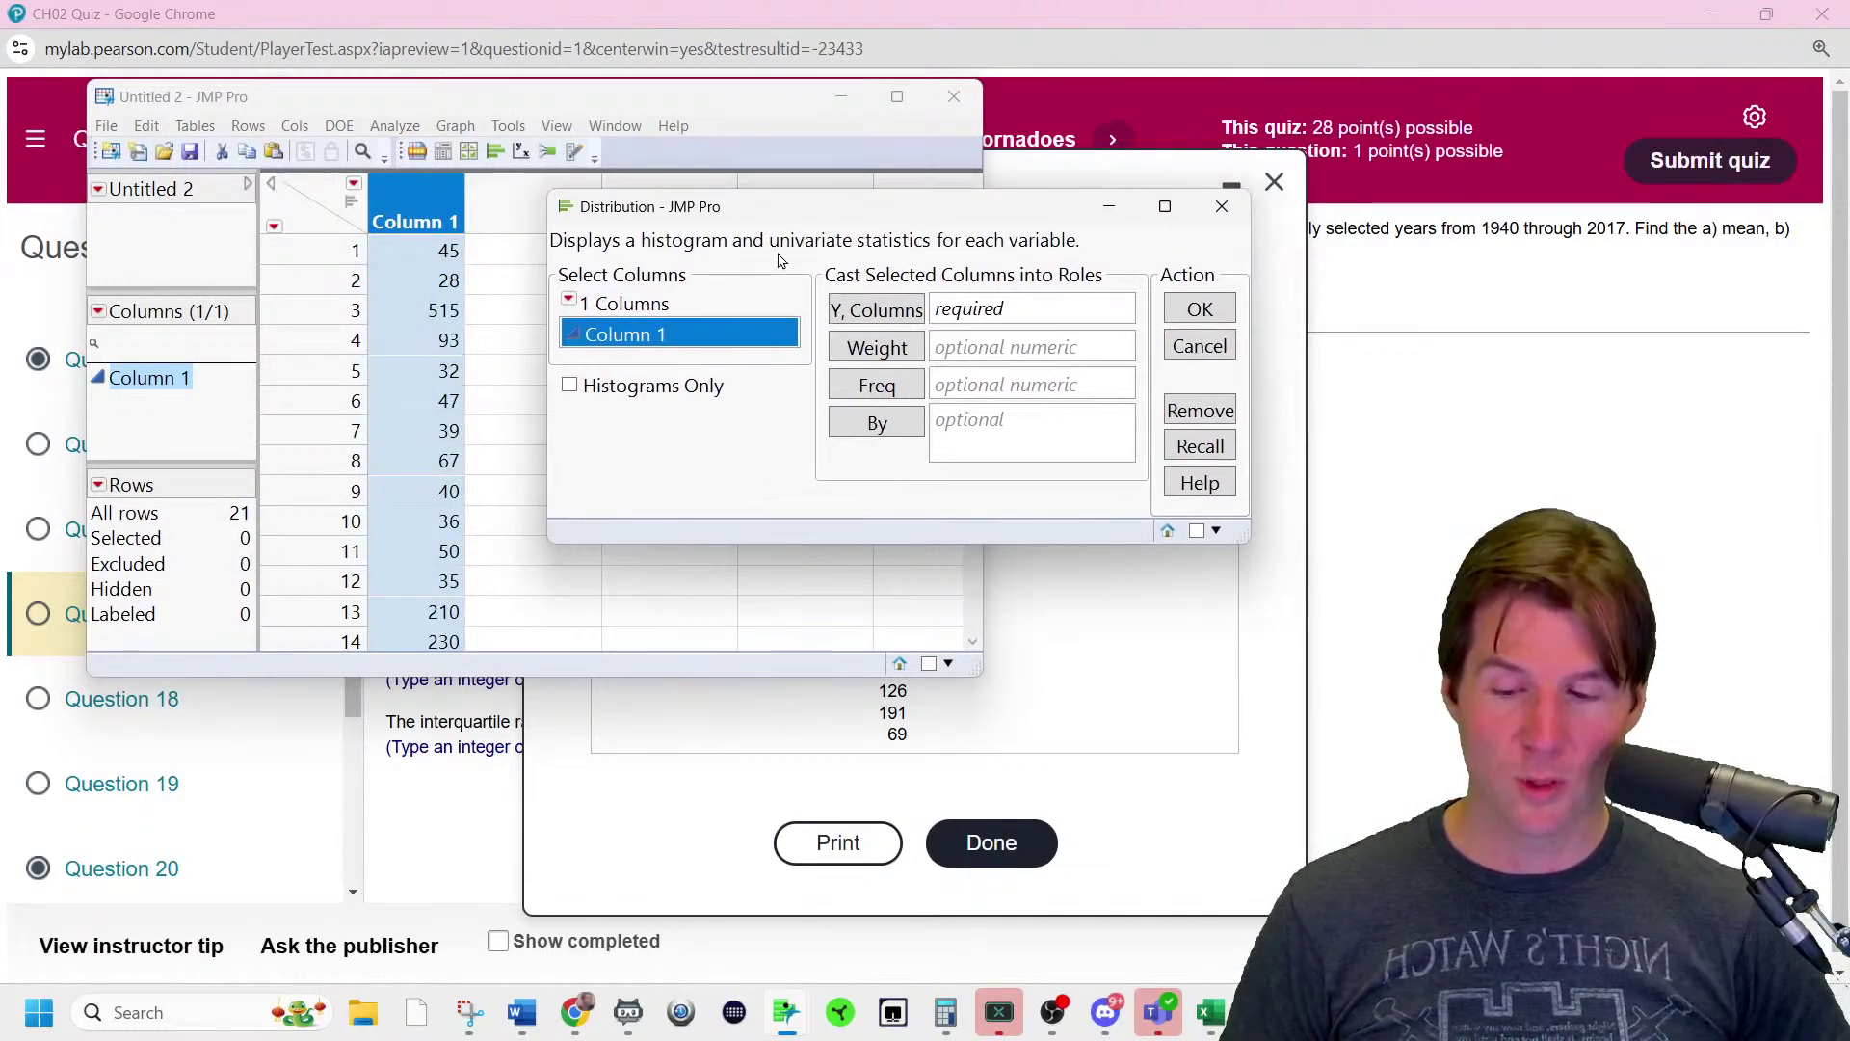
{"action": "double_click", "coordinate": [731, 334]}
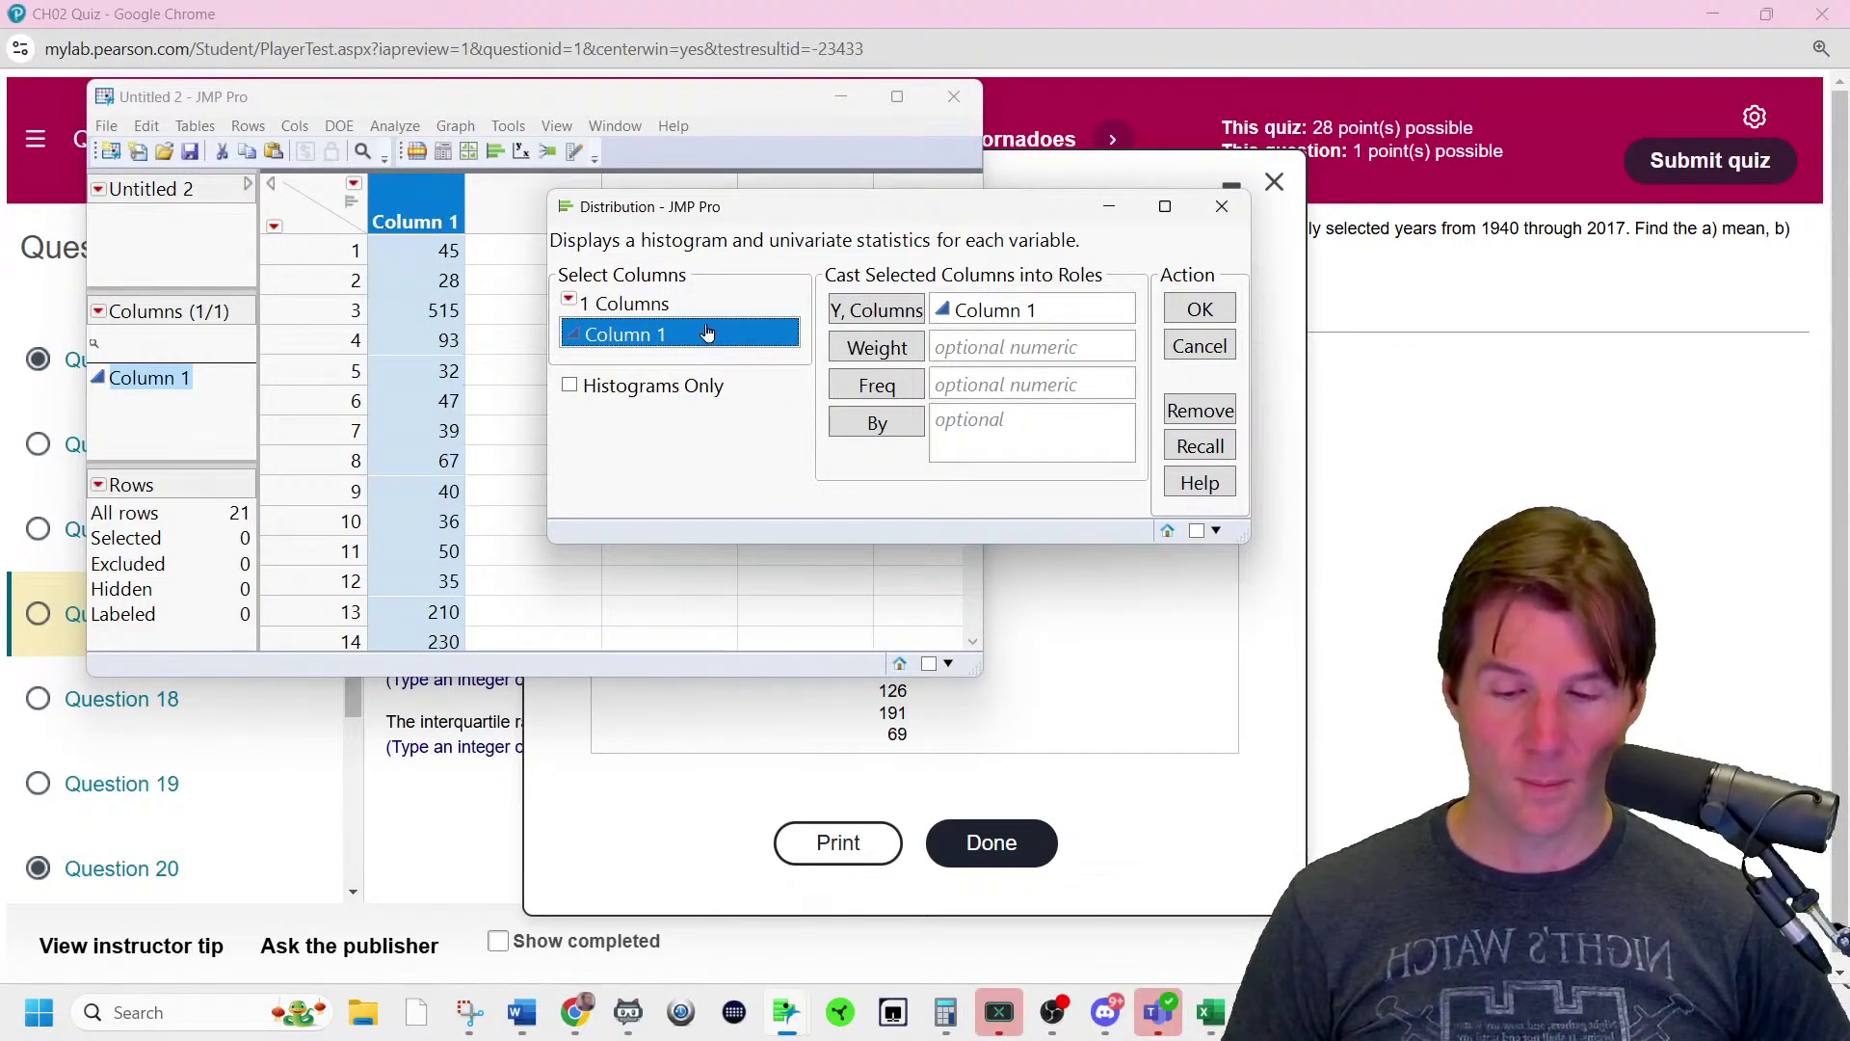
{"action": "left_click", "coordinate": [1195, 307]}
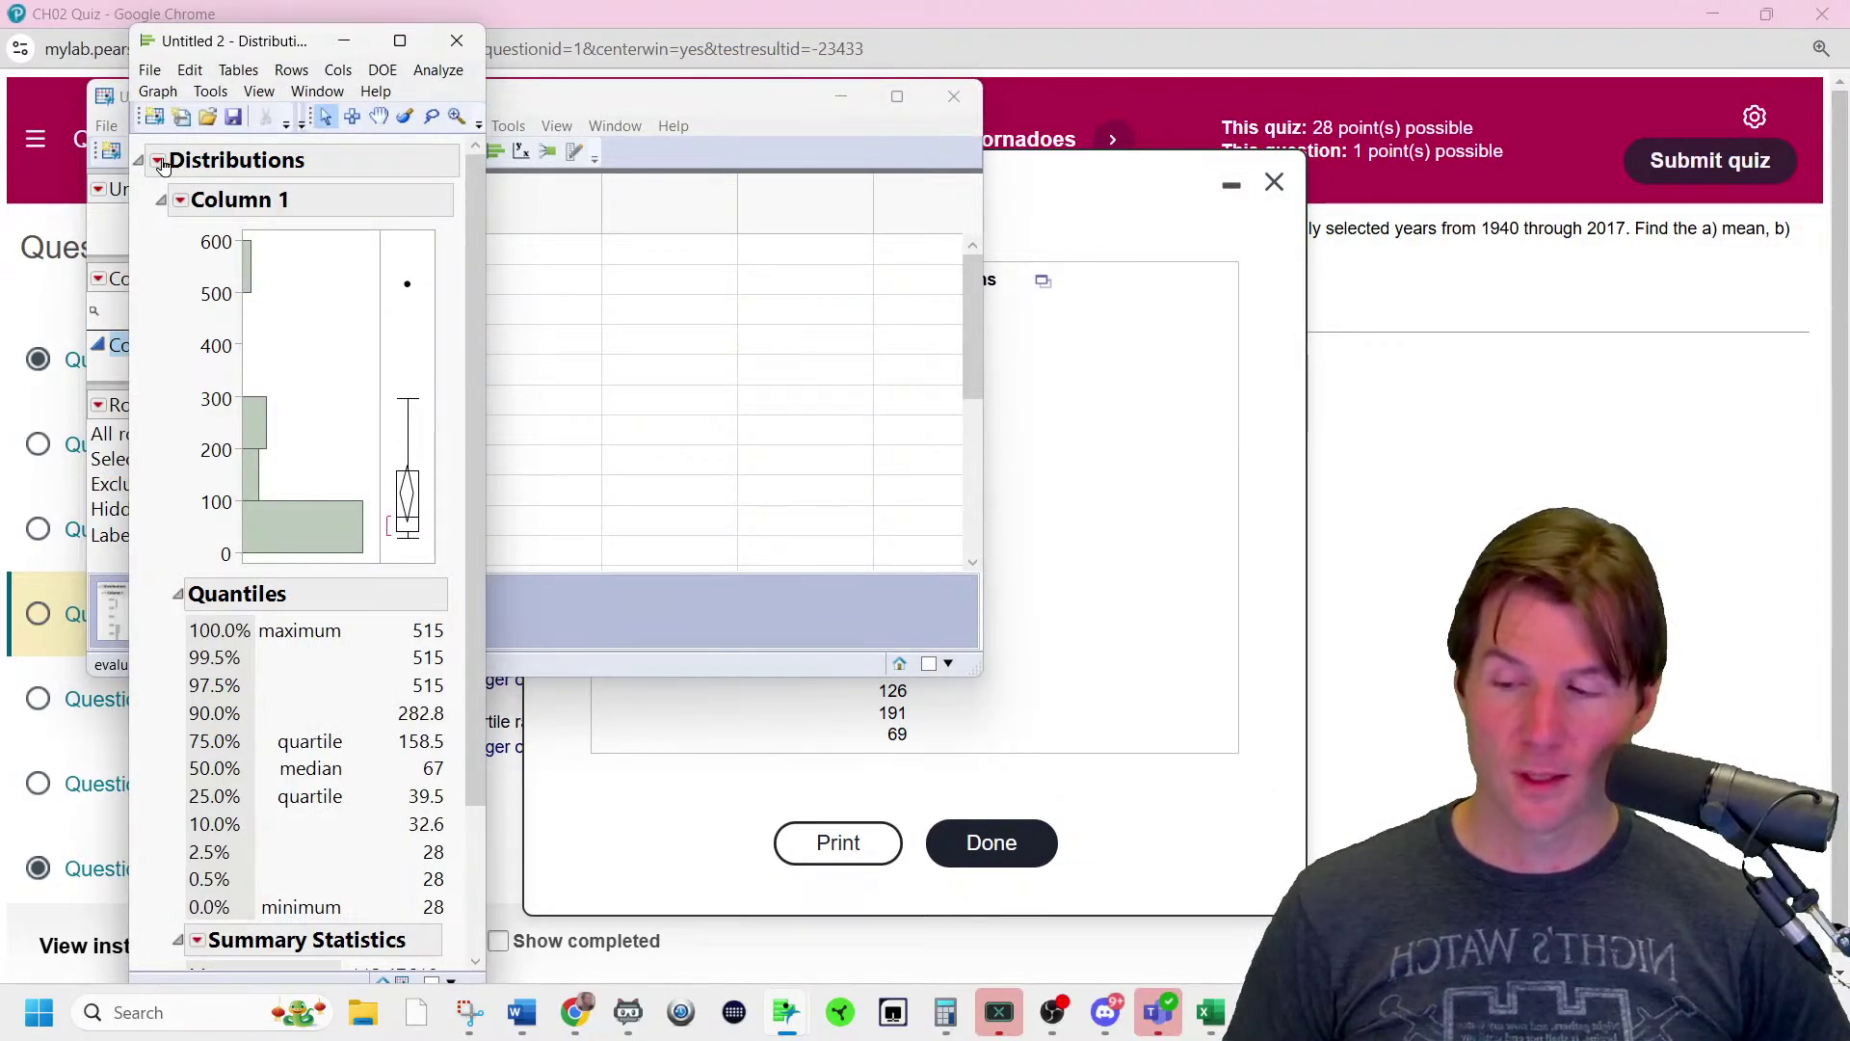
{"action": "left_click", "coordinate": [158, 161]}
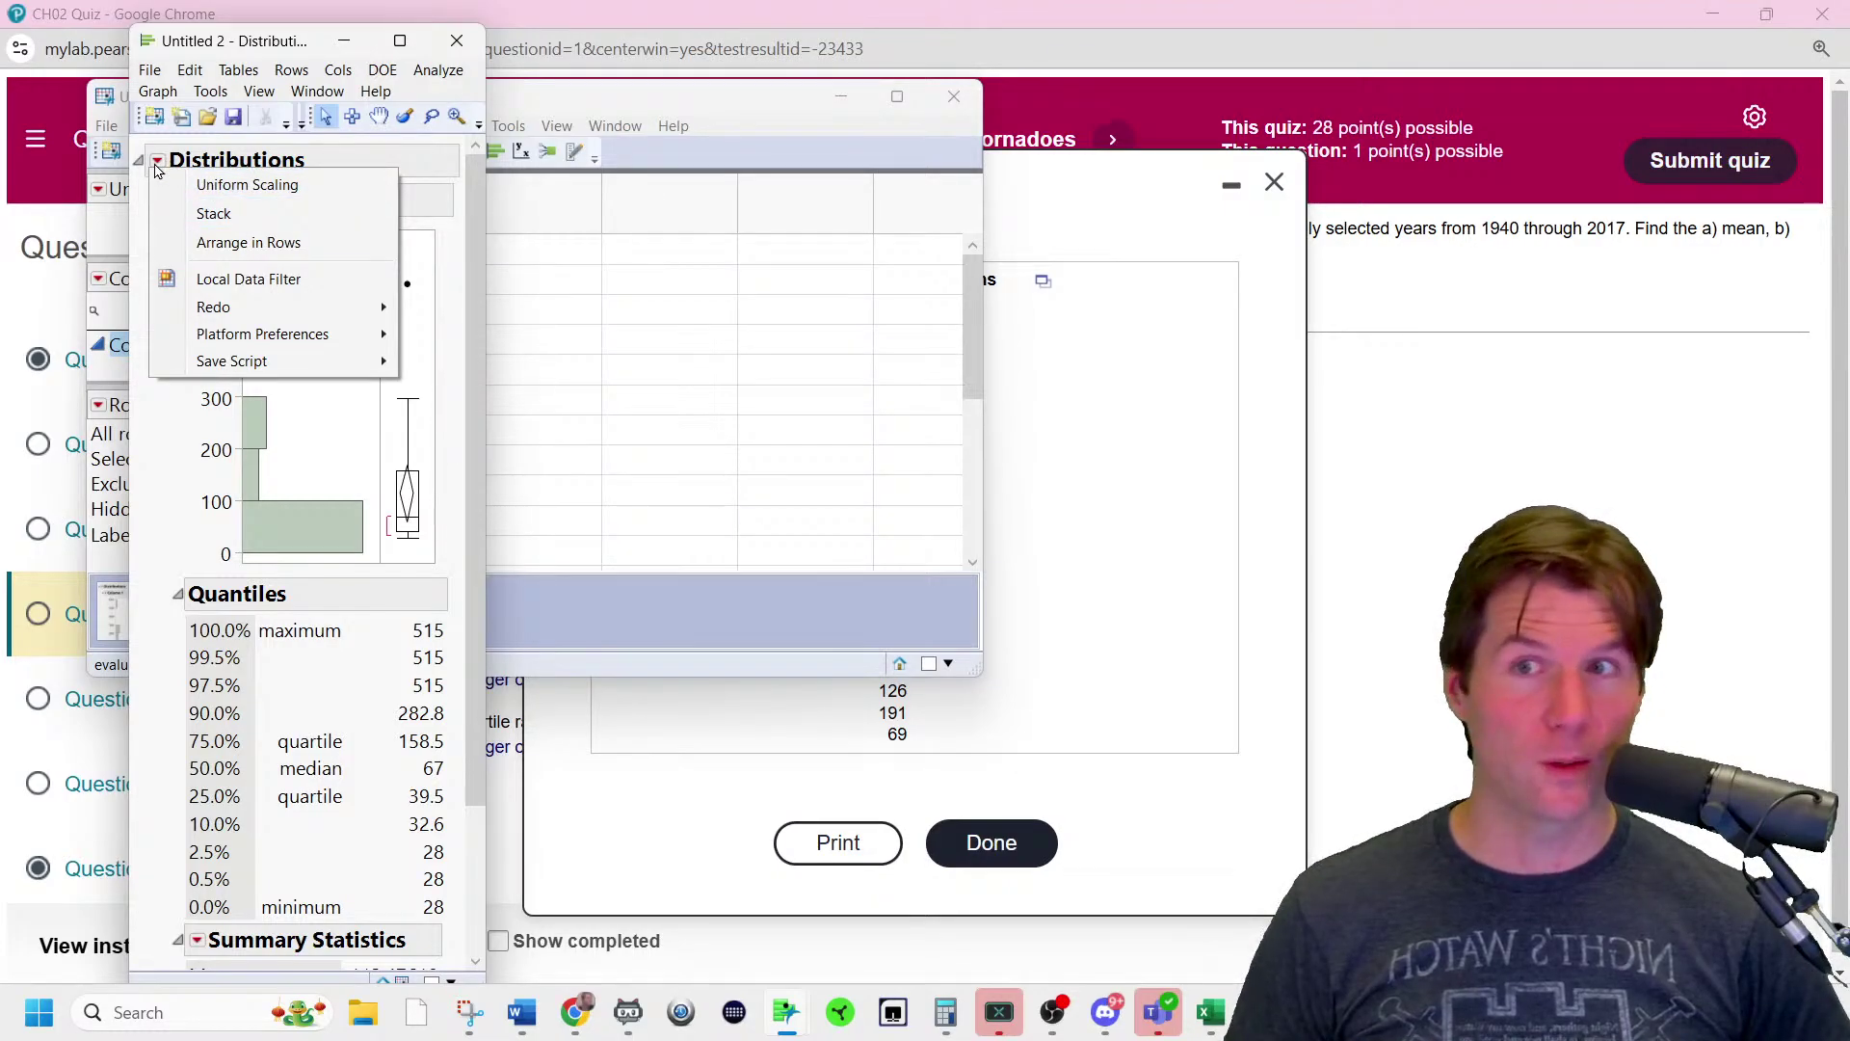
{"action": "left_click", "coordinate": [216, 229]}
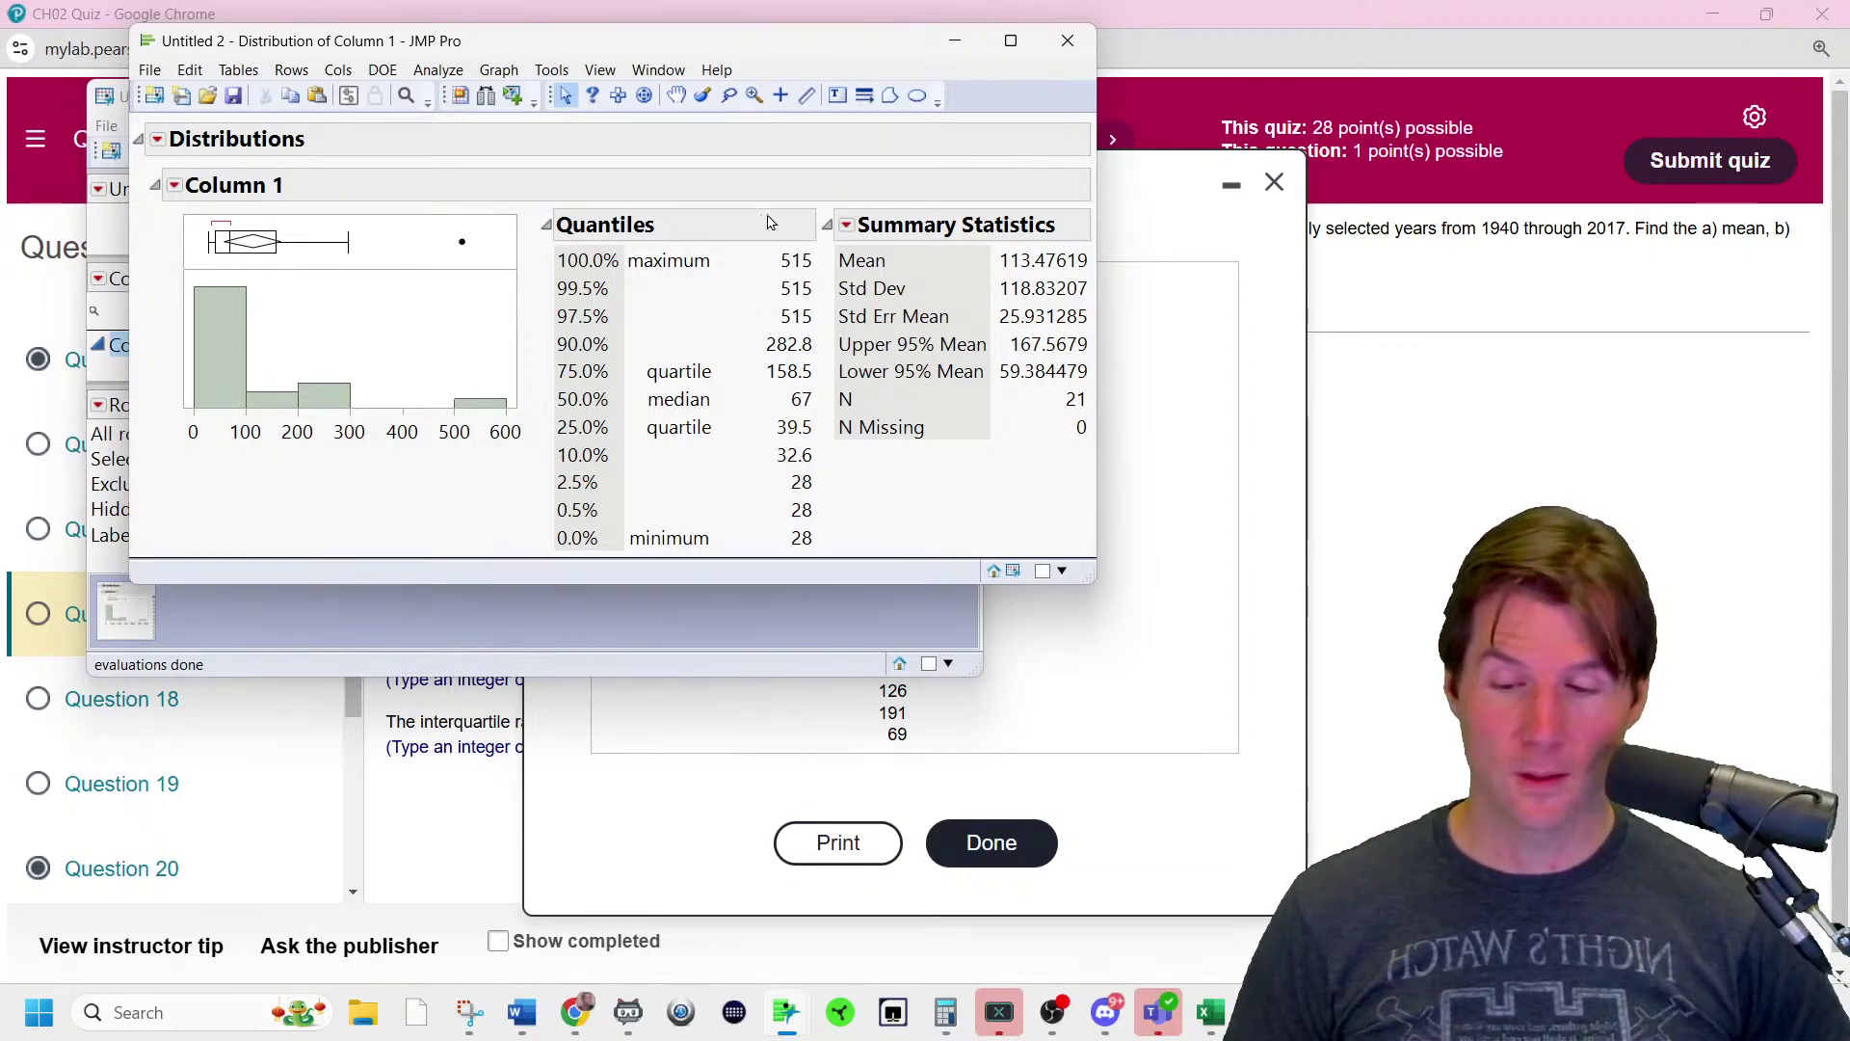
- Add Range and Interquartile Range to the summary statistics of the Distribution report
{"action": "left_click", "coordinate": [848, 229]}
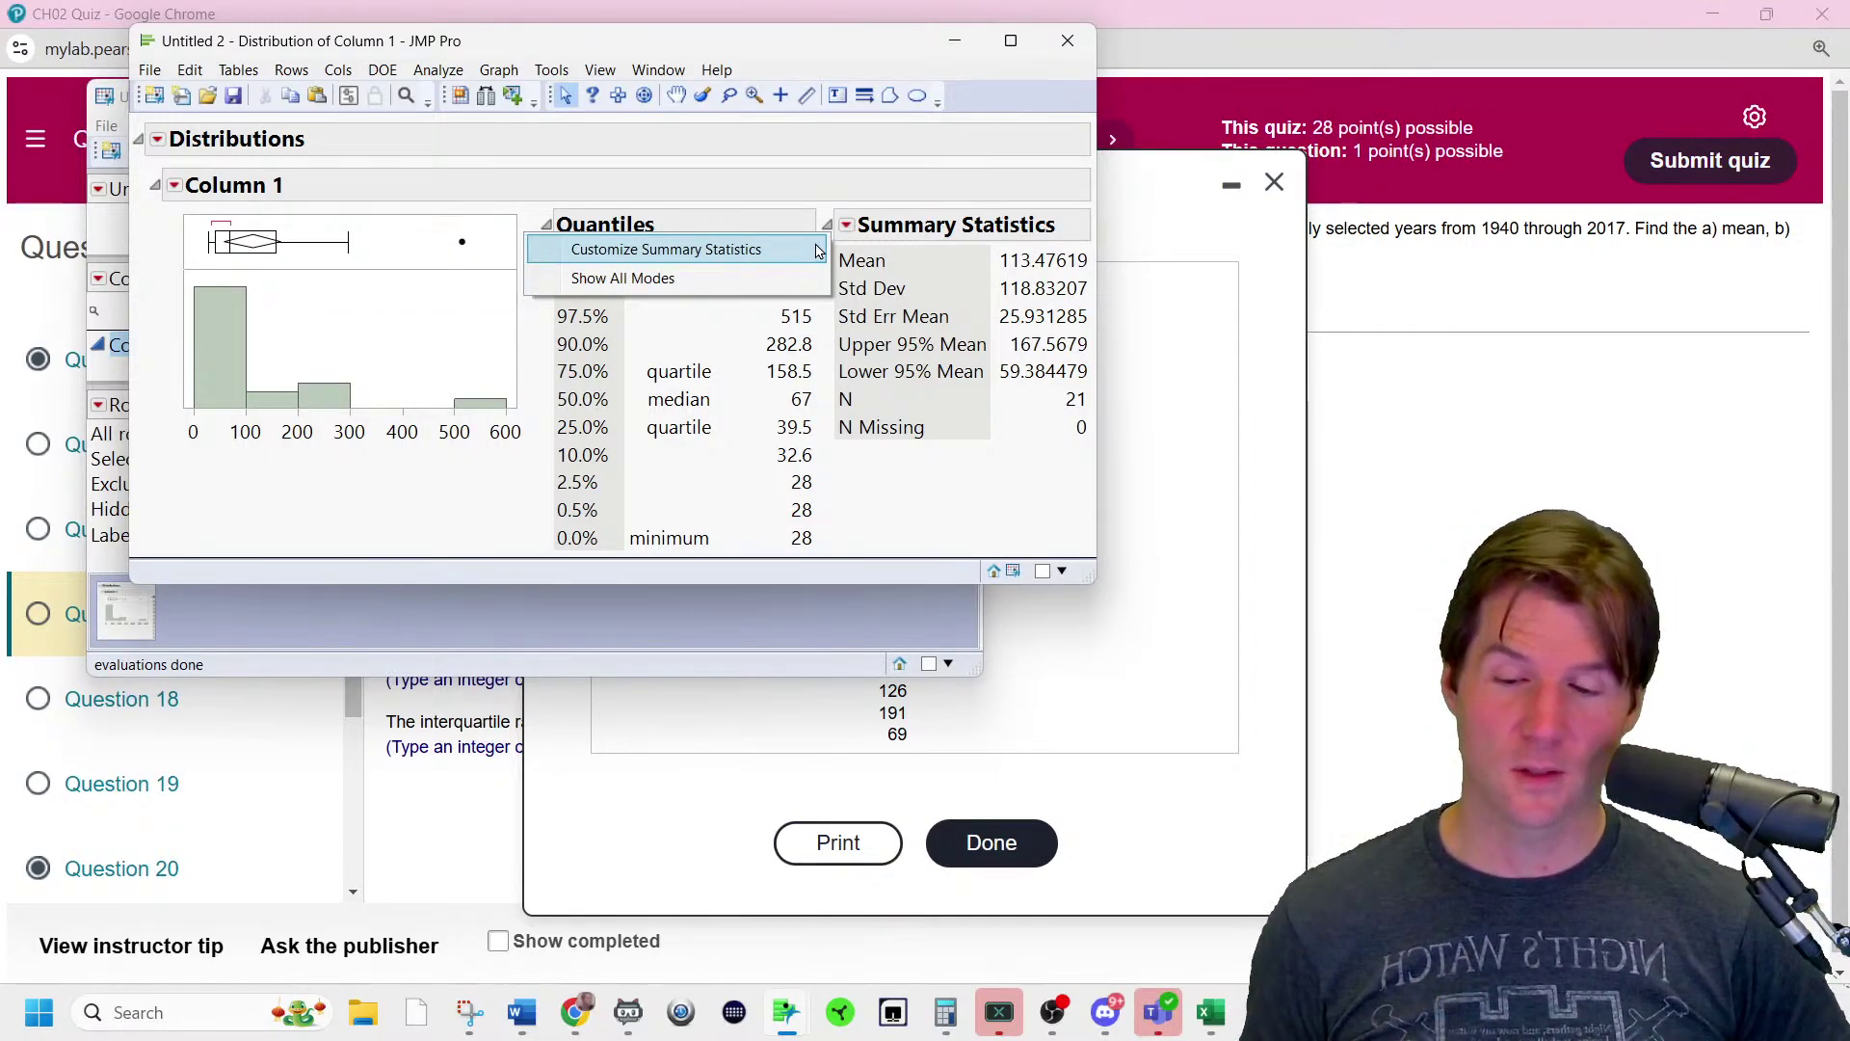
{"action": "left_click", "coordinate": [817, 252]}
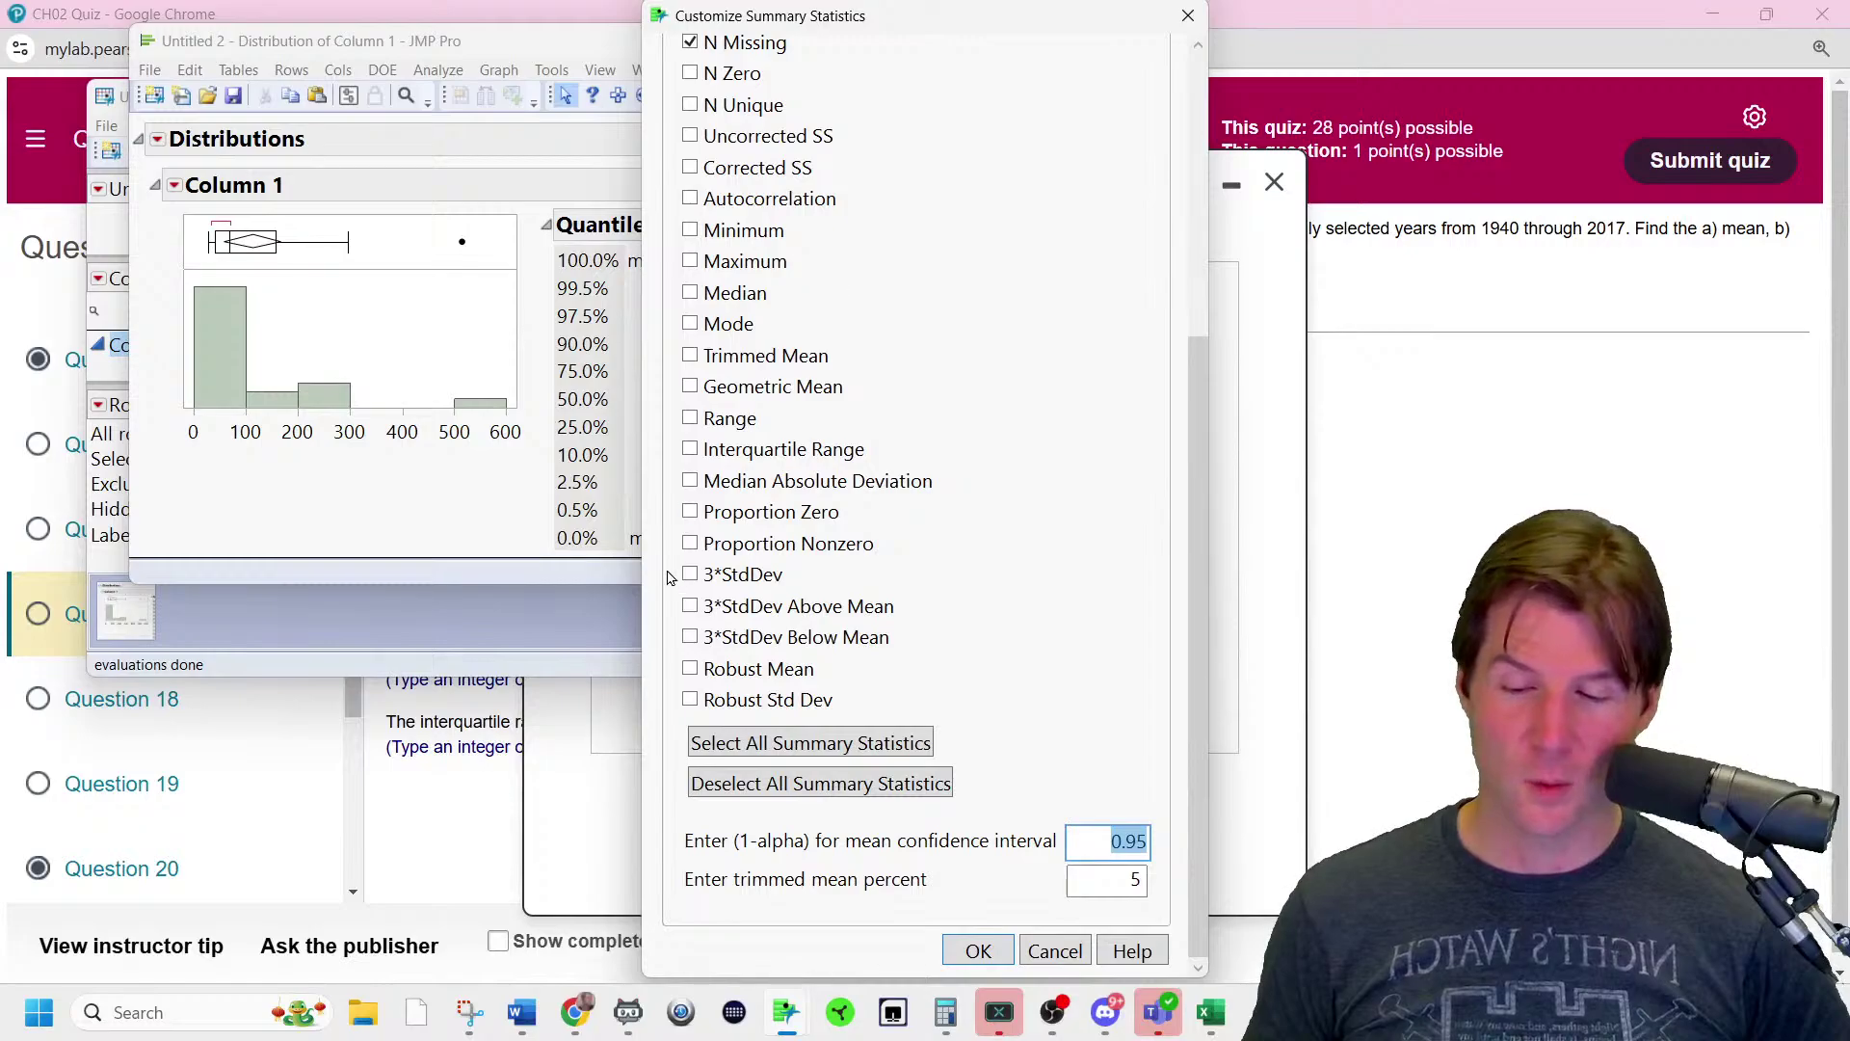
{"action": "left_click", "coordinate": [691, 449]}
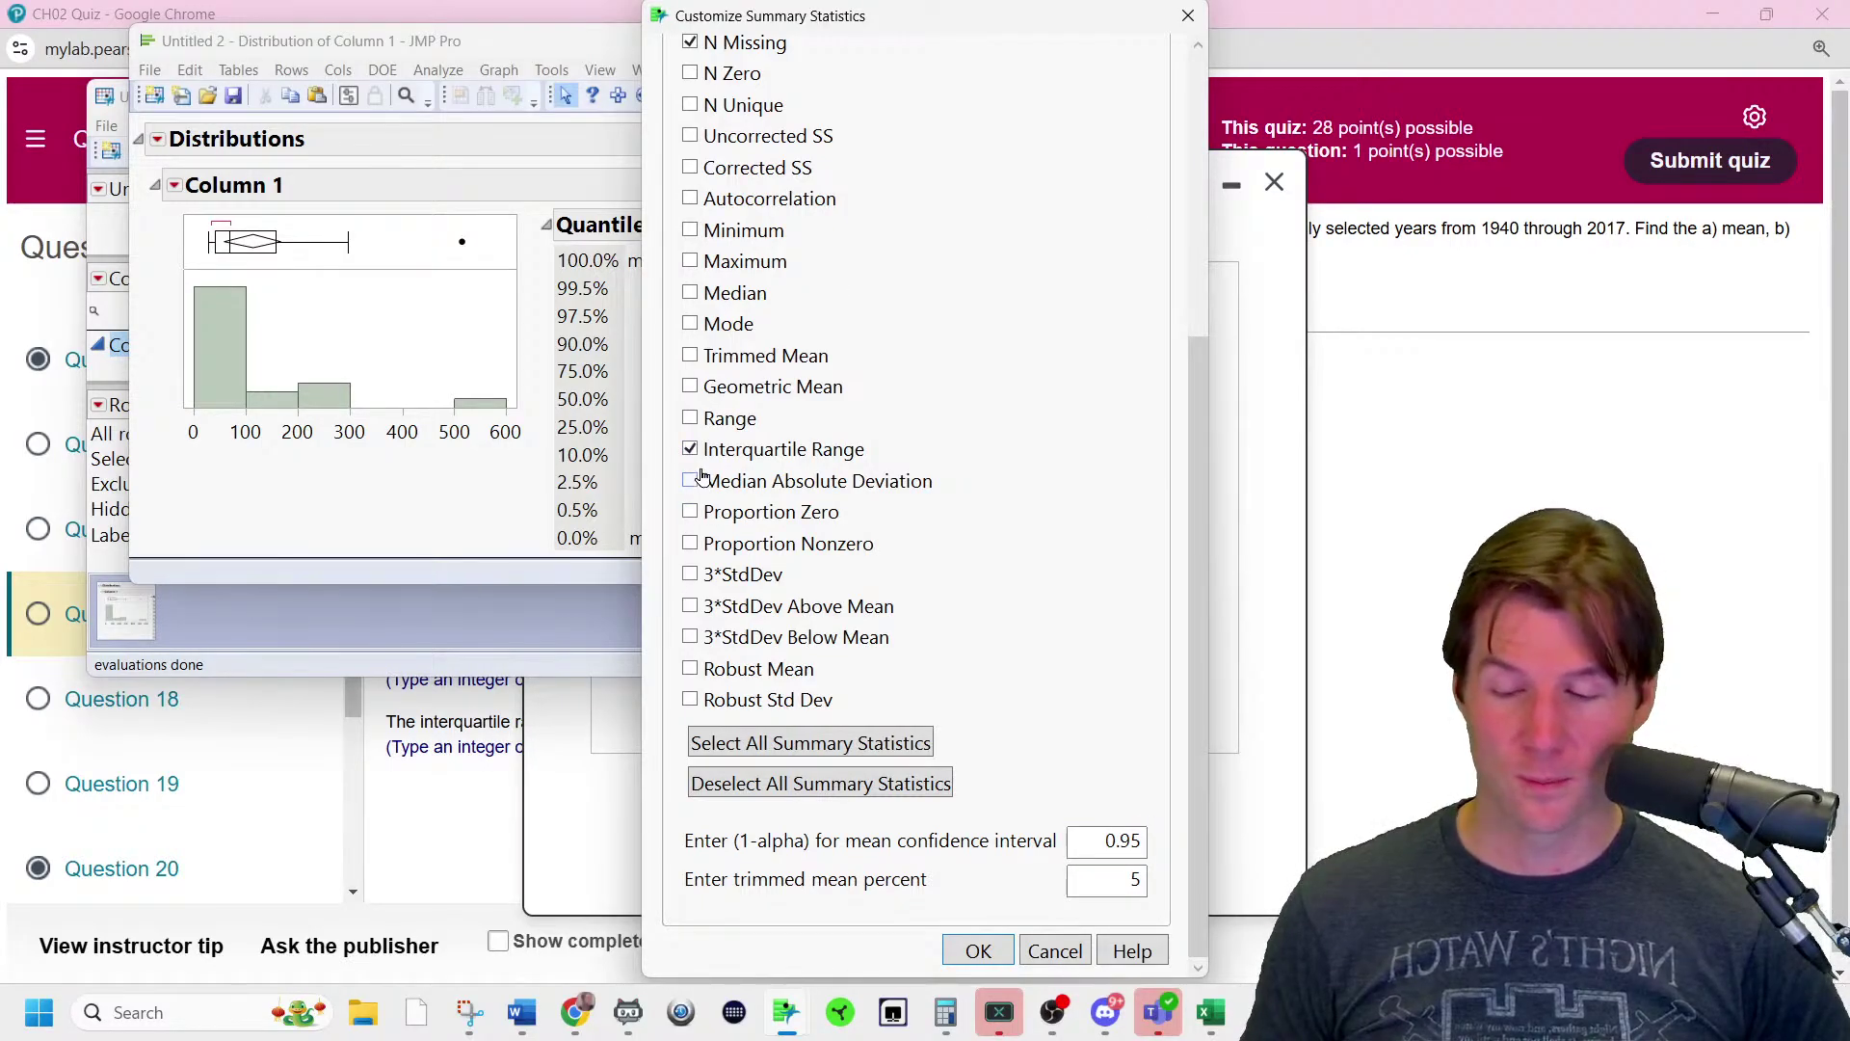
{"action": "left_click", "coordinate": [690, 420]}
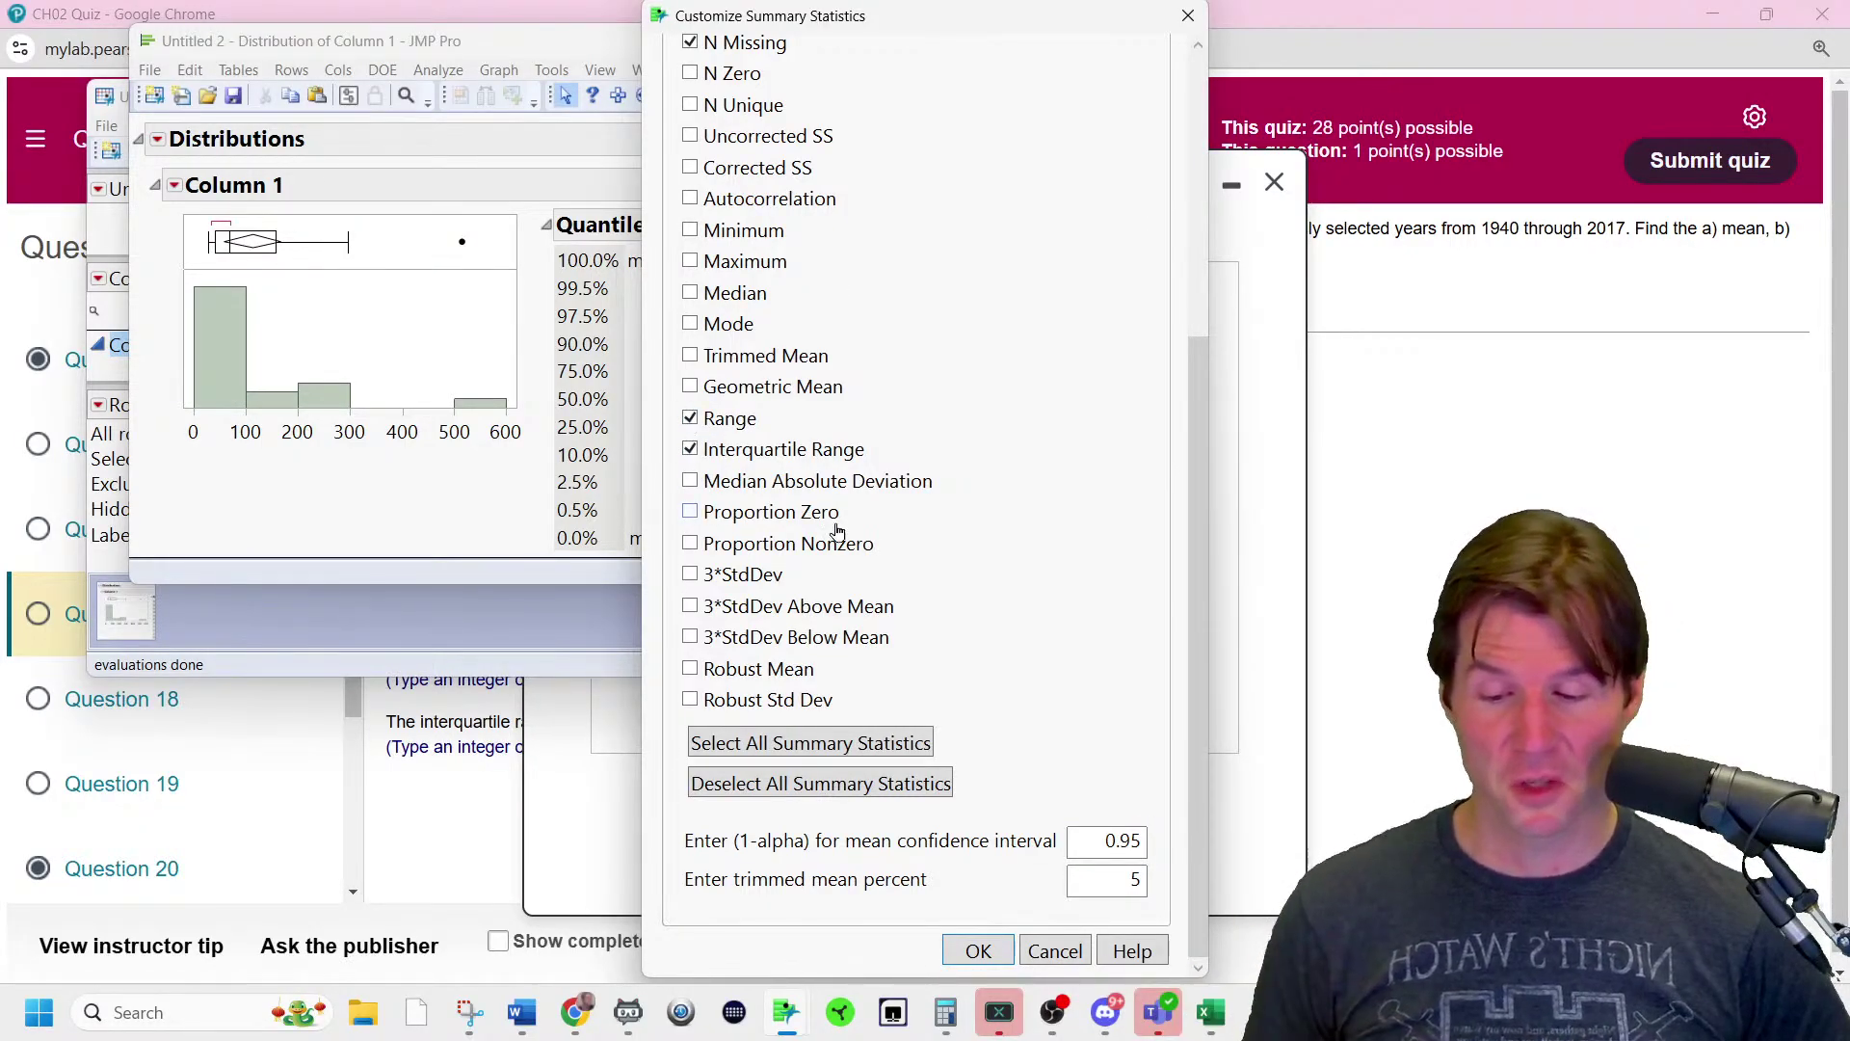
{"action": "scroll", "coordinate": [896, 548], "scroll_direction": "up", "scroll_amount": 3}
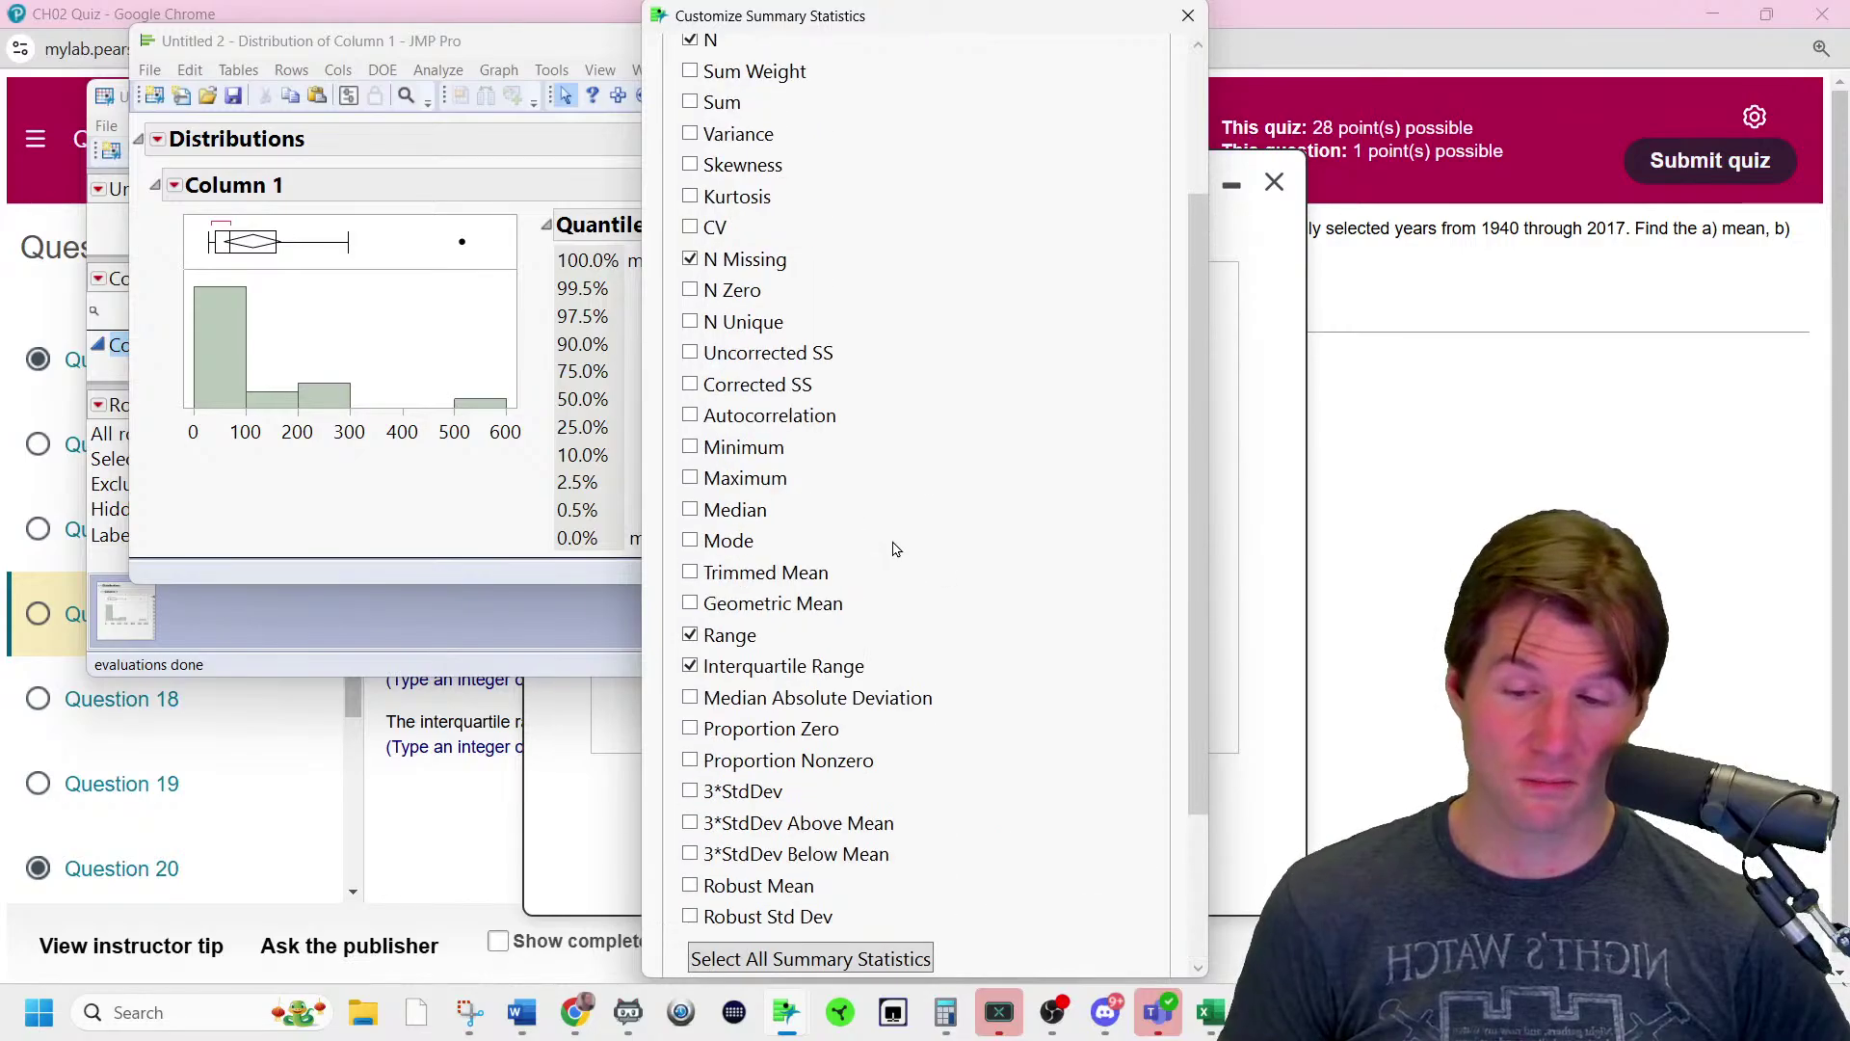
{"action": "scroll", "coordinate": [897, 548], "scroll_direction": "down", "scroll_amount": 2}
{"action": "scroll", "coordinate": [897, 549], "scroll_direction": "down", "scroll_amount": 2}
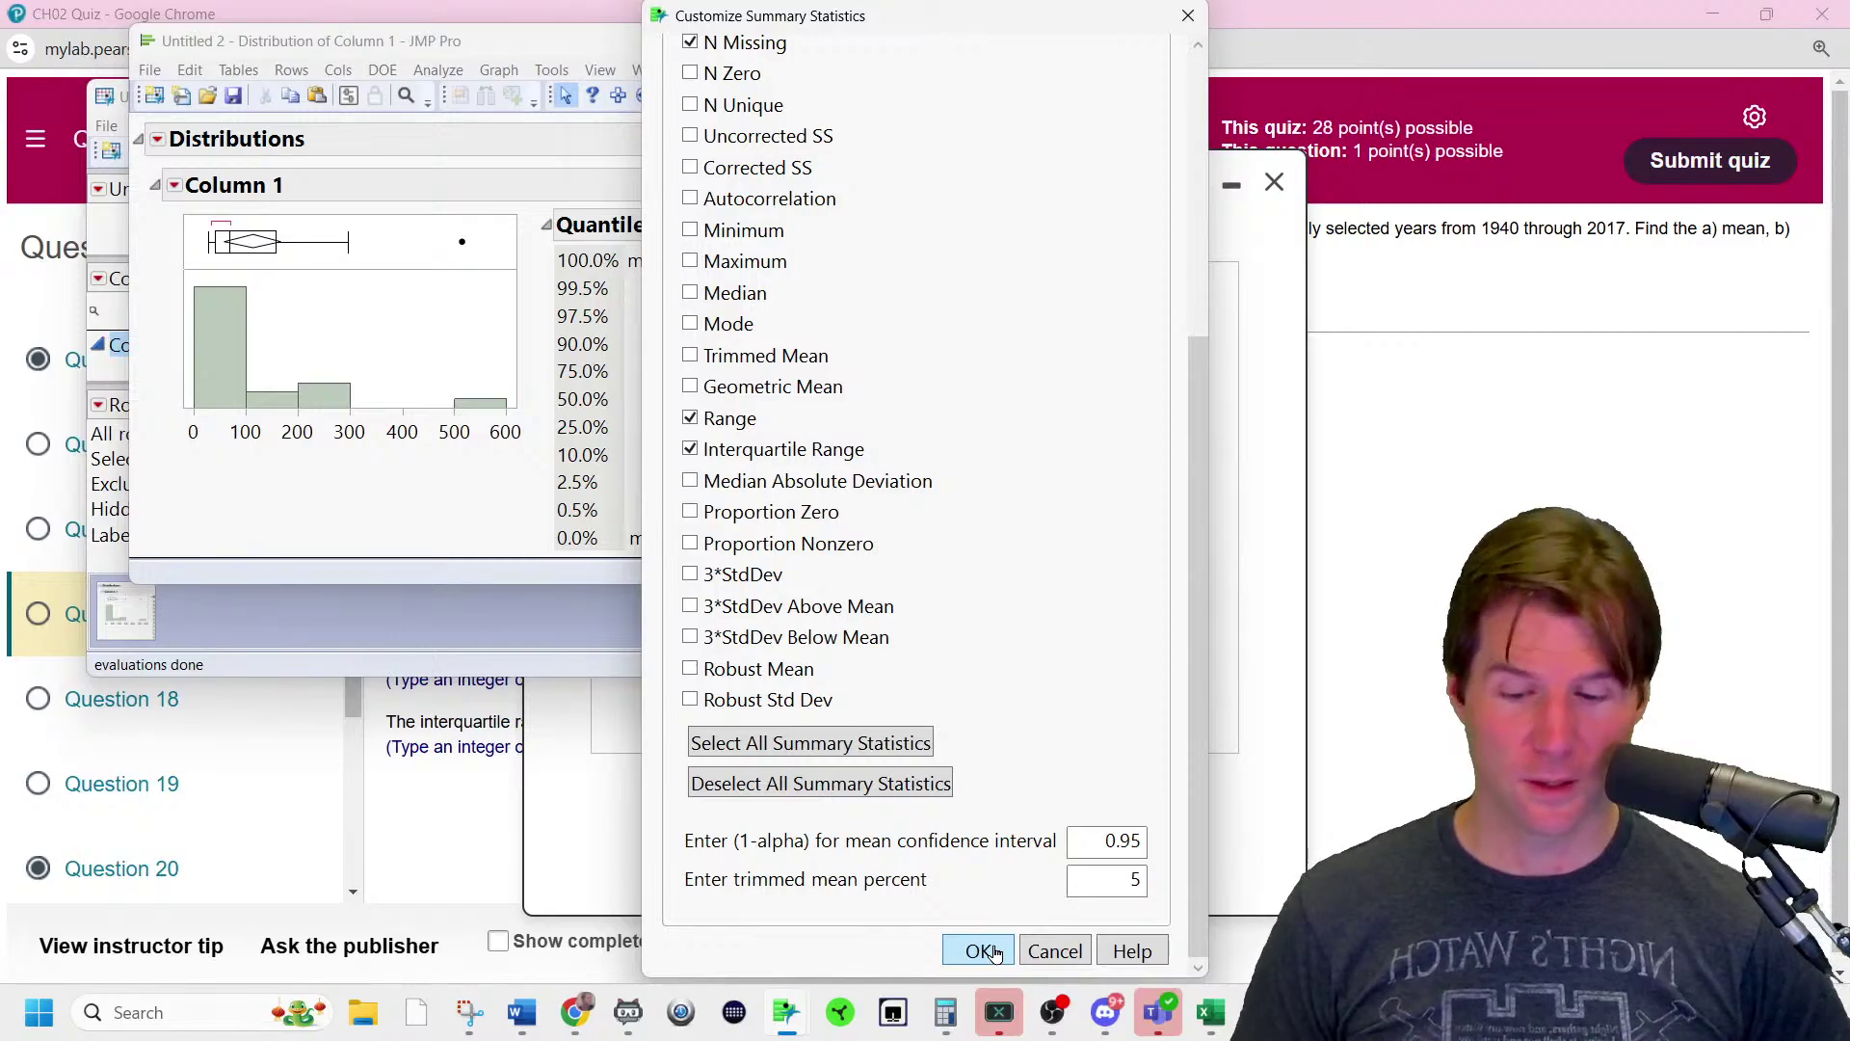
{"action": "left_click", "coordinate": [979, 952]}
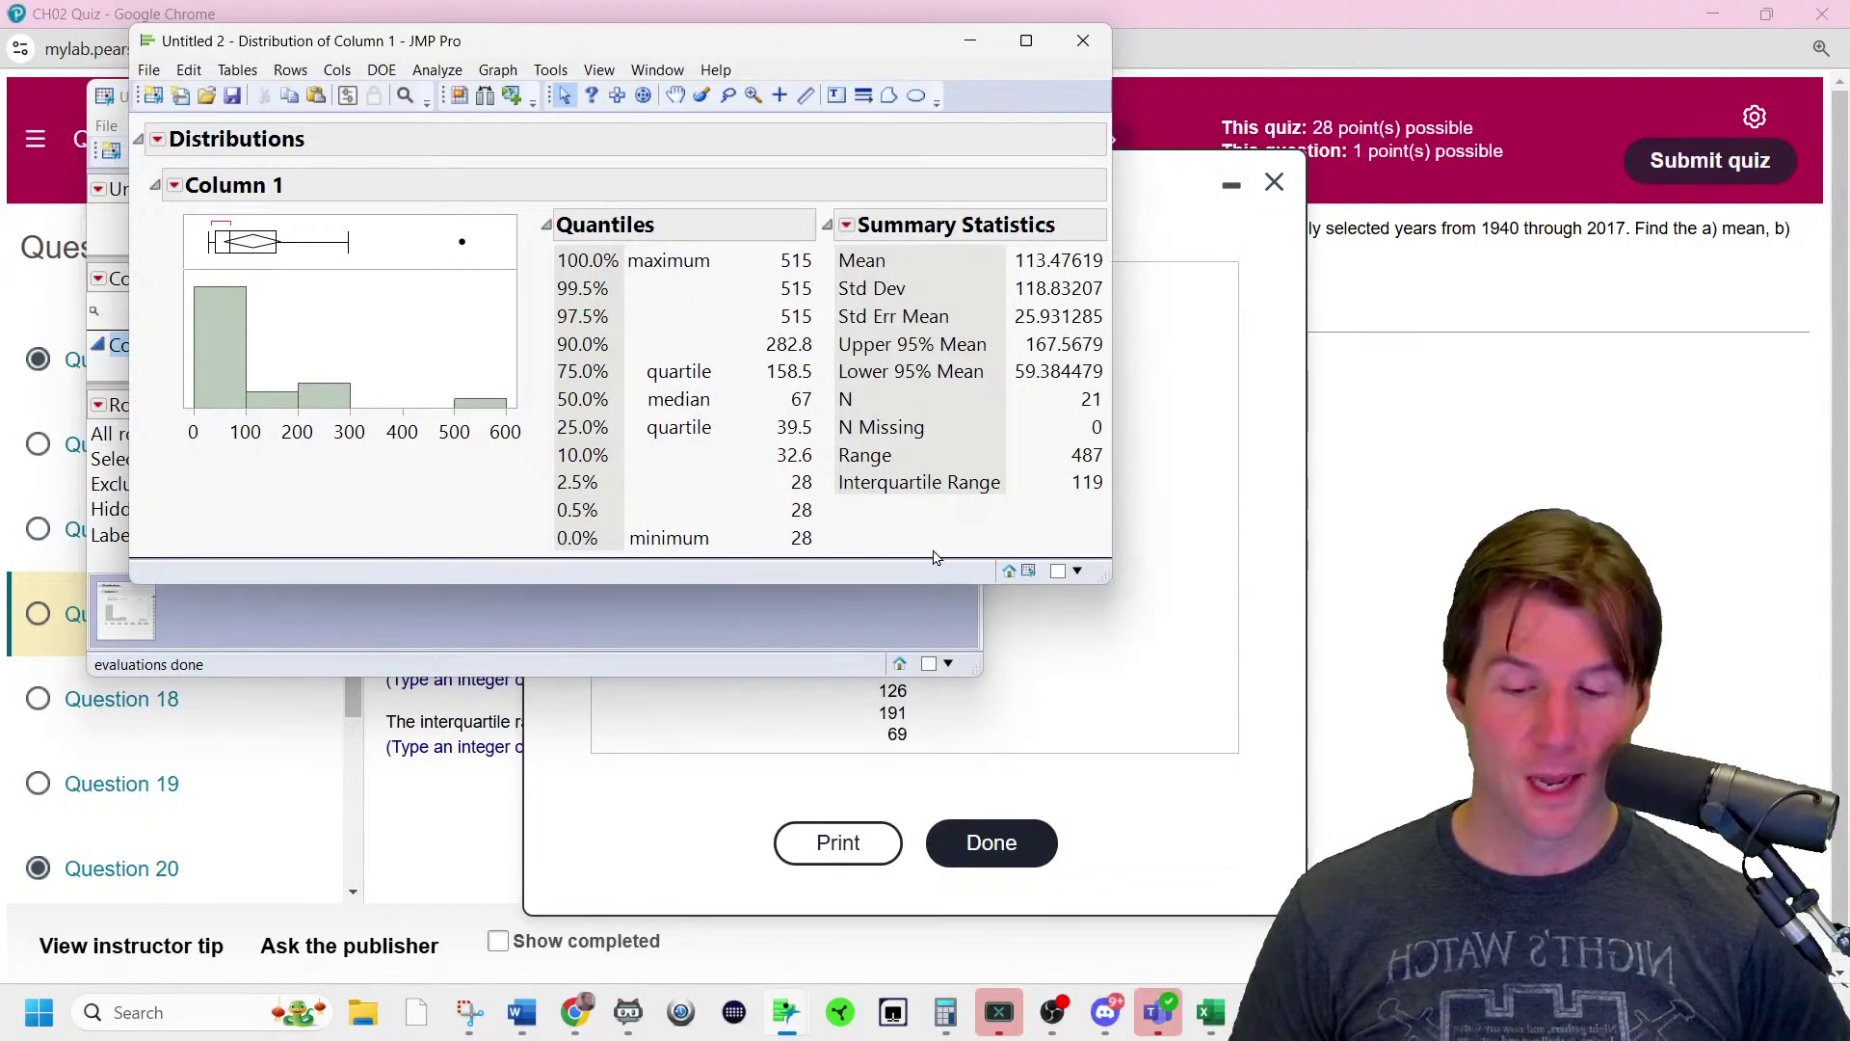
- Close the tornado data pop-up and arrange the quiz beside the Distribution report, showing its quantiles and summary statistics
{"action": "left_click", "coordinate": [1480, 488]}
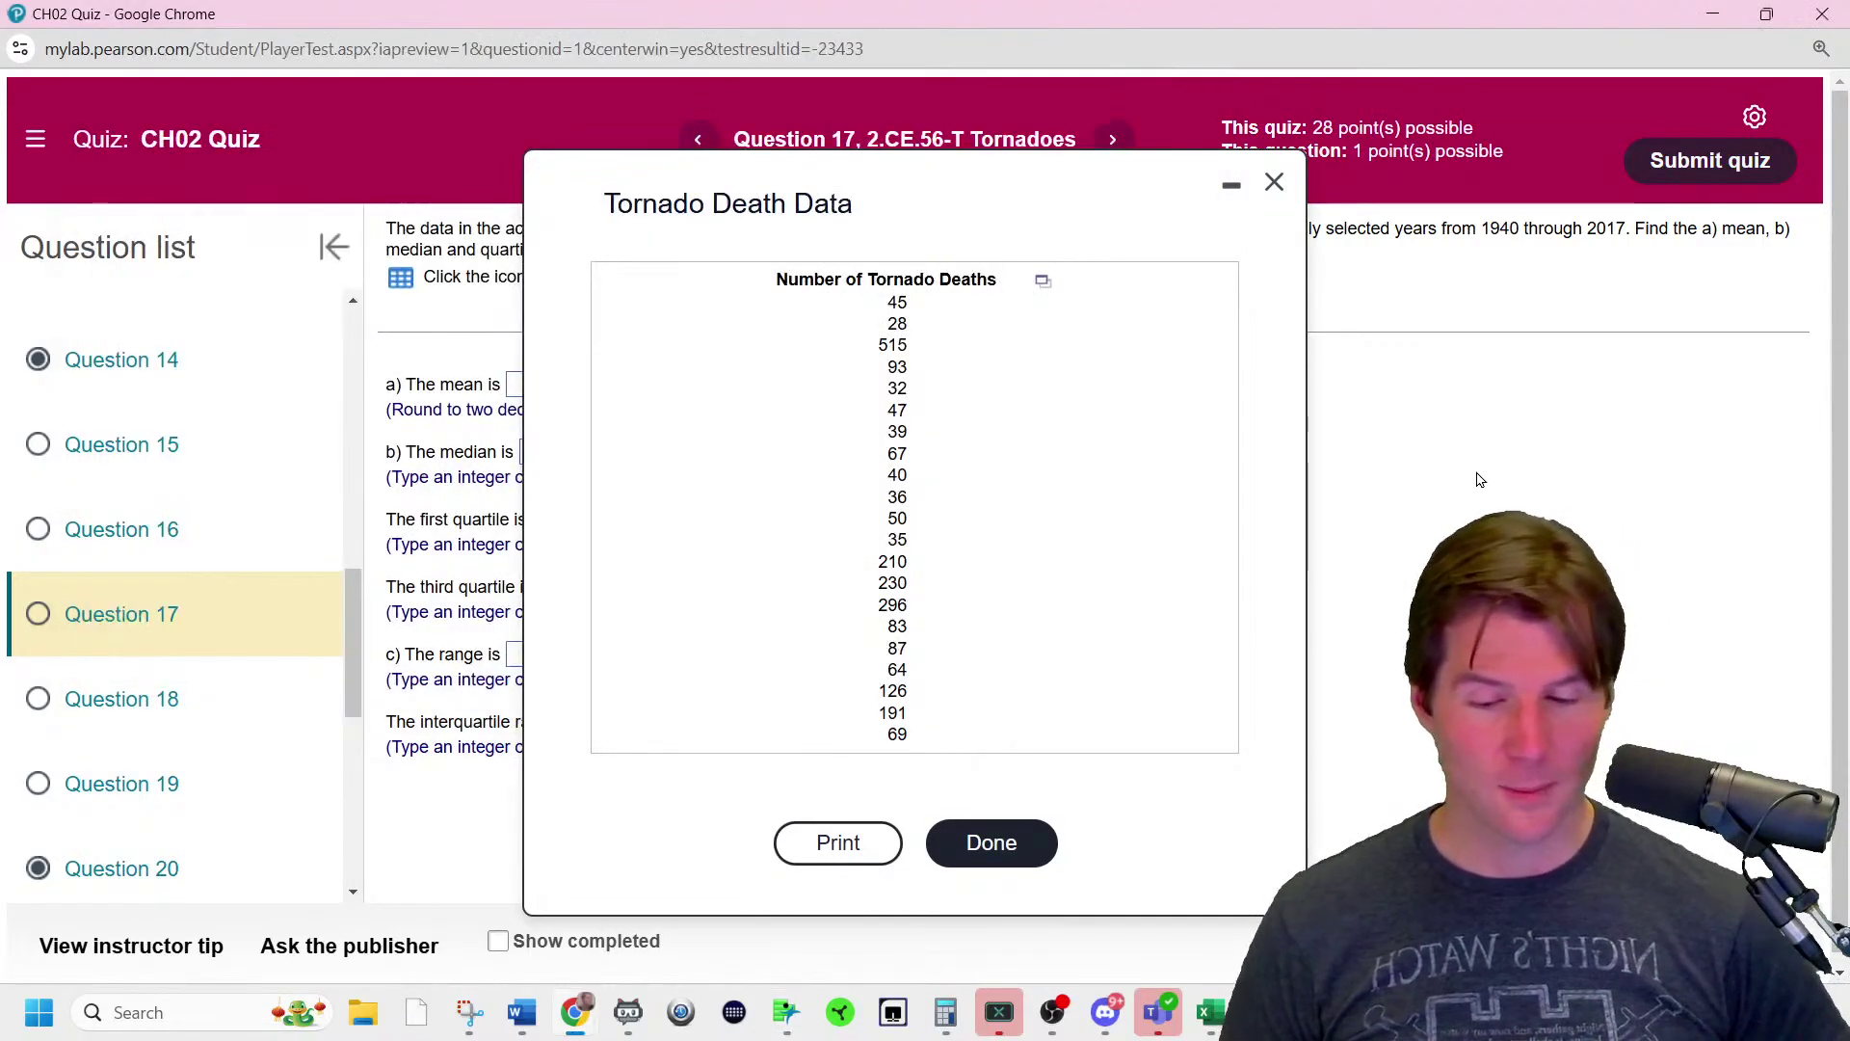
{"action": "left_click", "coordinate": [1274, 183]}
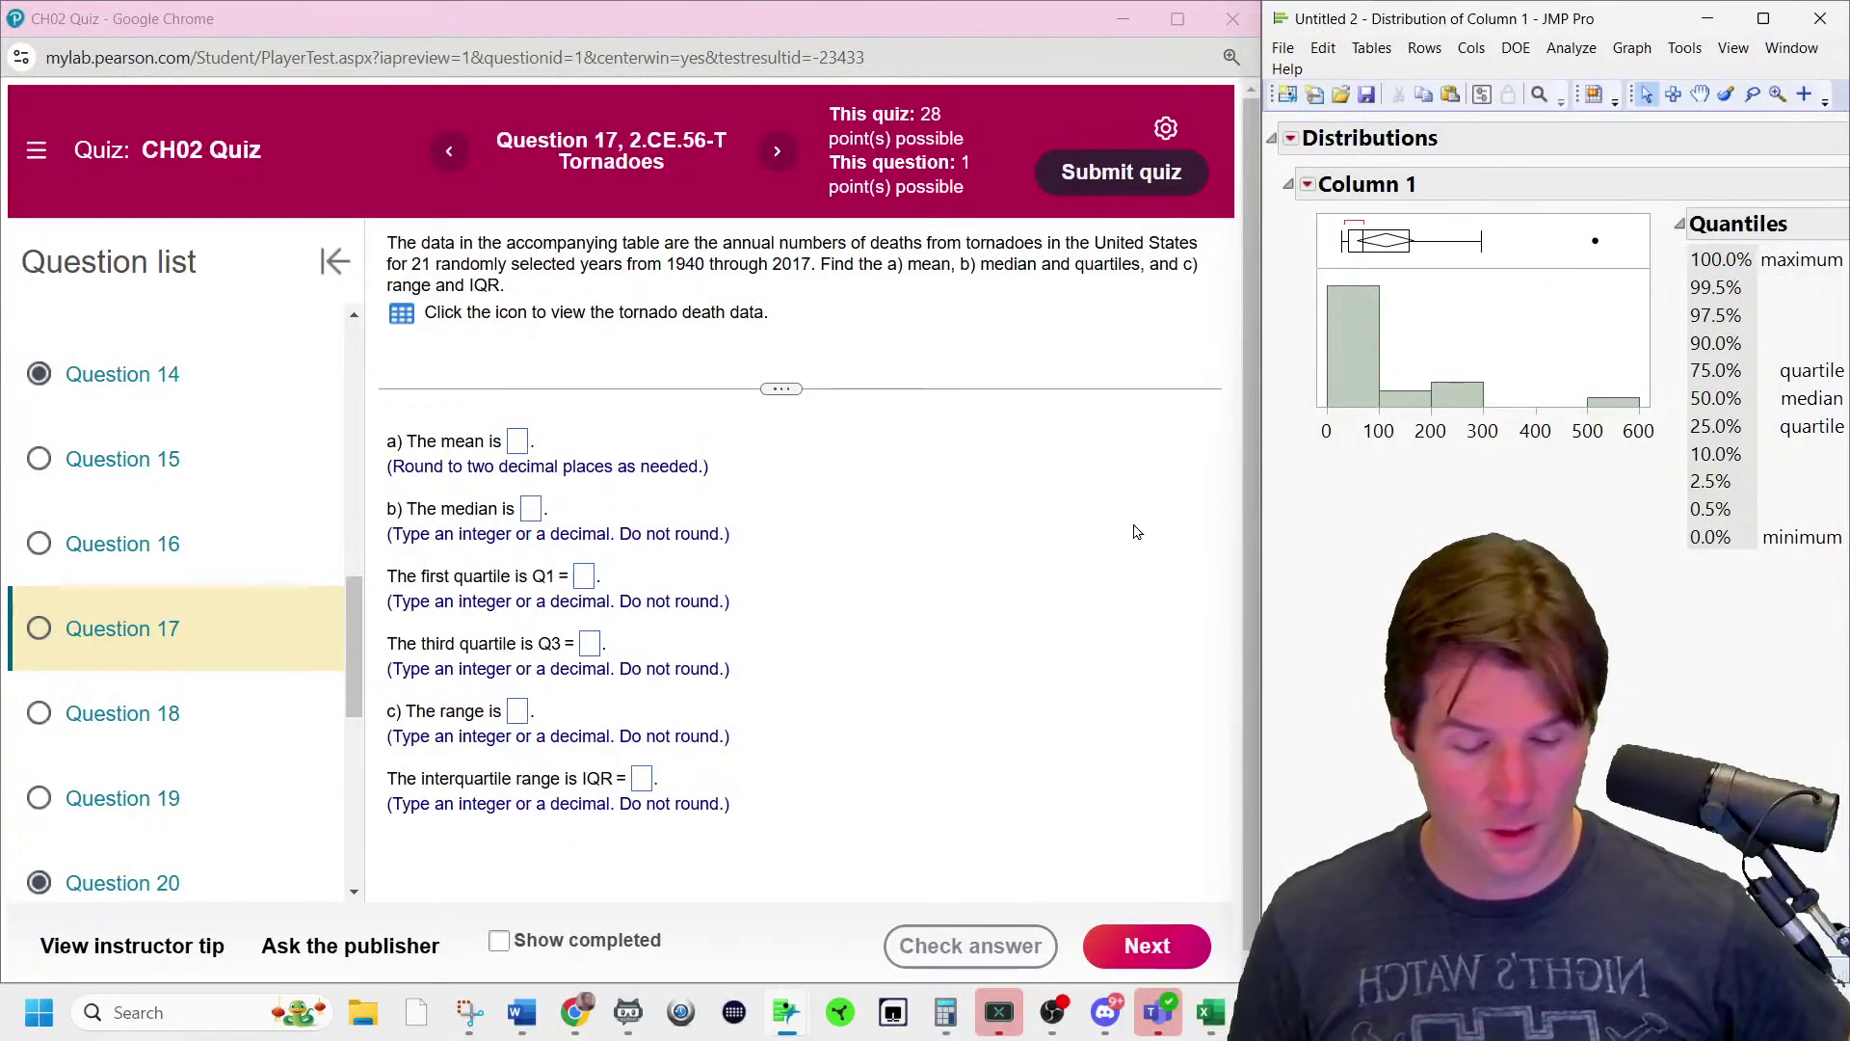
{"action": "scroll", "coordinate": [1557, 376], "scroll_direction": "right", "scroll_amount": 5}
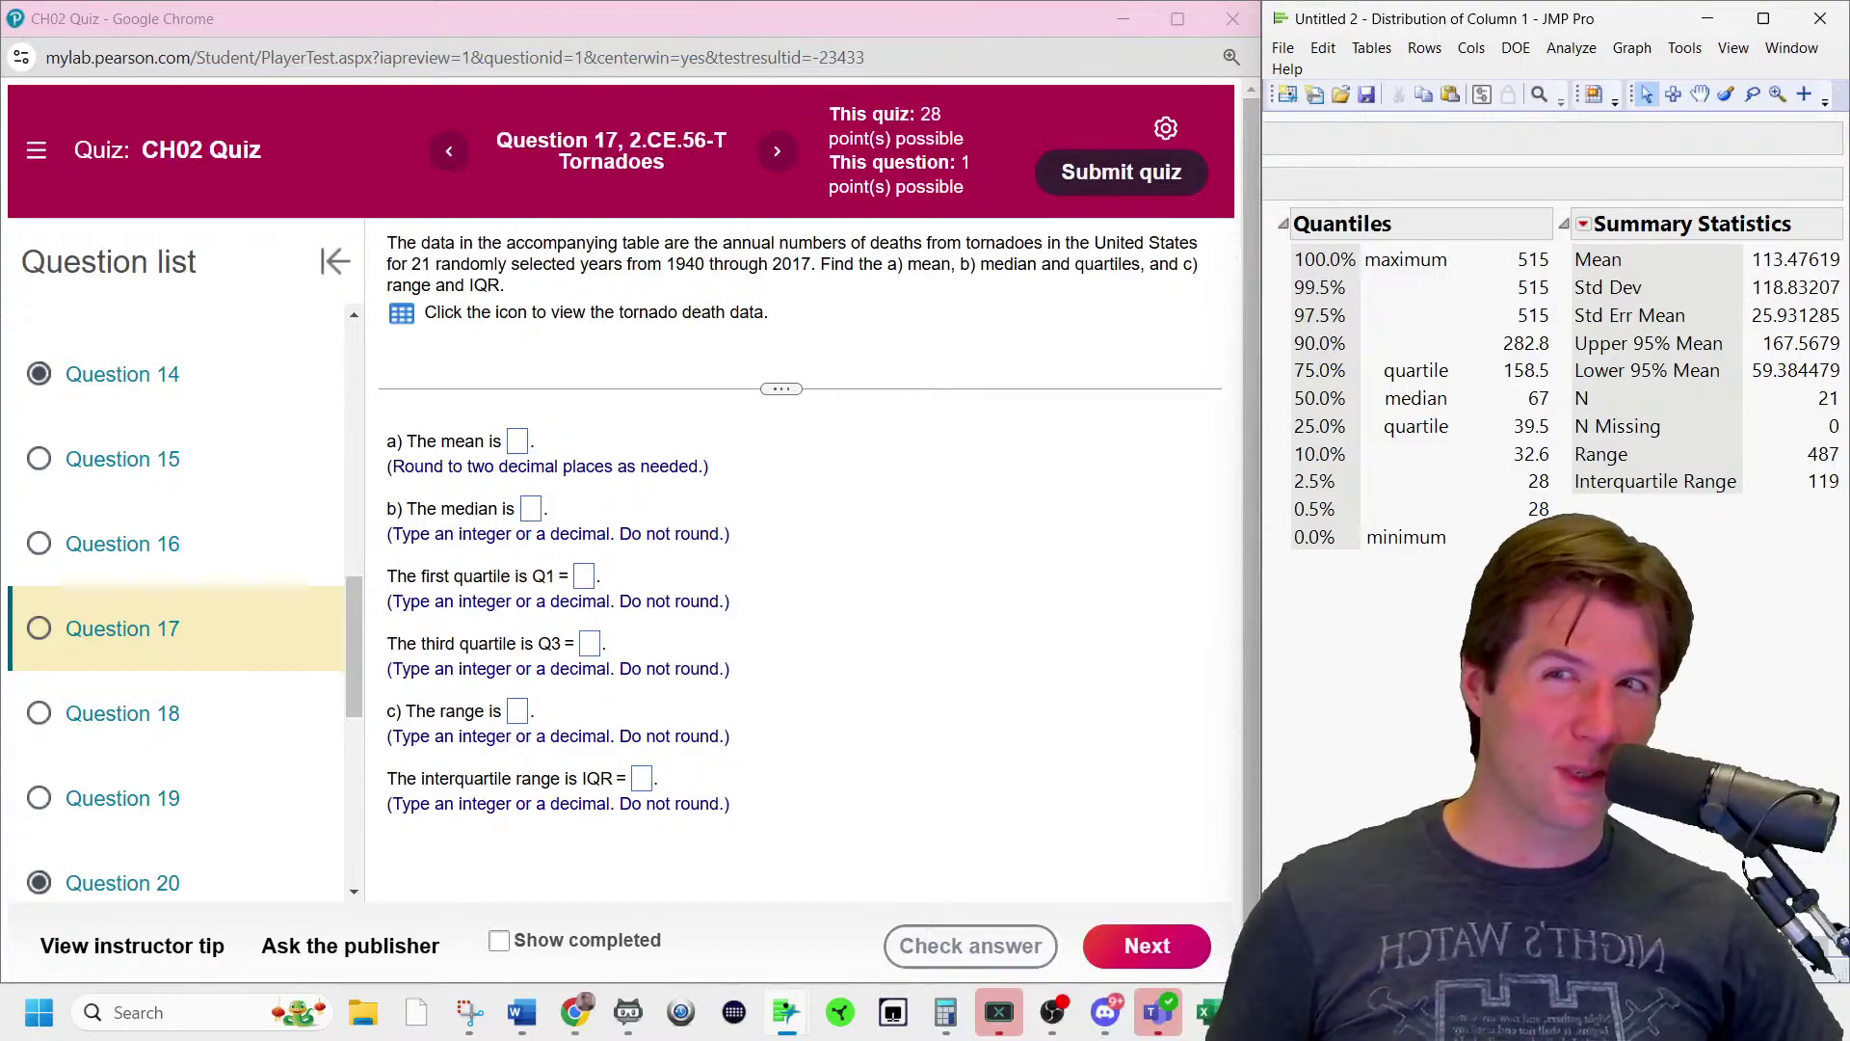
- Answer part a of Question 17 with a mean of 113.47
{"action": "left_click", "coordinate": [518, 441]}
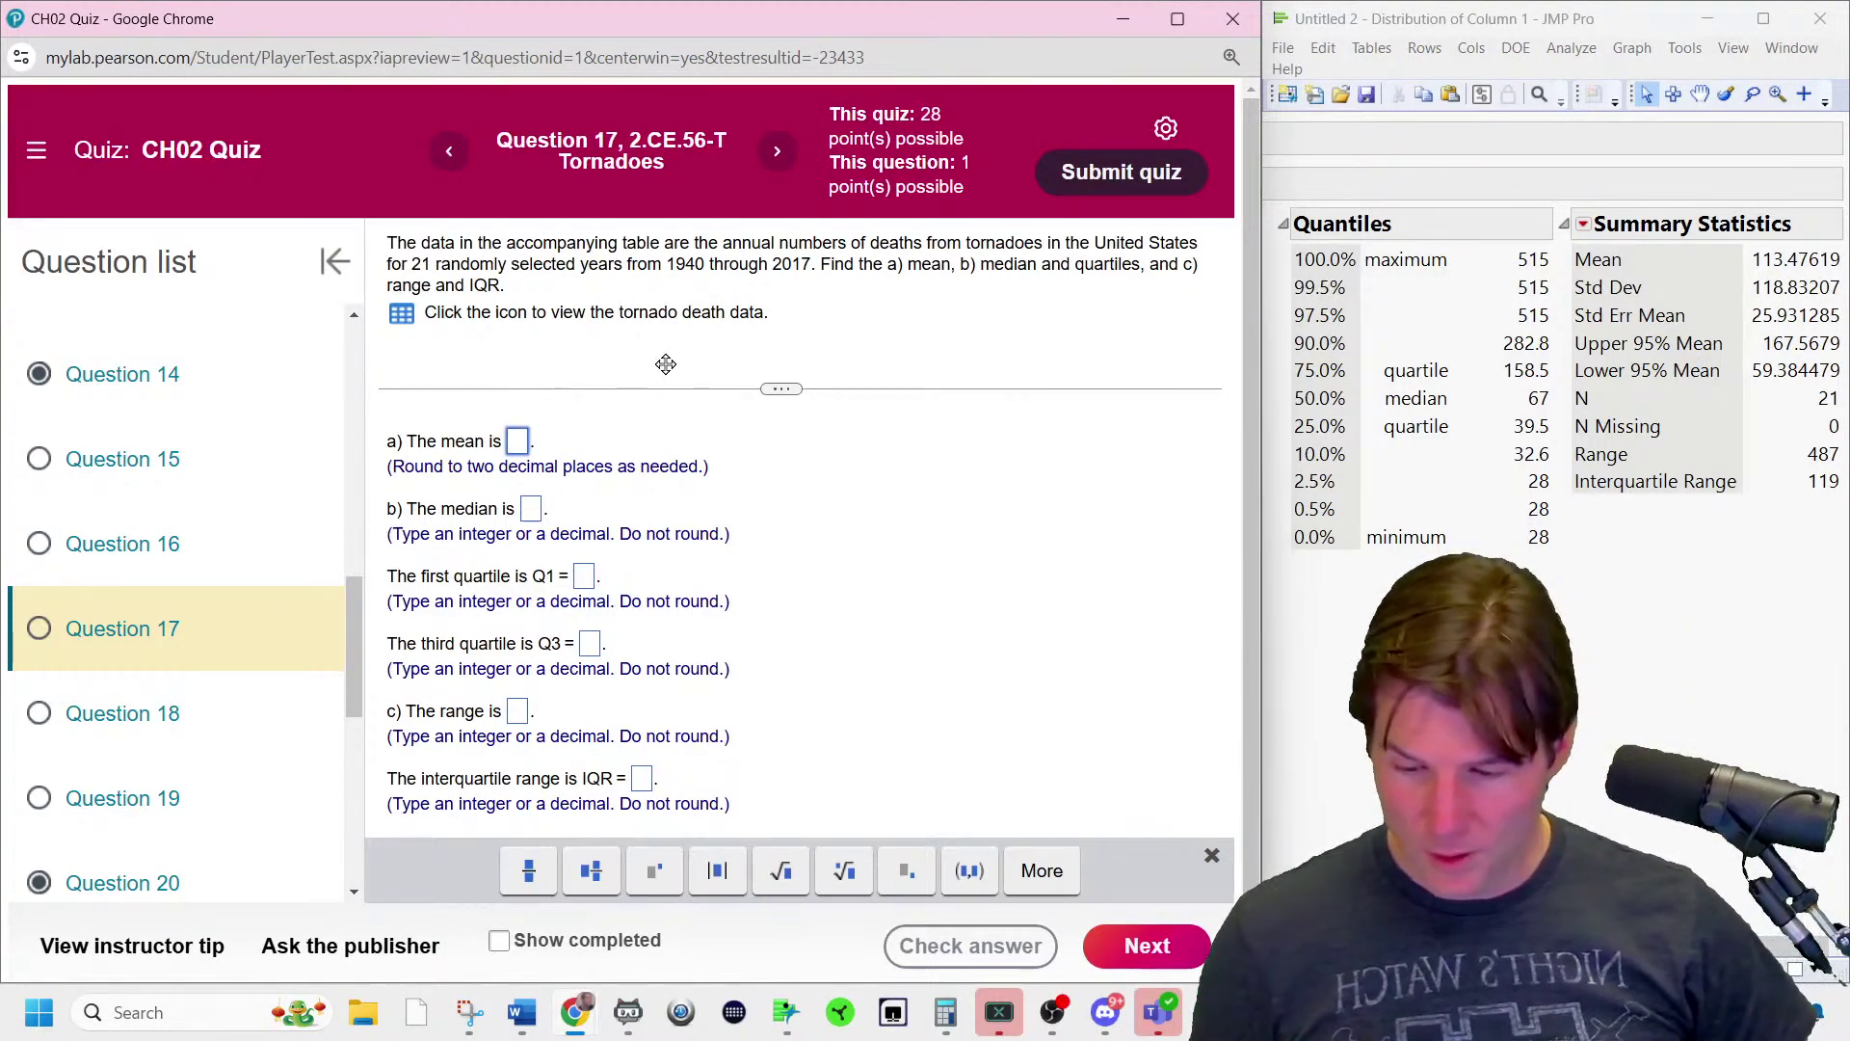
{"action": "type", "text": "113"}
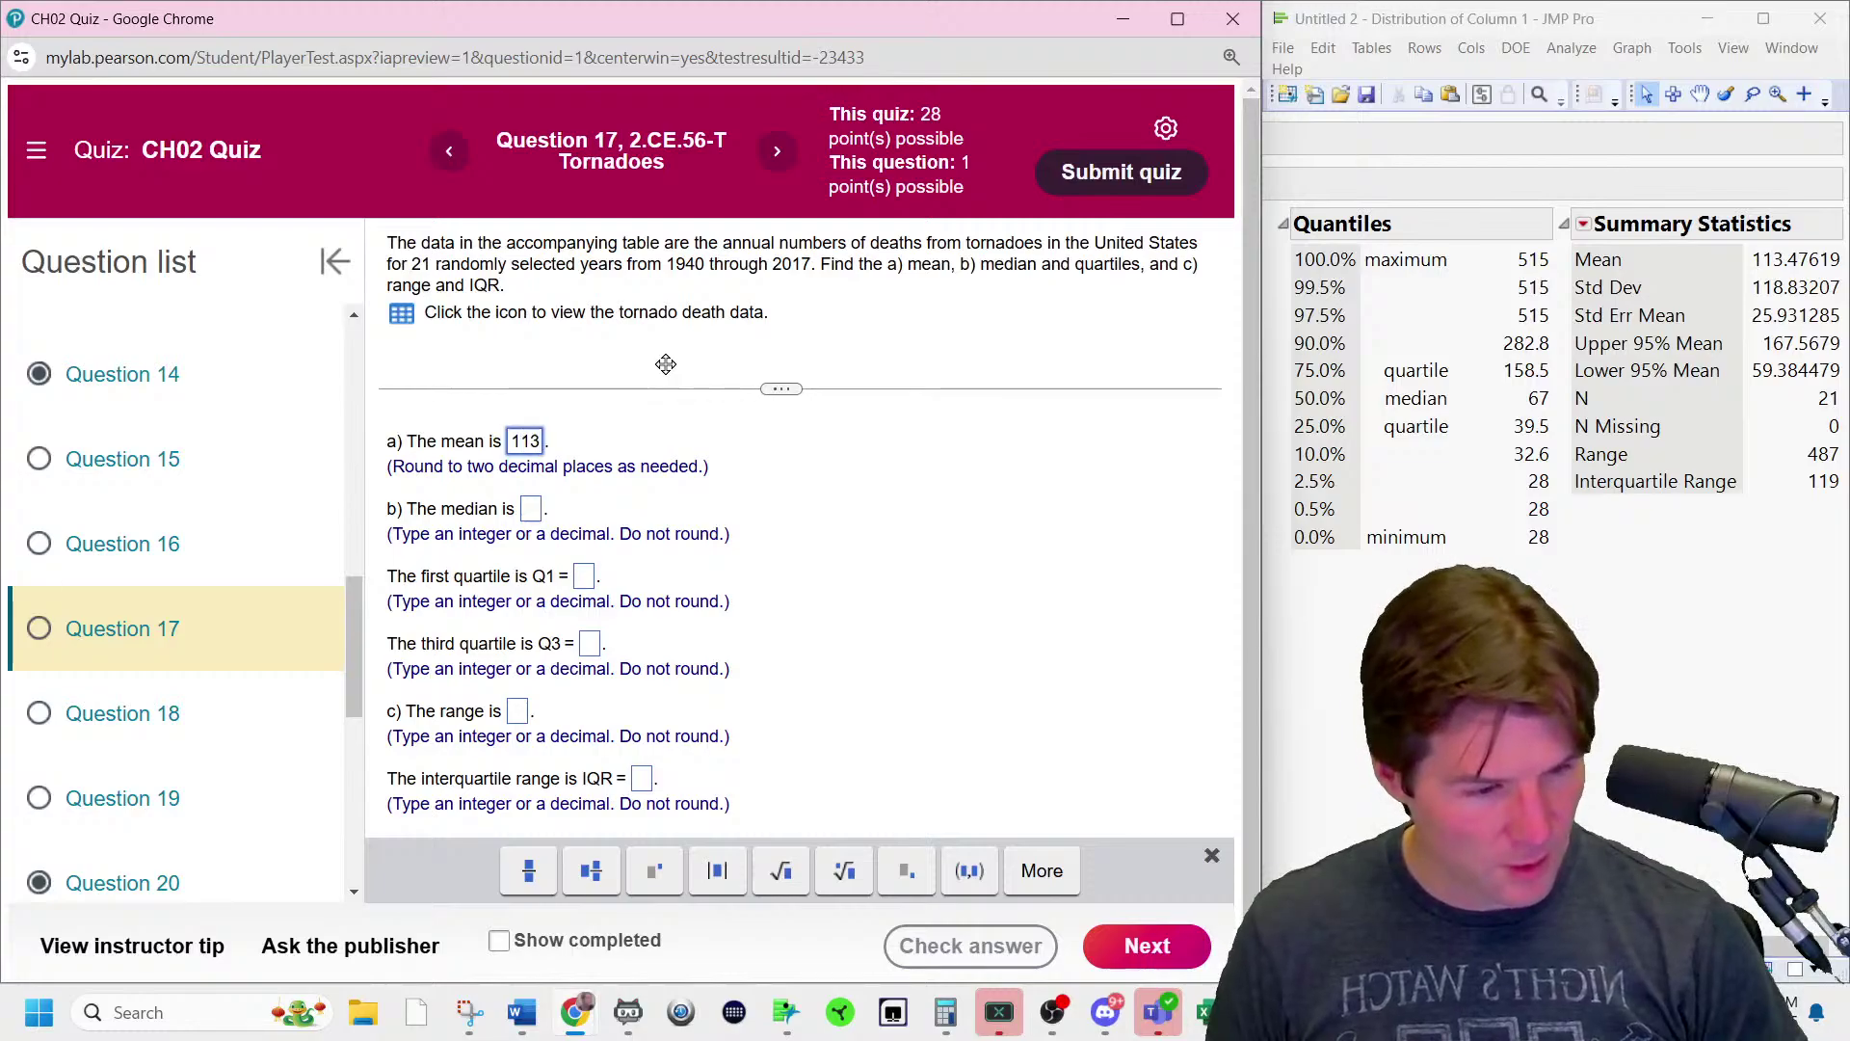
{"action": "type", "text": ".47"}
{"action": "key", "text": "Tab"}
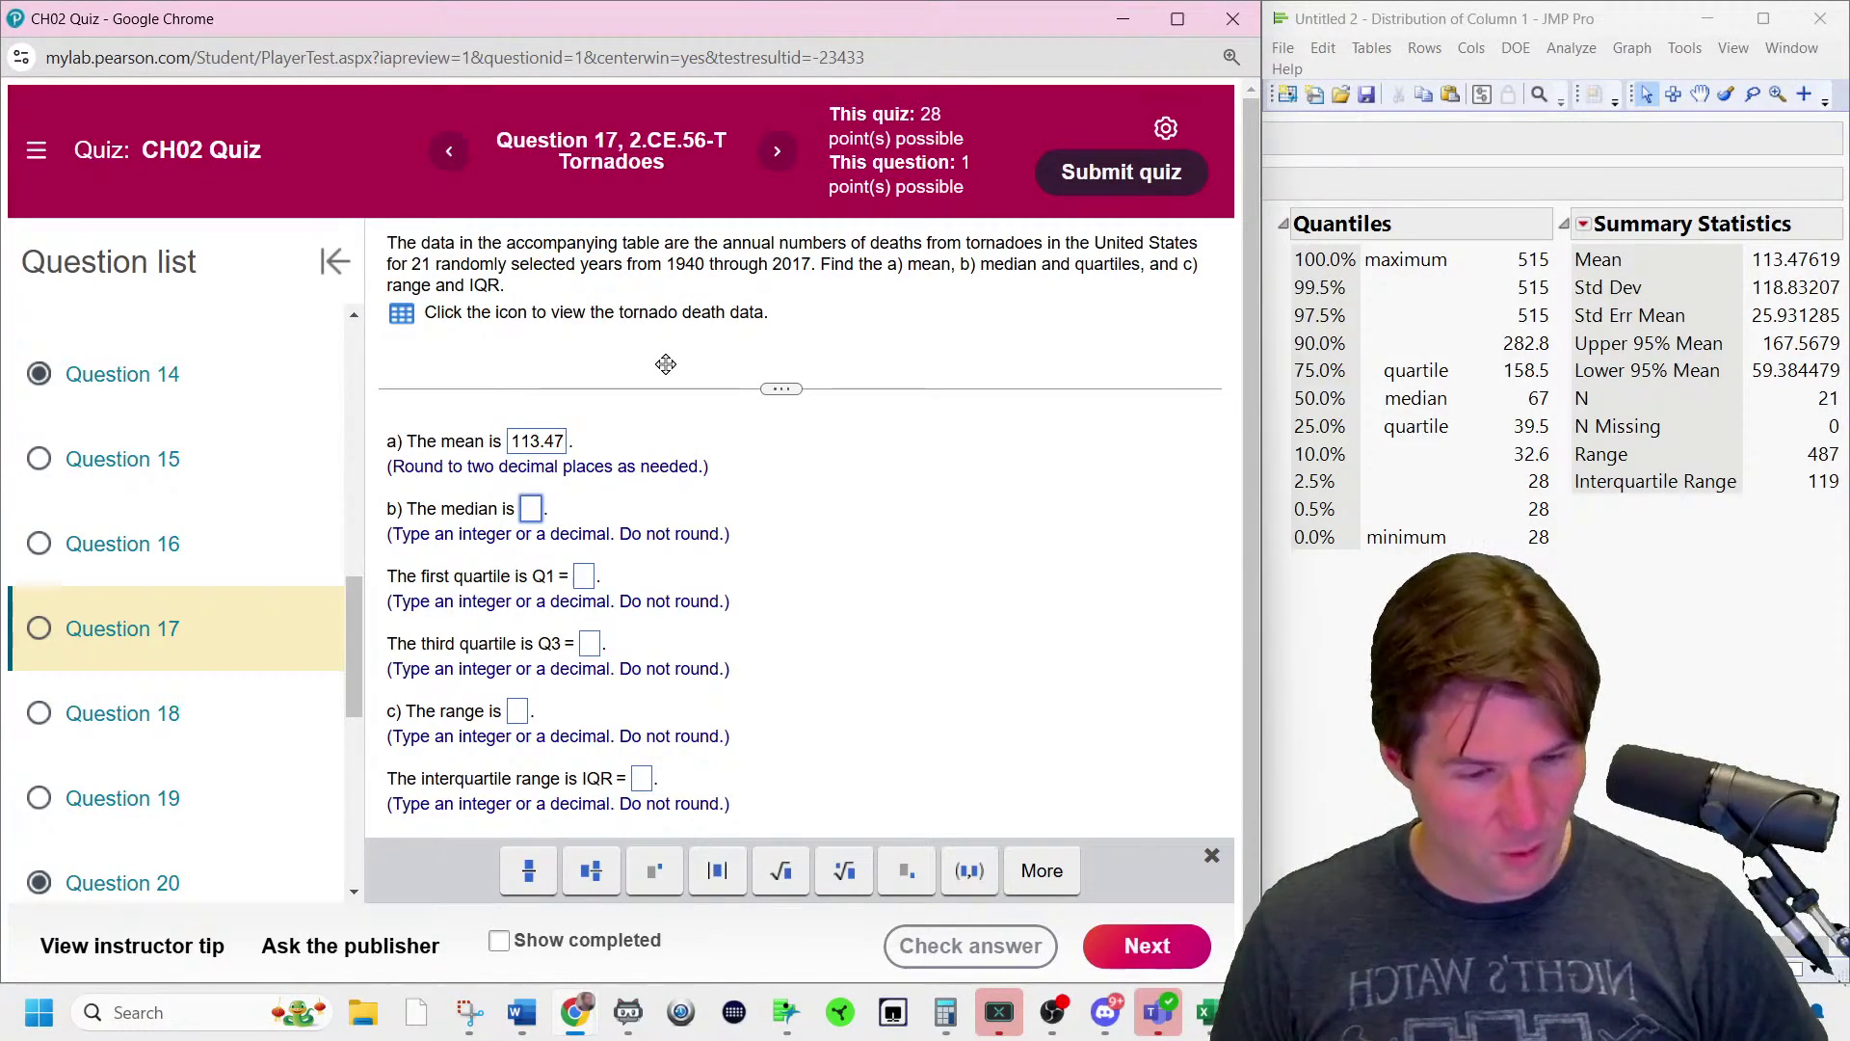
- Answer part b with a median of 67, a first quartile of 39.5 and a third quartile of 158.5
{"action": "type", "text": "67"}
{"action": "key", "text": "Tab"}
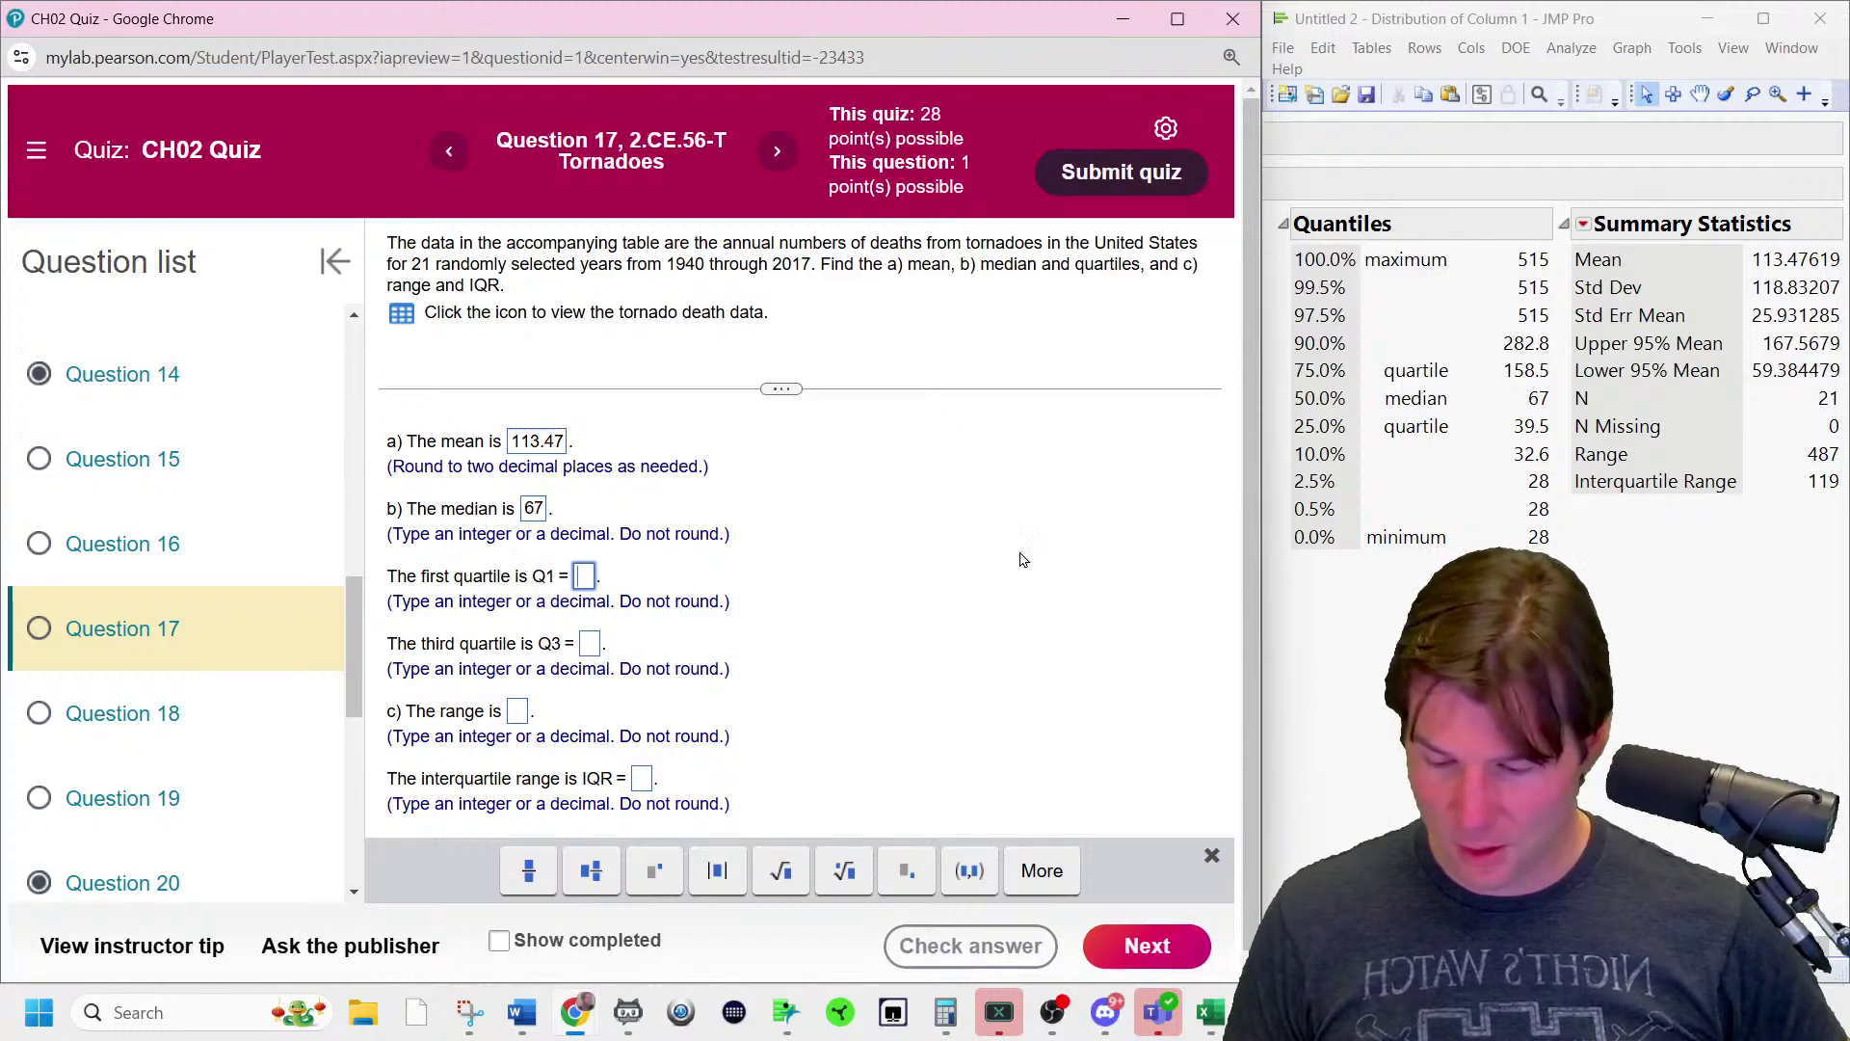
{"action": "type", "text": "39.5"}
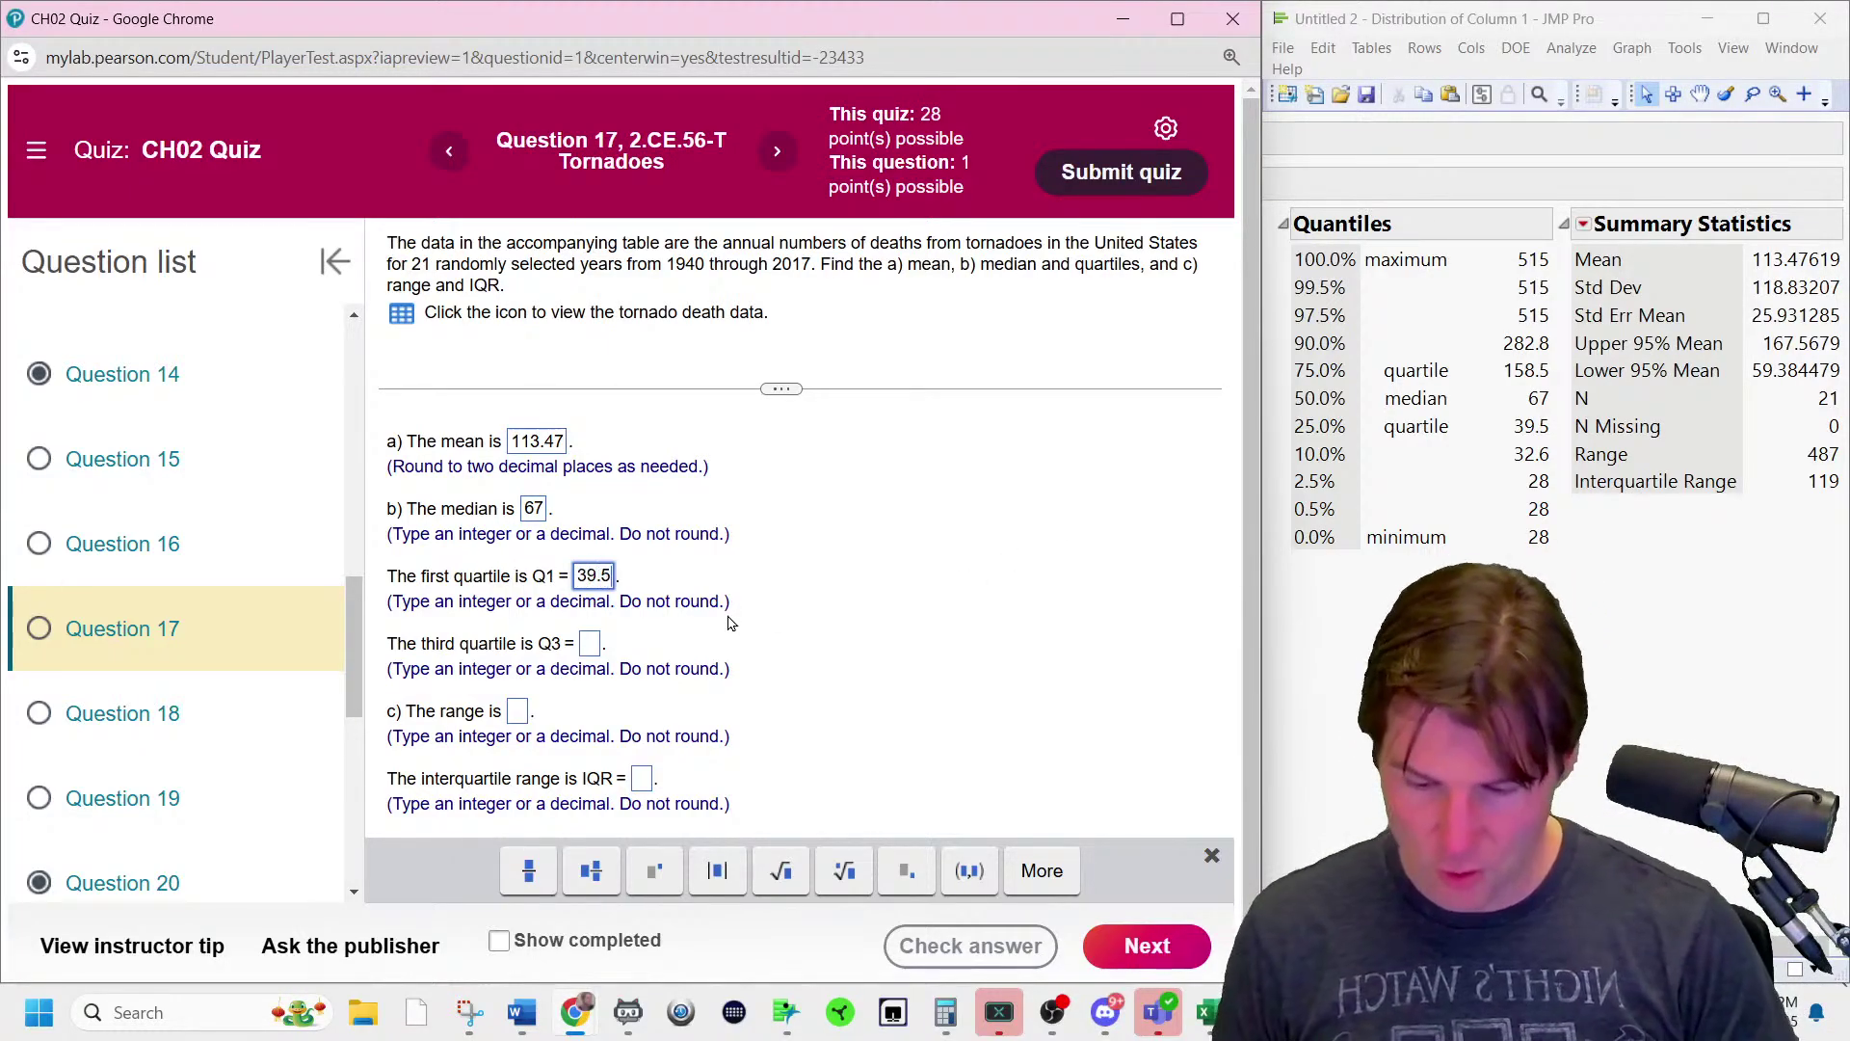
{"action": "key", "text": "Tab"}
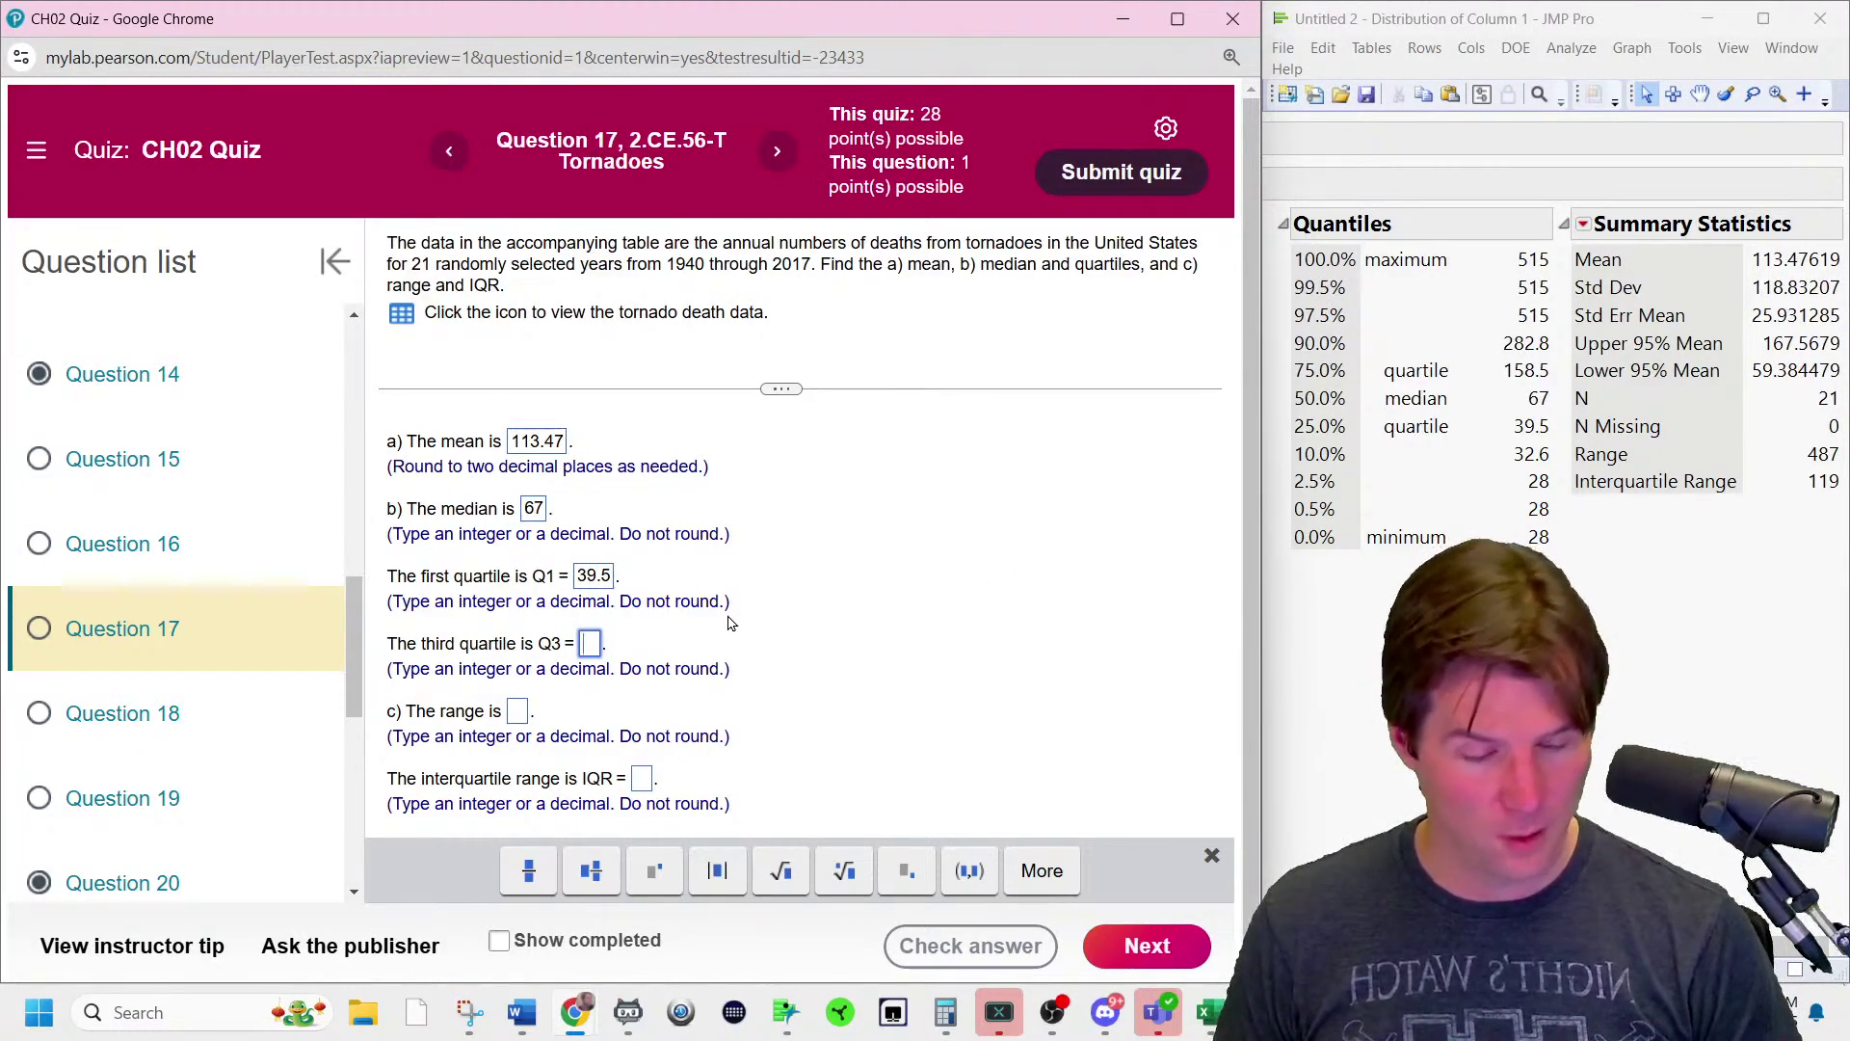
{"action": "type", "text": "158.5"}
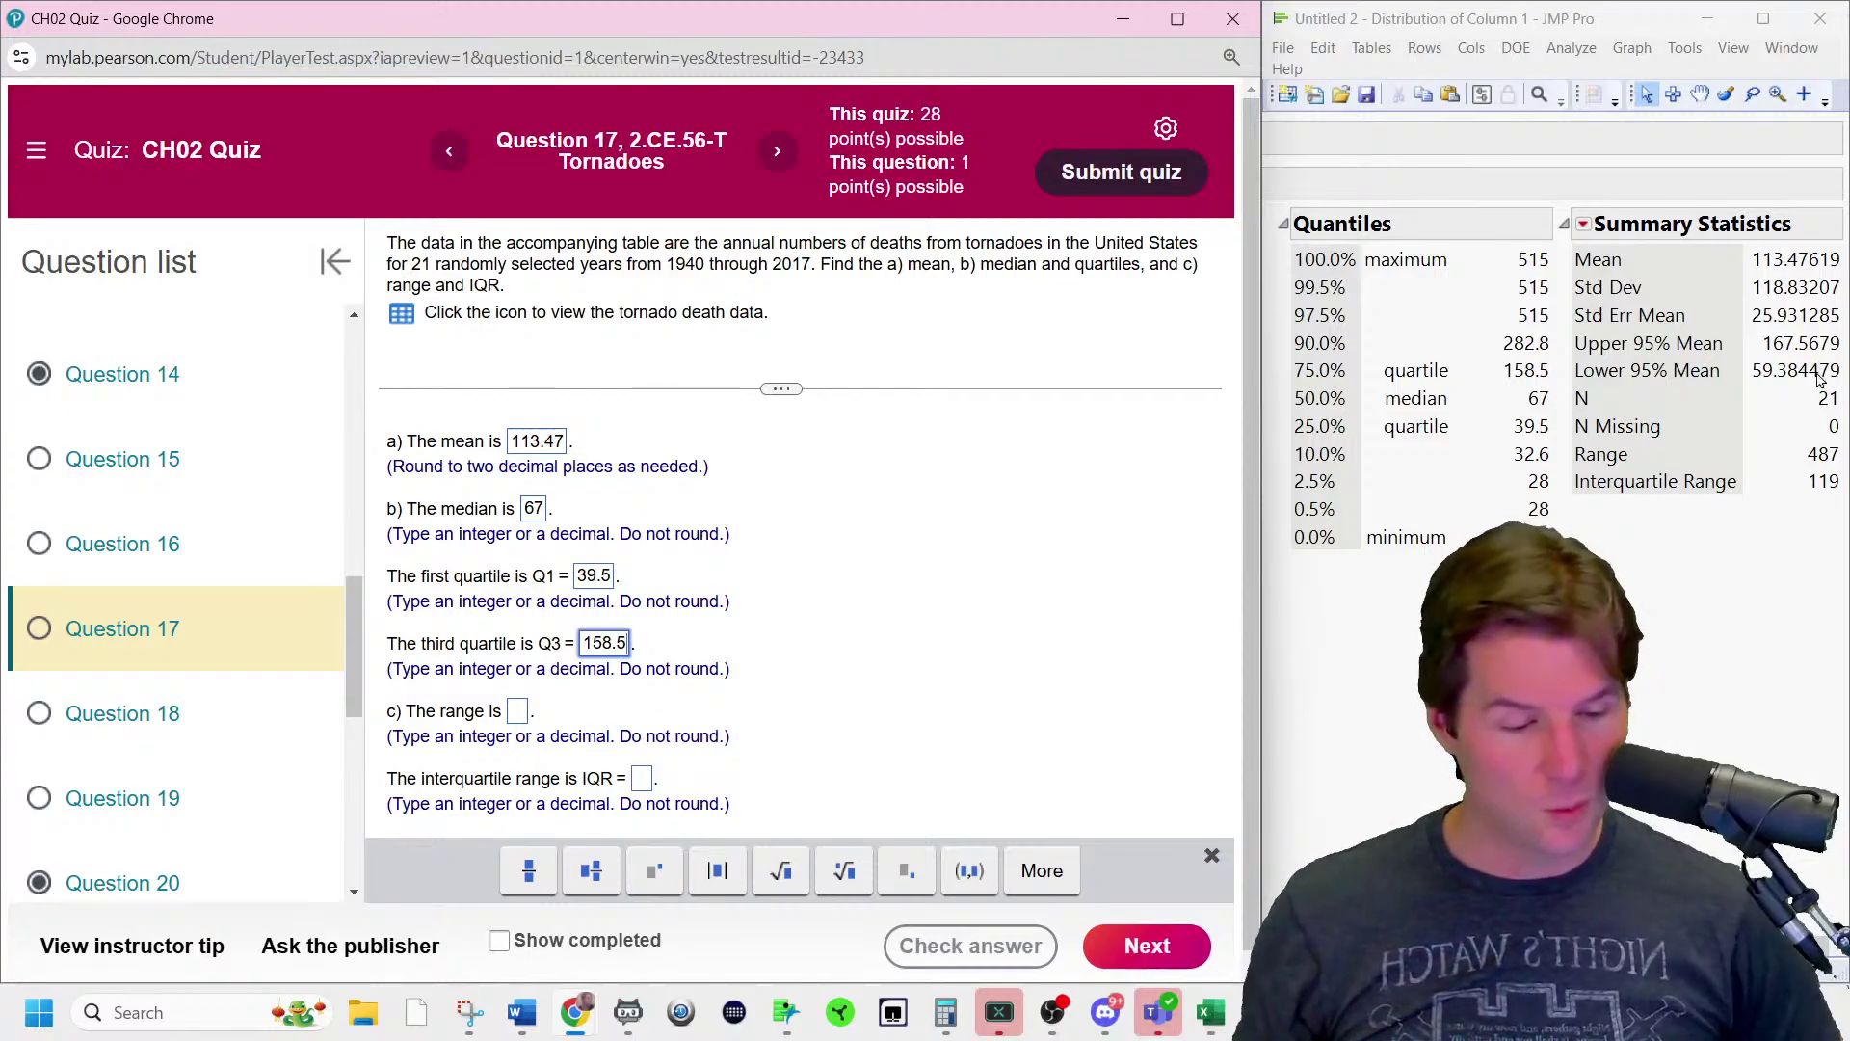
- Answer part c with a range of 487 and an interquartile range of 119, and check the answers
{"action": "left_click", "coordinate": [517, 715]}
{"action": "type", "text": "487"}
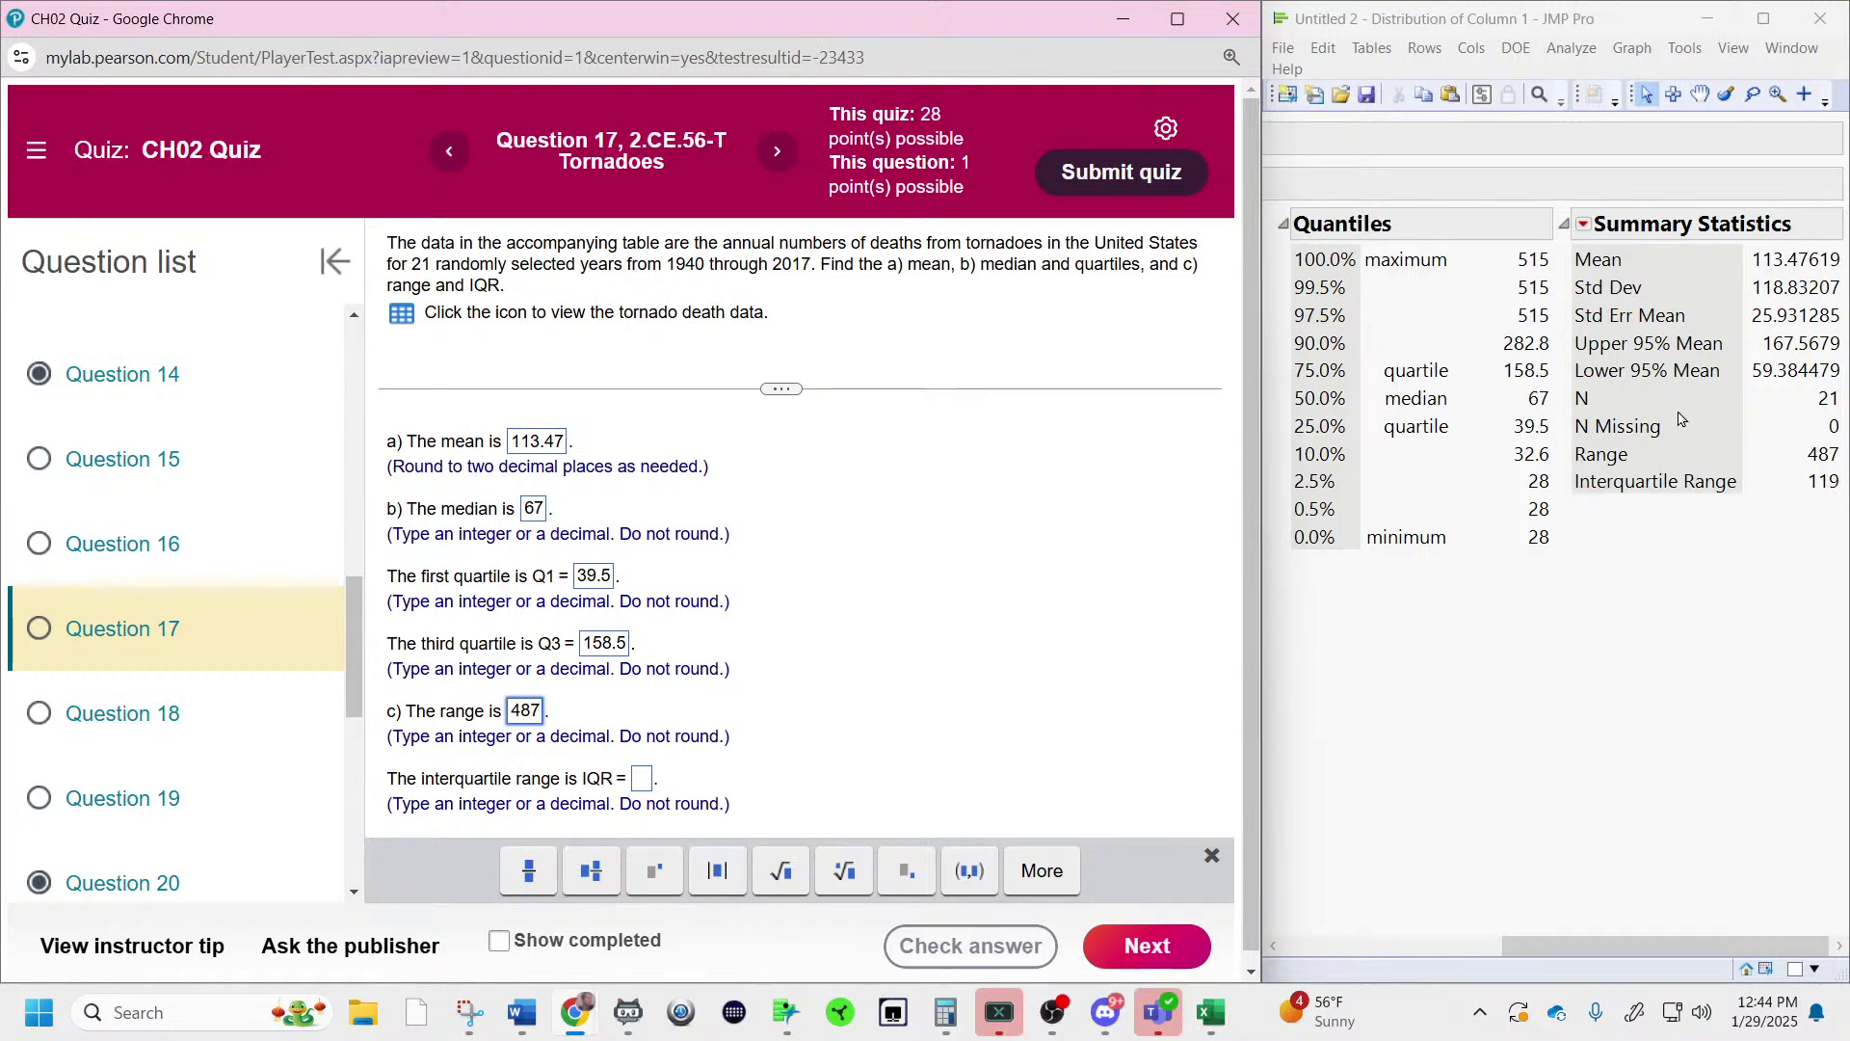
{"action": "left_click", "coordinate": [644, 787]}
{"action": "type", "text": "119"}
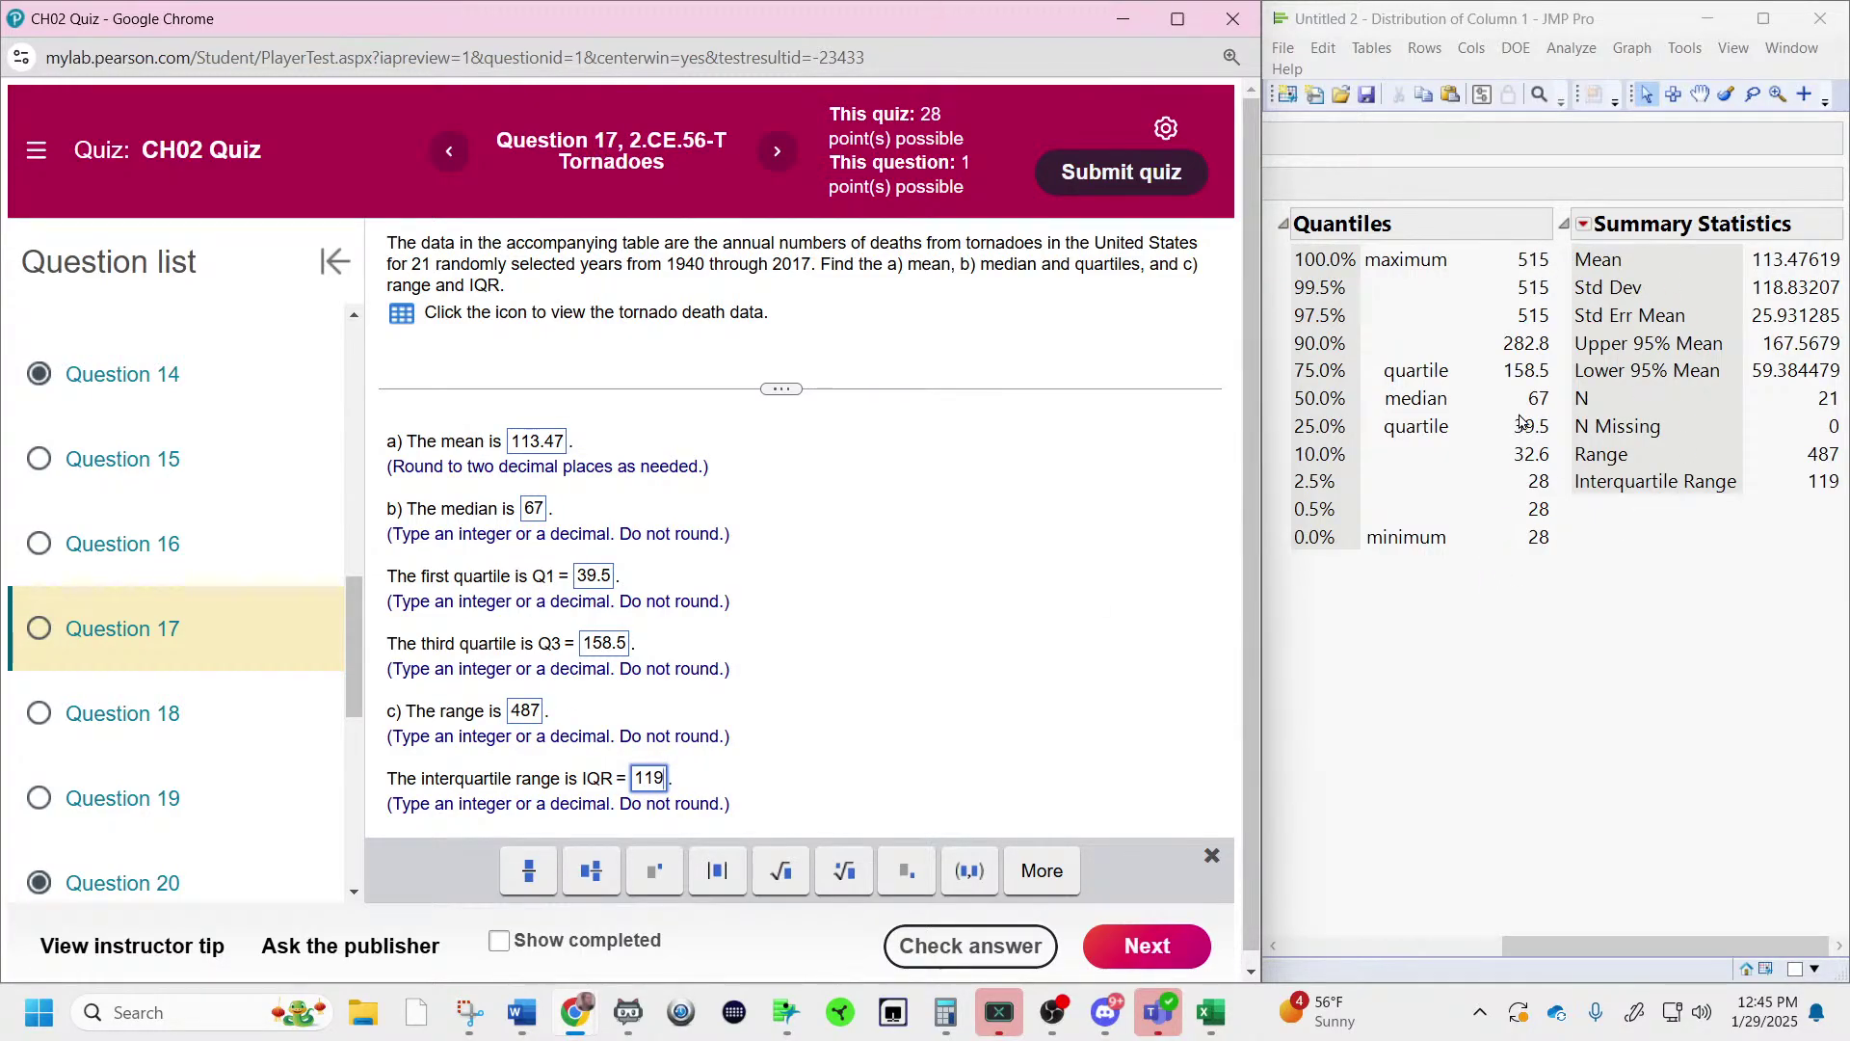
{"action": "left_click", "coordinate": [1003, 939]}
{"action": "left_click", "coordinate": [637, 618]}
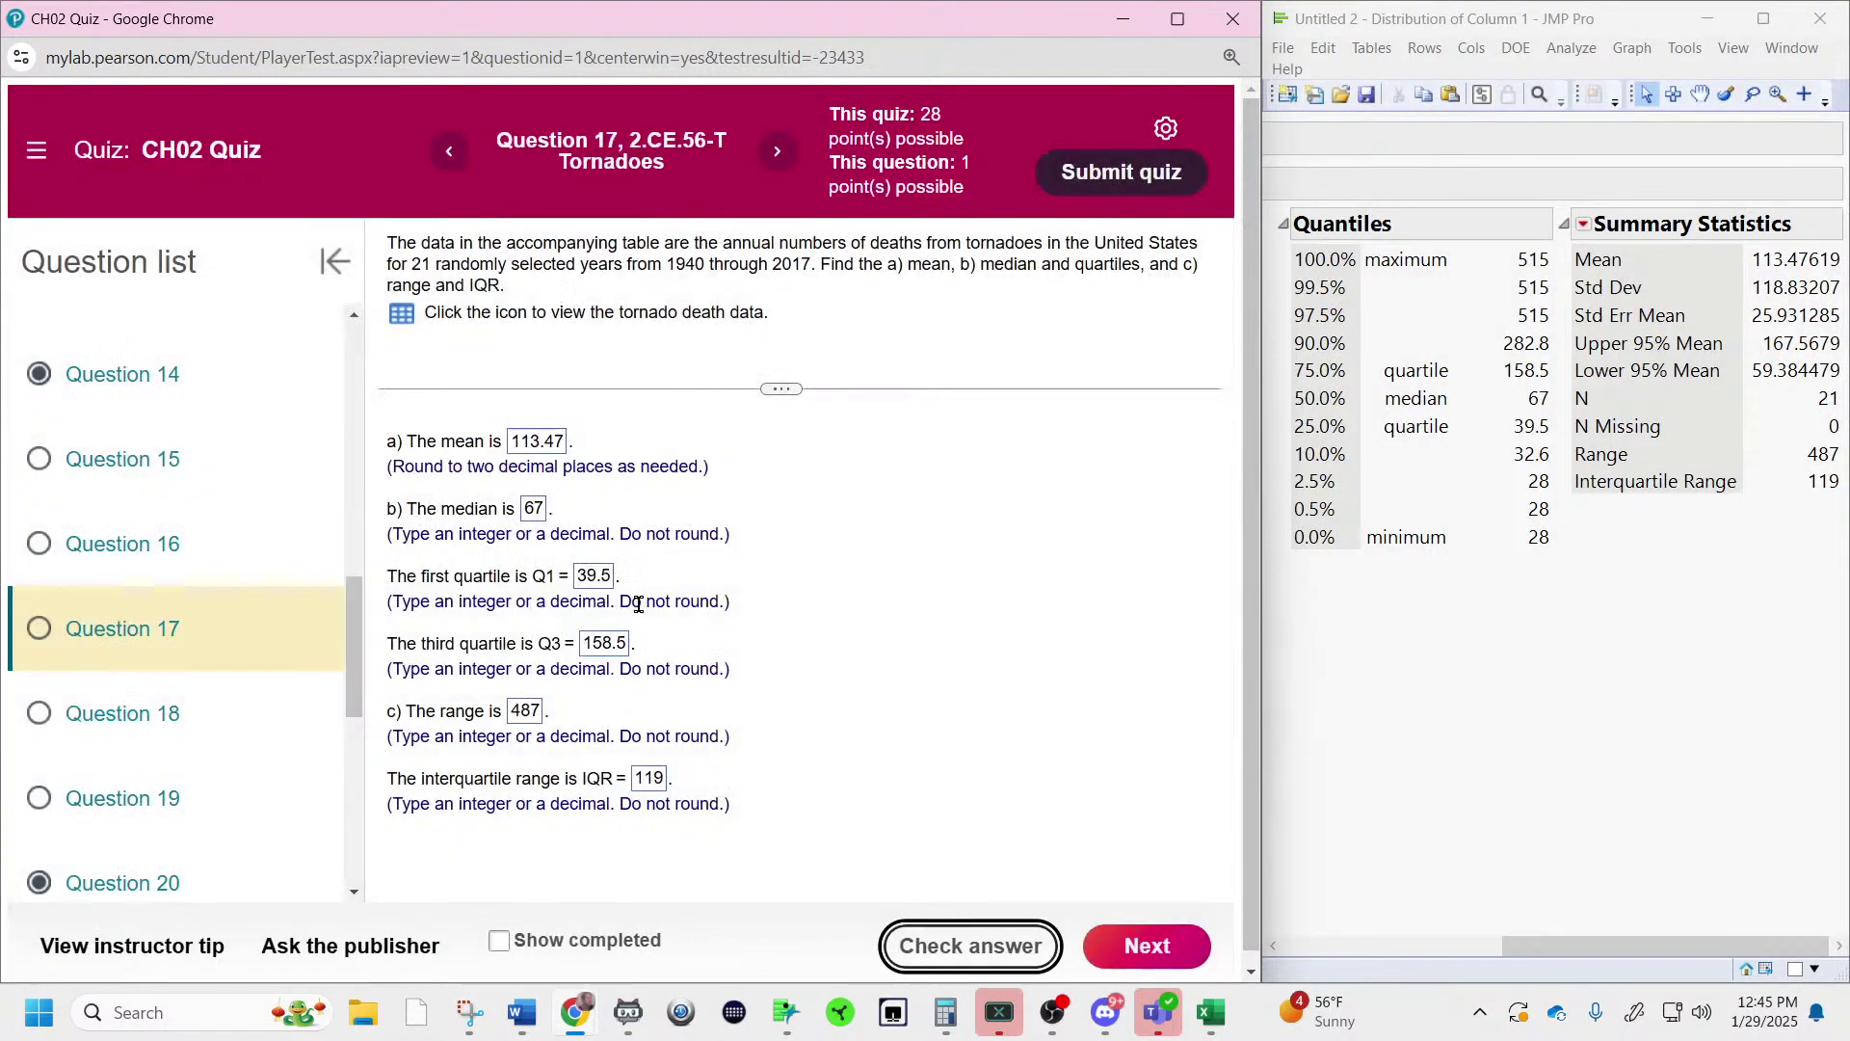